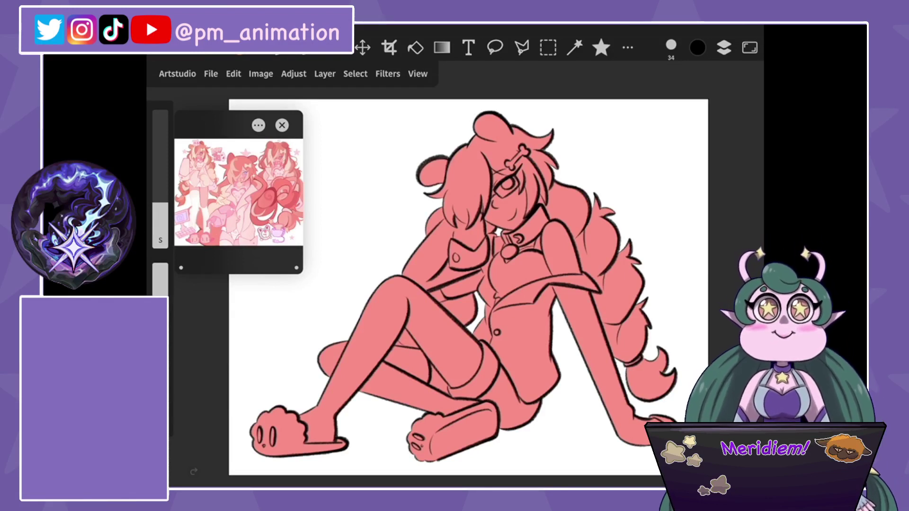
# Zoom in on the character's face and collar and show the Favorites brush list.
pyautogui.scroll(-1, 463, 279)
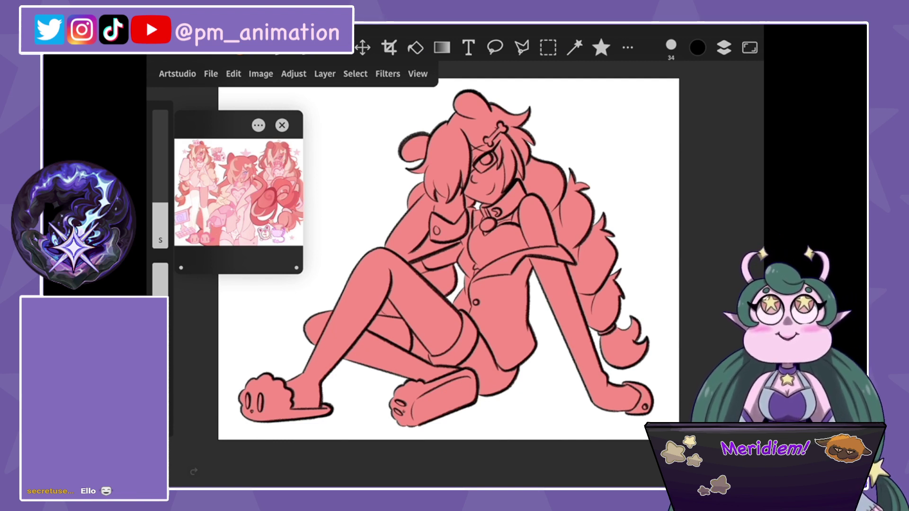
pyautogui.scroll(-3, 448, 259)
pyautogui.scroll(5, 490, 145)
pyautogui.scroll(2, 491, 145)
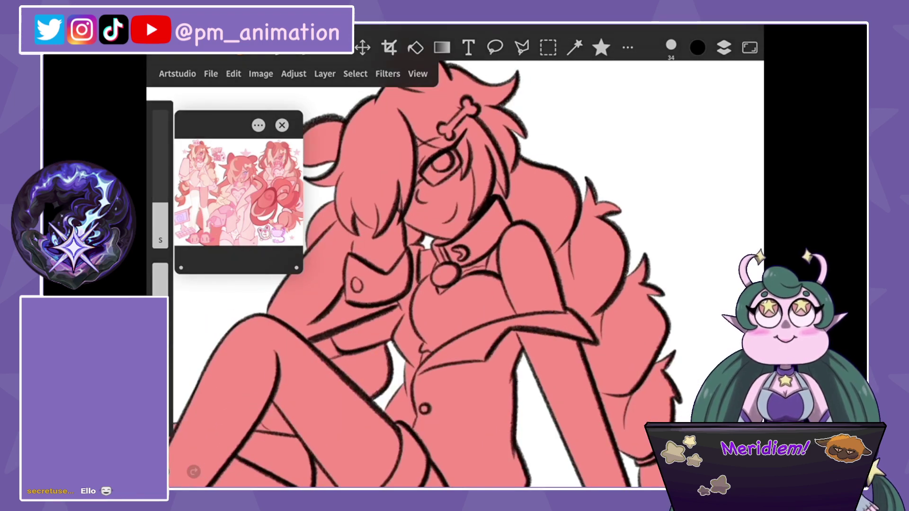
pyautogui.click(601, 47)
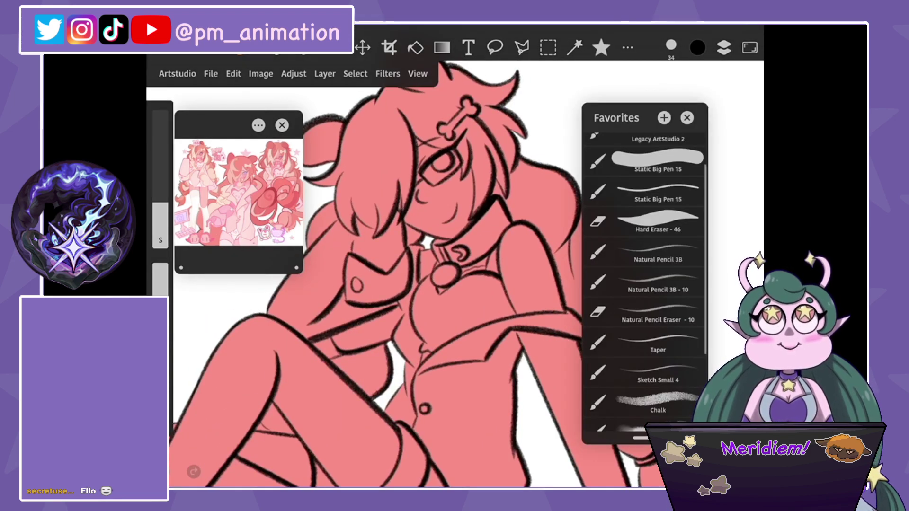
# Select the Natural Pencil 3B - 10 brush and check the layer list for the lineart layer.
pyautogui.click(645, 283)
pyautogui.click(724, 47)
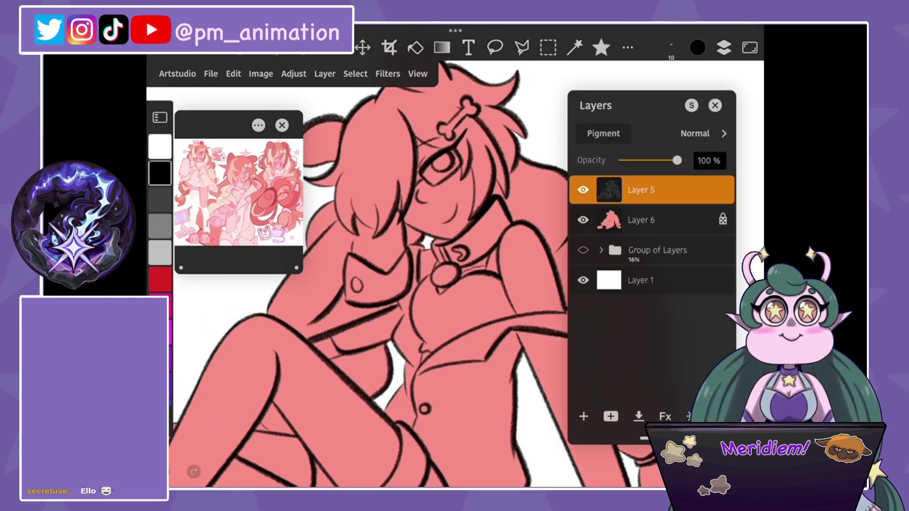
pyautogui.scroll(5, 516, 225)
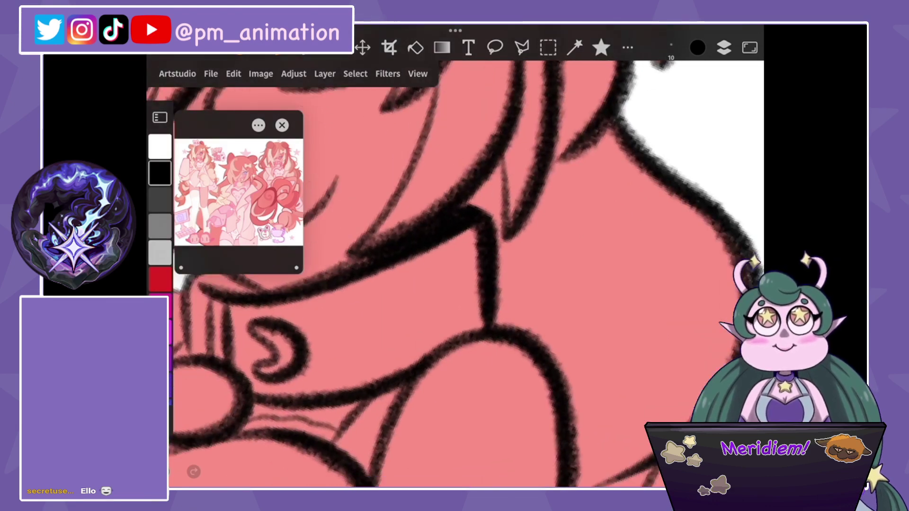
pyautogui.scroll(-3, 469, 273)
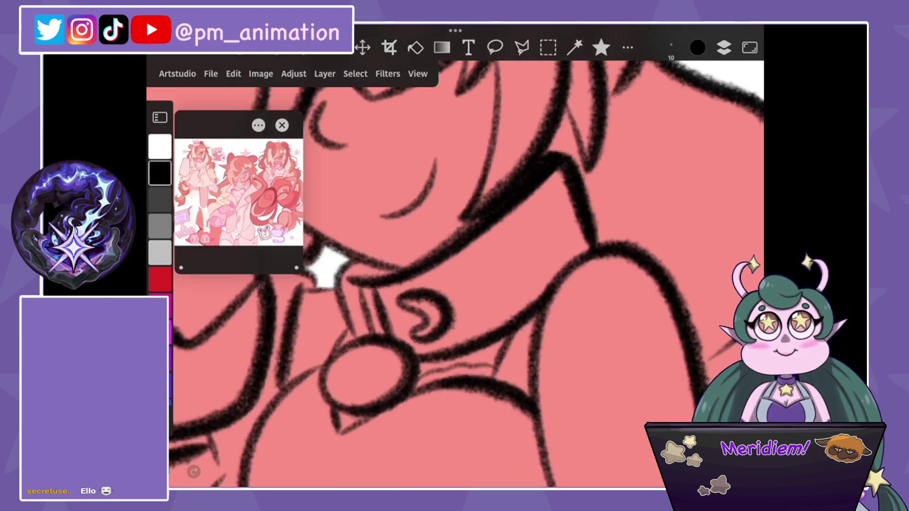
pyautogui.scroll(-2, 469, 266)
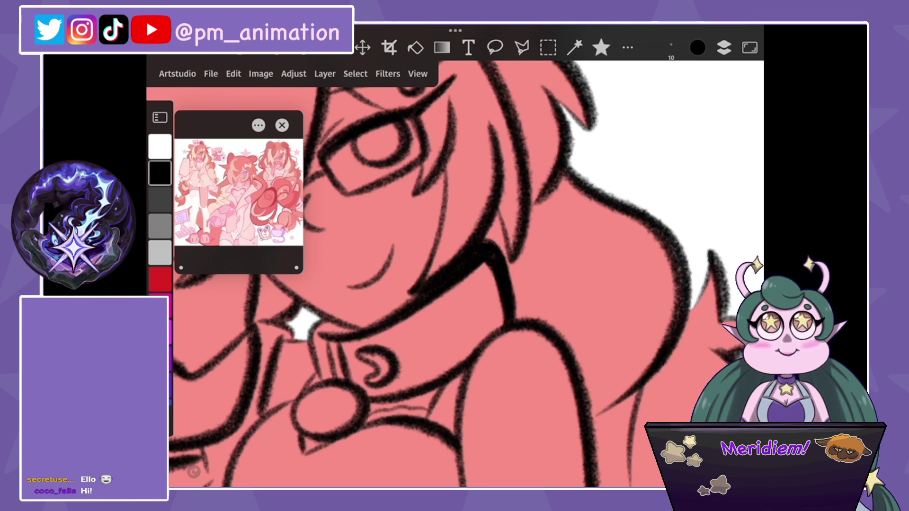
pyautogui.scroll(-3, 454, 274)
# Switch to the freehand Lasso and begin looping around the hair line beside the cheek.
pyautogui.scroll(3, 455, 275)
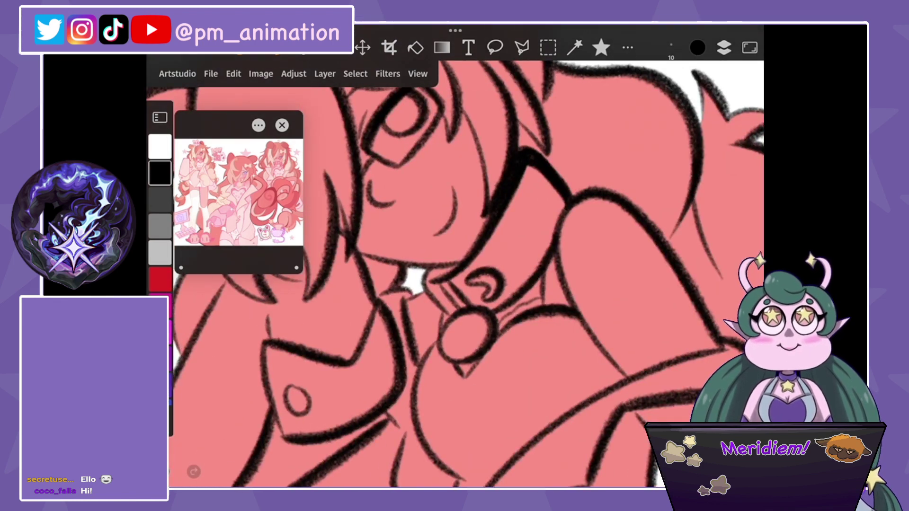
pyautogui.scroll(-3, 455, 275)
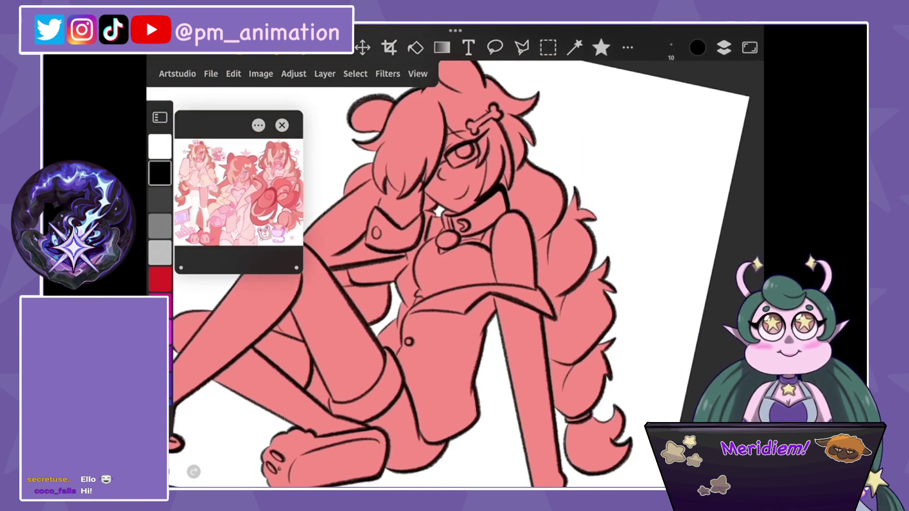
pyautogui.scroll(3, 455, 274)
pyautogui.scroll(-3, 455, 274)
pyautogui.scroll(3, 454, 274)
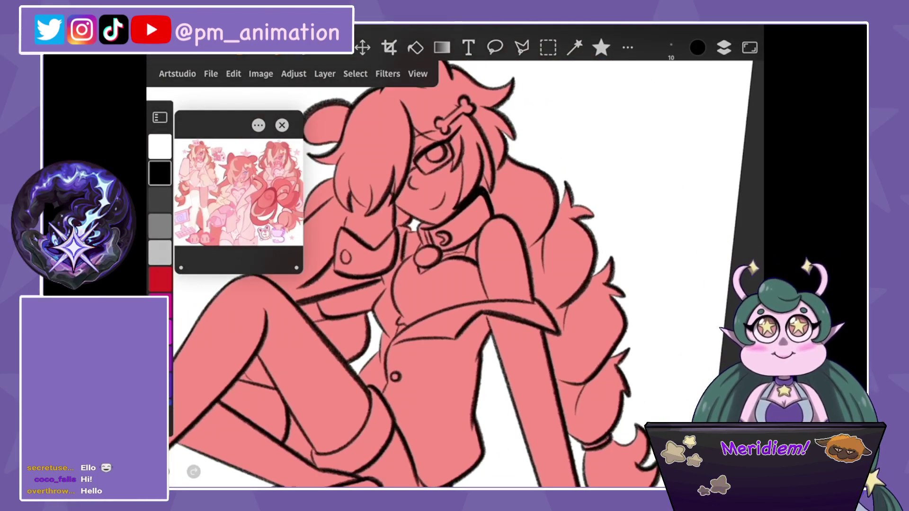
pyautogui.scroll(3, 426, 274)
pyautogui.click(495, 48)
pyautogui.scroll(2, 426, 274)
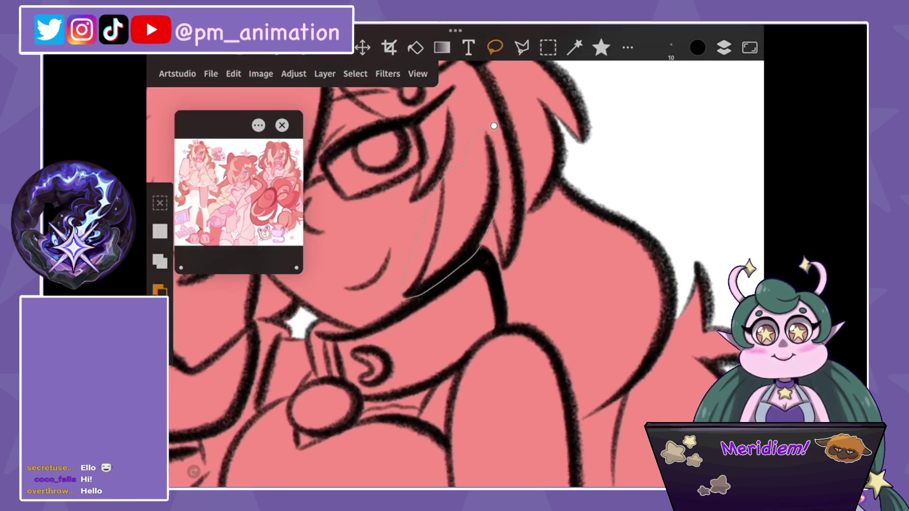
# Cut the lassoed hair line and paste it back in place.
pyautogui.click(233, 74)
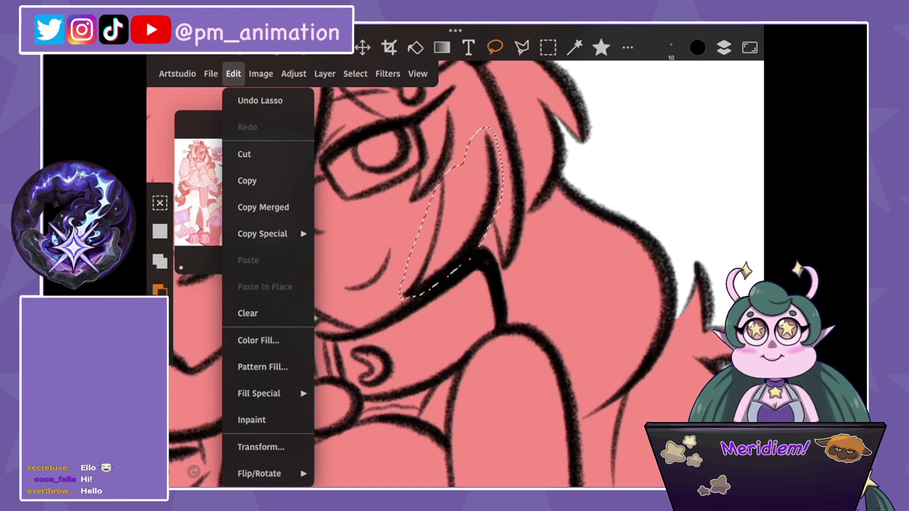
pyautogui.click(244, 154)
pyautogui.click(234, 73)
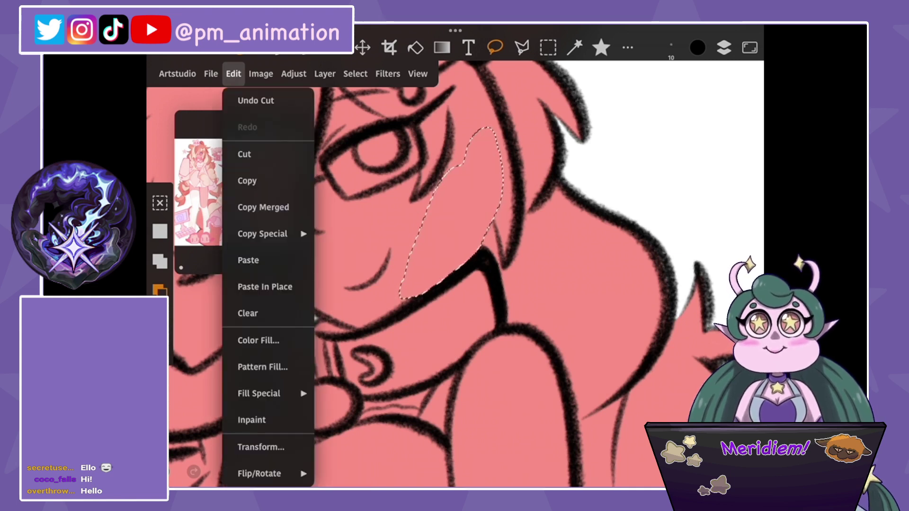
pyautogui.click(265, 287)
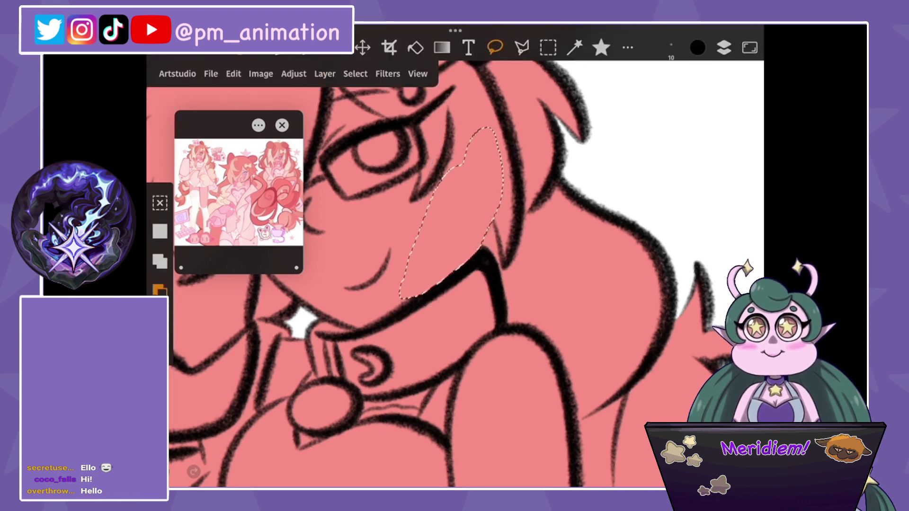
pyautogui.click(261, 73)
pyautogui.click(234, 73)
pyautogui.click(264, 287)
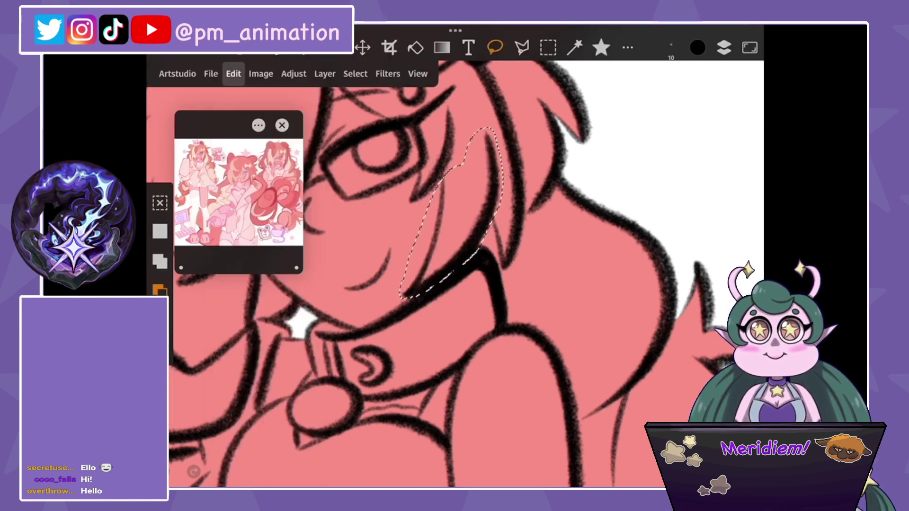
pyautogui.click(234, 73)
# Transform the hair line to about 108.5% by 113%, rotated -5.5°, and apply it.
pyautogui.click(260, 447)
pyautogui.moveTo(435, 308); pyautogui.dragTo(449, 329)
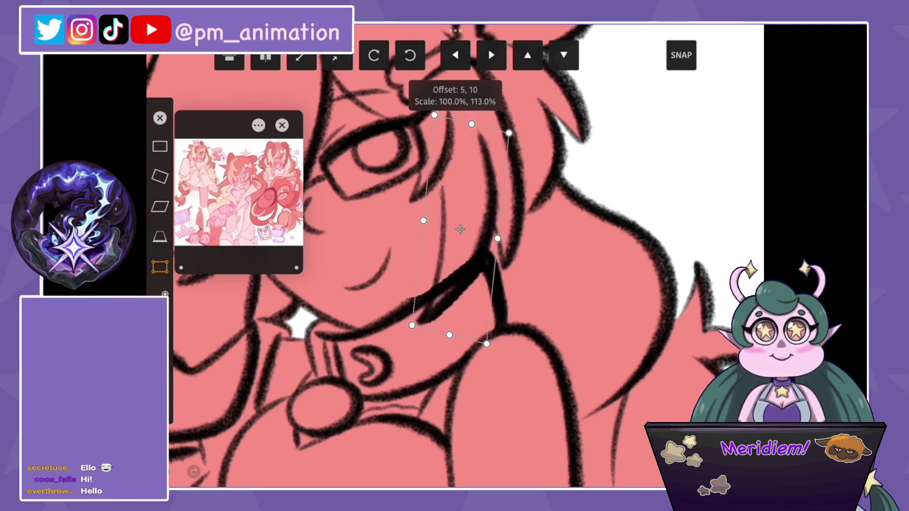
pyautogui.moveTo(460, 230); pyautogui.dragTo(499, 233)
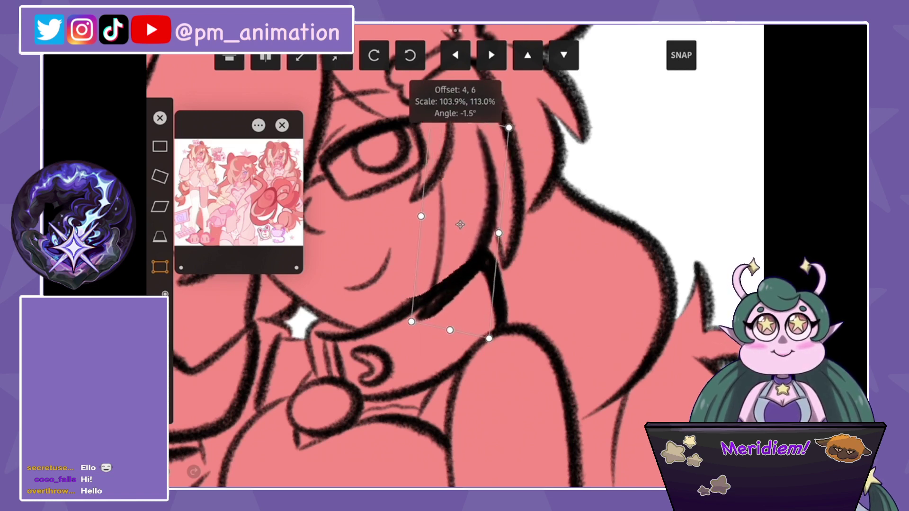
pyautogui.moveTo(421, 216); pyautogui.dragTo(415, 218)
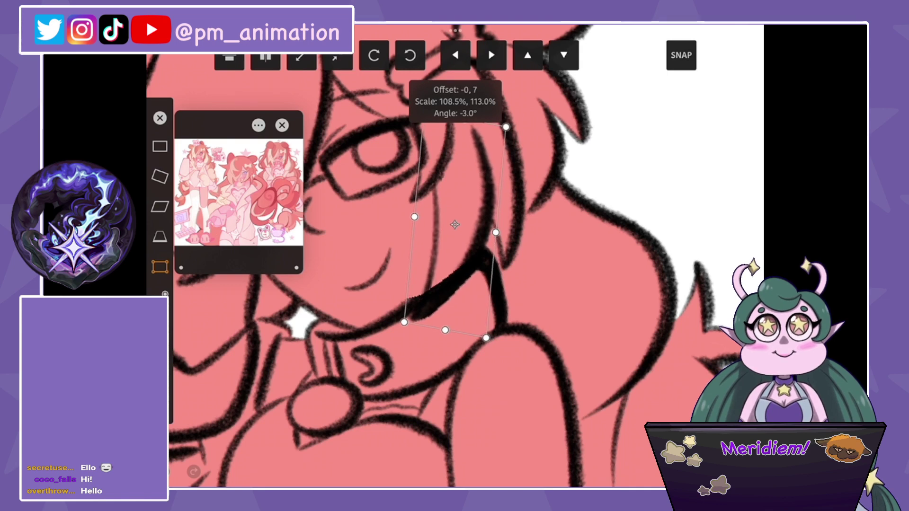
pyautogui.press('Return')
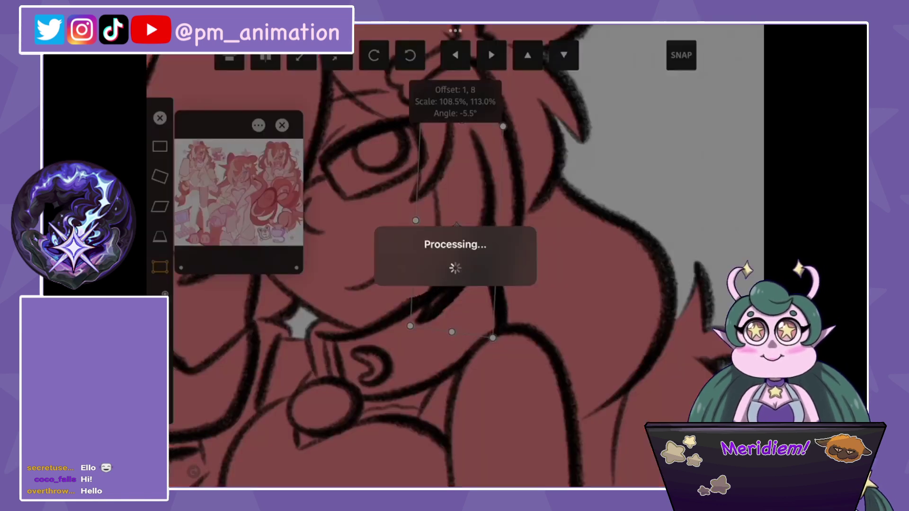
pyautogui.scroll(2, 454, 274)
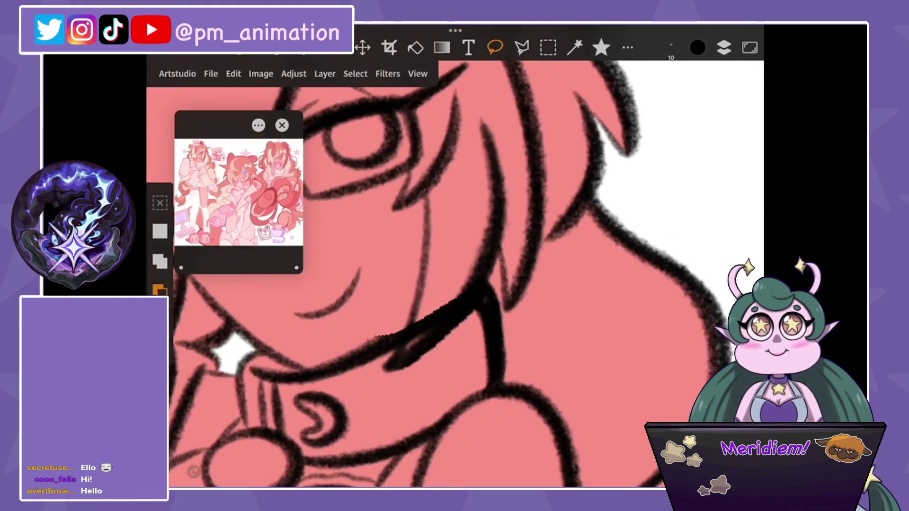
pyautogui.press('b')
pyautogui.click(724, 47)
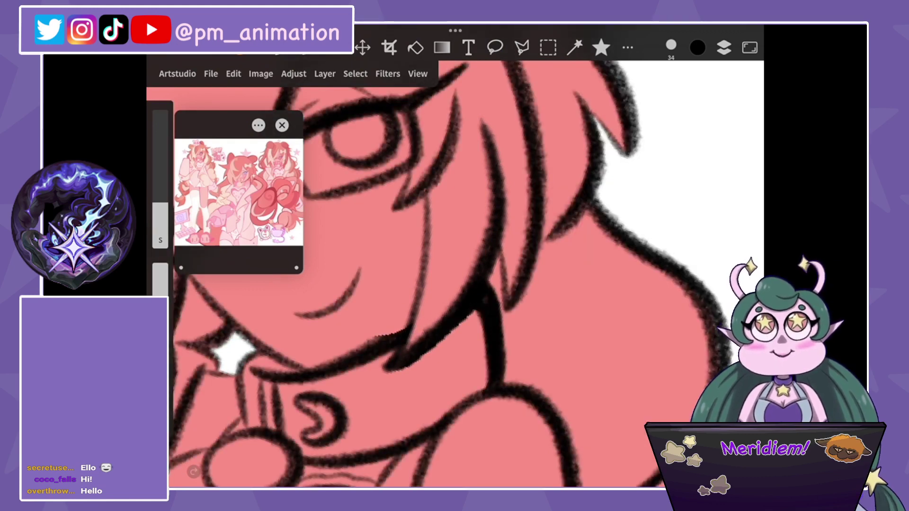
# Thicken and fill in the hair line near the chin.
pyautogui.scroll(2, 466, 273)
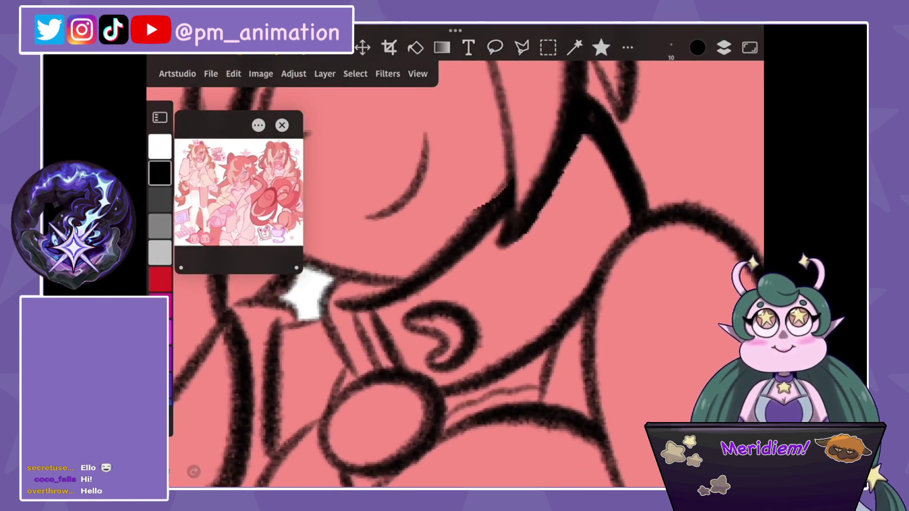
pyautogui.moveTo(508, 172); pyautogui.dragTo(466, 230)
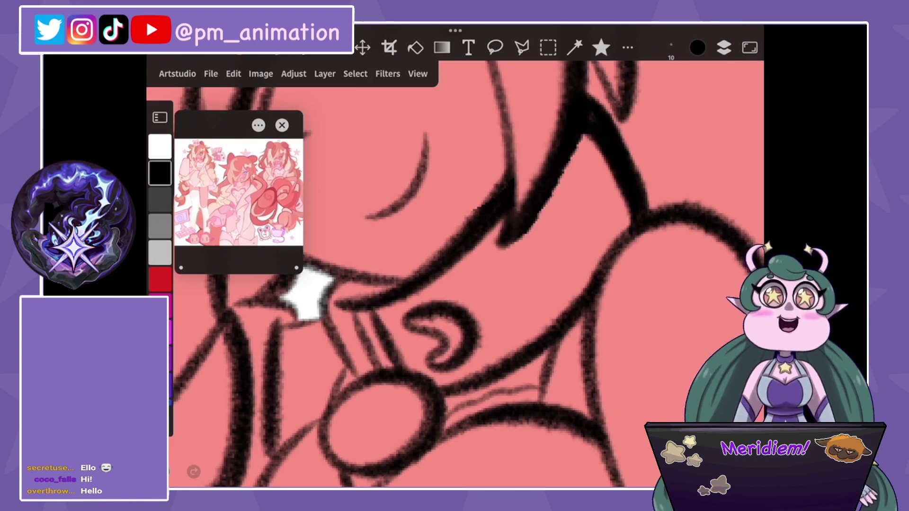
pyautogui.scroll(-2, 466, 273)
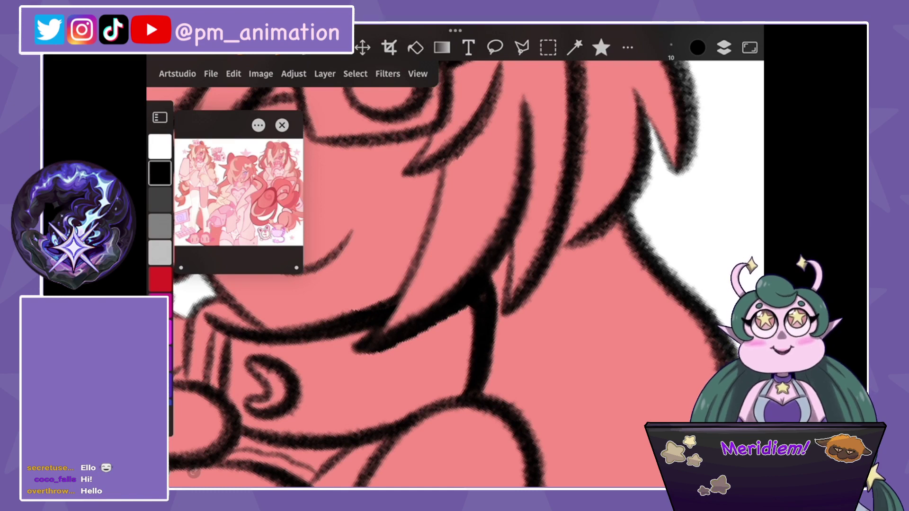
pyautogui.scroll(-3, 454, 275)
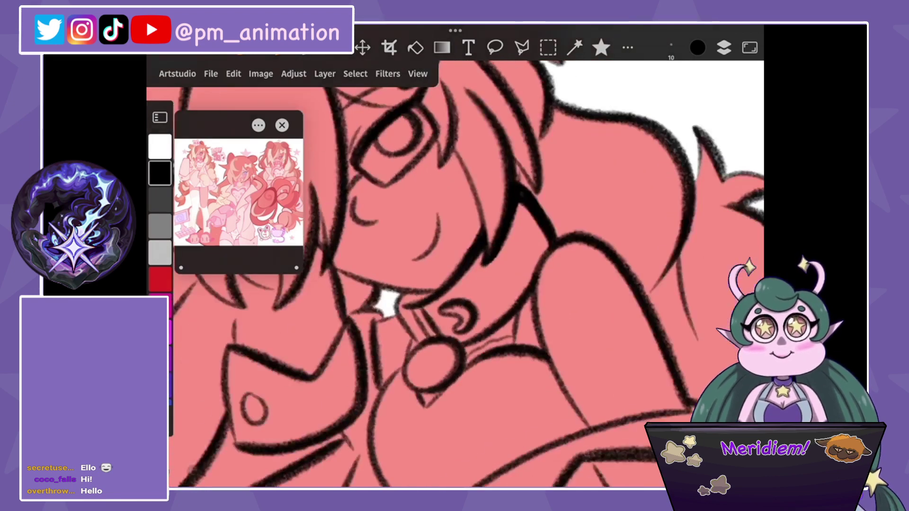
pyautogui.scroll(3, 455, 275)
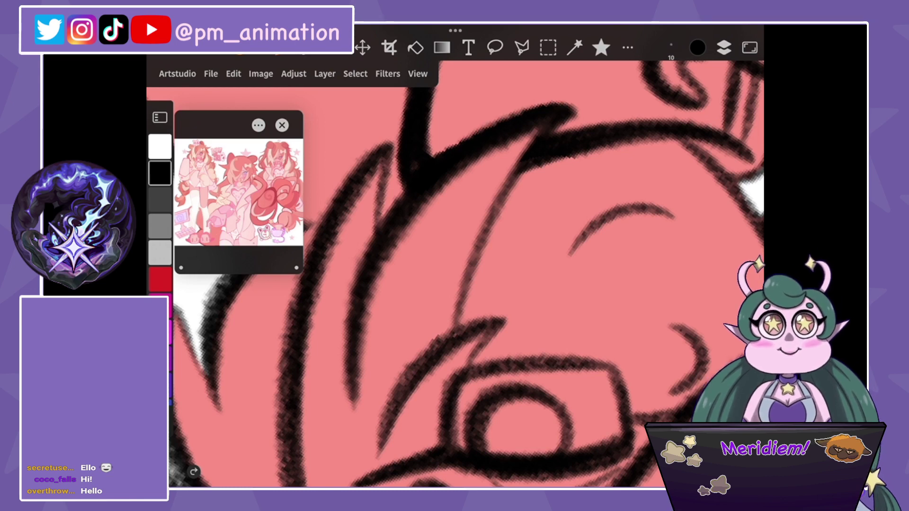
pyautogui.scroll(-3, 454, 274)
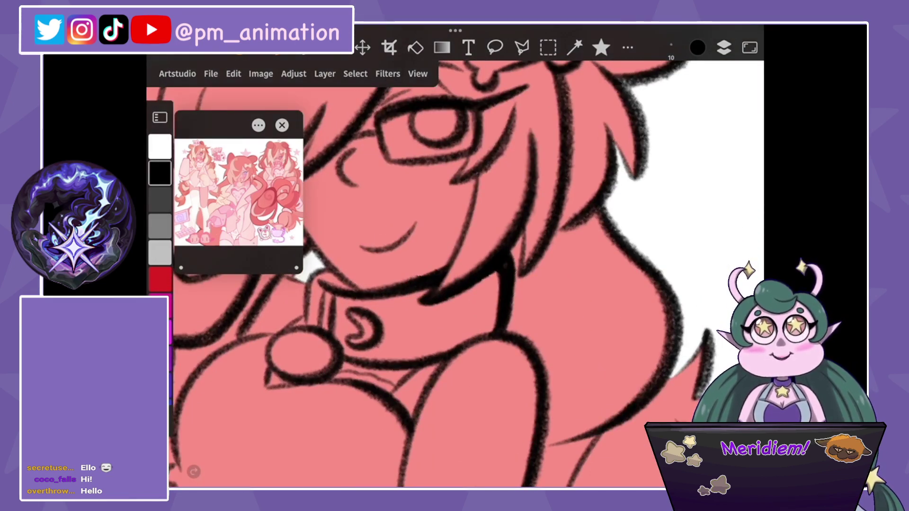
pyautogui.scroll(-3, 454, 275)
pyautogui.scroll(5, 454, 274)
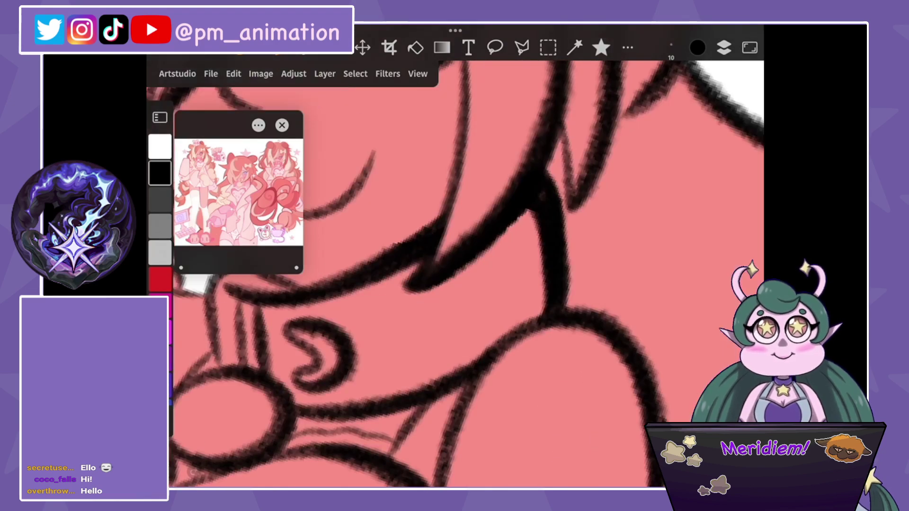
pyautogui.scroll(-5, 454, 275)
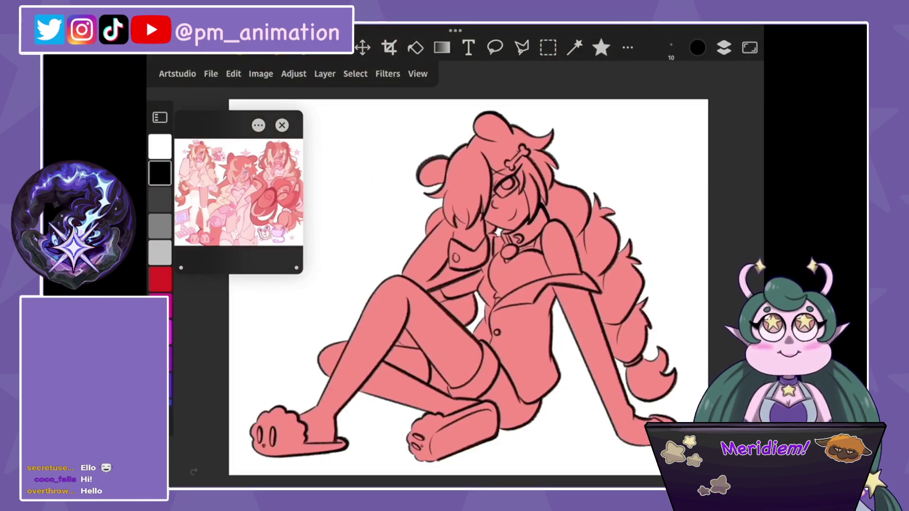
pyautogui.scroll(4, 473, 236)
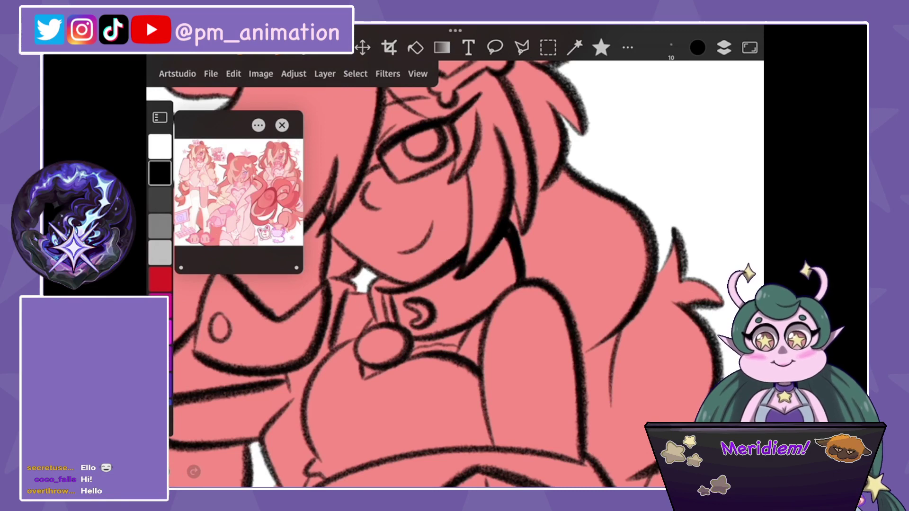
# Delete Layer 7 and undo the last paint stroke near the neck.
pyautogui.click(724, 48)
pyautogui.click(639, 189)
pyautogui.scroll(3, 454, 275)
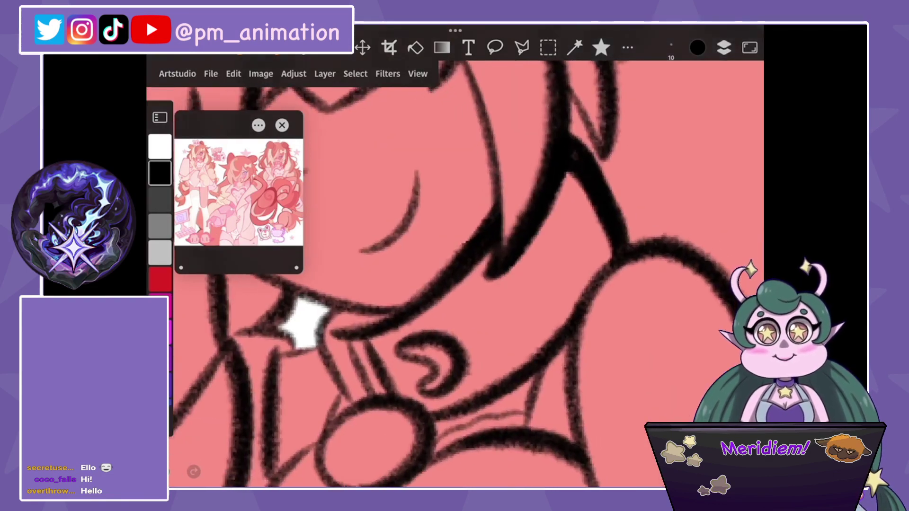
pyautogui.hotkey('ctrl', 'z')
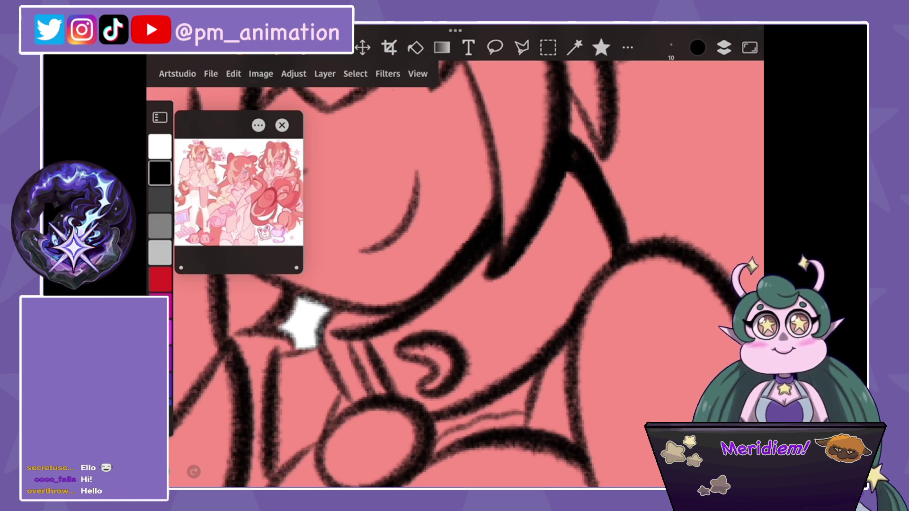
pyautogui.scroll(-5, 454, 275)
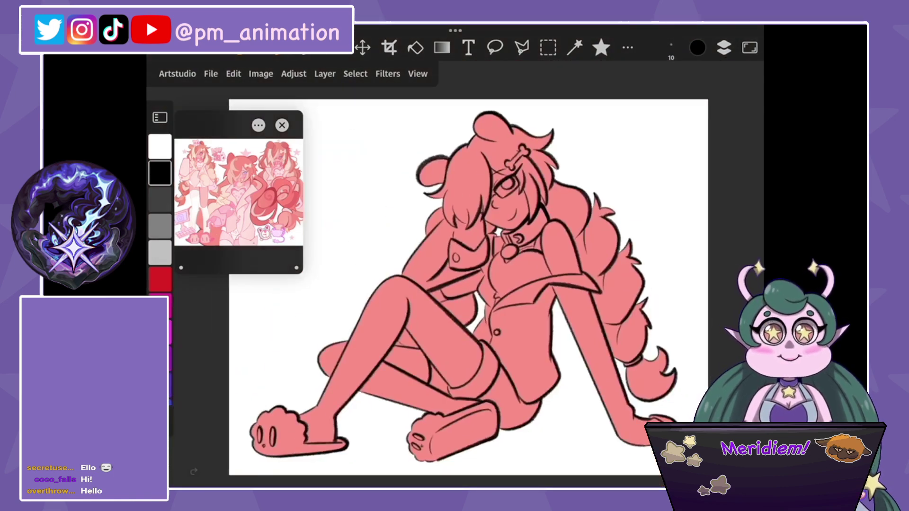
# Make Layer 6 active and pick a larger favourite brush for painting.
pyautogui.click(723, 48)
pyautogui.click(575, 48)
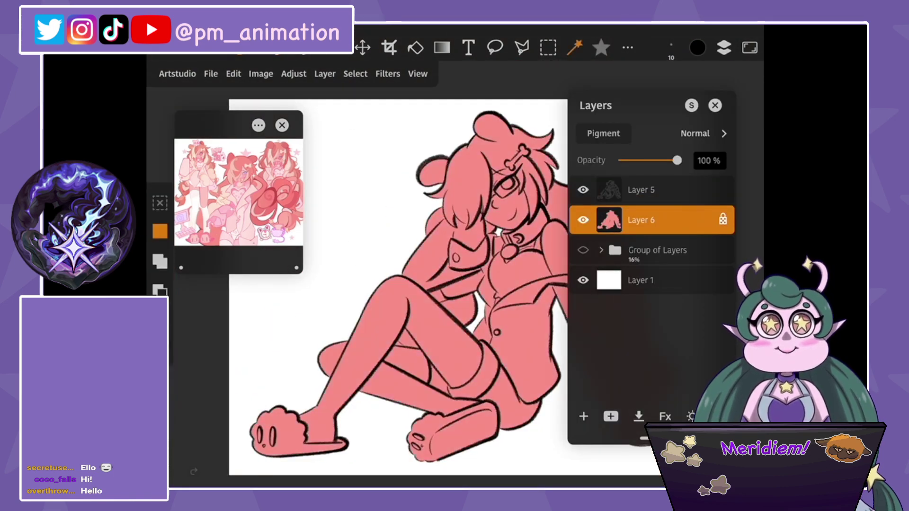
pyautogui.click(601, 48)
pyautogui.click(658, 161)
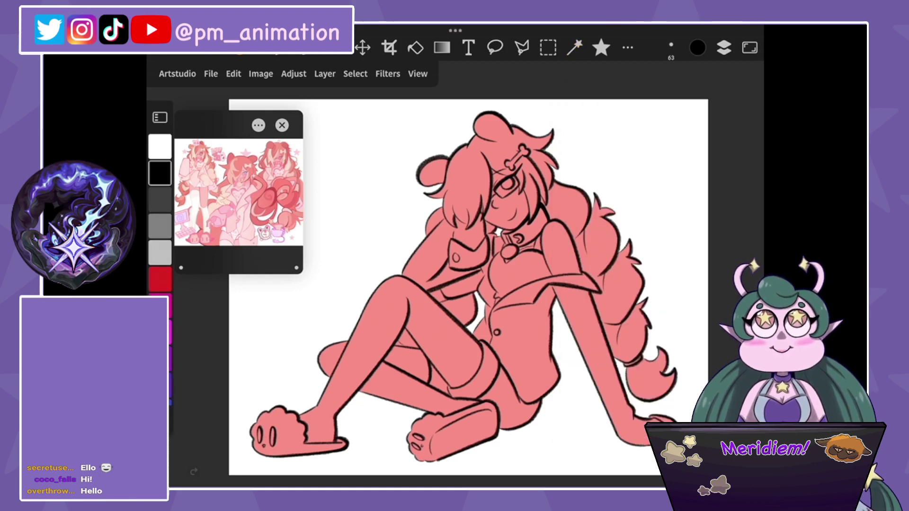
# Save the drawing with File > Save and zoom in on the face.
pyautogui.click(211, 73)
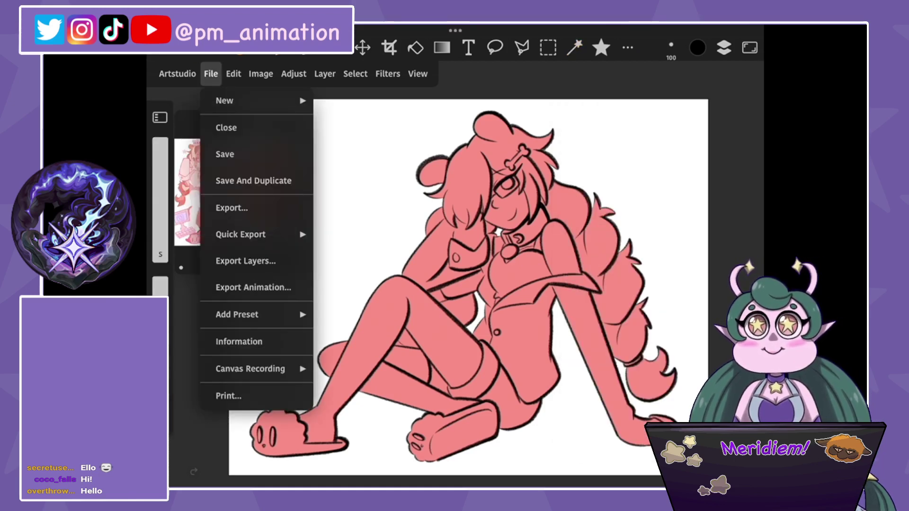
pyautogui.click(224, 154)
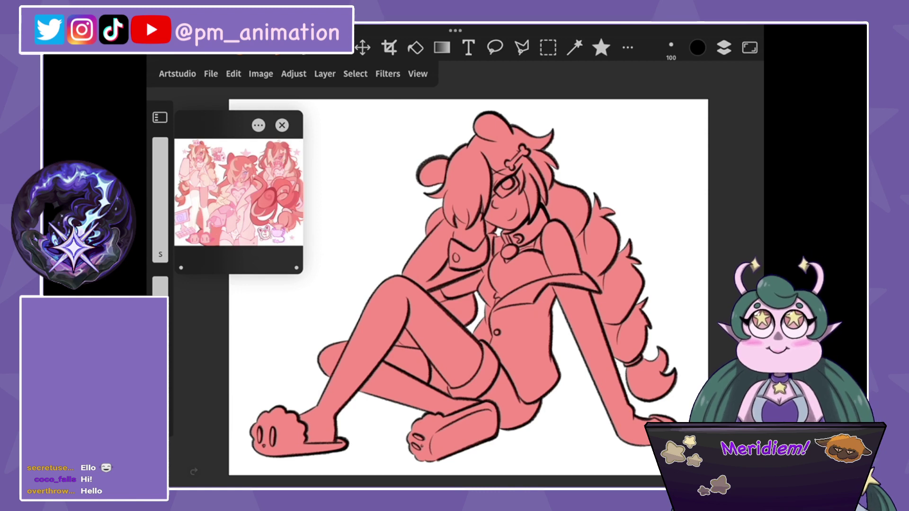
pyautogui.scroll(5, 265, 246)
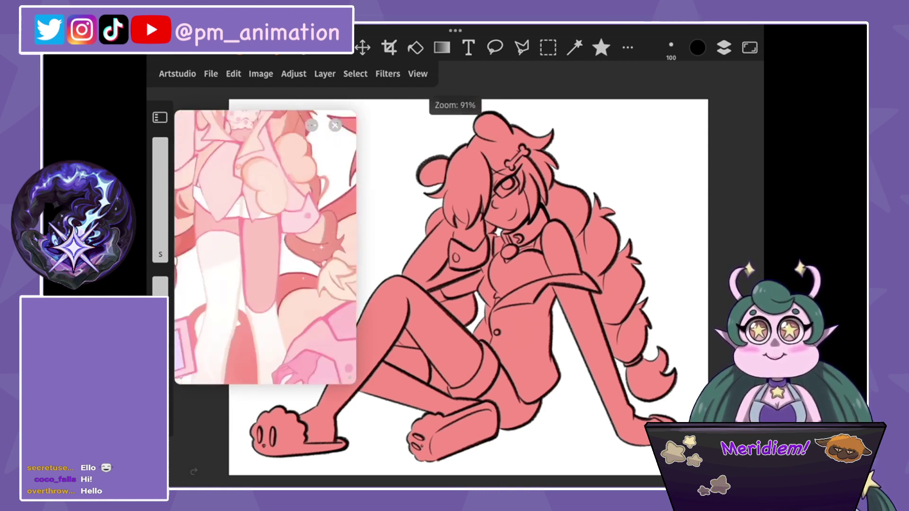
pyautogui.scroll(5, 265, 246)
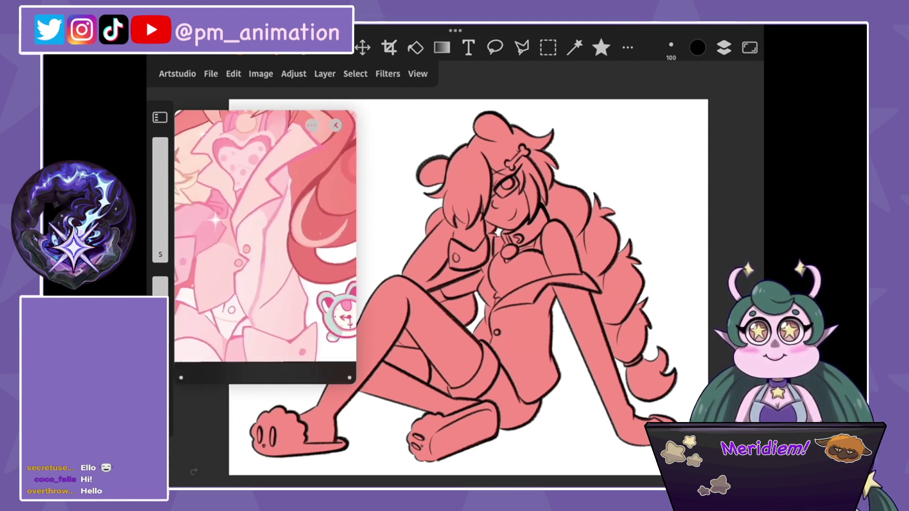
pyautogui.scroll(3, 265, 247)
pyautogui.scroll(3, 265, 246)
pyautogui.scroll(2, 265, 246)
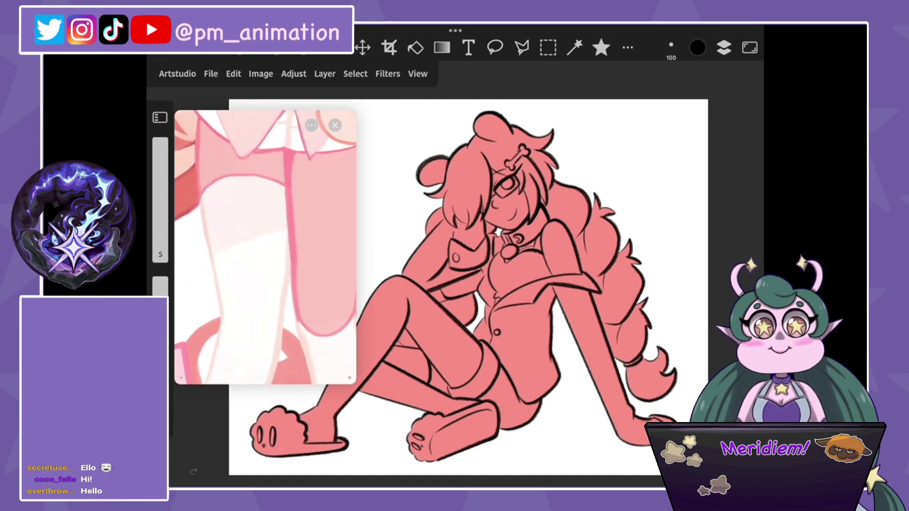
pyautogui.scroll(5, 497, 213)
pyautogui.scroll(5, 497, 213)
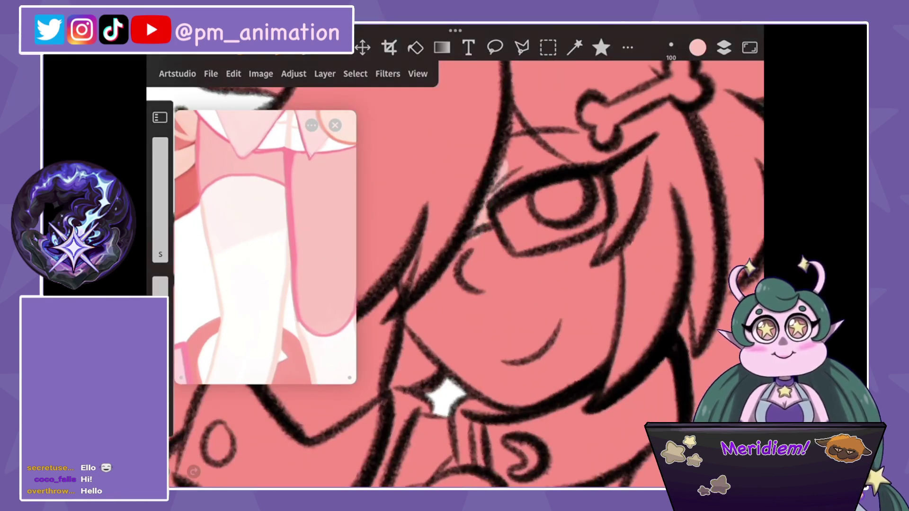
# Paint light pink around the eye, hair and cheek, undoing one misplaced stroke.
pyautogui.moveTo(520, 137)
pyautogui.mouseDown()
pyautogui.moveTo(561, 170)
pyautogui.moveTo(504, 190)
pyautogui.mouseUp()
pyautogui.moveTo(599, 201); pyautogui.dragTo(571, 284)
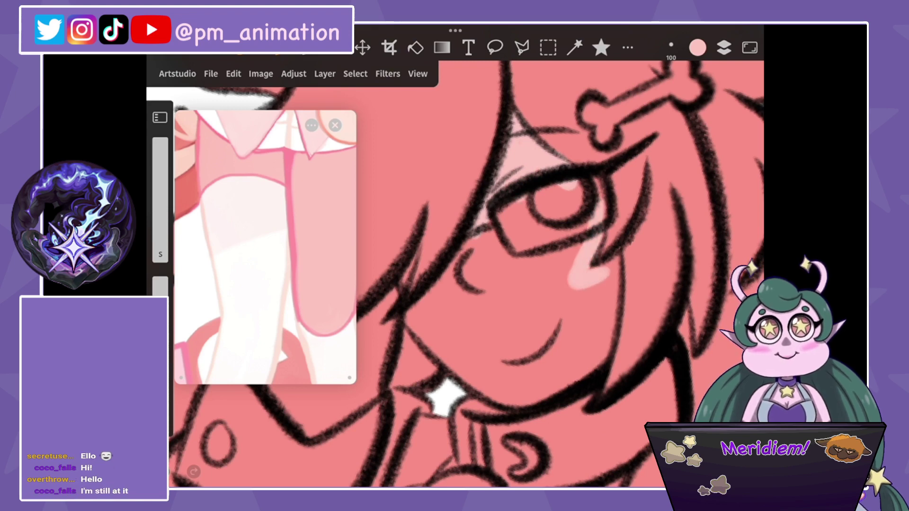
pyautogui.moveTo(616, 260)
pyautogui.mouseDown()
pyautogui.moveTo(596, 359)
pyautogui.moveTo(582, 376)
pyautogui.mouseUp()
pyautogui.scroll(-3, 467, 274)
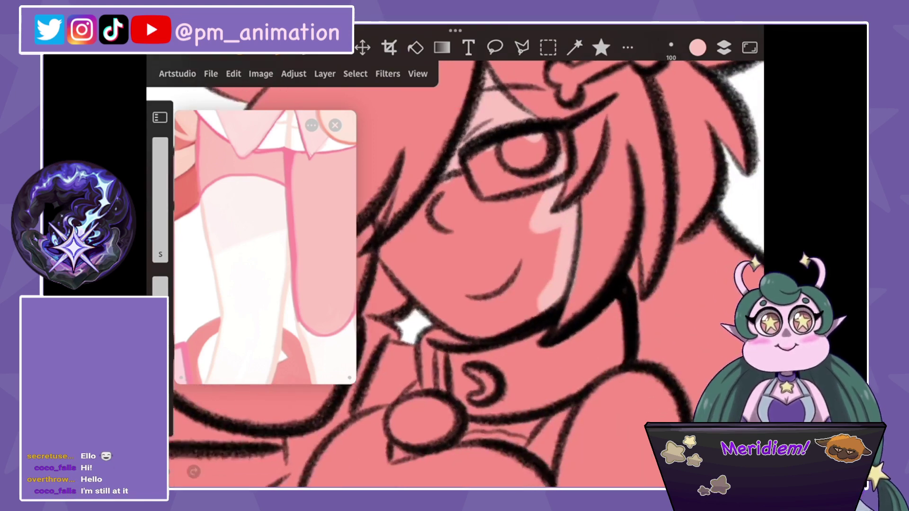
pyautogui.hotkey('ctrl', 'z')
# Fill the rest of the face light pink, then sample white from the reference.
pyautogui.moveTo(561, 166)
pyautogui.mouseDown()
pyautogui.moveTo(542, 221)
pyautogui.moveTo(563, 260)
pyautogui.moveTo(538, 312)
pyautogui.moveTo(490, 331)
pyautogui.moveTo(385, 261)
pyautogui.moveTo(393, 213)
pyautogui.mouseUp()
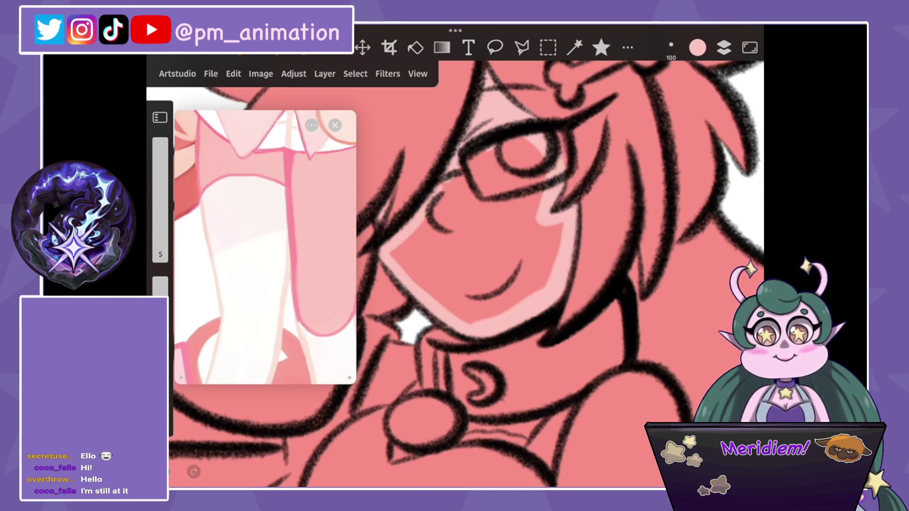
pyautogui.moveTo(456, 170); pyautogui.dragTo(407, 241)
pyautogui.moveTo(395, 208); pyautogui.dragTo(468, 319)
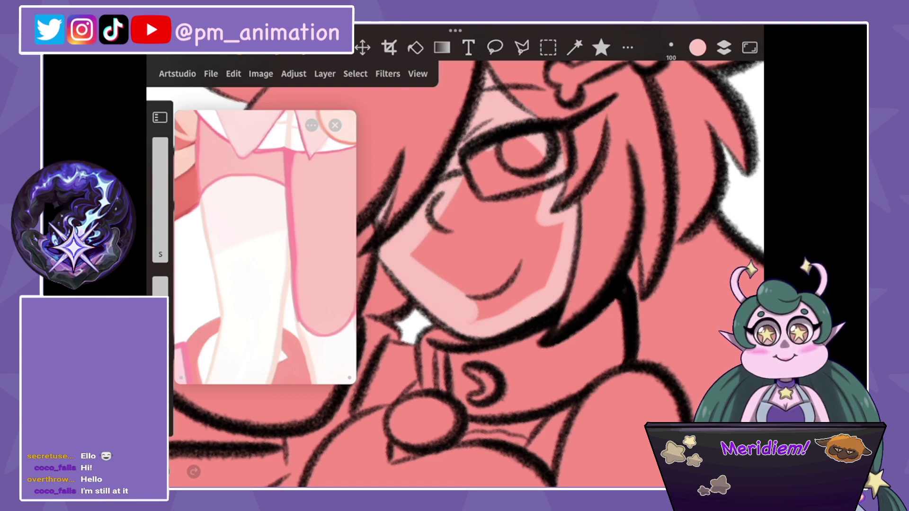
pyautogui.moveTo(457, 161); pyautogui.dragTo(416, 265)
pyautogui.moveTo(525, 170)
pyautogui.mouseDown()
pyautogui.moveTo(435, 276)
pyautogui.moveTo(464, 269)
pyautogui.mouseUp()
pyautogui.moveTo(530, 227)
pyautogui.mouseDown()
pyautogui.moveTo(441, 302)
pyautogui.moveTo(539, 312)
pyautogui.moveTo(525, 279)
pyautogui.mouseUp()
pyautogui.moveTo(561, 225); pyautogui.dragTo(544, 284)
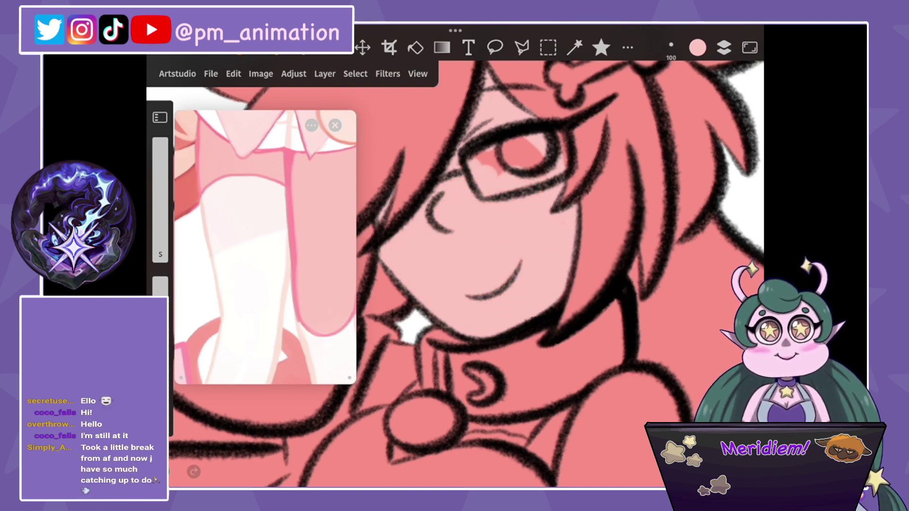
pyautogui.moveTo(265, 237)
pyautogui.mouseDown()
pyautogui.moveTo(281, 270)
pyautogui.moveTo(284, 222)
pyautogui.mouseUp()
pyautogui.click(263, 259)
# Sample a reference colour and fill the glasses lenses over the eye whites.
pyautogui.click(300, 249)
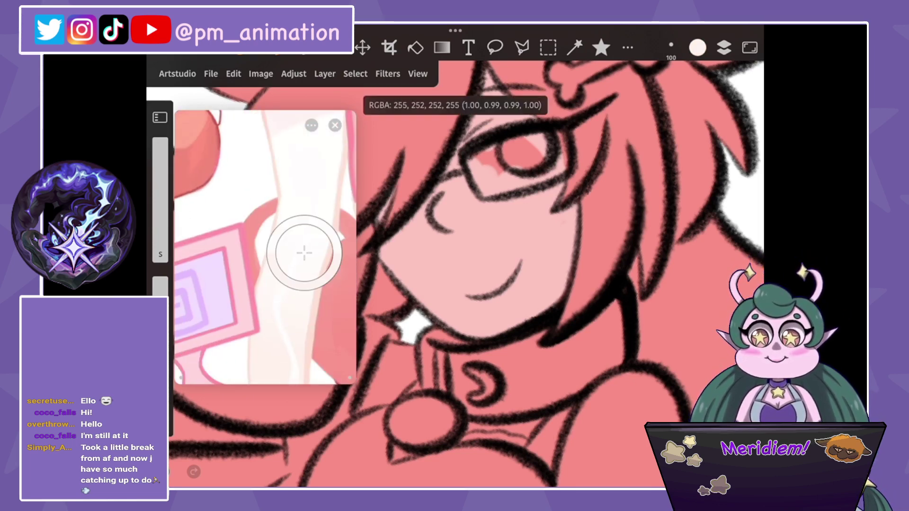
pyautogui.click(698, 47)
pyautogui.click(695, 78)
pyautogui.moveTo(265, 189); pyautogui.dragTo(265, 308)
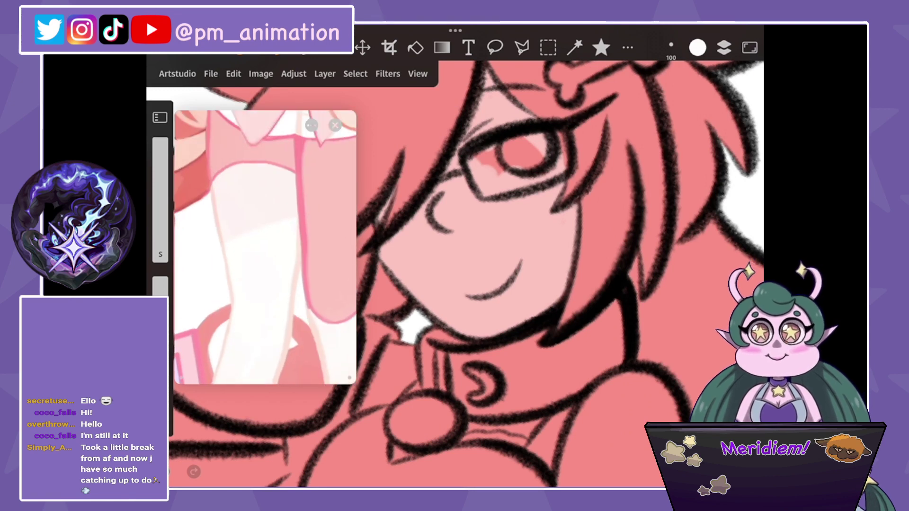
pyautogui.click(265, 201)
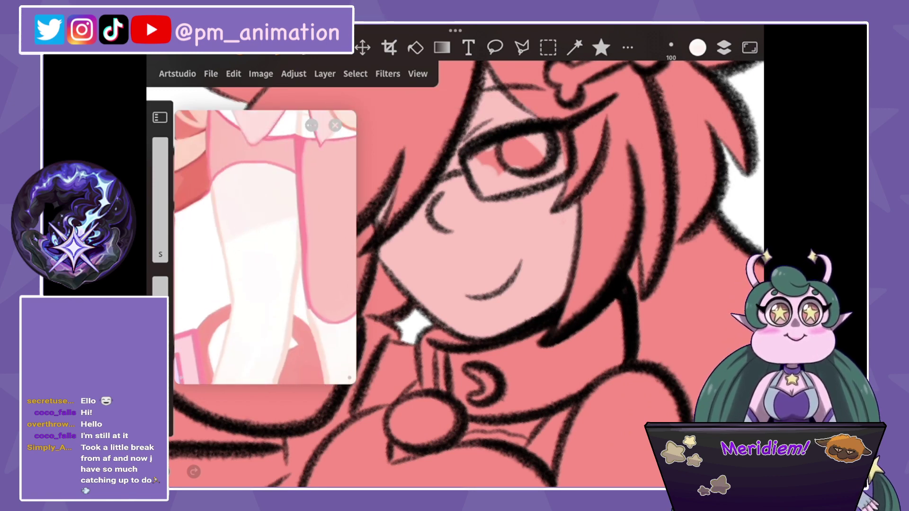
pyautogui.scroll(2, 466, 274)
pyautogui.scroll(2, 466, 273)
pyautogui.scroll(2, 465, 274)
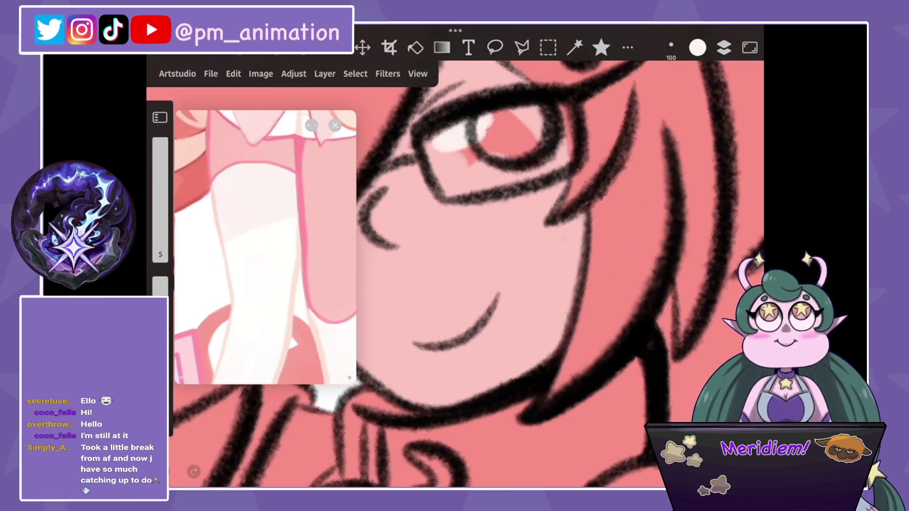
pyautogui.moveTo(428, 135)
pyautogui.mouseDown()
pyautogui.moveTo(454, 194)
pyautogui.moveTo(565, 151)
pyautogui.mouseUp()
pyautogui.moveTo(449, 171)
pyautogui.mouseDown()
pyautogui.moveTo(544, 114)
pyautogui.moveTo(570, 170)
pyautogui.mouseUp()
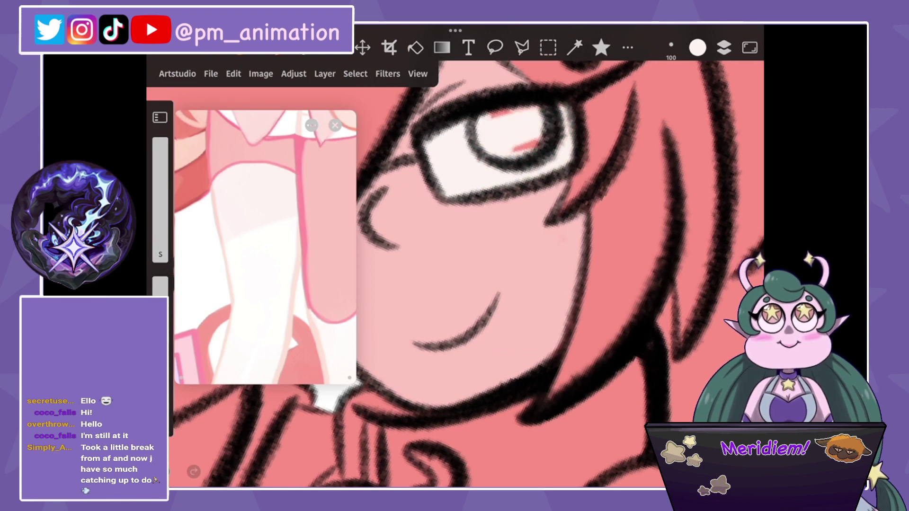
# Pick the lavender eye colour from the reference image.
pyautogui.scroll(-2, 466, 274)
pyautogui.scroll(-3, 466, 273)
pyautogui.scroll(4, 466, 273)
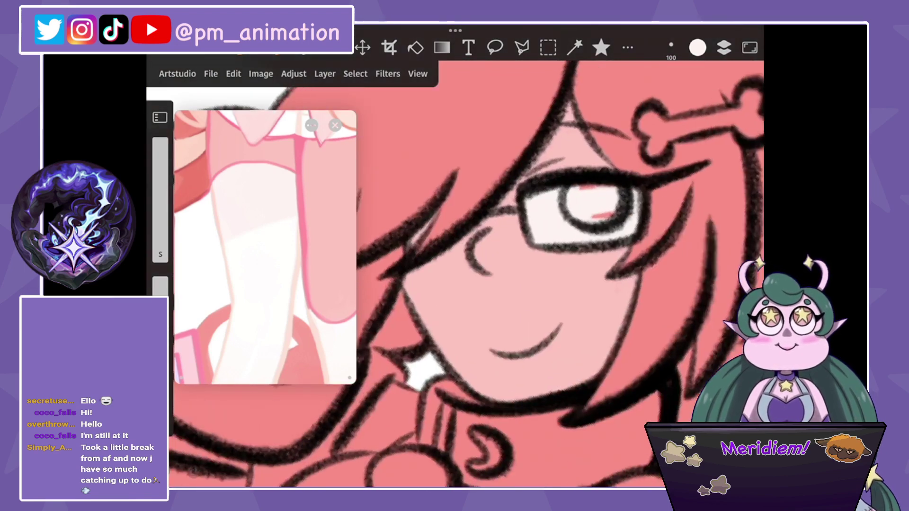
pyautogui.scroll(-3, 466, 273)
pyautogui.scroll(-3, 466, 274)
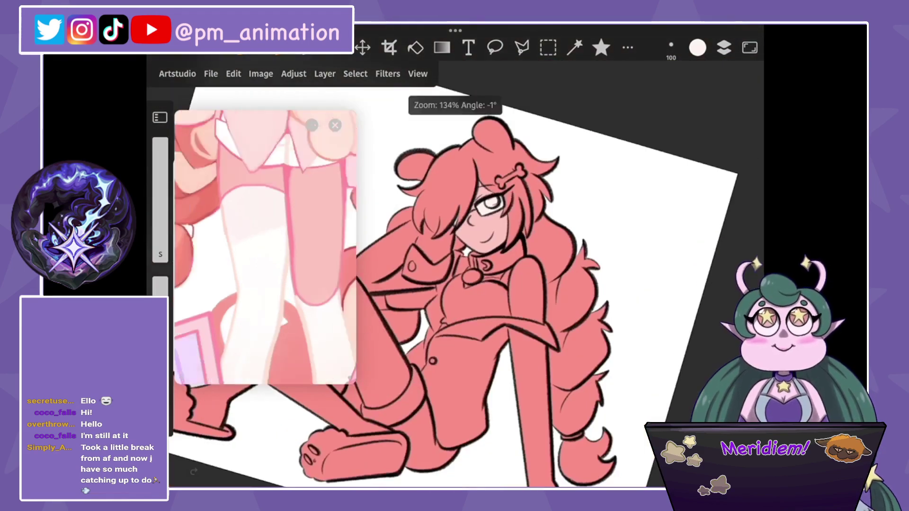
pyautogui.scroll(-3, 265, 246)
pyautogui.scroll(5, 265, 246)
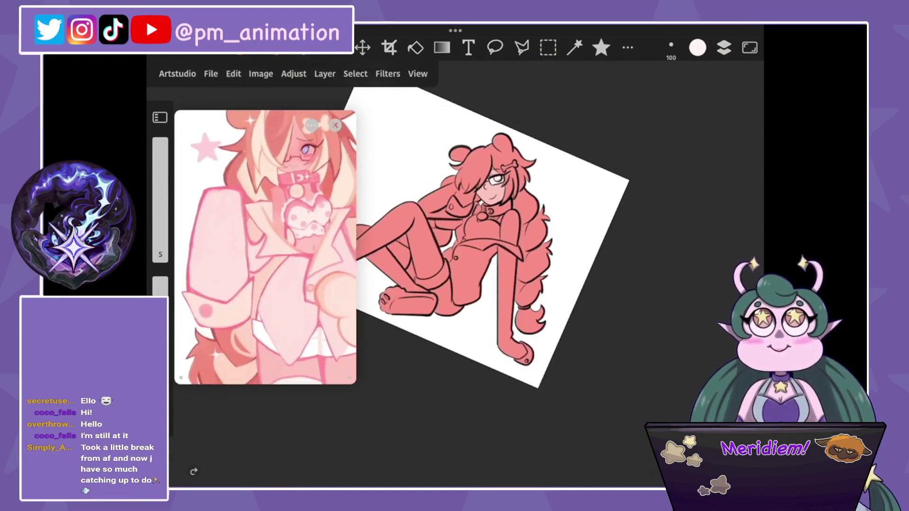
pyautogui.scroll(3, 265, 246)
pyautogui.scroll(2, 265, 246)
pyautogui.click(323, 211)
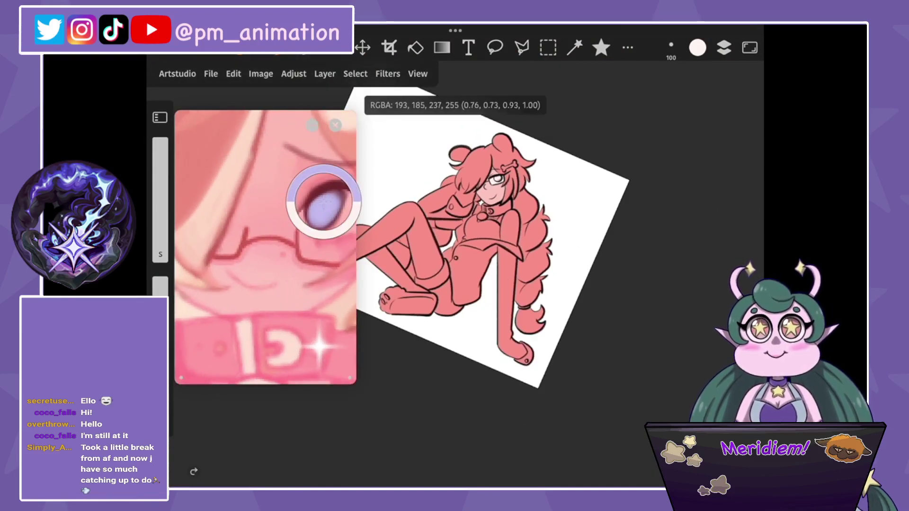
pyautogui.scroll(5, 492, 184)
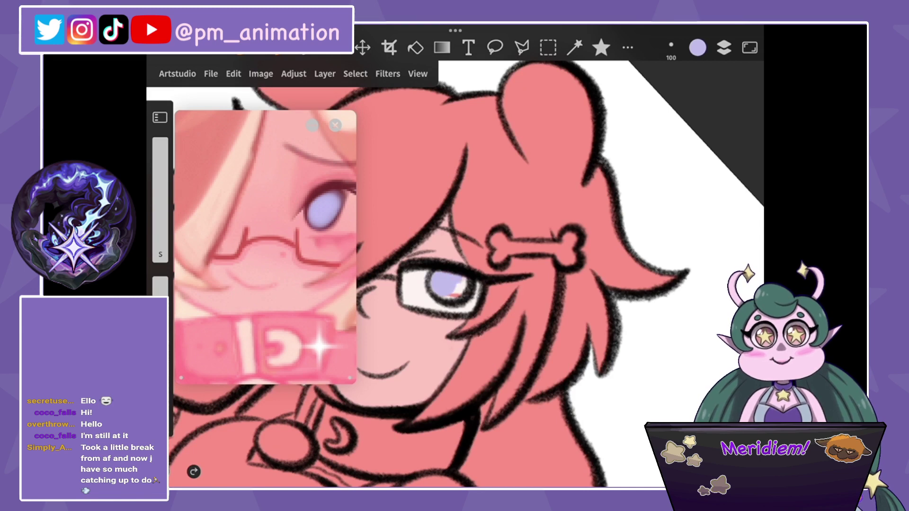
# Sample the bone clip's cream from the reference and fill the hair clip with it.
pyautogui.moveTo(294, 199); pyautogui.dragTo(227, 246)
pyautogui.moveTo(266, 190); pyautogui.dragTo(209, 246)
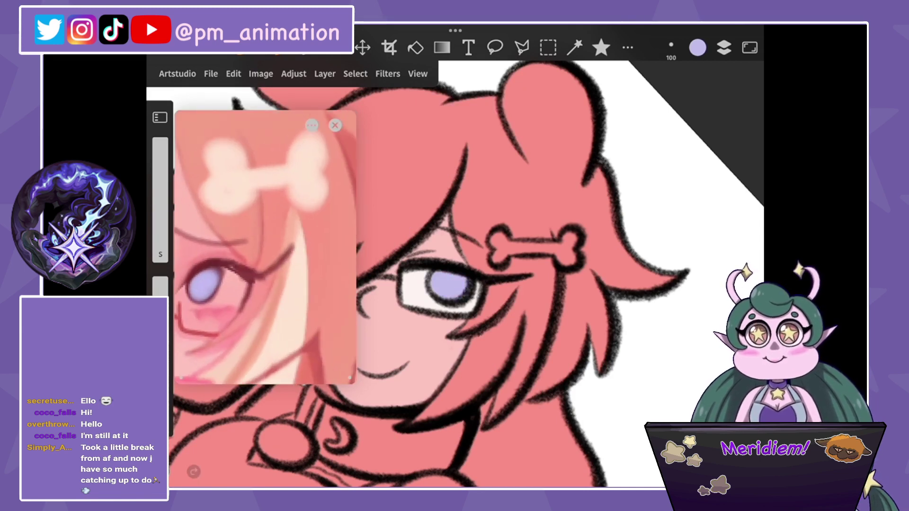
pyautogui.click(237, 177)
pyautogui.scroll(5, 473, 260)
pyautogui.moveTo(488, 251)
pyautogui.mouseDown()
pyautogui.moveTo(540, 298)
pyautogui.moveTo(608, 280)
pyautogui.mouseUp()
pyautogui.moveTo(501, 301)
pyautogui.mouseDown()
pyautogui.moveTo(521, 332)
pyautogui.moveTo(686, 265)
pyautogui.moveTo(710, 232)
pyautogui.mouseUp()
pyautogui.moveTo(682, 270); pyautogui.dragTo(705, 308)
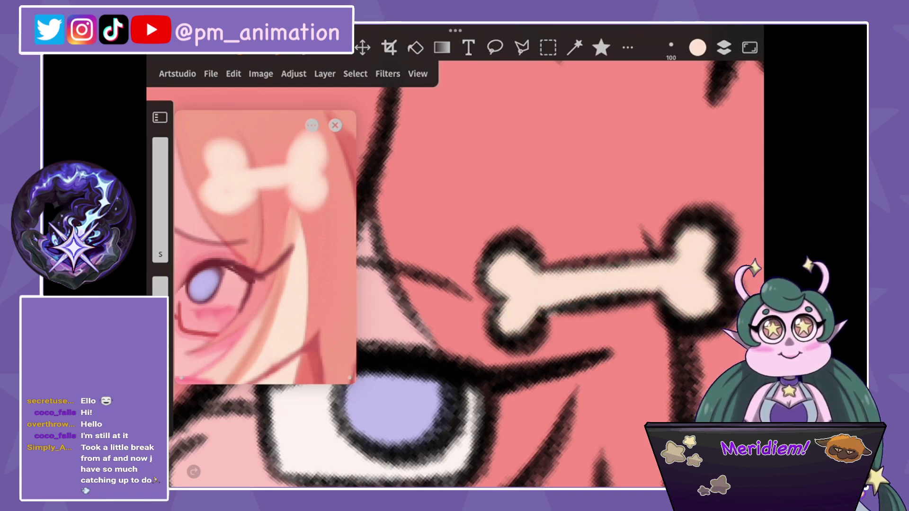
pyautogui.scroll(-5, 474, 284)
pyautogui.scroll(-3, 265, 246)
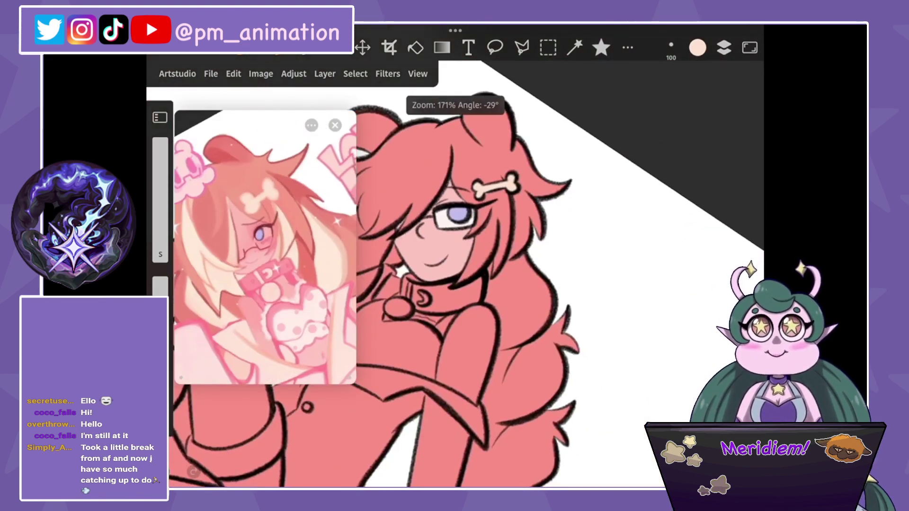
pyautogui.scroll(5, 265, 246)
# Sample the collar pink from the reference and paint it over the collar band's darker patch.
pyautogui.click(227, 197)
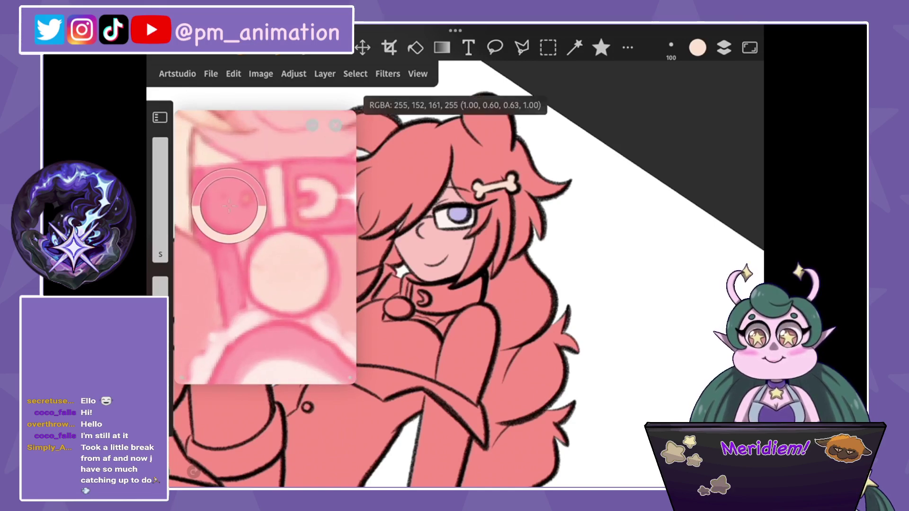
pyautogui.scroll(5, 455, 255)
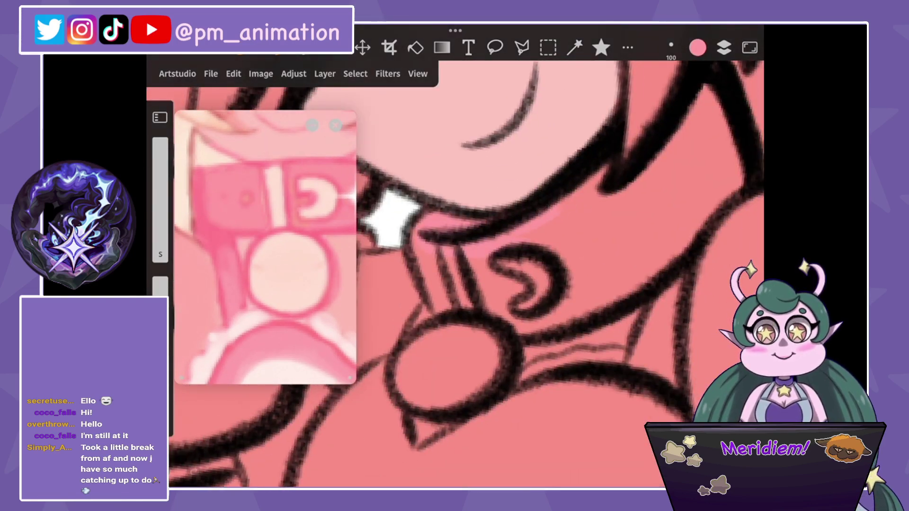
pyautogui.moveTo(554, 223)
pyautogui.mouseDown()
pyautogui.moveTo(682, 142)
pyautogui.moveTo(710, 95)
pyautogui.moveTo(644, 256)
pyautogui.moveTo(572, 312)
pyautogui.moveTo(488, 303)
pyautogui.moveTo(421, 251)
pyautogui.mouseUp()
pyautogui.moveTo(629, 208)
pyautogui.mouseDown()
pyautogui.moveTo(525, 246)
pyautogui.moveTo(473, 289)
pyautogui.mouseUp()
pyautogui.moveTo(677, 208); pyautogui.dragTo(567, 279)
pyautogui.moveTo(634, 208); pyautogui.dragTo(705, 142)
pyautogui.scroll(-3, 466, 275)
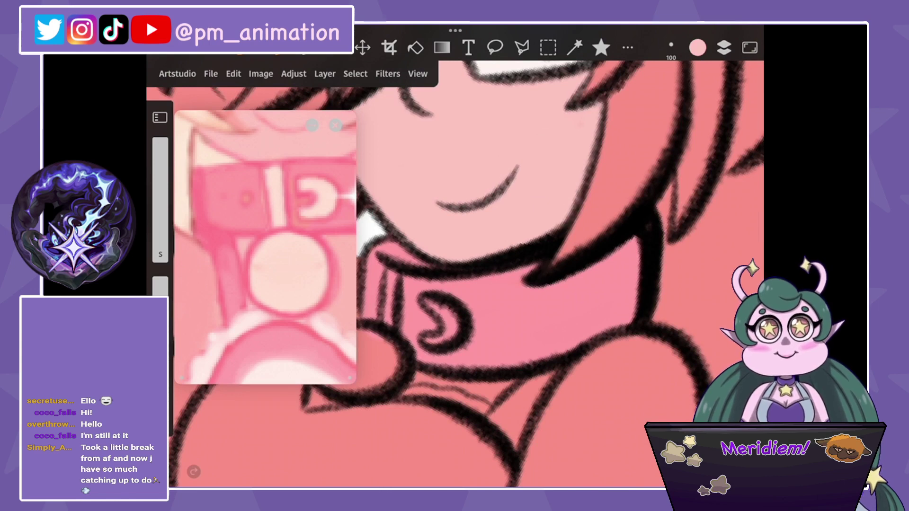
# Highlight the collar strap and the curl above the bell, and fill the bell with cream.
pyautogui.scroll(-5, 466, 275)
pyautogui.scroll(-3, 265, 247)
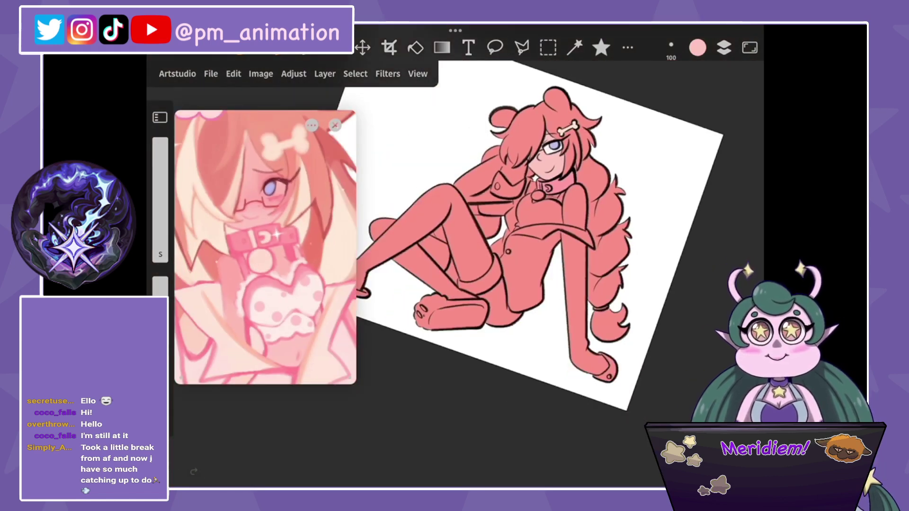
pyautogui.scroll(3, 537, 194)
pyautogui.scroll(2, 537, 194)
pyautogui.scroll(2, 538, 194)
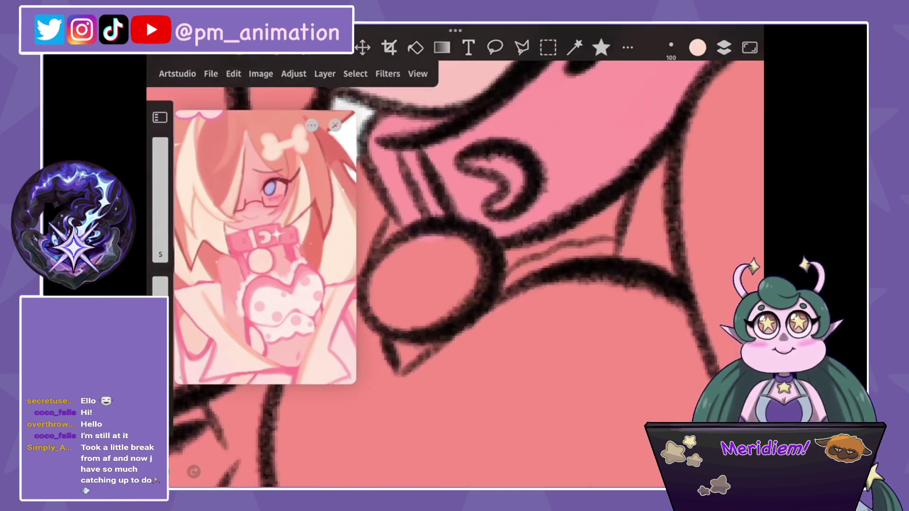
pyautogui.moveTo(406, 150); pyautogui.dragTo(460, 265)
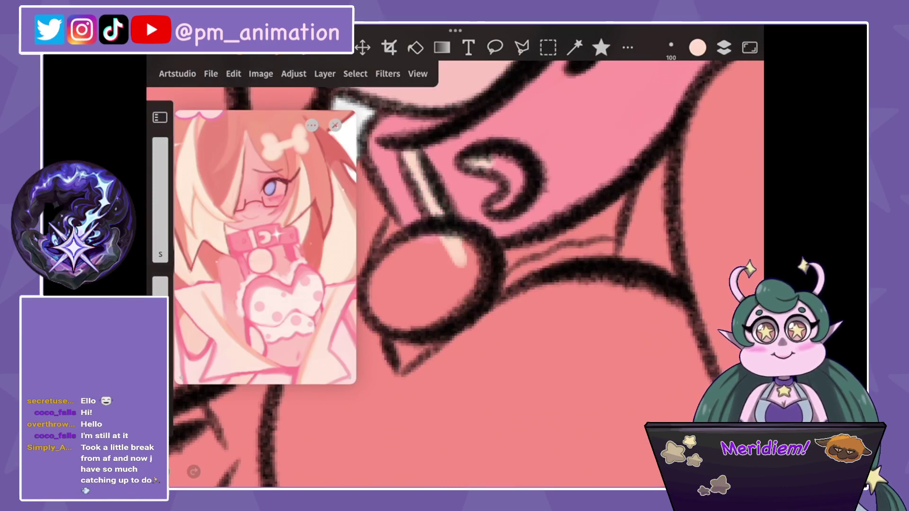
pyautogui.moveTo(478, 161); pyautogui.dragTo(495, 206)
pyautogui.moveTo(469, 241)
pyautogui.mouseDown()
pyautogui.moveTo(374, 312)
pyautogui.moveTo(402, 303)
pyautogui.mouseUp()
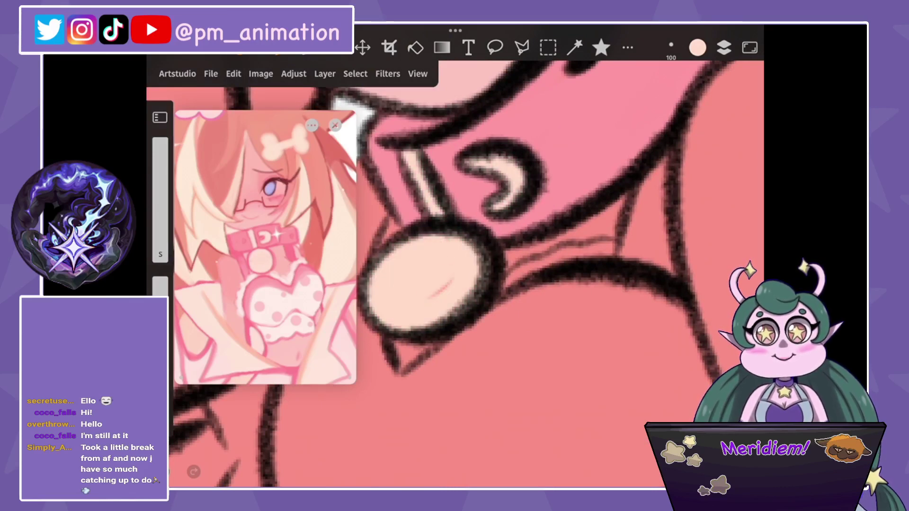
# Lighten the areas either side of the collar and fill the sleeve interior light pink.
pyautogui.scroll(-3, 455, 236)
pyautogui.scroll(3, 455, 236)
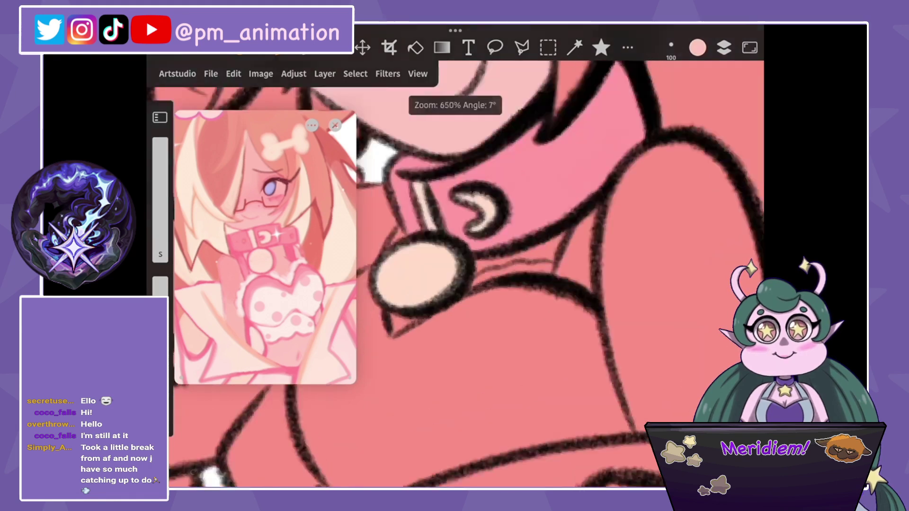
pyautogui.moveTo(386, 171)
pyautogui.mouseDown()
pyautogui.moveTo(412, 132)
pyautogui.moveTo(440, 170)
pyautogui.moveTo(426, 218)
pyautogui.moveTo(378, 260)
pyautogui.mouseUp()
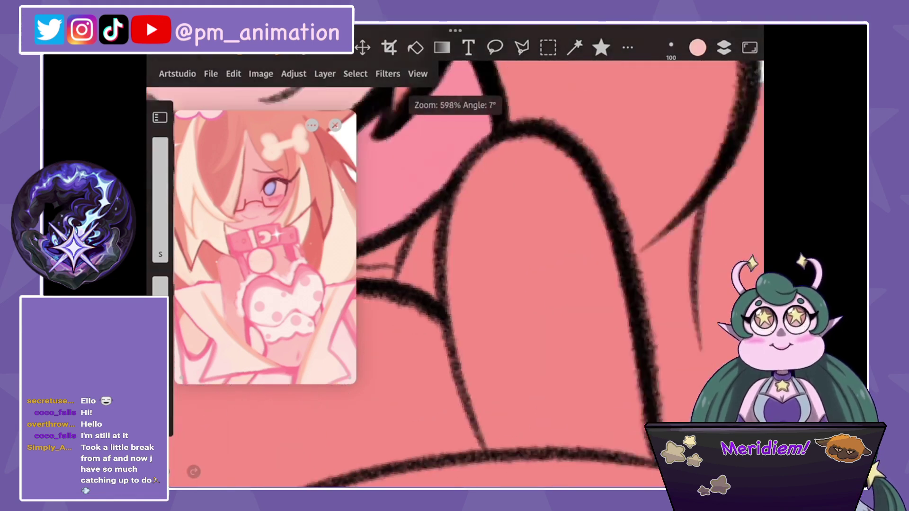
pyautogui.scroll(-2, 454, 274)
pyautogui.scroll(-2, 455, 274)
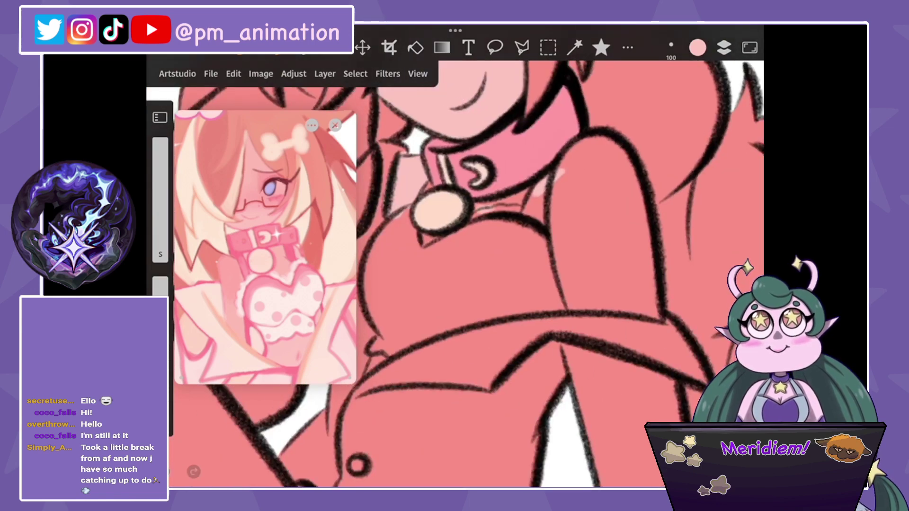
pyautogui.moveTo(561, 182)
pyautogui.mouseDown()
pyautogui.moveTo(584, 151)
pyautogui.moveTo(634, 227)
pyautogui.moveTo(651, 294)
pyautogui.moveTo(601, 314)
pyautogui.moveTo(561, 189)
pyautogui.moveTo(587, 303)
pyautogui.mouseUp()
pyautogui.moveTo(572, 163); pyautogui.dragTo(630, 305)
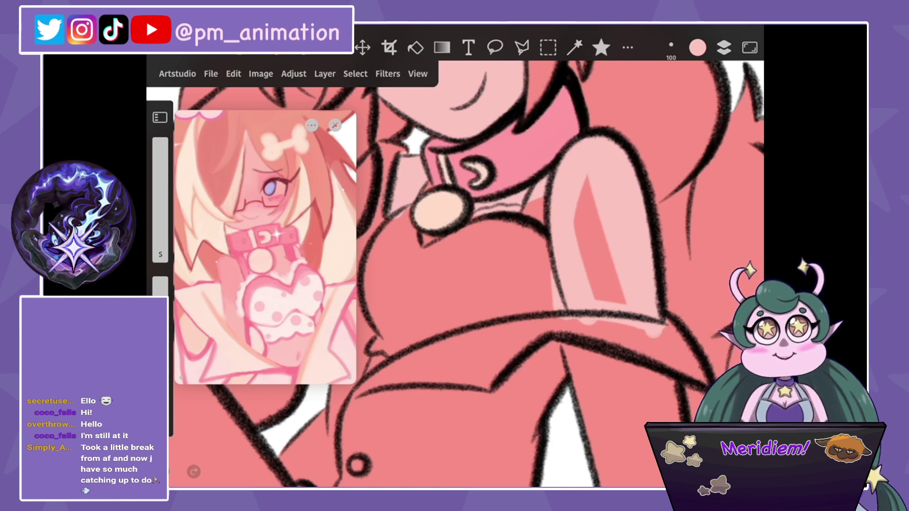
pyautogui.moveTo(587, 178); pyautogui.dragTo(611, 294)
# Paint light pink highlights along the top of the leg, the leg band and upper thigh.
pyautogui.moveTo(520, 142); pyautogui.dragTo(521, 331)
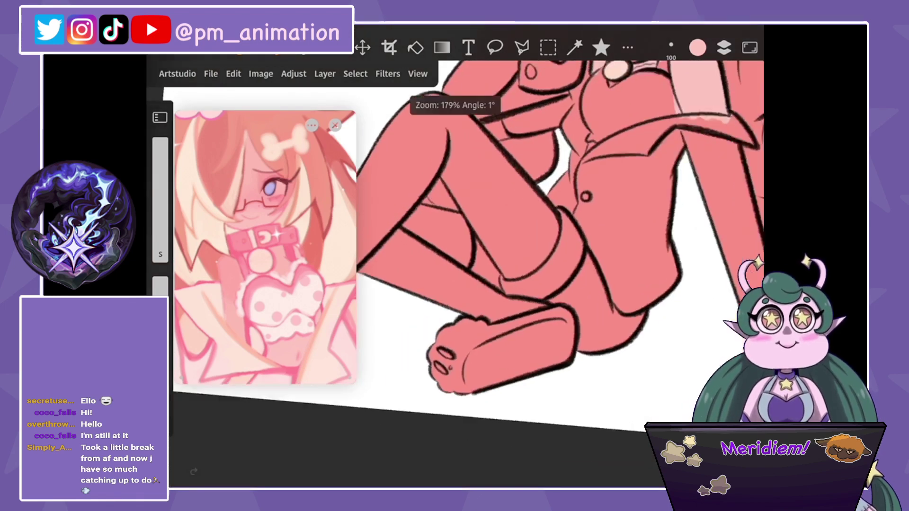
pyautogui.scroll(3, 473, 236)
pyautogui.moveTo(476, 229); pyautogui.dragTo(445, 255)
pyautogui.moveTo(653, 149)
pyautogui.mouseDown()
pyautogui.moveTo(435, 241)
pyautogui.moveTo(441, 234)
pyautogui.moveTo(376, 286)
pyautogui.mouseUp()
pyautogui.scroll(-3, 521, 275)
pyautogui.moveTo(520, 332); pyautogui.dragTo(473, 199)
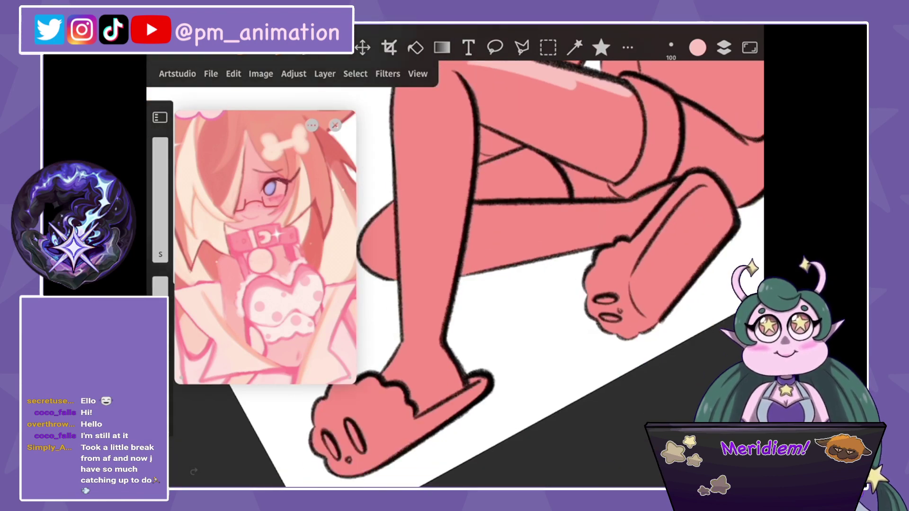
pyautogui.moveTo(639, 95)
pyautogui.mouseDown()
pyautogui.moveTo(663, 182)
pyautogui.moveTo(591, 270)
pyautogui.mouseUp()
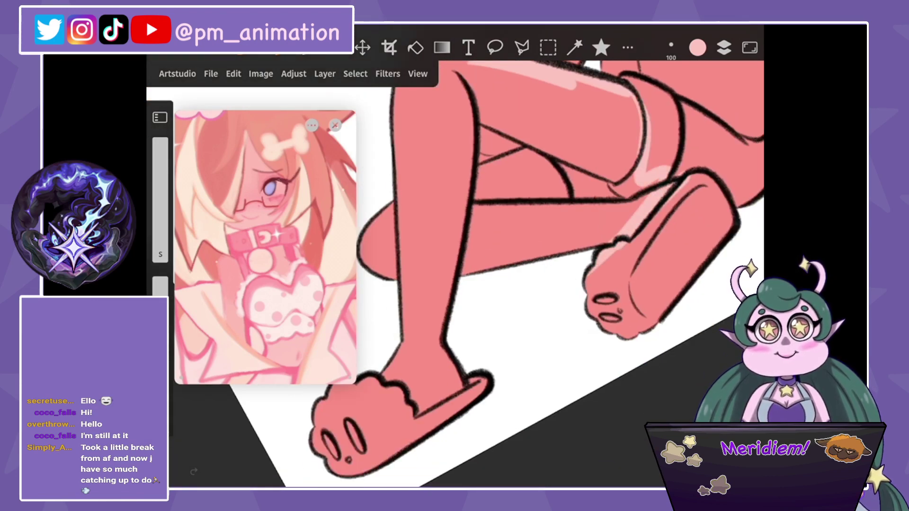
pyautogui.moveTo(544, 147)
pyautogui.mouseDown()
pyautogui.moveTo(483, 115)
pyautogui.moveTo(465, 167)
pyautogui.mouseUp()
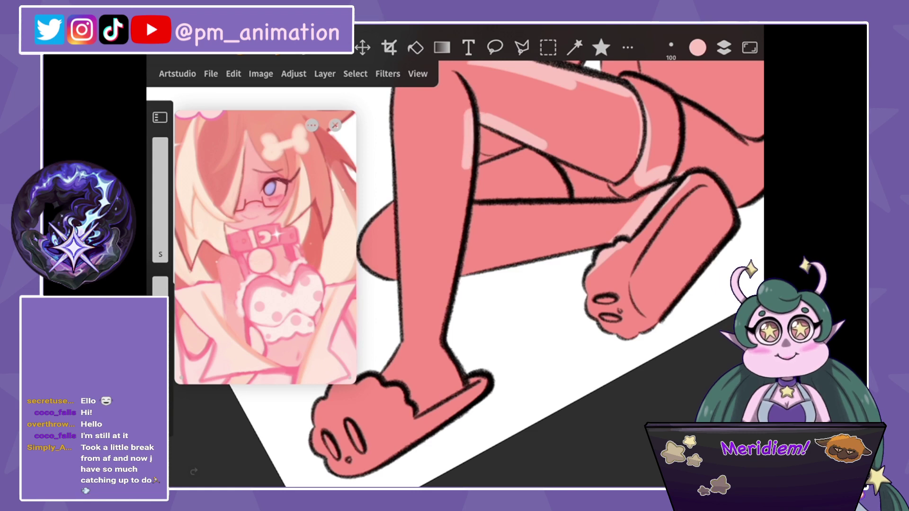
pyautogui.moveTo(540, 150); pyautogui.dragTo(477, 176)
# Try refilling the body a lighter pink with the fill tool.
pyautogui.click(415, 47)
pyautogui.click(520, 227)
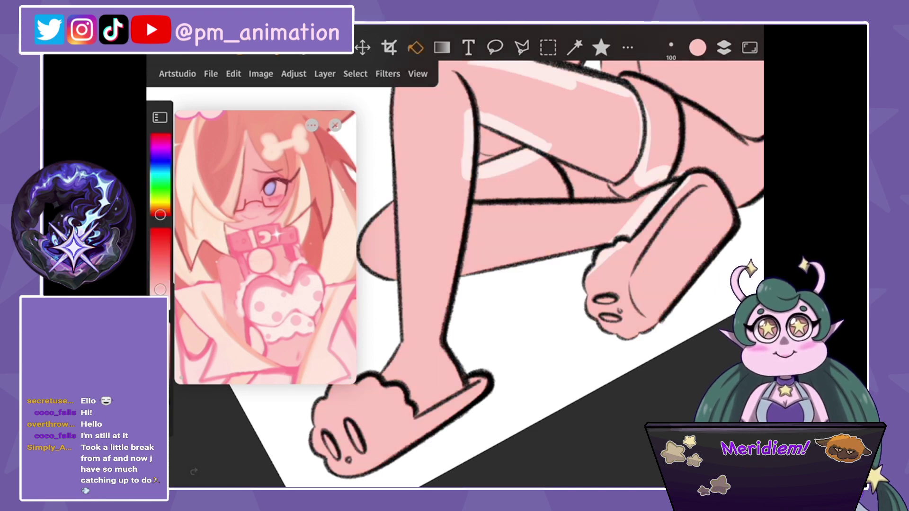
pyautogui.scroll(-3, 520, 237)
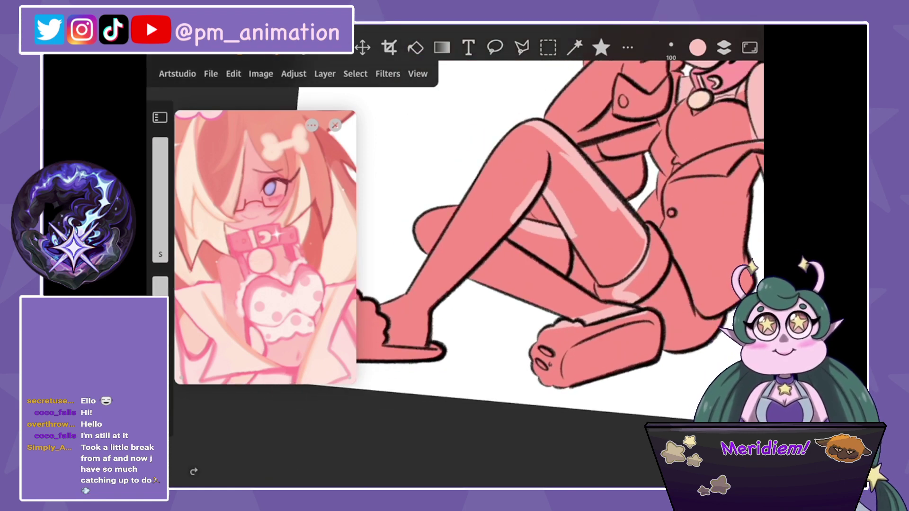
# Shade the thighs, shins and lower back leg lighter pink with Static Big Pen 15.
pyautogui.click(601, 47)
pyautogui.click(658, 209)
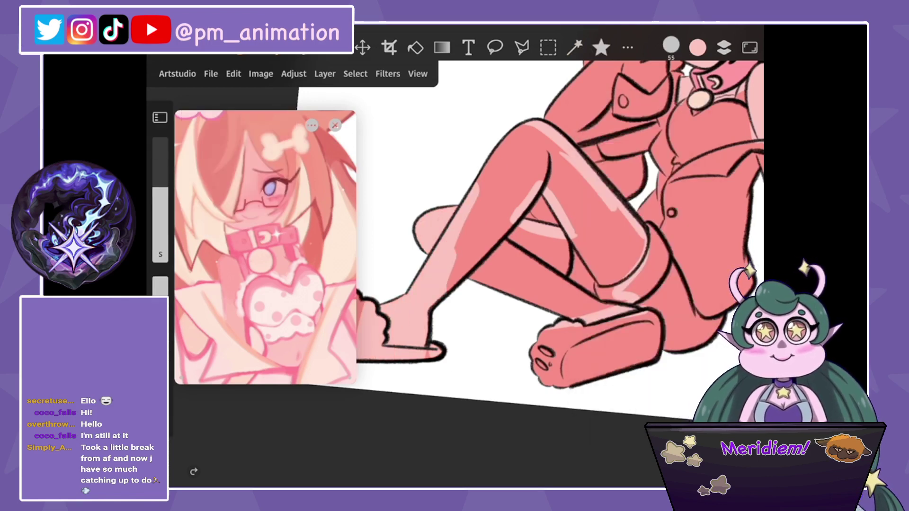
pyautogui.moveTo(526, 128); pyautogui.dragTo(520, 171)
pyautogui.moveTo(545, 142); pyautogui.dragTo(469, 279)
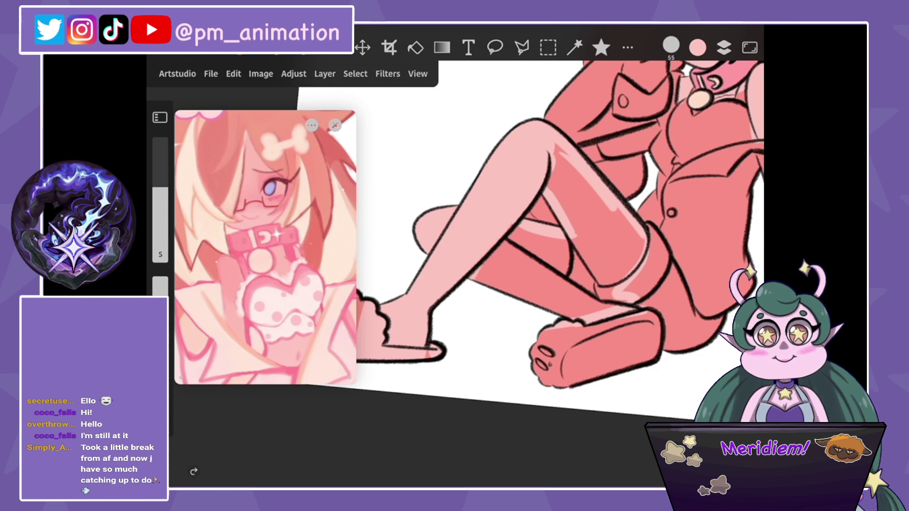
pyautogui.moveTo(473, 246); pyautogui.dragTo(567, 284)
pyautogui.moveTo(511, 232)
pyautogui.mouseDown()
pyautogui.moveTo(565, 255)
pyautogui.moveTo(504, 290)
pyautogui.moveTo(620, 329)
pyautogui.mouseUp()
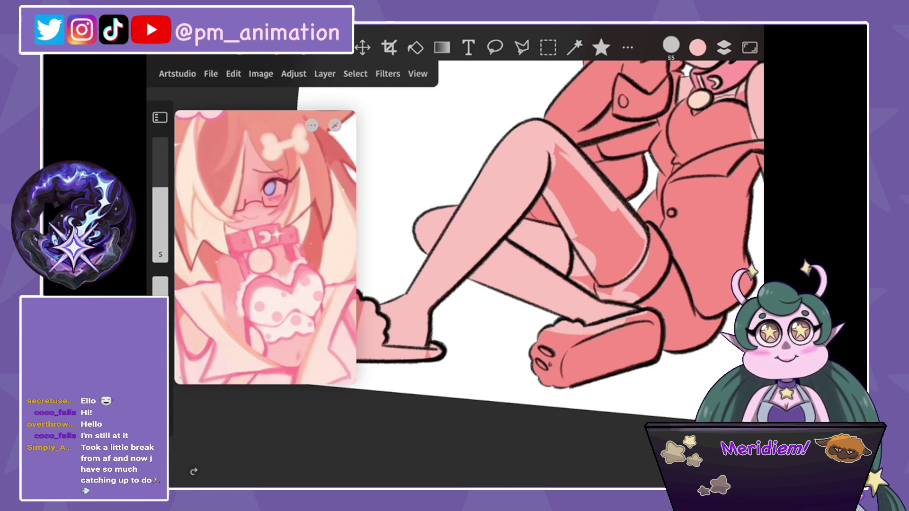
pyautogui.moveTo(551, 156)
pyautogui.mouseDown()
pyautogui.moveTo(560, 190)
pyautogui.moveTo(582, 209)
pyautogui.moveTo(606, 284)
pyautogui.mouseUp()
pyautogui.moveTo(625, 213); pyautogui.dragTo(630, 270)
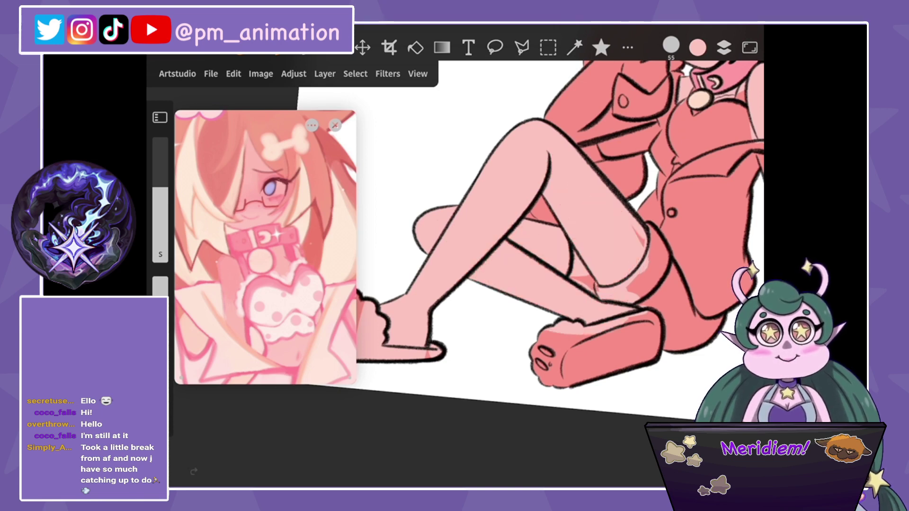
pyautogui.scroll(-5, 535, 228)
# With a different brush, sample white and paint it around the pendant.
pyautogui.click(601, 47)
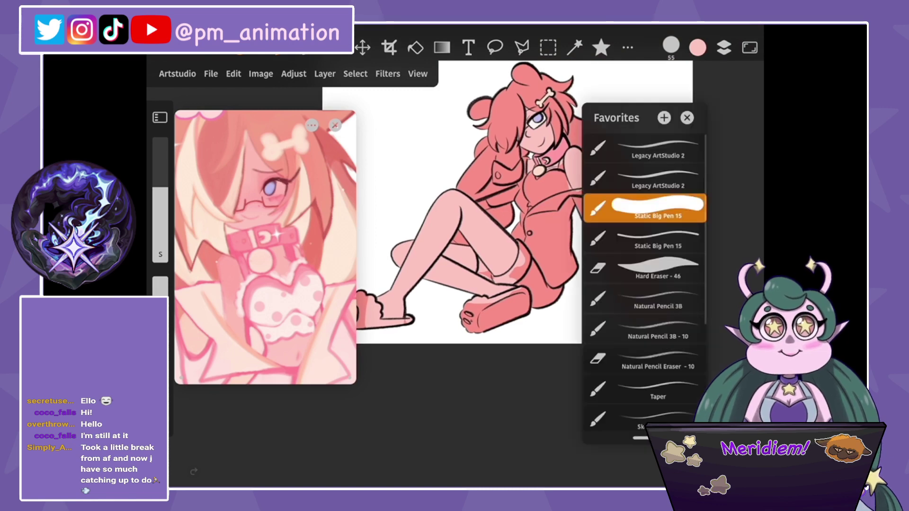
pyautogui.click(644, 178)
pyautogui.scroll(3, 266, 246)
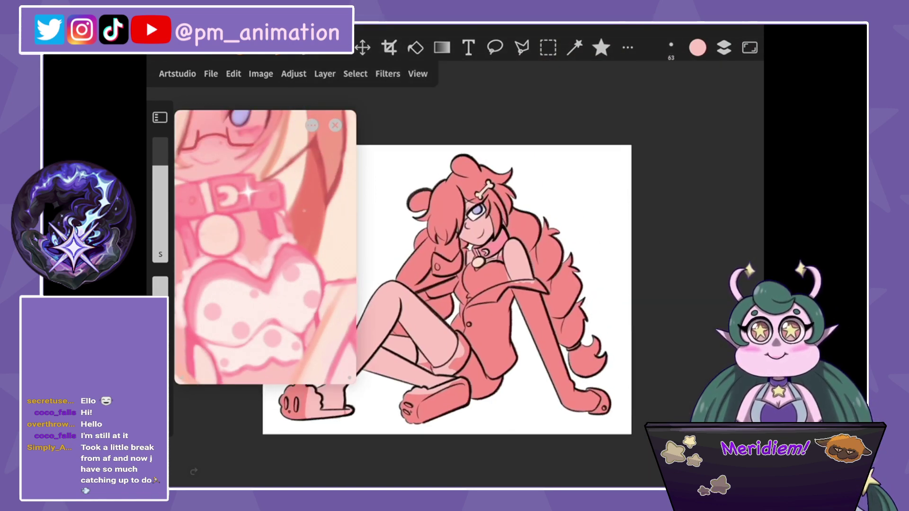
pyautogui.scroll(5, 474, 189)
pyautogui.click(472, 163)
pyautogui.scroll(3, 474, 237)
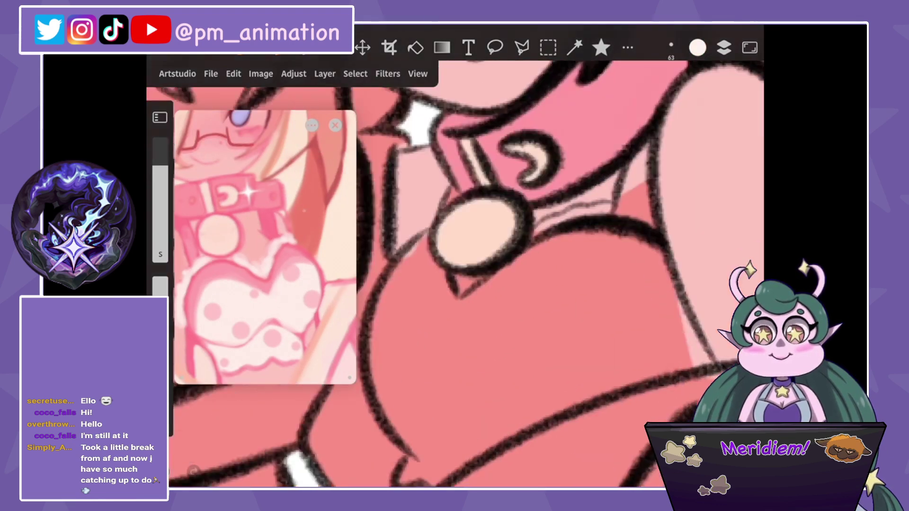
pyautogui.moveTo(160, 166); pyautogui.dragTo(160, 139)
pyautogui.scroll(-3, 473, 237)
pyautogui.moveTo(474, 230)
pyautogui.mouseDown()
pyautogui.moveTo(518, 192)
pyautogui.moveTo(736, 258)
pyautogui.moveTo(497, 378)
pyautogui.moveTo(457, 422)
pyautogui.moveTo(426, 407)
pyautogui.moveTo(393, 331)
pyautogui.moveTo(403, 185)
pyautogui.moveTo(426, 163)
pyautogui.moveTo(454, 222)
pyautogui.moveTo(530, 213)
pyautogui.moveTo(410, 198)
pyautogui.moveTo(450, 403)
pyautogui.mouseUp()
# Fill the heart-shaped top white, covering all the pink inside it.
pyautogui.moveTo(422, 341)
pyautogui.mouseDown()
pyautogui.moveTo(616, 161)
pyautogui.moveTo(695, 251)
pyautogui.moveTo(473, 365)
pyautogui.mouseUp()
pyautogui.moveTo(606, 203); pyautogui.dragTo(450, 360)
pyautogui.moveTo(455, 274)
pyautogui.mouseDown()
pyautogui.moveTo(509, 244)
pyautogui.moveTo(445, 308)
pyautogui.mouseUp()
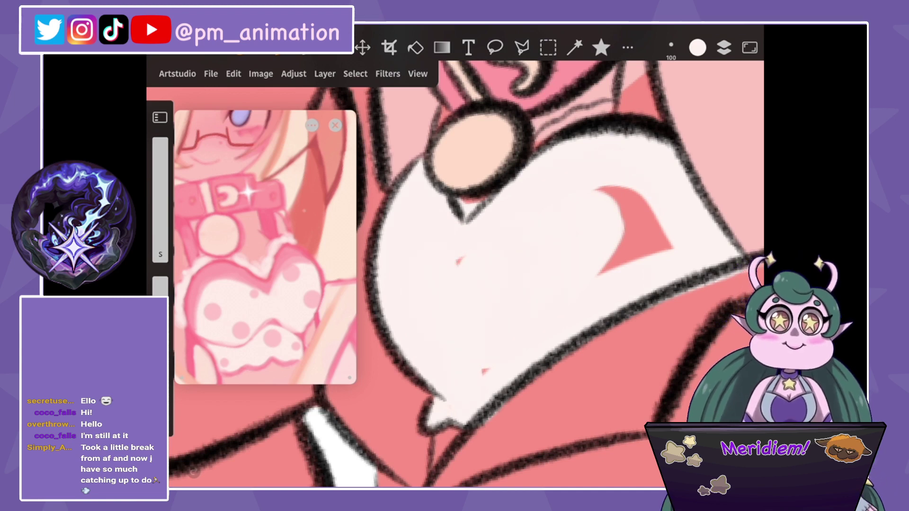
pyautogui.moveTo(605, 194); pyautogui.dragTo(630, 204)
pyautogui.moveTo(610, 256)
pyautogui.mouseDown()
pyautogui.moveTo(644, 203)
pyautogui.moveTo(668, 246)
pyautogui.mouseUp()
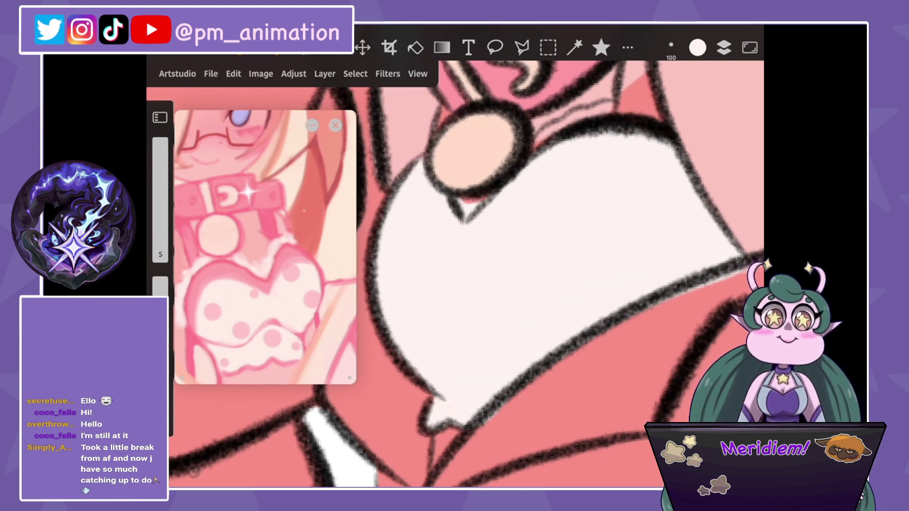
pyautogui.scroll(-1, 473, 261)
# Sample a near-white colour and add a highlight stroke on the collar.
pyautogui.moveTo(597, 169); pyautogui.dragTo(710, 100)
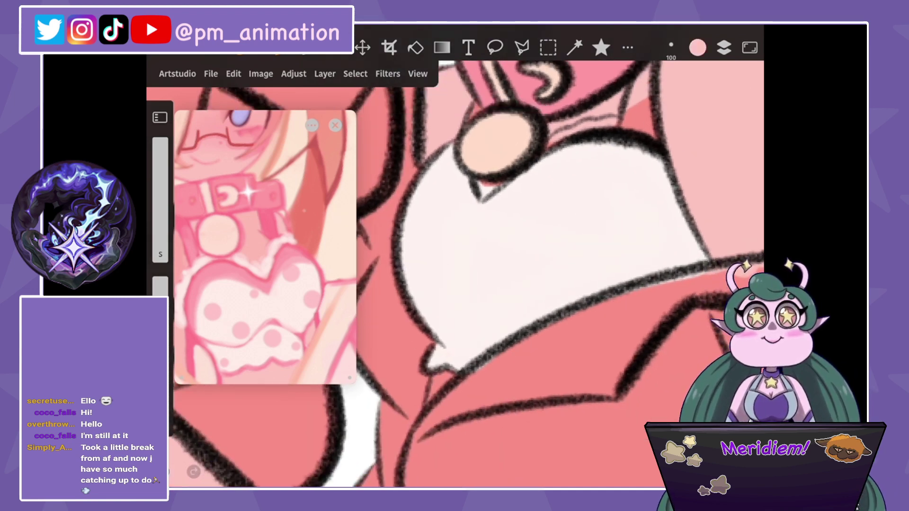
pyautogui.scroll(-1, 474, 261)
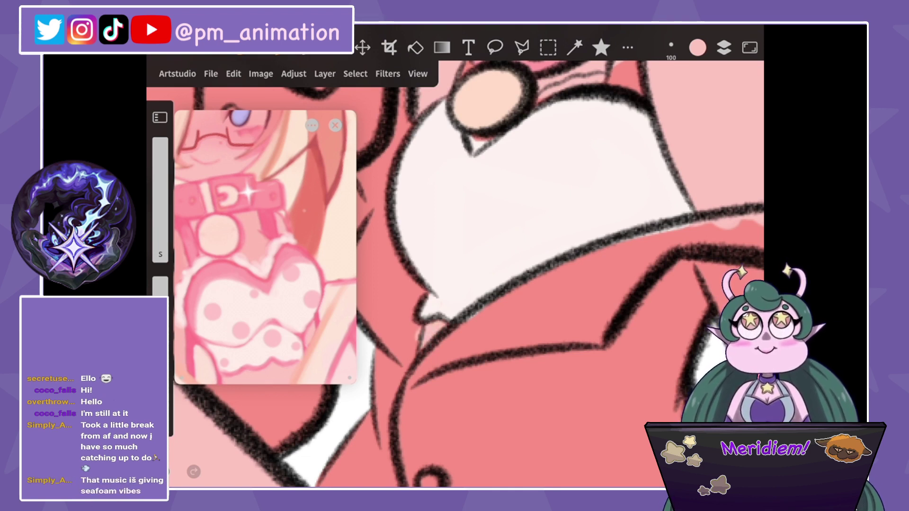
pyautogui.click(516, 222)
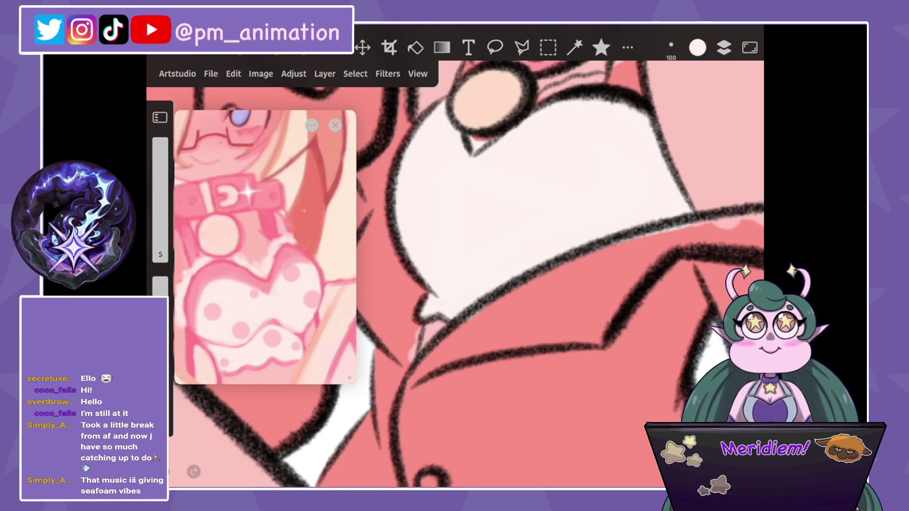
pyautogui.scroll(-5, 466, 274)
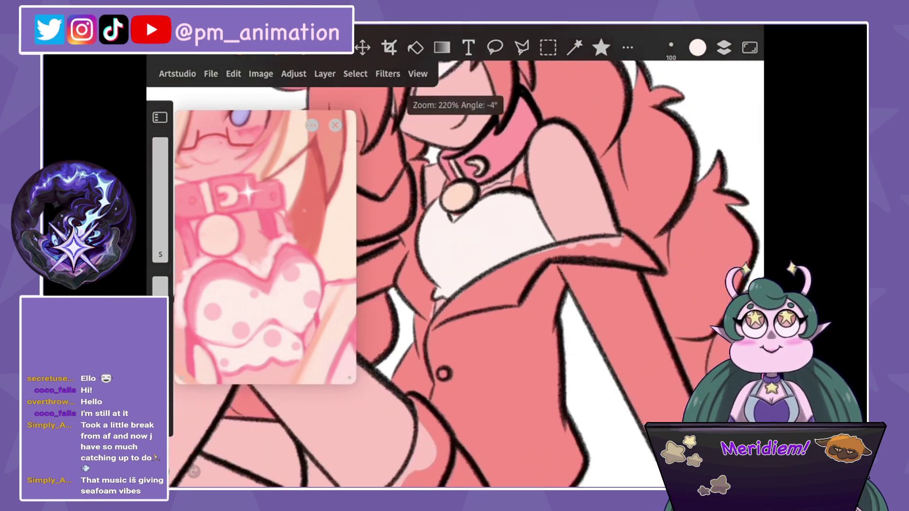
pyautogui.scroll(3, 265, 246)
pyautogui.scroll(3, 466, 274)
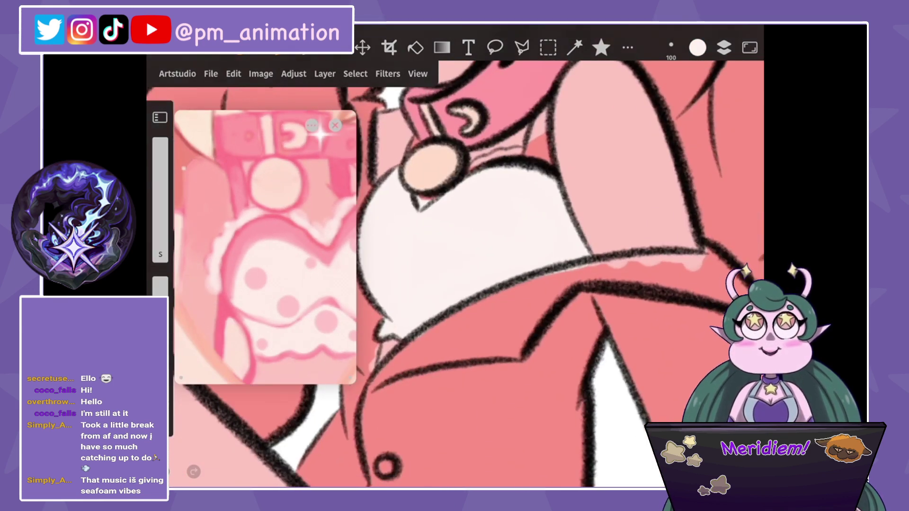
pyautogui.moveTo(501, 155); pyautogui.dragTo(535, 150)
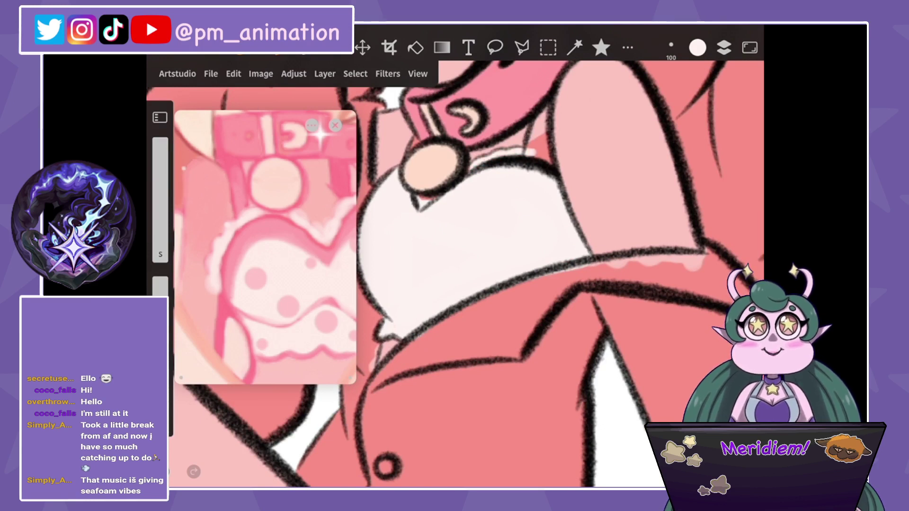
# Check the reference's pink shade, then paint white highlights down the shirt front.
pyautogui.moveTo(265, 213); pyautogui.dragTo(265, 246)
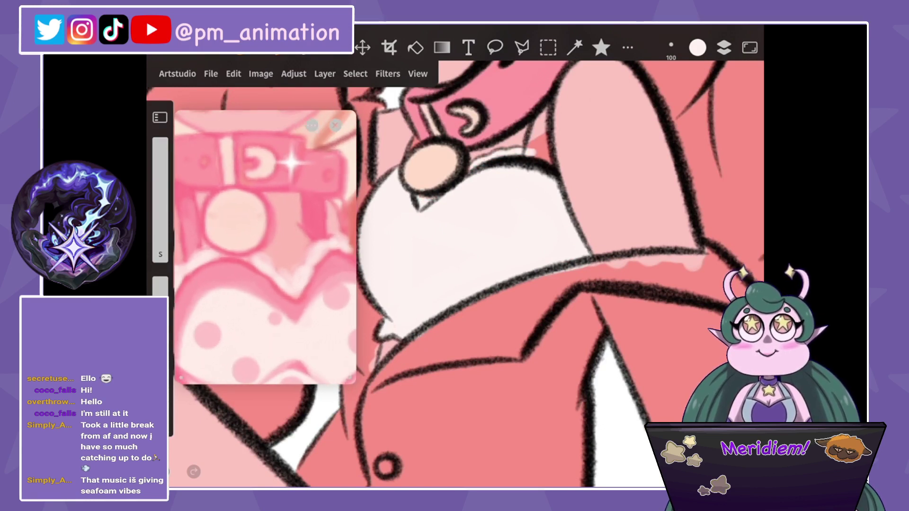
pyautogui.click(188, 247)
pyautogui.click(241, 281)
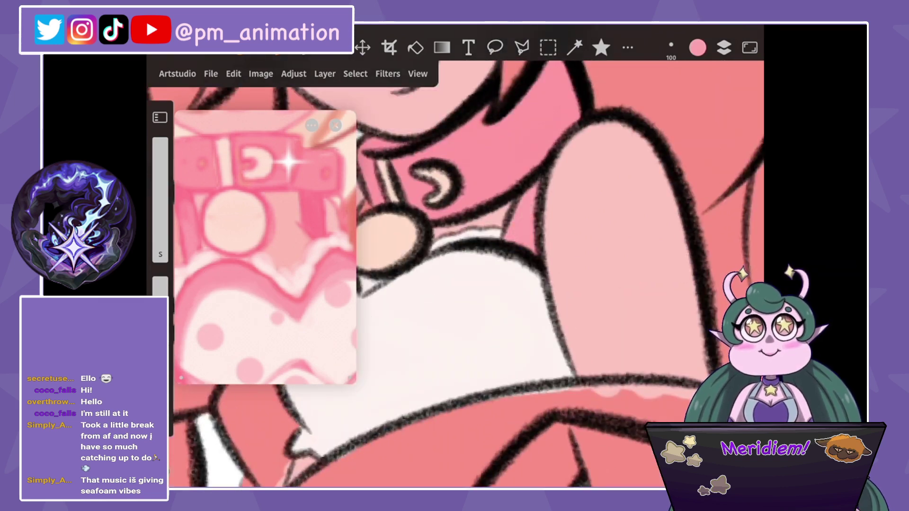
pyautogui.hscroll(-5, 465, 273)
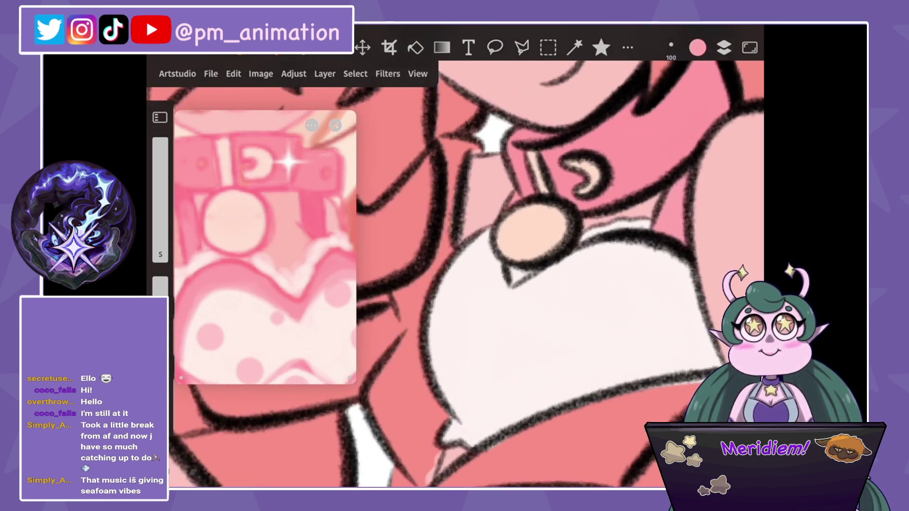
pyautogui.scroll(-5, 466, 272)
pyautogui.click(488, 180)
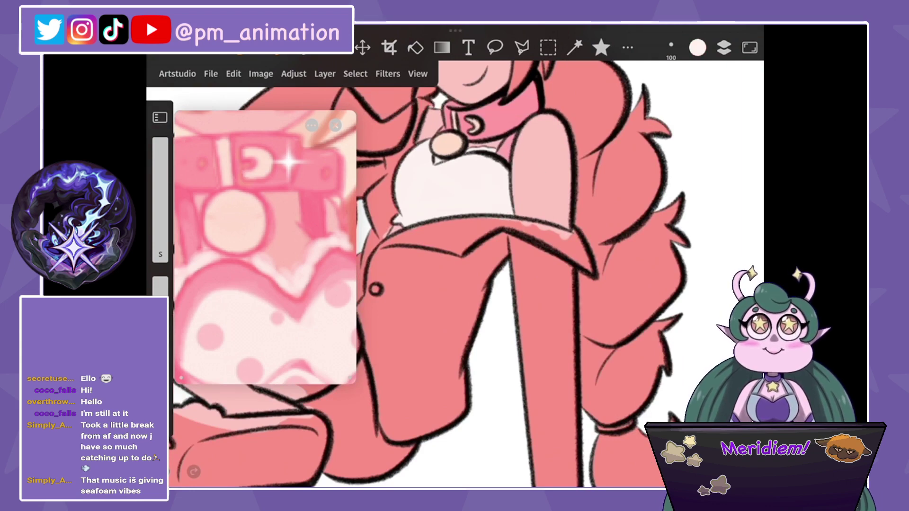
pyautogui.scroll(5, 466, 273)
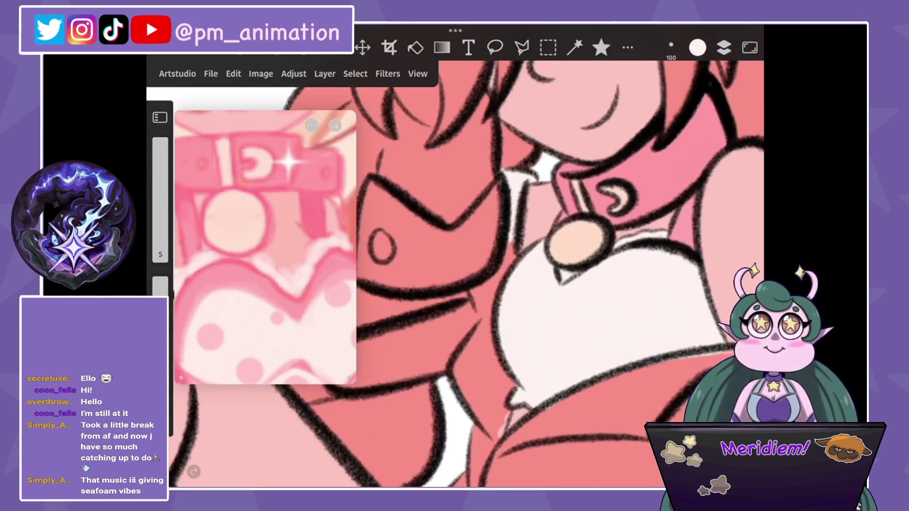
pyautogui.moveTo(492, 234); pyautogui.dragTo(466, 360)
pyautogui.moveTo(483, 306); pyautogui.dragTo(485, 374)
# Pick a light-pink highlight colour and paint highlights along the jacket.
pyautogui.scroll(-5, 265, 247)
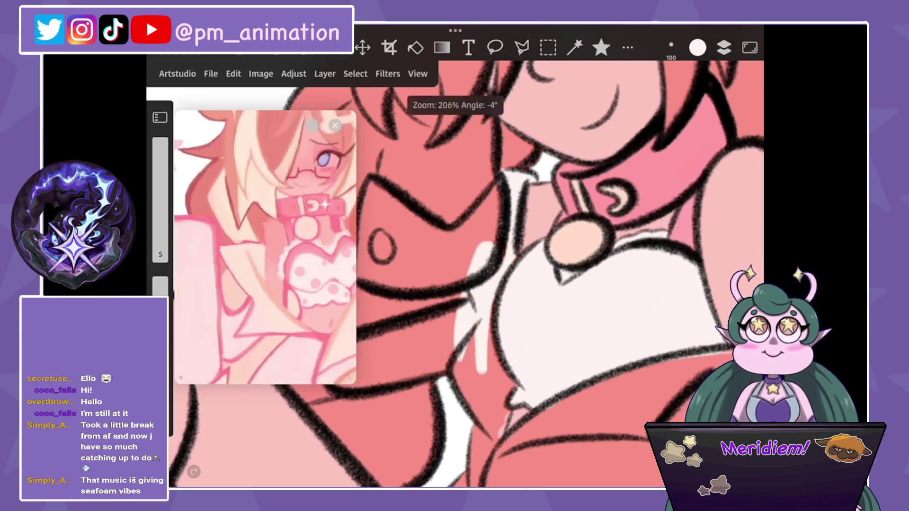
pyautogui.scroll(5, 265, 246)
pyautogui.moveTo(265, 189); pyautogui.dragTo(265, 265)
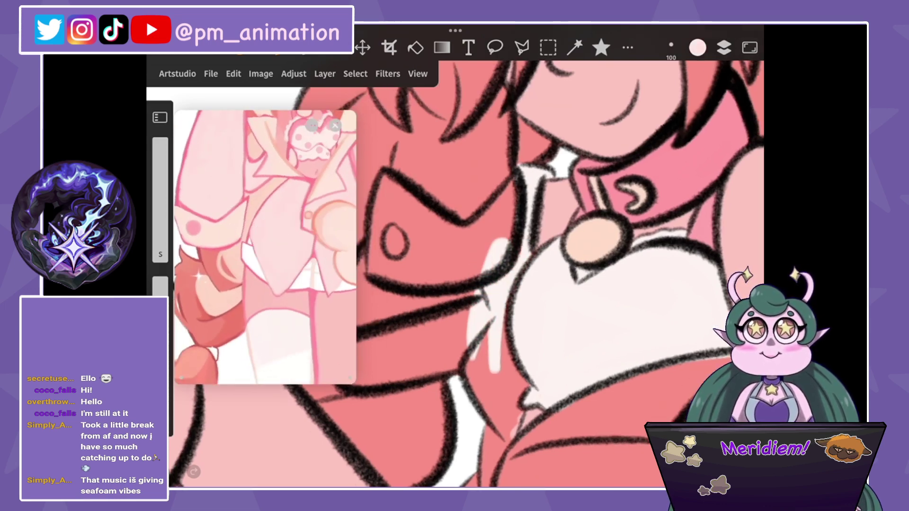
pyautogui.scroll(2, 473, 284)
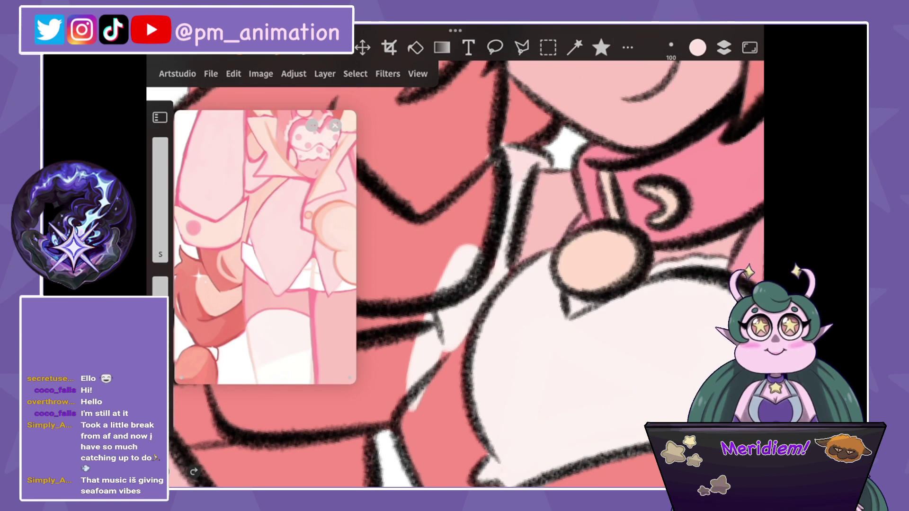
pyautogui.moveTo(478, 275); pyautogui.dragTo(449, 388)
pyautogui.moveTo(464, 241); pyautogui.dragTo(402, 430)
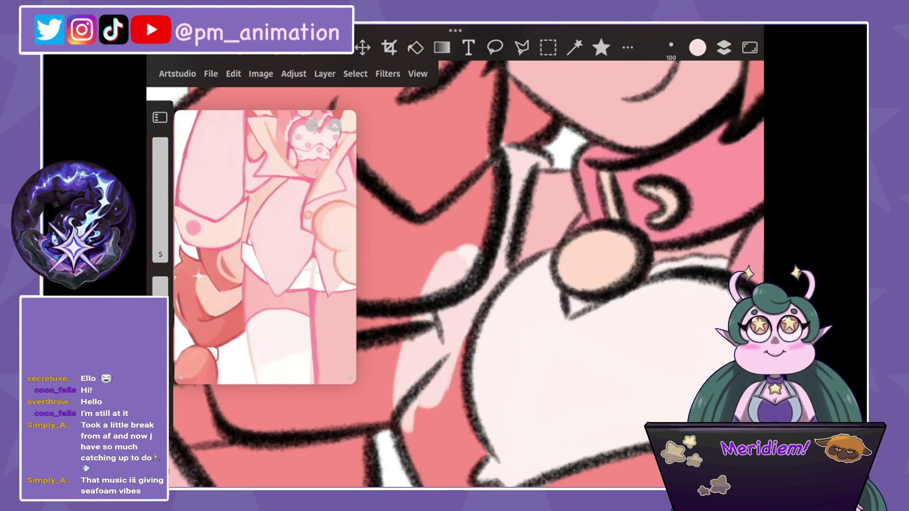
# Add light-pink highlights along the lapel line, jacket edges and sleeve line.
pyautogui.scroll(-5, 474, 284)
pyautogui.moveTo(559, 119)
pyautogui.mouseDown()
pyautogui.moveTo(563, 208)
pyautogui.moveTo(556, 242)
pyautogui.moveTo(525, 289)
pyautogui.mouseUp()
pyautogui.moveTo(521, 168); pyautogui.dragTo(511, 272)
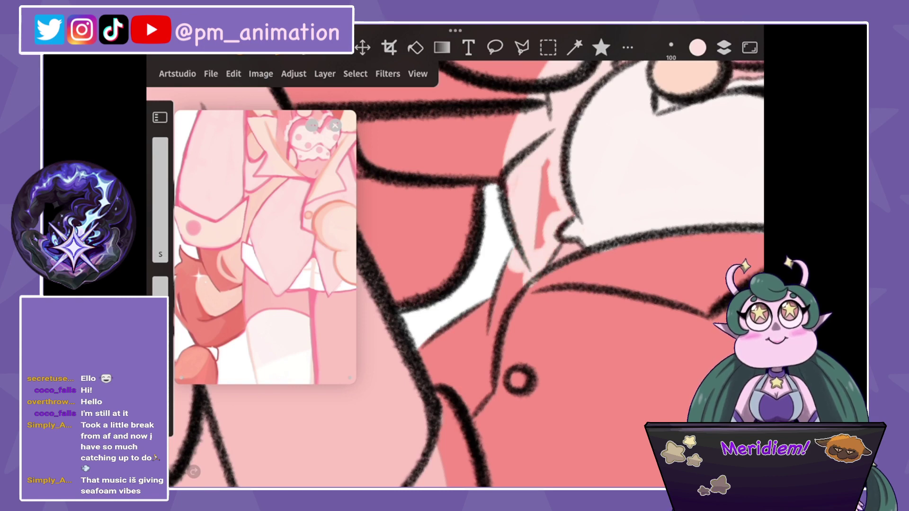
pyautogui.moveTo(505, 137); pyautogui.dragTo(507, 284)
pyautogui.moveTo(544, 158)
pyautogui.mouseDown()
pyautogui.moveTo(539, 251)
pyautogui.moveTo(518, 306)
pyautogui.mouseUp()
pyautogui.scroll(-5, 474, 284)
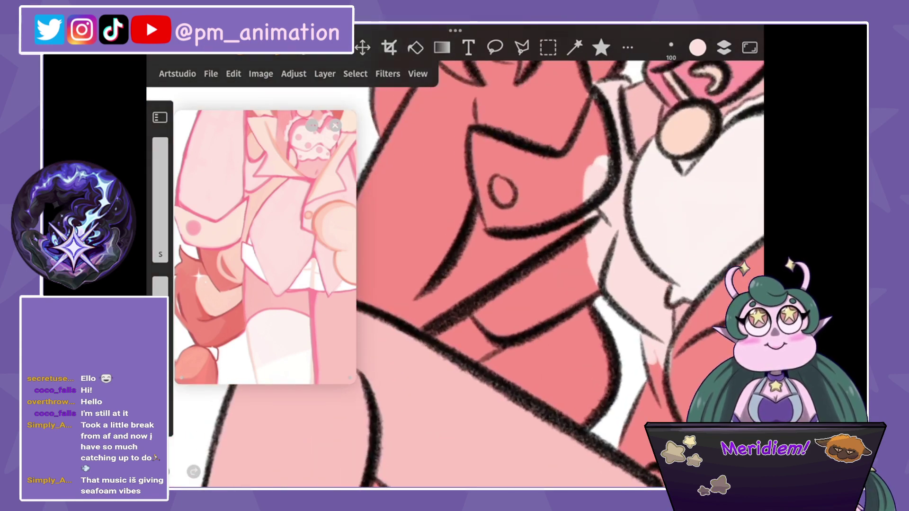
pyautogui.scroll(-3, 558, 274)
pyautogui.moveTo(530, 239)
pyautogui.mouseDown()
pyautogui.moveTo(422, 303)
pyautogui.moveTo(362, 282)
pyautogui.mouseUp()
# Highlight the hair beside the cheek and along its left edge in light pink.
pyautogui.click(511, 291)
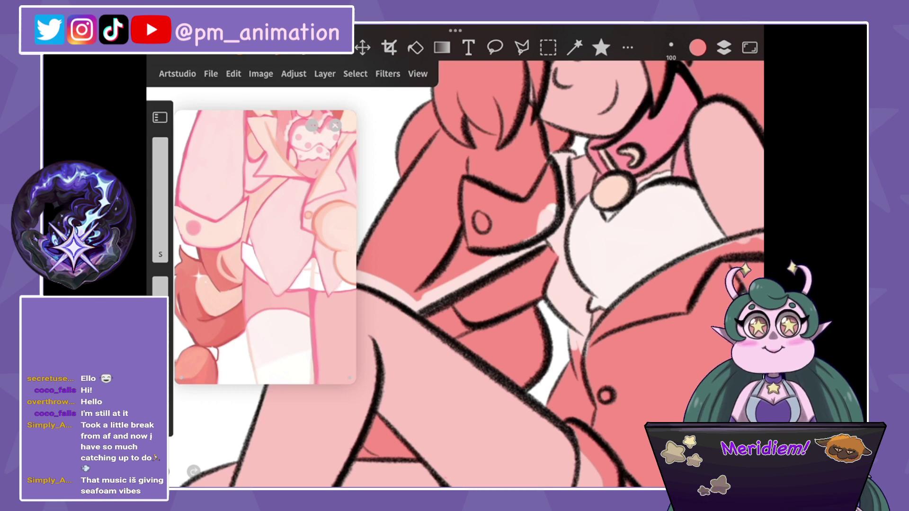
pyautogui.click(558, 295)
pyautogui.scroll(3, 549, 274)
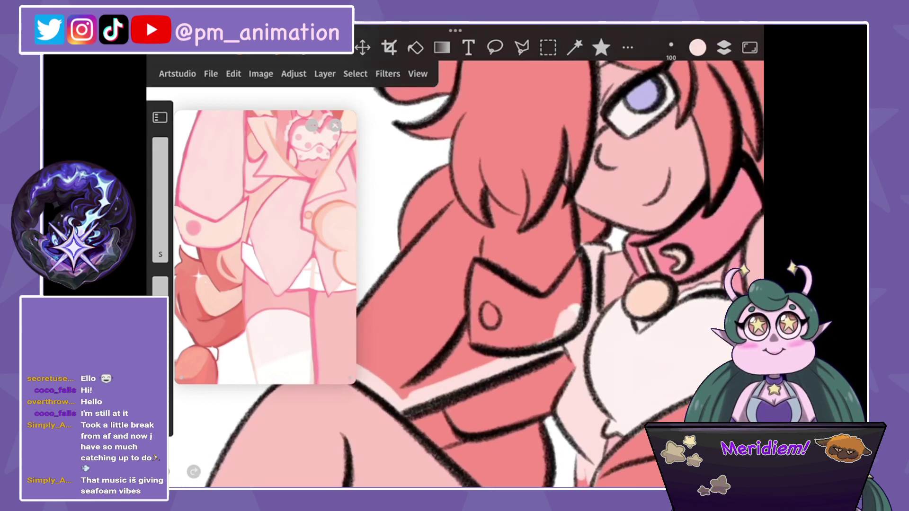
pyautogui.moveTo(564, 204)
pyautogui.mouseDown()
pyautogui.moveTo(575, 312)
pyautogui.moveTo(554, 218)
pyautogui.moveTo(502, 258)
pyautogui.mouseUp()
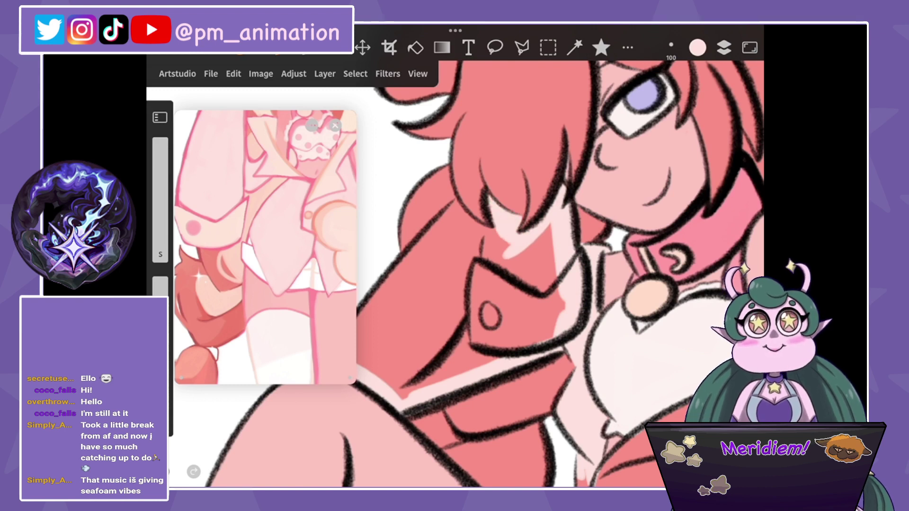
pyautogui.moveTo(448, 213)
pyautogui.mouseDown()
pyautogui.moveTo(428, 229)
pyautogui.moveTo(497, 241)
pyautogui.mouseUp()
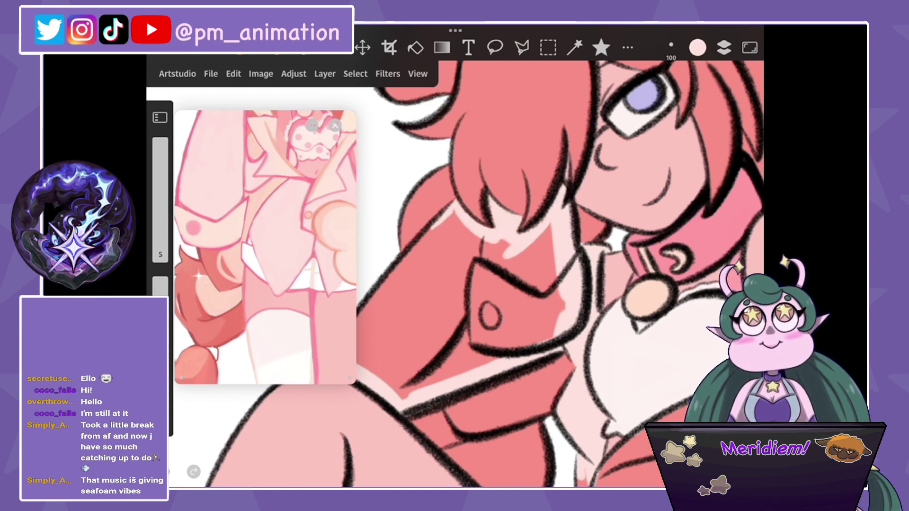
pyautogui.moveTo(452, 211); pyautogui.dragTo(360, 336)
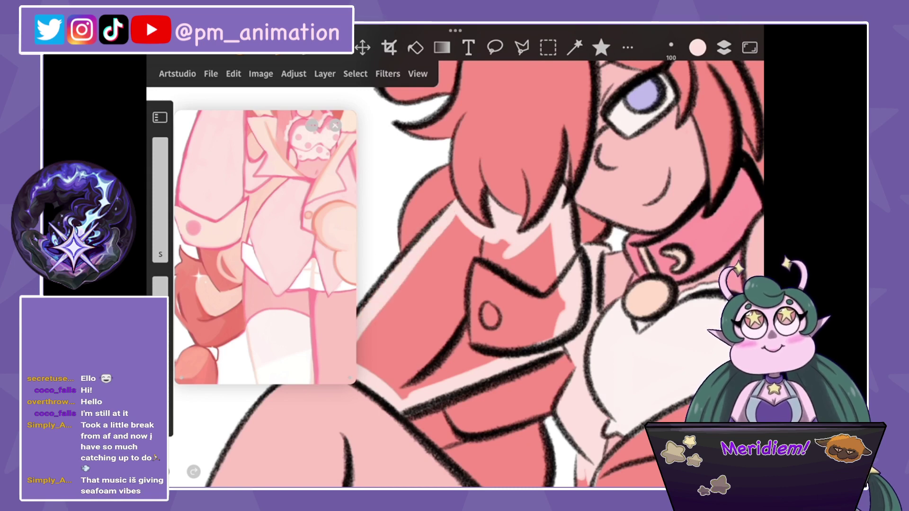
pyautogui.scroll(-3, 549, 274)
# Lighten the jacket, arm, shoulder and red chest area with light pink.
pyautogui.moveTo(558, 177)
pyautogui.mouseDown()
pyautogui.moveTo(580, 204)
pyautogui.moveTo(549, 251)
pyautogui.moveTo(589, 247)
pyautogui.mouseUp()
pyautogui.moveTo(416, 293)
pyautogui.mouseDown()
pyautogui.moveTo(511, 173)
pyautogui.moveTo(482, 199)
pyautogui.moveTo(549, 170)
pyautogui.mouseUp()
pyautogui.moveTo(474, 213); pyautogui.dragTo(523, 185)
pyautogui.moveTo(445, 246)
pyautogui.mouseDown()
pyautogui.moveTo(526, 187)
pyautogui.moveTo(549, 190)
pyautogui.moveTo(544, 208)
pyautogui.mouseUp()
pyautogui.moveTo(466, 263); pyautogui.dragTo(551, 215)
pyautogui.moveTo(511, 260)
pyautogui.mouseDown()
pyautogui.moveTo(580, 239)
pyautogui.moveTo(459, 298)
pyautogui.moveTo(462, 251)
pyautogui.moveTo(497, 263)
pyautogui.mouseUp()
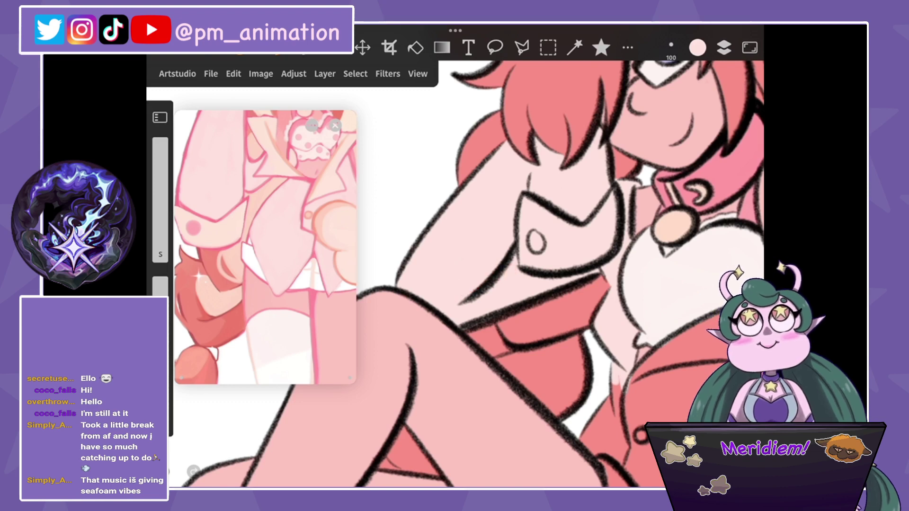
# Fill the lapel band and collar band with light pink.
pyautogui.moveTo(536, 241)
pyautogui.mouseDown()
pyautogui.moveTo(448, 283)
pyautogui.moveTo(485, 421)
pyautogui.mouseUp()
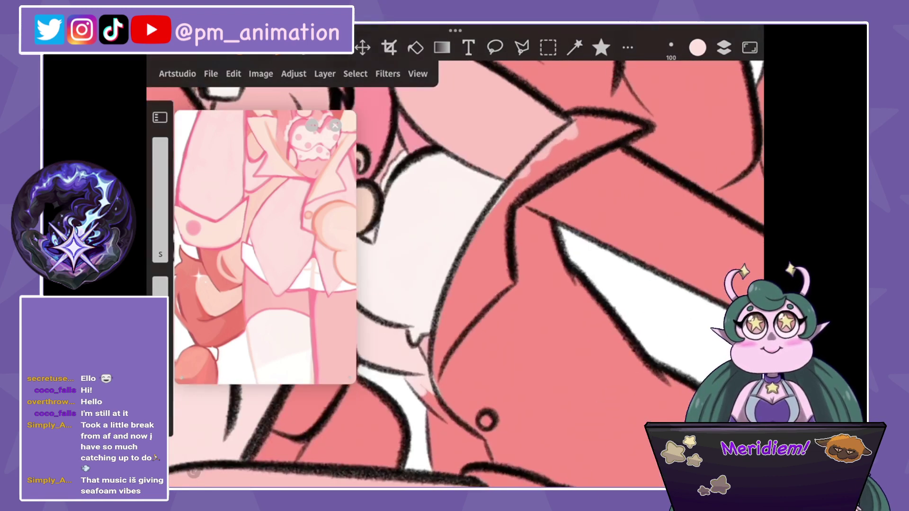
pyautogui.moveTo(624, 132); pyautogui.dragTo(514, 204)
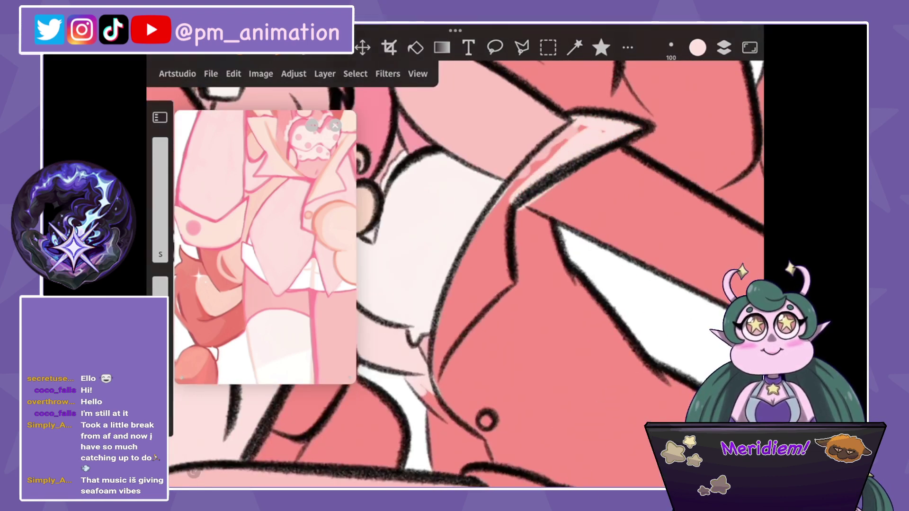
pyautogui.moveTo(585, 125)
pyautogui.mouseDown()
pyautogui.moveTo(544, 154)
pyautogui.moveTo(454, 298)
pyautogui.moveTo(438, 390)
pyautogui.mouseUp()
pyautogui.moveTo(509, 208); pyautogui.dragTo(440, 397)
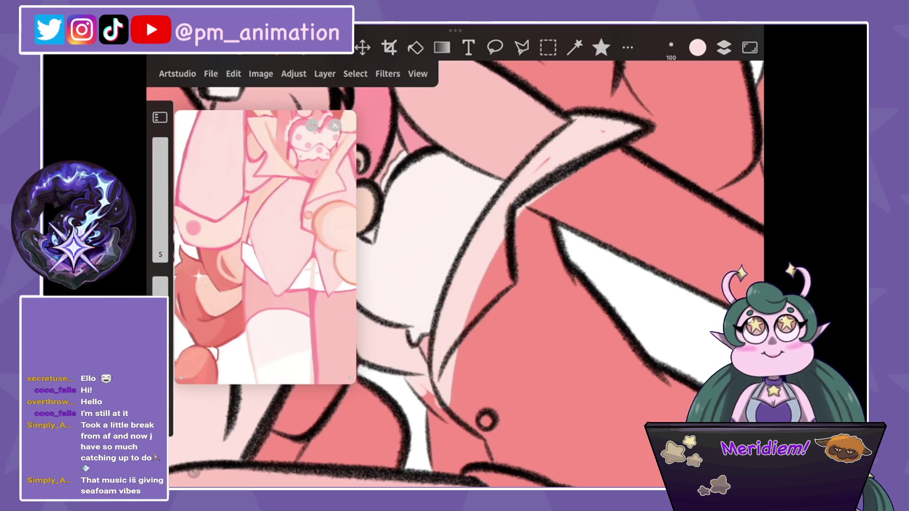
pyautogui.moveTo(540, 199); pyautogui.dragTo(464, 331)
pyautogui.moveTo(473, 284); pyautogui.dragTo(521, 237)
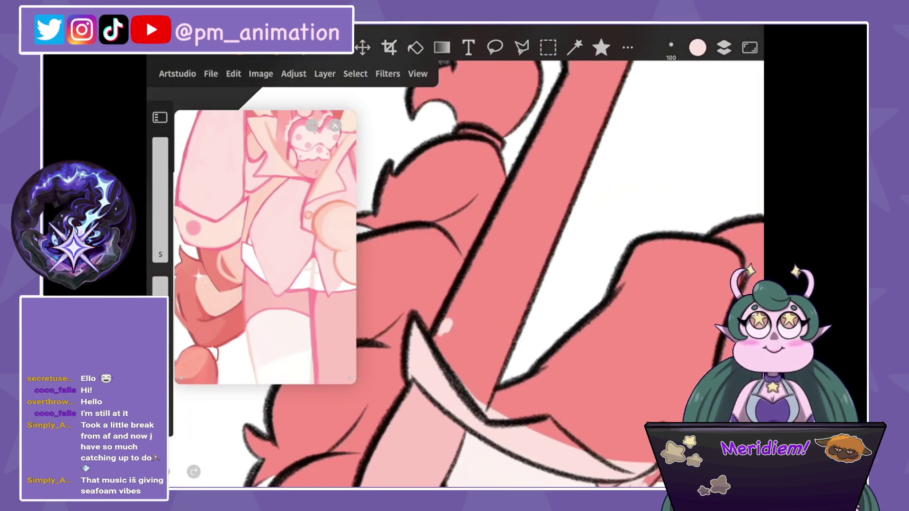
# Paint light-pink strokes along the red band.
pyautogui.moveTo(473, 280); pyautogui.dragTo(433, 345)
pyautogui.moveTo(545, 142); pyautogui.dragTo(464, 286)
pyautogui.moveTo(521, 237); pyautogui.dragTo(473, 284)
pyautogui.scroll(-3, 265, 246)
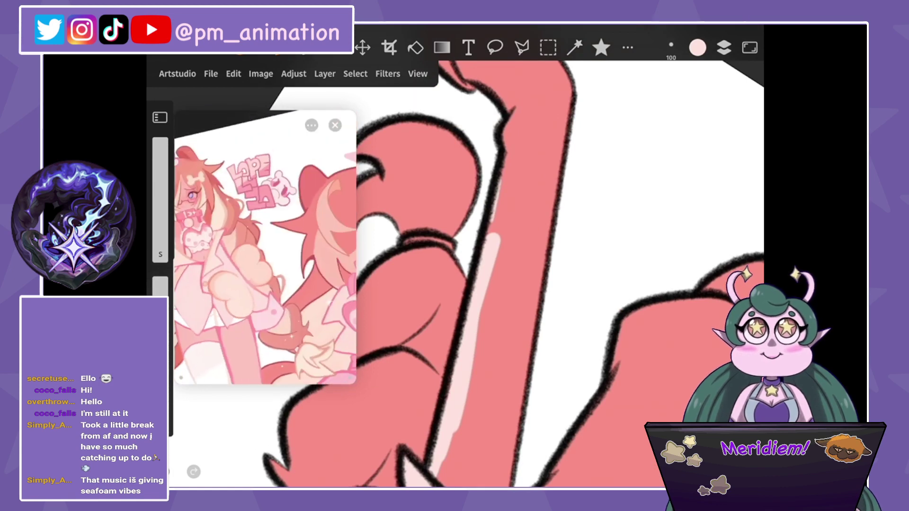
# Rotate the canvas so the arm runs vertically and highlight its outline light pink.
pyautogui.moveTo(521, 237); pyautogui.dragTo(474, 284)
pyautogui.scroll(-3, 265, 246)
pyautogui.moveTo(521, 237); pyautogui.dragTo(473, 284)
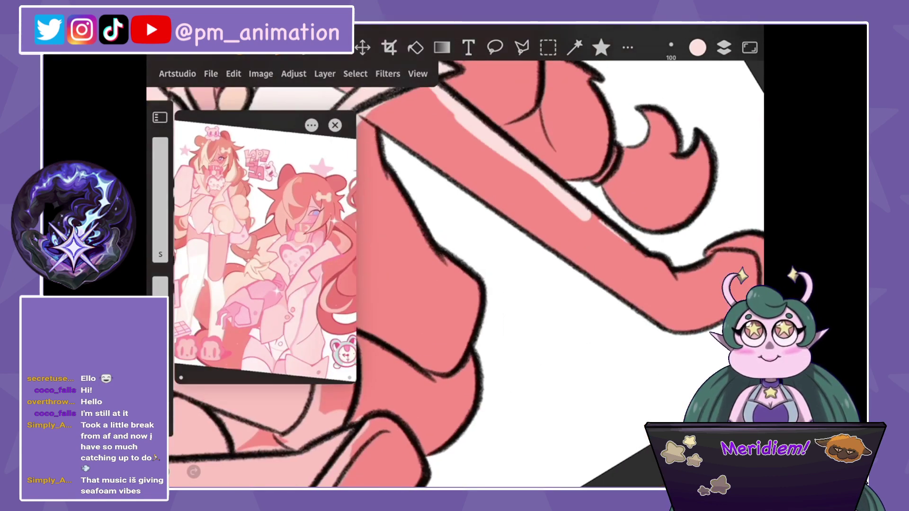
pyautogui.scroll(-3, 265, 246)
pyautogui.moveTo(284, 237); pyautogui.dragTo(251, 237)
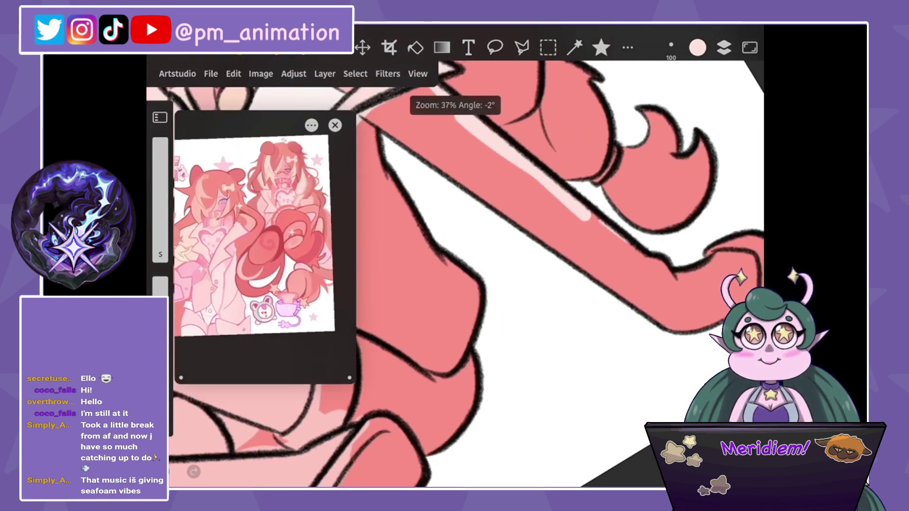
pyautogui.scroll(5, 266, 246)
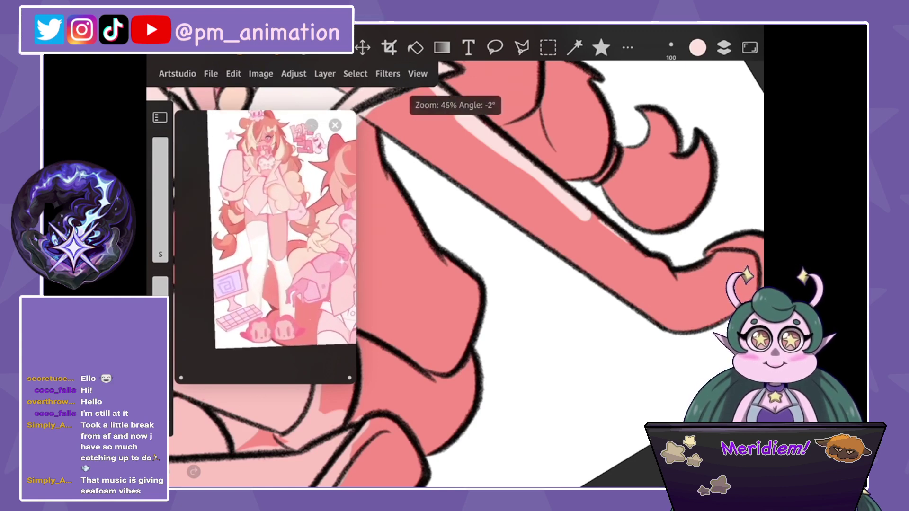
pyautogui.moveTo(521, 237); pyautogui.dragTo(450, 308)
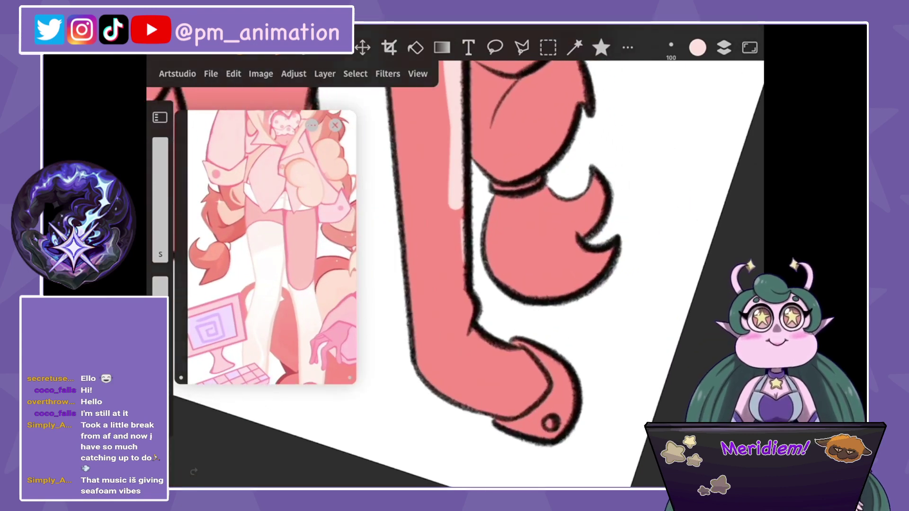
pyautogui.moveTo(474, 236); pyautogui.dragTo(388, 369)
pyautogui.moveTo(443, 158)
pyautogui.mouseDown()
pyautogui.moveTo(500, 353)
pyautogui.moveTo(544, 365)
pyautogui.mouseUp()
# Finish the arm outline, then paint sleeve highlights with the big static pen at 68 px.
pyautogui.moveTo(474, 284); pyautogui.dragTo(435, 251)
pyautogui.click(601, 48)
pyautogui.click(658, 209)
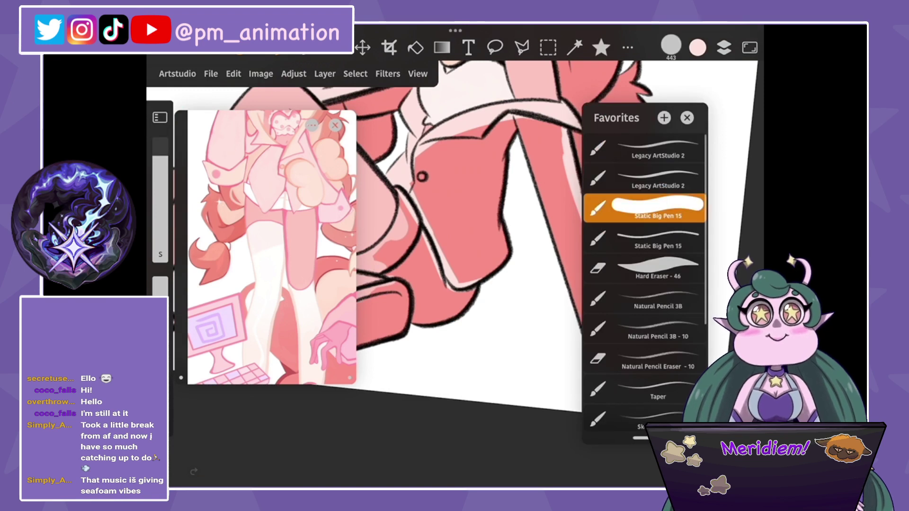
pyautogui.moveTo(160, 177); pyautogui.dragTo(160, 183)
pyautogui.moveTo(492, 185); pyautogui.dragTo(502, 246)
pyautogui.moveTo(492, 166); pyautogui.dragTo(459, 289)
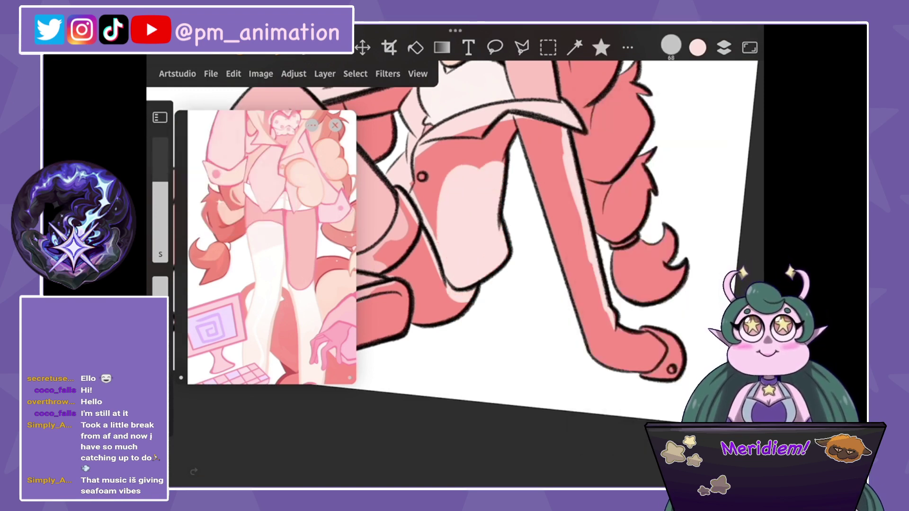
pyautogui.moveTo(449, 171); pyautogui.dragTo(440, 298)
pyautogui.moveTo(417, 156)
pyautogui.mouseDown()
pyautogui.moveTo(497, 137)
pyautogui.moveTo(530, 158)
pyautogui.moveTo(575, 317)
pyautogui.mouseUp()
# Paint light pink down the right leg, covering its red stripe.
pyautogui.moveTo(577, 263); pyautogui.dragTo(594, 357)
pyautogui.moveTo(570, 185); pyautogui.dragTo(578, 258)
pyautogui.moveTo(575, 216); pyautogui.dragTo(602, 360)
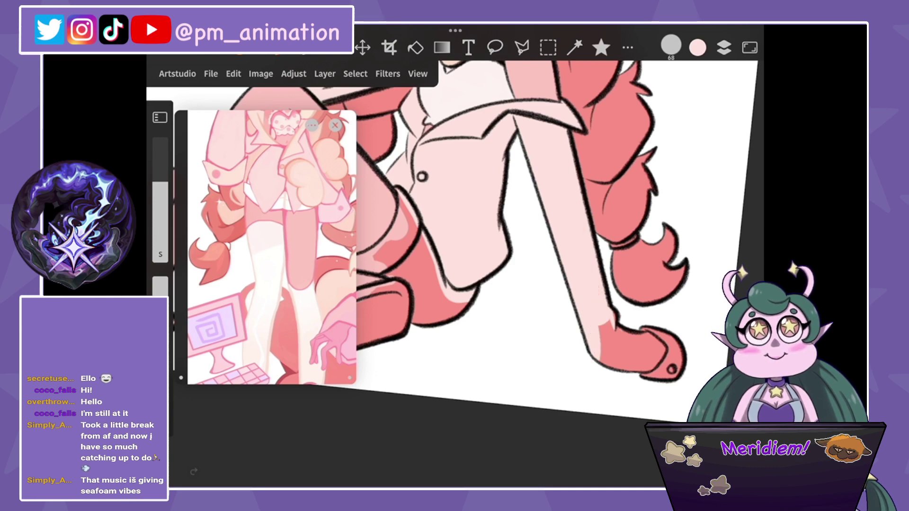
pyautogui.moveTo(603, 317); pyautogui.dragTo(672, 374)
# With a smaller brush, paint a light pink highlight along the leg's inner edge.
pyautogui.click(600, 47)
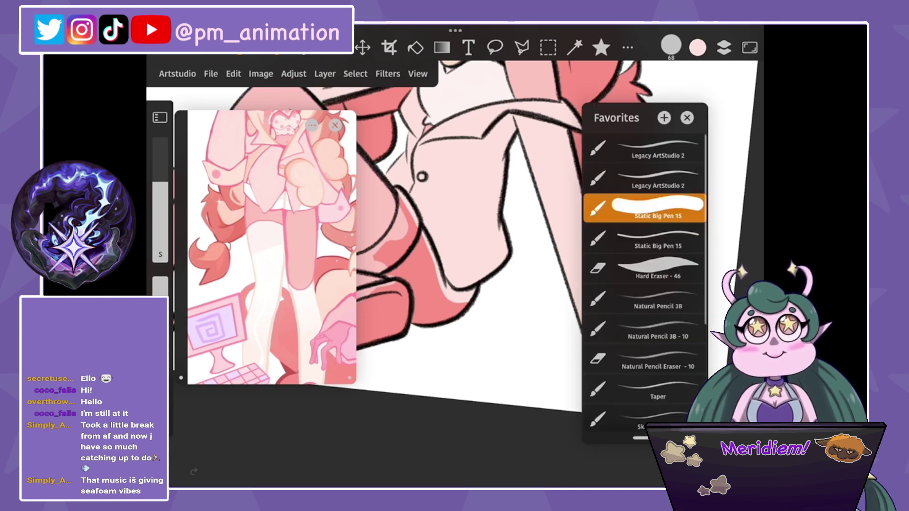
pyautogui.click(644, 189)
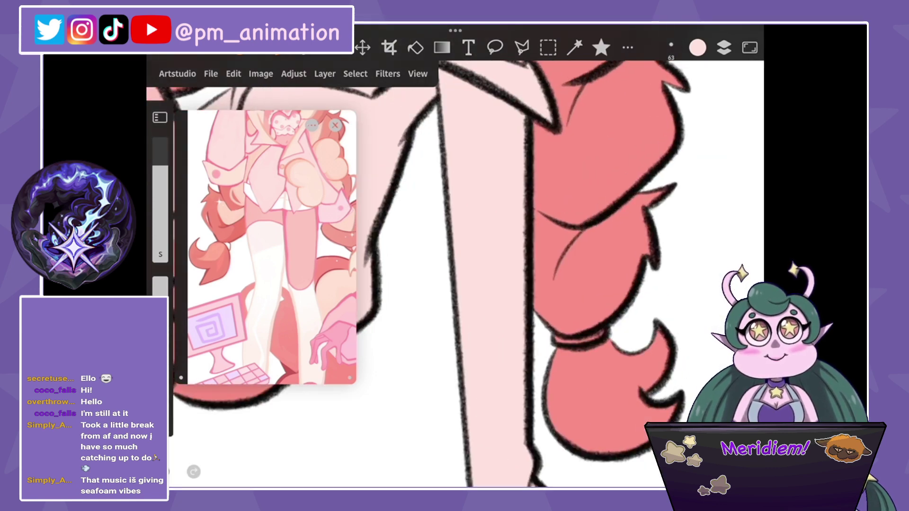
pyautogui.scroll(-5, 464, 275)
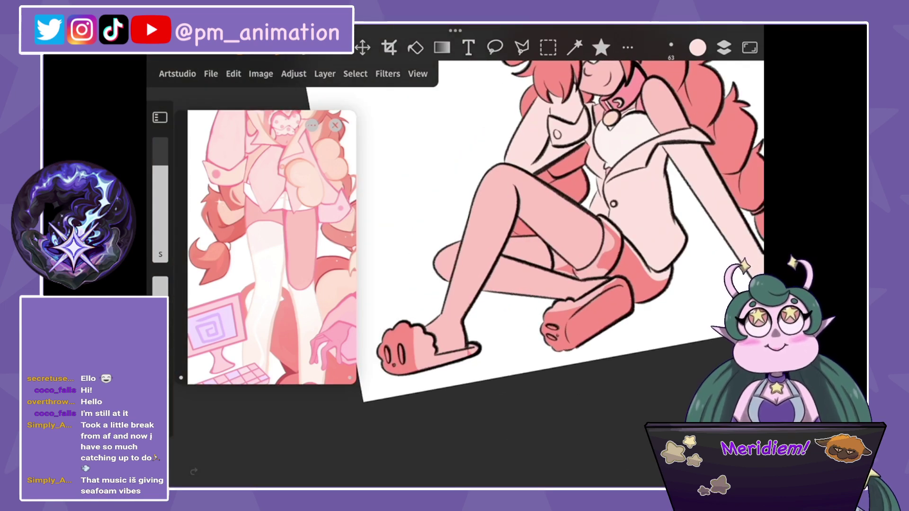
pyautogui.moveTo(270, 308); pyautogui.dragTo(270, 166)
pyautogui.scroll(5, 474, 237)
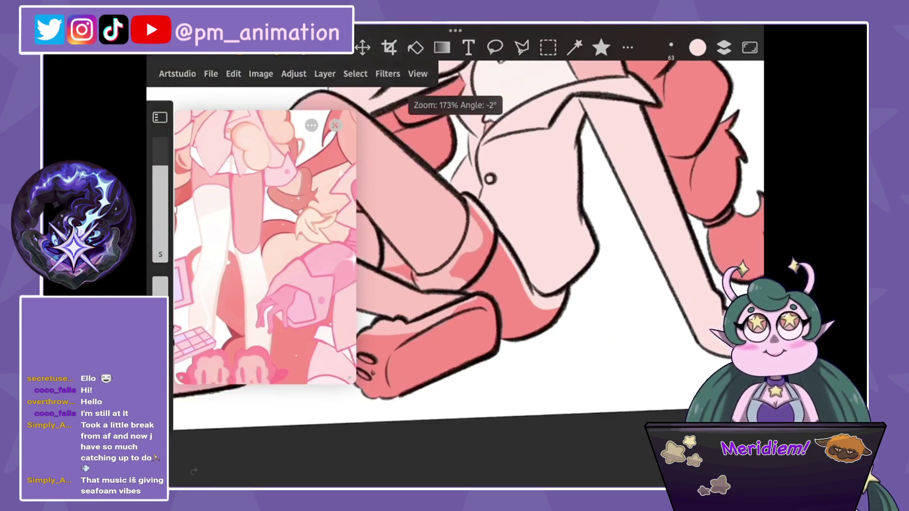
pyautogui.moveTo(473, 236); pyautogui.dragTo(473, 265)
pyautogui.scroll(5, 473, 275)
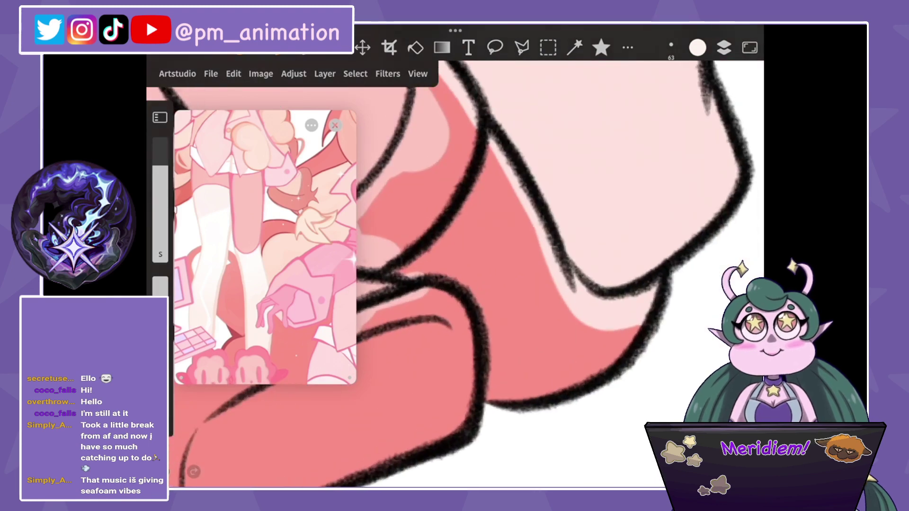
pyautogui.moveTo(485, 142)
pyautogui.mouseDown()
pyautogui.moveTo(516, 179)
pyautogui.moveTo(568, 310)
pyautogui.moveTo(658, 287)
pyautogui.mouseUp()
pyautogui.scroll(-5, 474, 272)
# Pick a line-work brush, hide colour Layer 6 and make line-art Layer 5 active.
pyautogui.click(601, 48)
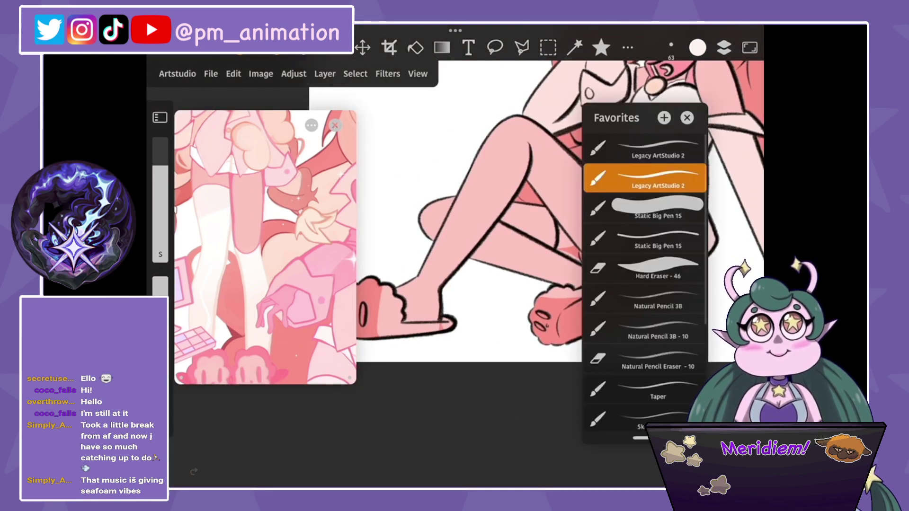
pyautogui.click(645, 336)
pyautogui.click(724, 47)
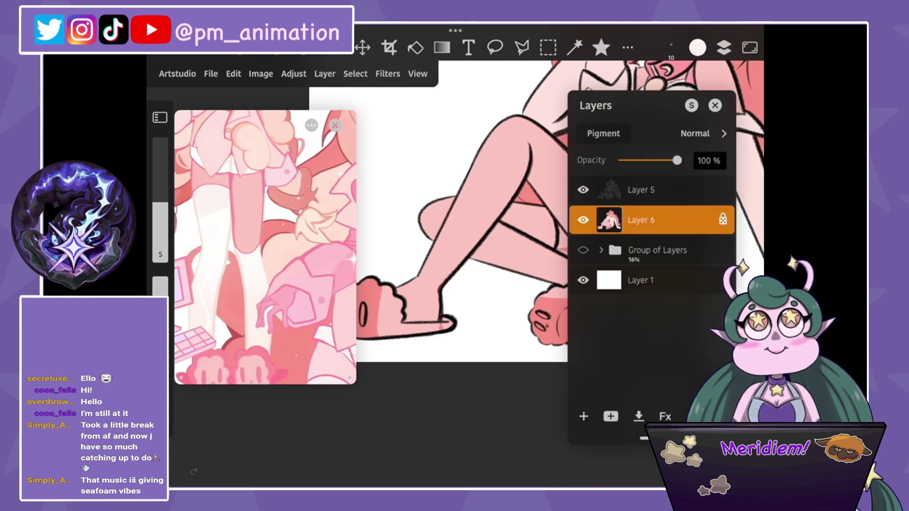
pyautogui.click(583, 220)
pyautogui.click(640, 189)
pyautogui.click(724, 47)
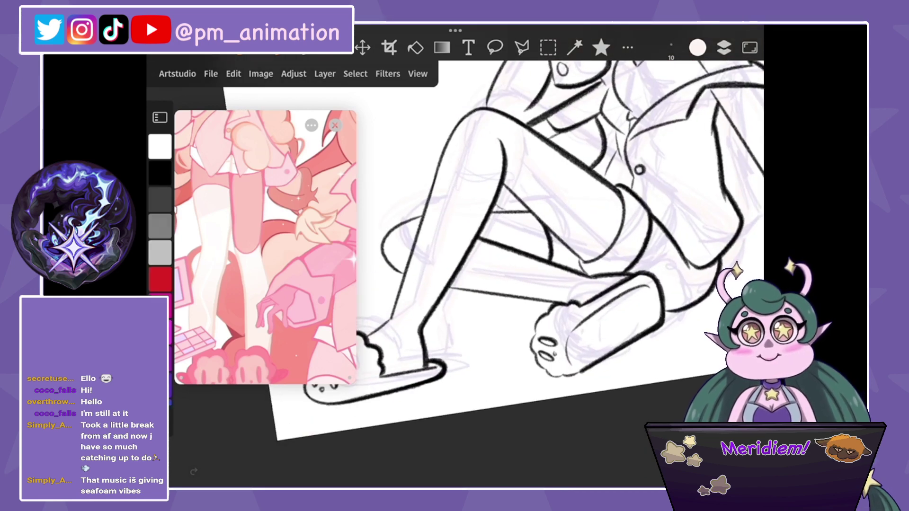
pyautogui.scroll(5, 516, 274)
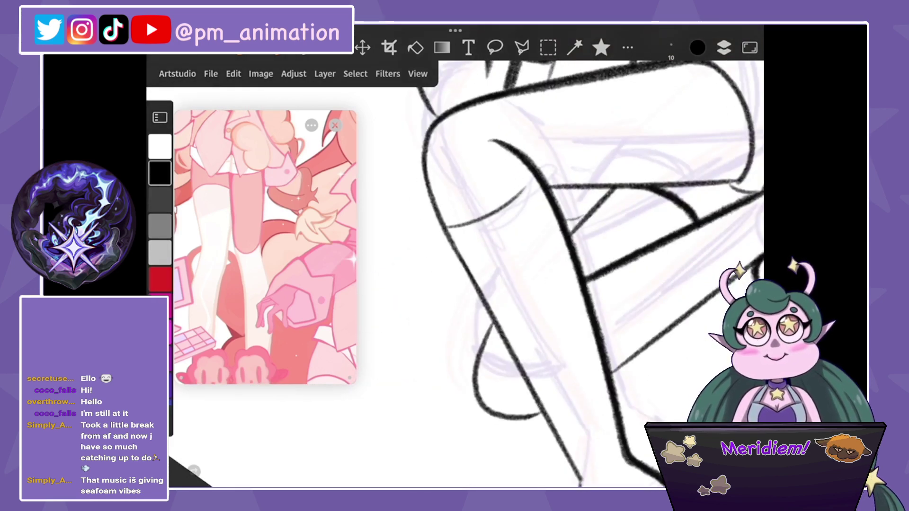
pyautogui.scroll(3, 584, 273)
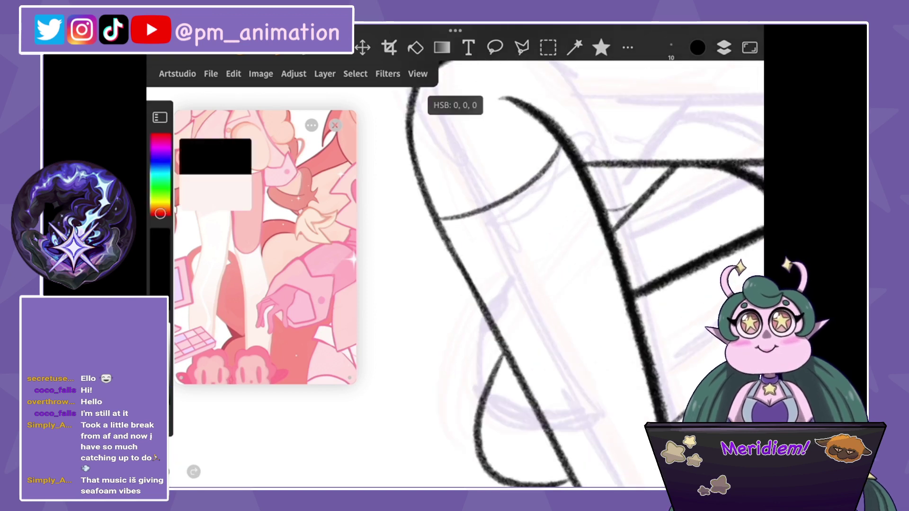
# At brush size 13, redraw the leg's line-art curve thicker, undoing the unsuccessful attempts.
pyautogui.moveTo(160, 203); pyautogui.dragTo(160, 192)
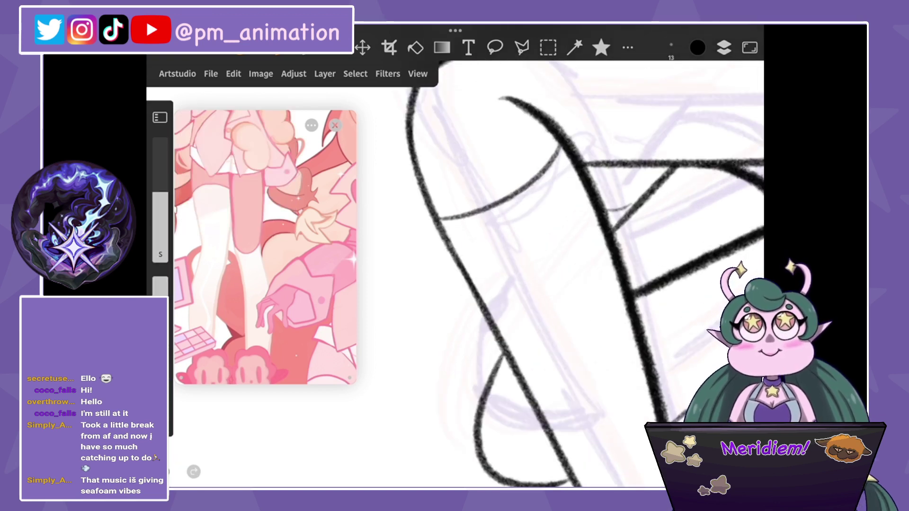
pyautogui.moveTo(560, 142)
pyautogui.mouseDown()
pyautogui.moveTo(521, 190)
pyautogui.moveTo(535, 176)
pyautogui.moveTo(440, 219)
pyautogui.mouseUp()
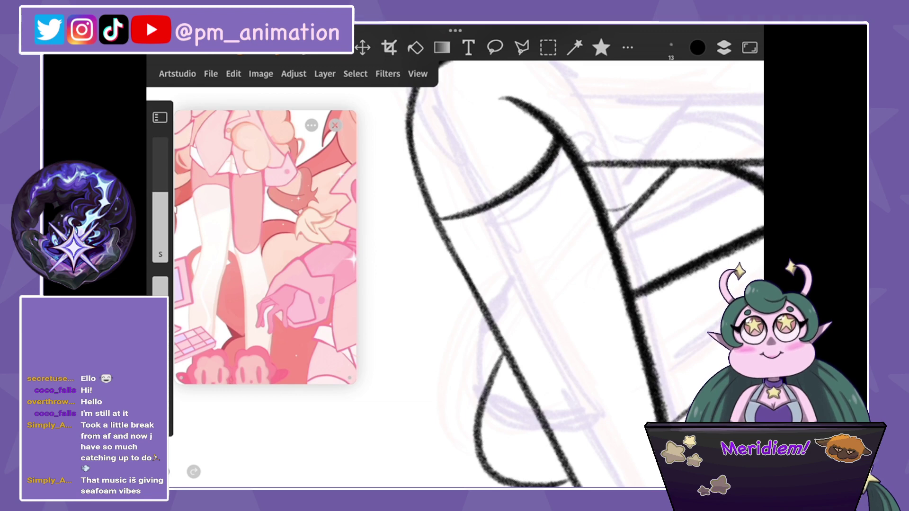
pyautogui.scroll(-3, 520, 275)
pyautogui.hotkey('ctrl', 'z')
pyautogui.scroll(3, 520, 275)
pyautogui.hotkey('ctrl', 'z')
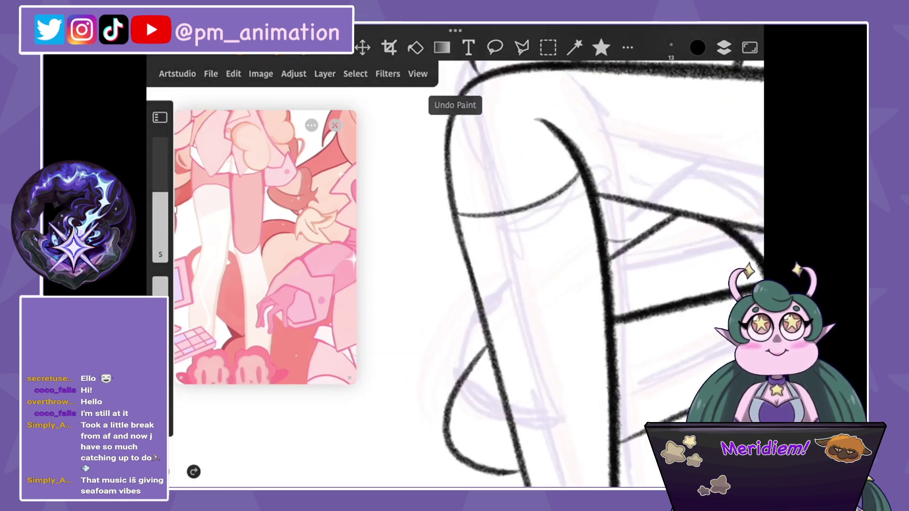
pyautogui.moveTo(458, 215); pyautogui.dragTo(580, 175)
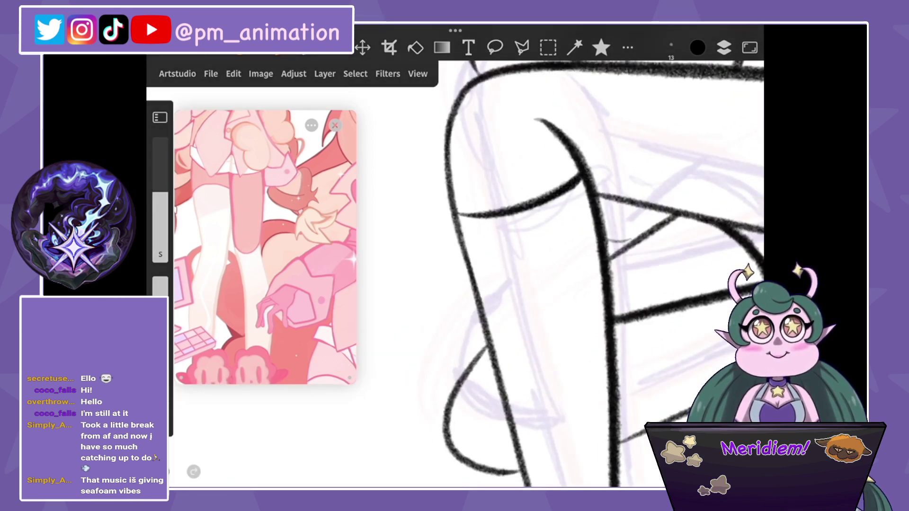
pyautogui.hotkey('ctrl', 'z')
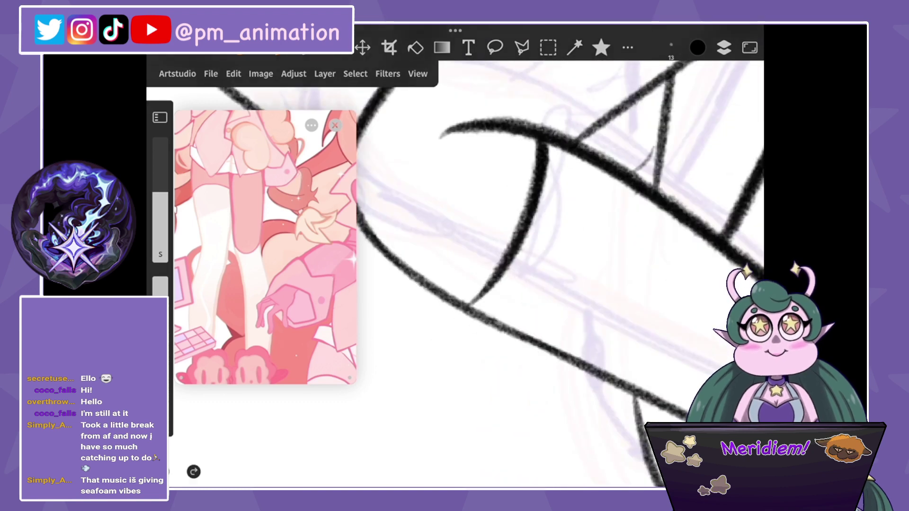
pyautogui.scroll(-5, 558, 274)
pyautogui.click(723, 47)
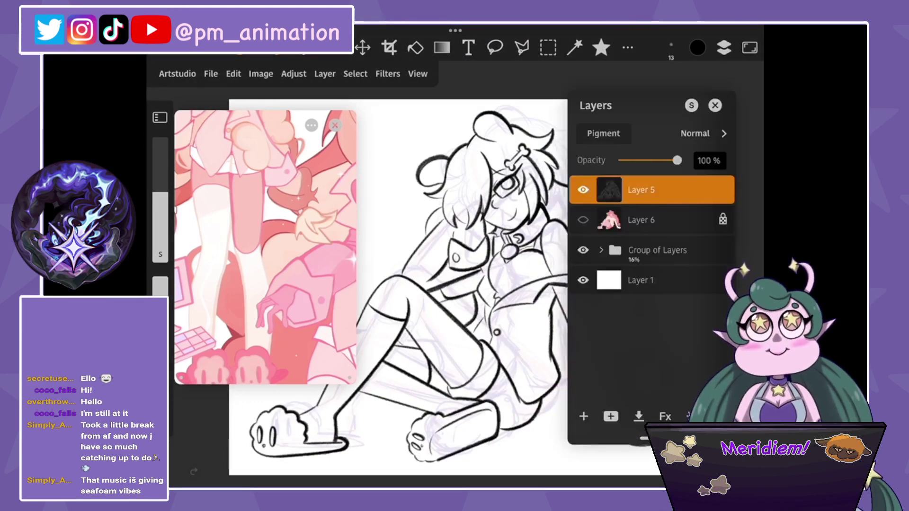
# Show and select colour Layer 6, choose a larger painting brush and sample the skin pinks.
pyautogui.click(582, 219)
pyautogui.click(624, 220)
pyautogui.click(600, 47)
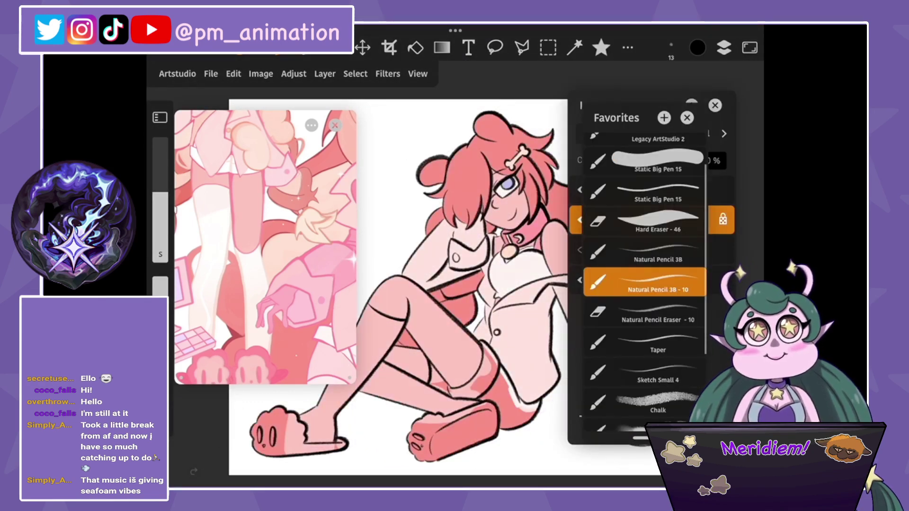
pyautogui.click(639, 189)
pyautogui.scroll(3, 492, 284)
pyautogui.moveTo(566, 239); pyautogui.dragTo(684, 285)
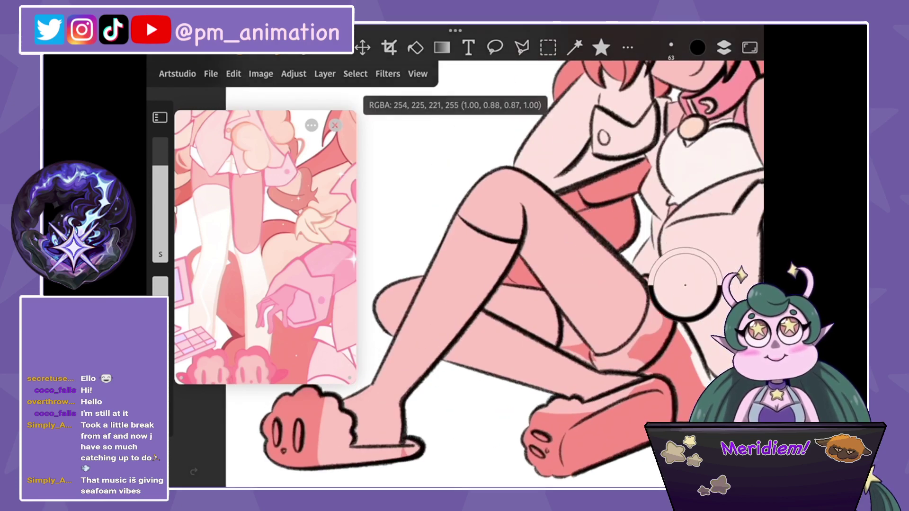
pyautogui.scroll(3, 473, 275)
pyautogui.scroll(2, 658, 417)
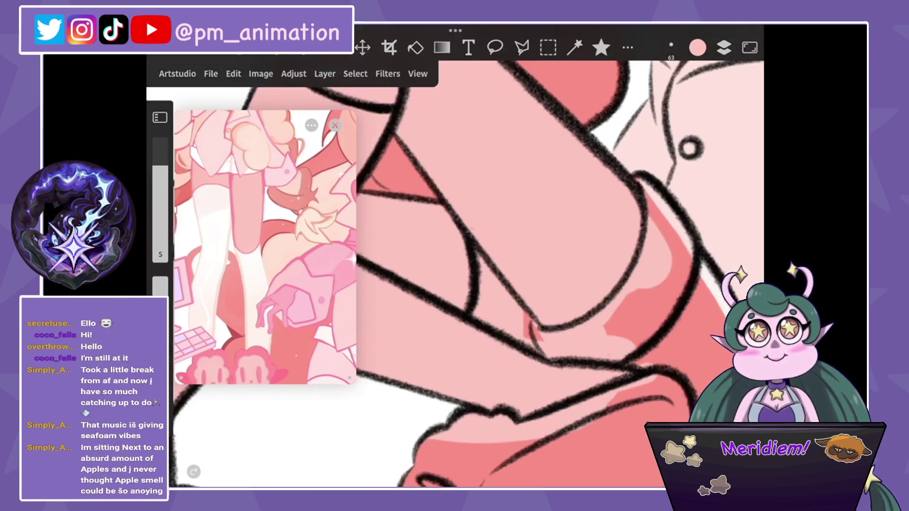
pyautogui.scroll(-3, 473, 275)
pyautogui.click(601, 180)
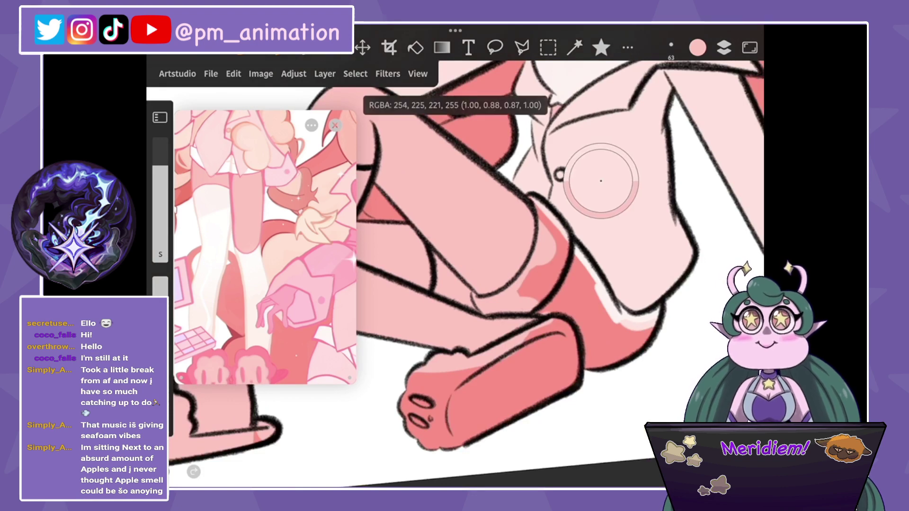
# At brush size 100, paint near-white highlights inside and along the edges of the leg.
pyautogui.moveTo(160, 165); pyautogui.dragTo(160, 137)
pyautogui.scroll(-3, 474, 274)
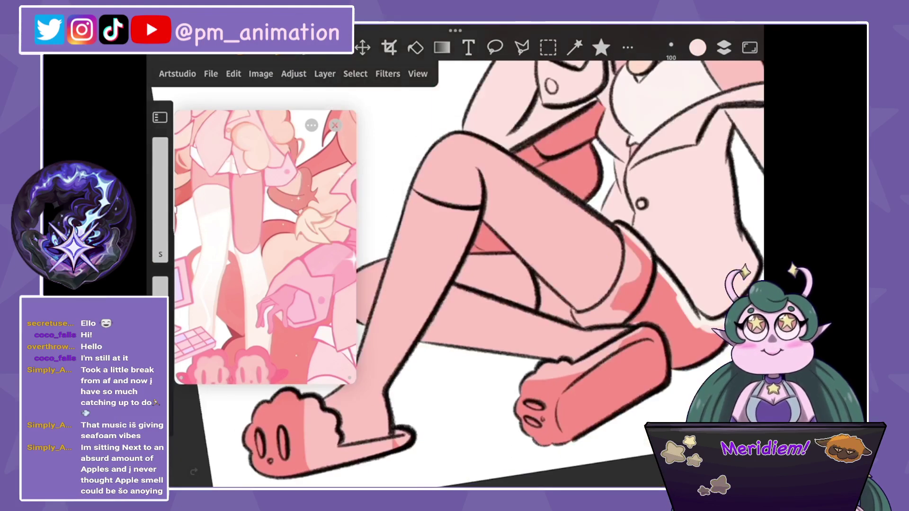
pyautogui.click(651, 93)
pyautogui.scroll(5, 473, 275)
pyautogui.moveTo(421, 184); pyautogui.dragTo(526, 187)
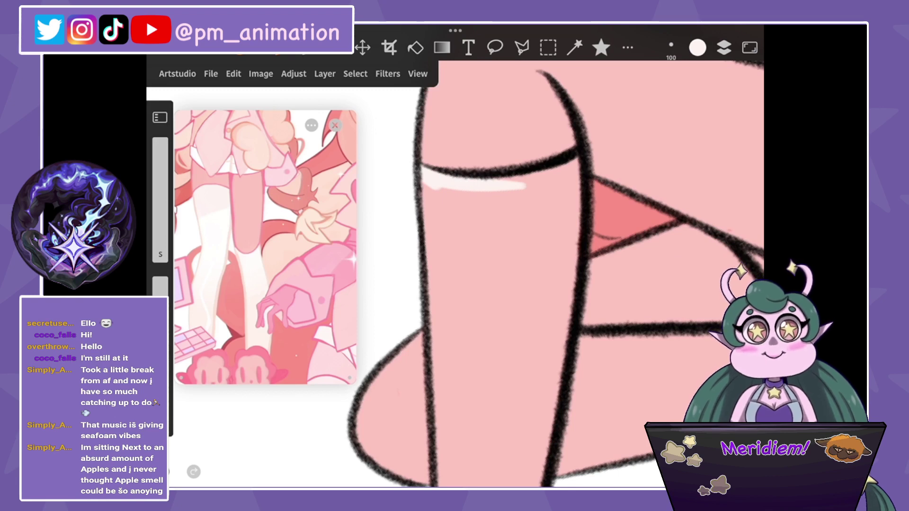
pyautogui.moveTo(483, 191)
pyautogui.mouseDown()
pyautogui.moveTo(554, 184)
pyautogui.moveTo(566, 317)
pyautogui.mouseUp()
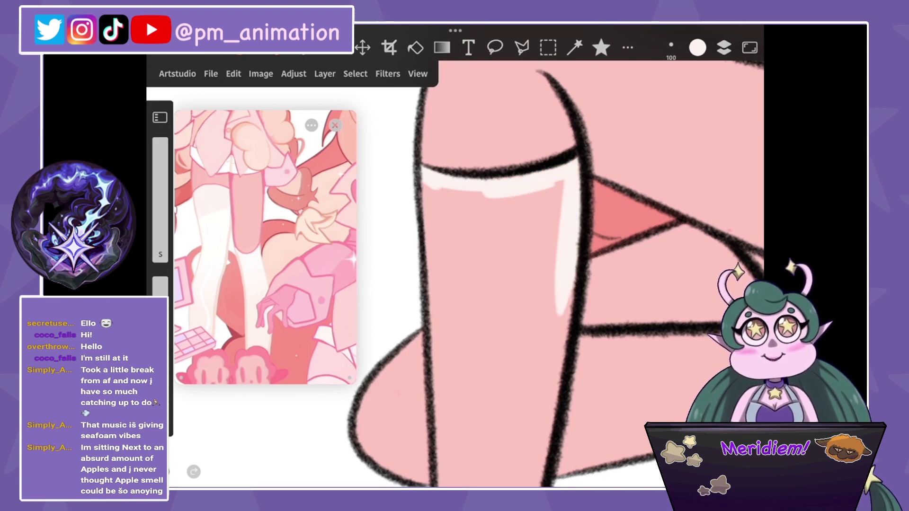
pyautogui.moveTo(417, 190); pyautogui.dragTo(556, 194)
pyautogui.moveTo(568, 284); pyautogui.dragTo(468, 189)
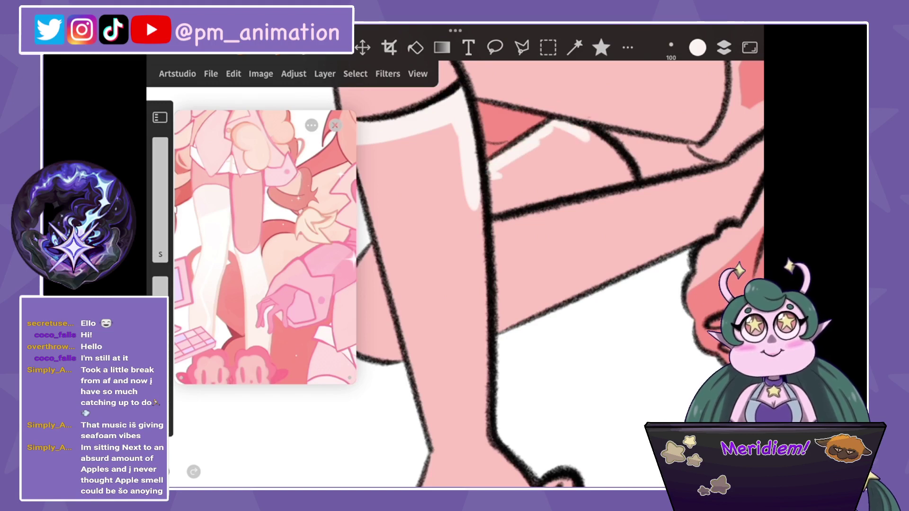
pyautogui.moveTo(585, 130)
pyautogui.mouseDown()
pyautogui.moveTo(627, 183)
pyautogui.moveTo(474, 232)
pyautogui.moveTo(584, 166)
pyautogui.mouseUp()
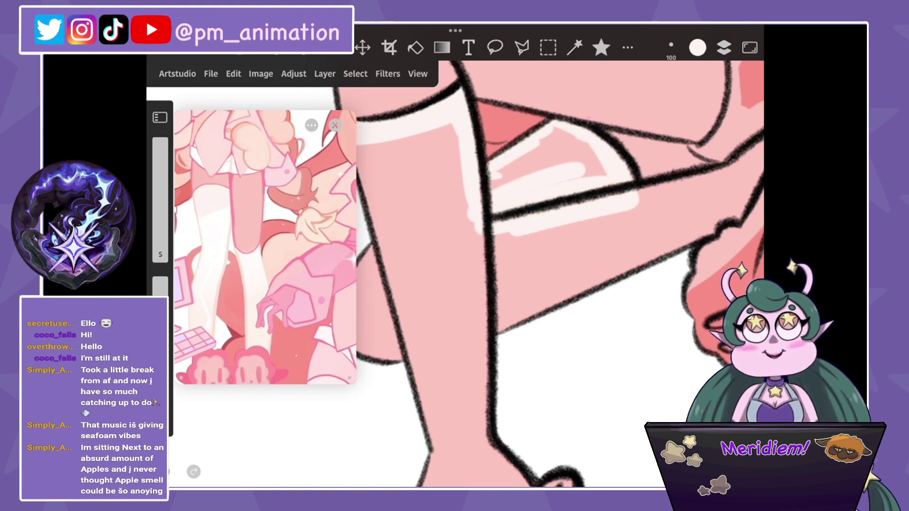
pyautogui.moveTo(493, 184)
pyautogui.mouseDown()
pyautogui.moveTo(554, 152)
pyautogui.moveTo(599, 170)
pyautogui.mouseUp()
pyautogui.moveTo(554, 142); pyautogui.dragTo(604, 175)
# Paint white highlights on the arm's top edge and wrist, then more on the legs.
pyautogui.moveTo(521, 237); pyautogui.dragTo(426, 284)
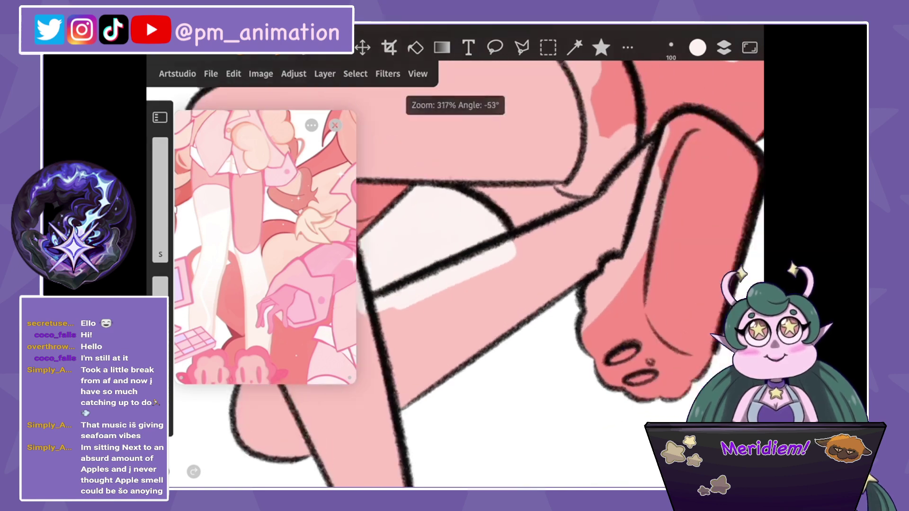
pyautogui.moveTo(502, 250); pyautogui.dragTo(582, 206)
pyautogui.moveTo(575, 208)
pyautogui.mouseDown()
pyautogui.moveTo(615, 189)
pyautogui.moveTo(629, 147)
pyautogui.moveTo(587, 281)
pyautogui.mouseUp()
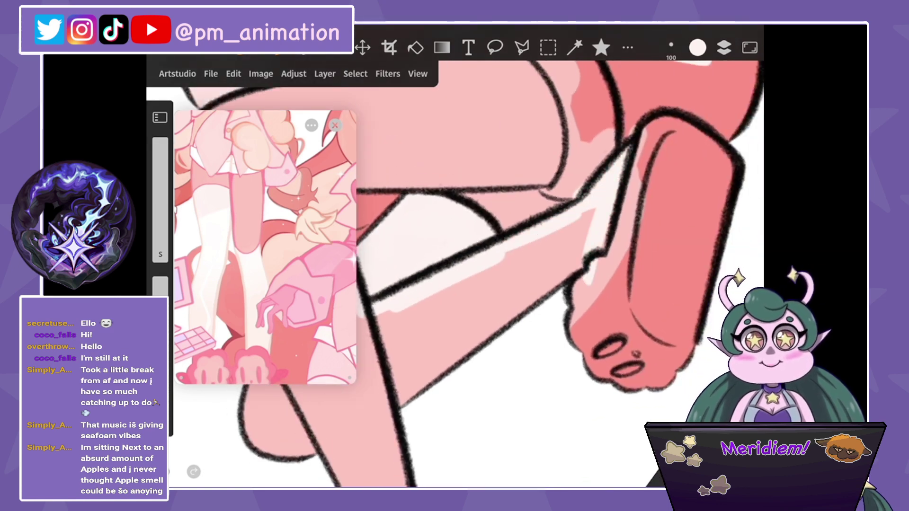
pyautogui.moveTo(521, 284); pyautogui.dragTo(587, 263)
pyautogui.click(463, 127)
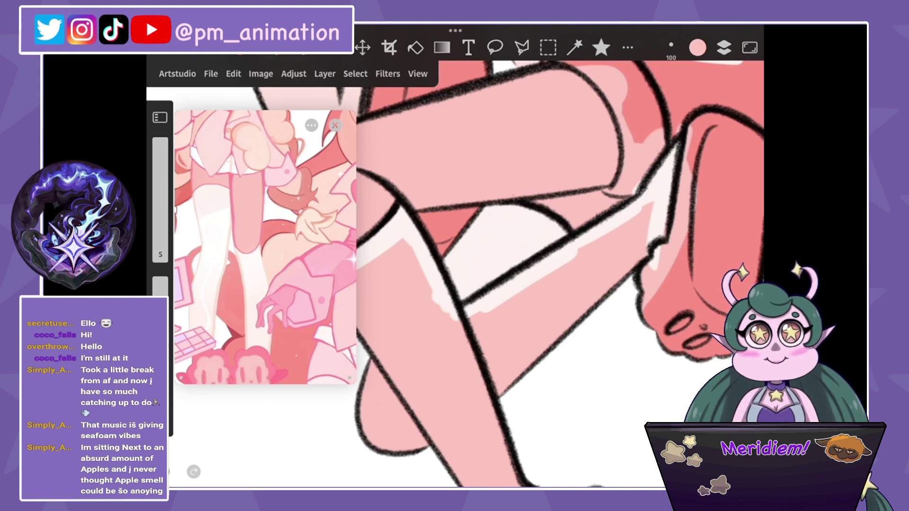
pyautogui.scroll(3, 473, 265)
pyautogui.scroll(-3, 469, 274)
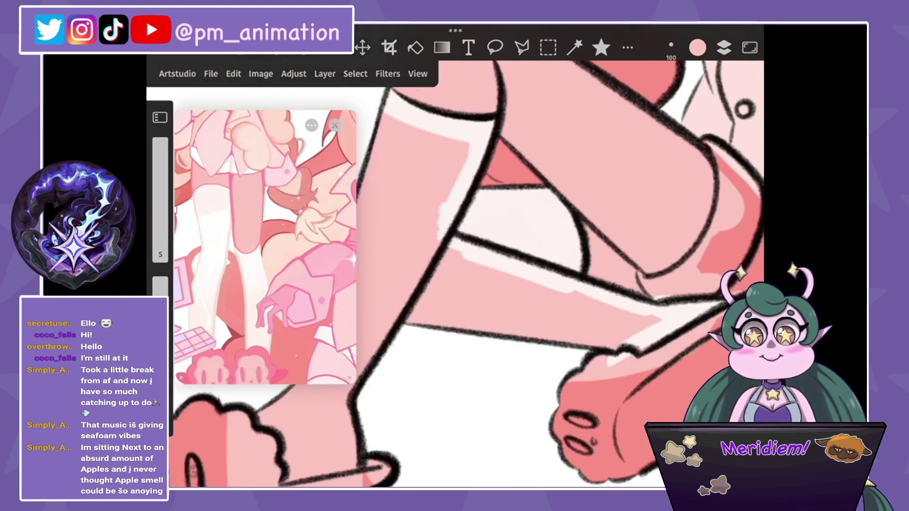
pyautogui.click(524, 213)
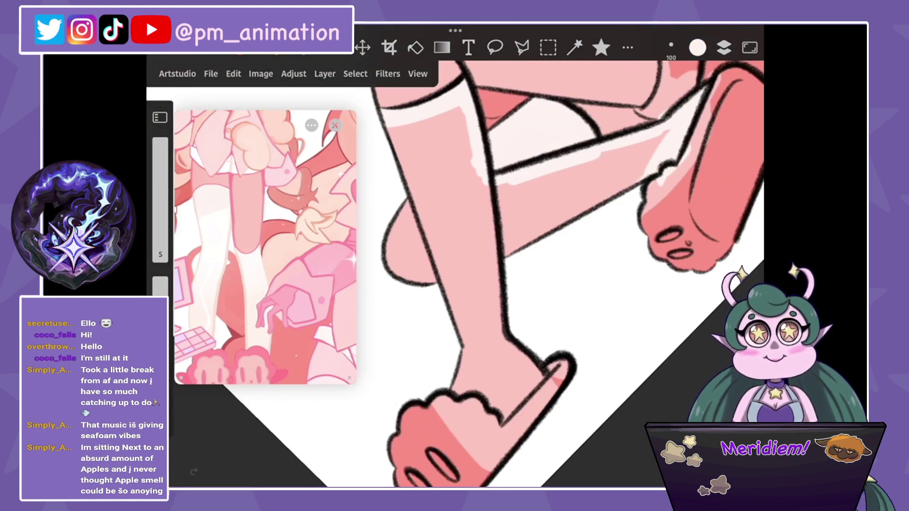
pyautogui.moveTo(665, 133); pyautogui.dragTo(613, 194)
pyautogui.moveTo(507, 336)
pyautogui.mouseDown()
pyautogui.moveTo(497, 369)
pyautogui.moveTo(530, 411)
pyautogui.mouseUp()
pyautogui.moveTo(549, 369); pyautogui.dragTo(450, 397)
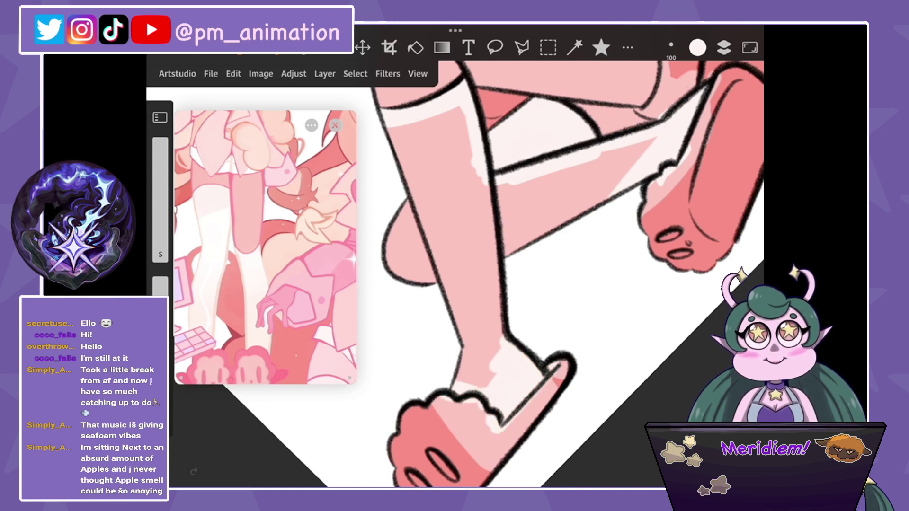
# With Static Big Pen 15 at size 79, lighten the upper calf with pale pink.
pyautogui.click(671, 47)
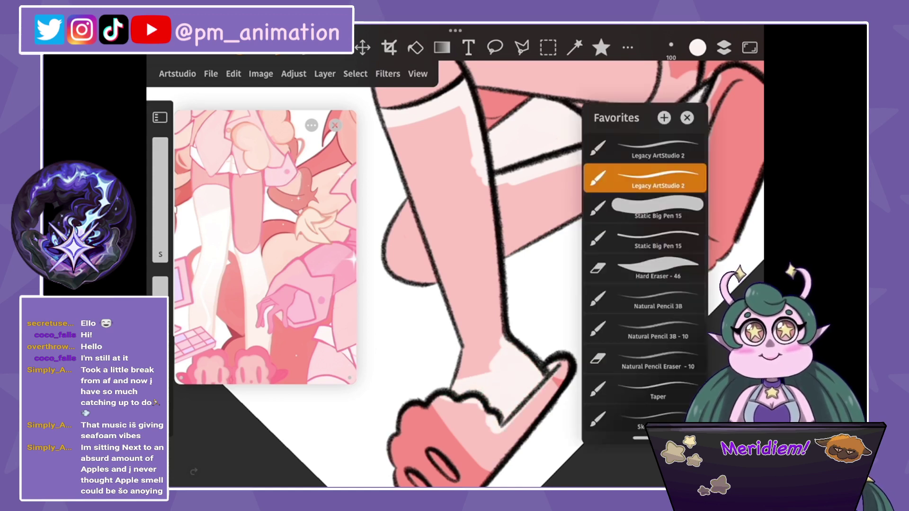
pyautogui.click(645, 208)
pyautogui.moveTo(160, 156); pyautogui.dragTo(160, 177)
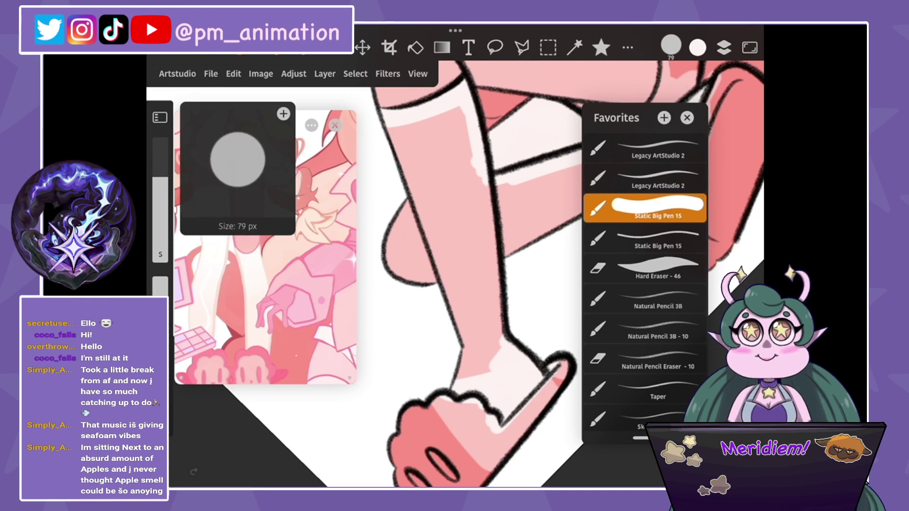
pyautogui.click(687, 117)
pyautogui.moveTo(455, 237); pyautogui.dragTo(492, 369)
pyautogui.moveTo(416, 265)
pyautogui.mouseDown()
pyautogui.moveTo(412, 132)
pyautogui.moveTo(454, 114)
pyautogui.moveTo(454, 228)
pyautogui.moveTo(530, 189)
pyautogui.moveTo(648, 151)
pyautogui.mouseUp()
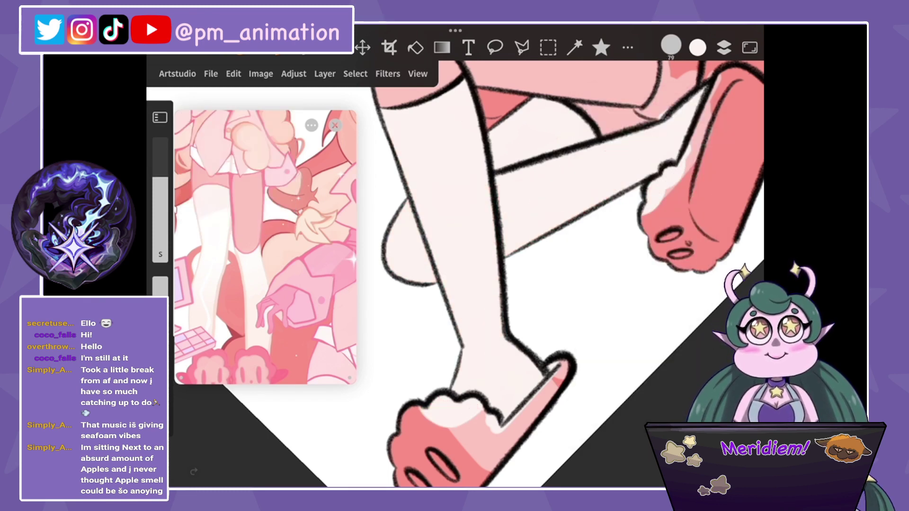
pyautogui.scroll(-5, 454, 274)
# Return to the original drawing brush at size 100 and zoom in on the slipper.
pyautogui.click(601, 47)
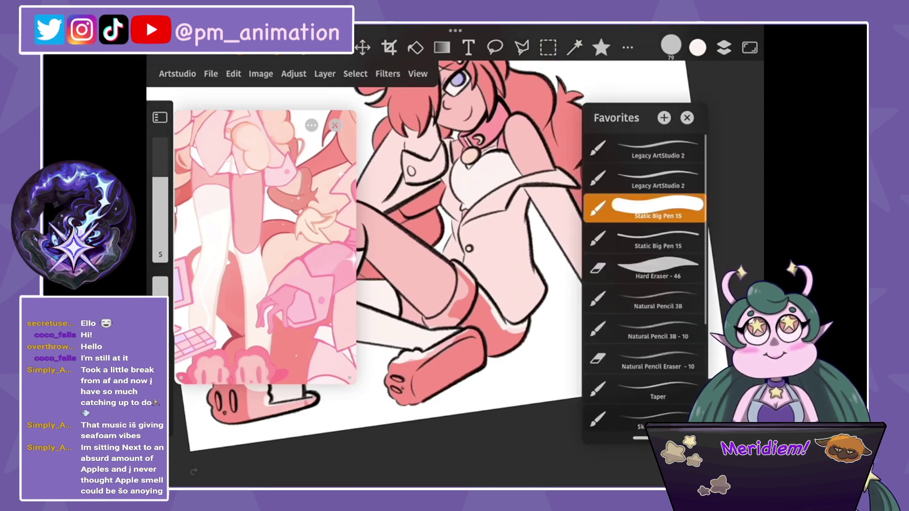
pyautogui.click(658, 179)
pyautogui.moveTo(160, 179); pyautogui.dragTo(160, 140)
pyautogui.click(687, 117)
pyautogui.scroll(-3, 497, 284)
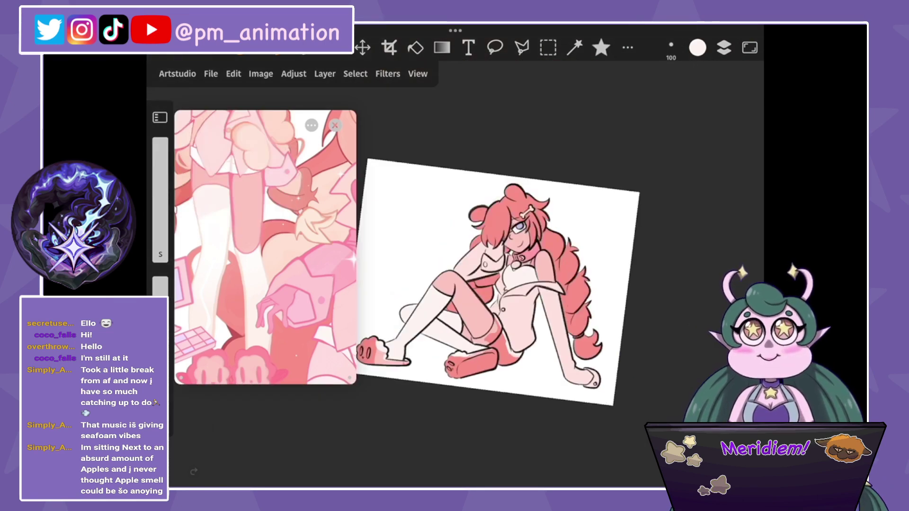
pyautogui.scroll(5, 474, 284)
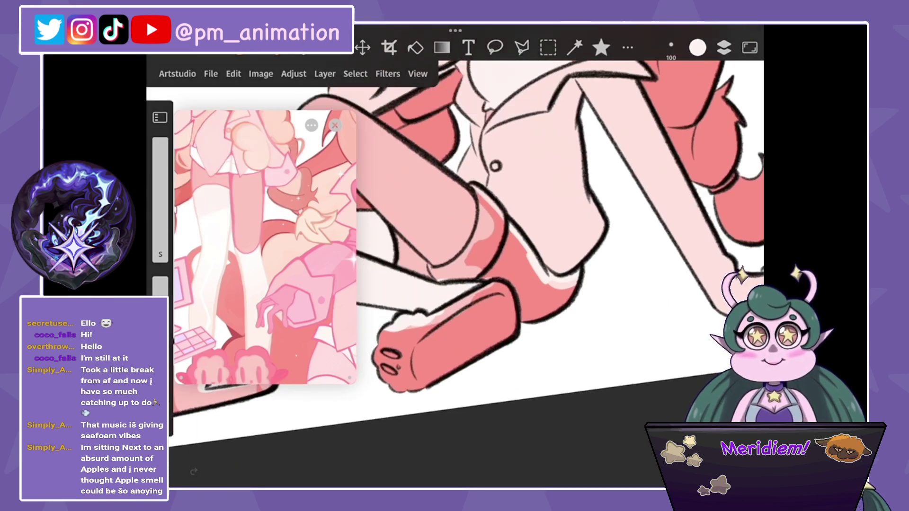
pyautogui.scroll(3, 455, 274)
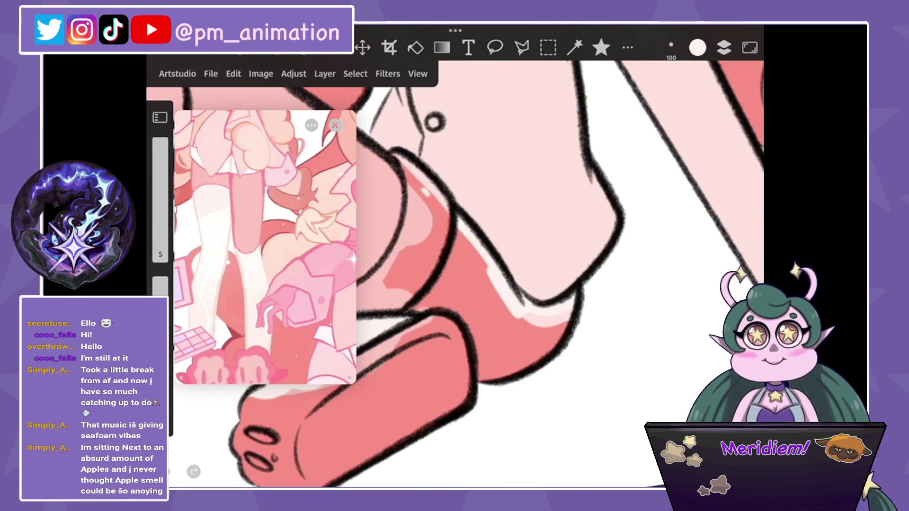
pyautogui.scroll(-2, 474, 274)
pyautogui.scroll(-2, 473, 275)
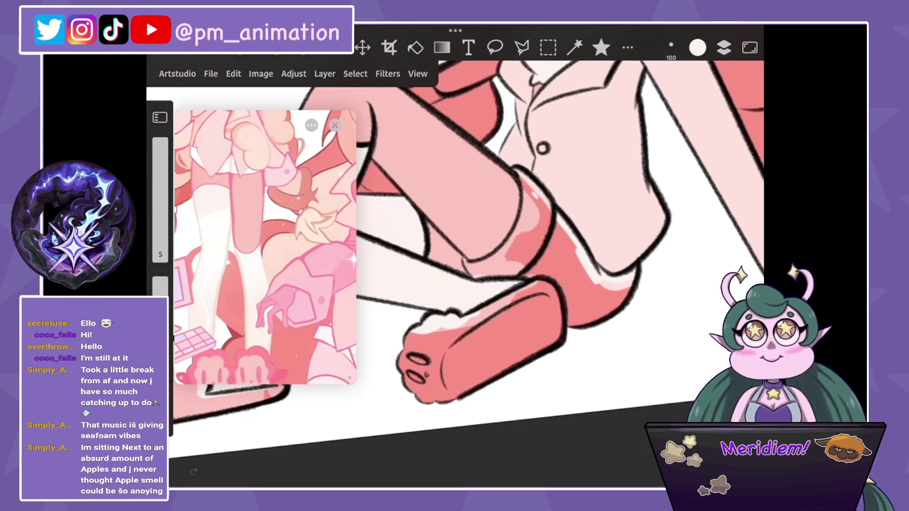
pyautogui.scroll(3, 473, 260)
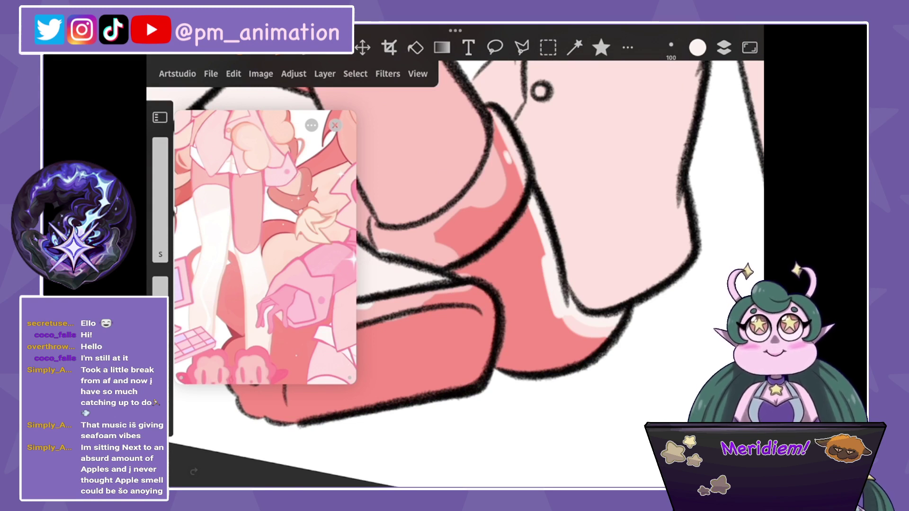
# Paint white highlights along the slipper's edges, sole and diagonally across it.
pyautogui.moveTo(613, 220); pyautogui.dragTo(620, 242)
pyautogui.hotkey('ctrl', 'z')
pyautogui.moveTo(507, 160); pyautogui.dragTo(501, 183)
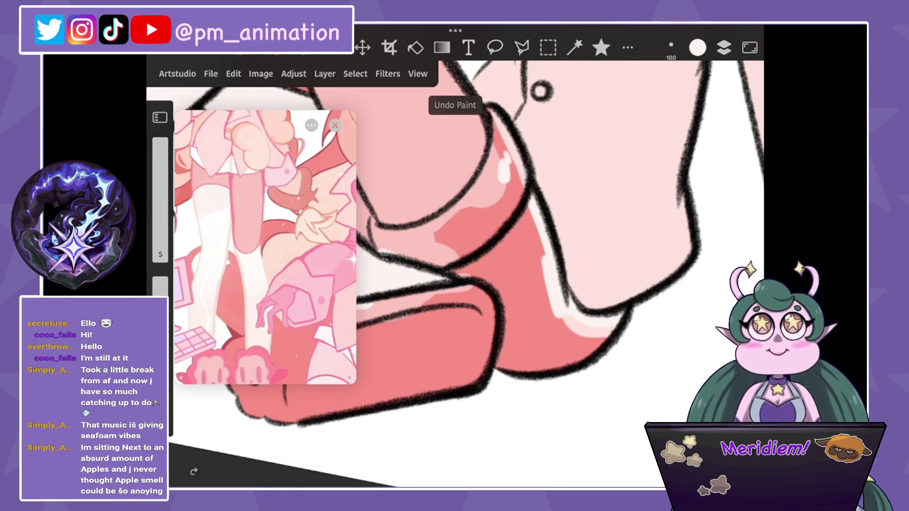
pyautogui.moveTo(495, 116)
pyautogui.mouseDown()
pyautogui.moveTo(506, 187)
pyautogui.moveTo(535, 265)
pyautogui.mouseUp()
pyautogui.moveTo(549, 303)
pyautogui.mouseDown()
pyautogui.moveTo(563, 362)
pyautogui.moveTo(608, 327)
pyautogui.moveTo(518, 367)
pyautogui.mouseUp()
pyautogui.moveTo(553, 344); pyautogui.dragTo(478, 364)
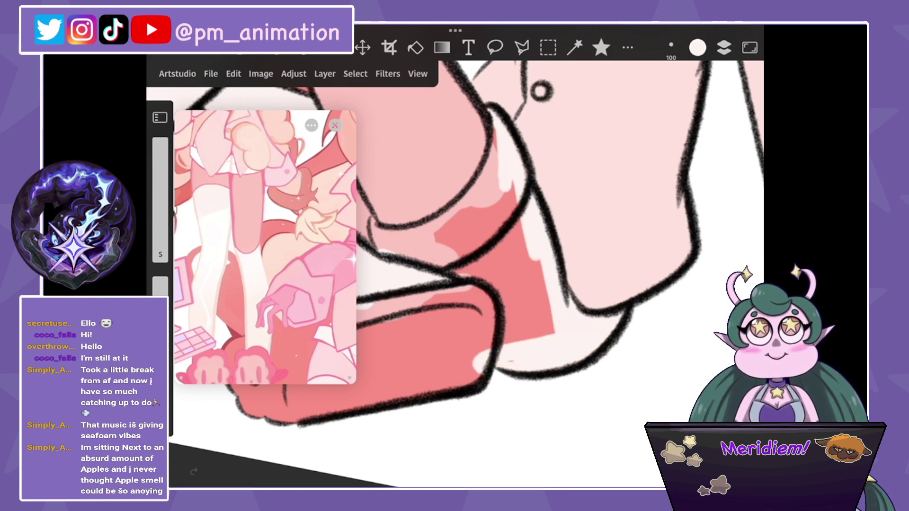
pyautogui.moveTo(492, 182)
pyautogui.mouseDown()
pyautogui.moveTo(384, 248)
pyautogui.moveTo(393, 255)
pyautogui.mouseUp()
pyautogui.moveTo(475, 222); pyautogui.dragTo(419, 266)
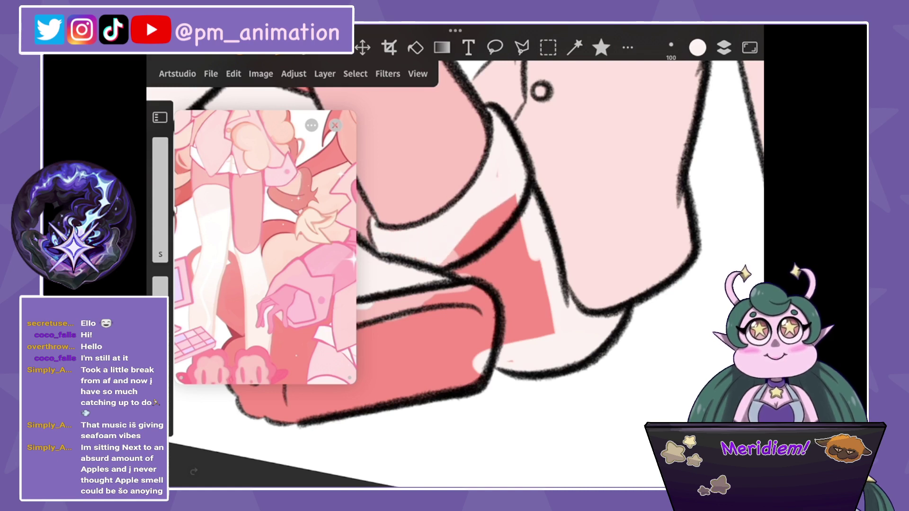
# Cover the red strip on the slipper with the light highlight colour.
pyautogui.moveTo(504, 204)
pyautogui.mouseDown()
pyautogui.moveTo(426, 303)
pyautogui.moveTo(428, 314)
pyautogui.mouseUp()
pyautogui.moveTo(483, 256); pyautogui.dragTo(437, 336)
pyautogui.moveTo(514, 194); pyautogui.dragTo(462, 345)
pyautogui.moveTo(509, 232); pyautogui.dragTo(481, 353)
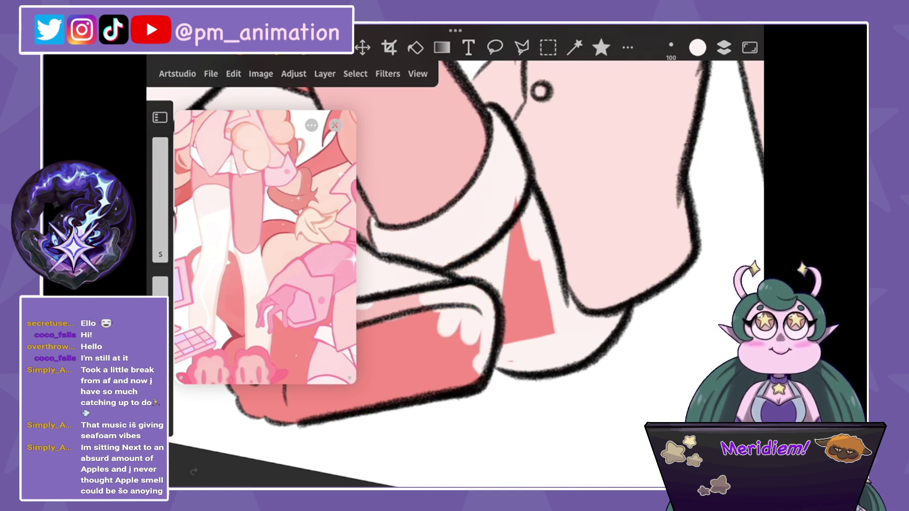
pyautogui.moveTo(515, 198); pyautogui.dragTo(507, 344)
pyautogui.moveTo(525, 228); pyautogui.dragTo(521, 341)
pyautogui.moveTo(538, 253)
pyautogui.mouseDown()
pyautogui.moveTo(533, 338)
pyautogui.moveTo(542, 336)
pyautogui.mouseUp()
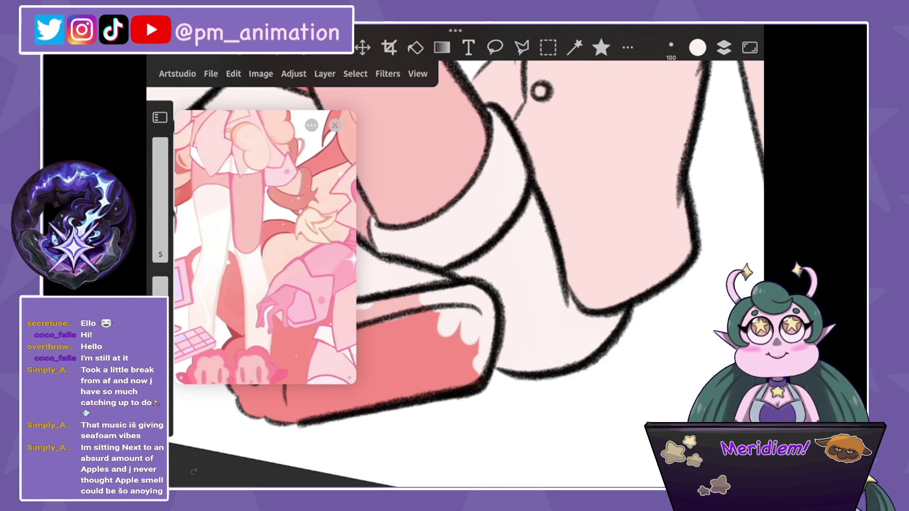
pyautogui.scroll(-5, 473, 236)
pyautogui.scroll(5, 265, 246)
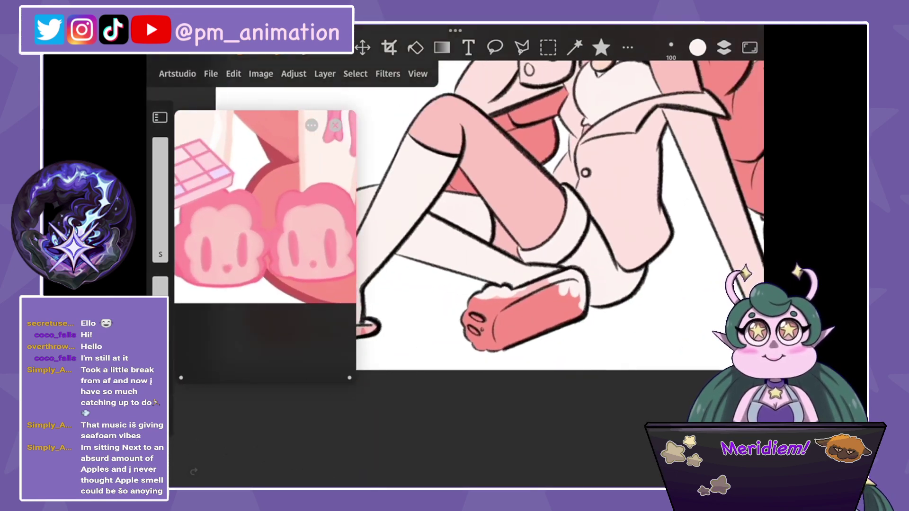
# Eyedrop the reference slippers' pink and fill the slipper, its toe and strap with it.
pyautogui.click(314, 192)
pyautogui.scroll(3, 520, 236)
pyautogui.moveTo(582, 215); pyautogui.dragTo(513, 267)
pyautogui.moveTo(594, 201); pyautogui.dragTo(521, 256)
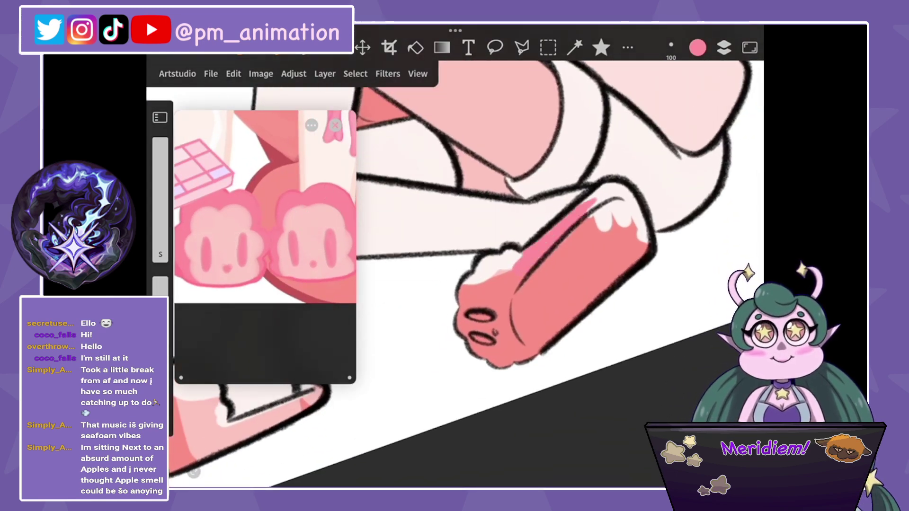
pyautogui.moveTo(613, 187); pyautogui.dragTo(648, 242)
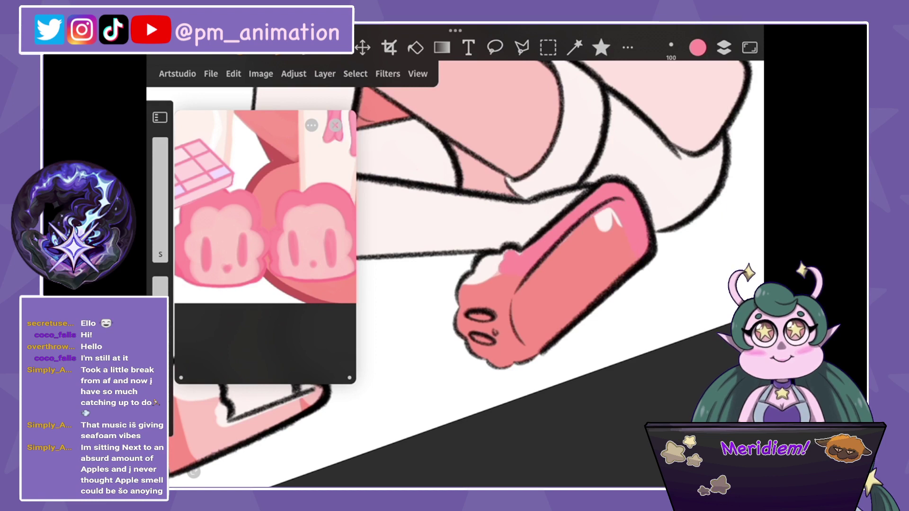
pyautogui.moveTo(513, 258); pyautogui.dragTo(475, 269)
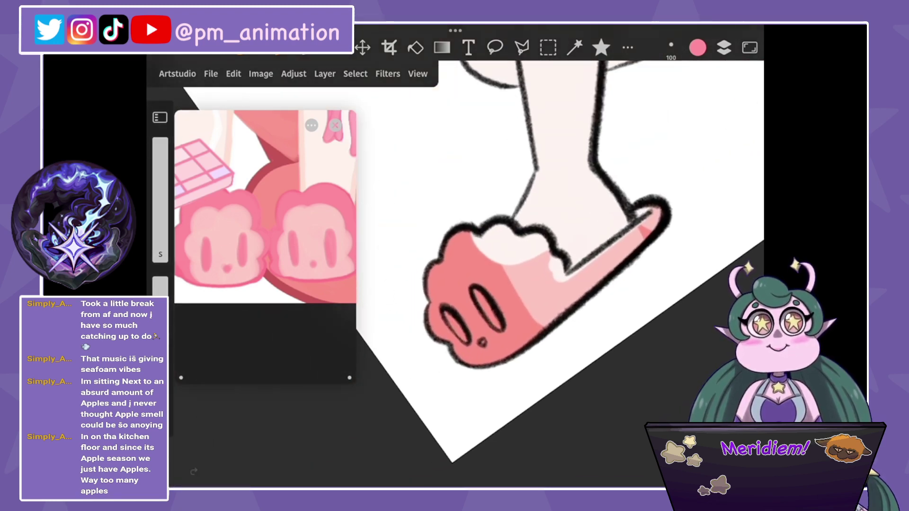
pyautogui.moveTo(575, 265); pyautogui.dragTo(665, 192)
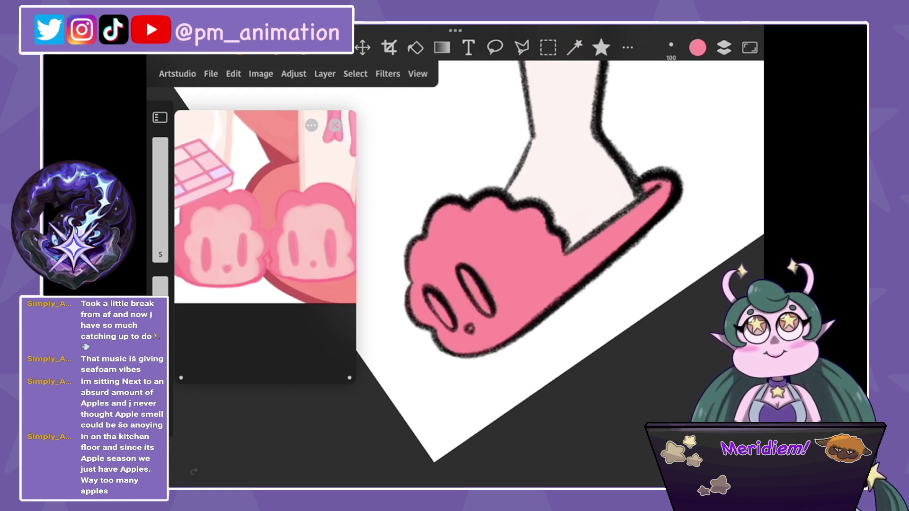
pyautogui.scroll(-5, 520, 228)
pyautogui.scroll(-3, 265, 213)
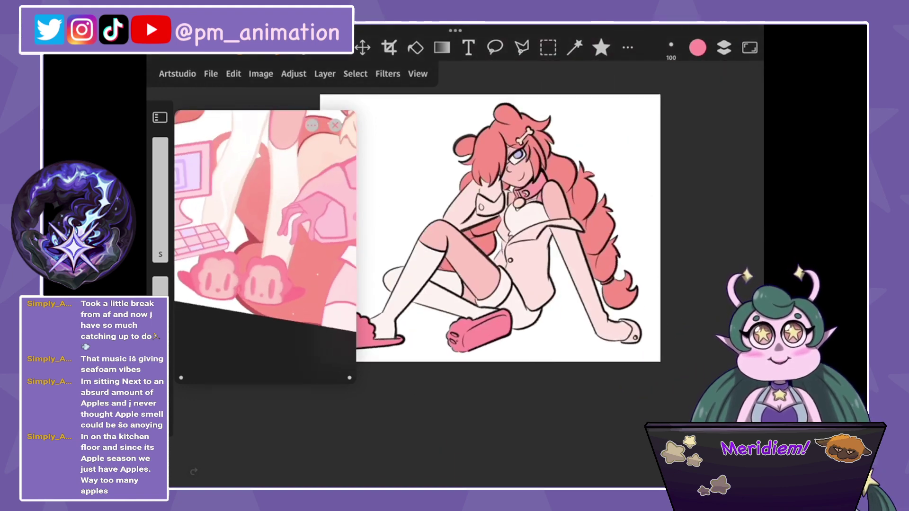
pyautogui.scroll(-5, 265, 246)
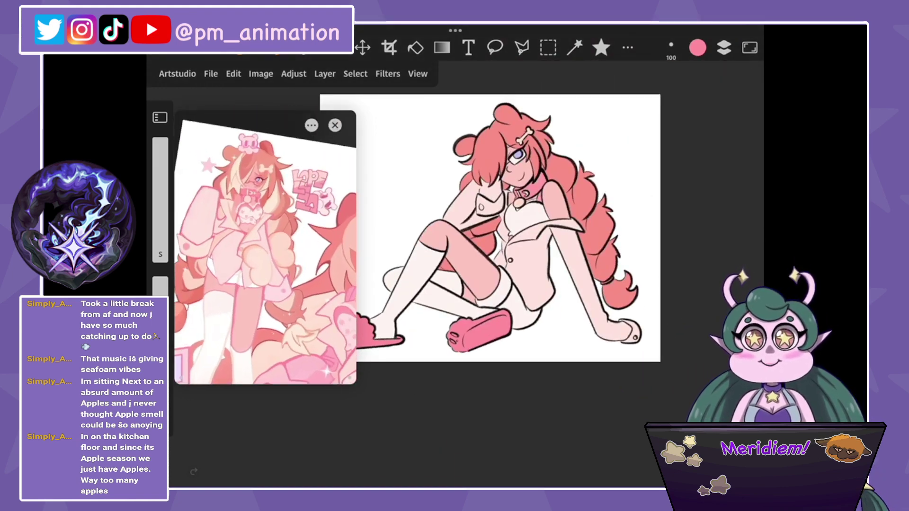
# Zoom out to show the whole figure and select the top area on the chest.
pyautogui.scroll(3, 265, 246)
pyautogui.scroll(3, 265, 246)
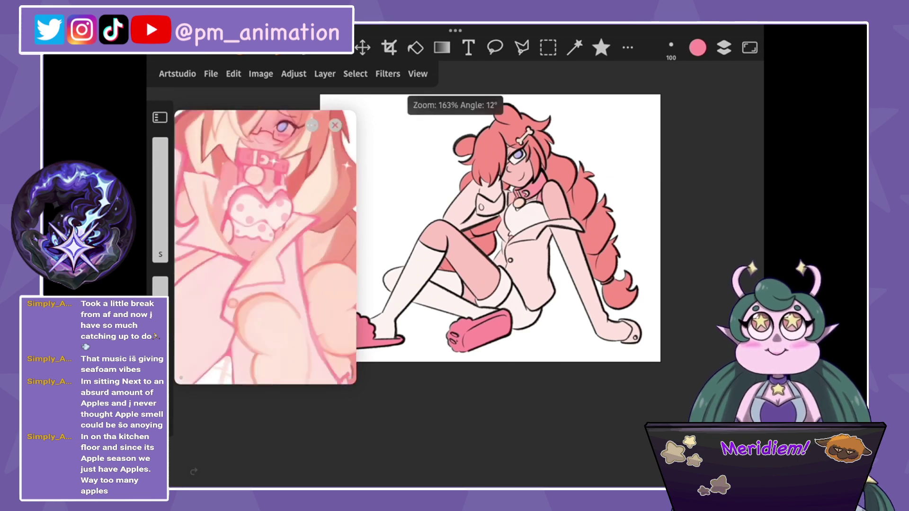
pyautogui.scroll(5, 521, 237)
pyautogui.scroll(2, 521, 237)
pyautogui.scroll(-2, 455, 275)
pyautogui.click(473, 246)
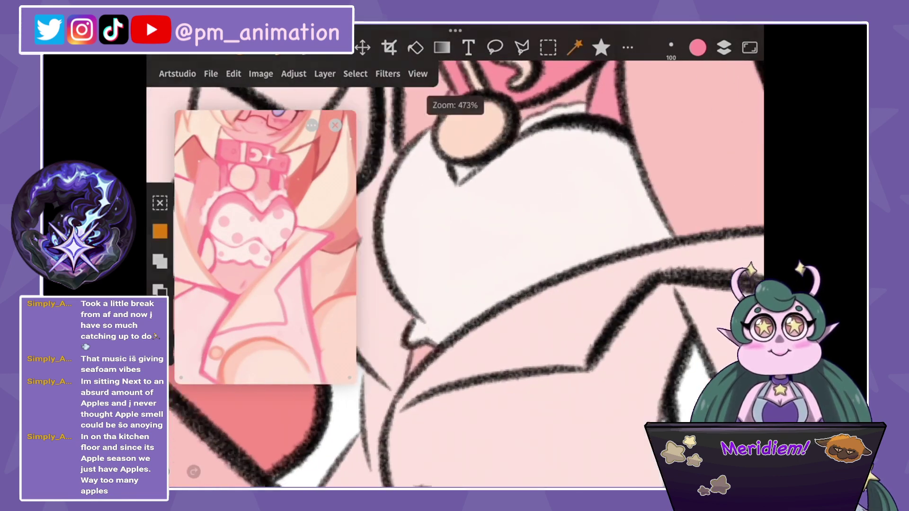
pyautogui.scroll(-2, 454, 274)
# Switch to a smaller drawing brush, then a fine pencil brush from the favourites.
pyautogui.click(644, 178)
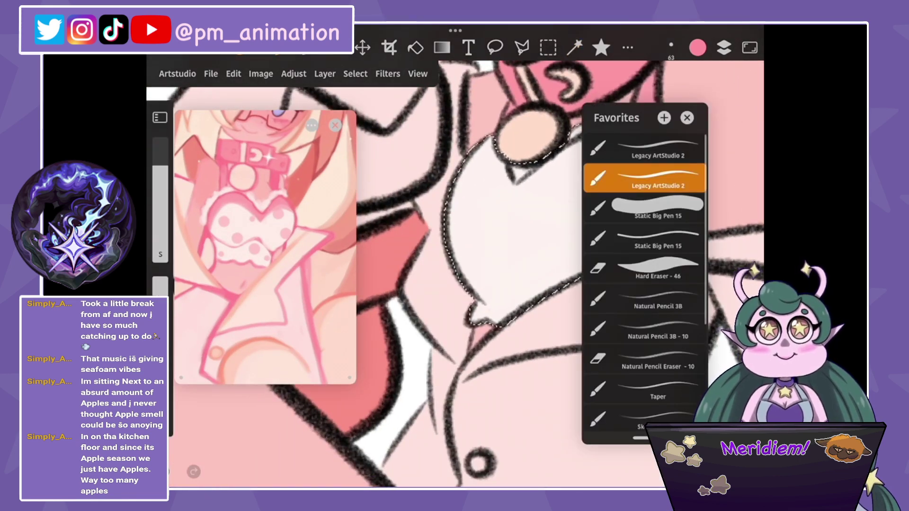
pyautogui.scroll(3, 265, 246)
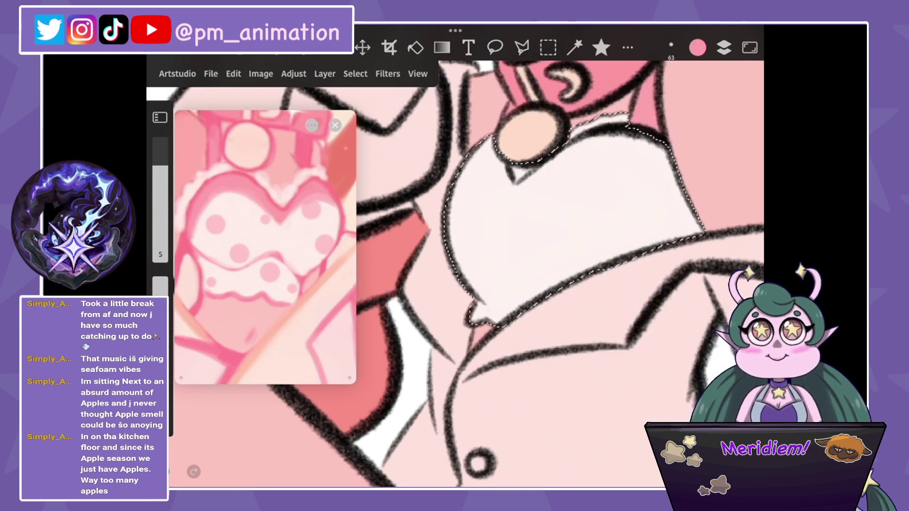
pyautogui.click(601, 48)
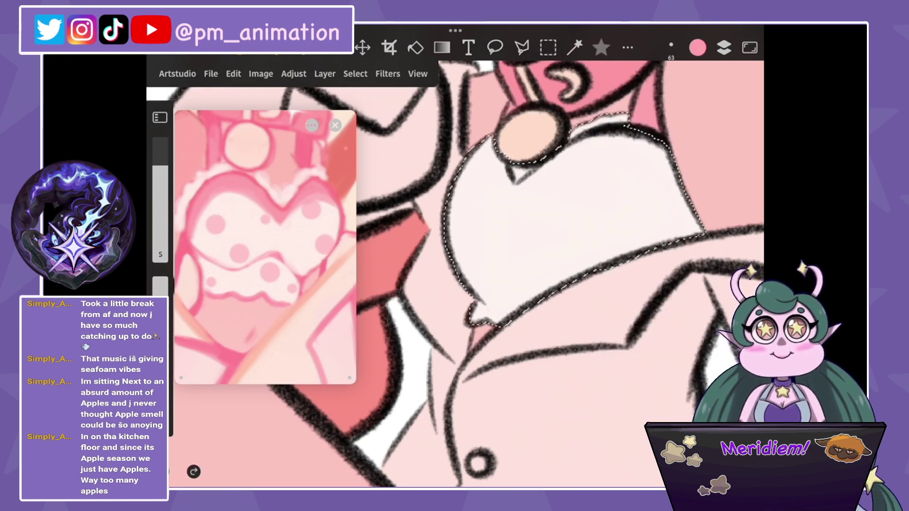
pyautogui.click(658, 329)
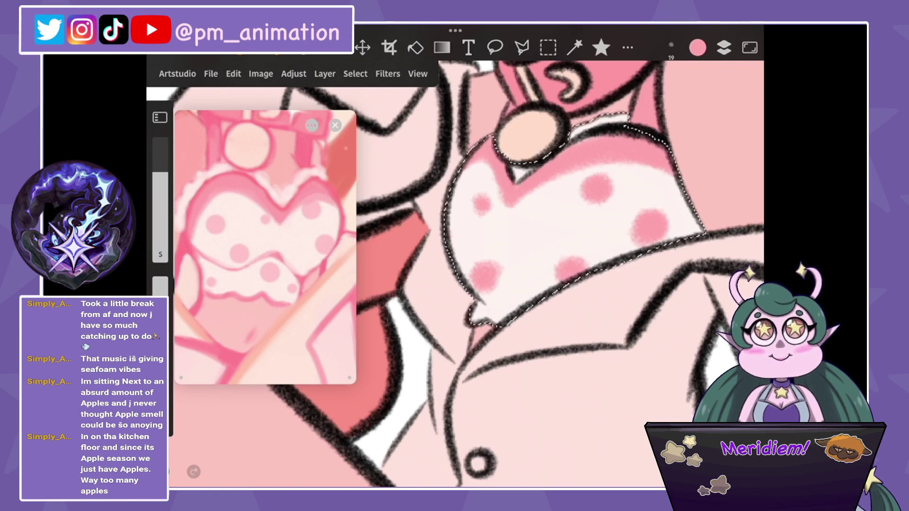
pyautogui.scroll(-3, 521, 284)
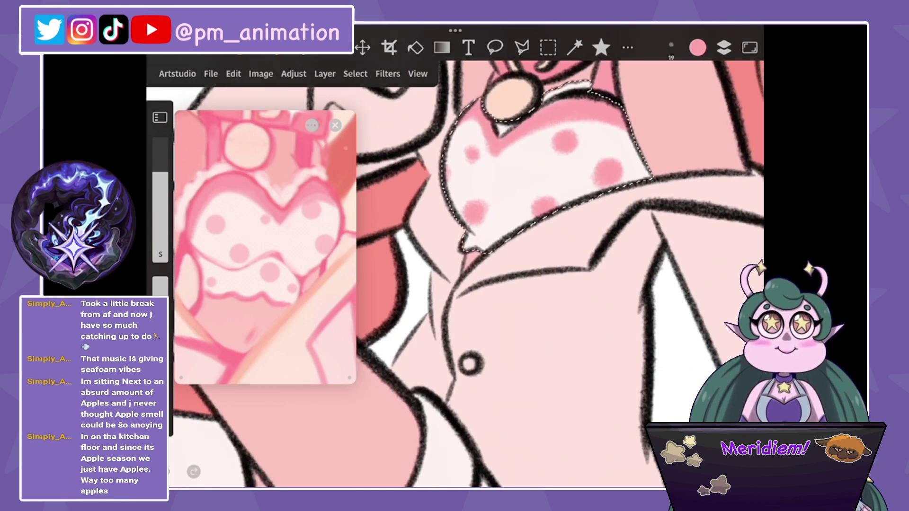
pyautogui.scroll(-5, 521, 284)
pyautogui.scroll(5, 521, 284)
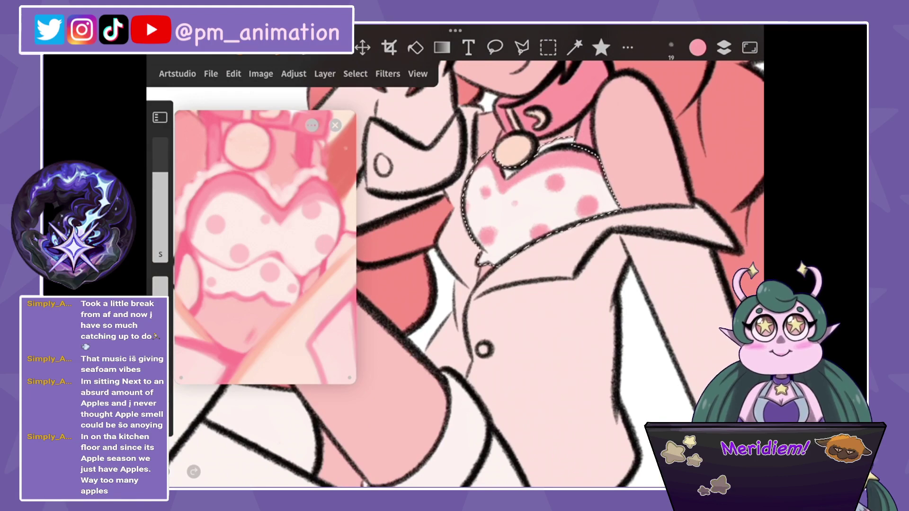
pyautogui.scroll(-5, 520, 237)
pyautogui.scroll(-3, 265, 246)
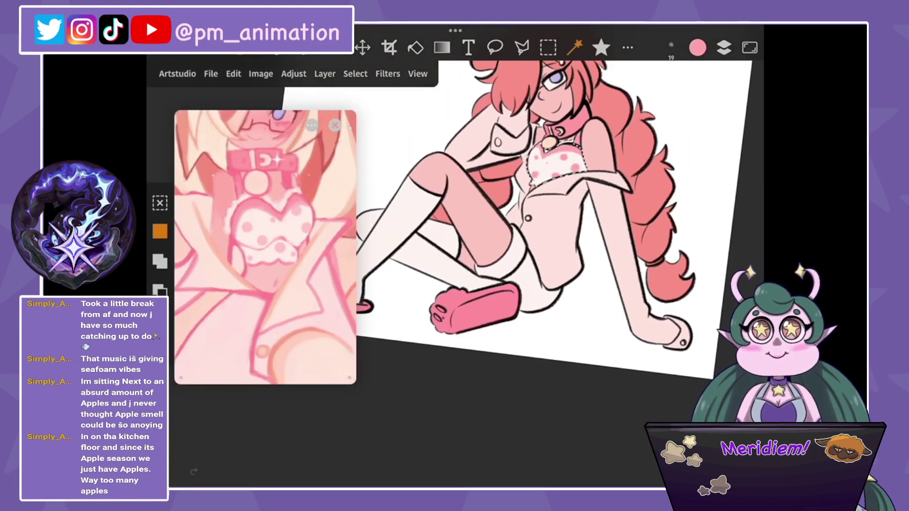
# Paint light-pink highlights over the first paw slipper's edge, upper area and sides.
pyautogui.scroll(3, 520, 213)
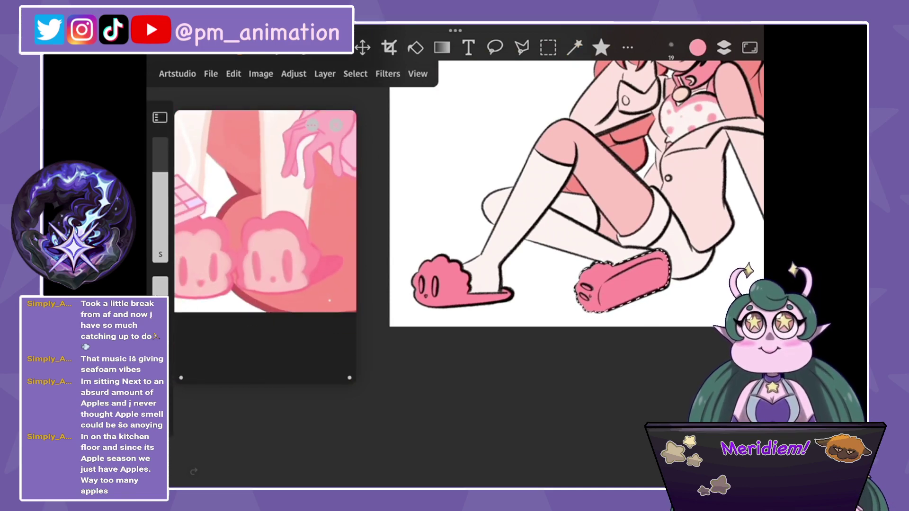
pyautogui.scroll(5, 615, 284)
pyautogui.scroll(3, 615, 284)
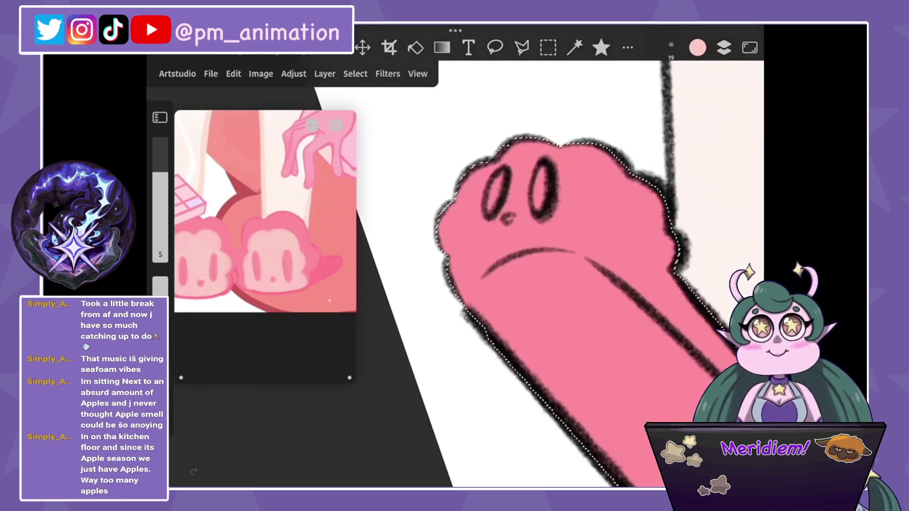
pyautogui.moveTo(615, 163)
pyautogui.mouseDown()
pyautogui.moveTo(606, 223)
pyautogui.moveTo(469, 274)
pyautogui.mouseUp()
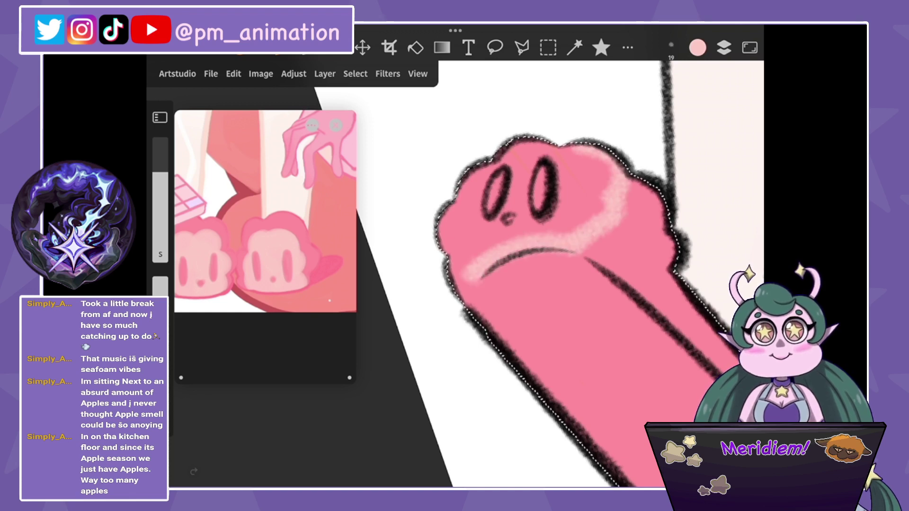
pyautogui.moveTo(459, 237)
pyautogui.mouseDown()
pyautogui.moveTo(487, 151)
pyautogui.moveTo(521, 209)
pyautogui.mouseUp()
pyautogui.moveTo(482, 246); pyautogui.dragTo(573, 161)
pyautogui.moveTo(507, 237); pyautogui.dragTo(601, 180)
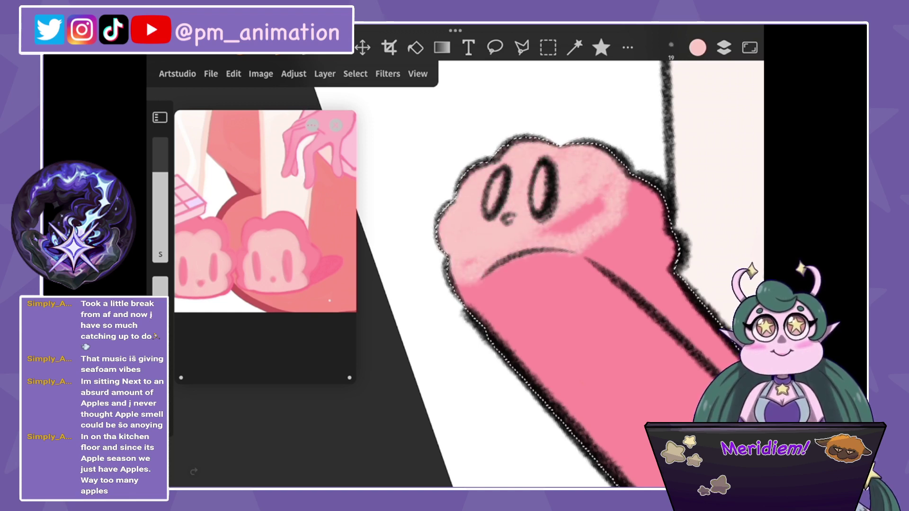
pyautogui.moveTo(549, 230); pyautogui.dragTo(601, 204)
pyautogui.moveTo(455, 198); pyautogui.dragTo(516, 142)
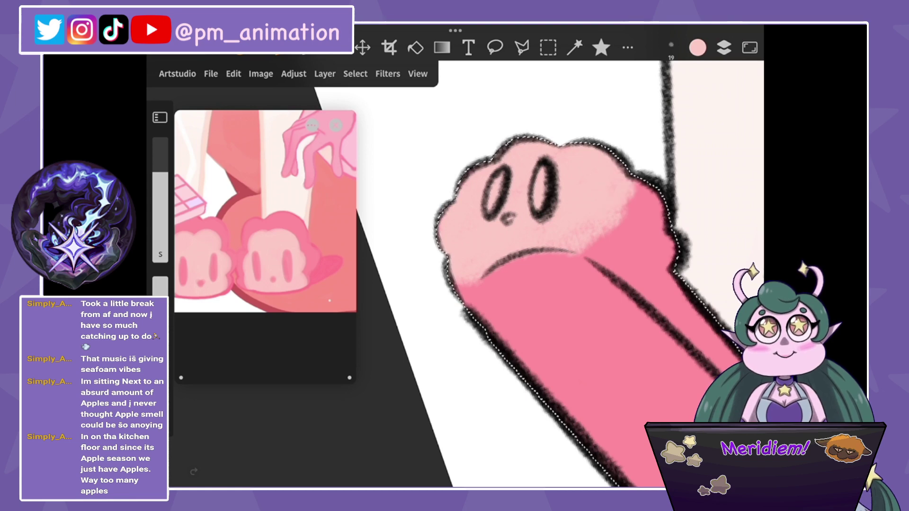
pyautogui.moveTo(582, 256); pyautogui.dragTo(613, 225)
# Select the other slipper's paw area and paint a highlight arc and stripe on it.
pyautogui.moveTo(521, 237); pyautogui.dragTo(663, 218)
pyautogui.click(574, 47)
pyautogui.click(544, 213)
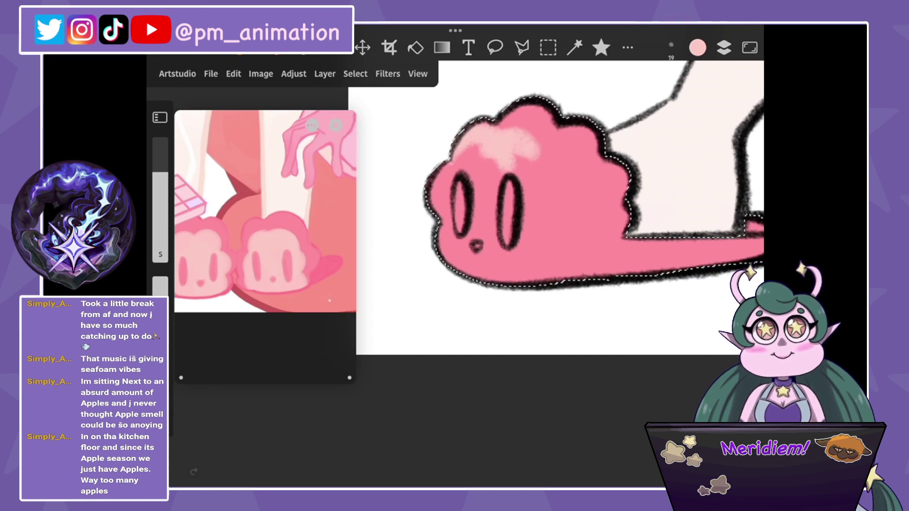
pyautogui.hotkey('ctrl', 'z')
pyautogui.moveTo(478, 161); pyautogui.dragTo(544, 152)
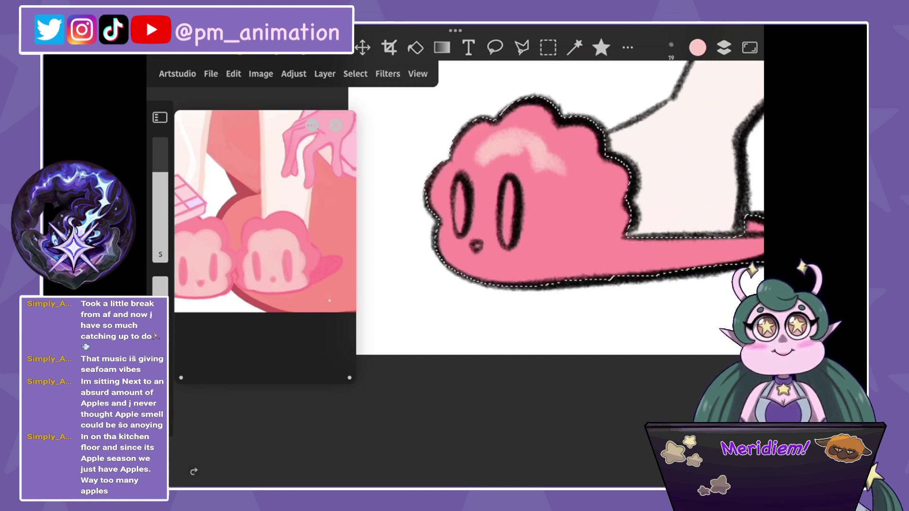
pyautogui.moveTo(545, 192); pyautogui.dragTo(518, 272)
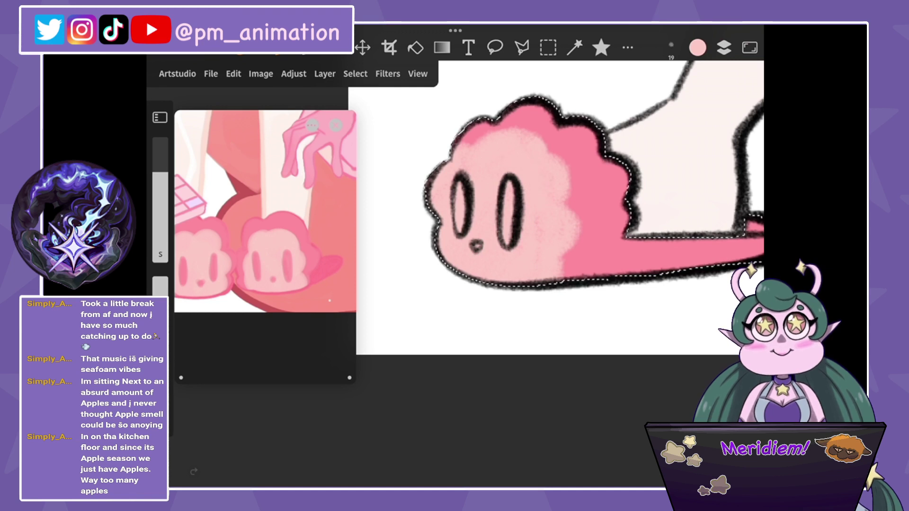
# Pick a larger soft brush and a deeper pink, toggling between the magic wand (W) and brush (B).
pyautogui.click(601, 47)
pyautogui.click(645, 146)
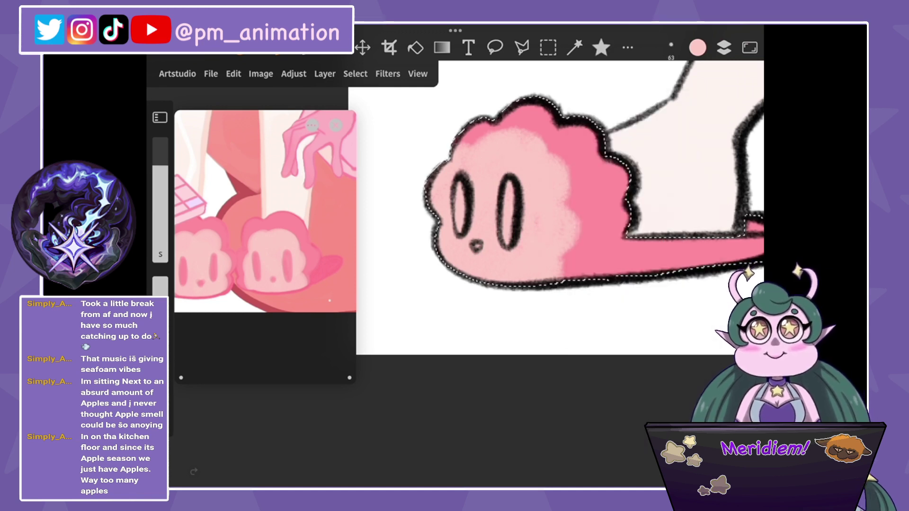
pyautogui.click(585, 185)
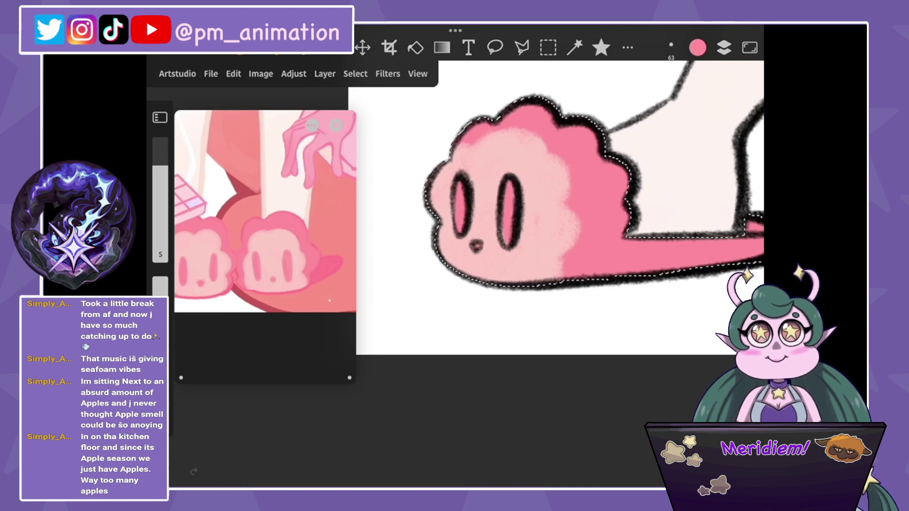
pyautogui.scroll(2, 520, 213)
pyautogui.scroll(2, 521, 213)
pyautogui.scroll(2, 520, 213)
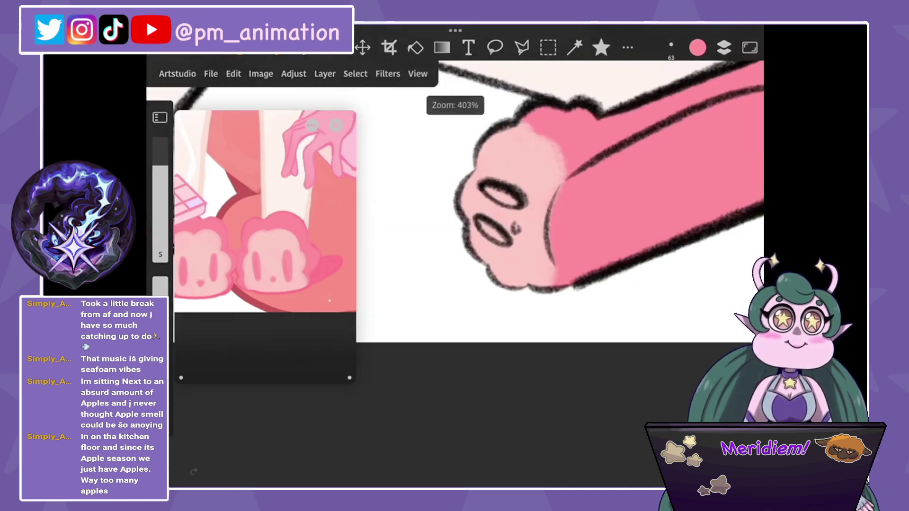
pyautogui.scroll(1, 520, 213)
pyautogui.press('w')
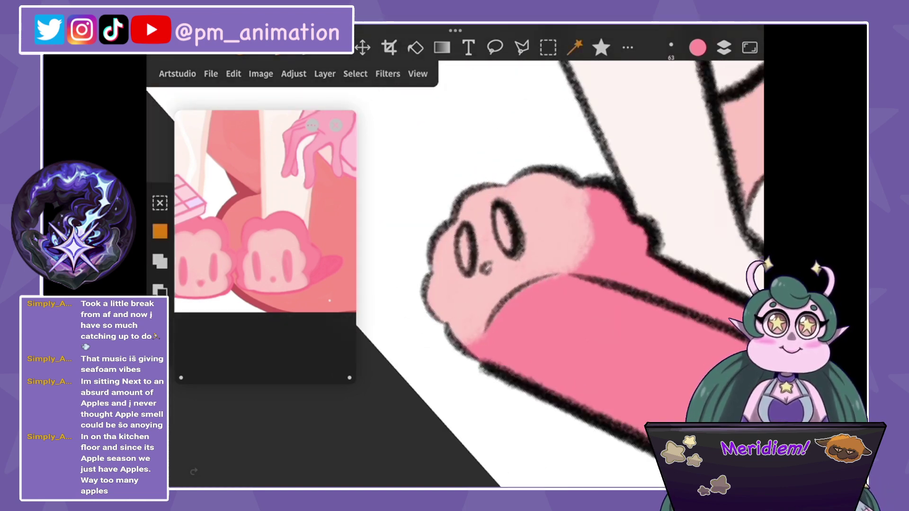
pyautogui.press('b')
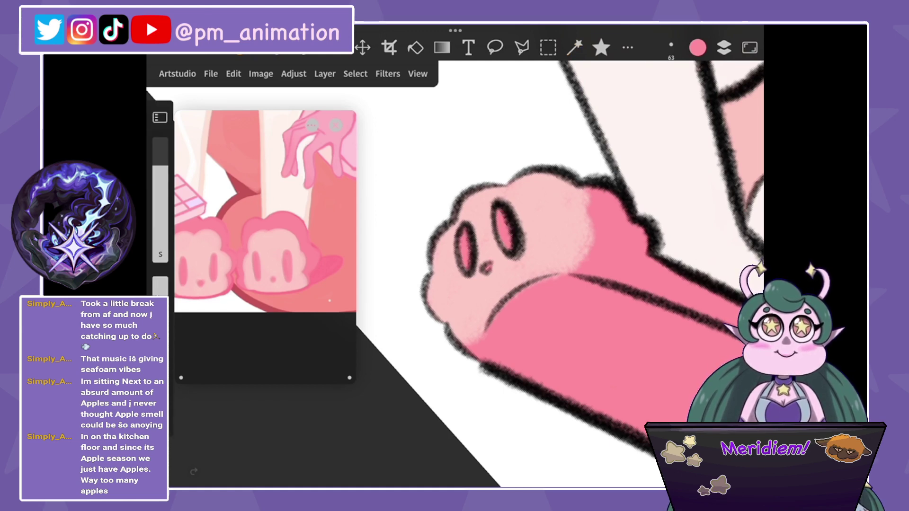
pyautogui.scroll(-5, 521, 236)
pyautogui.scroll(5, 520, 237)
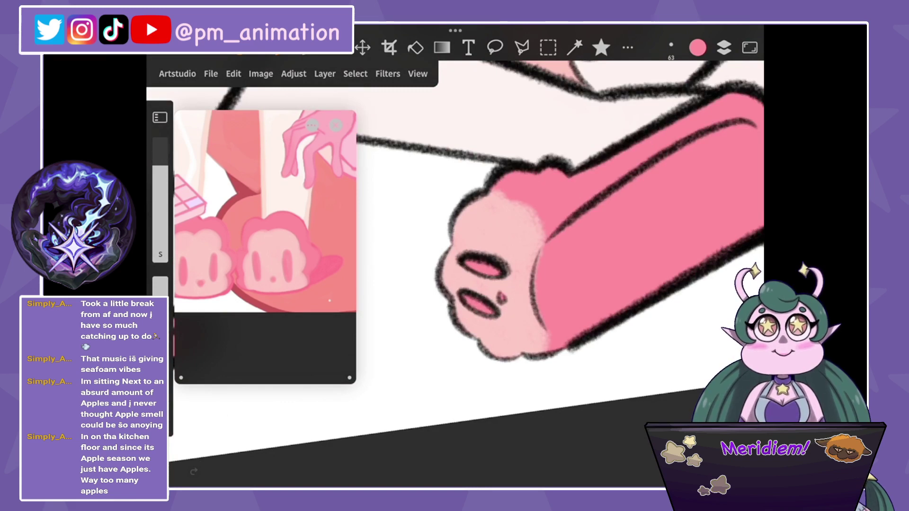
# Pick the Natural Pencil 3B - 10 brush, sample peach from the reference, and save the drawing.
pyautogui.scroll(-3, 521, 237)
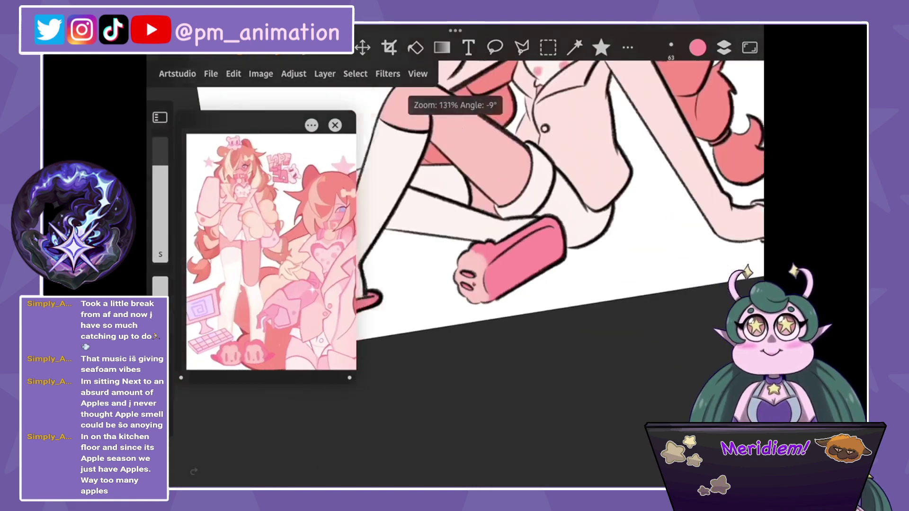
pyautogui.hotkey('ctrl', '0')
pyautogui.press('w')
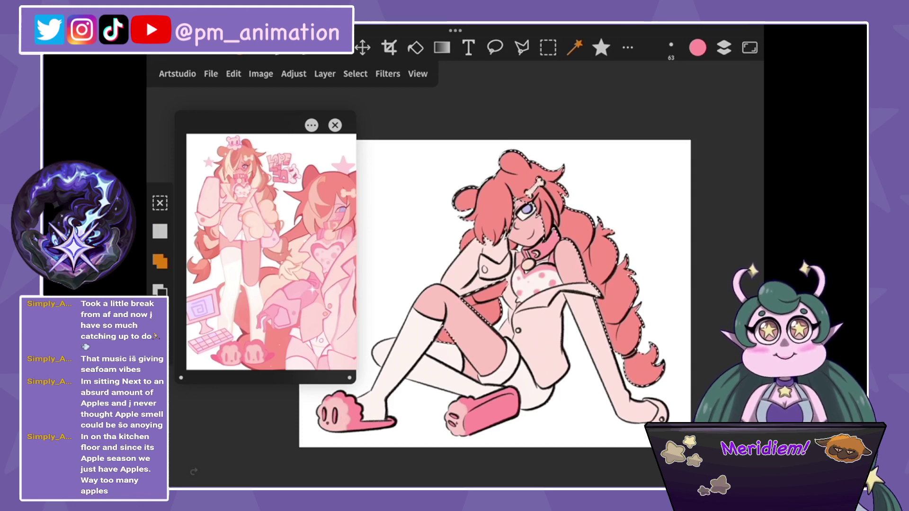
pyautogui.click(671, 48)
pyautogui.click(656, 175)
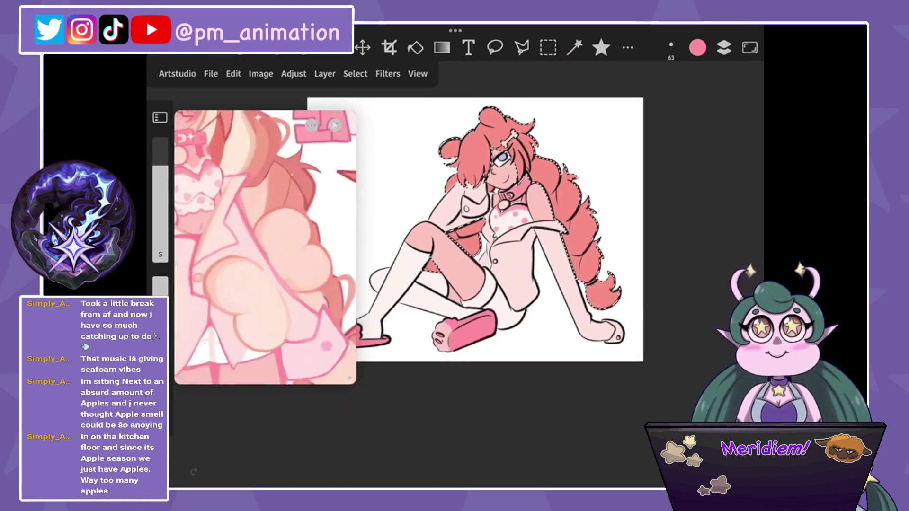
pyautogui.click(258, 203)
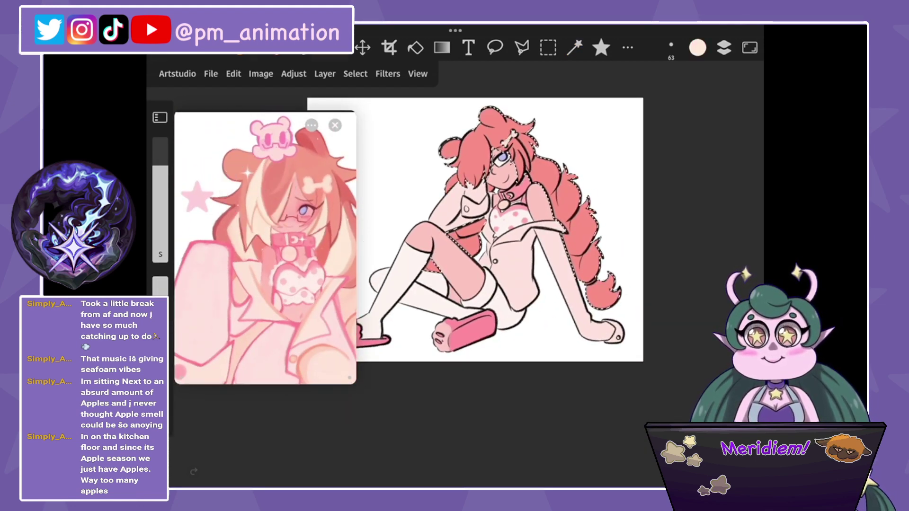
pyautogui.scroll(5, 521, 237)
pyautogui.click(671, 48)
pyautogui.click(645, 282)
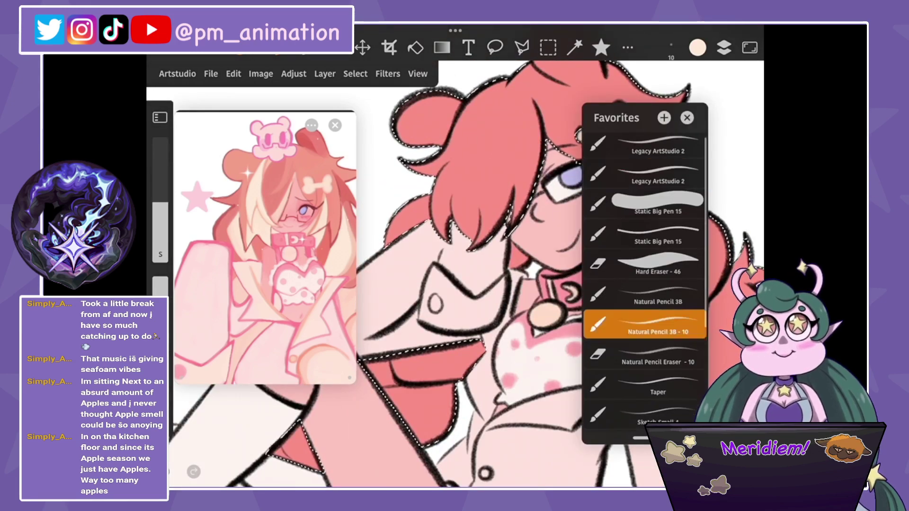
pyautogui.click(211, 74)
pyautogui.click(225, 154)
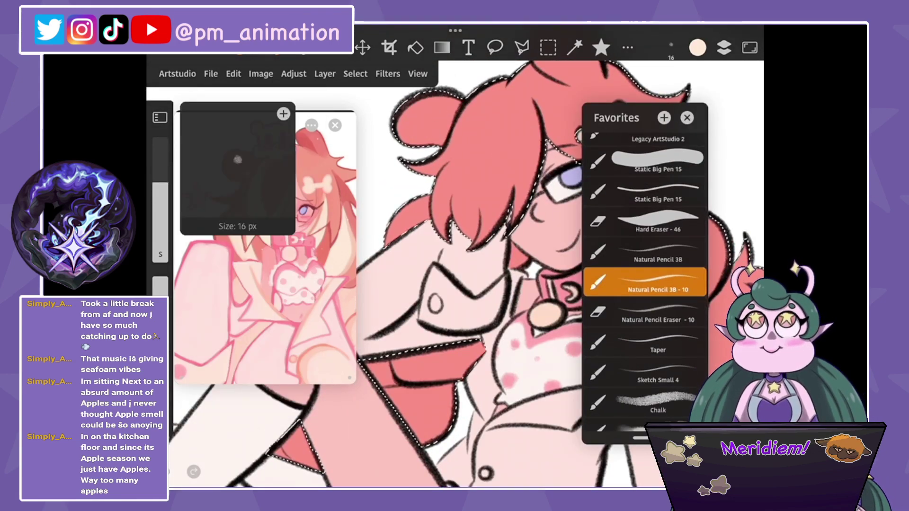
# Paint a widened pale peach highlight streak along the front strand of hair.
pyautogui.scroll(5, 521, 236)
pyautogui.scroll(3, 473, 275)
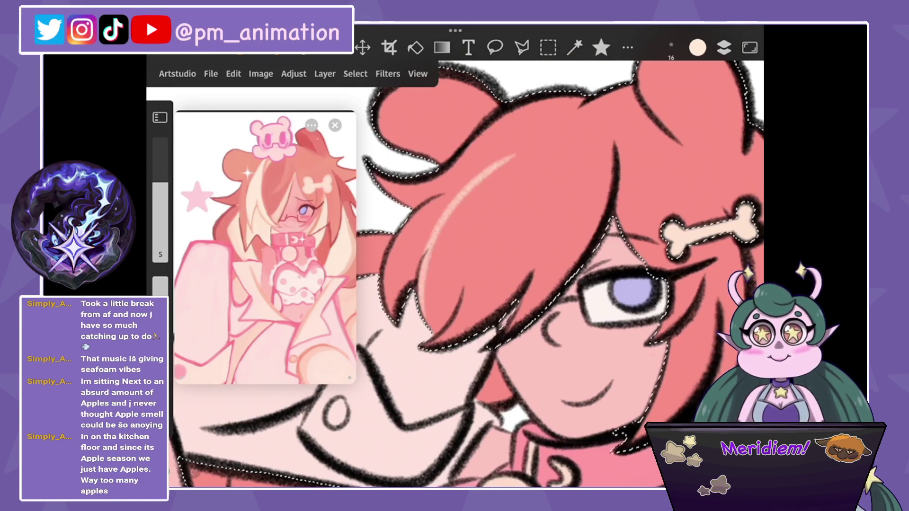
pyautogui.moveTo(440, 331); pyautogui.dragTo(449, 213)
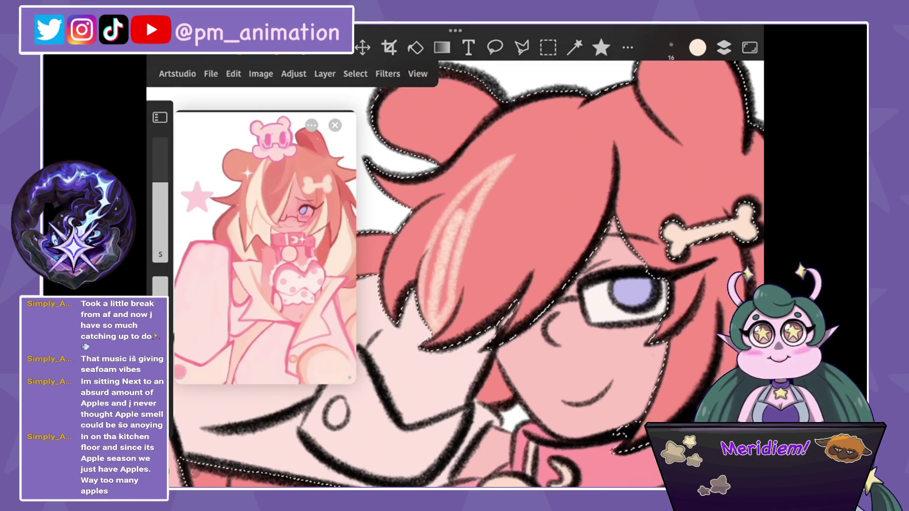
pyautogui.moveTo(428, 312); pyautogui.dragTo(478, 180)
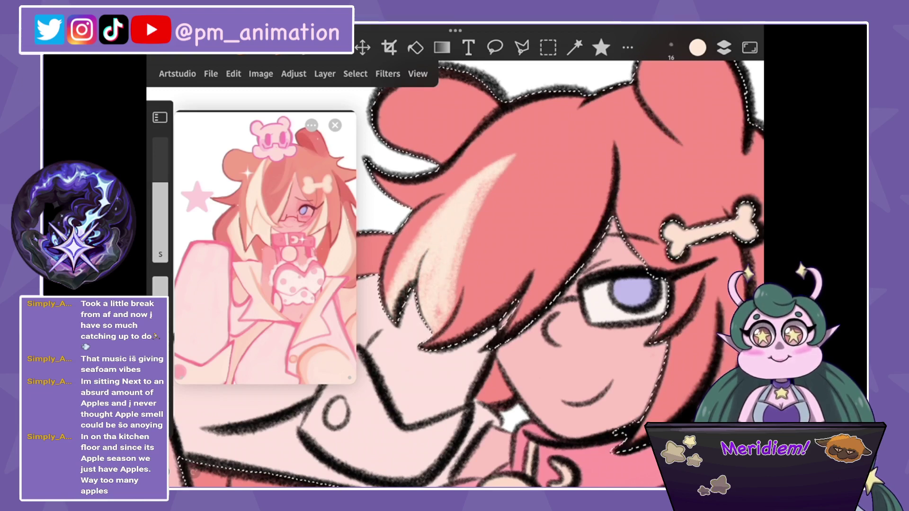
pyautogui.moveTo(455, 302); pyautogui.dragTo(493, 187)
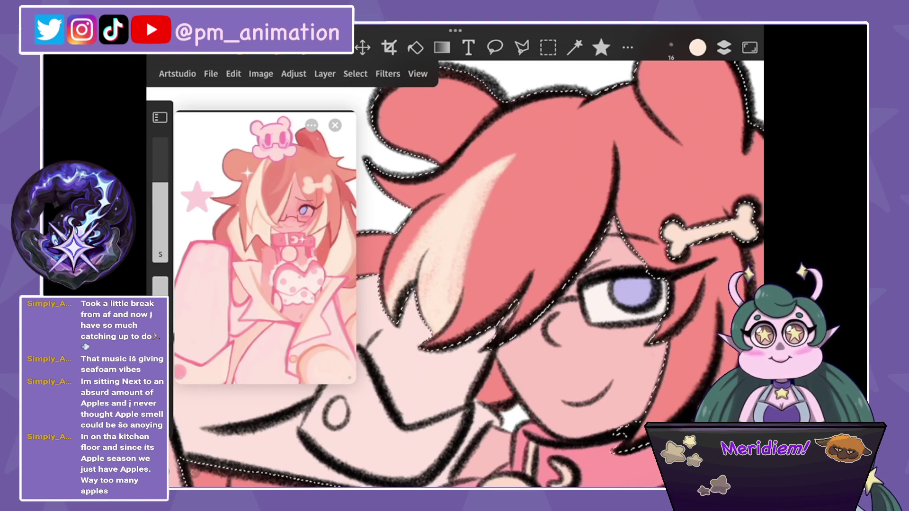
pyautogui.scroll(-5, 464, 274)
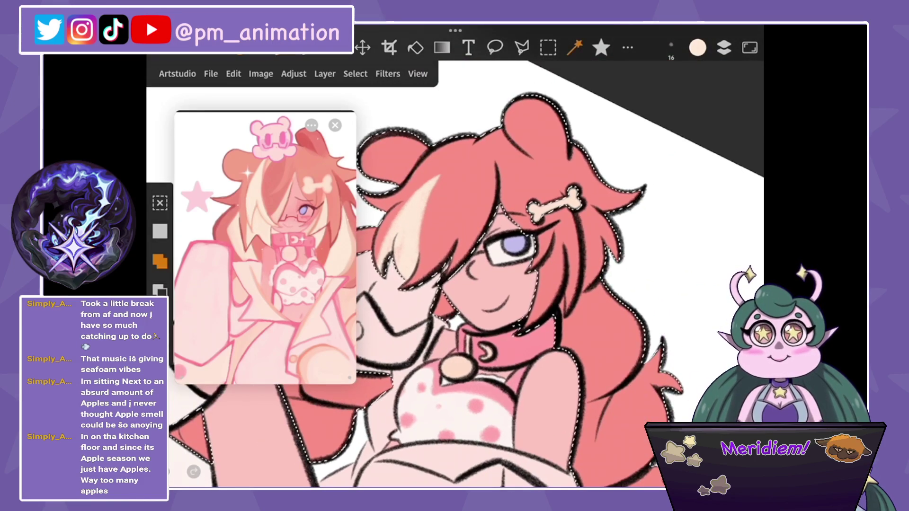
# Undo the unwanted hair highlight strokes and bring the hair and torso back into view.
pyautogui.scroll(-3, 464, 274)
pyautogui.scroll(3, 464, 275)
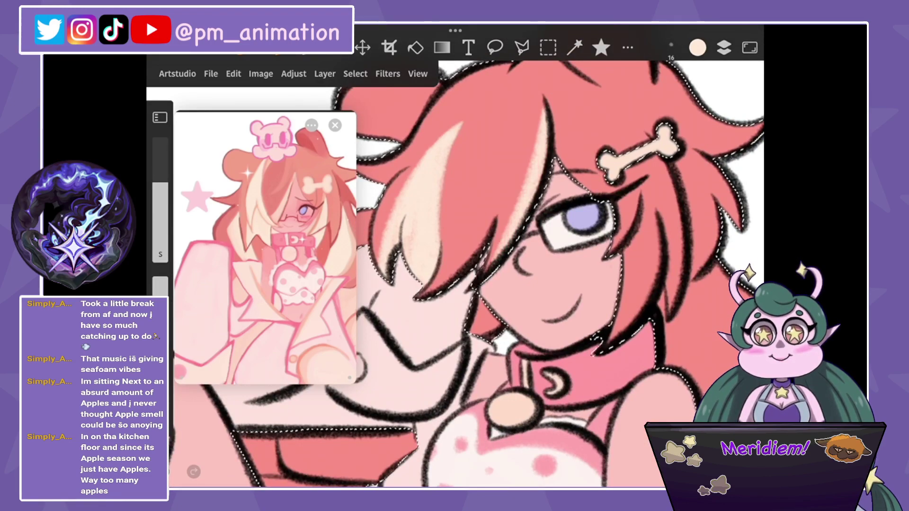
pyautogui.hscroll(3, 464, 275)
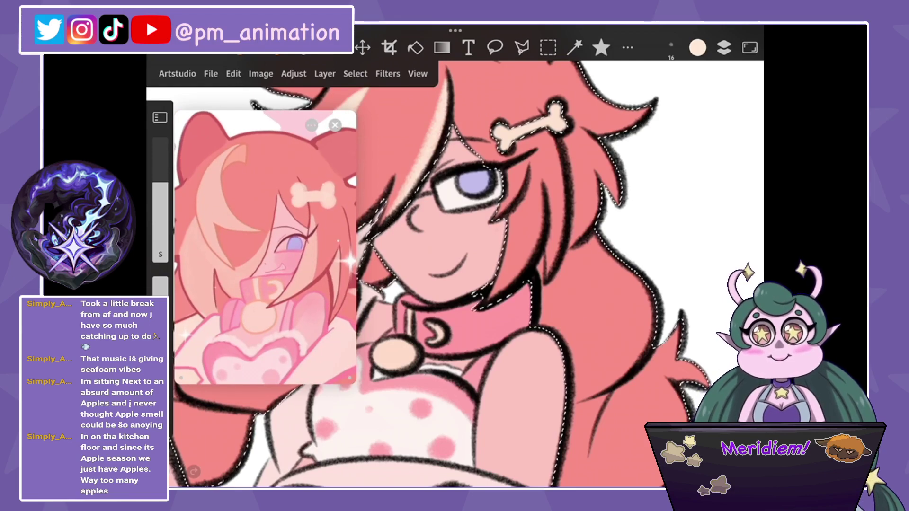
pyautogui.hotkey('ctrl', 'z')
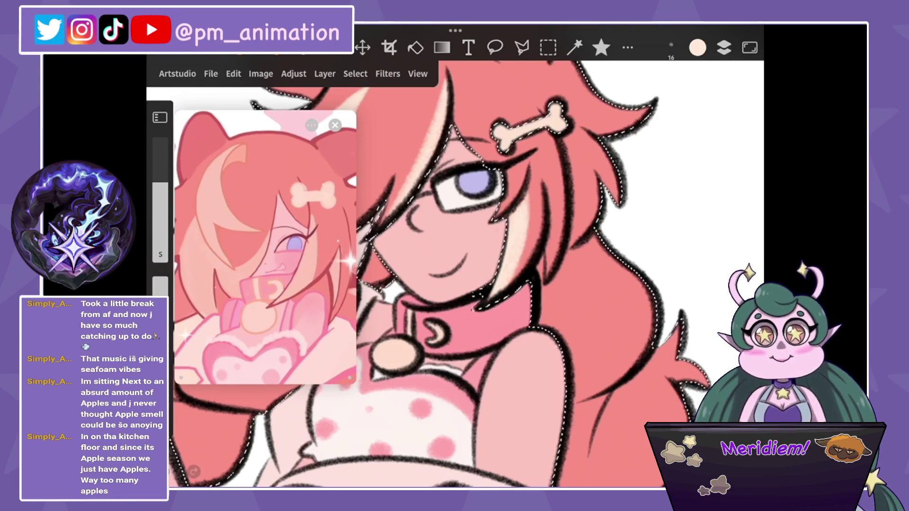
pyautogui.scroll(-3, 464, 274)
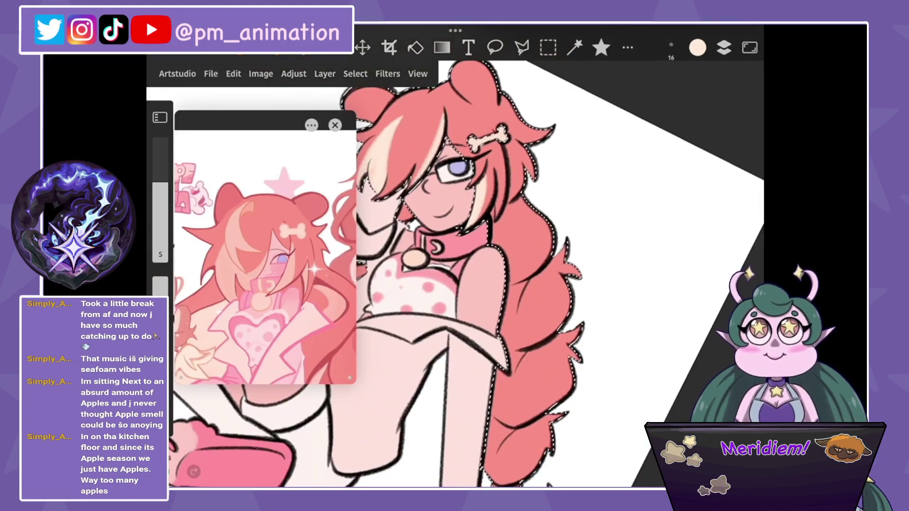
pyautogui.moveTo(464, 275); pyautogui.dragTo(450, 215)
pyautogui.scroll(3, 463, 274)
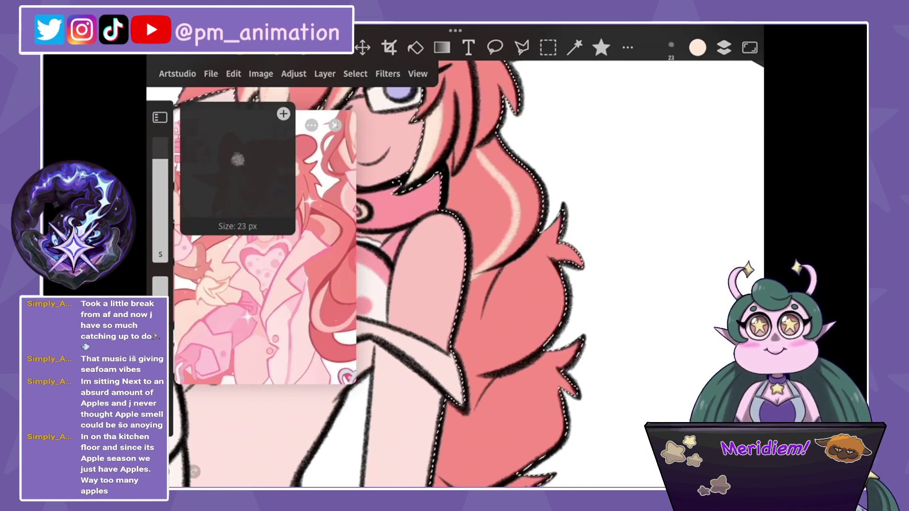
pyautogui.scroll(2, 473, 275)
pyautogui.hotkey('ctrl', 'z')
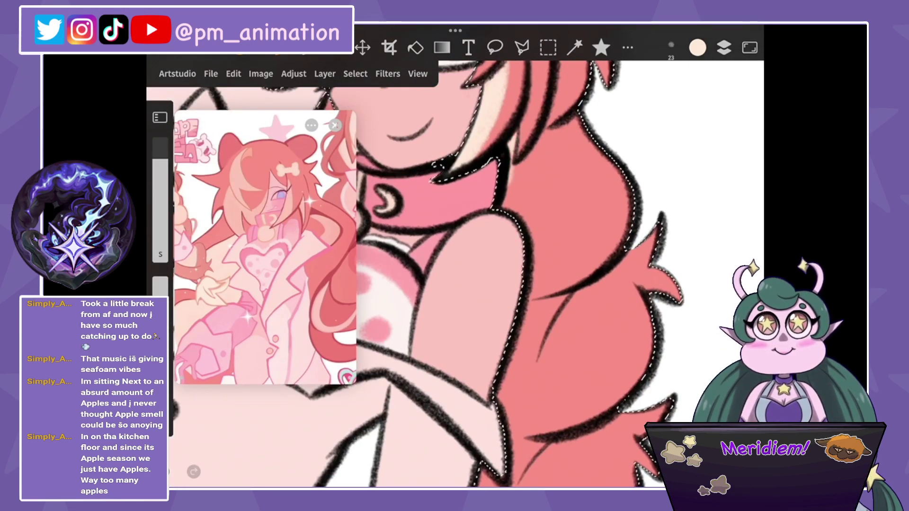
# Paint curved cream highlight strokes along the hair, redoing the long one, and broaden them smoothly.
pyautogui.moveTo(539, 151); pyautogui.dragTo(524, 175)
pyautogui.moveTo(551, 124); pyautogui.dragTo(525, 160)
pyautogui.moveTo(592, 126); pyautogui.dragTo(552, 289)
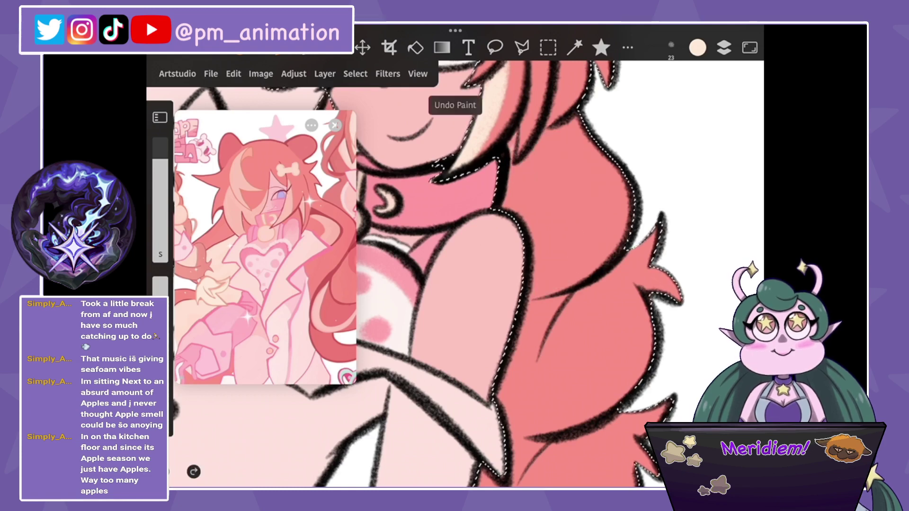
pyautogui.hotkey('ctrl', 'z')
pyautogui.moveTo(550, 135); pyautogui.dragTo(542, 291)
pyautogui.moveTo(544, 178); pyautogui.dragTo(540, 284)
pyautogui.moveTo(547, 135)
pyautogui.mouseDown()
pyautogui.moveTo(514, 183)
pyautogui.moveTo(537, 227)
pyautogui.mouseUp()
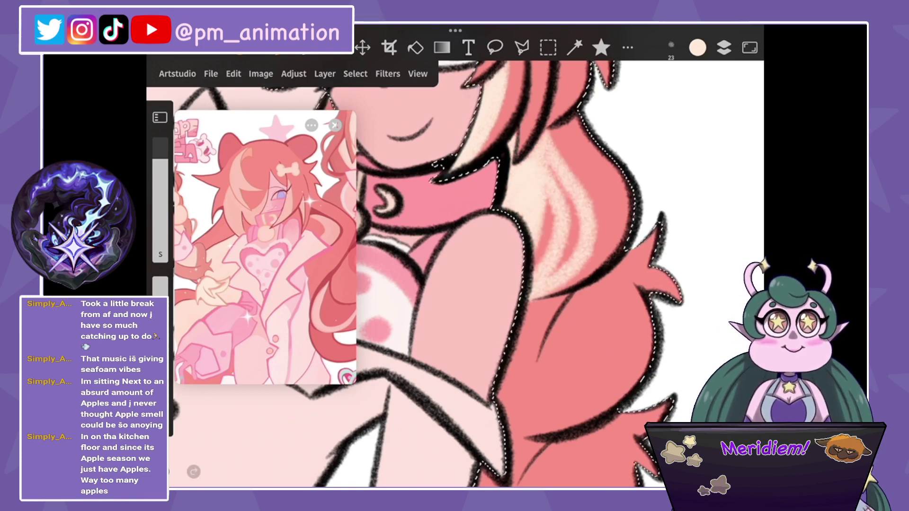
pyautogui.moveTo(544, 151); pyautogui.dragTo(561, 203)
pyautogui.moveTo(564, 171)
pyautogui.mouseDown()
pyautogui.moveTo(568, 272)
pyautogui.moveTo(450, 236)
pyautogui.mouseUp()
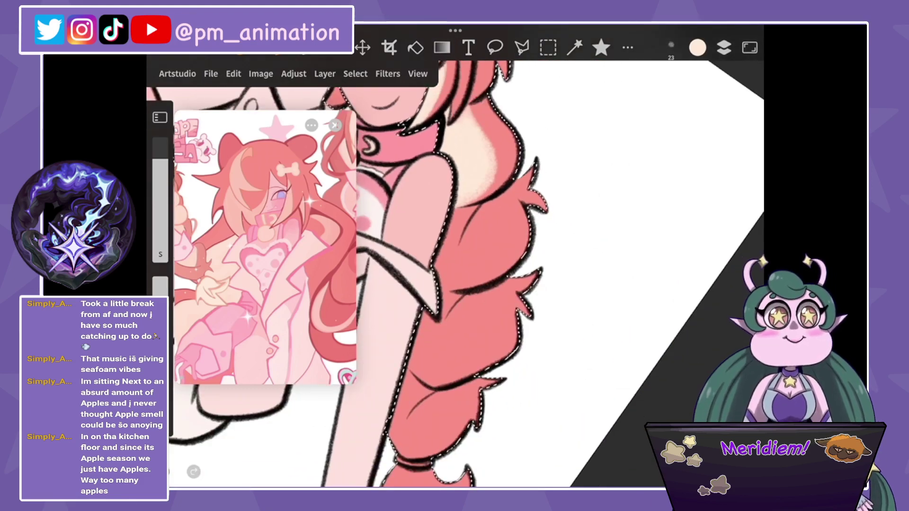
# Enlarge and straighten the reference image, then pan the canvas along the hair strand.
pyautogui.moveTo(260, 227); pyautogui.dragTo(265, 222)
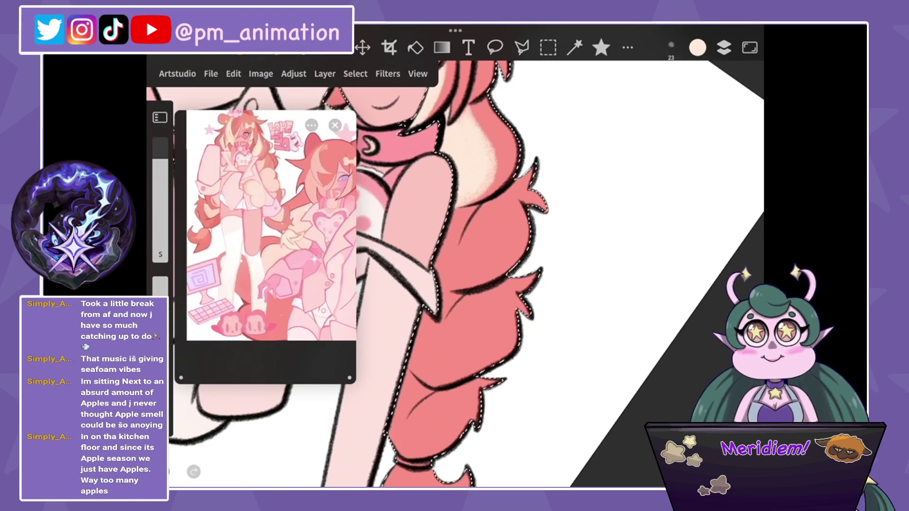
pyautogui.moveTo(521, 284); pyautogui.dragTo(445, 265)
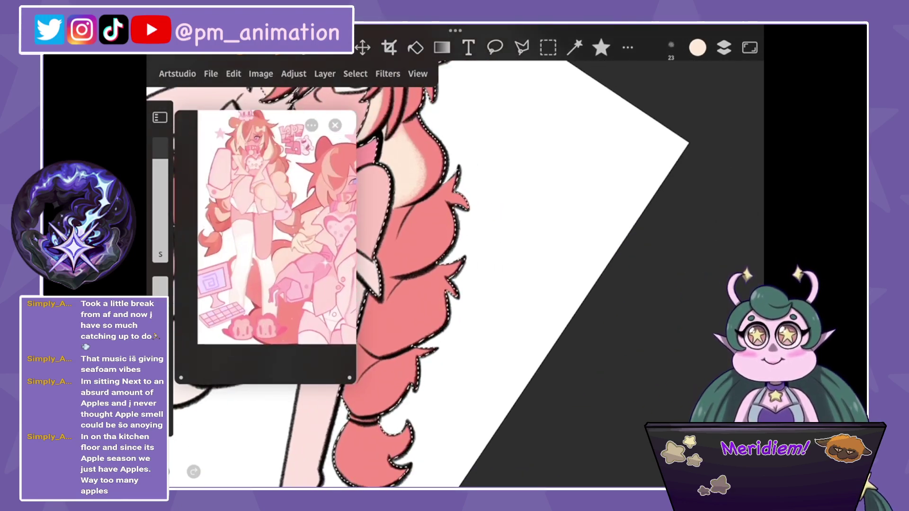
pyautogui.moveTo(520, 284); pyautogui.dragTo(473, 213)
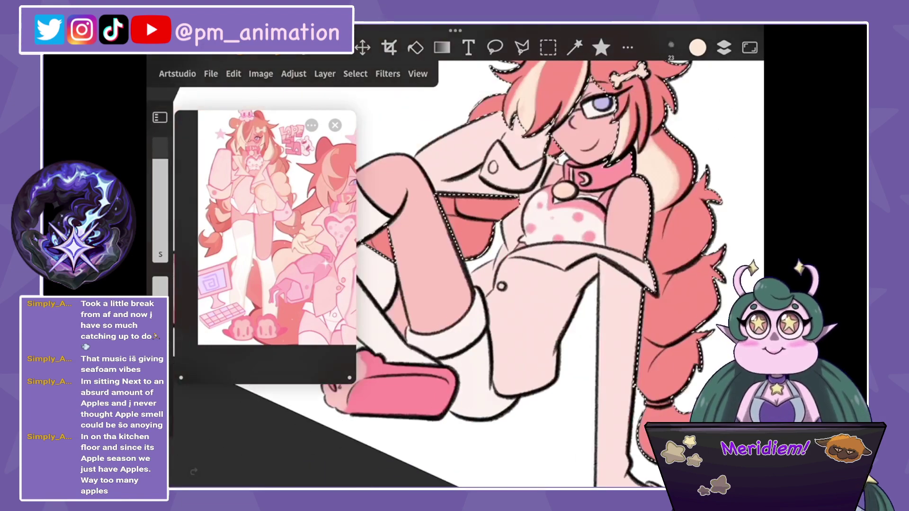
pyautogui.scroll(3, 559, 275)
pyautogui.scroll(-3, 521, 274)
pyautogui.scroll(5, 473, 237)
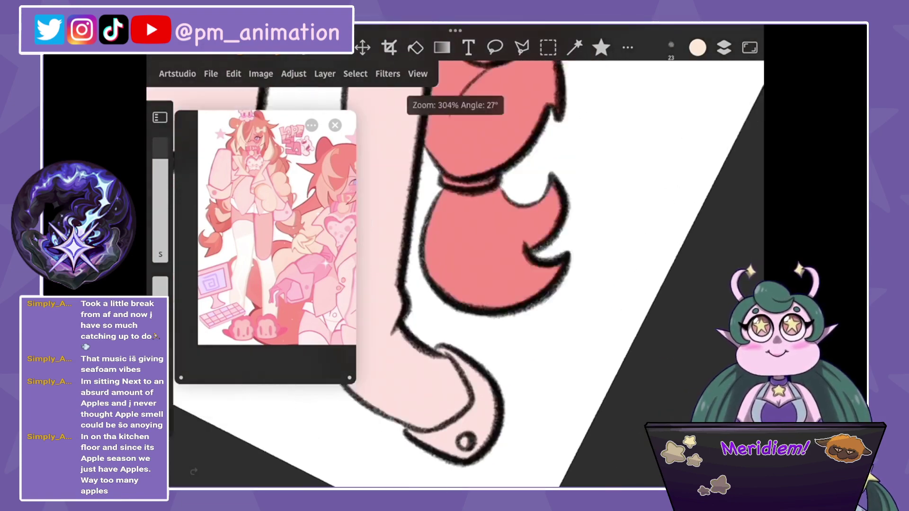
pyautogui.moveTo(450, 237); pyautogui.dragTo(488, 327)
# Paint pale streaks into a broad band and extend the highlight down the braid.
pyautogui.moveTo(429, 229); pyautogui.dragTo(416, 272)
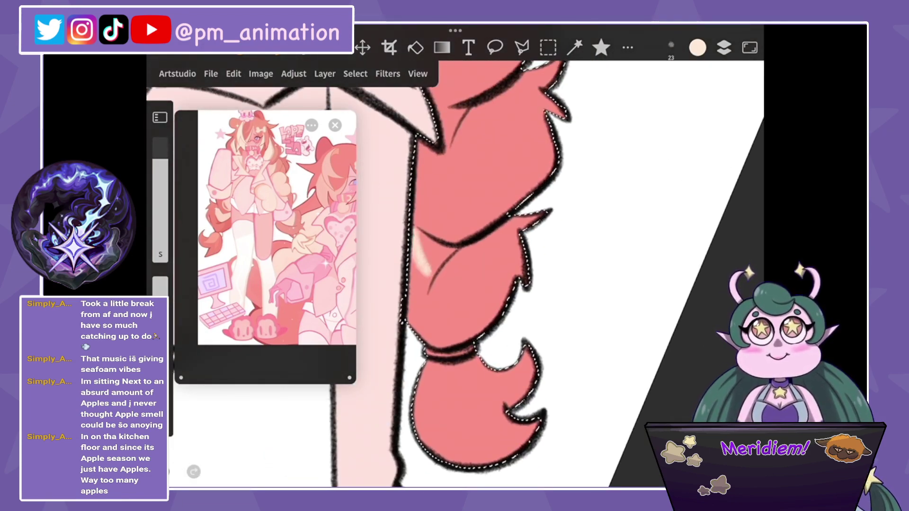
pyautogui.moveTo(501, 237); pyautogui.dragTo(457, 279)
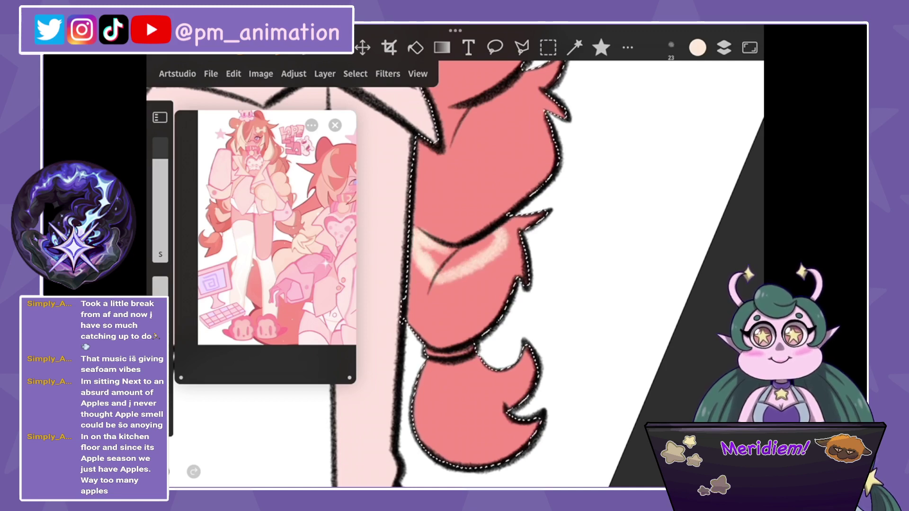
pyautogui.moveTo(430, 251); pyautogui.dragTo(422, 281)
pyautogui.moveTo(492, 236)
pyautogui.mouseDown()
pyautogui.moveTo(455, 267)
pyautogui.moveTo(475, 303)
pyautogui.moveTo(473, 350)
pyautogui.mouseUp()
pyautogui.moveTo(525, 179); pyautogui.dragTo(478, 223)
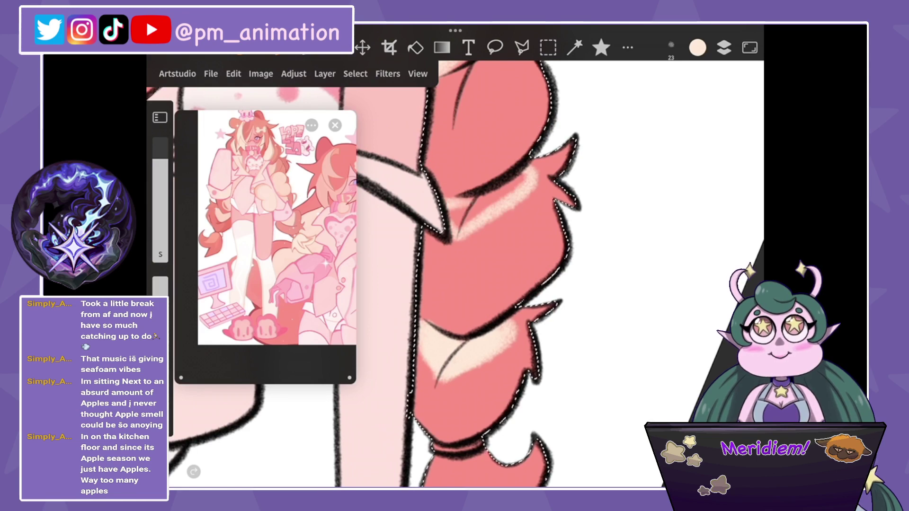
pyautogui.moveTo(501, 190)
pyautogui.mouseDown()
pyautogui.moveTo(456, 222)
pyautogui.moveTo(478, 353)
pyautogui.mouseUp()
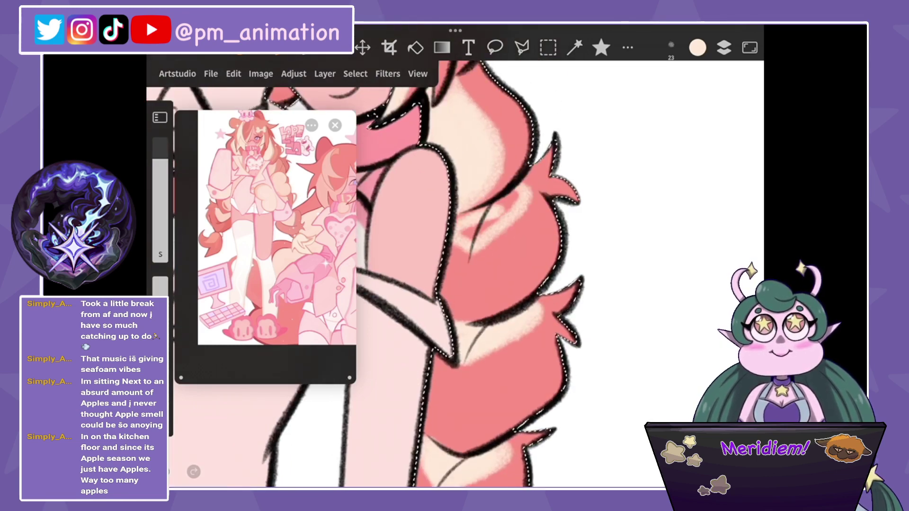
# Shift the reference image and rotate the canvas view to inspect the hair highlights.
pyautogui.scroll(-5, 455, 274)
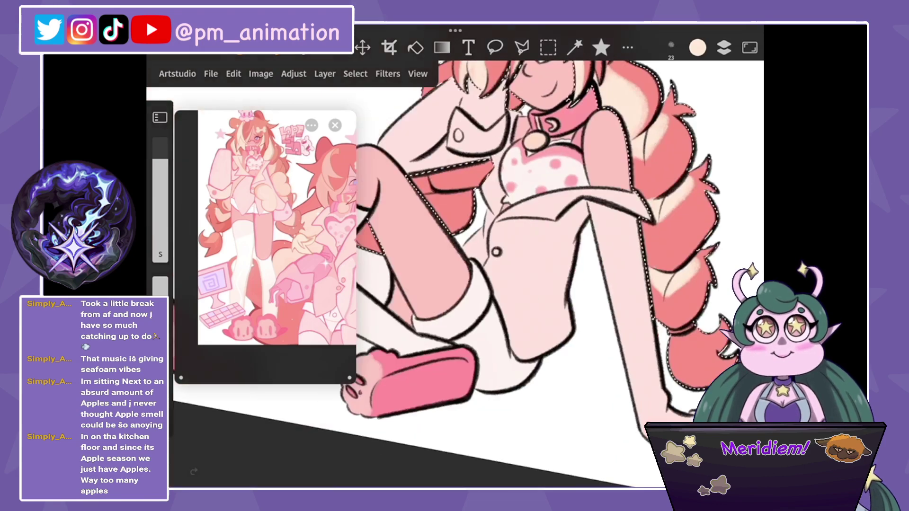
pyautogui.scroll(5, 455, 274)
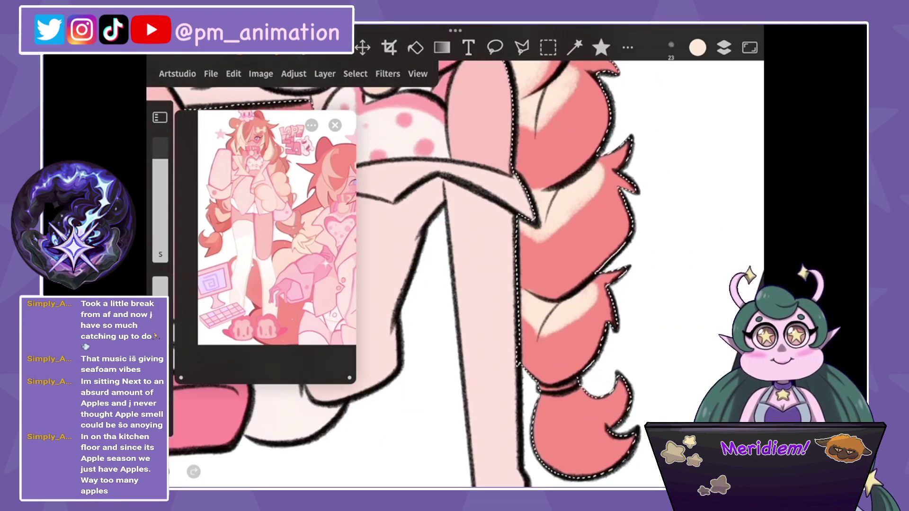
pyautogui.moveTo(279, 227); pyautogui.dragTo(270, 227)
pyautogui.moveTo(591, 237); pyautogui.dragTo(450, 246)
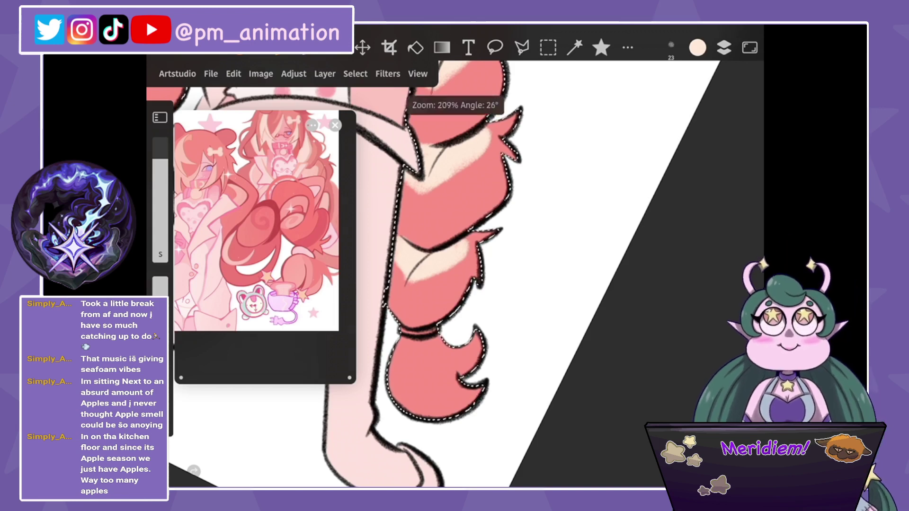
pyautogui.scroll(-5, 454, 273)
pyautogui.scroll(5, 521, 236)
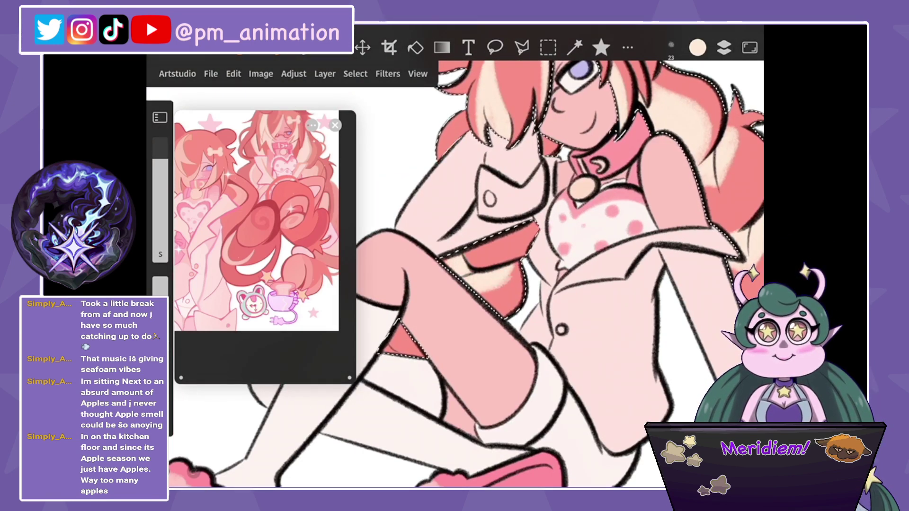
pyautogui.scroll(-2, 454, 273)
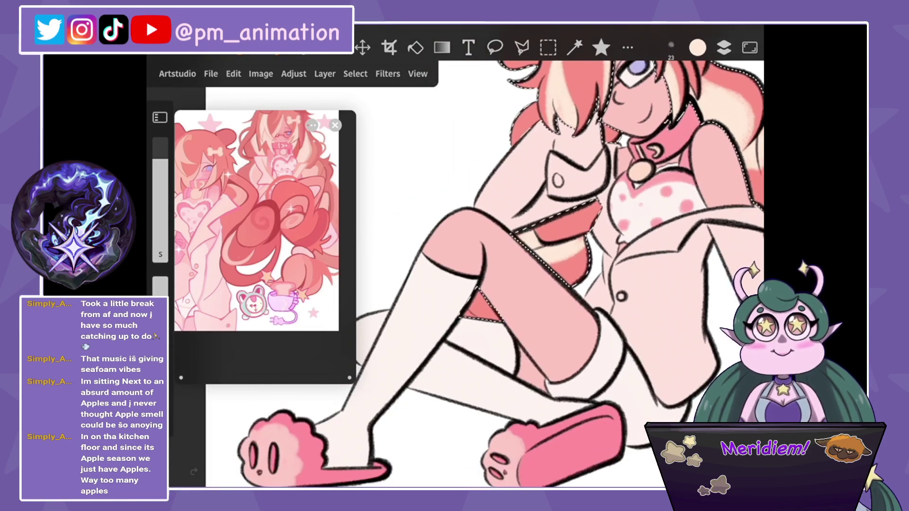
pyautogui.scroll(3, 497, 274)
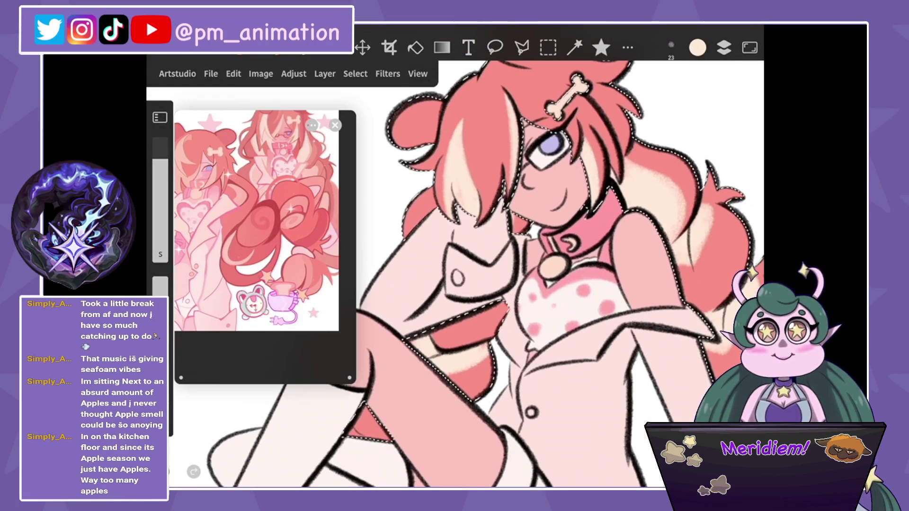
pyautogui.scroll(-3, 466, 273)
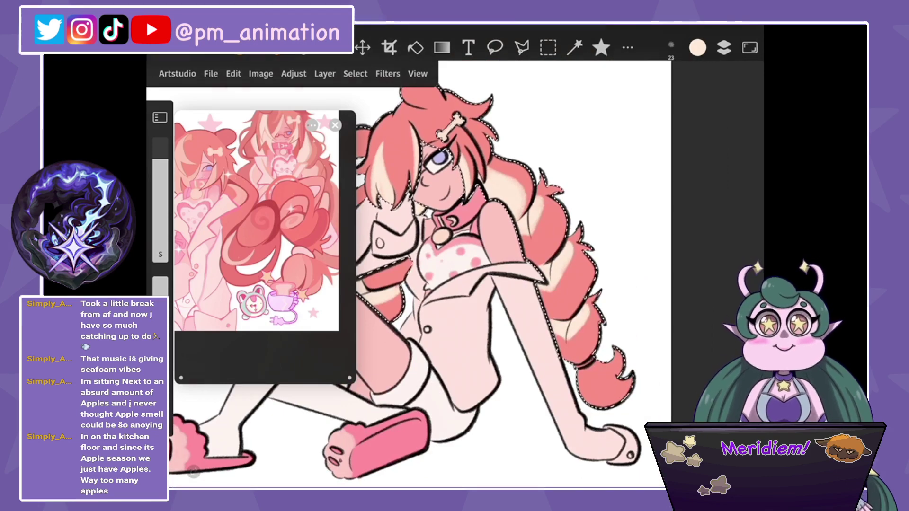
pyautogui.scroll(3, 521, 284)
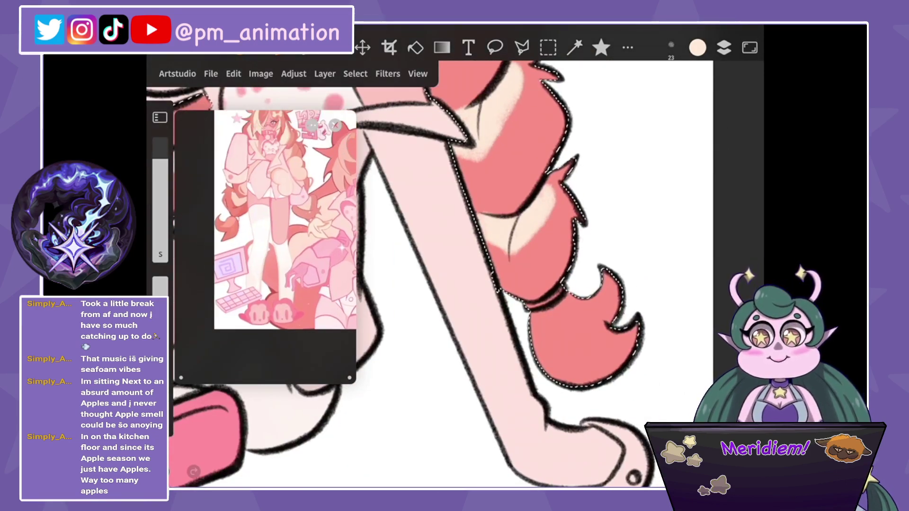
pyautogui.moveTo(554, 322)
pyautogui.mouseDown()
pyautogui.moveTo(603, 305)
pyautogui.moveTo(577, 308)
pyautogui.moveTo(620, 279)
pyautogui.moveTo(623, 317)
pyautogui.mouseUp()
pyautogui.hotkey('ctrl', 'z')
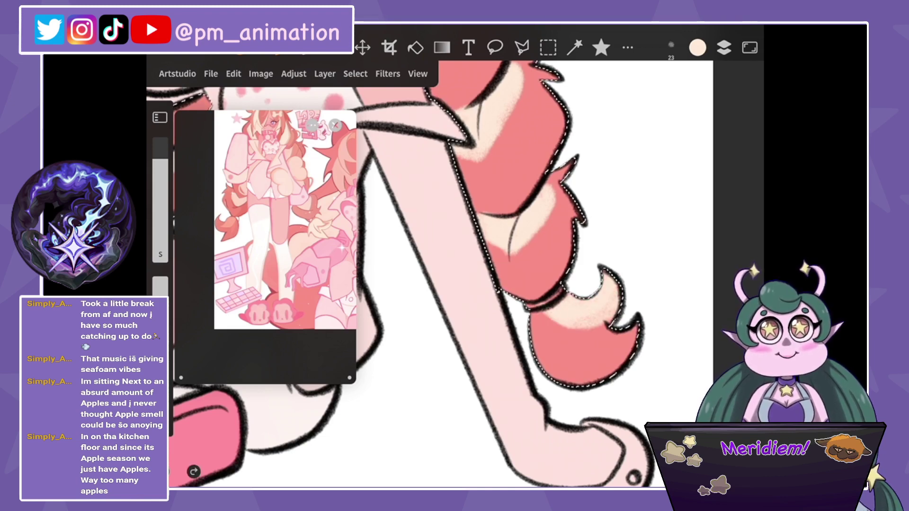
pyautogui.moveTo(535, 360); pyautogui.dragTo(587, 379)
pyautogui.scroll(-5, 521, 265)
pyautogui.scroll(5, 497, 237)
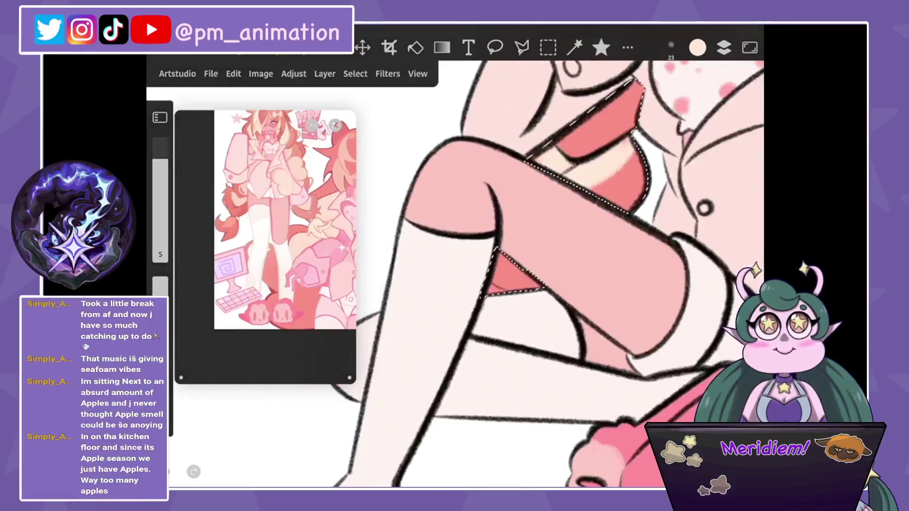
pyautogui.hotkey('ctrl', 'z')
pyautogui.click(600, 47)
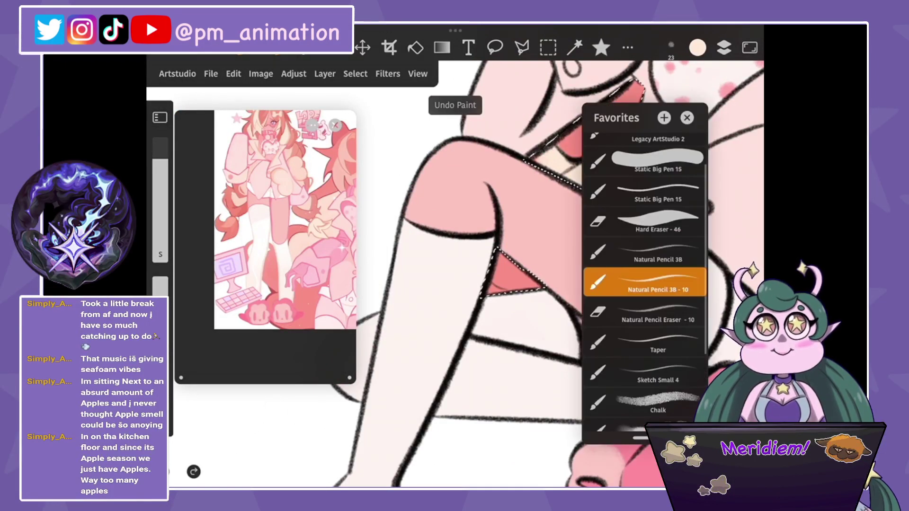
pyautogui.click(644, 150)
pyautogui.click(644, 177)
pyautogui.click(601, 47)
pyautogui.press('x')
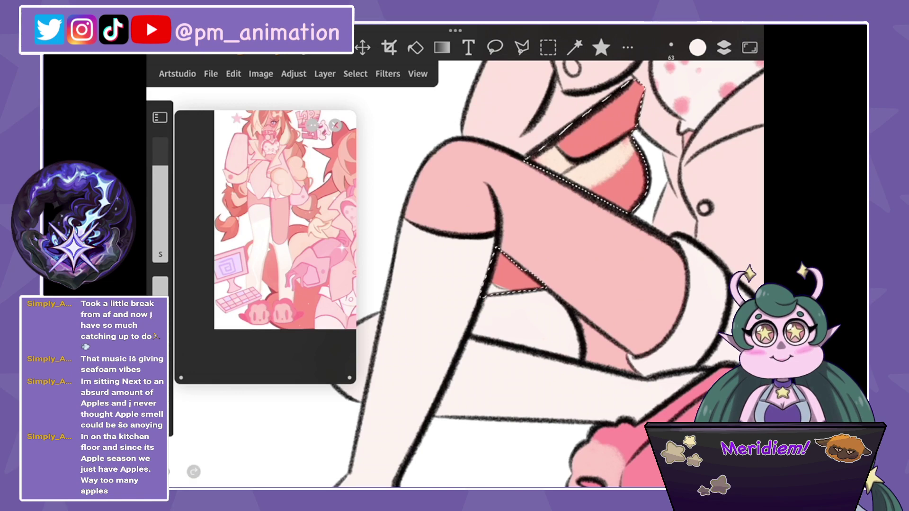
pyautogui.scroll(5, 521, 260)
pyautogui.hotkey('ctrl', 'shift', 'z')
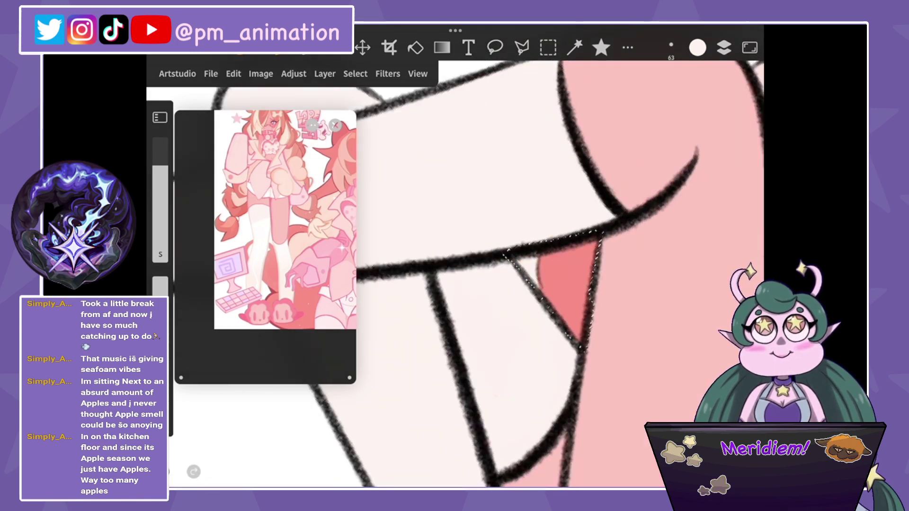
pyautogui.scroll(-5, 473, 274)
pyautogui.scroll(3, 473, 237)
pyautogui.scroll(5, 520, 260)
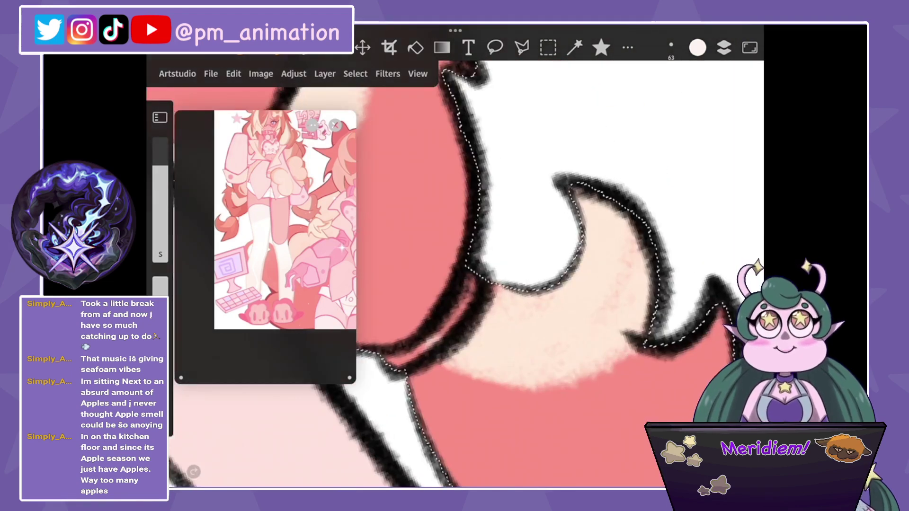
pyautogui.scroll(-5, 473, 275)
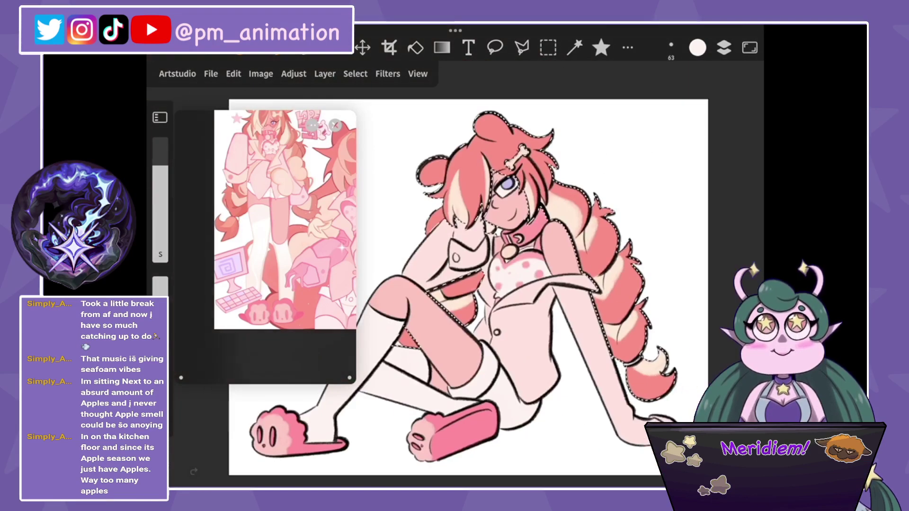
pyautogui.press('m')
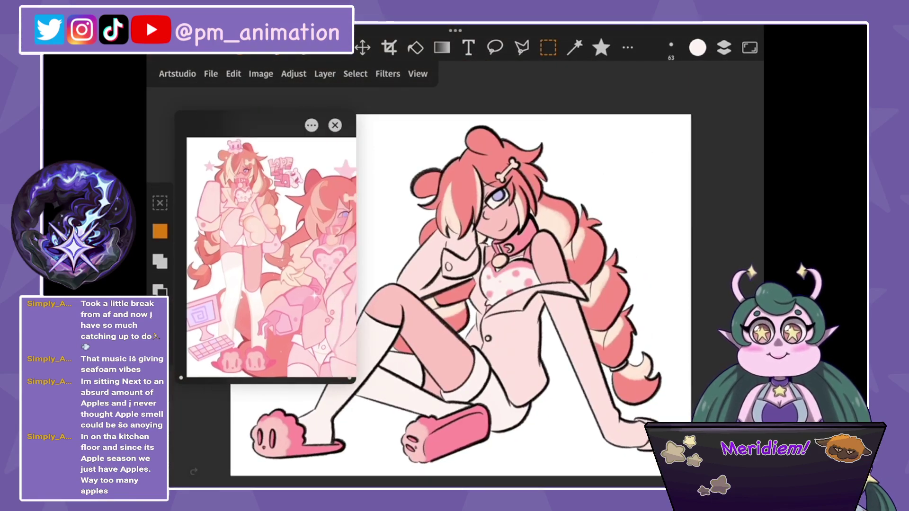
pyautogui.scroll(5, 265, 256)
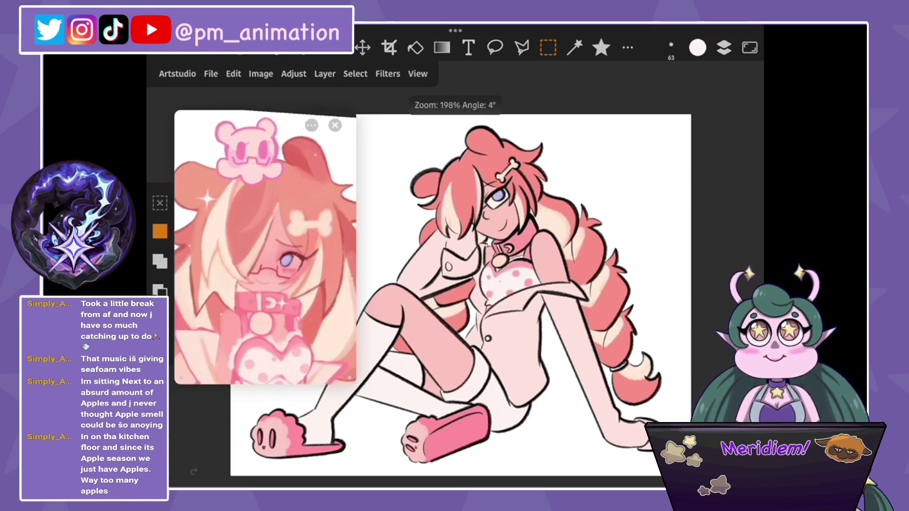
pyautogui.scroll(-5, 265, 265)
pyautogui.scroll(3, 265, 265)
pyautogui.scroll(3, 265, 265)
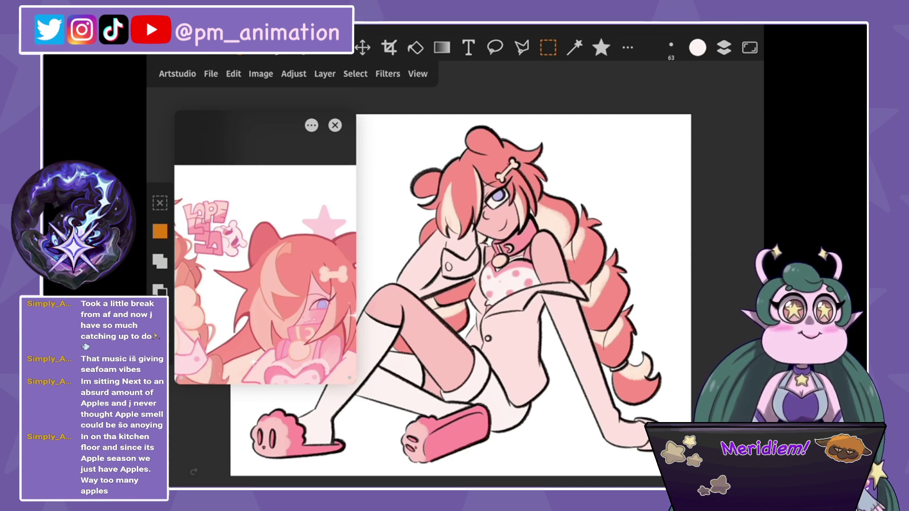
pyautogui.scroll(-3, 265, 275)
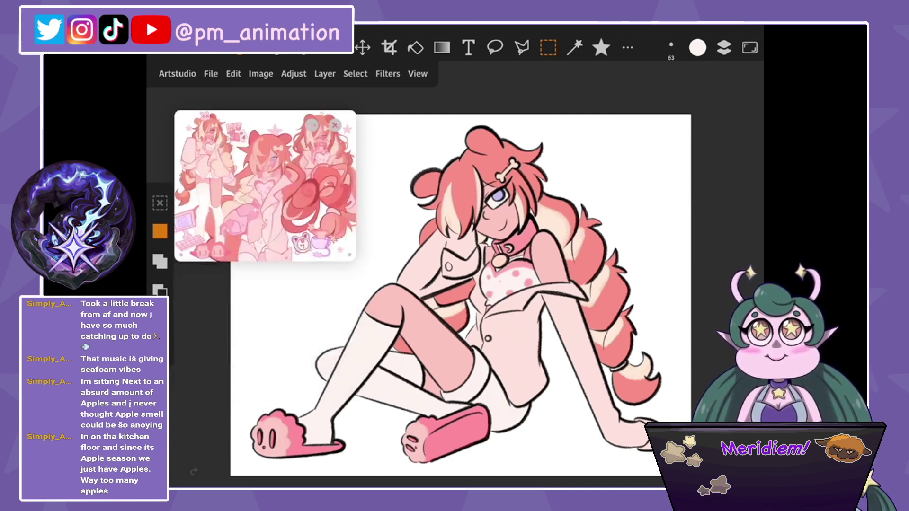
# Choose a brush from Favorites and sample a peach colour from the reference.
pyautogui.scroll(-2, 474, 293)
pyautogui.click(600, 48)
pyautogui.click(645, 178)
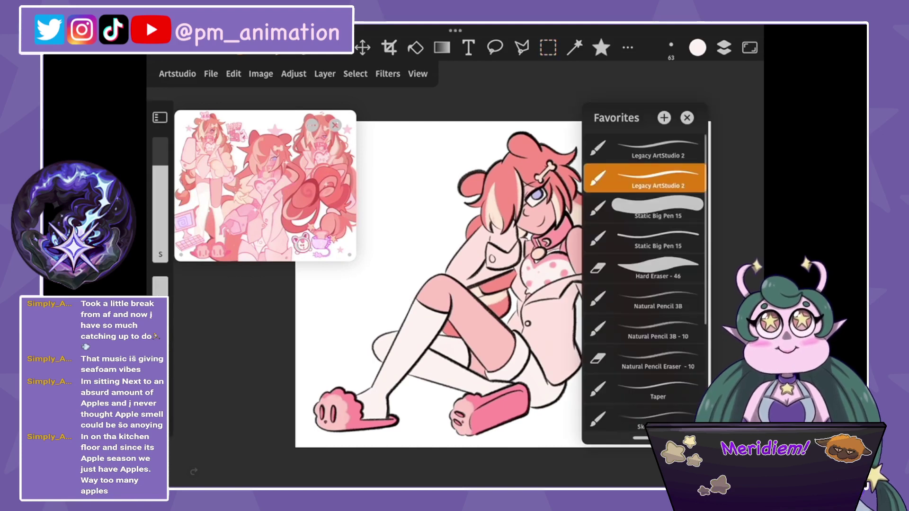
pyautogui.scroll(3, 275, 236)
pyautogui.scroll(-2, 274, 236)
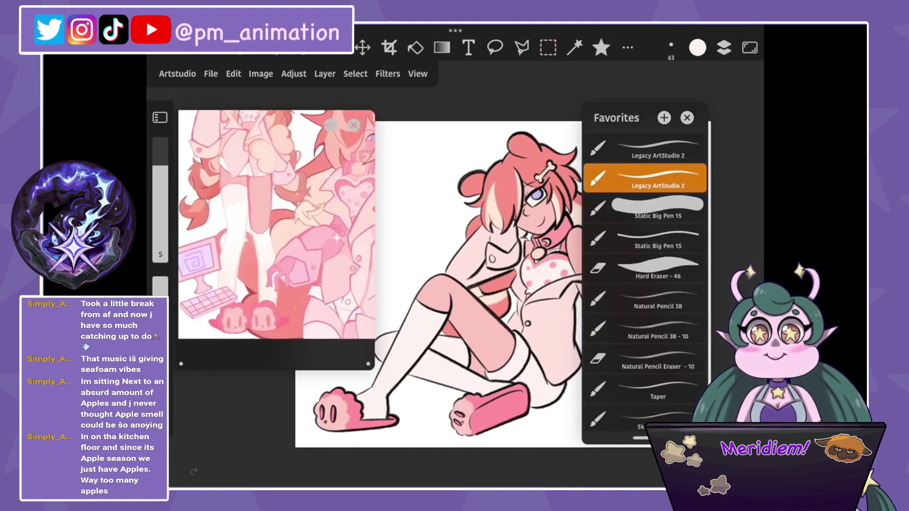
pyautogui.scroll(2, 275, 236)
pyautogui.moveTo(266, 263); pyautogui.dragTo(263, 268)
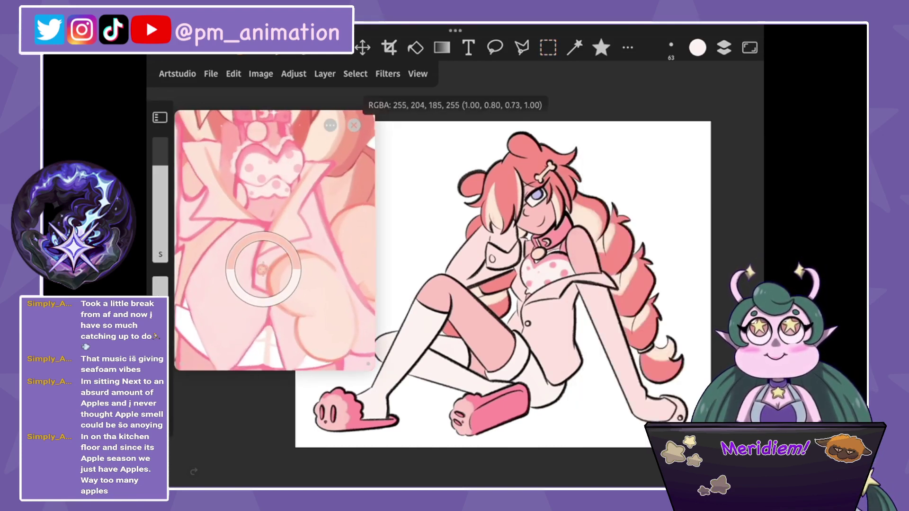
pyautogui.scroll(5, 473, 284)
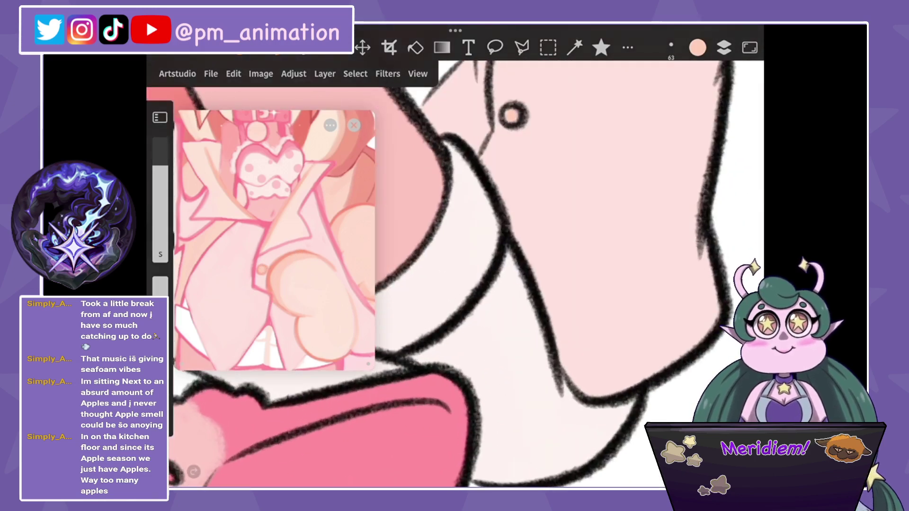
pyautogui.scroll(-3, 275, 240)
# Sample pink from the reference, zoom in, and fill the small oval with it.
pyautogui.moveTo(213, 284); pyautogui.dragTo(232, 307)
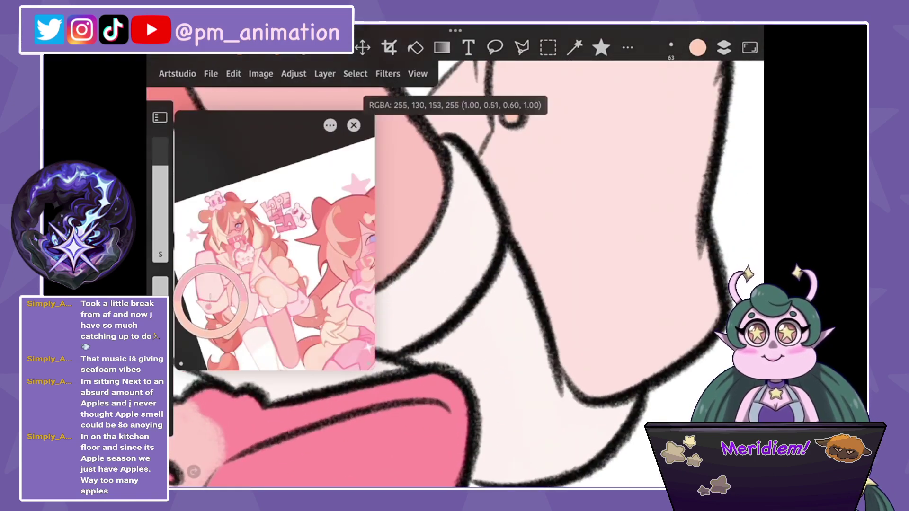
pyautogui.scroll(-5, 521, 275)
pyautogui.scroll(-5, 474, 275)
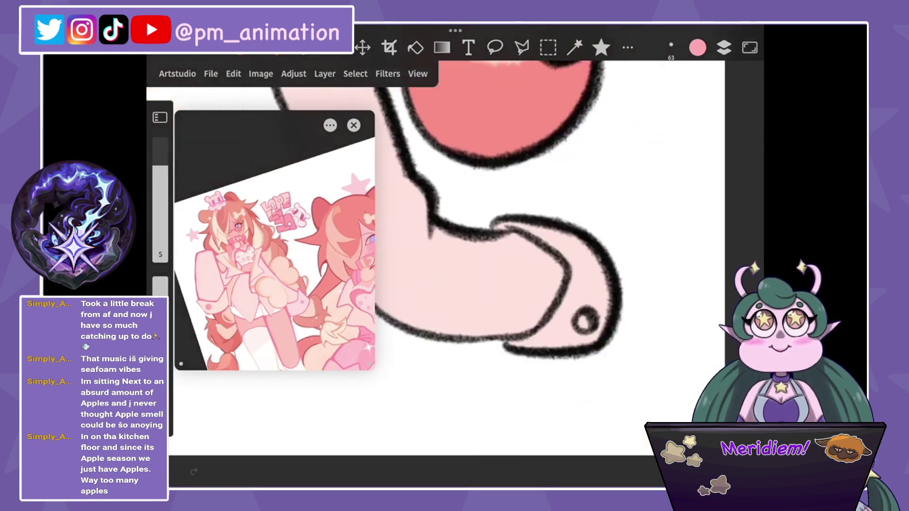
pyautogui.scroll(-5, 521, 236)
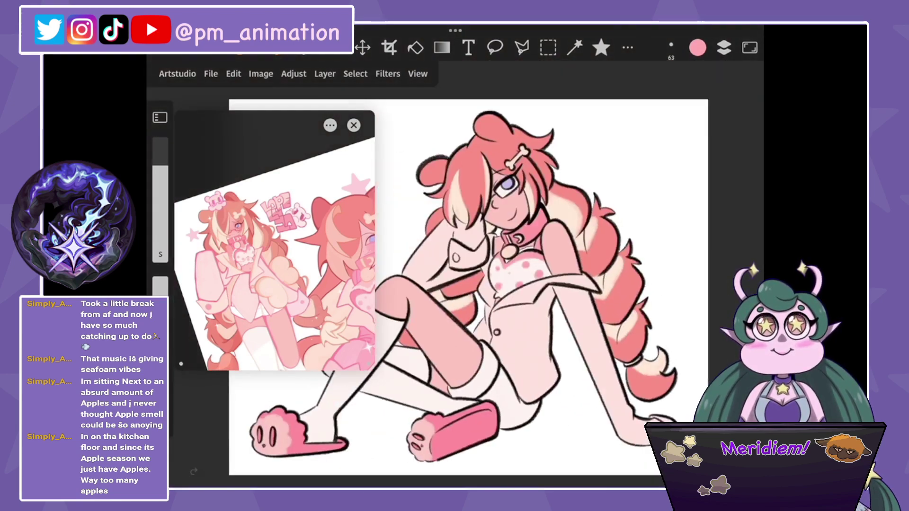
pyautogui.scroll(3, 521, 236)
pyautogui.scroll(-2, 520, 237)
pyautogui.scroll(5, 520, 274)
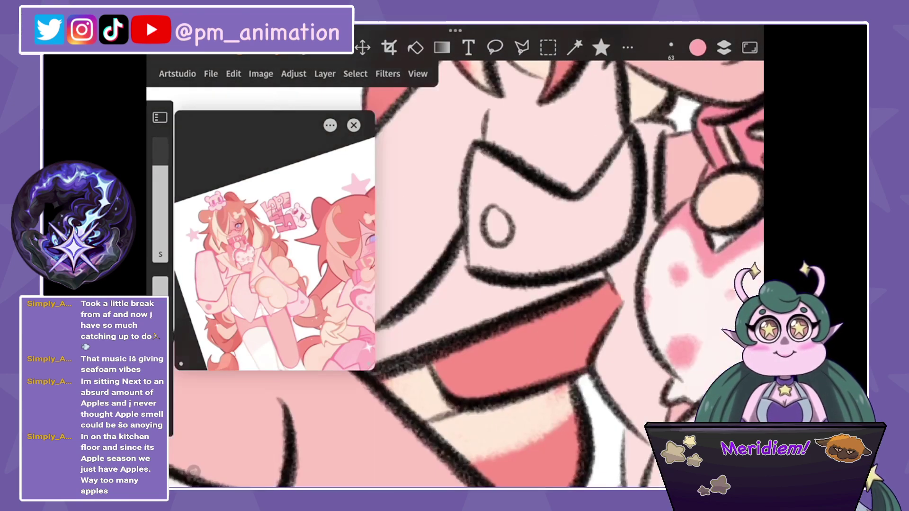
pyautogui.click(497, 223)
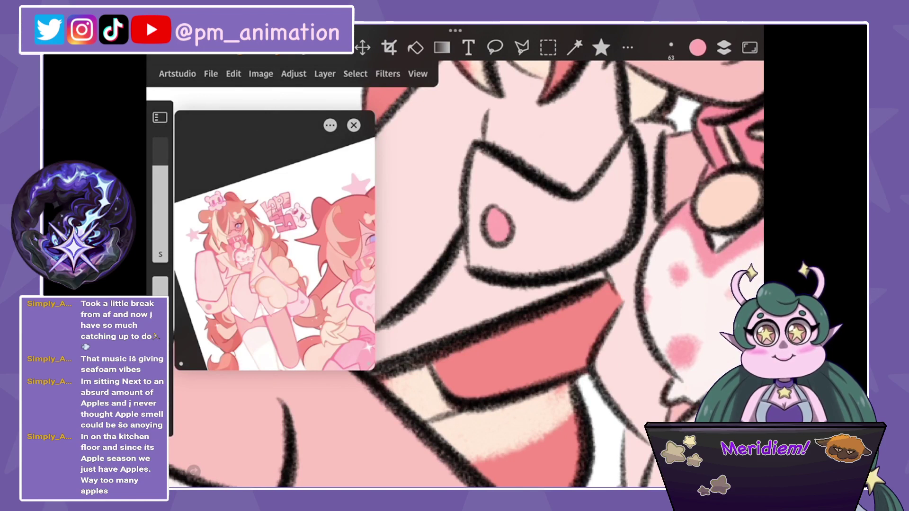
# Switch to Natural Pencil 3B - 10 in black and redraw the small oval's outline.
pyautogui.click(601, 47)
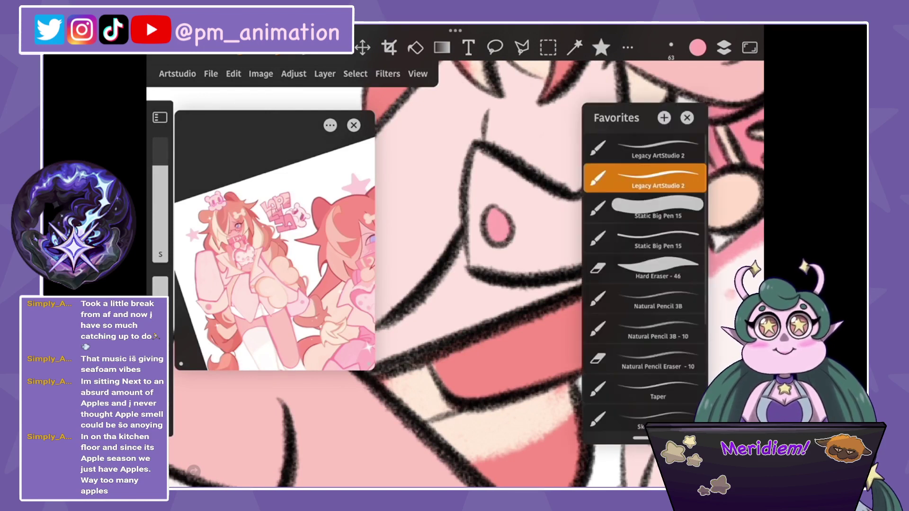
pyautogui.click(644, 282)
pyautogui.click(159, 172)
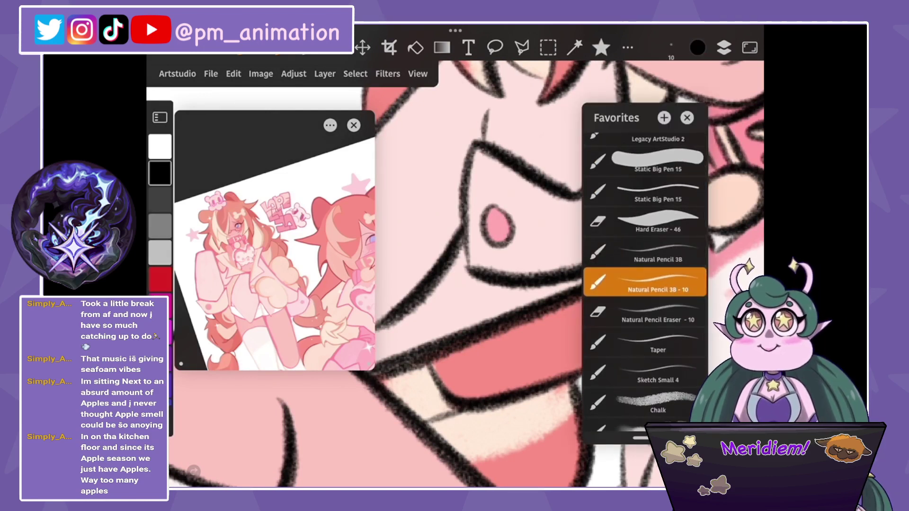
pyautogui.click(600, 47)
pyautogui.click(724, 47)
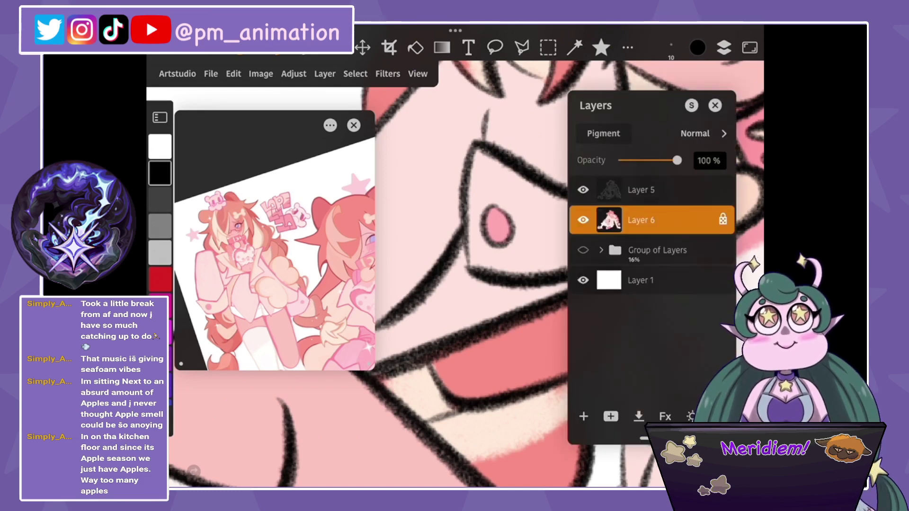
pyautogui.moveTo(609, 220); pyautogui.dragTo(609, 190)
pyautogui.click(724, 47)
pyautogui.moveTo(512, 245)
pyautogui.mouseDown()
pyautogui.moveTo(484, 223)
pyautogui.moveTo(487, 206)
pyautogui.mouseUp()
pyautogui.hotkey('ctrl', 'z')
# Save the artwork with File > Save and check the layer list.
pyautogui.scroll(-5, 473, 275)
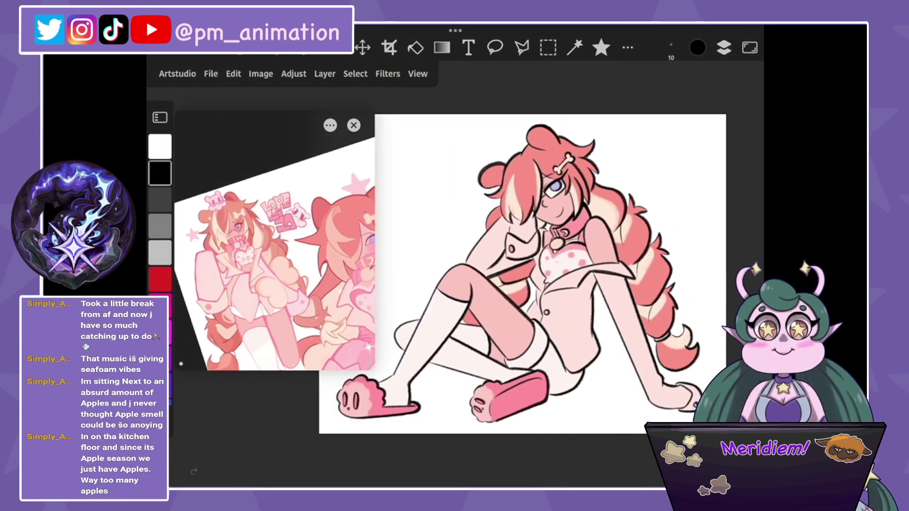
pyautogui.click(211, 74)
pyautogui.click(223, 152)
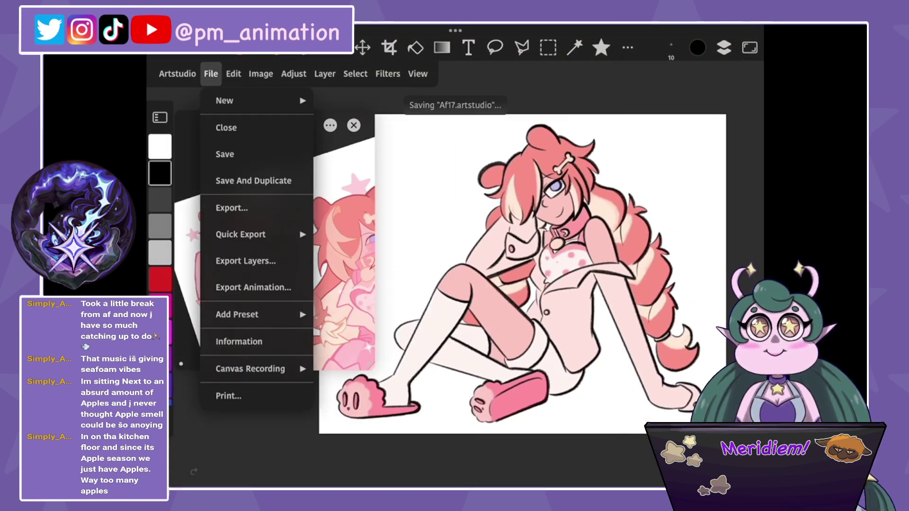
pyautogui.click(724, 47)
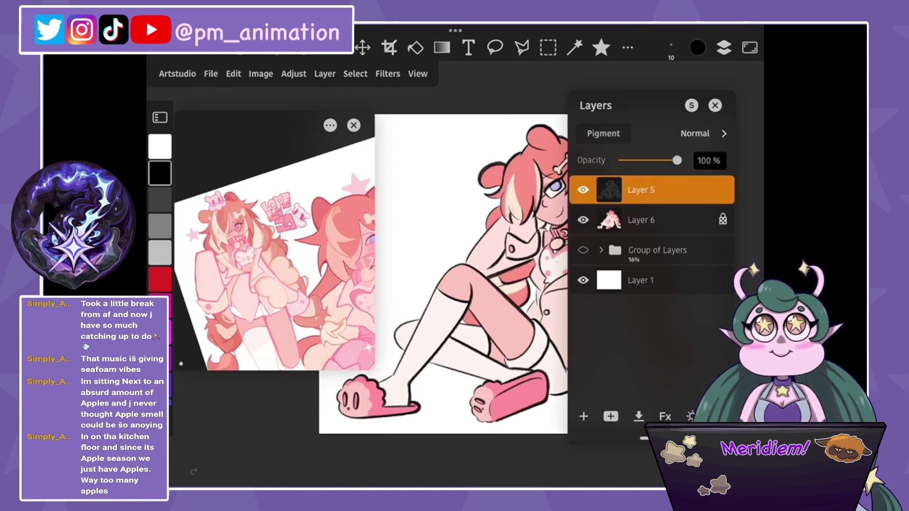
pyautogui.click(724, 47)
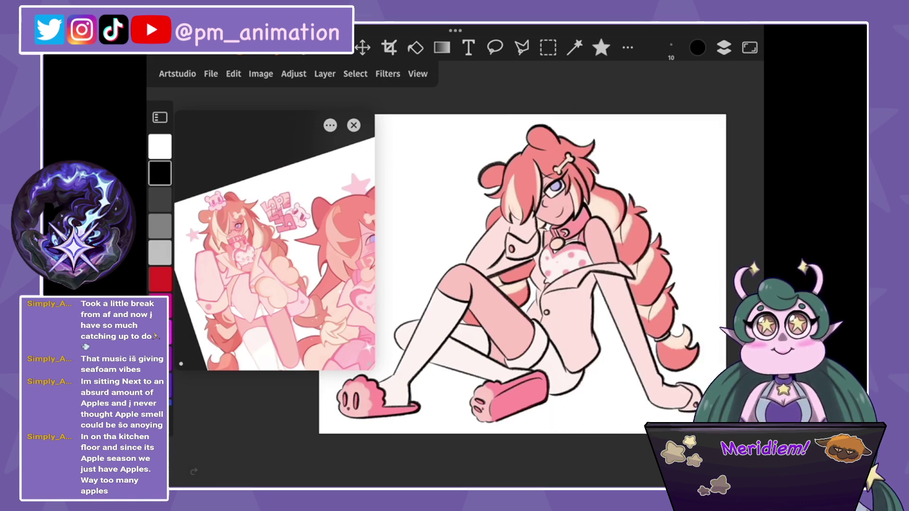
# Paint a very dark magenta test swatch on blank canvas with the large brush.
pyautogui.click(601, 47)
pyautogui.click(643, 151)
pyautogui.click(697, 48)
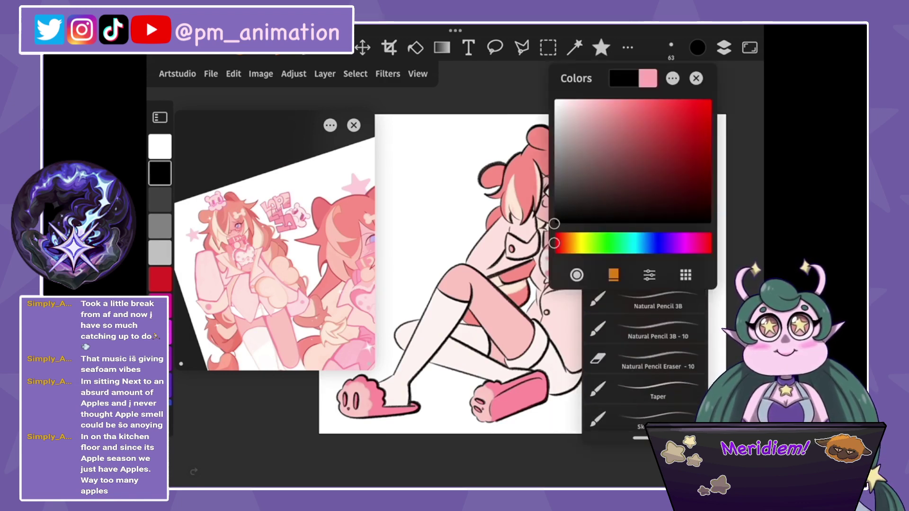
pyautogui.moveTo(553, 243); pyautogui.dragTo(689, 243)
pyautogui.moveTo(554, 223); pyautogui.dragTo(708, 210)
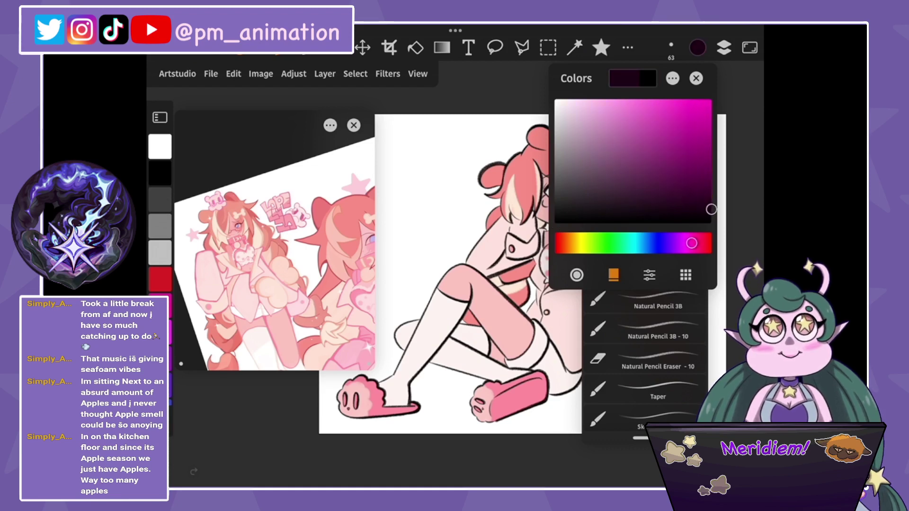
pyautogui.scroll(5, 520, 237)
pyautogui.moveTo(467, 162)
pyautogui.mouseDown()
pyautogui.moveTo(475, 187)
pyautogui.moveTo(455, 199)
pyautogui.moveTo(490, 218)
pyautogui.moveTo(462, 143)
pyautogui.moveTo(509, 232)
pyautogui.mouseUp()
# Paint a pale pink swatch beside it, then eyedrop the dark magenta back.
pyautogui.click(601, 48)
pyautogui.click(697, 48)
pyautogui.click(624, 78)
pyautogui.moveTo(489, 151); pyautogui.dragTo(514, 237)
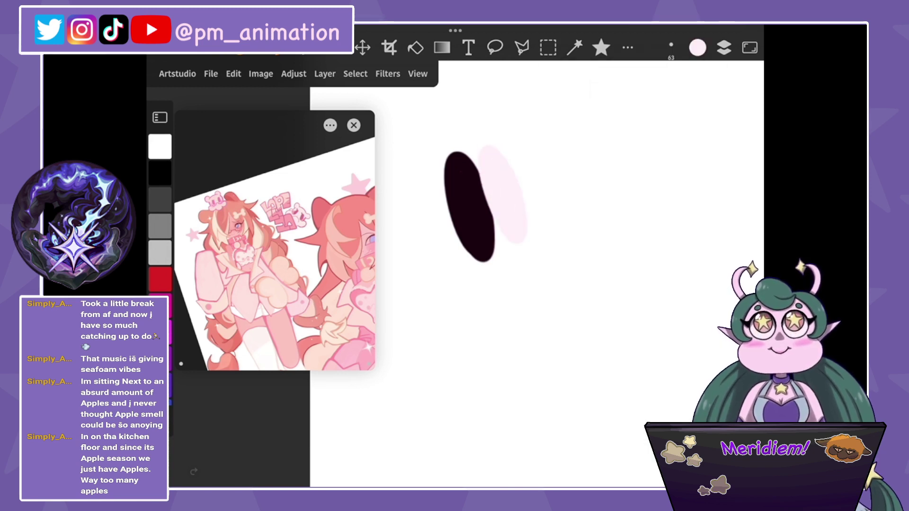
pyautogui.click(475, 206)
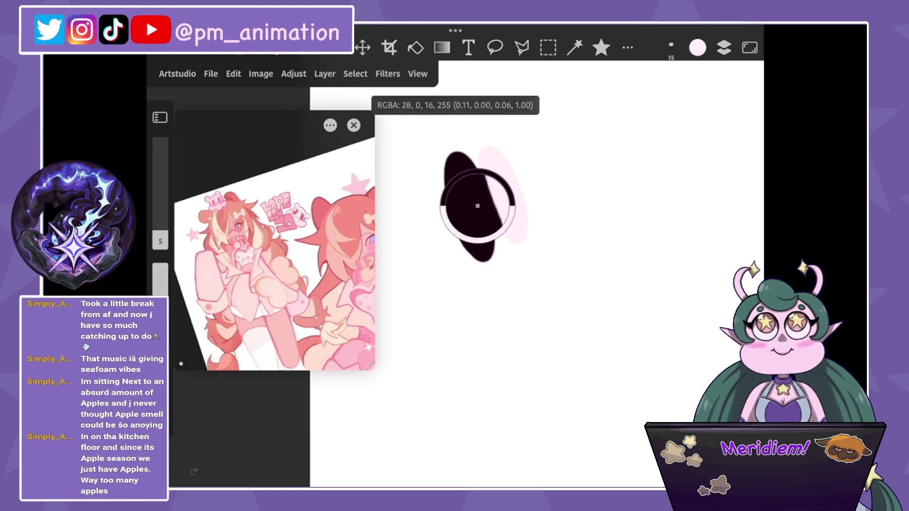
pyautogui.click(724, 48)
# Add Layer 8 above Layer 6, clipped to it, with Overlay blending.
pyautogui.click(641, 250)
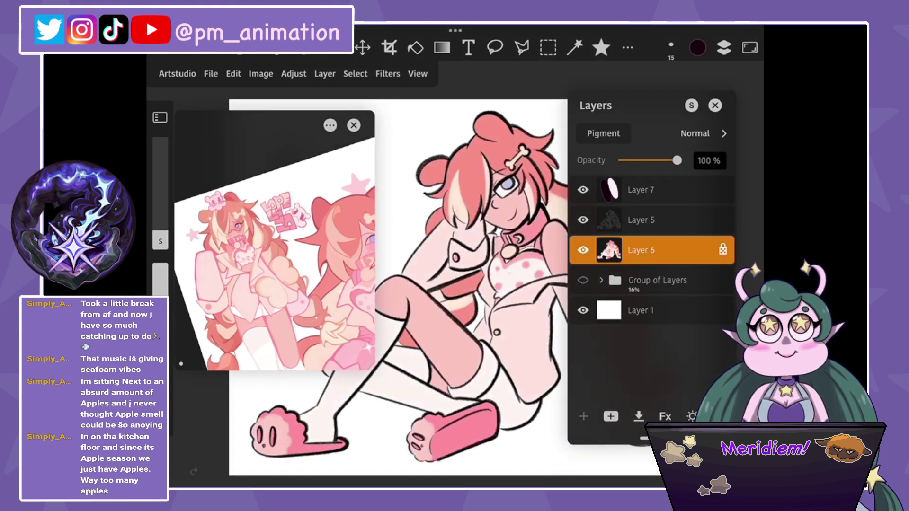
pyautogui.click(584, 416)
pyautogui.click(354, 125)
pyautogui.click(640, 250)
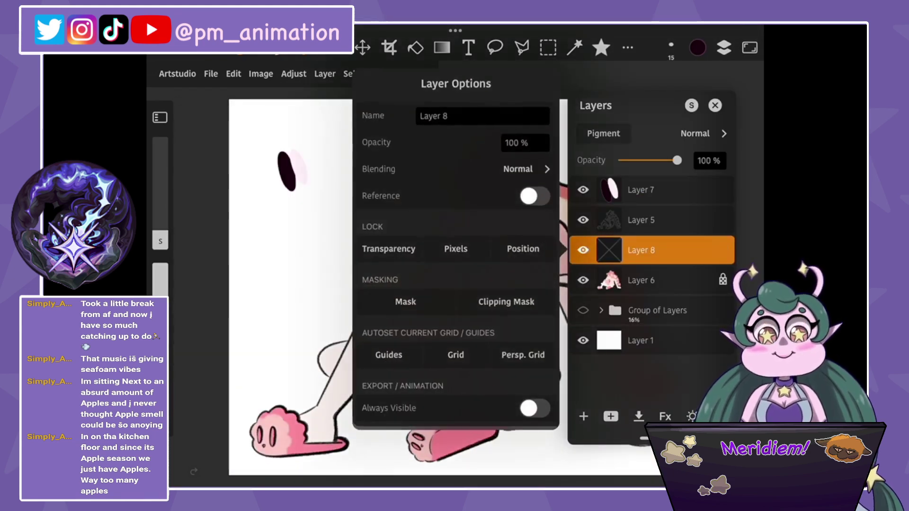
pyautogui.click(507, 304)
pyautogui.click(695, 133)
pyautogui.scroll(-3, 651, 308)
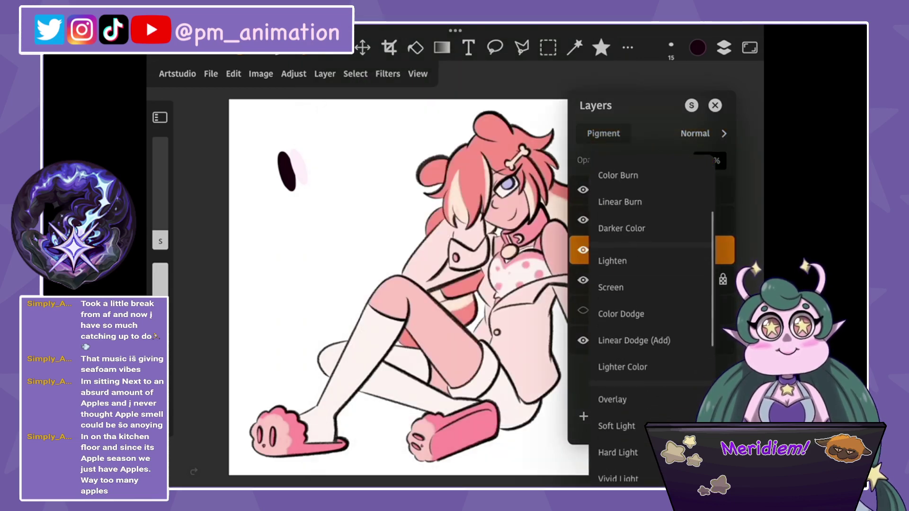
pyautogui.click(615, 398)
# Save the artwork with File > Save.
pyautogui.click(177, 74)
pyautogui.click(211, 74)
pyautogui.click(223, 152)
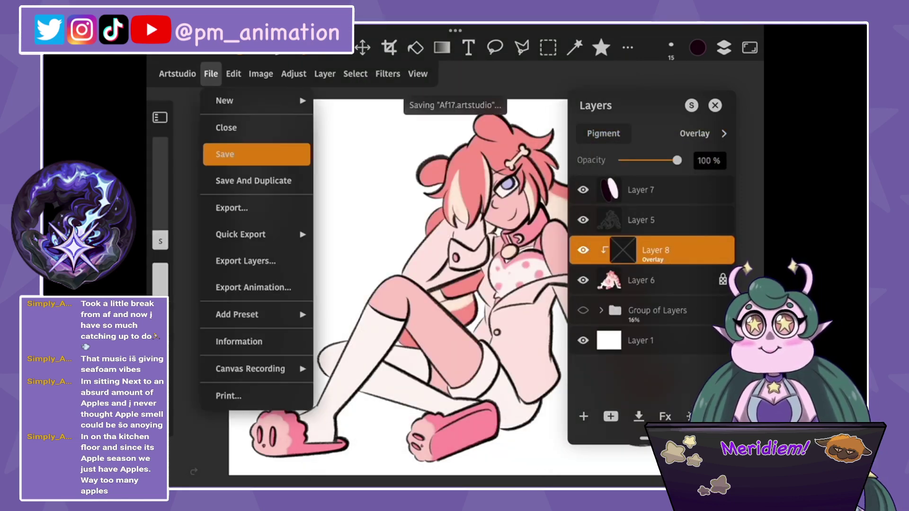
pyautogui.click(715, 105)
# Enlarge the brush and paint red overlay shading across the hip.
pyautogui.scroll(3, 455, 275)
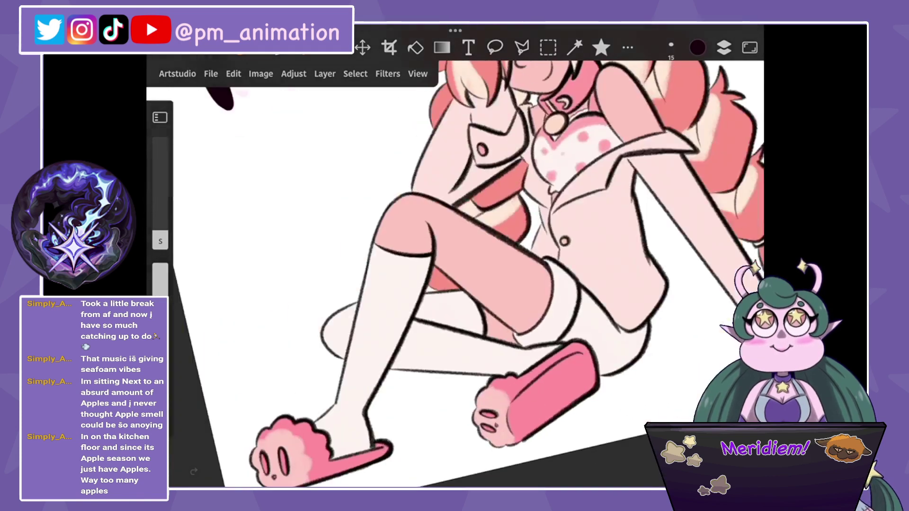
pyautogui.moveTo(521, 220); pyautogui.dragTo(502, 237)
pyautogui.moveTo(160, 239); pyautogui.dragTo(160, 219)
pyautogui.moveTo(521, 206); pyautogui.dragTo(511, 222)
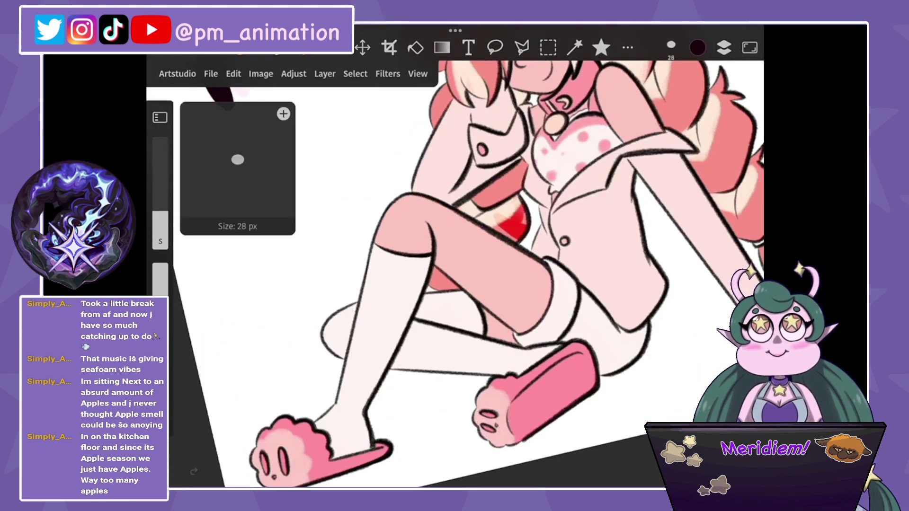
pyautogui.moveTo(516, 177); pyautogui.dragTo(504, 222)
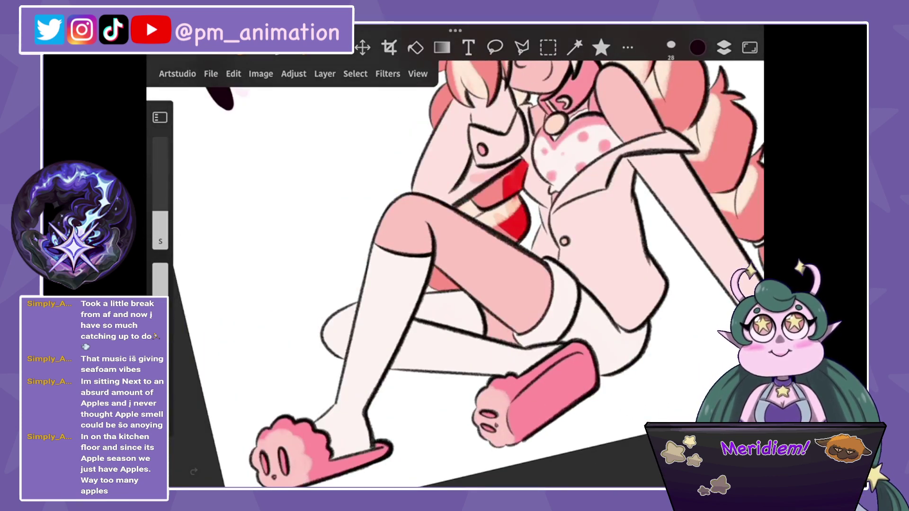
pyautogui.moveTo(502, 179); pyautogui.dragTo(459, 217)
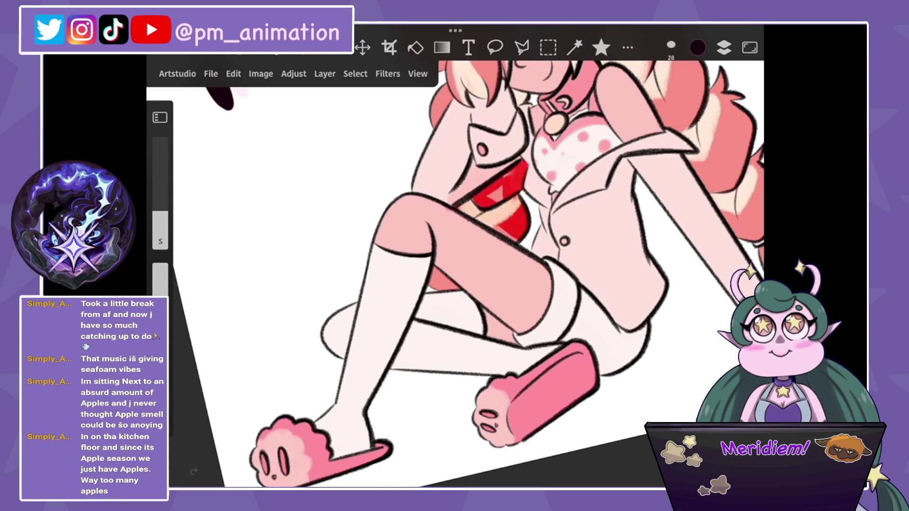
pyautogui.scroll(5, 454, 275)
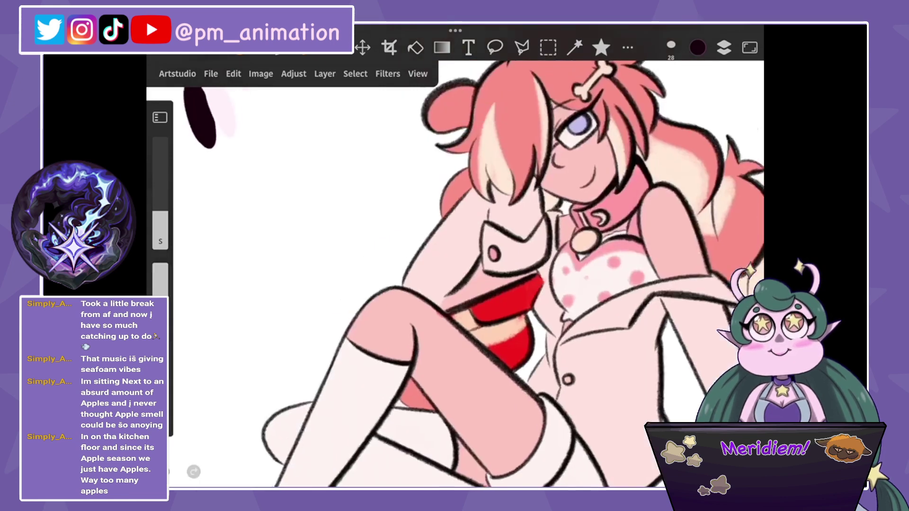
# Shade the raised arm in pink, try brush size 34 then return to 28, undoing a stray stroke.
pyautogui.moveTo(478, 256); pyautogui.dragTo(407, 279)
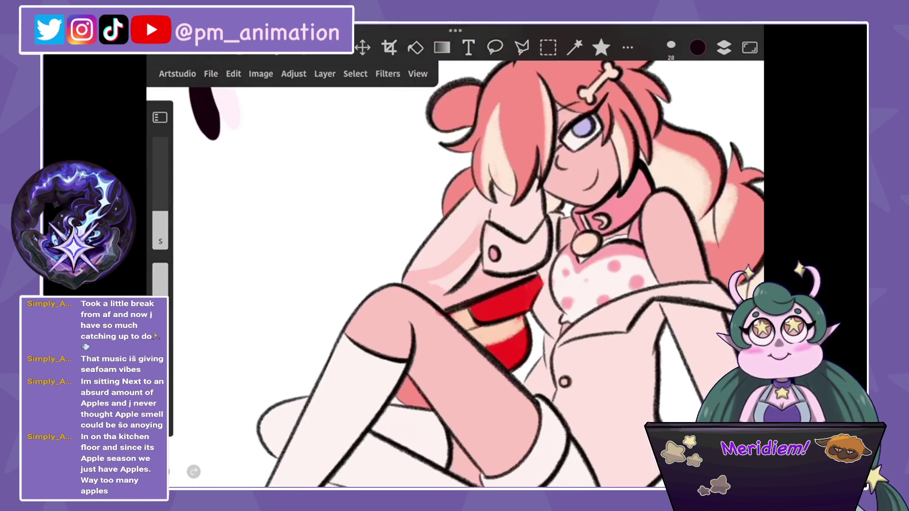
pyautogui.moveTo(468, 263); pyautogui.dragTo(438, 290)
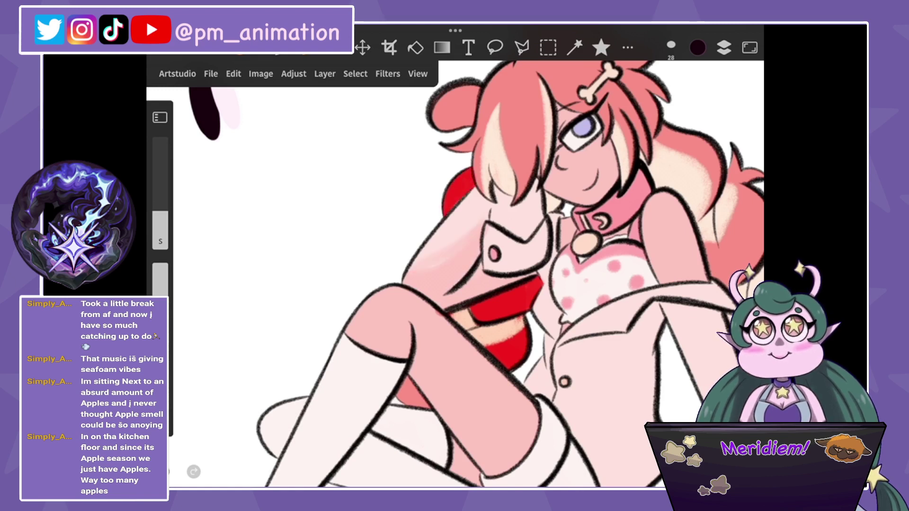
pyautogui.moveTo(160, 211)
pyautogui.mouseDown()
pyautogui.moveTo(160, 202)
pyautogui.moveTo(160, 211)
pyautogui.mouseUp()
pyautogui.moveTo(468, 89); pyautogui.dragTo(454, 116)
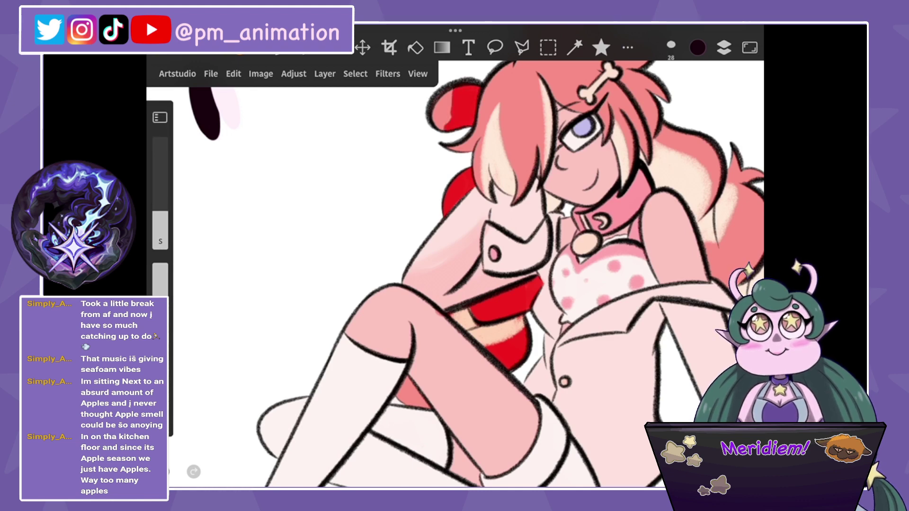
pyautogui.scroll(3, 454, 279)
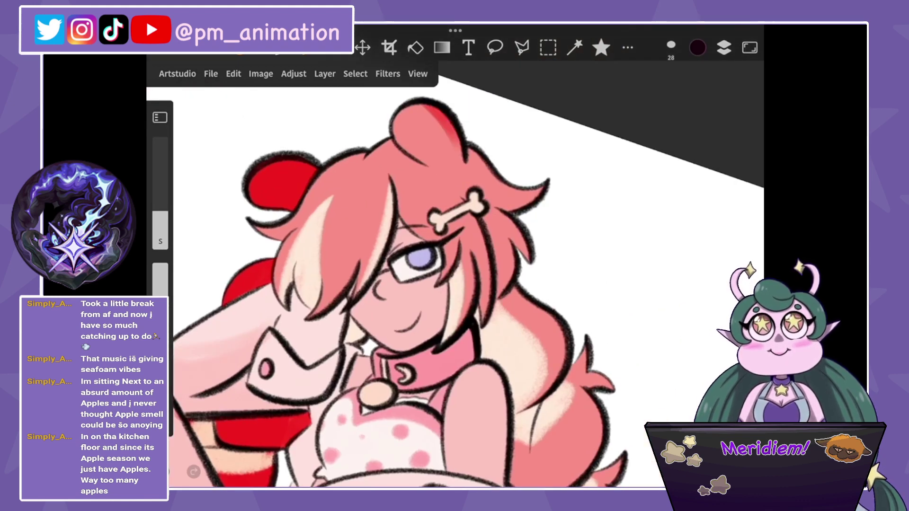
pyautogui.scroll(-3, 454, 279)
pyautogui.hotkey('ctrl', 'z')
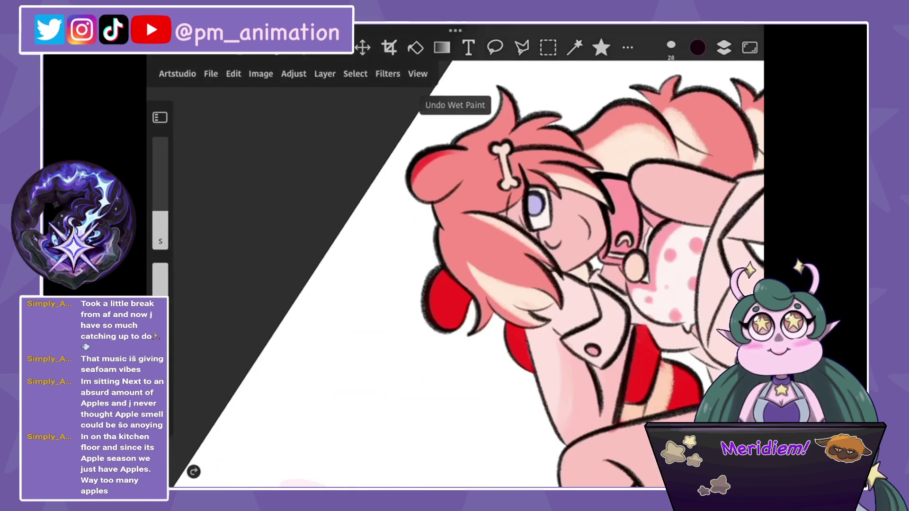
# Paint red along the top of the hair, near the bone clip, and down the right side to the collar.
pyautogui.moveTo(466, 142); pyautogui.dragTo(510, 107)
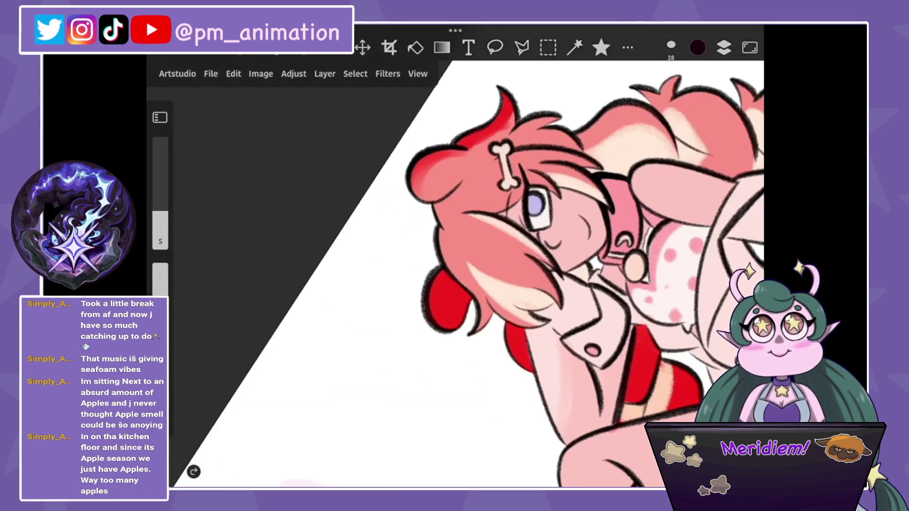
pyautogui.moveTo(511, 146); pyautogui.dragTo(558, 119)
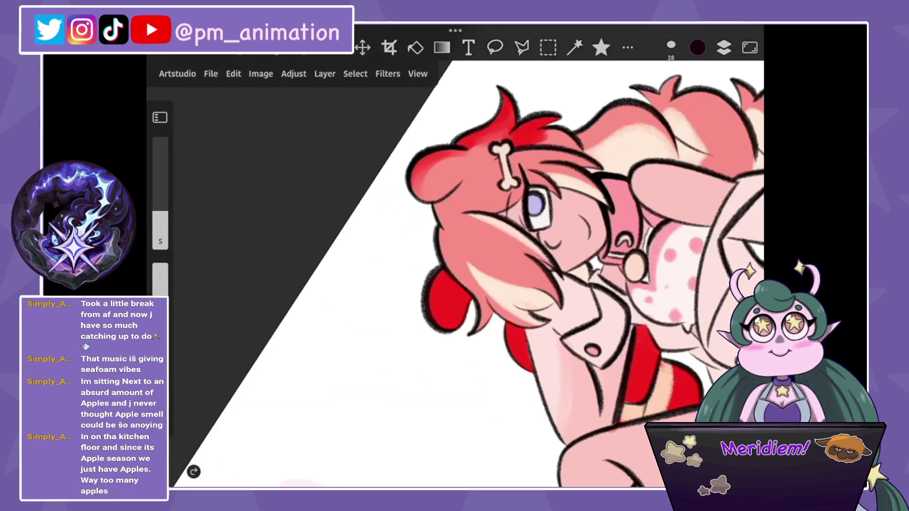
pyautogui.scroll(3, 455, 280)
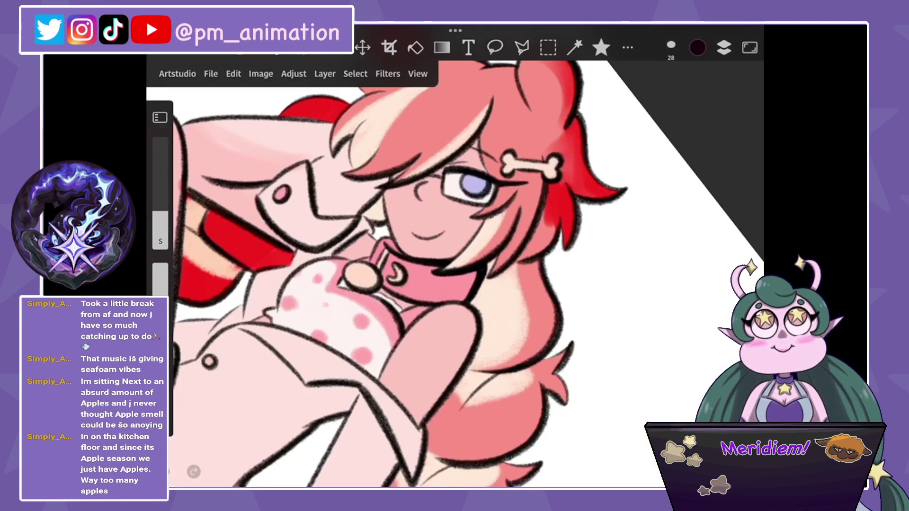
pyautogui.moveTo(573, 156)
pyautogui.mouseDown()
pyautogui.moveTo(545, 239)
pyautogui.moveTo(511, 287)
pyautogui.moveTo(485, 303)
pyautogui.moveTo(492, 350)
pyautogui.moveTo(431, 433)
pyautogui.mouseUp()
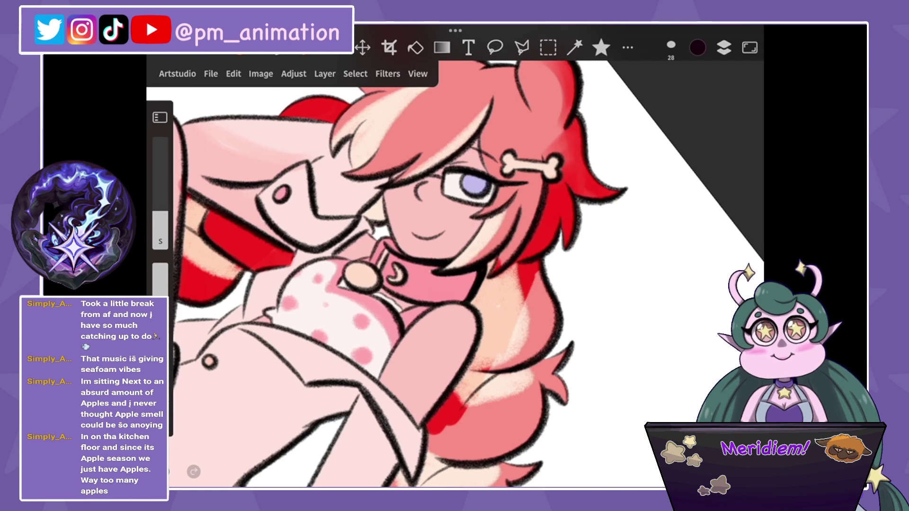
pyautogui.moveTo(530, 274); pyautogui.dragTo(506, 364)
pyautogui.moveTo(551, 305); pyautogui.dragTo(516, 364)
# Paint red shading down the right-side hair, its lower tuft and upper braid.
pyautogui.scroll(-5, 454, 279)
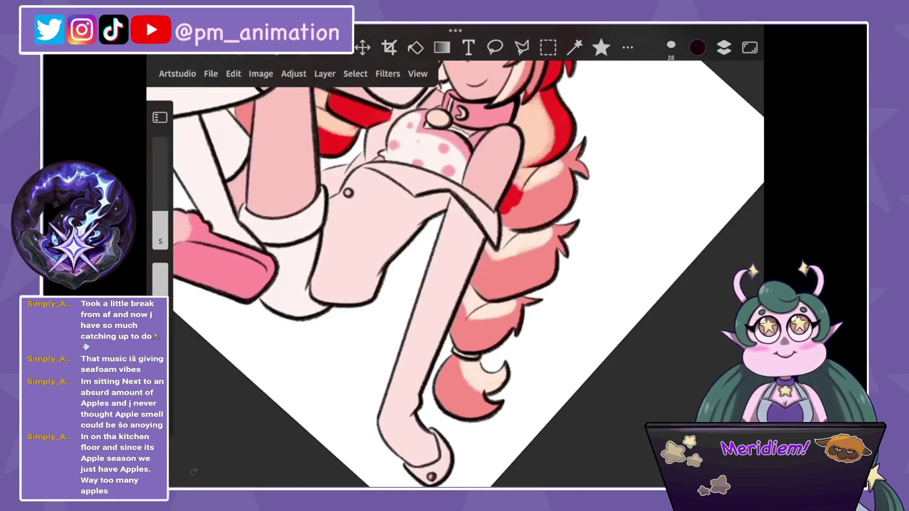
pyautogui.moveTo(511, 199)
pyautogui.mouseDown()
pyautogui.moveTo(497, 265)
pyautogui.moveTo(457, 332)
pyautogui.moveTo(440, 407)
pyautogui.mouseUp()
pyautogui.moveTo(462, 333); pyautogui.dragTo(447, 412)
pyautogui.moveTo(473, 364); pyautogui.dragTo(457, 417)
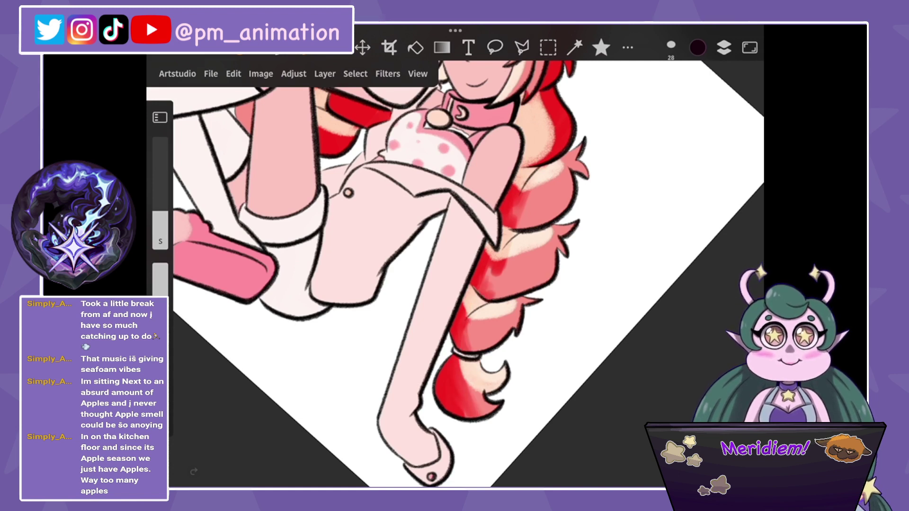
pyautogui.moveTo(532, 237); pyautogui.dragTo(497, 294)
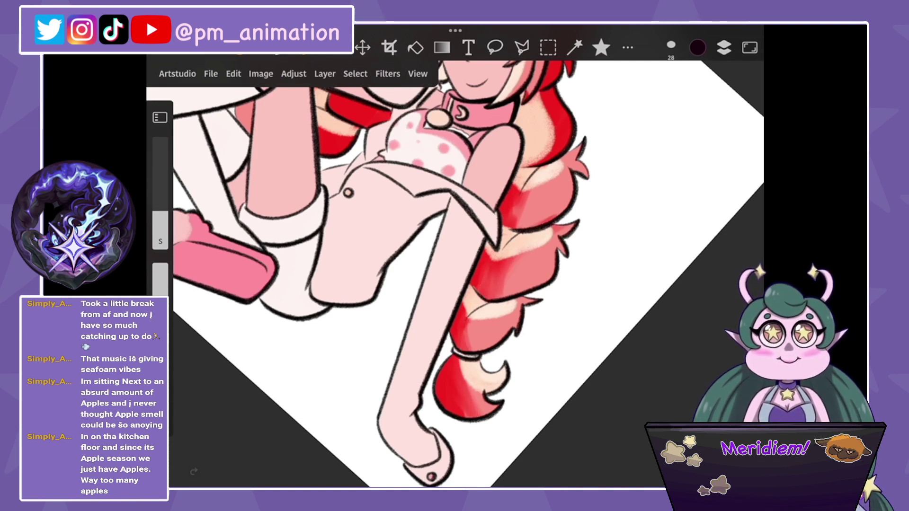
pyautogui.moveTo(570, 152); pyautogui.dragTo(525, 223)
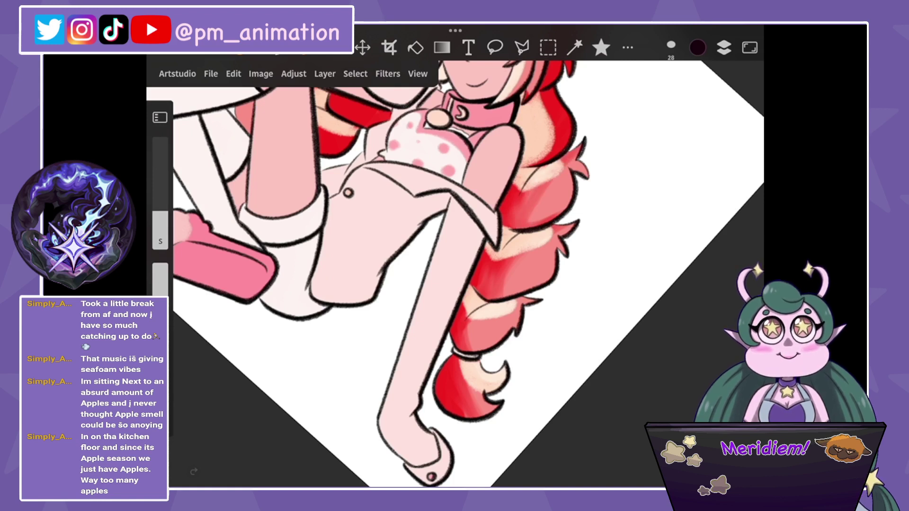
# Enlarge the brush from 28 to 34 and darken the red on the lower braid.
pyautogui.moveTo(160, 212)
pyautogui.mouseDown()
pyautogui.moveTo(160, 202)
pyautogui.moveTo(160, 212)
pyautogui.mouseUp()
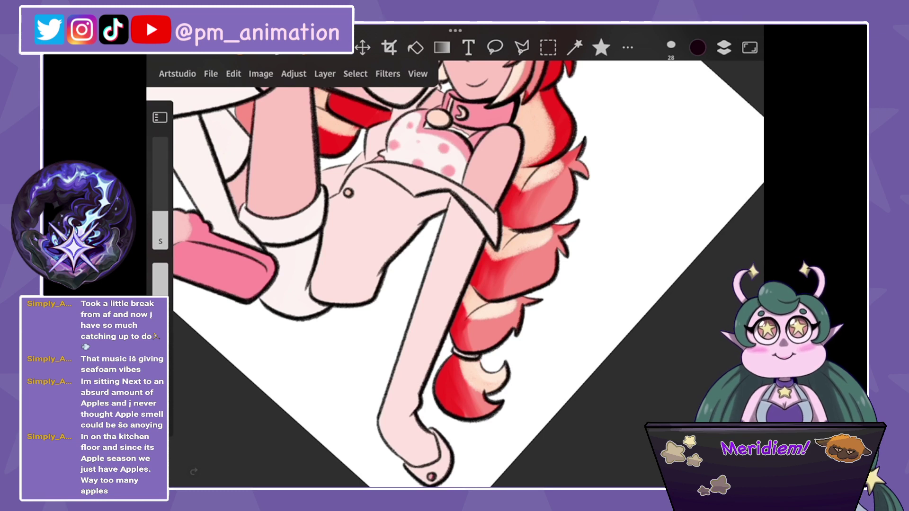
pyautogui.moveTo(545, 244); pyautogui.dragTo(462, 345)
pyautogui.moveTo(518, 303); pyautogui.dragTo(469, 348)
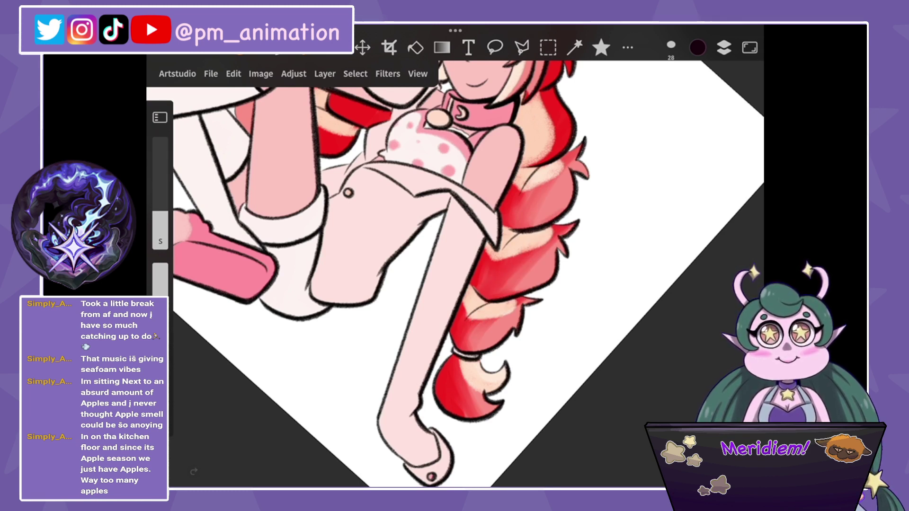
pyautogui.moveTo(483, 322); pyautogui.dragTo(469, 347)
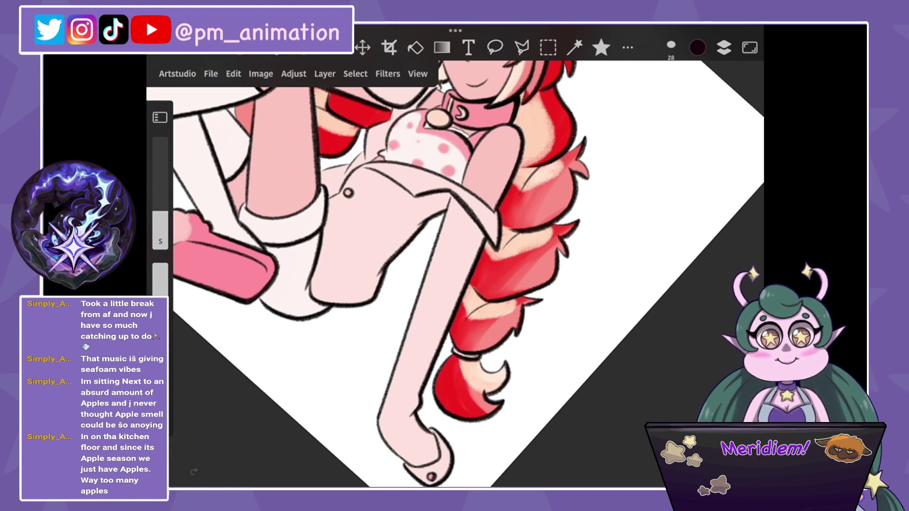
pyautogui.scroll(-5, 454, 279)
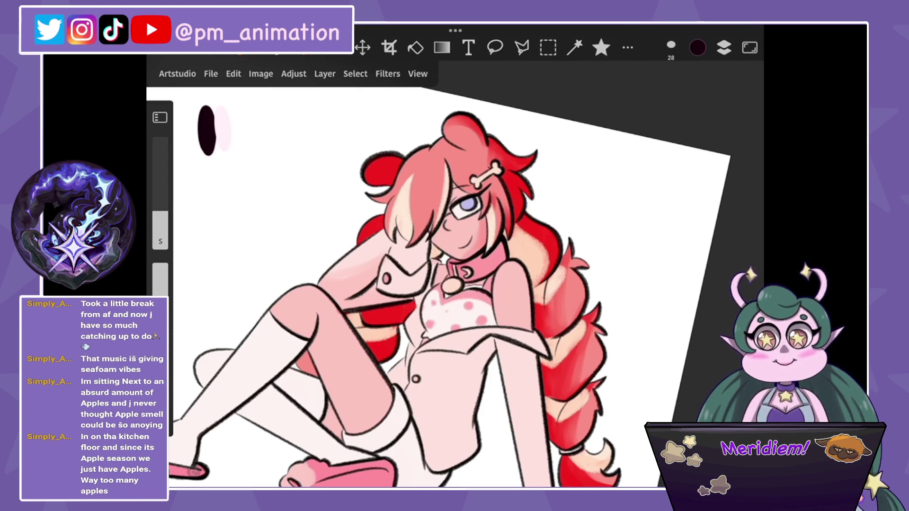
# Brush soft peach shading onto the pale hair strands.
pyautogui.scroll(5, 454, 279)
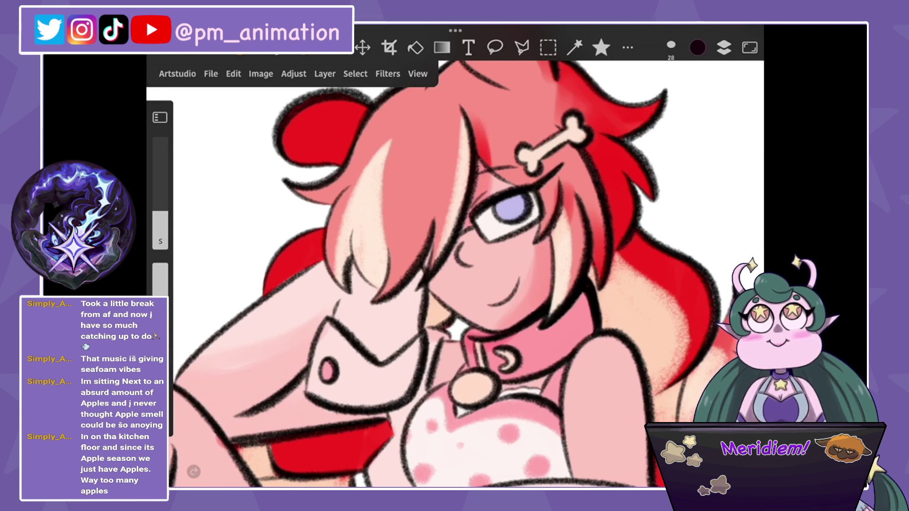
pyautogui.moveTo(430, 248); pyautogui.dragTo(407, 279)
pyautogui.moveTo(435, 223); pyautogui.dragTo(388, 308)
pyautogui.moveTo(381, 258)
pyautogui.mouseDown()
pyautogui.moveTo(374, 303)
pyautogui.moveTo(353, 317)
pyautogui.moveTo(397, 369)
pyautogui.mouseUp()
pyautogui.moveTo(417, 289); pyautogui.dragTo(397, 398)
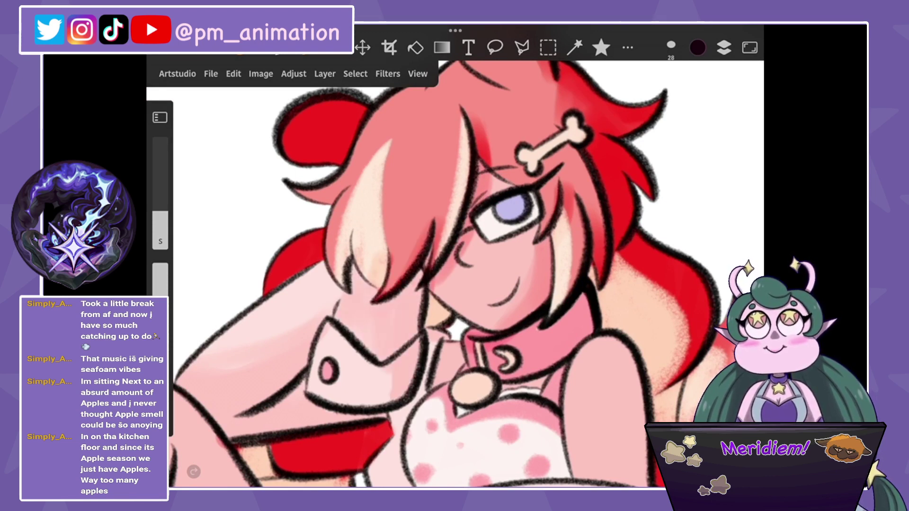
pyautogui.moveTo(383, 364); pyautogui.dragTo(369, 407)
# Add faint pink shading on the torso and darken two polka dots with red.
pyautogui.scroll(-5, 464, 265)
pyautogui.scroll(1, 473, 275)
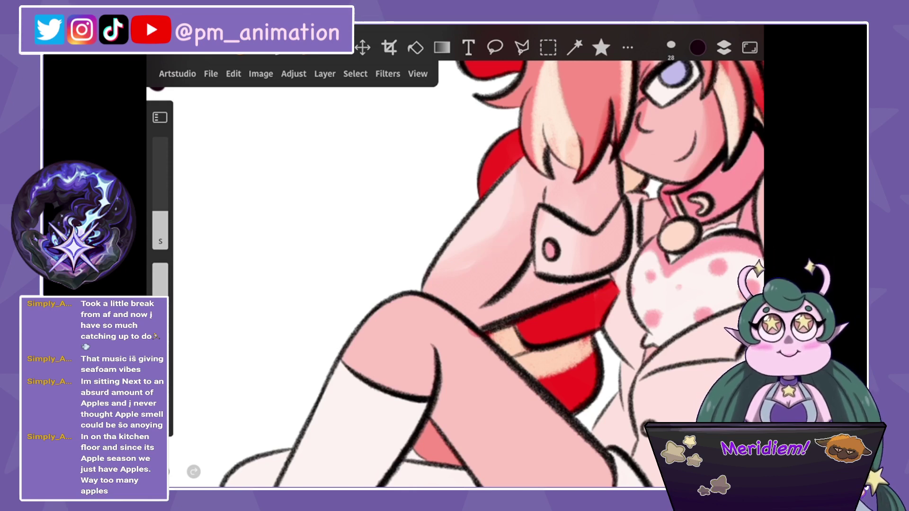
pyautogui.scroll(-3, 466, 274)
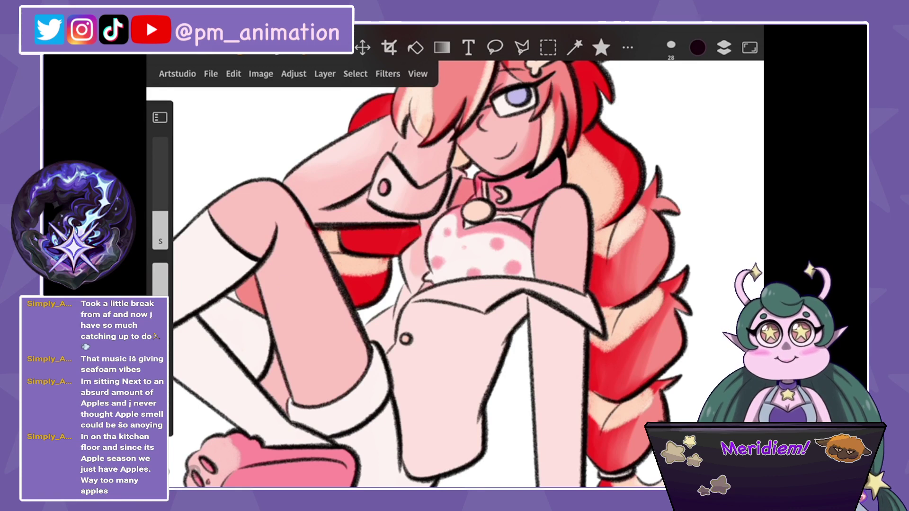
pyautogui.moveTo(404, 297); pyautogui.dragTo(386, 340)
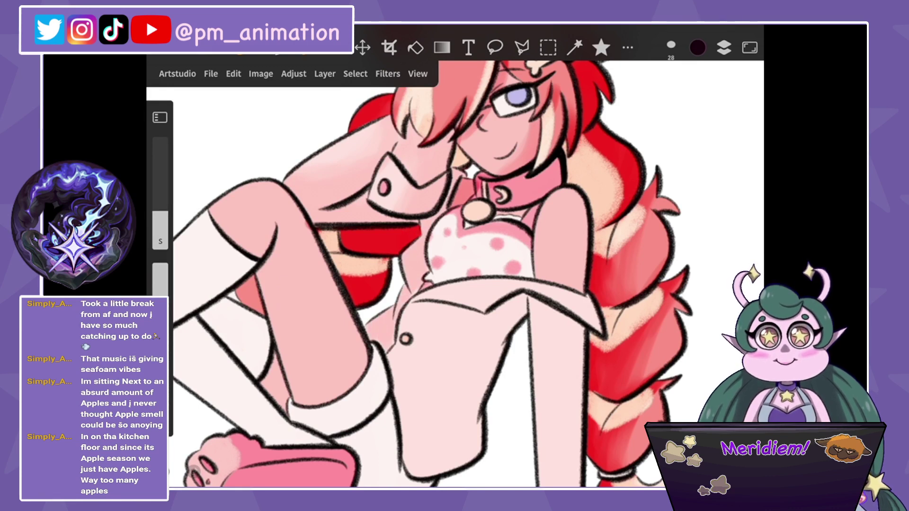
pyautogui.moveTo(471, 272)
pyautogui.mouseDown()
pyautogui.moveTo(516, 266)
pyautogui.moveTo(556, 162)
pyautogui.moveTo(523, 199)
pyautogui.moveTo(518, 175)
pyautogui.mouseUp()
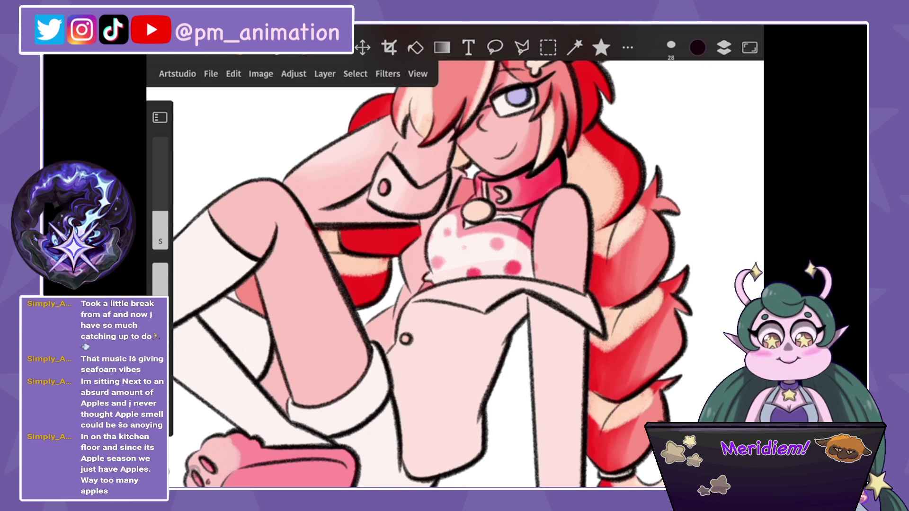
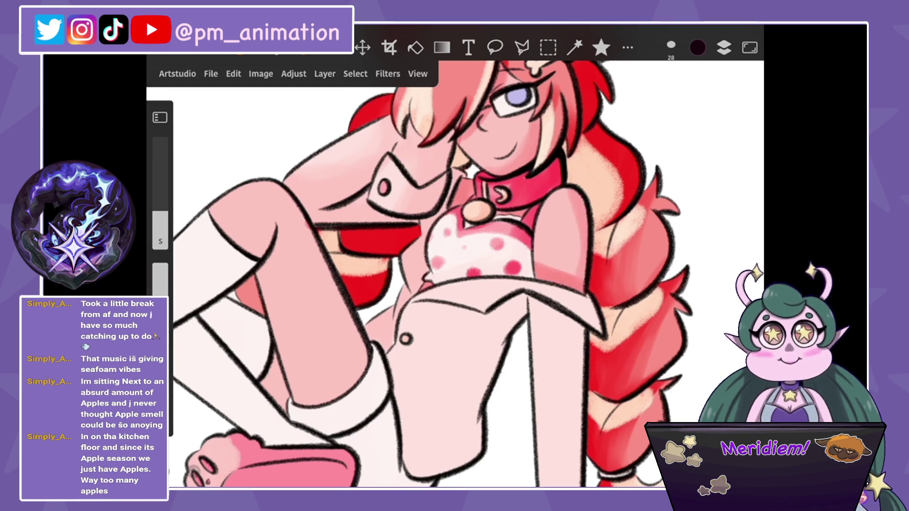
# Shade the pajama shirt below the collar and the pant leg's inner edge in pink.
pyautogui.scroll(-5, 426, 274)
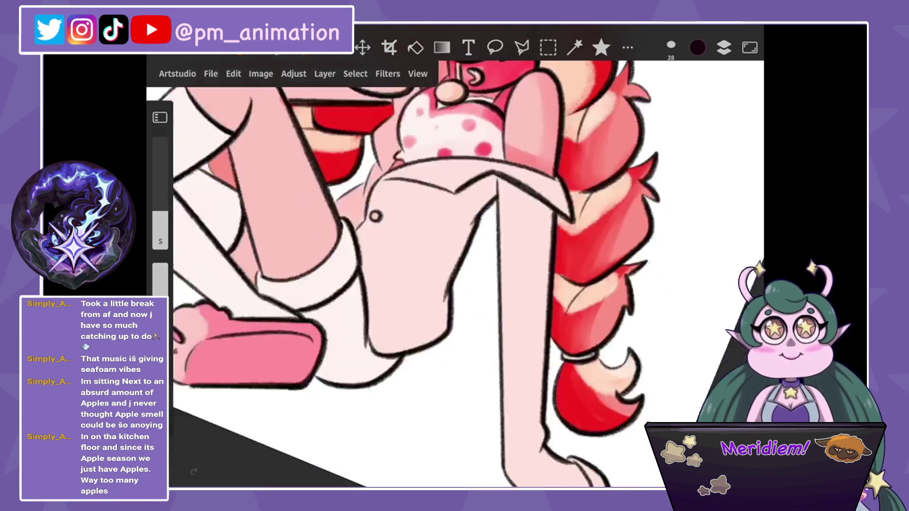
pyautogui.moveTo(544, 185); pyautogui.dragTo(502, 218)
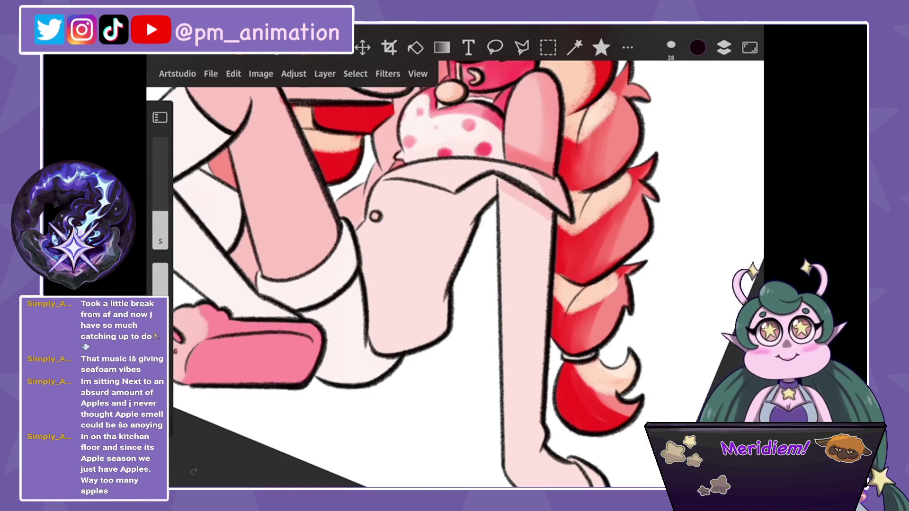
pyautogui.moveTo(487, 178); pyautogui.dragTo(514, 237)
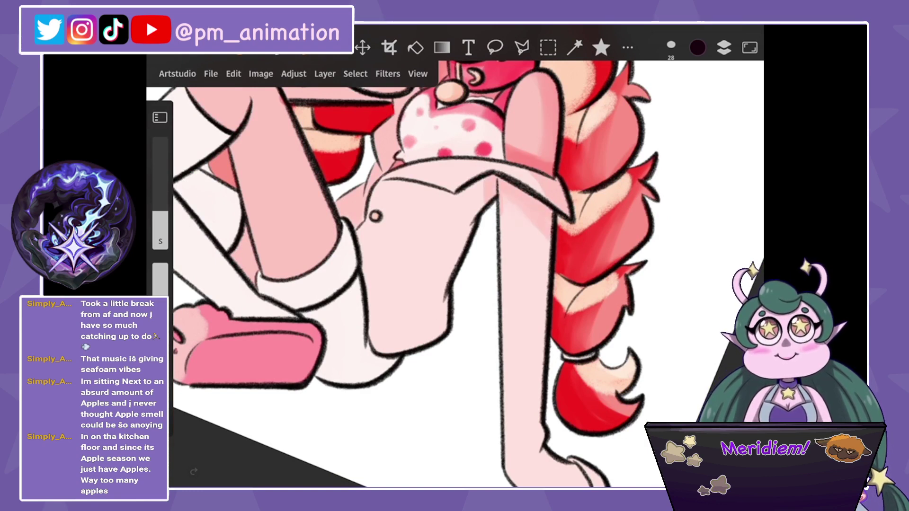
pyautogui.moveTo(482, 179); pyautogui.dragTo(412, 348)
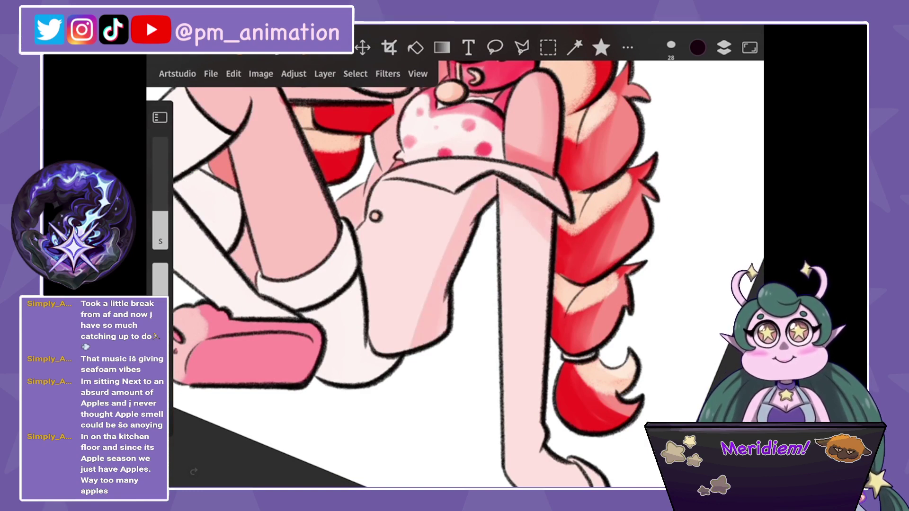
pyautogui.moveTo(455, 217); pyautogui.dragTo(424, 303)
# Raise the brush size to 33 and shade the pant leg's right edge down to the foot.
pyautogui.moveTo(426, 237); pyautogui.dragTo(371, 188)
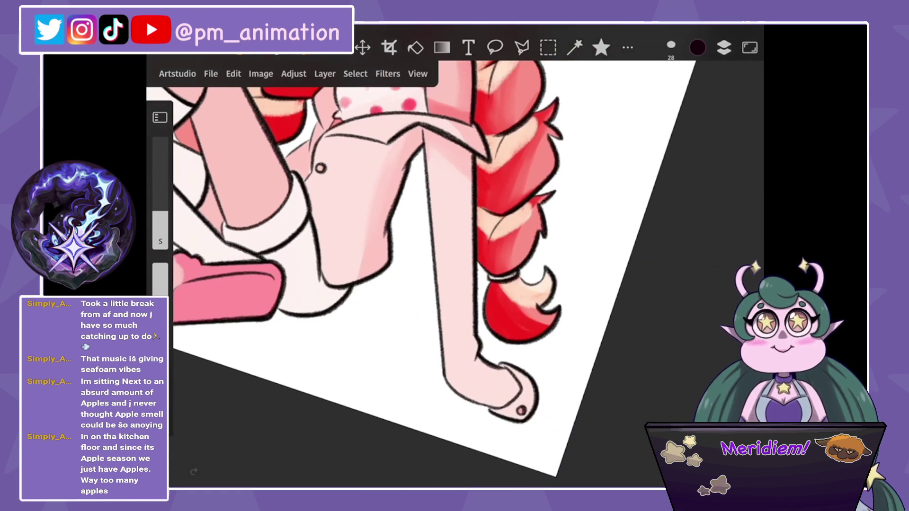
pyautogui.moveTo(160, 227); pyautogui.dragTo(160, 220)
pyautogui.moveTo(466, 173); pyautogui.dragTo(469, 306)
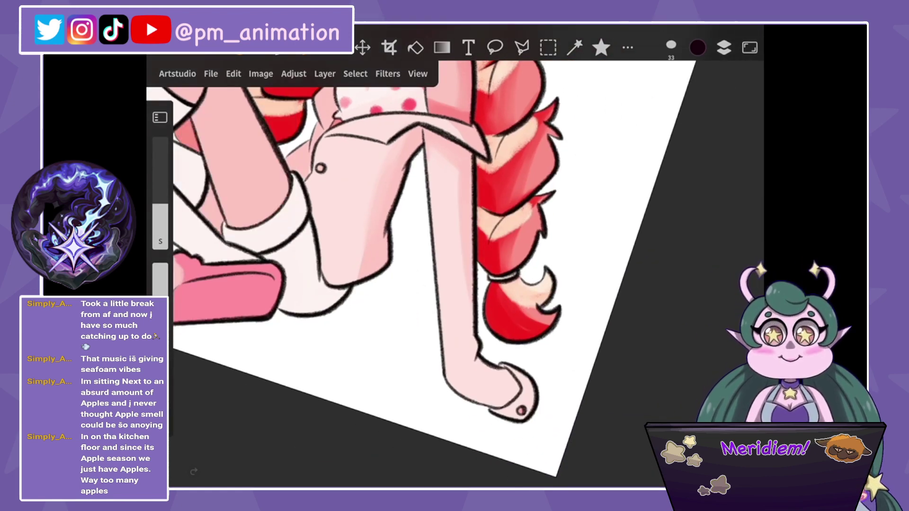
pyautogui.moveTo(466, 227)
pyautogui.mouseDown()
pyautogui.moveTo(471, 351)
pyautogui.moveTo(523, 393)
pyautogui.moveTo(513, 409)
pyautogui.mouseUp()
pyautogui.moveTo(524, 379); pyautogui.dragTo(532, 410)
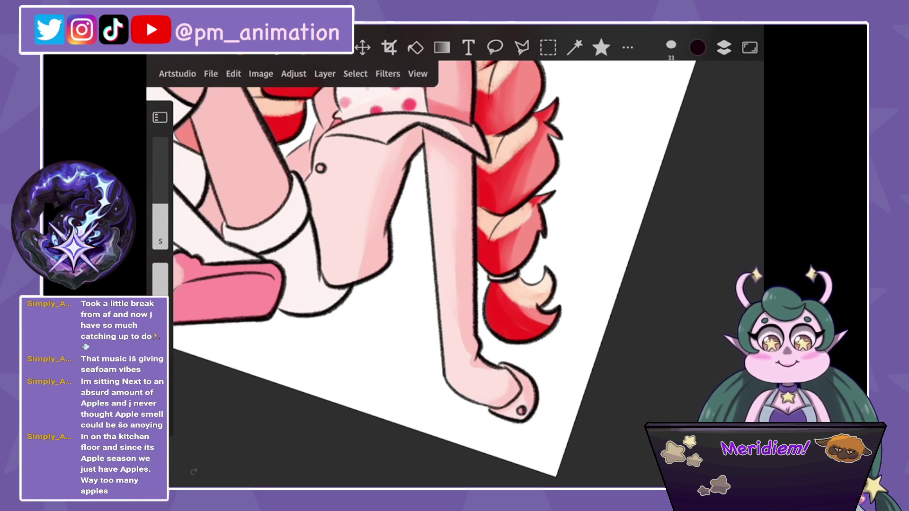
# Deepen the red on the right braid, the shoulder hair and the braid's lower end.
pyautogui.scroll(-2, 435, 274)
pyautogui.moveTo(561, 249); pyautogui.dragTo(580, 322)
pyautogui.moveTo(583, 194)
pyautogui.mouseDown()
pyautogui.moveTo(566, 247)
pyautogui.moveTo(594, 249)
pyautogui.mouseUp()
pyautogui.moveTo(545, 146); pyautogui.dragTo(542, 172)
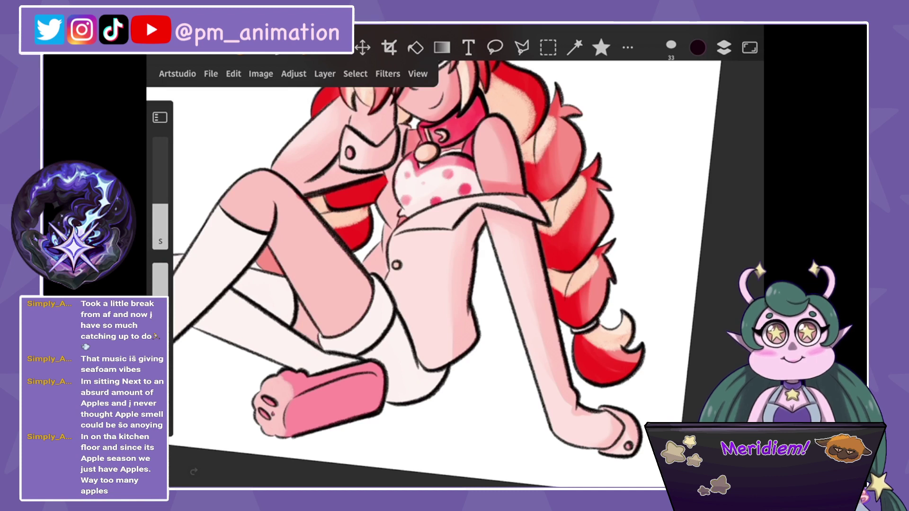
pyautogui.moveTo(542, 129)
pyautogui.mouseDown()
pyautogui.moveTo(540, 165)
pyautogui.moveTo(552, 197)
pyautogui.mouseUp()
pyautogui.moveTo(563, 109); pyautogui.dragTo(561, 179)
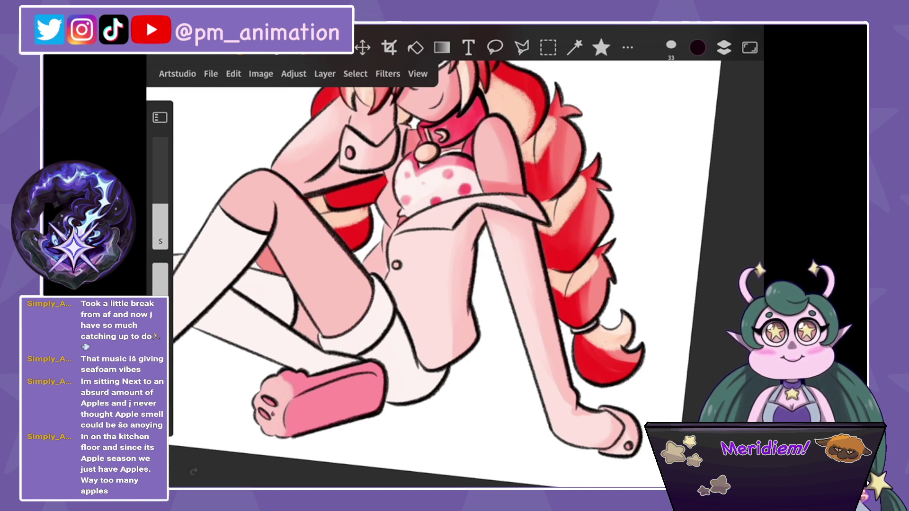
pyautogui.moveTo(559, 137); pyautogui.dragTo(556, 186)
pyautogui.moveTo(598, 248); pyautogui.dragTo(583, 320)
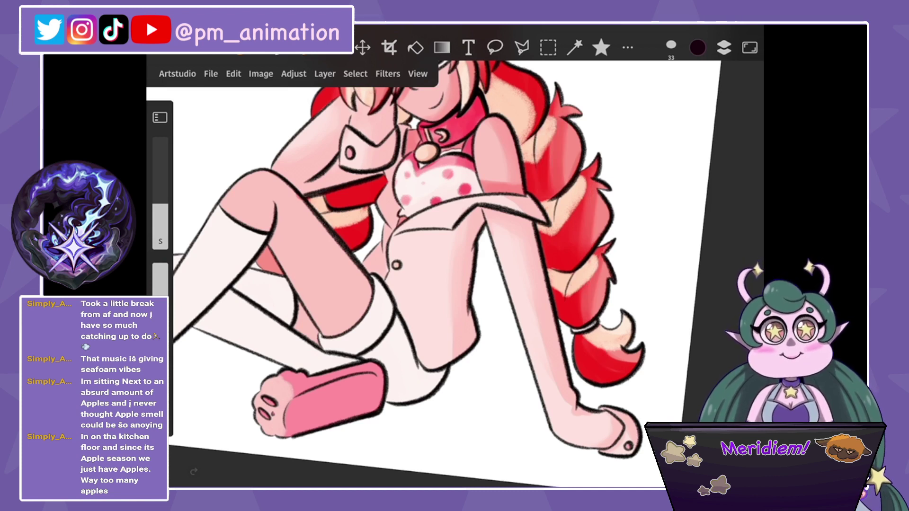
pyautogui.scroll(-3, 459, 265)
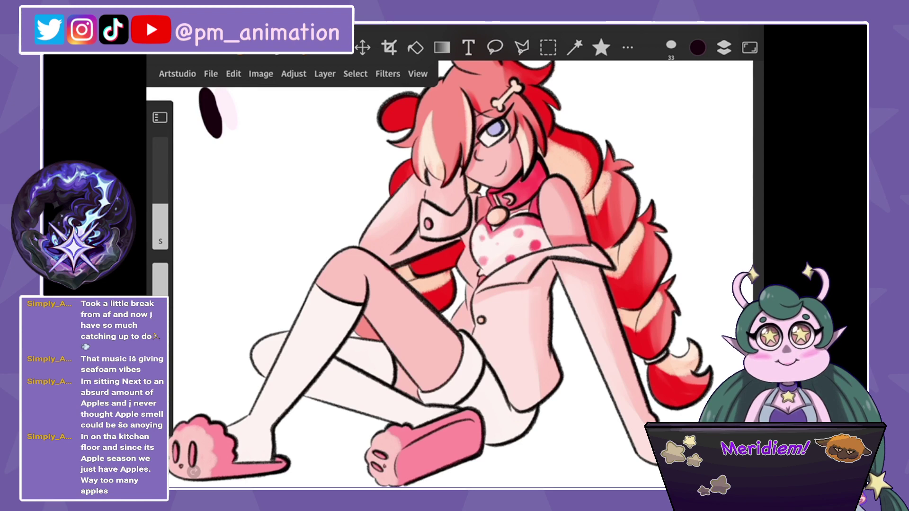
# Shade the jacket hem, the inner thighs and the leg above the slipper darker.
pyautogui.moveTo(489, 365); pyautogui.dragTo(521, 402)
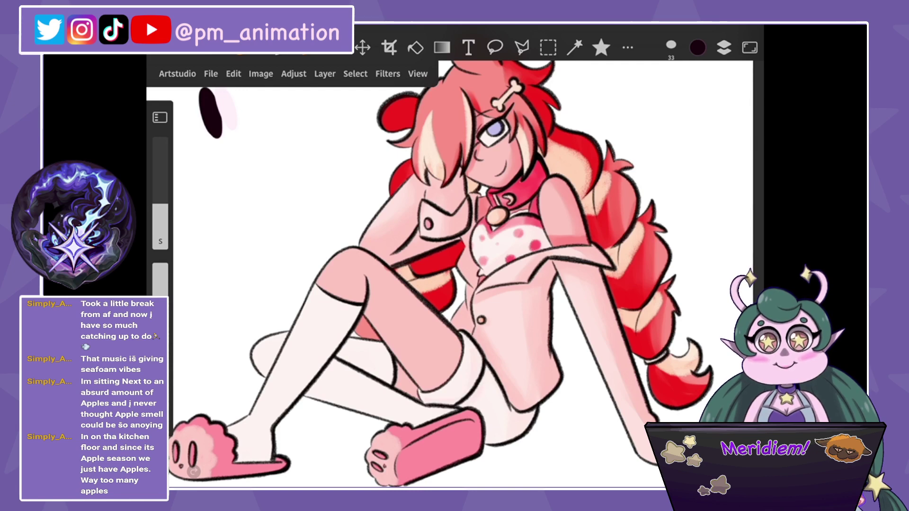
pyautogui.moveTo(412, 398)
pyautogui.mouseDown()
pyautogui.moveTo(407, 374)
pyautogui.moveTo(360, 331)
pyautogui.moveTo(359, 290)
pyautogui.mouseUp()
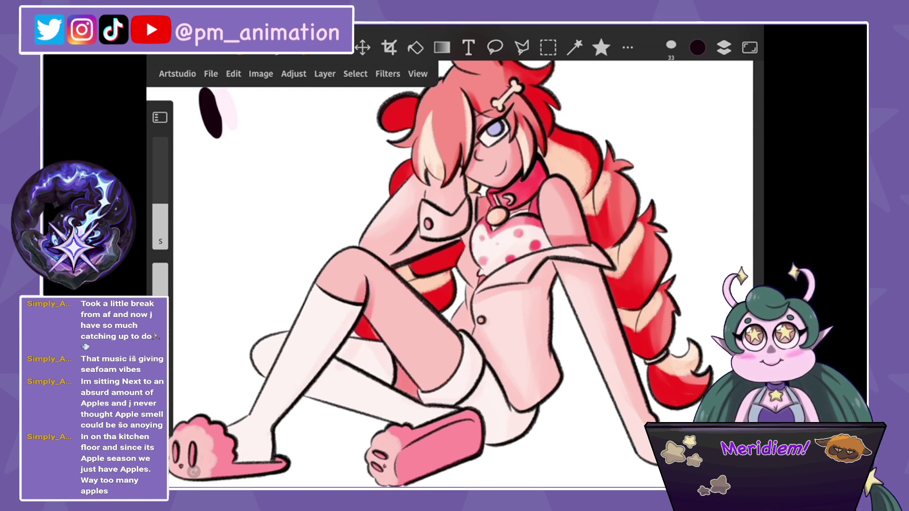
pyautogui.moveTo(268, 469); pyautogui.dragTo(287, 464)
pyautogui.moveTo(320, 371)
pyautogui.mouseDown()
pyautogui.moveTo(331, 395)
pyautogui.moveTo(354, 400)
pyautogui.moveTo(383, 367)
pyautogui.mouseUp()
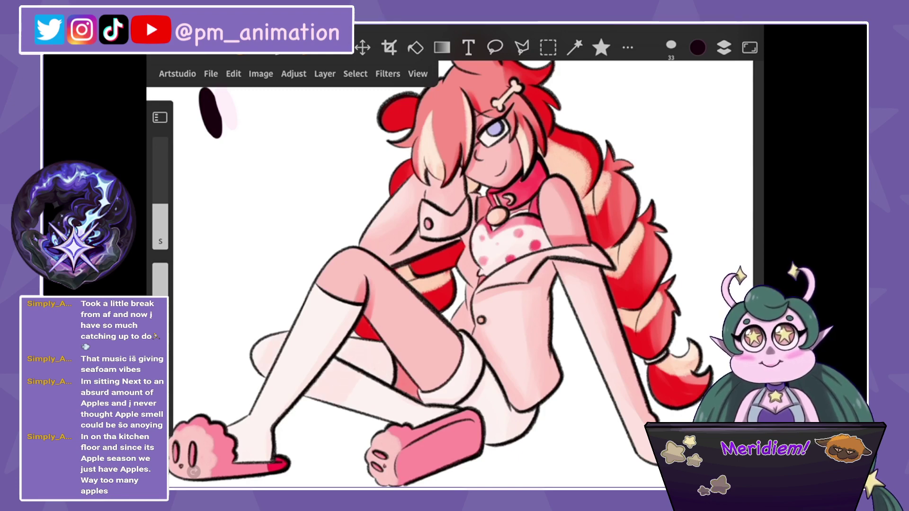
# Paint even red shading onto the right slipper's sole.
pyautogui.scroll(5, 454, 266)
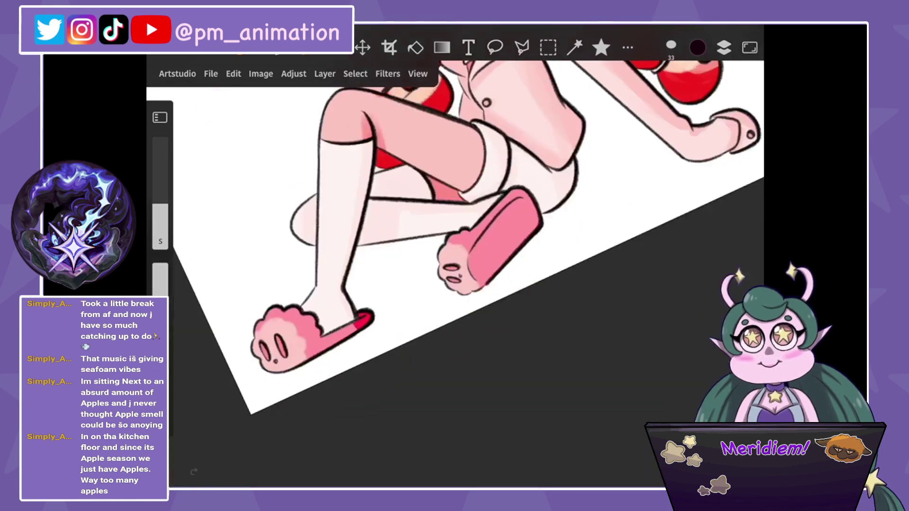
pyautogui.moveTo(483, 279)
pyautogui.mouseDown()
pyautogui.moveTo(521, 223)
pyautogui.moveTo(478, 246)
pyautogui.moveTo(527, 203)
pyautogui.moveTo(537, 229)
pyautogui.mouseUp()
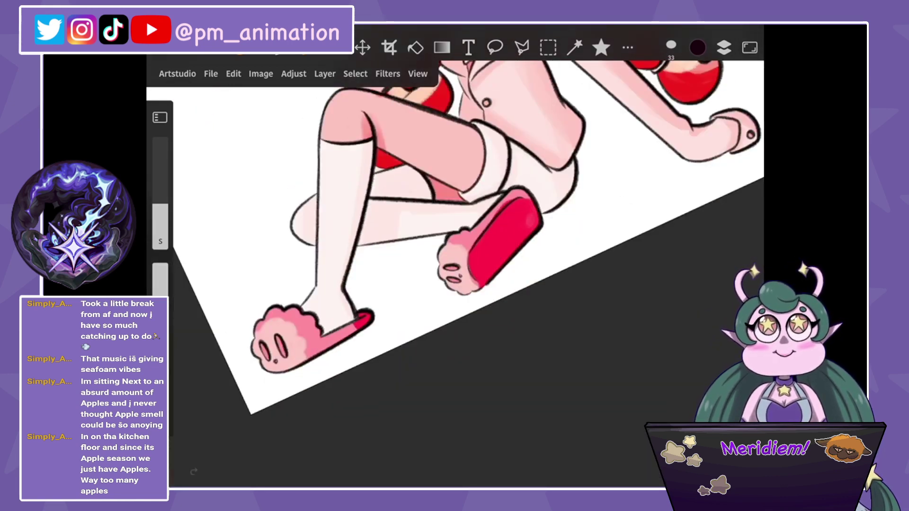
pyautogui.moveTo(471, 251); pyautogui.dragTo(511, 196)
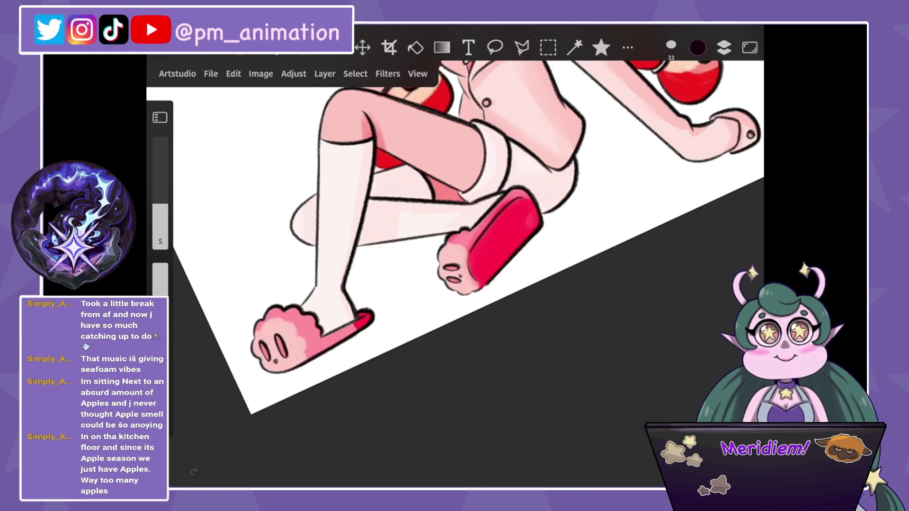
pyautogui.scroll(5, 521, 223)
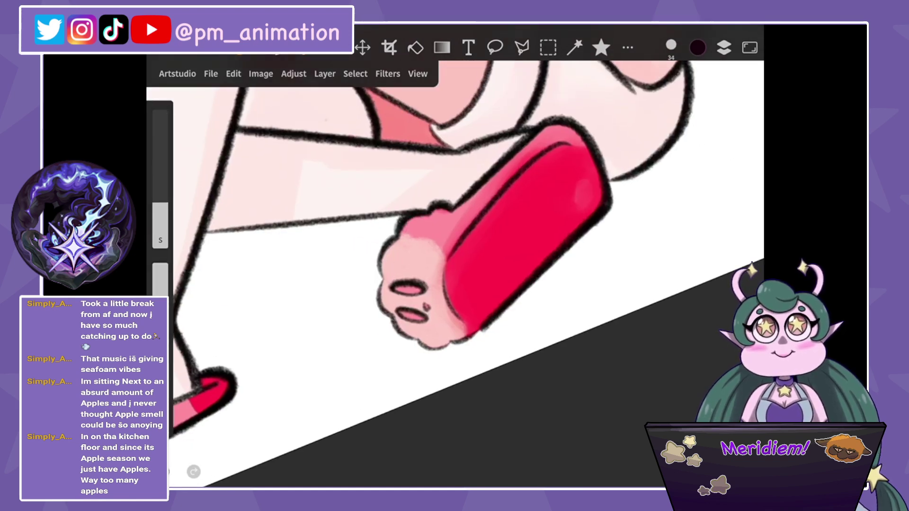
pyautogui.scroll(-5, 454, 270)
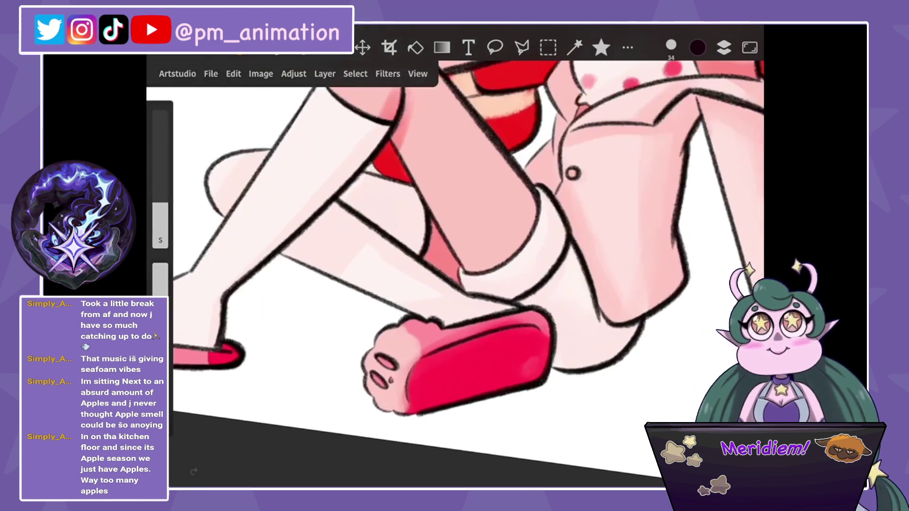
pyautogui.scroll(2, 454, 270)
pyautogui.scroll(-3, 455, 270)
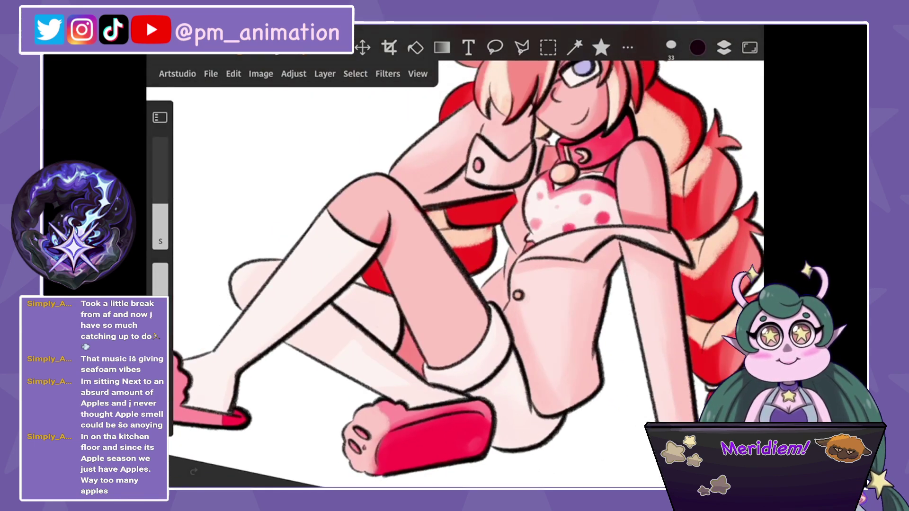
# Undo the last stroke and repaint darker shading on the left thigh.
pyautogui.hotkey('ctrl', 'z')
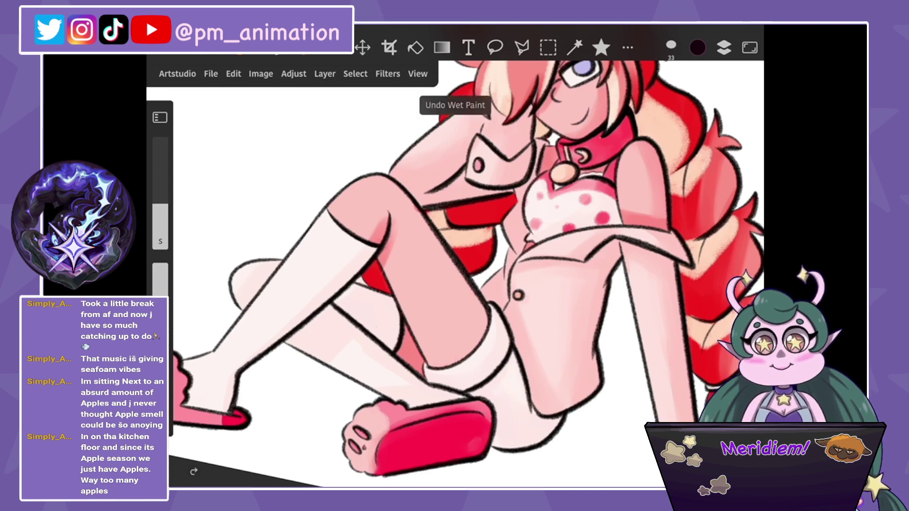
pyautogui.moveTo(473, 350); pyautogui.dragTo(436, 298)
pyautogui.moveTo(426, 350); pyautogui.dragTo(386, 270)
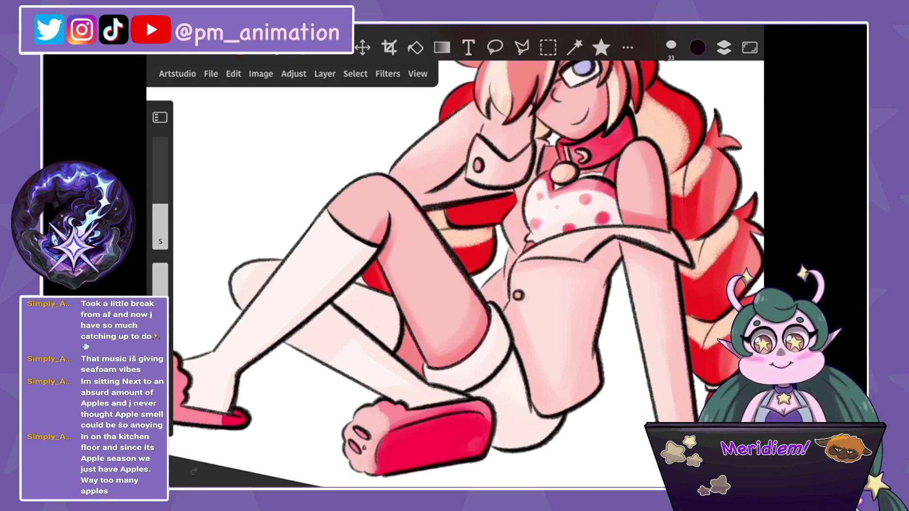
pyautogui.moveTo(445, 350); pyautogui.dragTo(386, 262)
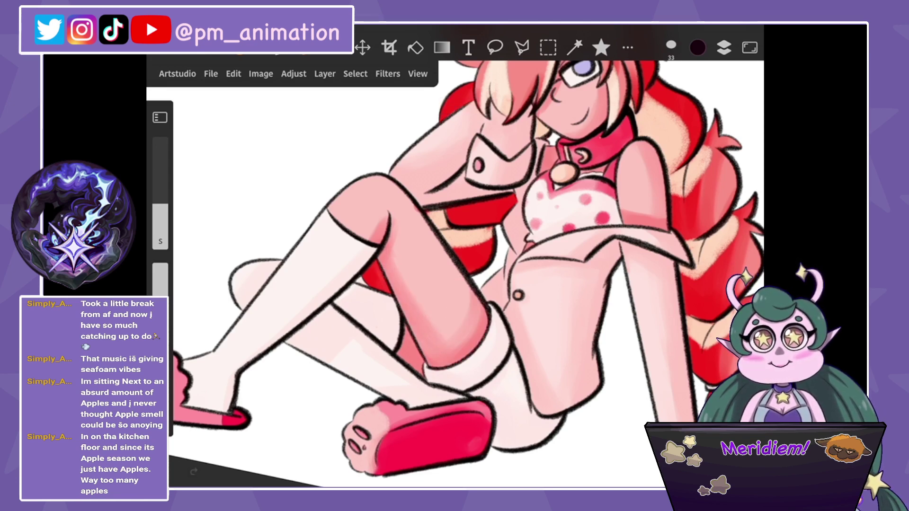
pyautogui.moveTo(433, 327)
pyautogui.mouseDown()
pyautogui.moveTo(391, 248)
pyautogui.moveTo(416, 287)
pyautogui.mouseUp()
pyautogui.moveTo(160, 227); pyautogui.dragTo(160, 224)
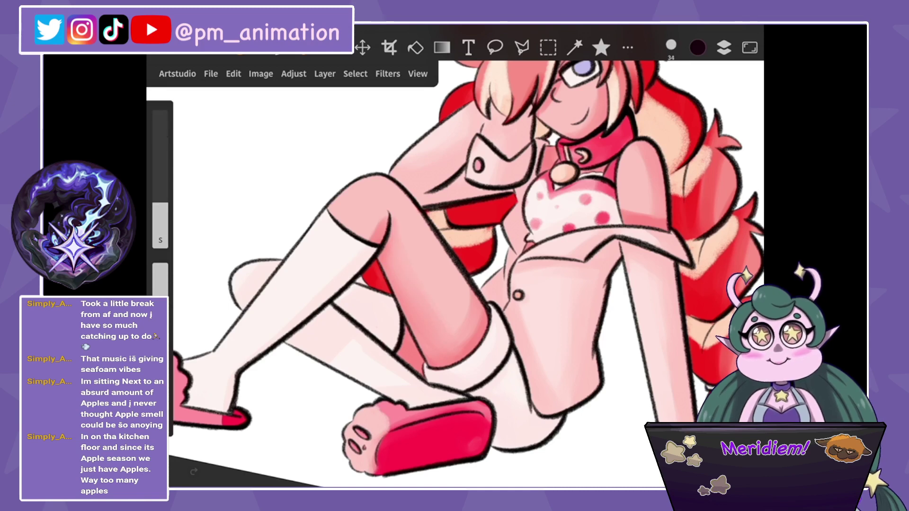
# Give the left slipper a darker pink sole and red top and upper-left edges.
pyautogui.moveTo(417, 435); pyautogui.dragTo(638, 327)
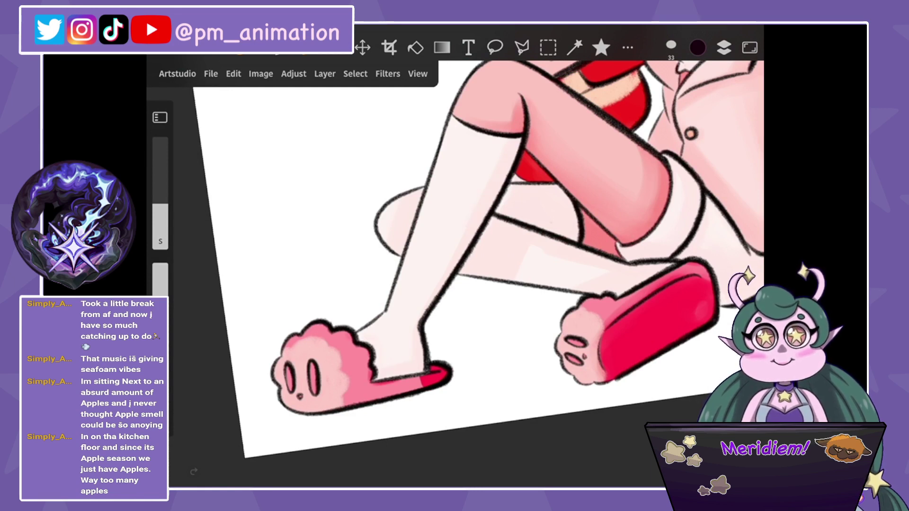
pyautogui.moveTo(350, 337)
pyautogui.mouseDown()
pyautogui.moveTo(375, 383)
pyautogui.moveTo(419, 384)
pyautogui.moveTo(322, 408)
pyautogui.moveTo(409, 380)
pyautogui.mouseUp()
pyautogui.scroll(3, 360, 369)
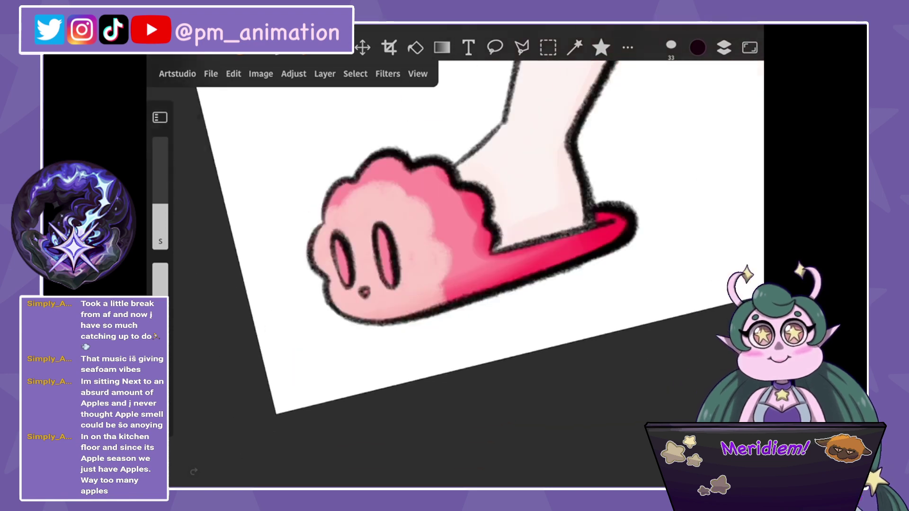
pyautogui.scroll(-3, 454, 270)
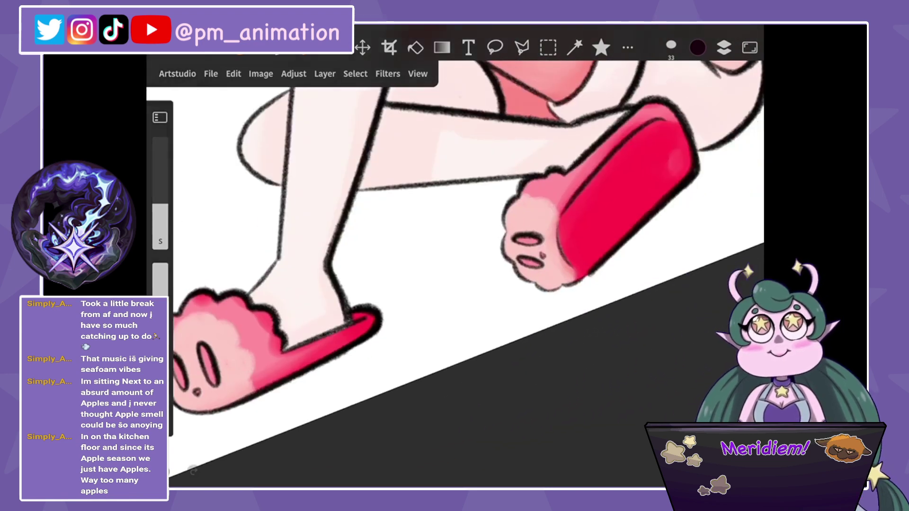
pyautogui.scroll(3, 506, 203)
pyautogui.moveTo(502, 182); pyautogui.dragTo(582, 147)
pyautogui.scroll(-2, 455, 228)
pyautogui.scroll(-2, 454, 227)
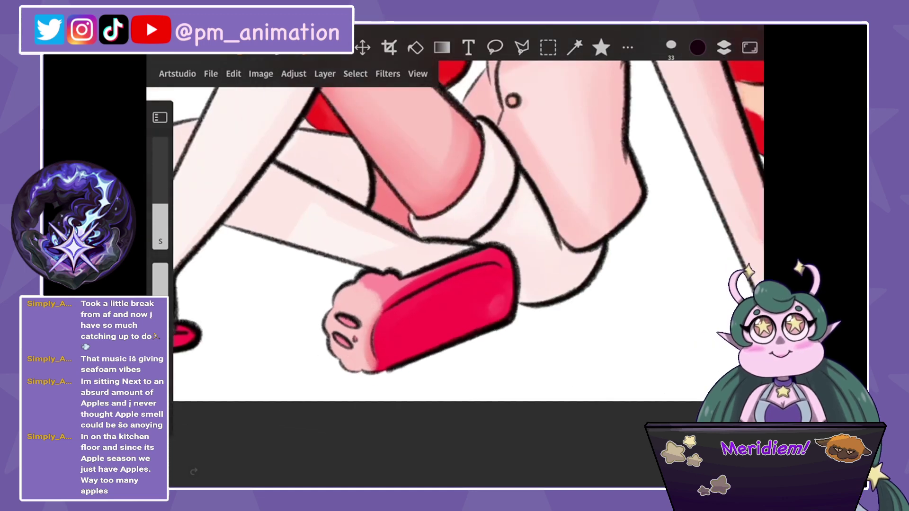
pyautogui.moveTo(396, 276); pyautogui.dragTo(338, 293)
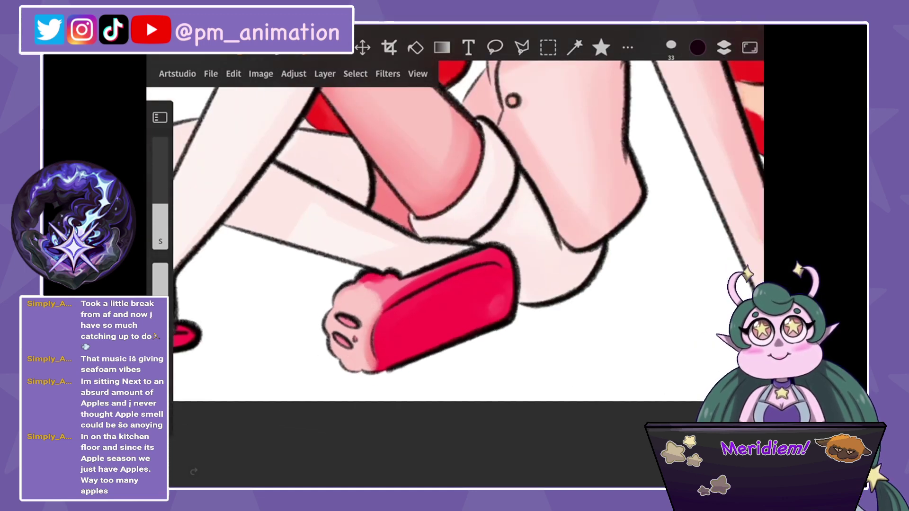
pyautogui.scroll(-2, 455, 265)
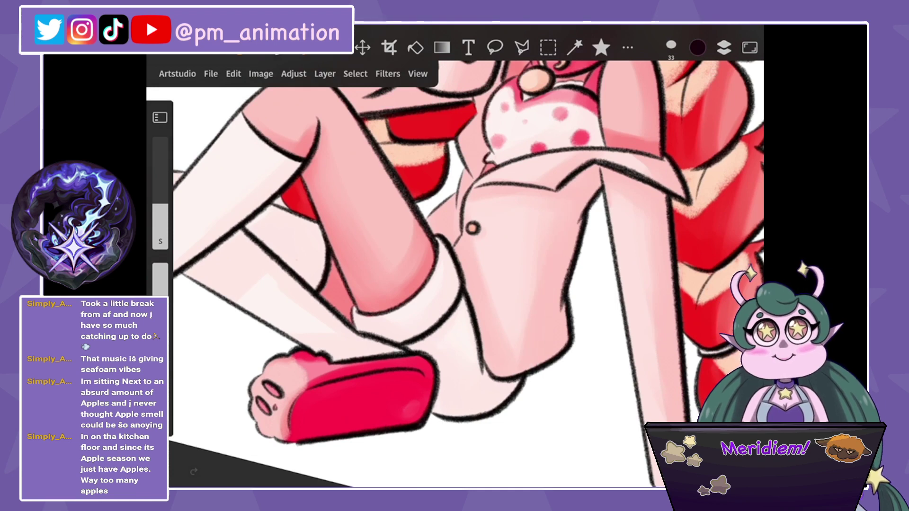
# Darken the outline along the foot.
pyautogui.scroll(-1, 454, 265)
pyautogui.scroll(-3, 454, 265)
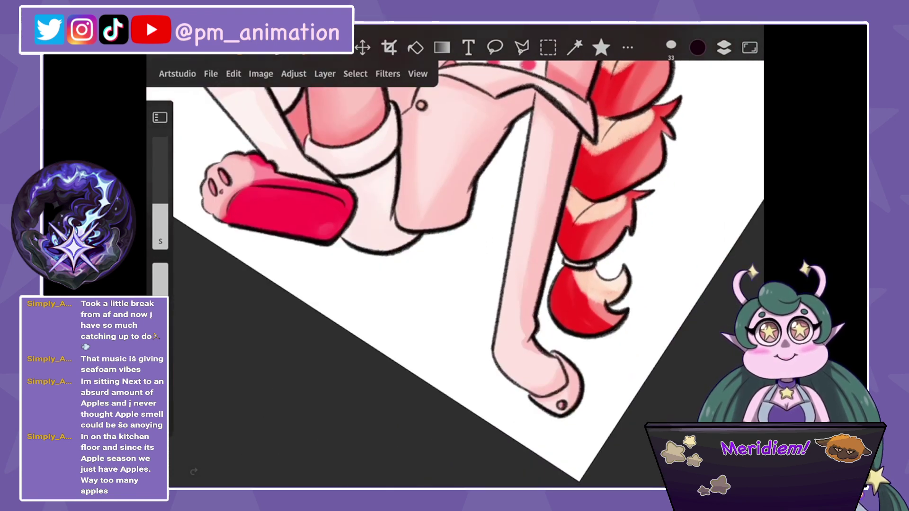
pyautogui.moveTo(525, 350); pyautogui.dragTo(551, 378)
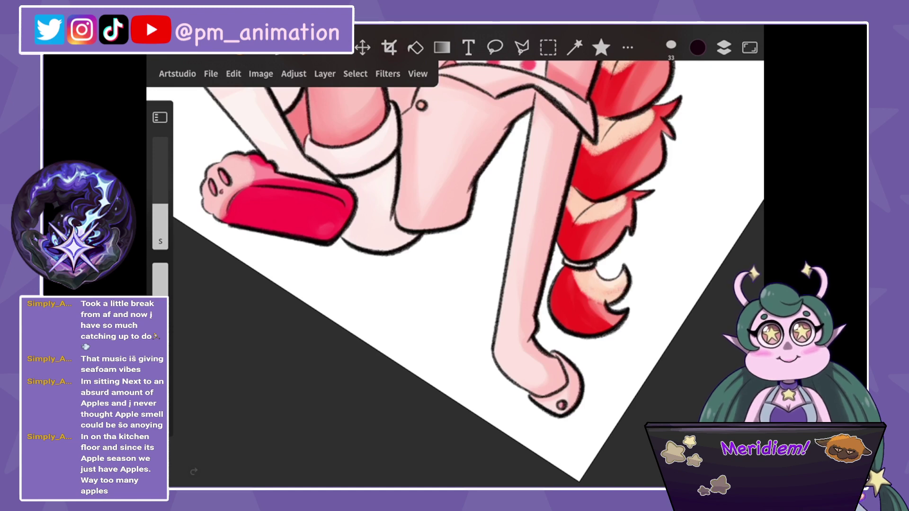
# Darken the iris and upper eyelid in purple.
pyautogui.scroll(-5, 455, 266)
pyautogui.scroll(5, 426, 275)
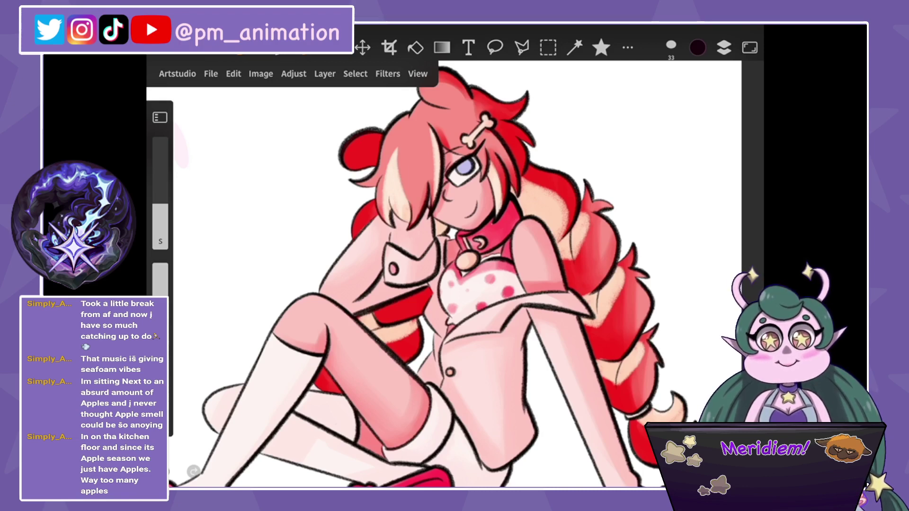
pyautogui.scroll(5, 455, 274)
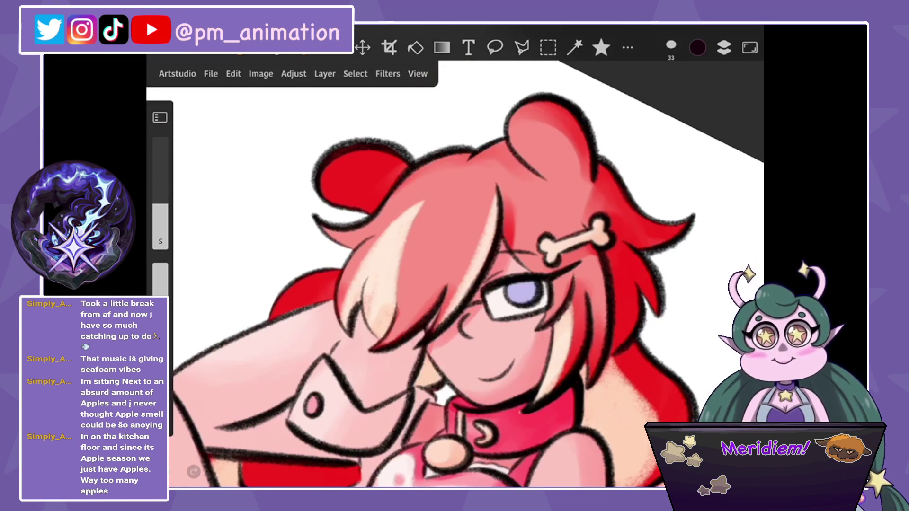
pyautogui.moveTo(506, 289)
pyautogui.mouseDown()
pyautogui.moveTo(529, 294)
pyautogui.moveTo(547, 272)
pyautogui.moveTo(566, 281)
pyautogui.mouseUp()
# Add deeper red shading to the hair below the bone clip and beside the eye.
pyautogui.moveTo(596, 248); pyautogui.dragTo(573, 274)
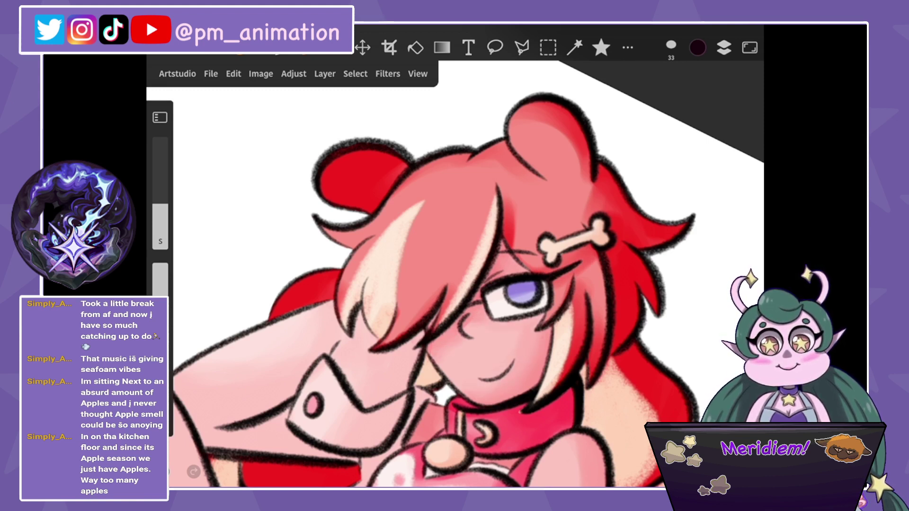
pyautogui.moveTo(579, 270); pyautogui.dragTo(598, 335)
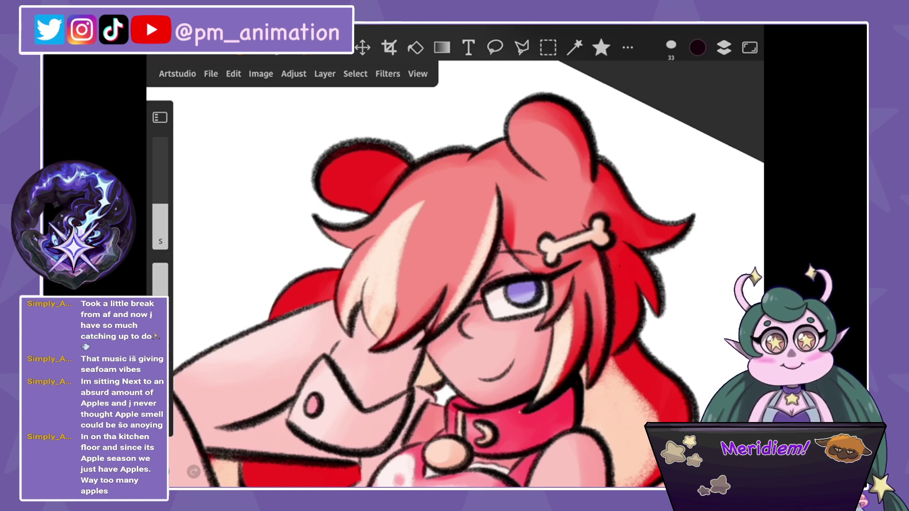
pyautogui.moveTo(592, 246); pyautogui.dragTo(540, 268)
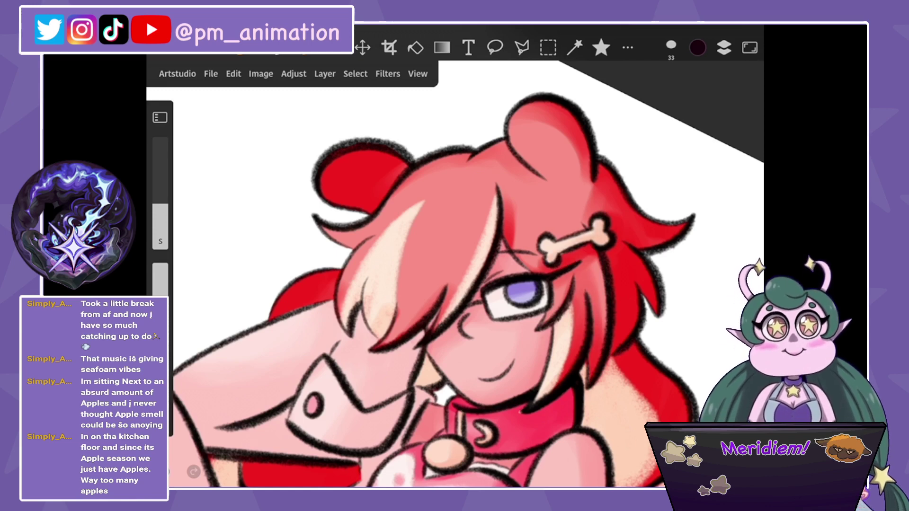
pyautogui.scroll(-3, 467, 279)
pyautogui.scroll(3, 466, 280)
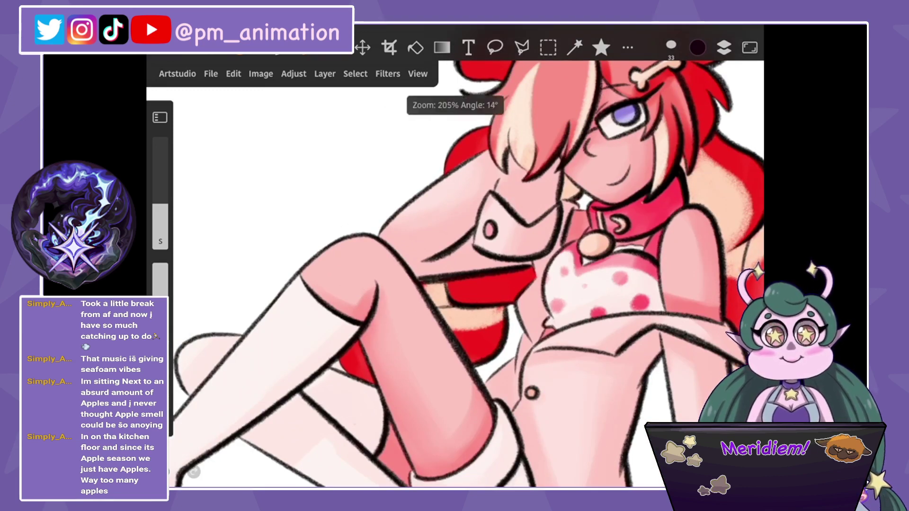
pyautogui.scroll(5, 455, 274)
# Make Layer 6 the active layer, keeping the Layer 8 overlay visible.
pyautogui.click(724, 47)
pyautogui.click(639, 280)
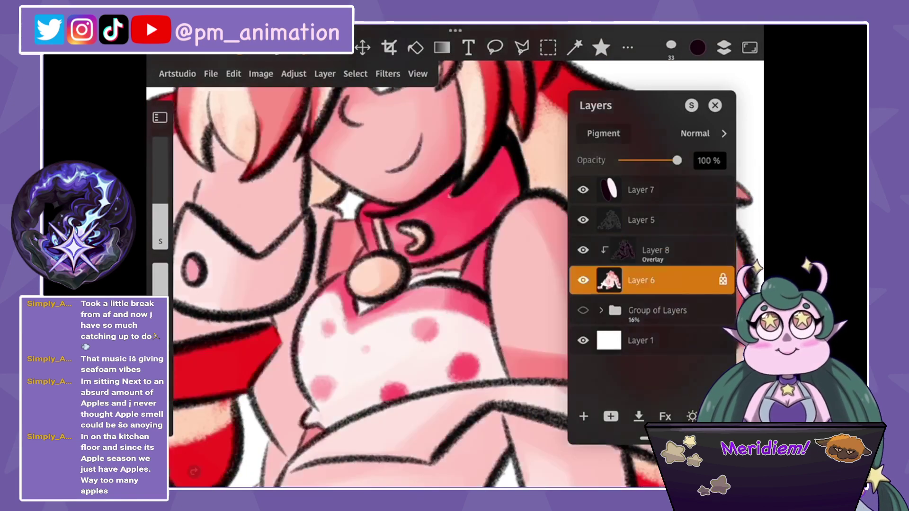
pyautogui.click(583, 250)
pyautogui.click(724, 47)
pyautogui.hotkey('ctrl', 'z')
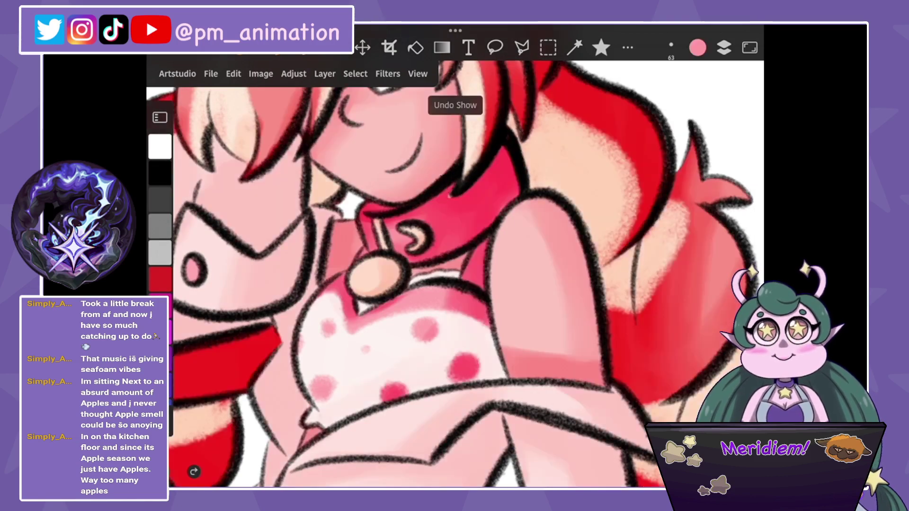
# Sample the pale pink from the canvas, undo the last stroke, and reduce the brush to 16.
pyautogui.scroll(-5, 466, 280)
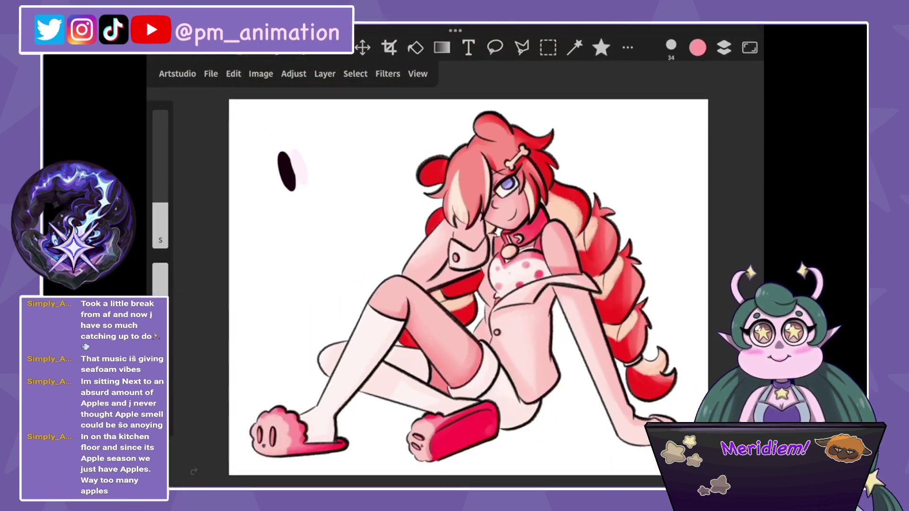
pyautogui.click(286, 170)
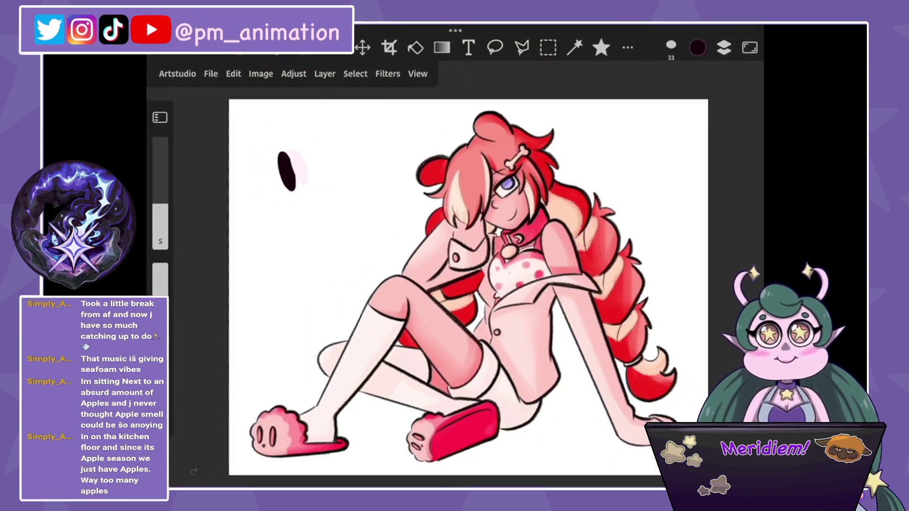
pyautogui.click(296, 171)
pyautogui.click(724, 47)
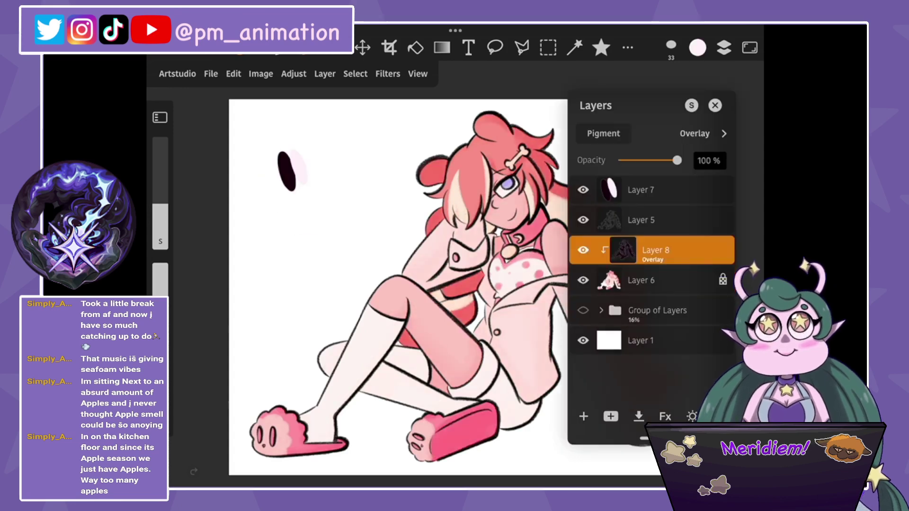
pyautogui.scroll(5, 503, 142)
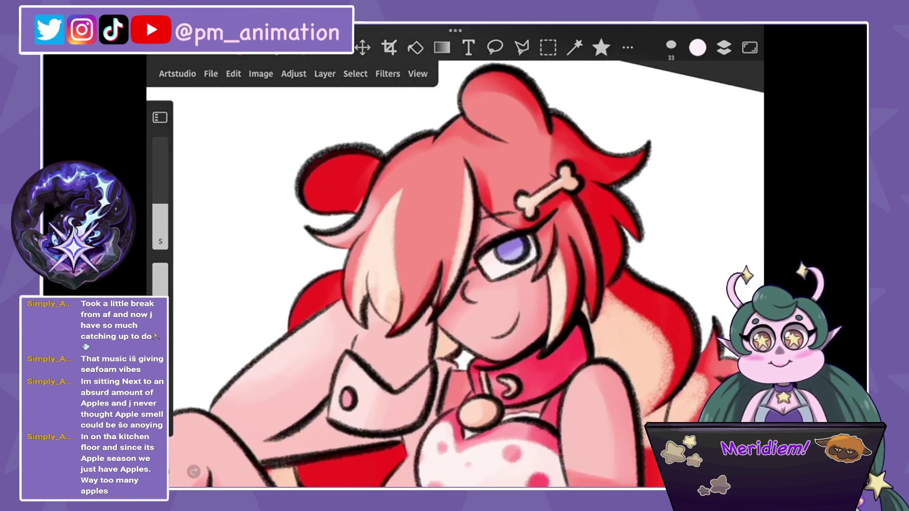
pyautogui.hotkey('ctrl', 'z')
pyautogui.moveTo(160, 209); pyautogui.dragTo(160, 234)
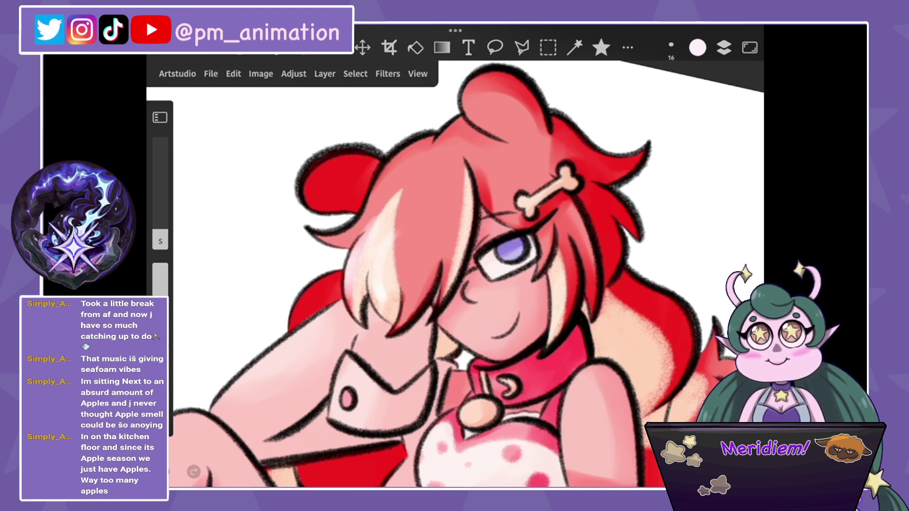
# Add light highlights along the blond hair streak and on both hair buns.
pyautogui.moveTo(334, 239)
pyautogui.mouseDown()
pyautogui.moveTo(365, 199)
pyautogui.moveTo(388, 197)
pyautogui.mouseUp()
pyautogui.moveTo(408, 283); pyautogui.dragTo(406, 258)
pyautogui.moveTo(402, 303)
pyautogui.mouseDown()
pyautogui.moveTo(408, 232)
pyautogui.moveTo(417, 227)
pyautogui.mouseUp()
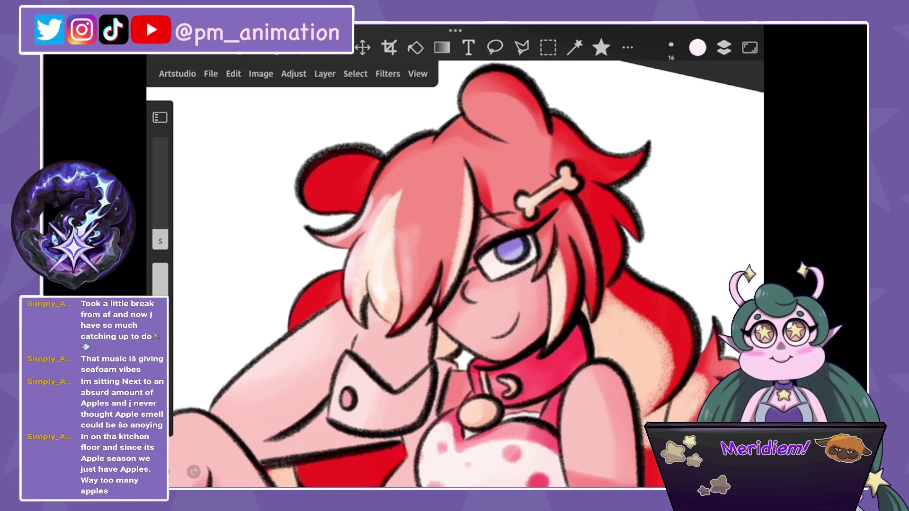
pyautogui.moveTo(473, 122)
pyautogui.mouseDown()
pyautogui.moveTo(466, 96)
pyautogui.moveTo(502, 136)
pyautogui.mouseUp()
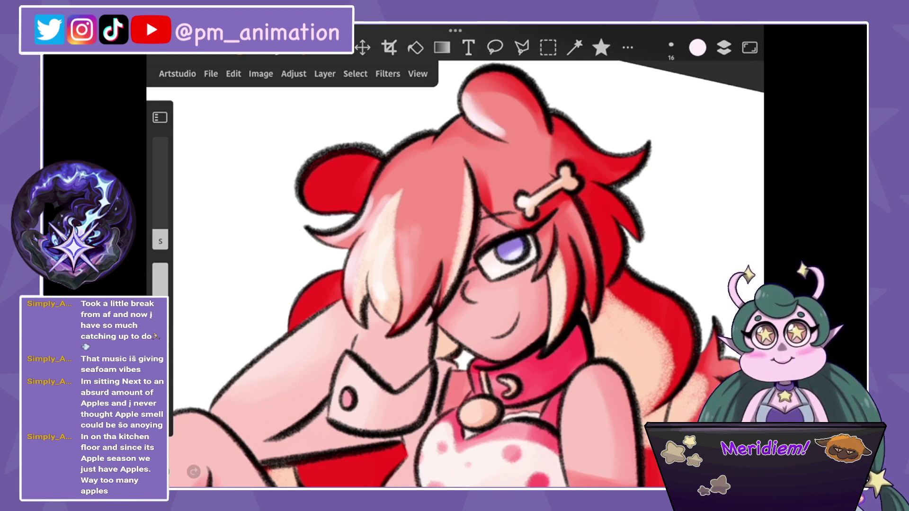
pyautogui.moveTo(310, 208); pyautogui.dragTo(331, 157)
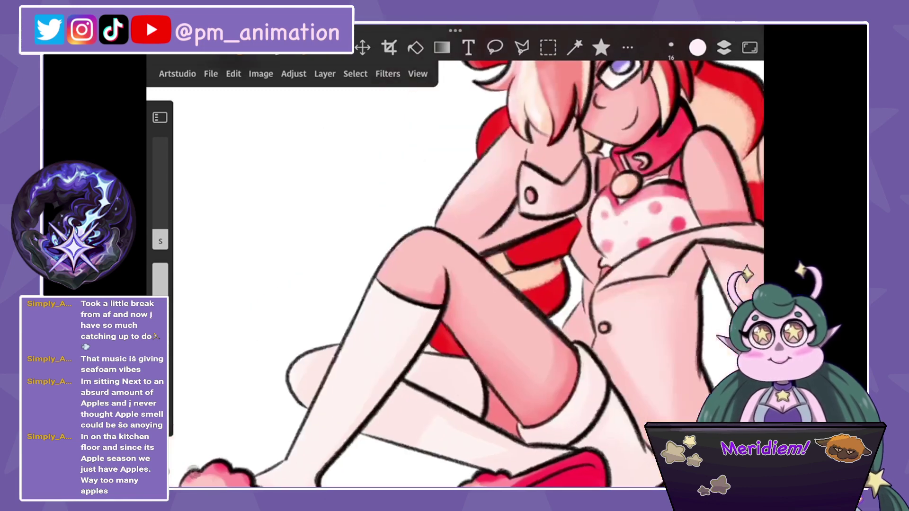
# Try a light highlight on the knee, then undo it.
pyautogui.scroll(-5, 454, 284)
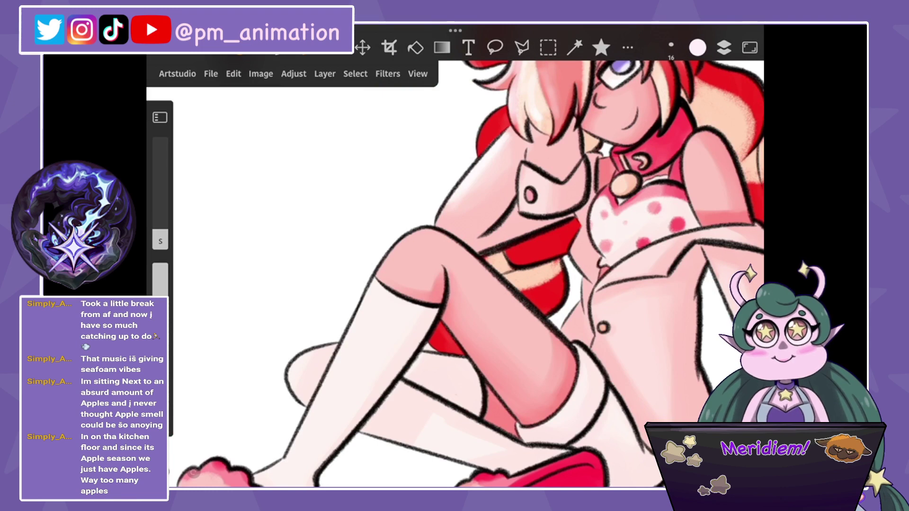
pyautogui.moveTo(385, 267); pyautogui.dragTo(424, 236)
pyautogui.scroll(-5, 454, 274)
pyautogui.hotkey('ctrl', 'z')
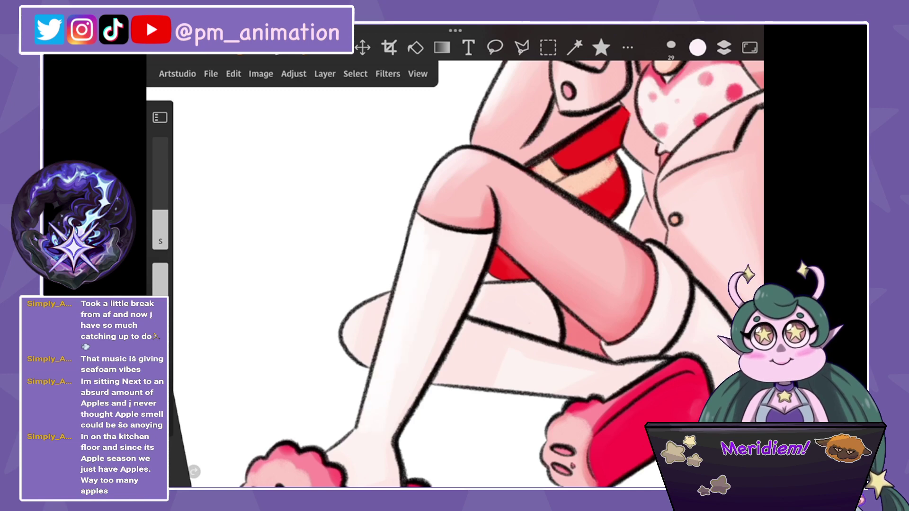
pyautogui.scroll(3, 473, 236)
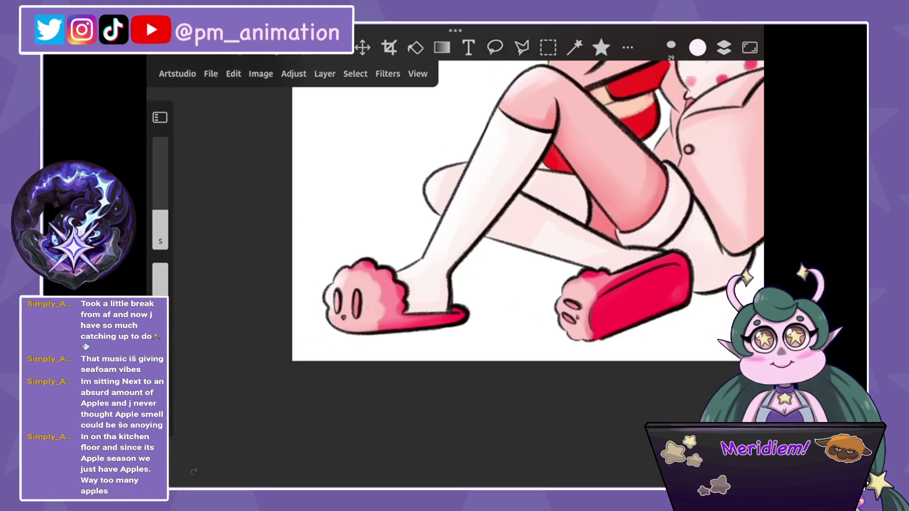
pyautogui.scroll(3, 467, 273)
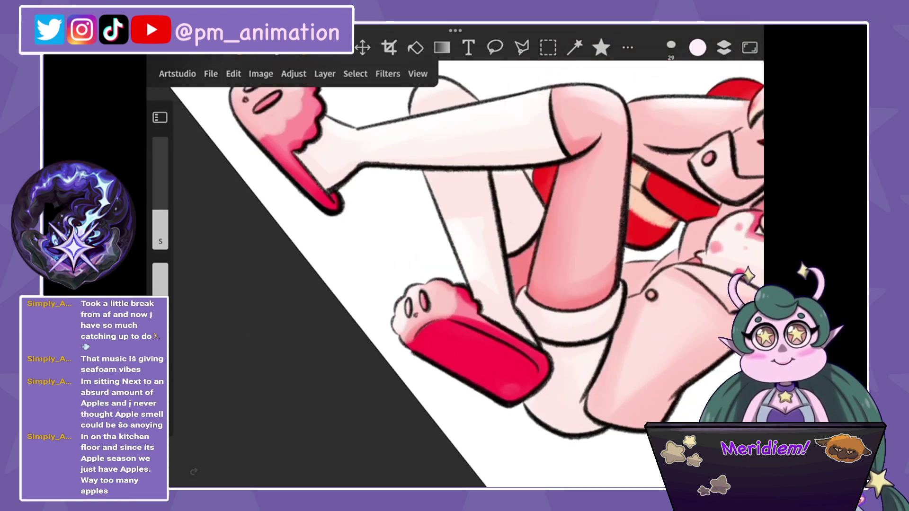
pyautogui.scroll(-3, 455, 274)
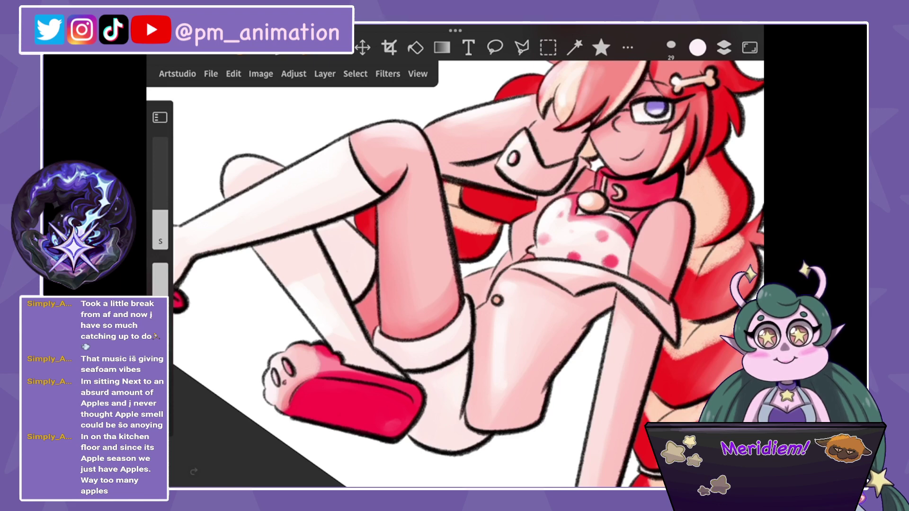
pyautogui.scroll(2, 466, 273)
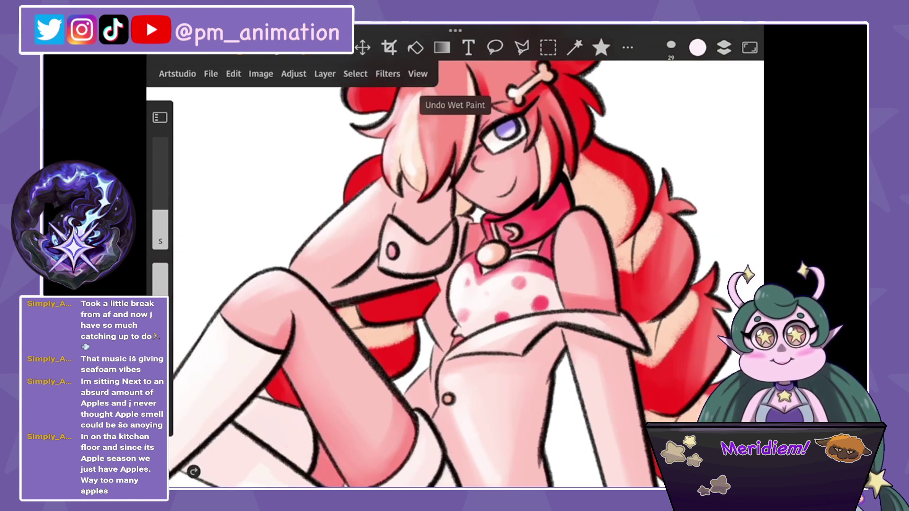
# Highlight the shoulder and upper arm, undoing a trial highlight down the leg.
pyautogui.moveTo(565, 221); pyautogui.dragTo(562, 274)
pyautogui.scroll(-5, 454, 274)
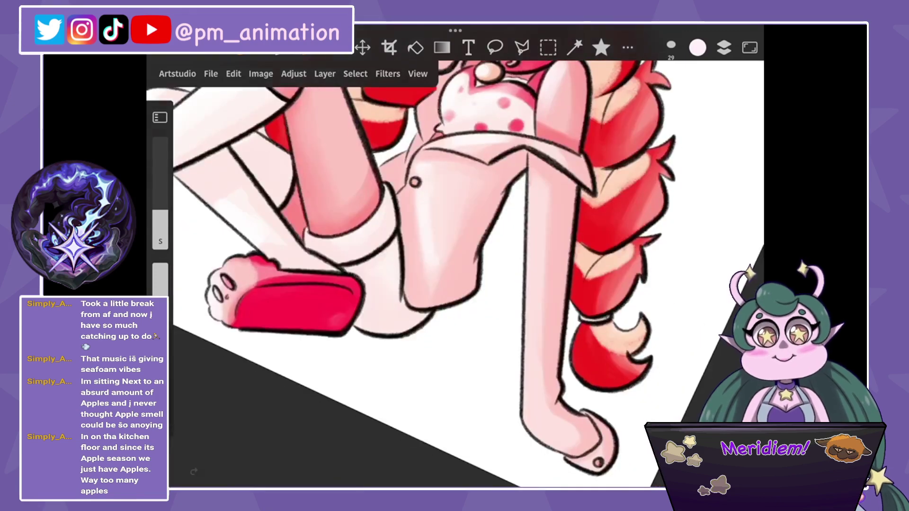
pyautogui.moveTo(532, 185); pyautogui.dragTo(525, 412)
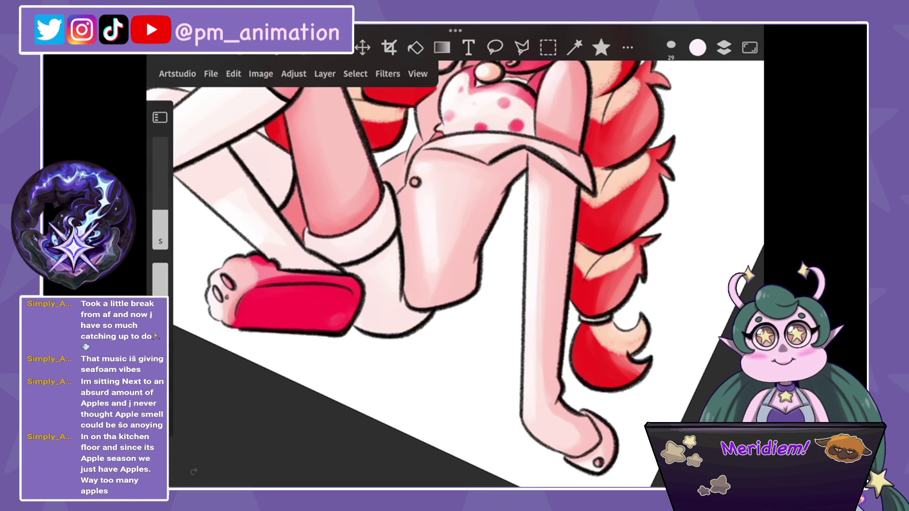
pyautogui.scroll(-5, 466, 274)
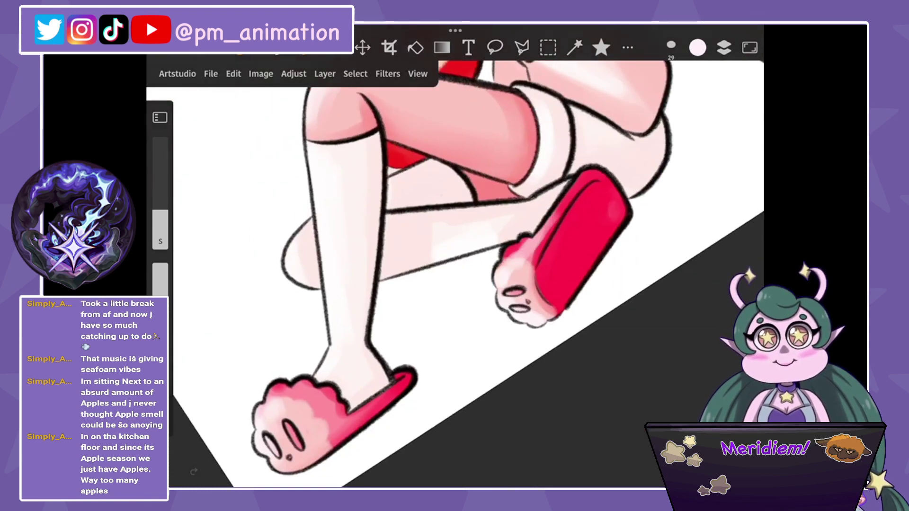
pyautogui.scroll(-5, 466, 274)
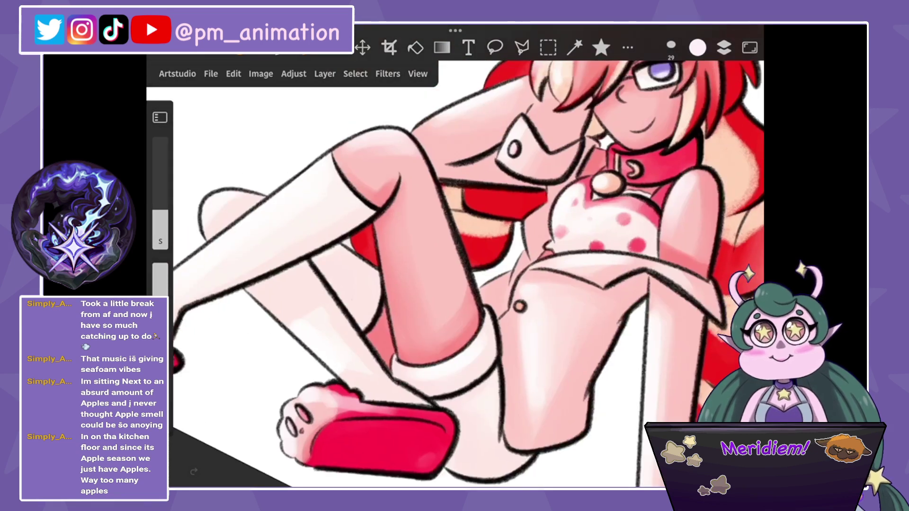
pyautogui.hotkey('ctrl', 'z')
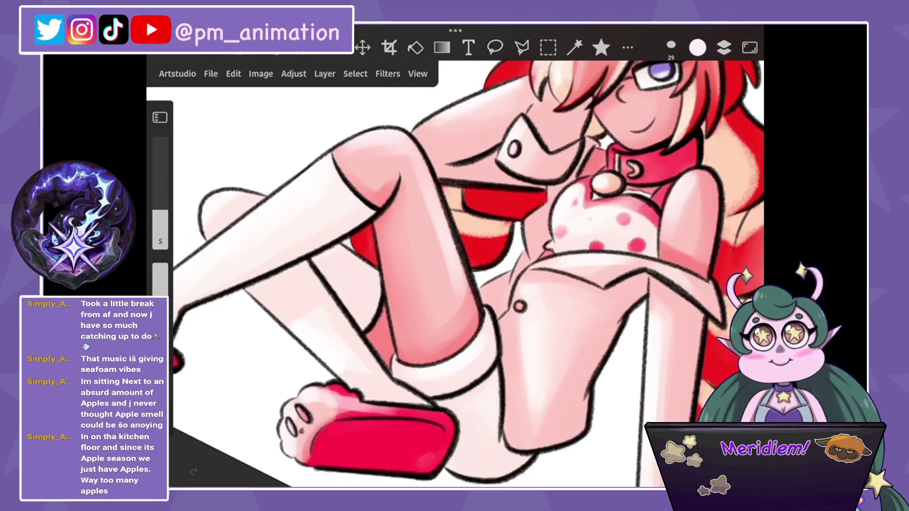
# Inspect the figure up close and shrink the brush to size 17.
pyautogui.scroll(5, 466, 274)
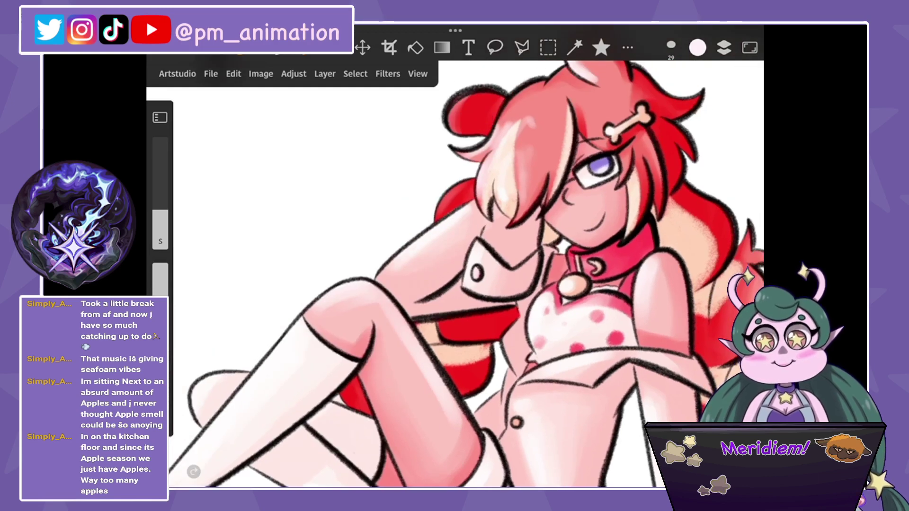
pyautogui.scroll(3, 466, 275)
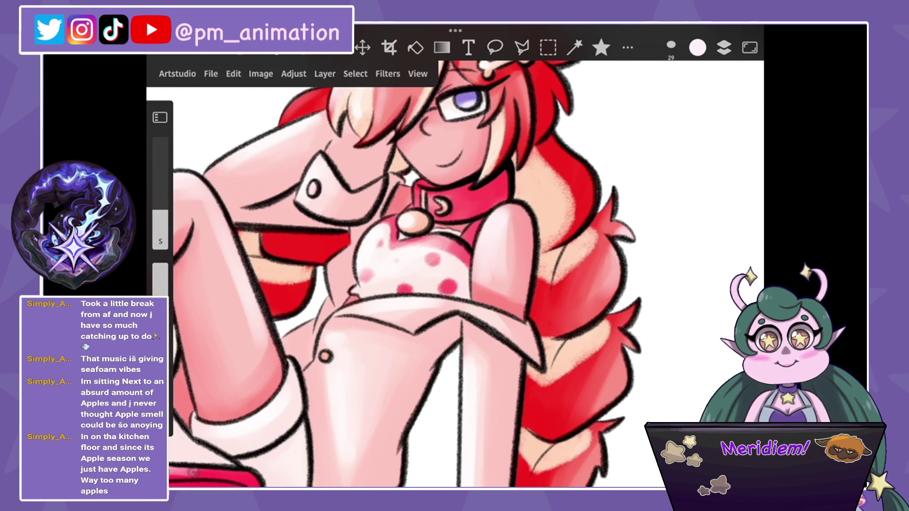
pyautogui.scroll(-5, 466, 274)
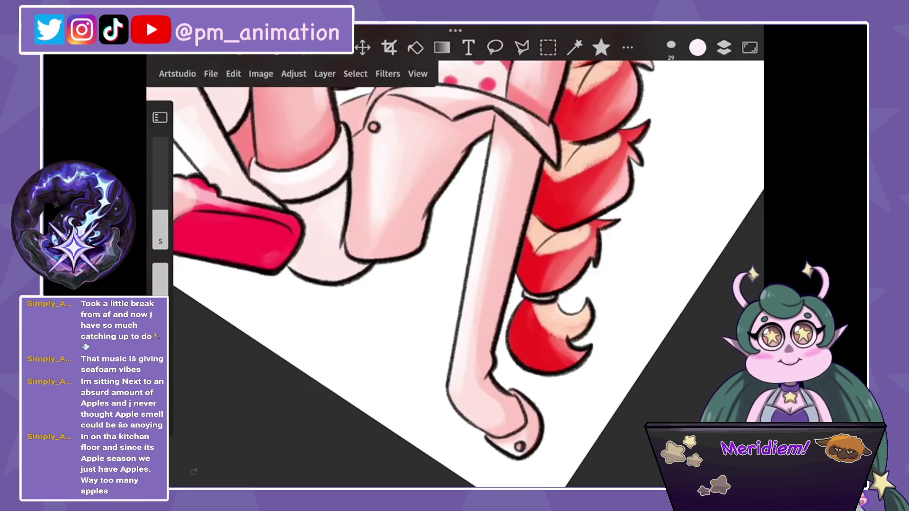
pyautogui.scroll(-5, 454, 275)
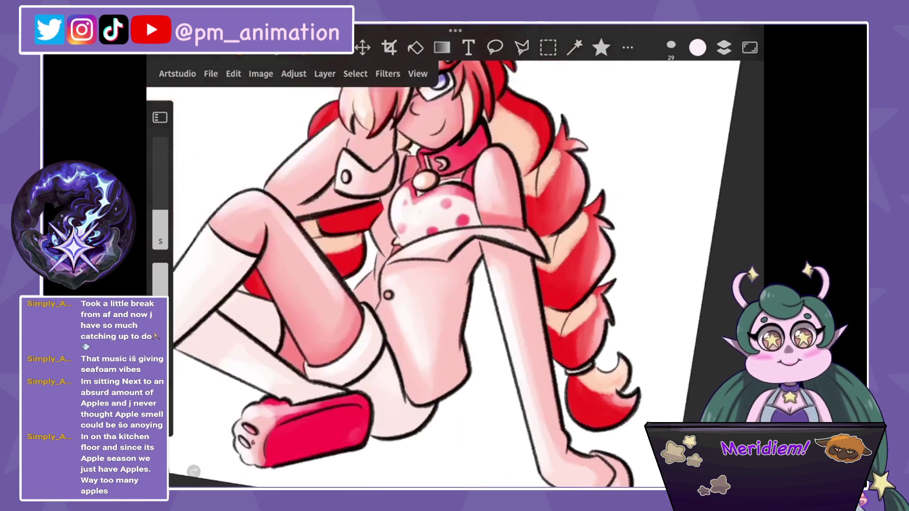
pyautogui.scroll(3, 454, 274)
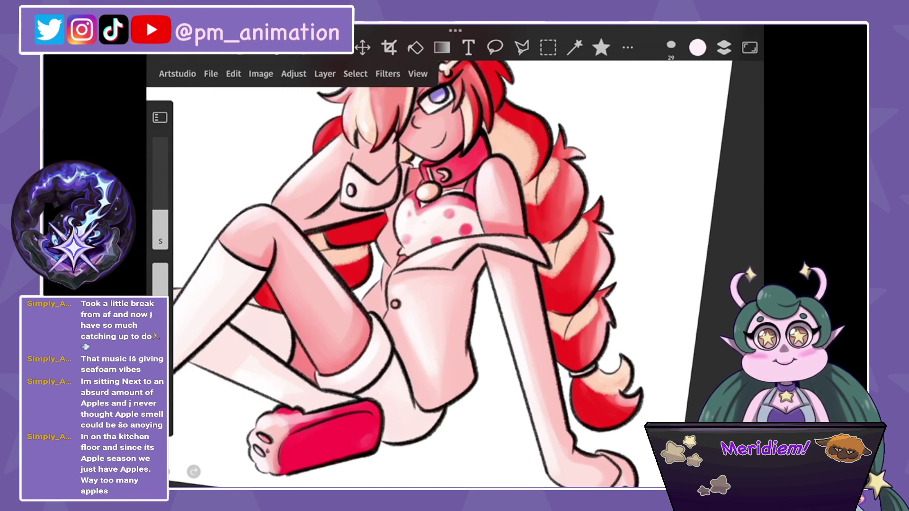
pyautogui.moveTo(160, 227); pyautogui.dragTo(160, 241)
pyautogui.scroll(-5, 454, 274)
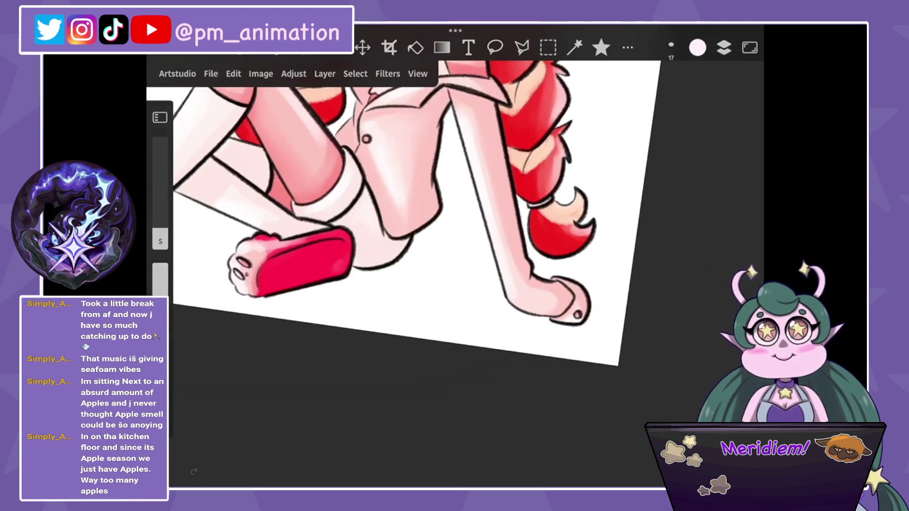
pyautogui.scroll(-3, 454, 274)
# Sample black from the canvas, then choose a near-white colour with a larger brush.
pyautogui.click(463, 143)
pyautogui.scroll(5, 568, 246)
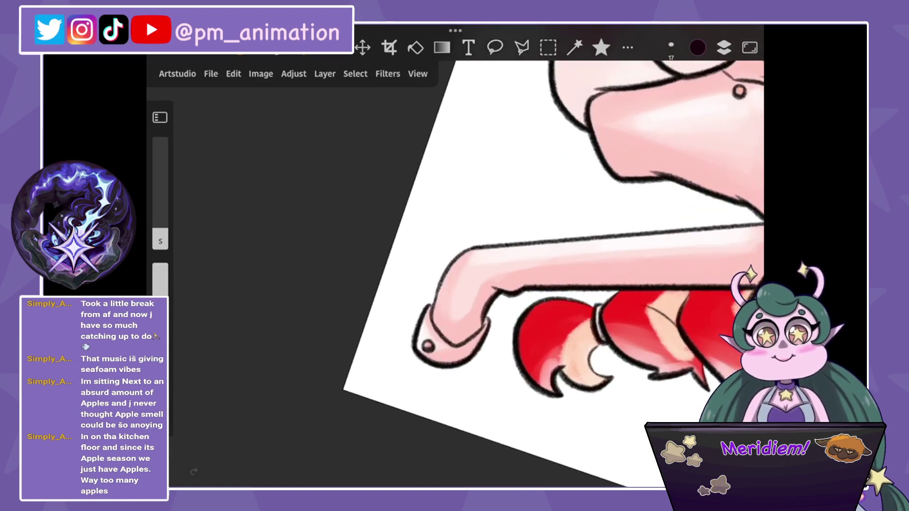
pyautogui.scroll(-5, 473, 284)
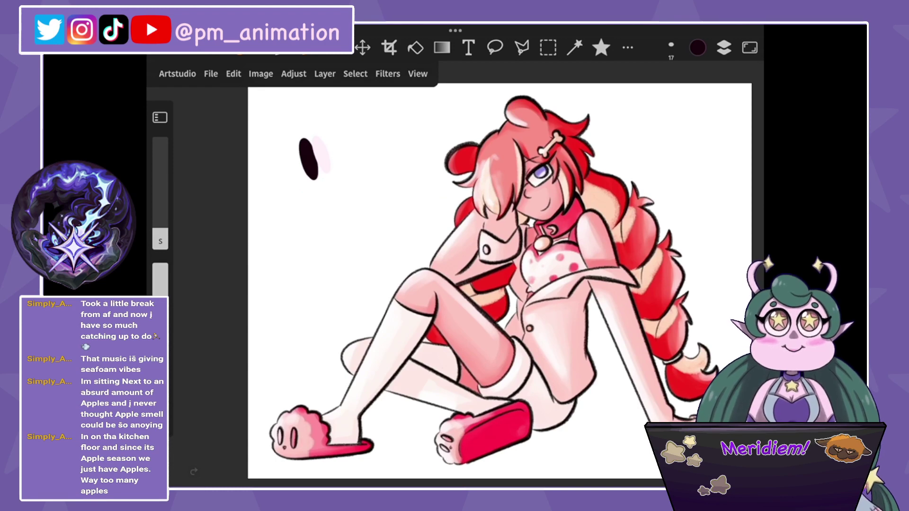
pyautogui.scroll(5, 474, 284)
pyautogui.moveTo(160, 230); pyautogui.dragTo(160, 207)
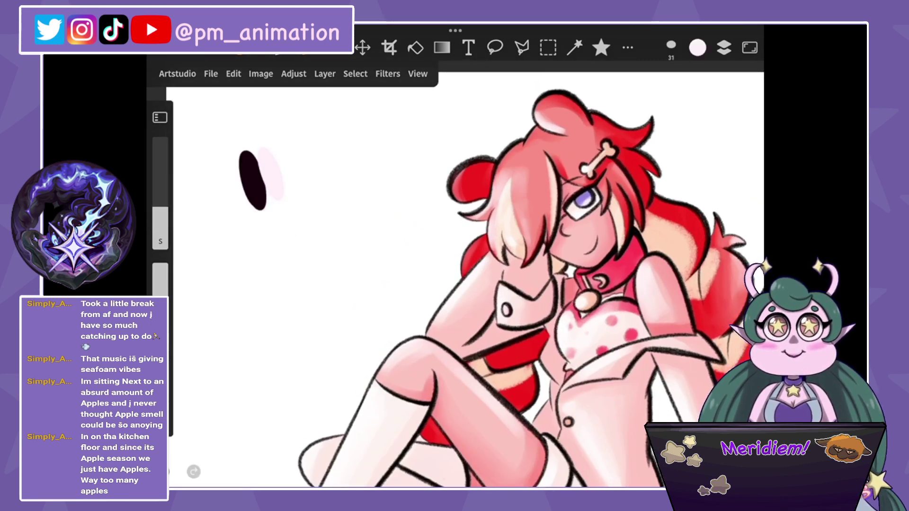
pyautogui.scroll(-5, 469, 284)
# Check the layers list and sample a dark colour from the canvas.
pyautogui.click(724, 47)
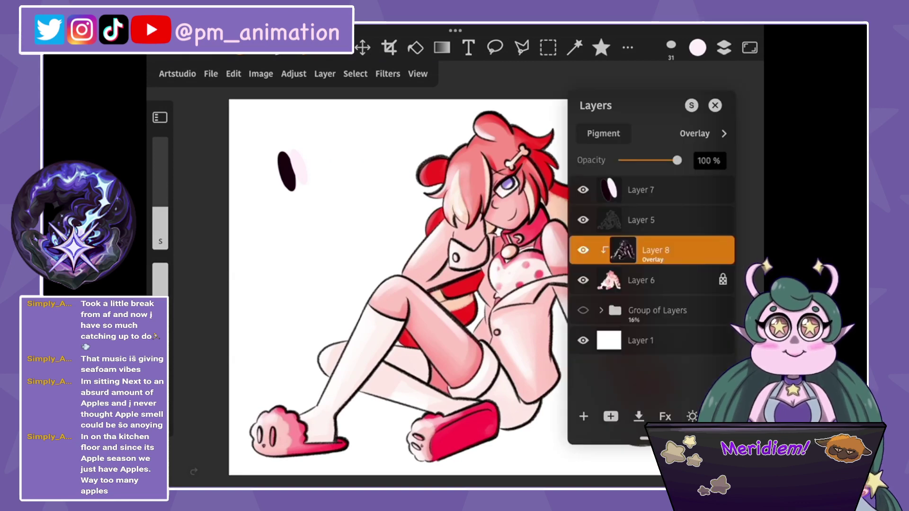
pyautogui.click(724, 47)
pyautogui.click(286, 170)
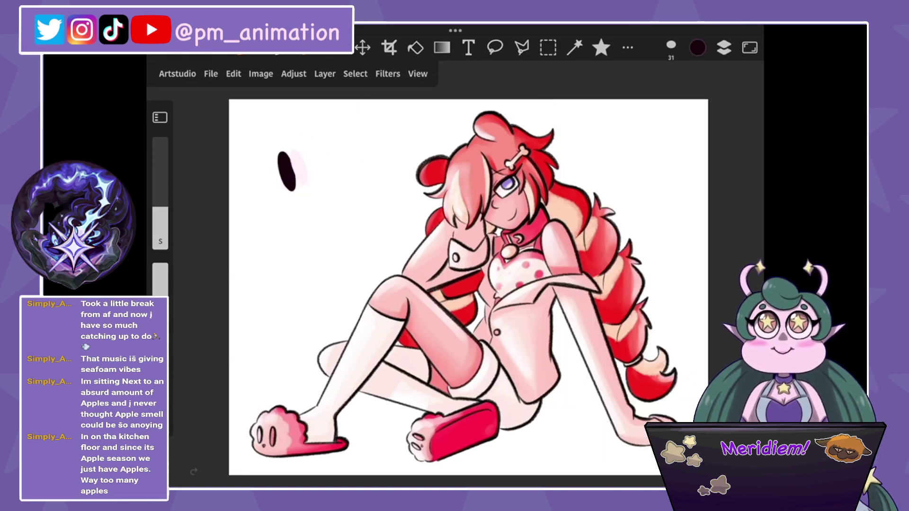
pyautogui.scroll(5, 426, 284)
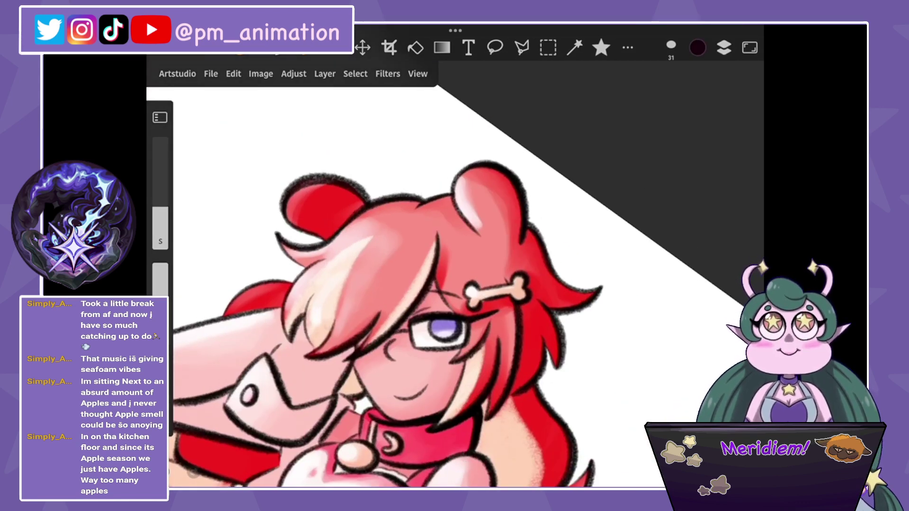
pyautogui.scroll(-5, 454, 284)
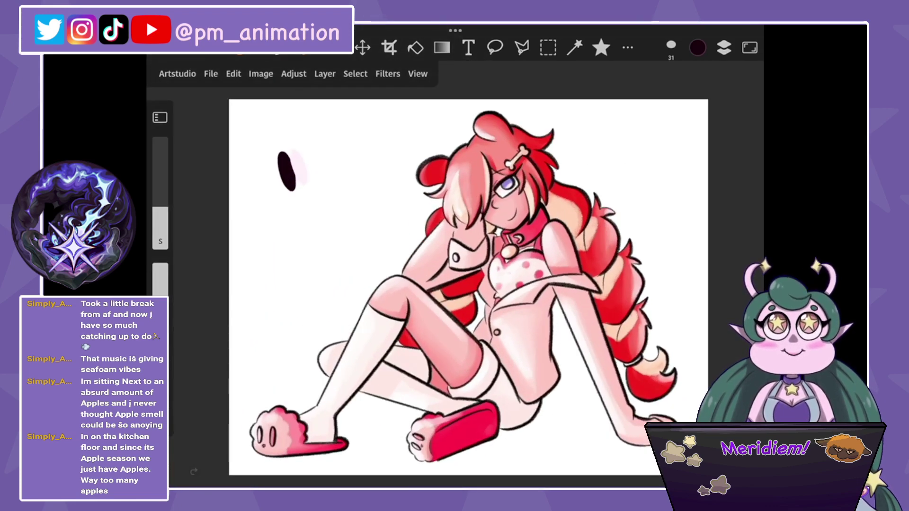
pyautogui.scroll(5, 474, 213)
pyautogui.scroll(-5, 455, 284)
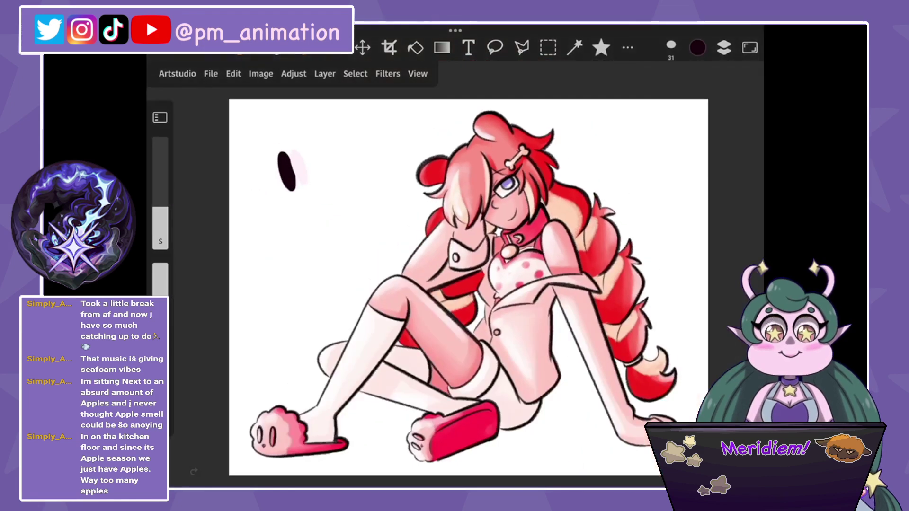
pyautogui.scroll(5, 473, 260)
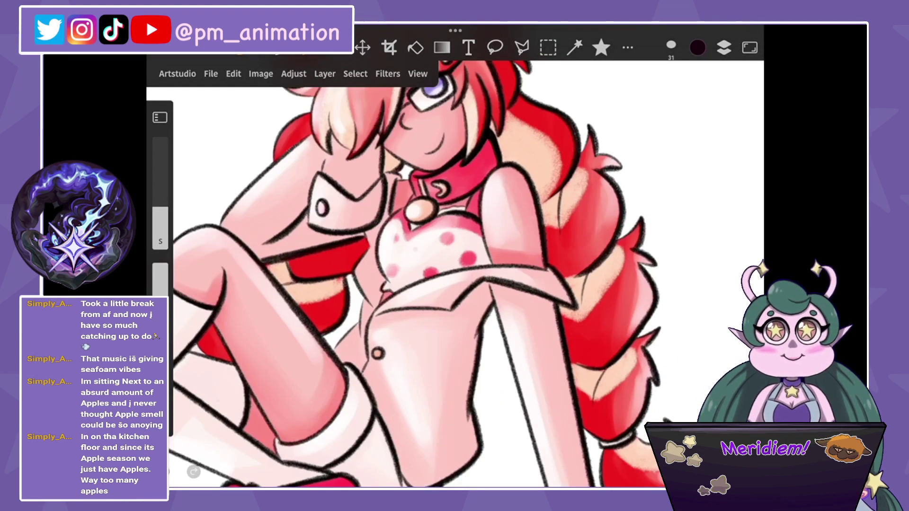
pyautogui.scroll(-5, 454, 284)
# Make Layer 5 active, pick a Favorites brush, and save the illustration as Af17.artstudio.
pyautogui.click(723, 48)
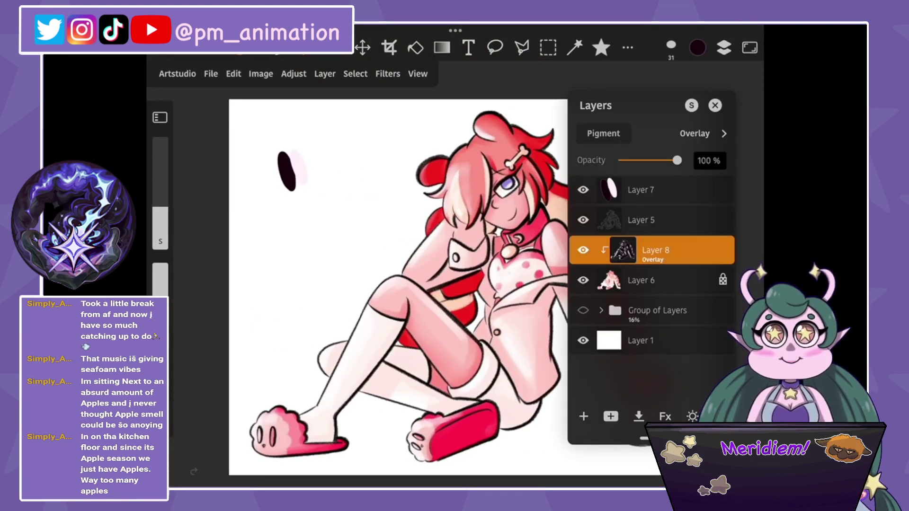
pyautogui.click(641, 219)
pyautogui.click(641, 220)
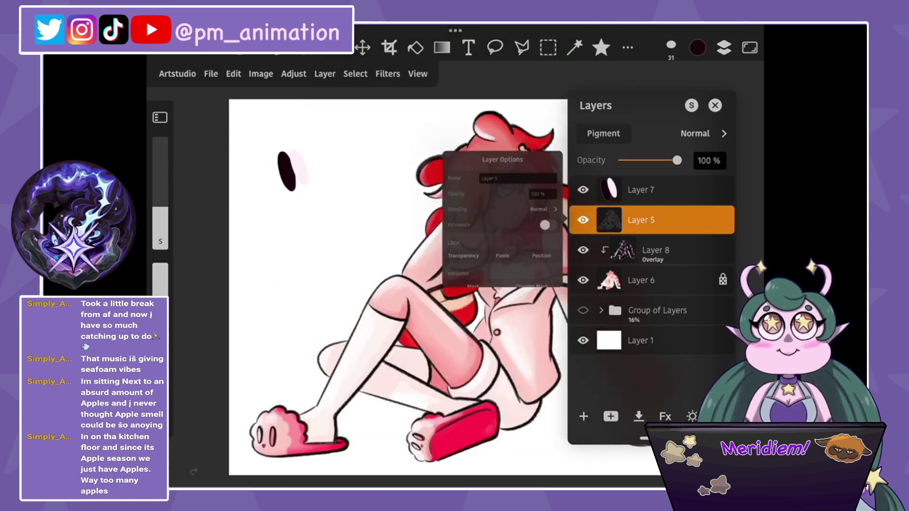
pyautogui.click(640, 219)
pyautogui.click(628, 47)
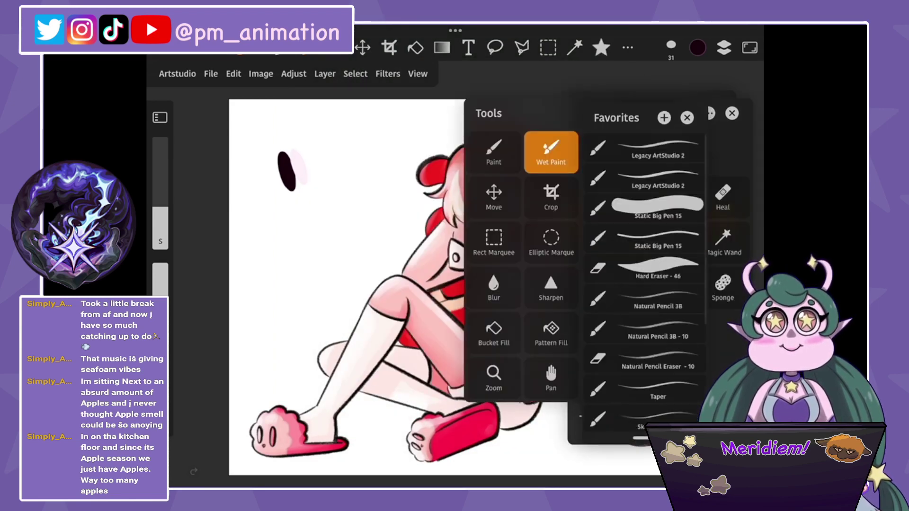
pyautogui.click(658, 151)
pyautogui.click(211, 73)
pyautogui.click(223, 152)
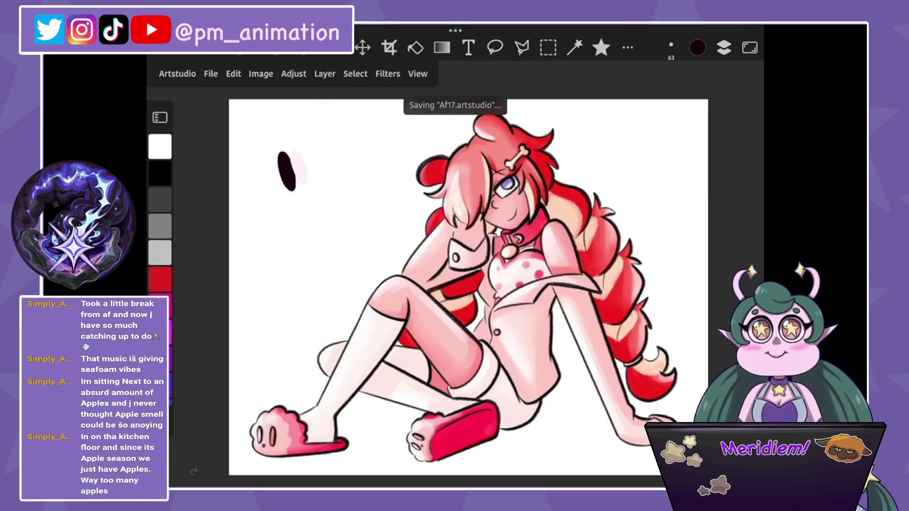
# With a smaller brush in dark red, recolour the left bun and lower-left strand outlines.
pyautogui.moveTo(160, 156)
pyautogui.mouseDown()
pyautogui.moveTo(160, 192)
pyautogui.moveTo(160, 138)
pyautogui.mouseUp()
pyautogui.scroll(5, 469, 283)
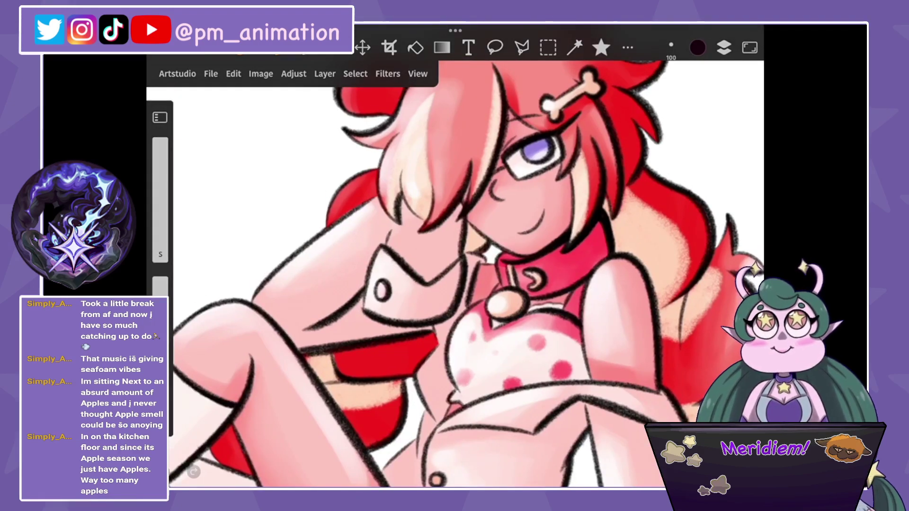
pyautogui.click(697, 48)
pyautogui.moveTo(696, 106); pyautogui.dragTo(697, 162)
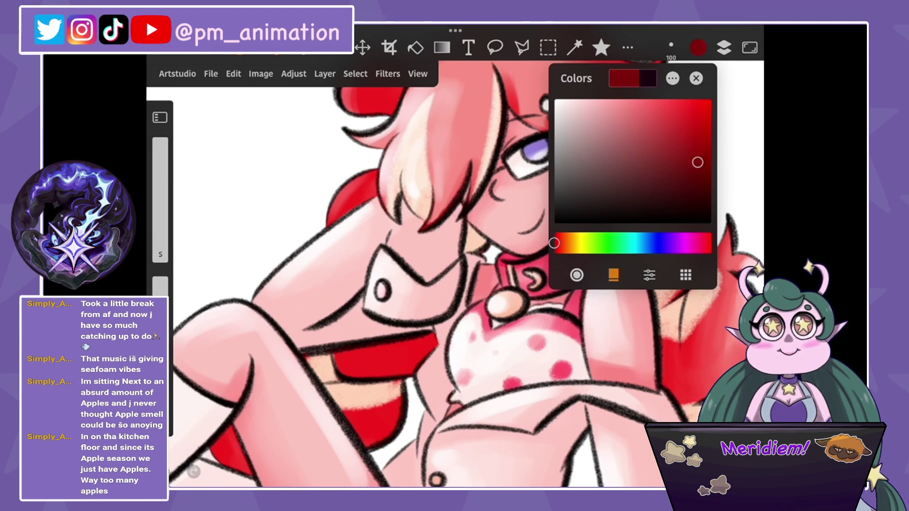
pyautogui.scroll(3, 466, 274)
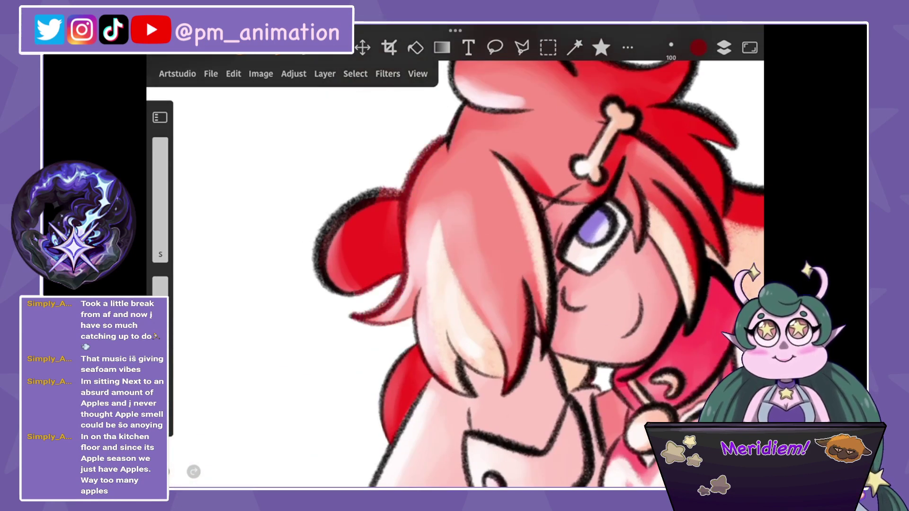
pyautogui.moveTo(374, 192); pyautogui.dragTo(331, 291)
pyautogui.moveTo(341, 208); pyautogui.dragTo(316, 277)
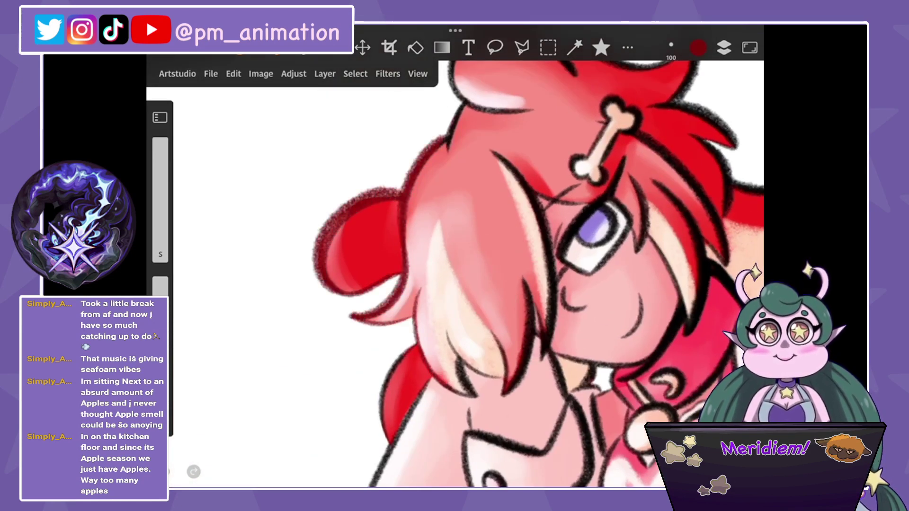
pyautogui.moveTo(403, 357); pyautogui.dragTo(381, 426)
# Recolour the top bun and right hair strand outlines dark red.
pyautogui.scroll(5, 466, 284)
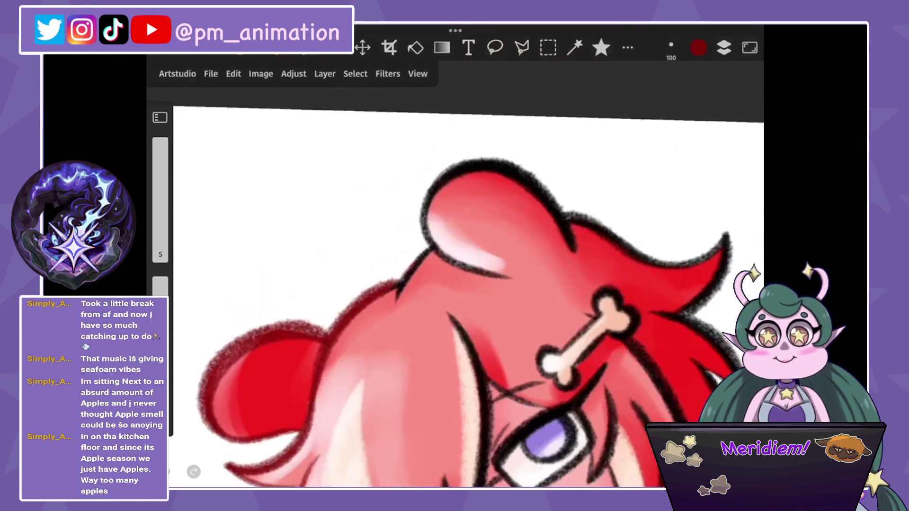
pyautogui.moveTo(469, 161); pyautogui.dragTo(419, 232)
pyautogui.moveTo(525, 183)
pyautogui.mouseDown()
pyautogui.moveTo(488, 161)
pyautogui.moveTo(606, 234)
pyautogui.mouseUp()
pyautogui.scroll(-5, 455, 284)
pyautogui.moveTo(554, 209); pyautogui.dragTo(550, 287)
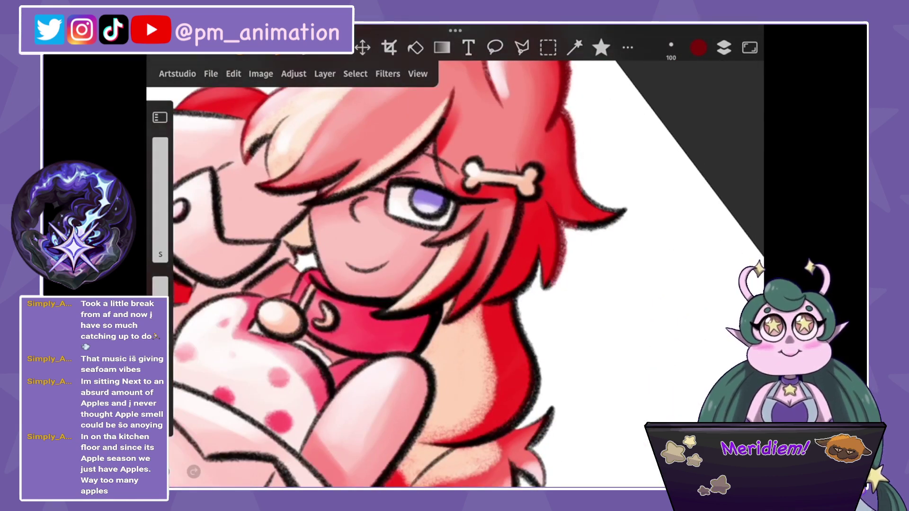
pyautogui.moveTo(620, 208); pyautogui.dragTo(590, 230)
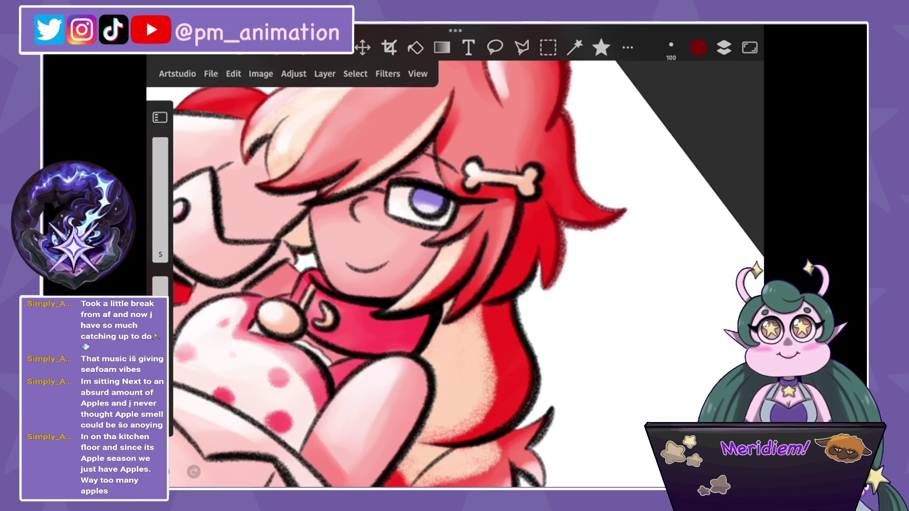
# Tint the central hair strand outlines red and retouch the hair outline near the eye.
pyautogui.moveTo(521, 211)
pyautogui.mouseDown()
pyautogui.moveTo(501, 268)
pyautogui.moveTo(516, 381)
pyautogui.mouseUp()
pyautogui.moveTo(487, 243); pyautogui.dragTo(476, 305)
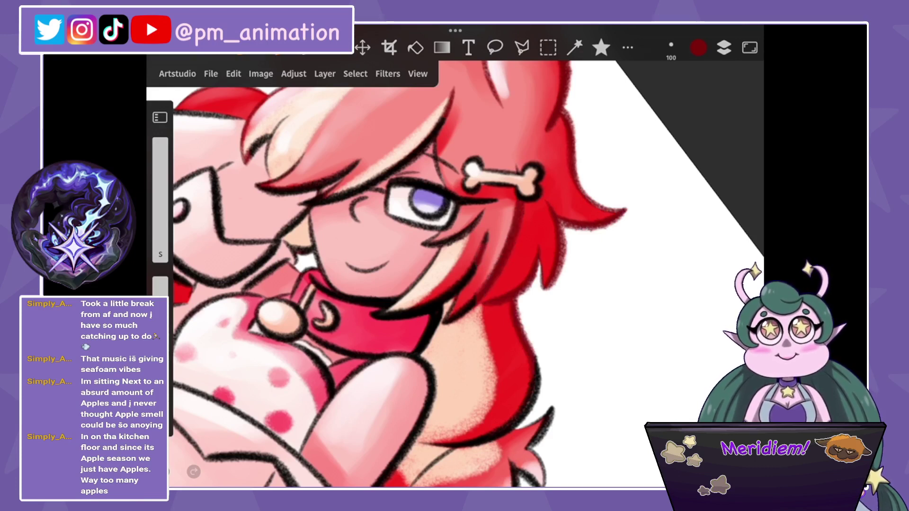
pyautogui.moveTo(468, 268)
pyautogui.mouseDown()
pyautogui.moveTo(445, 324)
pyautogui.moveTo(386, 319)
pyautogui.mouseUp()
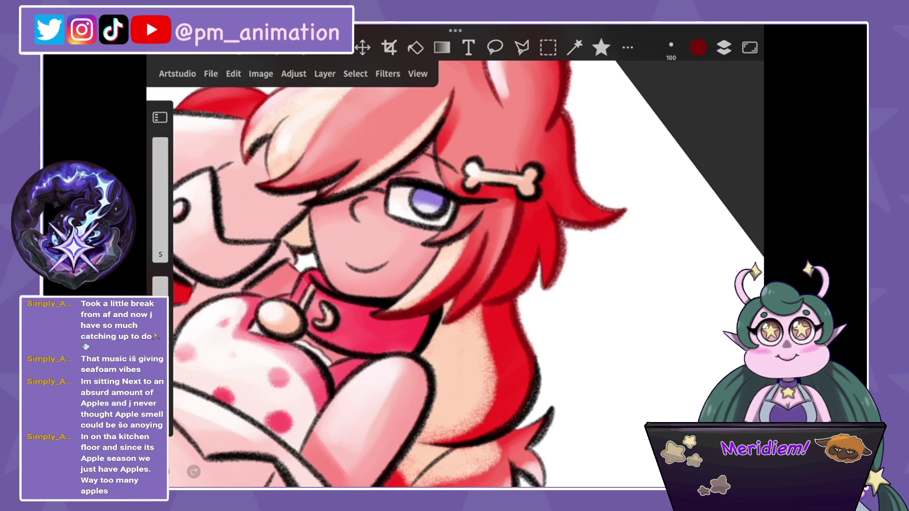
pyautogui.moveTo(422, 247); pyautogui.dragTo(482, 213)
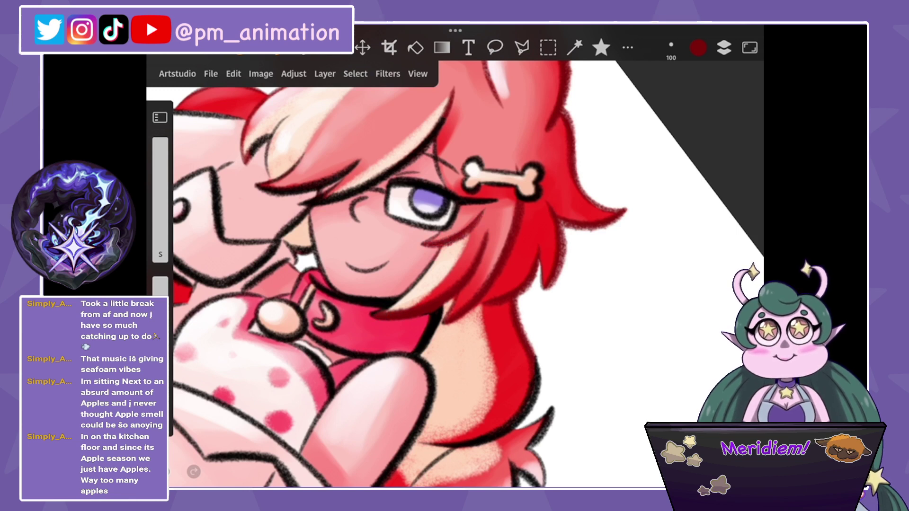
pyautogui.hotkey('ctrl', 'z')
pyautogui.moveTo(421, 246); pyautogui.dragTo(452, 237)
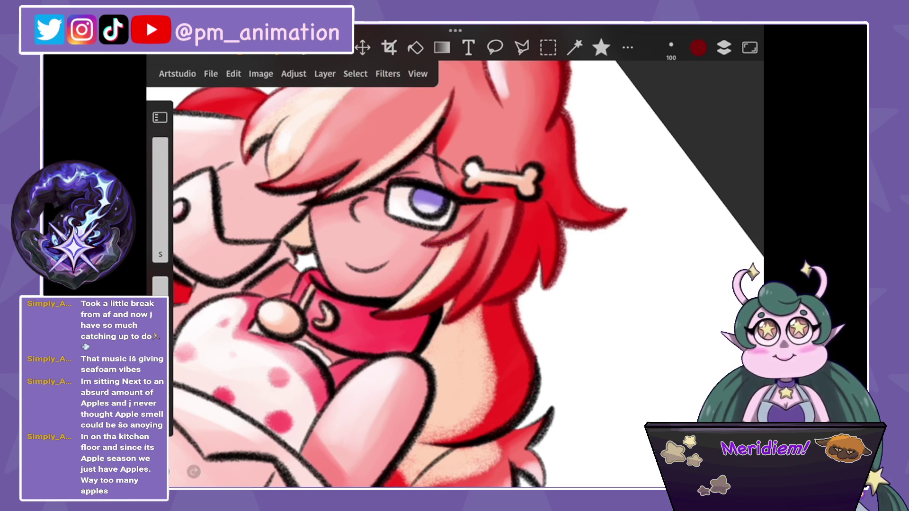
# Brighten small patches of hair highlights and lighten the hair's right edge.
pyautogui.moveTo(443, 118); pyautogui.dragTo(431, 154)
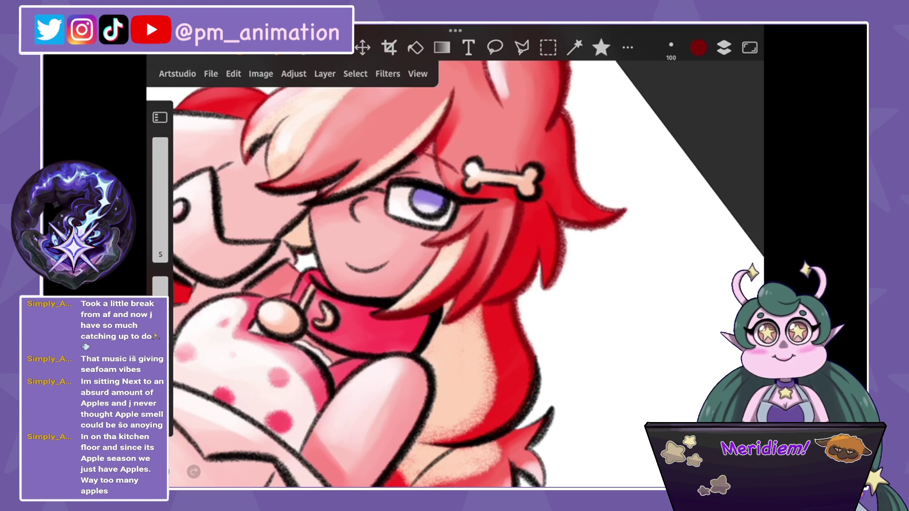
pyautogui.moveTo(426, 201); pyautogui.dragTo(539, 163)
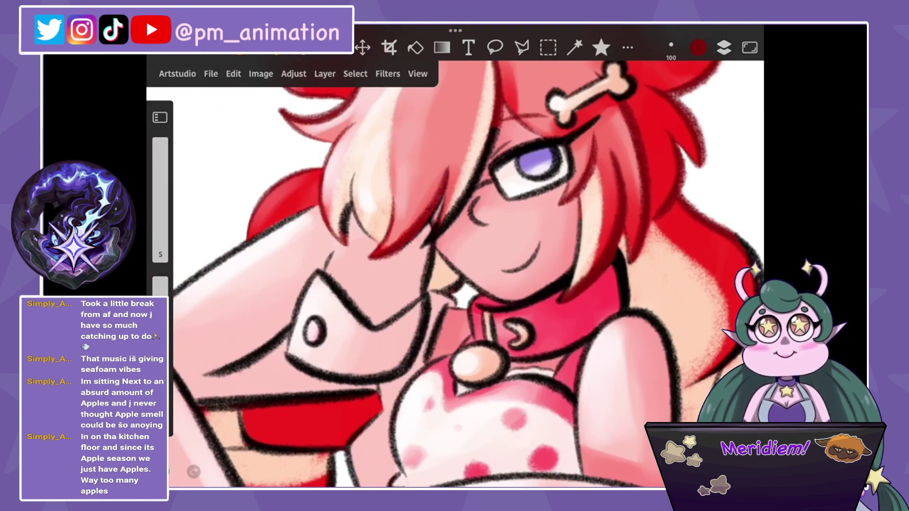
pyautogui.moveTo(440, 214); pyautogui.dragTo(424, 246)
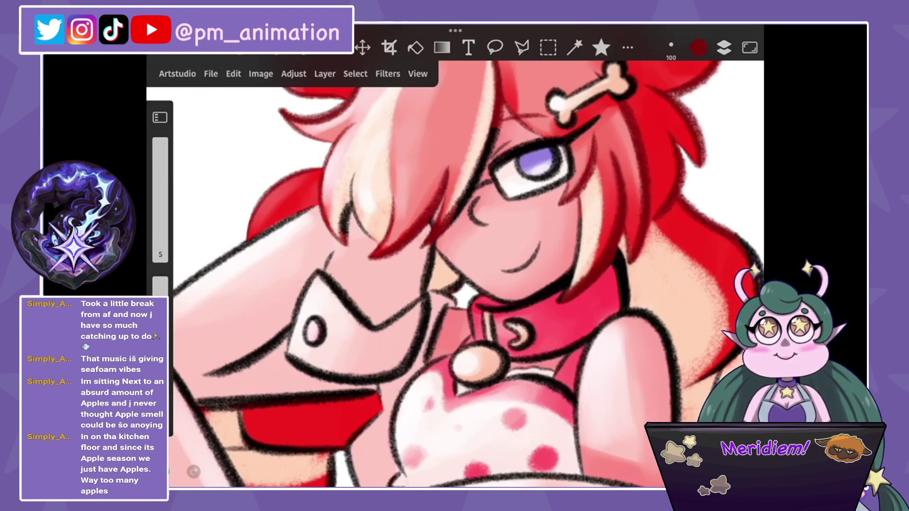
pyautogui.scroll(-3, 454, 273)
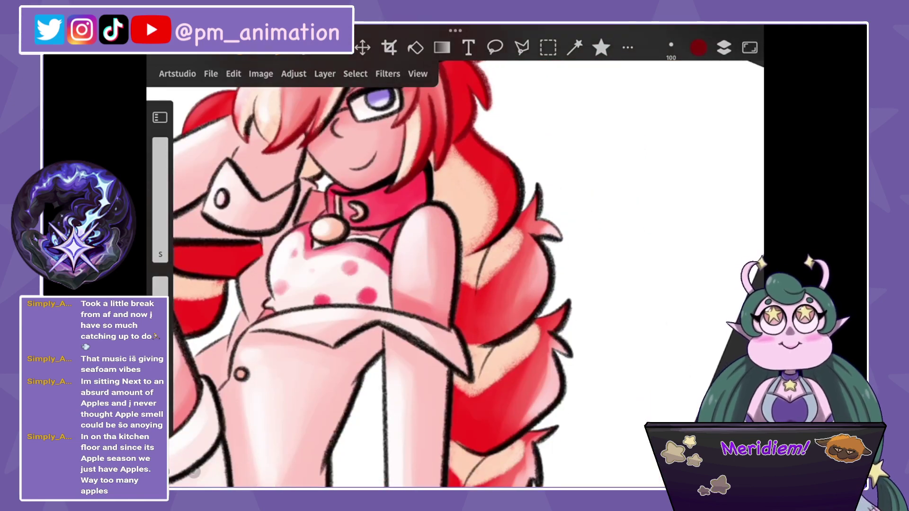
pyautogui.moveTo(532, 186); pyautogui.dragTo(563, 322)
pyautogui.moveTo(495, 234); pyautogui.dragTo(479, 270)
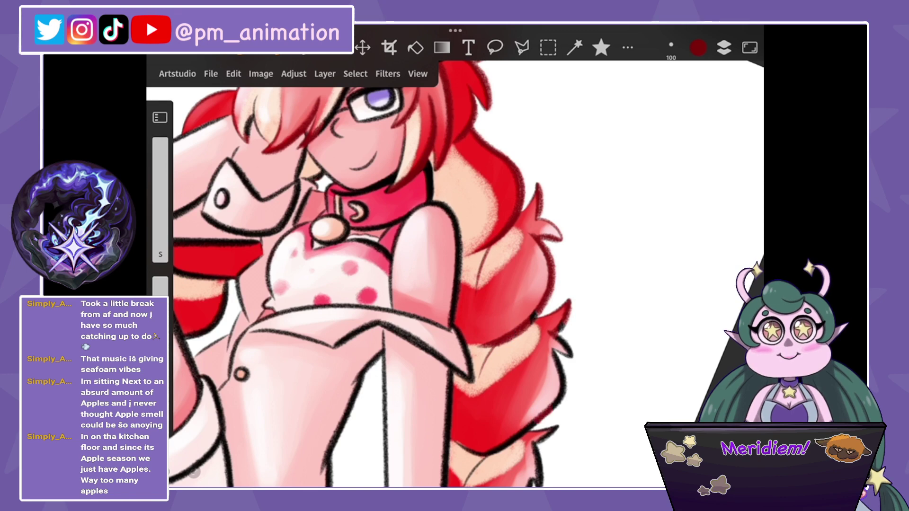
pyautogui.scroll(-5, 454, 273)
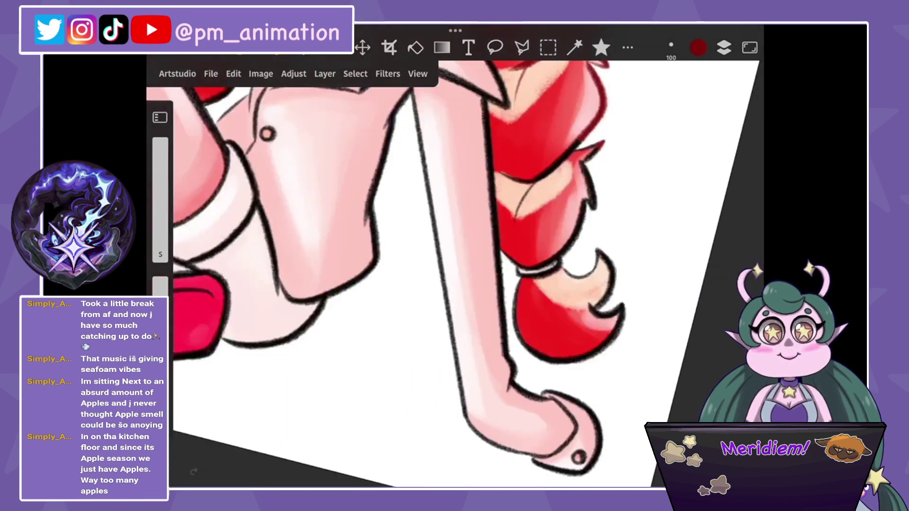
# Add three strokes of lighter coral shading along the braid.
pyautogui.moveTo(519, 183); pyautogui.dragTo(579, 141)
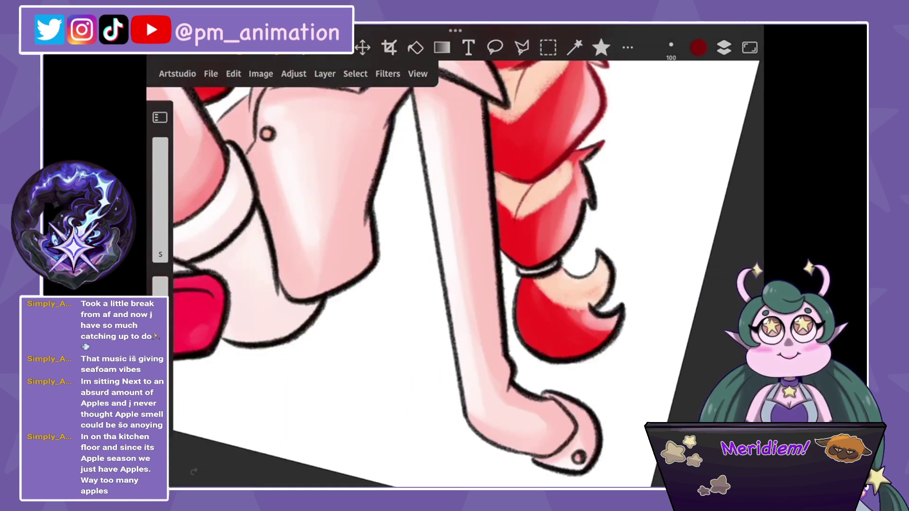
pyautogui.moveTo(535, 278); pyautogui.dragTo(566, 242)
pyautogui.moveTo(591, 173)
pyautogui.mouseDown()
pyautogui.moveTo(568, 253)
pyautogui.moveTo(516, 281)
pyautogui.moveTo(525, 340)
pyautogui.moveTo(616, 332)
pyautogui.moveTo(612, 258)
pyautogui.moveTo(594, 316)
pyautogui.mouseUp()
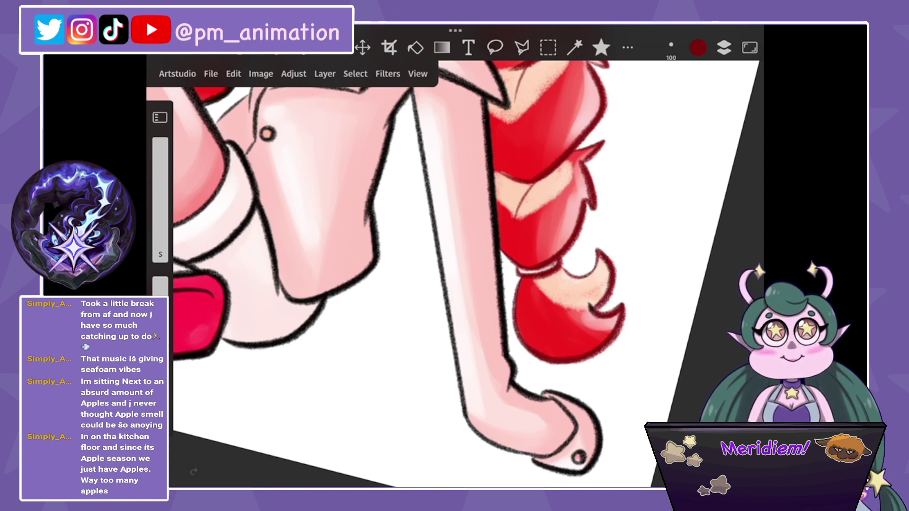
pyautogui.scroll(-5, 454, 274)
pyautogui.scroll(5, 426, 237)
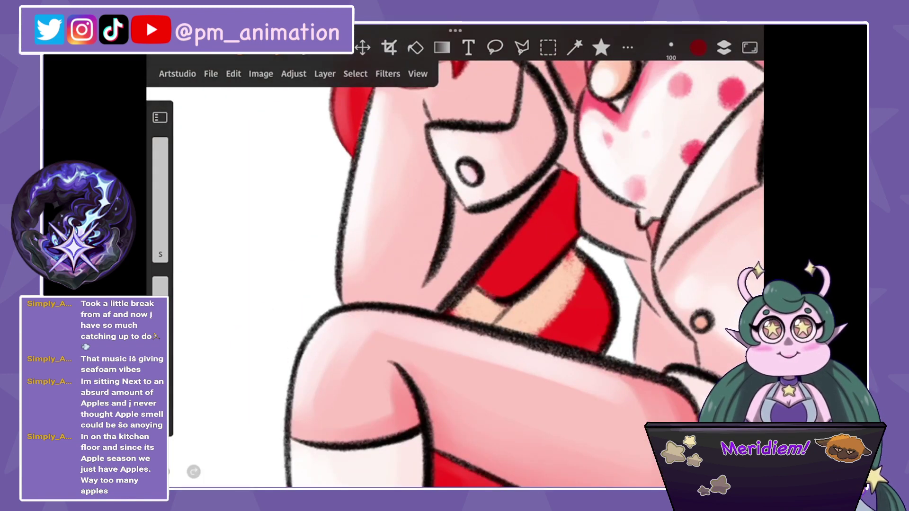
# Paint over the red strap's dark edge in lighter red.
pyautogui.moveTo(578, 253); pyautogui.dragTo(614, 329)
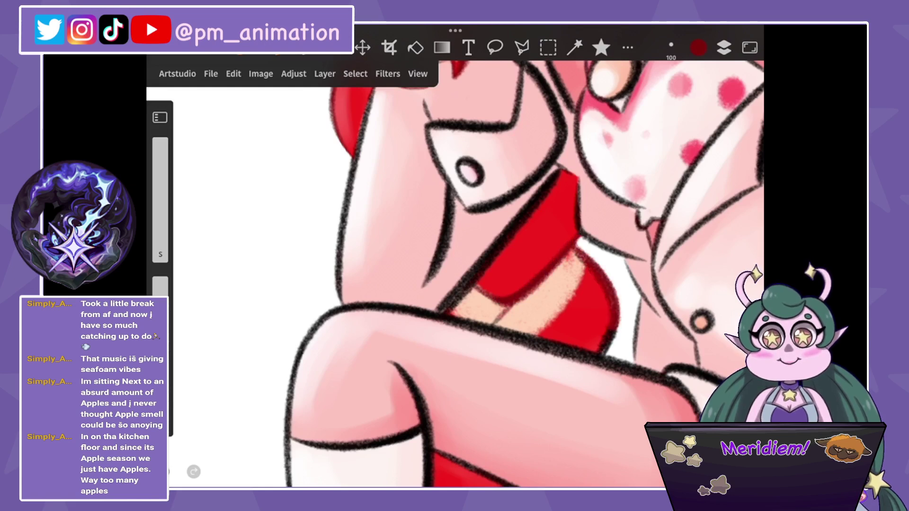
pyautogui.scroll(-5, 466, 274)
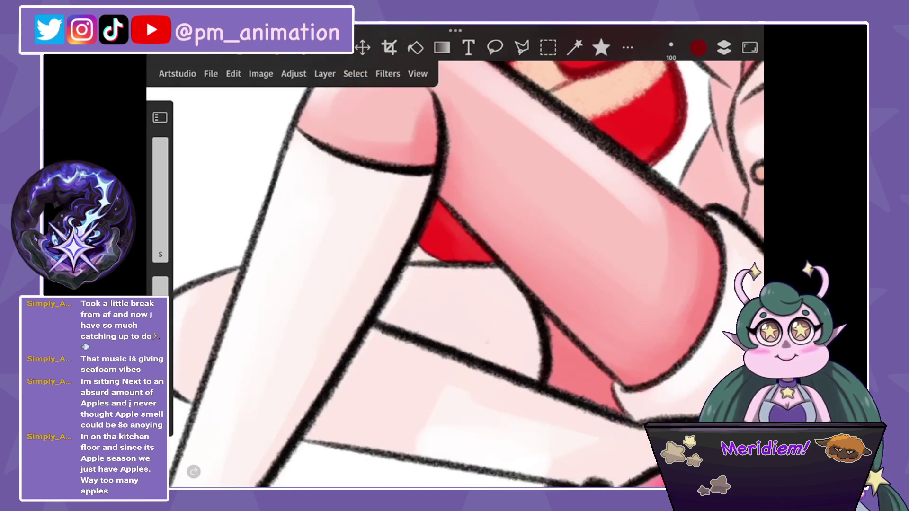
pyautogui.scroll(-3, 455, 274)
pyautogui.scroll(-2, 454, 274)
pyautogui.scroll(-2, 454, 274)
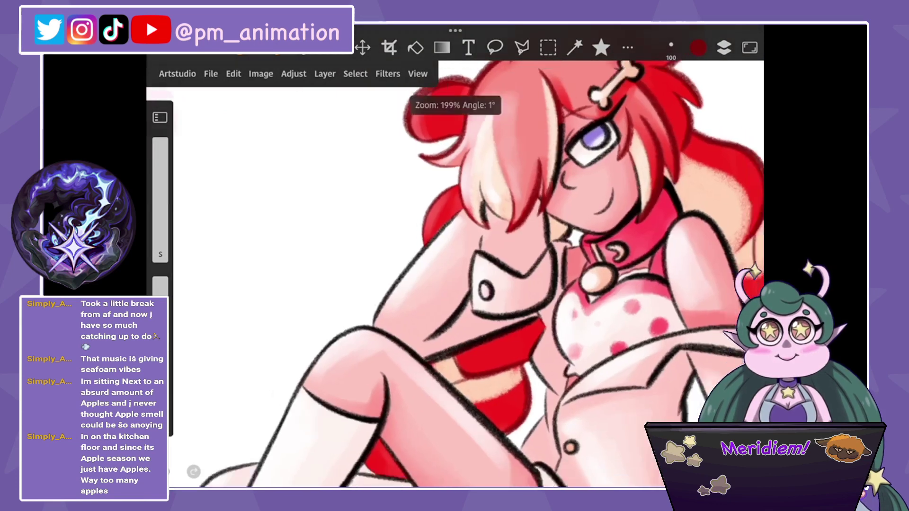
pyautogui.scroll(-2, 455, 275)
pyautogui.scroll(5, 544, 189)
# Sample the eye's purple, take a darker shade, and repaint the iris shading.
pyautogui.click(513, 239)
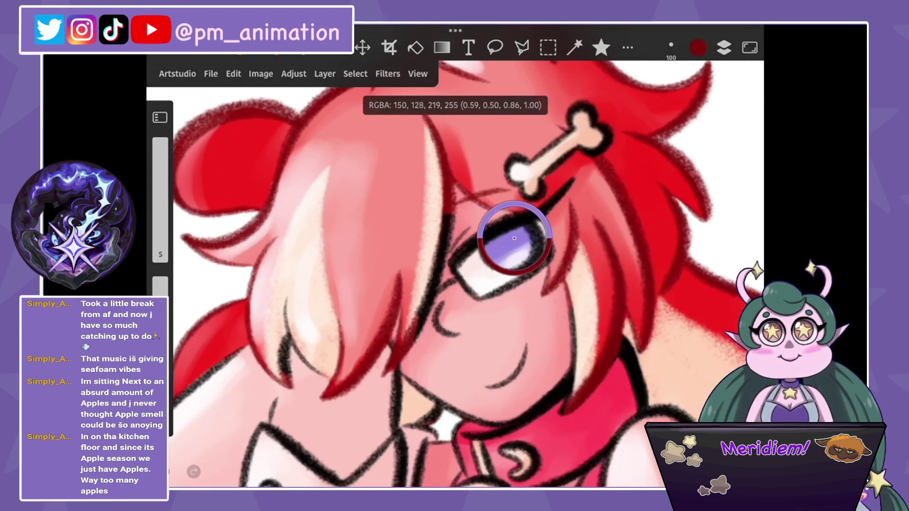
pyautogui.click(699, 47)
pyautogui.click(635, 156)
pyautogui.click(698, 47)
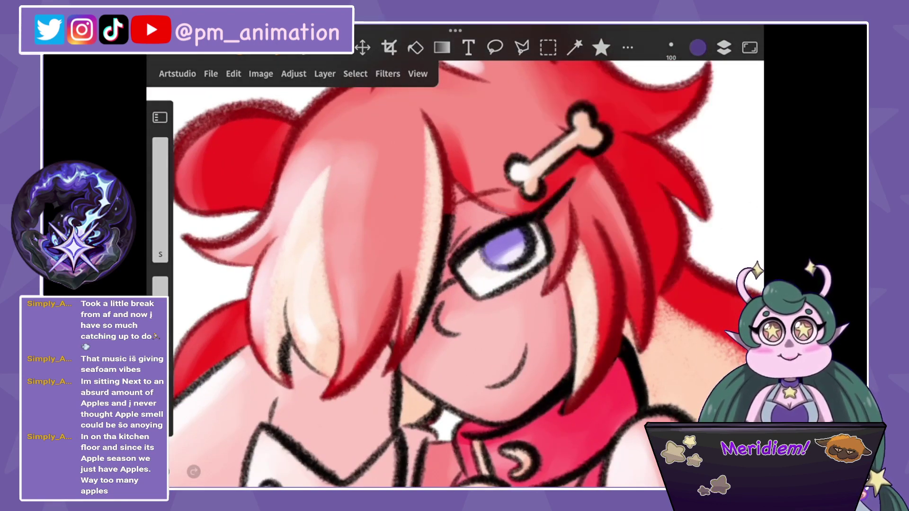
pyautogui.moveTo(508, 265); pyautogui.dragTo(533, 235)
# Darken the sampled peach skin tone to brown and draw brown lines down two hair strands.
pyautogui.moveTo(355, 263); pyautogui.dragTo(635, 355)
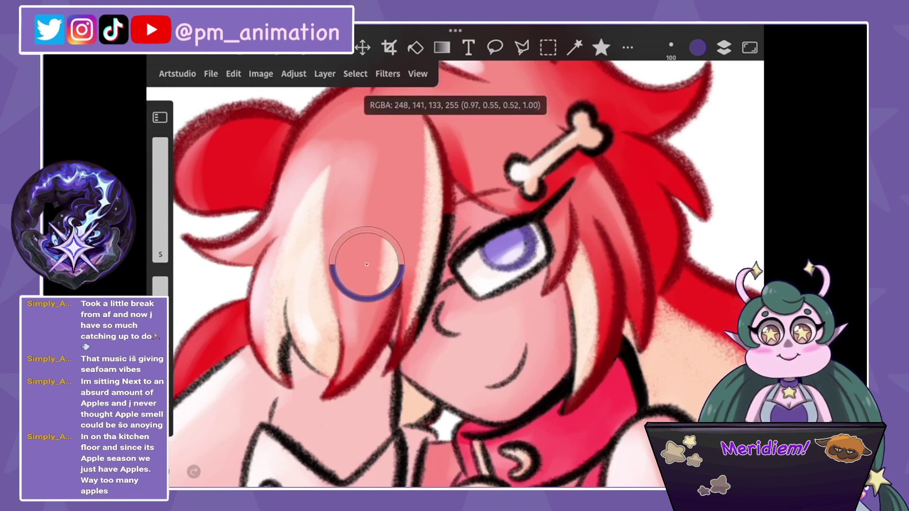
pyautogui.click(698, 47)
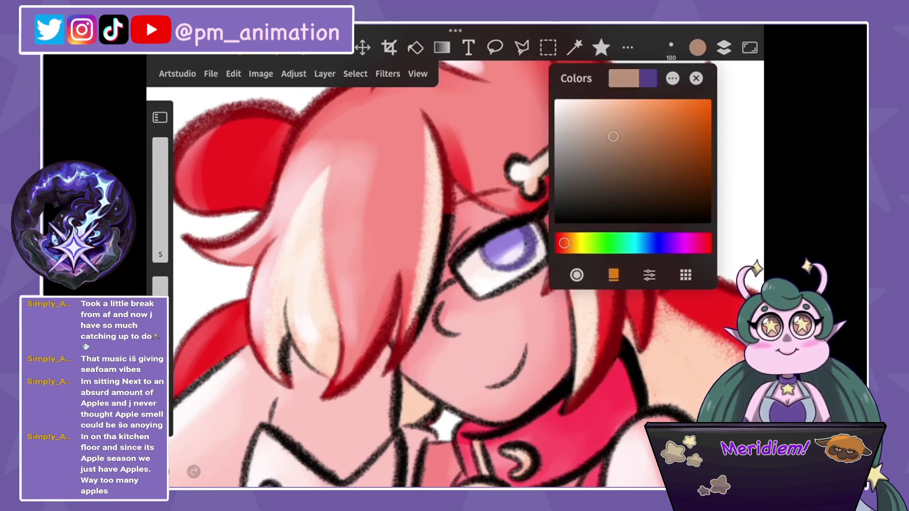
pyautogui.click(620, 142)
pyautogui.click(699, 47)
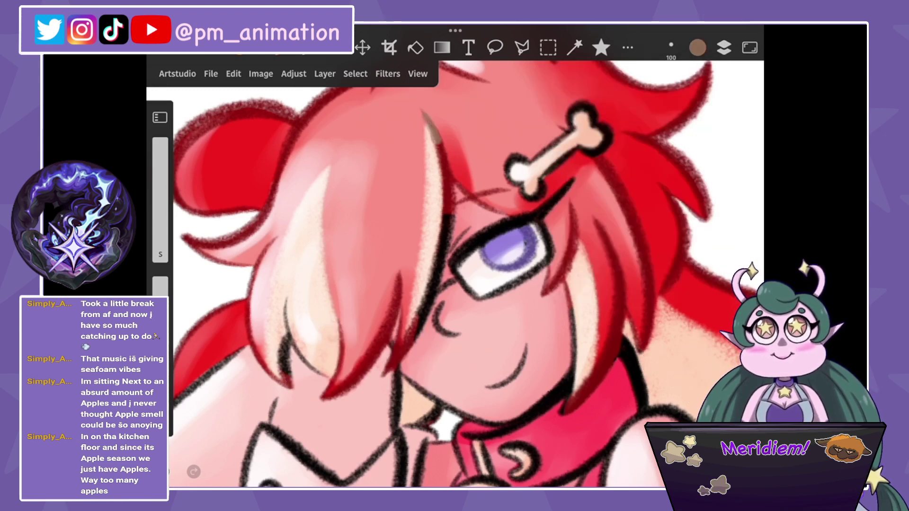
pyautogui.hotkey('ctrl', 'z')
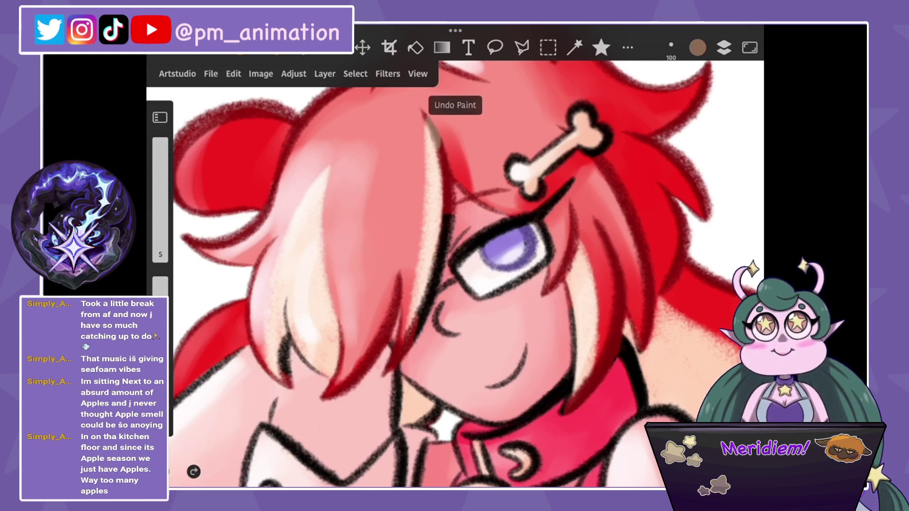
pyautogui.moveTo(438, 142)
pyautogui.mouseDown()
pyautogui.moveTo(452, 223)
pyautogui.moveTo(406, 353)
pyautogui.mouseUp()
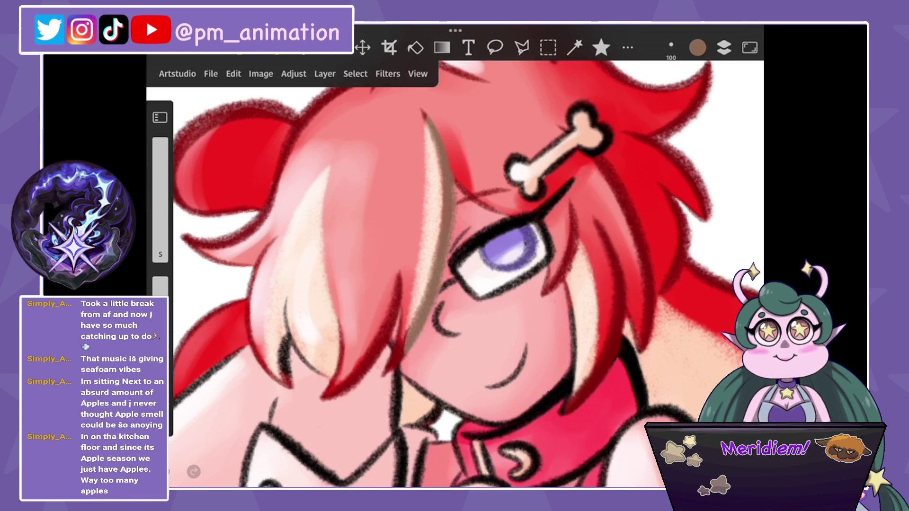
pyautogui.moveTo(291, 300); pyautogui.dragTo(285, 390)
pyautogui.scroll(-5, 454, 275)
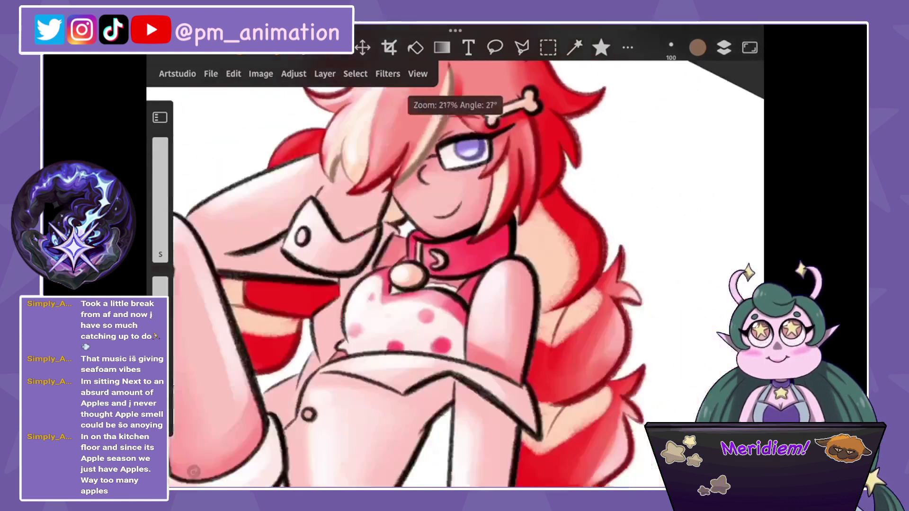
pyautogui.scroll(5, 426, 237)
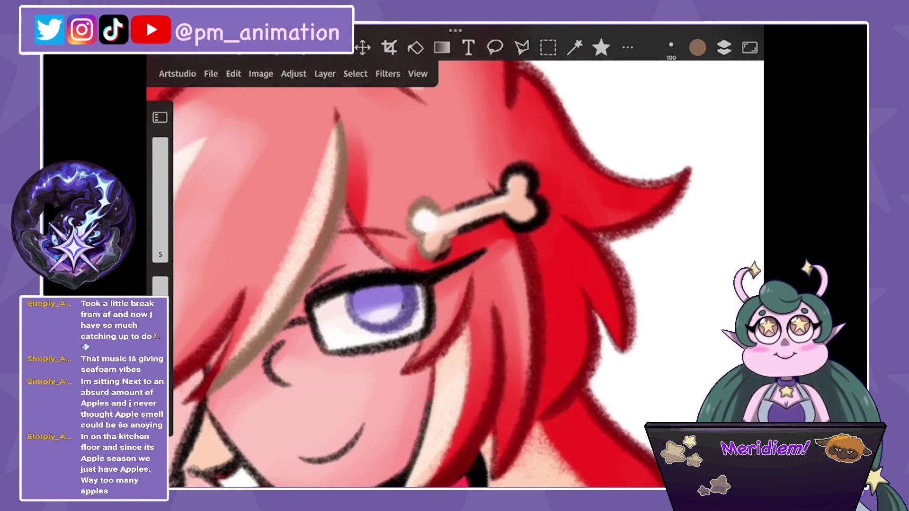
# Try a brown outline on the bone clip, then undo that stroke.
pyautogui.moveTo(502, 182)
pyautogui.mouseDown()
pyautogui.moveTo(544, 209)
pyautogui.moveTo(538, 227)
pyautogui.moveTo(492, 220)
pyautogui.mouseUp()
pyautogui.scroll(-5, 407, 274)
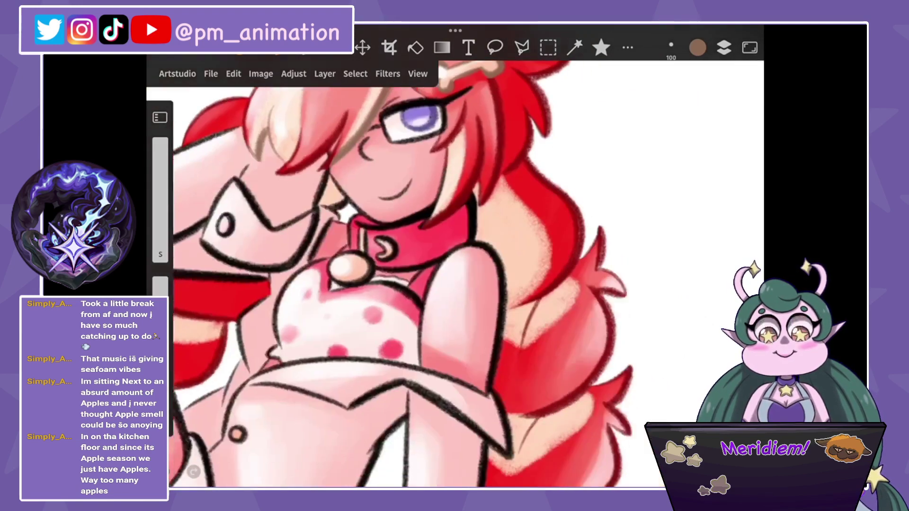
pyautogui.scroll(-5, 407, 274)
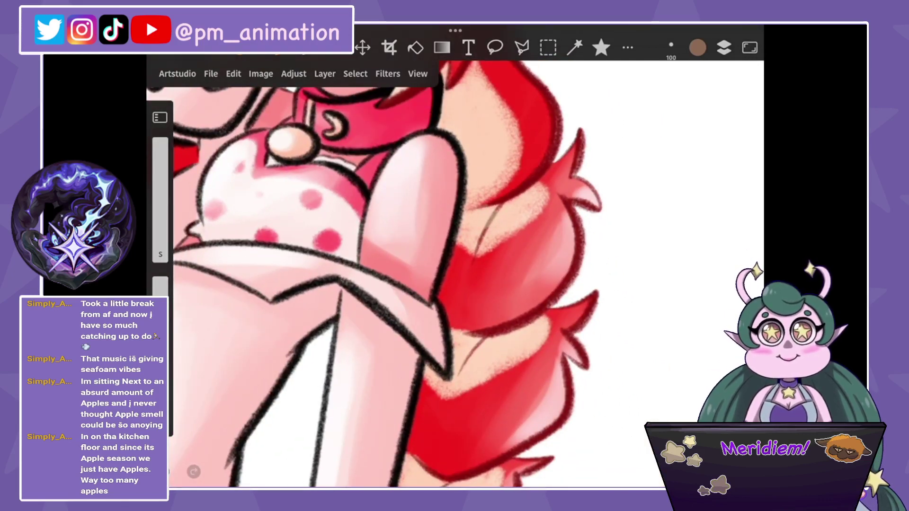
pyautogui.hotkey('ctrl', 'z')
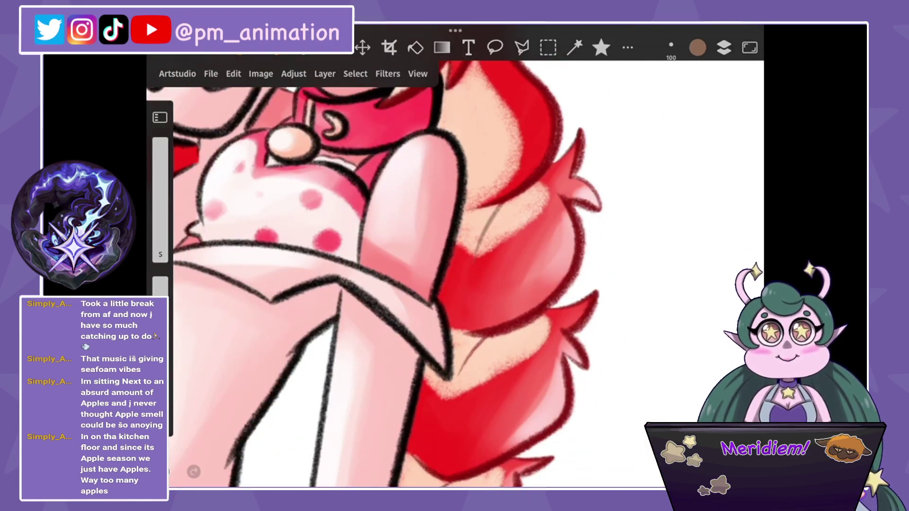
pyautogui.scroll(-5, 393, 274)
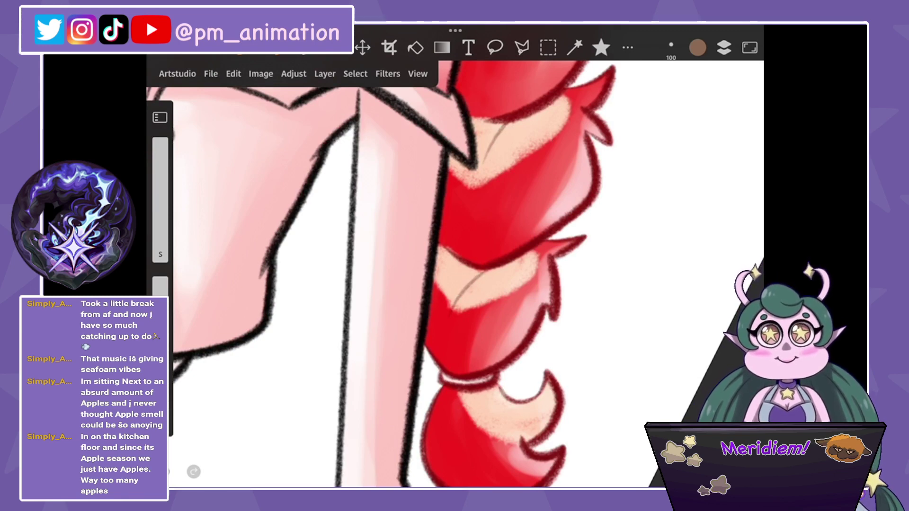
# Draw a grey-brown line along the edge of the braid tip tuft.
pyautogui.moveTo(504, 398)
pyautogui.mouseDown()
pyautogui.moveTo(558, 393)
pyautogui.moveTo(521, 442)
pyautogui.mouseUp()
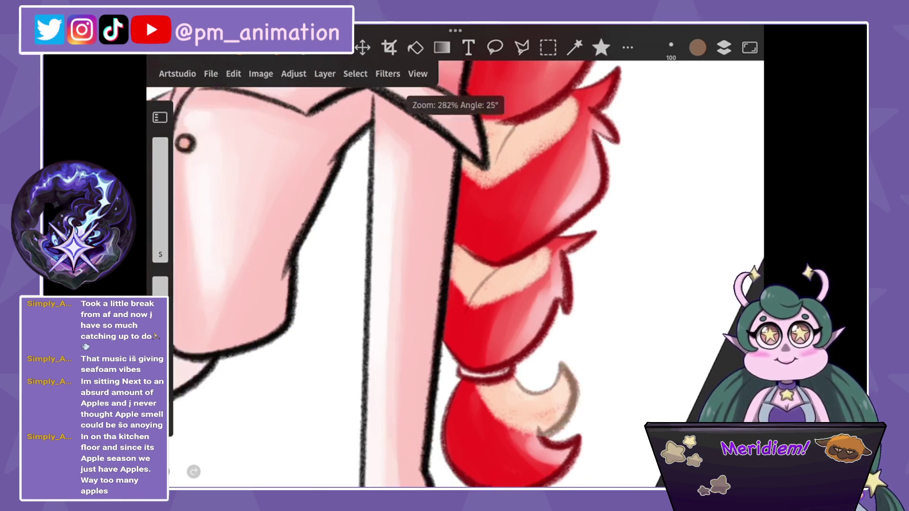
pyautogui.scroll(-5, 455, 275)
pyautogui.scroll(5, 455, 275)
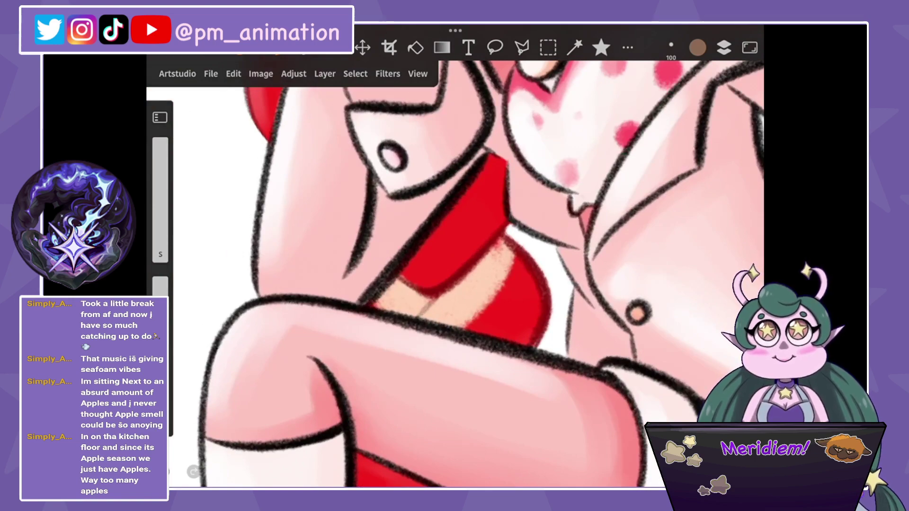
pyautogui.scroll(-5, 454, 275)
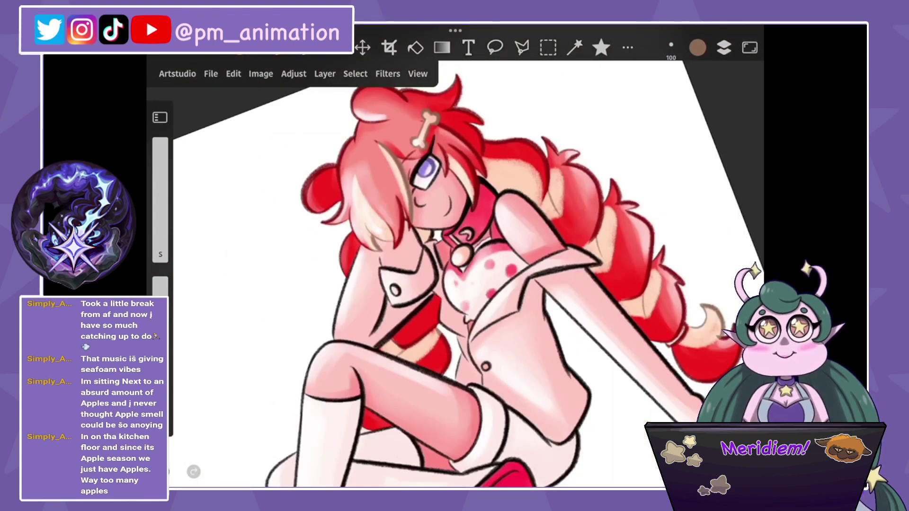
pyautogui.scroll(5, 426, 189)
pyautogui.scroll(-5, 454, 275)
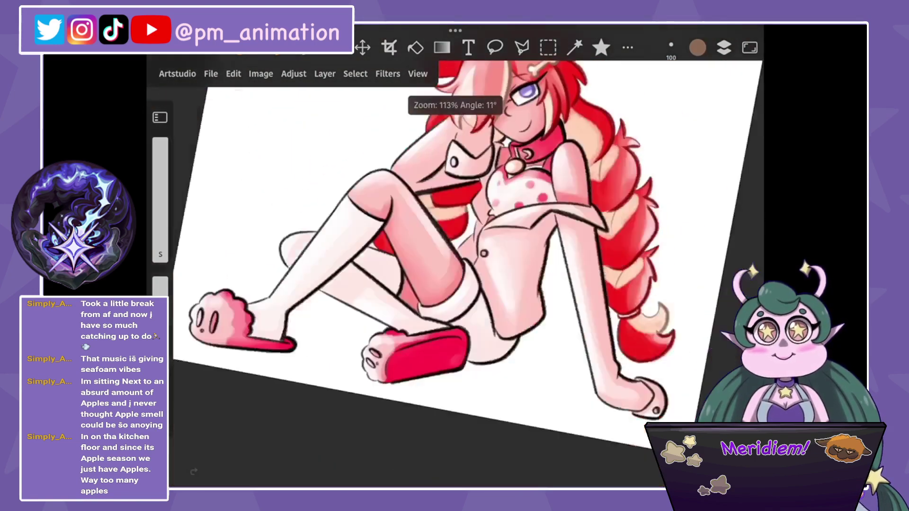
pyautogui.scroll(-2, 454, 274)
pyautogui.scroll(6, 426, 213)
# Sample the face's pink and pick a darker reddish tone for the lines.
pyautogui.moveTo(466, 152); pyautogui.dragTo(456, 163)
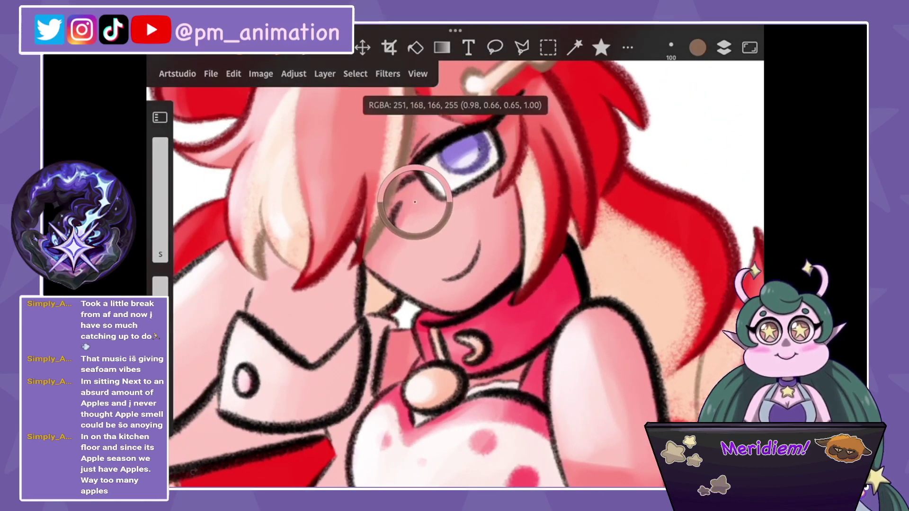
pyautogui.click(698, 48)
pyautogui.click(691, 118)
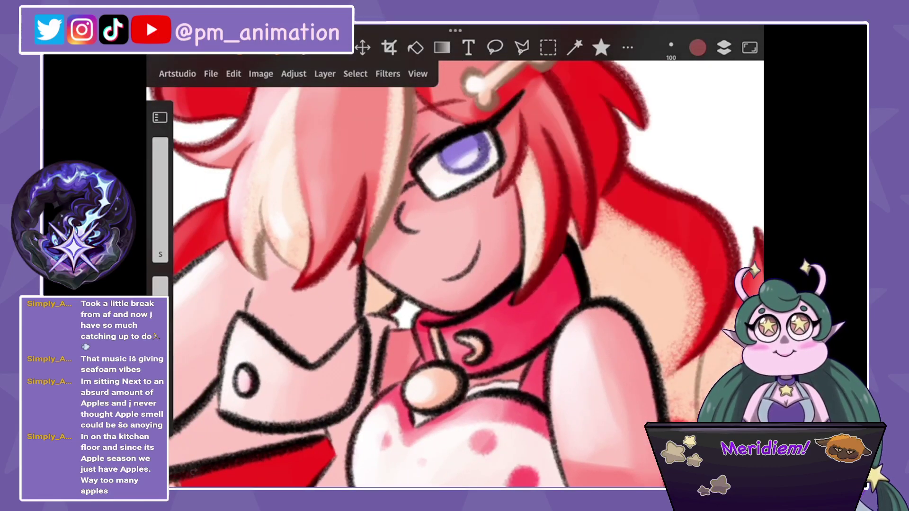
pyautogui.click(696, 78)
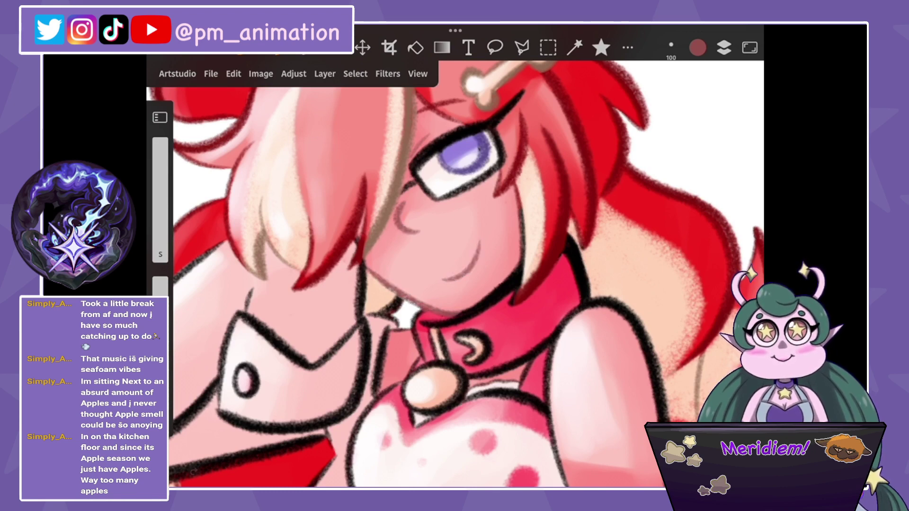
pyautogui.scroll(-5, 455, 275)
pyautogui.scroll(5, 426, 213)
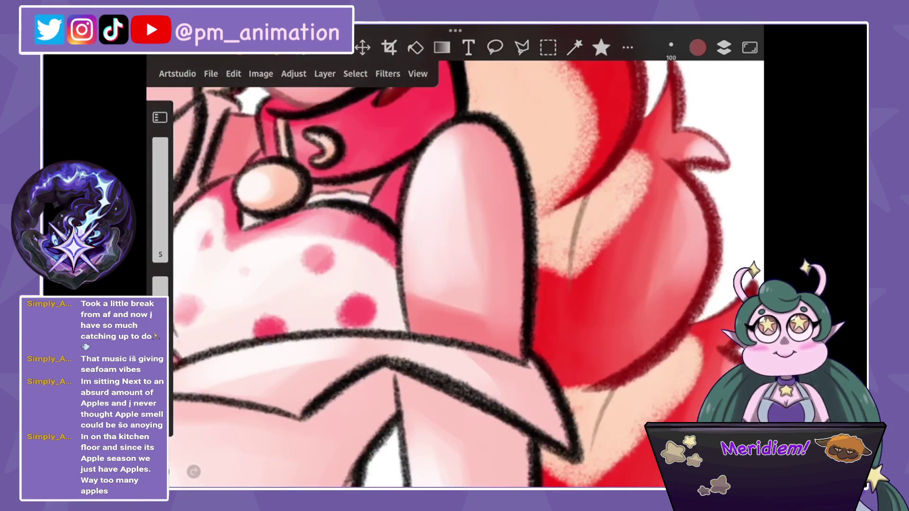
# Recolour the arm's left and right outlines and the thigh's knee-crease line lighter.
pyautogui.moveTo(392, 253)
pyautogui.mouseDown()
pyautogui.moveTo(408, 171)
pyautogui.moveTo(443, 124)
pyautogui.moveTo(511, 128)
pyautogui.moveTo(533, 270)
pyautogui.mouseUp()
pyautogui.moveTo(533, 232); pyautogui.dragTo(524, 360)
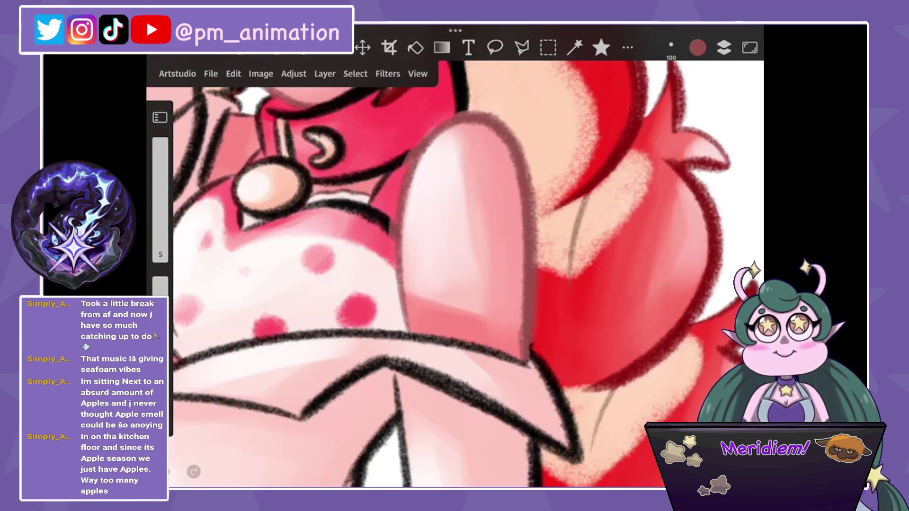
pyautogui.scroll(-5, 455, 275)
pyautogui.scroll(5, 426, 213)
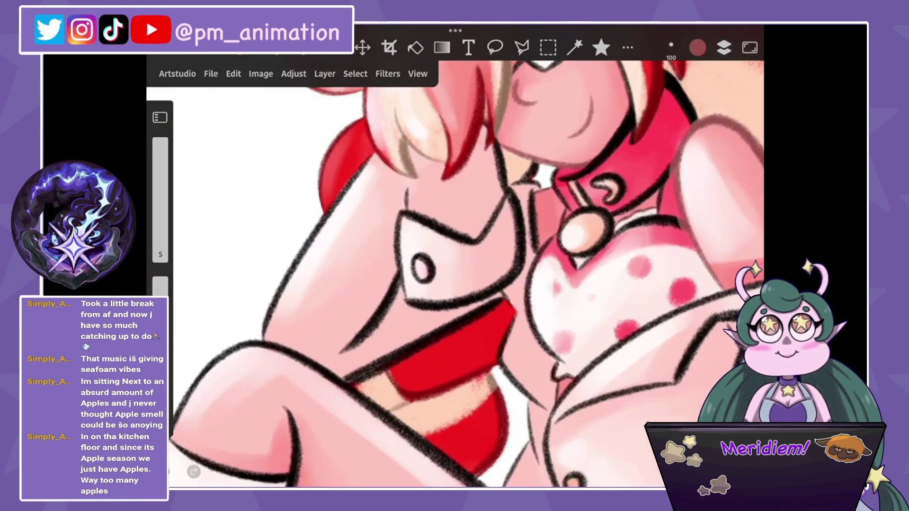
pyautogui.scroll(-5, 454, 274)
pyautogui.scroll(5, 474, 213)
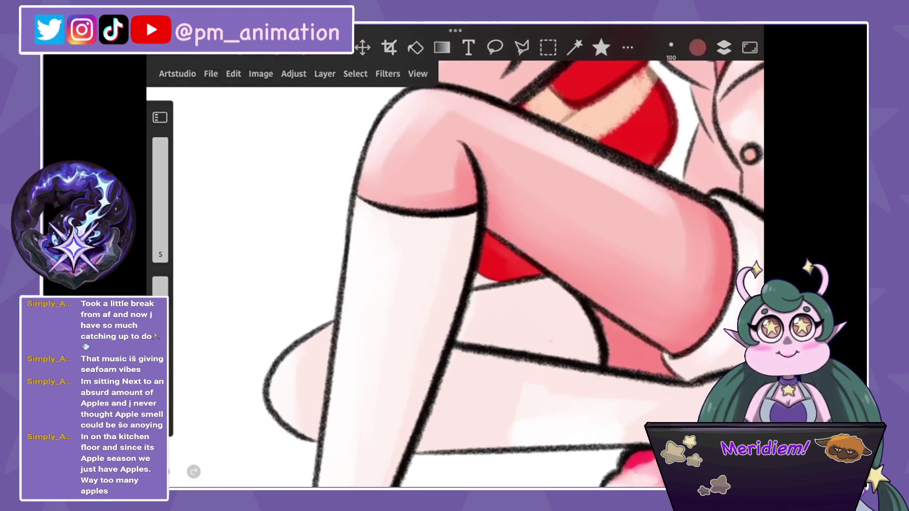
pyautogui.moveTo(459, 142)
pyautogui.mouseDown()
pyautogui.moveTo(483, 206)
pyautogui.moveTo(412, 282)
pyautogui.moveTo(393, 379)
pyautogui.moveTo(462, 416)
pyautogui.mouseUp()
pyautogui.hscroll(5, 454, 274)
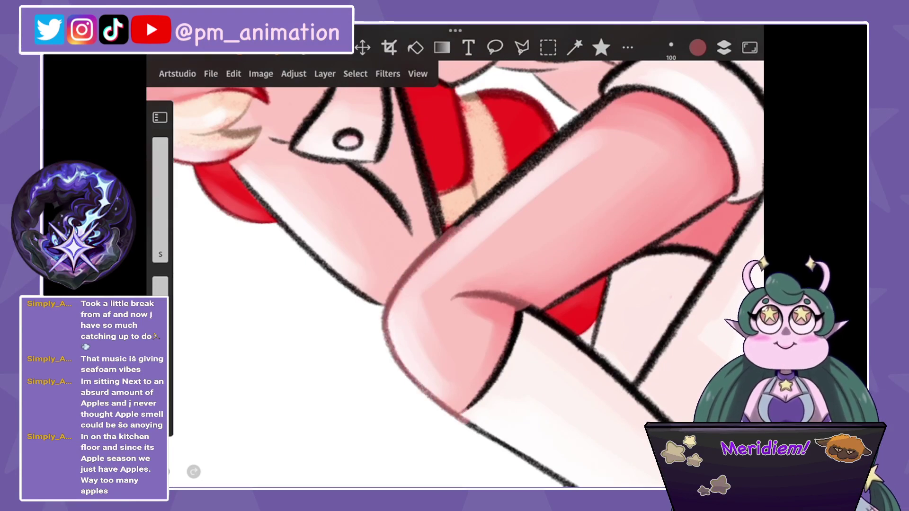
# Lighten the arm's upper-left outline and the black outlines on the legs.
pyautogui.moveTo(440, 234); pyautogui.dragTo(539, 158)
pyautogui.moveTo(474, 203)
pyautogui.mouseDown()
pyautogui.moveTo(618, 93)
pyautogui.moveTo(651, 86)
pyautogui.mouseUp()
pyautogui.scroll(-10, 454, 275)
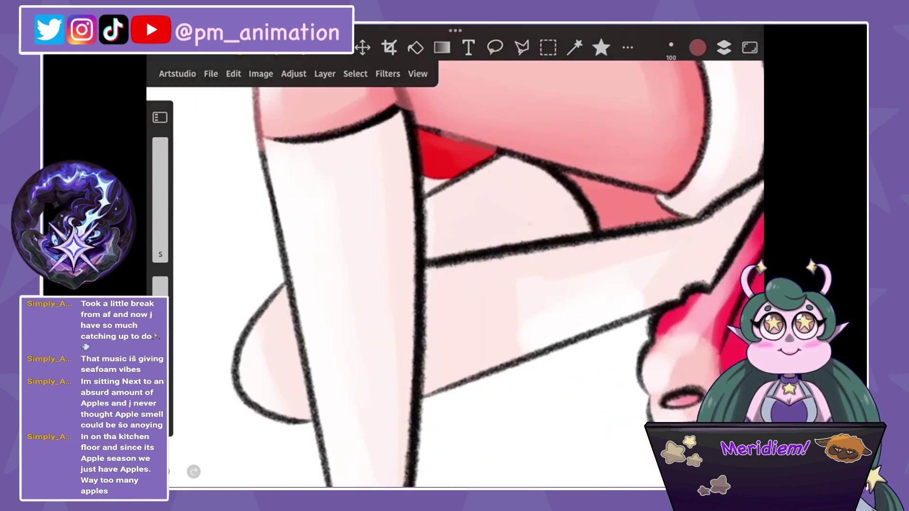
pyautogui.moveTo(492, 152)
pyautogui.mouseDown()
pyautogui.moveTo(672, 209)
pyautogui.moveTo(682, 199)
pyautogui.mouseUp()
pyautogui.moveTo(573, 239); pyautogui.dragTo(686, 211)
pyautogui.scroll(-5, 455, 274)
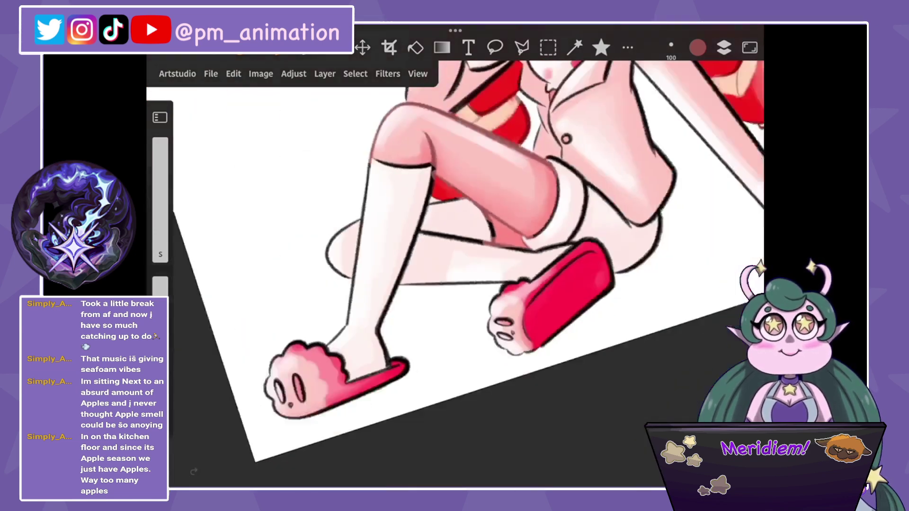
pyautogui.scroll(-3, 454, 275)
pyautogui.scroll(-5, 455, 274)
pyautogui.scroll(10, 455, 275)
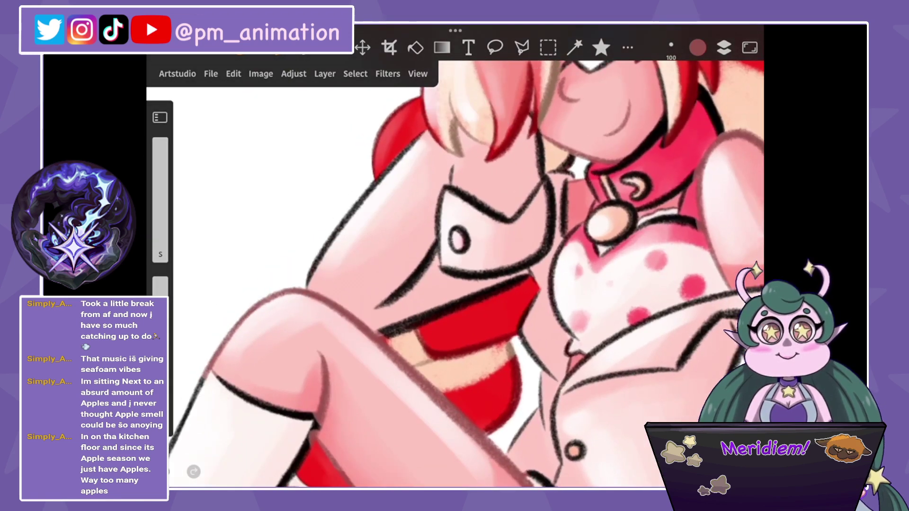
# Sample a new line colour from the drawing and adjust it.
pyautogui.click(385, 270)
pyautogui.click(697, 48)
pyautogui.click(698, 47)
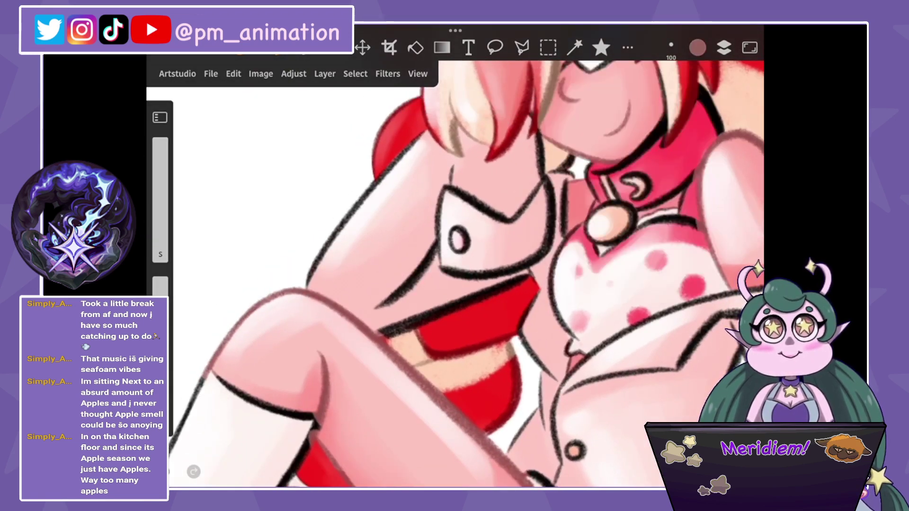
# Lighten the dark outlines around the collar, the chest and the arm's left edge.
pyautogui.moveTo(414, 140); pyautogui.dragTo(315, 263)
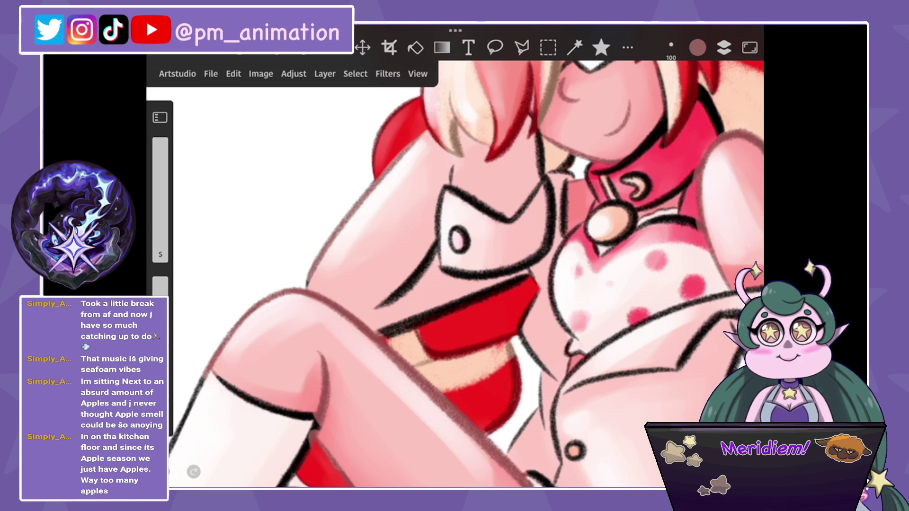
pyautogui.moveTo(378, 305)
pyautogui.mouseDown()
pyautogui.moveTo(428, 263)
pyautogui.moveTo(473, 196)
pyautogui.moveTo(461, 234)
pyautogui.moveTo(544, 156)
pyautogui.mouseUp()
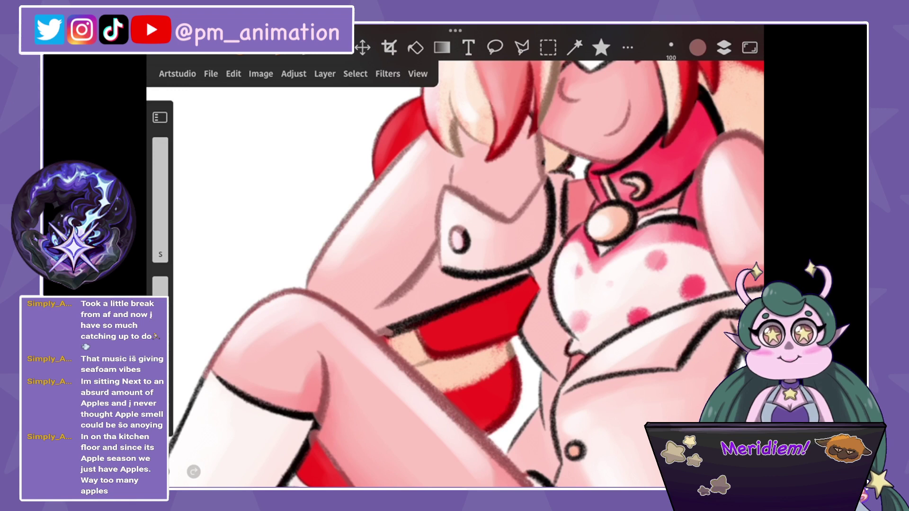
pyautogui.moveTo(549, 178); pyautogui.dragTo(555, 236)
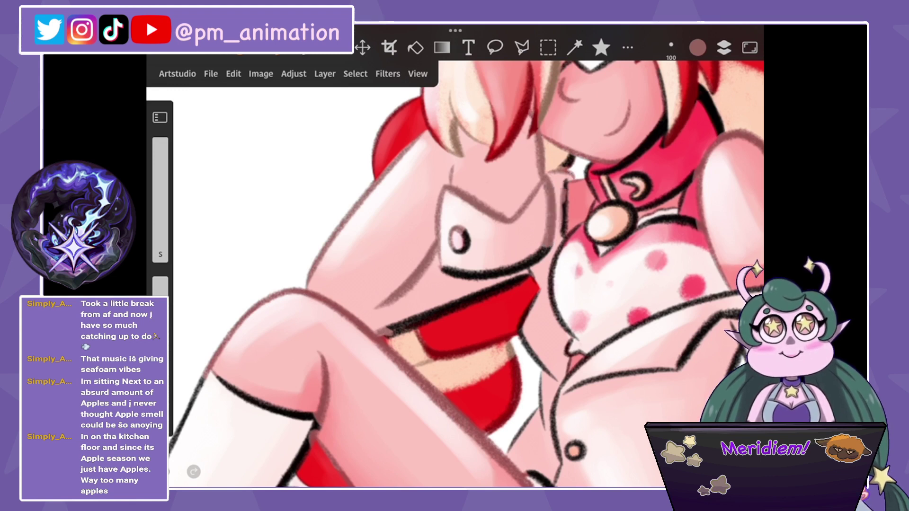
pyautogui.moveTo(566, 179)
pyautogui.mouseDown()
pyautogui.moveTo(565, 232)
pyautogui.moveTo(534, 262)
pyautogui.moveTo(443, 276)
pyautogui.mouseUp()
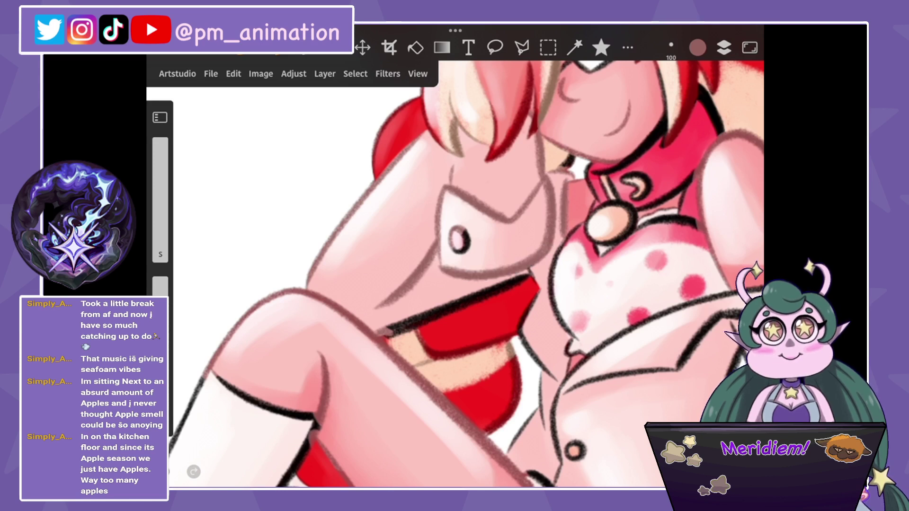
pyautogui.moveTo(414, 327); pyautogui.dragTo(532, 286)
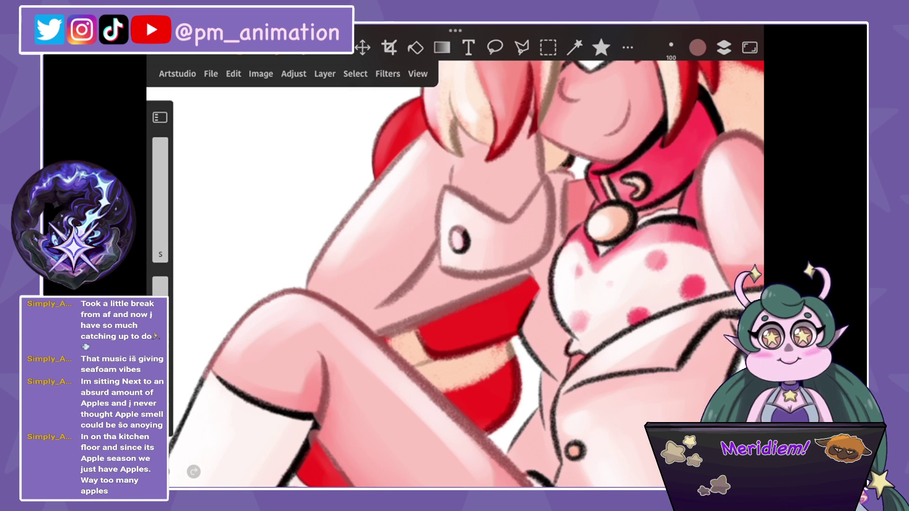
pyautogui.scroll(3, 454, 275)
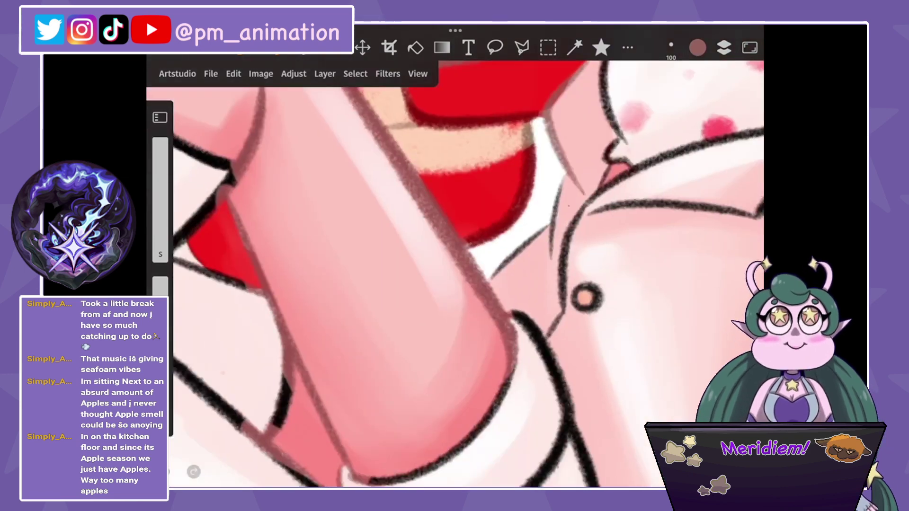
pyautogui.moveTo(552, 187)
pyautogui.mouseDown()
pyautogui.moveTo(573, 266)
pyautogui.moveTo(551, 334)
pyautogui.mouseUp()
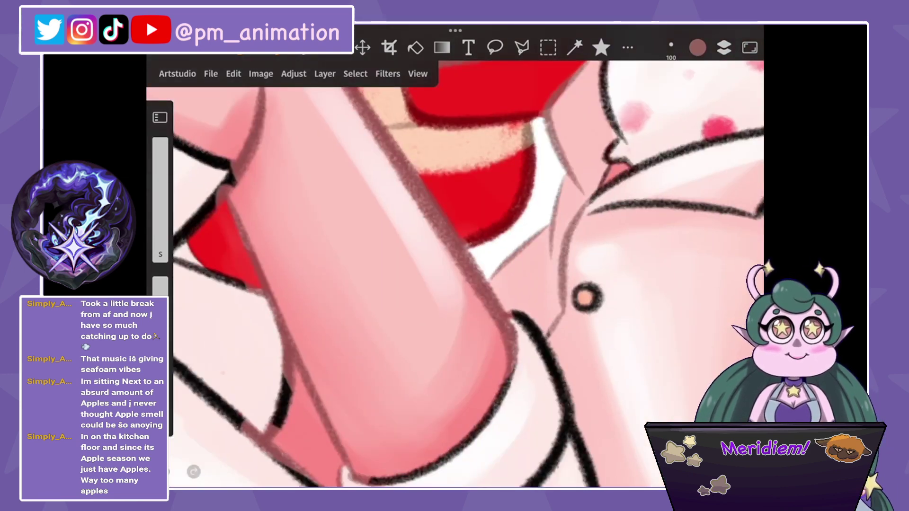
pyautogui.scroll(-3, 454, 275)
pyautogui.moveTo(429, 387)
pyautogui.mouseDown()
pyautogui.moveTo(429, 322)
pyautogui.moveTo(468, 211)
pyautogui.moveTo(501, 186)
pyautogui.mouseUp()
pyautogui.moveTo(478, 331); pyautogui.dragTo(551, 147)
pyautogui.moveTo(469, 208)
pyautogui.mouseDown()
pyautogui.moveTo(525, 123)
pyautogui.moveTo(587, 71)
pyautogui.moveTo(656, 88)
pyautogui.mouseUp()
pyautogui.moveTo(563, 142); pyautogui.dragTo(644, 95)
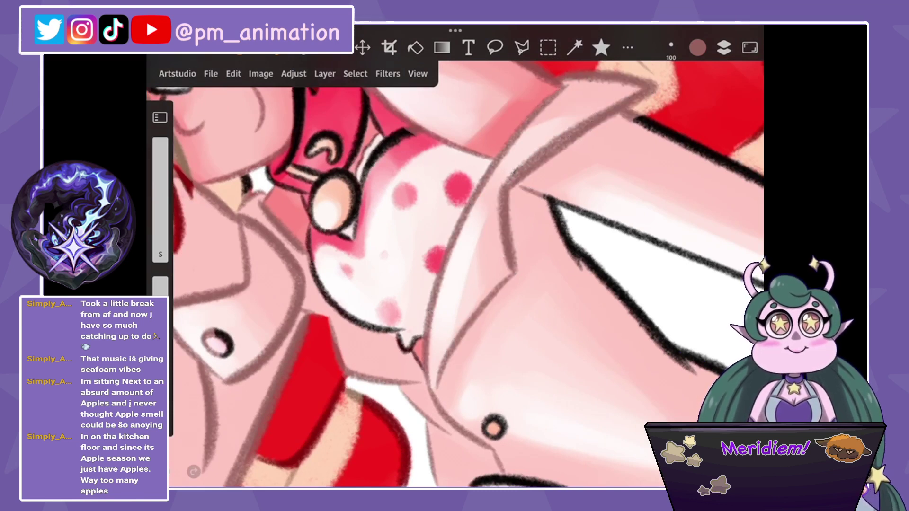
# Lighten the dark arm outlines, including the line by the braid, and erase the sleeve's bottom outline.
pyautogui.scroll(-5, 455, 274)
pyautogui.moveTo(497, 151)
pyautogui.mouseDown()
pyautogui.moveTo(415, 270)
pyautogui.moveTo(393, 360)
pyautogui.mouseUp()
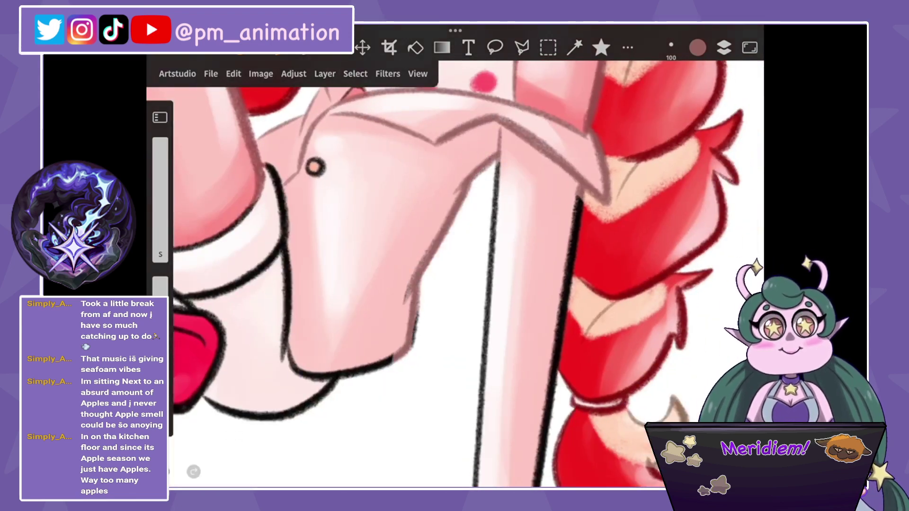
pyautogui.moveTo(291, 372); pyautogui.dragTo(376, 362)
pyautogui.moveTo(328, 385); pyautogui.dragTo(389, 365)
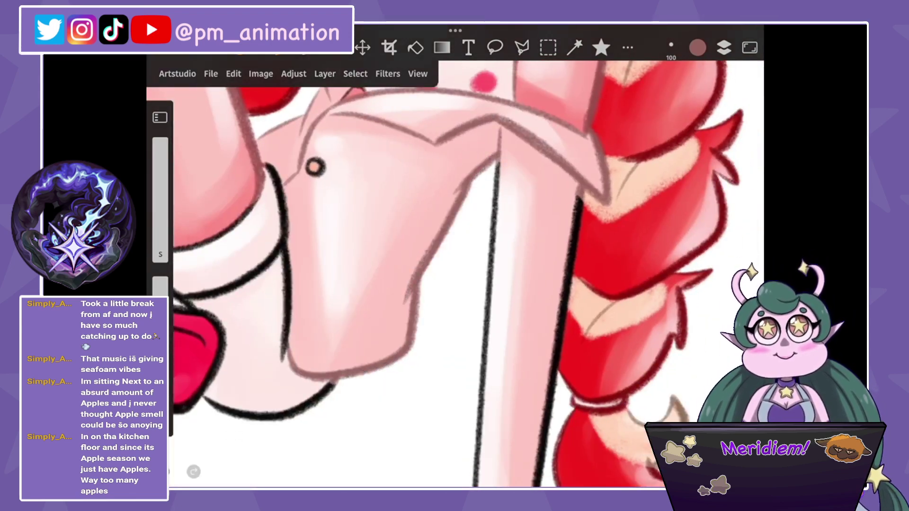
pyautogui.scroll(-5, 454, 274)
pyautogui.moveTo(594, 174); pyautogui.dragTo(541, 227)
pyautogui.scroll(-5, 454, 274)
pyautogui.moveTo(606, 121)
pyautogui.mouseDown()
pyautogui.moveTo(466, 274)
pyautogui.moveTo(521, 215)
pyautogui.mouseUp()
pyautogui.moveTo(466, 270)
pyautogui.mouseDown()
pyautogui.moveTo(411, 337)
pyautogui.moveTo(379, 403)
pyautogui.mouseUp()
pyautogui.scroll(5, 454, 274)
pyautogui.scroll(-2, 454, 275)
pyautogui.moveTo(603, 141)
pyautogui.mouseDown()
pyautogui.moveTo(494, 224)
pyautogui.moveTo(461, 267)
pyautogui.moveTo(471, 354)
pyautogui.mouseUp()
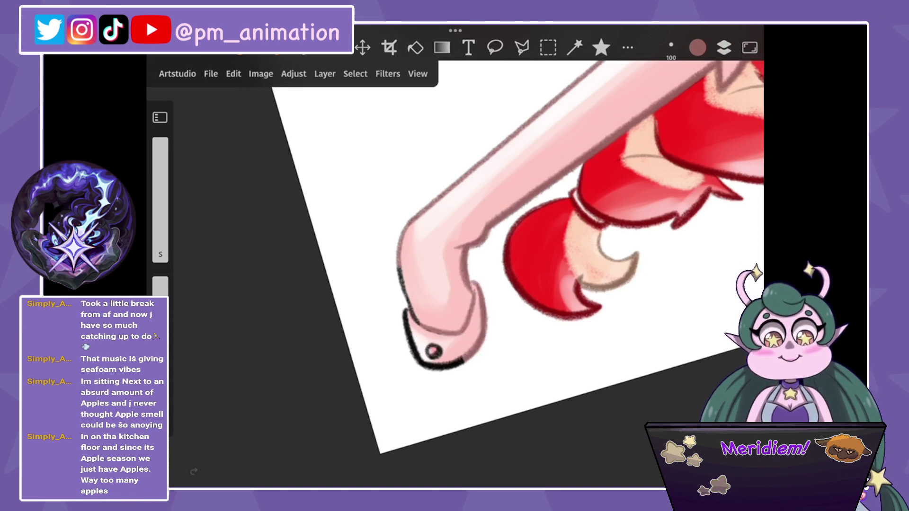
pyautogui.moveTo(400, 268)
pyautogui.mouseDown()
pyautogui.moveTo(416, 356)
pyautogui.moveTo(464, 360)
pyautogui.mouseUp()
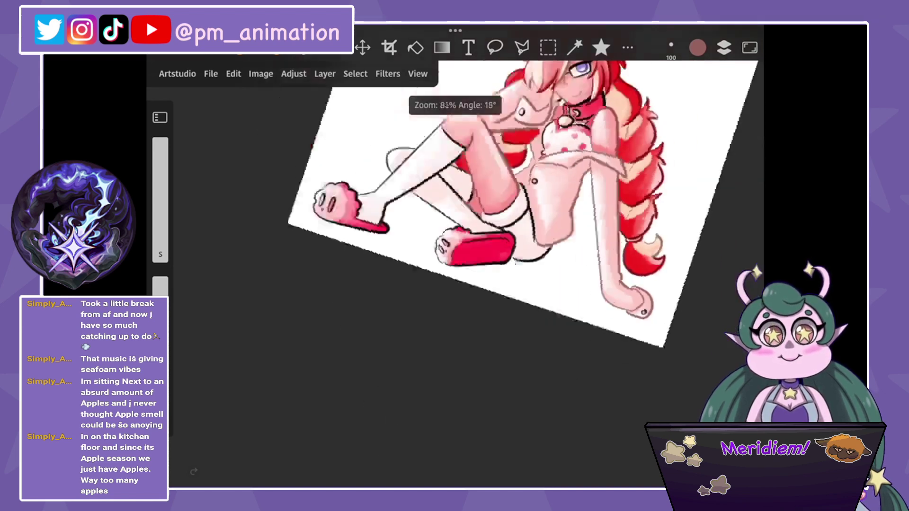
# Fit the drawing in view, sample the face's skin tone and paint beige strands down the hair.
pyautogui.hotkey('ctrl', '0')
pyautogui.scroll(5, 520, 236)
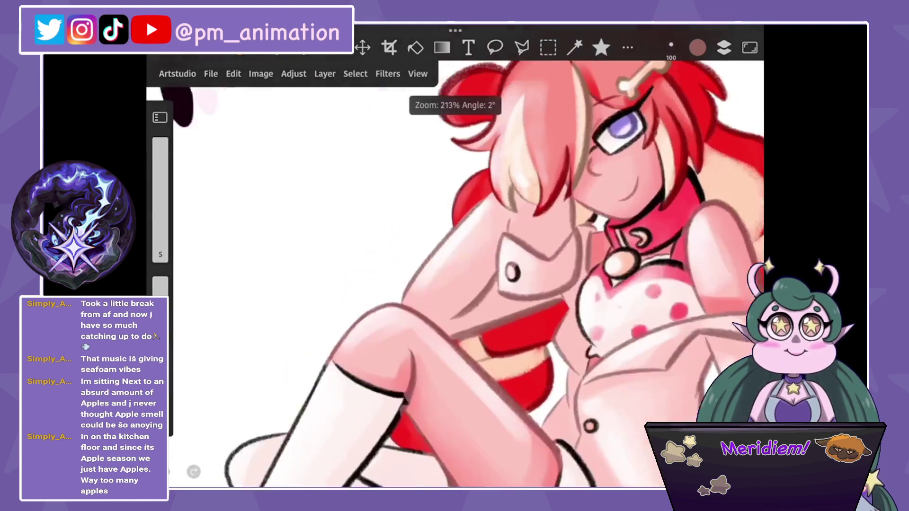
pyautogui.scroll(2, 520, 236)
pyautogui.scroll(3, 521, 237)
pyautogui.scroll(2, 520, 237)
pyautogui.scroll(-5, 455, 275)
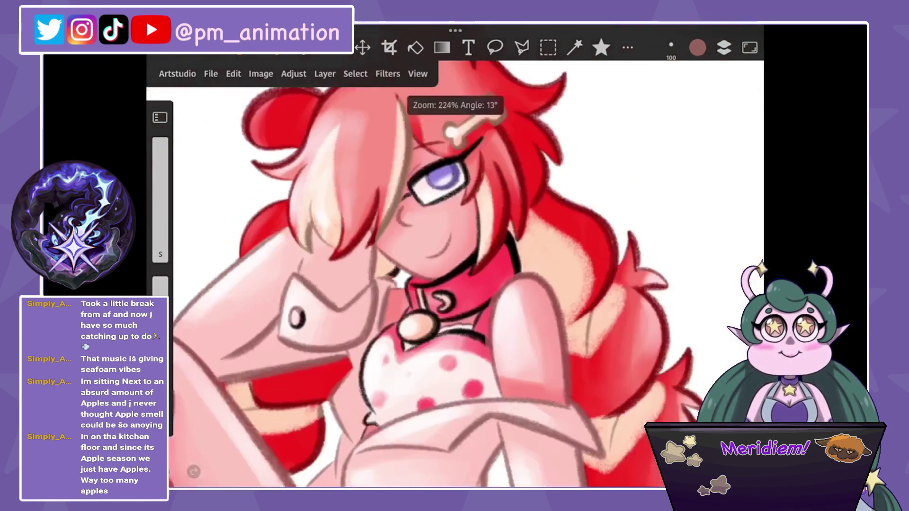
pyautogui.scroll(6, 379, 331)
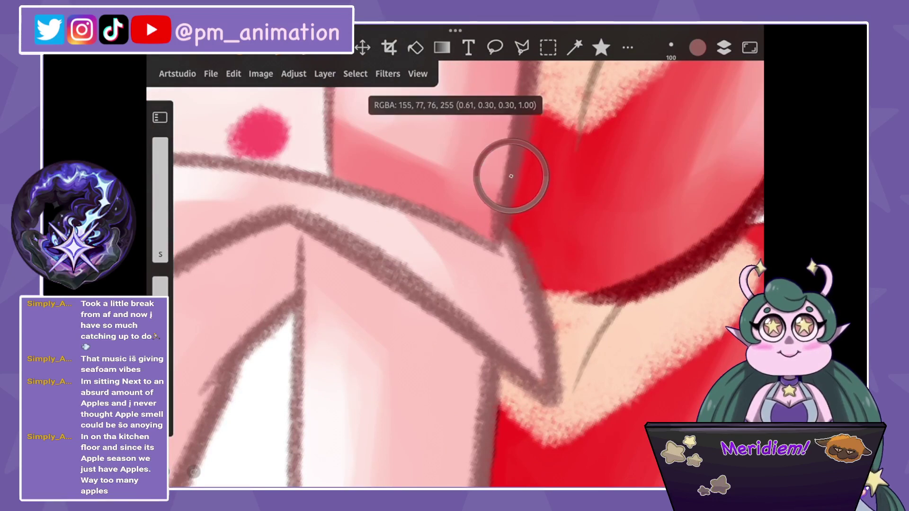
pyautogui.scroll(-4, 507, 179)
pyautogui.scroll(4, 507, 178)
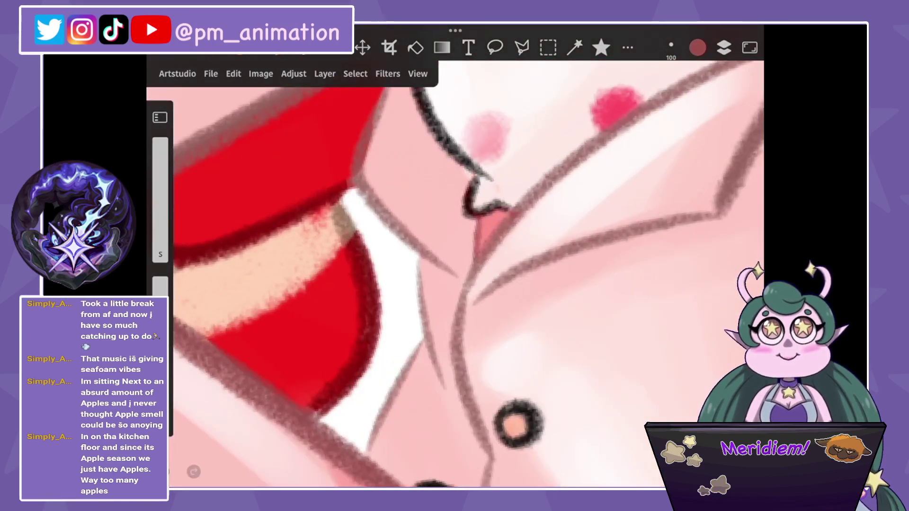
pyautogui.scroll(-4, 454, 275)
pyautogui.moveTo(511, 246); pyautogui.dragTo(551, 234)
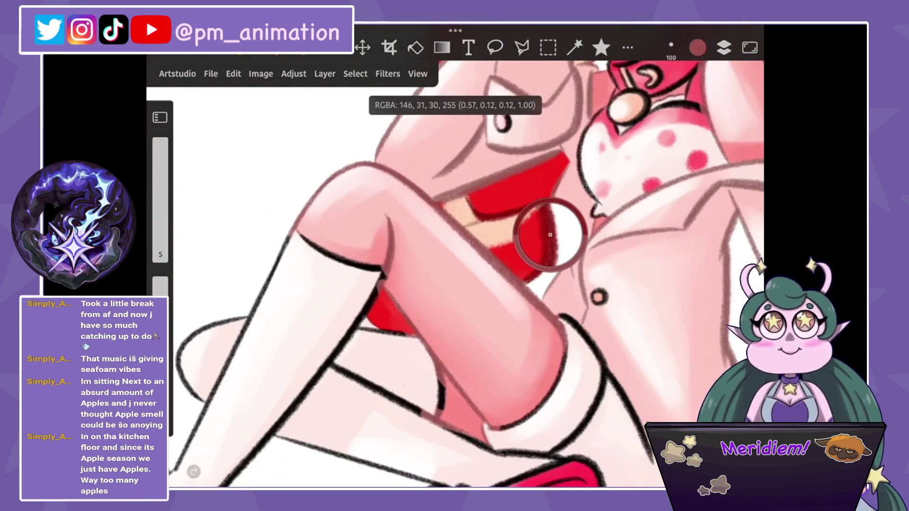
pyautogui.scroll(4, 473, 260)
pyautogui.scroll(5, 455, 275)
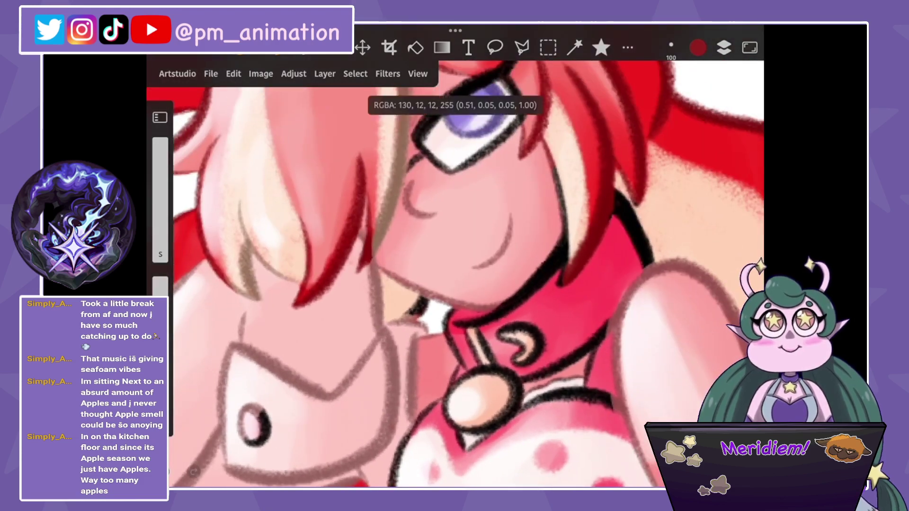
pyautogui.scroll(-2, 455, 275)
pyautogui.scroll(-1, 454, 275)
pyautogui.moveTo(382, 205); pyautogui.dragTo(402, 215)
pyautogui.scroll(4, 455, 275)
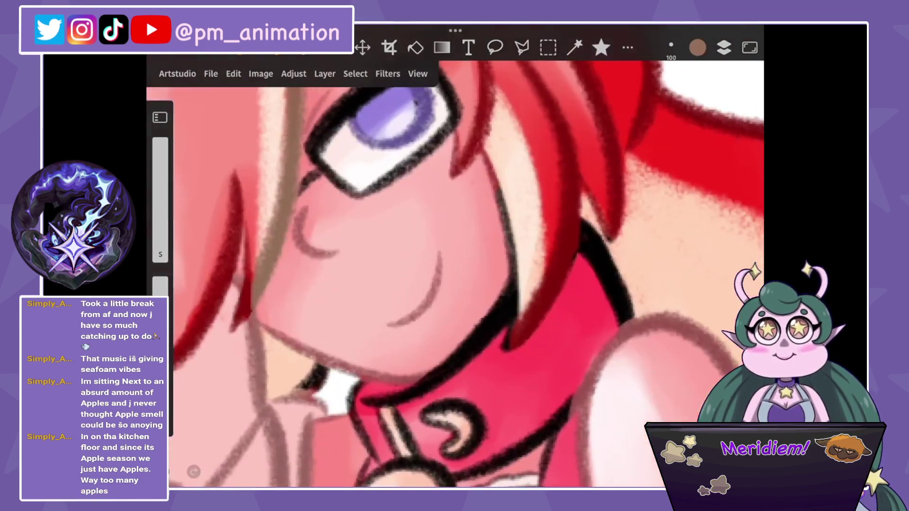
pyautogui.moveTo(493, 182)
pyautogui.mouseDown()
pyautogui.moveTo(515, 283)
pyautogui.moveTo(505, 350)
pyautogui.mouseUp()
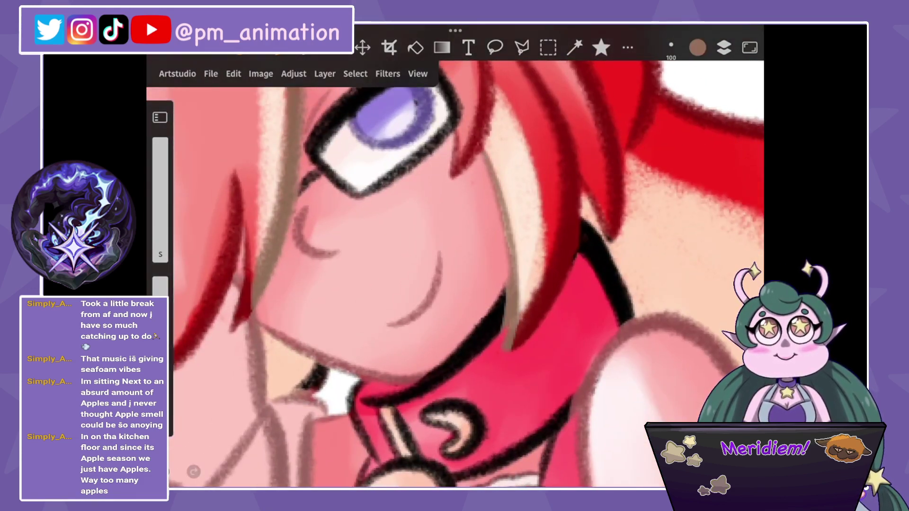
pyautogui.moveTo(540, 281)
pyautogui.mouseDown()
pyautogui.moveTo(513, 352)
pyautogui.moveTo(532, 335)
pyautogui.mouseUp()
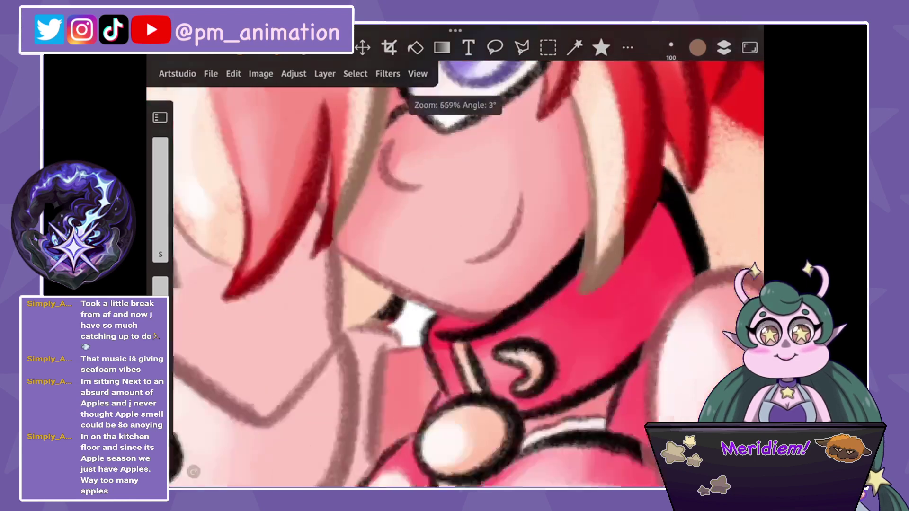
# Sample the collar's bright red and darken it in the colour settings.
pyautogui.scroll(-2, 454, 274)
pyautogui.moveTo(454, 237); pyautogui.dragTo(350, 279)
pyautogui.click(591, 216)
pyautogui.scroll(-2, 454, 275)
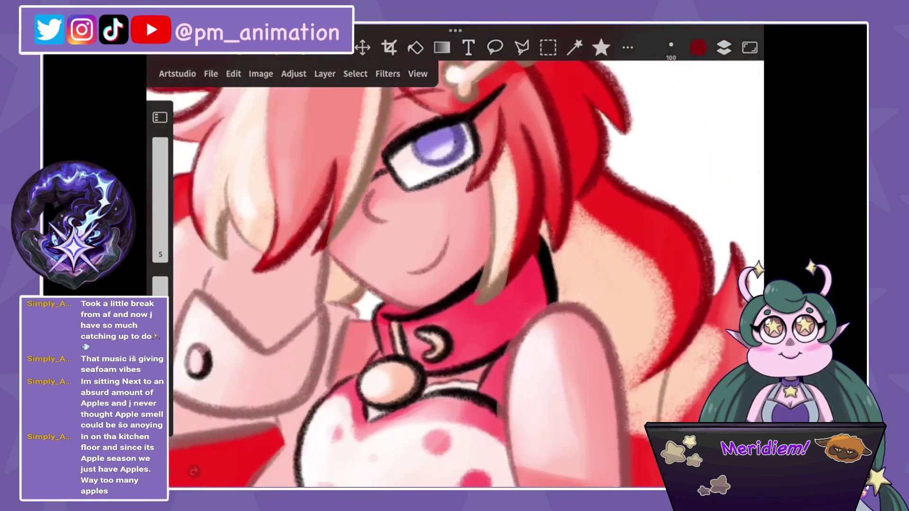
pyautogui.moveTo(406, 311); pyautogui.dragTo(518, 283)
pyautogui.click(698, 47)
pyautogui.moveTo(679, 99); pyautogui.dragTo(679, 156)
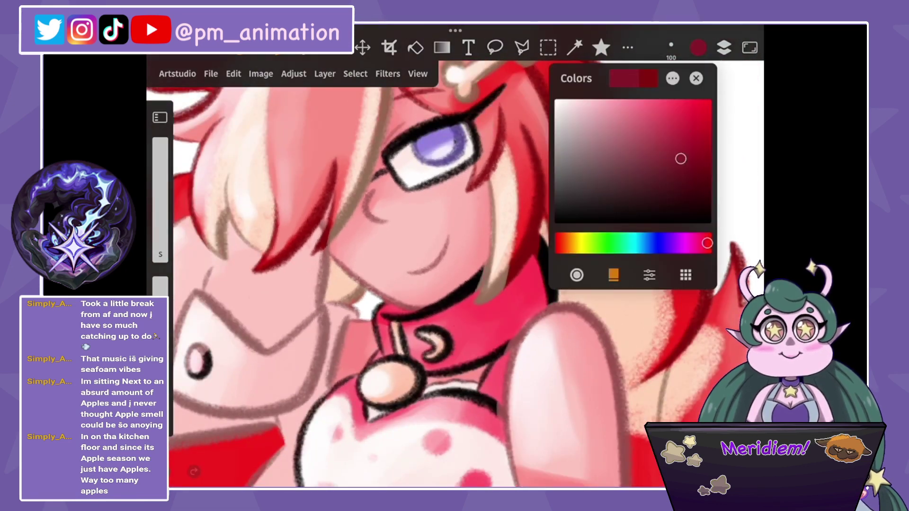
pyautogui.click(696, 78)
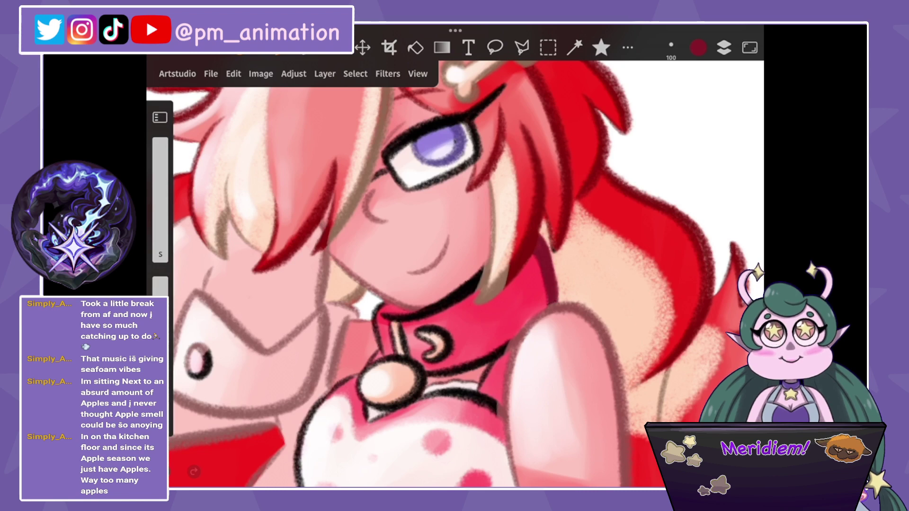
# Paint over the collar's top, right and lower black outlines in dark red.
pyautogui.moveTo(431, 341); pyautogui.dragTo(509, 265)
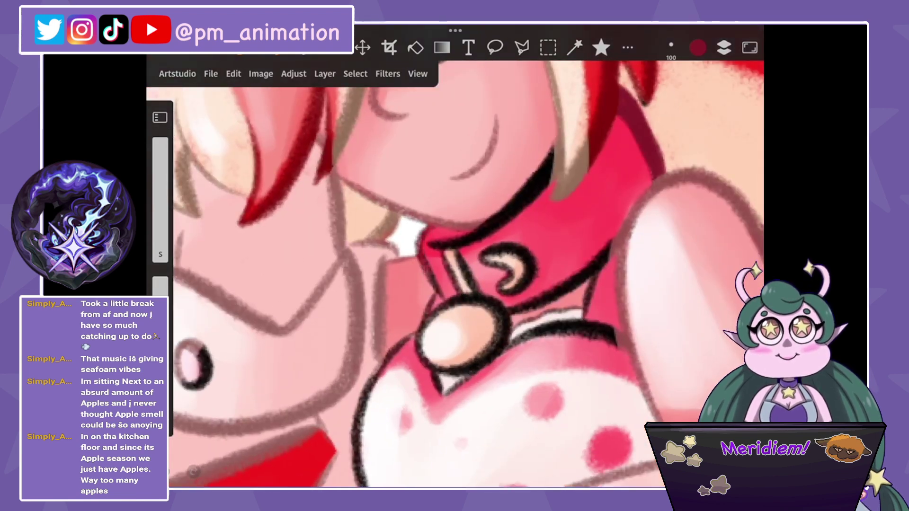
pyautogui.moveTo(445, 244)
pyautogui.mouseDown()
pyautogui.moveTo(497, 222)
pyautogui.moveTo(544, 154)
pyautogui.mouseUp()
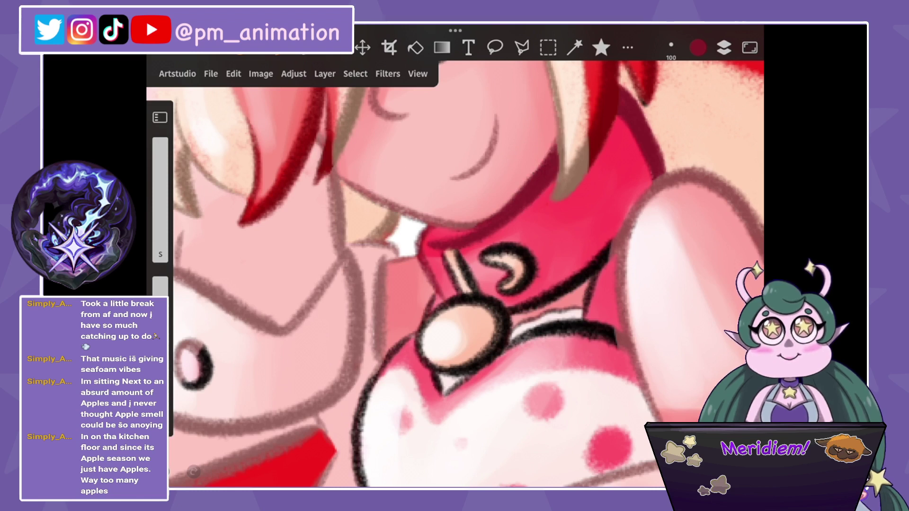
pyautogui.moveTo(612, 232); pyautogui.dragTo(613, 259)
pyautogui.moveTo(539, 303); pyautogui.dragTo(597, 268)
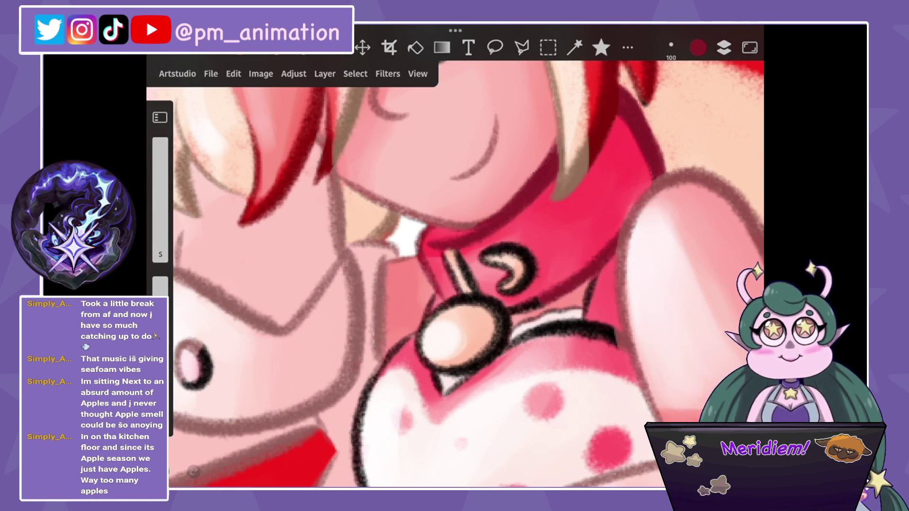
# Sample a colour from the drawing and cover the black stripe on the collar.
pyautogui.moveTo(497, 265); pyautogui.dragTo(341, 317)
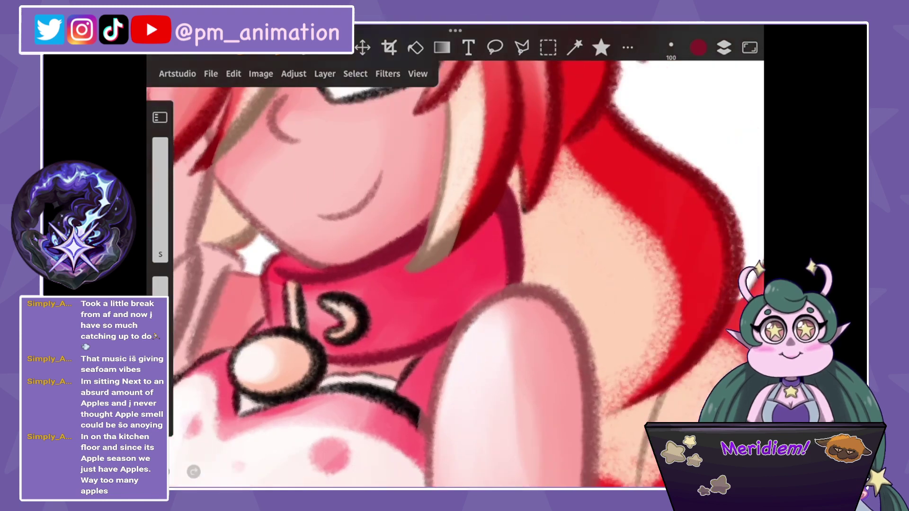
pyautogui.click(487, 183)
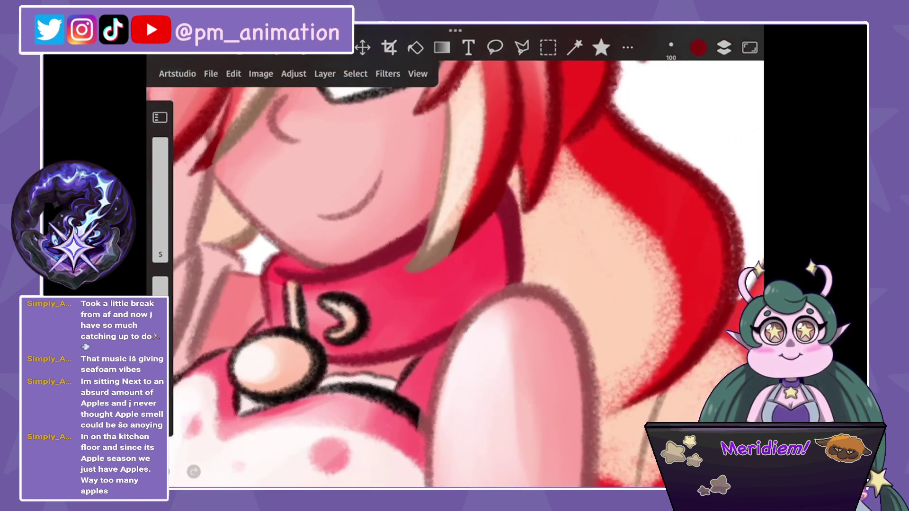
pyautogui.scroll(-5, 468, 274)
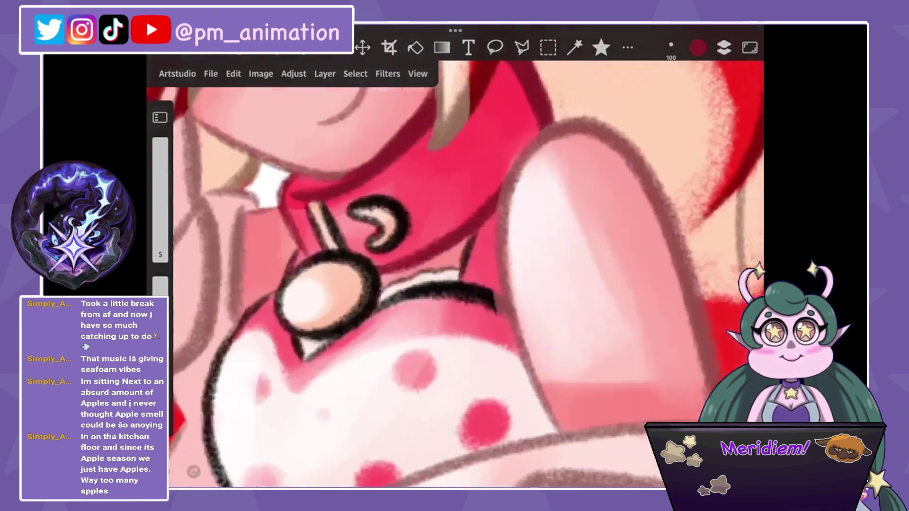
pyautogui.scroll(5, 568, 175)
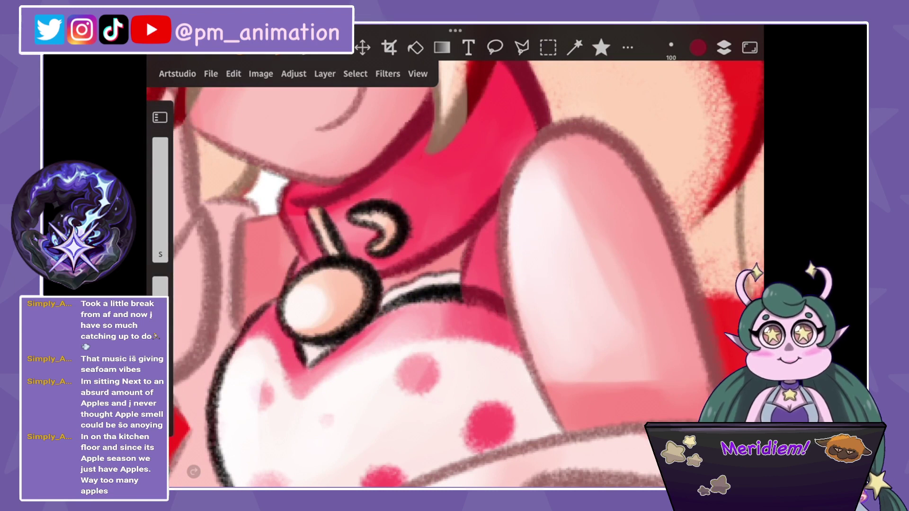
pyautogui.moveTo(457, 286); pyautogui.dragTo(393, 301)
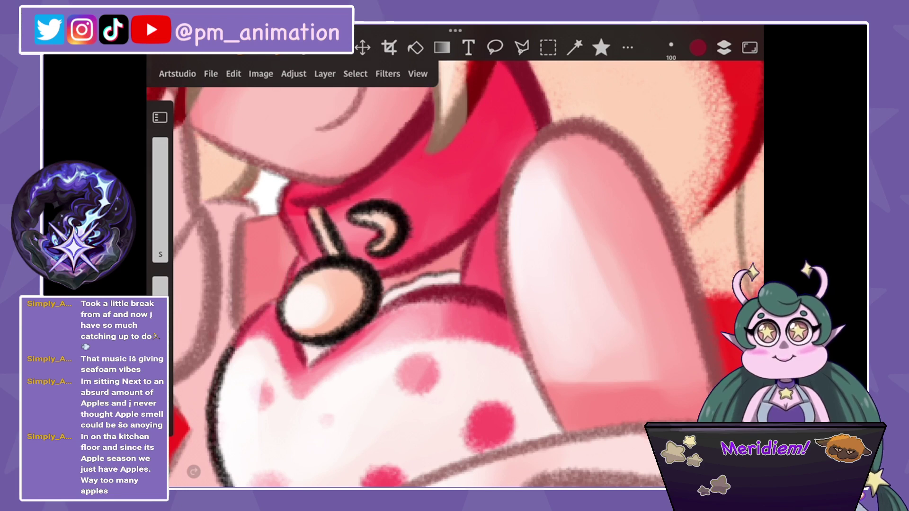
pyautogui.scroll(-5, 455, 274)
pyautogui.scroll(-3, 454, 275)
pyautogui.scroll(5, 454, 275)
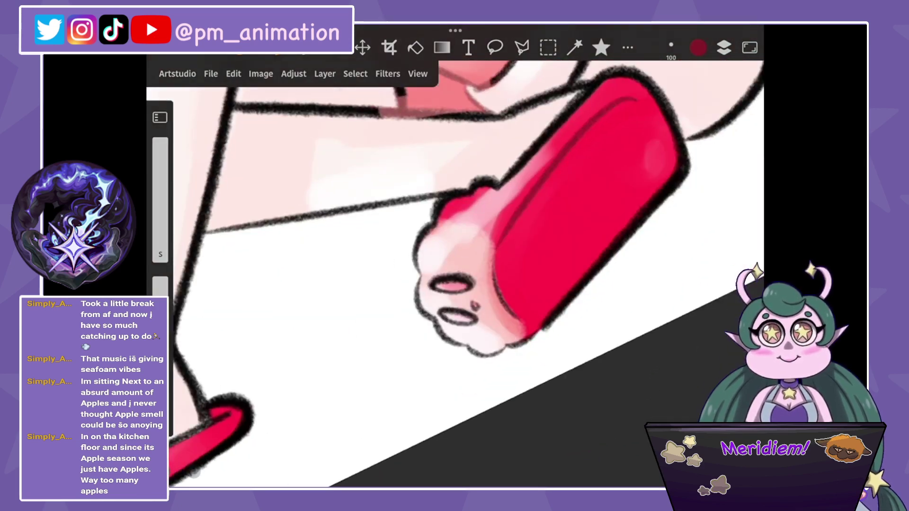
# Lighten the slippers' fluffy edges with highlight strokes along their tops and ends.
pyautogui.moveTo(461, 190); pyautogui.dragTo(420, 241)
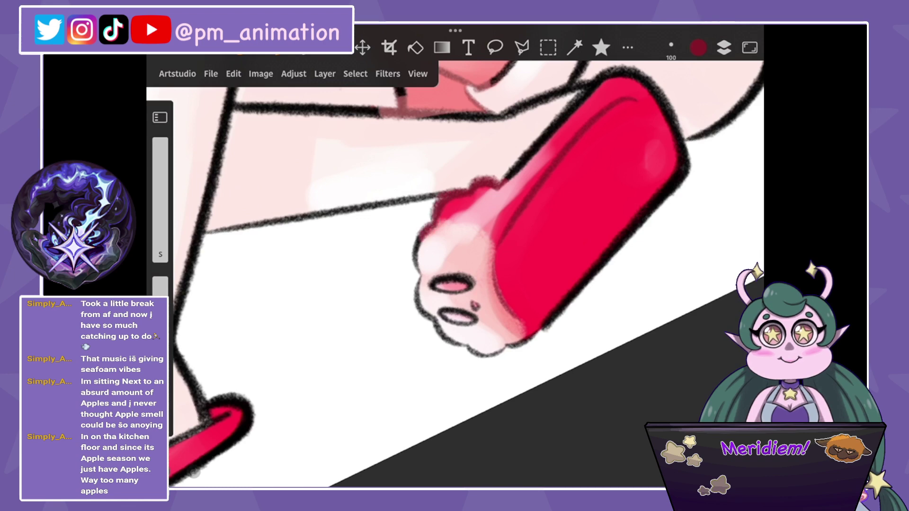
pyautogui.moveTo(454, 294); pyautogui.dragTo(315, 350)
pyautogui.moveTo(502, 171); pyautogui.dragTo(407, 232)
pyautogui.moveTo(471, 176)
pyautogui.mouseDown()
pyautogui.moveTo(587, 125)
pyautogui.moveTo(625, 246)
pyautogui.moveTo(613, 277)
pyautogui.moveTo(436, 395)
pyautogui.mouseUp()
pyautogui.scroll(-3, 454, 275)
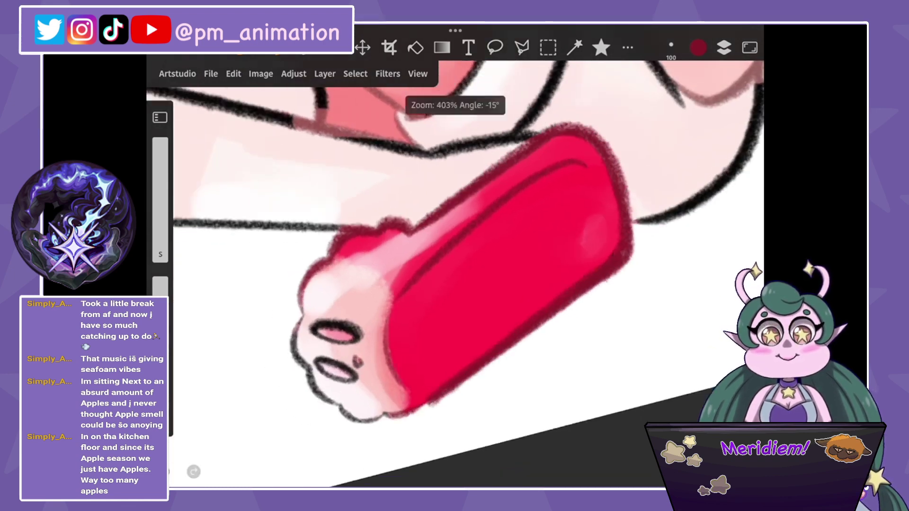
pyautogui.scroll(-2, 454, 275)
pyautogui.scroll(3, 454, 275)
pyautogui.scroll(2, 454, 275)
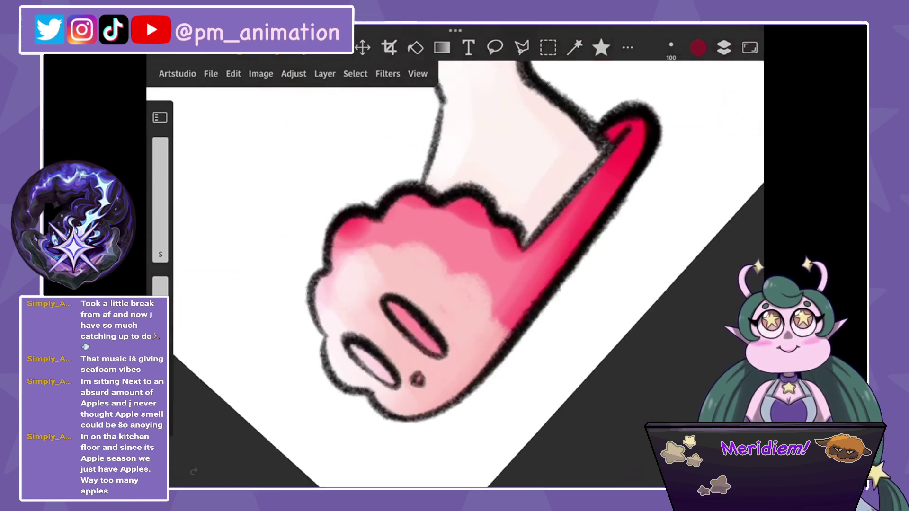
pyautogui.moveTo(350, 213)
pyautogui.mouseDown()
pyautogui.moveTo(315, 312)
pyautogui.moveTo(398, 386)
pyautogui.moveTo(421, 383)
pyautogui.mouseUp()
# Recolour the slipper's dot, hole, top and strap outlines dark red.
pyautogui.moveTo(385, 300); pyautogui.dragTo(444, 354)
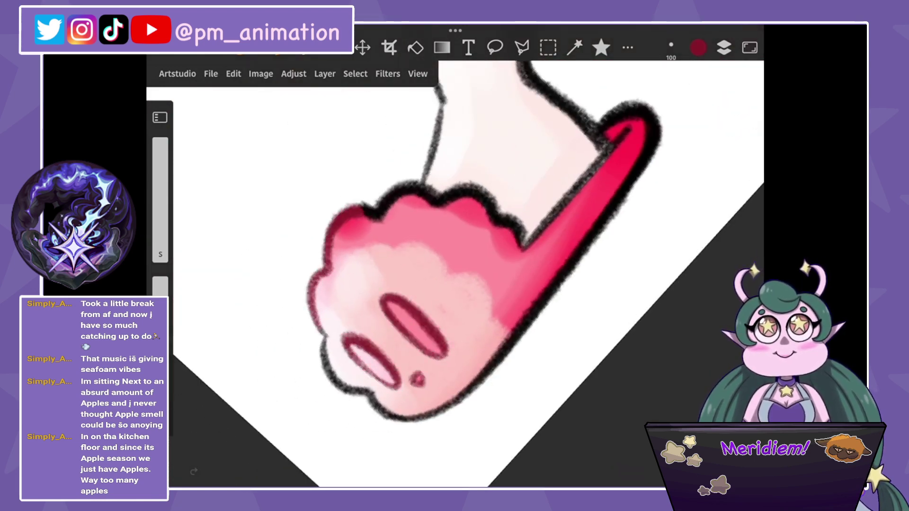
pyautogui.moveTo(359, 213)
pyautogui.mouseDown()
pyautogui.moveTo(412, 189)
pyautogui.moveTo(483, 199)
pyautogui.moveTo(540, 237)
pyautogui.moveTo(649, 109)
pyautogui.mouseUp()
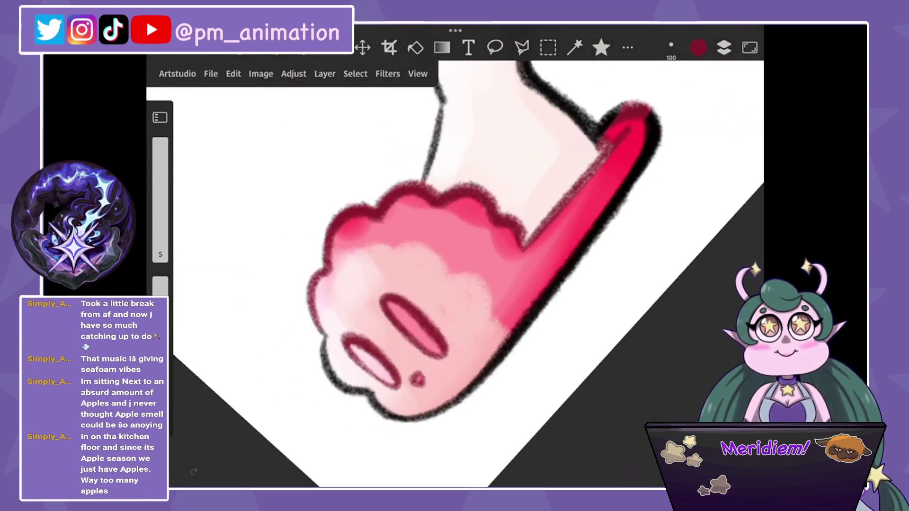
pyautogui.moveTo(589, 137)
pyautogui.mouseDown()
pyautogui.moveTo(660, 132)
pyautogui.moveTo(478, 379)
pyautogui.mouseUp()
pyautogui.scroll(-3, 467, 270)
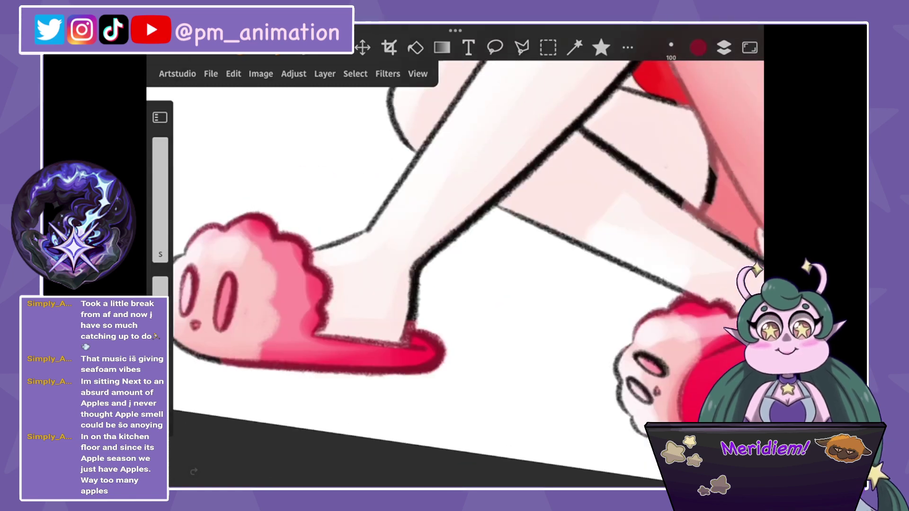
pyautogui.scroll(-3, 454, 270)
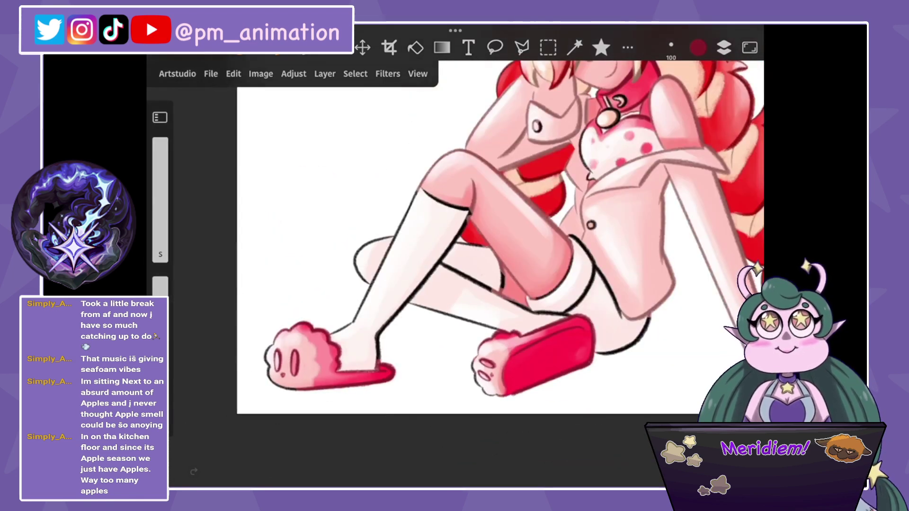
pyautogui.scroll(3, 454, 270)
# Sample a light pink from the drawing and choose a darker shade of it.
pyautogui.click(602, 308)
pyautogui.click(697, 47)
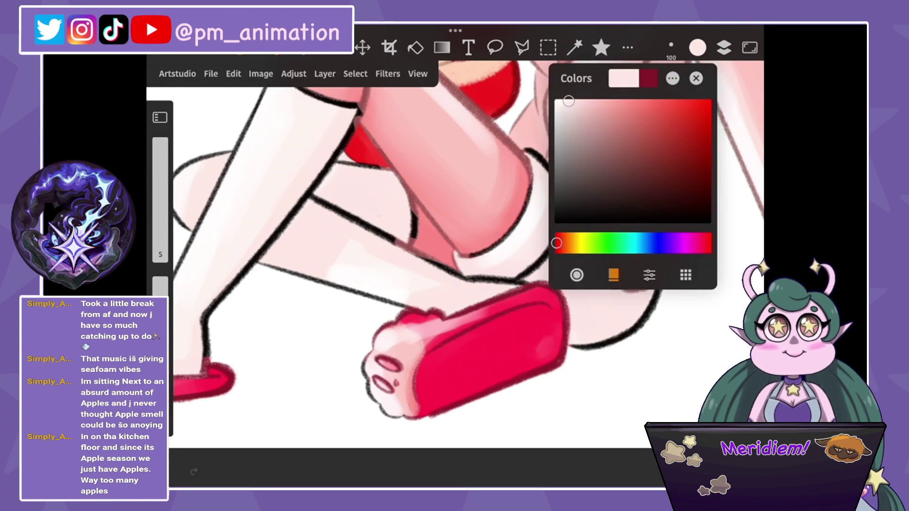
pyautogui.click(580, 138)
pyautogui.scroll(3, 454, 269)
# Paint the black leg and sock cuff outlines greyish pink, undoing one stroke.
pyautogui.moveTo(372, 262)
pyautogui.mouseDown()
pyautogui.moveTo(372, 283)
pyautogui.moveTo(400, 331)
pyautogui.mouseUp()
pyautogui.moveTo(388, 279)
pyautogui.mouseDown()
pyautogui.moveTo(525, 242)
pyautogui.moveTo(575, 152)
pyautogui.moveTo(585, 106)
pyautogui.mouseUp()
pyautogui.moveTo(600, 136); pyautogui.dragTo(586, 100)
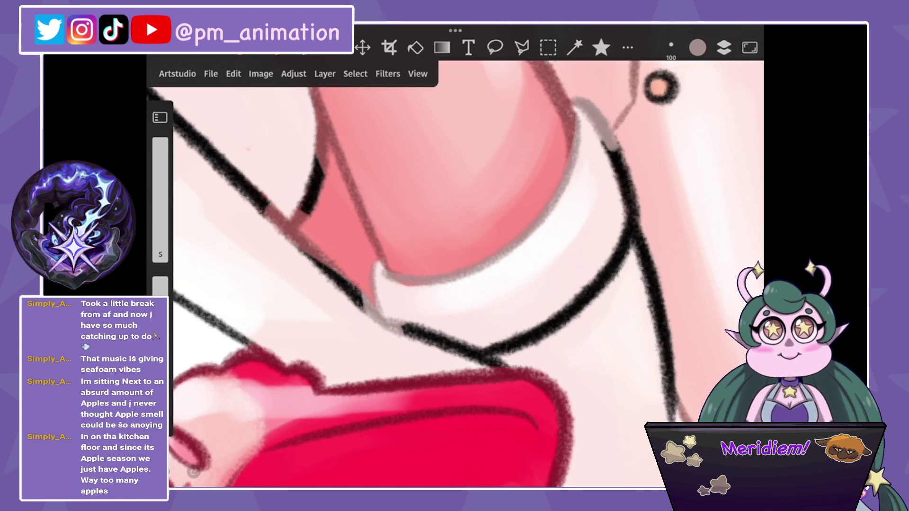
pyautogui.moveTo(601, 137)
pyautogui.mouseDown()
pyautogui.moveTo(634, 232)
pyautogui.moveTo(613, 267)
pyautogui.moveTo(402, 327)
pyautogui.mouseUp()
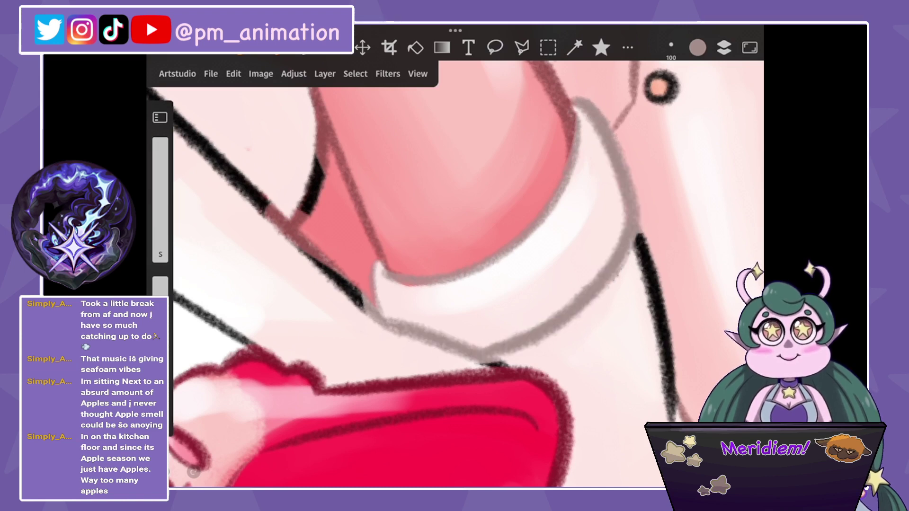
pyautogui.scroll(-5, 454, 284)
pyautogui.hotkey('ctrl', 'z')
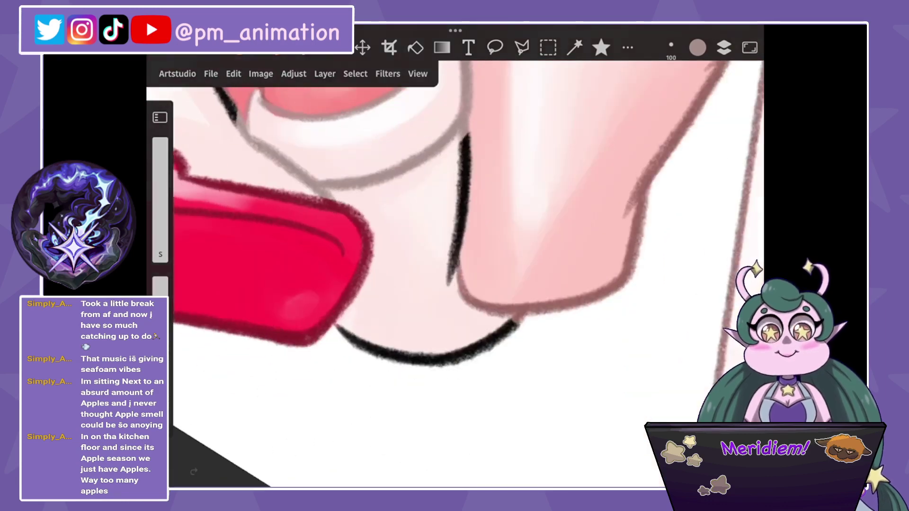
pyautogui.scroll(-5, 454, 275)
# Smooth the grey line along the leg and grey the curve and short lines beneath it.
pyautogui.moveTo(467, 134); pyautogui.dragTo(452, 265)
pyautogui.moveTo(457, 204); pyautogui.dragTo(448, 277)
pyautogui.hotkey('ctrl', 'z')
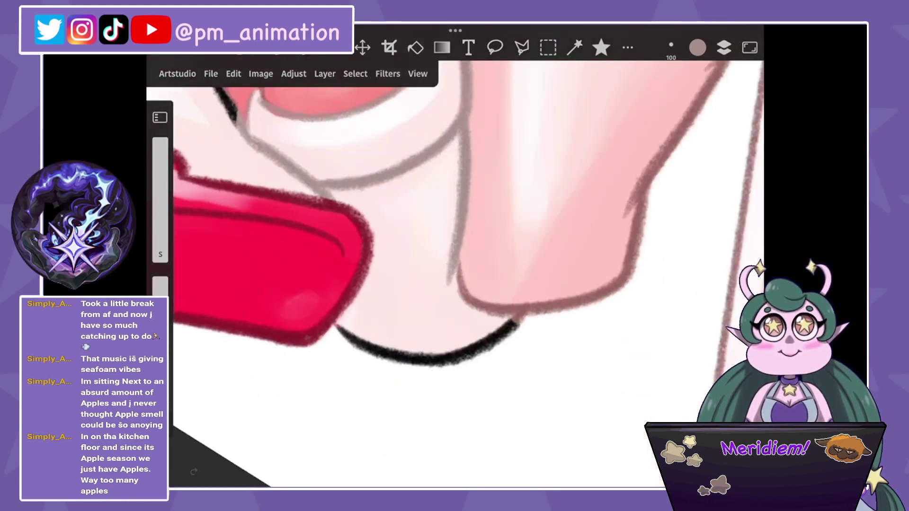
pyautogui.moveTo(370, 350)
pyautogui.mouseDown()
pyautogui.moveTo(494, 343)
pyautogui.moveTo(520, 320)
pyautogui.mouseUp()
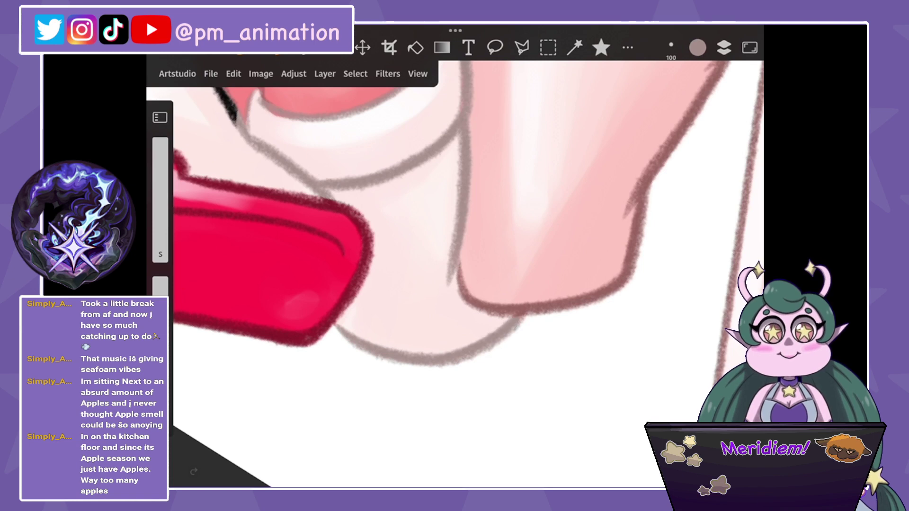
pyautogui.scroll(-3, 455, 274)
pyautogui.scroll(3, 454, 275)
pyautogui.scroll(2, 455, 275)
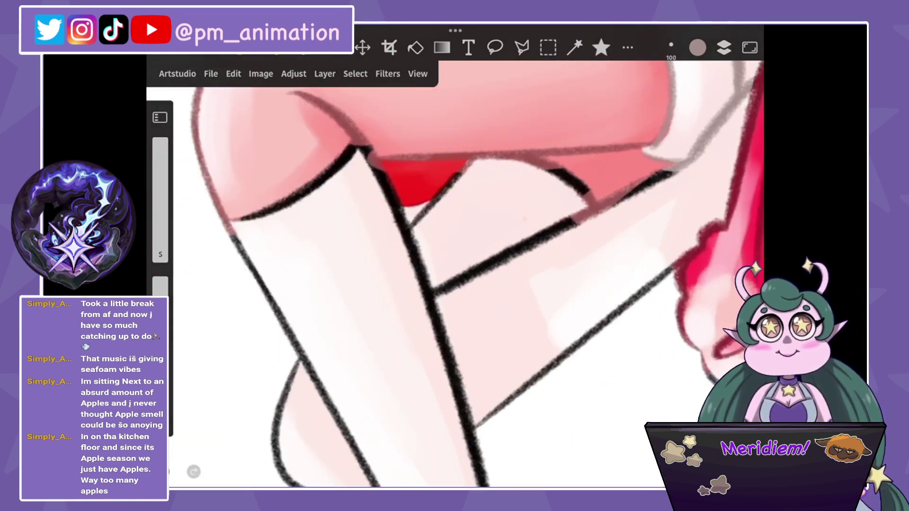
pyautogui.moveTo(544, 166)
pyautogui.mouseDown()
pyautogui.moveTo(580, 187)
pyautogui.moveTo(504, 254)
pyautogui.moveTo(672, 173)
pyautogui.mouseUp()
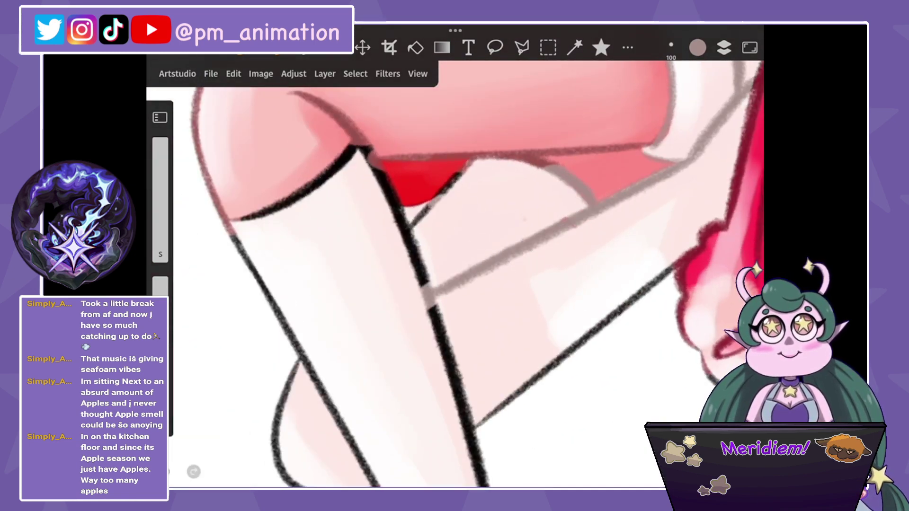
pyautogui.moveTo(402, 237); pyautogui.dragTo(468, 165)
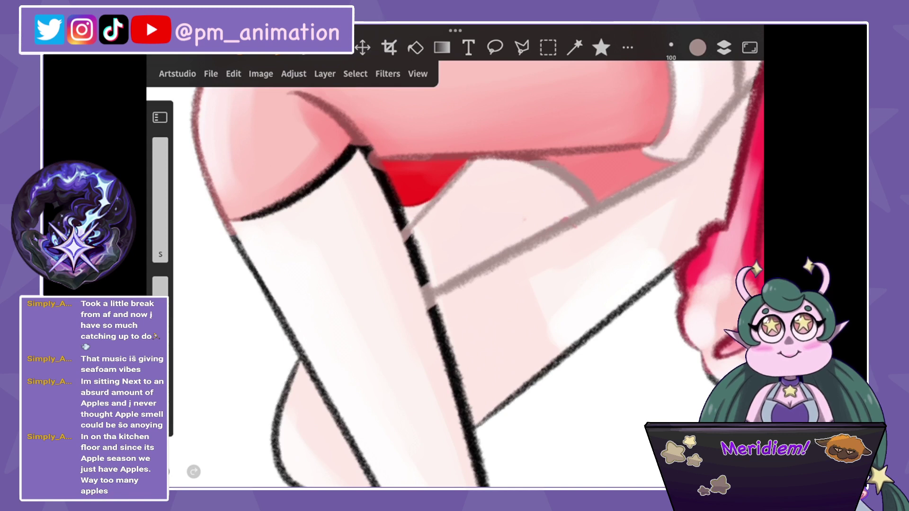
# Grey out the remaining leg outline down past the knee to both lower-leg edges.
pyautogui.moveTo(367, 142); pyautogui.dragTo(274, 208)
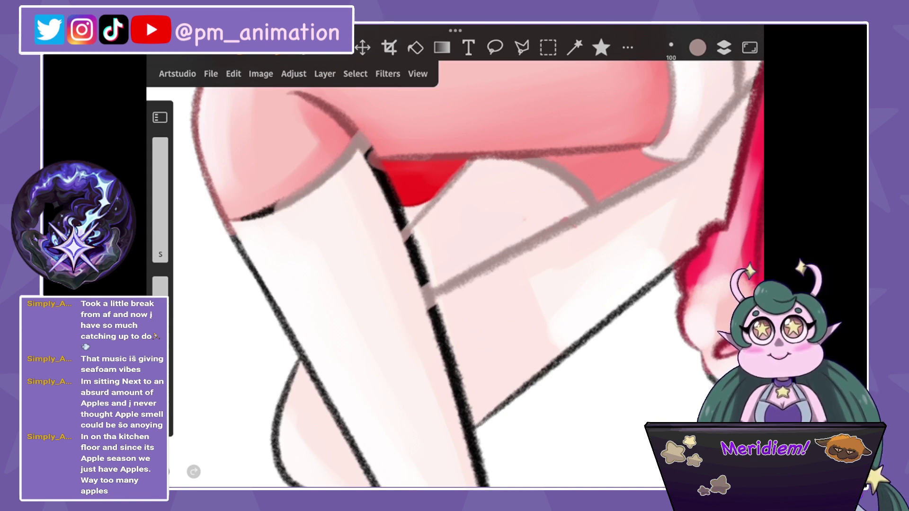
pyautogui.moveTo(368, 145)
pyautogui.mouseDown()
pyautogui.moveTo(424, 265)
pyautogui.moveTo(467, 419)
pyautogui.mouseUp()
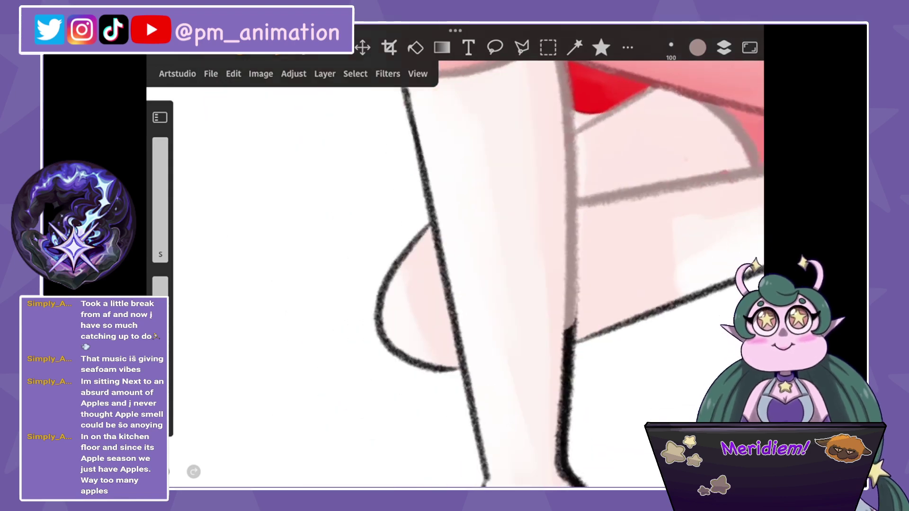
pyautogui.moveTo(405, 107); pyautogui.dragTo(463, 353)
pyautogui.moveTo(426, 227)
pyautogui.mouseDown()
pyautogui.moveTo(386, 289)
pyautogui.moveTo(416, 367)
pyautogui.moveTo(457, 371)
pyautogui.mouseUp()
pyautogui.moveTo(459, 350); pyautogui.dragTo(480, 428)
pyautogui.moveTo(473, 379)
pyautogui.mouseDown()
pyautogui.moveTo(474, 142)
pyautogui.moveTo(449, 225)
pyautogui.mouseUp()
pyautogui.moveTo(553, 158); pyautogui.dragTo(605, 237)
pyautogui.moveTo(473, 331)
pyautogui.mouseDown()
pyautogui.moveTo(473, 190)
pyautogui.moveTo(402, 346)
pyautogui.mouseUp()
pyautogui.moveTo(473, 190); pyautogui.dragTo(473, 331)
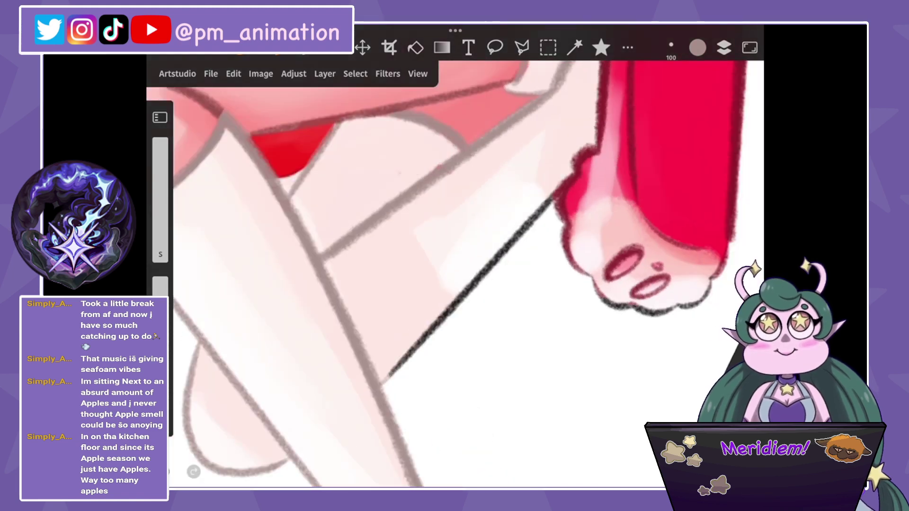
pyautogui.moveTo(544, 204); pyautogui.dragTo(391, 376)
pyautogui.scroll(-5, 464, 274)
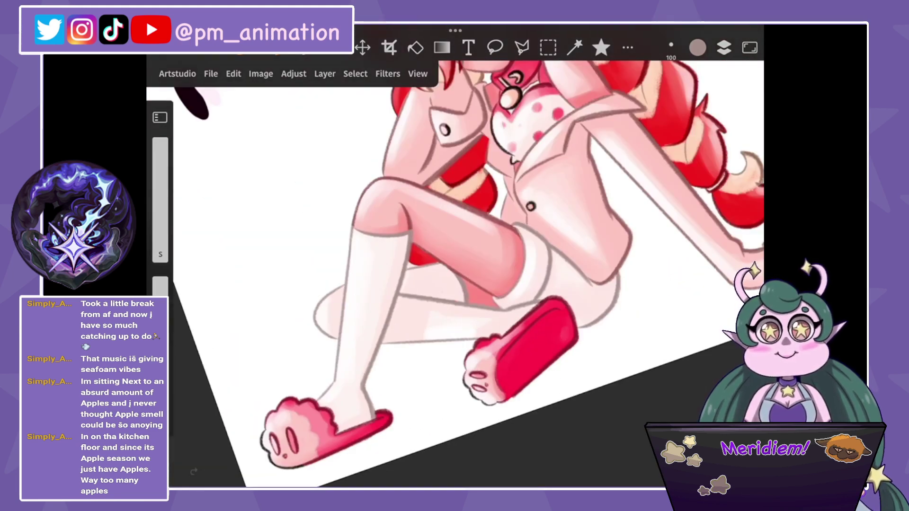
pyautogui.scroll(5, 463, 274)
# Switch to Layer 6, sample a canvas colour, and redo a small stroke.
pyautogui.click(724, 47)
pyautogui.click(649, 278)
pyautogui.click(582, 252)
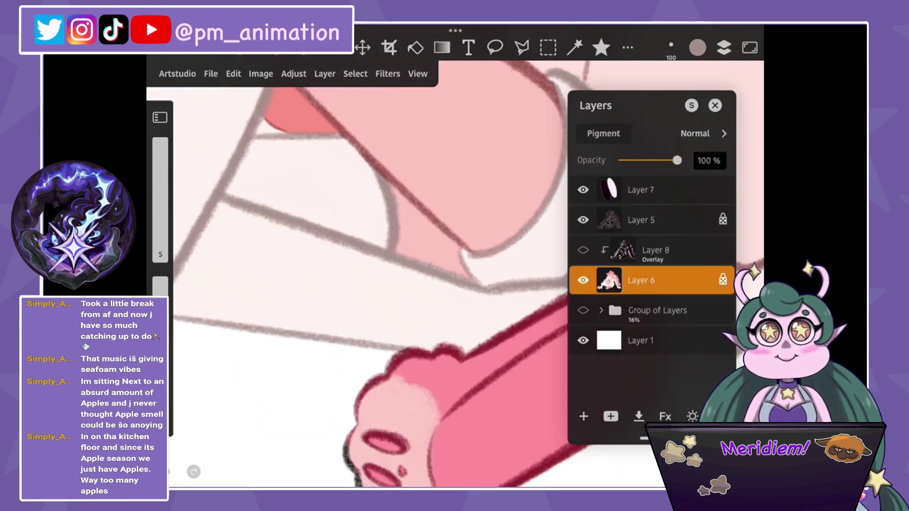
pyautogui.click(370, 282)
pyautogui.hotkey('ctrl', 'z')
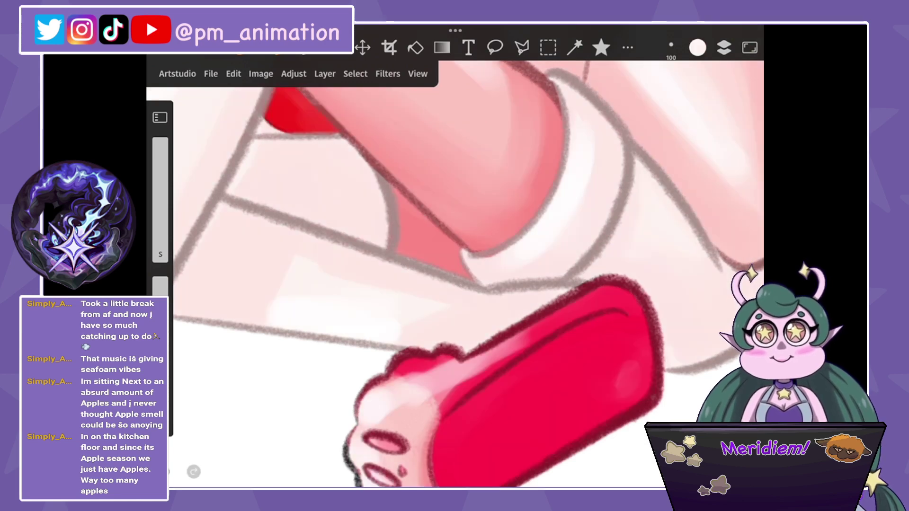
pyautogui.hotkey('ctrl', 'z')
pyautogui.moveTo(482, 252); pyautogui.dragTo(503, 256)
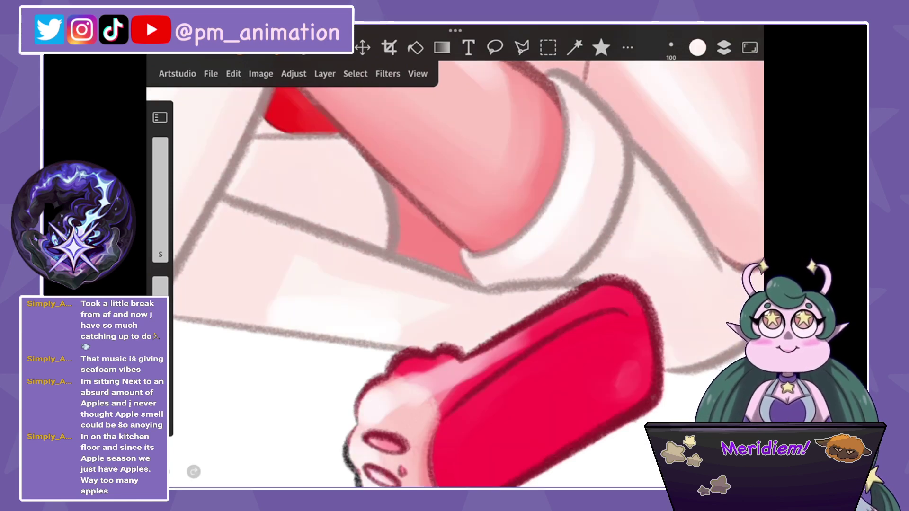
pyautogui.scroll(-5, 455, 275)
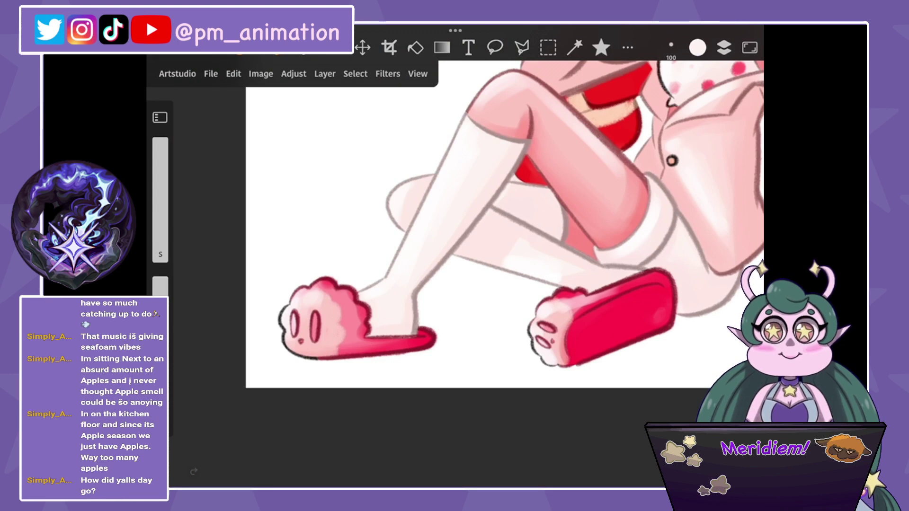
pyautogui.scroll(5, 331, 317)
pyautogui.scroll(-3, 426, 213)
pyautogui.scroll(5, 616, 312)
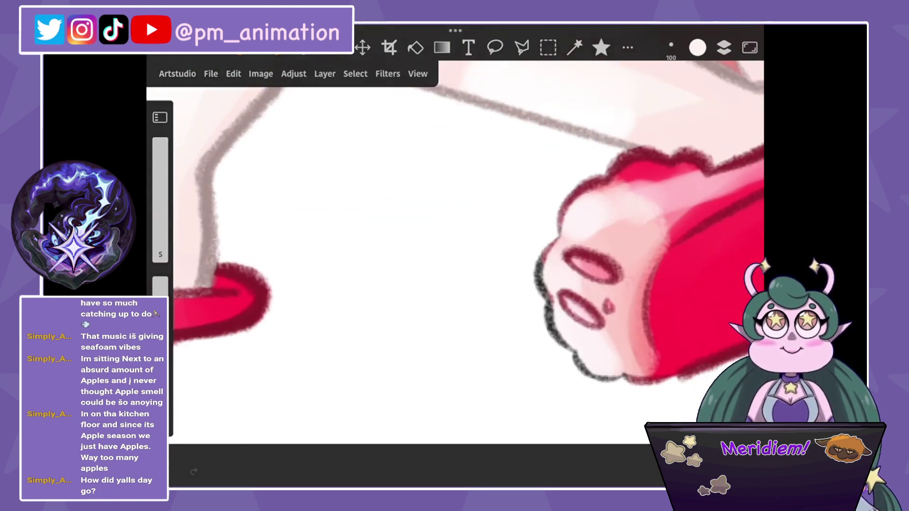
# Sample the slipper pinks from the drawing, settling on a darker mauve.
pyautogui.moveTo(639, 304); pyautogui.dragTo(619, 325)
pyautogui.scroll(-5, 455, 236)
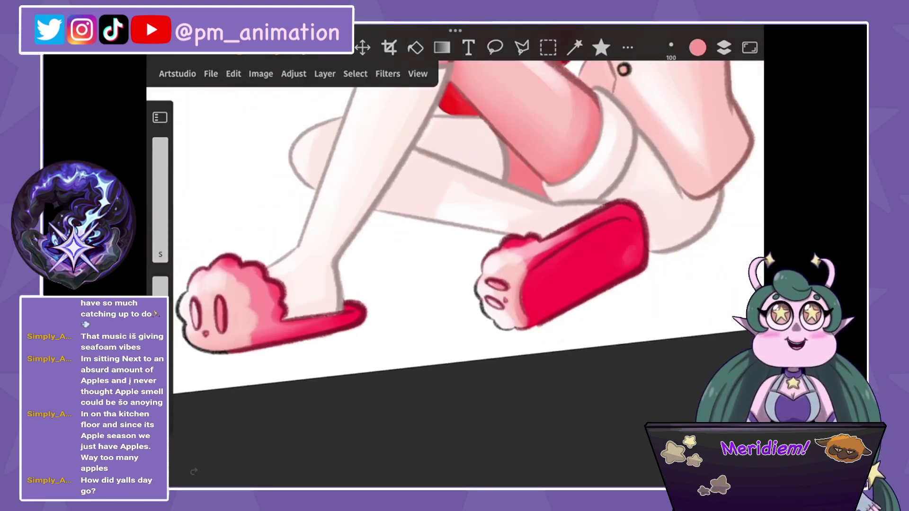
pyautogui.scroll(-2, 547, 264)
pyautogui.click(548, 264)
pyautogui.scroll(5, 284, 231)
pyautogui.scroll(2, 286, 237)
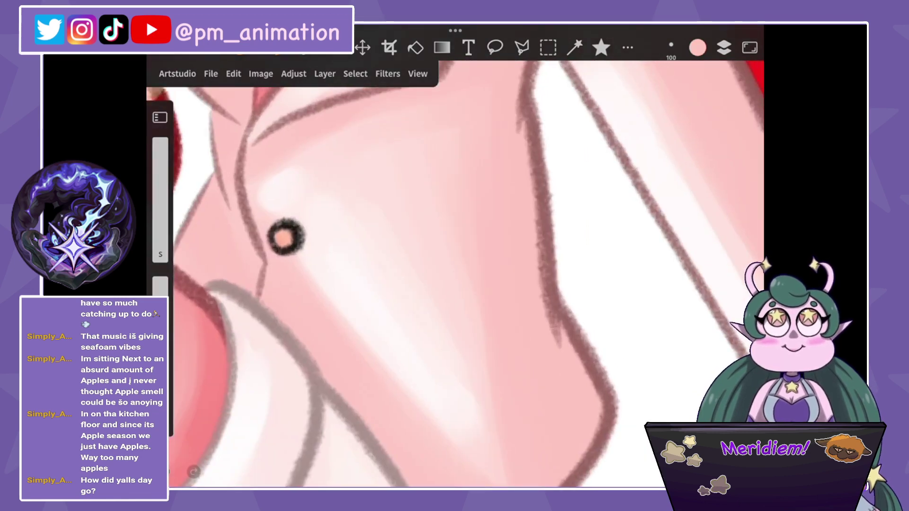
pyautogui.click(538, 203)
pyautogui.scroll(-5, 454, 275)
pyautogui.scroll(3, 454, 331)
# Make the Layer 5 linework the active layer.
pyautogui.click(723, 47)
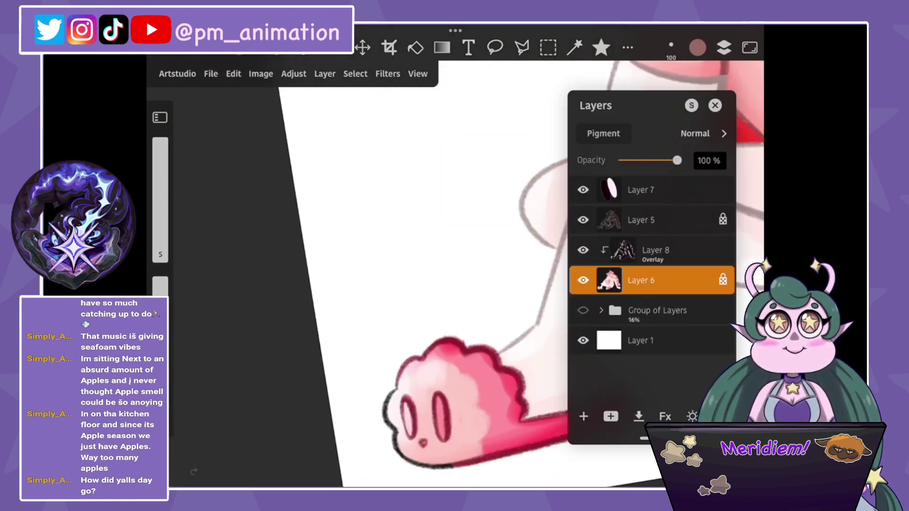
pyautogui.click(655, 249)
pyautogui.click(641, 219)
pyautogui.click(723, 47)
pyautogui.scroll(3, 473, 265)
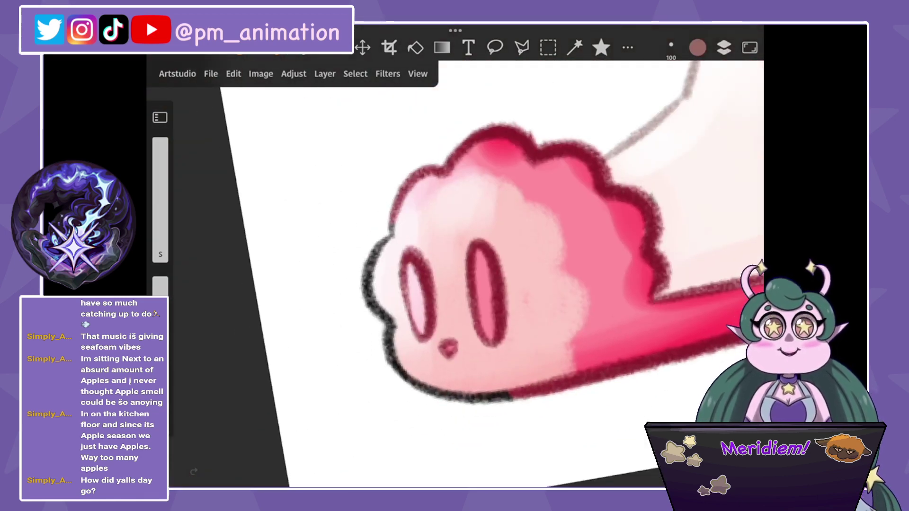
# Recolour the first slipper toe's dark outline in mauve.
pyautogui.moveTo(402, 222); pyautogui.dragTo(440, 163)
pyautogui.hotkey('ctrl', 'z')
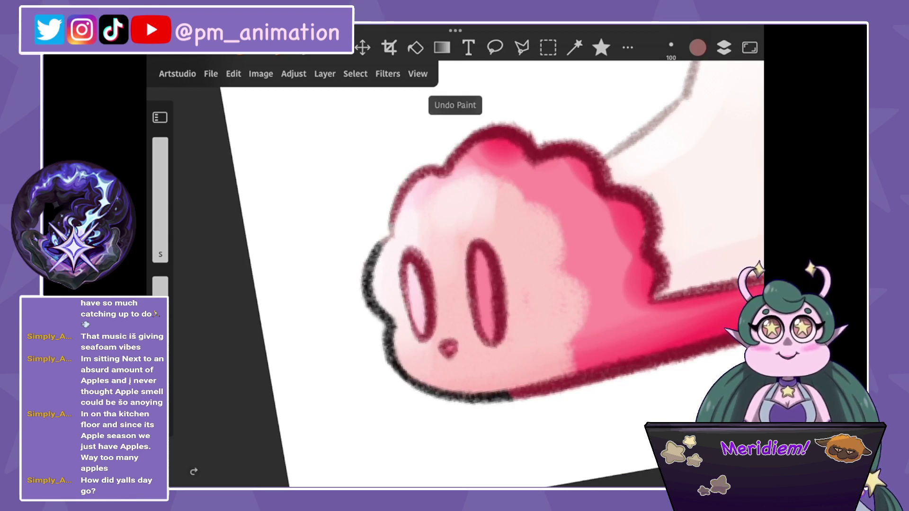
pyautogui.moveTo(393, 216)
pyautogui.mouseDown()
pyautogui.moveTo(426, 393)
pyautogui.moveTo(570, 381)
pyautogui.mouseUp()
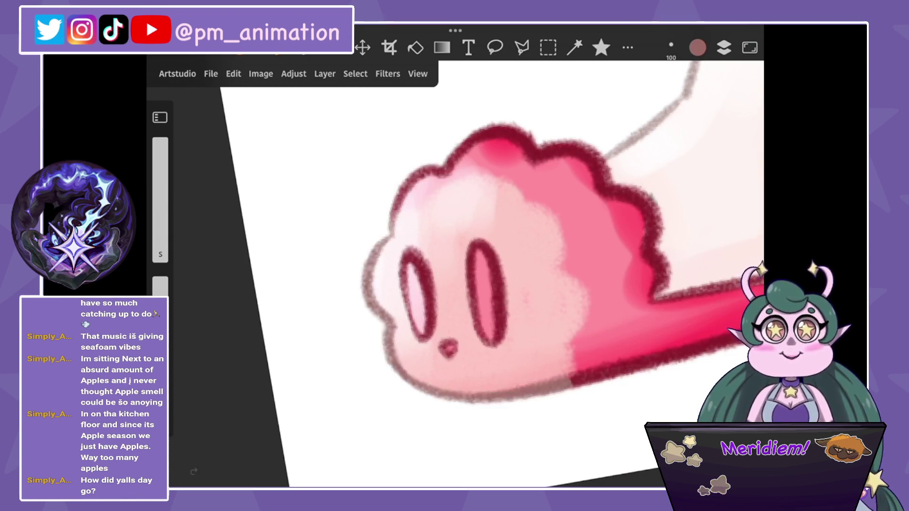
pyautogui.scroll(-3, 474, 265)
pyautogui.scroll(3, 473, 213)
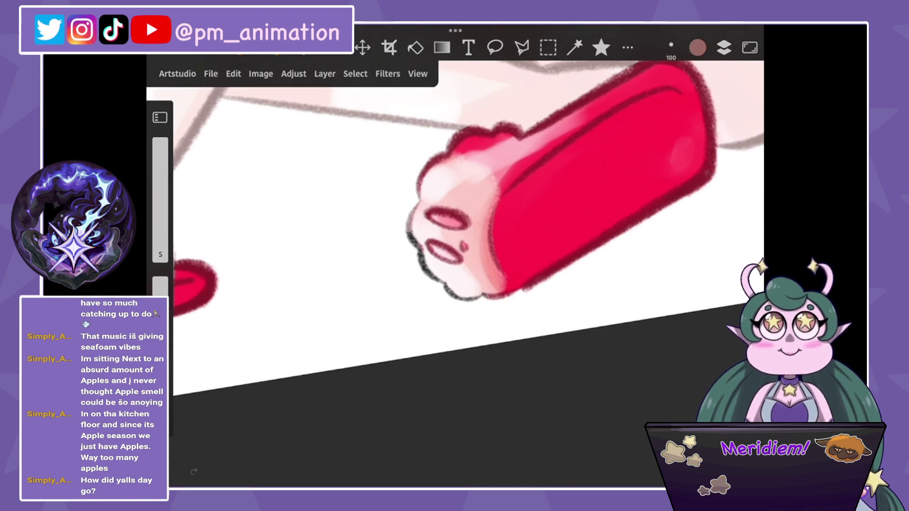
# Repaint the other slipper's lower outline in a lighter colour.
pyautogui.moveTo(407, 228)
pyautogui.mouseDown()
pyautogui.moveTo(424, 272)
pyautogui.moveTo(476, 300)
pyautogui.mouseUp()
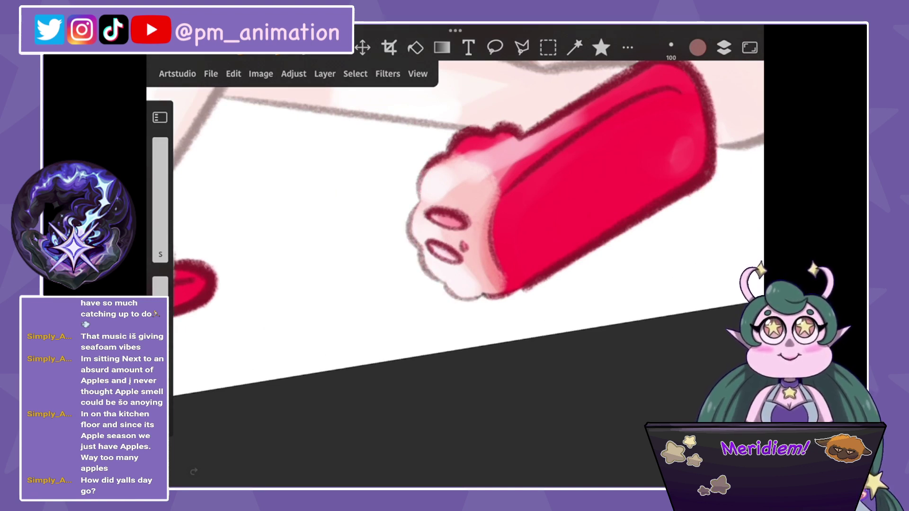
pyautogui.hotkey('ctrl', 'z')
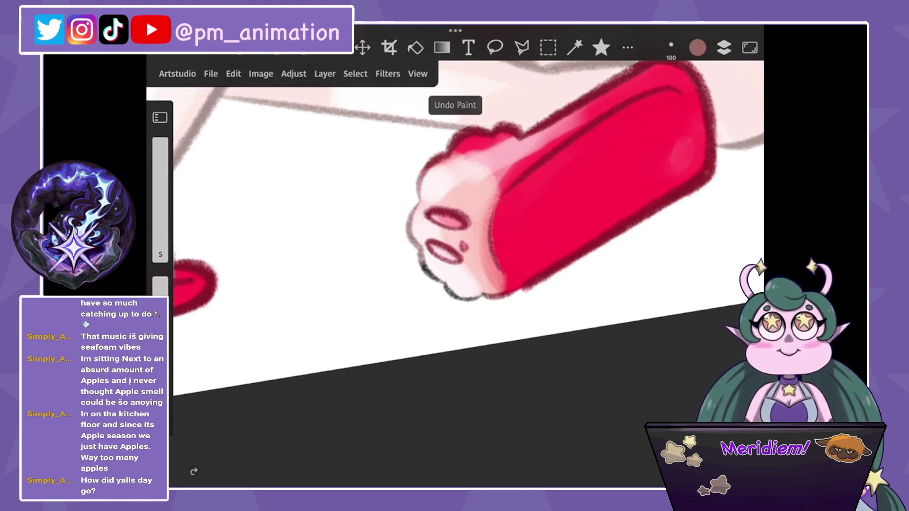
pyautogui.moveTo(419, 259)
pyautogui.mouseDown()
pyautogui.moveTo(455, 291)
pyautogui.moveTo(494, 301)
pyautogui.mouseUp()
pyautogui.scroll(-3, 469, 213)
pyautogui.scroll(-1, 469, 213)
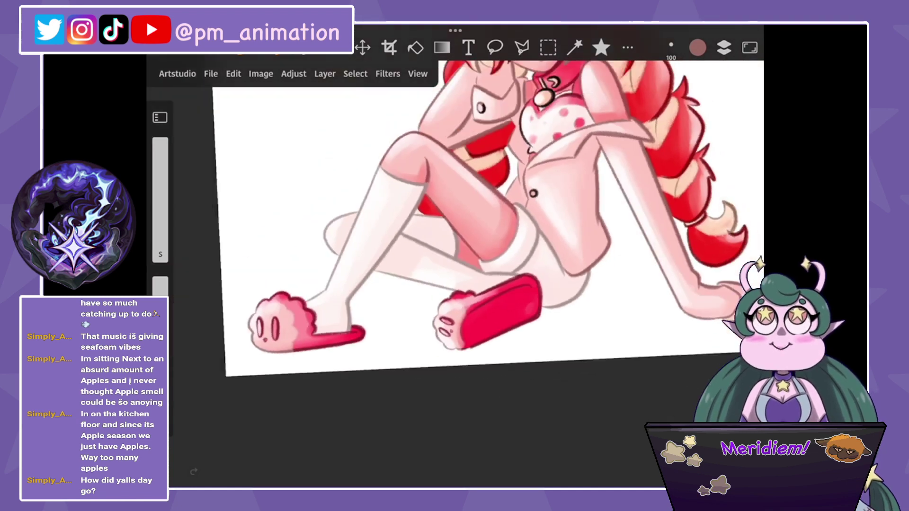
pyautogui.scroll(5, 521, 213)
pyautogui.scroll(3, 615, 237)
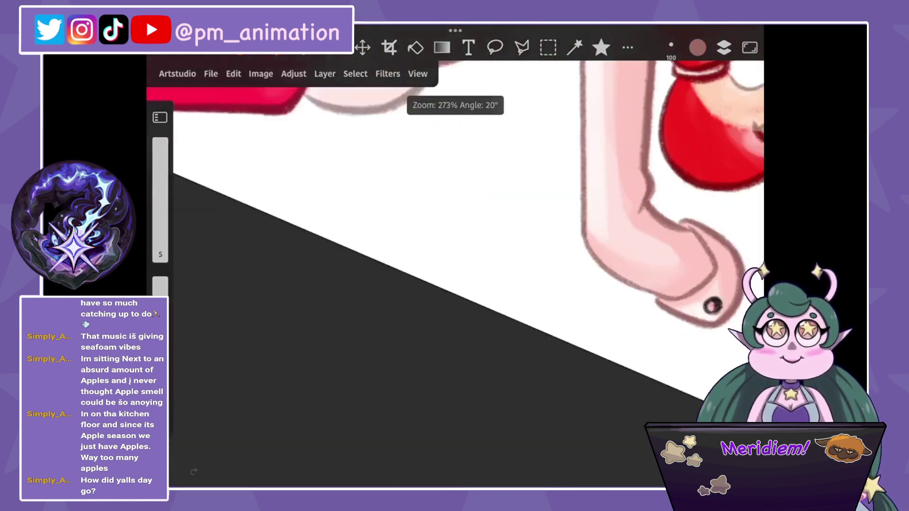
pyautogui.scroll(-5, 455, 255)
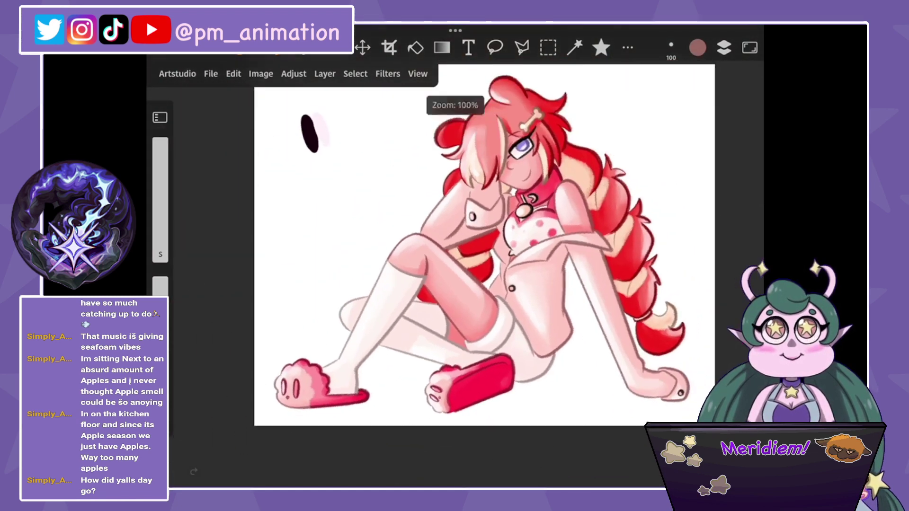
# Paint the black pendant hook and bead outline in a darker mauve-brown.
pyautogui.scroll(5, 520, 213)
pyautogui.click(539, 236)
pyautogui.click(697, 47)
pyautogui.click(647, 78)
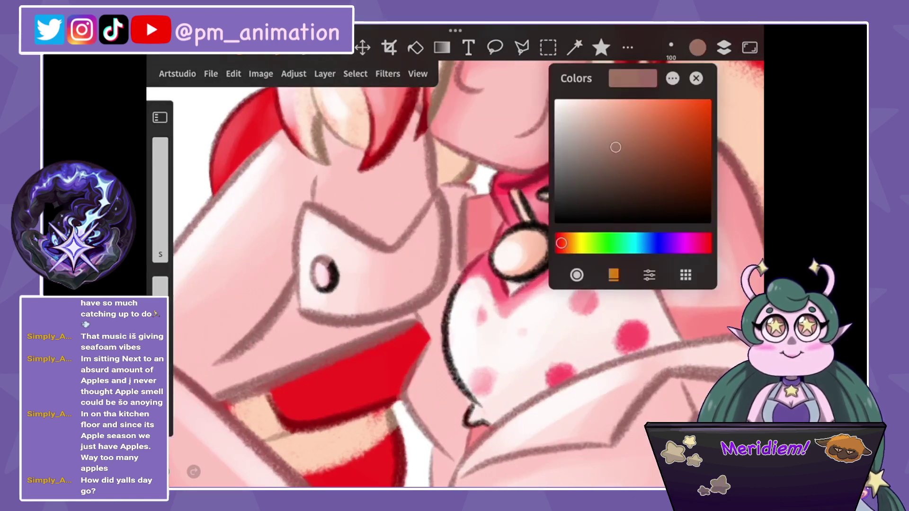
pyautogui.click(696, 79)
pyautogui.moveTo(515, 195)
pyautogui.mouseDown()
pyautogui.moveTo(532, 229)
pyautogui.moveTo(558, 217)
pyautogui.mouseUp()
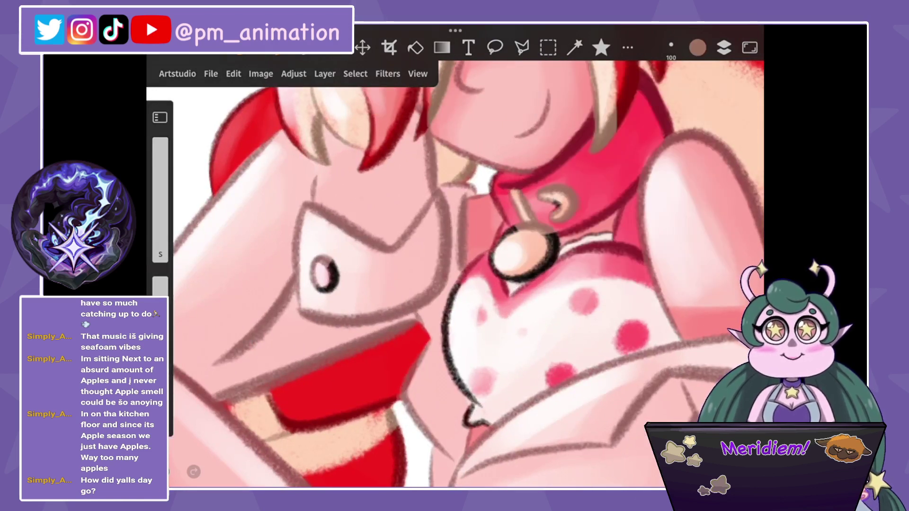
pyautogui.moveTo(500, 239); pyautogui.dragTo(515, 228)
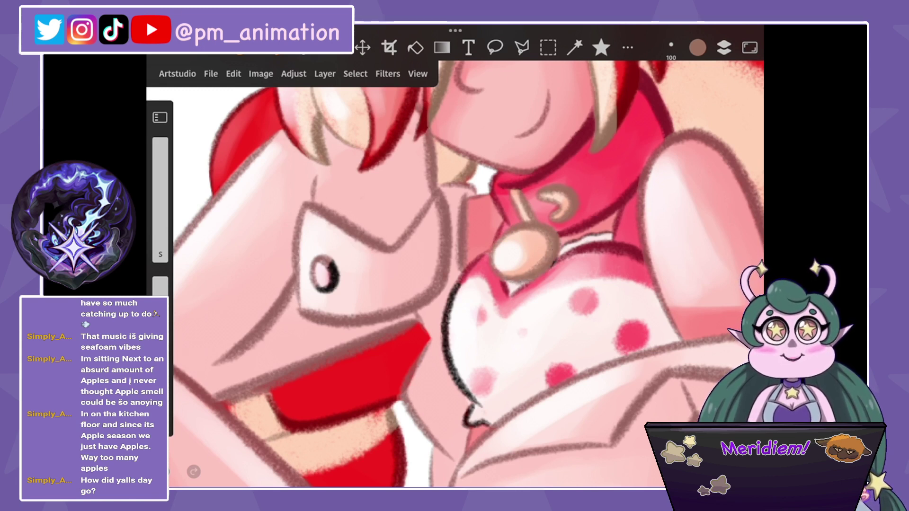
# Sample pink colours from near the eye and the shirt button.
pyautogui.scroll(5, 426, 260)
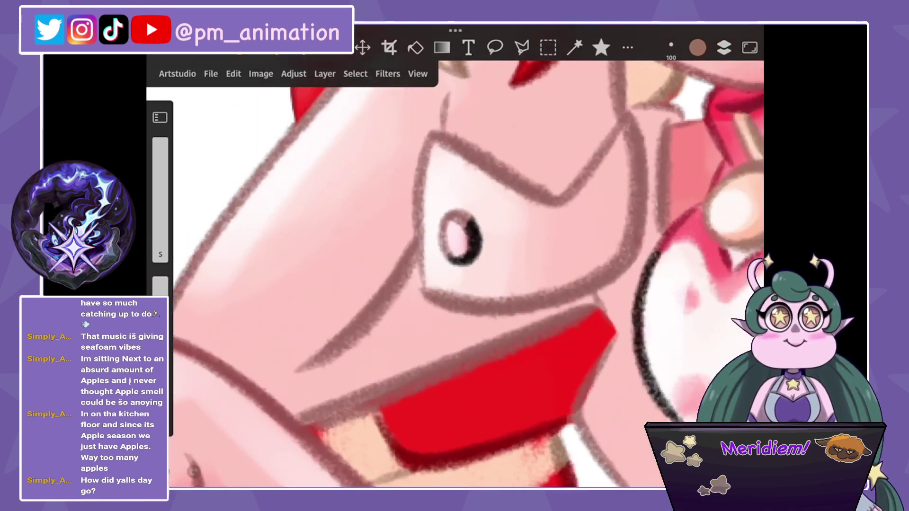
pyautogui.click(466, 236)
pyautogui.scroll(-5, 455, 260)
pyautogui.scroll(2, 455, 260)
pyautogui.scroll(2, 454, 260)
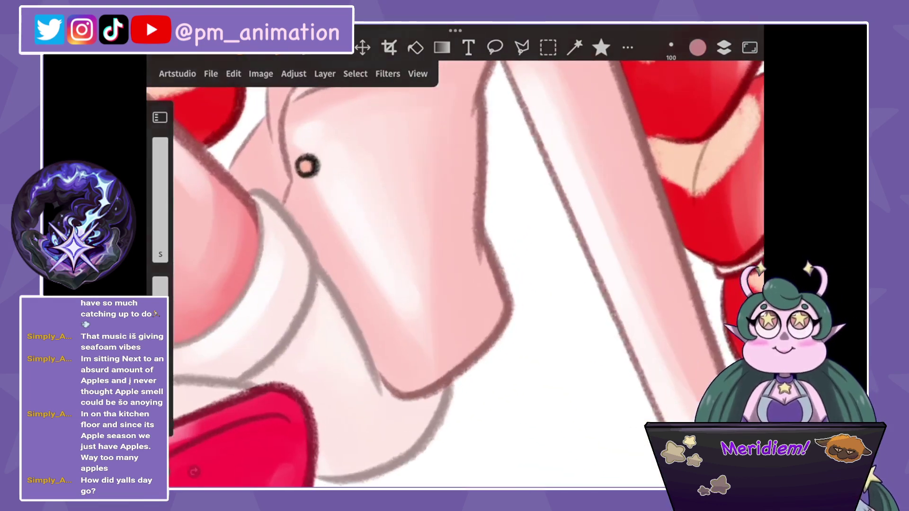
pyautogui.scroll(2, 454, 260)
pyautogui.click(450, 260)
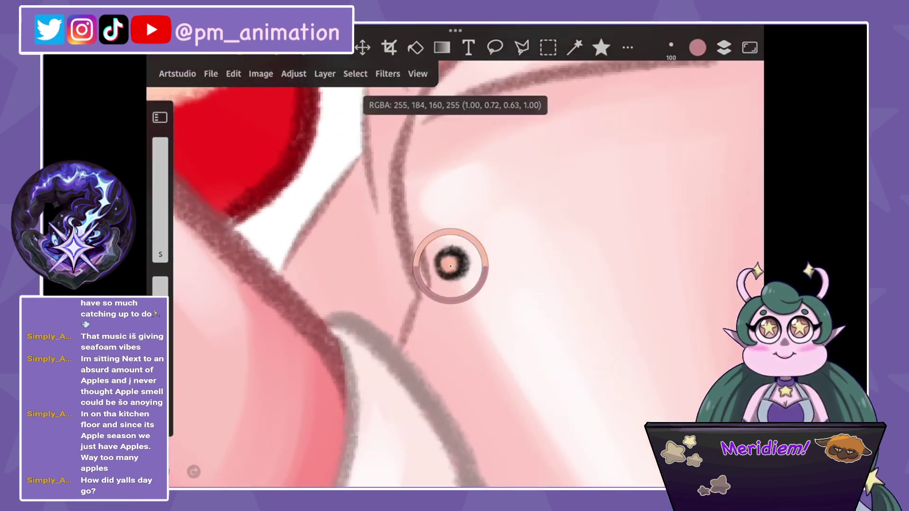
pyautogui.click(697, 48)
pyautogui.click(696, 79)
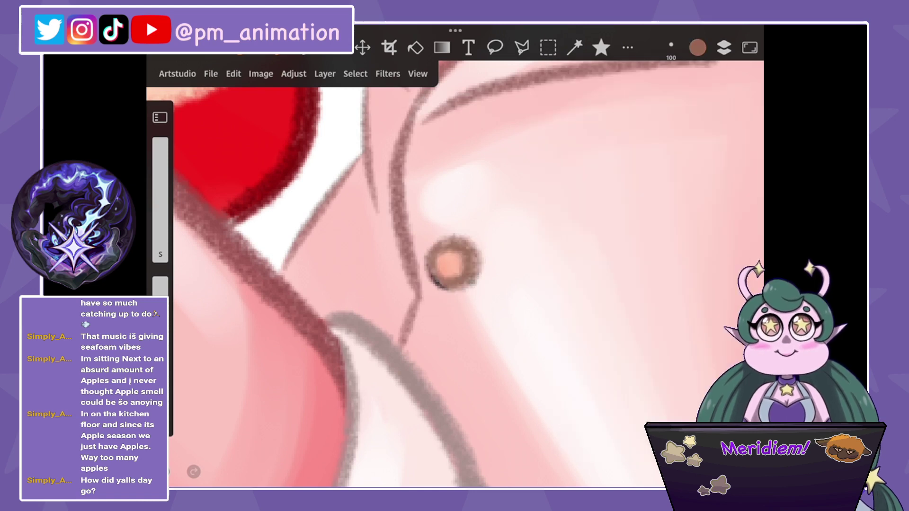
pyautogui.scroll(-5, 455, 272)
pyautogui.scroll(4, 454, 272)
pyautogui.scroll(1, 454, 274)
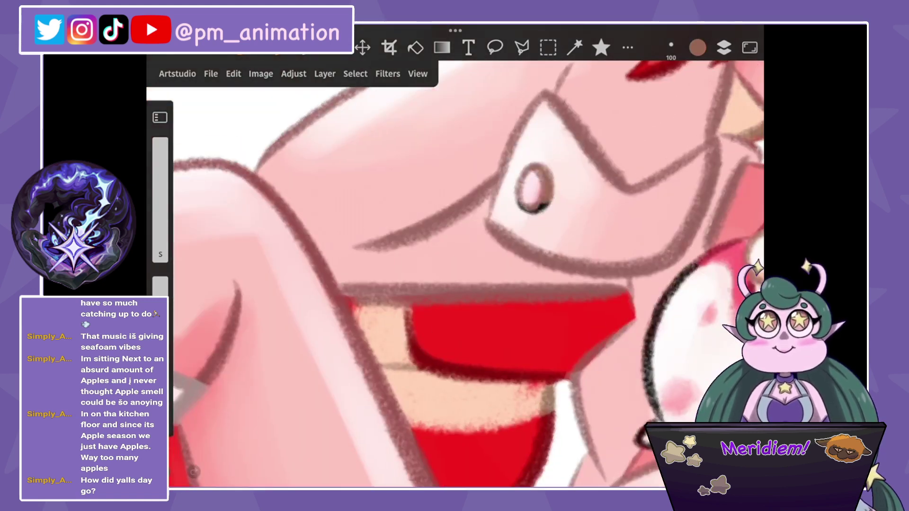
pyautogui.scroll(-5, 455, 284)
# Sample the pink near the foot and pick a darker red shade.
pyautogui.moveTo(639, 416); pyautogui.dragTo(544, 332)
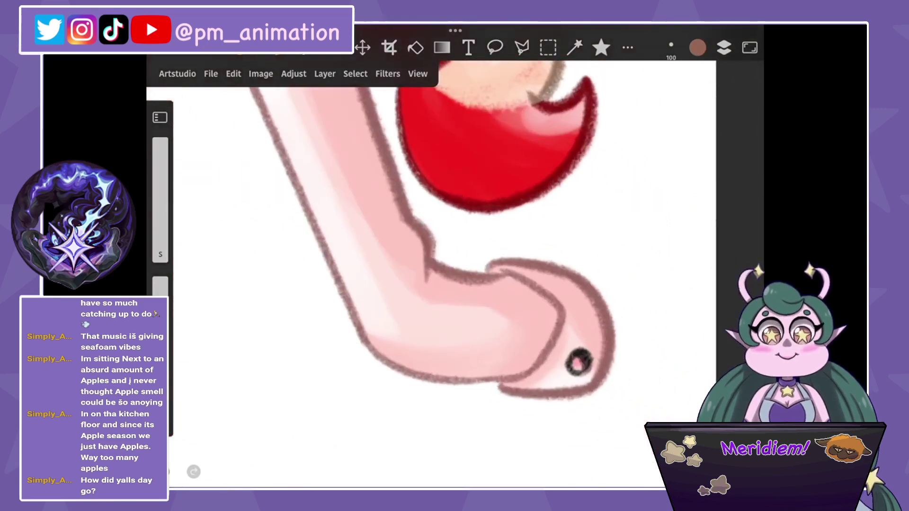
pyautogui.click(574, 362)
pyautogui.click(697, 48)
pyautogui.click(615, 147)
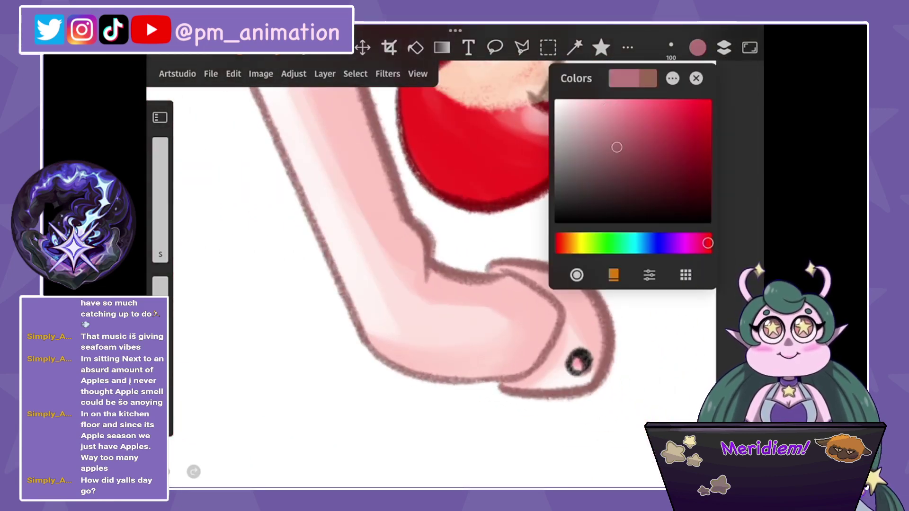
pyautogui.click(695, 78)
pyautogui.scroll(-5, 454, 274)
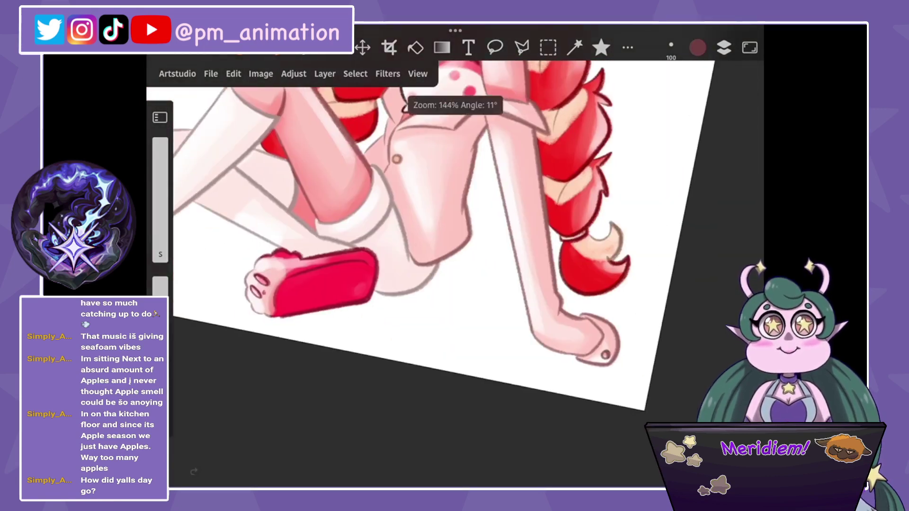
pyautogui.scroll(3, 454, 275)
# Sample the leg's pink and brush it over the chest outline.
pyautogui.moveTo(454, 355); pyautogui.dragTo(454, 137)
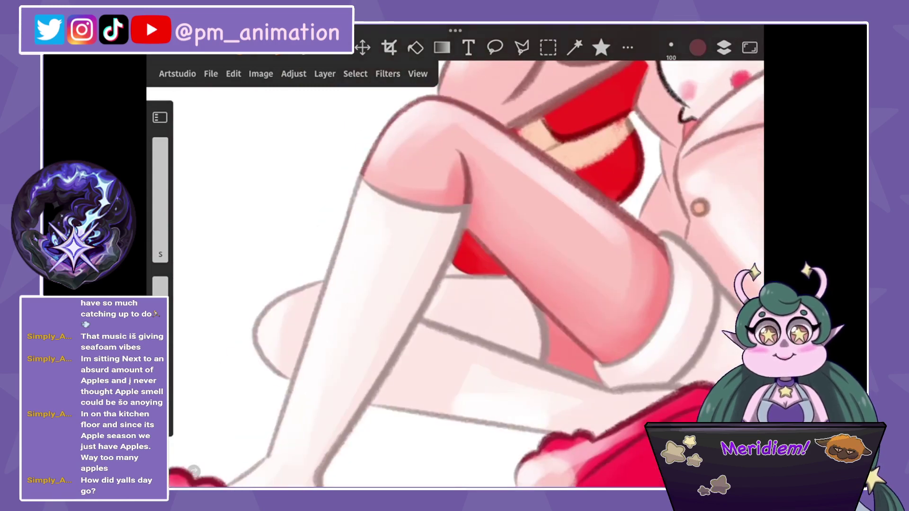
pyautogui.click(469, 203)
pyautogui.moveTo(426, 189); pyautogui.dragTo(303, 293)
pyautogui.scroll(3, 473, 213)
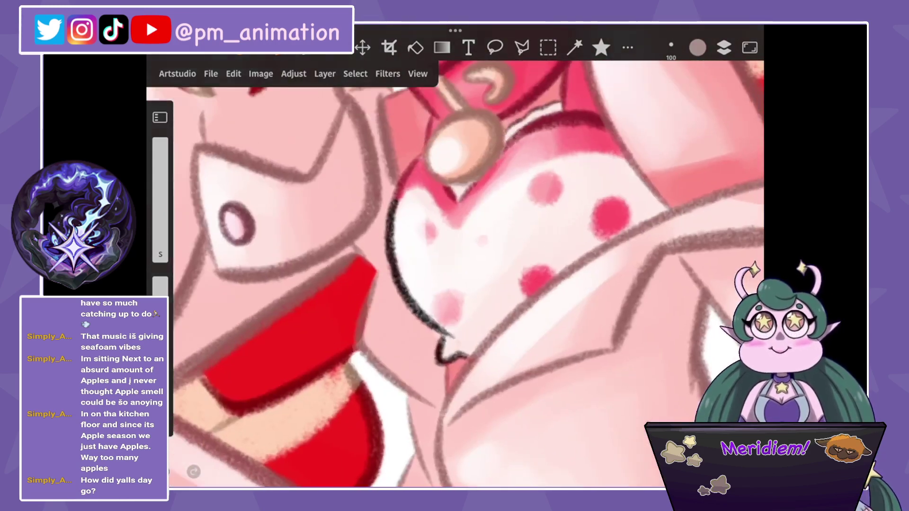
pyautogui.moveTo(387, 213)
pyautogui.mouseDown()
pyautogui.moveTo(397, 277)
pyautogui.moveTo(456, 365)
pyautogui.mouseUp()
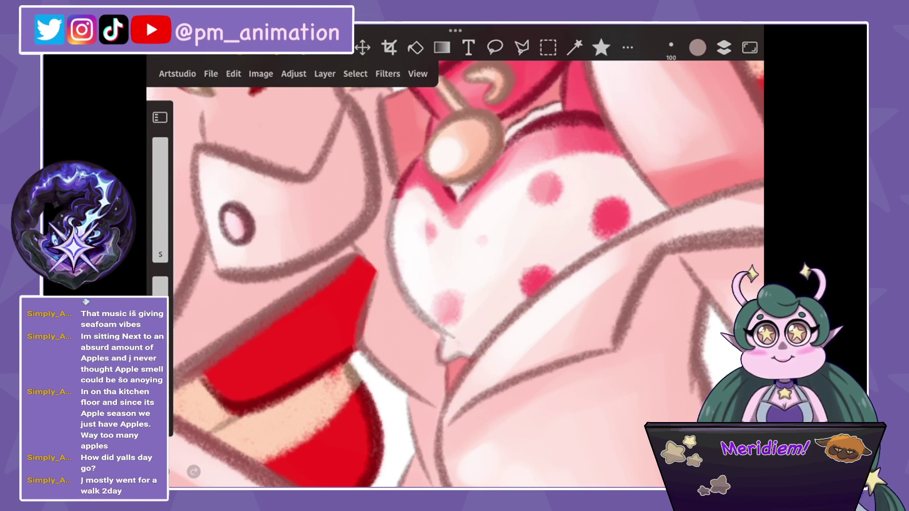
pyautogui.scroll(-5, 455, 275)
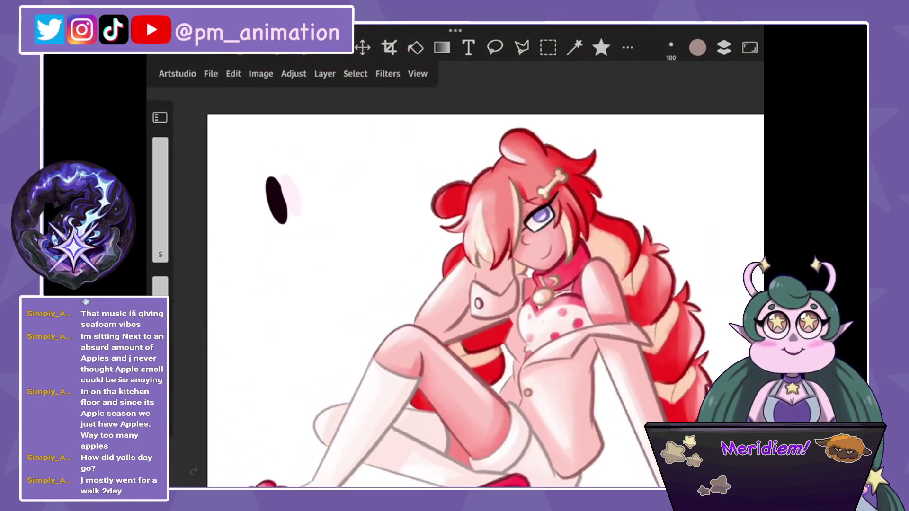
# Pick white from the palette and dab a highlight dot on the eye.
pyautogui.scroll(-3, 487, 256)
pyautogui.scroll(-2, 481, 260)
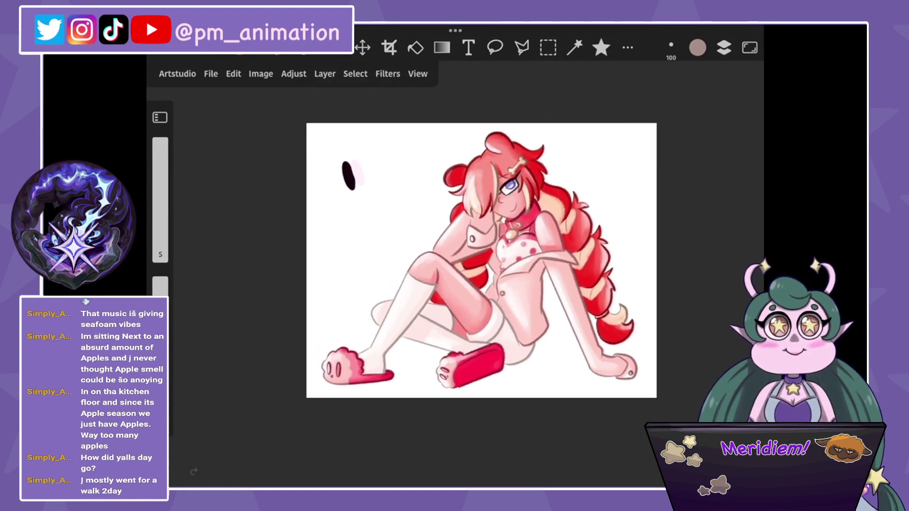
pyautogui.scroll(2, 465, 258)
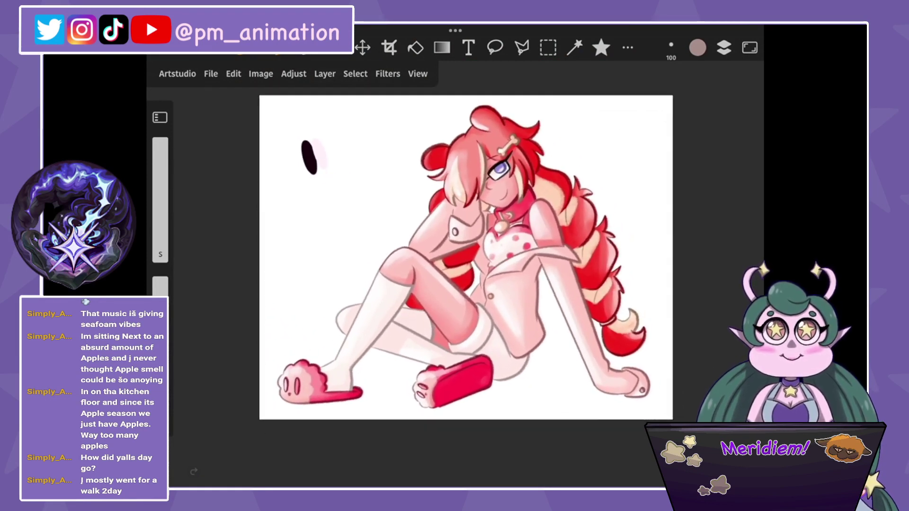
pyautogui.click(724, 47)
pyautogui.click(724, 48)
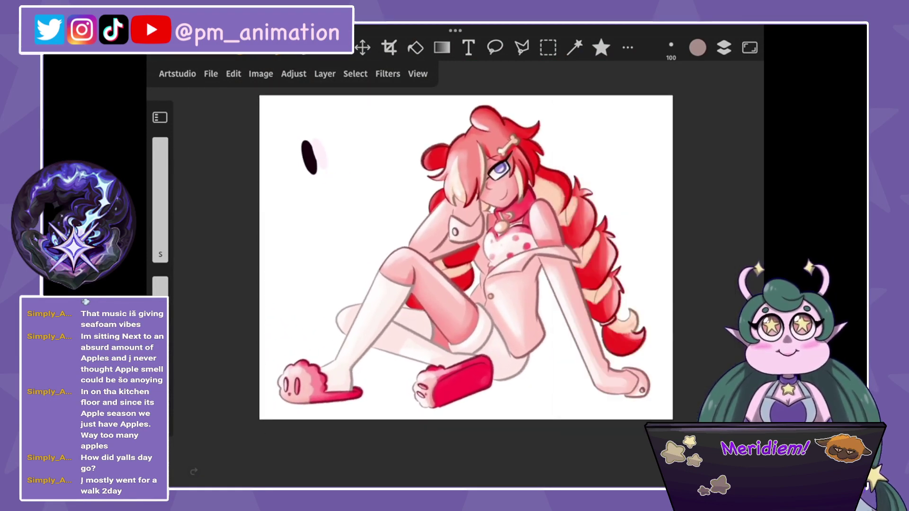
pyautogui.click(160, 117)
pyautogui.click(160, 173)
pyautogui.click(160, 147)
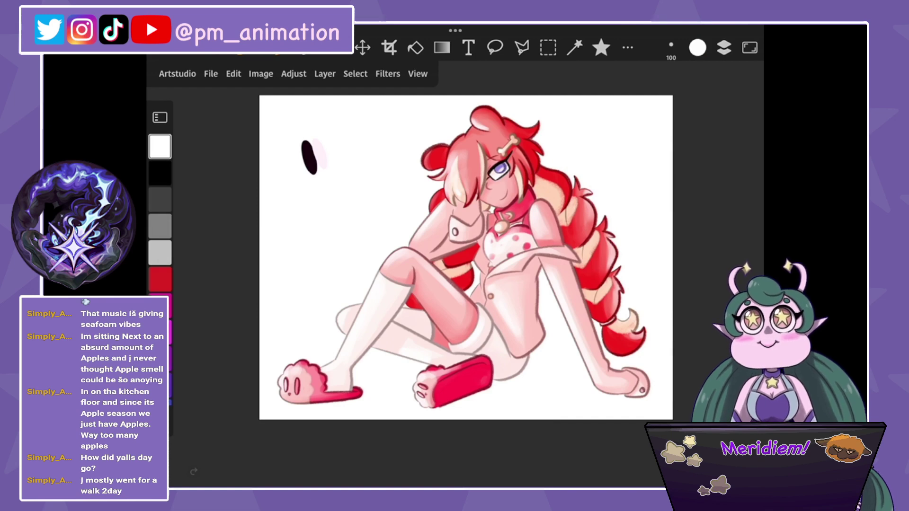
pyautogui.scroll(5, 499, 168)
pyautogui.click(458, 179)
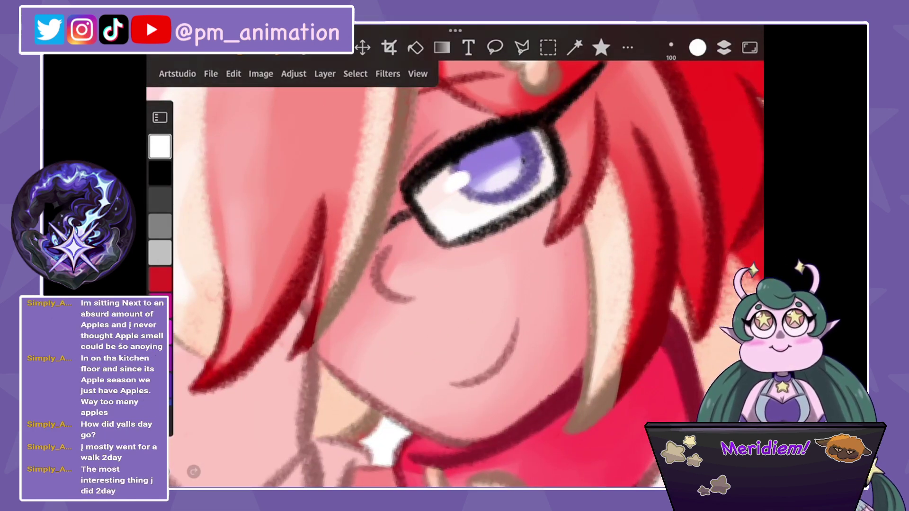
# On another layer, touch up the iris in purple, undoing stray strokes.
pyautogui.click(724, 48)
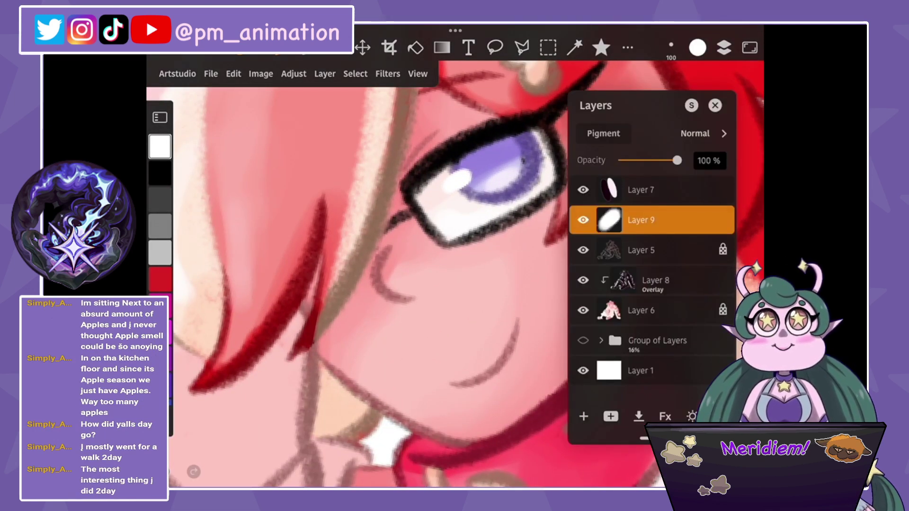
pyautogui.click(634, 248)
pyautogui.click(724, 48)
pyautogui.click(531, 164)
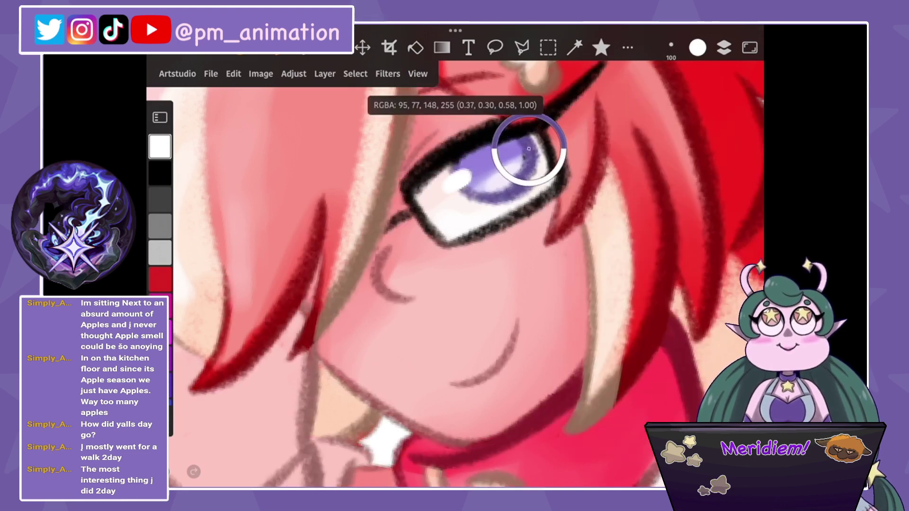
pyautogui.moveTo(531, 164); pyautogui.dragTo(518, 154)
pyautogui.hotkey('ctrl', 'z')
pyautogui.click(497, 192)
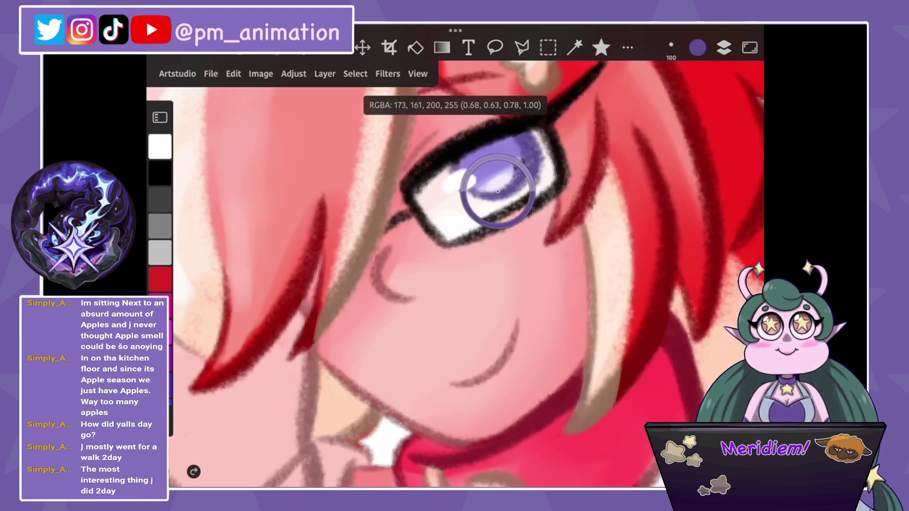
pyautogui.hotkey('ctrl', 'z')
pyautogui.click(486, 196)
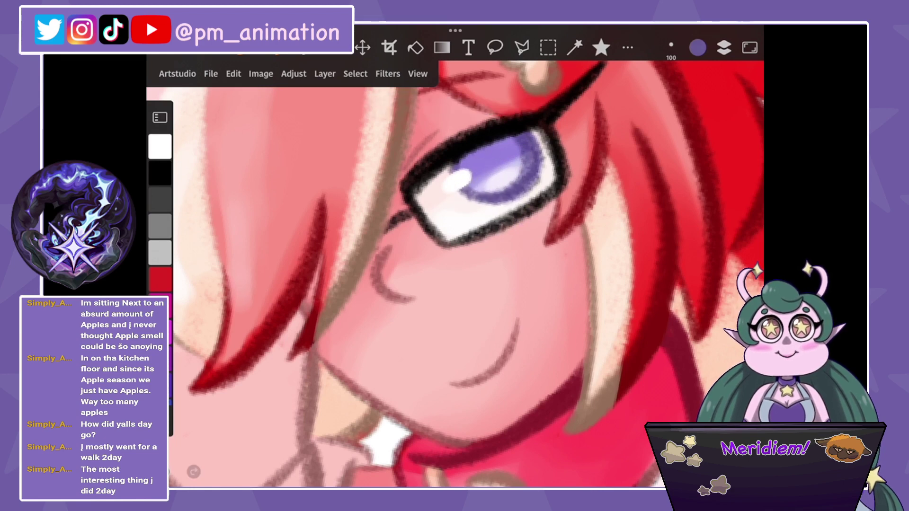
pyautogui.click(697, 47)
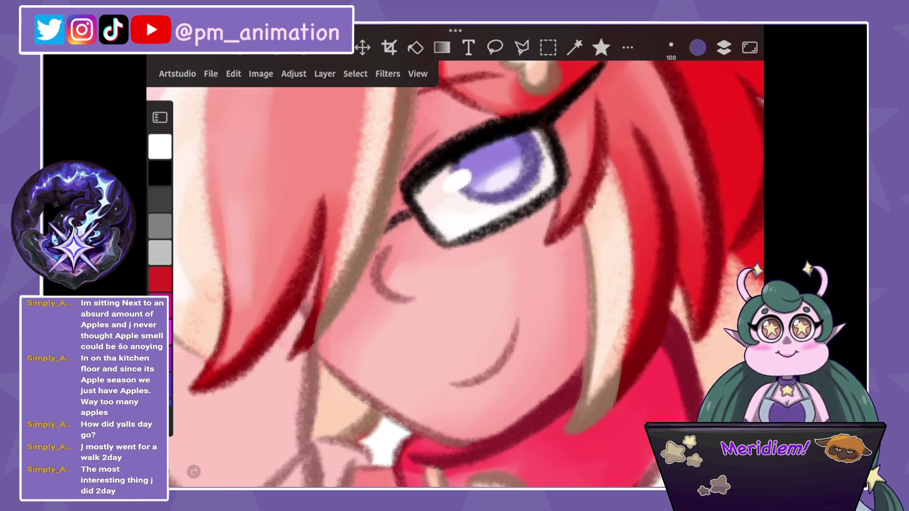
pyautogui.scroll(-5, 455, 265)
# Switch to Layer 9 and save the drawing as Af17.
pyautogui.click(723, 47)
pyautogui.click(653, 219)
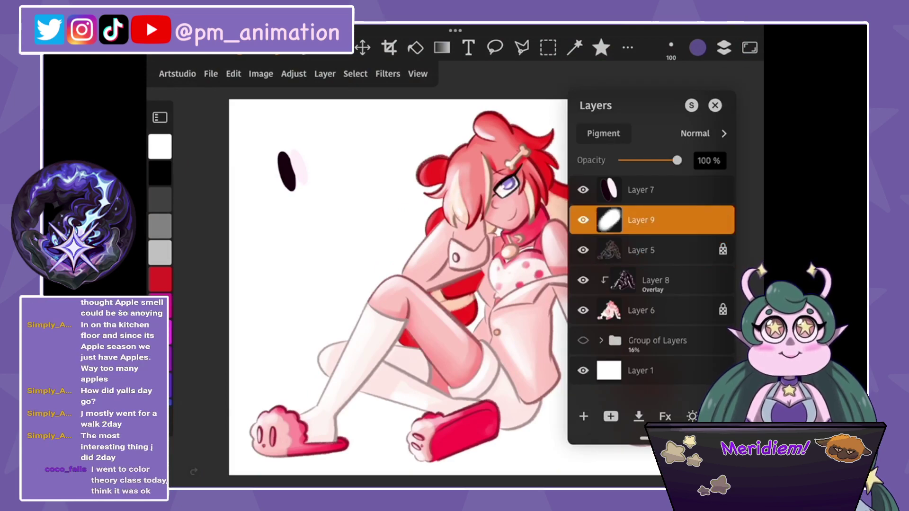
pyautogui.click(723, 47)
pyautogui.scroll(5, 502, 189)
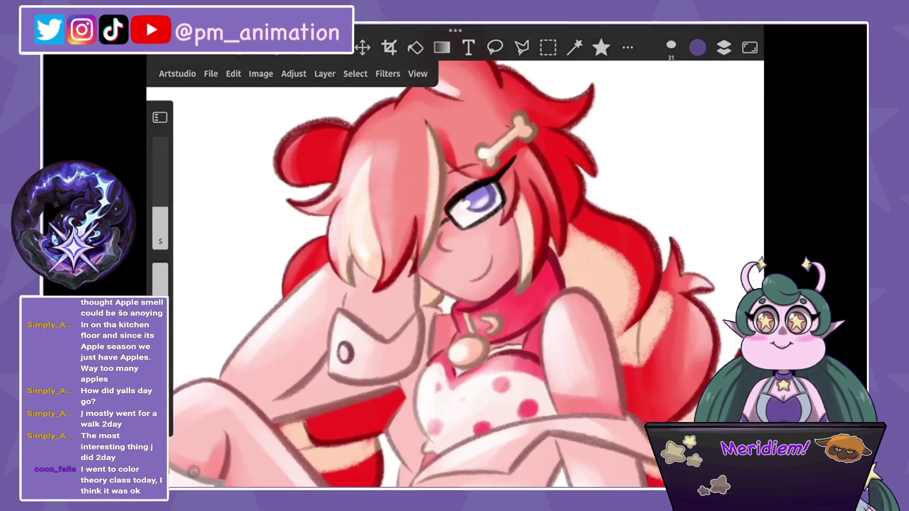
pyautogui.scroll(5, 502, 189)
pyautogui.hotkey('ctrl', 's')
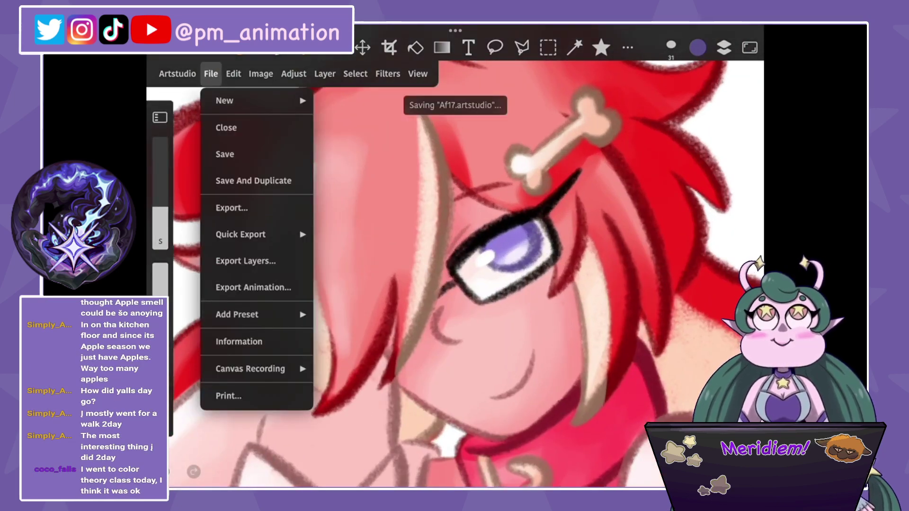
# Mix a light red-pink blush colour and set the brush size between 12 and 16.
pyautogui.click(698, 47)
pyautogui.moveTo(665, 243); pyautogui.dragTo(708, 243)
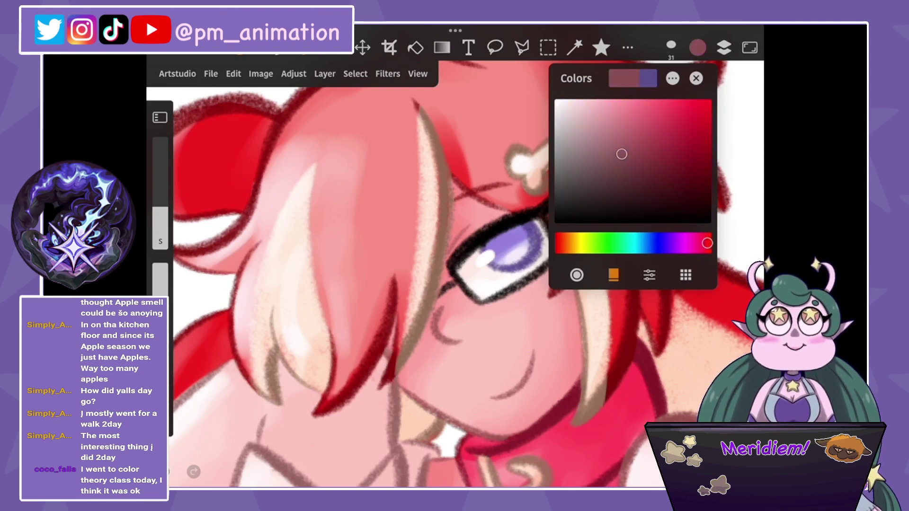
pyautogui.moveTo(621, 154)
pyautogui.mouseDown()
pyautogui.moveTo(631, 120)
pyautogui.moveTo(665, 122)
pyautogui.mouseUp()
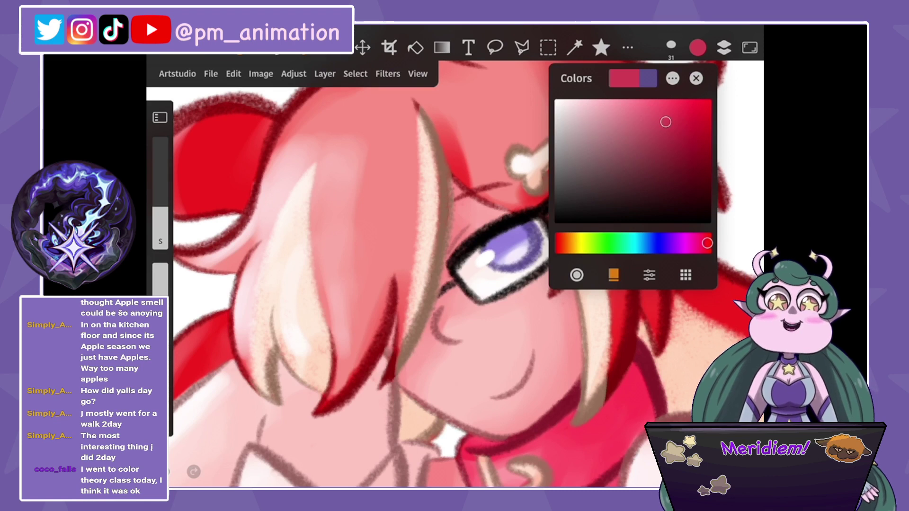
pyautogui.moveTo(666, 122)
pyautogui.mouseDown()
pyautogui.moveTo(628, 125)
pyautogui.moveTo(660, 117)
pyautogui.mouseUp()
pyautogui.click(696, 78)
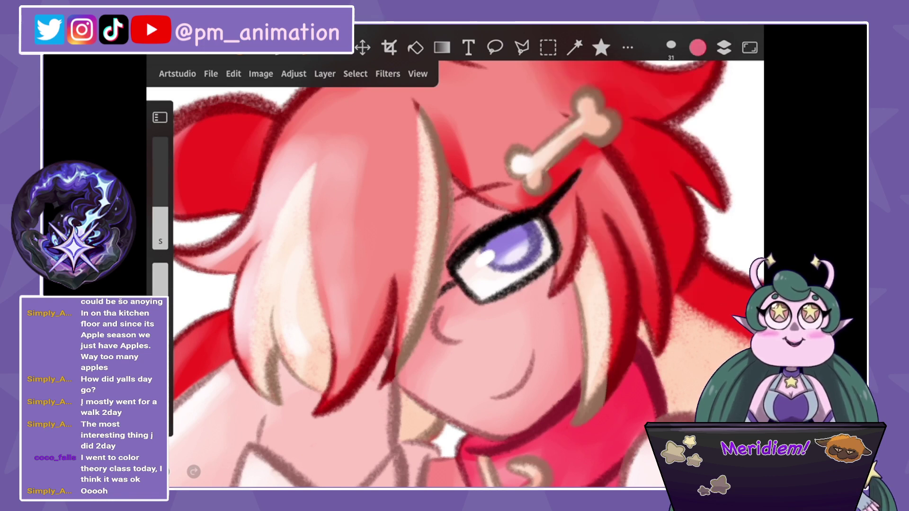
pyautogui.moveTo(160, 208); pyautogui.dragTo(160, 237)
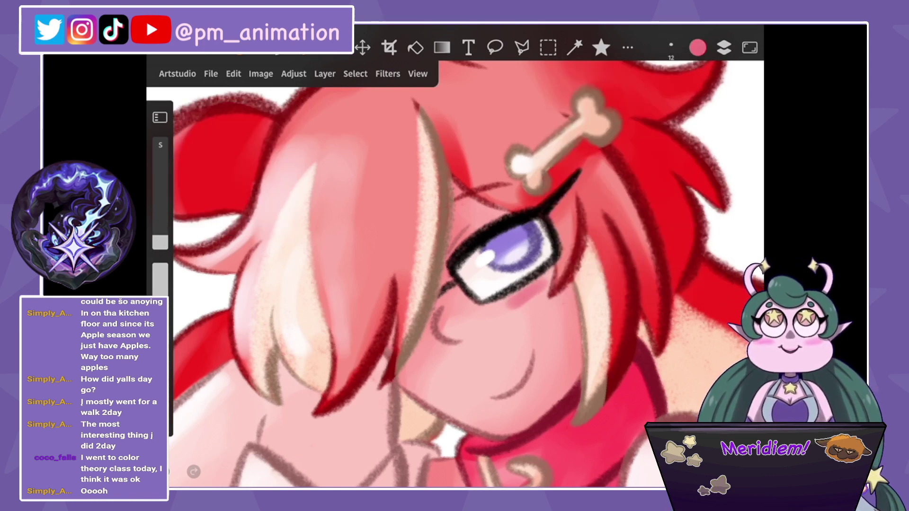
pyautogui.click(697, 48)
pyautogui.moveTo(632, 112); pyautogui.dragTo(627, 104)
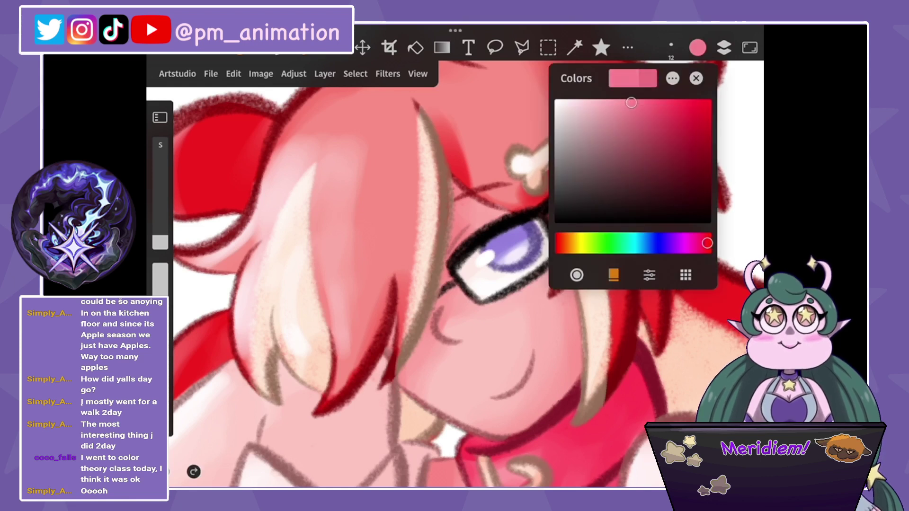
pyautogui.moveTo(160, 242); pyautogui.dragTo(160, 237)
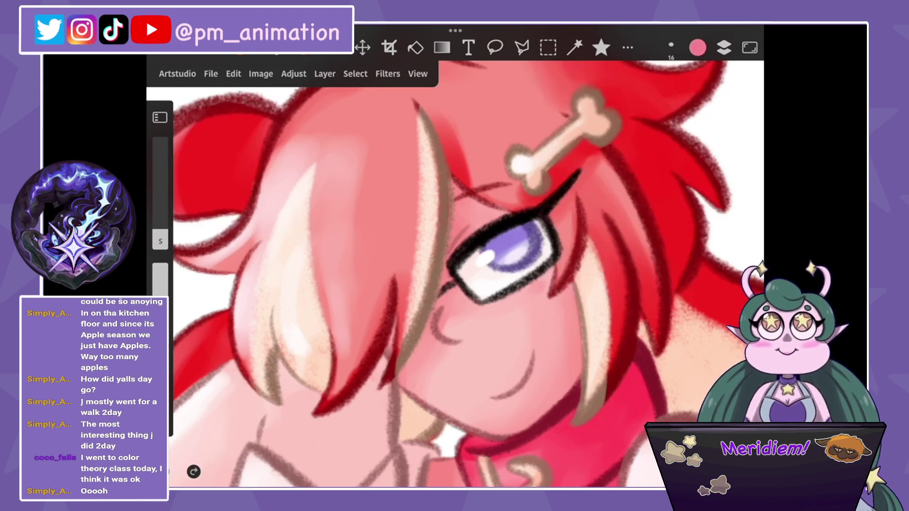
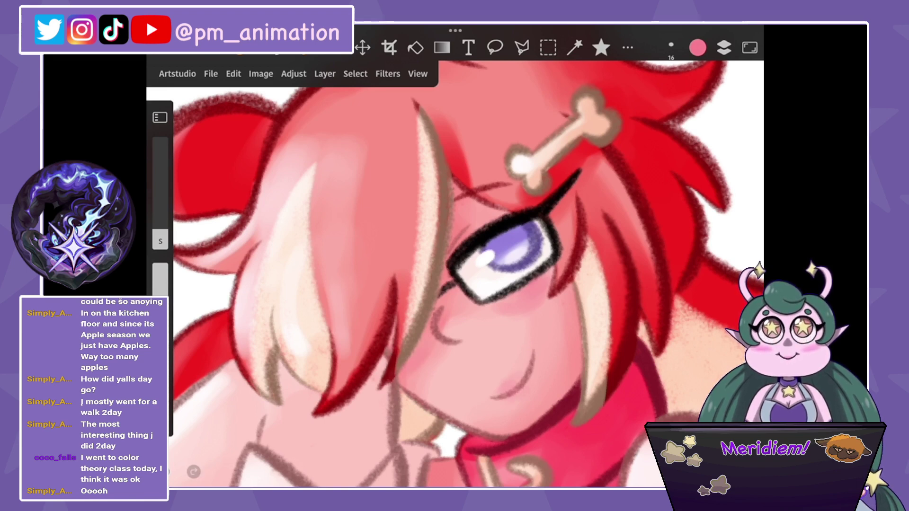
# Hide and reshow Layer 5's lineart to compare, then save the drawing.
pyautogui.scroll(-5, 455, 274)
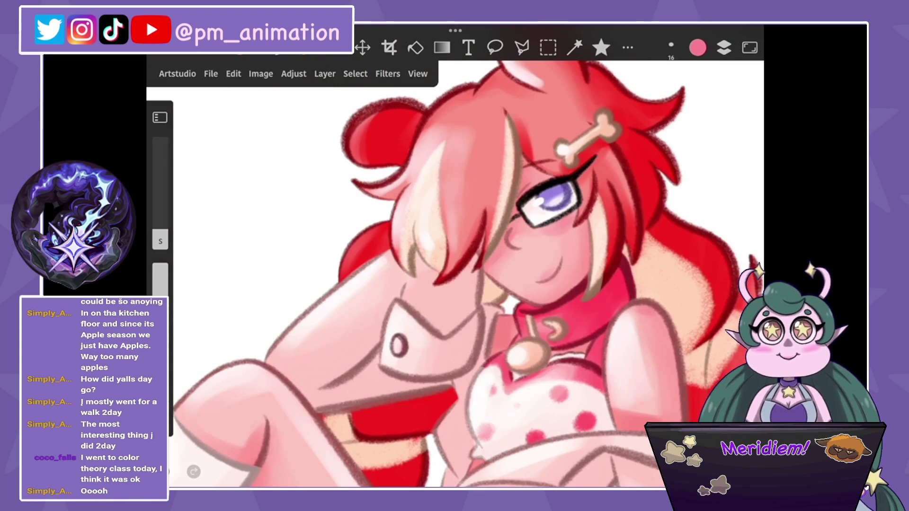
pyautogui.scroll(-5, 455, 275)
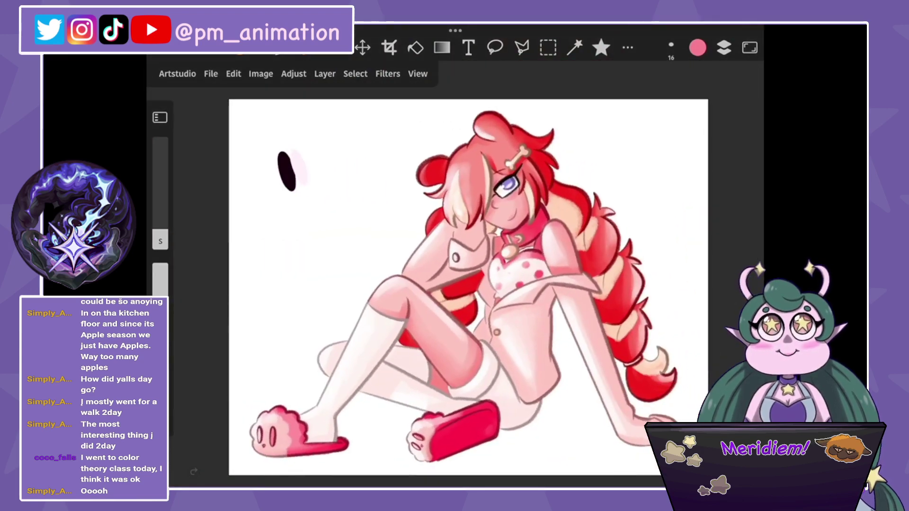
pyautogui.click(724, 47)
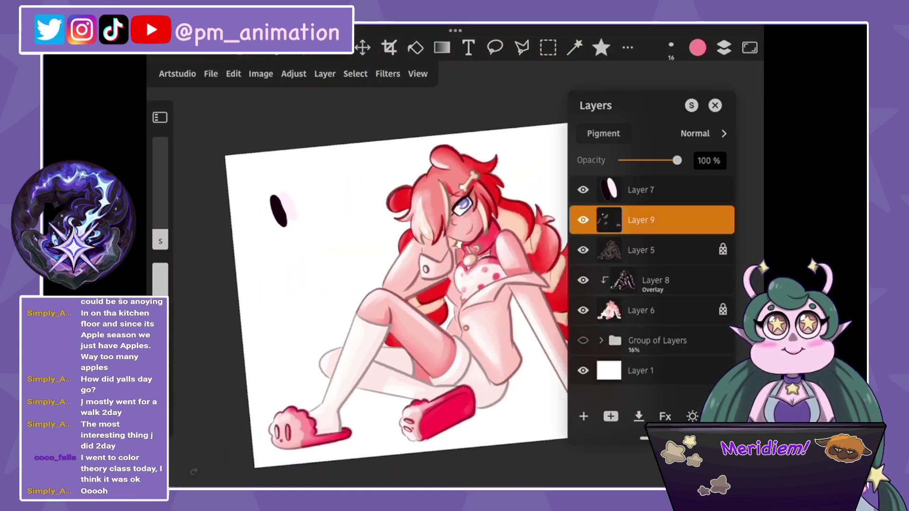
pyautogui.click(641, 249)
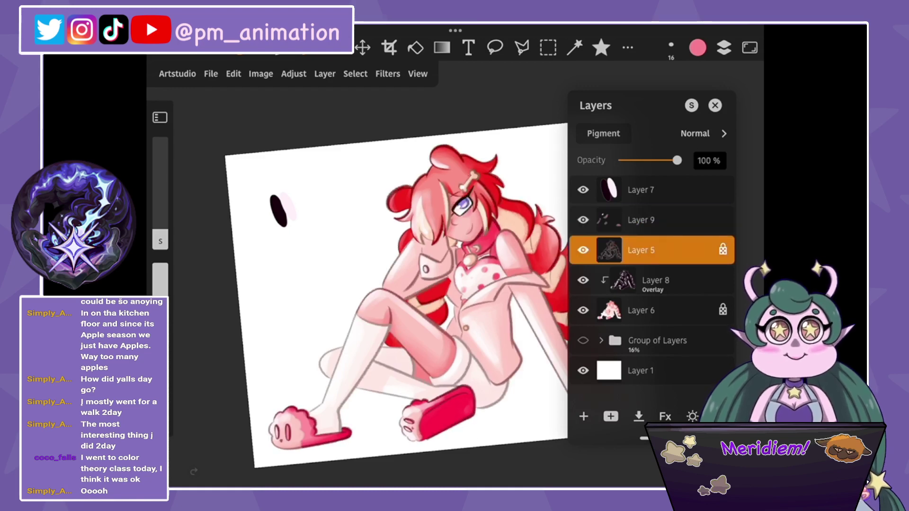
pyautogui.click(583, 250)
pyautogui.click(641, 250)
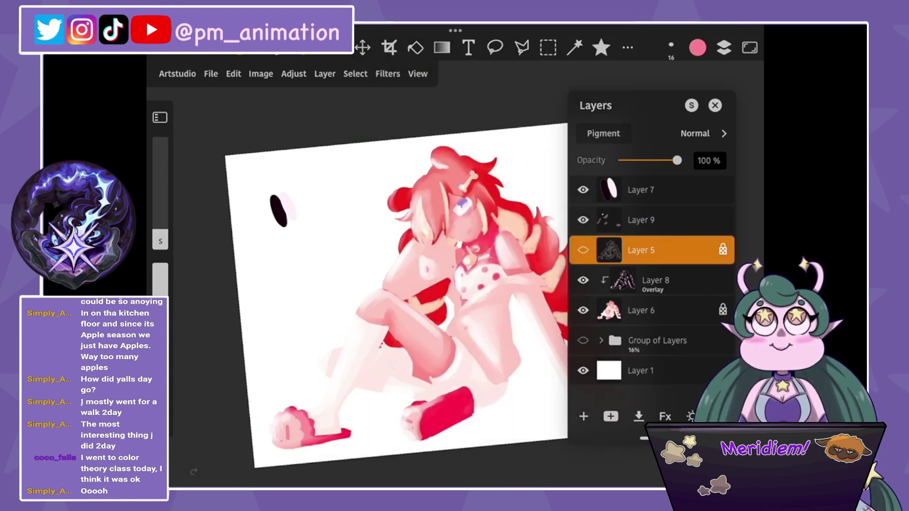
pyautogui.click(583, 249)
pyautogui.click(211, 73)
pyautogui.click(222, 152)
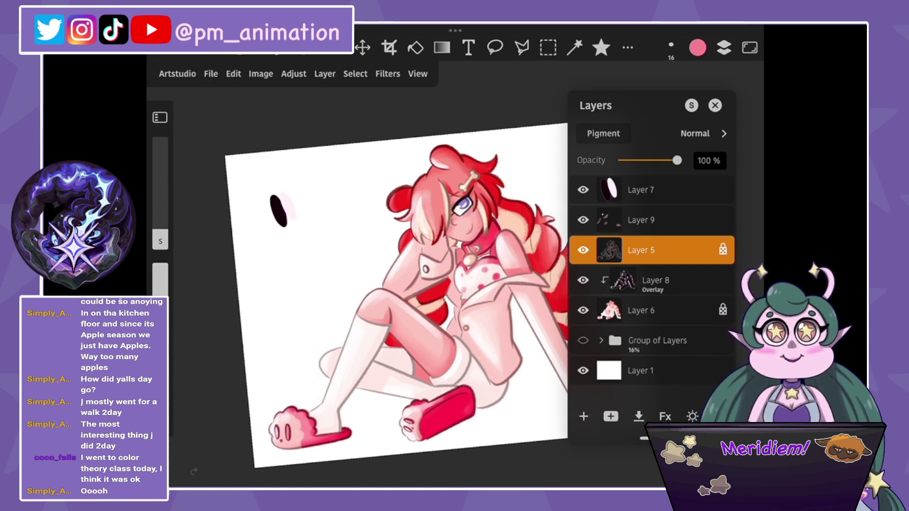
# Group Layers 9, 5, 8 and 6 together and add a new empty layer above.
pyautogui.click(641, 220)
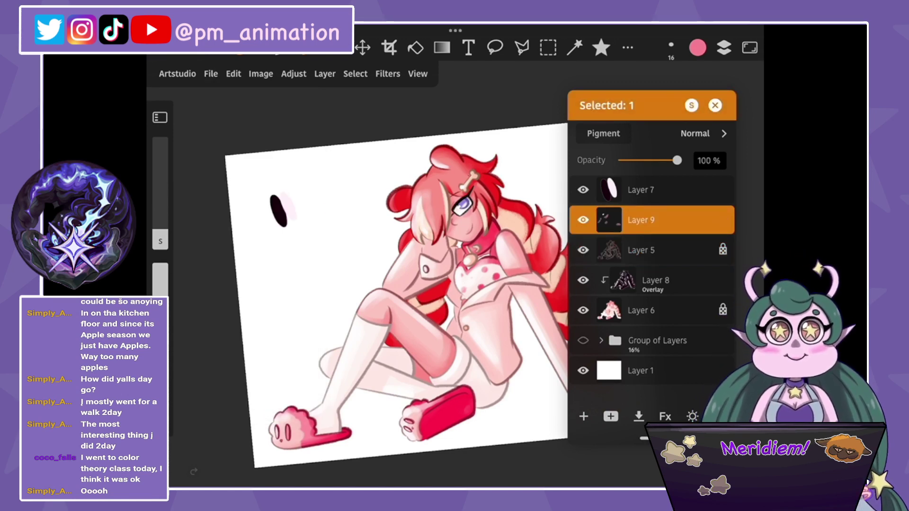
pyautogui.click(641, 250)
pyautogui.click(656, 280)
pyautogui.click(641, 310)
pyautogui.click(610, 416)
pyautogui.click(623, 359)
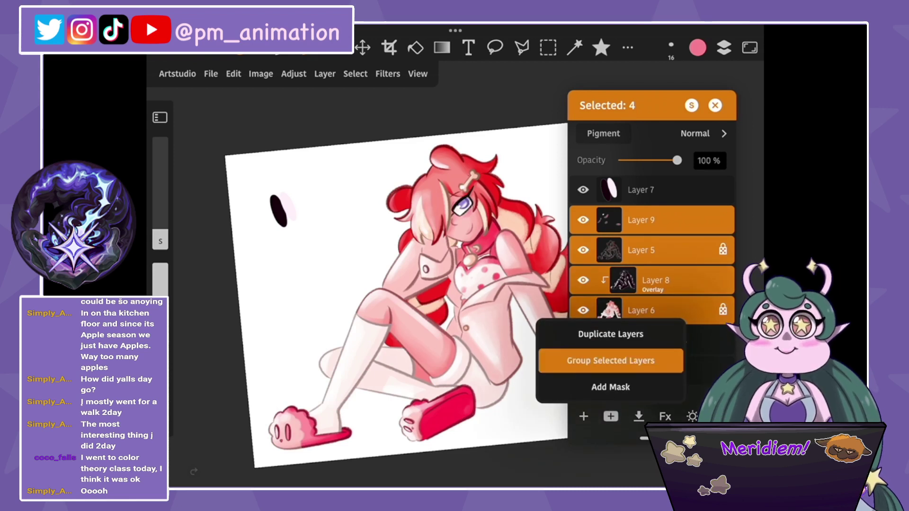
pyautogui.click(584, 416)
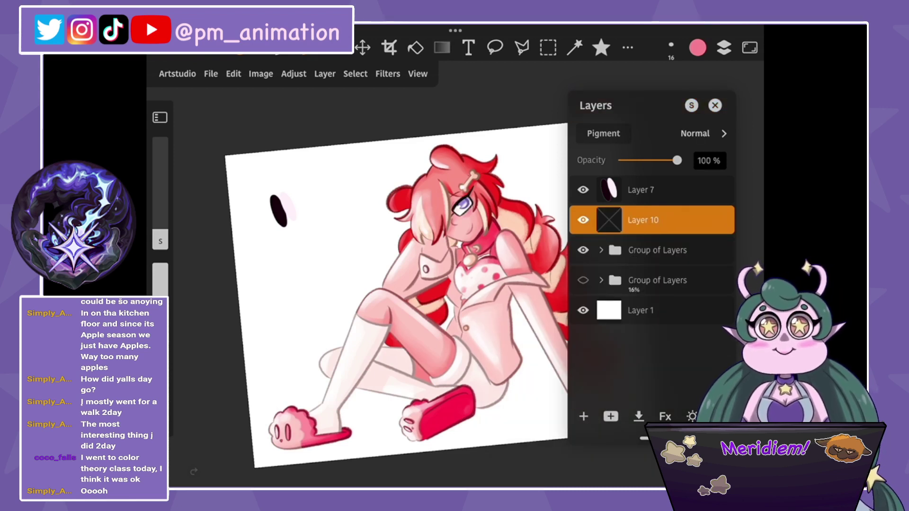
pyautogui.click(293, 220)
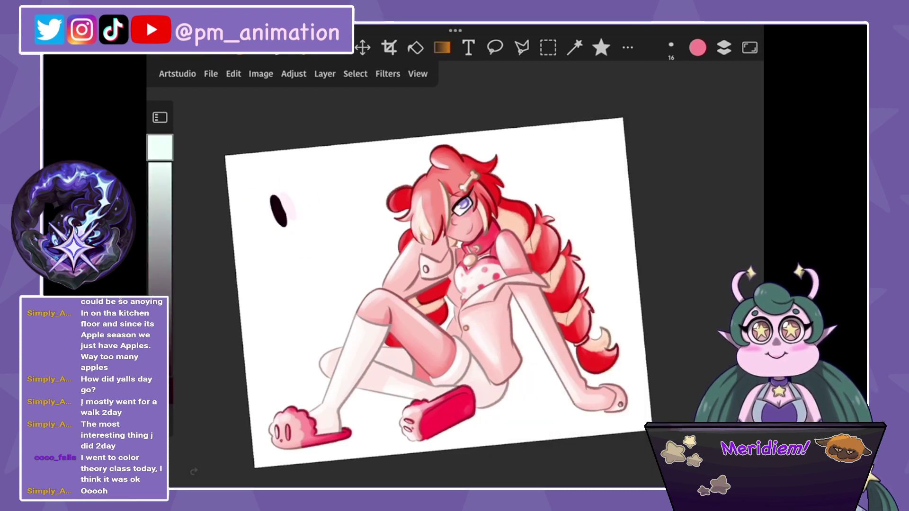
# Lay a radial light-to-dark gradient on Layer 10, clipped to the character.
pyautogui.moveTo(348, 256)
pyautogui.mouseDown()
pyautogui.moveTo(504, 310)
pyautogui.moveTo(516, 324)
pyautogui.mouseUp()
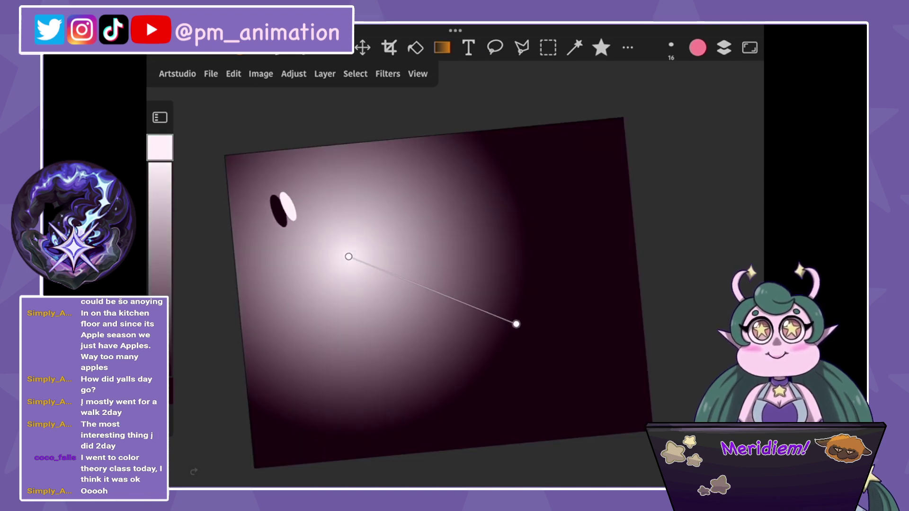
pyautogui.click(724, 47)
pyautogui.click(657, 220)
pyautogui.click(467, 270)
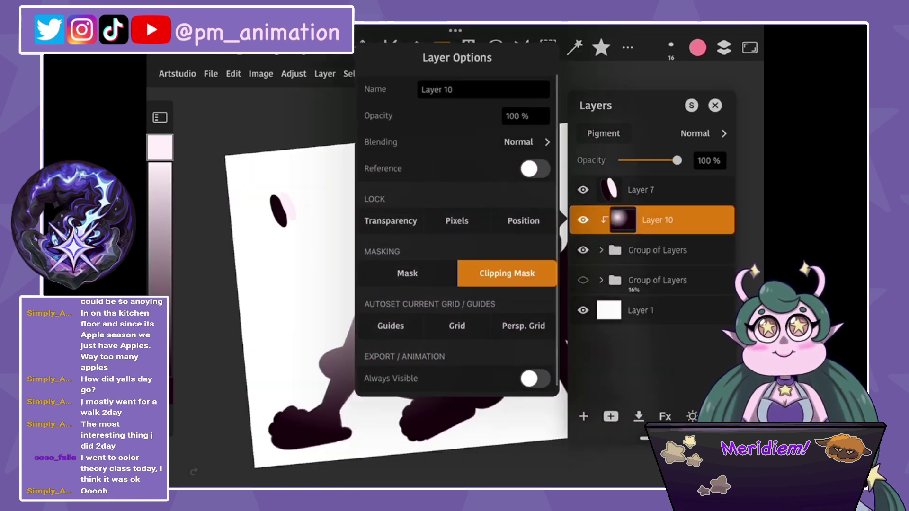
# Blend the gradient as Overlay at about 50% opacity and reposition its light.
pyautogui.click(695, 133)
pyautogui.scroll(-5, 610, 331)
pyautogui.click(609, 300)
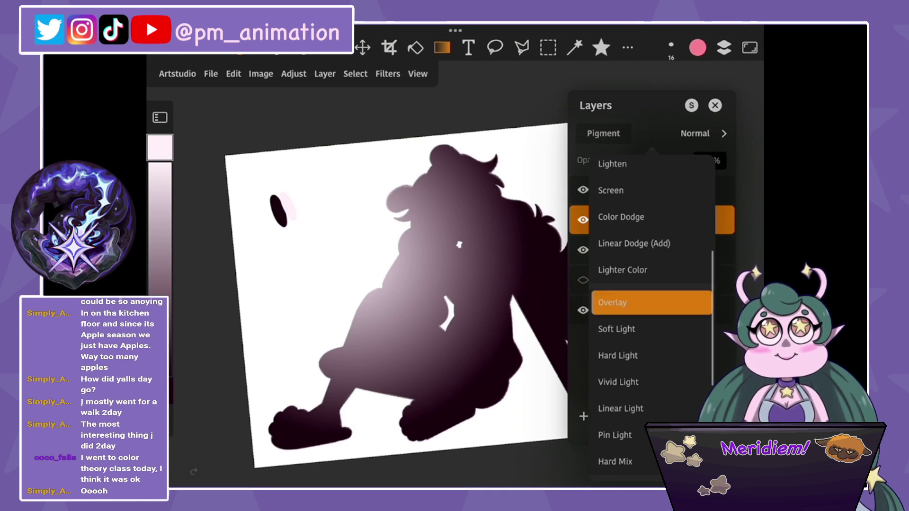
pyautogui.moveTo(677, 160); pyautogui.dragTo(651, 160)
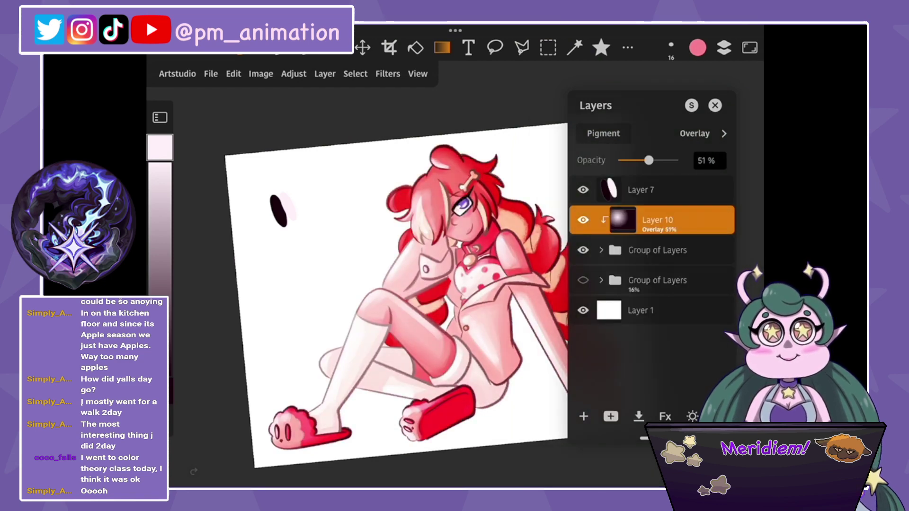
pyautogui.click(715, 105)
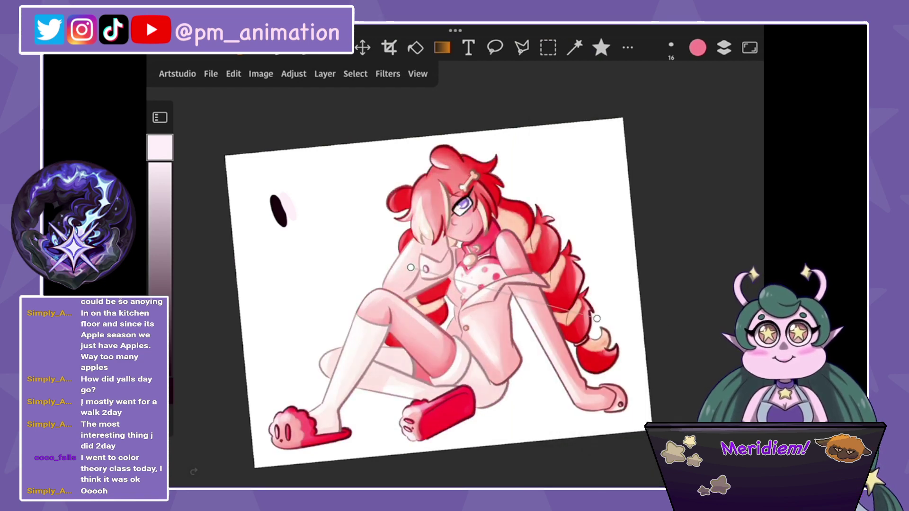
pyautogui.moveTo(439, 248); pyautogui.dragTo(600, 338)
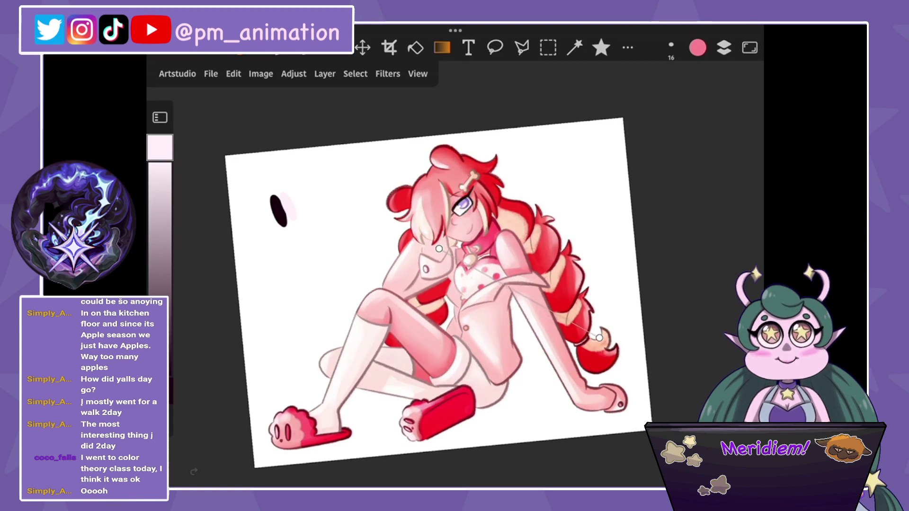
pyautogui.click(723, 47)
pyautogui.click(654, 310)
# Fill the white background Layer 1 with dusty pink, then pale pink.
pyautogui.click(415, 47)
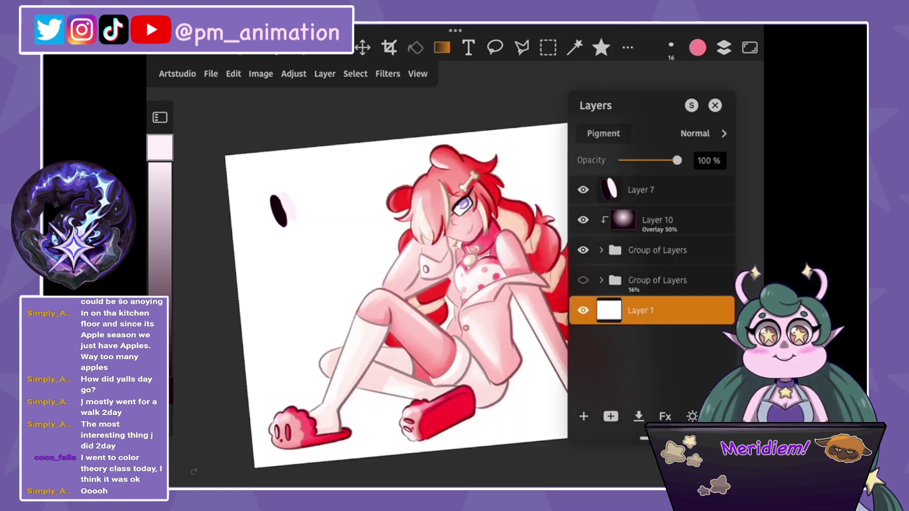
pyautogui.click(697, 47)
pyautogui.click(617, 142)
pyautogui.click(266, 331)
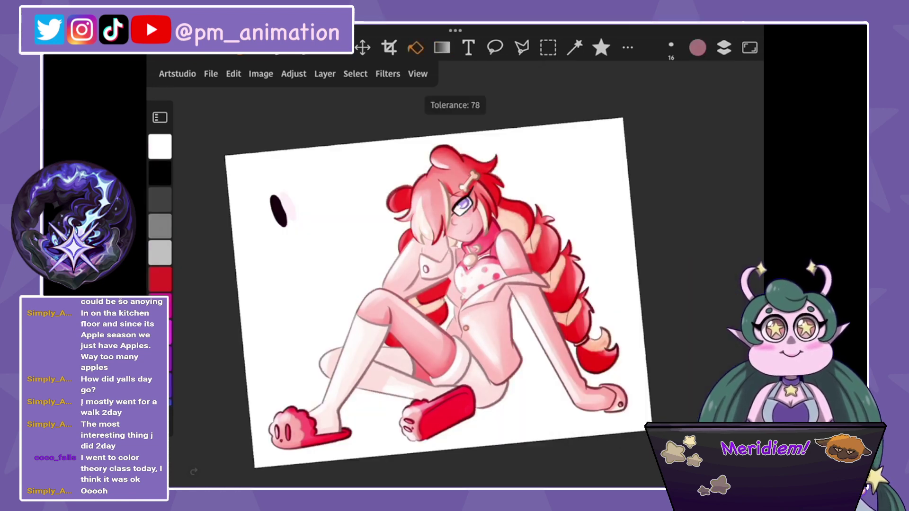
pyautogui.click(723, 47)
pyautogui.click(607, 138)
pyautogui.click(697, 47)
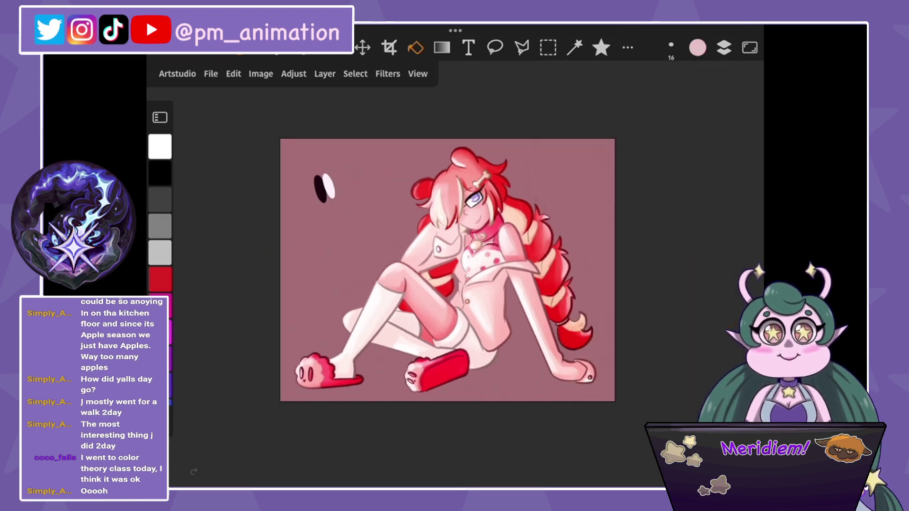
pyautogui.click(307, 260)
# Refill the background with salmon pink, then settle on a lighter pink.
pyautogui.click(697, 47)
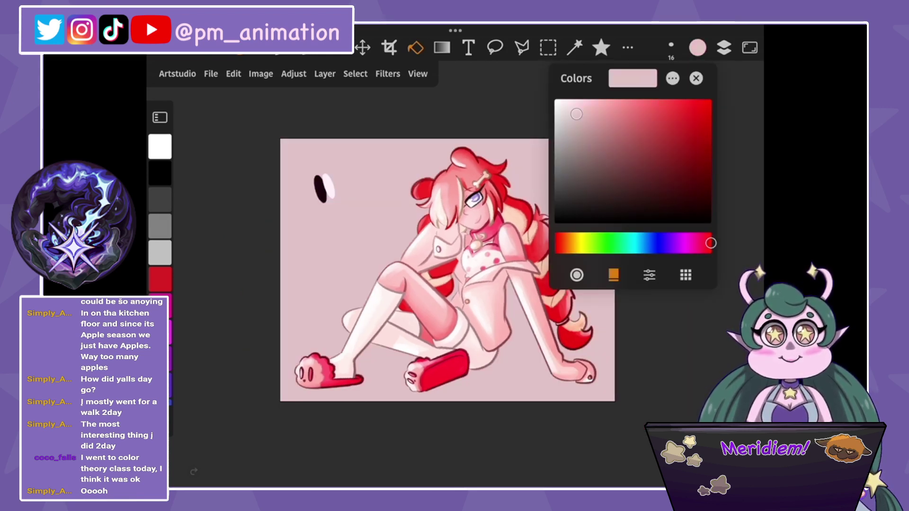
pyautogui.click(697, 47)
pyautogui.click(697, 47)
pyautogui.click(635, 121)
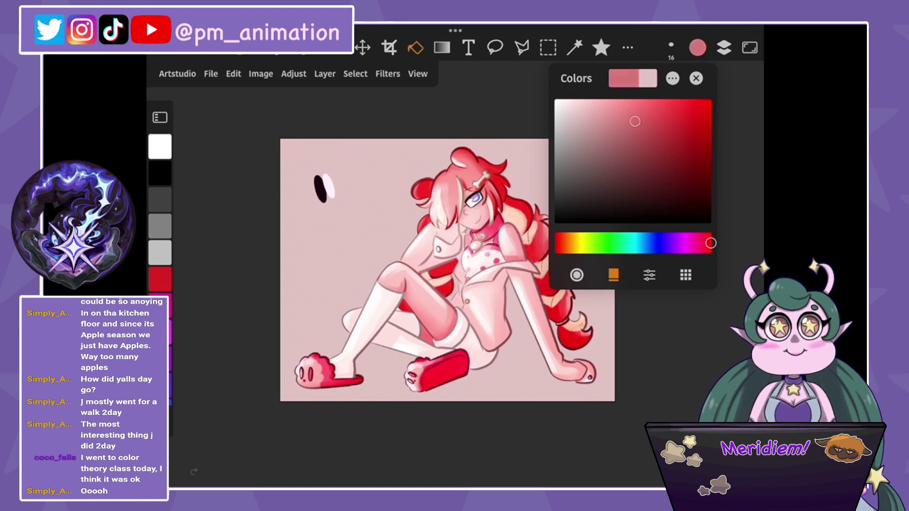
pyautogui.click(614, 107)
pyautogui.click(697, 47)
pyautogui.click(308, 261)
pyautogui.click(697, 47)
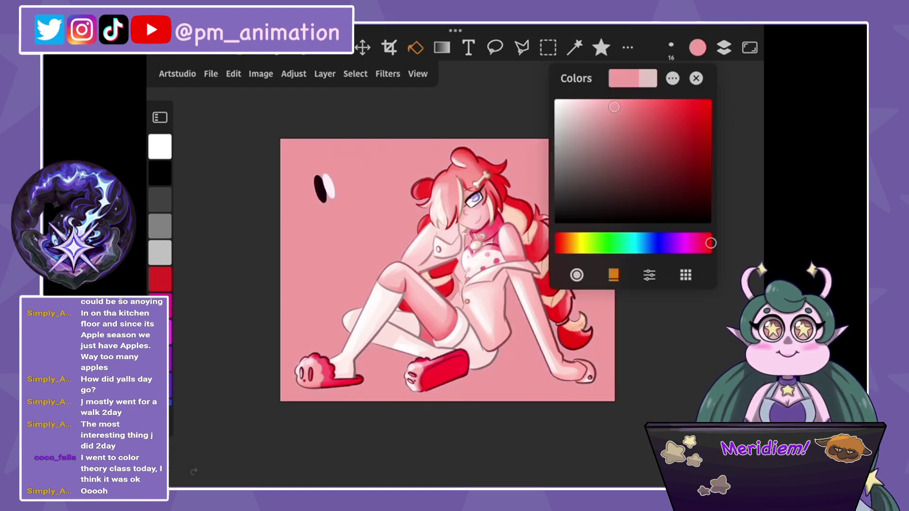
pyautogui.click(590, 104)
pyautogui.click(697, 47)
pyautogui.click(308, 261)
# Duplicate gradient Layer 10 below the groups at 100% opacity and redraw it as a background glow.
pyautogui.click(724, 47)
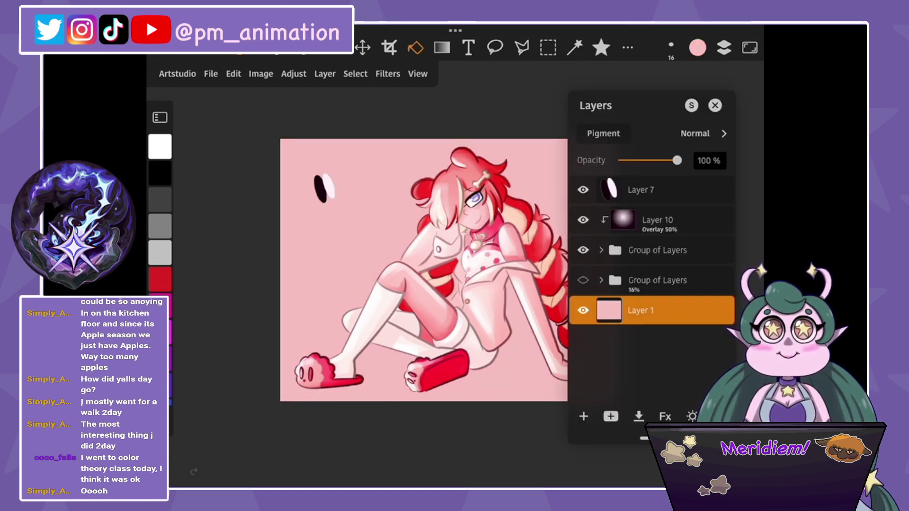
pyautogui.click(663, 219)
pyautogui.click(611, 416)
pyautogui.click(609, 331)
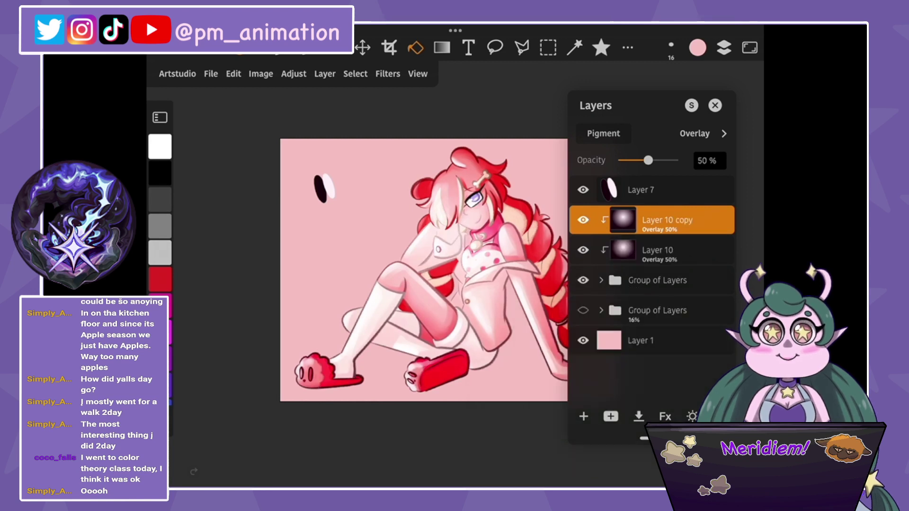
pyautogui.click(662, 250)
pyautogui.moveTo(662, 250); pyautogui.dragTo(662, 310)
pyautogui.moveTo(648, 160); pyautogui.dragTo(677, 160)
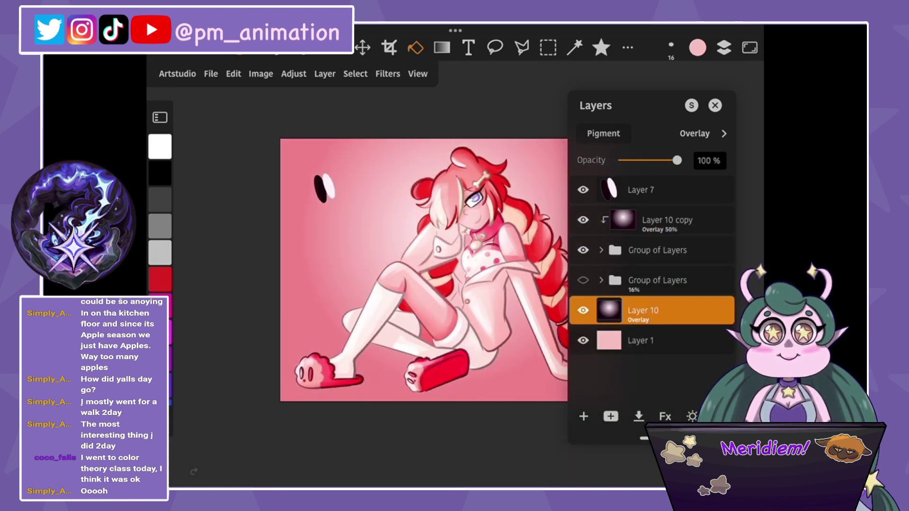
pyautogui.click(442, 47)
pyautogui.moveTo(589, 239); pyautogui.dragTo(714, 178)
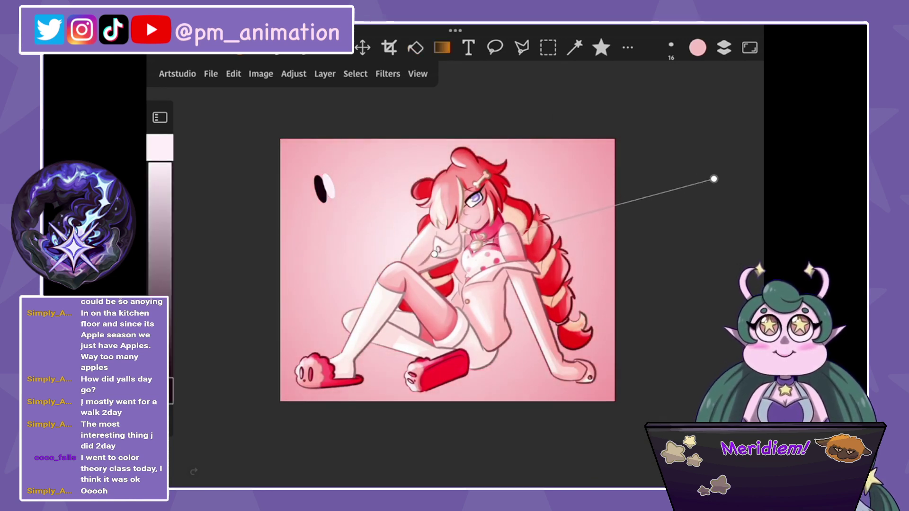
pyautogui.moveTo(439, 228)
pyautogui.mouseDown()
pyautogui.moveTo(601, 183)
pyautogui.moveTo(670, 148)
pyautogui.moveTo(621, 172)
pyautogui.mouseUp()
# Add a new shadow layer, sample the dark colour and enlarge the brush.
pyautogui.click(723, 47)
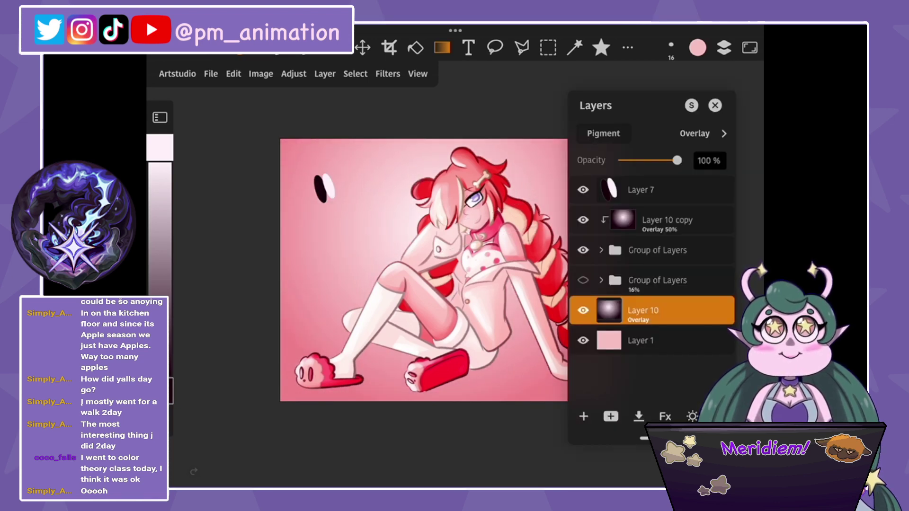
pyautogui.click(583, 416)
pyautogui.click(723, 47)
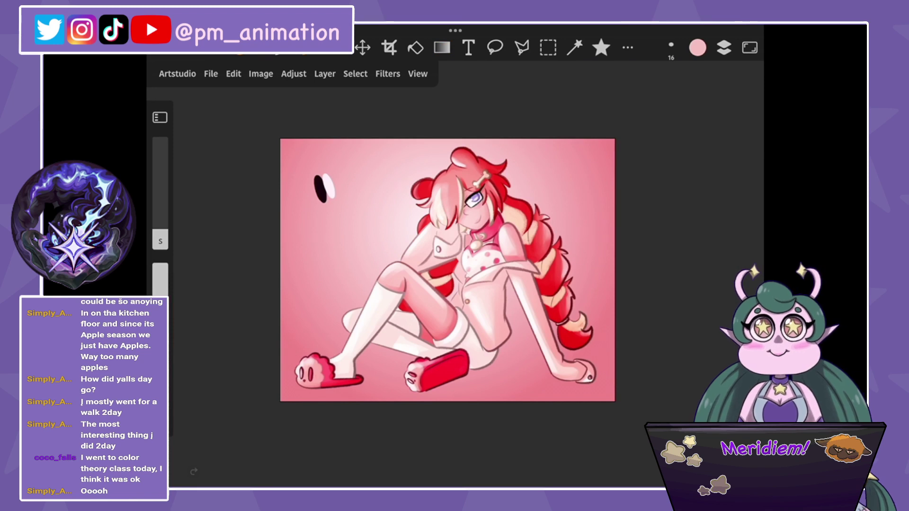
pyautogui.click(322, 192)
pyautogui.moveTo(160, 232); pyautogui.dragTo(160, 176)
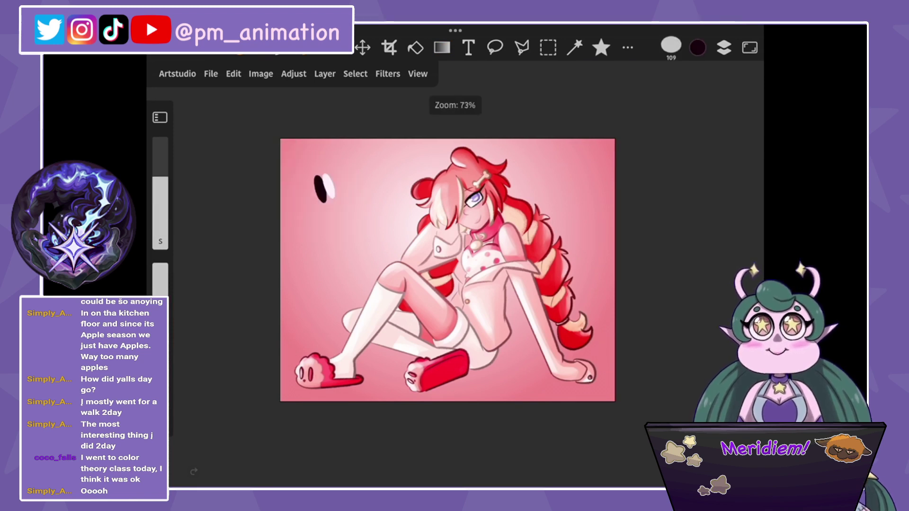
# Paint a dark shadow beside the girl's leg, foot, hip and back.
pyautogui.moveTo(520, 284); pyautogui.dragTo(474, 213)
pyautogui.moveTo(549, 204); pyautogui.dragTo(584, 159)
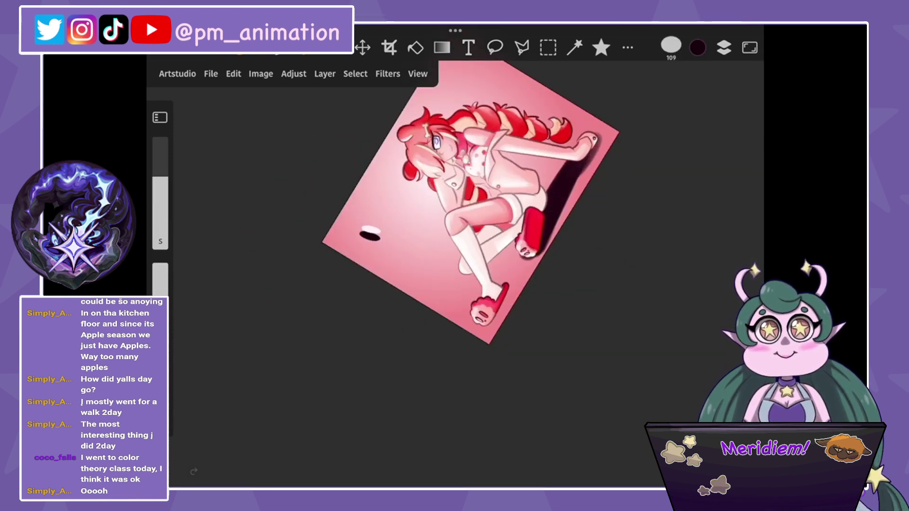
pyautogui.moveTo(568, 199)
pyautogui.mouseDown()
pyautogui.moveTo(597, 133)
pyautogui.moveTo(546, 161)
pyautogui.mouseUp()
pyautogui.moveTo(528, 258); pyautogui.dragTo(499, 286)
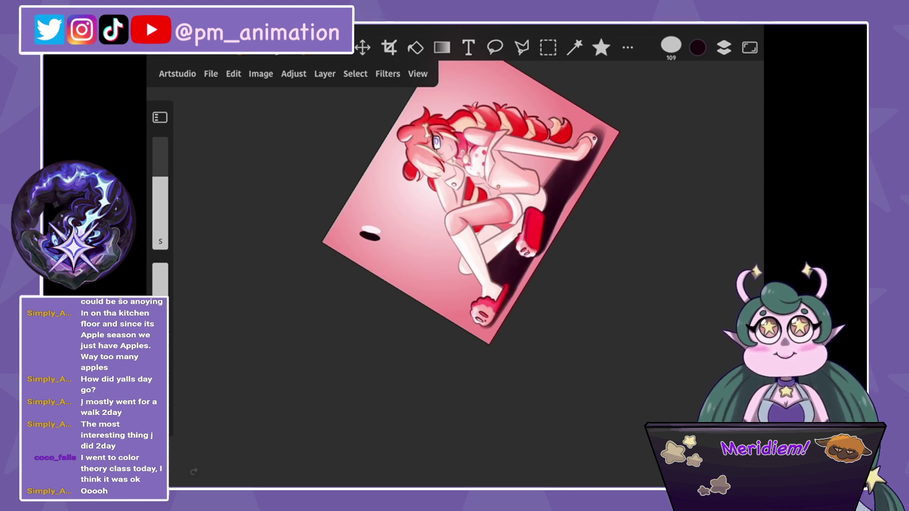
pyautogui.moveTo(577, 192); pyautogui.dragTo(548, 241)
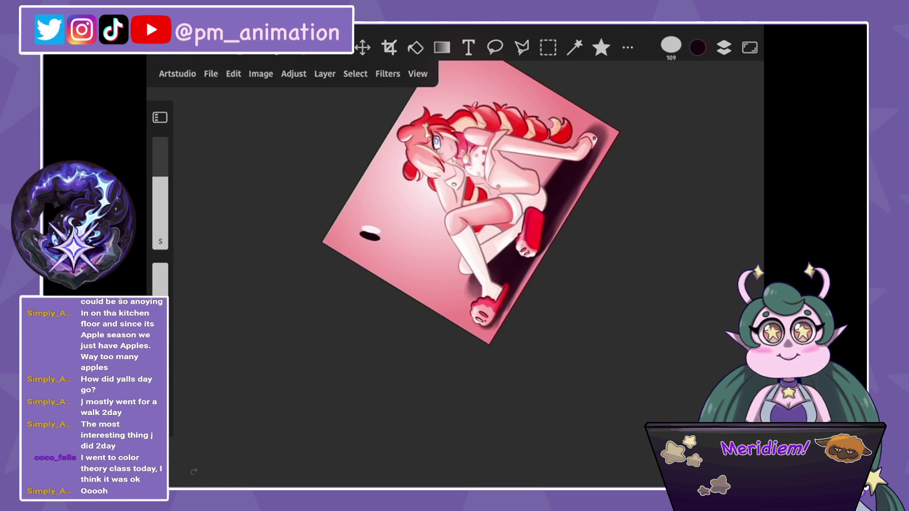
# Set shadow Layer 12 to Overlay blending and move Layer 10 above it.
pyautogui.click(723, 47)
pyautogui.click(695, 133)
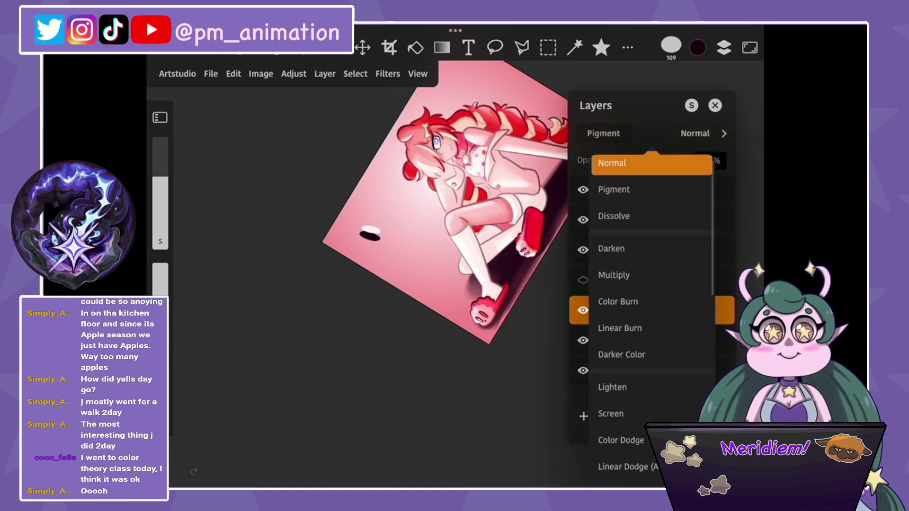
pyautogui.scroll(-4, 654, 284)
pyautogui.click(612, 338)
pyautogui.click(723, 47)
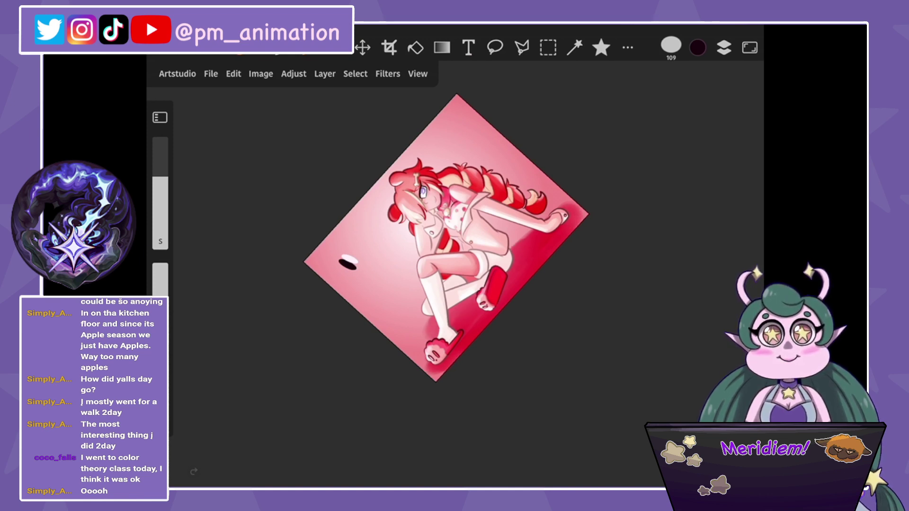
pyautogui.click(724, 48)
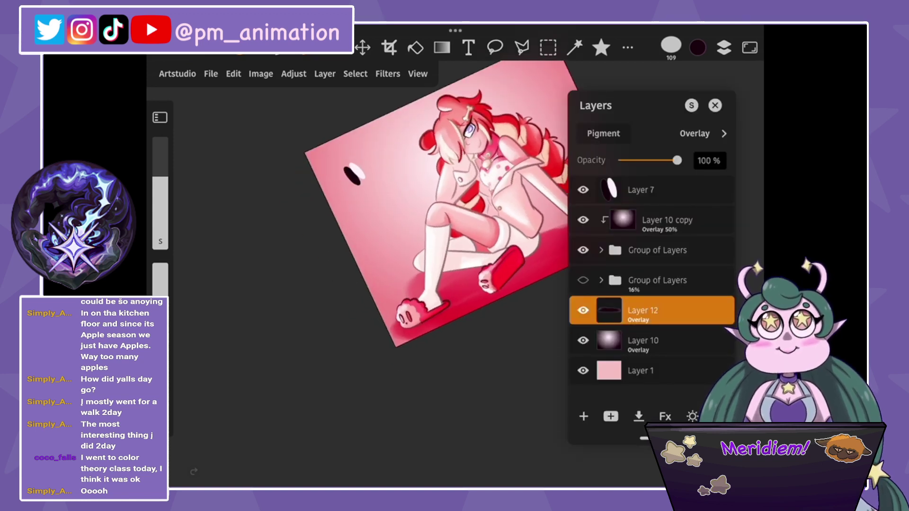
pyautogui.moveTo(608, 340); pyautogui.dragTo(609, 310)
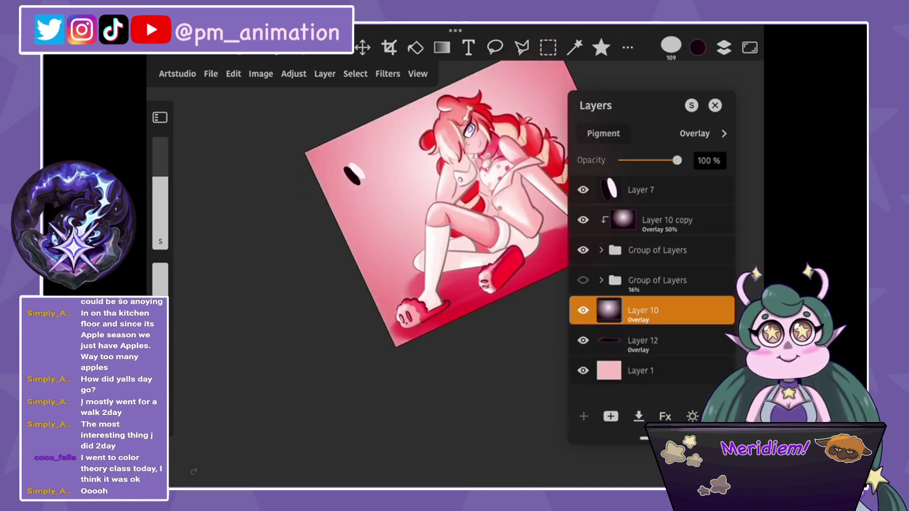
pyautogui.click(715, 105)
# Save the painting and pick the Screentones Crosshatch brush from the brush library.
pyautogui.click(210, 73)
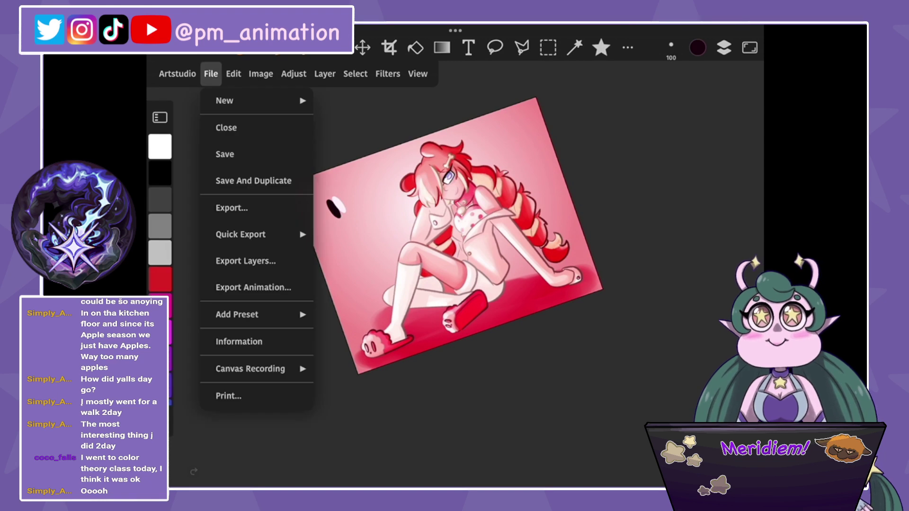
pyautogui.click(225, 153)
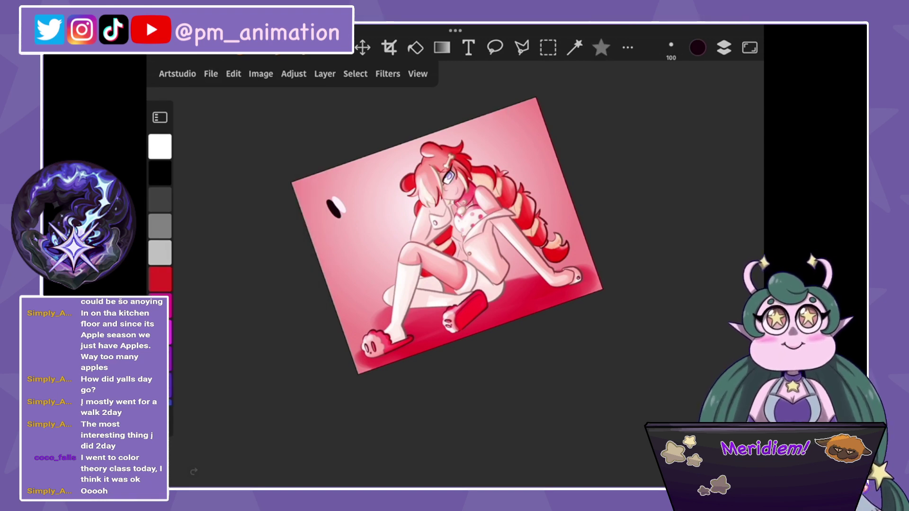
pyautogui.click(336, 47)
pyautogui.click(613, 117)
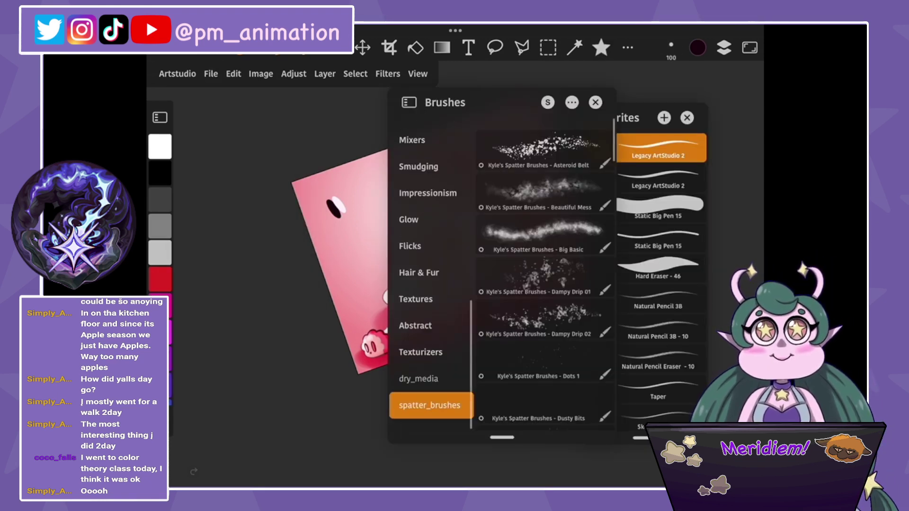
pyautogui.scroll(-5, 431, 275)
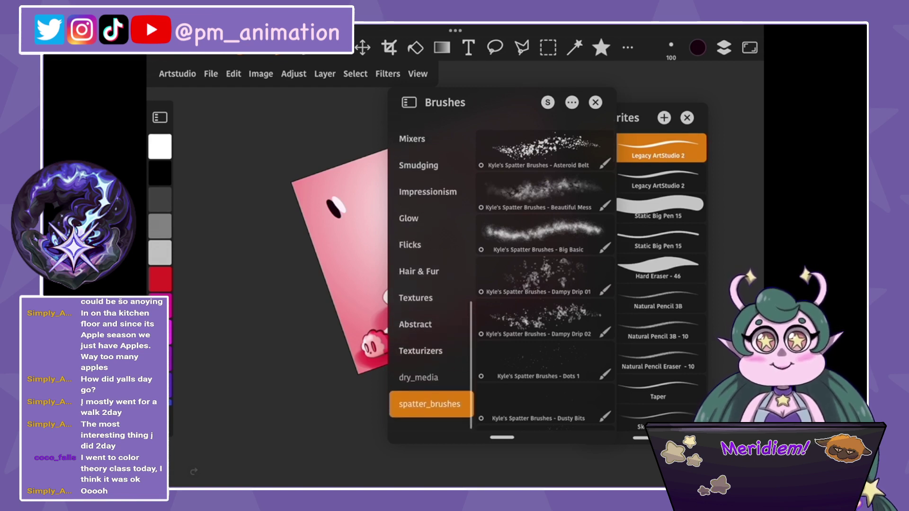
pyautogui.scroll(2, 431, 275)
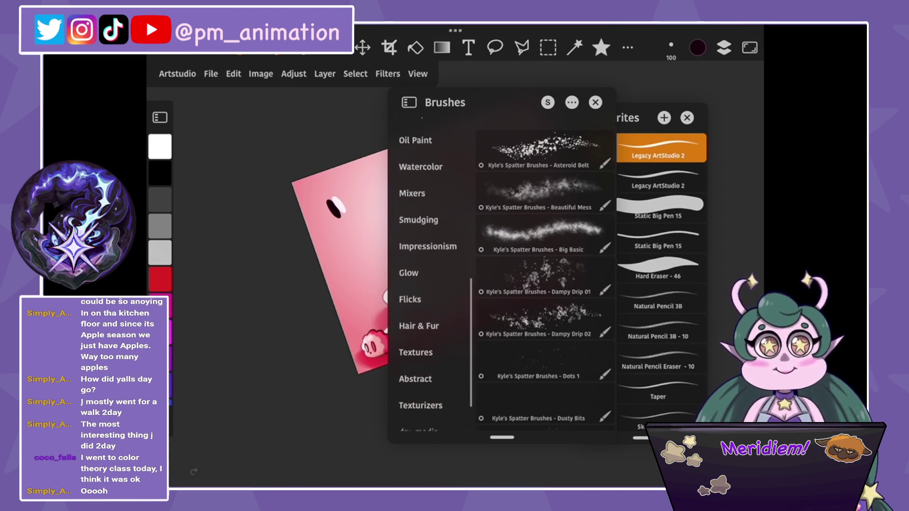
pyautogui.scroll(3, 428, 274)
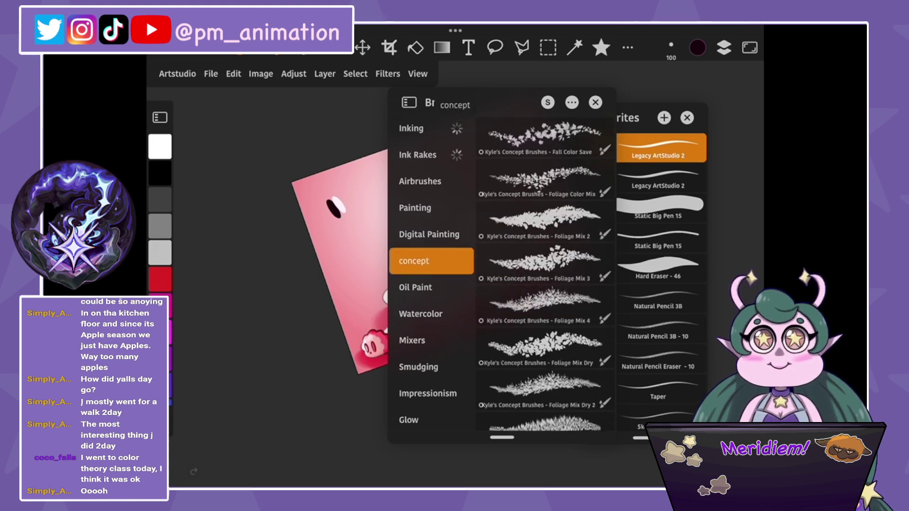
pyautogui.click(431, 155)
pyautogui.scroll(-1, 544, 275)
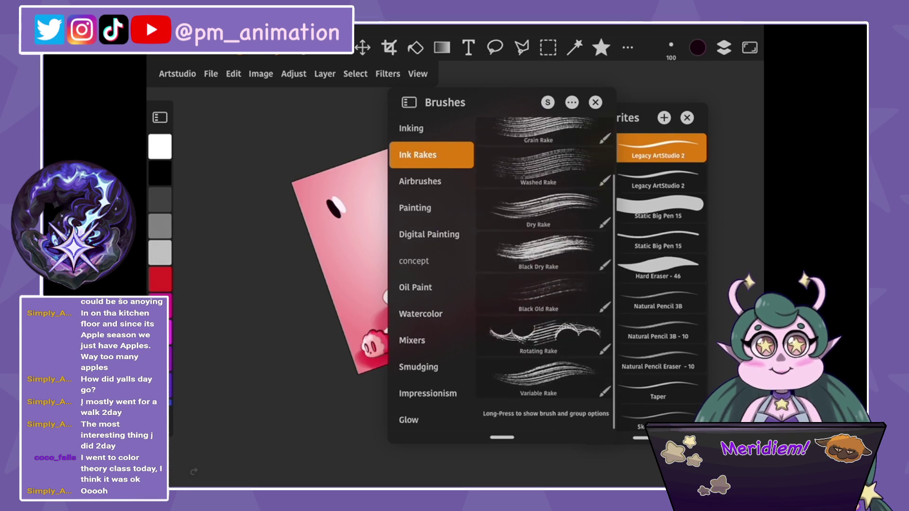
pyautogui.scroll(4, 431, 274)
pyautogui.scroll(2, 430, 274)
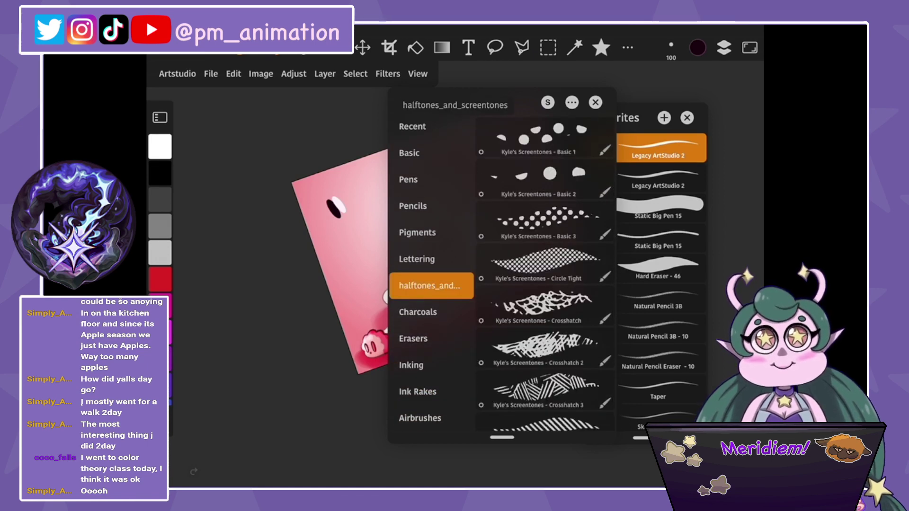
pyautogui.scroll(-5, 544, 274)
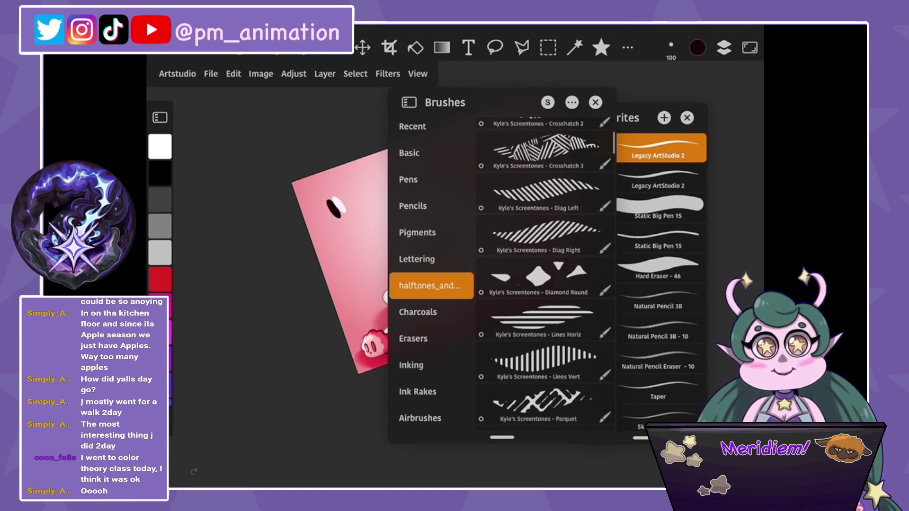
pyautogui.click(545, 149)
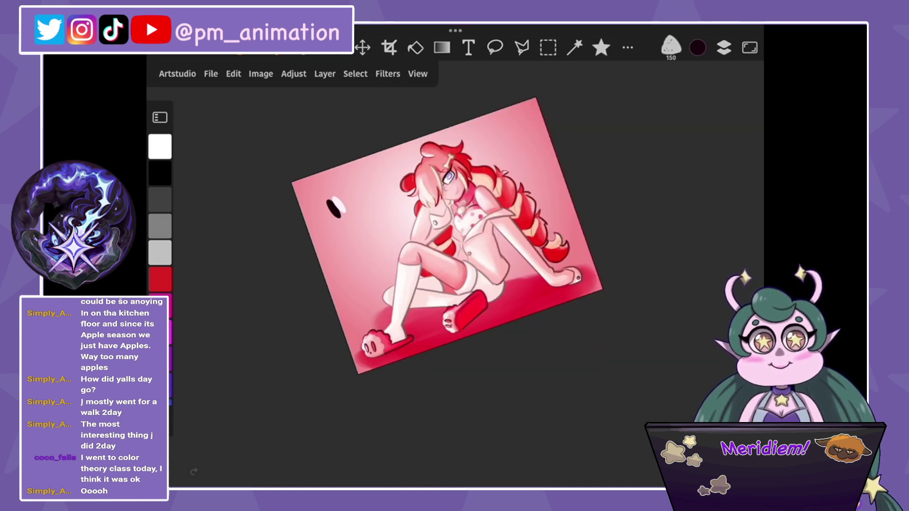
# Paint crosshatch screentone over the whole background around the girl, legs and hair.
pyautogui.moveTo(322, 269); pyautogui.dragTo(539, 106)
pyautogui.moveTo(322, 246); pyautogui.dragTo(520, 109)
pyautogui.moveTo(308, 232); pyautogui.dragTo(421, 142)
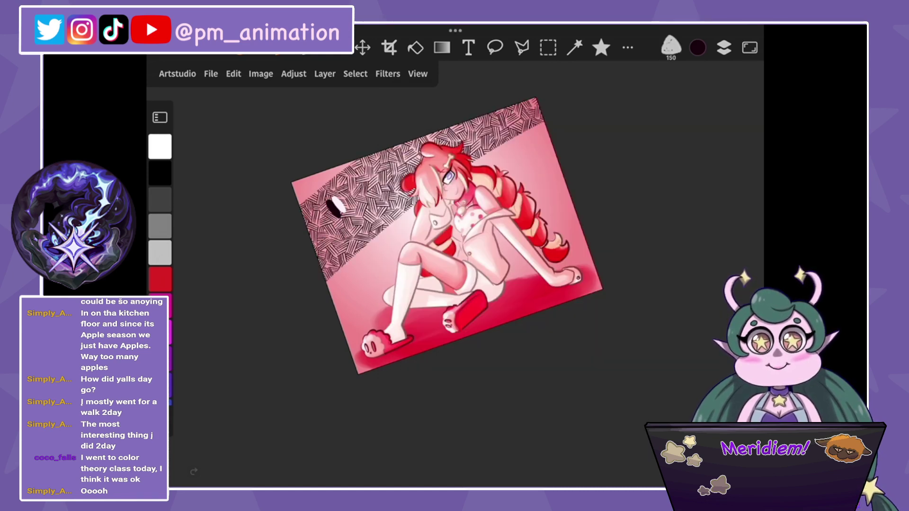
pyautogui.moveTo(296, 199); pyautogui.dragTo(351, 166)
pyautogui.moveTo(369, 266); pyautogui.dragTo(511, 142)
pyautogui.moveTo(364, 322); pyautogui.dragTo(530, 166)
pyautogui.moveTo(365, 360); pyautogui.dragTo(549, 199)
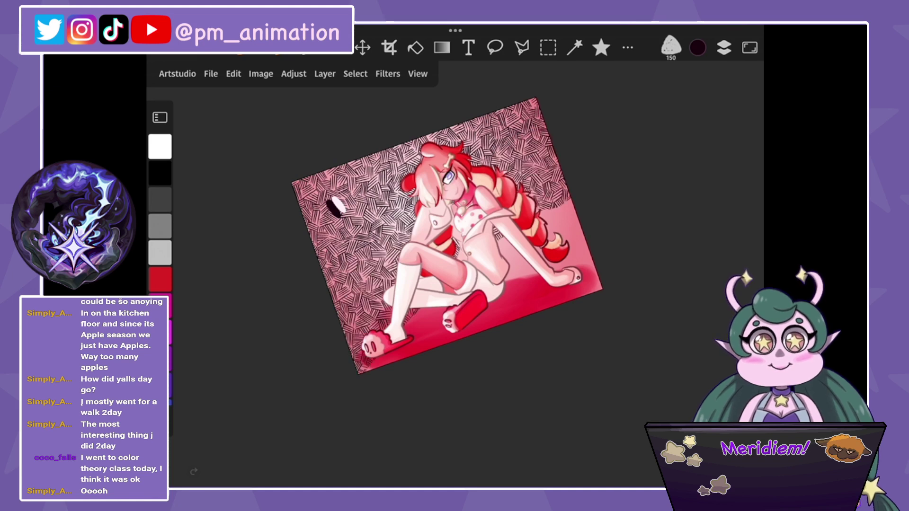
pyautogui.moveTo(417, 341); pyautogui.dragTo(558, 213)
pyautogui.moveTo(506, 286); pyautogui.dragTo(582, 218)
pyautogui.moveTo(445, 341); pyautogui.dragTo(587, 244)
pyautogui.moveTo(549, 307); pyautogui.dragTo(599, 270)
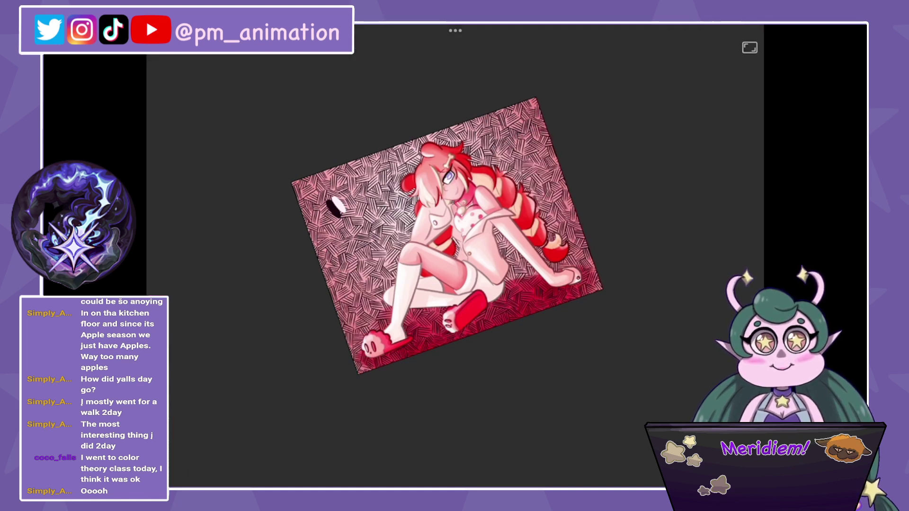
# Set texture Layer 13 to Soft Light after trying Overlay and Hard Light.
pyautogui.click(724, 47)
pyautogui.click(695, 133)
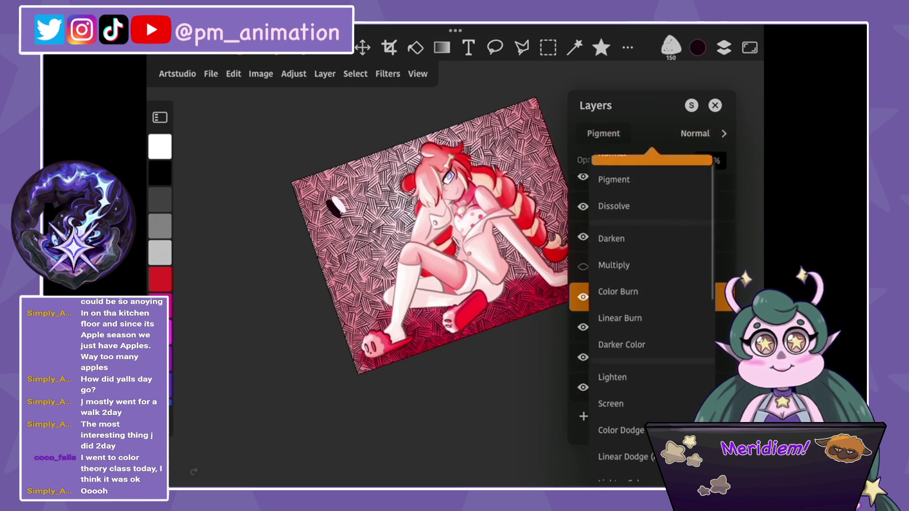
pyautogui.scroll(-3, 651, 284)
pyautogui.click(651, 350)
pyautogui.scroll(-2, 651, 308)
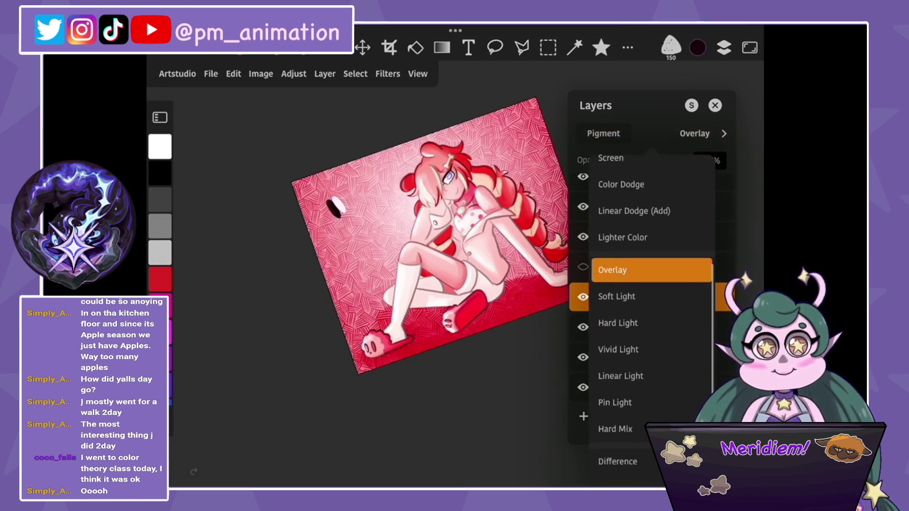
pyautogui.click(651, 296)
pyautogui.click(618, 323)
pyautogui.click(616, 296)
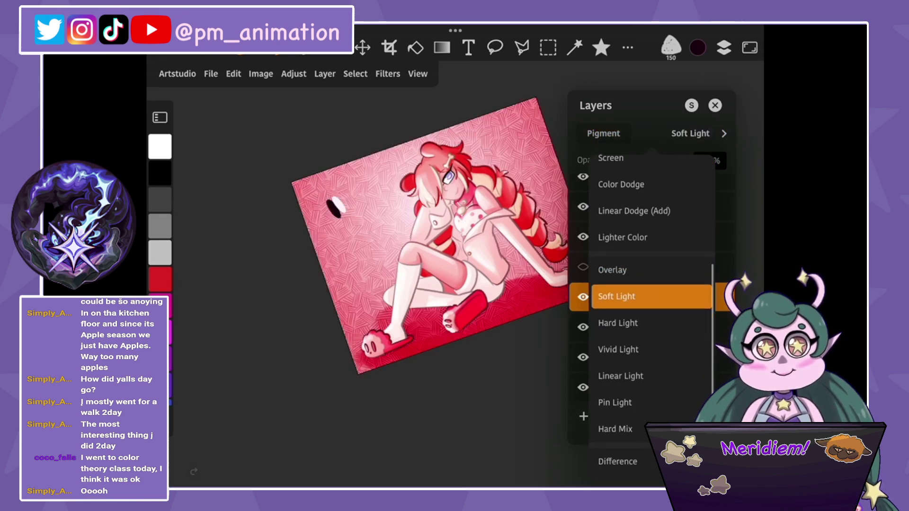
pyautogui.click(455, 261)
pyautogui.click(714, 105)
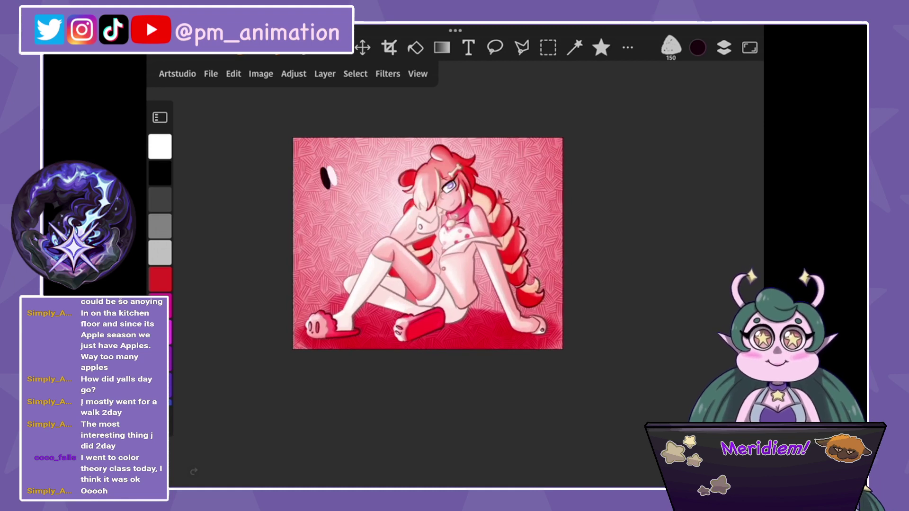
# Select Layer 10 and scroll around the canvas to review the result.
pyautogui.click(723, 47)
pyautogui.click(643, 327)
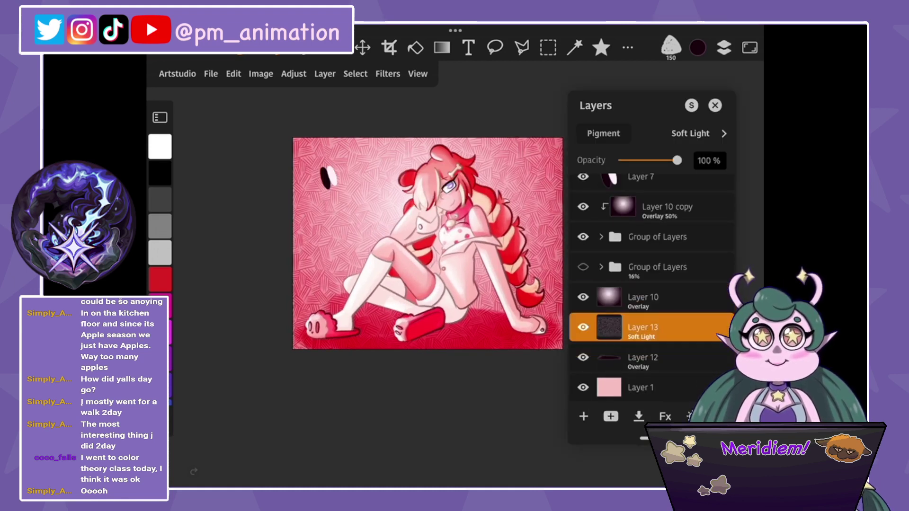
pyautogui.click(715, 105)
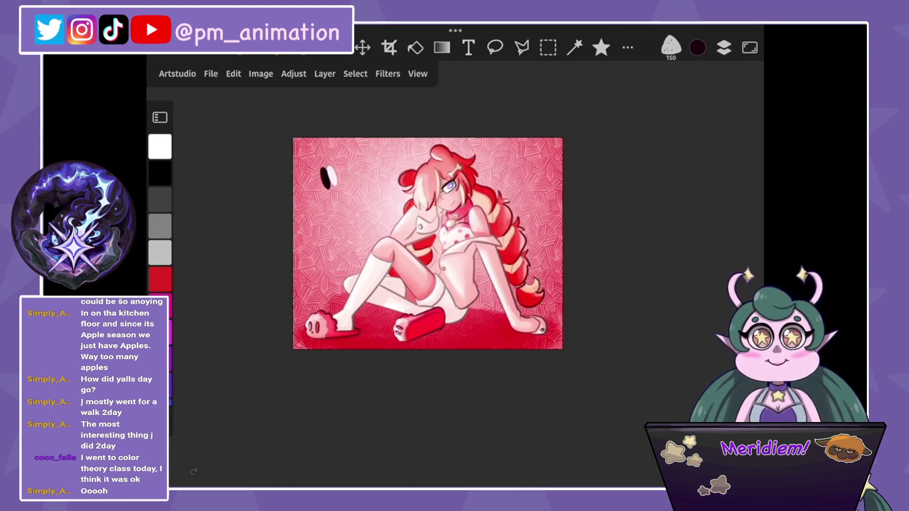
pyautogui.scroll(2, 428, 244)
pyautogui.scroll(2, 427, 243)
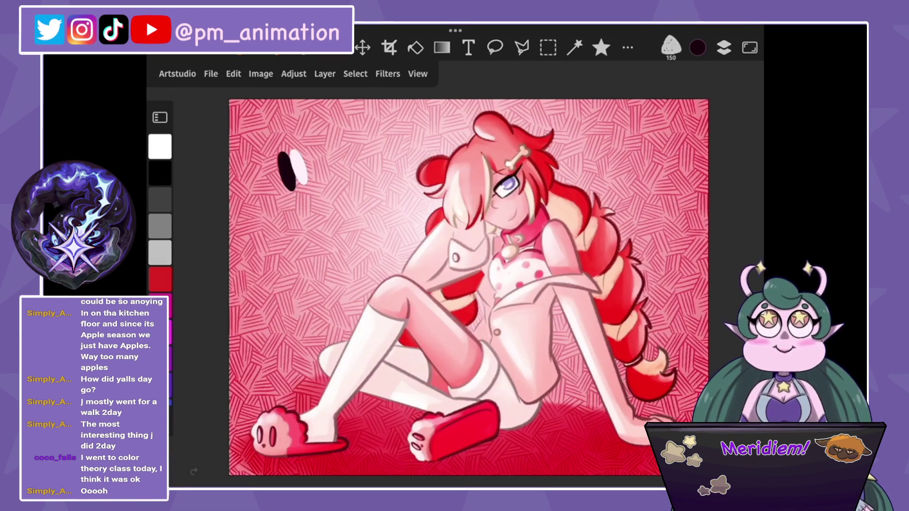
pyautogui.scroll(-3, 468, 287)
pyautogui.click(724, 47)
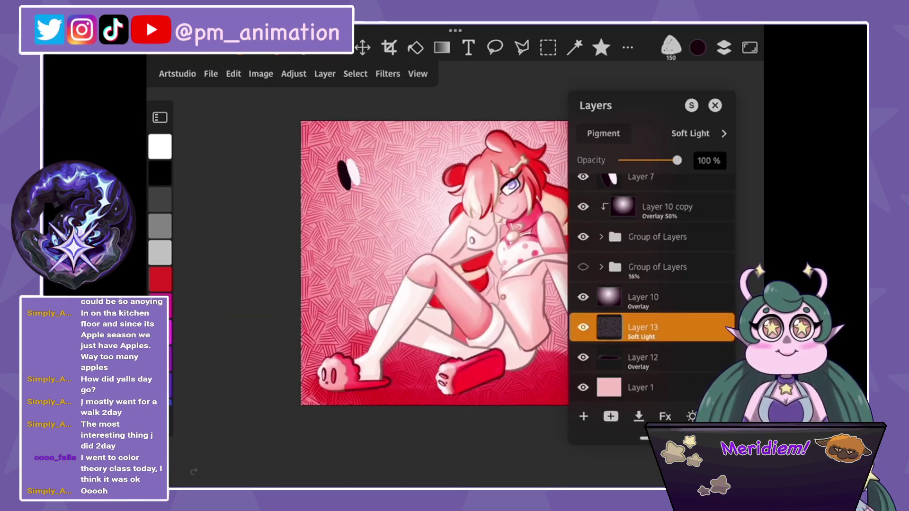
pyautogui.click(723, 47)
pyautogui.scroll(1, 417, 275)
pyautogui.click(723, 47)
pyautogui.scroll(-1, 426, 275)
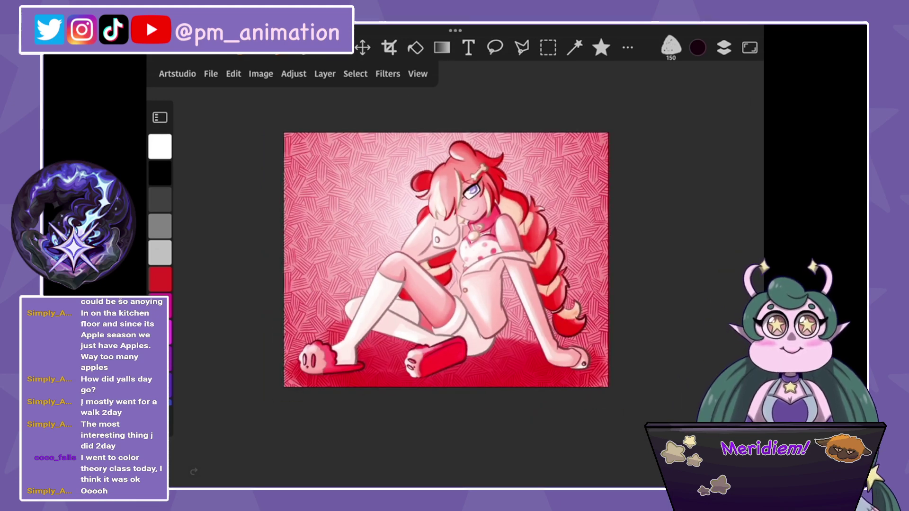
# Choose the Natural Pencil 3B brush on Layer 10 copy and sample a colour from the illustration.
pyautogui.click(601, 47)
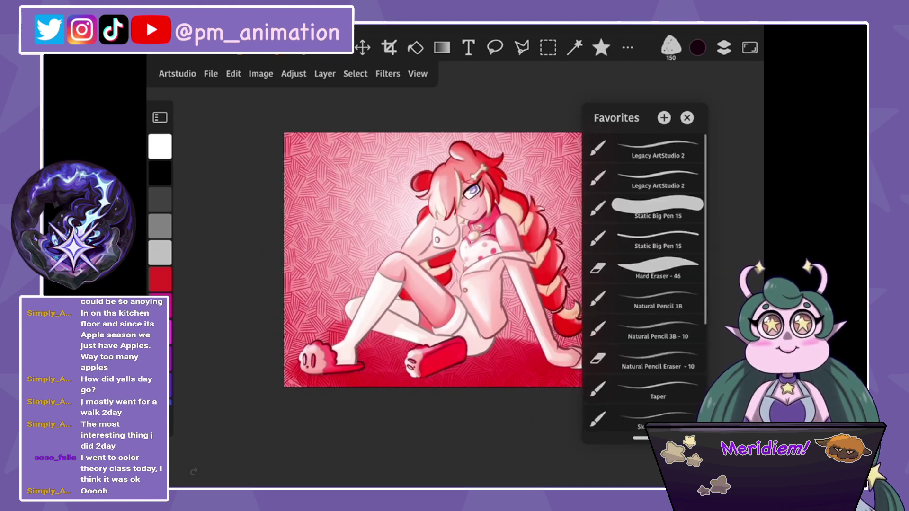
pyautogui.click(658, 300)
pyautogui.click(724, 47)
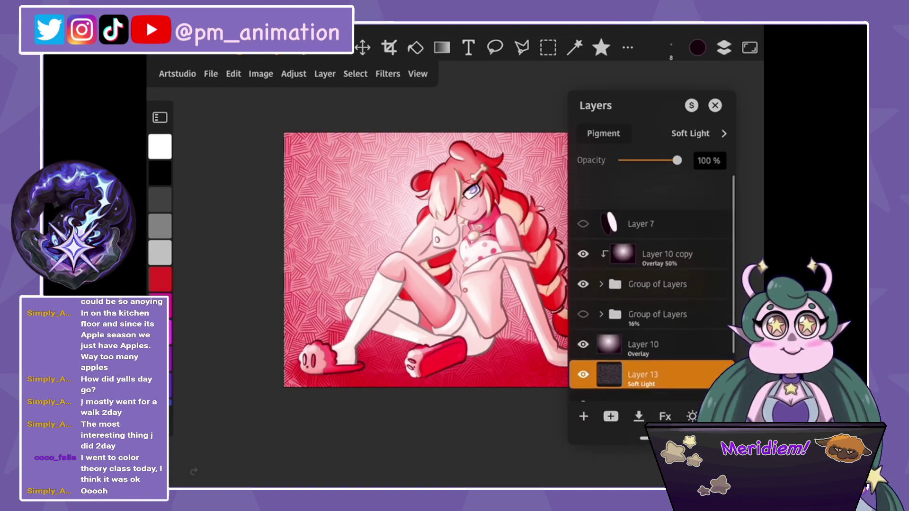
pyautogui.click(663, 220)
pyautogui.click(724, 48)
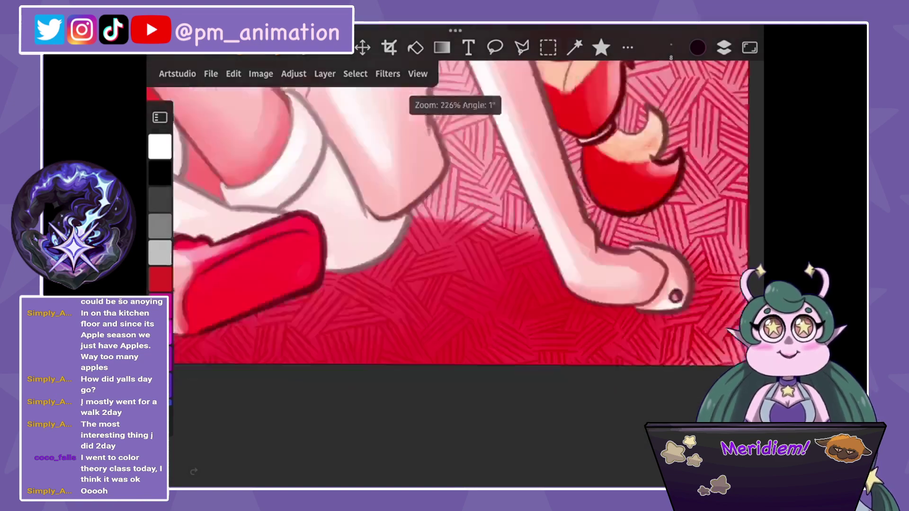
pyautogui.scroll(5, 417, 341)
pyautogui.scroll(5, 454, 275)
pyautogui.click(568, 254)
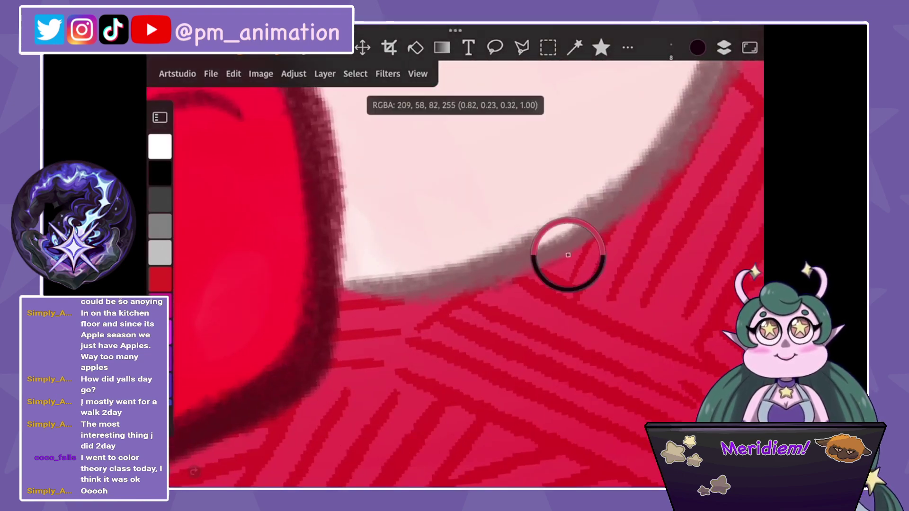
# Hand-letter the PM.A signature on the canvas.
pyautogui.moveTo(396, 263)
pyautogui.mouseDown()
pyautogui.moveTo(378, 222)
pyautogui.moveTo(391, 246)
pyautogui.mouseUp()
pyautogui.moveTo(426, 259)
pyautogui.mouseDown()
pyautogui.moveTo(468, 218)
pyautogui.moveTo(429, 208)
pyautogui.mouseUp()
pyautogui.click(495, 225)
pyautogui.moveTo(509, 222)
pyautogui.mouseDown()
pyautogui.moveTo(519, 158)
pyautogui.moveTo(547, 206)
pyautogui.mouseUp()
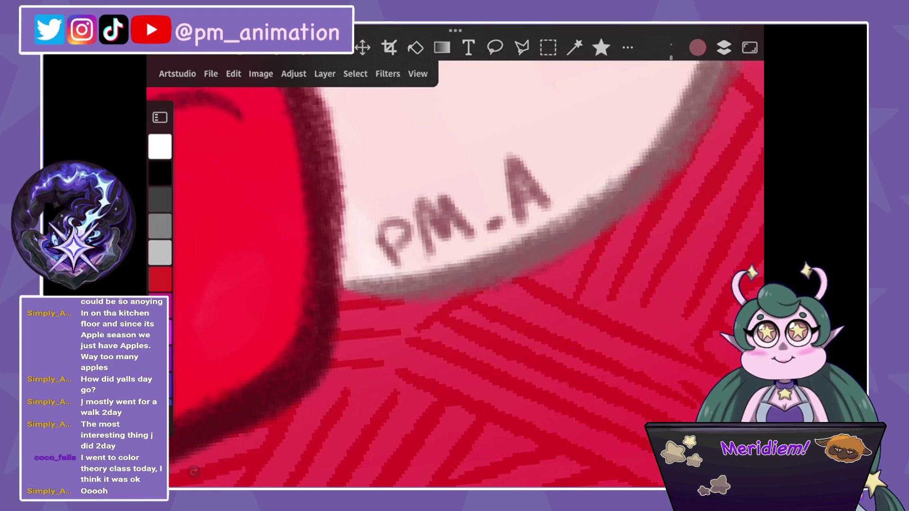
pyautogui.scroll(-5, 454, 274)
pyautogui.scroll(5, 469, 379)
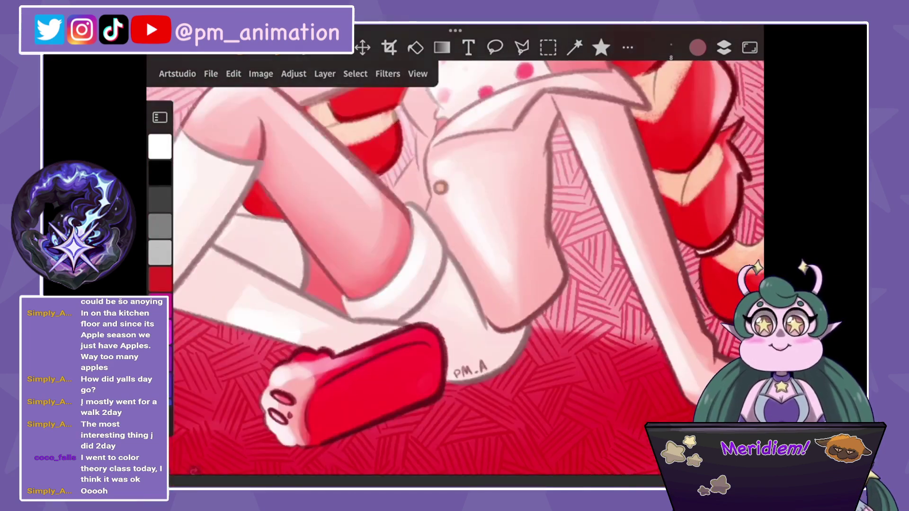
# Erase the PM.A signature and rewrite it smaller beside the slipper.
pyautogui.press('e')
pyautogui.moveTo(454, 374); pyautogui.dragTo(487, 365)
pyautogui.press('b')
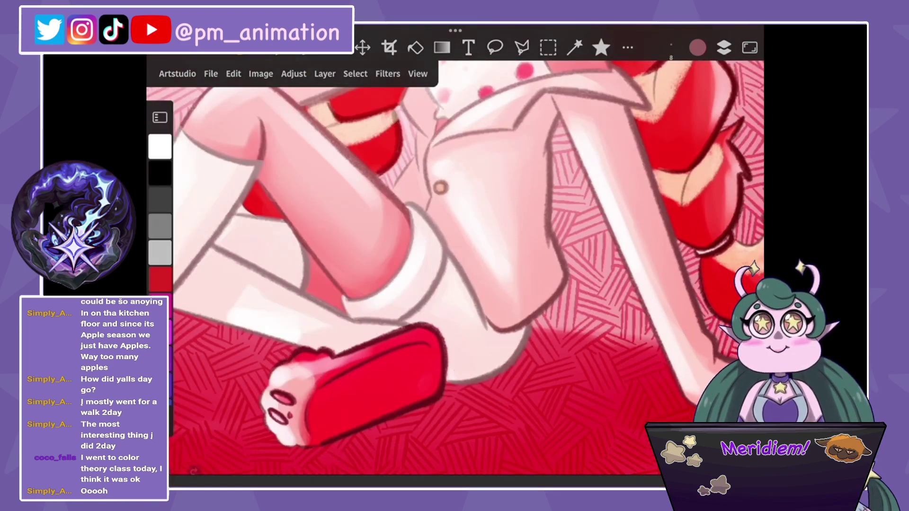
pyautogui.scroll(10, 402, 332)
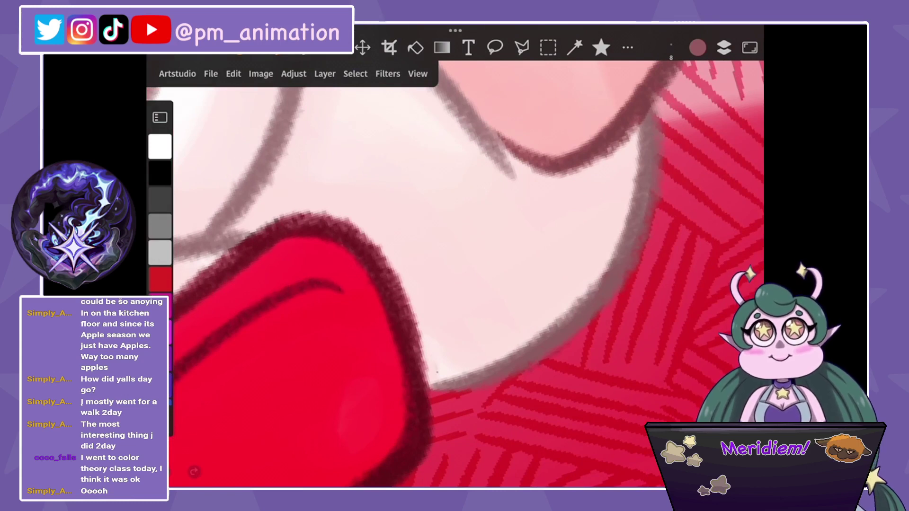
pyautogui.moveTo(444, 368); pyautogui.dragTo(454, 360)
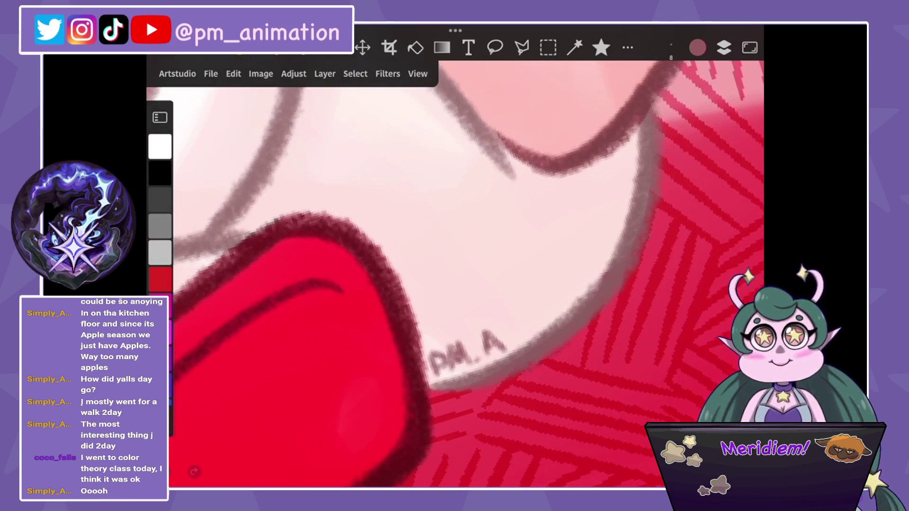
pyautogui.scroll(-10, 469, 284)
# Export the illustration as a PNG to Photos with File > Quick Export.
pyautogui.click(211, 73)
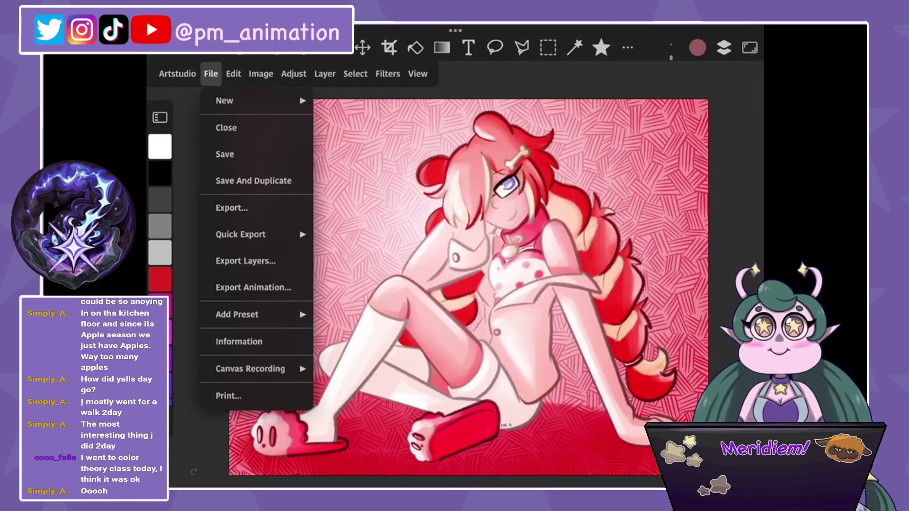
pyautogui.click(256, 234)
pyautogui.click(362, 234)
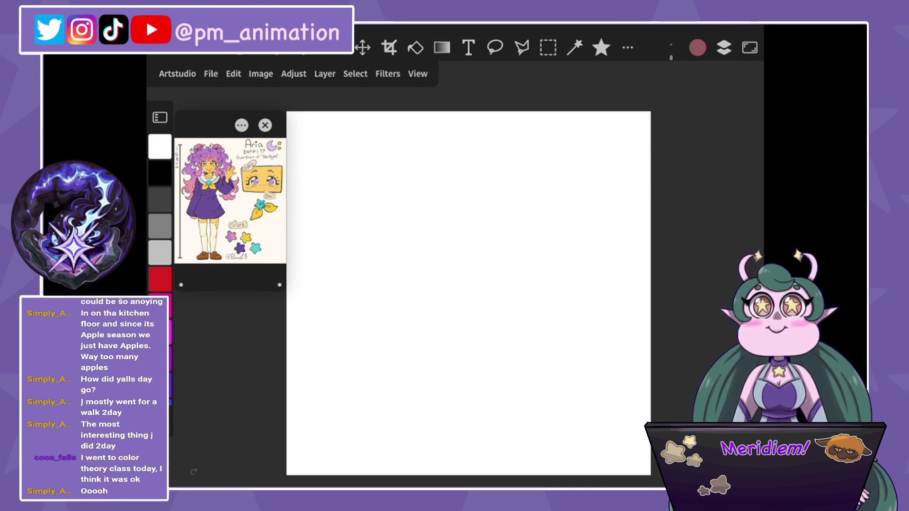
# Zoom in on the purple-haired girl reference beside the new blank canvas.
pyautogui.scroll(3, 550, 299)
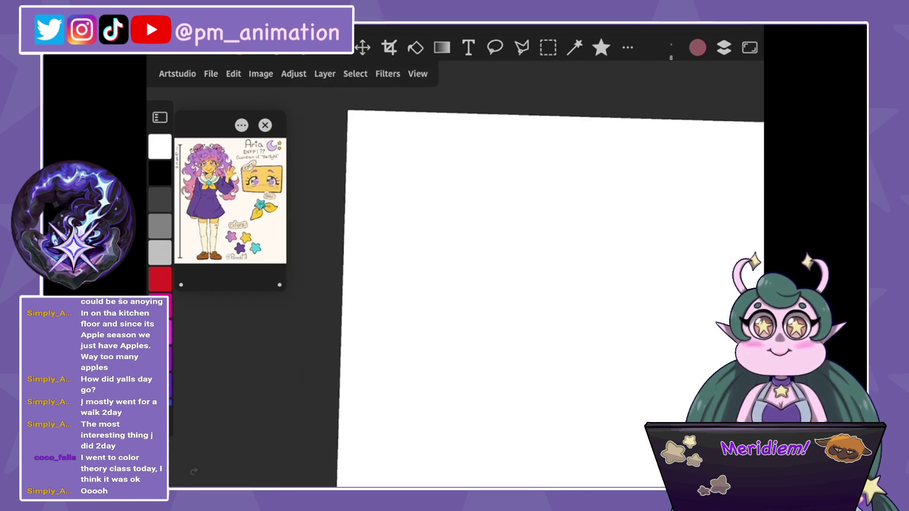
pyautogui.scroll(2, 549, 298)
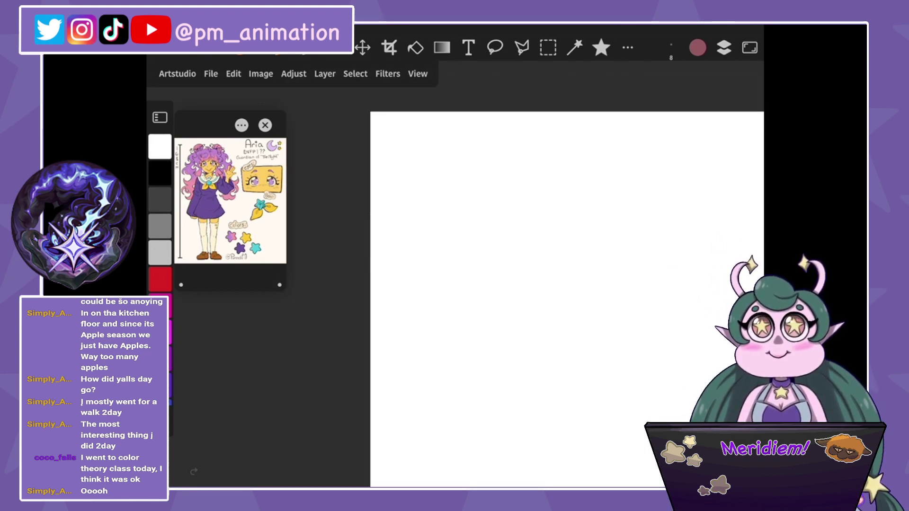
pyautogui.scroll(2, 231, 199)
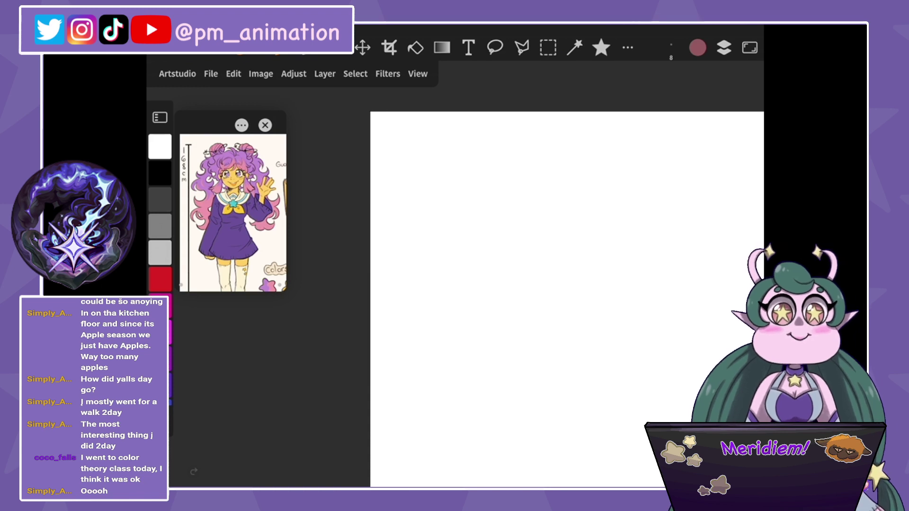
# Sketch a round head with vertical and horizontal guide lines.
pyautogui.moveTo(475, 161)
pyautogui.mouseDown()
pyautogui.moveTo(512, 213)
pyautogui.moveTo(525, 189)
pyautogui.moveTo(455, 231)
pyautogui.mouseUp()
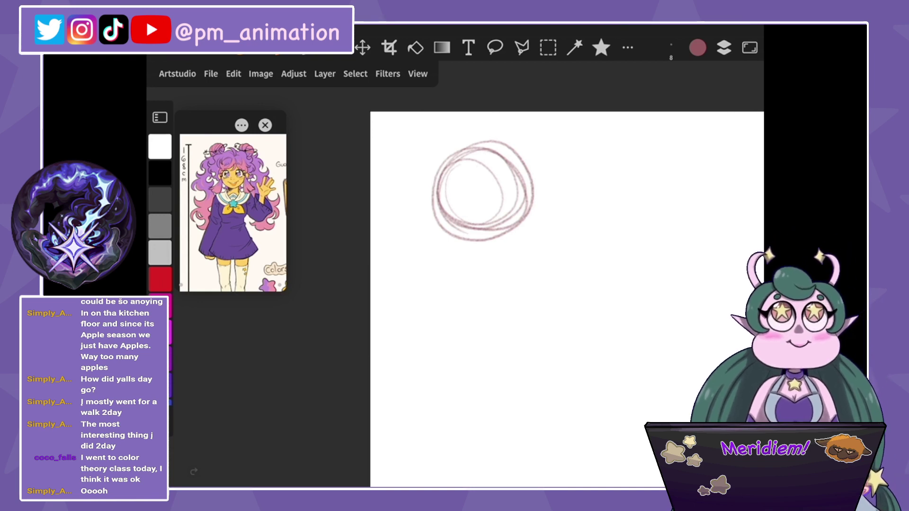
pyautogui.moveTo(487, 137); pyautogui.dragTo(492, 249)
pyautogui.moveTo(473, 138); pyautogui.dragTo(471, 226)
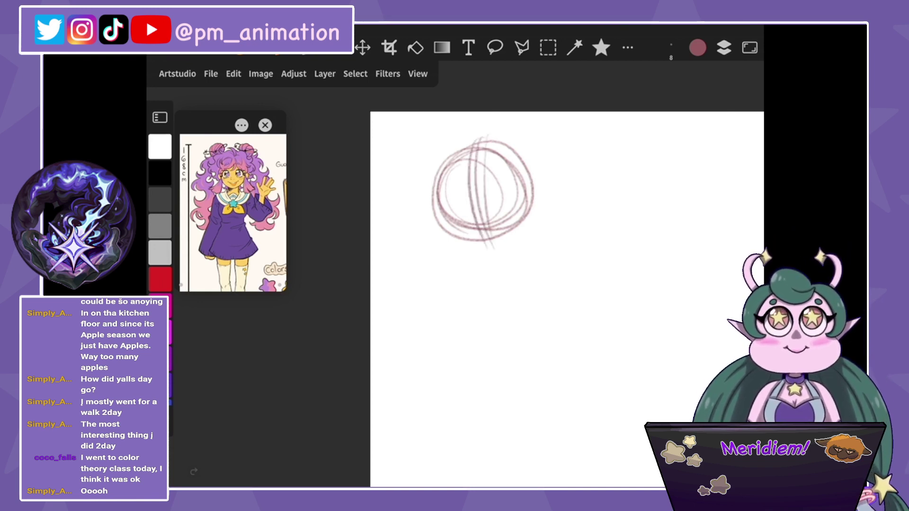
pyautogui.moveTo(527, 203); pyautogui.dragTo(432, 209)
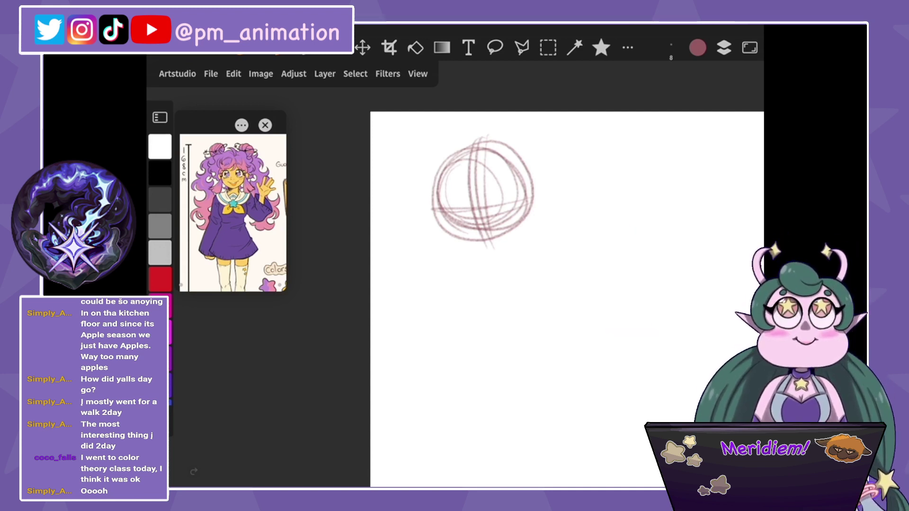
# Sketch the body, legs, a shoe and a large oval beneath the figure.
pyautogui.moveTo(476, 243); pyautogui.dragTo(480, 280)
pyautogui.moveTo(501, 239); pyautogui.dragTo(526, 295)
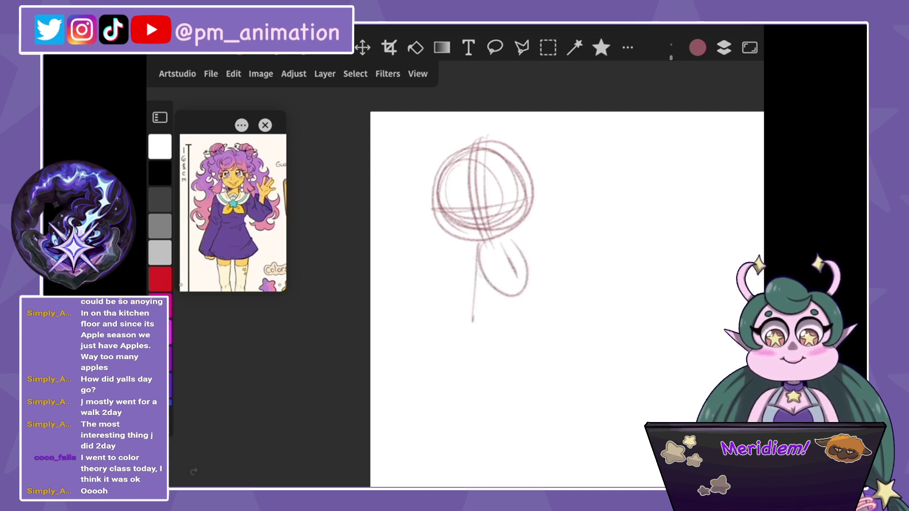
pyautogui.moveTo(476, 232); pyautogui.dragTo(464, 315)
pyautogui.moveTo(502, 236); pyautogui.dragTo(519, 327)
pyautogui.moveTo(471, 284); pyautogui.dragTo(462, 338)
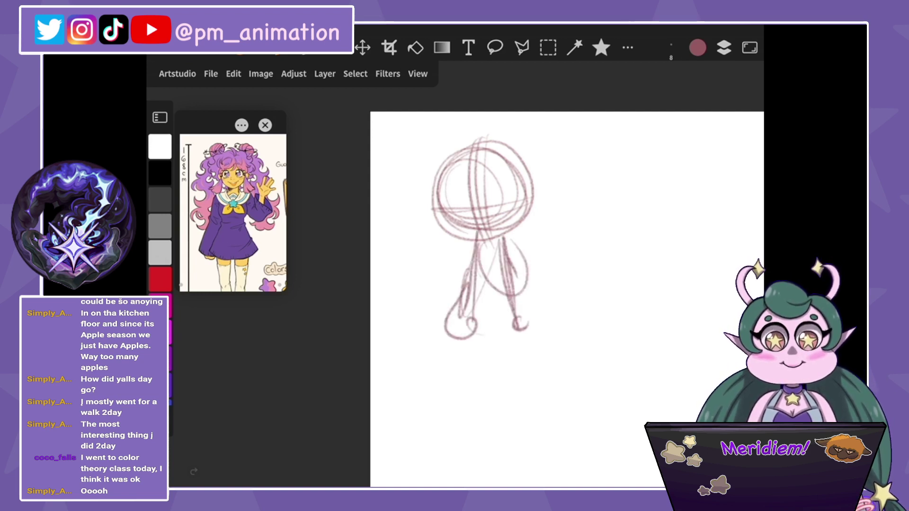
pyautogui.moveTo(501, 275); pyautogui.dragTo(563, 331)
pyautogui.moveTo(473, 294); pyautogui.dragTo(577, 307)
pyautogui.moveTo(414, 269)
pyautogui.mouseDown()
pyautogui.moveTo(473, 277)
pyautogui.moveTo(549, 327)
pyautogui.mouseUp()
pyautogui.moveTo(544, 286); pyautogui.dragTo(573, 351)
pyautogui.scroll(-3, 567, 299)
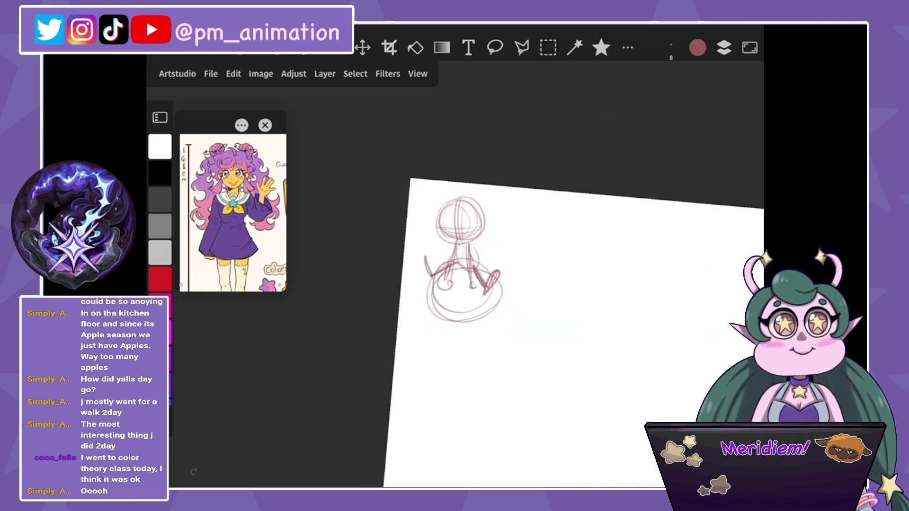
pyautogui.scroll(-5, 473, 237)
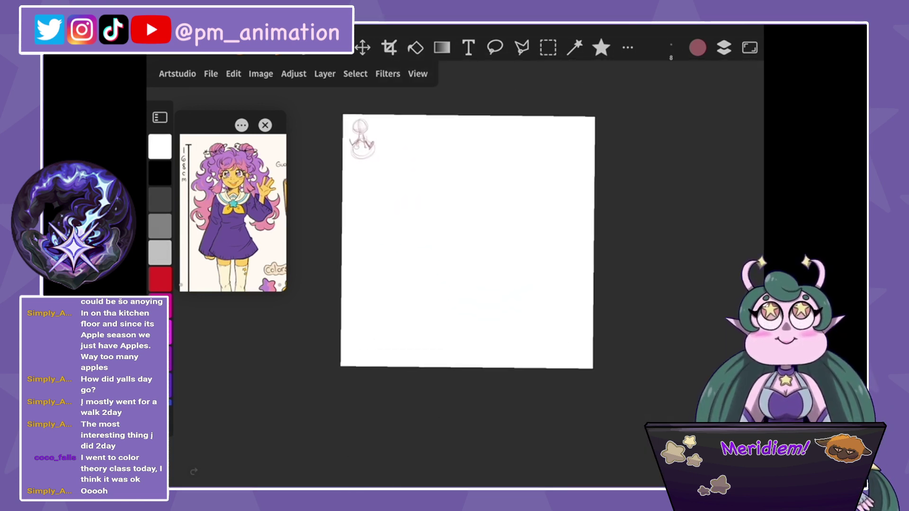
# Scale the tiny sketch up into the middle of the canvas with Edit > Transform.
pyautogui.click(233, 74)
pyautogui.click(264, 445)
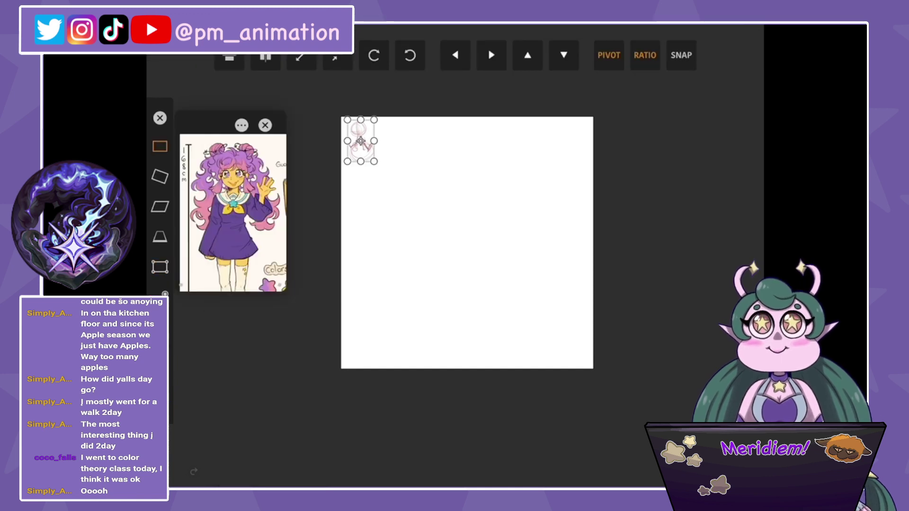
pyautogui.moveTo(374, 161)
pyautogui.mouseDown()
pyautogui.moveTo(422, 233)
pyautogui.moveTo(487, 264)
pyautogui.moveTo(459, 243)
pyautogui.moveTo(467, 250)
pyautogui.mouseUp()
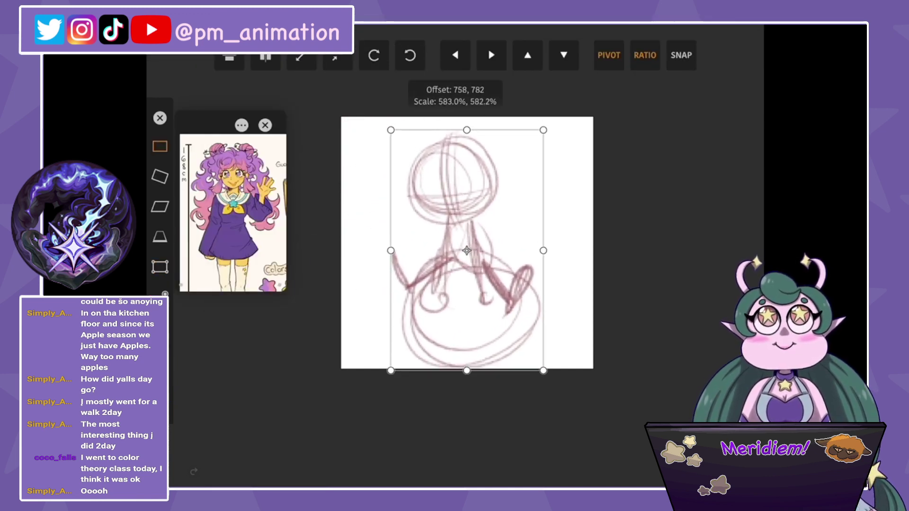
pyautogui.moveTo(533, 147); pyautogui.dragTo(534, 135)
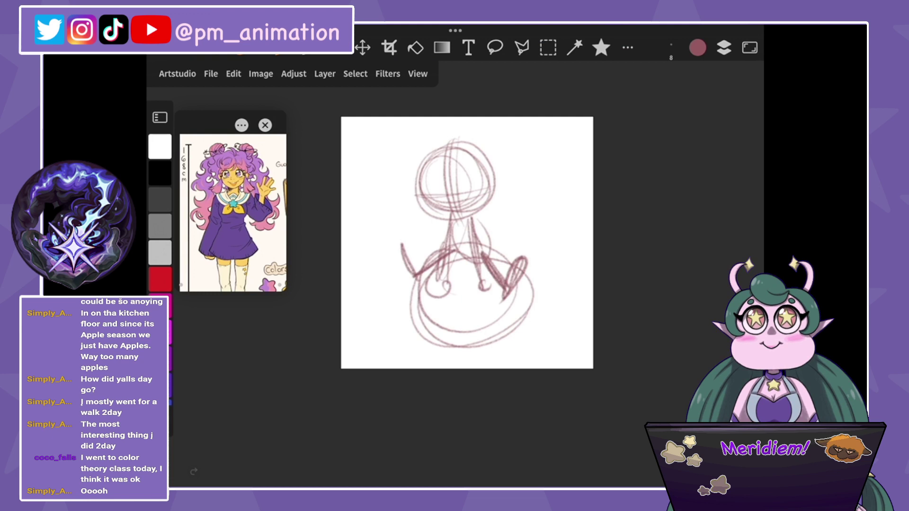
# Draw a raised waving arm ending in a looped hand at the upper left.
pyautogui.moveTo(398, 189); pyautogui.dragTo(443, 218)
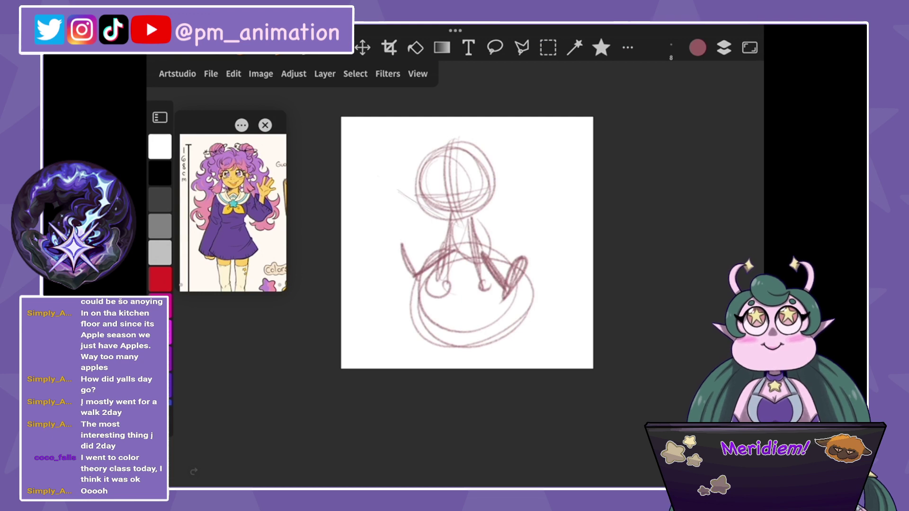
pyautogui.moveTo(373, 170); pyautogui.dragTo(450, 221)
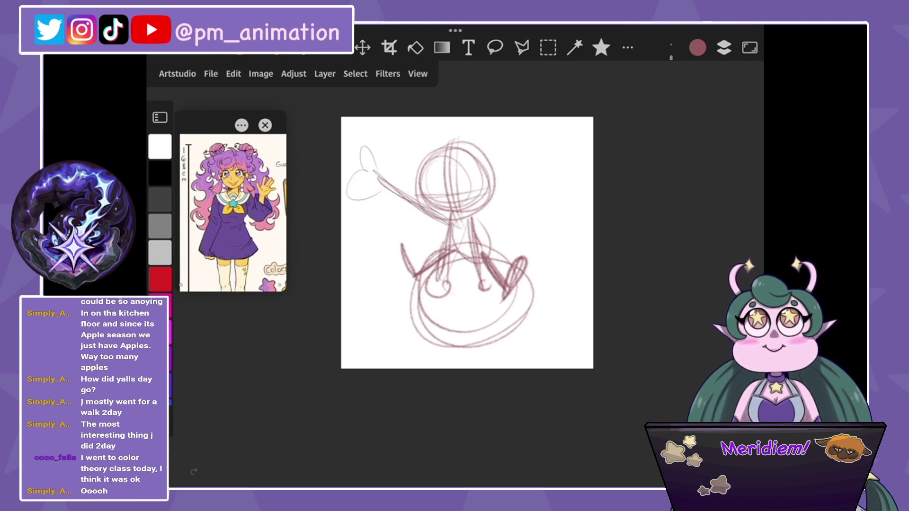
pyautogui.hotkey('ctrl', 'z')
pyautogui.moveTo(379, 175); pyautogui.dragTo(385, 192)
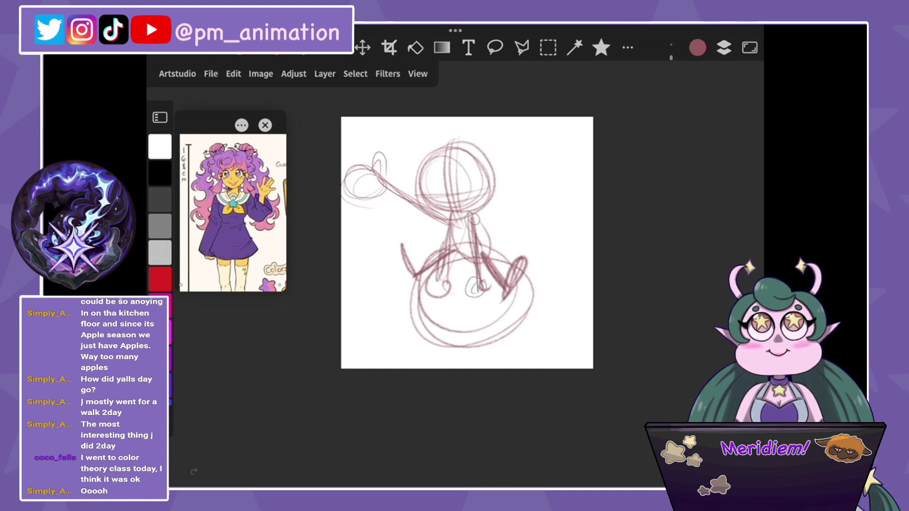
# Shift the sketch right, tilt it a few degrees, and redraw the lower oval's left edge.
pyautogui.click(363, 47)
pyautogui.moveTo(454, 180); pyautogui.dragTo(467, 179)
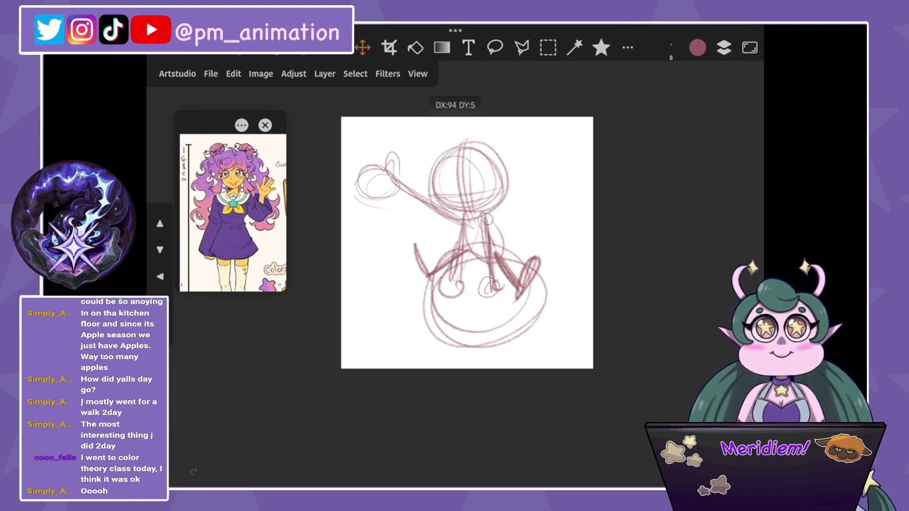
pyautogui.click(234, 73)
pyautogui.click(274, 447)
pyautogui.moveTo(544, 133); pyautogui.dragTo(535, 124)
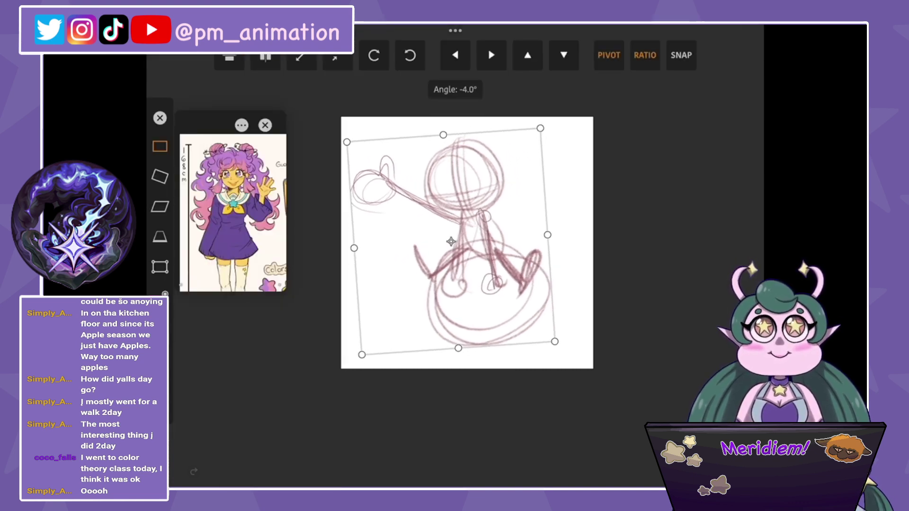
pyautogui.moveTo(454, 236); pyautogui.dragTo(454, 232)
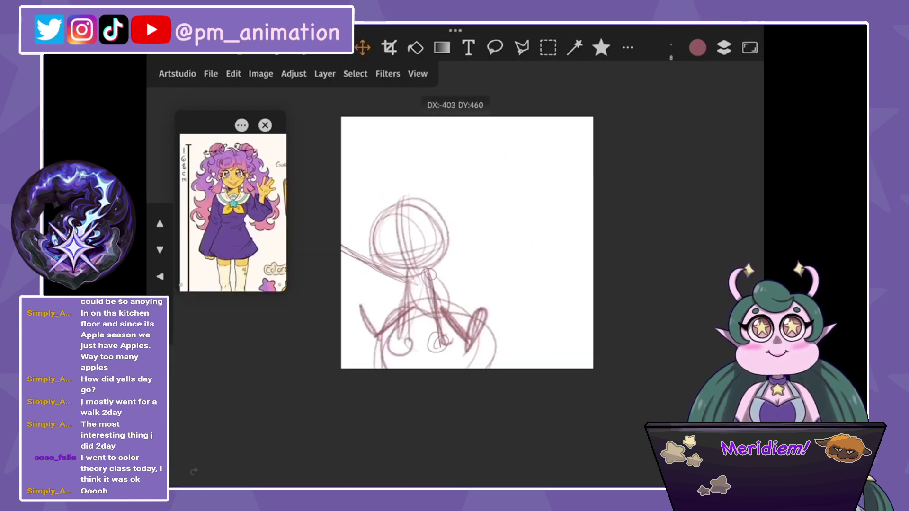
pyautogui.hotkey('ctrl', 'z')
pyautogui.moveTo(449, 248)
pyautogui.mouseDown()
pyautogui.moveTo(425, 334)
pyautogui.moveTo(464, 349)
pyautogui.mouseUp()
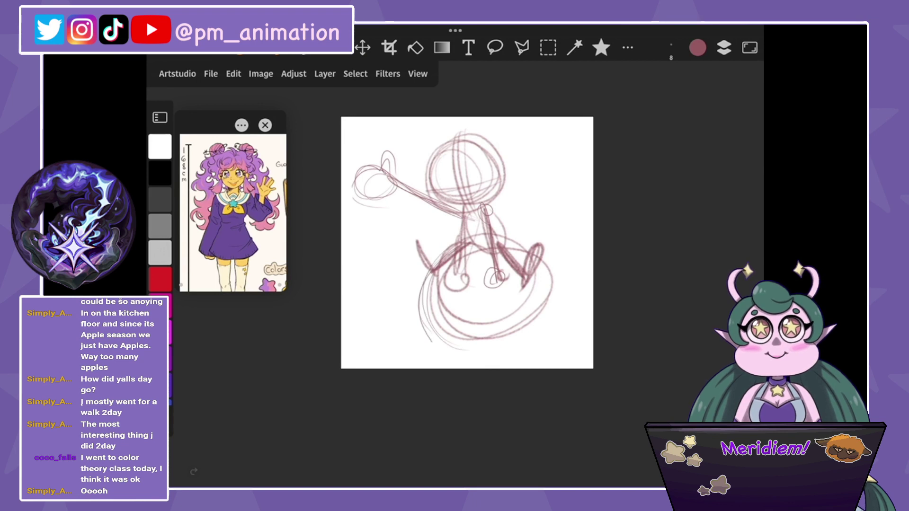
# Fade the sketch layer to 39% opacity.
pyautogui.click(724, 47)
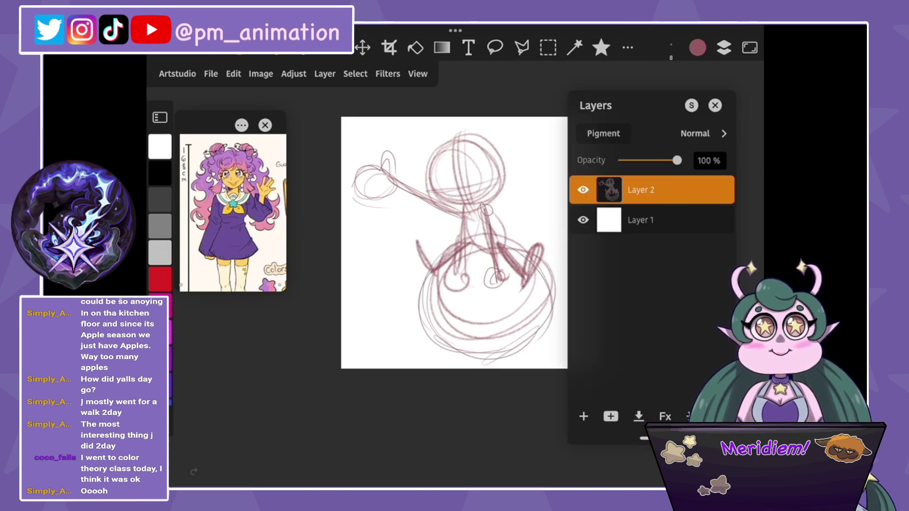
pyautogui.moveTo(677, 160); pyautogui.dragTo(641, 160)
pyautogui.click(724, 48)
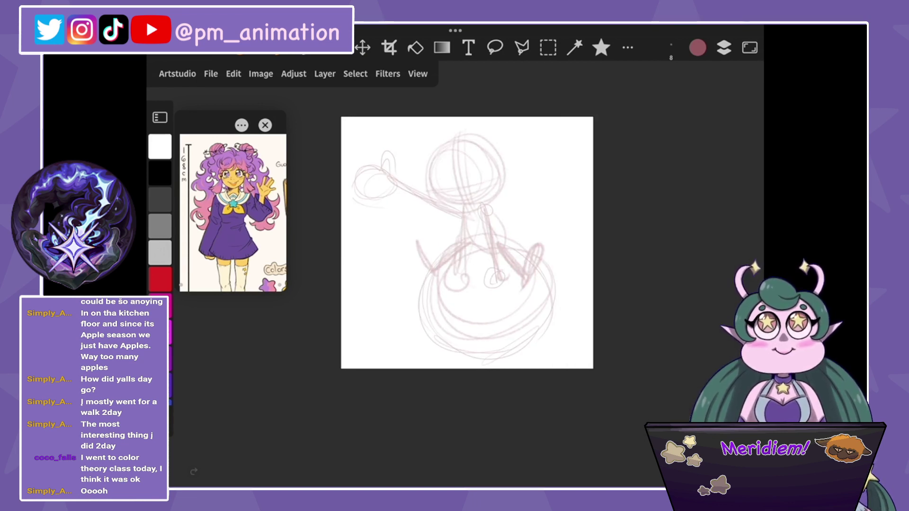
# Save the drawing and enlarge the reference picture to show the full character.
pyautogui.click(211, 74)
pyautogui.click(210, 74)
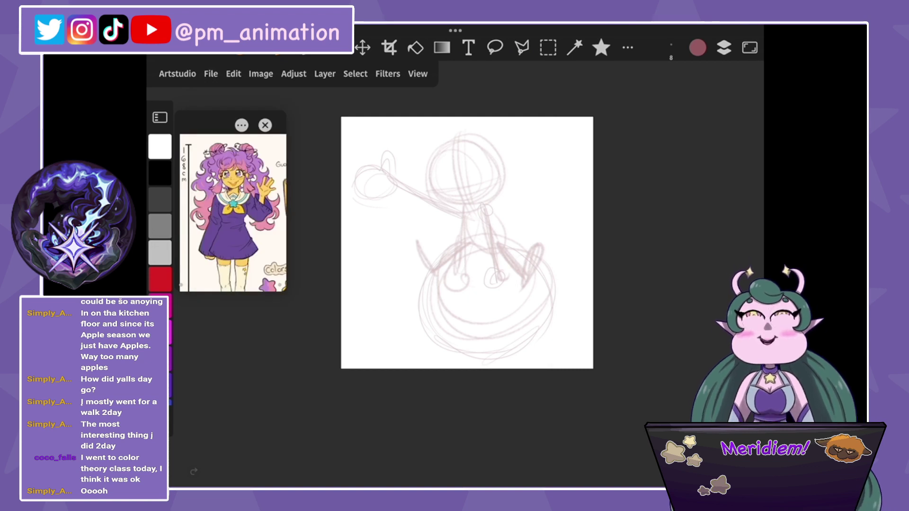
pyautogui.click(210, 73)
pyautogui.click(236, 154)
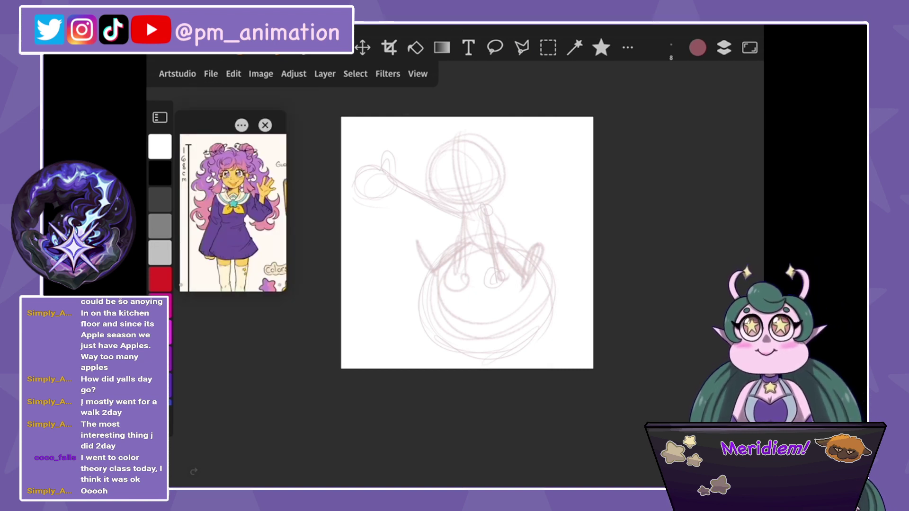
pyautogui.moveTo(279, 285); pyautogui.dragTo(275, 340)
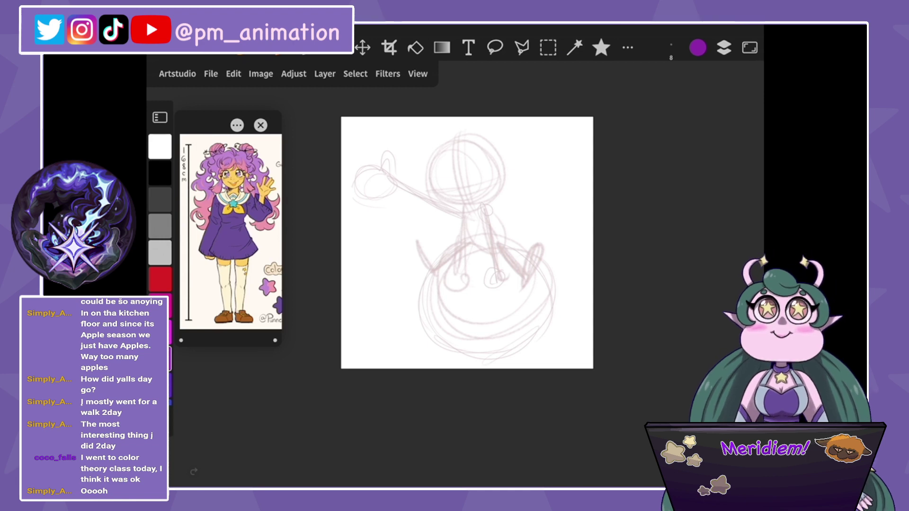
# Draw the large round head outline in purple over the faded sketch.
pyautogui.scroll(5, 448, 156)
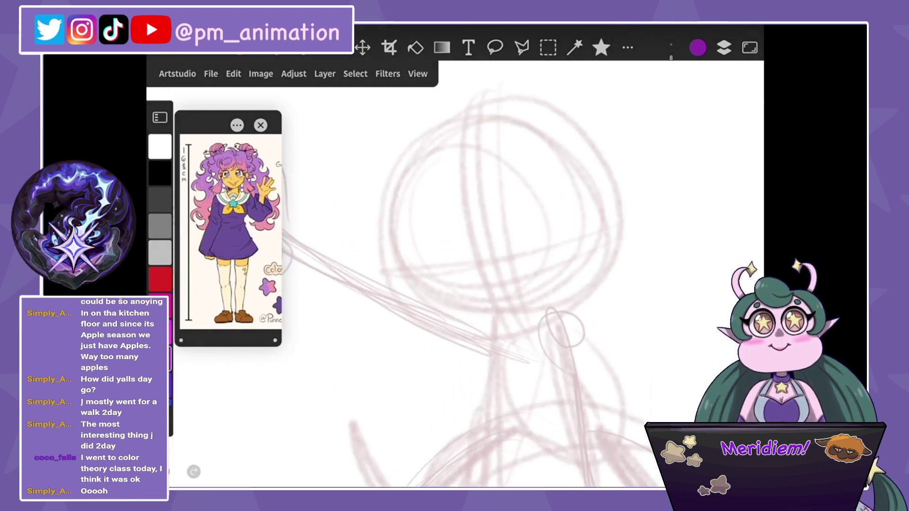
pyautogui.moveTo(382, 191); pyautogui.dragTo(488, 104)
pyautogui.moveTo(402, 159); pyautogui.dragTo(538, 93)
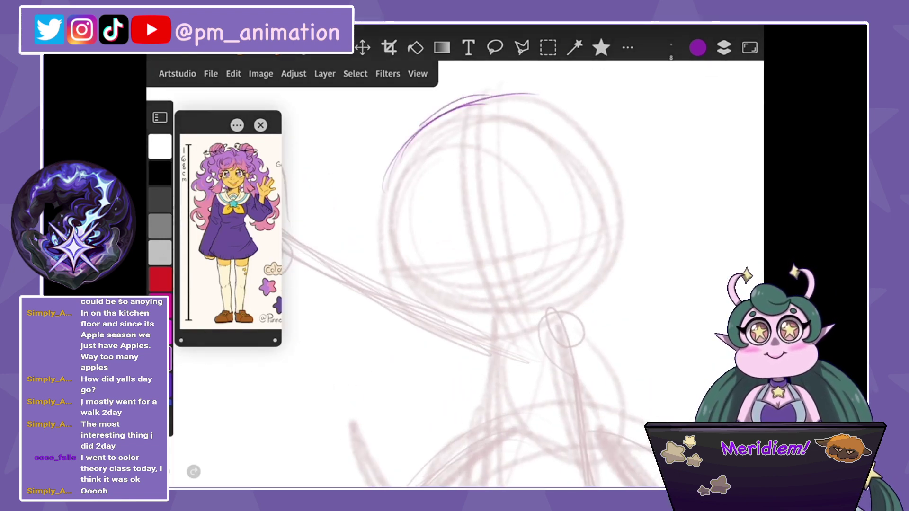
pyautogui.moveTo(380, 197)
pyautogui.mouseDown()
pyautogui.moveTo(552, 97)
pyautogui.moveTo(542, 92)
pyautogui.mouseUp()
pyautogui.moveTo(386, 246)
pyautogui.mouseDown()
pyautogui.moveTo(426, 116)
pyautogui.moveTo(409, 298)
pyautogui.moveTo(456, 95)
pyautogui.moveTo(592, 135)
pyautogui.mouseUp()
pyautogui.moveTo(485, 86); pyautogui.dragTo(619, 187)
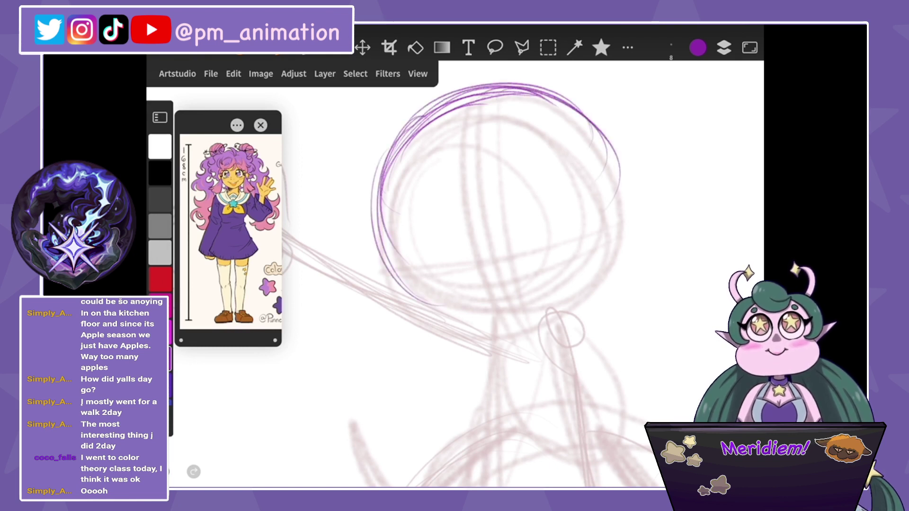
pyautogui.moveTo(407, 124); pyautogui.dragTo(372, 256)
pyautogui.moveTo(381, 142); pyautogui.dragTo(374, 289)
pyautogui.moveTo(371, 161); pyautogui.dragTo(464, 328)
pyautogui.moveTo(379, 250)
pyautogui.mouseDown()
pyautogui.moveTo(478, 324)
pyautogui.moveTo(556, 310)
pyautogui.mouseUp()
pyautogui.moveTo(502, 85); pyautogui.dragTo(634, 174)
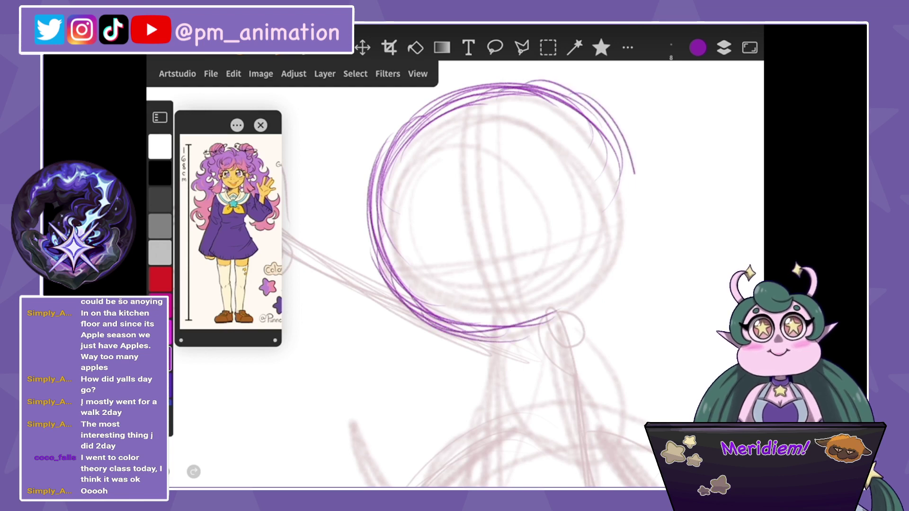
# Add a vertical centre line and eye-level guides, and reinforce the head's lower-right edge.
pyautogui.moveTo(601, 106); pyautogui.dragTo(615, 256)
pyautogui.moveTo(627, 142); pyautogui.dragTo(565, 315)
pyautogui.moveTo(463, 95); pyautogui.dragTo(530, 355)
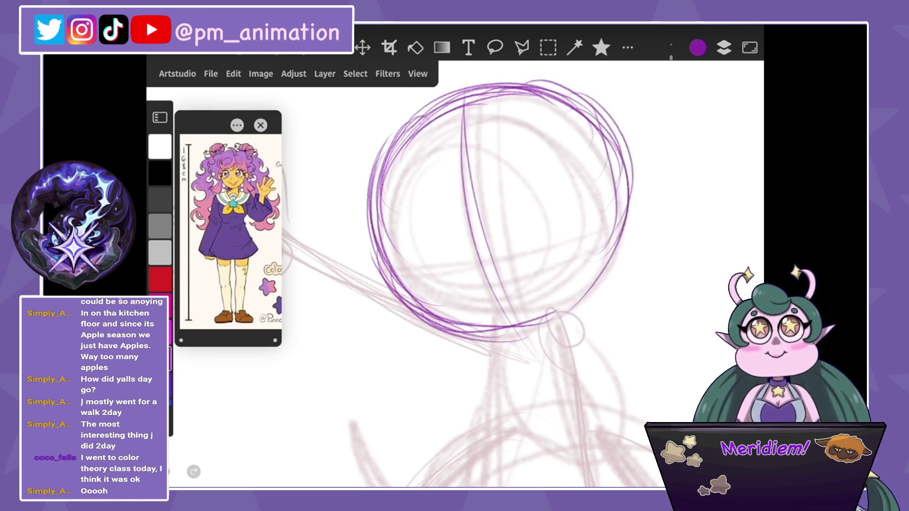
pyautogui.moveTo(477, 193); pyautogui.dragTo(501, 284)
pyautogui.moveTo(365, 293); pyautogui.dragTo(667, 200)
pyautogui.moveTo(394, 194); pyautogui.dragTo(371, 279)
pyautogui.moveTo(459, 332); pyautogui.dragTo(553, 315)
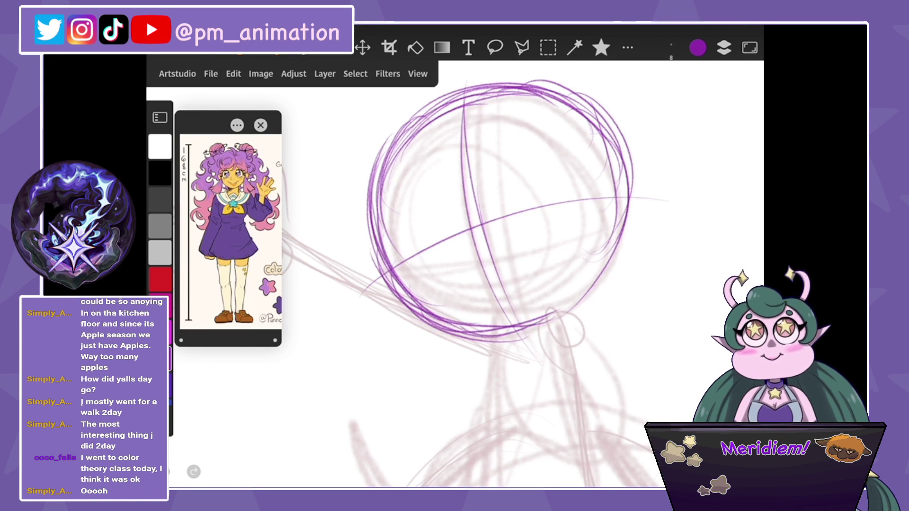
pyautogui.moveTo(618, 237); pyautogui.dragTo(523, 326)
pyautogui.moveTo(622, 184); pyautogui.dragTo(594, 274)
pyautogui.moveTo(558, 94); pyautogui.dragTo(632, 251)
pyautogui.moveTo(618, 149); pyautogui.dragTo(582, 286)
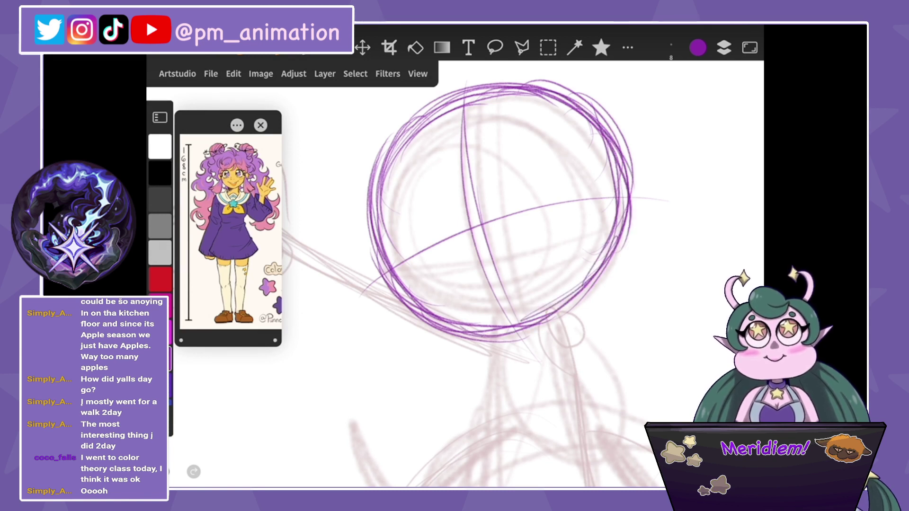
# Sketch the two large eye ovals.
pyautogui.moveTo(440, 163)
pyautogui.mouseDown()
pyautogui.moveTo(398, 222)
pyautogui.moveTo(455, 203)
pyautogui.mouseUp()
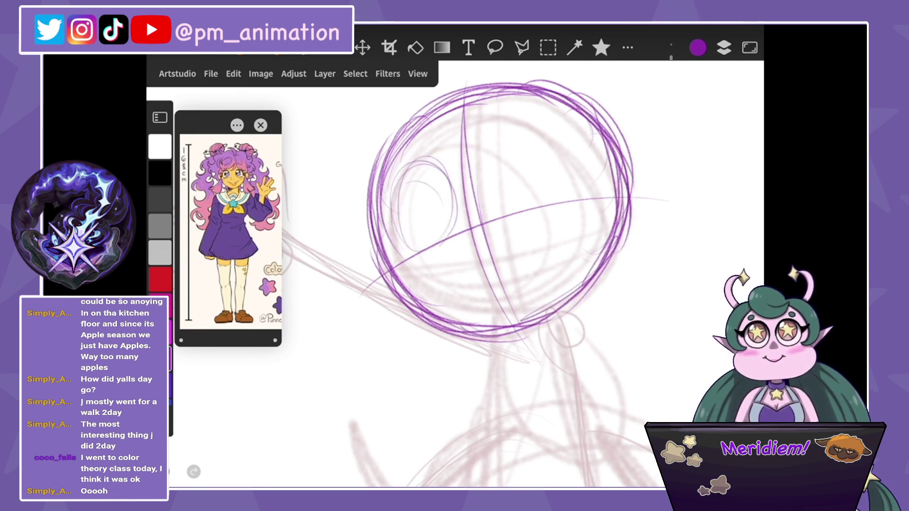
pyautogui.moveTo(516, 128)
pyautogui.mouseDown()
pyautogui.moveTo(561, 199)
pyautogui.moveTo(488, 142)
pyautogui.moveTo(544, 216)
pyautogui.mouseUp()
pyautogui.moveTo(430, 156)
pyautogui.mouseDown()
pyautogui.moveTo(459, 194)
pyautogui.moveTo(455, 232)
pyautogui.mouseUp()
pyautogui.moveTo(421, 154)
pyautogui.mouseDown()
pyautogui.moveTo(388, 250)
pyautogui.moveTo(409, 222)
pyautogui.moveTo(447, 223)
pyautogui.mouseUp()
pyautogui.moveTo(452, 189); pyautogui.dragTo(407, 170)
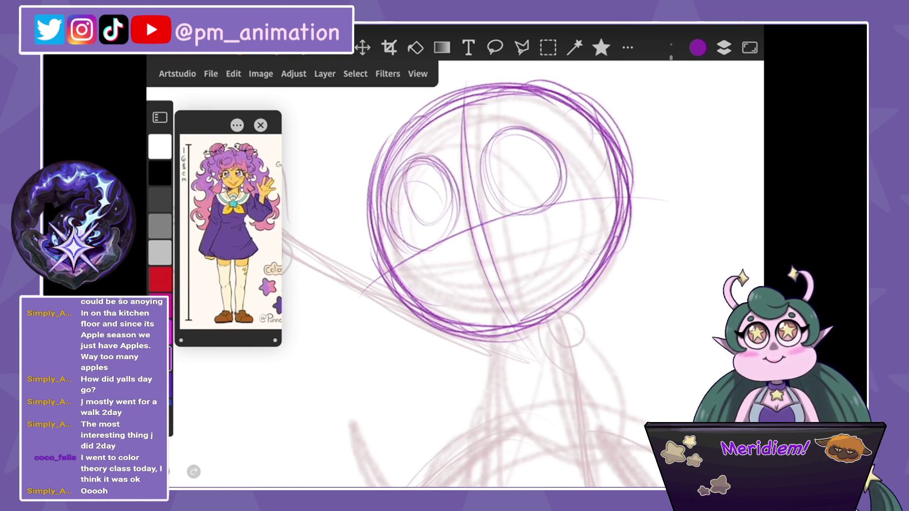
pyautogui.moveTo(497, 138)
pyautogui.mouseDown()
pyautogui.moveTo(544, 194)
pyautogui.moveTo(492, 142)
pyautogui.mouseUp()
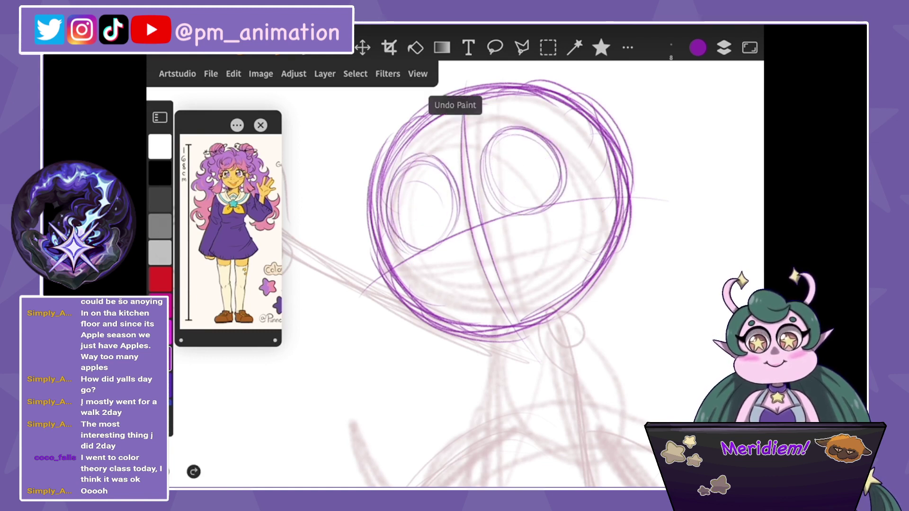
pyautogui.hotkey('ctrl', 'z')
# Add inner ovals in both eyes, reinforcing the right eye's circle.
pyautogui.moveTo(426, 175); pyautogui.dragTo(412, 227)
pyautogui.moveTo(452, 190); pyautogui.dragTo(426, 173)
pyautogui.moveTo(520, 144)
pyautogui.mouseDown()
pyautogui.moveTo(497, 194)
pyautogui.moveTo(556, 199)
pyautogui.moveTo(497, 192)
pyautogui.mouseUp()
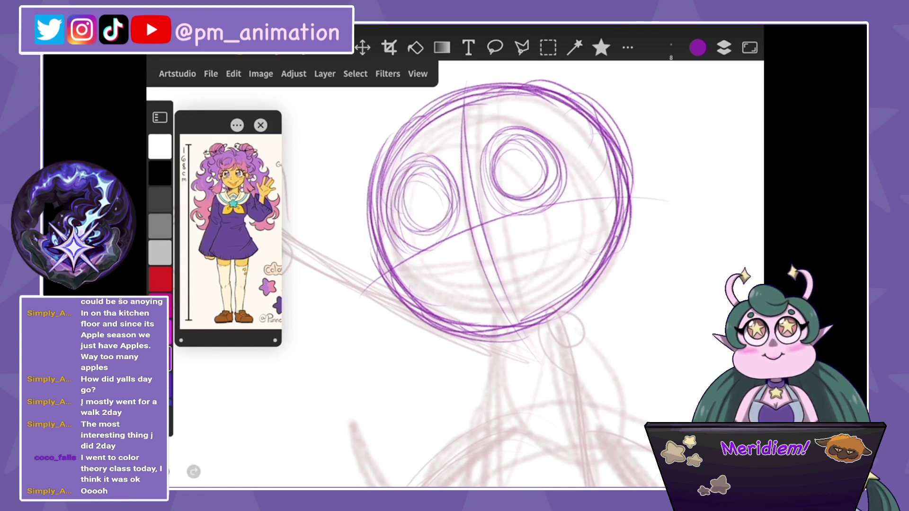
pyautogui.moveTo(507, 126)
pyautogui.mouseDown()
pyautogui.moveTo(554, 156)
pyautogui.moveTo(520, 218)
pyautogui.mouseUp()
pyautogui.moveTo(478, 171); pyautogui.dragTo(558, 199)
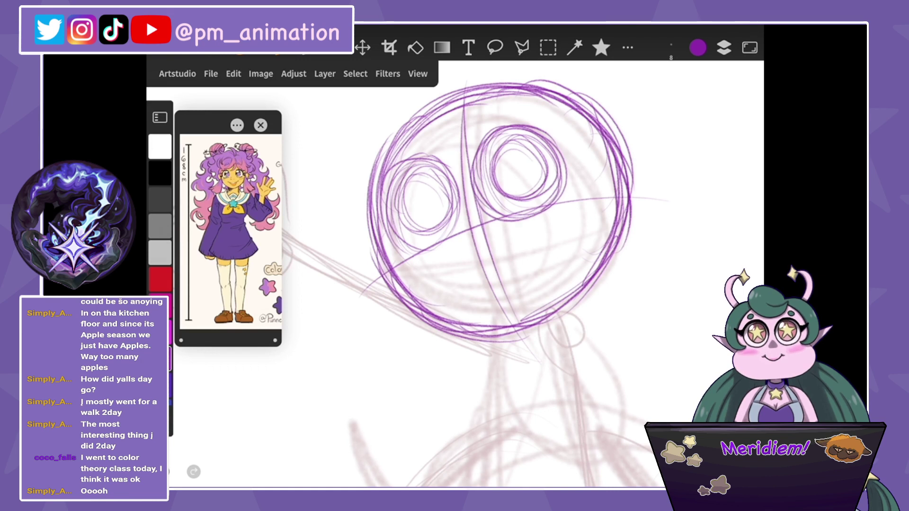
pyautogui.hotkey('ctrl', 'z')
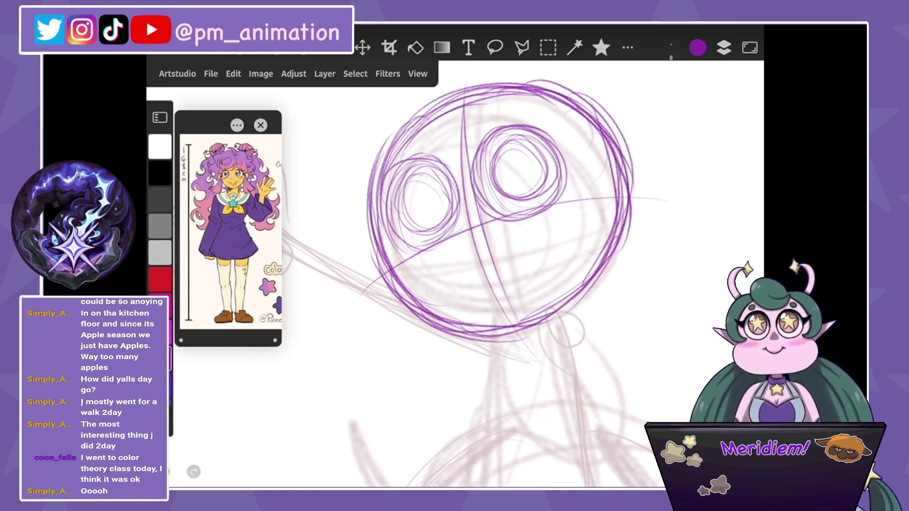
pyautogui.scroll(3, 228, 230)
pyautogui.scroll(2, 228, 230)
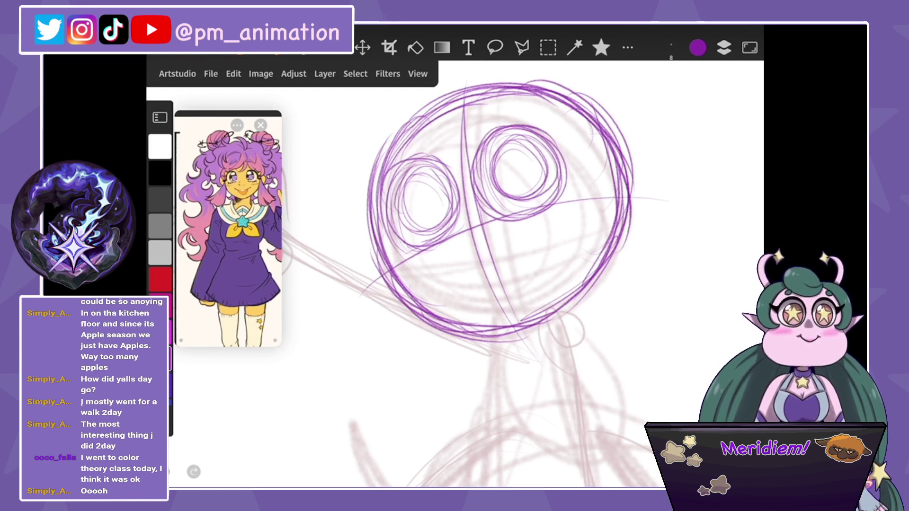
# Draw a small smiling mouth and right cheek curve, then activate Transform on the head.
pyautogui.moveTo(464, 221)
pyautogui.mouseDown()
pyautogui.moveTo(456, 243)
pyautogui.moveTo(504, 214)
pyautogui.mouseUp()
pyautogui.hotkey('ctrl', 'z')
pyautogui.scroll(-2, 473, 284)
pyautogui.moveTo(467, 245); pyautogui.dragTo(513, 272)
pyautogui.moveTo(509, 208); pyautogui.dragTo(516, 269)
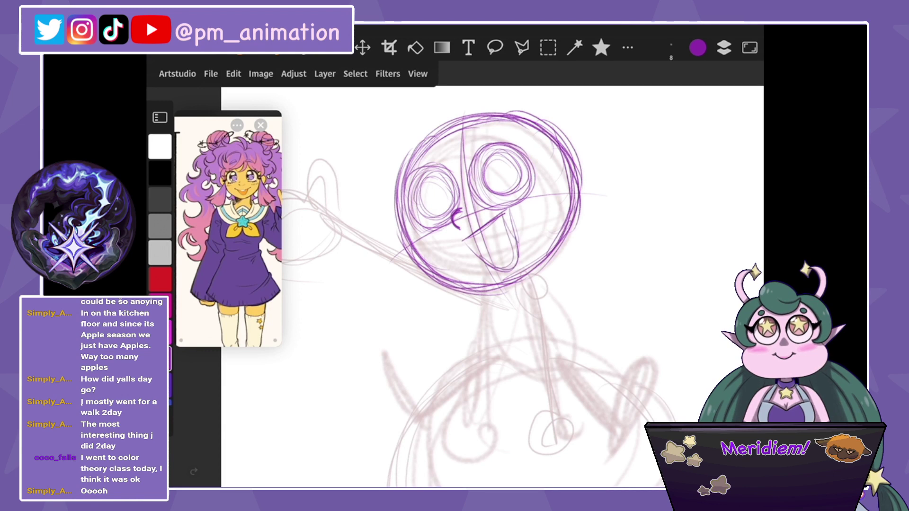
pyautogui.moveTo(505, 211); pyautogui.dragTo(514, 234)
pyautogui.hotkey('ctrl', 'z')
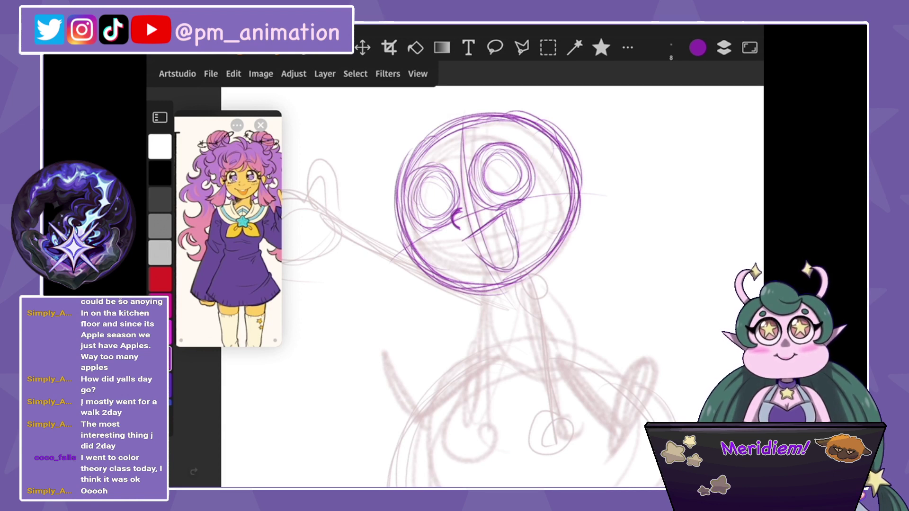
pyautogui.moveTo(502, 253); pyautogui.dragTo(512, 248)
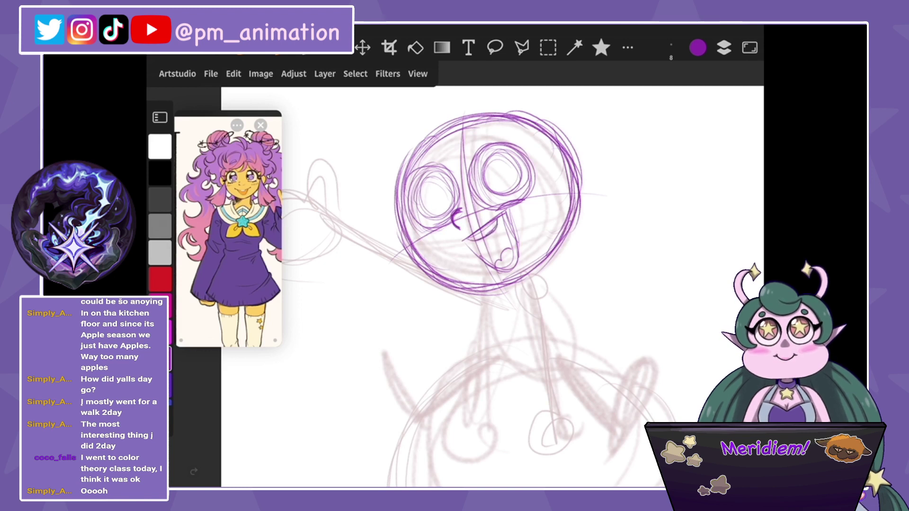
pyautogui.hotkey('ctrl', 'z')
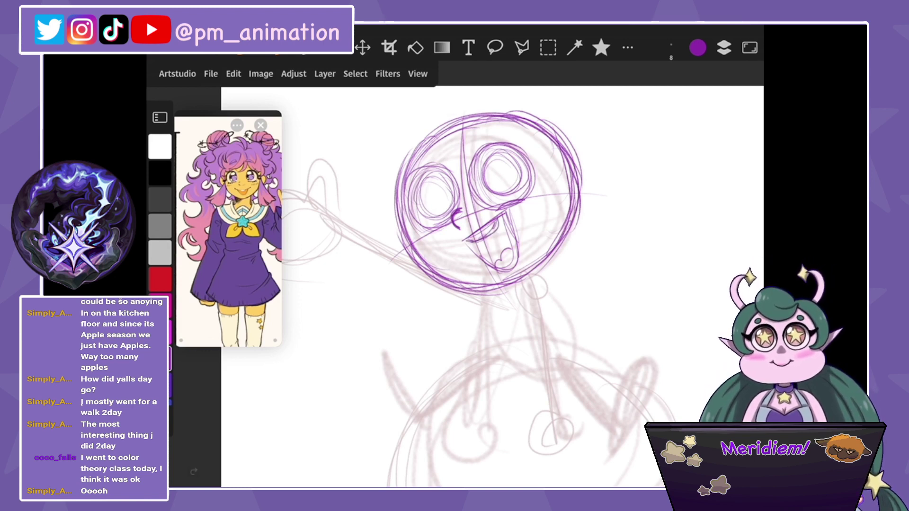
pyautogui.click(234, 74)
pyautogui.click(259, 444)
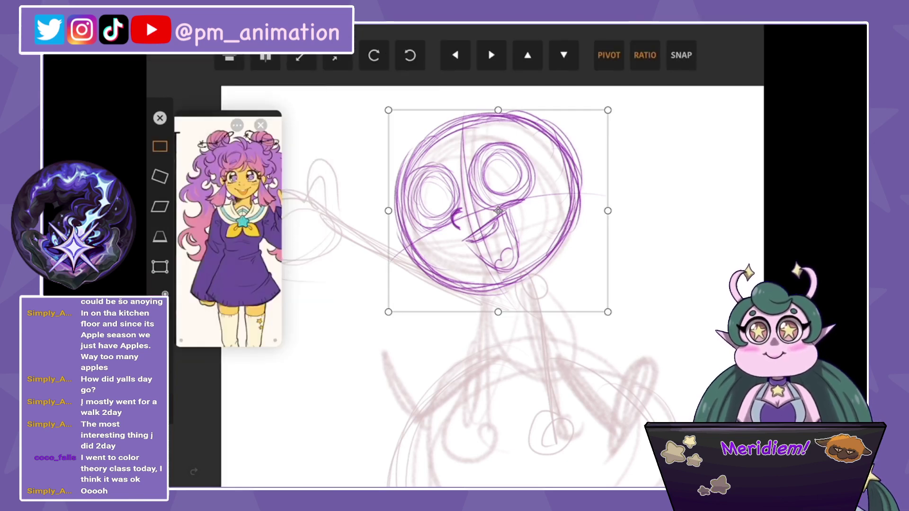
# Shrink the head to about 92% and sketch hair buns along its left edge.
pyautogui.moveTo(607, 110); pyautogui.dragTo(593, 119)
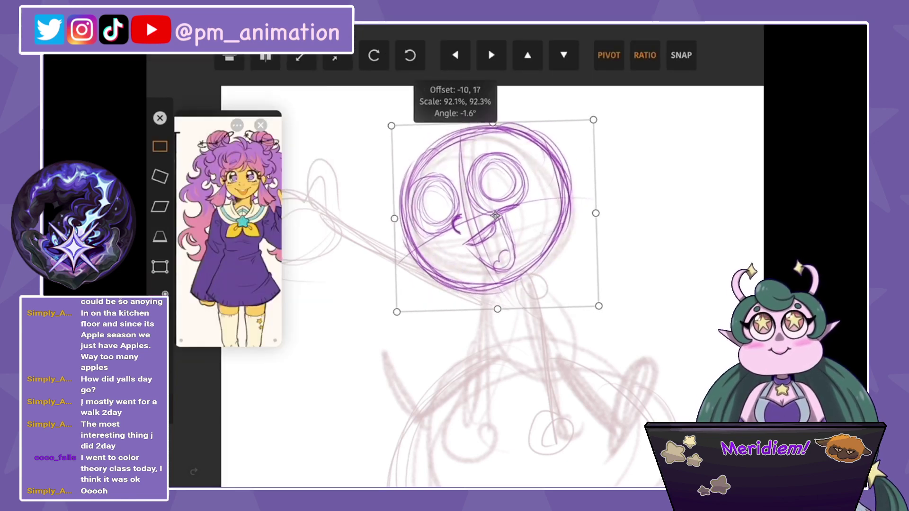
pyautogui.press('Return')
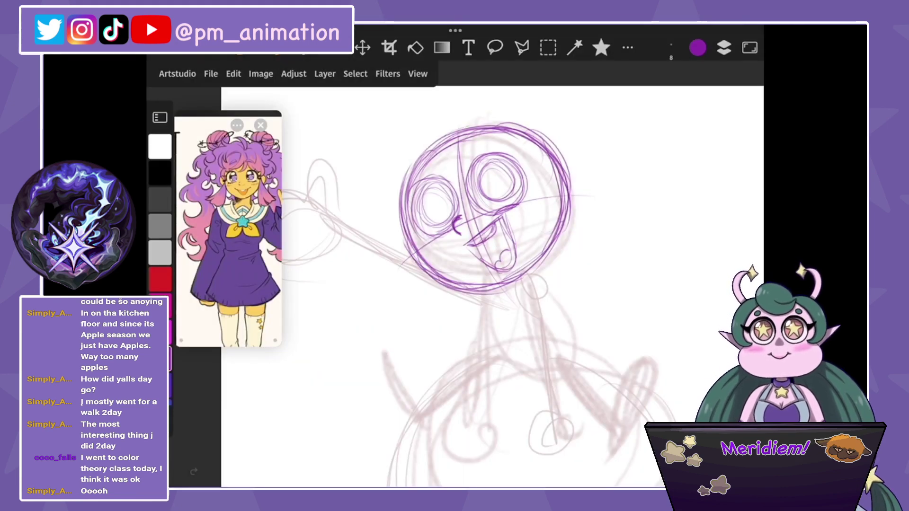
pyautogui.moveTo(427, 142); pyautogui.dragTo(410, 162)
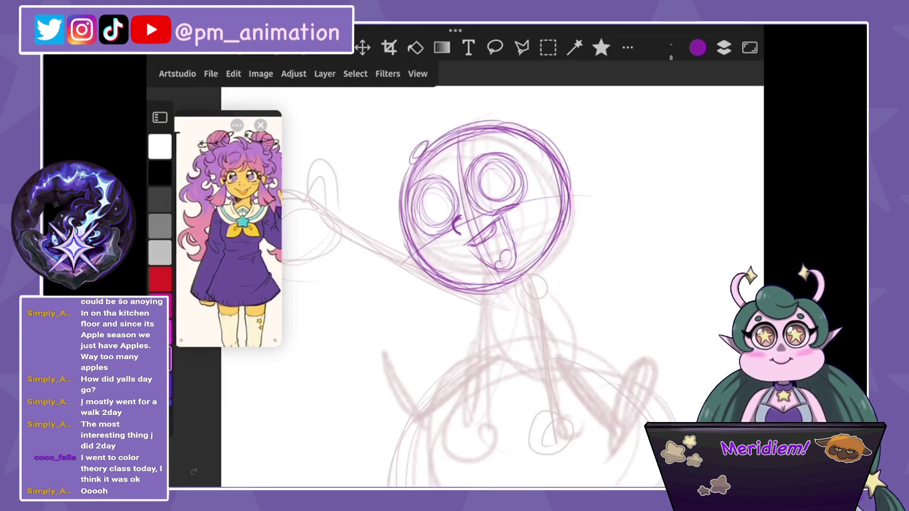
pyautogui.moveTo(468, 127); pyautogui.dragTo(494, 120)
pyautogui.moveTo(418, 162)
pyautogui.mouseDown()
pyautogui.moveTo(402, 245)
pyautogui.moveTo(454, 293)
pyautogui.moveTo(523, 277)
pyautogui.mouseUp()
# Erase stray strokes at the head's bottom, add a right-side bun, and retrace the outline.
pyautogui.press('e')
pyautogui.moveTo(433, 284); pyautogui.dragTo(528, 277)
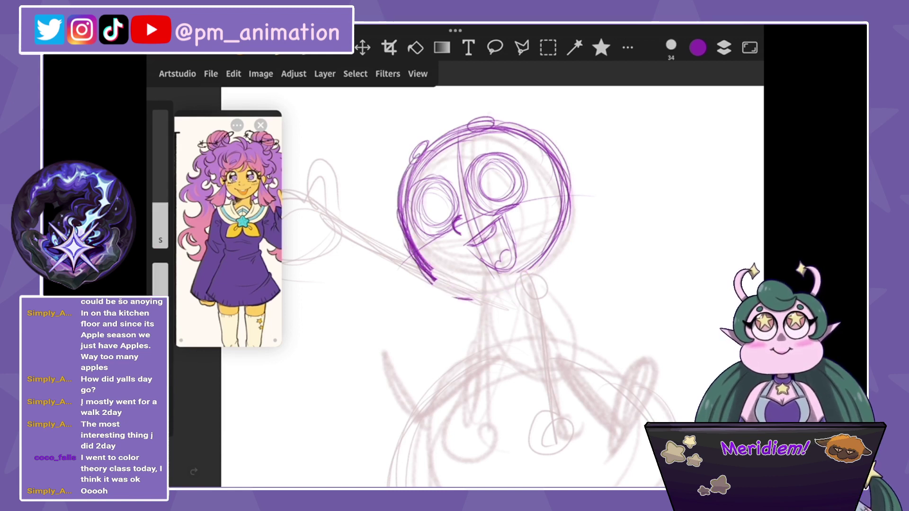
pyautogui.press('b')
pyautogui.moveTo(568, 176); pyautogui.dragTo(577, 211)
pyautogui.moveTo(559, 147)
pyautogui.mouseDown()
pyautogui.moveTo(585, 208)
pyautogui.moveTo(570, 209)
pyautogui.mouseUp()
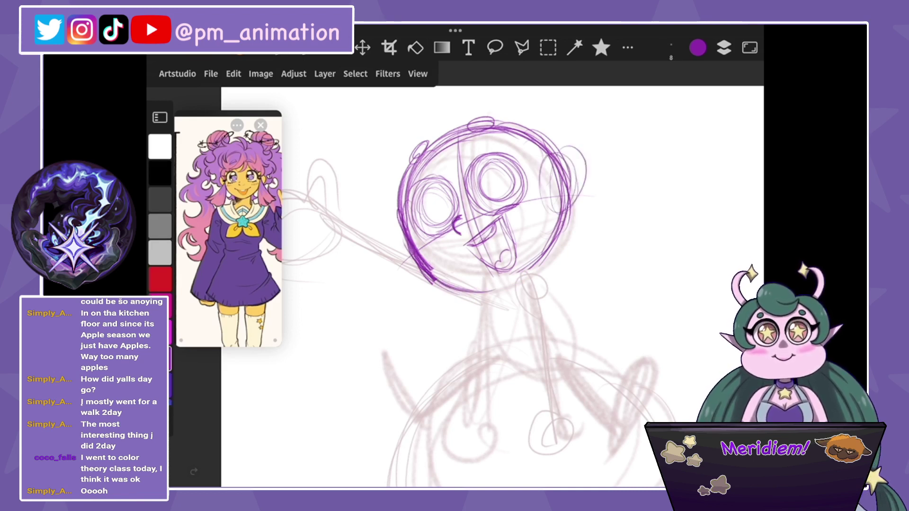
pyautogui.moveTo(485, 292)
pyautogui.mouseDown()
pyautogui.moveTo(558, 237)
pyautogui.moveTo(563, 203)
pyautogui.mouseUp()
pyautogui.moveTo(402, 189)
pyautogui.mouseDown()
pyautogui.moveTo(450, 127)
pyautogui.moveTo(497, 113)
pyautogui.mouseUp()
pyautogui.moveTo(532, 139); pyautogui.dragTo(541, 272)
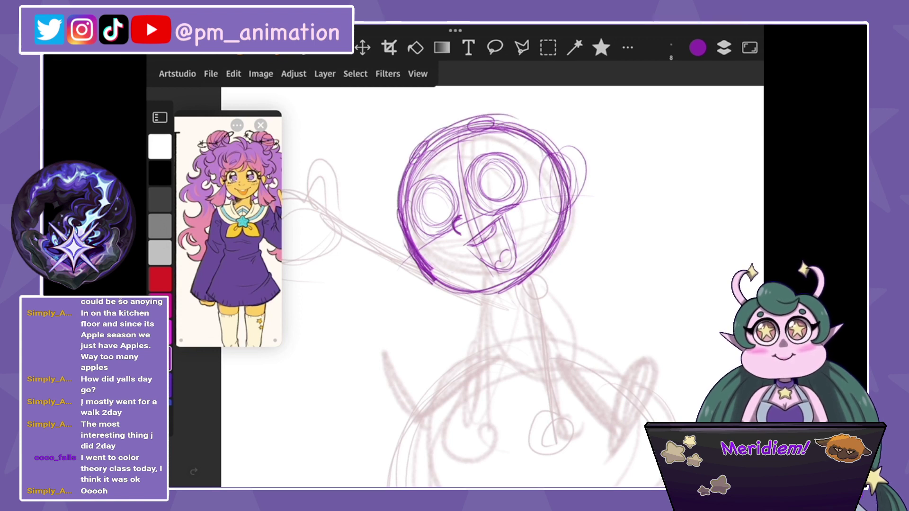
pyautogui.moveTo(429, 177); pyautogui.dragTo(410, 220)
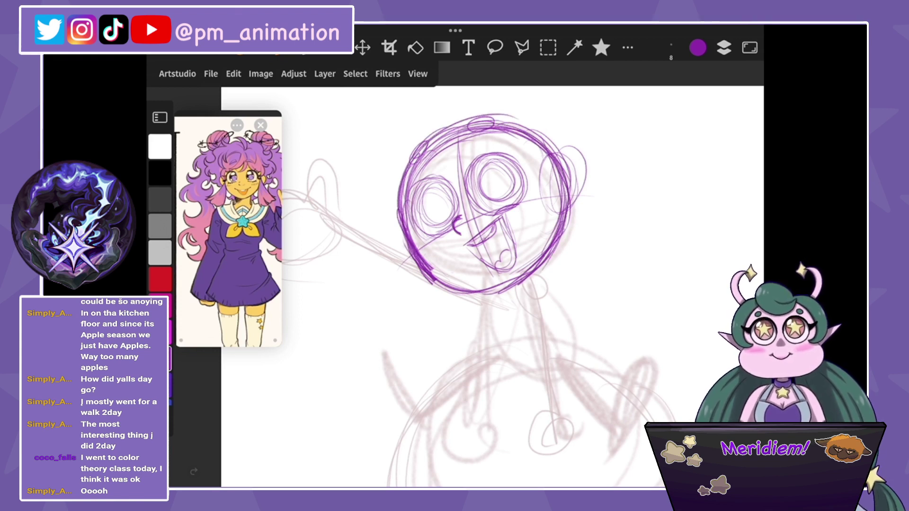
# Shrink the head sketch to about 86% and nudge it left.
pyautogui.click(234, 74)
pyautogui.click(268, 445)
pyautogui.moveTo(588, 304); pyautogui.dragTo(581, 295)
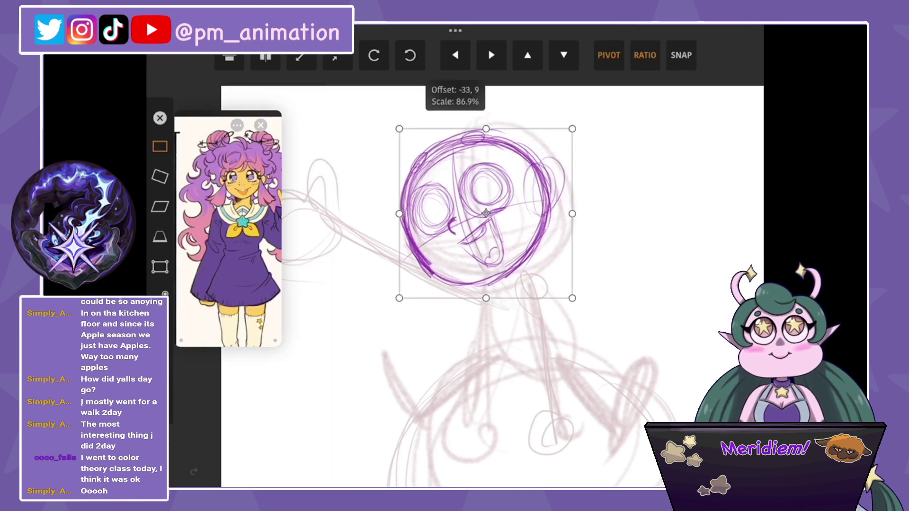
pyautogui.moveTo(495, 211); pyautogui.dragTo(486, 217)
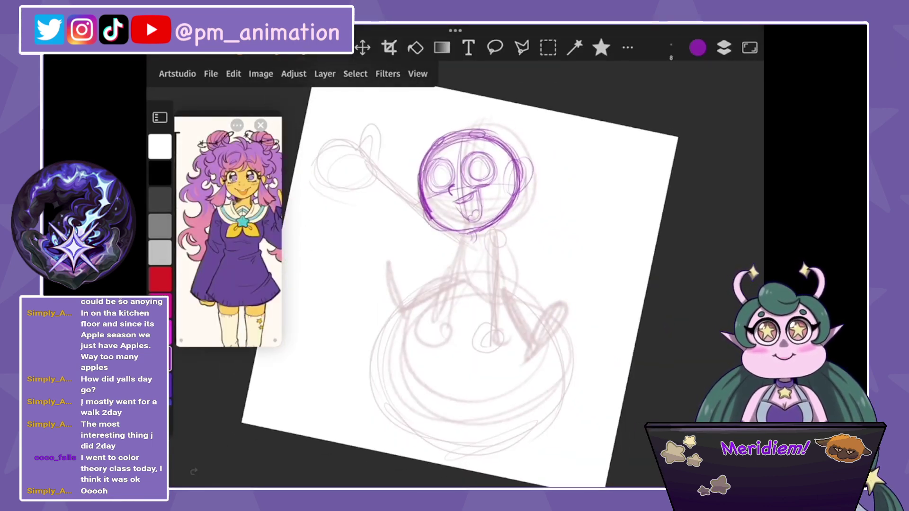
# Erase the head circle's lower-left arc with a size 34 eraser and redraw it with a size 8 brush.
pyautogui.moveTo(430, 217); pyautogui.dragTo(473, 230)
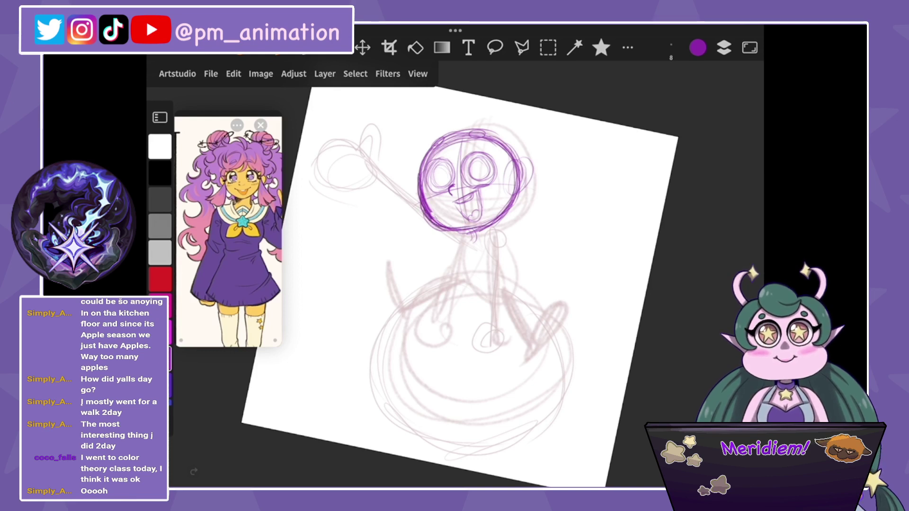
pyautogui.press('e')
pyautogui.moveTo(421, 199); pyautogui.dragTo(442, 228)
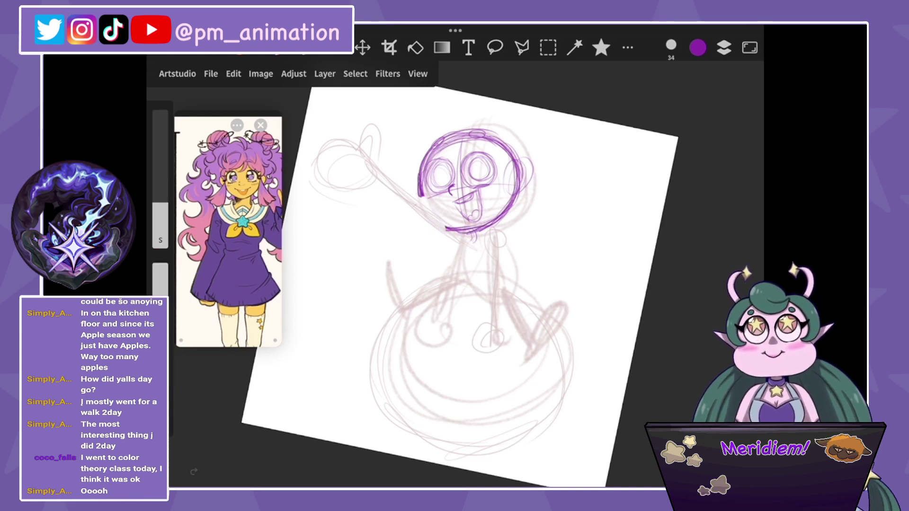
pyautogui.press('b')
pyautogui.moveTo(423, 170); pyautogui.dragTo(443, 228)
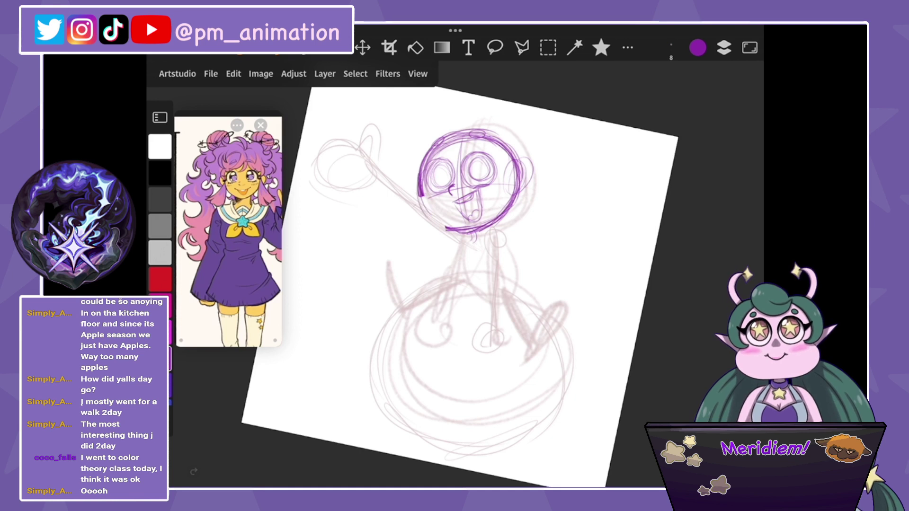
pyautogui.moveTo(419, 171); pyautogui.dragTo(445, 229)
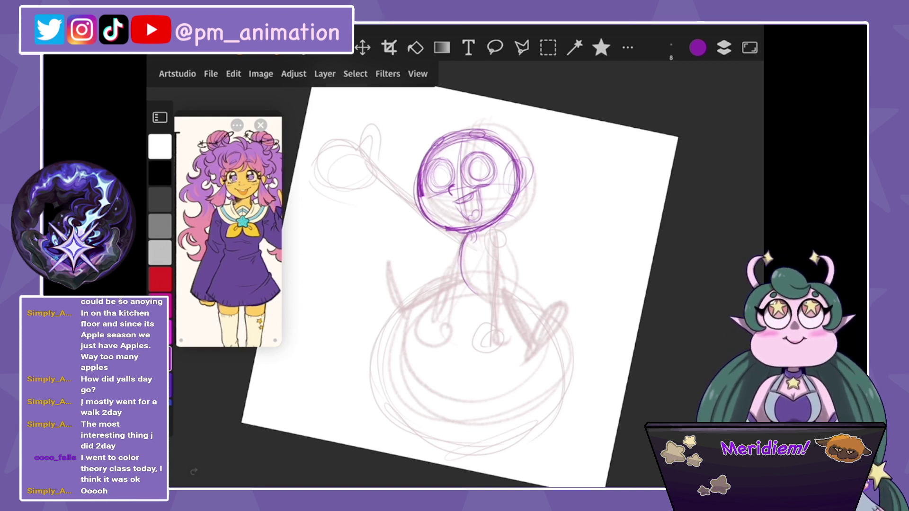
# Sketch the neck, shoulders and torso outline in purple over the pink rough.
pyautogui.moveTo(465, 235); pyautogui.dragTo(479, 297)
pyautogui.moveTo(495, 230); pyautogui.dragTo(514, 248)
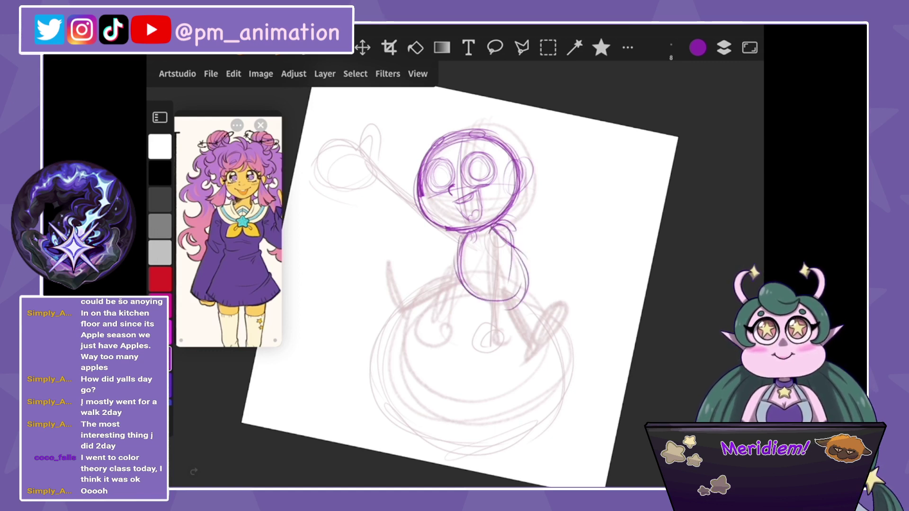
pyautogui.moveTo(493, 238)
pyautogui.mouseDown()
pyautogui.moveTo(485, 331)
pyautogui.moveTo(472, 331)
pyautogui.mouseUp()
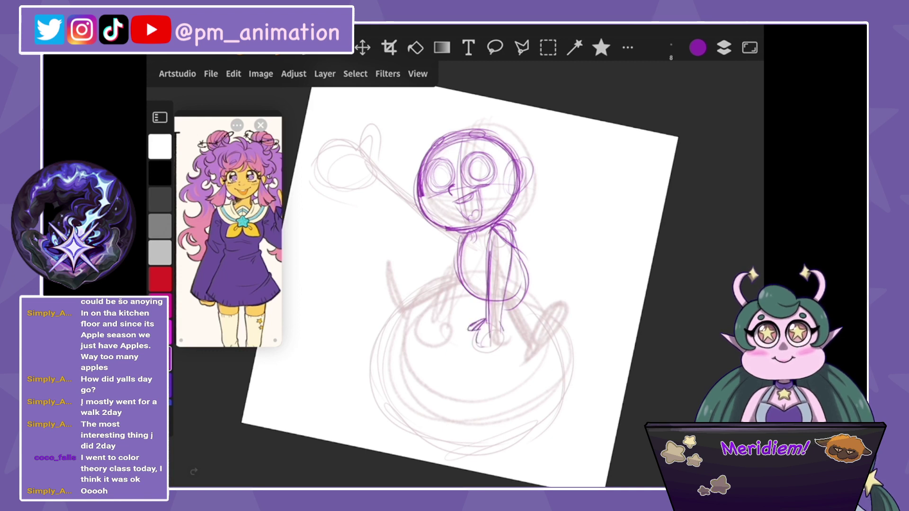
pyautogui.moveTo(502, 307); pyautogui.dragTo(531, 345)
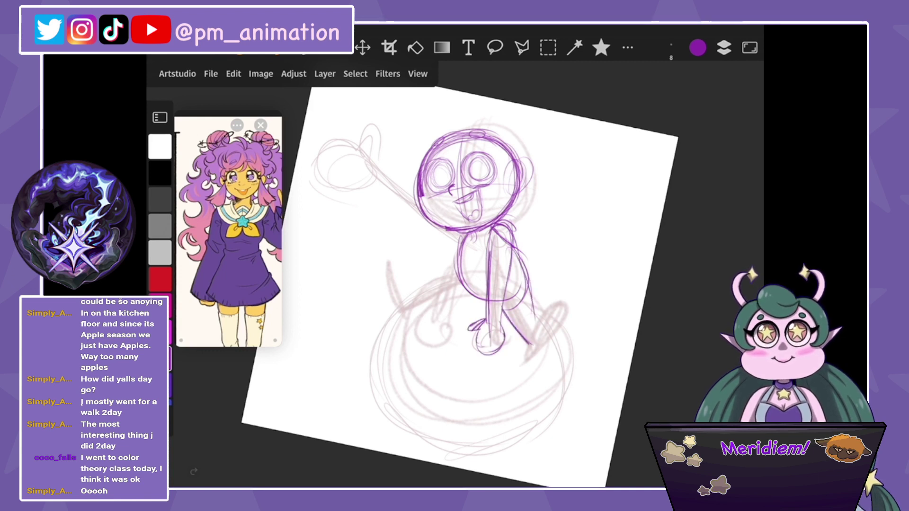
pyautogui.moveTo(523, 264); pyautogui.dragTo(538, 325)
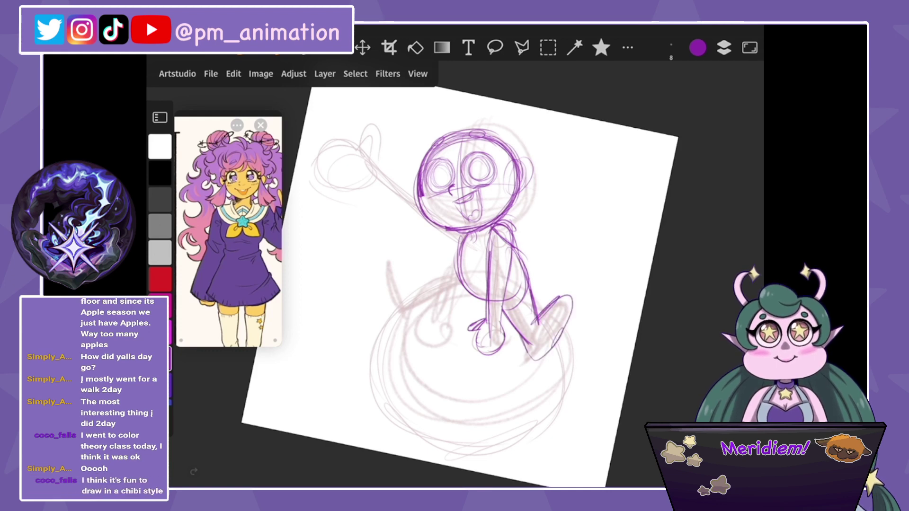
pyautogui.moveTo(473, 284); pyautogui.dragTo(544, 237)
pyautogui.moveTo(473, 284); pyautogui.dragTo(450, 265)
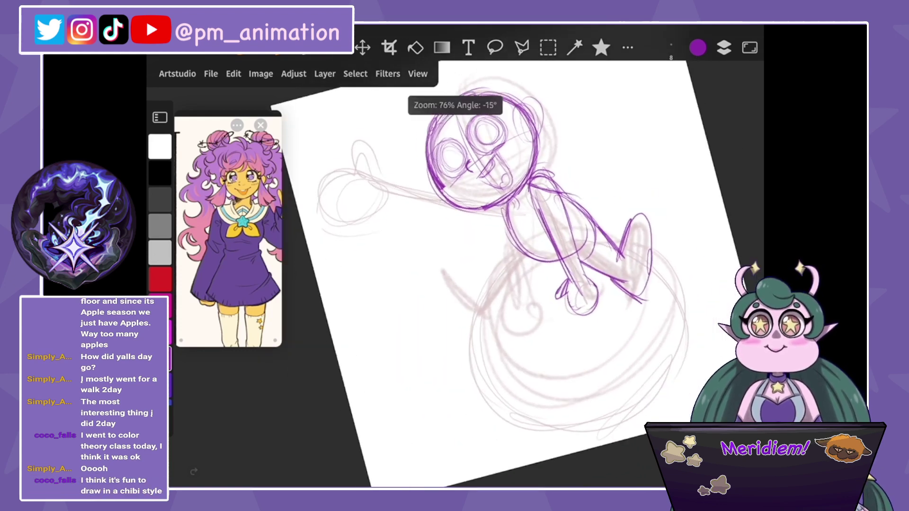
pyautogui.moveTo(525, 265)
pyautogui.mouseDown()
pyautogui.moveTo(552, 279)
pyautogui.moveTo(552, 259)
pyautogui.moveTo(520, 304)
pyautogui.mouseUp()
pyautogui.moveTo(520, 244)
pyautogui.mouseDown()
pyautogui.moveTo(503, 272)
pyautogui.moveTo(460, 289)
pyautogui.mouseUp()
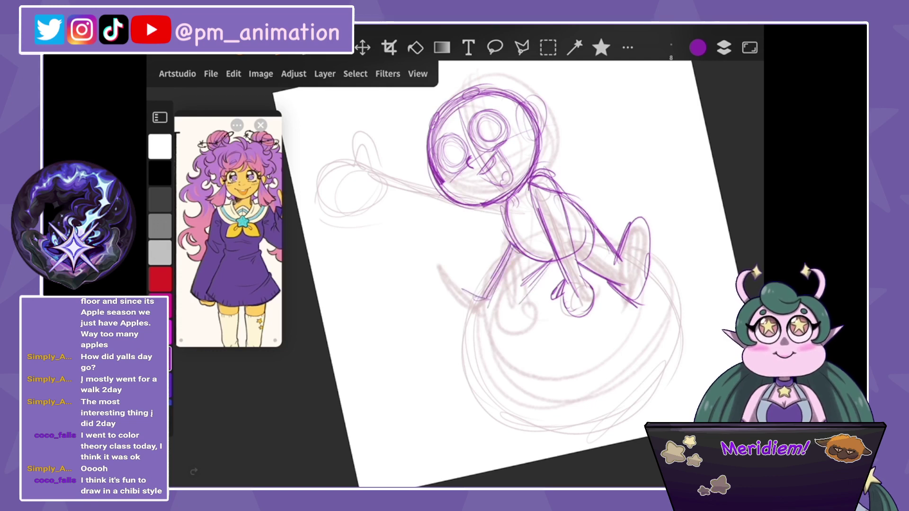
# Sketch both spread legs in purple, straighten the view, and lasso-select the right leg.
pyautogui.moveTo(543, 259); pyautogui.dragTo(492, 339)
pyautogui.moveTo(547, 263)
pyautogui.mouseDown()
pyautogui.moveTo(490, 347)
pyautogui.moveTo(460, 343)
pyautogui.mouseUp()
pyautogui.moveTo(435, 282); pyautogui.dragTo(471, 331)
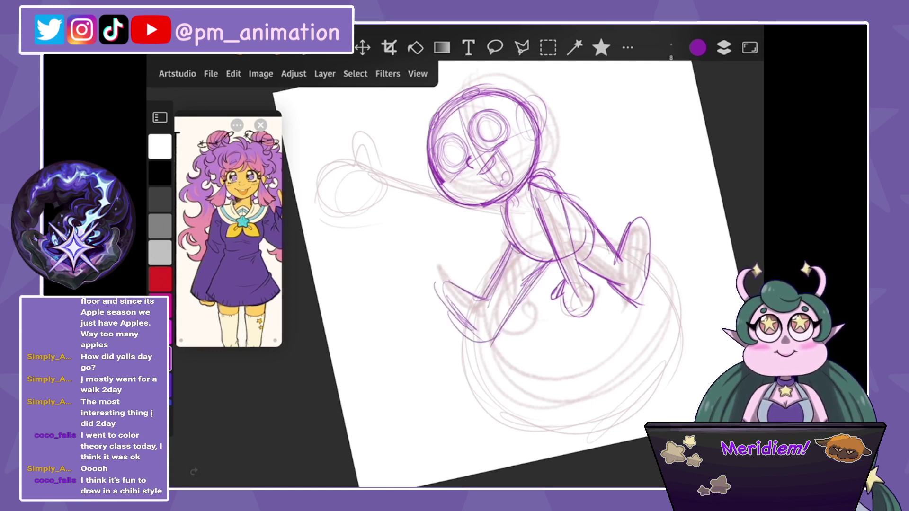
pyautogui.moveTo(520, 266); pyautogui.dragTo(487, 279)
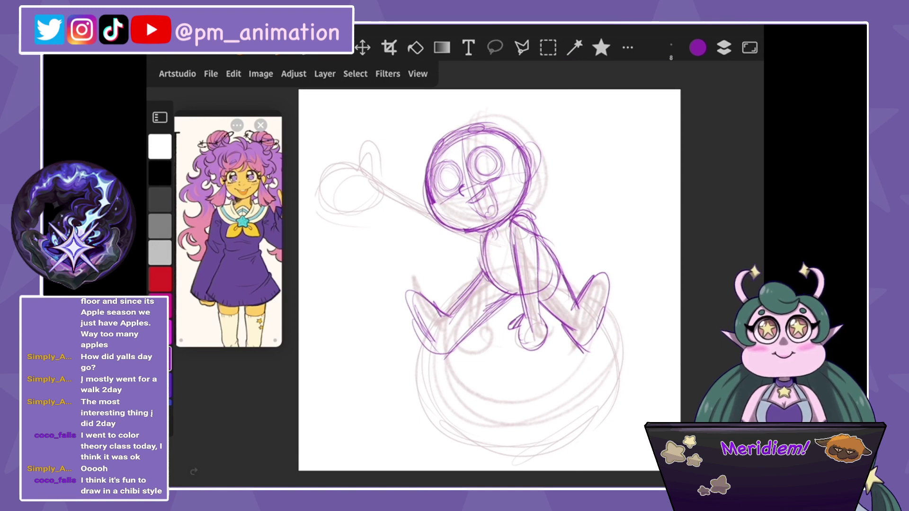
pyautogui.click(494, 48)
pyautogui.moveTo(572, 255); pyautogui.dragTo(559, 277)
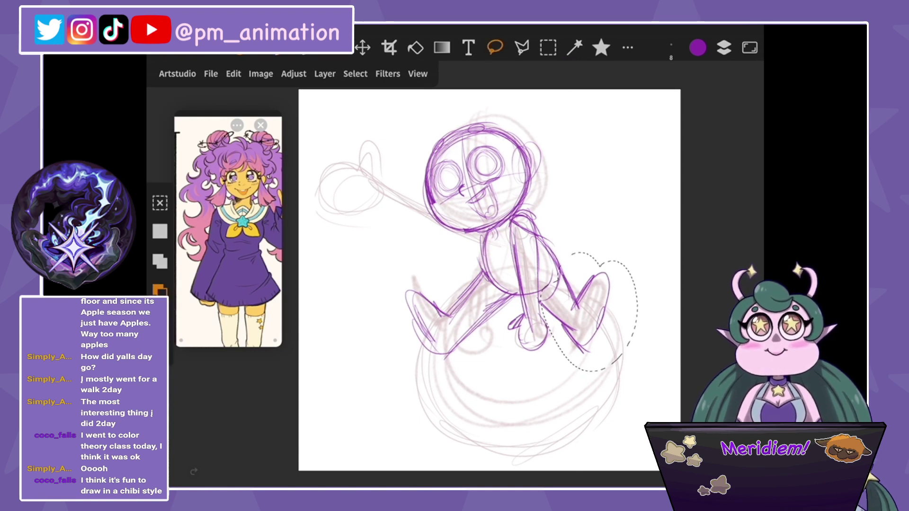
# Scale the selected right leg to about 120%, shift it down-right, and retrace its lines.
pyautogui.click(233, 74)
pyautogui.click(265, 446)
pyautogui.moveTo(589, 312); pyautogui.dragTo(597, 320)
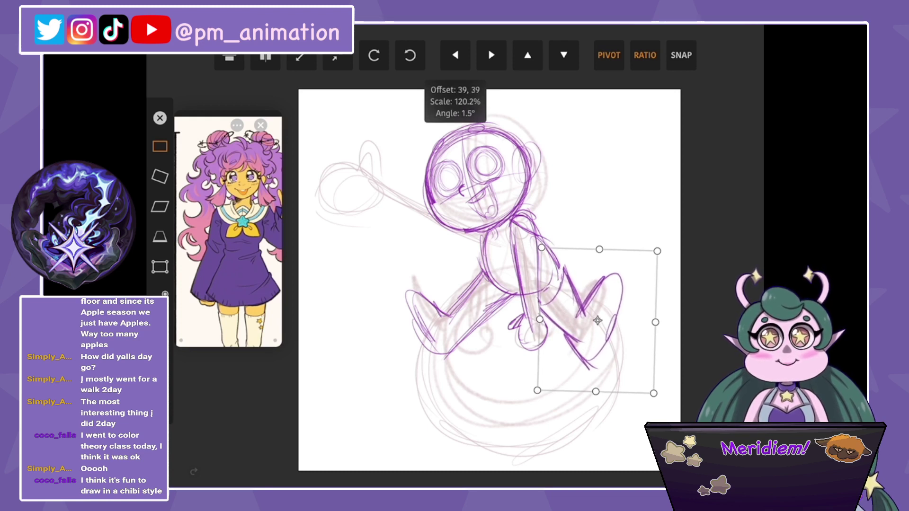
pyautogui.moveTo(597, 321); pyautogui.dragTo(596, 321)
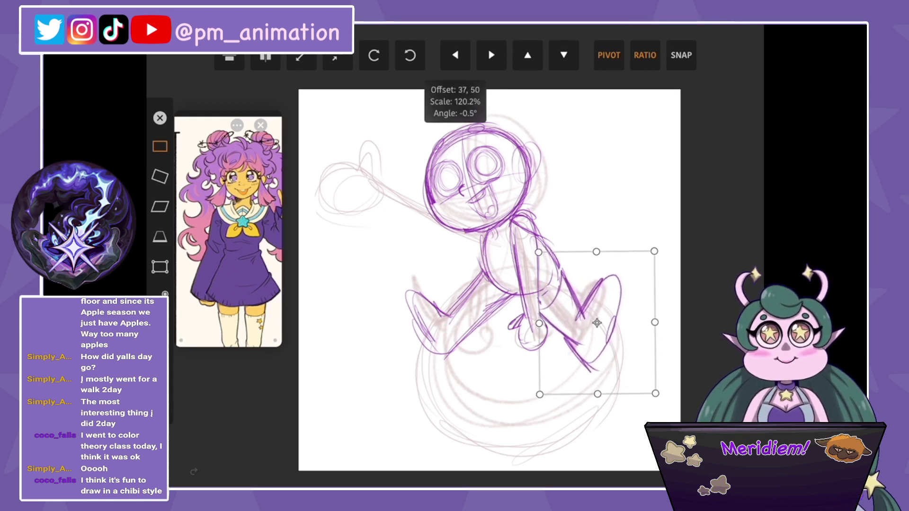
pyautogui.press('Return')
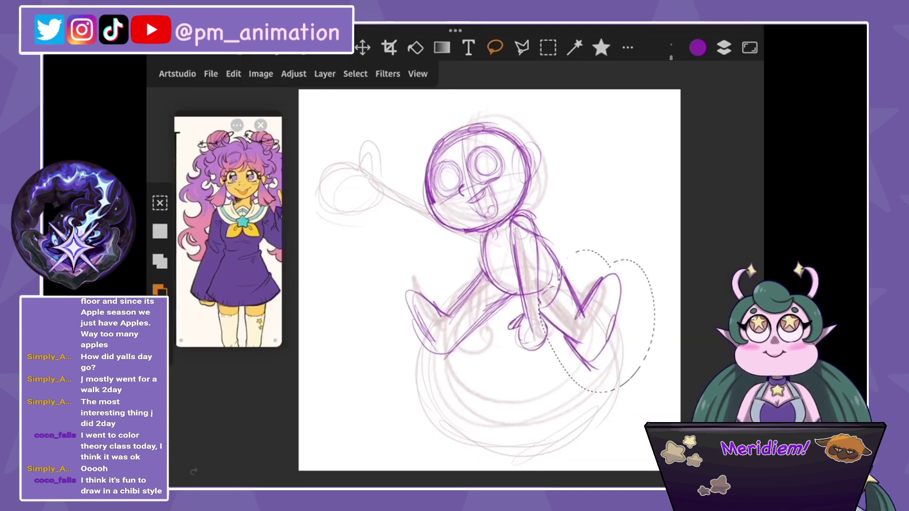
pyautogui.moveTo(610, 277); pyautogui.dragTo(586, 359)
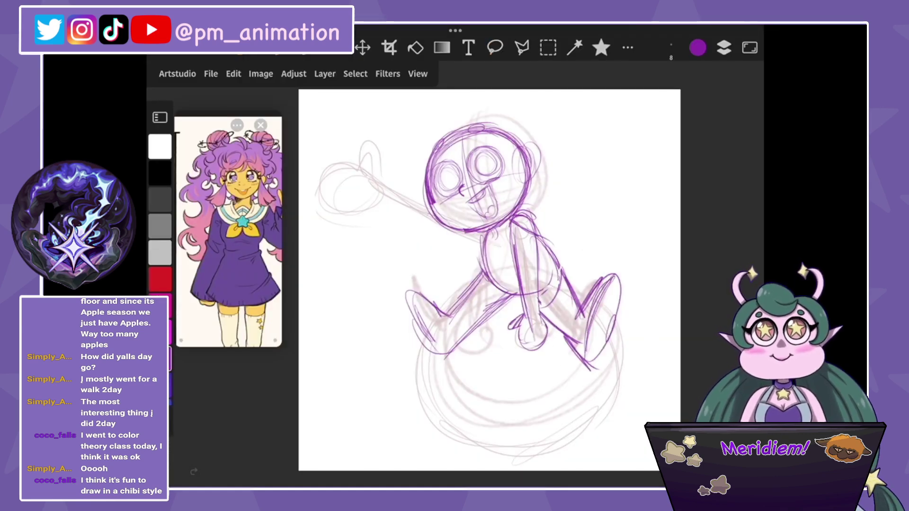
# Redraw the right leg and foot plus light torso and hip lines in purple.
pyautogui.moveTo(552, 259); pyautogui.dragTo(587, 315)
pyautogui.moveTo(618, 275)
pyautogui.mouseDown()
pyautogui.moveTo(605, 333)
pyautogui.moveTo(514, 342)
pyautogui.mouseUp()
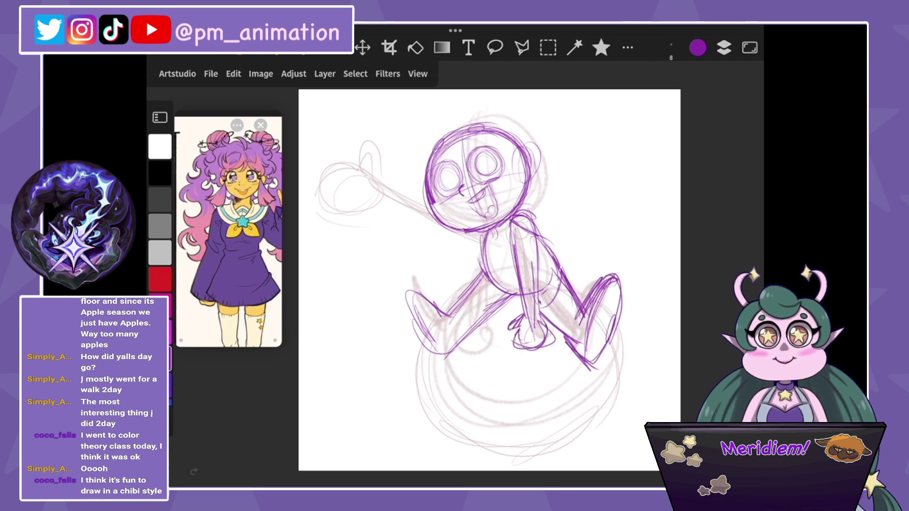
pyautogui.moveTo(518, 298); pyautogui.dragTo(503, 303)
pyautogui.moveTo(479, 248); pyautogui.dragTo(515, 299)
pyautogui.moveTo(498, 221)
pyautogui.mouseDown()
pyautogui.moveTo(487, 237)
pyautogui.moveTo(493, 232)
pyautogui.mouseUp()
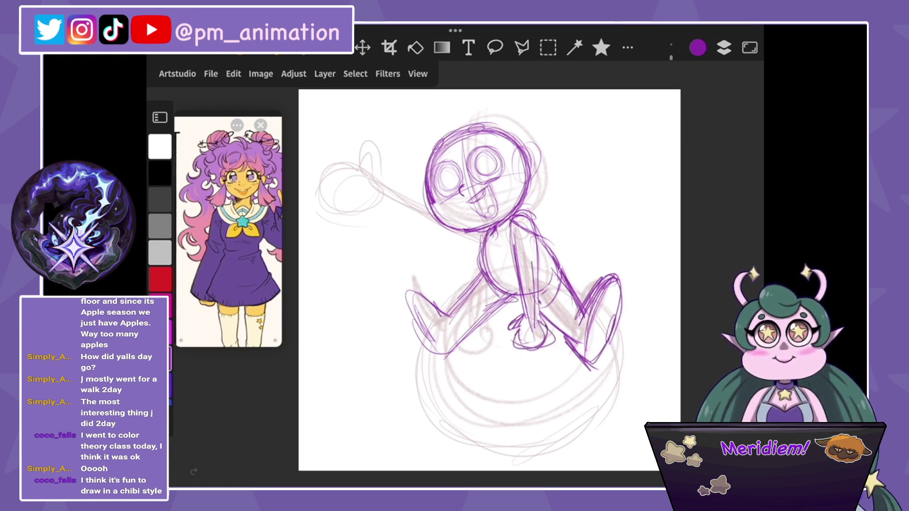
pyautogui.scroll(2, 489, 279)
# Draw the waving arm and hand, redoing one stray hand stroke.
pyautogui.moveTo(405, 228); pyautogui.dragTo(455, 289)
pyautogui.moveTo(397, 205); pyautogui.dragTo(474, 302)
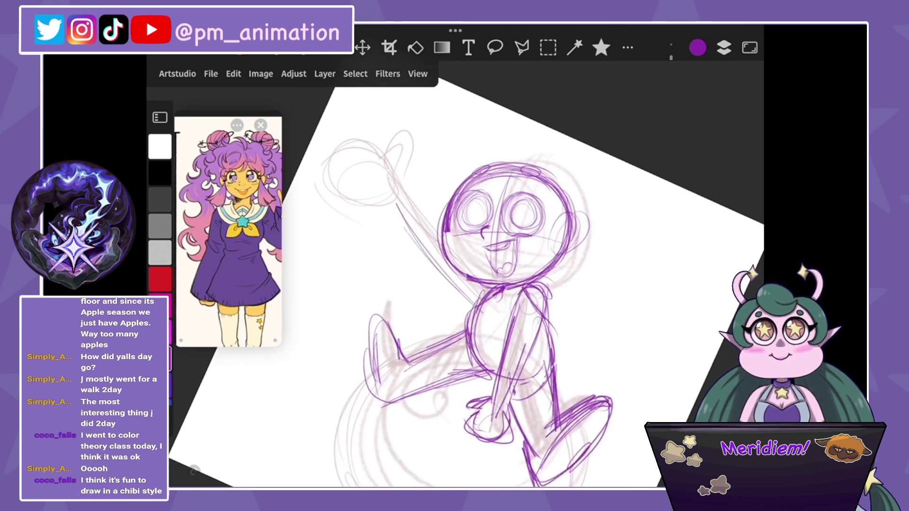
pyautogui.moveTo(377, 192); pyautogui.dragTo(476, 306)
pyautogui.moveTo(402, 178); pyautogui.dragTo(407, 138)
pyautogui.hotkey('ctrl', 'z')
pyautogui.moveTo(365, 145)
pyautogui.mouseDown()
pyautogui.moveTo(389, 160)
pyautogui.moveTo(323, 173)
pyautogui.mouseUp()
pyautogui.moveTo(351, 161); pyautogui.dragTo(314, 189)
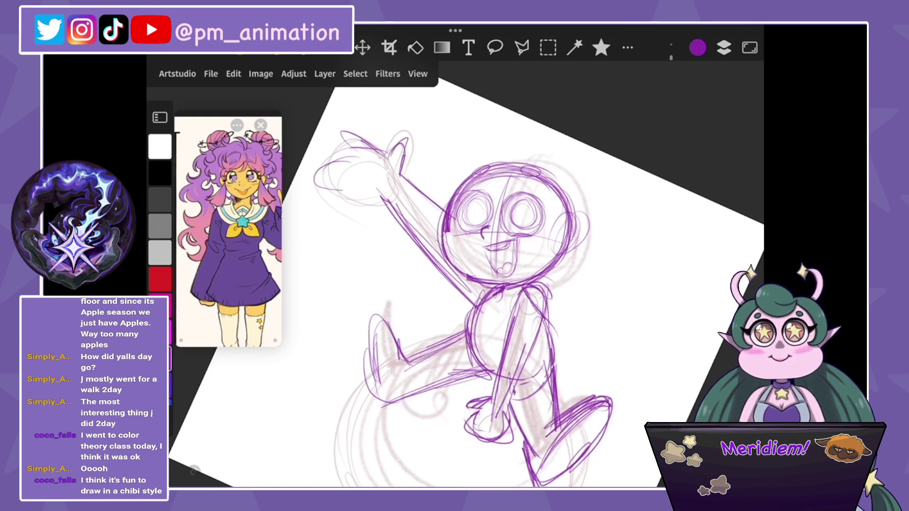
pyautogui.scroll(-3, 454, 284)
pyautogui.scroll(3, 454, 284)
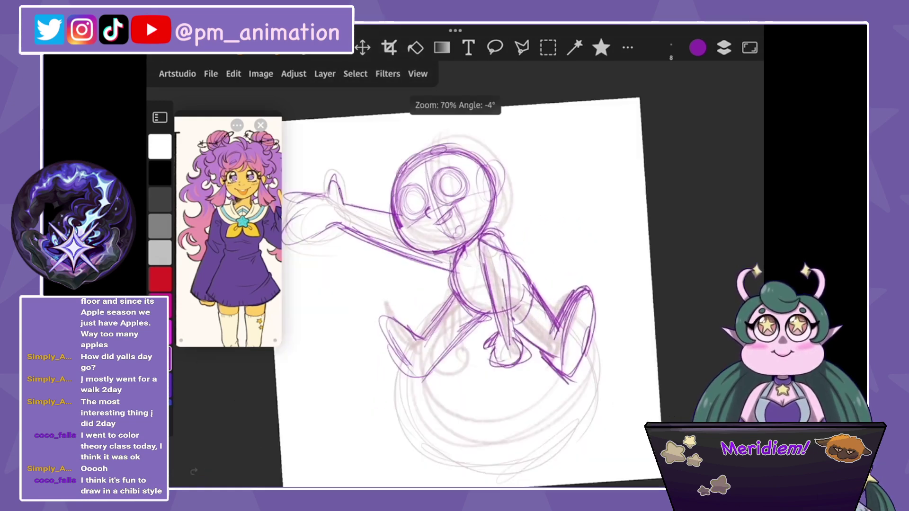
pyautogui.scroll(3, 454, 284)
# Circle both eyes and add small lash strokes around the face and head.
pyautogui.press('l')
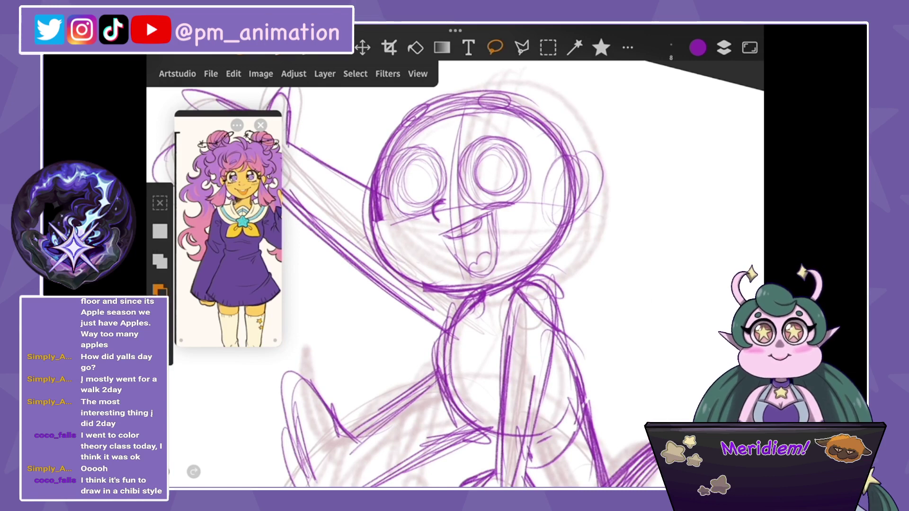
pyautogui.press('b')
pyautogui.moveTo(523, 132)
pyautogui.mouseDown()
pyautogui.moveTo(512, 144)
pyautogui.moveTo(526, 162)
pyautogui.mouseUp()
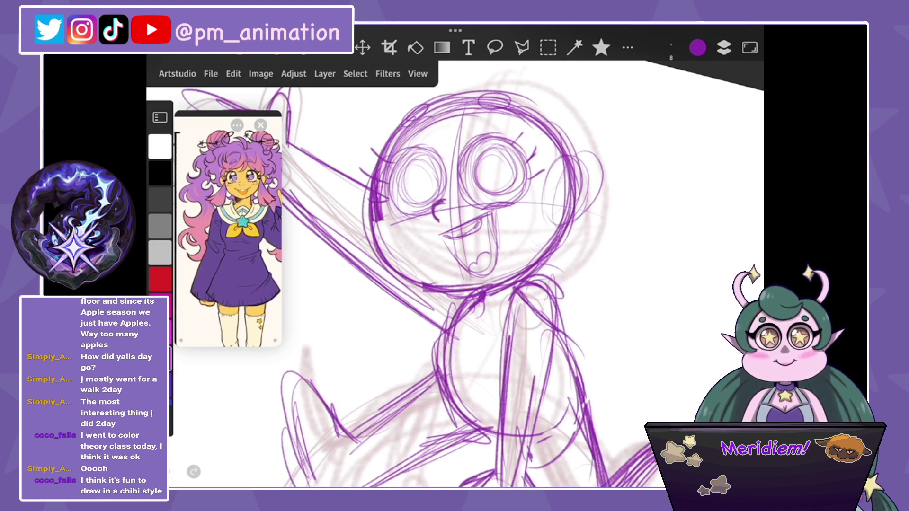
pyautogui.moveTo(497, 142); pyautogui.dragTo(519, 192)
pyautogui.moveTo(419, 152); pyautogui.dragTo(402, 201)
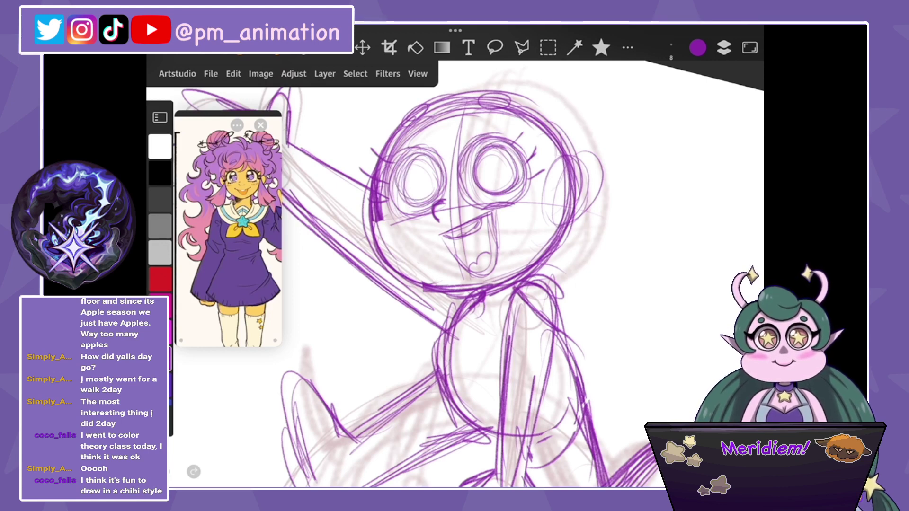
pyautogui.moveTo(425, 154); pyautogui.dragTo(438, 199)
pyautogui.scroll(-2, 455, 280)
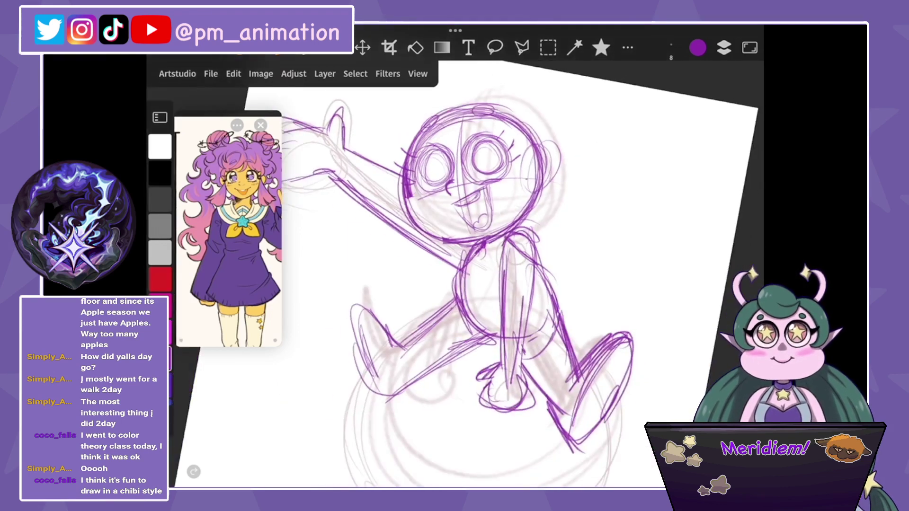
pyautogui.moveTo(530, 152); pyautogui.dragTo(521, 203)
pyautogui.moveTo(440, 120); pyautogui.dragTo(519, 107)
pyautogui.moveTo(474, 142); pyautogui.dragTo(542, 208)
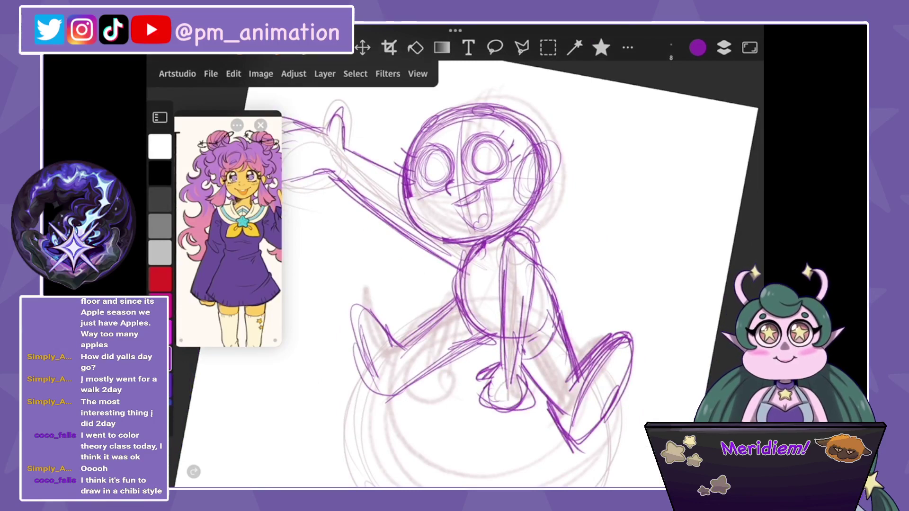
pyautogui.scroll(-3, 454, 265)
pyautogui.click(234, 73)
pyautogui.click(265, 444)
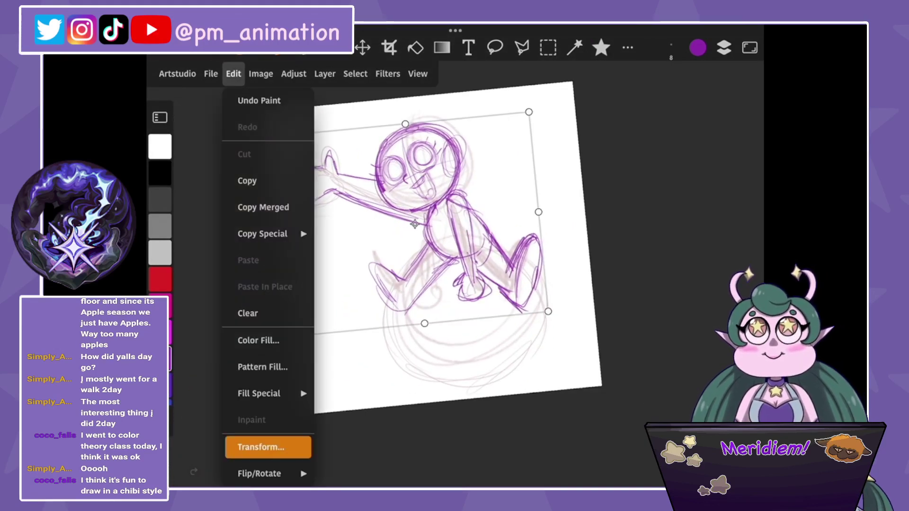
pyautogui.click(159, 267)
pyautogui.moveTo(424, 323); pyautogui.dragTo(426, 327)
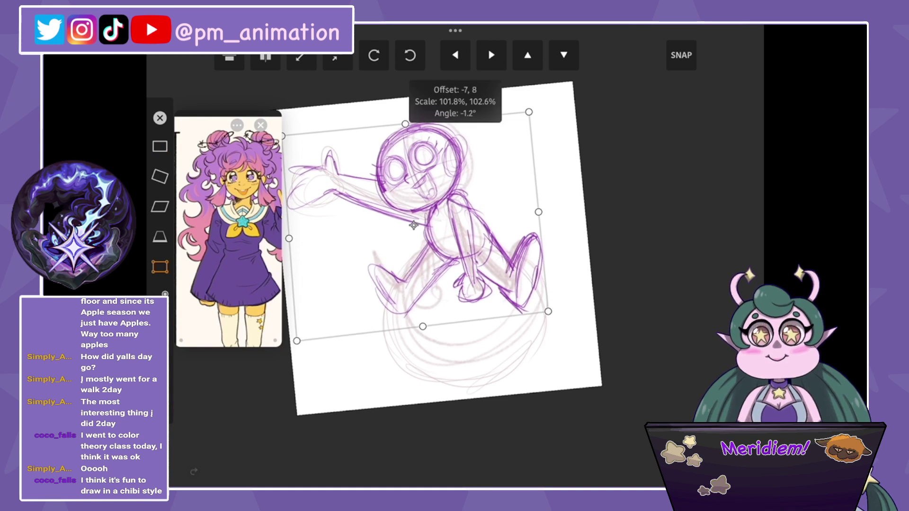
pyautogui.moveTo(541, 158); pyautogui.dragTo(537, 155)
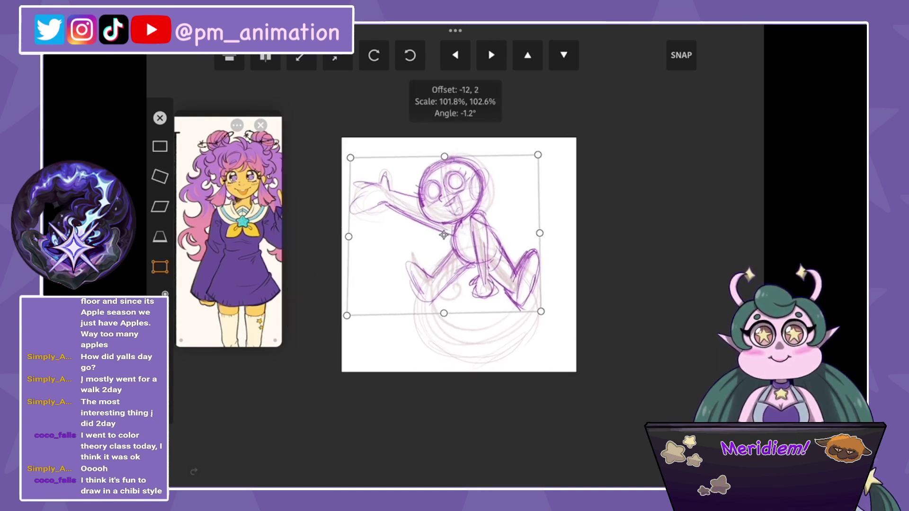
pyautogui.moveTo(540, 312); pyautogui.dragTo(539, 307)
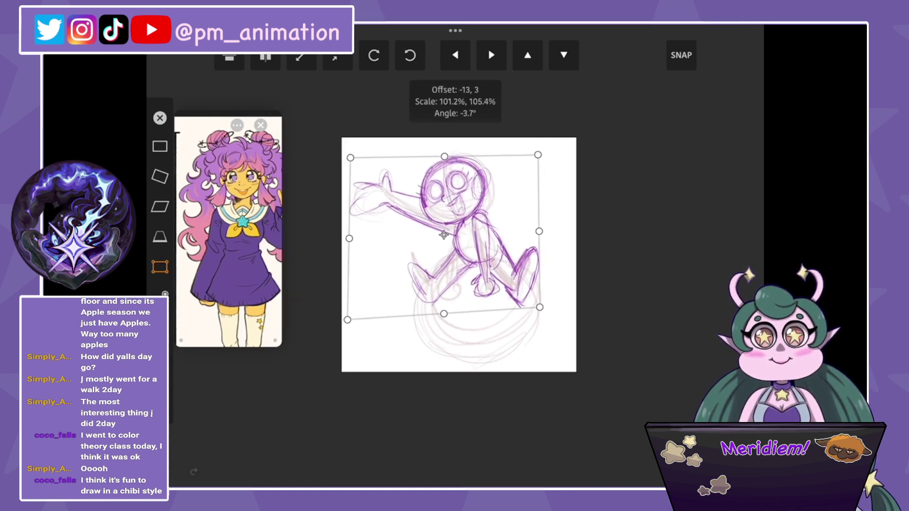
pyautogui.moveTo(350, 158); pyautogui.dragTo(347, 157)
pyautogui.moveTo(537, 155); pyautogui.dragTo(542, 156)
pyautogui.moveTo(347, 320); pyautogui.dragTo(348, 313)
pyautogui.moveTo(540, 307); pyautogui.dragTo(538, 309)
pyautogui.moveTo(444, 234); pyautogui.dragTo(445, 232)
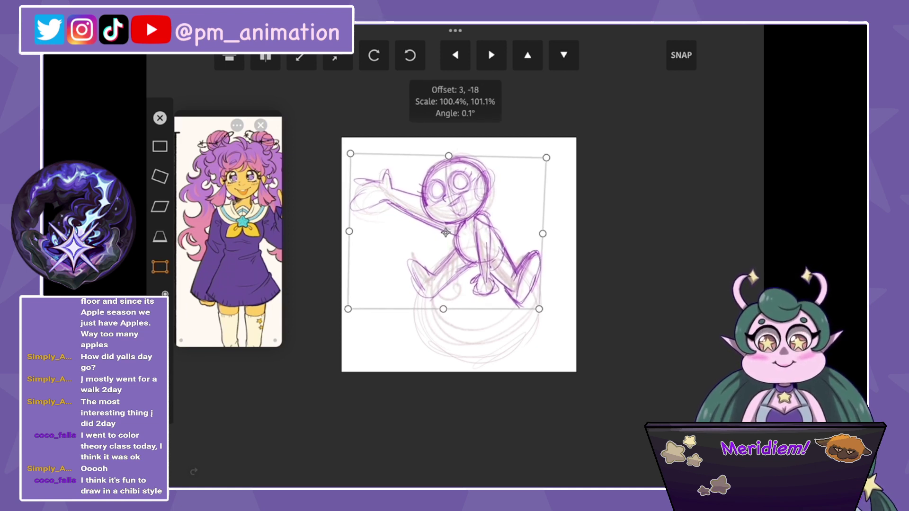
pyautogui.press('Return')
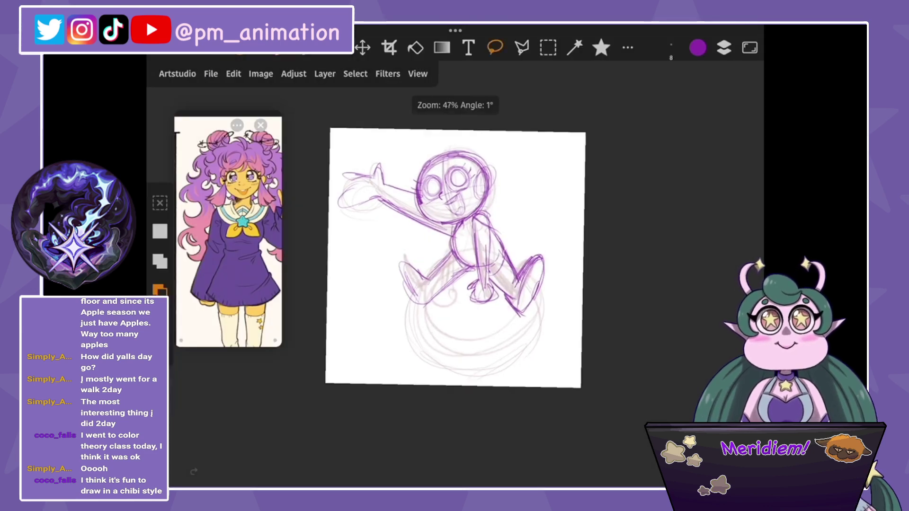
pyautogui.scroll(3, 444, 270)
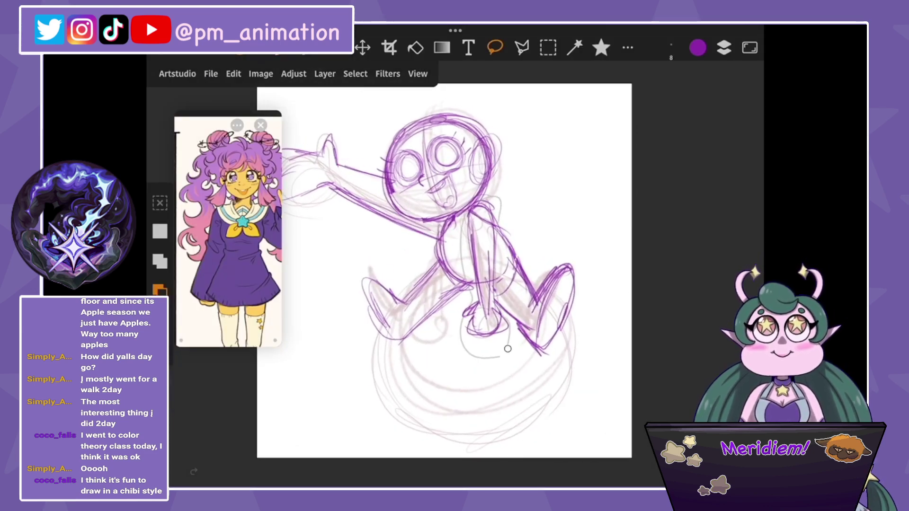
# Enlarge the lassoed torso and legs slightly and stretch them taller, then apply.
pyautogui.moveTo(508, 348); pyautogui.dragTo(506, 346)
pyautogui.click(233, 74)
pyautogui.click(261, 447)
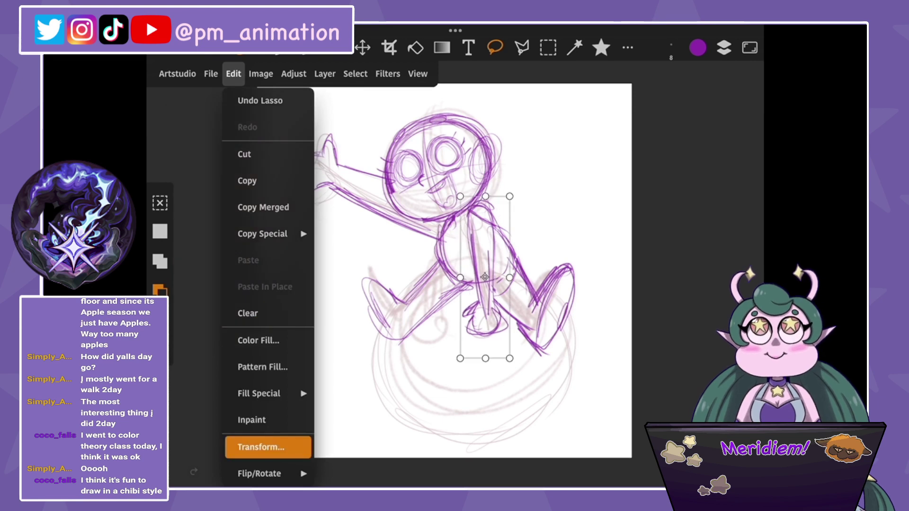
pyautogui.moveTo(458, 364); pyautogui.dragTo(457, 365)
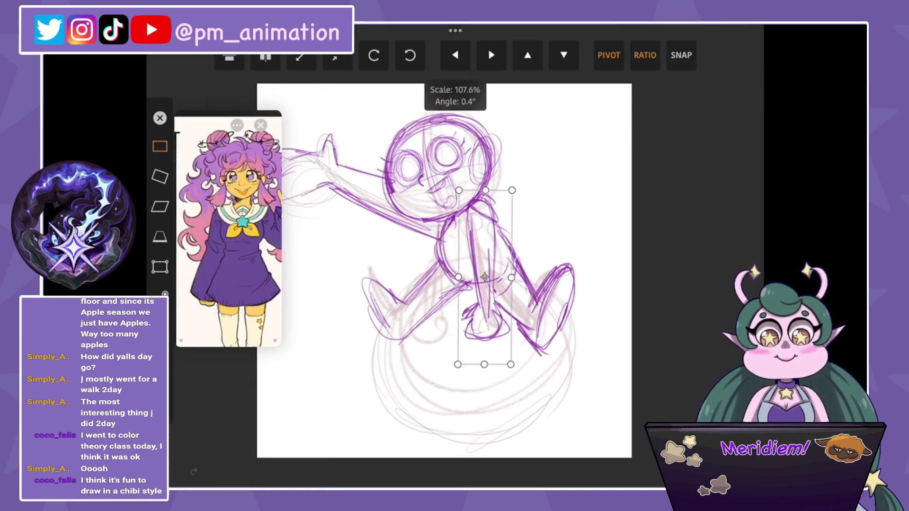
pyautogui.moveTo(510, 364); pyautogui.dragTo(511, 367)
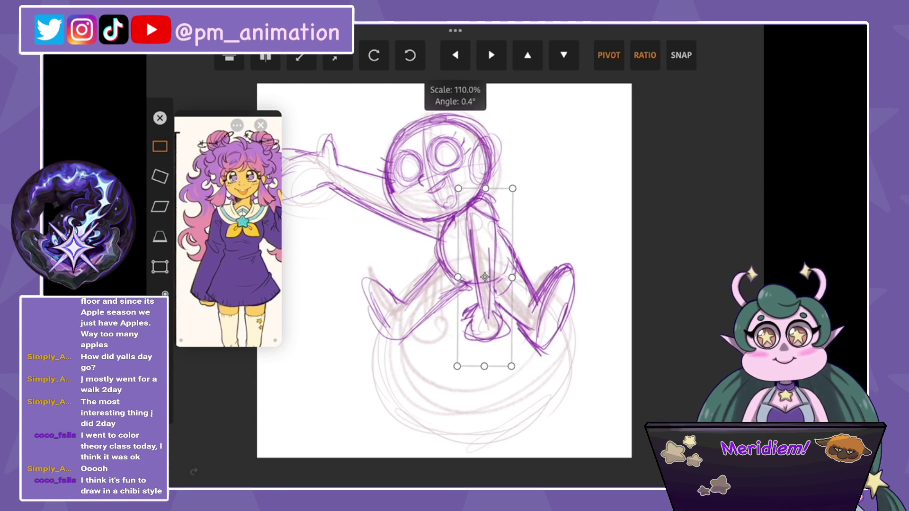
pyautogui.moveTo(485, 277); pyautogui.dragTo(485, 277)
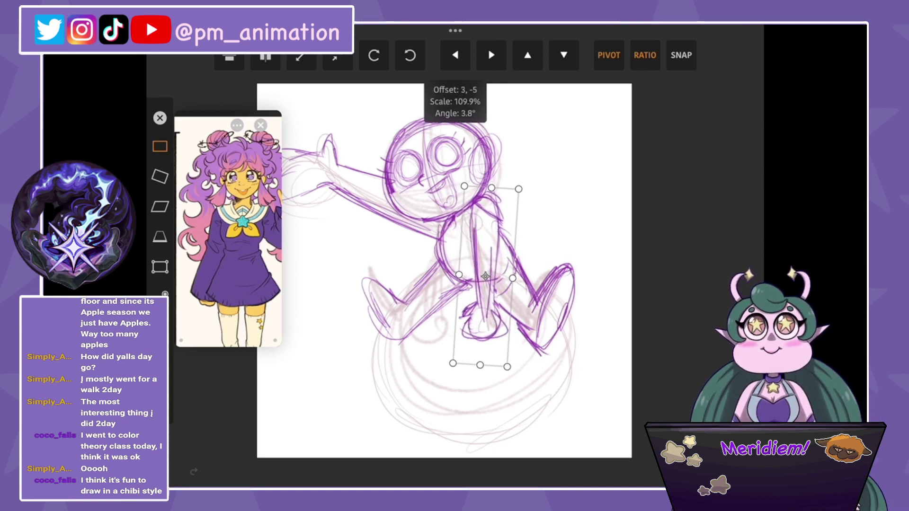
pyautogui.click(160, 267)
pyautogui.moveTo(491, 187); pyautogui.dragTo(490, 184)
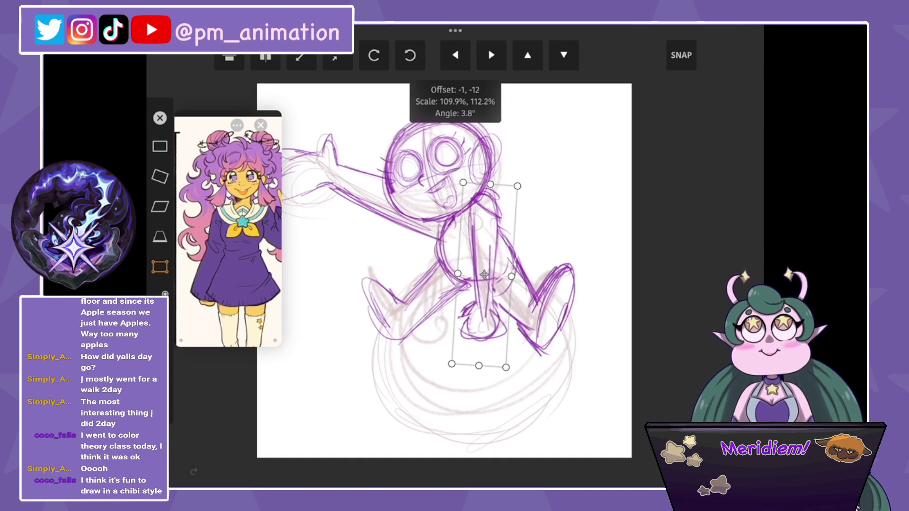
pyautogui.moveTo(478, 365); pyautogui.dragTo(476, 366)
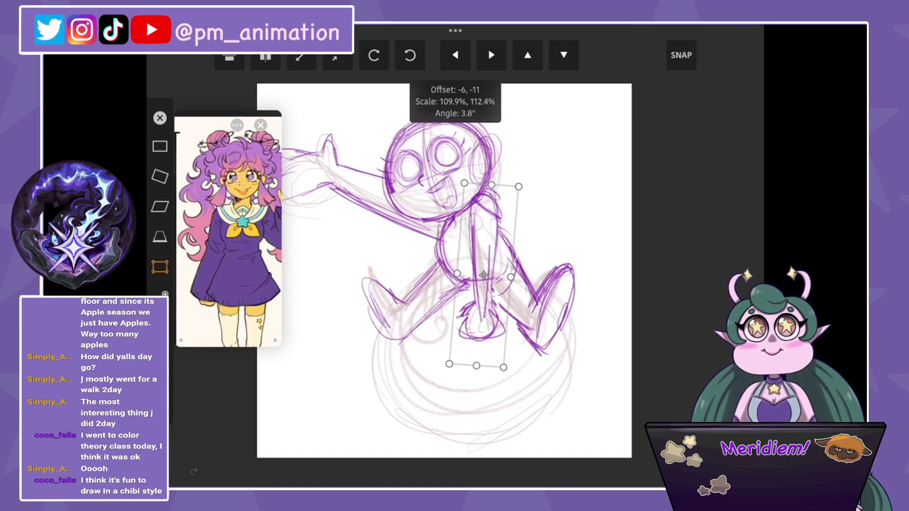
pyautogui.press('Return')
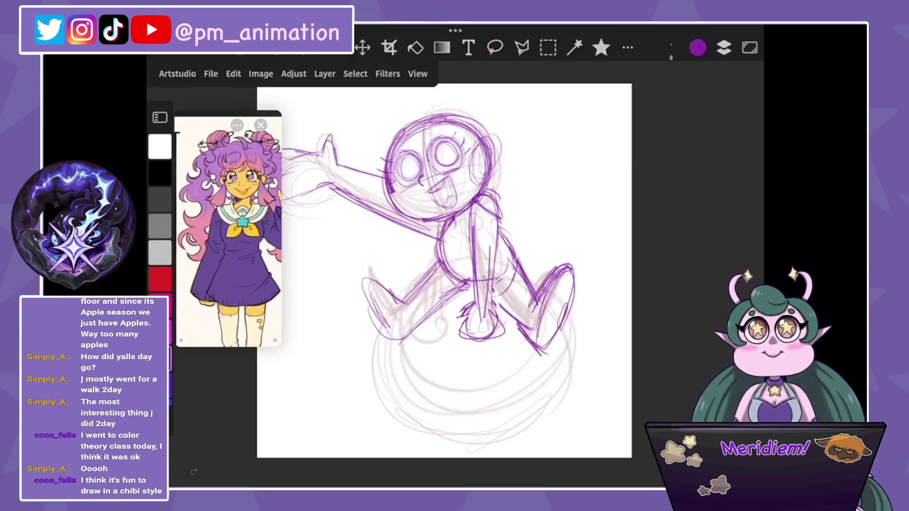
# Lasso-select the waving arm, undoing a stray arc stroke first.
pyautogui.moveTo(444, 270); pyautogui.dragTo(485, 298)
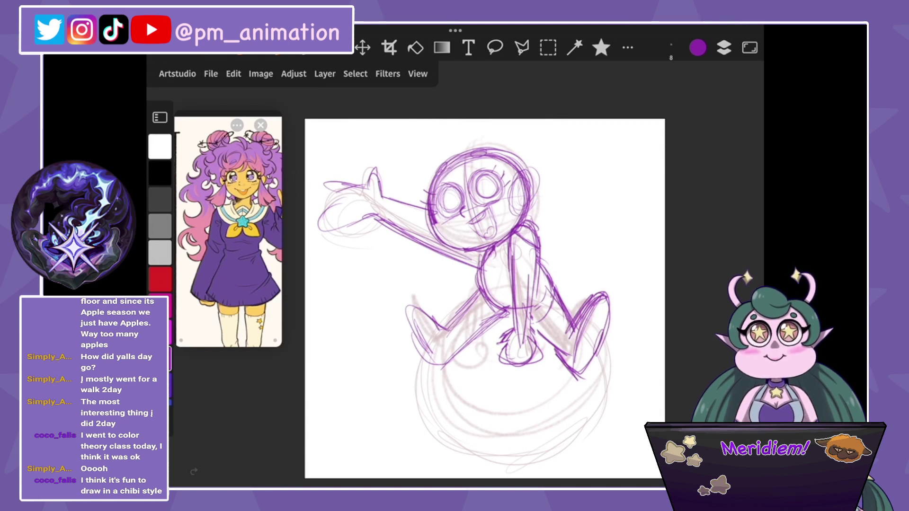
pyautogui.moveTo(420, 218); pyautogui.dragTo(306, 199)
pyautogui.press('l')
pyautogui.hotkey('ctrl', 'z')
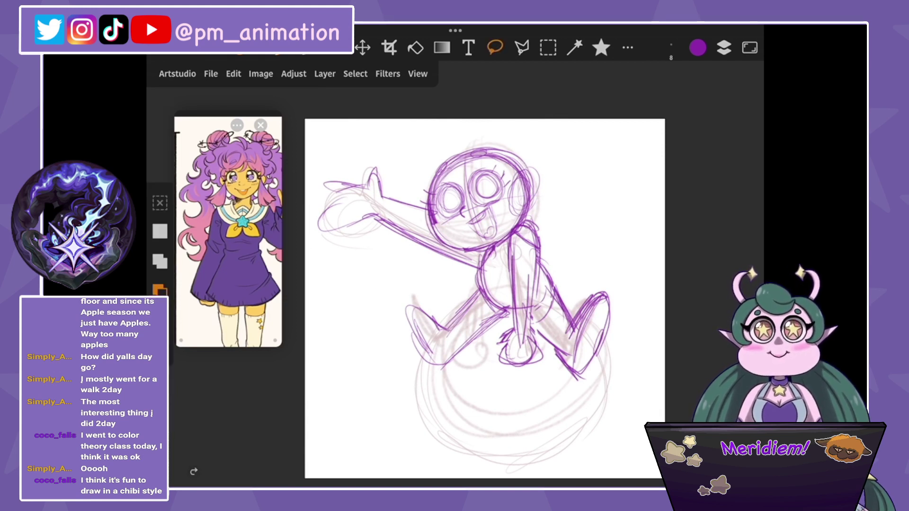
pyautogui.moveTo(402, 173); pyautogui.dragTo(464, 280)
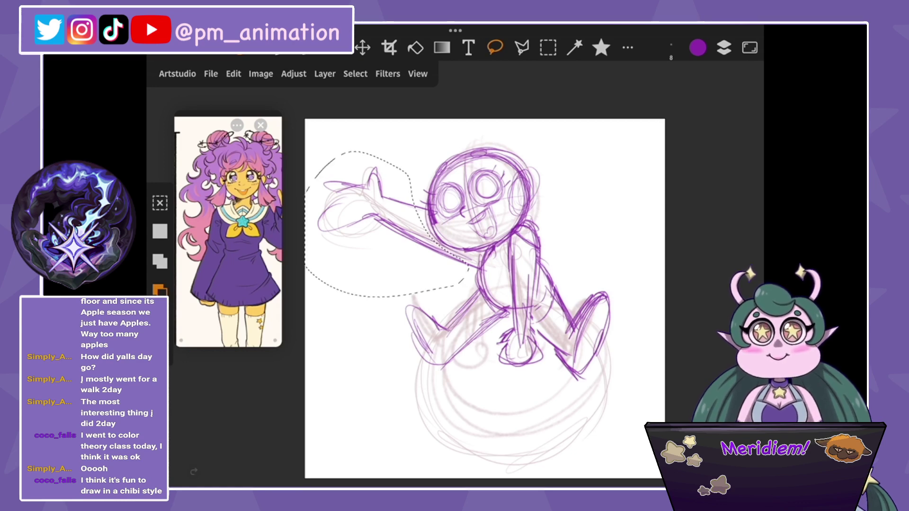
# Shrink the arm to about 85%, re-angle and reposition it, and sketch a line atop the hand.
pyautogui.click(234, 73)
pyautogui.click(270, 444)
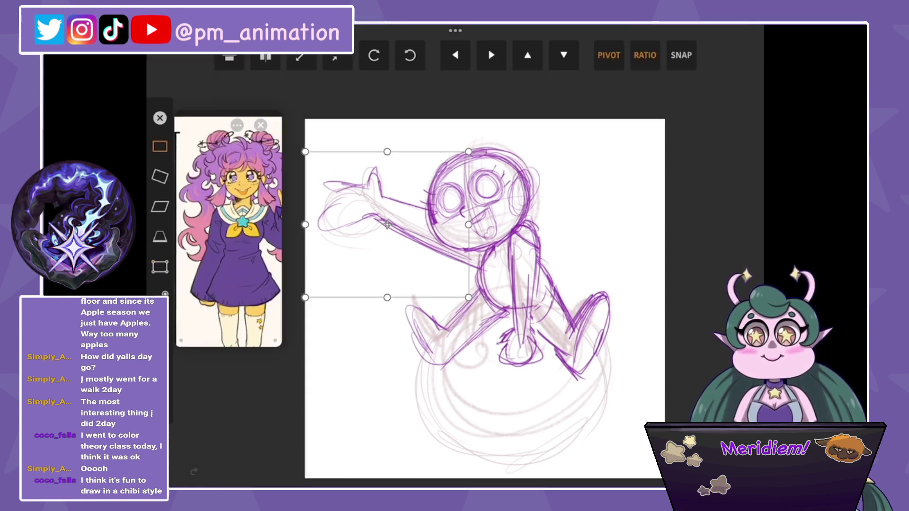
pyautogui.moveTo(468, 297); pyautogui.dragTo(468, 292)
pyautogui.click(159, 266)
pyautogui.moveTo(313, 290); pyautogui.dragTo(312, 283)
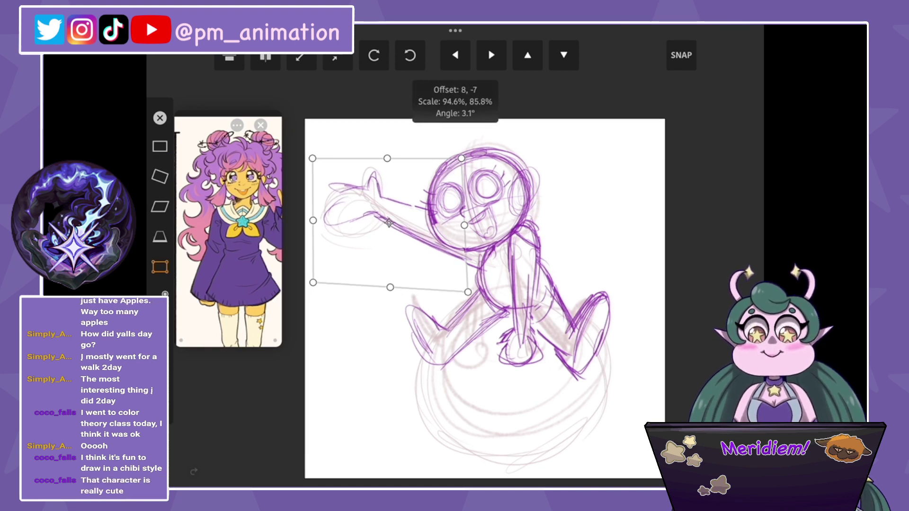
pyautogui.moveTo(312, 158); pyautogui.dragTo(316, 159)
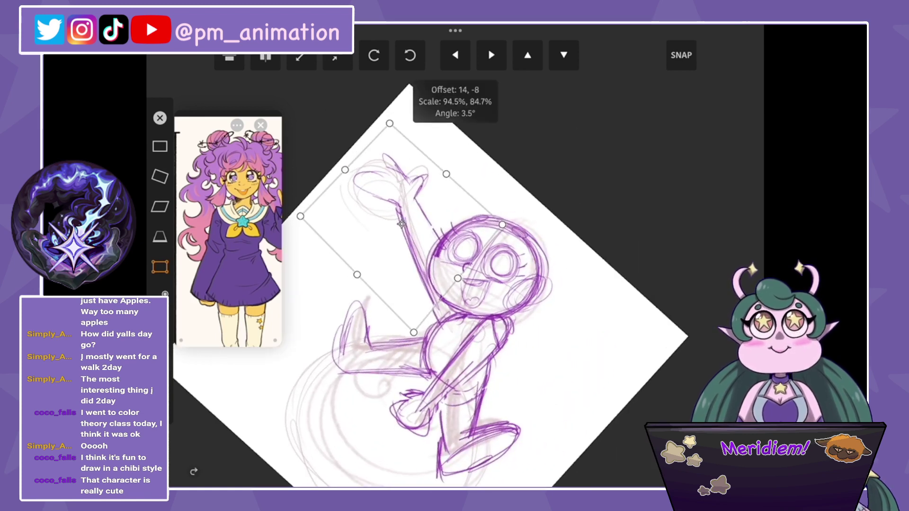
pyautogui.moveTo(413, 332); pyautogui.dragTo(406, 314)
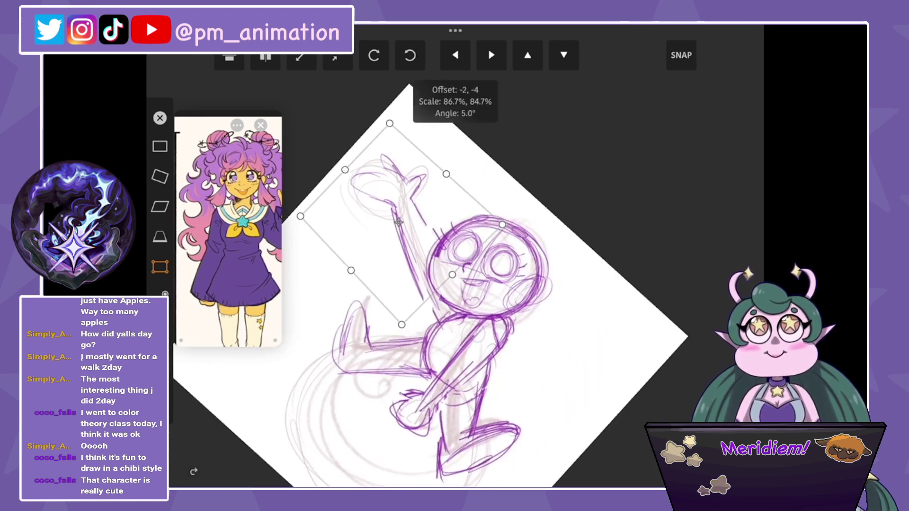
pyautogui.moveTo(400, 219); pyautogui.dragTo(407, 226)
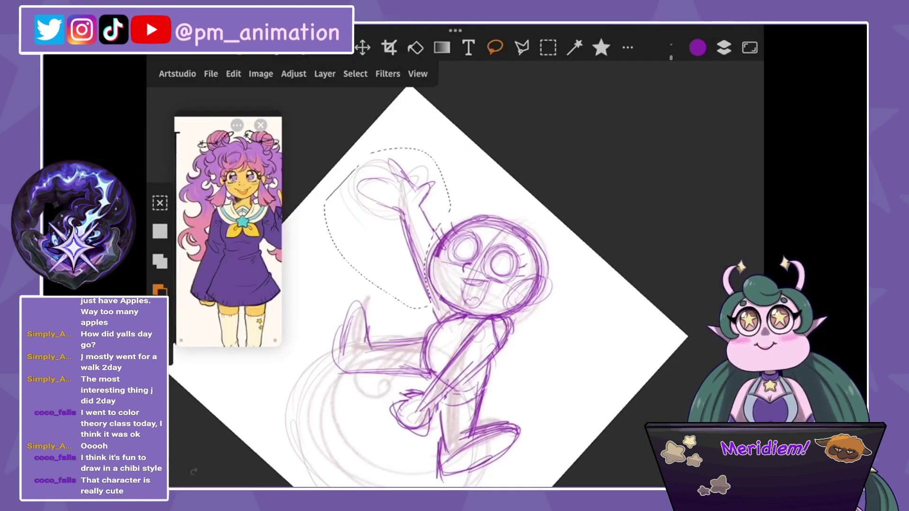
pyautogui.moveTo(402, 157); pyautogui.dragTo(365, 176)
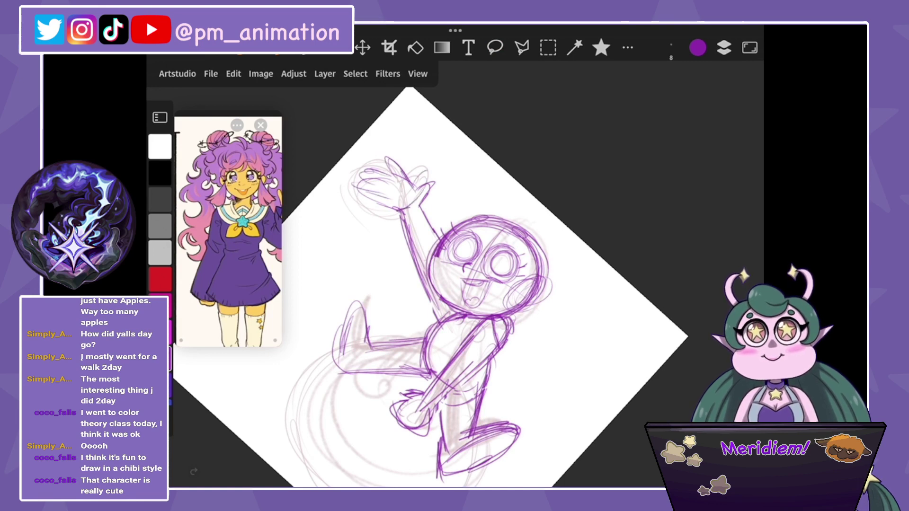
# Hide Layer 2 and darken the torso and hip lines.
pyautogui.scroll(-5, 454, 265)
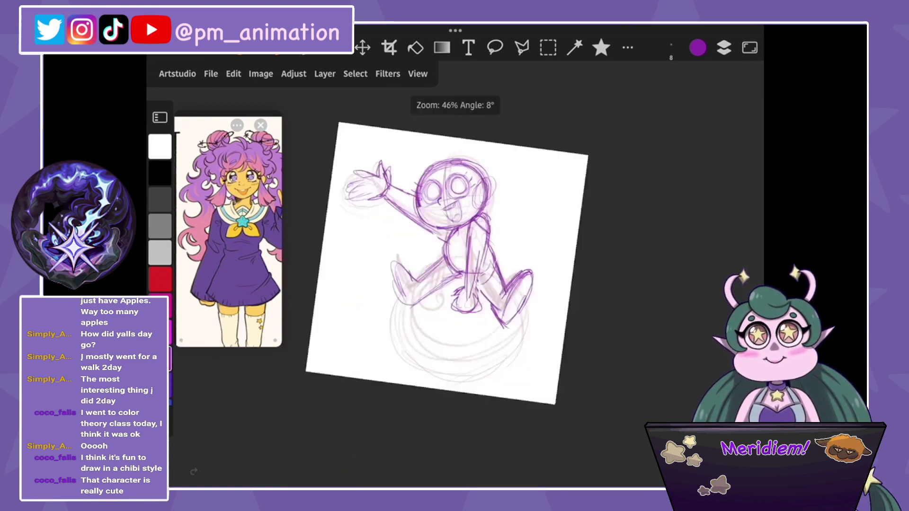
pyautogui.scroll(3, 470, 237)
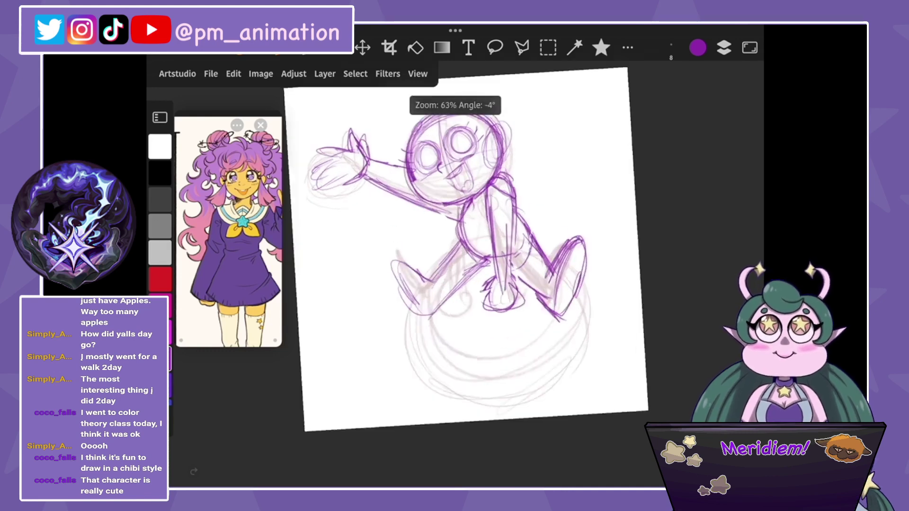
pyautogui.click(724, 48)
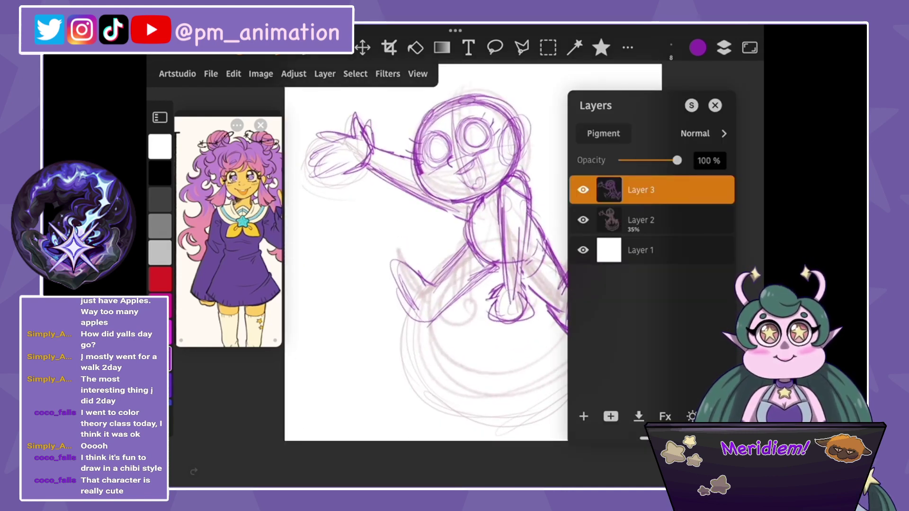
pyautogui.click(583, 220)
pyautogui.scroll(-1, 426, 265)
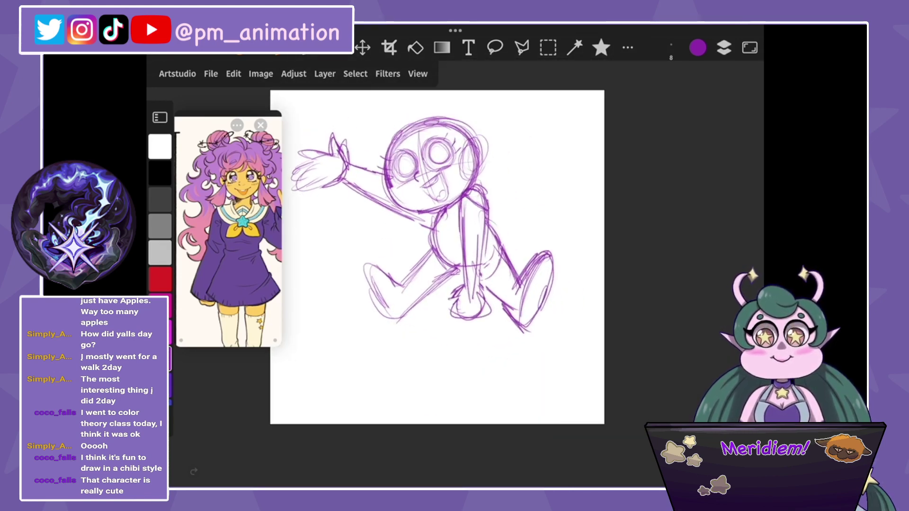
pyautogui.moveTo(443, 216)
pyautogui.mouseDown()
pyautogui.moveTo(434, 260)
pyautogui.moveTo(461, 276)
pyautogui.mouseUp()
pyautogui.moveTo(436, 247); pyautogui.dragTo(404, 280)
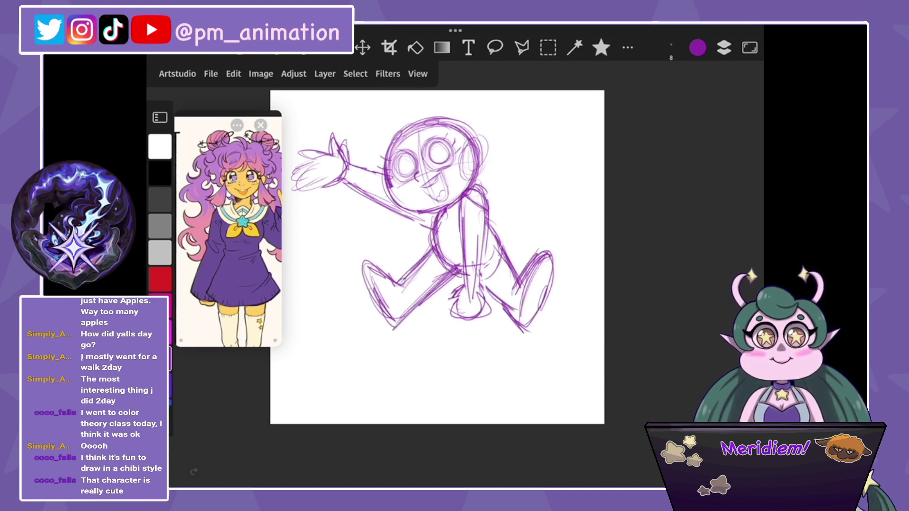
# Show Layer 2 again, add Layer 4 above it, and set the drawing colour to red.
pyautogui.click(724, 48)
pyautogui.click(653, 249)
pyautogui.click(584, 417)
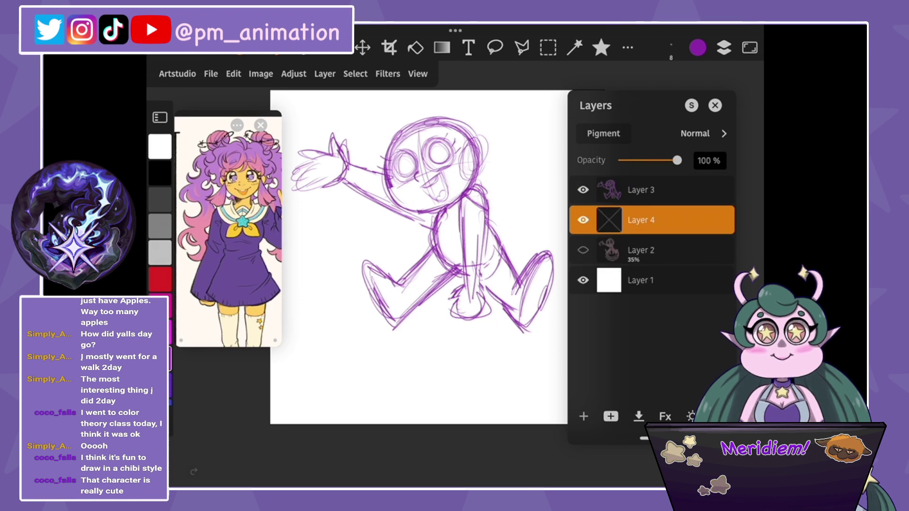
pyautogui.click(582, 250)
pyautogui.click(714, 105)
pyautogui.click(160, 225)
pyautogui.click(160, 252)
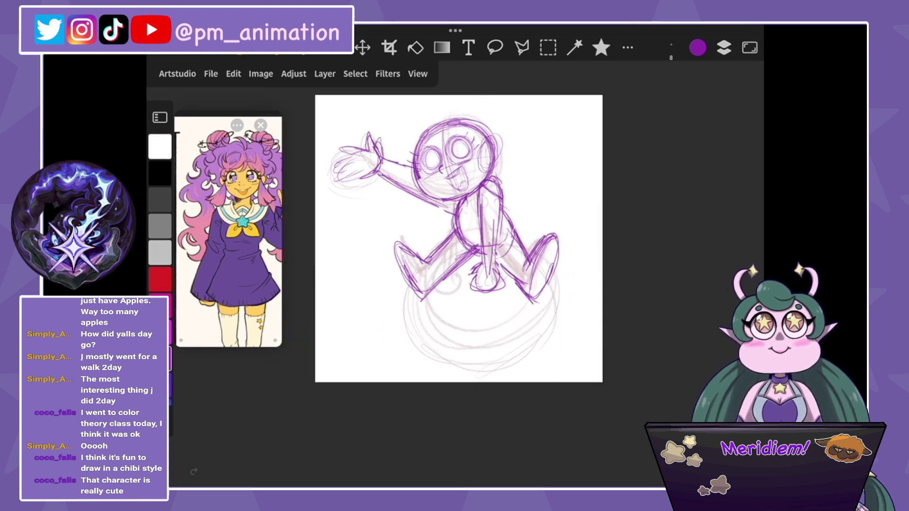
pyautogui.click(160, 279)
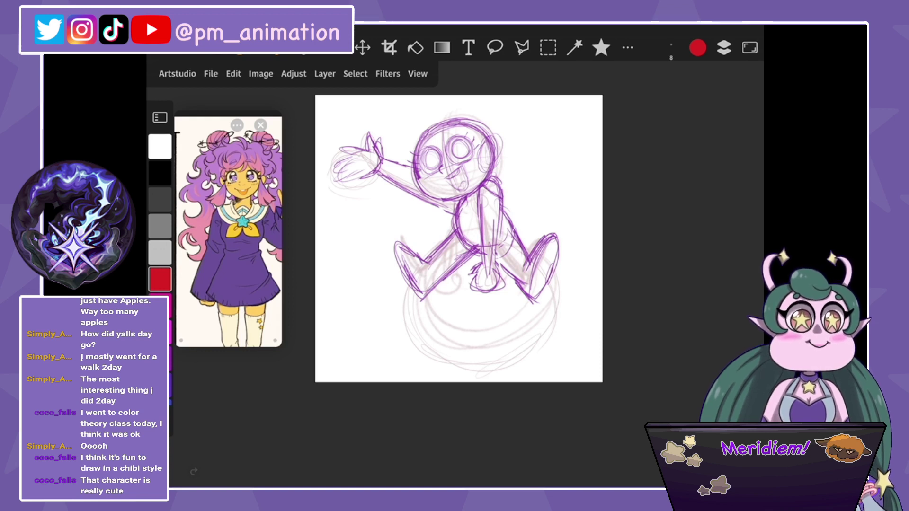
# Draw a scalloped red cloud outline under the seated figure, undoing two stray strokes.
pyautogui.moveTo(417, 287); pyautogui.dragTo(549, 280)
pyautogui.moveTo(398, 274); pyautogui.dragTo(561, 274)
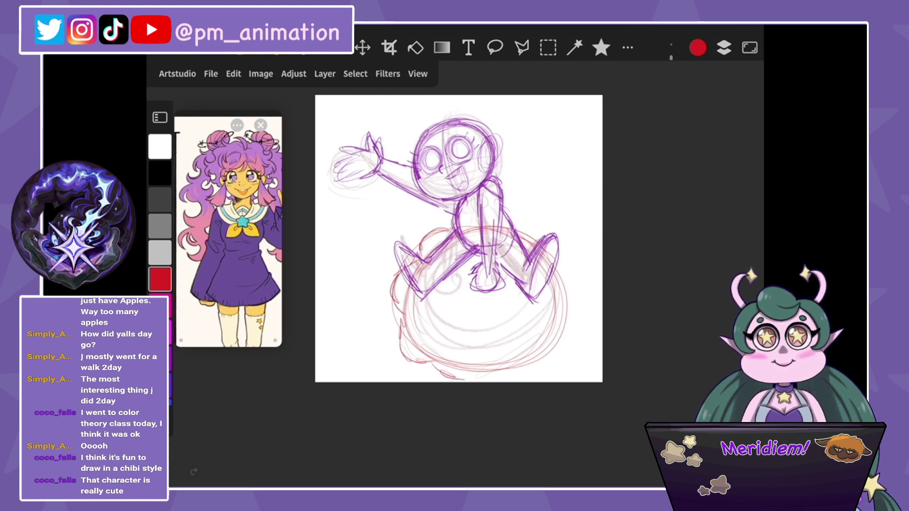
pyautogui.moveTo(492, 377); pyautogui.dragTo(523, 370)
pyautogui.moveTo(492, 229); pyautogui.dragTo(530, 224)
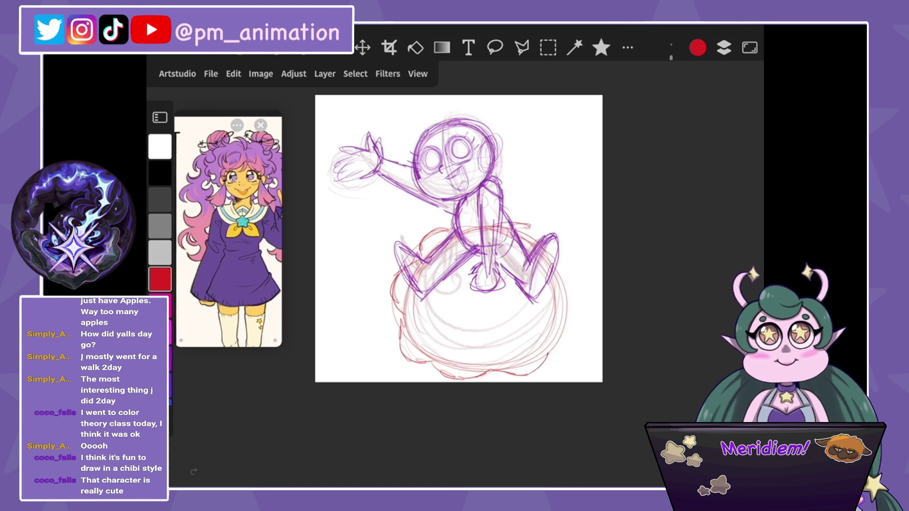
pyautogui.hotkey('ctrl', 'z')
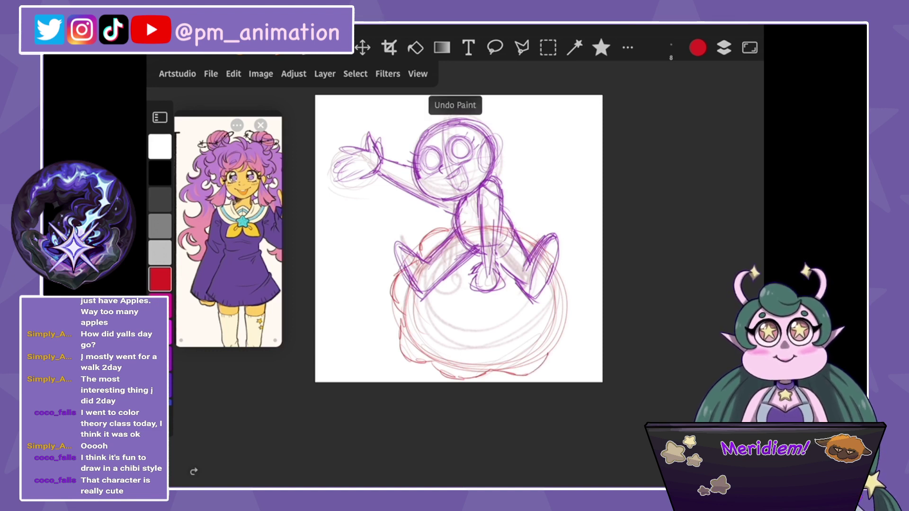
pyautogui.moveTo(559, 277); pyautogui.dragTo(576, 301)
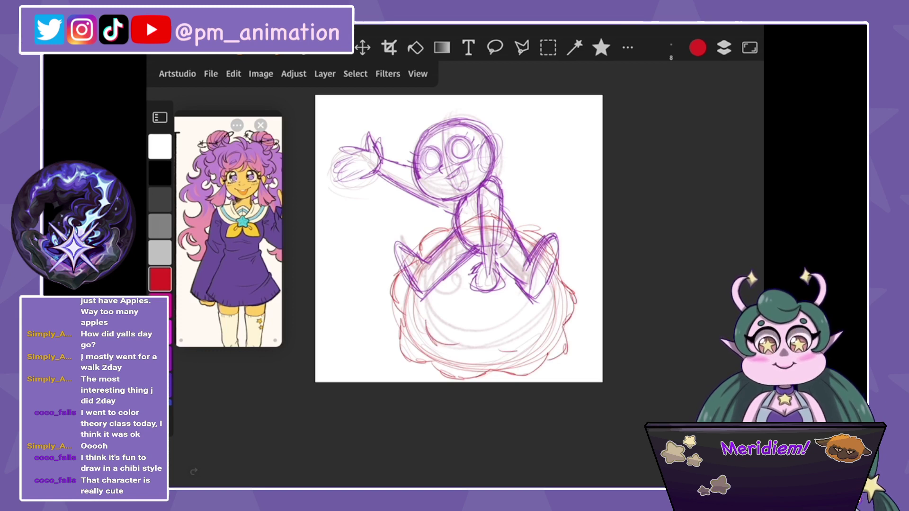
pyautogui.hotkey('ctrl', 'z')
pyautogui.moveTo(433, 278); pyautogui.dragTo(458, 252)
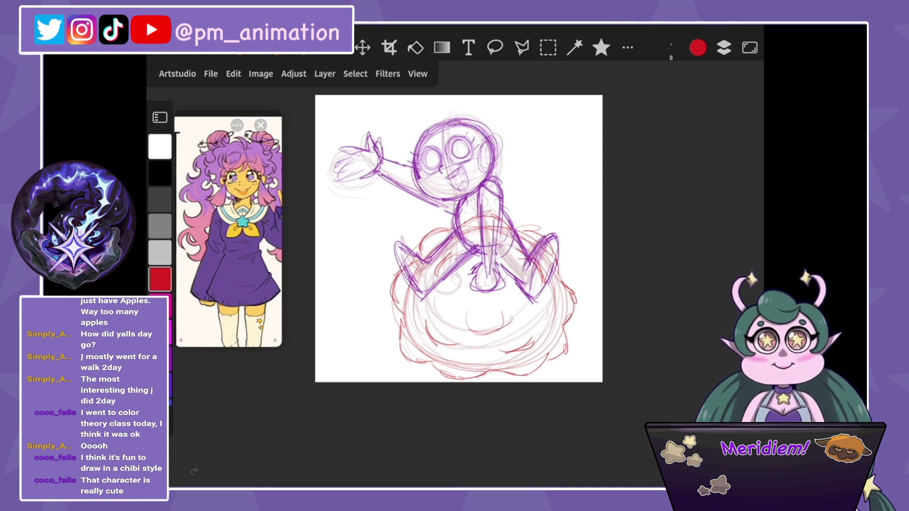
pyautogui.scroll(-3, 458, 238)
# Hide Layer 2, then scale Layers 3 and 4 together to about 92%, shifted up-left.
pyautogui.click(724, 47)
pyautogui.click(583, 250)
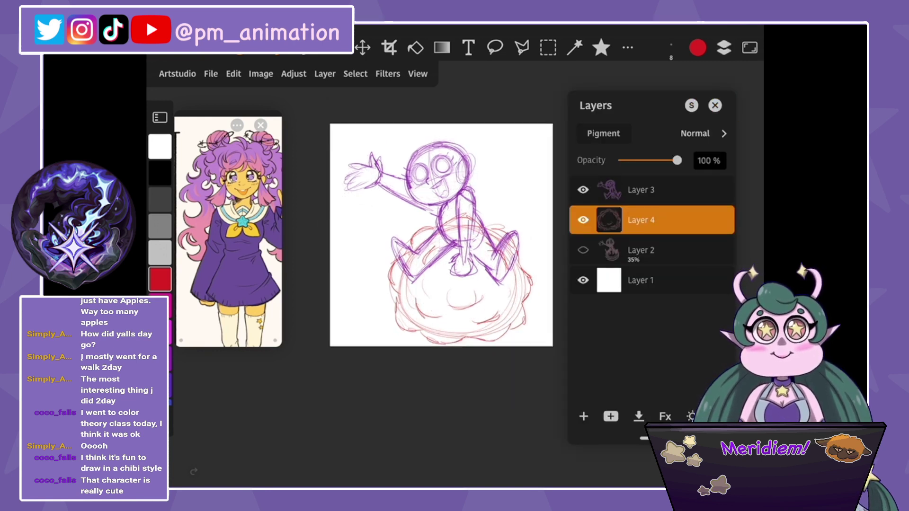
pyautogui.click(640, 190)
pyautogui.click(640, 220)
pyautogui.click(233, 73)
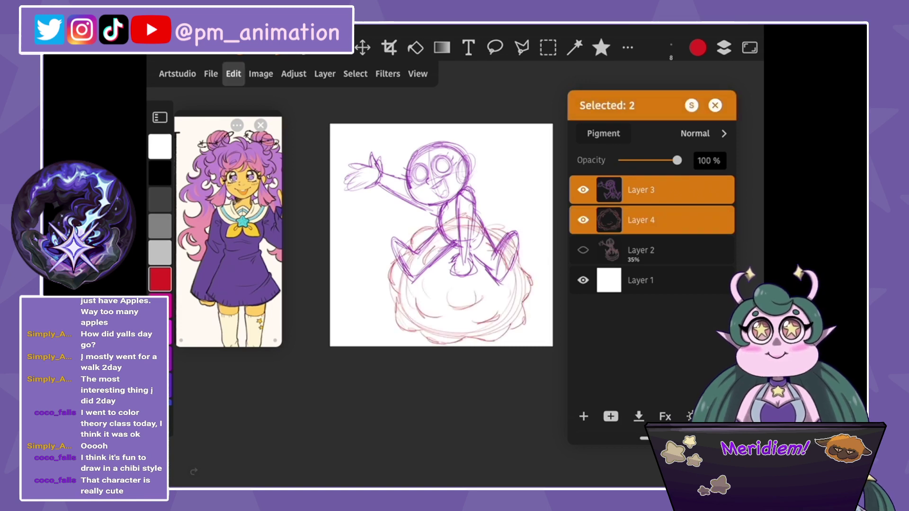
pyautogui.click(261, 446)
pyautogui.moveTo(533, 345); pyautogui.dragTo(520, 325)
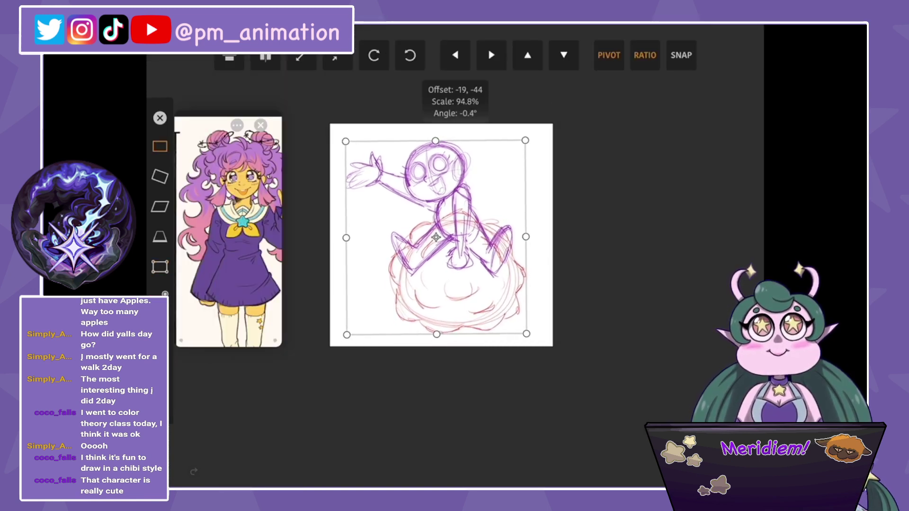
pyautogui.moveTo(434, 234); pyautogui.dragTo(431, 237)
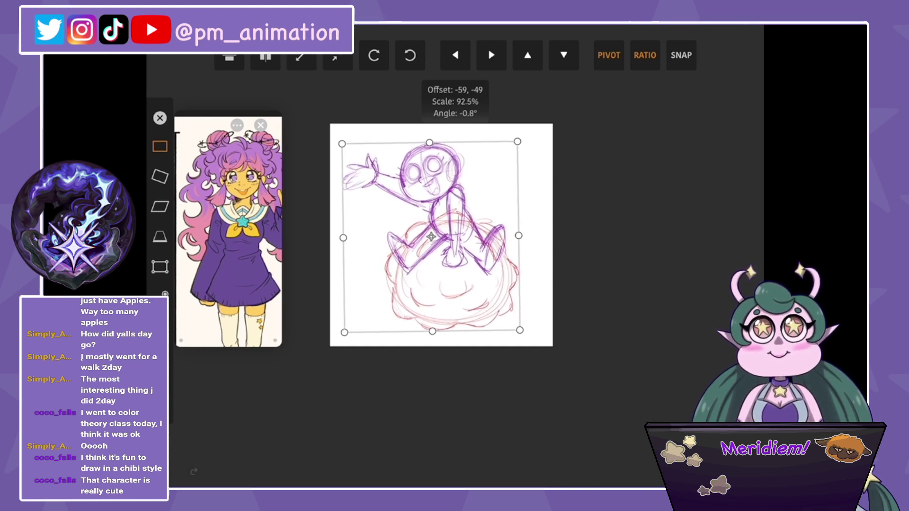
pyautogui.moveTo(431, 237); pyautogui.dragTo(433, 237)
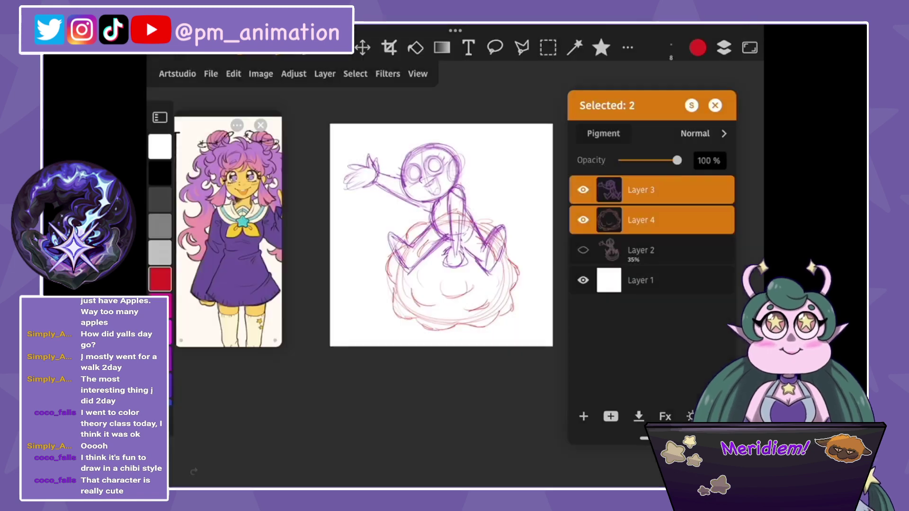
pyautogui.scroll(2, 432, 222)
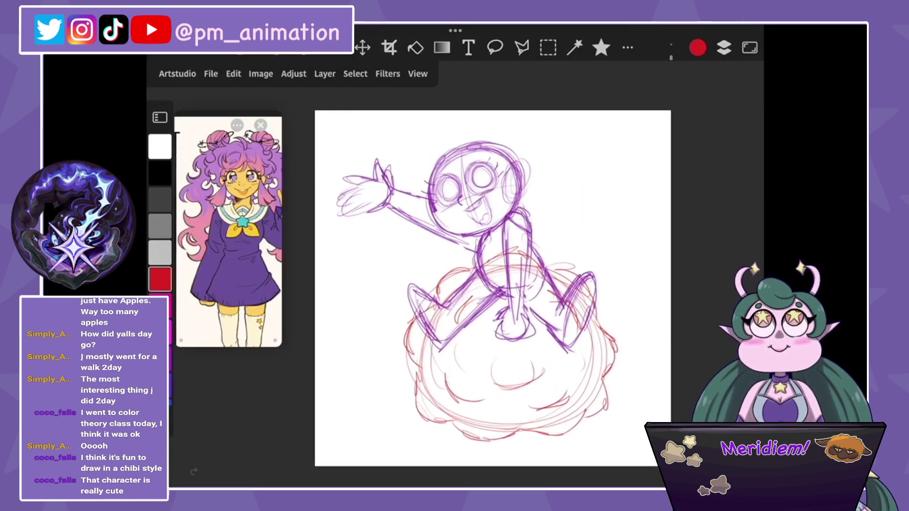
# Nudge the sketch layer up-left with a slight tilt and apply the transform.
pyautogui.scroll(2, 492, 289)
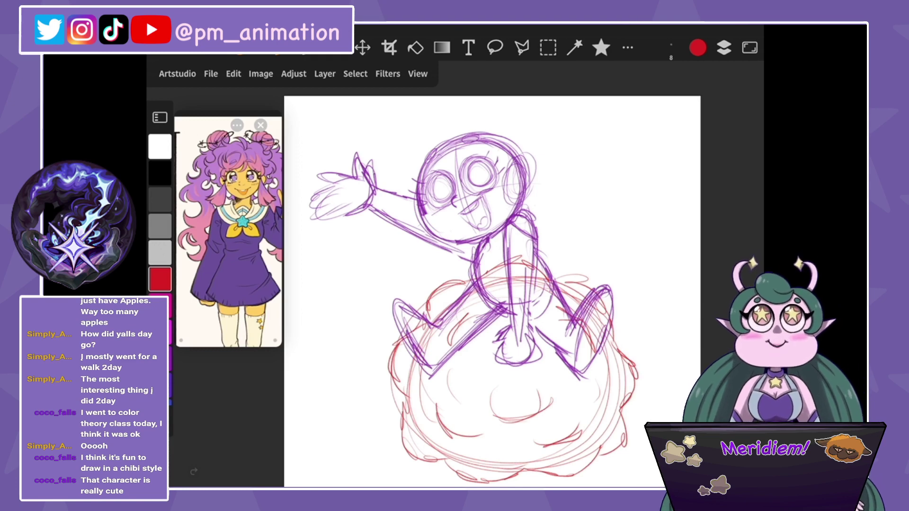
pyautogui.scroll(-1, 492, 289)
pyautogui.click(724, 48)
pyautogui.click(649, 218)
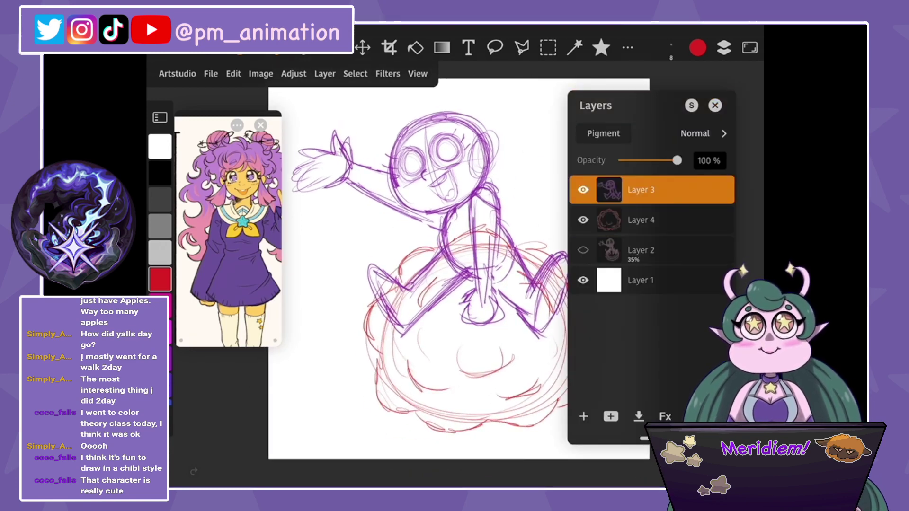
pyautogui.click(234, 73)
pyautogui.click(273, 447)
pyautogui.moveTo(473, 260); pyautogui.dragTo(459, 240)
pyautogui.press('Return')
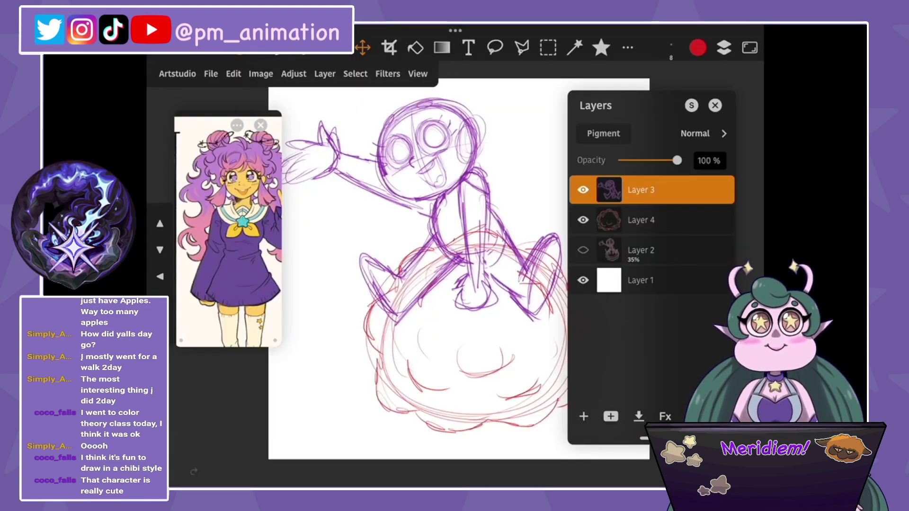
# Fade Layers 3 and 4 to 45% opacity and save the drawing.
pyautogui.click(641, 220)
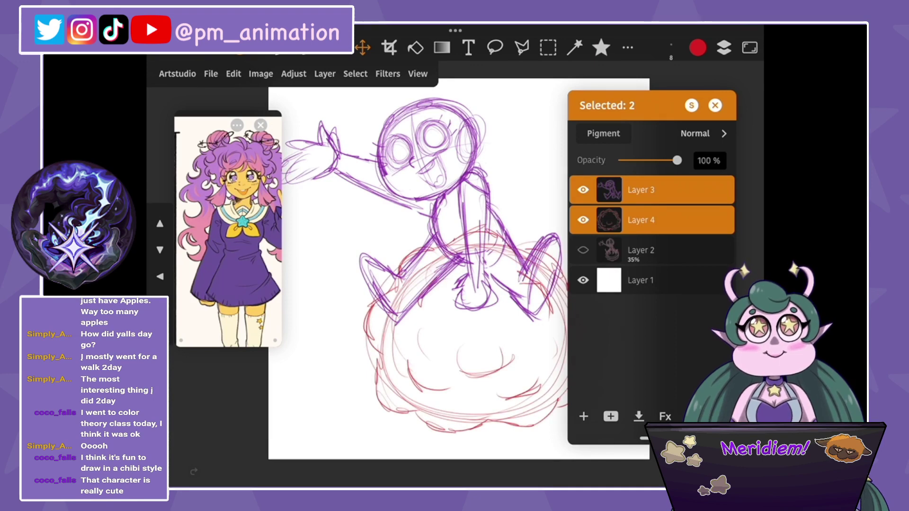
pyautogui.moveTo(677, 160); pyautogui.dragTo(645, 160)
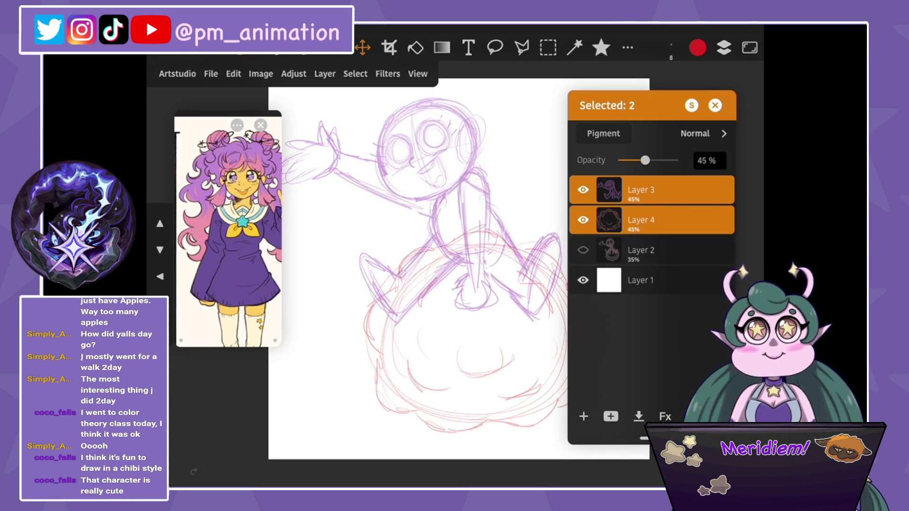
pyautogui.click(715, 105)
pyautogui.click(724, 48)
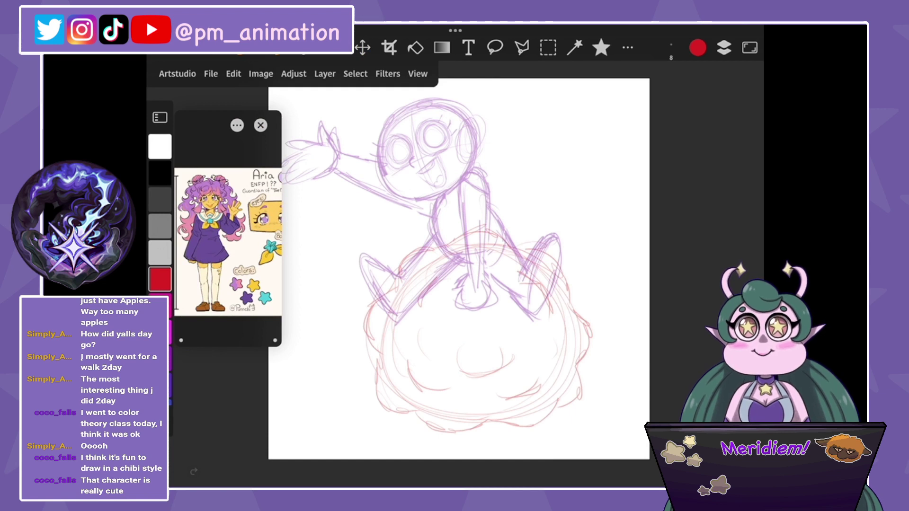
pyautogui.click(211, 74)
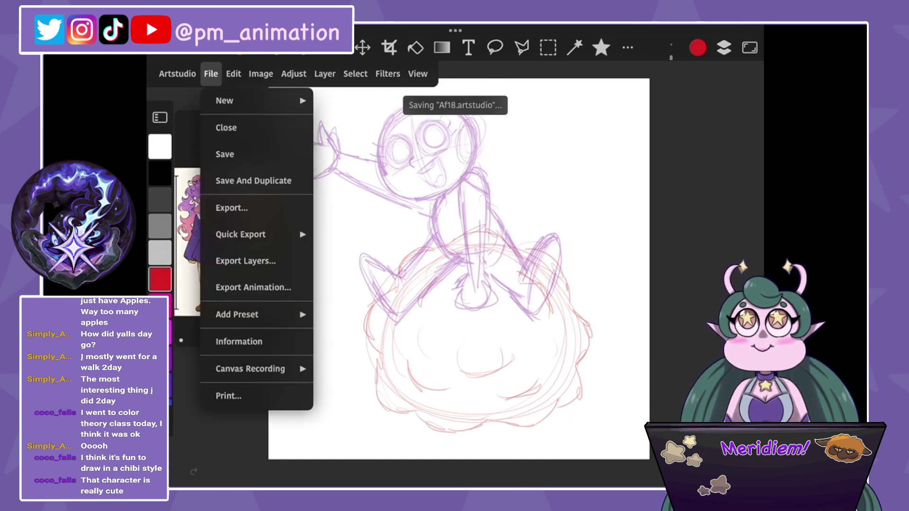
pyautogui.moveTo(160, 265); pyautogui.dragTo(160, 142)
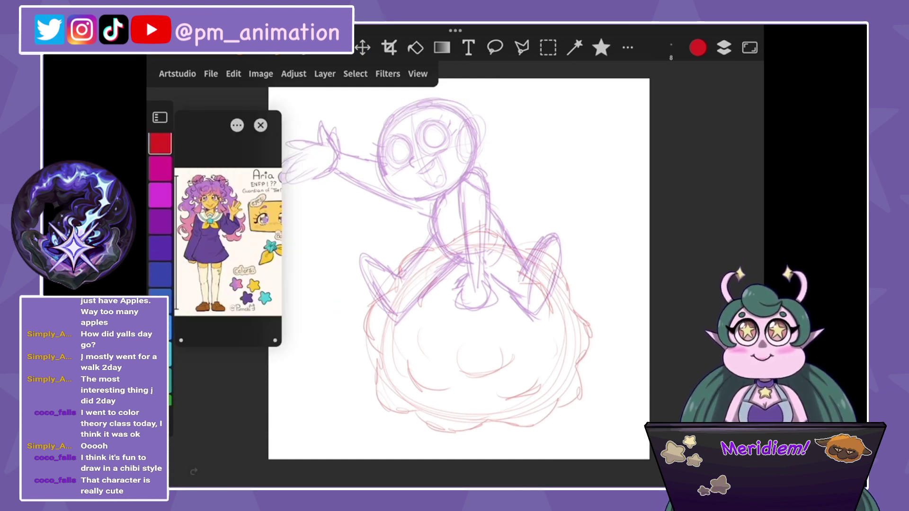
# Switch to blue, zoom in on the head, and draw the bangs across the forehead.
pyautogui.click(160, 274)
pyautogui.scroll(3, 466, 272)
pyautogui.scroll(3, 227, 237)
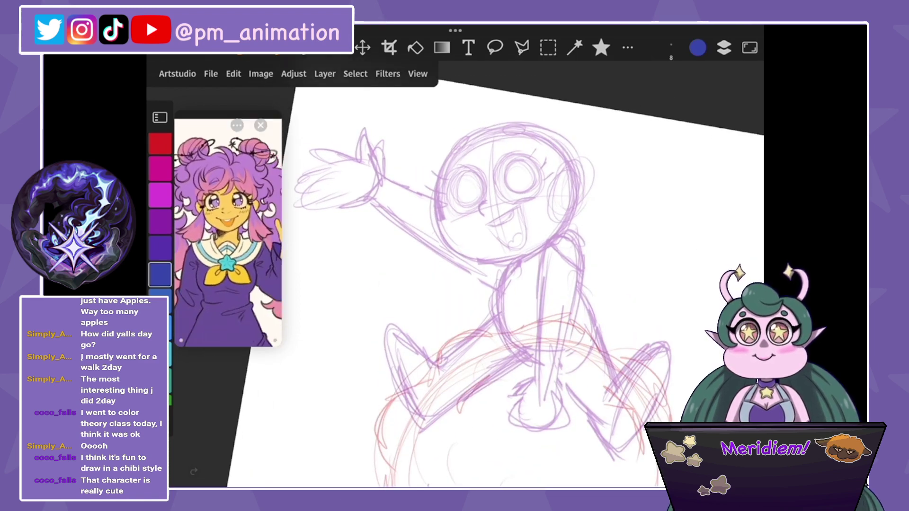
pyautogui.scroll(2, 520, 272)
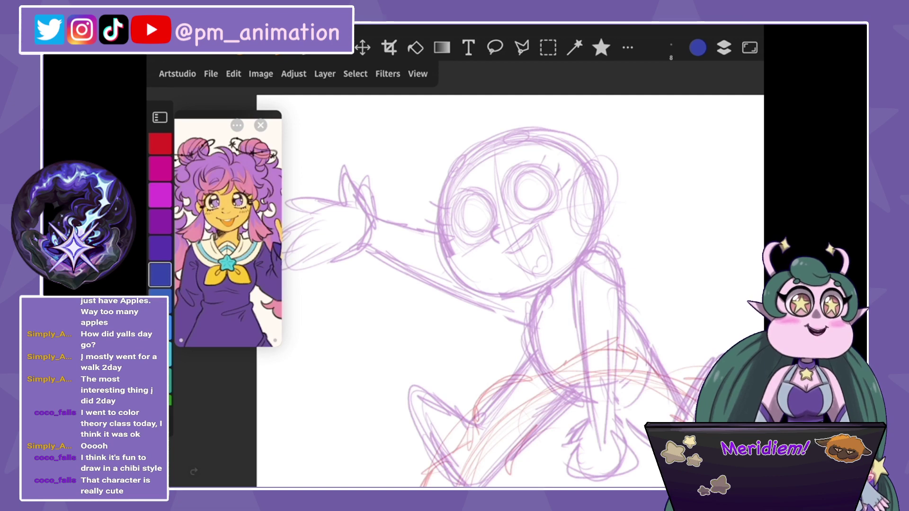
pyautogui.scroll(2, 511, 284)
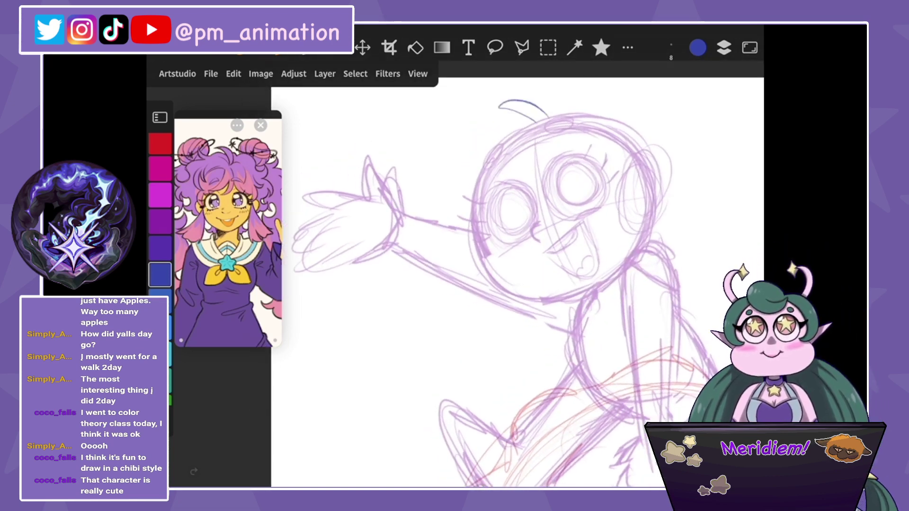
pyautogui.hotkey('ctrl', 'z')
pyautogui.moveTo(538, 121); pyautogui.dragTo(536, 175)
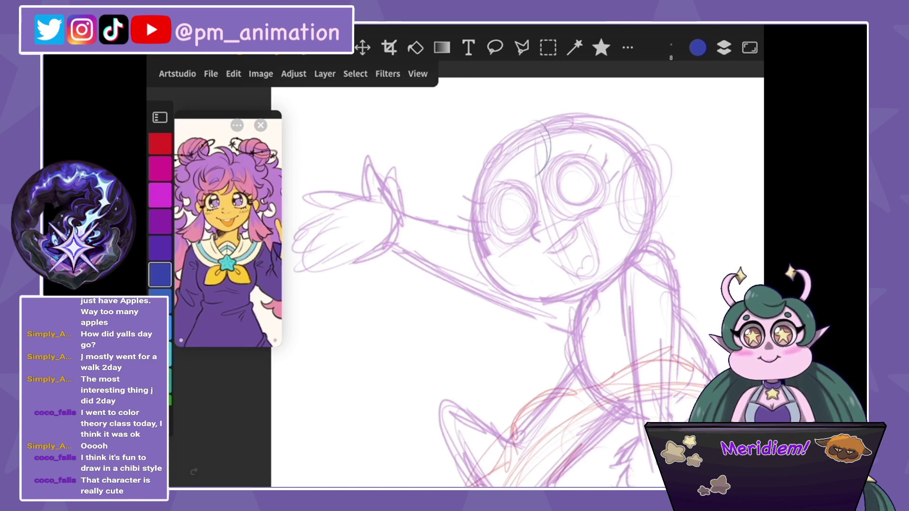
pyautogui.moveTo(518, 126); pyautogui.dragTo(488, 167)
pyautogui.moveTo(549, 154); pyautogui.dragTo(519, 180)
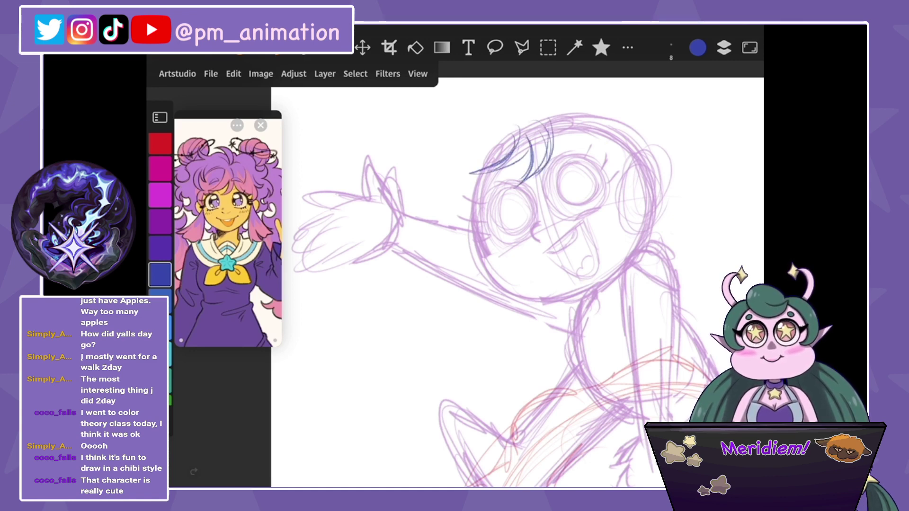
# Draw blue hair down the right side and beside the face, plus the head's top curve.
pyautogui.moveTo(474, 284); pyautogui.dragTo(516, 237)
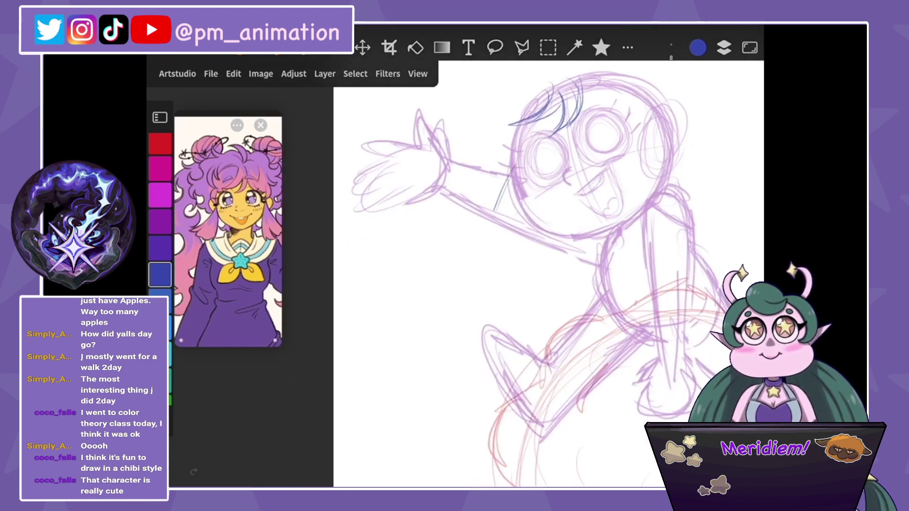
pyautogui.moveTo(627, 134); pyautogui.dragTo(651, 203)
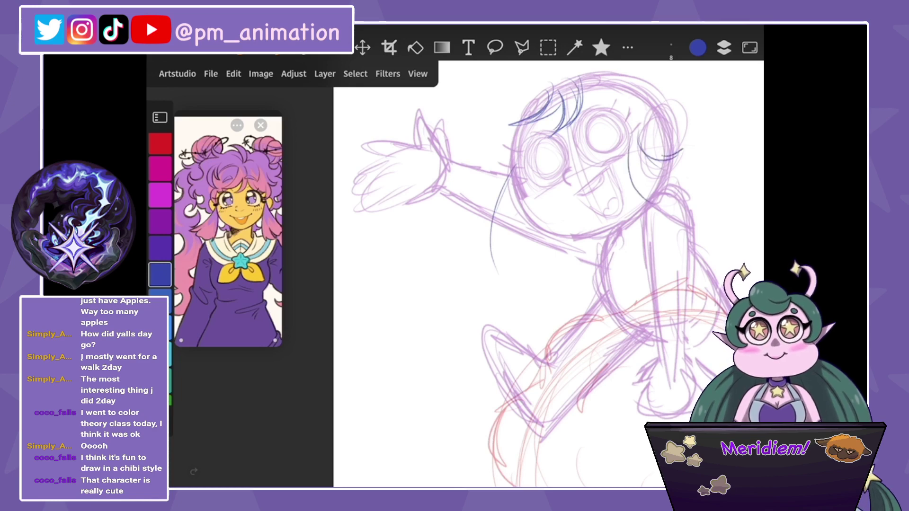
pyautogui.moveTo(683, 149); pyautogui.dragTo(631, 203)
pyautogui.moveTo(521, 223)
pyautogui.mouseDown()
pyautogui.moveTo(546, 260)
pyautogui.moveTo(447, 284)
pyautogui.mouseUp()
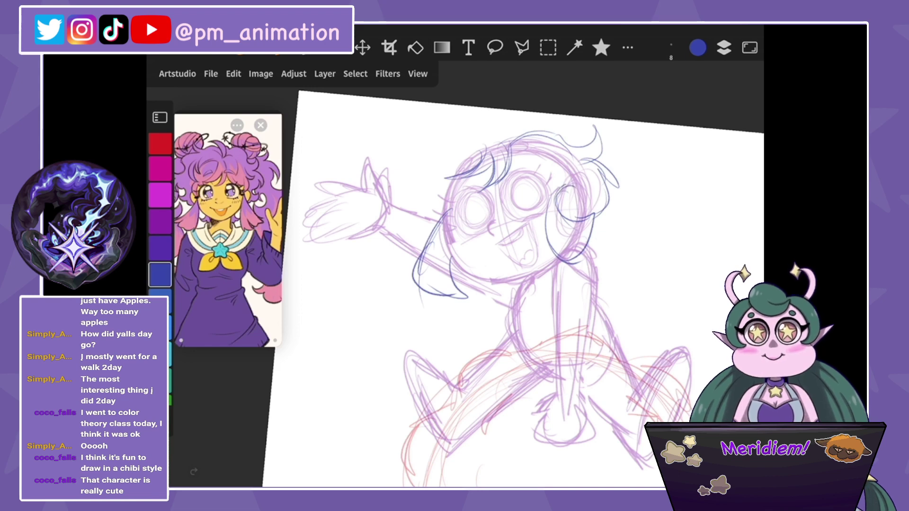
pyautogui.hotkey('ctrl', 'z')
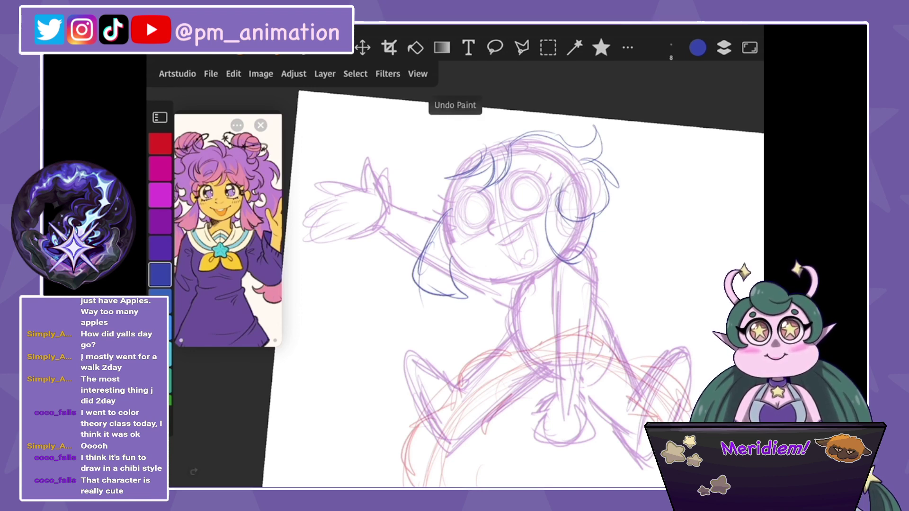
pyautogui.moveTo(564, 195); pyautogui.dragTo(578, 180)
pyautogui.moveTo(474, 237); pyautogui.dragTo(549, 227)
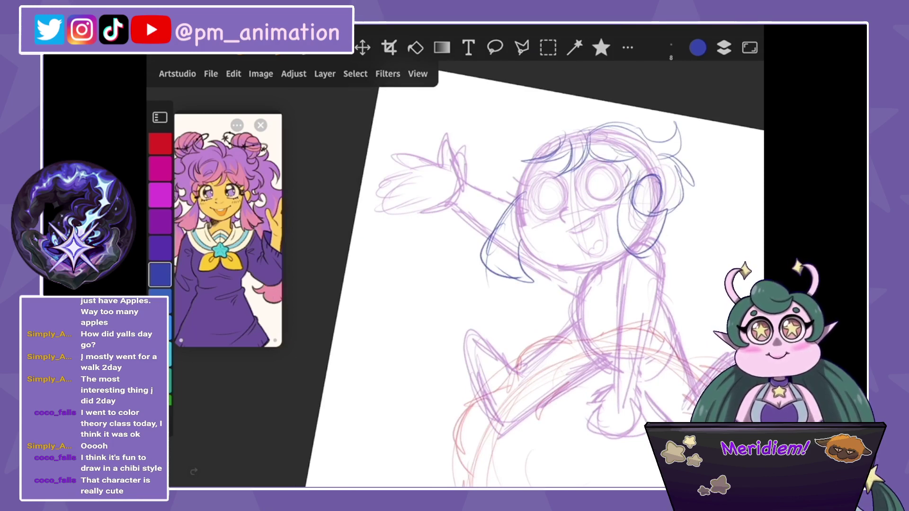
pyautogui.moveTo(523, 151); pyautogui.dragTo(587, 125)
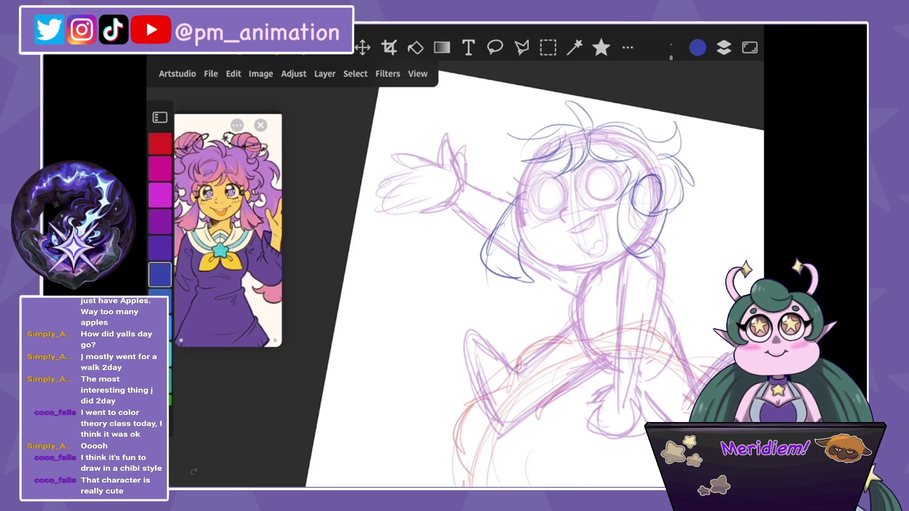
# Select Layers 5, 3 and 4 together in the layers list.
pyautogui.scroll(-3, 568, 280)
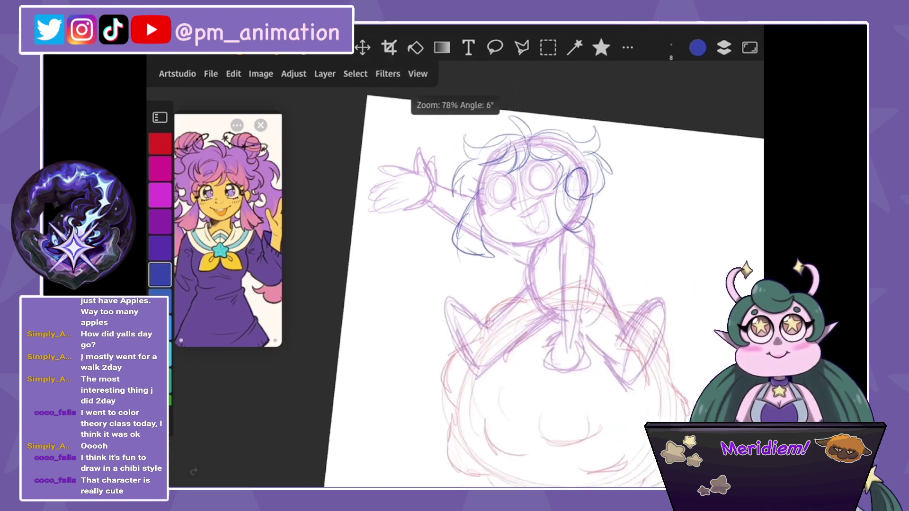
pyautogui.scroll(-2, 568, 218)
pyautogui.click(749, 48)
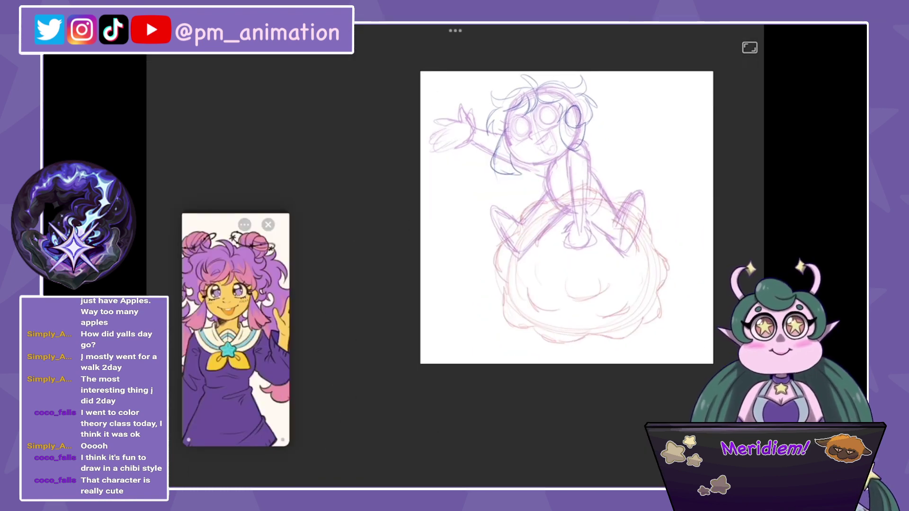
pyautogui.click(749, 48)
pyautogui.click(723, 48)
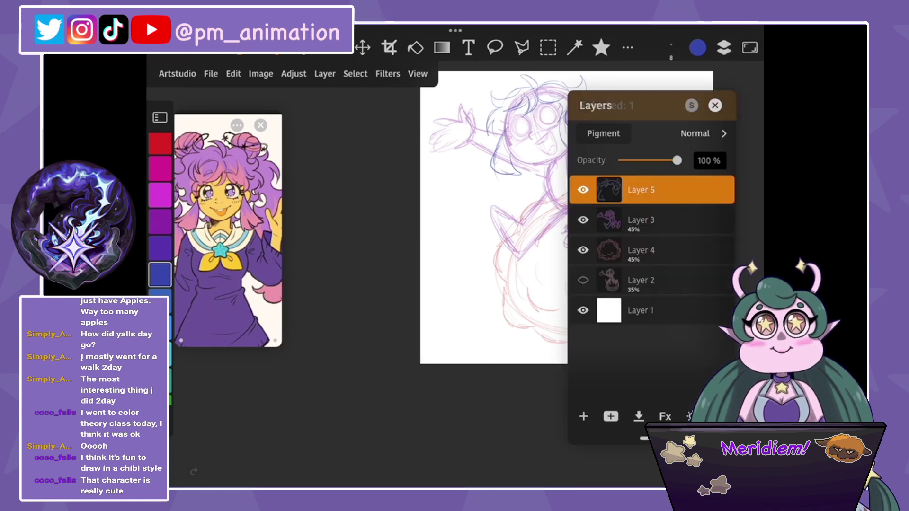
pyautogui.click(653, 221)
pyautogui.click(653, 250)
pyautogui.click(653, 280)
pyautogui.click(210, 73)
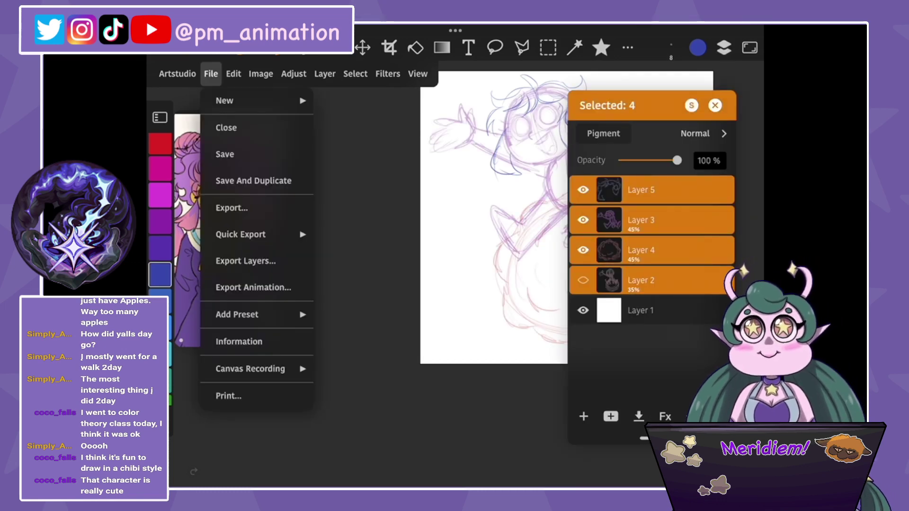
pyautogui.click(653, 280)
# Scale the selected layers to 95.7% with Edit > Transform and nudge them down.
pyautogui.click(233, 73)
pyautogui.click(260, 446)
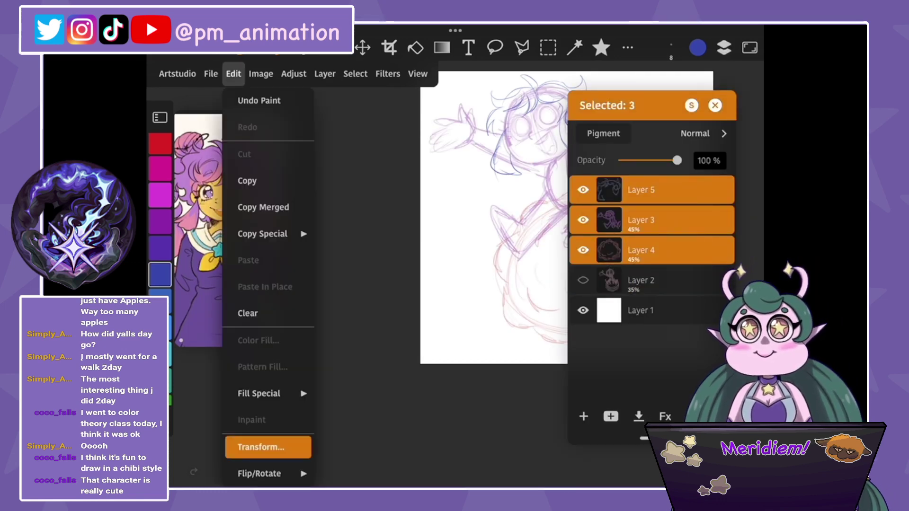
pyautogui.moveTo(549, 209); pyautogui.dragTo(552, 222)
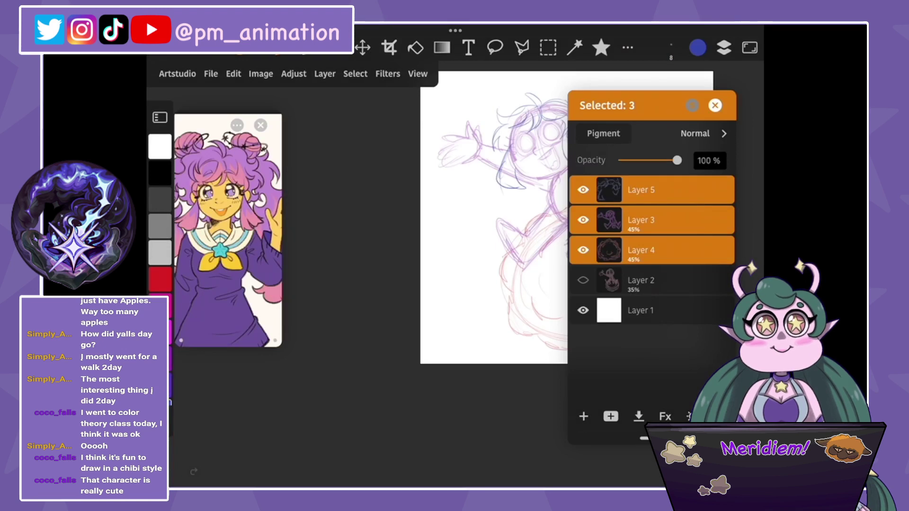
# Draw blue lines along the girl's right cheek.
pyautogui.click(715, 105)
pyautogui.scroll(5, 481, 303)
pyautogui.moveTo(488, 214)
pyautogui.mouseDown()
pyautogui.moveTo(474, 244)
pyautogui.moveTo(501, 245)
pyautogui.mouseUp()
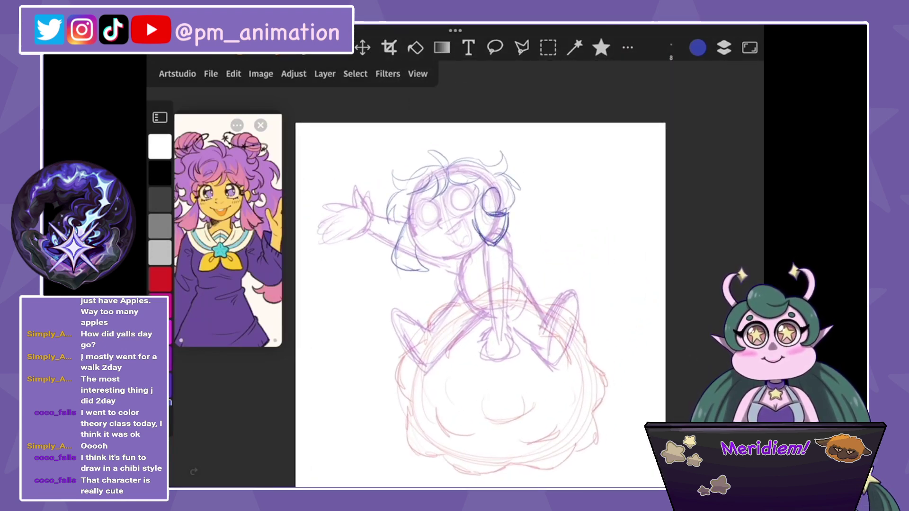
# Draw two blue hair buns on top of the head, undoing one stray stroke.
pyautogui.moveTo(428, 154)
pyautogui.mouseDown()
pyautogui.moveTo(400, 182)
pyautogui.moveTo(438, 170)
pyautogui.mouseUp()
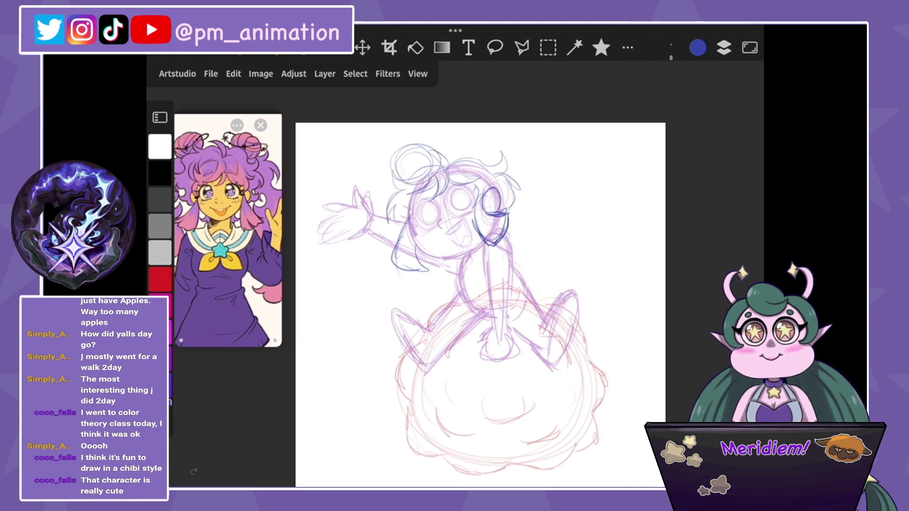
pyautogui.hotkey('ctrl', 'z')
pyautogui.moveTo(474, 137); pyautogui.dragTo(497, 171)
pyautogui.moveTo(416, 154)
pyautogui.mouseDown()
pyautogui.moveTo(402, 185)
pyautogui.moveTo(388, 185)
pyautogui.mouseUp()
pyautogui.moveTo(265, 237); pyautogui.dragTo(189, 237)
pyautogui.moveTo(476, 136); pyautogui.dragTo(481, 160)
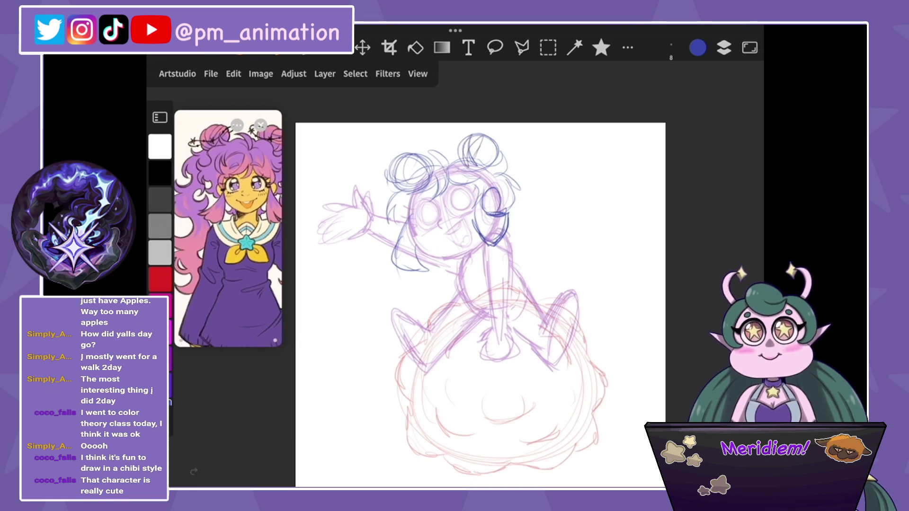
pyautogui.moveTo(411, 155); pyautogui.dragTo(397, 180)
# Sketch hair beside the right of the face and long hair hanging down the left.
pyautogui.scroll(-2, 228, 227)
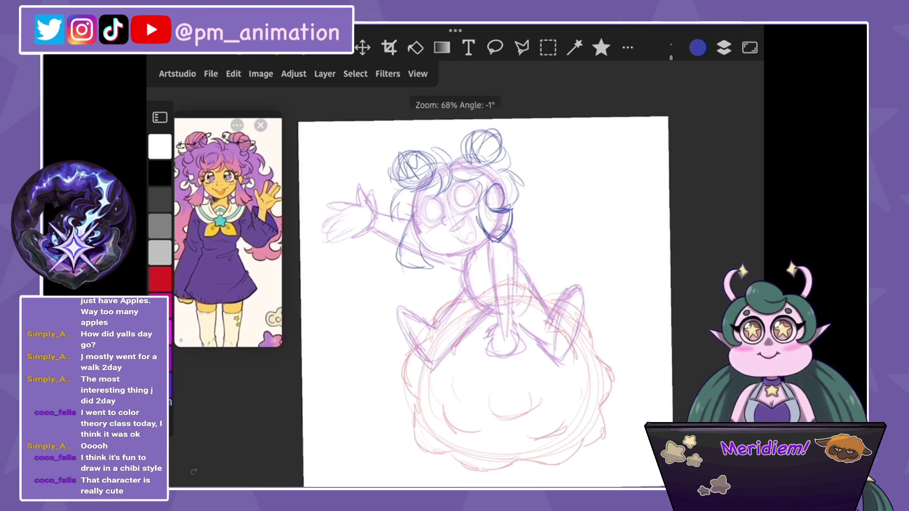
pyautogui.scroll(-2, 478, 293)
pyautogui.moveTo(509, 151); pyautogui.dragTo(500, 193)
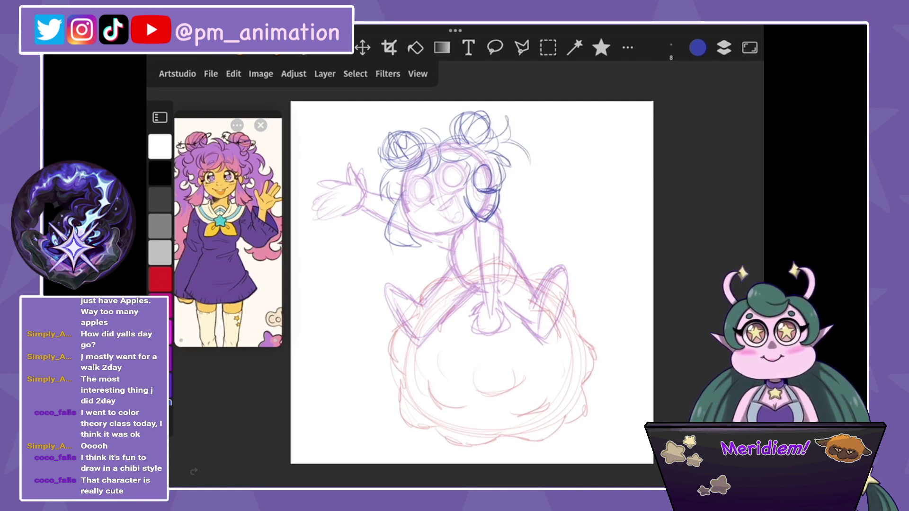
pyautogui.moveTo(549, 129)
pyautogui.mouseDown()
pyautogui.moveTo(531, 165)
pyautogui.moveTo(550, 218)
pyautogui.mouseUp()
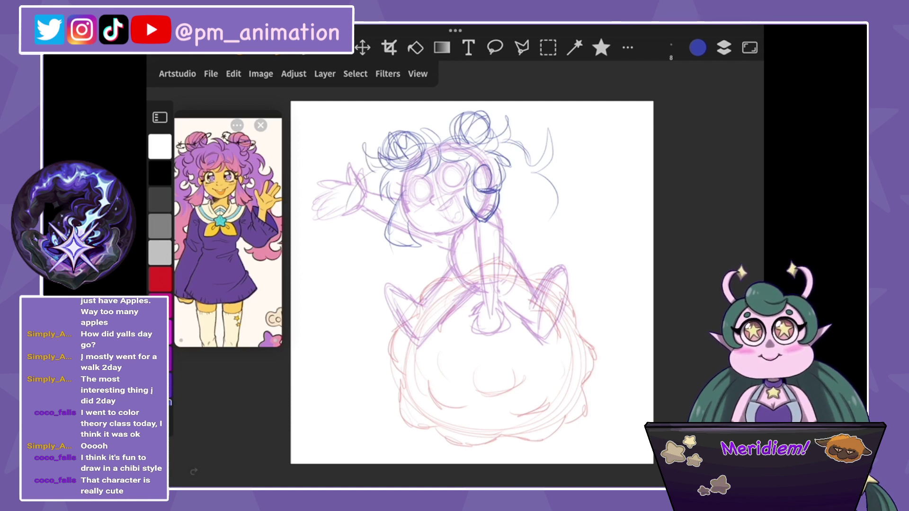
pyautogui.moveTo(370, 188); pyautogui.dragTo(338, 274)
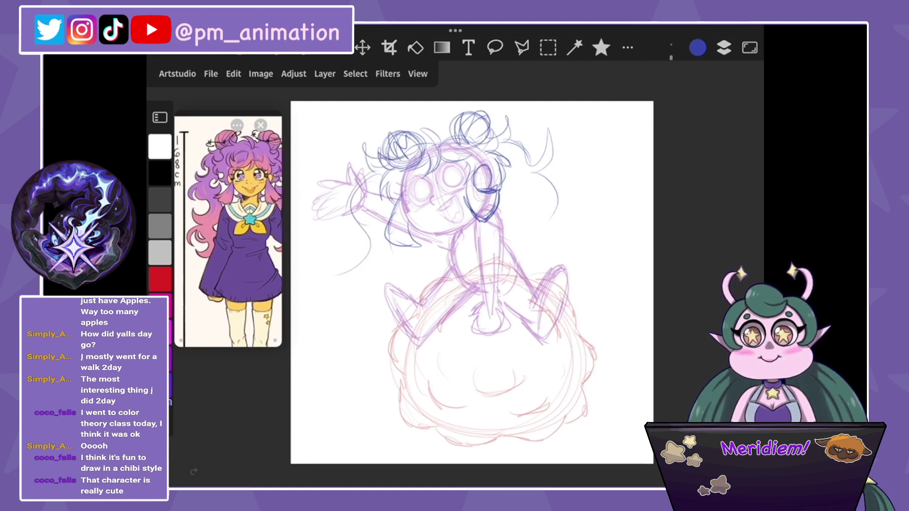
pyautogui.moveTo(360, 216); pyautogui.dragTo(340, 255)
pyautogui.moveTo(368, 226)
pyautogui.mouseDown()
pyautogui.moveTo(358, 312)
pyautogui.moveTo(317, 366)
pyautogui.mouseUp()
# Add more wavy hair strands and curls down both sides of the figure.
pyautogui.moveTo(549, 173)
pyautogui.mouseDown()
pyautogui.moveTo(518, 220)
pyautogui.moveTo(525, 246)
pyautogui.mouseUp()
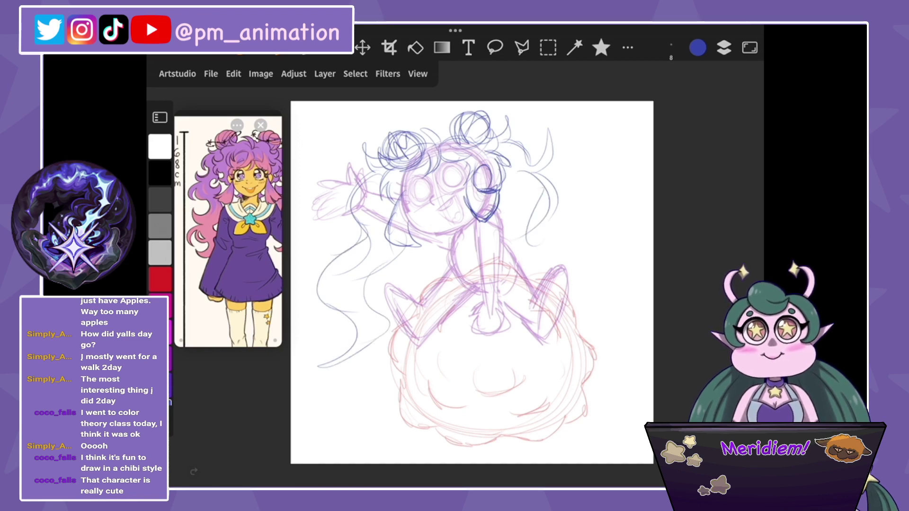
pyautogui.moveTo(492, 197); pyautogui.dragTo(528, 284)
pyautogui.moveTo(554, 199); pyautogui.dragTo(528, 298)
pyautogui.moveTo(513, 214); pyautogui.dragTo(506, 248)
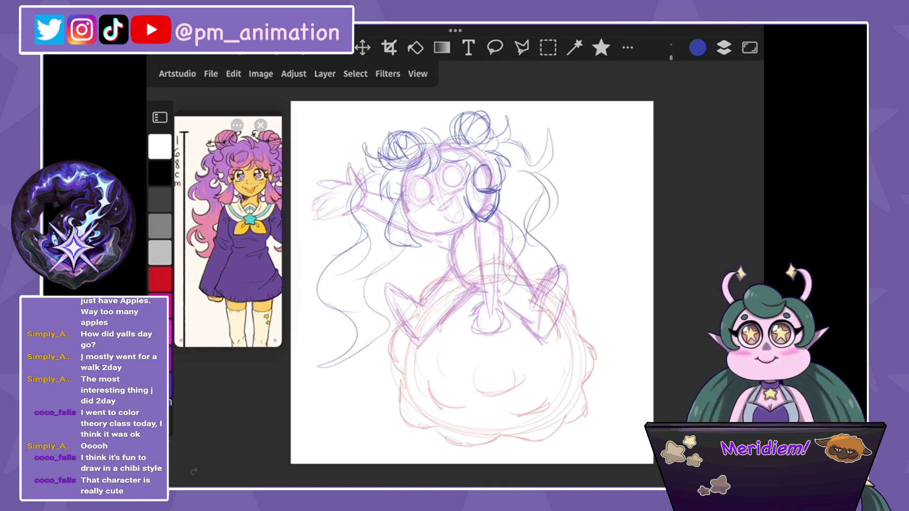
pyautogui.moveTo(354, 193)
pyautogui.mouseDown()
pyautogui.moveTo(347, 238)
pyautogui.moveTo(313, 316)
pyautogui.mouseUp()
pyautogui.moveTo(327, 264)
pyautogui.mouseDown()
pyautogui.moveTo(314, 322)
pyautogui.moveTo(355, 331)
pyautogui.mouseUp()
pyautogui.moveTo(405, 239)
pyautogui.mouseDown()
pyautogui.moveTo(357, 283)
pyautogui.moveTo(318, 362)
pyautogui.mouseUp()
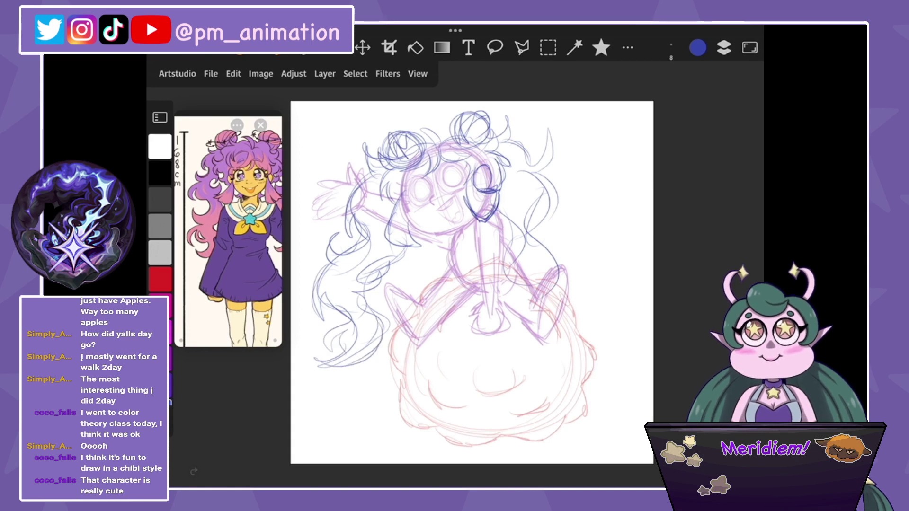
pyautogui.moveTo(555, 173); pyautogui.dragTo(527, 223)
pyautogui.moveTo(530, 234)
pyautogui.mouseDown()
pyautogui.moveTo(570, 222)
pyautogui.moveTo(539, 249)
pyautogui.moveTo(548, 273)
pyautogui.mouseUp()
pyautogui.moveTo(514, 197); pyautogui.dragTo(501, 250)
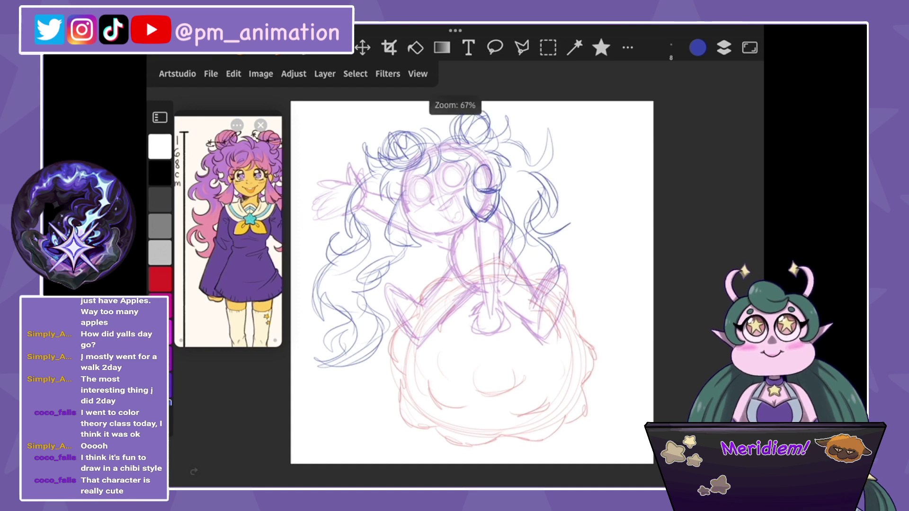
pyautogui.scroll(5, 468, 204)
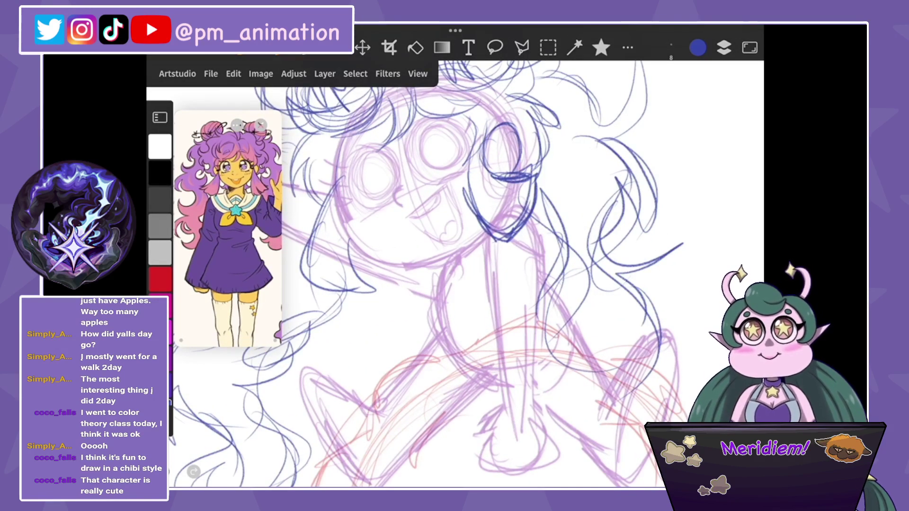
# Draw a small blue bow under the girl's chin.
pyautogui.moveTo(460, 260)
pyautogui.mouseDown()
pyautogui.moveTo(453, 281)
pyautogui.moveTo(467, 270)
pyautogui.mouseUp()
pyautogui.moveTo(468, 265)
pyautogui.mouseDown()
pyautogui.moveTo(473, 275)
pyautogui.moveTo(445, 287)
pyautogui.moveTo(495, 279)
pyautogui.mouseUp()
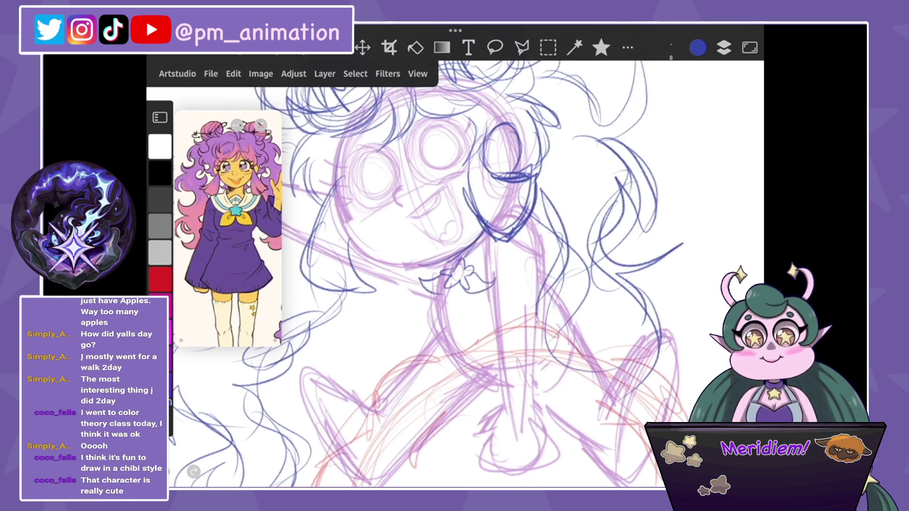
pyautogui.moveTo(535, 211); pyautogui.dragTo(541, 346)
pyautogui.scroll(-2, 227, 227)
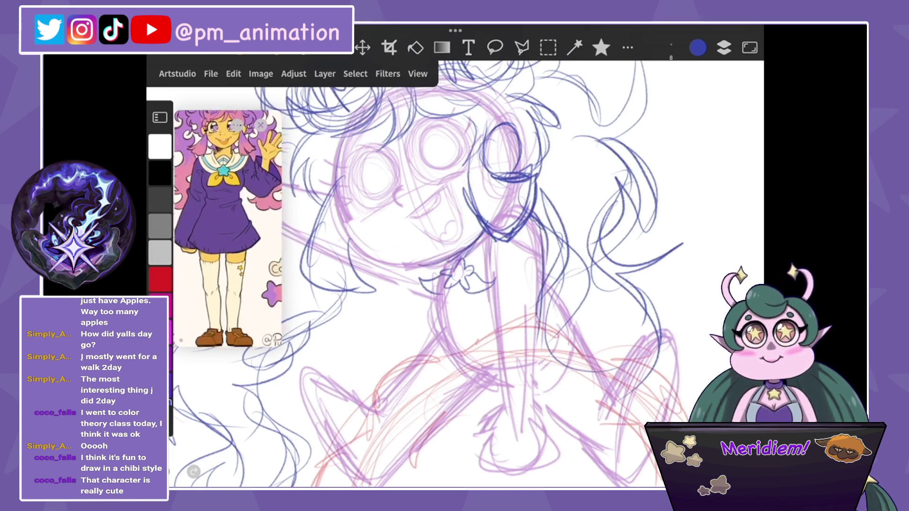
pyautogui.moveTo(474, 284); pyautogui.dragTo(463, 239)
# Ink the torso's vertical lines, both sides and lower outline below the collar.
pyautogui.moveTo(470, 193); pyautogui.dragTo(466, 330)
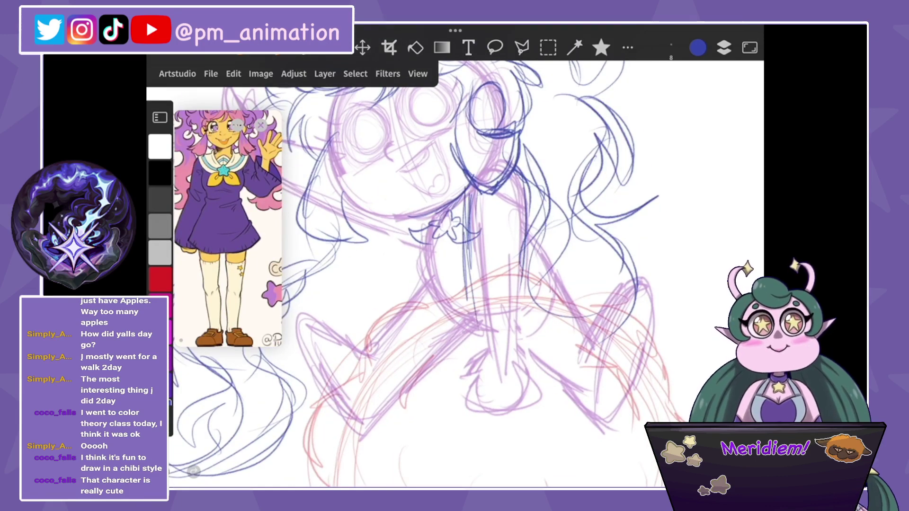
pyautogui.moveTo(468, 233); pyautogui.dragTo(468, 338)
pyautogui.moveTo(466, 254)
pyautogui.mouseDown()
pyautogui.moveTo(465, 354)
pyautogui.moveTo(511, 364)
pyautogui.mouseUp()
pyautogui.moveTo(522, 195); pyautogui.dragTo(544, 360)
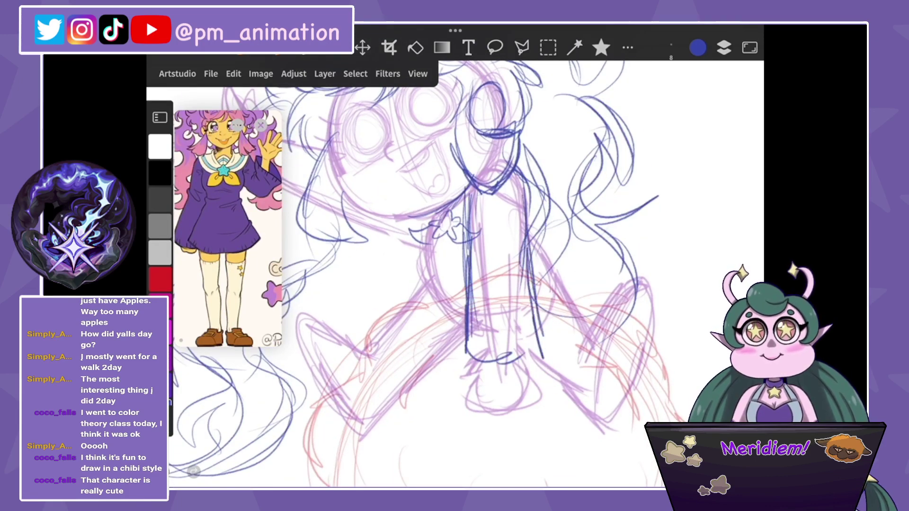
pyautogui.moveTo(545, 326); pyautogui.dragTo(489, 376)
pyautogui.moveTo(457, 320); pyautogui.dragTo(499, 376)
pyautogui.moveTo(458, 352); pyautogui.dragTo(531, 374)
pyautogui.moveTo(462, 335); pyautogui.dragTo(516, 360)
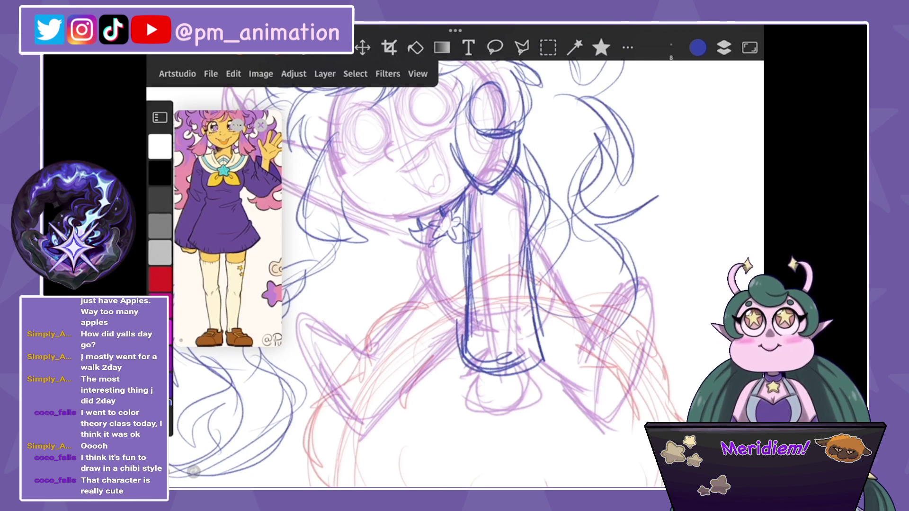
pyautogui.moveTo(430, 244); pyautogui.dragTo(424, 284)
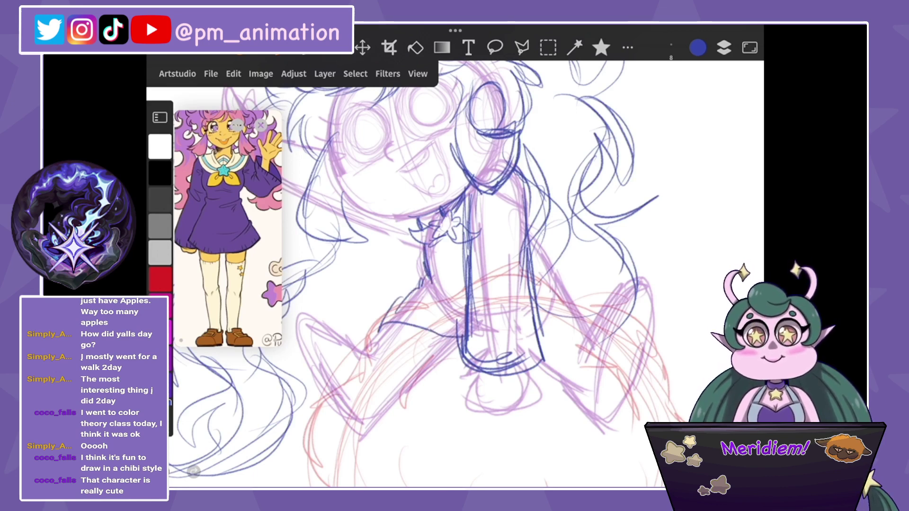
pyautogui.moveTo(538, 237)
pyautogui.mouseDown()
pyautogui.moveTo(586, 312)
pyautogui.moveTo(532, 337)
pyautogui.mouseUp()
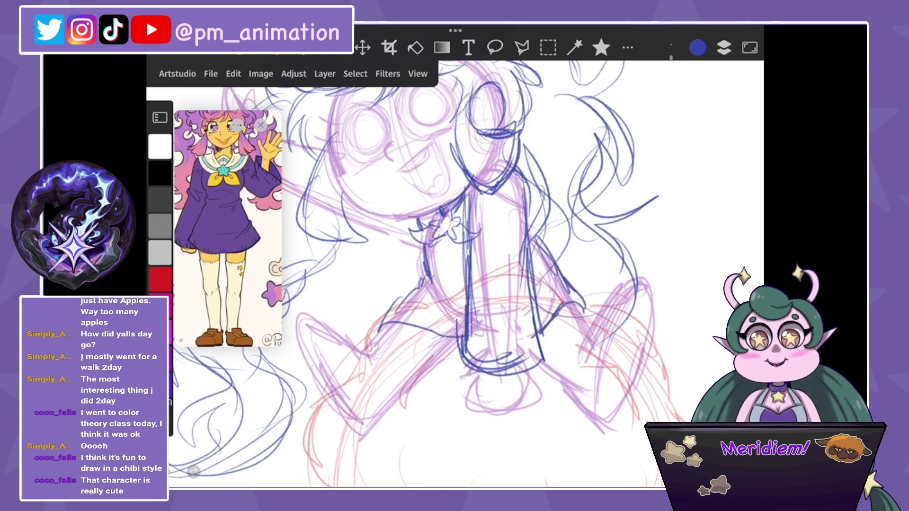
pyautogui.moveTo(399, 321); pyautogui.dragTo(364, 357)
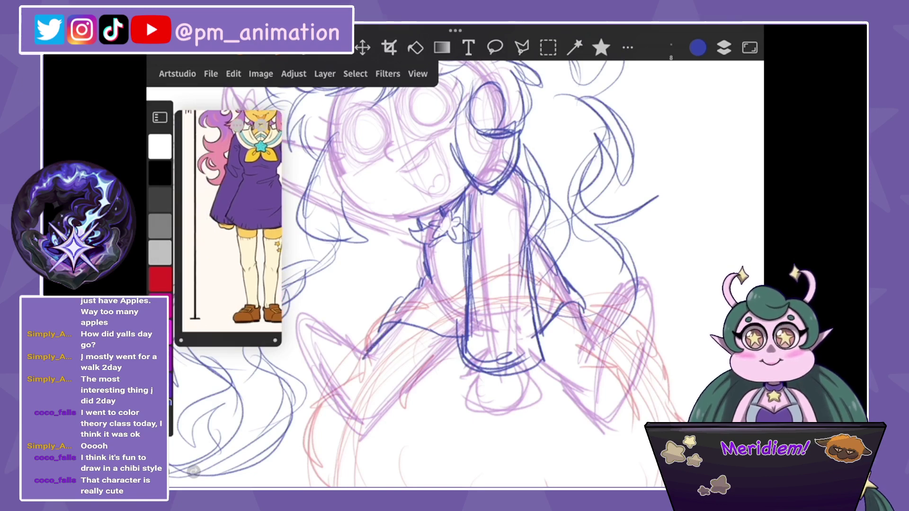
pyautogui.scroll(2, 228, 228)
# Draw the left leg's diagonal line, undoing stray outline and hand strokes.
pyautogui.moveTo(439, 324); pyautogui.dragTo(403, 354)
pyautogui.moveTo(455, 341); pyautogui.dragTo(390, 400)
pyautogui.moveTo(452, 346); pyautogui.dragTo(371, 424)
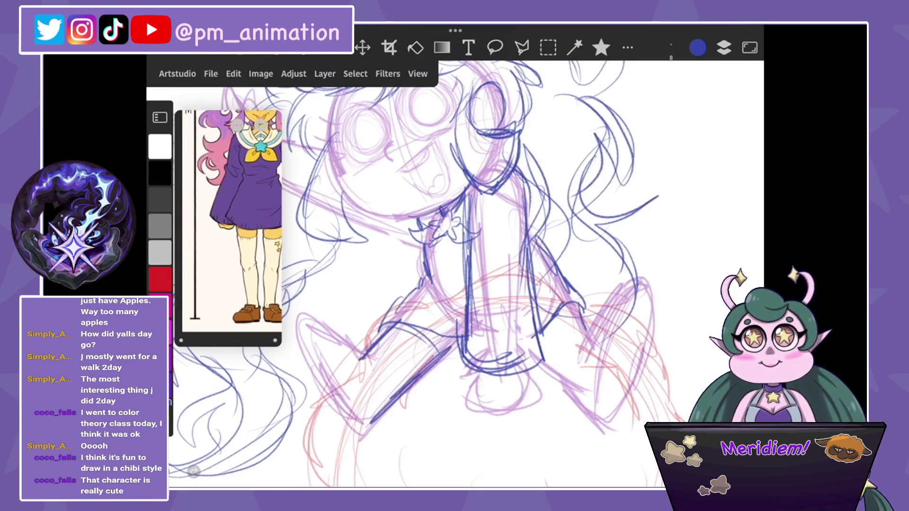
pyautogui.moveTo(339, 331)
pyautogui.mouseDown()
pyautogui.moveTo(314, 379)
pyautogui.moveTo(369, 426)
pyautogui.mouseUp()
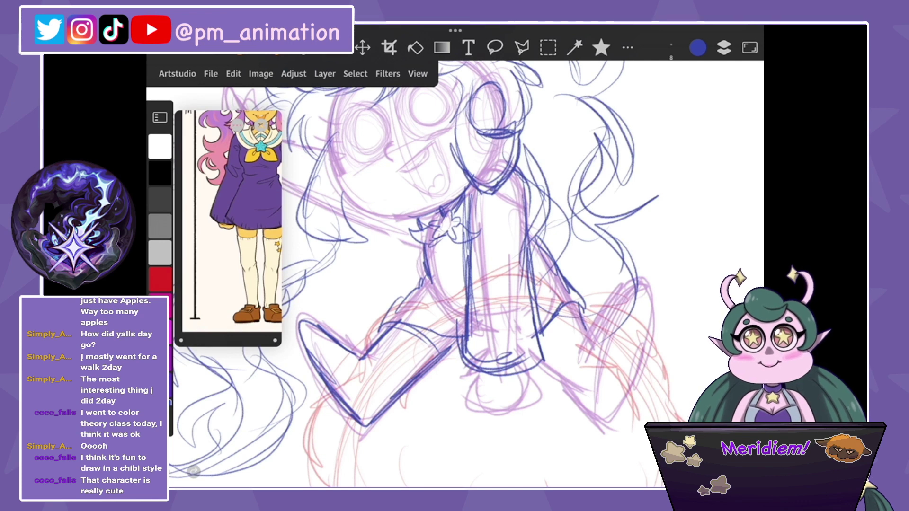
pyautogui.hotkey('ctrl', 'z')
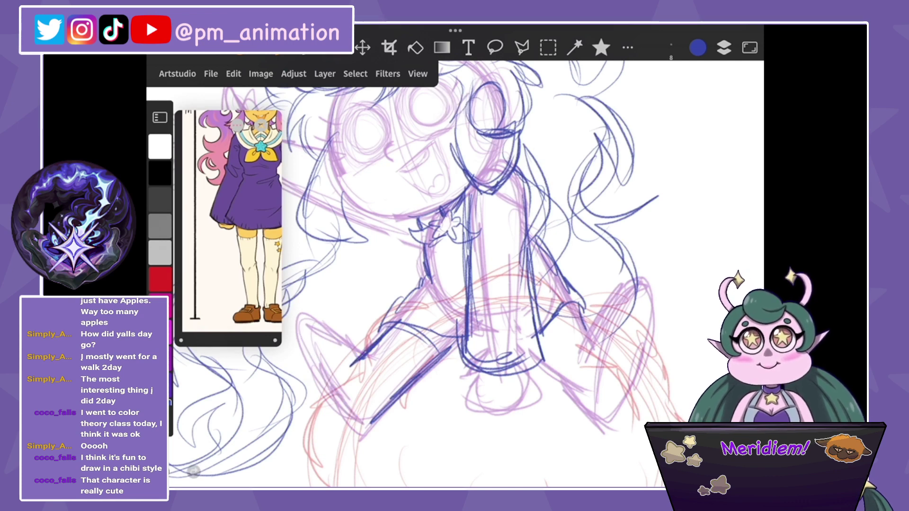
pyautogui.moveTo(535, 357); pyautogui.dragTo(604, 416)
pyautogui.hotkey('ctrl', 'z')
pyautogui.moveTo(474, 370)
pyautogui.mouseDown()
pyautogui.moveTo(460, 380)
pyautogui.moveTo(473, 405)
pyautogui.moveTo(498, 410)
pyautogui.mouseUp()
pyautogui.hotkey('ctrl', 'z')
# Draw the fingers of the resting hand.
pyautogui.moveTo(480, 377)
pyautogui.mouseDown()
pyautogui.moveTo(461, 384)
pyautogui.moveTo(474, 406)
pyautogui.mouseUp()
pyautogui.moveTo(476, 391)
pyautogui.mouseDown()
pyautogui.moveTo(492, 412)
pyautogui.moveTo(517, 410)
pyautogui.mouseUp()
pyautogui.moveTo(525, 373); pyautogui.dragTo(538, 393)
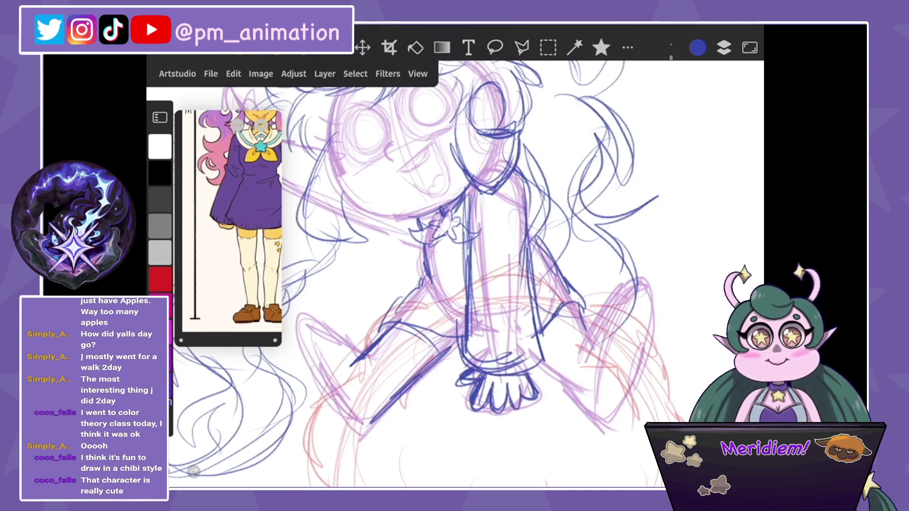
# Draw the left leg and foot, then the right leg and foot.
pyautogui.moveTo(399, 327); pyautogui.dragTo(343, 379)
pyautogui.moveTo(397, 333)
pyautogui.mouseDown()
pyautogui.moveTo(349, 376)
pyautogui.moveTo(326, 367)
pyautogui.mouseUp()
pyautogui.moveTo(327, 364)
pyautogui.mouseDown()
pyautogui.moveTo(345, 410)
pyautogui.moveTo(400, 392)
pyautogui.mouseUp()
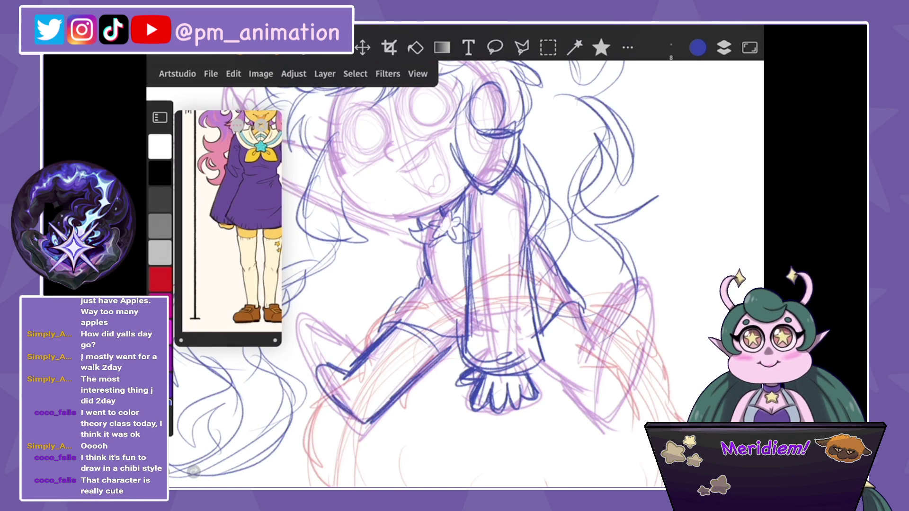
pyautogui.moveTo(544, 360); pyautogui.dragTo(582, 392)
pyautogui.moveTo(580, 308)
pyautogui.mouseDown()
pyautogui.moveTo(608, 357)
pyautogui.moveTo(554, 372)
pyautogui.mouseUp()
pyautogui.moveTo(570, 415); pyautogui.dragTo(625, 376)
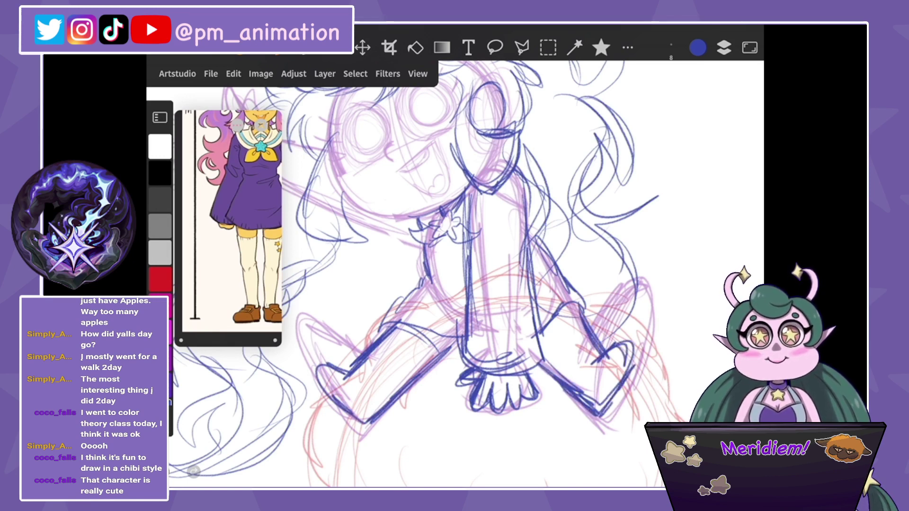
pyautogui.moveTo(627, 341); pyautogui.dragTo(599, 402)
pyautogui.moveTo(620, 362); pyautogui.dragTo(589, 400)
pyautogui.scroll(-5, 455, 275)
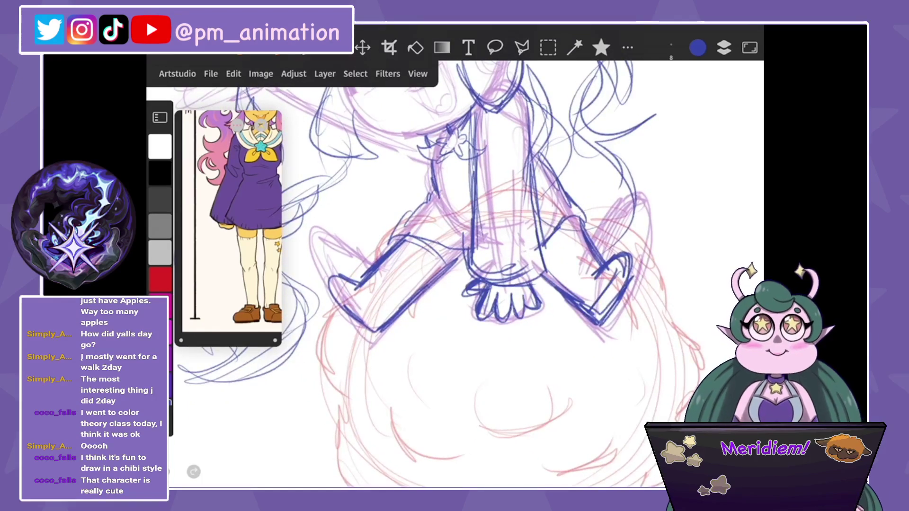
# Lasso the right foot and transform it to about 150% with a slight tilt.
pyautogui.click(495, 48)
pyautogui.moveTo(633, 231); pyautogui.dragTo(636, 239)
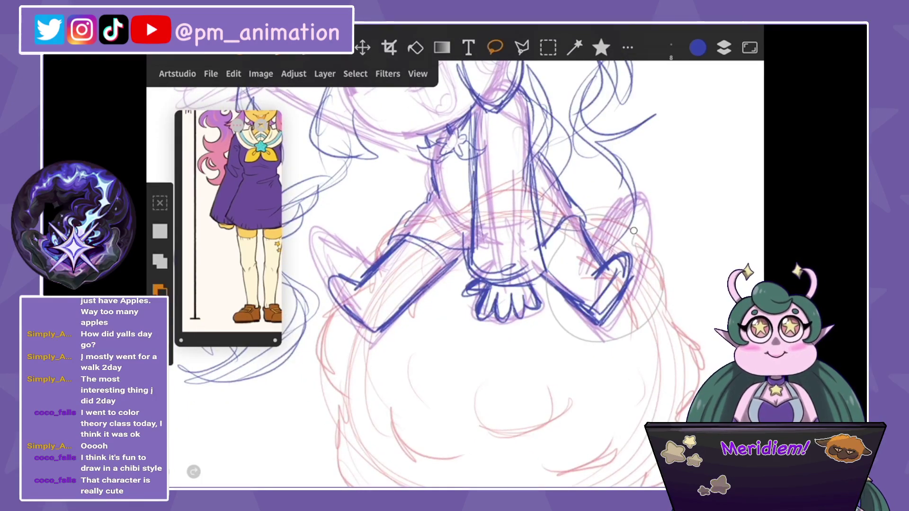
pyautogui.click(233, 74)
pyautogui.click(261, 446)
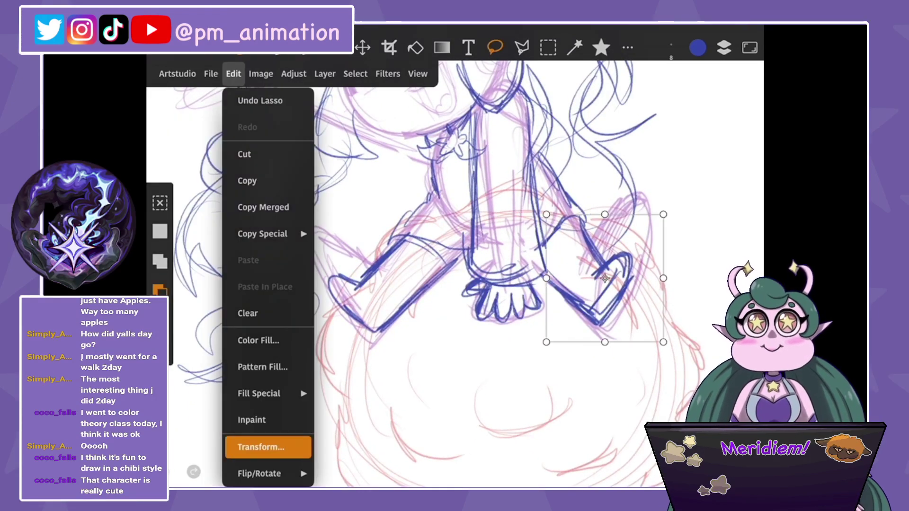
pyautogui.moveTo(663, 342); pyautogui.dragTo(694, 364)
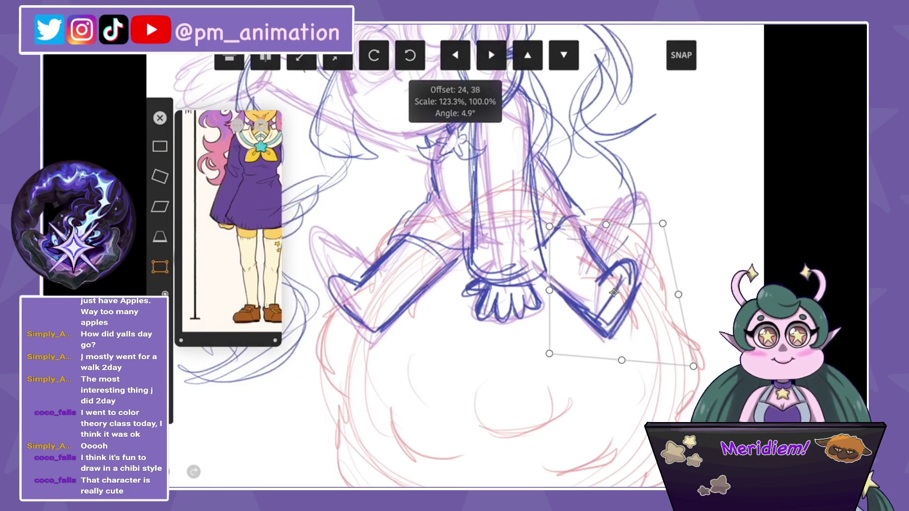
pyautogui.moveTo(550, 288); pyautogui.dragTo(549, 289)
pyautogui.moveTo(694, 365); pyautogui.dragTo(710, 381)
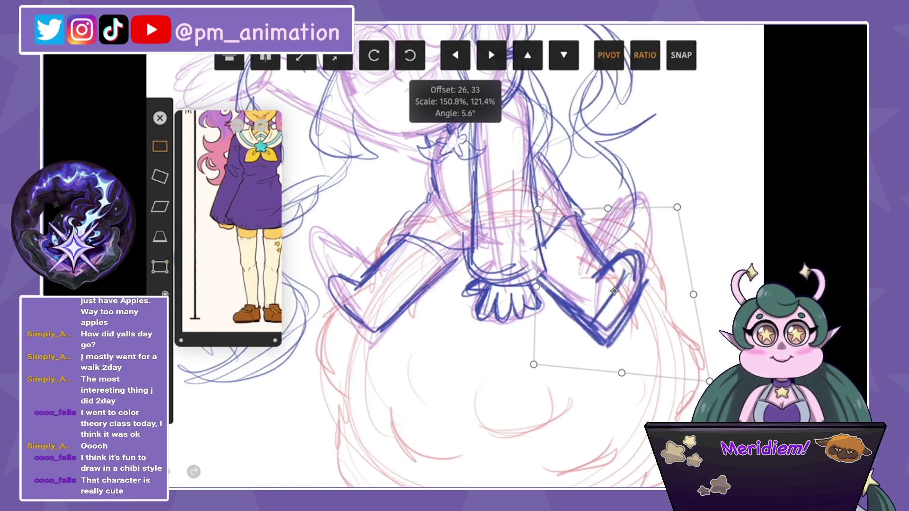
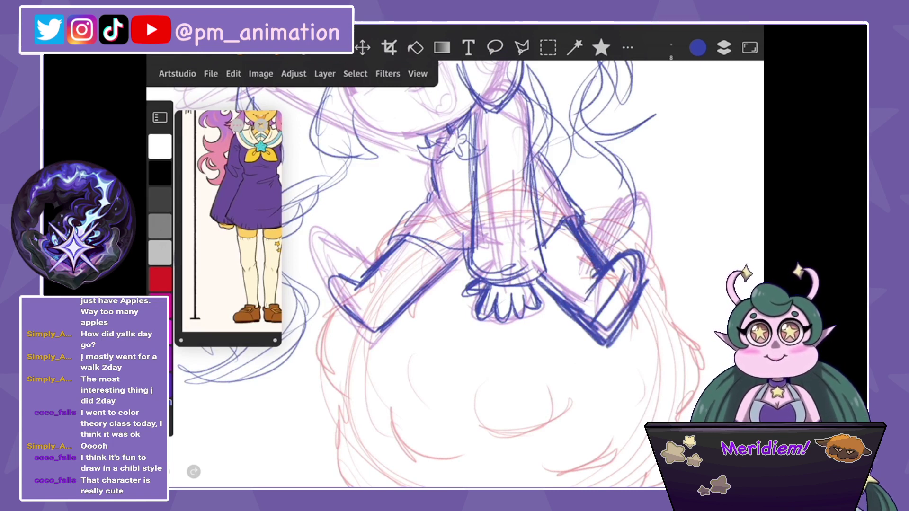
# Refine the dark blue sketch lines on the right boot, left foot, right leg and left knee.
pyautogui.moveTo(633, 260)
pyautogui.mouseDown()
pyautogui.moveTo(607, 334)
pyautogui.moveTo(604, 306)
pyautogui.mouseUp()
pyautogui.moveTo(355, 282); pyautogui.dragTo(326, 288)
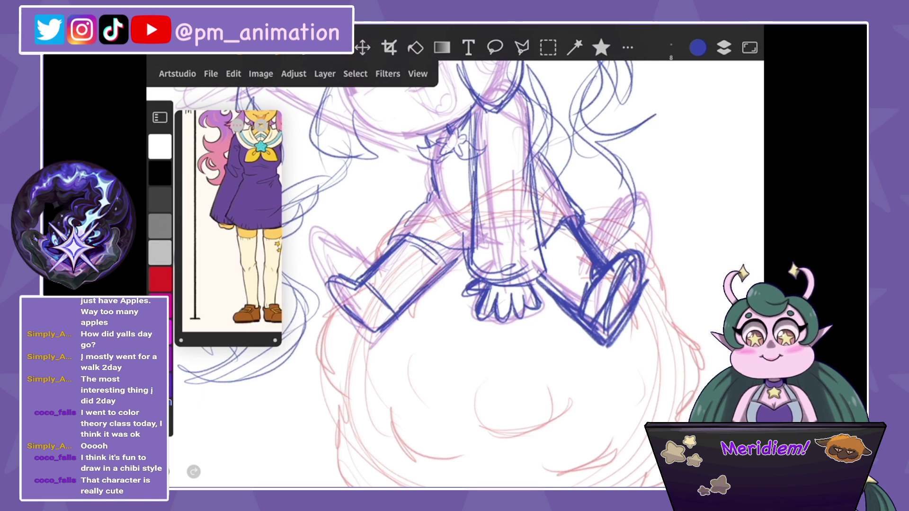
pyautogui.moveTo(571, 230); pyautogui.dragTo(542, 265)
pyautogui.moveTo(428, 200)
pyautogui.mouseDown()
pyautogui.moveTo(400, 231)
pyautogui.moveTo(447, 256)
pyautogui.moveTo(471, 241)
pyautogui.mouseUp()
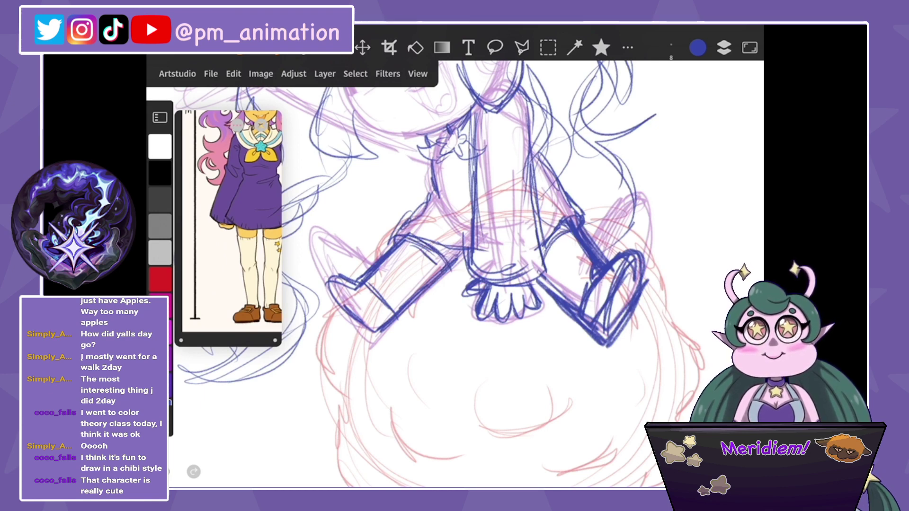
pyautogui.scroll(-5, 473, 274)
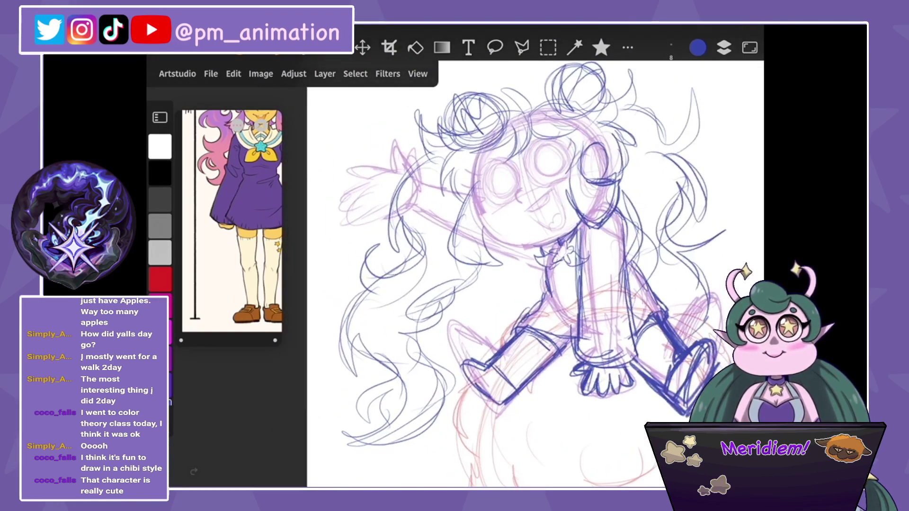
# Redraw the raised left arm with long sketch lines and add strokes near the top.
pyautogui.moveTo(422, 173)
pyautogui.mouseDown()
pyautogui.moveTo(473, 192)
pyautogui.moveTo(411, 231)
pyautogui.mouseUp()
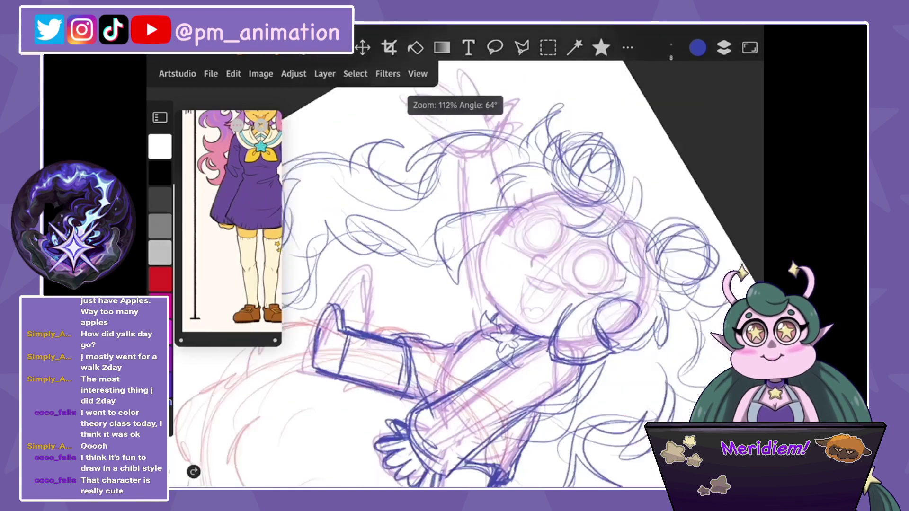
pyautogui.scroll(3, 535, 275)
pyautogui.moveTo(476, 331); pyautogui.dragTo(461, 211)
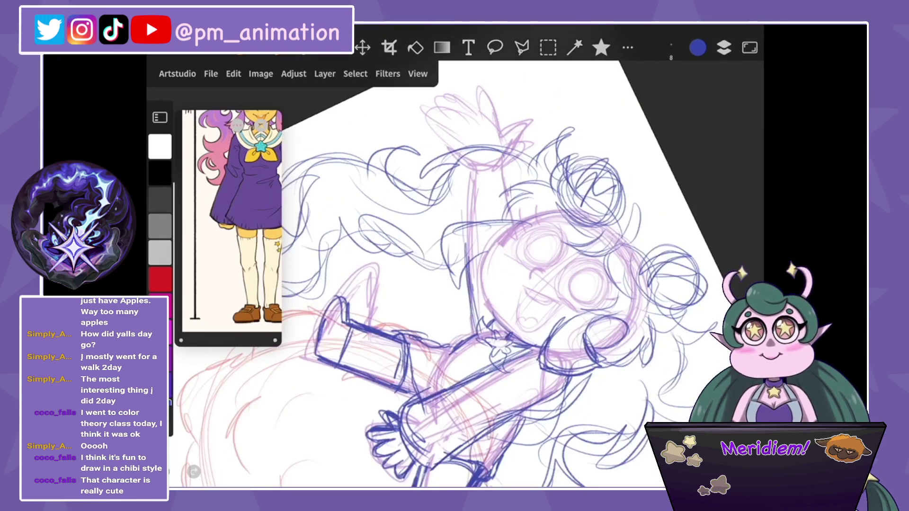
pyautogui.moveTo(473, 289)
pyautogui.mouseDown()
pyautogui.moveTo(453, 187)
pyautogui.moveTo(514, 191)
pyautogui.mouseUp()
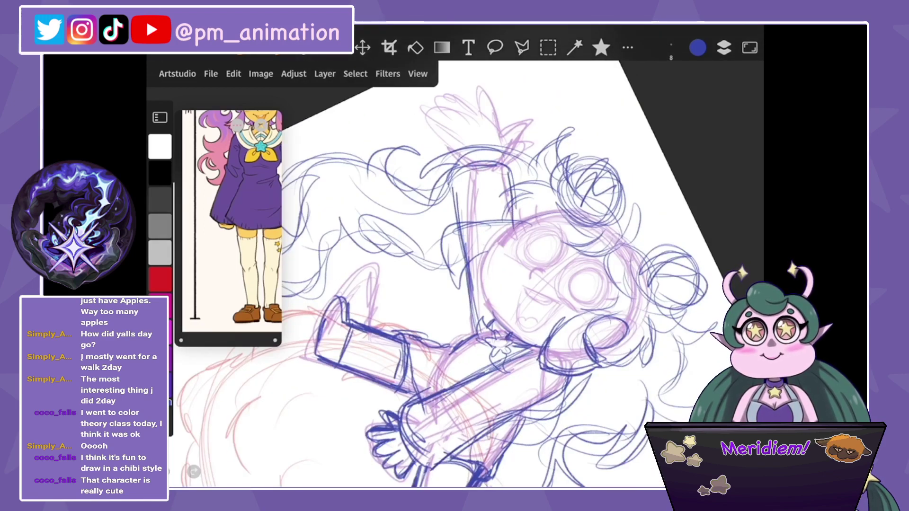
pyautogui.scroll(3, 521, 274)
pyautogui.moveTo(533, 148)
pyautogui.mouseDown()
pyautogui.moveTo(492, 104)
pyautogui.moveTo(431, 144)
pyautogui.moveTo(417, 203)
pyautogui.moveTo(433, 232)
pyautogui.moveTo(471, 239)
pyautogui.moveTo(527, 202)
pyautogui.mouseUp()
pyautogui.scroll(-5, 521, 275)
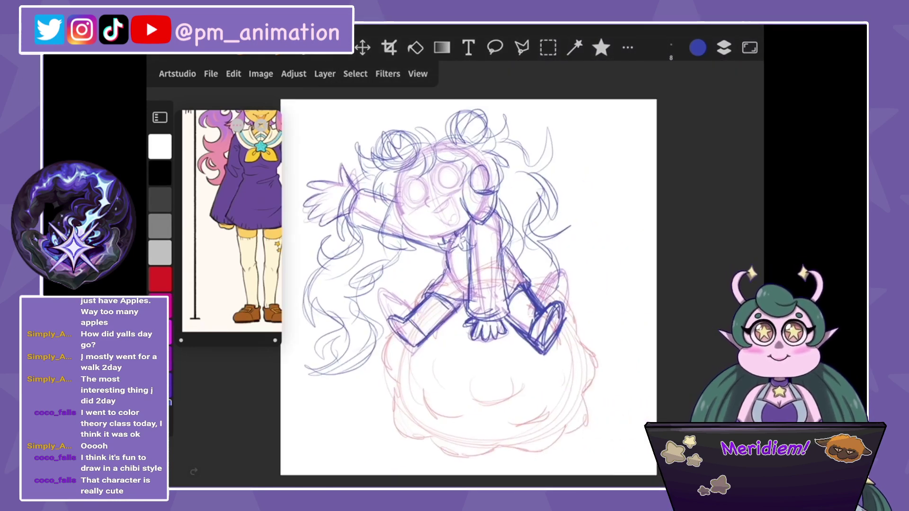
# Reposition the reference image, sketch over both hair buns, and fit the canvas to view.
pyautogui.moveTo(246, 218)
pyautogui.mouseDown()
pyautogui.moveTo(225, 201)
pyautogui.moveTo(227, 270)
pyautogui.mouseUp()
pyautogui.scroll(5, 473, 284)
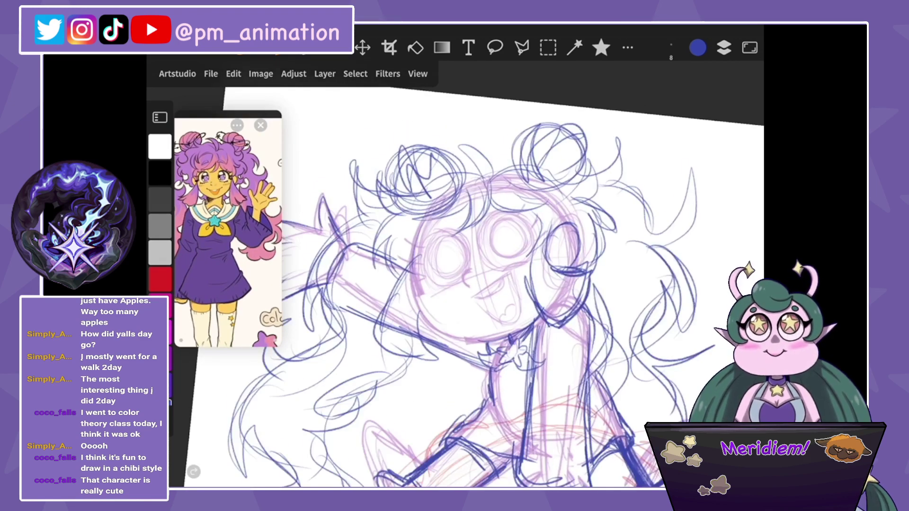
pyautogui.moveTo(515, 171)
pyautogui.mouseDown()
pyautogui.moveTo(545, 121)
pyautogui.moveTo(587, 123)
pyautogui.mouseUp()
pyautogui.moveTo(542, 180); pyautogui.dragTo(577, 116)
pyautogui.moveTo(383, 192); pyautogui.dragTo(431, 171)
pyautogui.moveTo(426, 174); pyautogui.dragTo(459, 131)
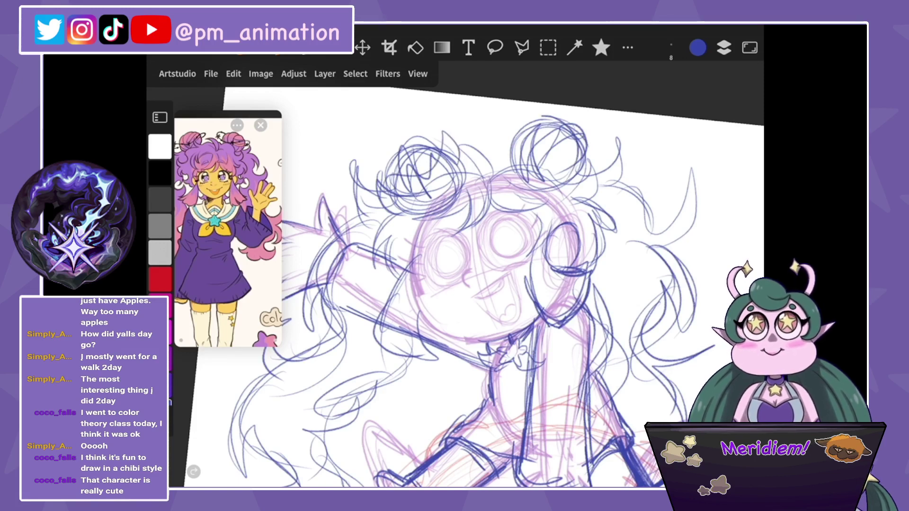
pyautogui.moveTo(518, 161); pyautogui.dragTo(502, 121)
pyautogui.moveTo(509, 142); pyautogui.dragTo(598, 137)
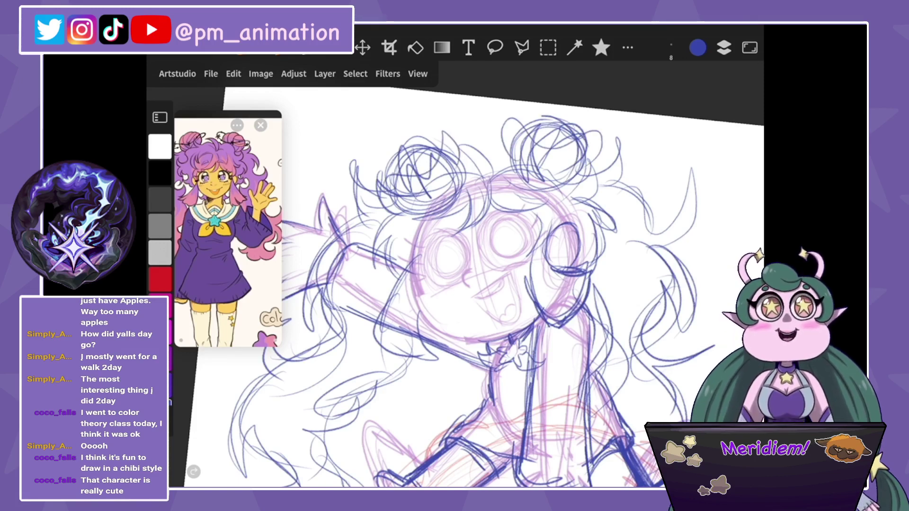
pyautogui.hotkey('ctrl', '0')
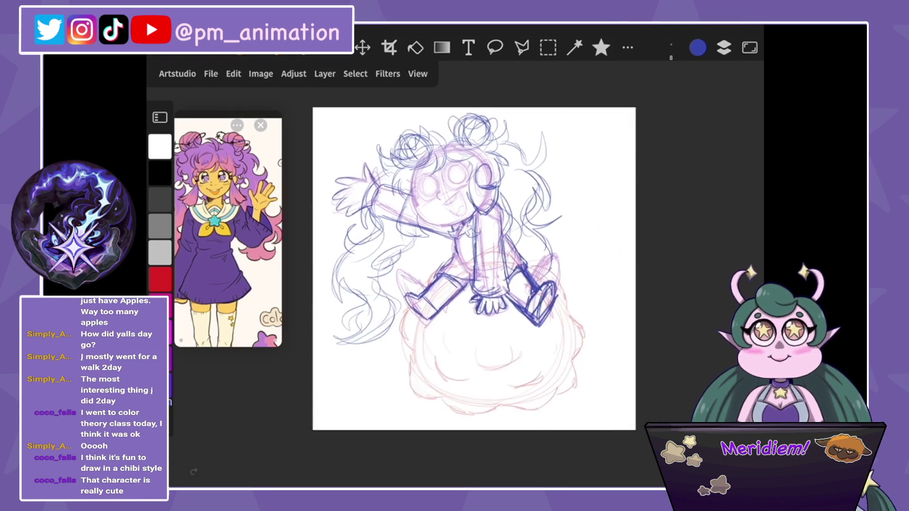
# Group Layers 5, 3, 4 and 2 into one sketch group.
pyautogui.click(724, 48)
pyautogui.click(649, 218)
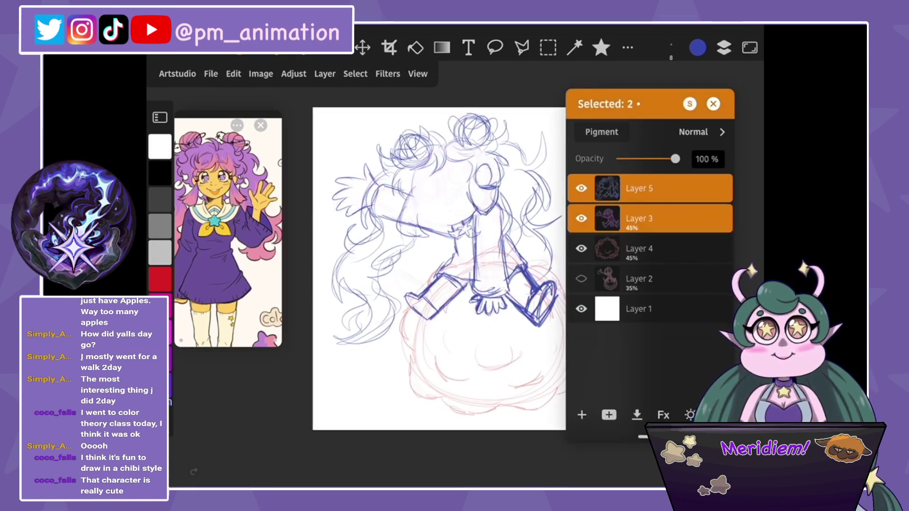
pyautogui.click(649, 249)
pyautogui.click(649, 279)
pyautogui.click(608, 414)
pyautogui.click(610, 359)
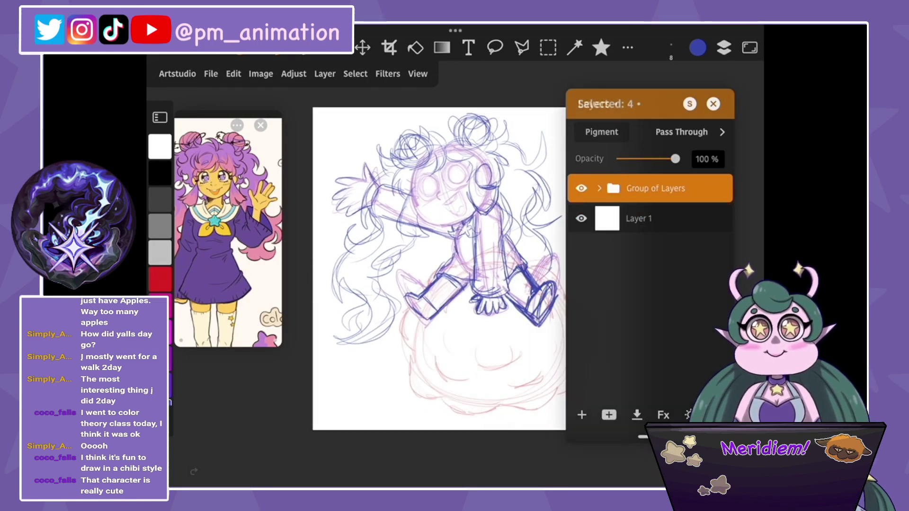
pyautogui.moveTo(439, 265); pyautogui.dragTo(439, 272)
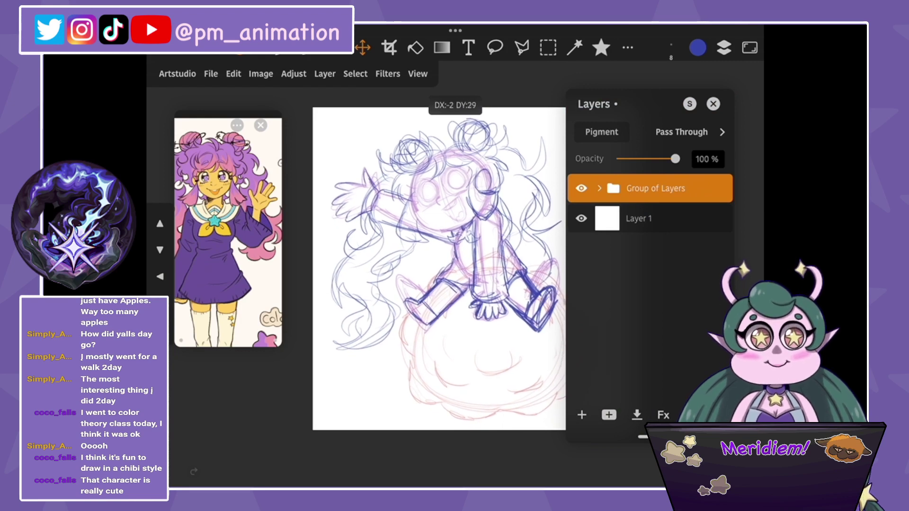
# Fade the sketch group to 37% opacity and add an empty inking layer above it.
pyautogui.moveTo(675, 158); pyautogui.dragTo(639, 158)
pyautogui.click(653, 188)
pyautogui.click(649, 293)
pyautogui.click(582, 415)
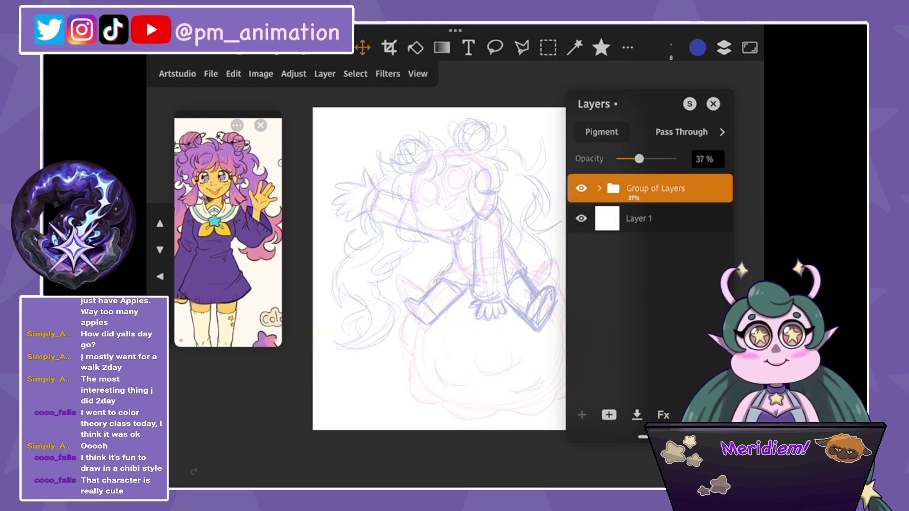
# Switch to the Natural Pencil 3B - 10 brush in black and save the artwork.
pyautogui.click(601, 47)
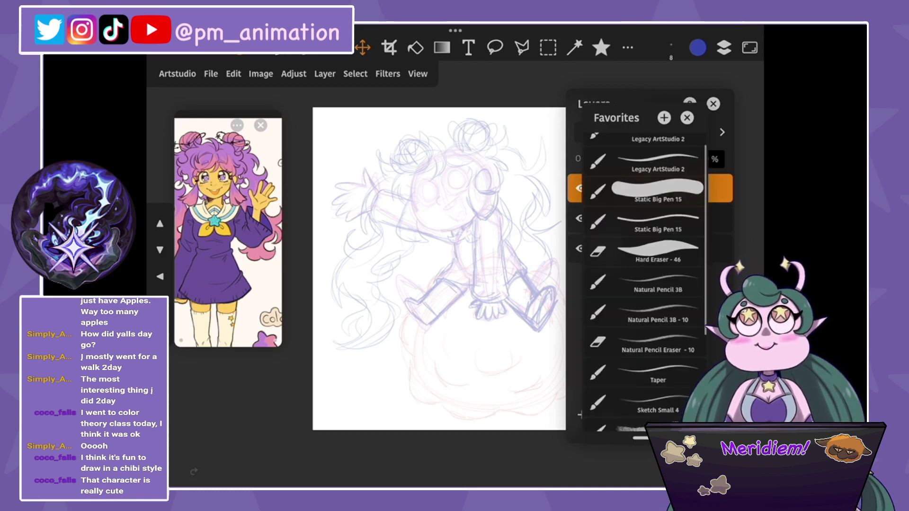
pyautogui.click(644, 283)
pyautogui.click(687, 118)
pyautogui.click(713, 104)
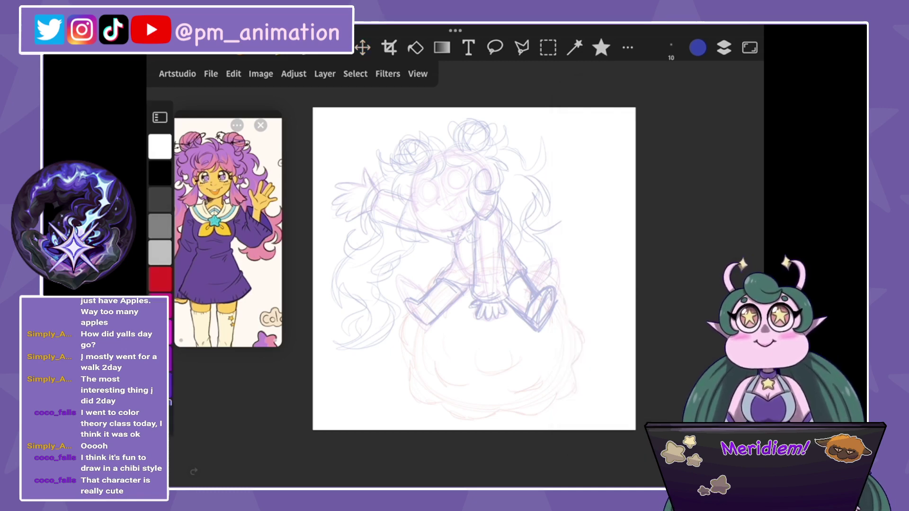
pyautogui.click(159, 173)
pyautogui.click(210, 73)
pyautogui.click(225, 154)
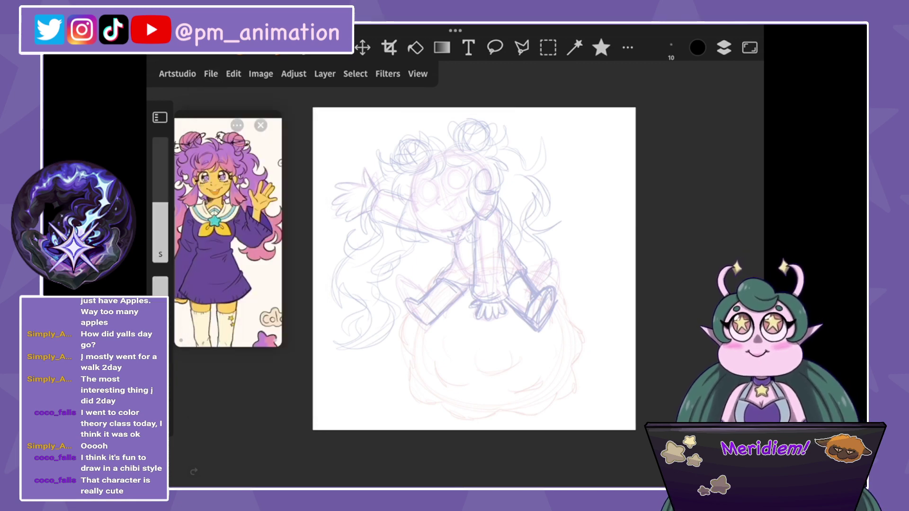
# Ink three hooked bangs strands across the forehead in black, redoing a stray stroke.
pyautogui.scroll(5, 473, 270)
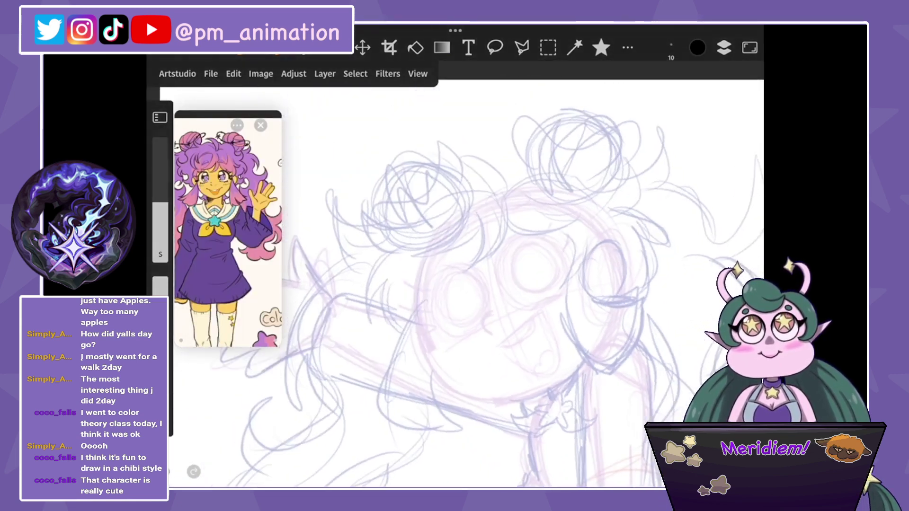
pyautogui.scroll(3, 454, 265)
pyautogui.moveTo(523, 164); pyautogui.dragTo(460, 269)
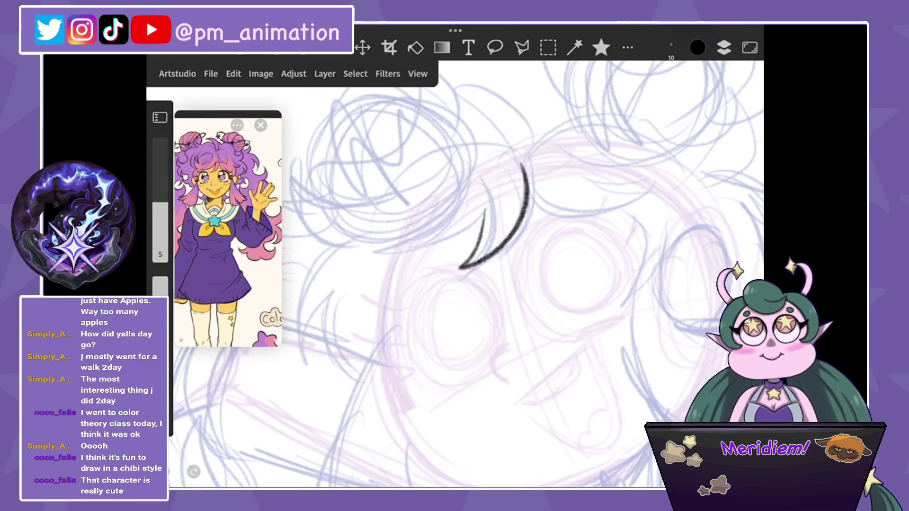
pyautogui.scroll(-2, 467, 274)
pyautogui.hotkey('ctrl', 'z')
pyautogui.moveTo(465, 118)
pyautogui.mouseDown()
pyautogui.moveTo(388, 198)
pyautogui.moveTo(483, 168)
pyautogui.mouseUp()
pyautogui.moveTo(482, 133)
pyautogui.mouseDown()
pyautogui.moveTo(465, 226)
pyautogui.moveTo(539, 107)
pyautogui.mouseUp()
pyautogui.hscroll(2, 466, 273)
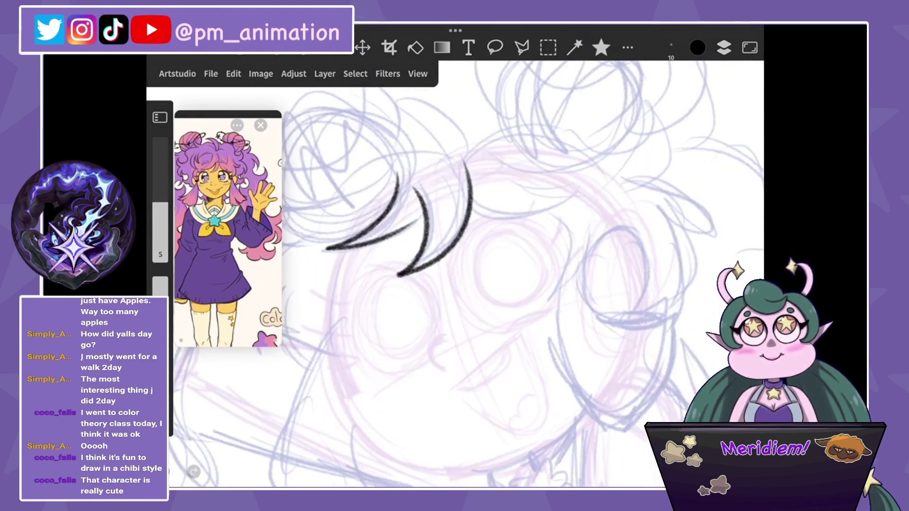
pyautogui.moveTo(573, 176); pyautogui.dragTo(468, 219)
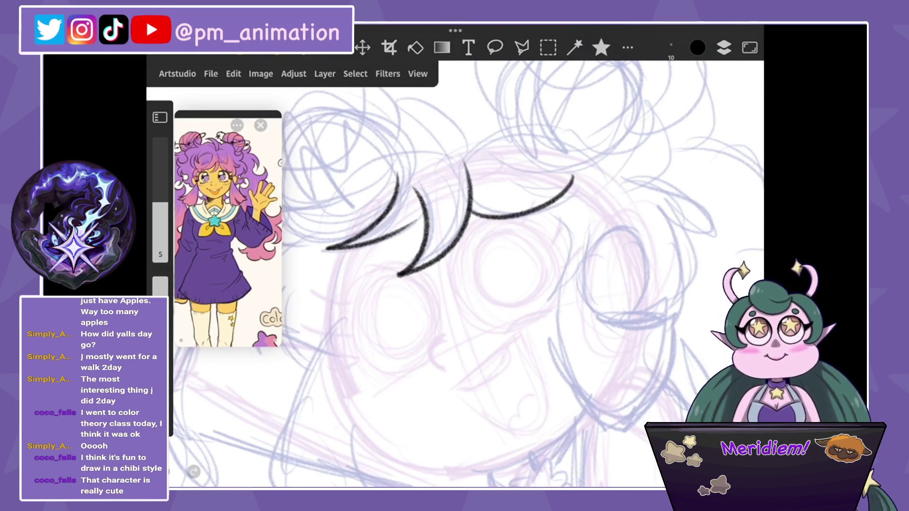
pyautogui.scroll(-3, 467, 274)
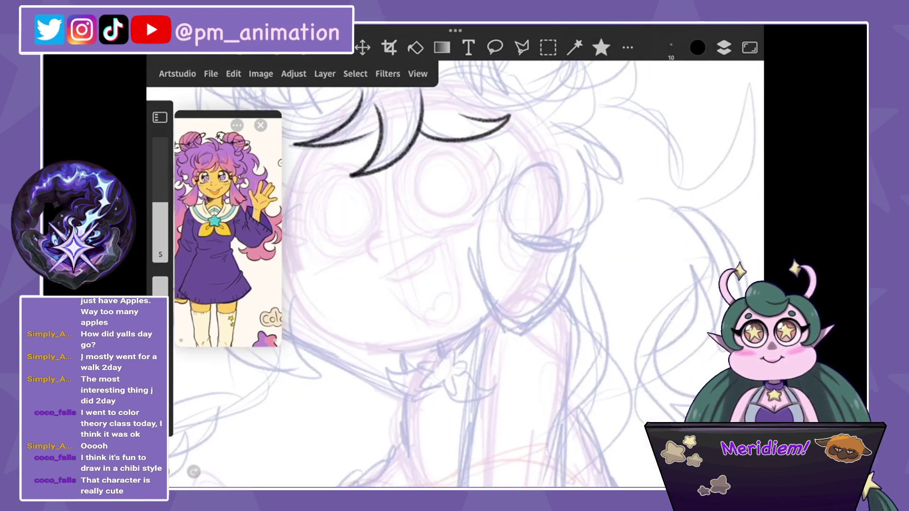
# Ink the hooked strand beside the face and extend the side hair past the cheek.
pyautogui.moveTo(478, 140)
pyautogui.mouseDown()
pyautogui.moveTo(466, 205)
pyautogui.moveTo(515, 151)
pyautogui.mouseUp()
pyautogui.hotkey('ctrl', 'z')
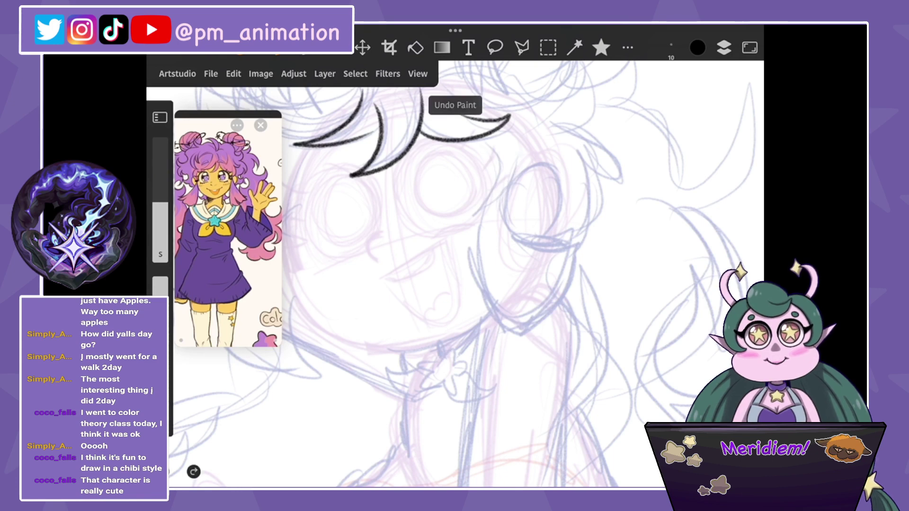
pyautogui.moveTo(475, 142)
pyautogui.mouseDown()
pyautogui.moveTo(473, 215)
pyautogui.moveTo(521, 148)
pyautogui.mouseUp()
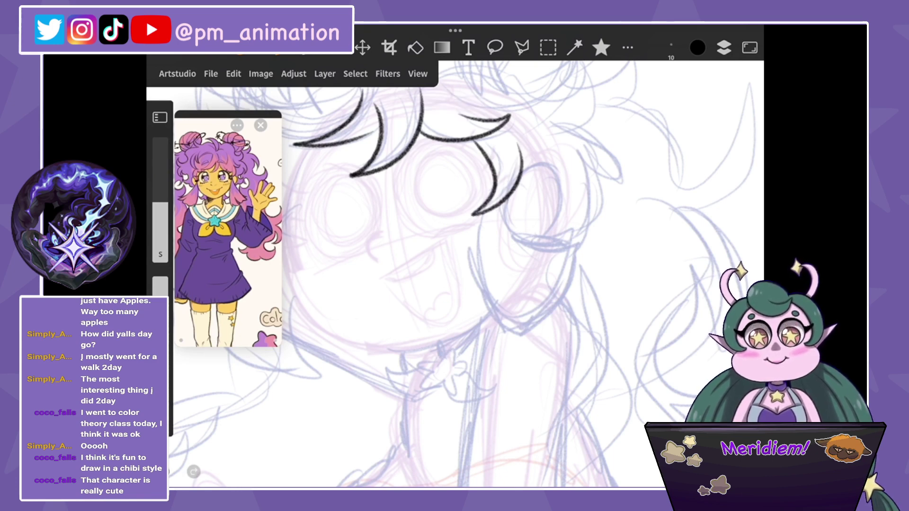
pyautogui.moveTo(508, 203); pyautogui.dragTo(574, 253)
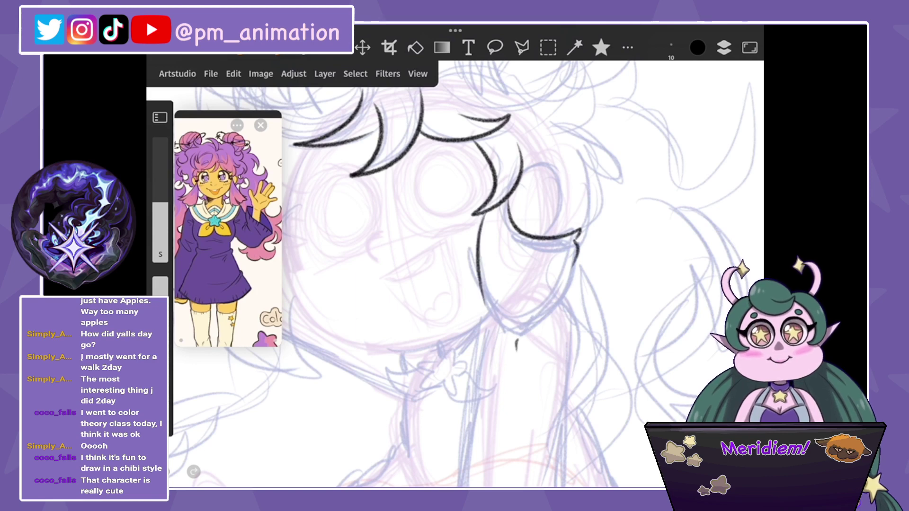
pyautogui.hotkey('ctrl', 'z')
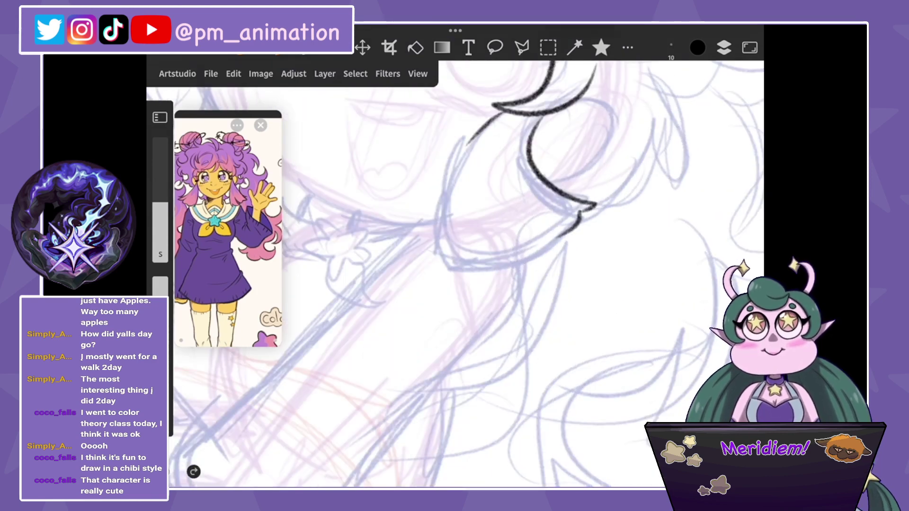
pyautogui.moveTo(467, 143); pyautogui.dragTo(458, 271)
pyautogui.scroll(5, 454, 275)
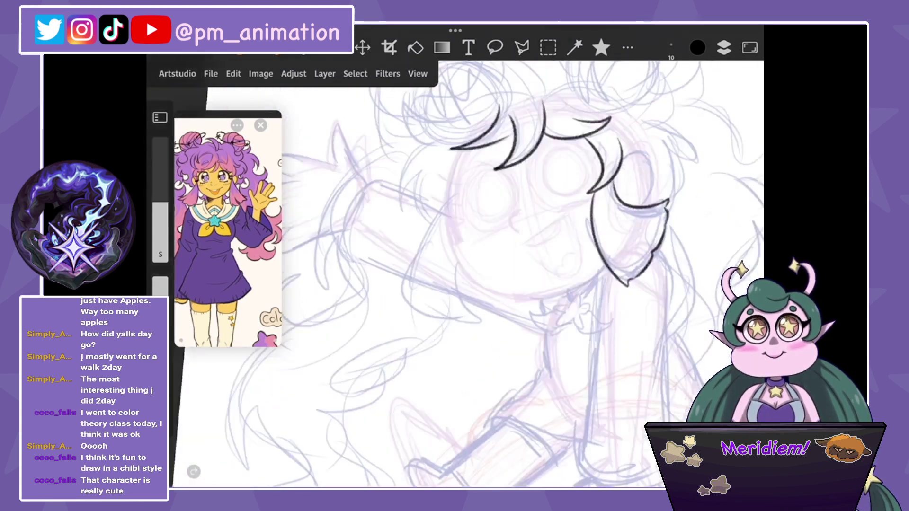
pyautogui.scroll(2, 520, 284)
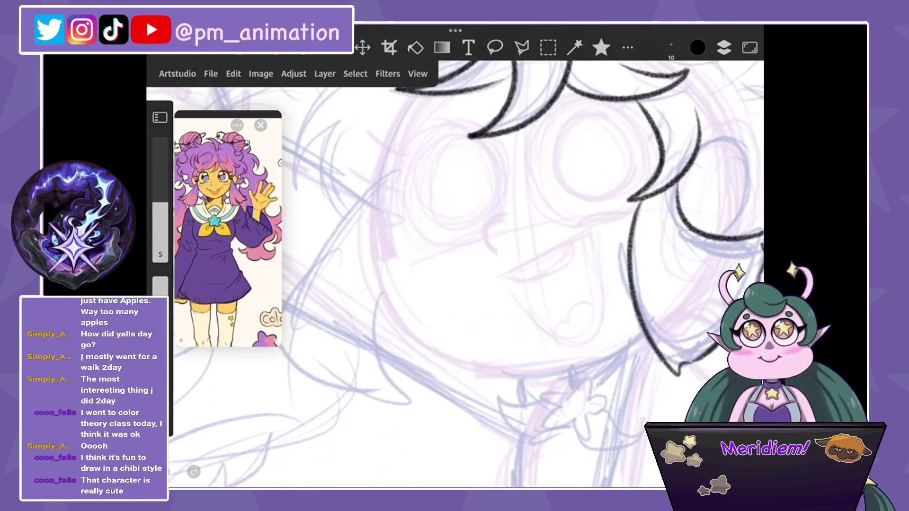
# Switch the brush drawing mode to autoshape and undo the last hair stroke.
pyautogui.click(305, 205)
pyautogui.click(346, 172)
pyautogui.scroll(-2, 520, 284)
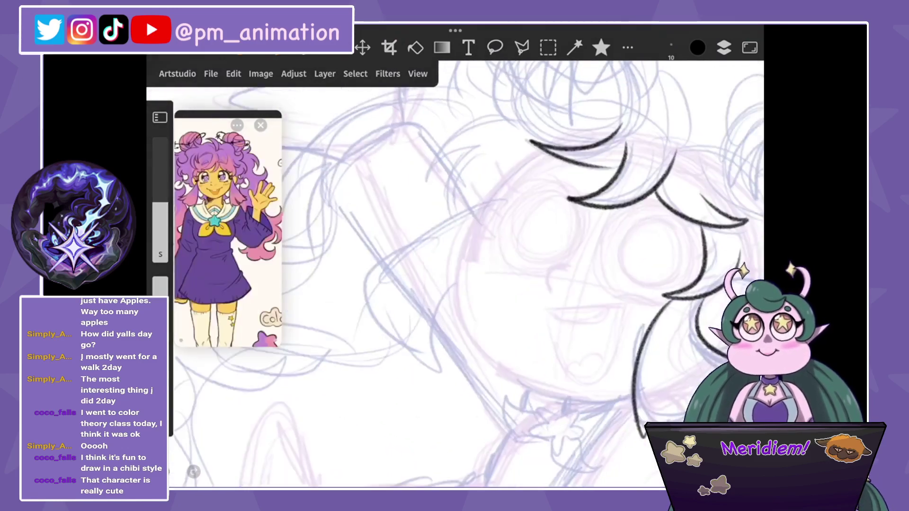
pyautogui.scroll(-1, 521, 284)
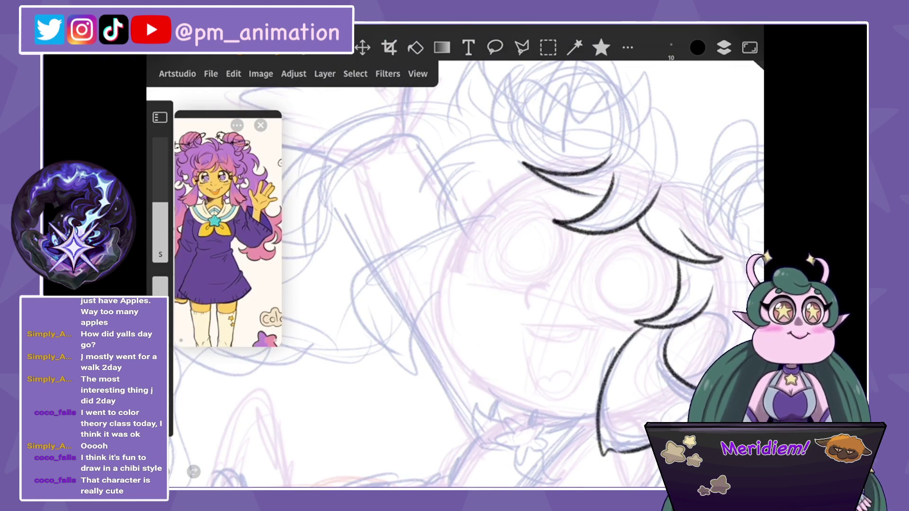
pyautogui.scroll(-2, 473, 275)
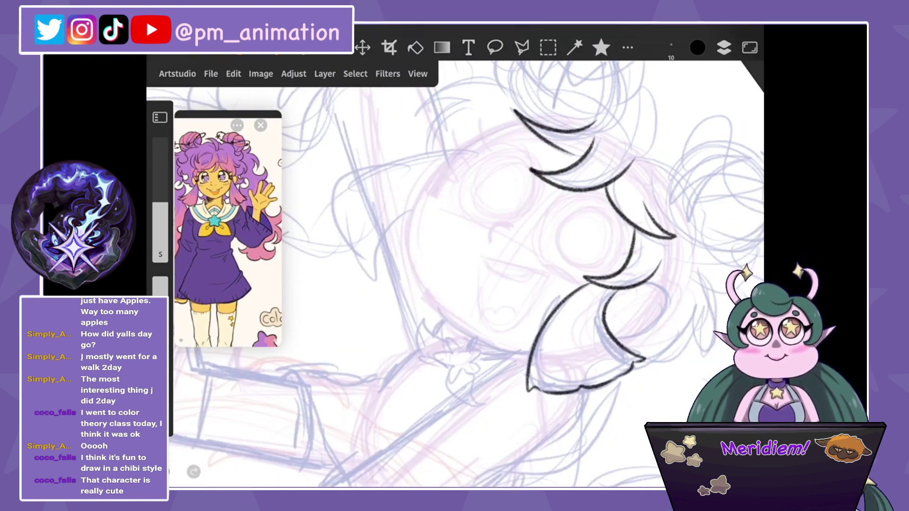
pyautogui.scroll(2, 473, 274)
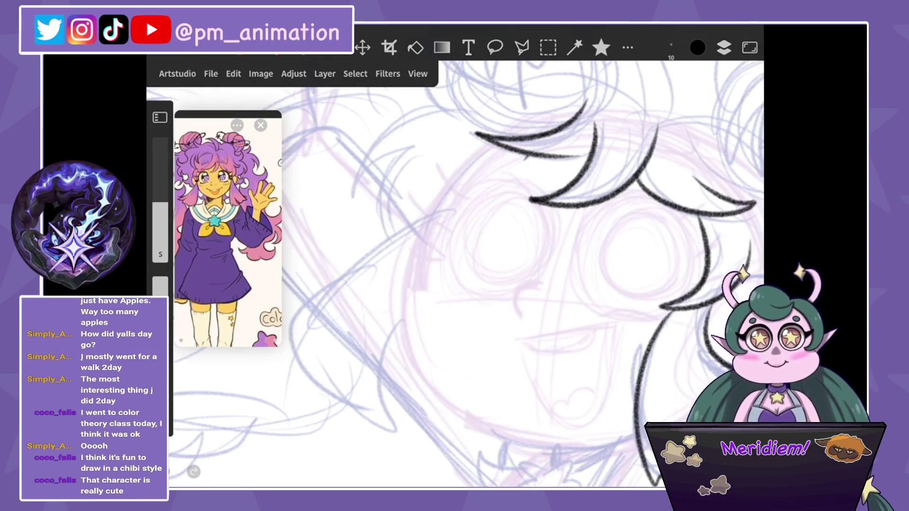
pyautogui.hotkey('ctrl', 'z')
pyautogui.scroll(2, 474, 274)
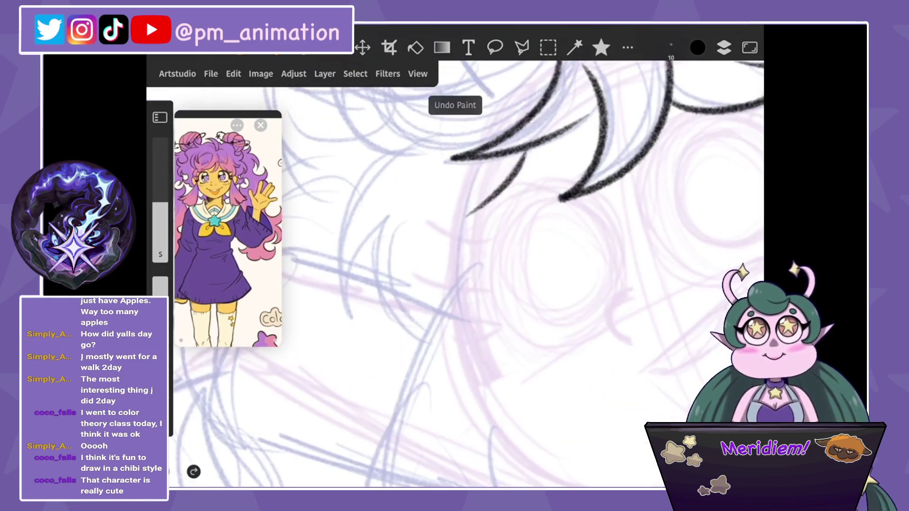
pyautogui.scroll(-2, 473, 274)
pyautogui.scroll(-1, 473, 274)
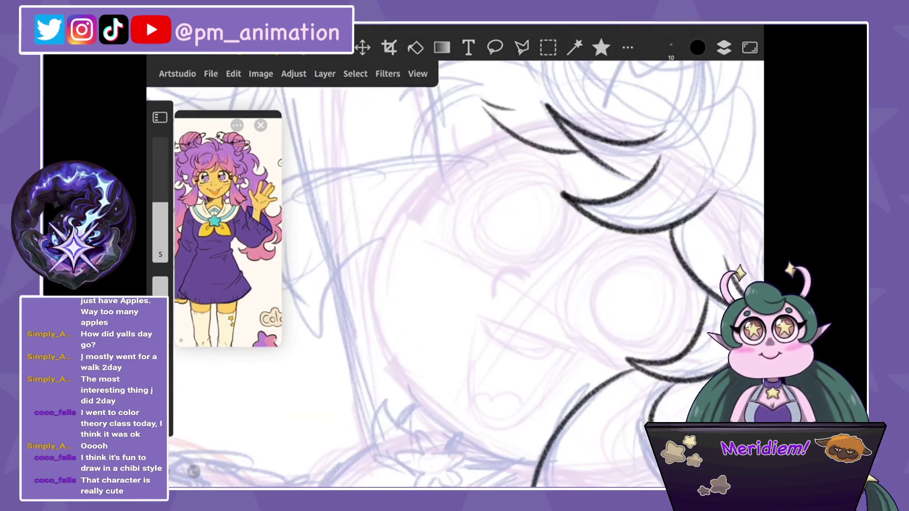
# Ink the cheek curve across the lower face after several retries.
pyautogui.moveTo(508, 137); pyautogui.dragTo(435, 412)
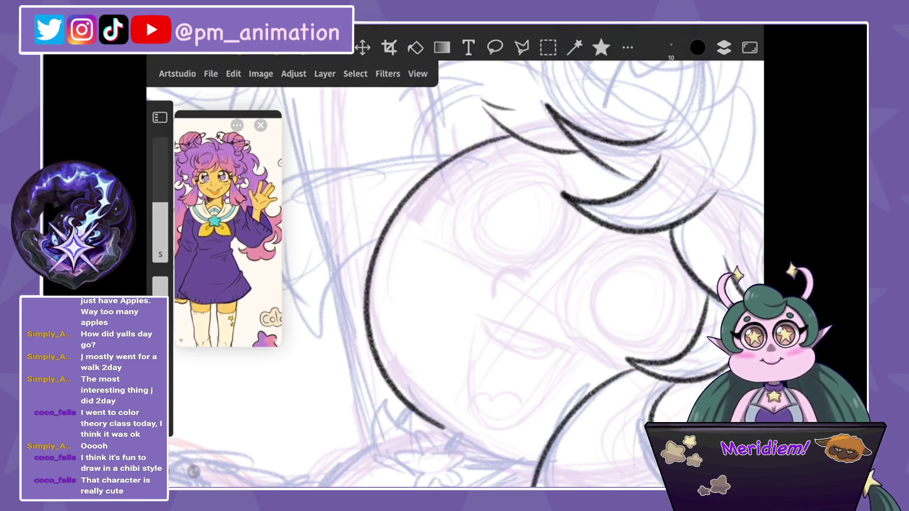
pyautogui.scroll(-3, 473, 275)
pyautogui.hotkey('ctrl', 'z')
pyautogui.scroll(2, 474, 274)
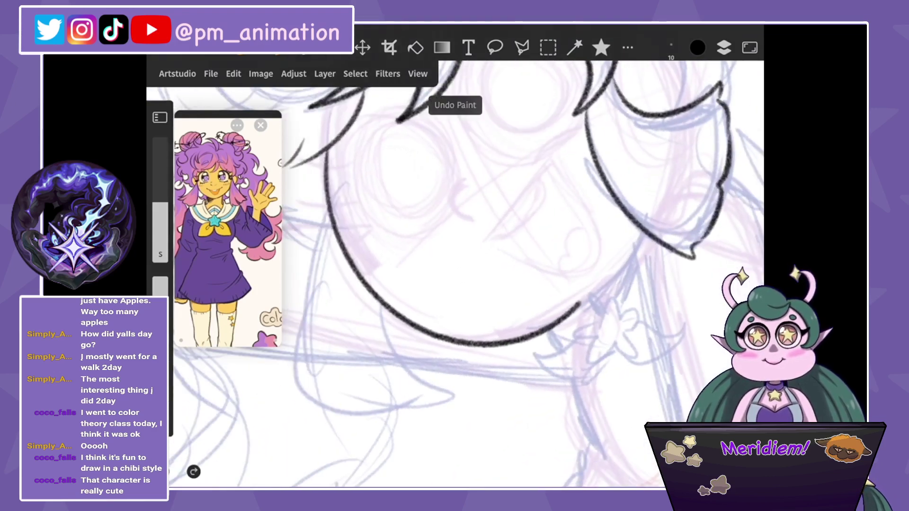
pyautogui.moveTo(334, 260)
pyautogui.mouseDown()
pyautogui.moveTo(402, 360)
pyautogui.moveTo(476, 369)
pyautogui.mouseUp()
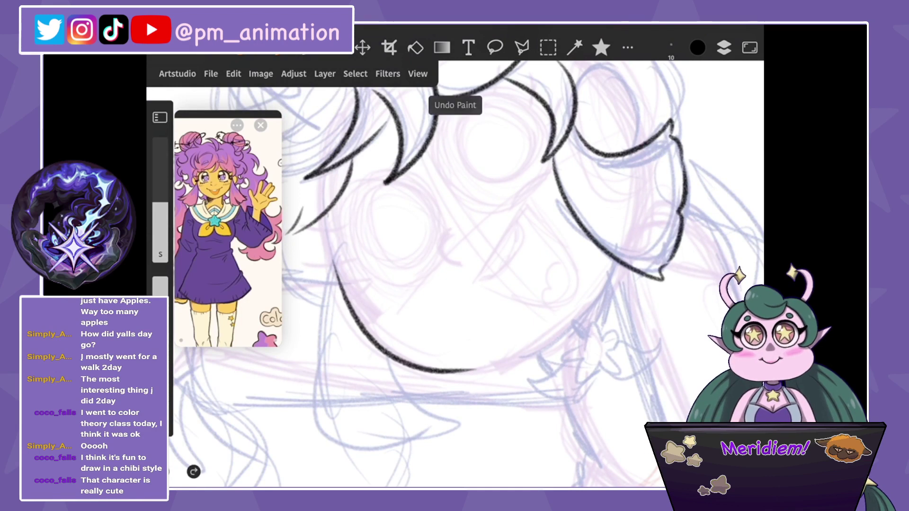
pyautogui.hotkey('ctrl', 'z')
pyautogui.moveTo(326, 213)
pyautogui.mouseDown()
pyautogui.moveTo(328, 237)
pyautogui.moveTo(450, 369)
pyautogui.moveTo(582, 303)
pyautogui.mouseUp()
pyautogui.hotkey('ctrl', 'z')
pyautogui.moveTo(327, 218)
pyautogui.mouseDown()
pyautogui.moveTo(426, 374)
pyautogui.moveTo(583, 303)
pyautogui.mouseUp()
# Ink the left face outline from the top of the head down to the cheek.
pyautogui.moveTo(565, 234); pyautogui.dragTo(525, 301)
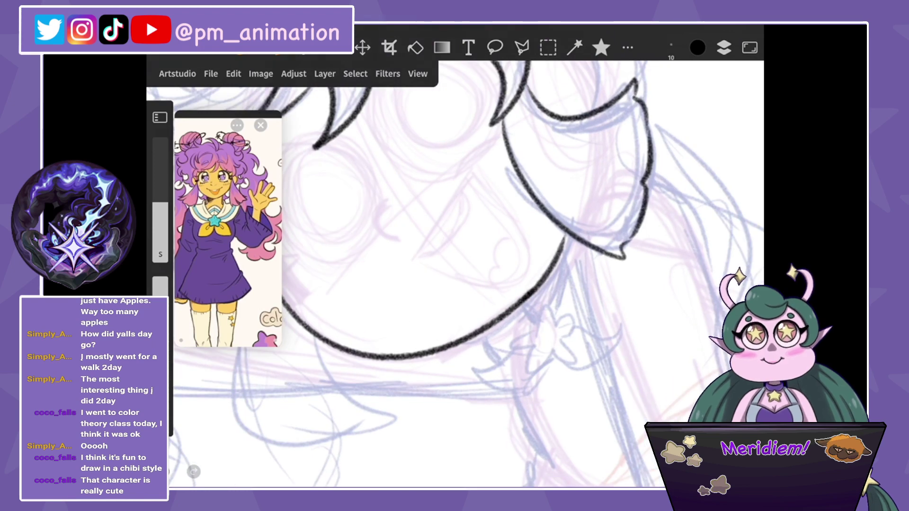
pyautogui.scroll(3, 469, 275)
pyautogui.hotkey('ctrl', 'z')
pyautogui.moveTo(433, 140)
pyautogui.mouseDown()
pyautogui.moveTo(445, 196)
pyautogui.moveTo(495, 303)
pyautogui.mouseUp()
pyautogui.moveTo(438, 175)
pyautogui.mouseDown()
pyautogui.moveTo(490, 303)
pyautogui.moveTo(478, 289)
pyautogui.mouseUp()
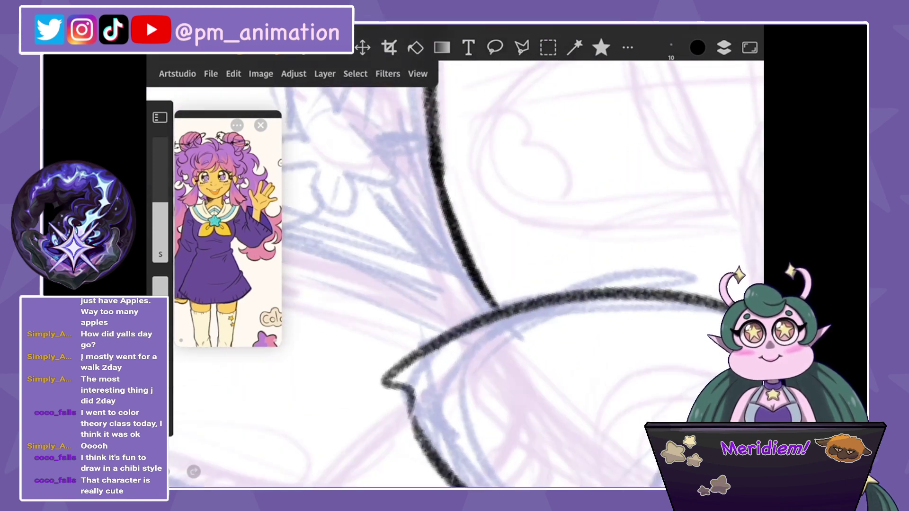
pyautogui.hotkey('ctrl', 'z')
pyautogui.hotkey('ctrl', 'z')
pyautogui.hotkey('ctrl', 'z')
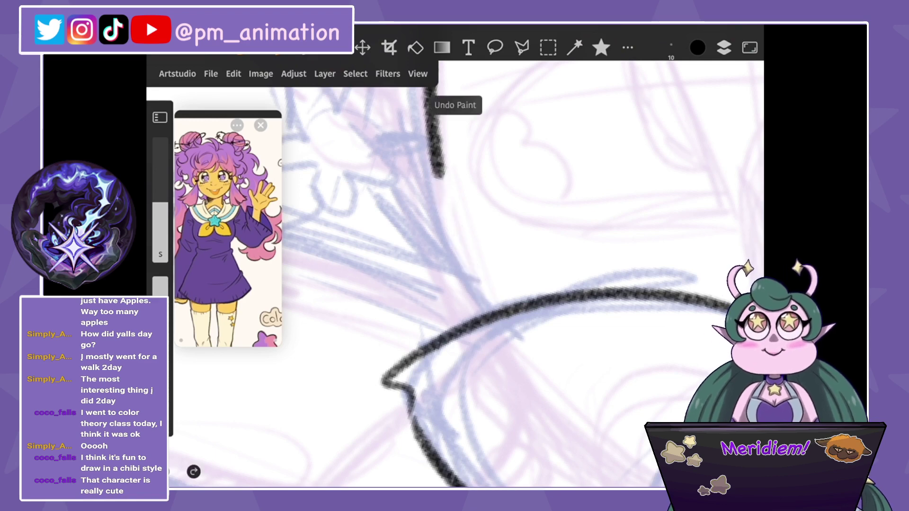
pyautogui.moveTo(431, 94); pyautogui.dragTo(490, 306)
pyautogui.scroll(-5, 520, 274)
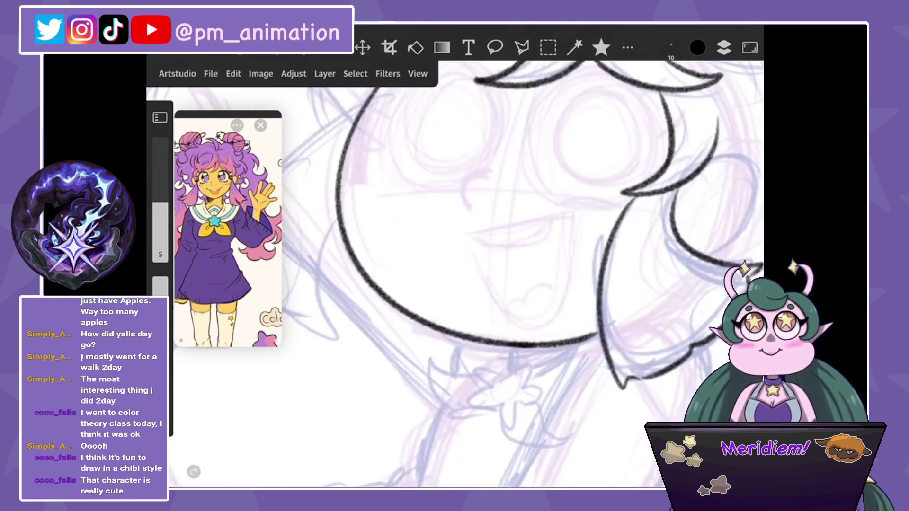
pyautogui.scroll(3, 658, 179)
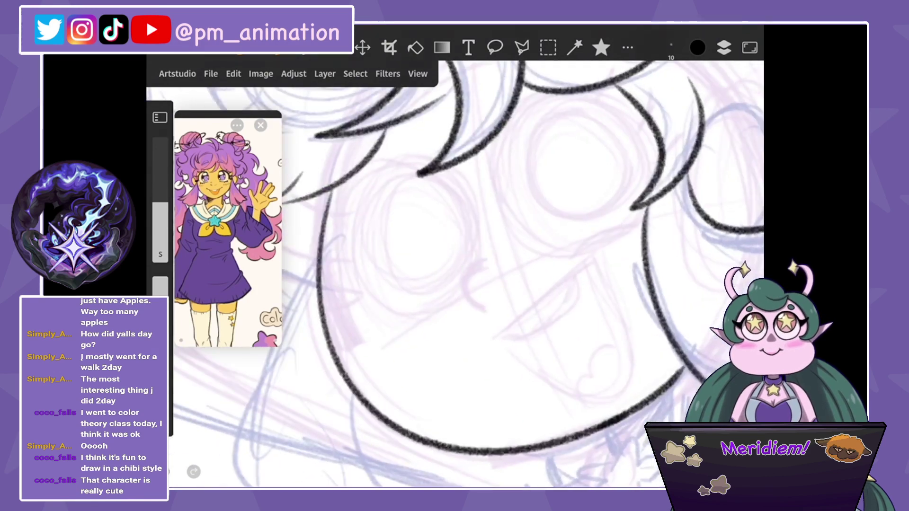
pyautogui.moveTo(492, 264); pyautogui.dragTo(480, 313)
pyautogui.hotkey('ctrl', 'z')
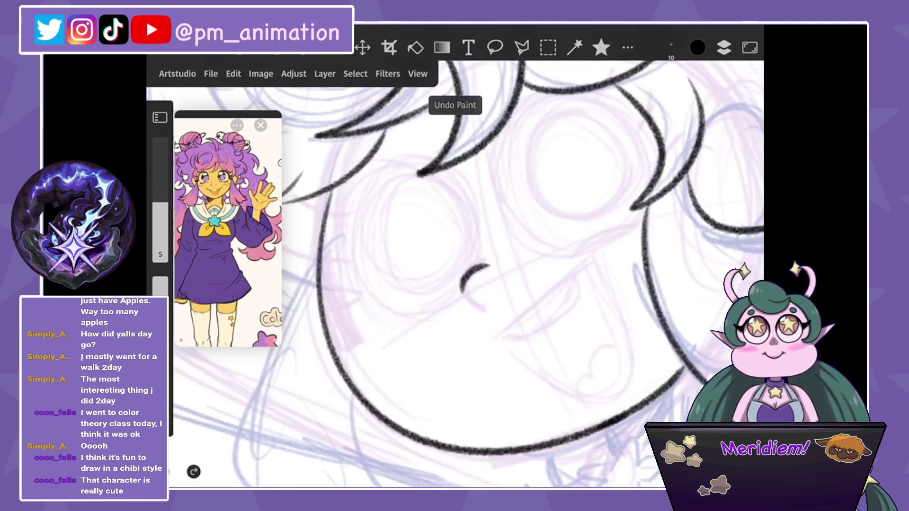
# Draw the closed eye line, restoring it with redo after undoing.
pyautogui.scroll(-2, 466, 274)
pyautogui.scroll(-2, 466, 273)
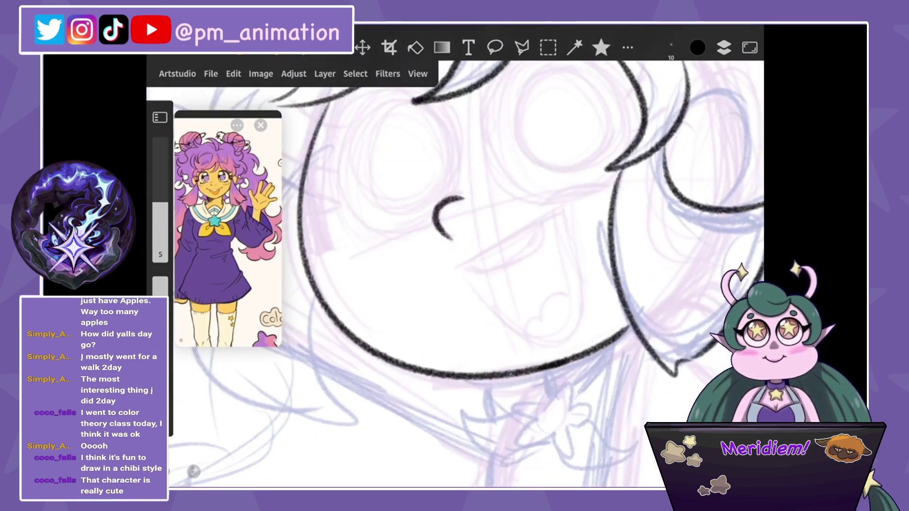
pyautogui.moveTo(453, 268); pyautogui.dragTo(554, 209)
pyautogui.hotkey('ctrl', 'z')
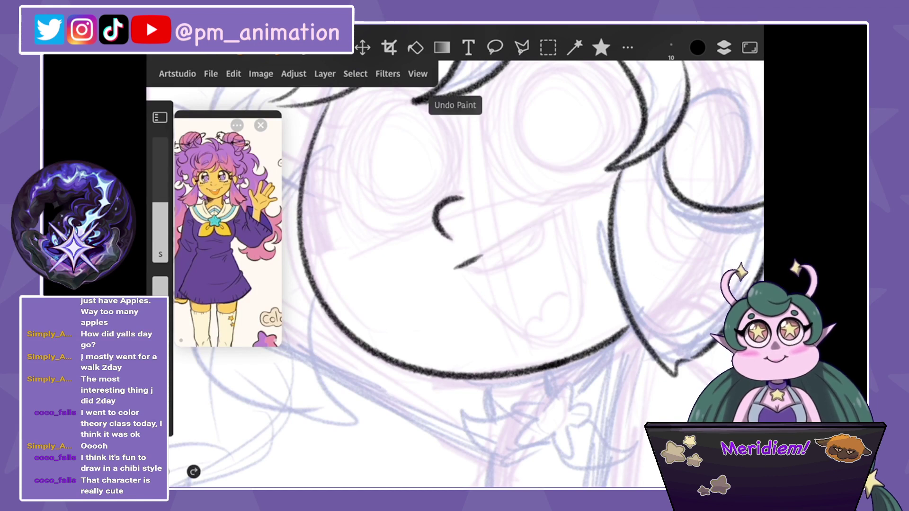
pyautogui.hotkey('ctrl', 'shift', 'z')
# Ink the open smiling mouth, discarding a tongue curve attempt.
pyautogui.moveTo(555, 212)
pyautogui.mouseDown()
pyautogui.moveTo(537, 345)
pyautogui.moveTo(472, 283)
pyautogui.moveTo(523, 252)
pyautogui.moveTo(545, 226)
pyautogui.mouseUp()
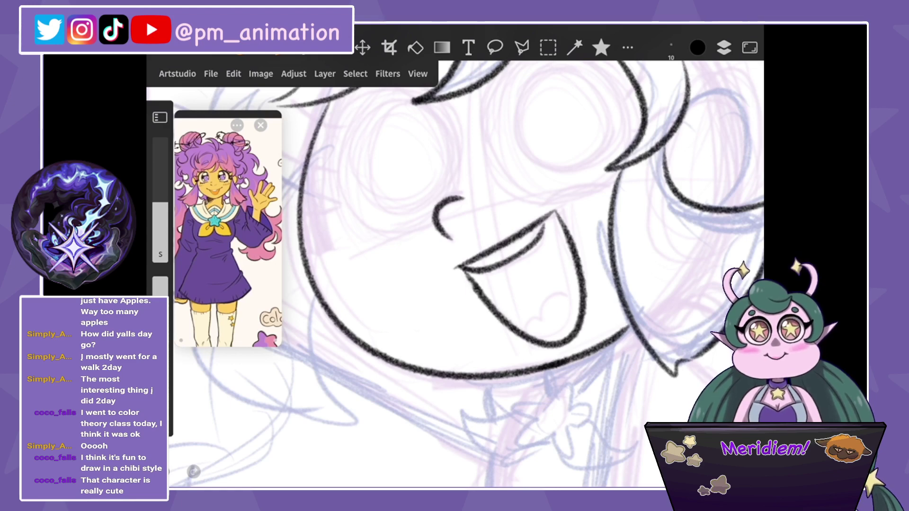
pyautogui.moveTo(577, 270); pyautogui.dragTo(553, 297)
pyautogui.hotkey('ctrl', 'z')
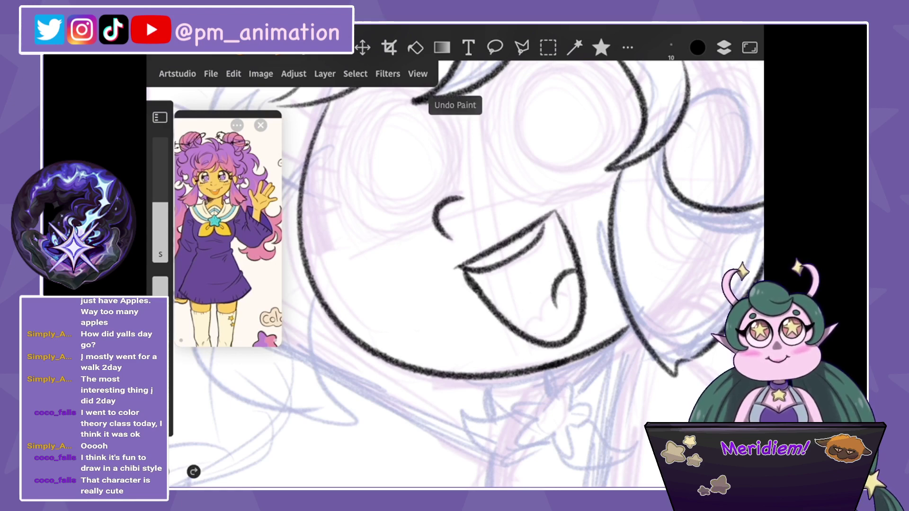
pyautogui.scroll(-5, 454, 275)
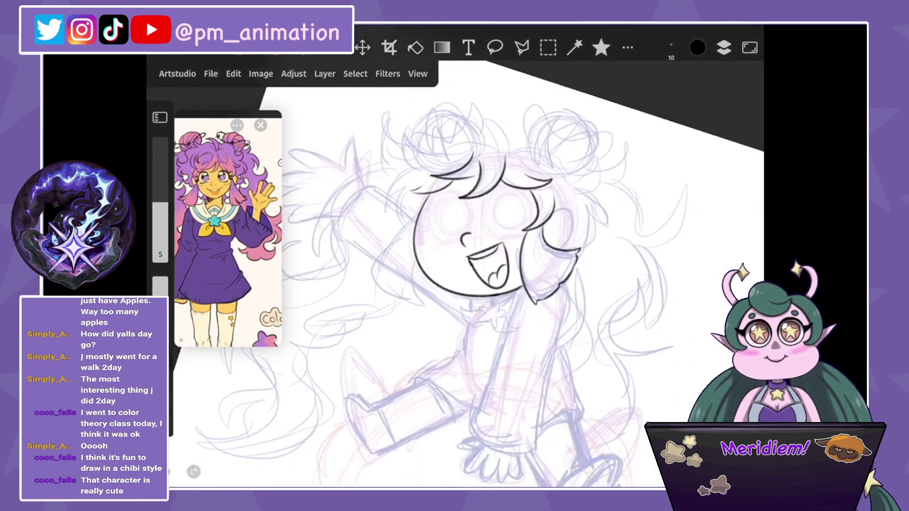
pyautogui.scroll(5, 454, 274)
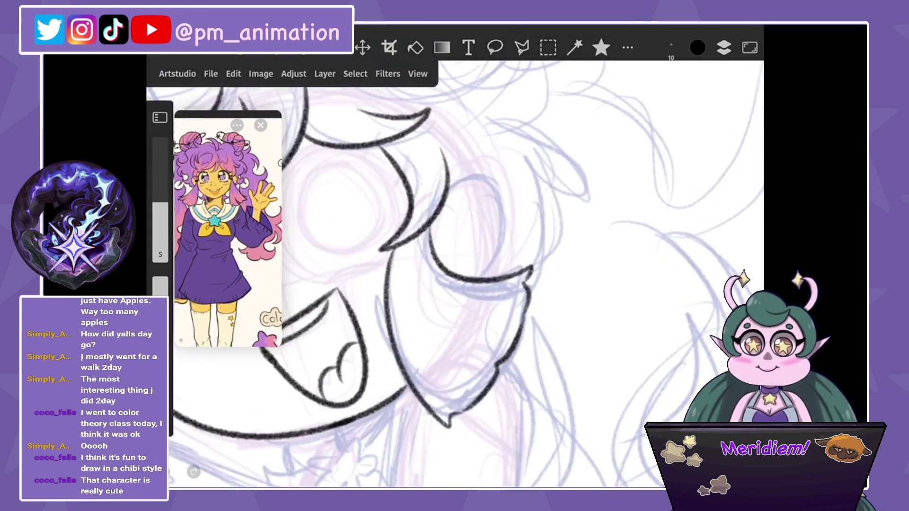
# Add an outer and an inner curl to the right-side hair.
pyautogui.moveTo(453, 180); pyautogui.dragTo(476, 277)
pyautogui.moveTo(471, 196); pyautogui.dragTo(458, 260)
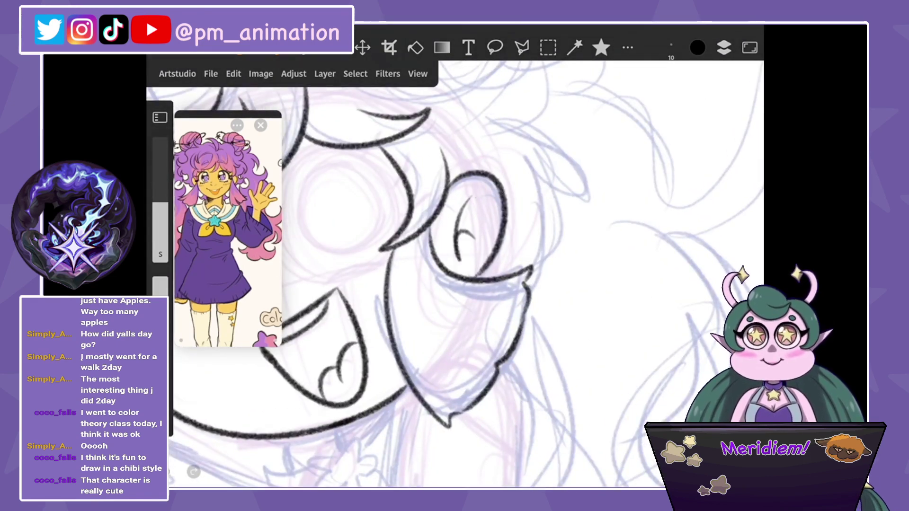
pyautogui.scroll(-3, 454, 274)
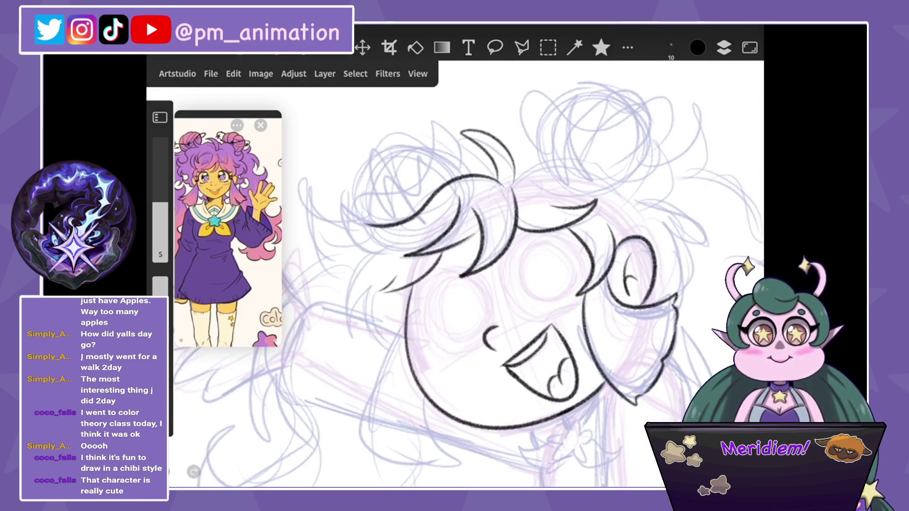
# Ink hair strands down the left side, wavy hair on top, and a top-right curl.
pyautogui.moveTo(358, 201)
pyautogui.mouseDown()
pyautogui.moveTo(381, 250)
pyautogui.moveTo(352, 345)
pyautogui.mouseUp()
pyautogui.moveTo(374, 281); pyautogui.dragTo(365, 315)
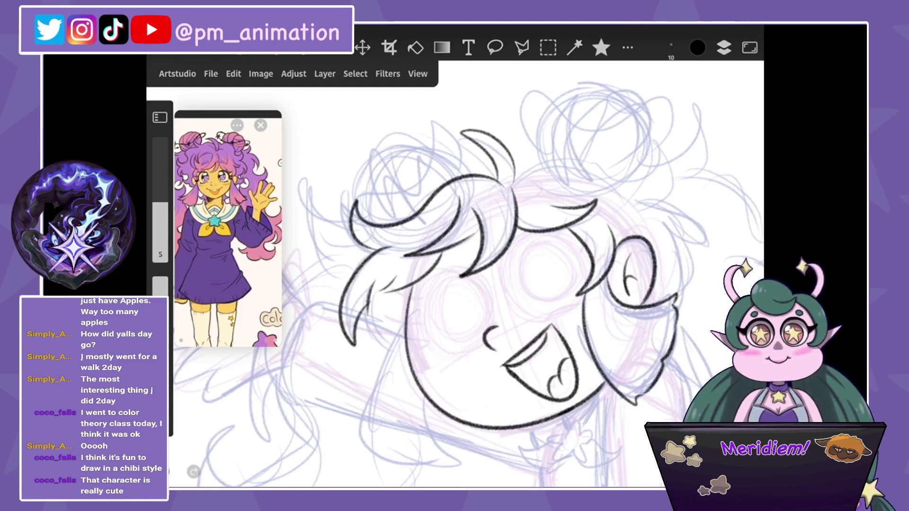
pyautogui.hscroll(4, 466, 274)
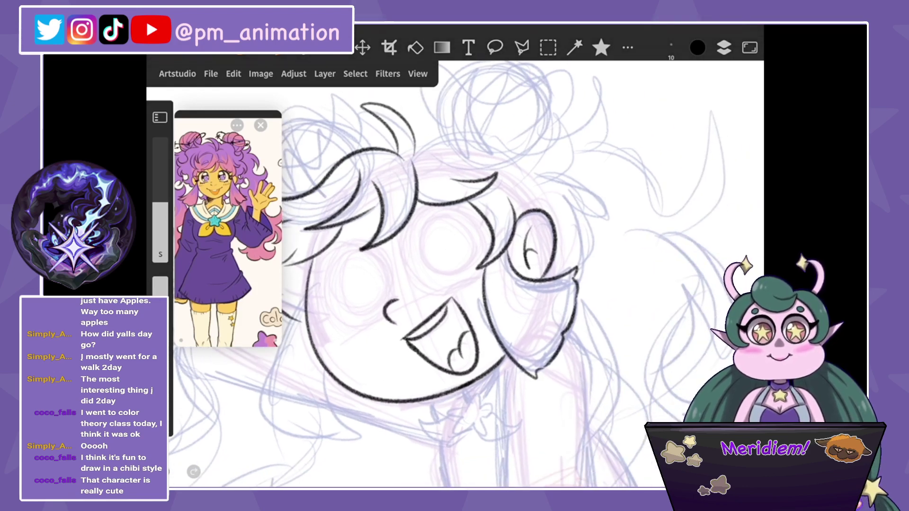
pyautogui.hotkey('ctrl', 'z')
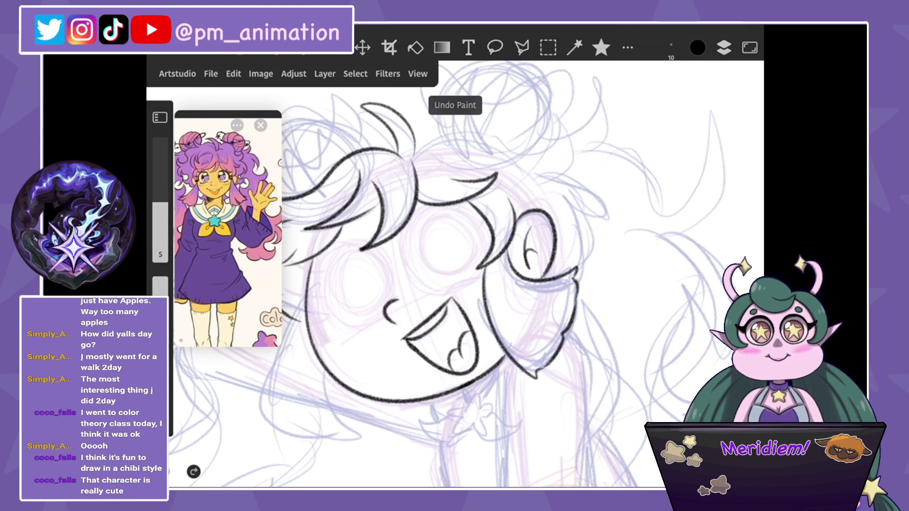
pyautogui.moveTo(480, 138); pyautogui.dragTo(580, 151)
pyautogui.moveTo(546, 179); pyautogui.dragTo(602, 232)
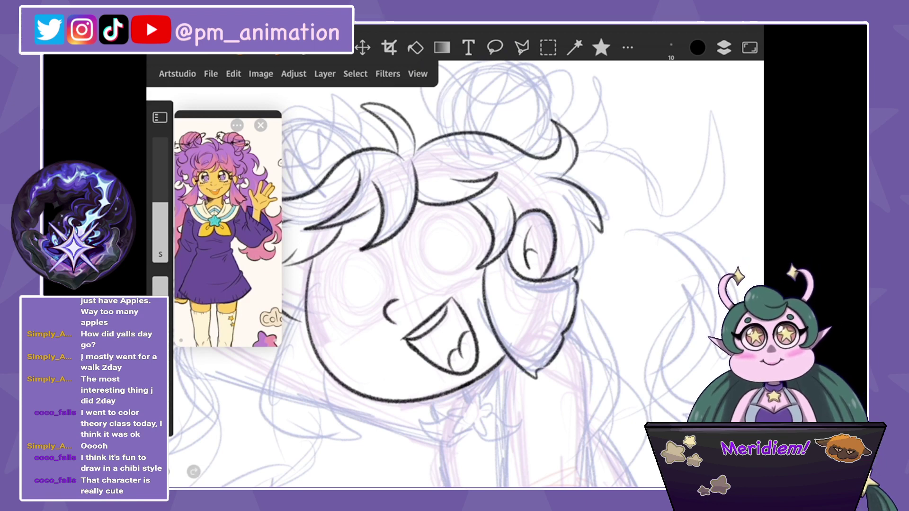
# Ink the hair strand hanging beside the left cheek, redrawing it once.
pyautogui.moveTo(440, 341); pyautogui.dragTo(587, 227)
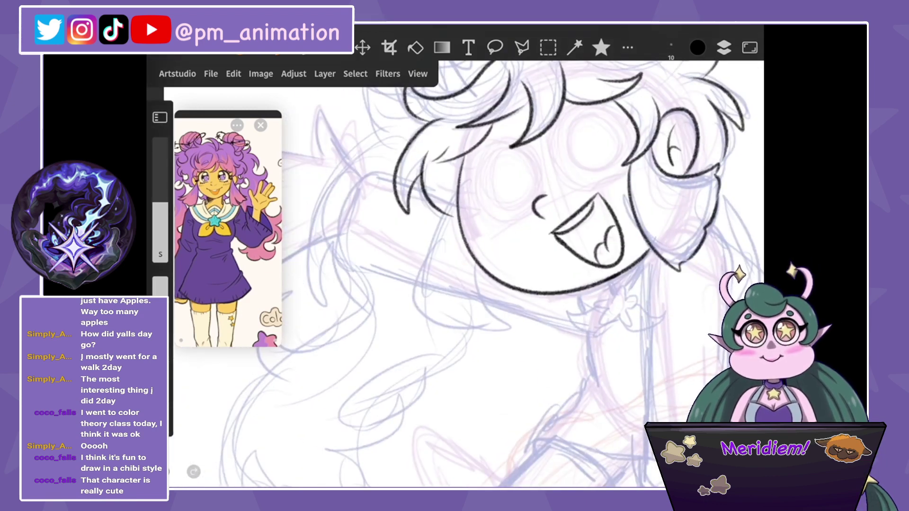
pyautogui.moveTo(458, 211); pyautogui.dragTo(410, 312)
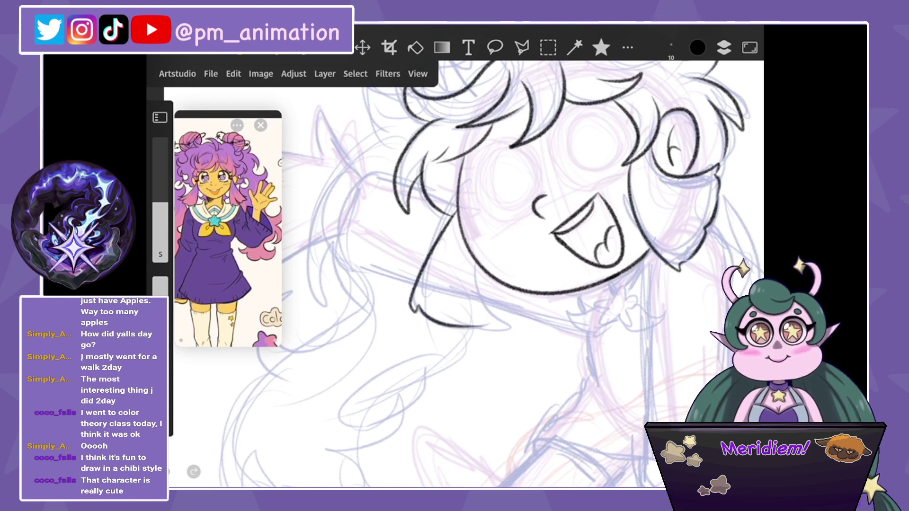
pyautogui.hotkey('ctrl', 'z')
pyautogui.moveTo(450, 214); pyautogui.dragTo(414, 306)
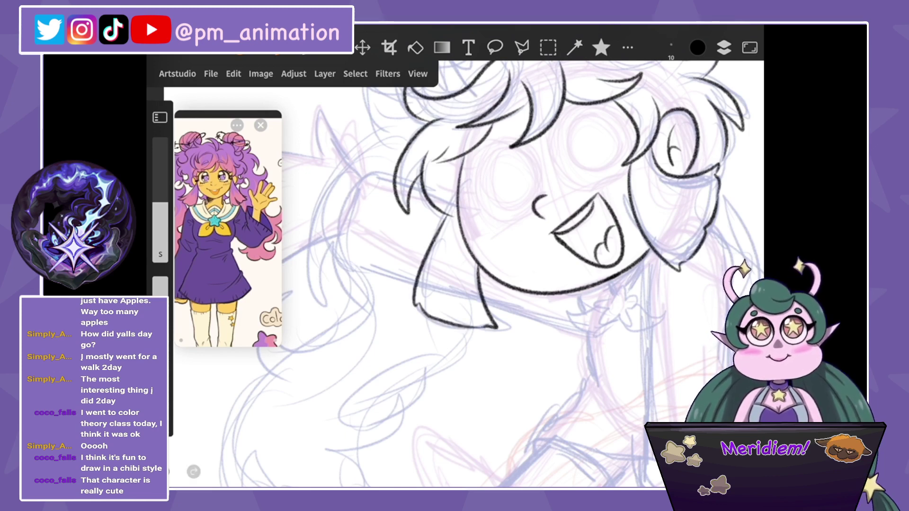
pyautogui.scroll(-2, 473, 260)
# Add a new empty layer and reselect the inked lineart layer.
pyautogui.click(724, 47)
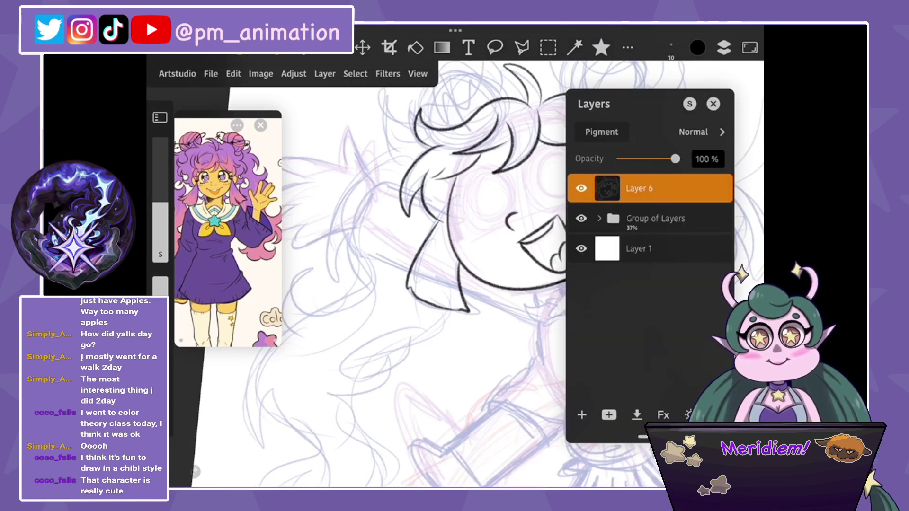
pyautogui.click(582, 414)
pyautogui.click(639, 218)
pyautogui.click(638, 218)
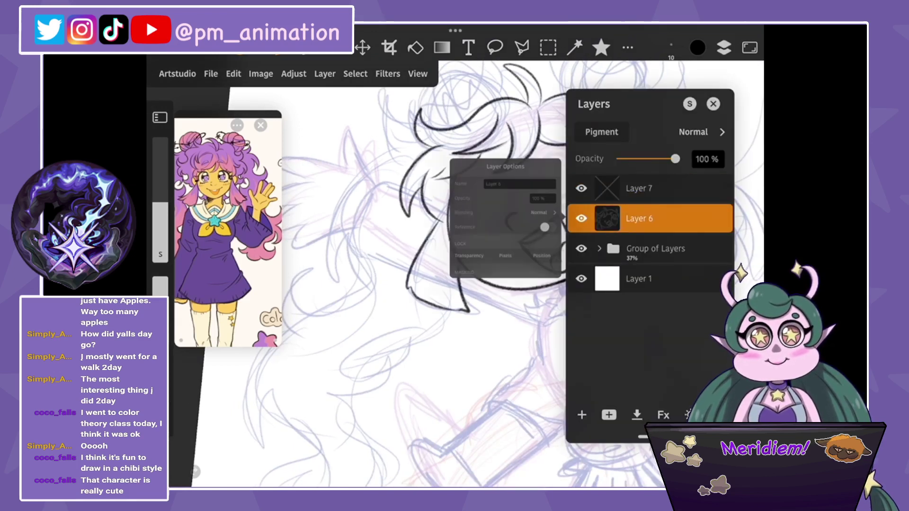
pyautogui.click(378, 284)
pyautogui.click(724, 48)
pyautogui.scroll(5, 474, 275)
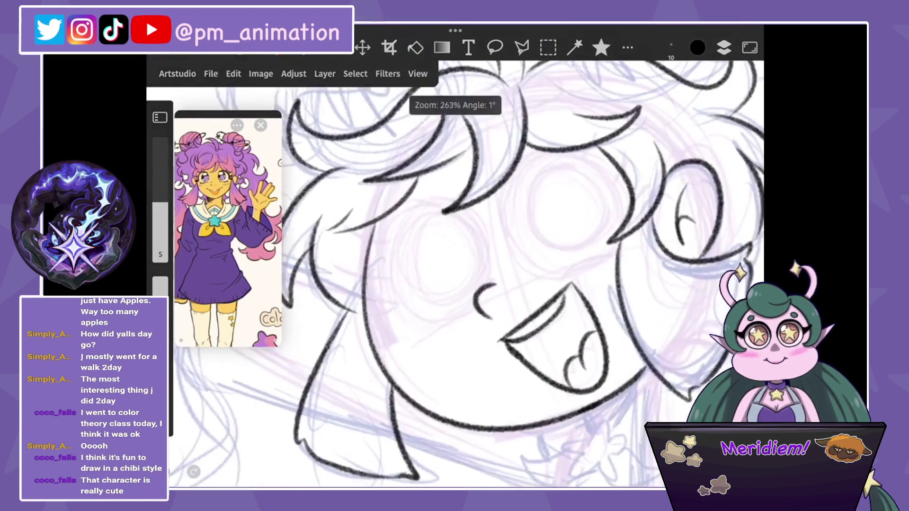
pyautogui.hscroll(2, 467, 274)
# Ink a clean circle around the left eye after several undone attempts.
pyautogui.moveTo(518, 270)
pyautogui.mouseDown()
pyautogui.moveTo(611, 137)
pyautogui.moveTo(596, 249)
pyautogui.mouseUp()
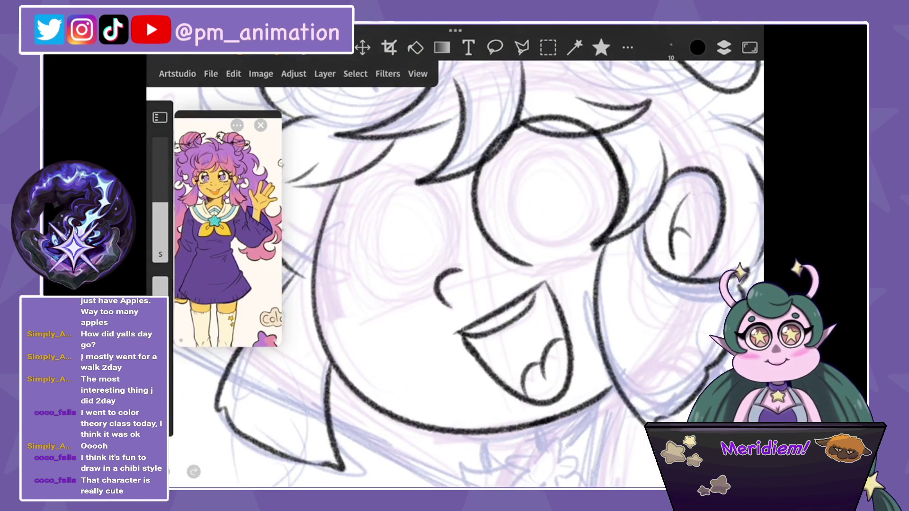
pyautogui.hotkey('ctrl', 'z')
pyautogui.moveTo(452, 165); pyautogui.dragTo(351, 253)
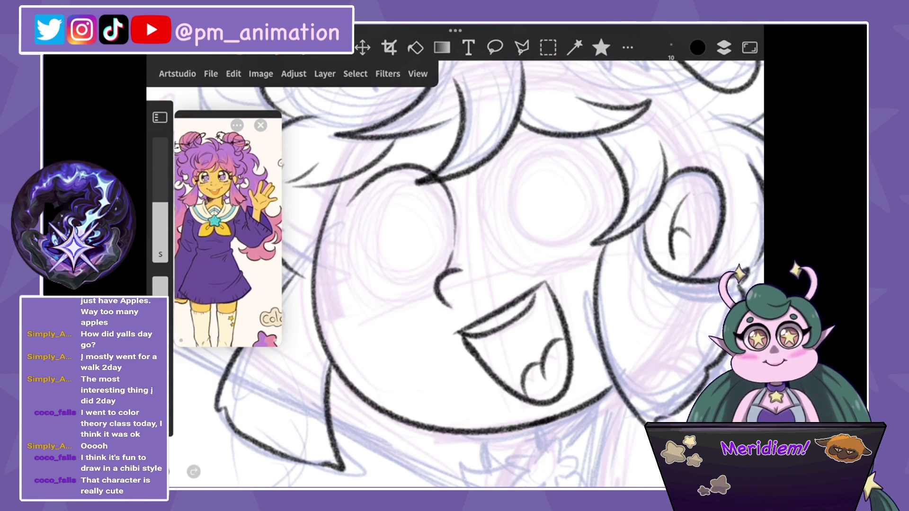
pyautogui.hotkey('ctrl', 'z')
pyautogui.moveTo(448, 182)
pyautogui.mouseDown()
pyautogui.moveTo(452, 270)
pyautogui.moveTo(360, 303)
pyautogui.mouseUp()
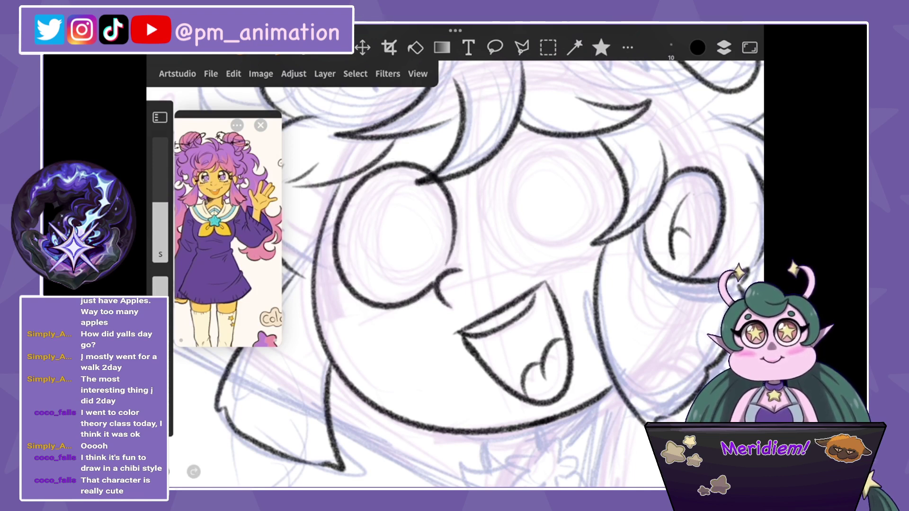
pyautogui.hotkey('ctrl', 'z')
pyautogui.moveTo(428, 306)
pyautogui.mouseDown()
pyautogui.moveTo(450, 171)
pyautogui.moveTo(461, 270)
pyautogui.mouseUp()
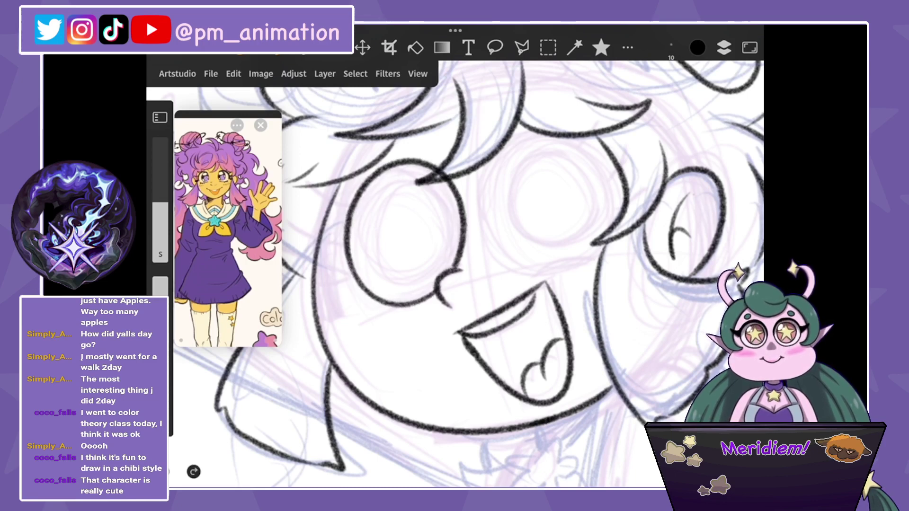
# Try inking the right eye circle several times, undoing every attempt.
pyautogui.moveTo(516, 270)
pyautogui.mouseDown()
pyautogui.moveTo(489, 161)
pyautogui.moveTo(601, 251)
pyautogui.mouseUp()
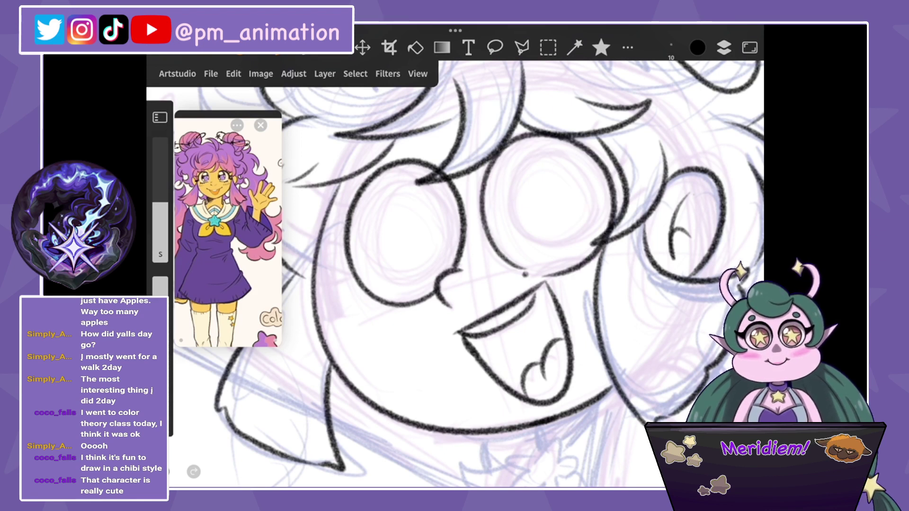
pyautogui.hotkey('ctrl', 'z')
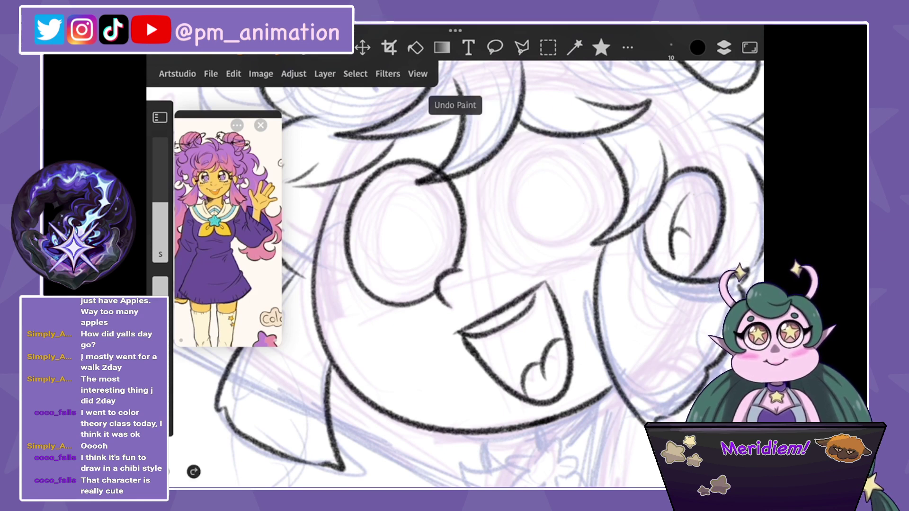
pyautogui.moveTo(530, 270)
pyautogui.mouseDown()
pyautogui.moveTo(578, 129)
pyautogui.moveTo(607, 221)
pyautogui.mouseUp()
pyautogui.moveTo(570, 266); pyautogui.dragTo(600, 238)
pyautogui.hotkey('ctrl', 'z')
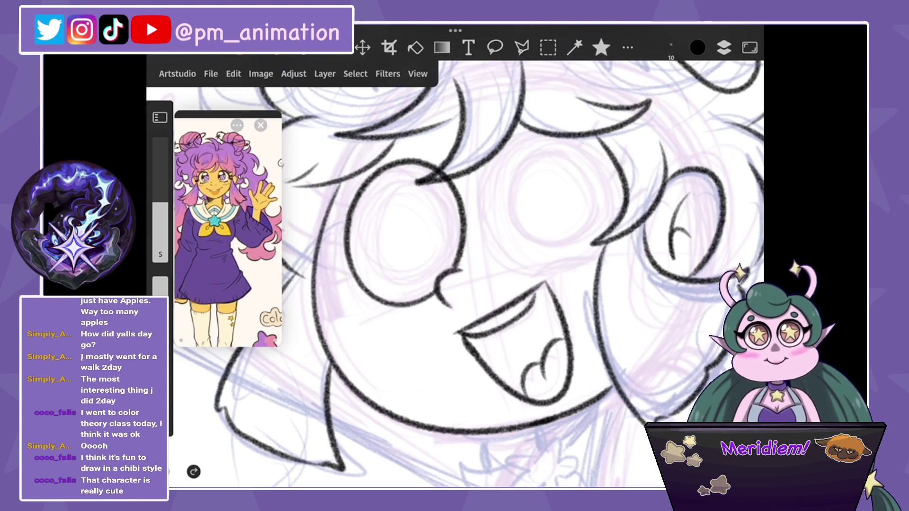
pyautogui.moveTo(530, 270); pyautogui.dragTo(578, 128)
pyautogui.hotkey('ctrl', 'z')
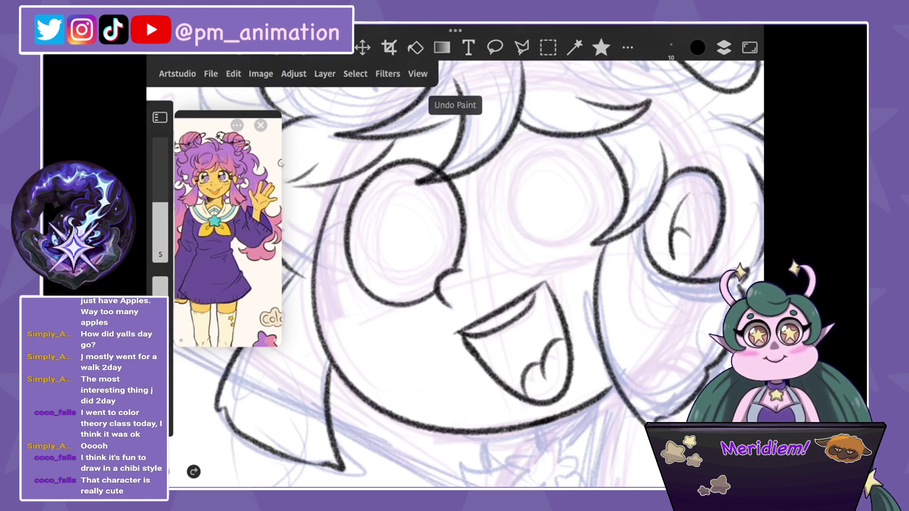
pyautogui.moveTo(591, 245); pyautogui.dragTo(535, 274)
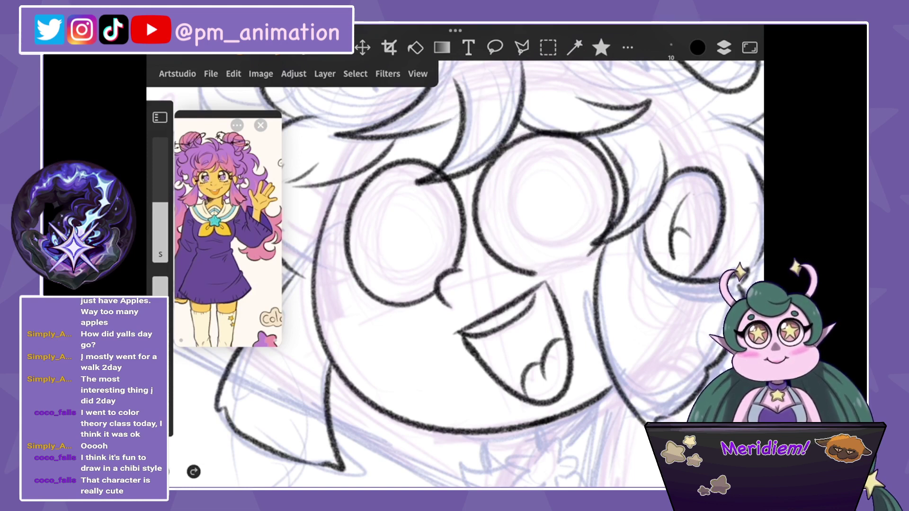
pyautogui.hotkey('ctrl', 'z')
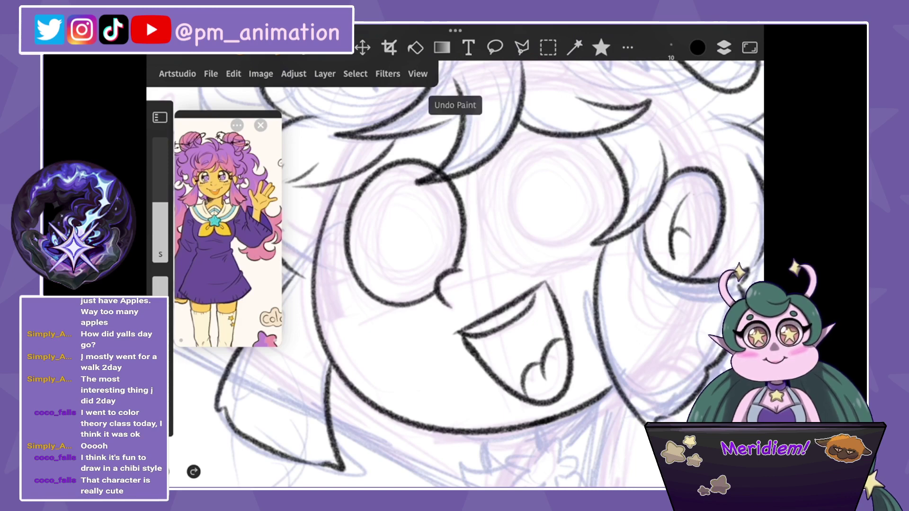
# Duplicate Layer 7, which holds the inked left-eye circle.
pyautogui.click(723, 47)
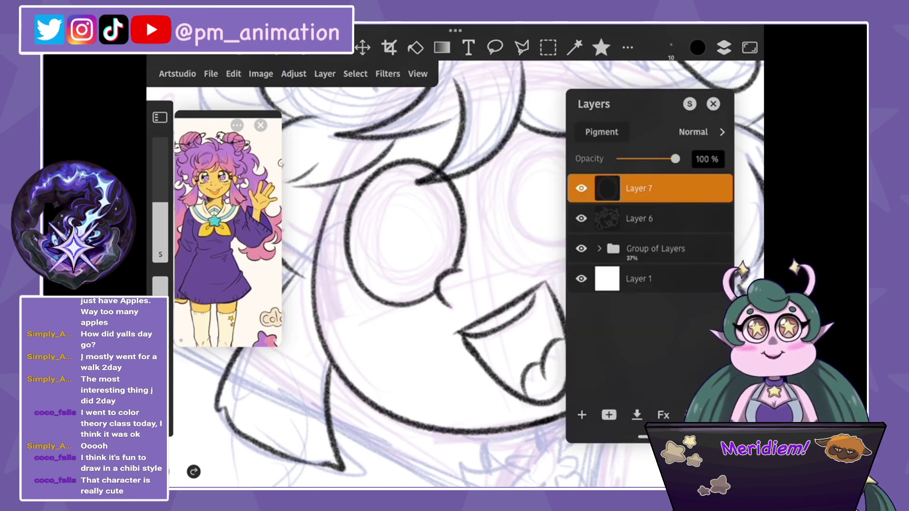
pyautogui.click(609, 414)
pyautogui.click(611, 330)
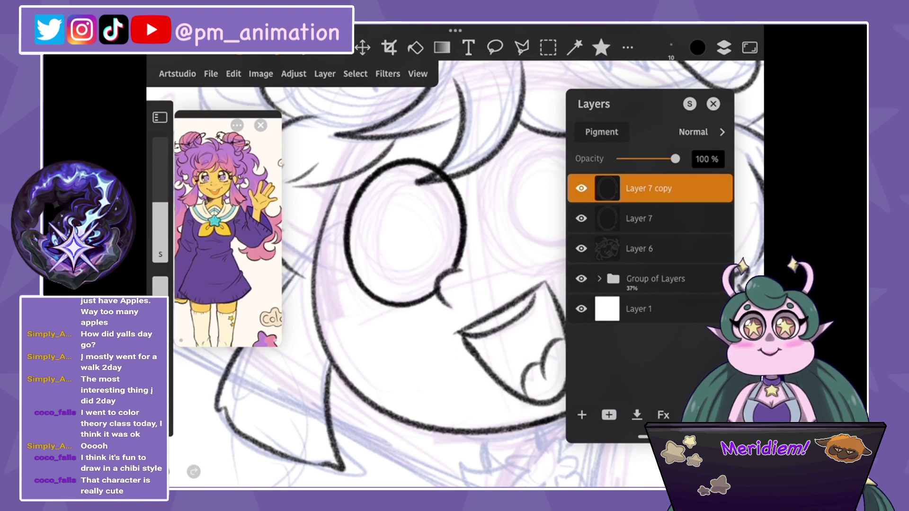
# Transform the copied circle onto the right eye, tilted and scaled to about 118%.
pyautogui.click(233, 73)
pyautogui.click(284, 444)
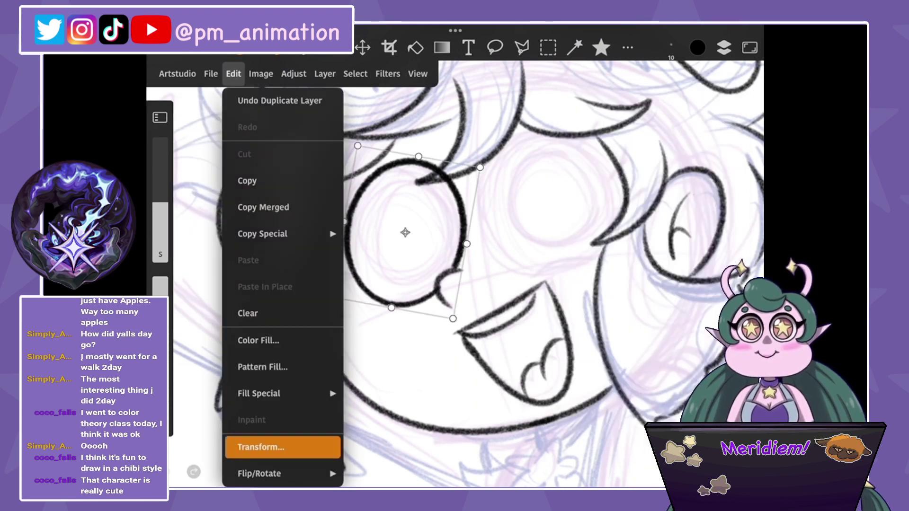
pyautogui.moveTo(405, 232)
pyautogui.mouseDown()
pyautogui.moveTo(560, 195)
pyautogui.moveTo(553, 201)
pyautogui.mouseUp()
pyautogui.click(159, 267)
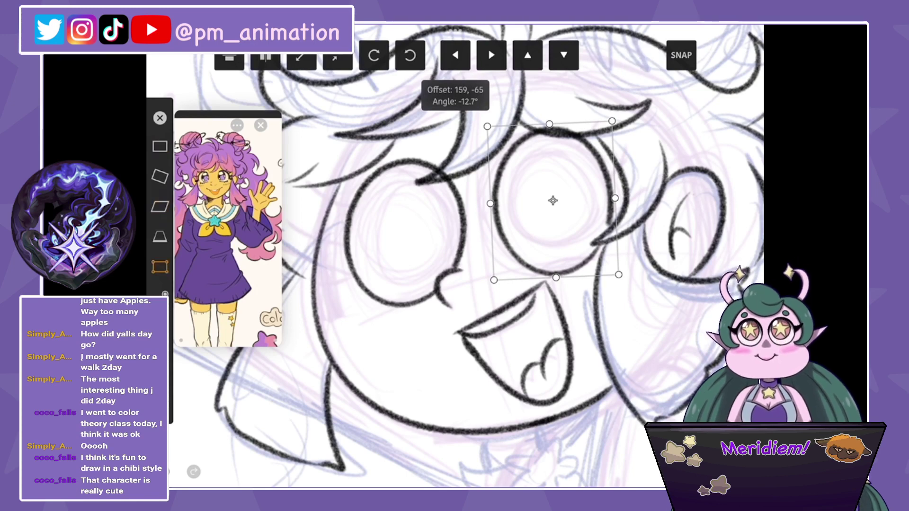
pyautogui.moveTo(489, 203); pyautogui.dragTo(472, 206)
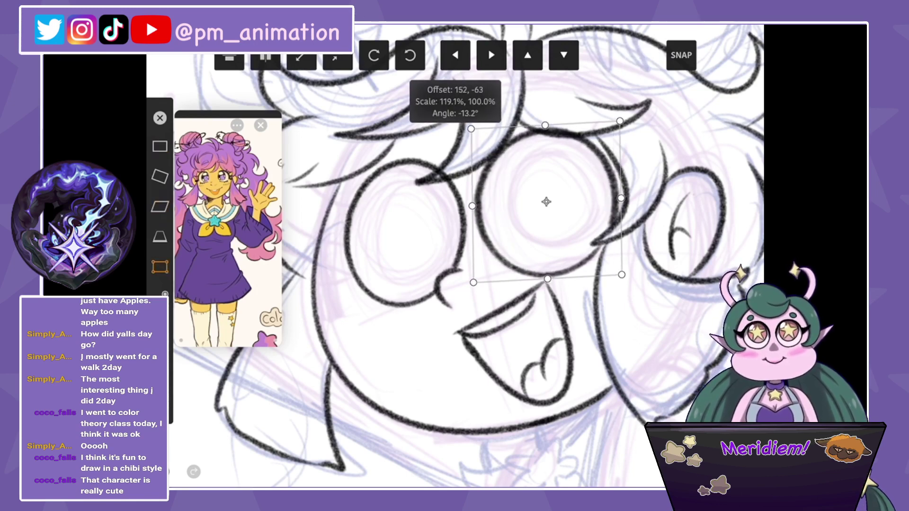
pyautogui.moveTo(619, 121); pyautogui.dragTo(617, 124)
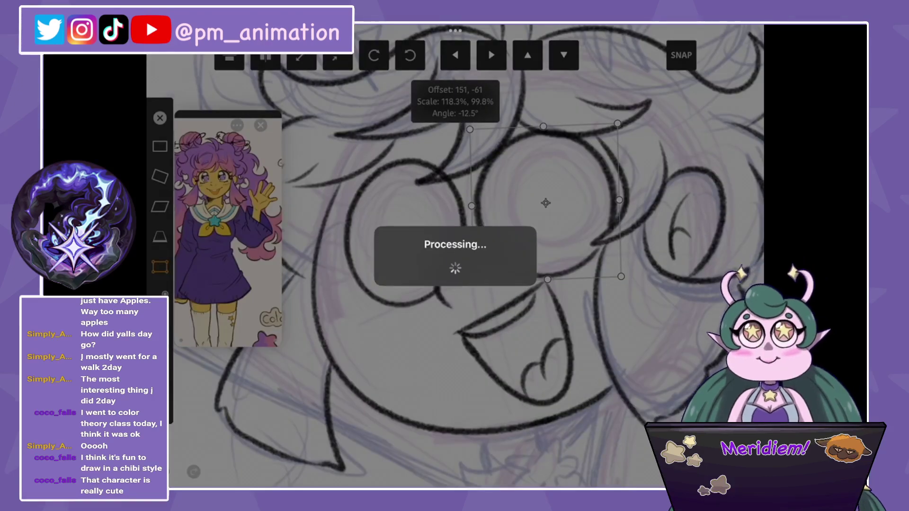
pyautogui.scroll(5, 615, 227)
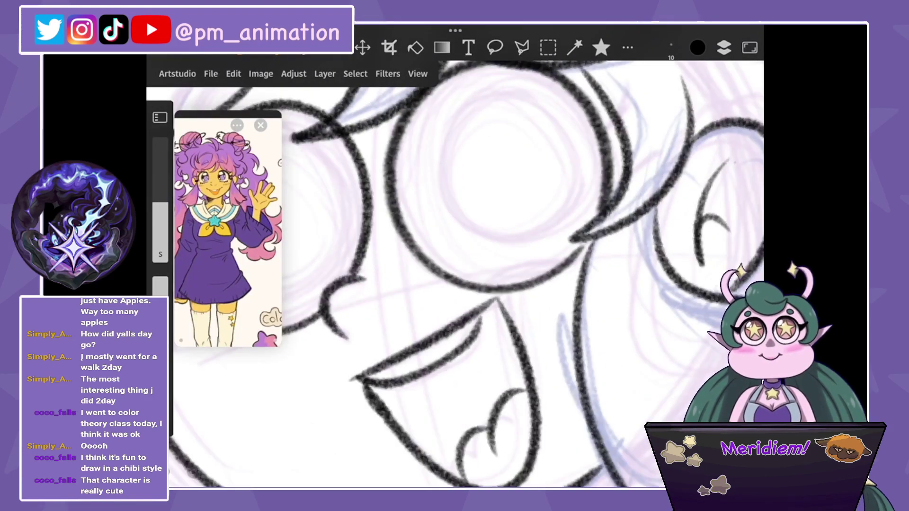
# Merge the copied eye into Layer 7 and nudge the eye linework slightly left and down.
pyautogui.scroll(-3, 468, 273)
pyautogui.scroll(-2, 468, 273)
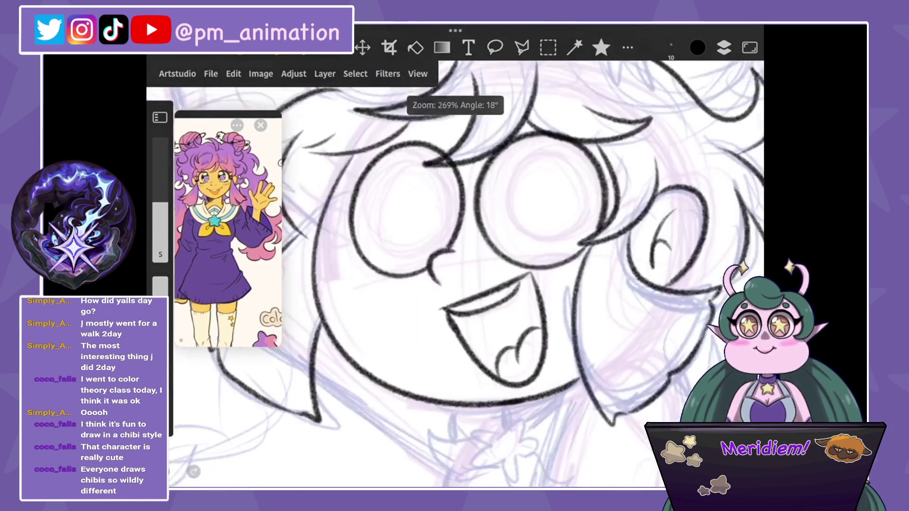
pyautogui.scroll(2, 468, 273)
pyautogui.scroll(2, 468, 273)
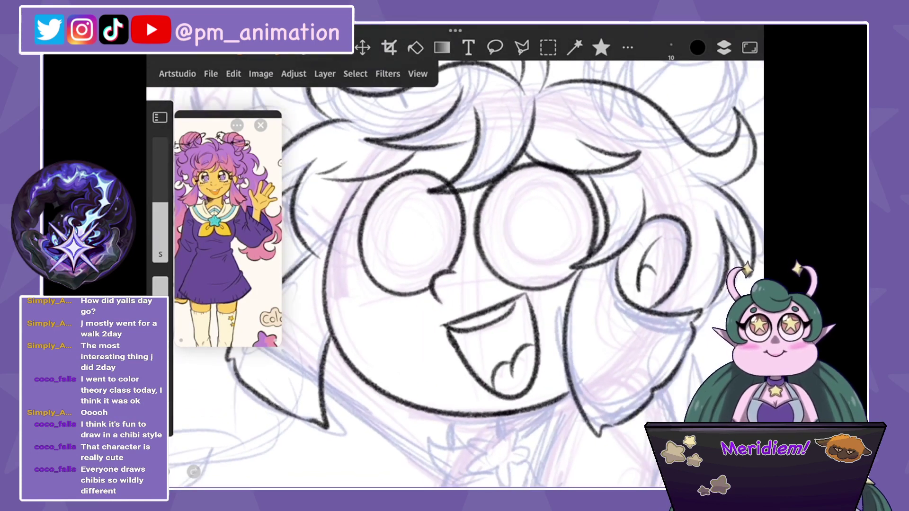
pyautogui.click(724, 47)
pyautogui.click(724, 48)
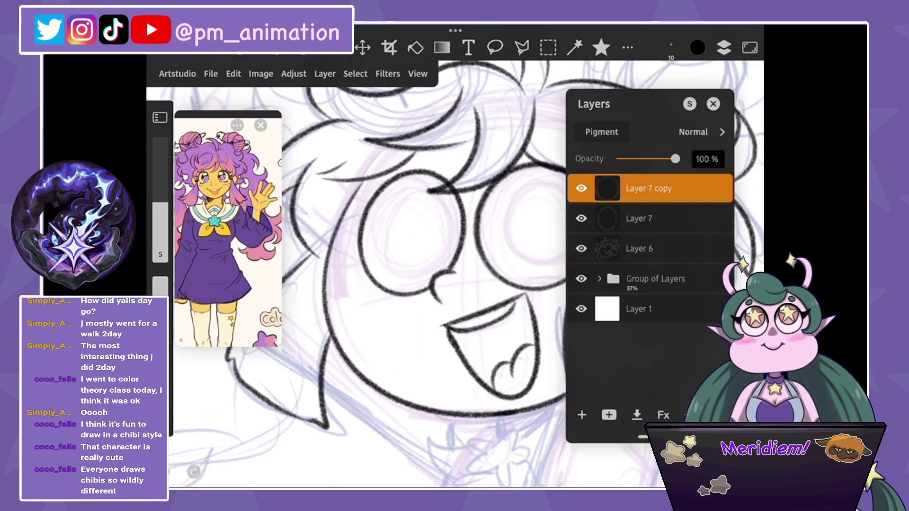
pyautogui.click(637, 415)
pyautogui.click(724, 47)
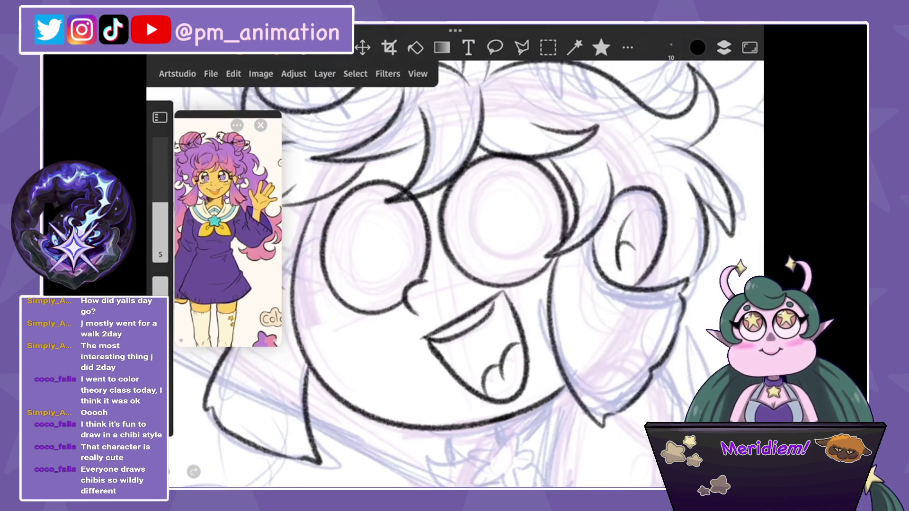
pyautogui.click(363, 48)
pyautogui.moveTo(473, 213)
pyautogui.mouseDown()
pyautogui.moveTo(466, 215)
pyautogui.moveTo(498, 216)
pyautogui.mouseUp()
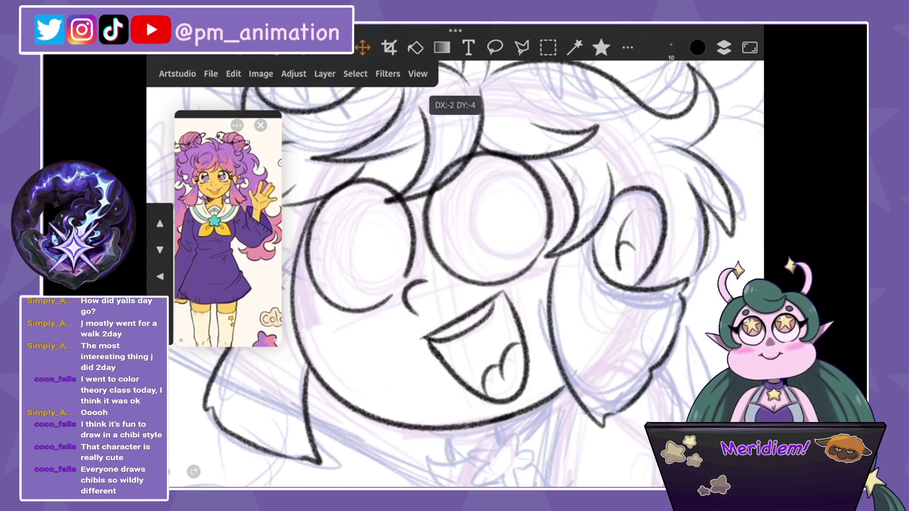
# Thicken the eye circle's left and lower-right edges with extra ink strokes.
pyautogui.scroll(3, 561, 303)
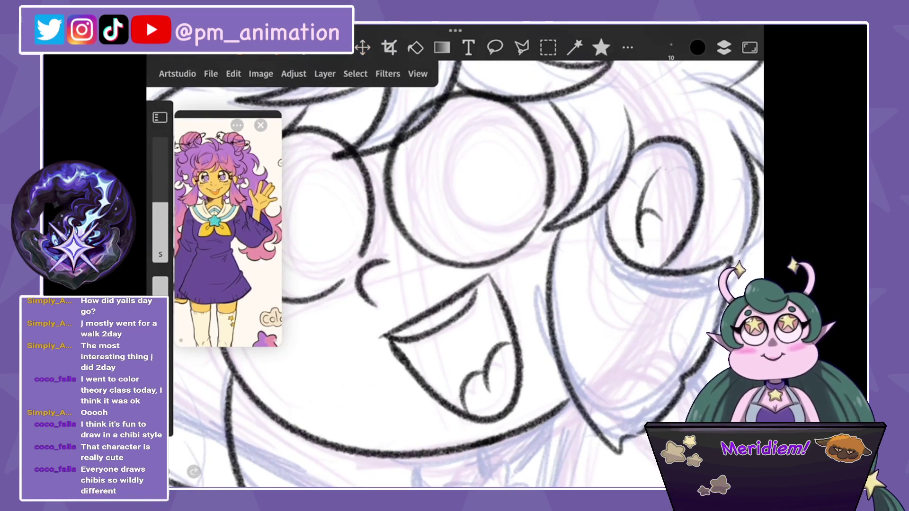
pyautogui.scroll(3, 426, 189)
pyautogui.scroll(3, 426, 190)
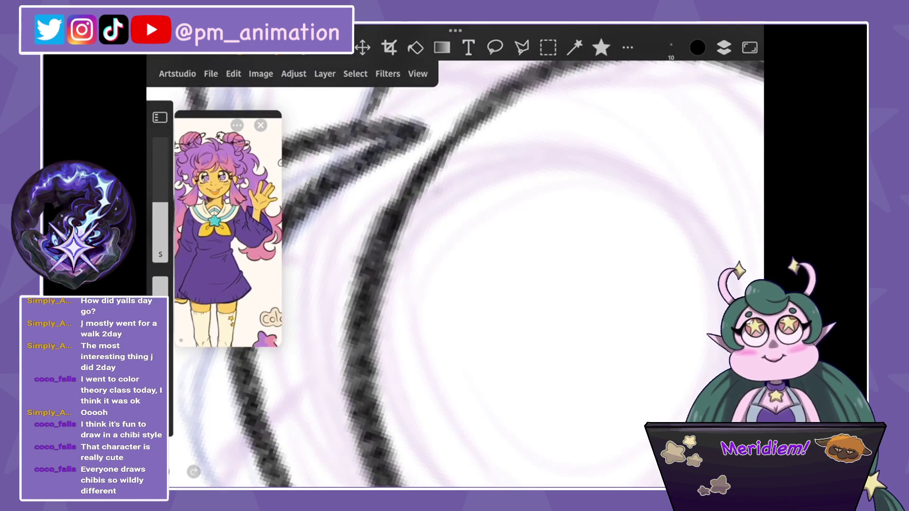
pyautogui.scroll(-3, 466, 273)
pyautogui.hotkey('ctrl', 'z')
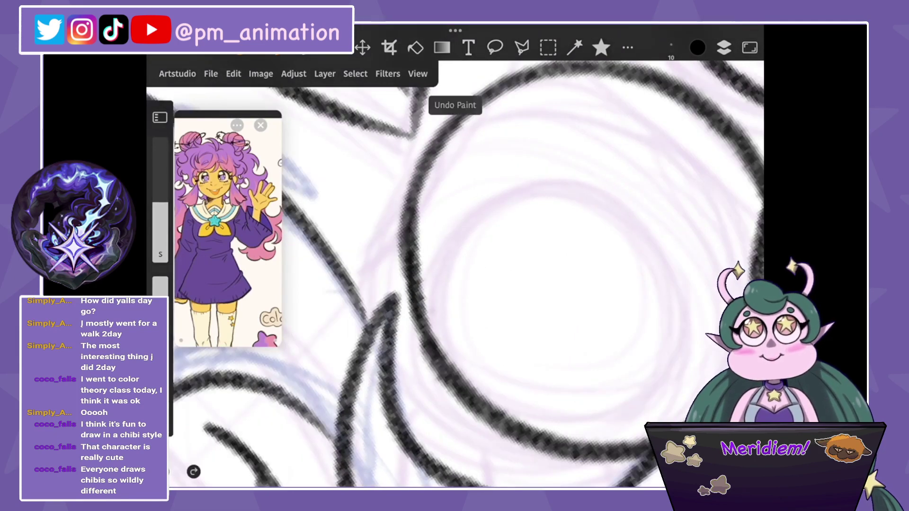
pyautogui.moveTo(437, 229); pyautogui.dragTo(403, 367)
pyautogui.moveTo(416, 180); pyautogui.dragTo(402, 390)
pyautogui.scroll(-3, 466, 273)
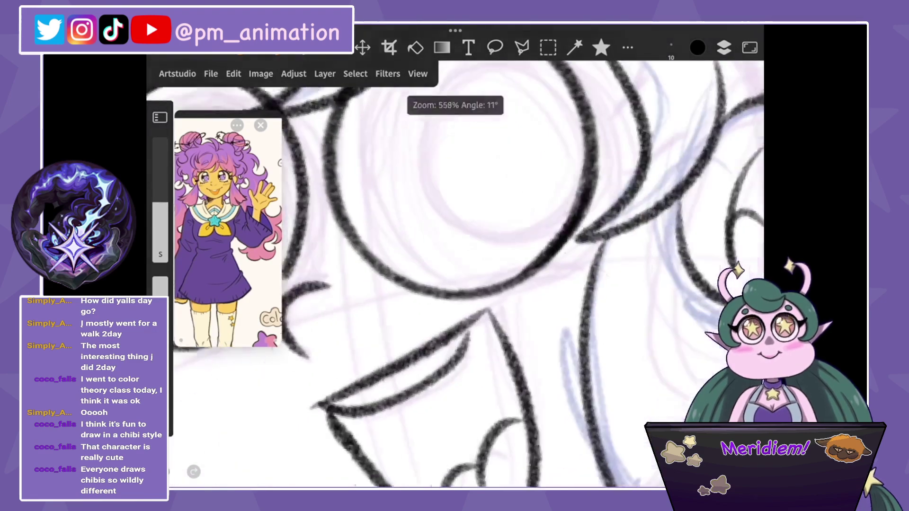
pyautogui.hotkey('ctrl', 'z')
pyautogui.moveTo(549, 258); pyautogui.dragTo(500, 287)
pyautogui.moveTo(558, 237); pyautogui.dragTo(463, 289)
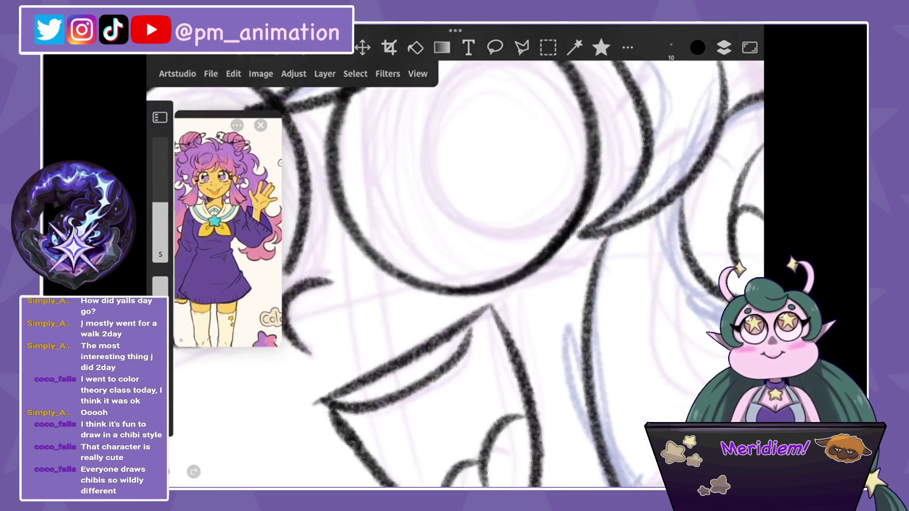
# Raise the brush size to 34, return it to 10, and reopen the Layers list.
pyautogui.moveTo(160, 255); pyautogui.dragTo(160, 239)
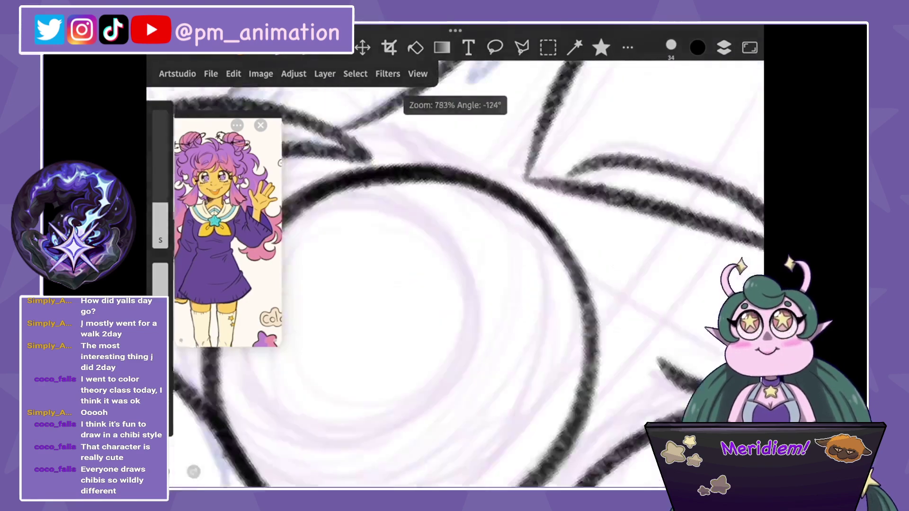
pyautogui.scroll(5, 466, 274)
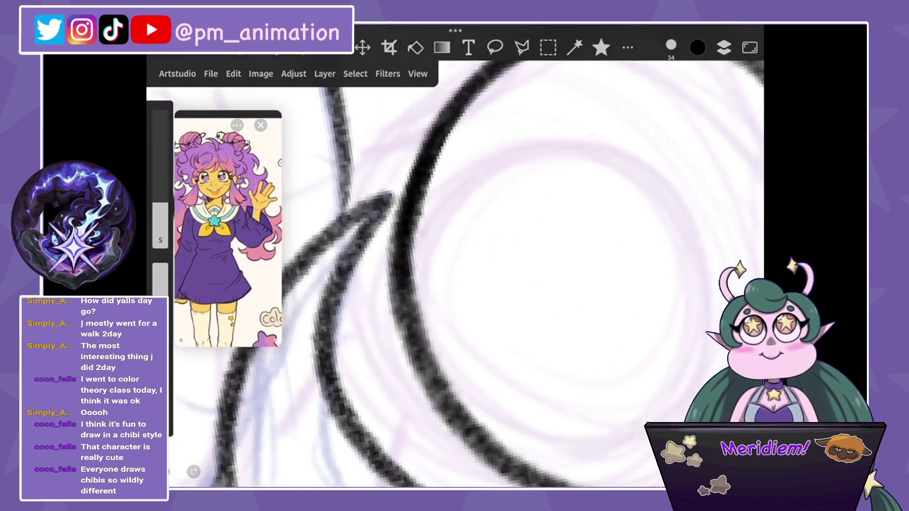
pyautogui.moveTo(160, 240); pyautogui.dragTo(160, 254)
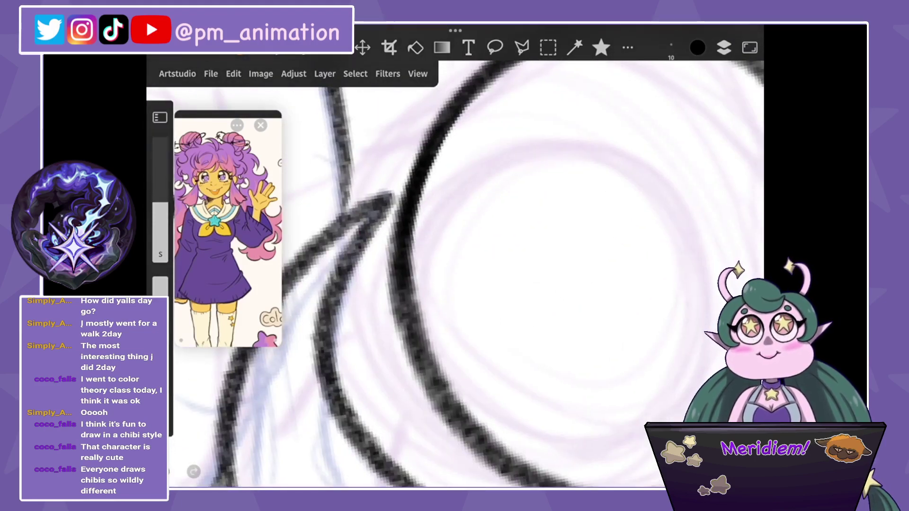
pyautogui.scroll(-5, 455, 275)
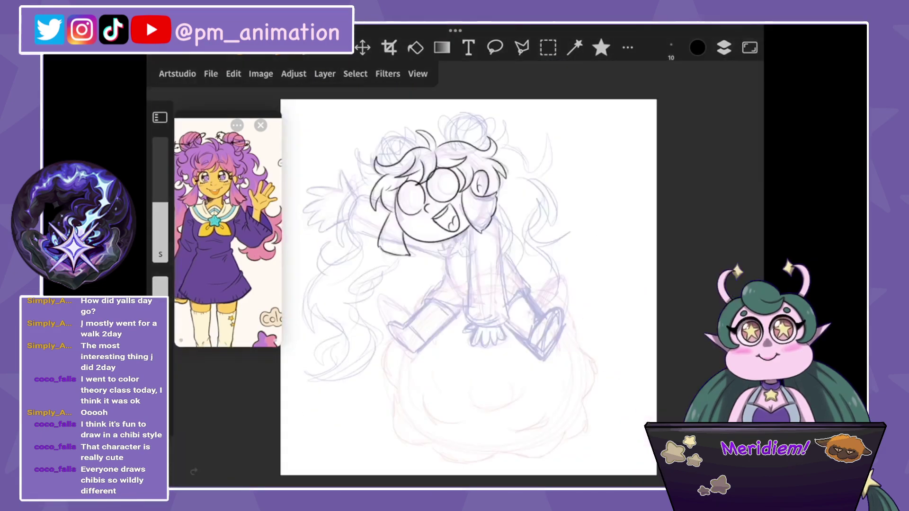
pyautogui.scroll(5, 454, 274)
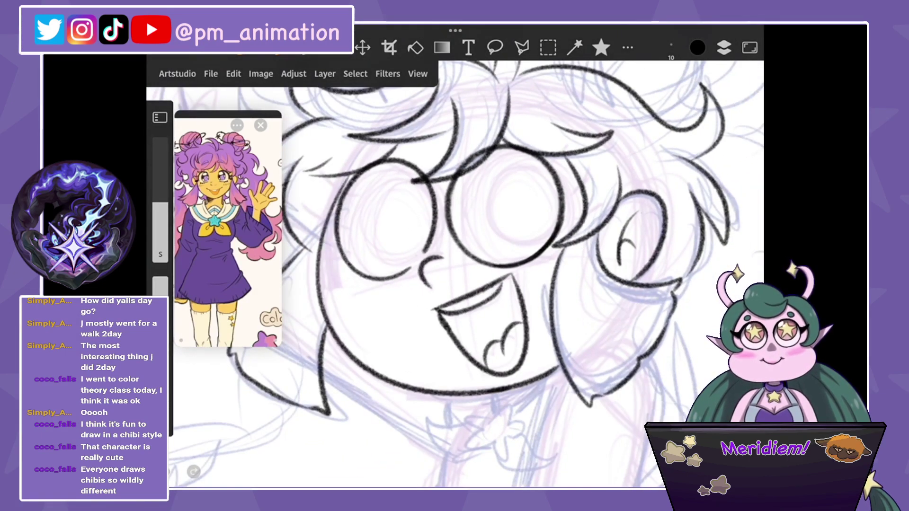
pyautogui.scroll(5, 402, 270)
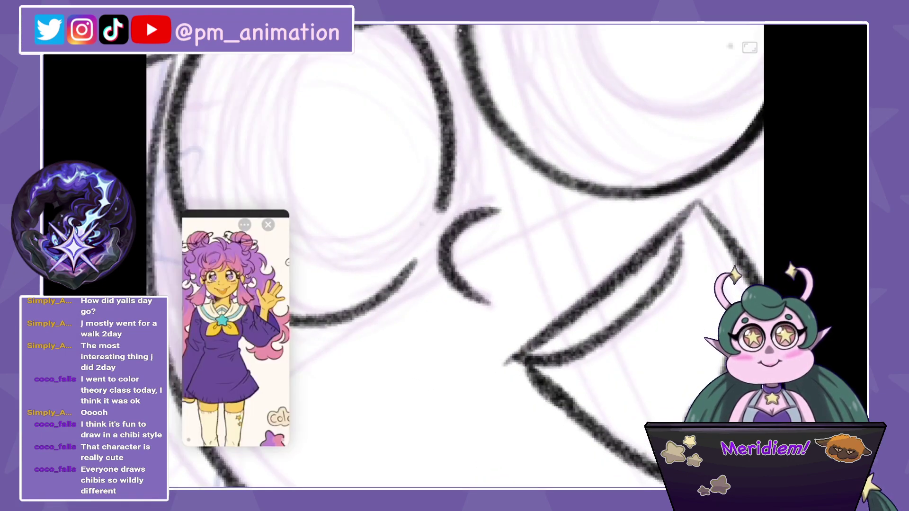
pyautogui.click(724, 47)
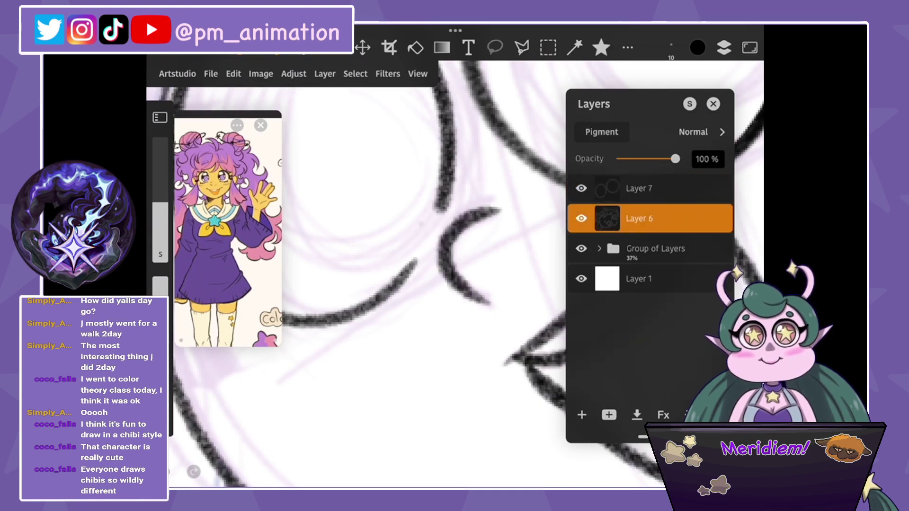
# Lasso the inked mouth and shift it to the left.
pyautogui.click(495, 47)
pyautogui.moveTo(353, 124)
pyautogui.mouseDown()
pyautogui.moveTo(535, 381)
pyautogui.moveTo(426, 127)
pyautogui.mouseUp()
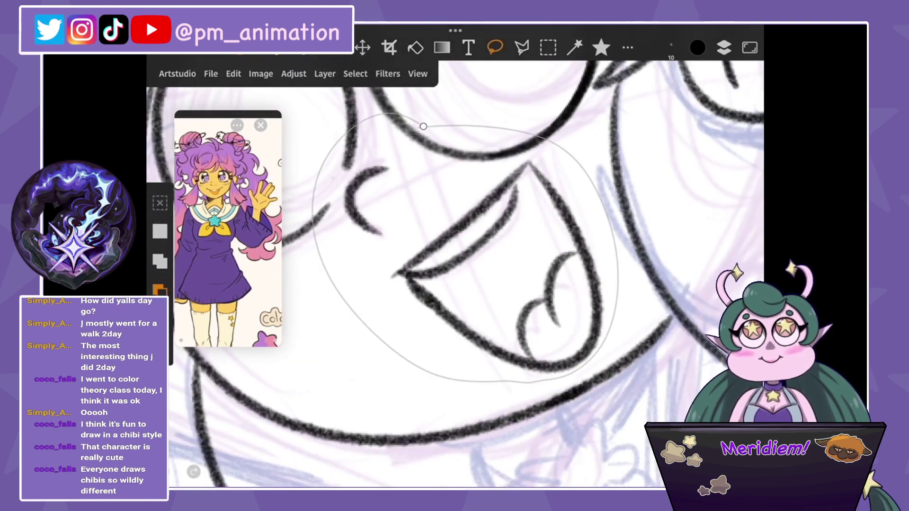
pyautogui.click(362, 47)
pyautogui.scroll(-3, 455, 274)
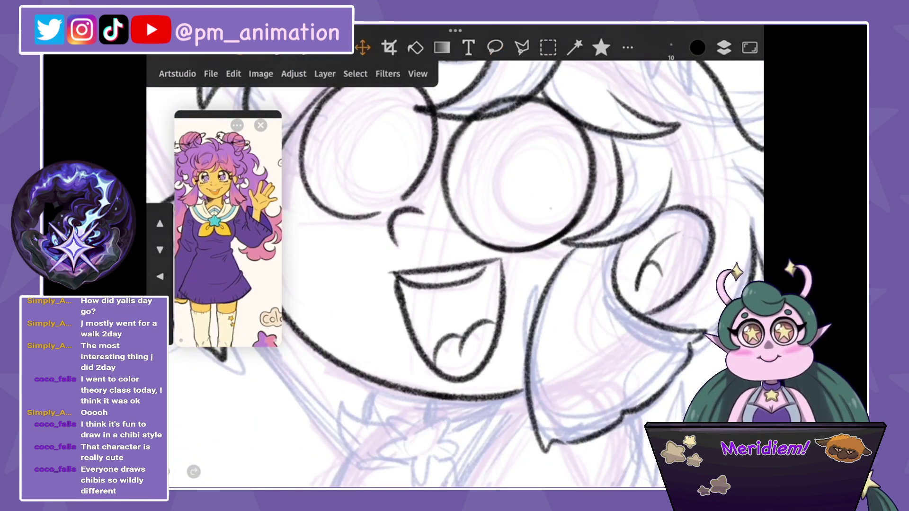
pyautogui.click(495, 47)
pyautogui.moveTo(473, 186)
pyautogui.mouseDown()
pyautogui.moveTo(379, 199)
pyautogui.moveTo(452, 385)
pyautogui.mouseUp()
pyautogui.click(362, 48)
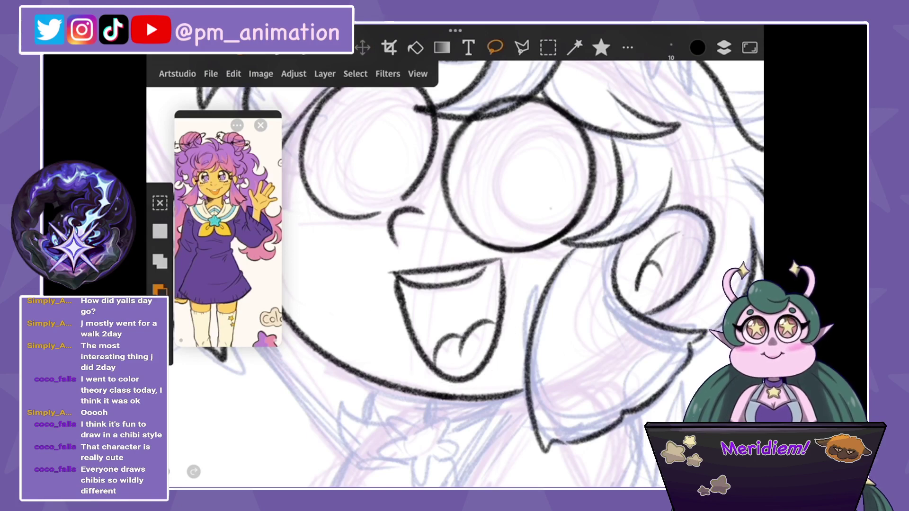
pyautogui.moveTo(444, 322); pyautogui.dragTo(492, 313)
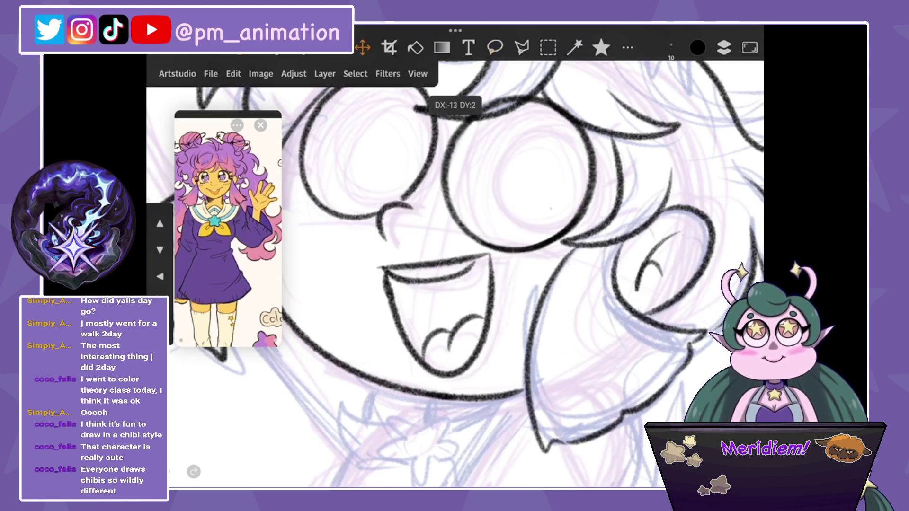
pyautogui.scroll(-1, 455, 274)
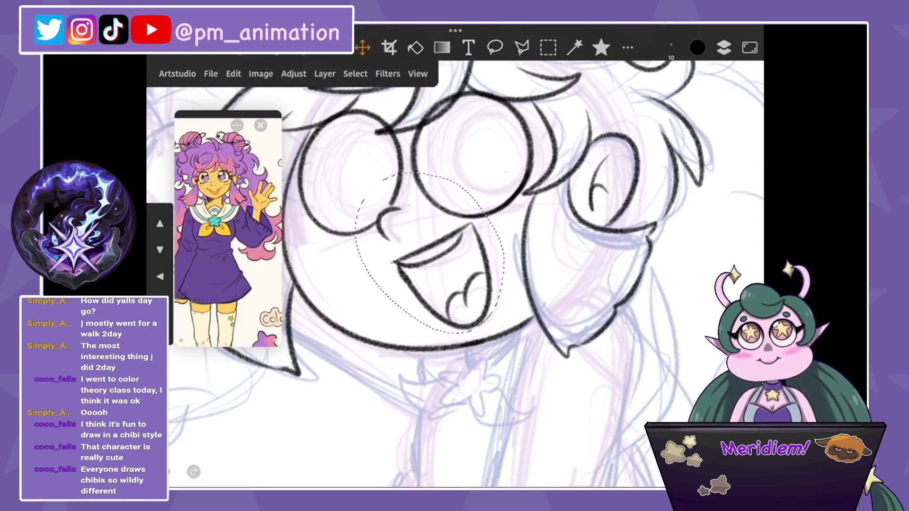
pyautogui.moveTo(447, 280); pyautogui.dragTo(440, 279)
# Reselect the mouth, nudge it slightly down and left, then drop the selection.
pyautogui.click(494, 48)
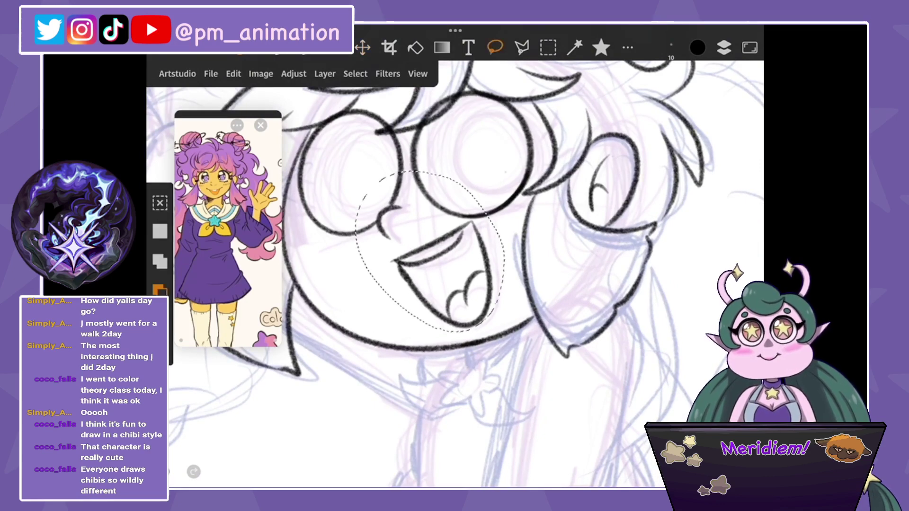
pyautogui.moveTo(473, 208)
pyautogui.mouseDown()
pyautogui.moveTo(505, 260)
pyautogui.moveTo(386, 263)
pyautogui.mouseUp()
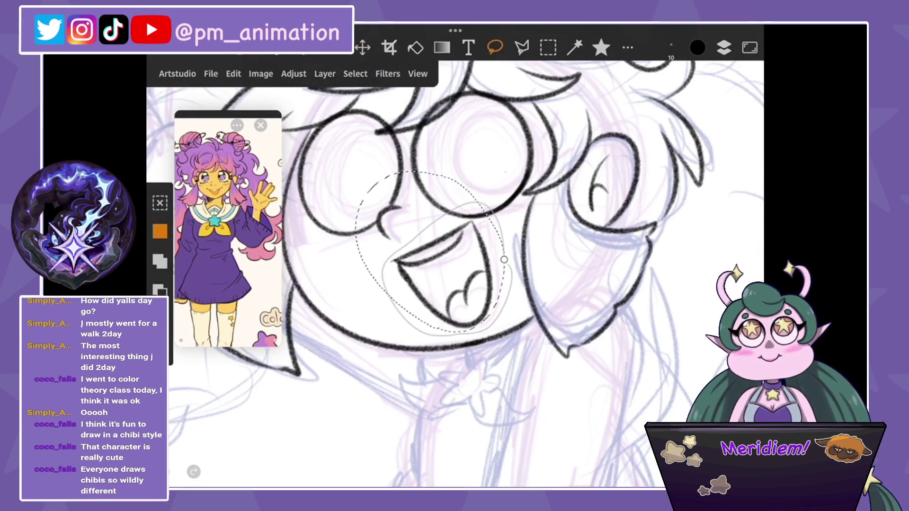
pyautogui.moveTo(440, 279); pyautogui.dragTo(437, 284)
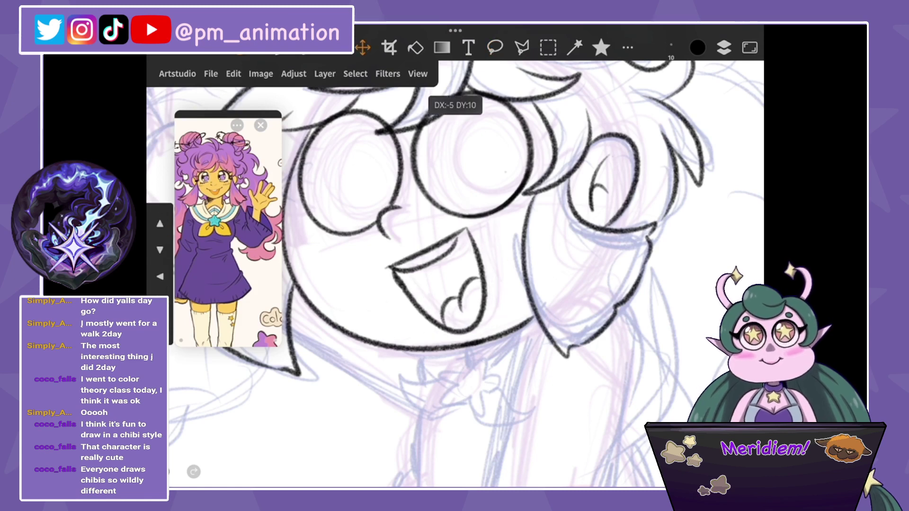
pyautogui.click(495, 47)
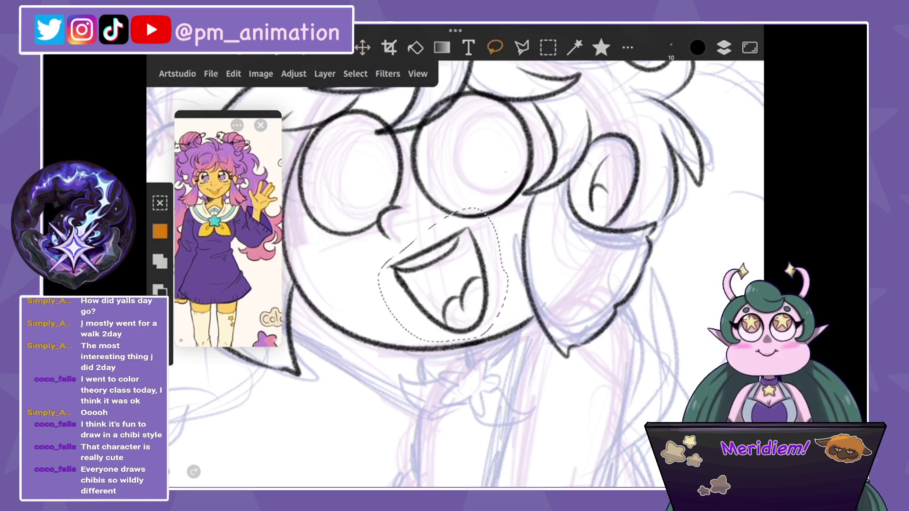
pyautogui.scroll(2, 454, 273)
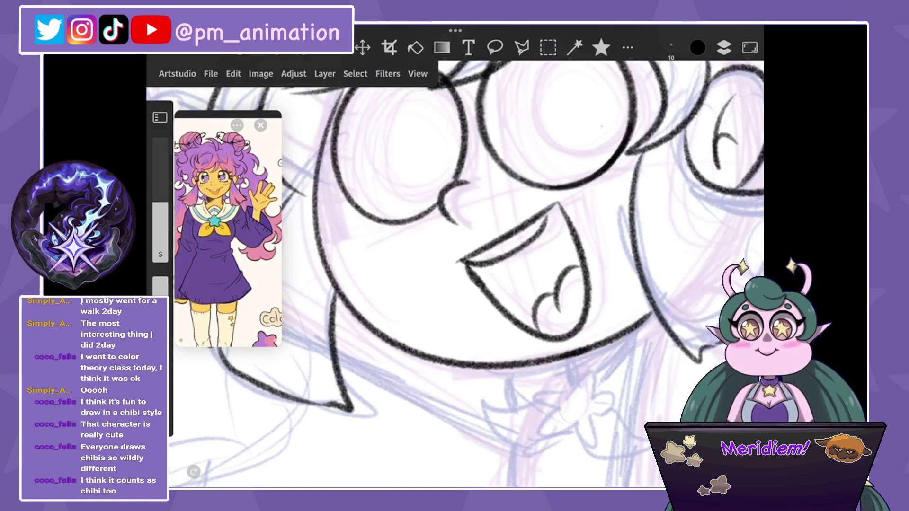
pyautogui.scroll(-2, 521, 260)
pyautogui.scroll(2, 520, 260)
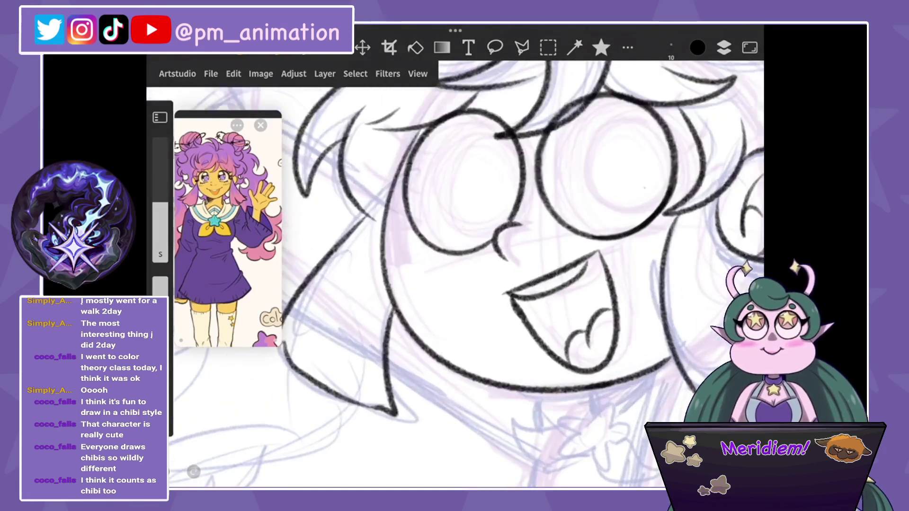
pyautogui.scroll(2, 521, 260)
# Check the Layers list and zoom around the face lineart.
pyautogui.click(724, 47)
pyautogui.click(724, 47)
pyautogui.scroll(2, 454, 274)
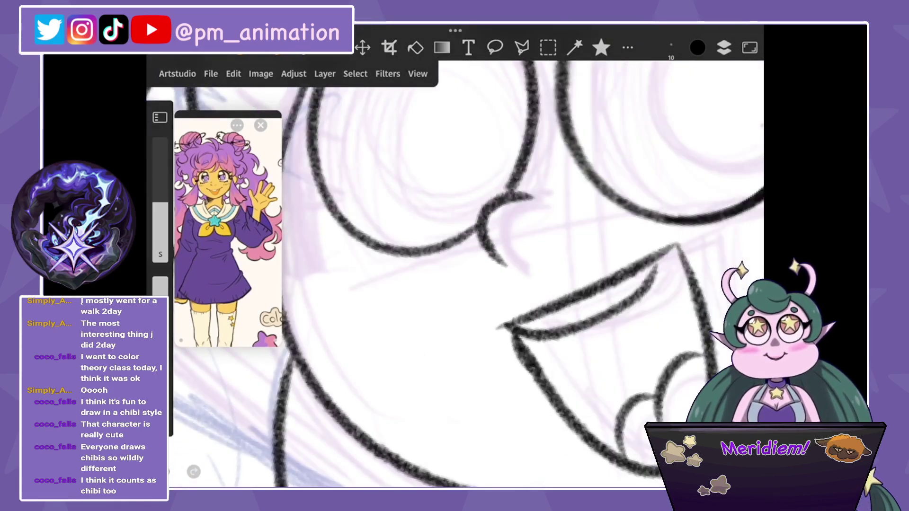
pyautogui.scroll(2, 454, 273)
pyautogui.scroll(-5, 467, 274)
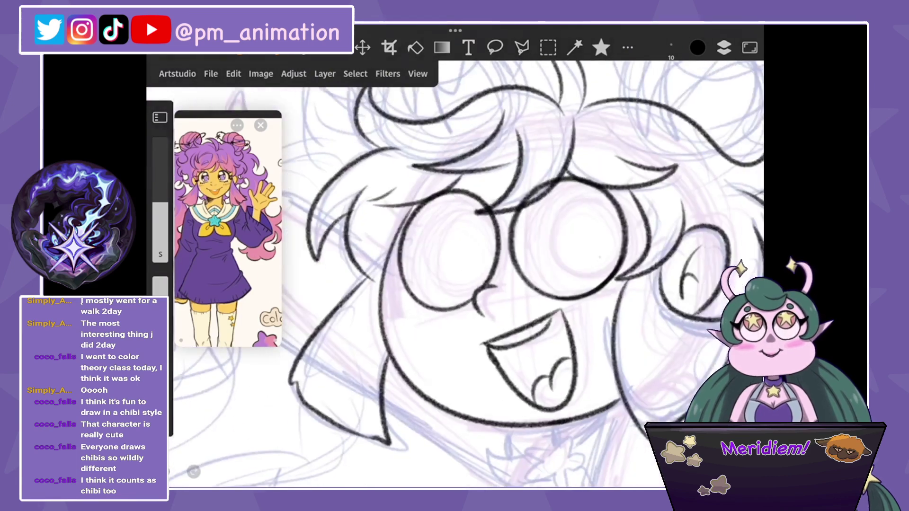
pyautogui.scroll(1, 587, 227)
pyautogui.scroll(1, 587, 227)
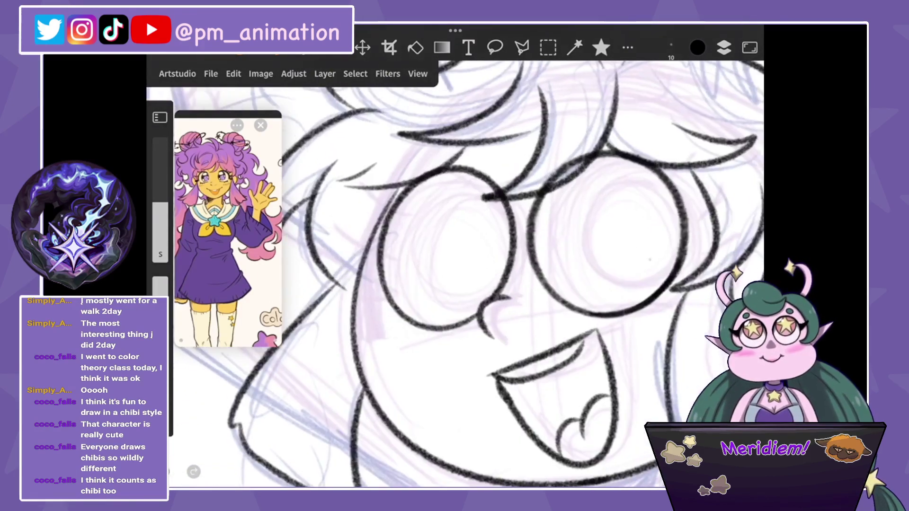
pyautogui.scroll(1, 587, 227)
pyautogui.scroll(1, 587, 227)
# Select the lineart layer, return to the Lasso tool and undo the last change.
pyautogui.click(724, 47)
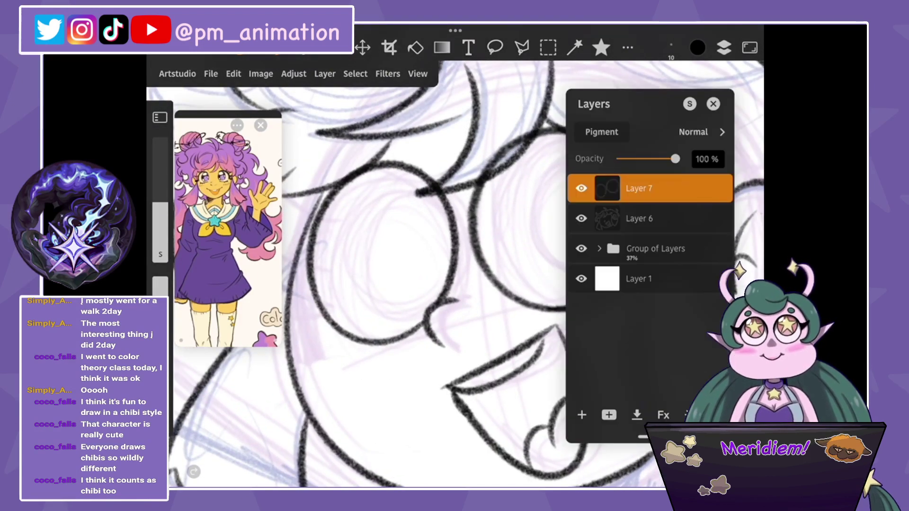
pyautogui.click(632, 217)
pyautogui.scroll(-2, 466, 274)
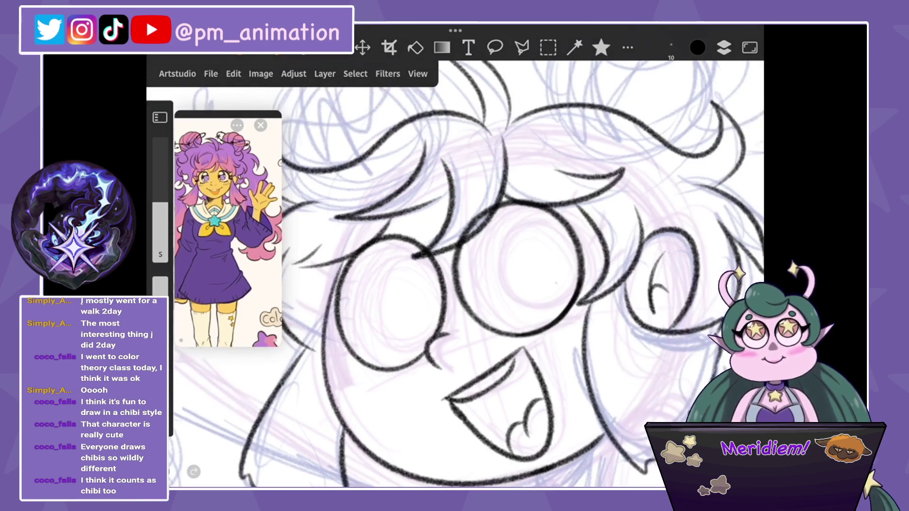
pyautogui.click(494, 47)
pyautogui.hotkey('ctrl', 'z')
# Select the hair strand above the eye, then stretch it downward and tilt it slightly.
pyautogui.moveTo(508, 188); pyautogui.dragTo(549, 215)
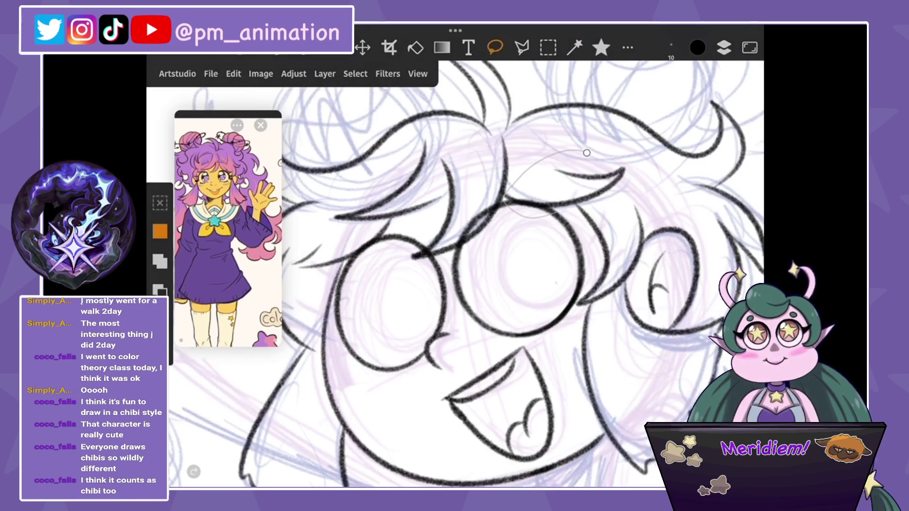
pyautogui.moveTo(587, 153); pyautogui.dragTo(511, 137)
pyautogui.click(234, 73)
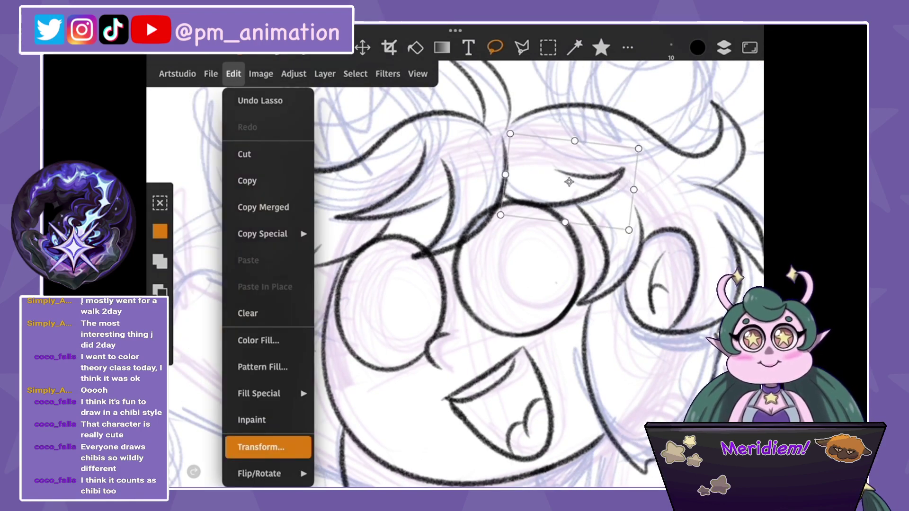
pyautogui.click(260, 444)
pyautogui.moveTo(565, 222); pyautogui.dragTo(562, 229)
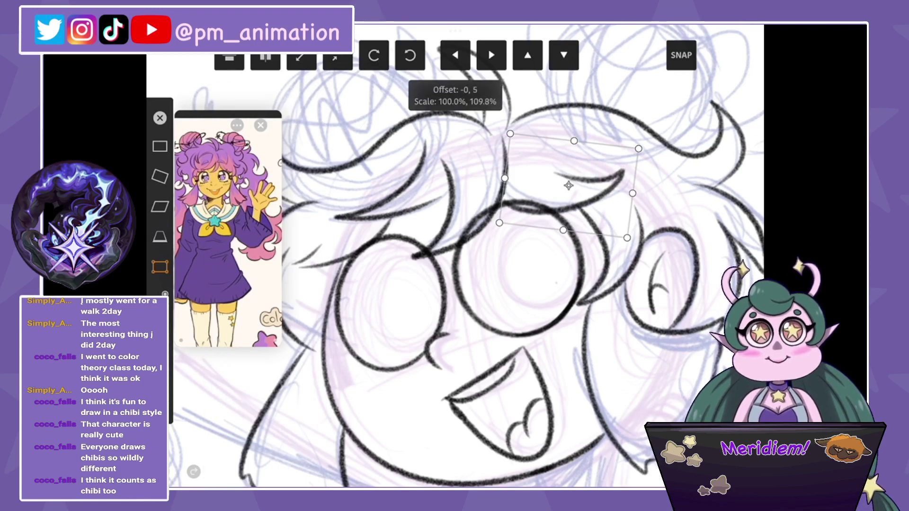
pyautogui.moveTo(638, 148)
pyautogui.mouseDown()
pyautogui.moveTo(643, 166)
pyautogui.moveTo(628, 117)
pyautogui.moveTo(635, 127)
pyautogui.mouseUp()
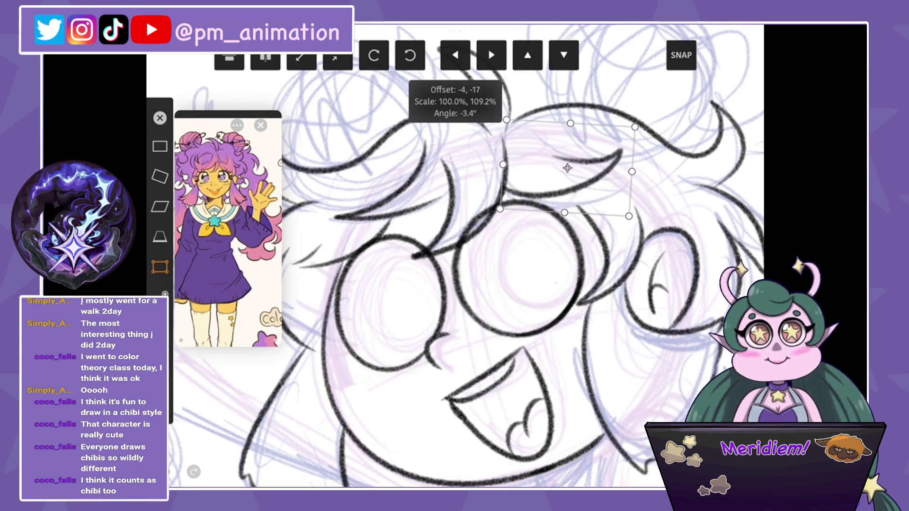
pyautogui.press('Return')
# Lasso the left hair strands and shift them slightly left and up.
pyautogui.scroll(2, 454, 256)
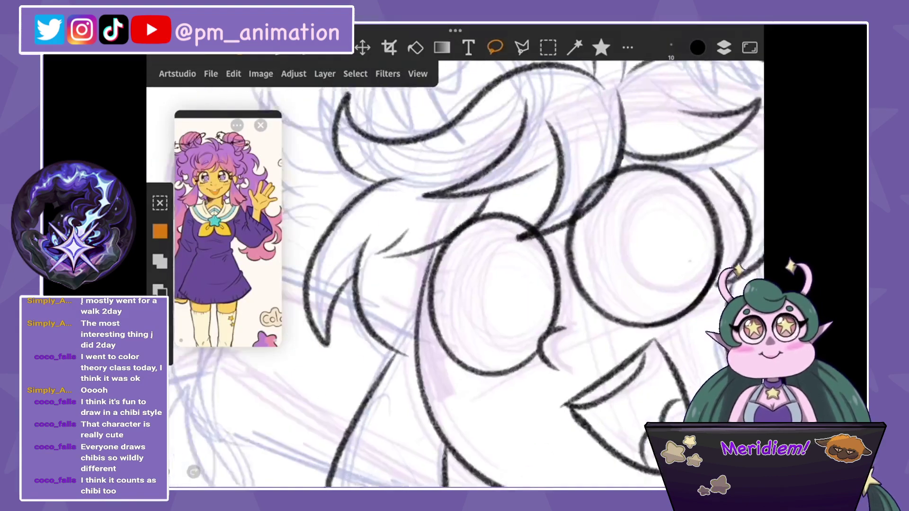
pyautogui.moveTo(476, 198); pyautogui.dragTo(496, 193)
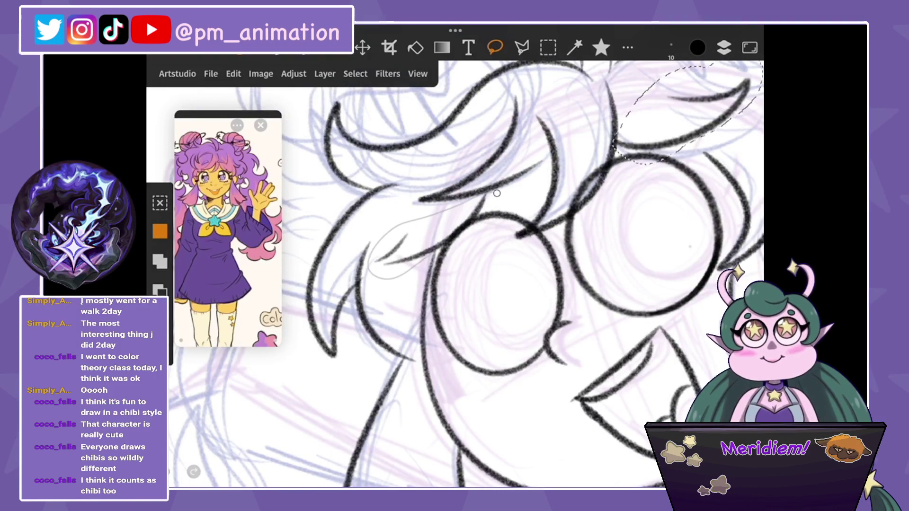
pyautogui.click(363, 48)
pyautogui.moveTo(426, 227); pyautogui.dragTo(431, 215)
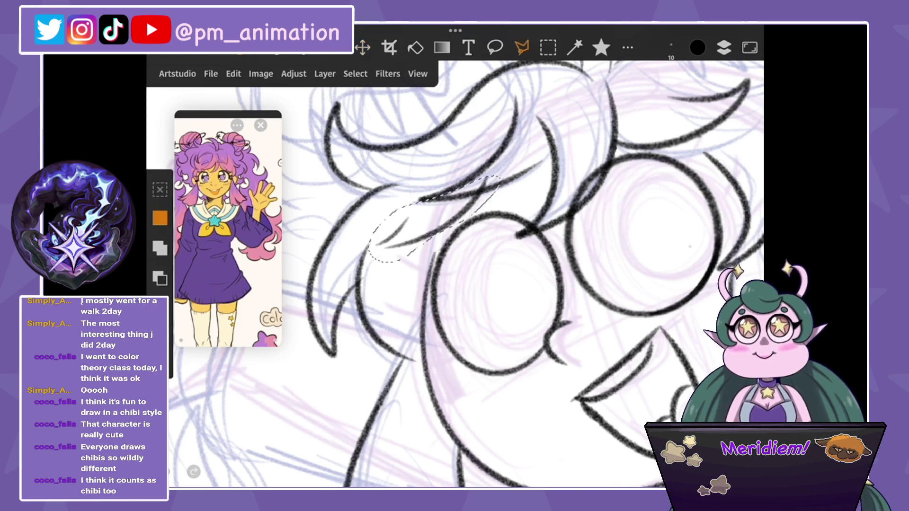
# Using a size 10 brush, darken the V-shaped hair stroke, add a stroke near the eye, and extend the hair curve upward.
pyautogui.press('b')
pyautogui.scroll(5, 429, 233)
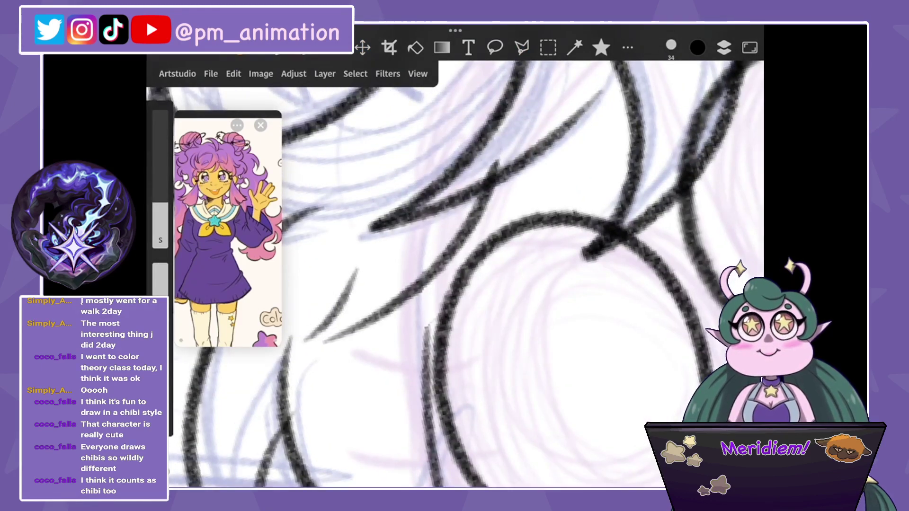
pyautogui.moveTo(160, 240); pyautogui.dragTo(160, 254)
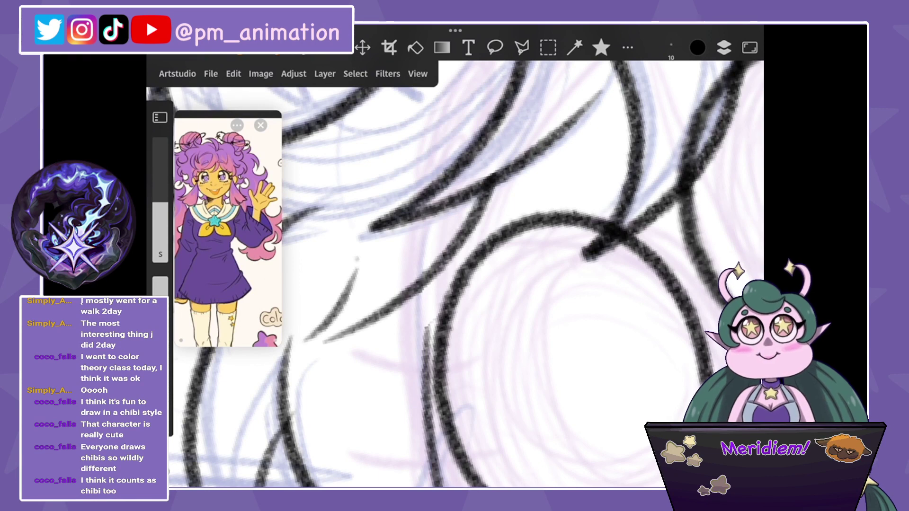
pyautogui.moveTo(357, 259)
pyautogui.mouseDown()
pyautogui.moveTo(305, 344)
pyautogui.moveTo(364, 318)
pyautogui.mouseUp()
pyautogui.moveTo(437, 272); pyautogui.dragTo(423, 367)
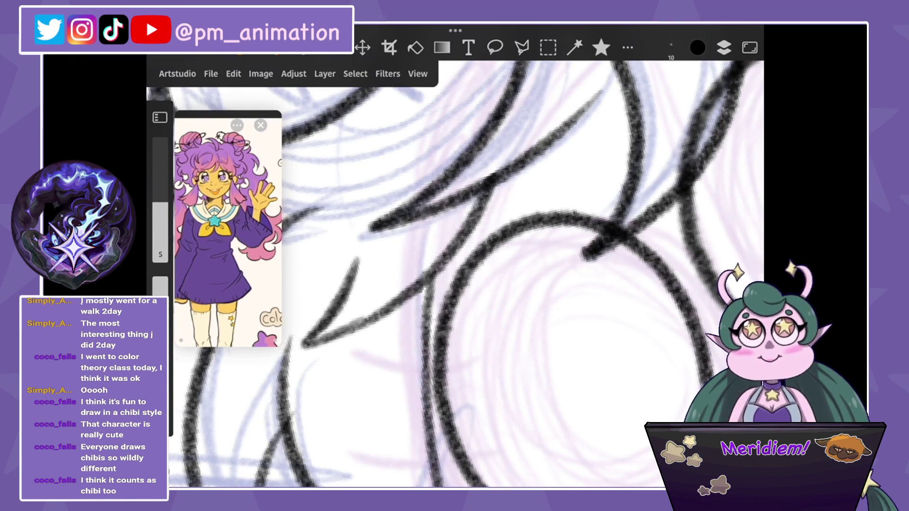
pyautogui.moveTo(160, 254); pyautogui.dragTo(160, 240)
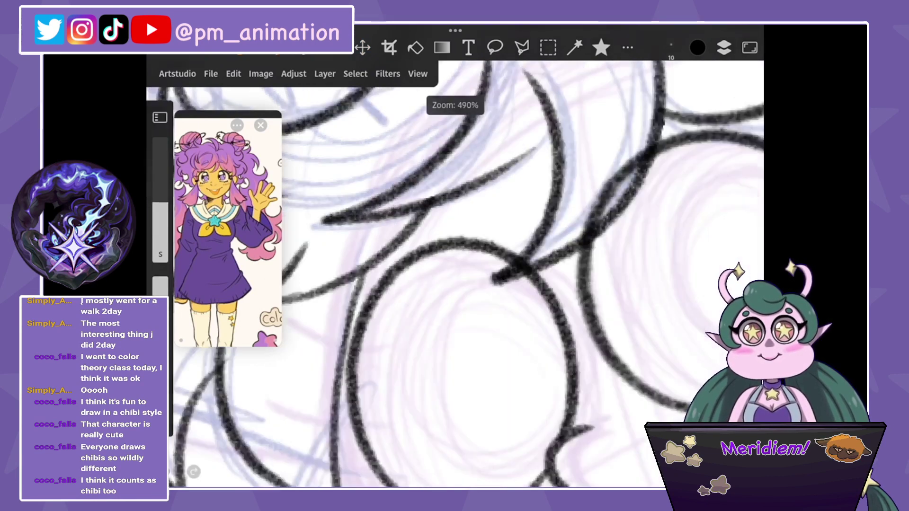
pyautogui.scroll(-5, 466, 274)
pyautogui.moveTo(160, 240); pyautogui.dragTo(160, 254)
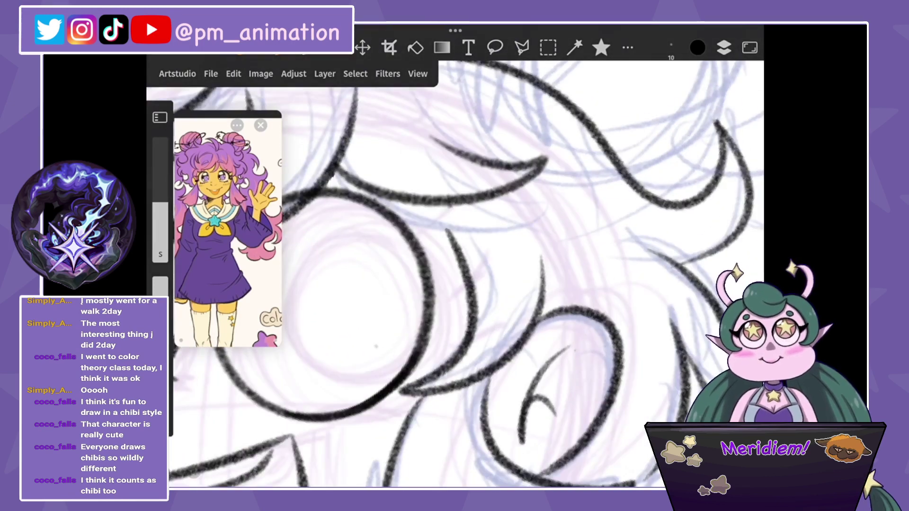
pyautogui.moveTo(431, 202); pyautogui.dragTo(462, 265)
pyautogui.moveTo(160, 254)
pyautogui.mouseDown()
pyautogui.moveTo(160, 240)
pyautogui.moveTo(160, 254)
pyautogui.mouseUp()
pyautogui.scroll(-5, 455, 275)
# Make Layer 7 the active drawing layer and enlarge the inking brush.
pyautogui.click(724, 47)
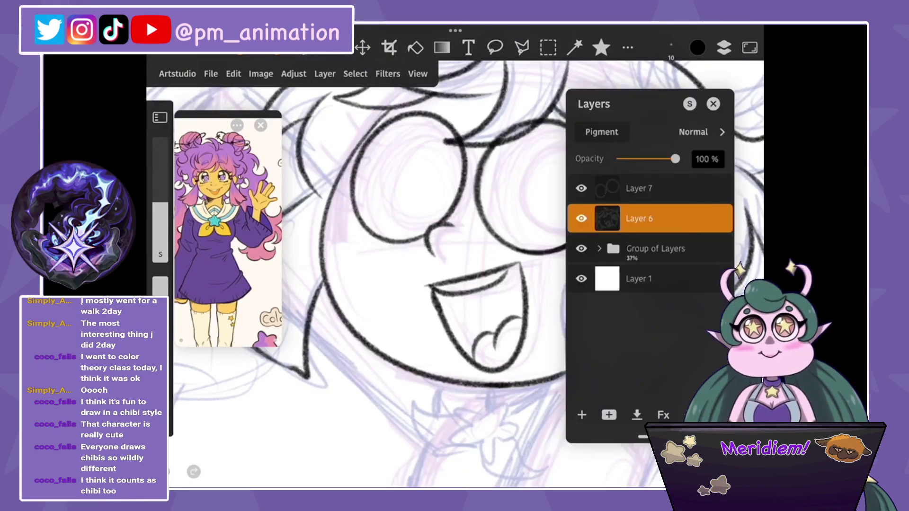
pyautogui.click(639, 188)
pyautogui.scroll(3, 454, 274)
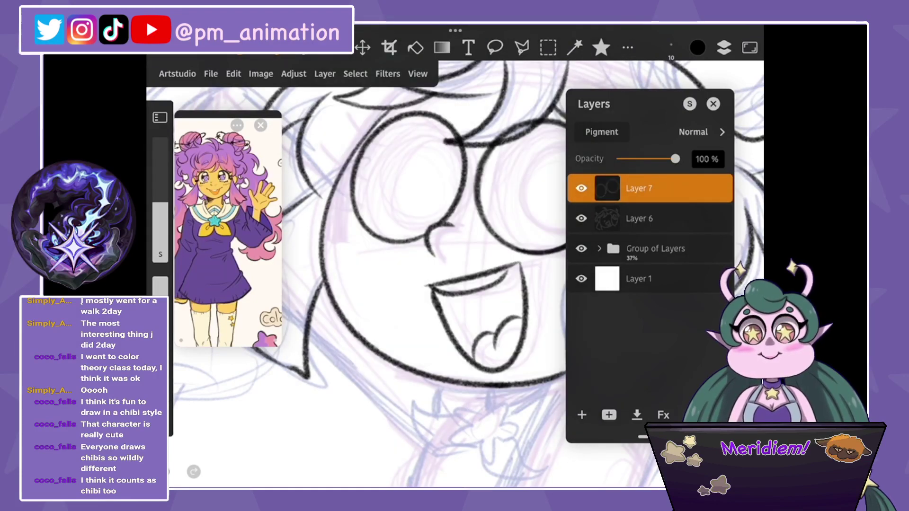
pyautogui.click(723, 47)
pyautogui.scroll(3, 455, 274)
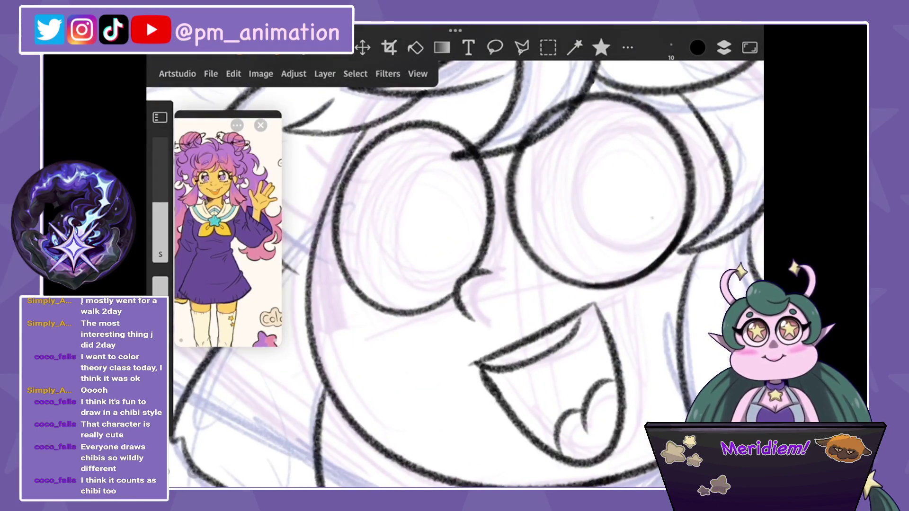
pyautogui.moveTo(568, 123); pyautogui.dragTo(616, 194)
pyautogui.moveTo(554, 208); pyautogui.dragTo(582, 242)
pyautogui.moveTo(591, 133); pyautogui.dragTo(667, 247)
pyautogui.hotkey('ctrl', 'z')
pyautogui.hotkey('ctrl', 'z')
pyautogui.hotkey('ctrl', 'z')
pyautogui.hscroll(3, 455, 274)
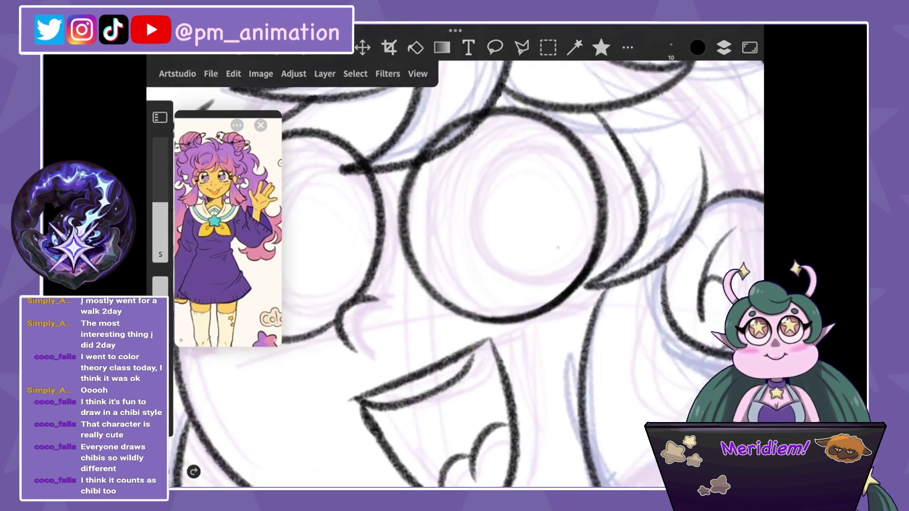
pyautogui.moveTo(160, 254)
pyautogui.mouseDown()
pyautogui.moveTo(160, 240)
pyautogui.moveTo(160, 254)
pyautogui.mouseUp()
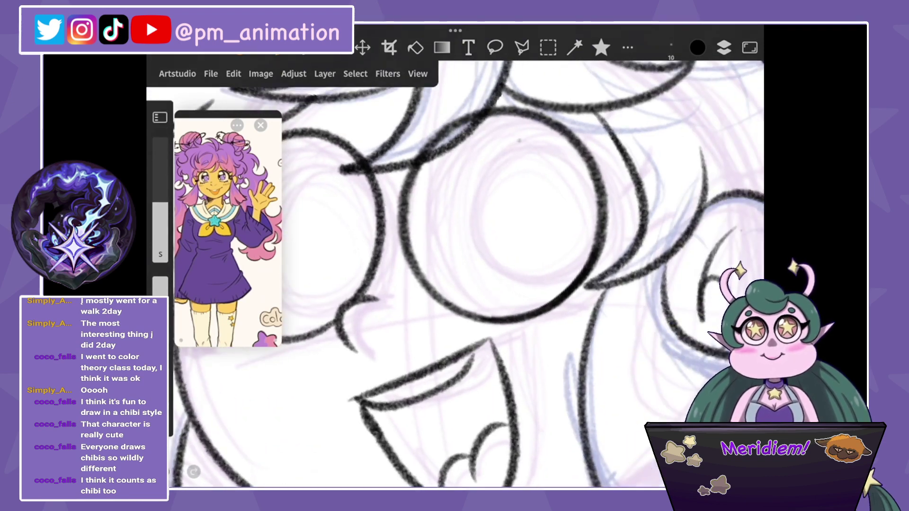
# Ink the iris circle inside the right eye and retrace its arc thicker.
pyautogui.moveTo(518, 137); pyautogui.dragTo(506, 138)
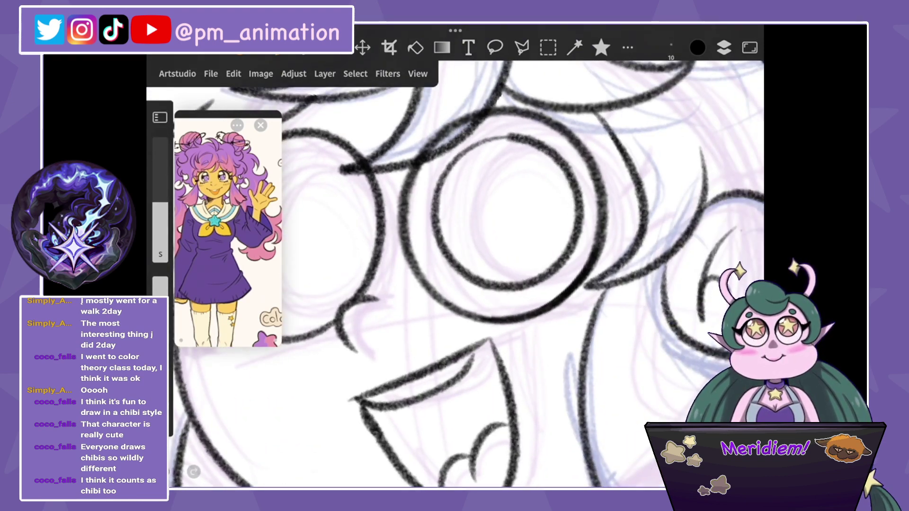
pyautogui.scroll(2, 511, 227)
pyautogui.scroll(3, 511, 227)
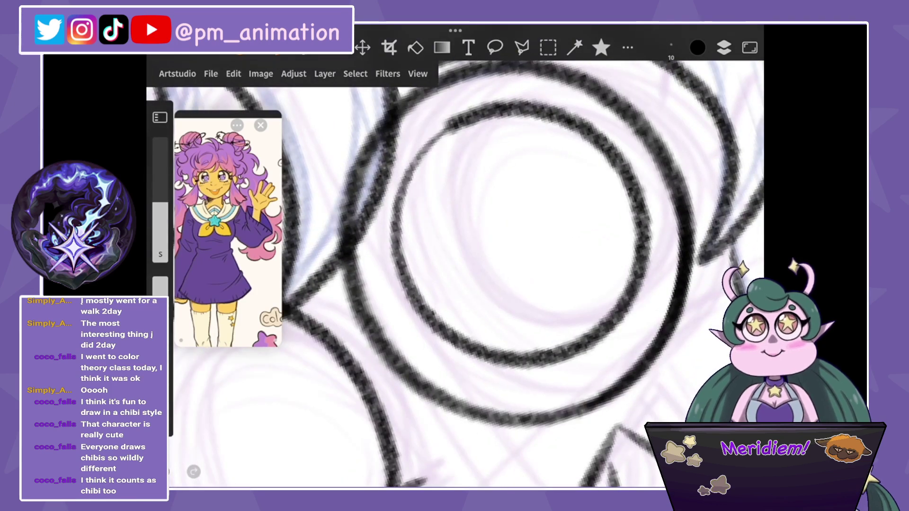
pyautogui.moveTo(393, 248); pyautogui.dragTo(483, 109)
pyautogui.moveTo(413, 169); pyautogui.dragTo(466, 120)
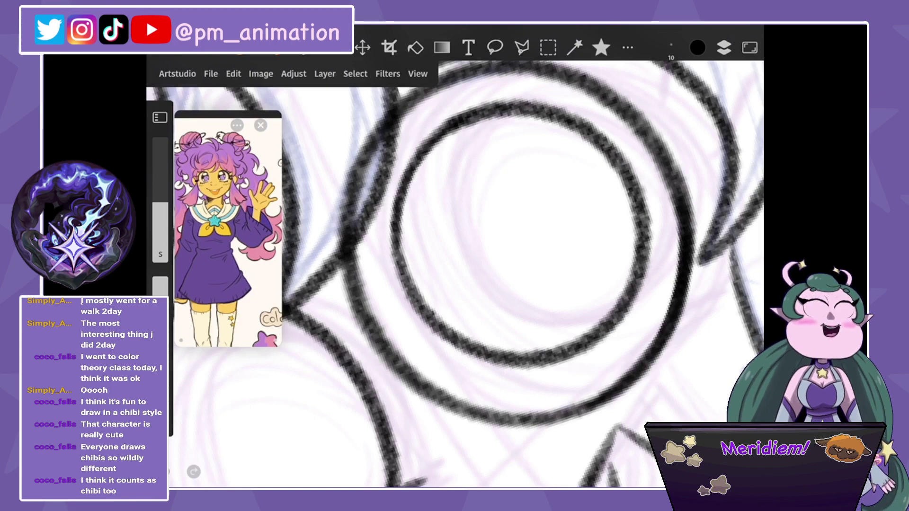
pyautogui.scroll(-3, 454, 274)
pyautogui.scroll(2, 455, 274)
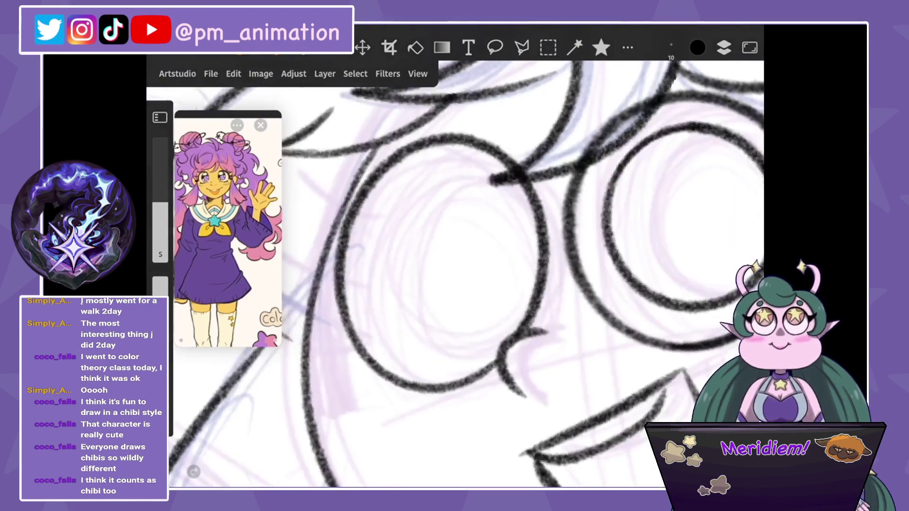
pyautogui.moveTo(473, 168)
pyautogui.mouseDown()
pyautogui.moveTo(379, 284)
pyautogui.moveTo(494, 180)
pyautogui.moveTo(464, 171)
pyautogui.mouseUp()
pyautogui.hotkey('ctrl', 'z')
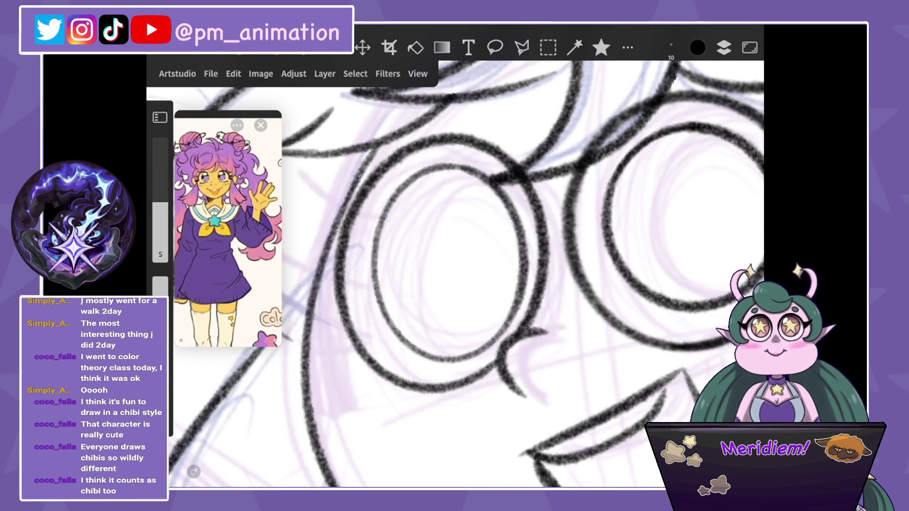
pyautogui.scroll(-2, 454, 274)
pyautogui.scroll(2, 454, 274)
# Lasso the left eye for a transform, then cancel and drop the selection.
pyautogui.click(494, 47)
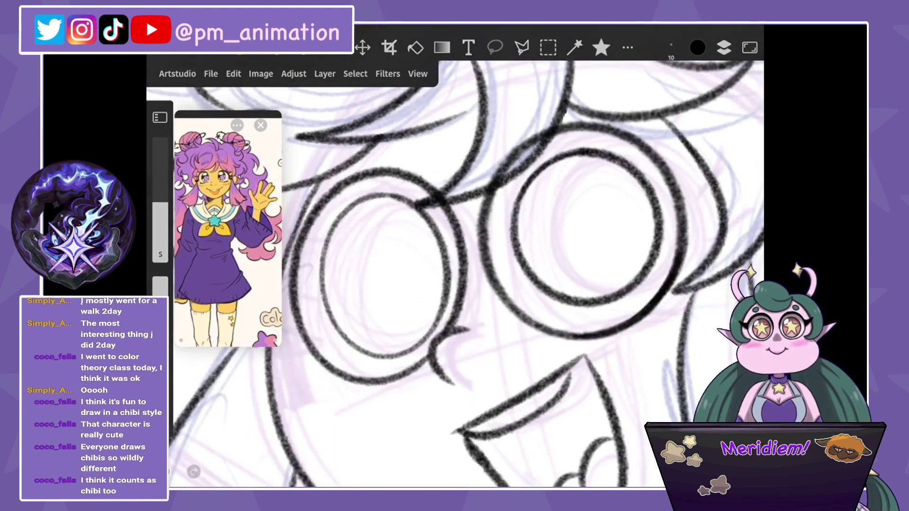
pyautogui.moveTo(402, 182); pyautogui.dragTo(407, 187)
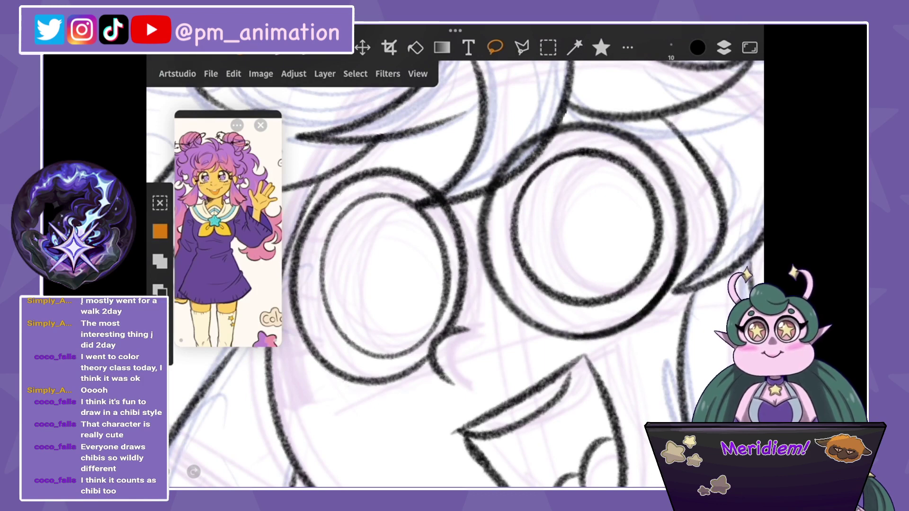
pyautogui.click(234, 74)
pyautogui.click(260, 444)
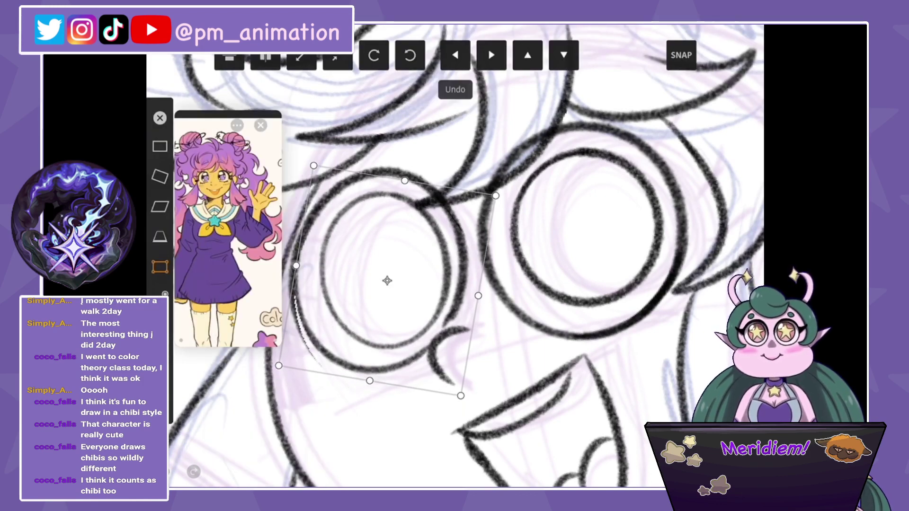
pyautogui.hotkey('ctrl', 'z')
pyautogui.hotkey('ctrl', 'z')
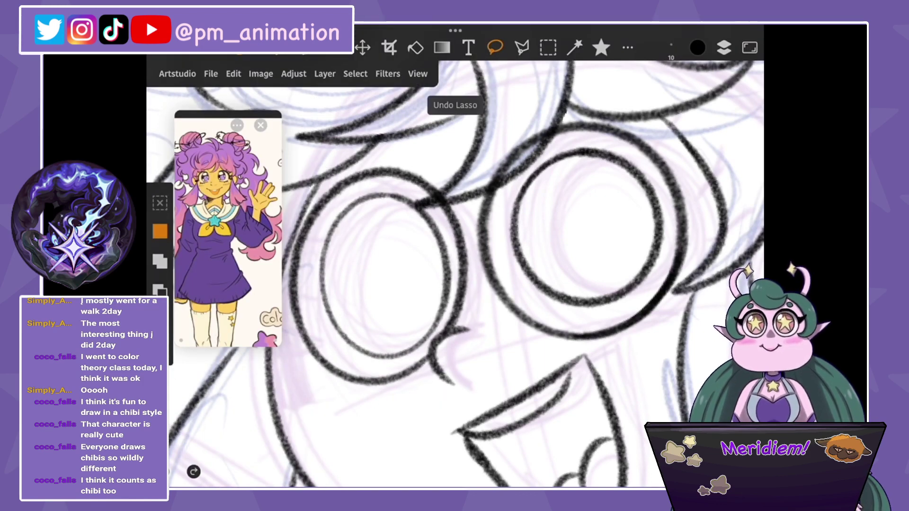
pyautogui.hotkey('ctrl', 'z')
# Draw the inner oval in the left eye, redoing attempts until it fits.
pyautogui.moveTo(419, 212); pyautogui.dragTo(418, 235)
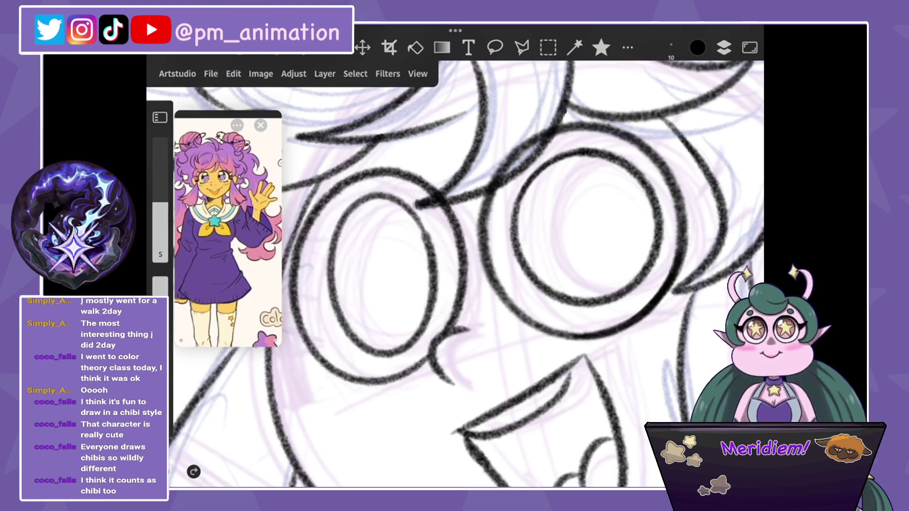
pyautogui.moveTo(379, 195); pyautogui.dragTo(398, 208)
pyautogui.hotkey('ctrl', 'z')
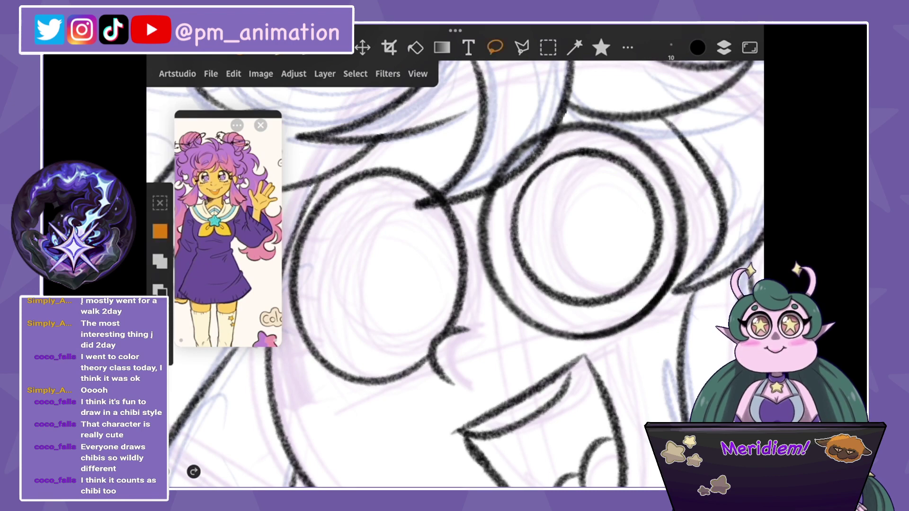
pyautogui.moveTo(399, 206); pyautogui.dragTo(343, 239)
pyautogui.moveTo(445, 216); pyautogui.dragTo(331, 284)
pyautogui.hotkey('ctrl', 'z')
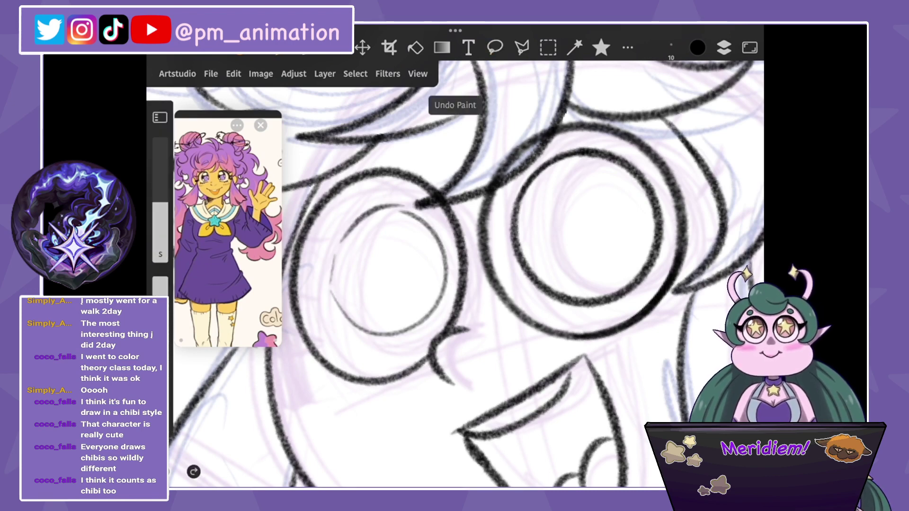
pyautogui.hotkey('ctrl', 'z')
pyautogui.moveTo(389, 204)
pyautogui.mouseDown()
pyautogui.moveTo(333, 287)
pyautogui.moveTo(412, 208)
pyautogui.moveTo(436, 211)
pyautogui.moveTo(416, 208)
pyautogui.mouseUp()
pyautogui.hotkey('ctrl', 'z')
pyautogui.hotkey('ctrl', 'z')
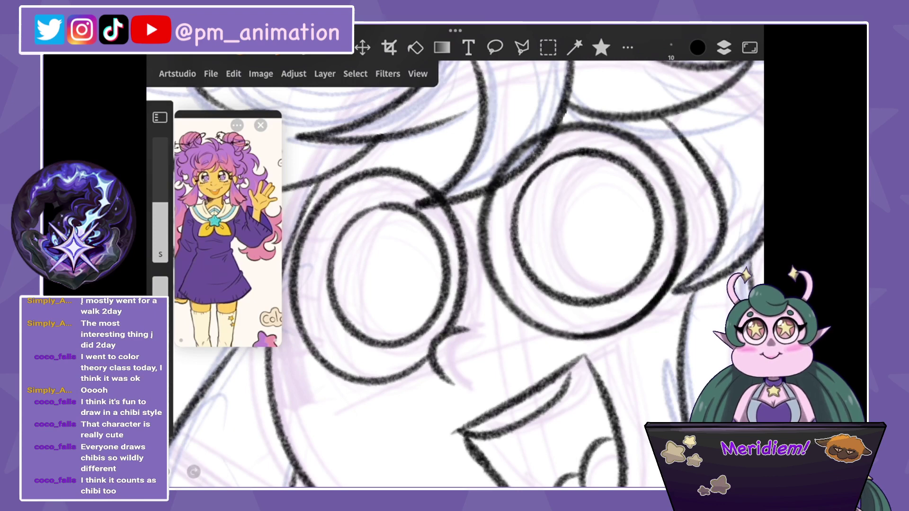
# Lasso the left eye, then transform it to enlarge it about 105% and tilt it.
pyautogui.press('l')
pyautogui.moveTo(308, 299); pyautogui.dragTo(422, 196)
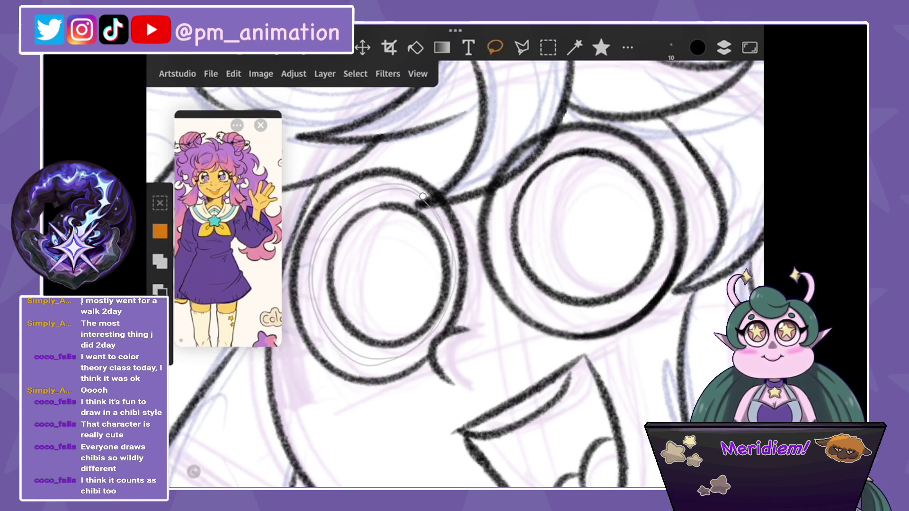
pyautogui.click(233, 74)
pyautogui.click(264, 445)
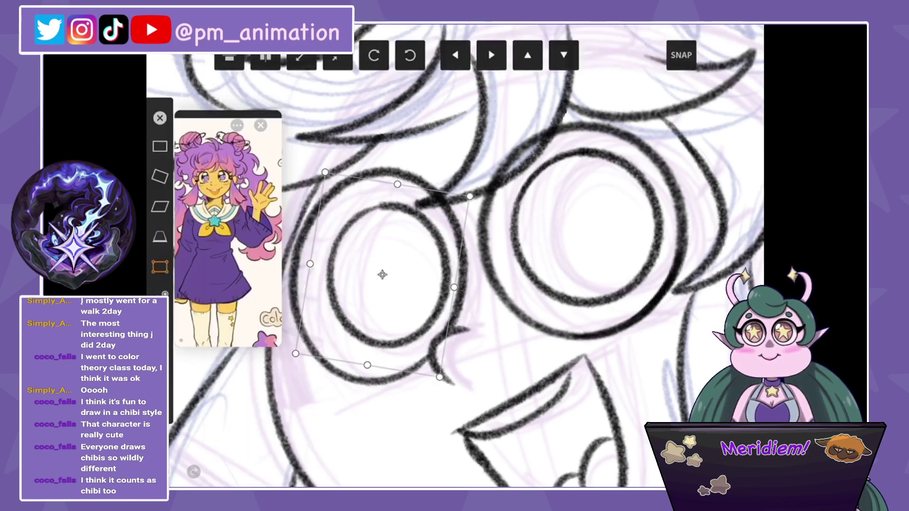
pyautogui.moveTo(382, 274); pyautogui.dragTo(374, 277)
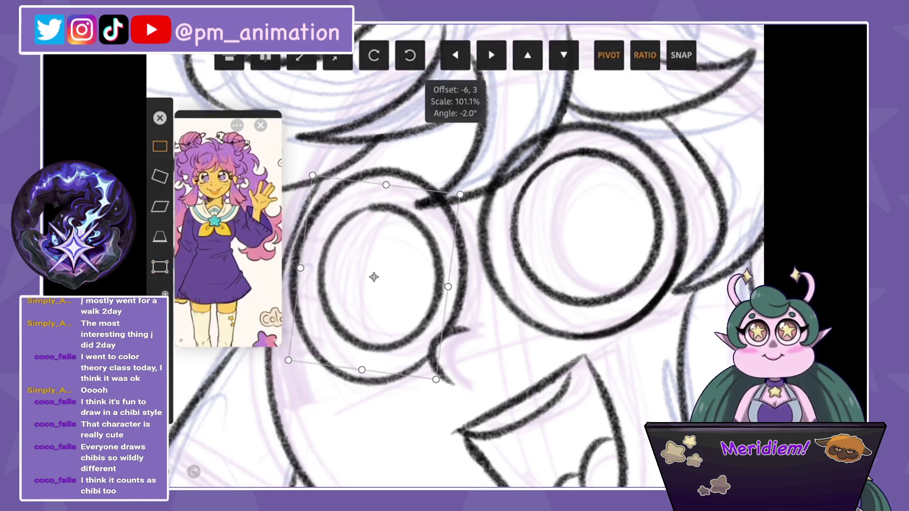
pyautogui.moveTo(435, 379); pyautogui.dragTo(439, 382)
# Shift the left eye up, rotate it slightly more, and apply the transform.
pyautogui.scroll(-3, 454, 256)
pyautogui.moveTo(436, 213); pyautogui.dragTo(444, 214)
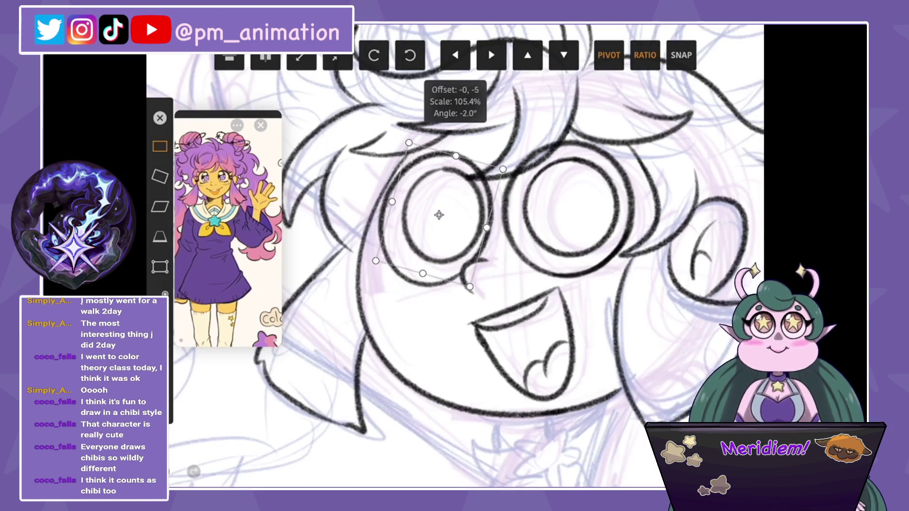
pyautogui.moveTo(478, 289); pyautogui.dragTo(480, 287)
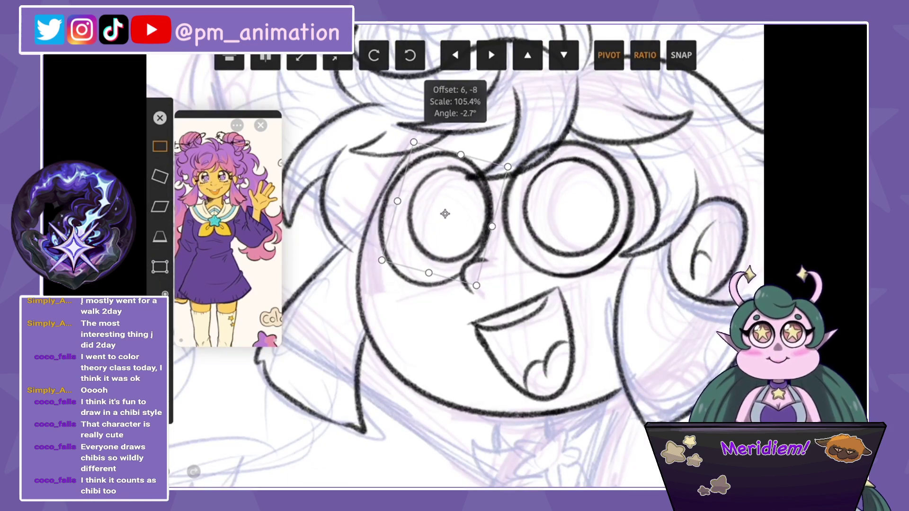
pyautogui.scroll(-3, 455, 256)
pyautogui.scroll(3, 454, 255)
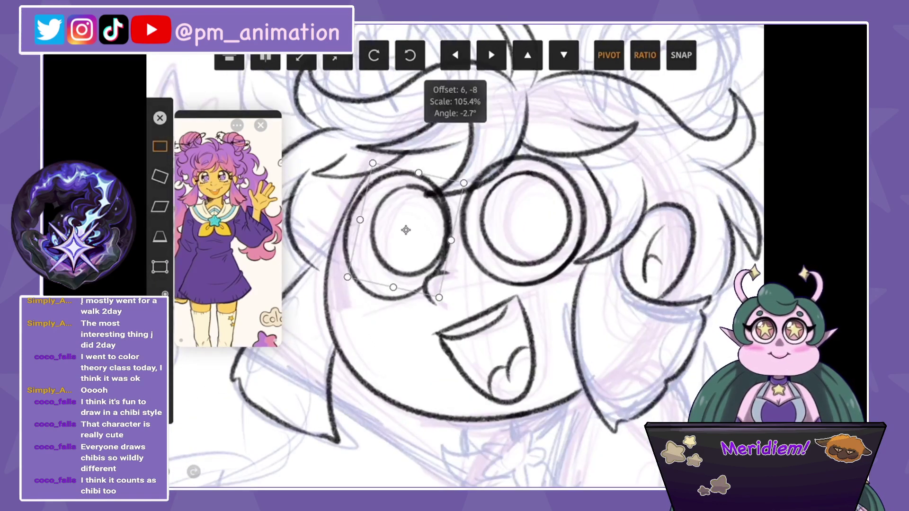
pyautogui.moveTo(405, 229); pyautogui.dragTo(400, 231)
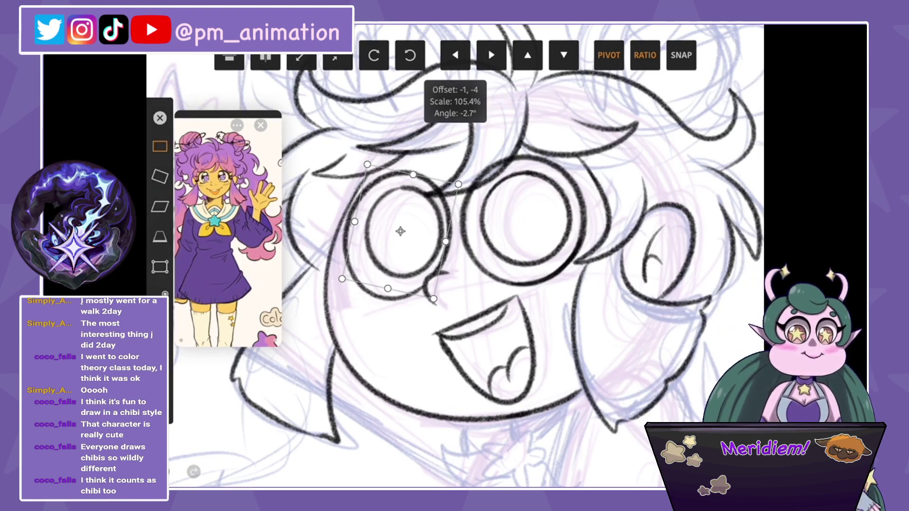
pyautogui.press('Return')
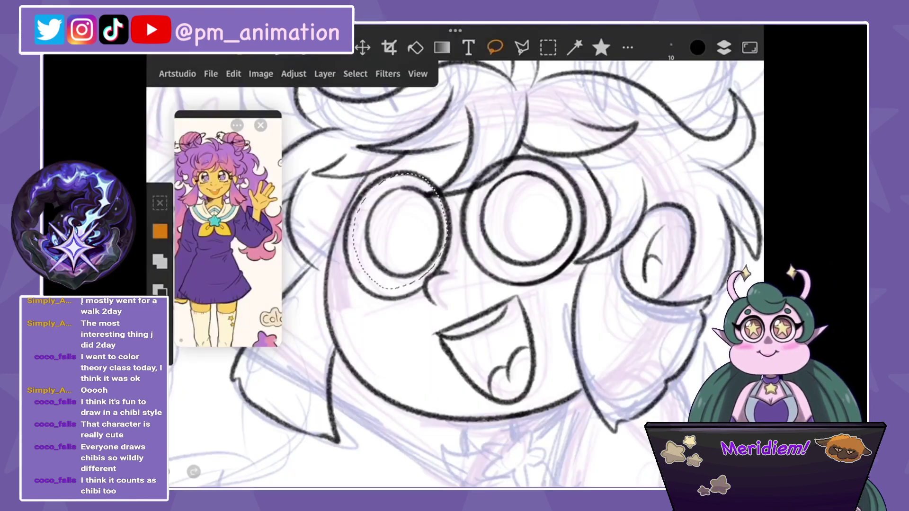
pyautogui.scroll(3, 454, 274)
# Lasso the hair strand between the eyes, then stretch it slightly downward and apply.
pyautogui.scroll(3, 455, 274)
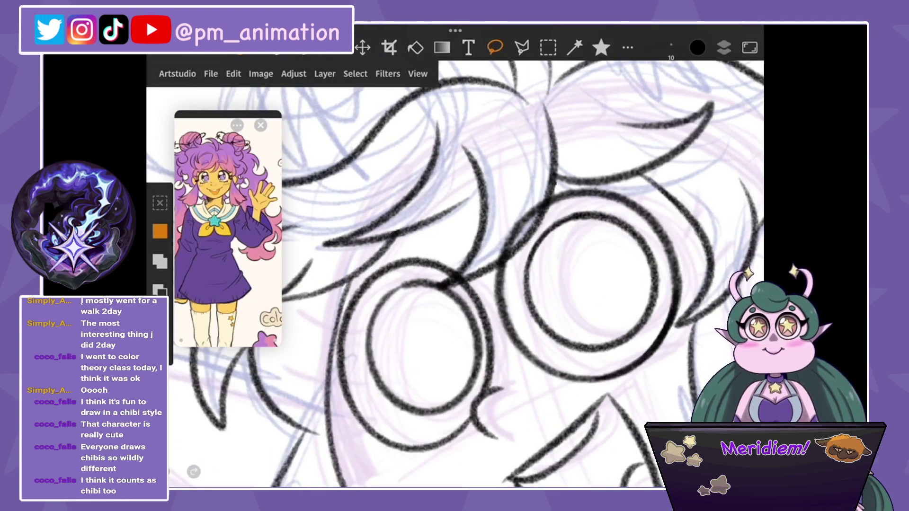
pyautogui.click(724, 47)
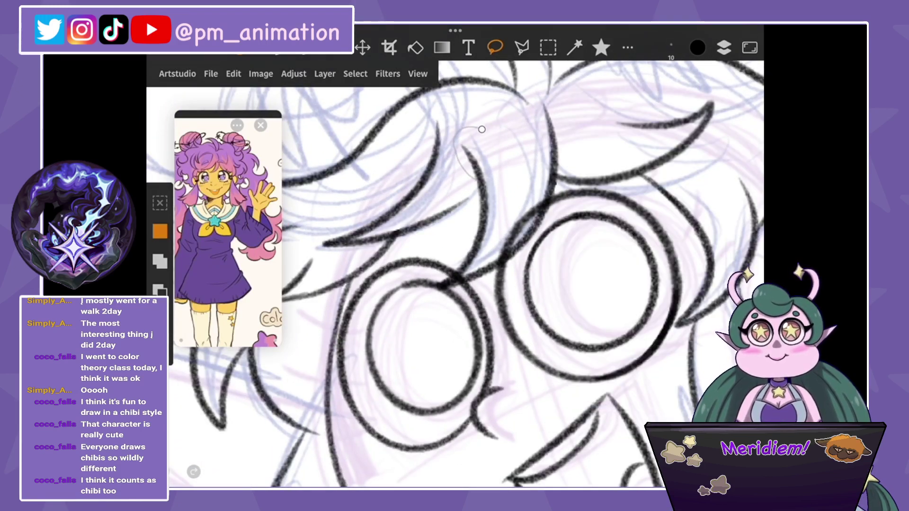
pyautogui.moveTo(562, 112); pyautogui.dragTo(554, 203)
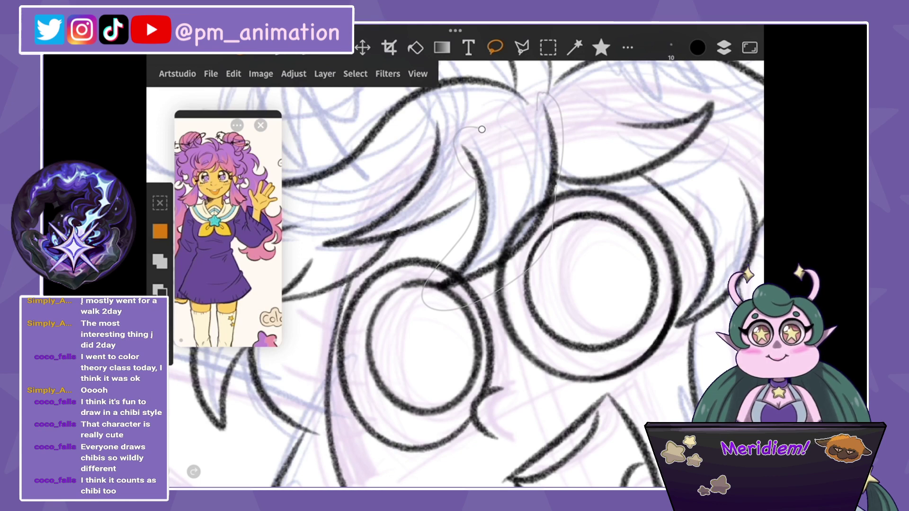
pyautogui.moveTo(481, 129); pyautogui.dragTo(539, 102)
pyautogui.click(234, 73)
pyautogui.click(266, 444)
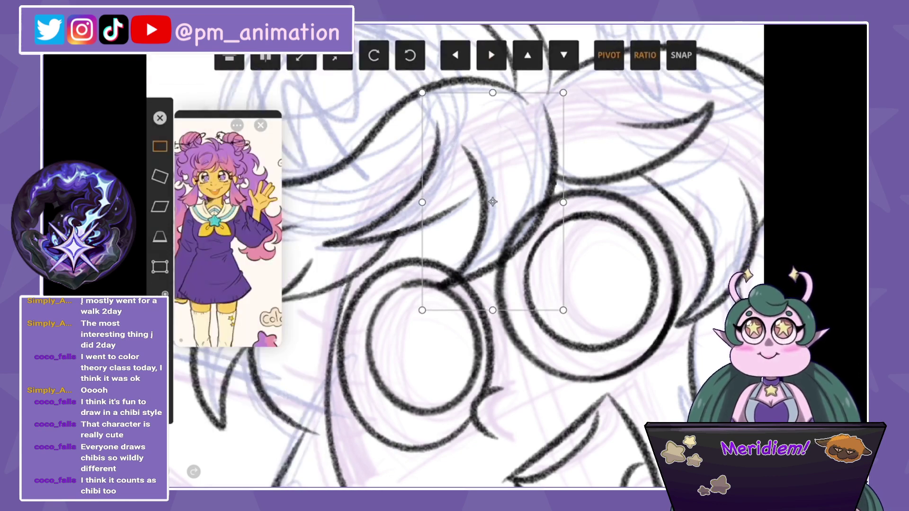
pyautogui.moveTo(492, 310); pyautogui.dragTo(481, 321)
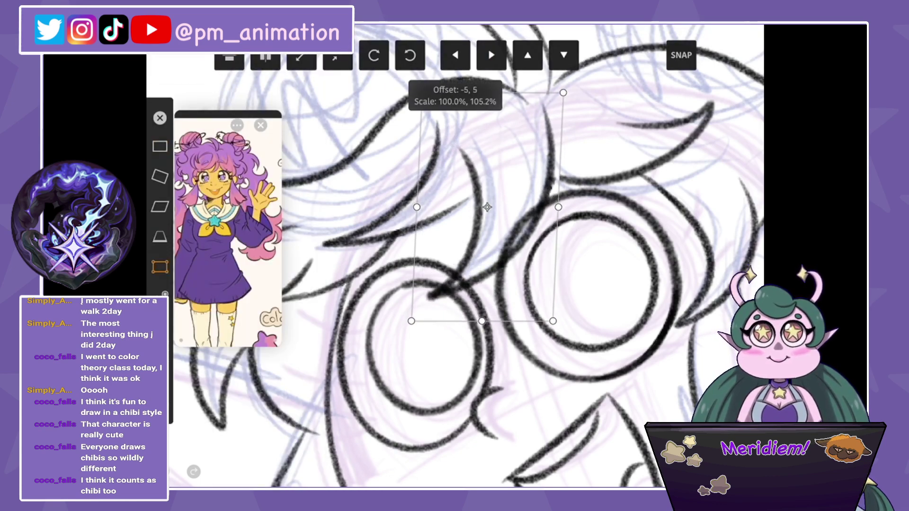
pyautogui.press('Return')
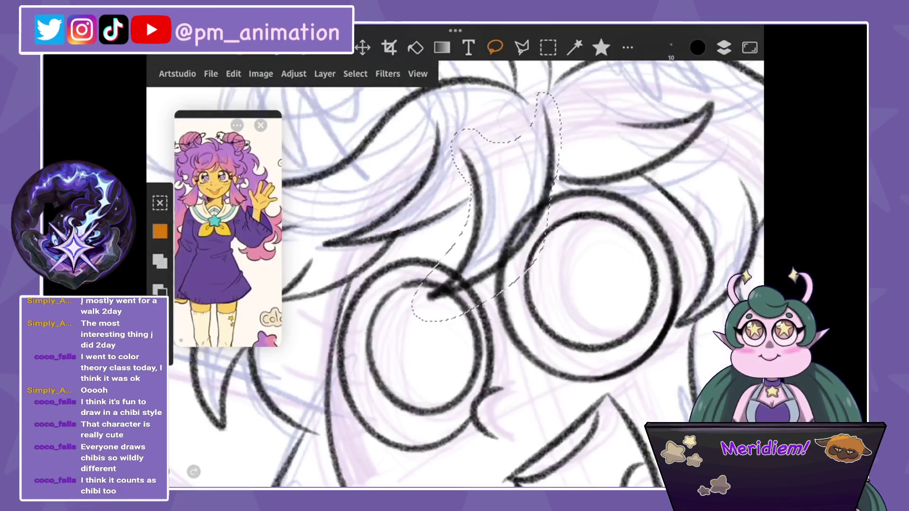
# Enlarge the brush with the left size slider and undo the last stroke.
pyautogui.scroll(3, 454, 256)
pyautogui.scroll(1, 454, 274)
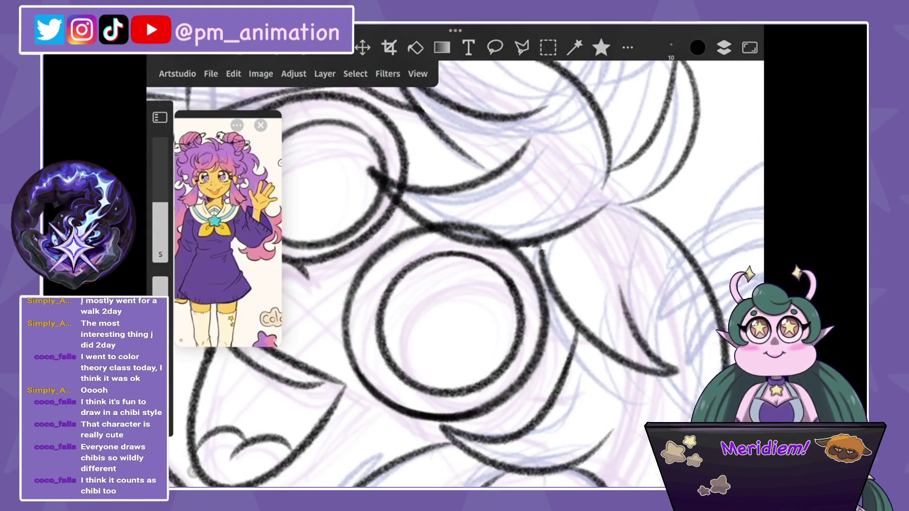
pyautogui.moveTo(160, 255)
pyautogui.mouseDown()
pyautogui.moveTo(160, 240)
pyautogui.moveTo(160, 255)
pyautogui.mouseUp()
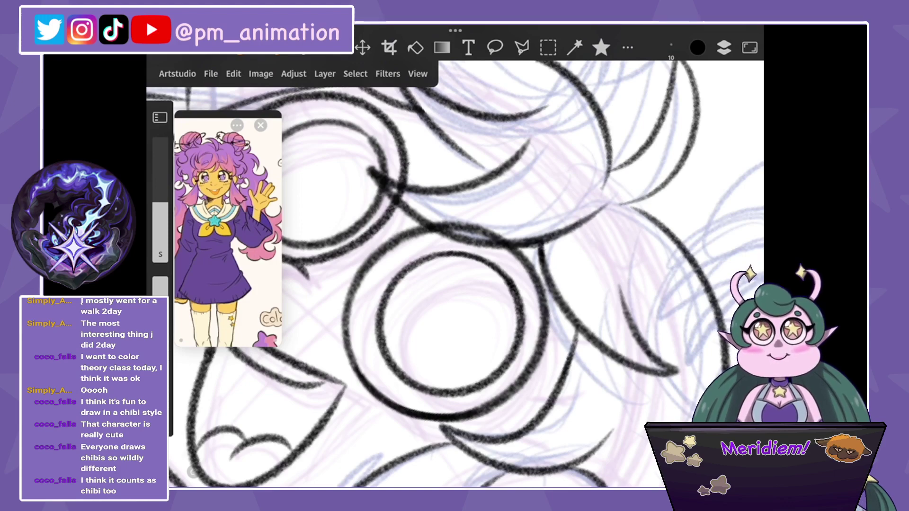
pyautogui.hotkey('ctrl', 'z')
# Switch to the sketch group layer and try a small bead circle in the hair.
pyautogui.scroll(-5, 468, 284)
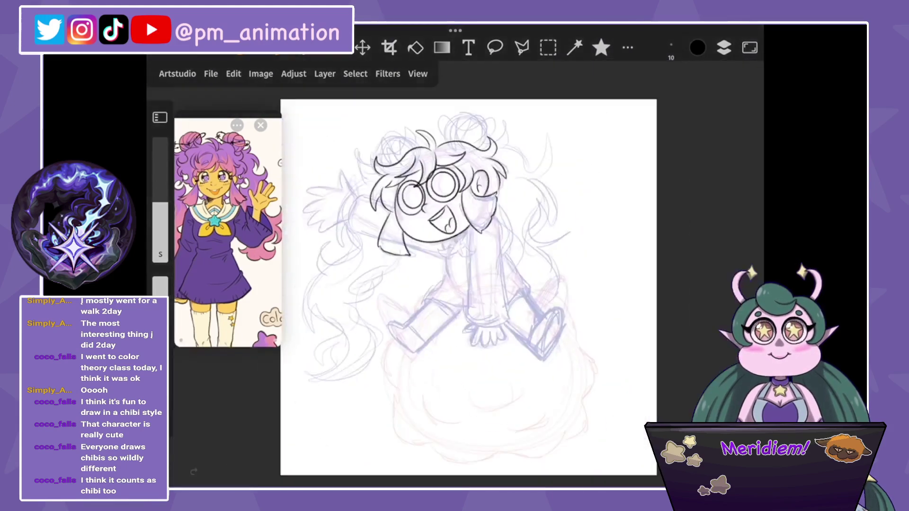
pyautogui.scroll(5, 445, 203)
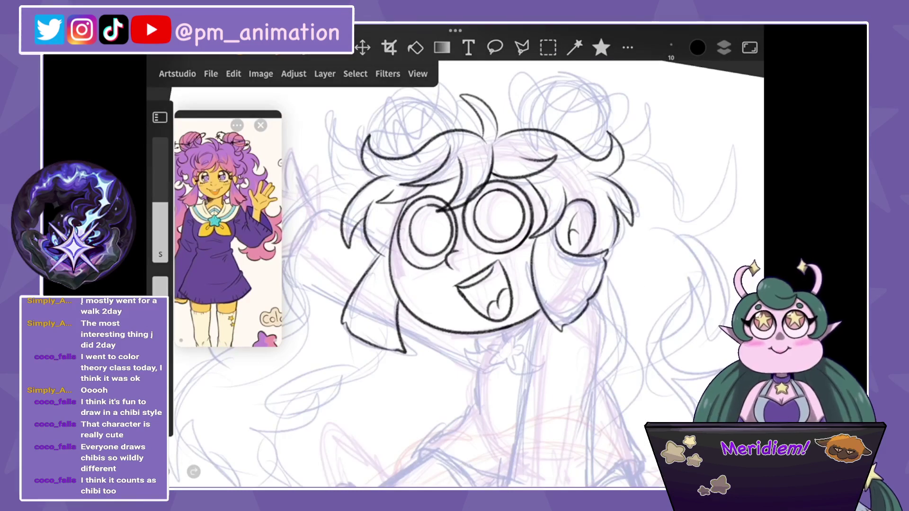
pyautogui.click(724, 48)
pyautogui.click(669, 247)
pyautogui.click(724, 47)
pyautogui.scroll(5, 452, 180)
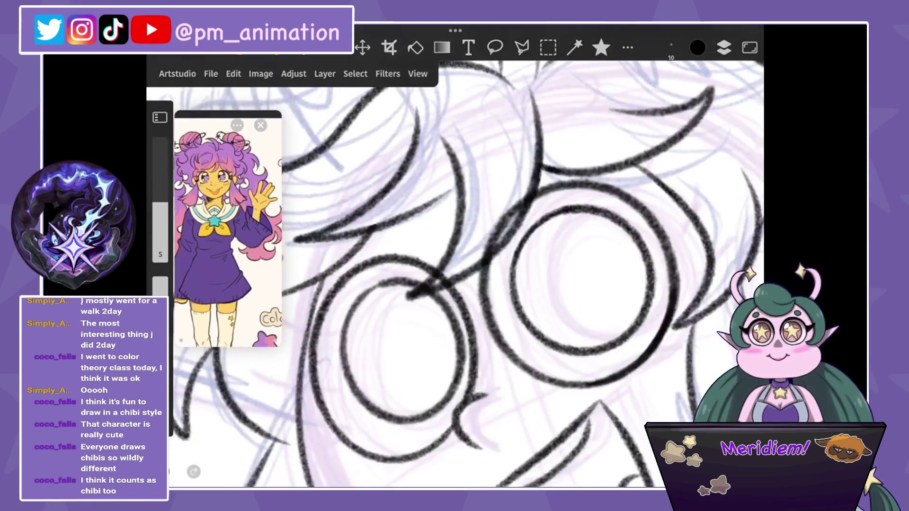
pyautogui.moveTo(539, 109); pyautogui.dragTo(534, 108)
pyautogui.hotkey('ctrl', 'z')
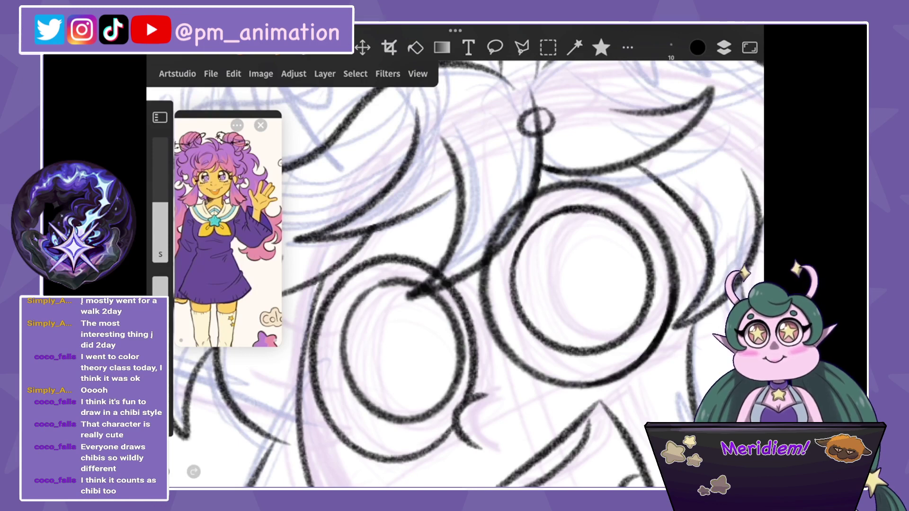
# Draw short lash strokes beside the eyes, removing an unwanted one.
pyautogui.scroll(-5, 466, 273)
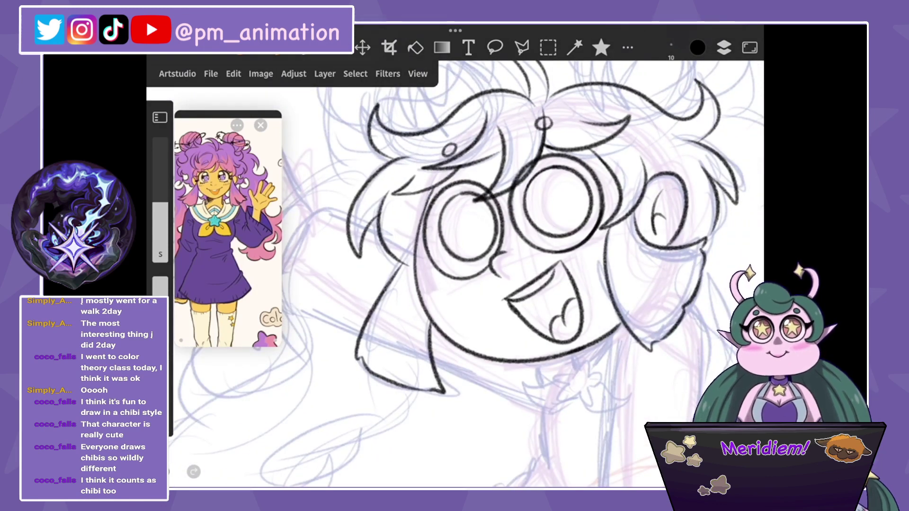
pyautogui.scroll(5, 663, 142)
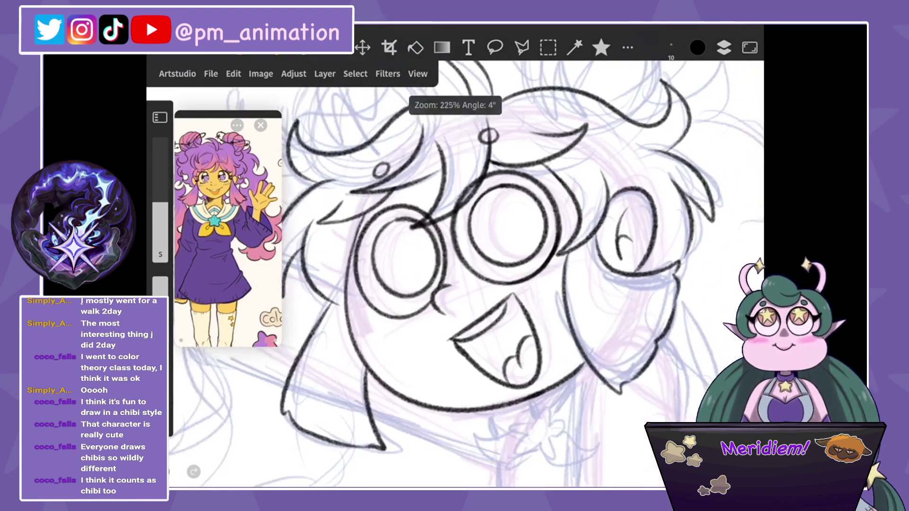
pyautogui.moveTo(483, 184); pyautogui.dragTo(530, 145)
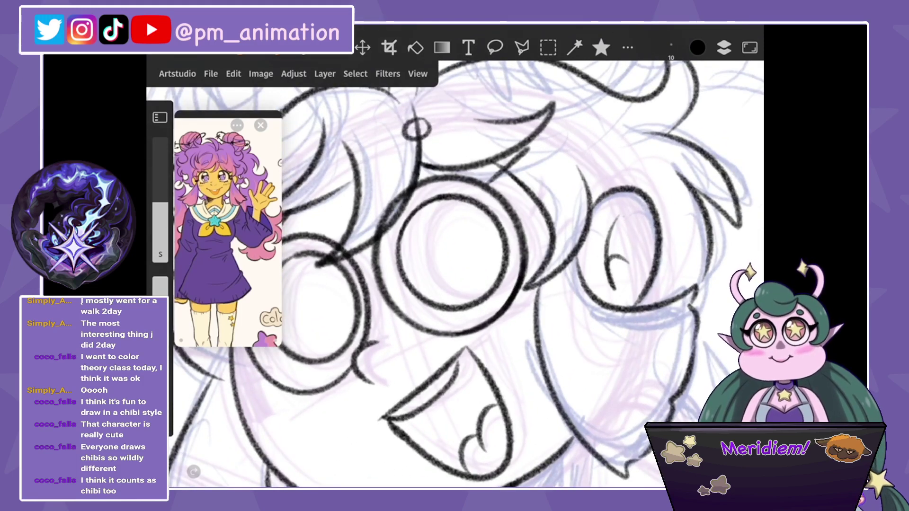
pyautogui.hotkey('ctrl', 'z')
pyautogui.moveTo(519, 210); pyautogui.dragTo(547, 188)
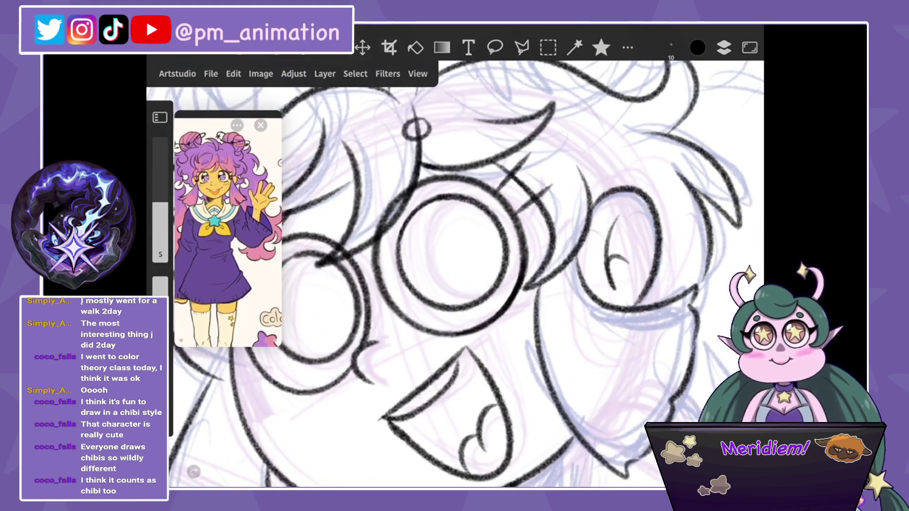
pyautogui.moveTo(455, 246); pyautogui.dragTo(551, 204)
pyautogui.moveTo(479, 220); pyautogui.dragTo(441, 232)
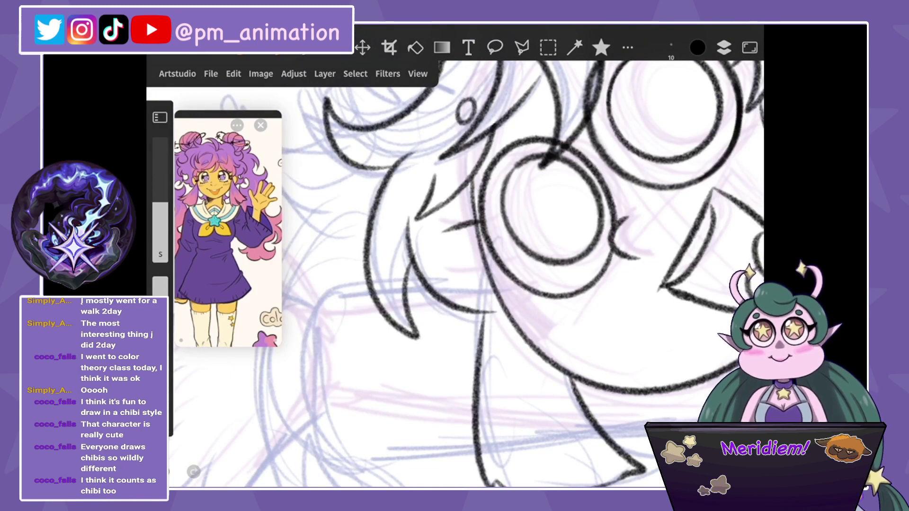
# Thicken the left eye's lashes into a solid dark mark.
pyautogui.scroll(2, 549, 265)
pyautogui.scroll(2, 549, 265)
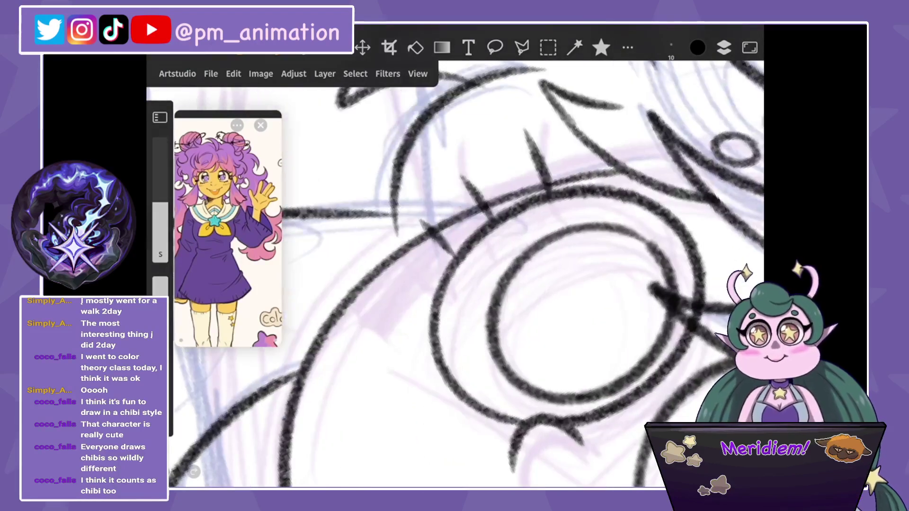
pyautogui.moveTo(457, 216); pyautogui.dragTo(419, 255)
pyautogui.moveTo(413, 209)
pyautogui.mouseDown()
pyautogui.moveTo(444, 277)
pyautogui.moveTo(455, 272)
pyautogui.mouseUp()
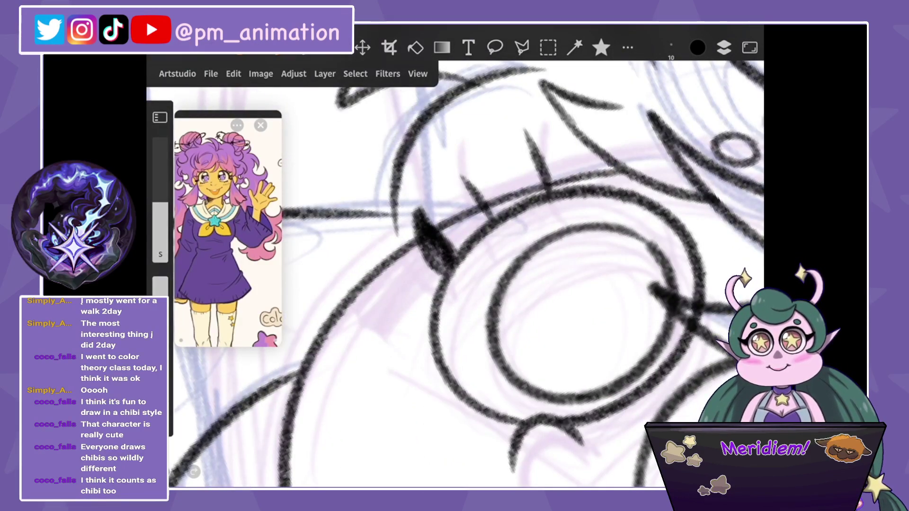
pyautogui.moveTo(455, 222); pyautogui.dragTo(426, 251)
pyautogui.moveTo(419, 211); pyautogui.dragTo(464, 254)
pyautogui.scroll(-3, 454, 274)
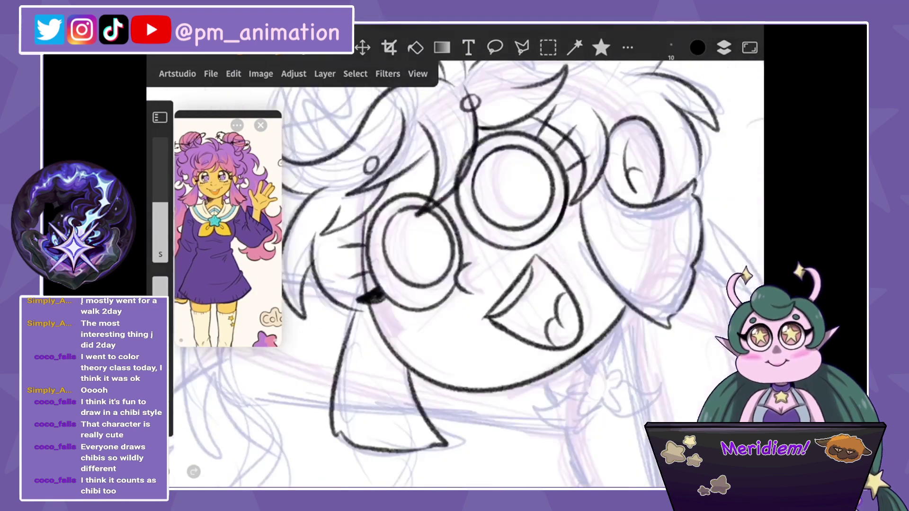
pyautogui.scroll(2, 454, 274)
pyautogui.scroll(1, 454, 274)
# Darken the lash right of the left eye and add two thick lashes by the right eye.
pyautogui.moveTo(518, 168); pyautogui.dragTo(476, 199)
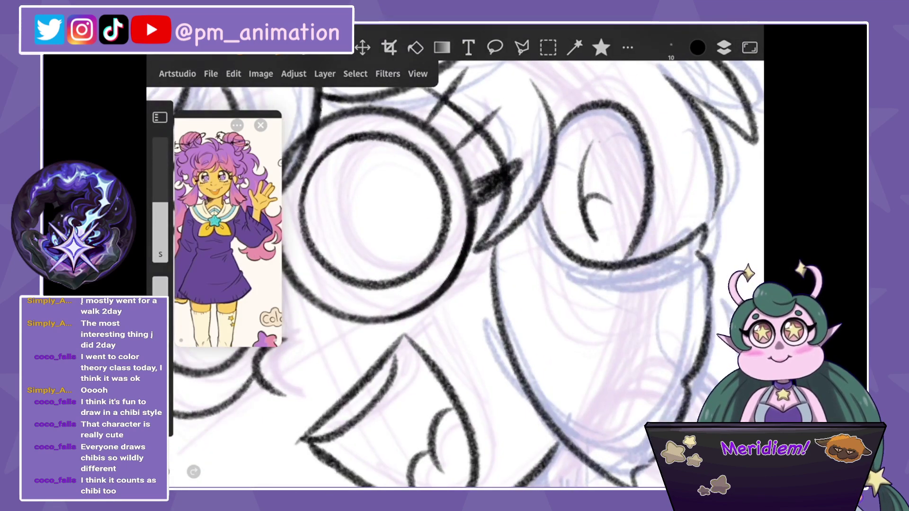
pyautogui.moveTo(518, 156)
pyautogui.mouseDown()
pyautogui.moveTo(473, 185)
pyautogui.moveTo(478, 210)
pyautogui.mouseUp()
pyautogui.scroll(1, 455, 275)
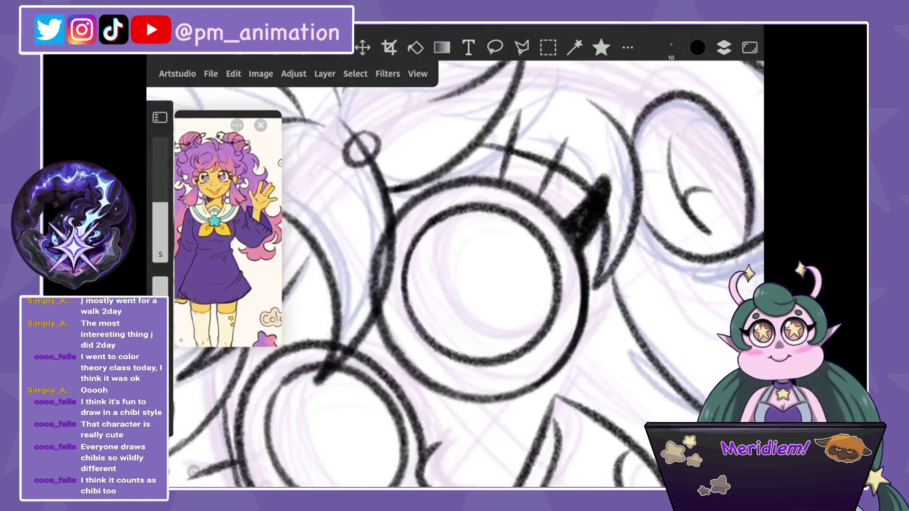
pyautogui.moveTo(566, 143); pyautogui.dragTo(549, 194)
pyautogui.moveTo(565, 140); pyautogui.dragTo(546, 211)
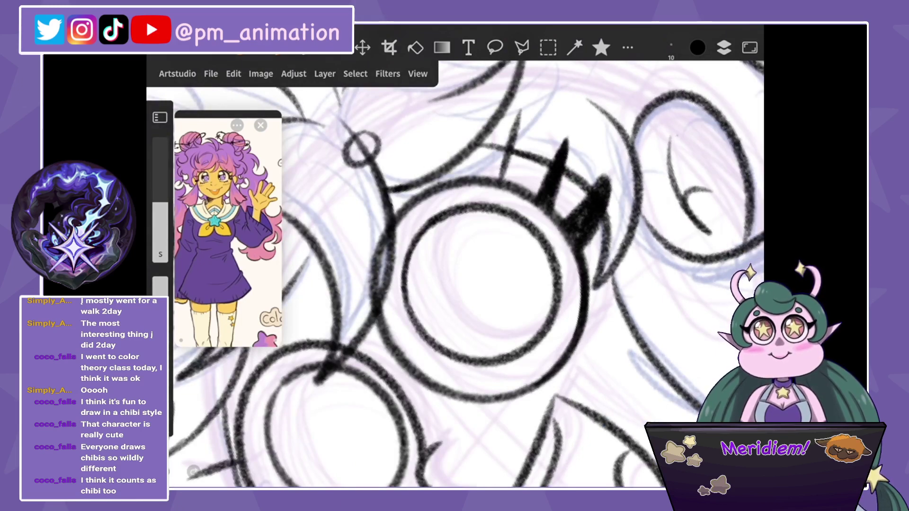
pyautogui.scroll(2, 466, 273)
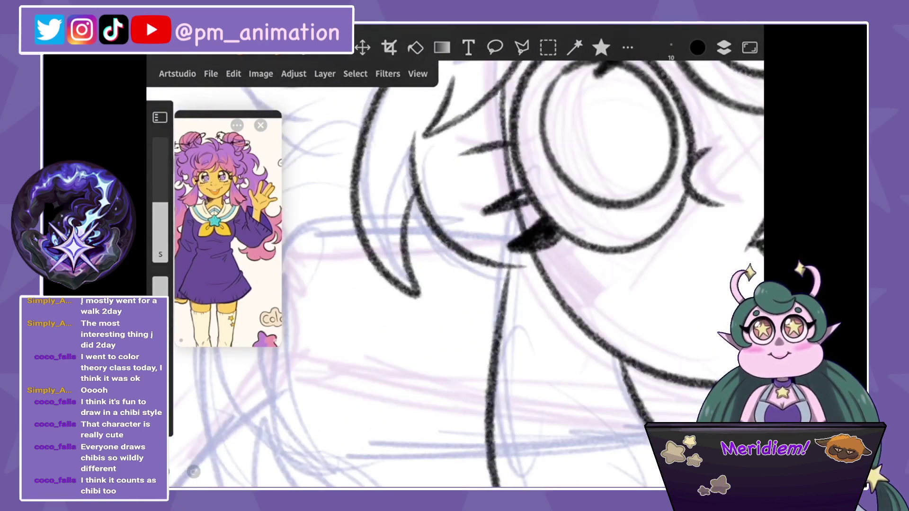
pyautogui.scroll(-5, 455, 275)
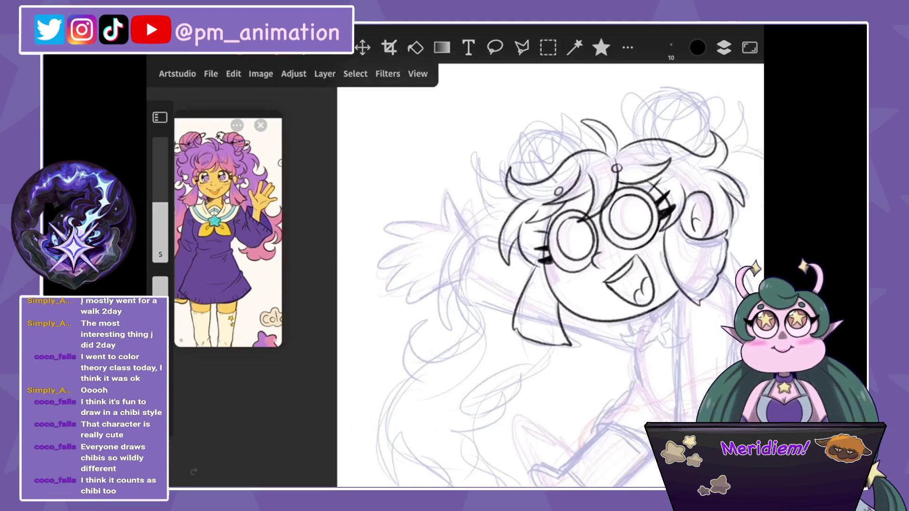
pyautogui.scroll(-2, 549, 274)
pyautogui.scroll(-2, 549, 274)
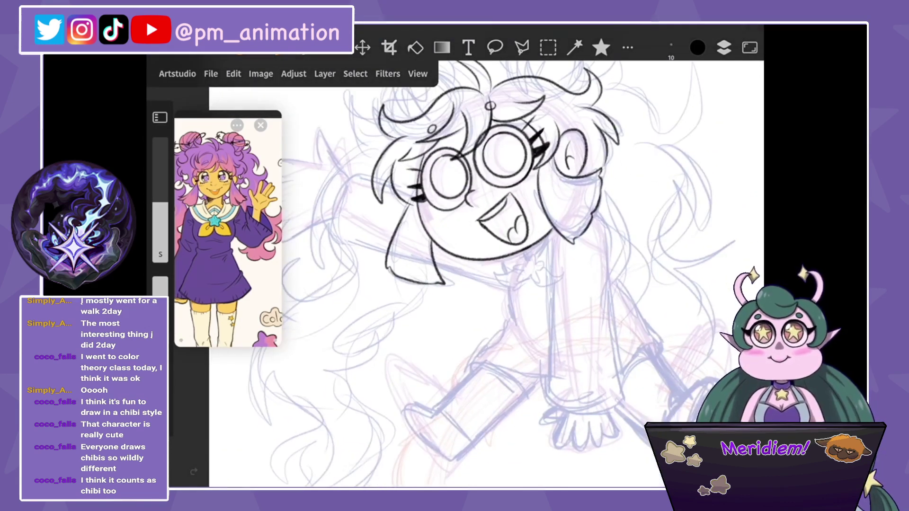
pyautogui.scroll(-1, 549, 275)
# Select the sketch group layer and add a new empty layer for inking.
pyautogui.click(724, 47)
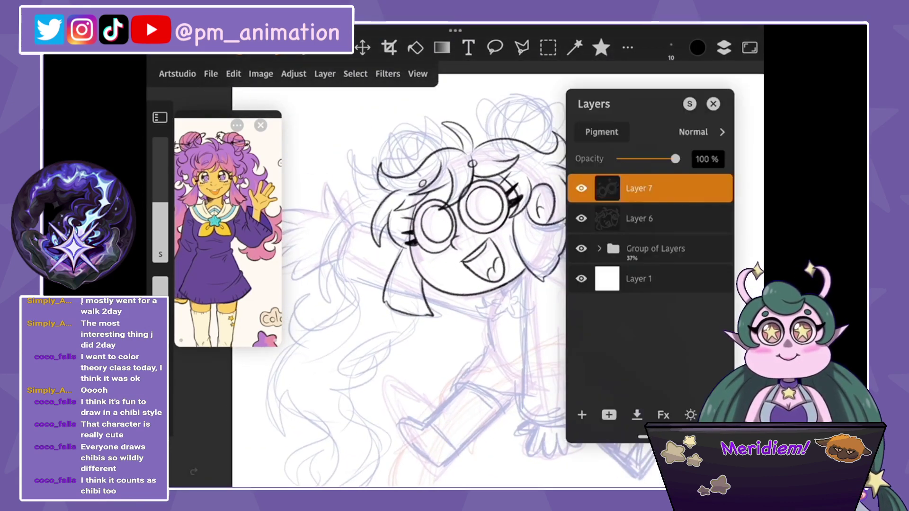
pyautogui.click(639, 219)
pyautogui.click(656, 249)
pyautogui.click(582, 414)
pyautogui.scroll(1, 497, 332)
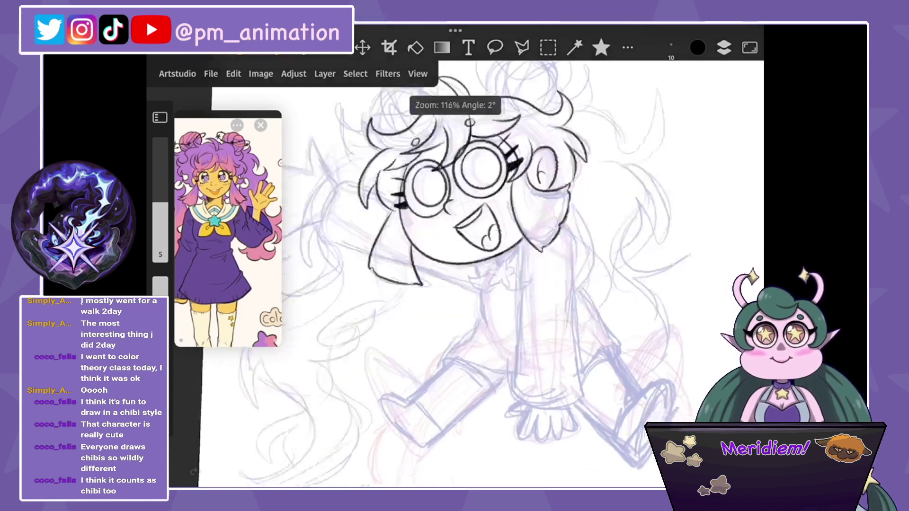
pyautogui.scroll(2, 497, 332)
pyautogui.scroll(2, 497, 331)
pyautogui.scroll(1, 497, 331)
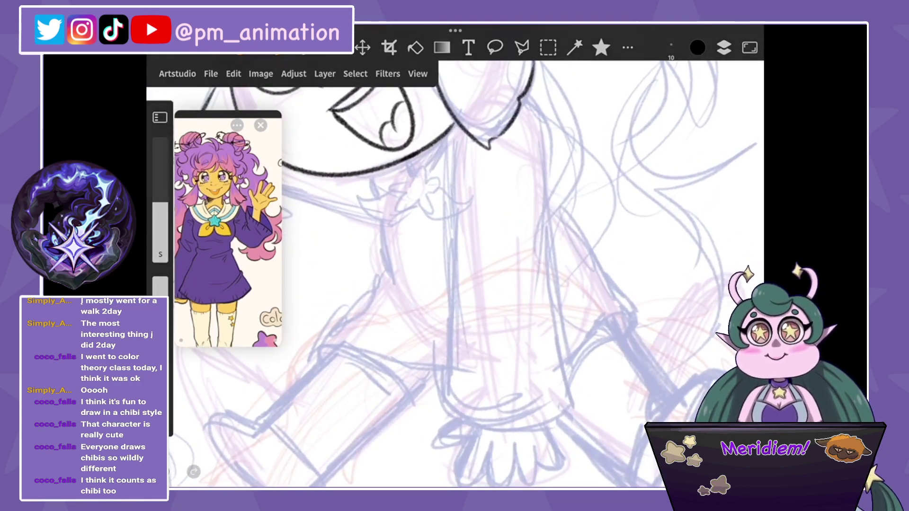
# Ink the left and right leg edges, curving the right line into the foot.
pyautogui.moveTo(447, 122); pyautogui.dragTo(457, 367)
pyautogui.hotkey('ctrl', 'z')
pyautogui.moveTo(469, 99); pyautogui.dragTo(447, 327)
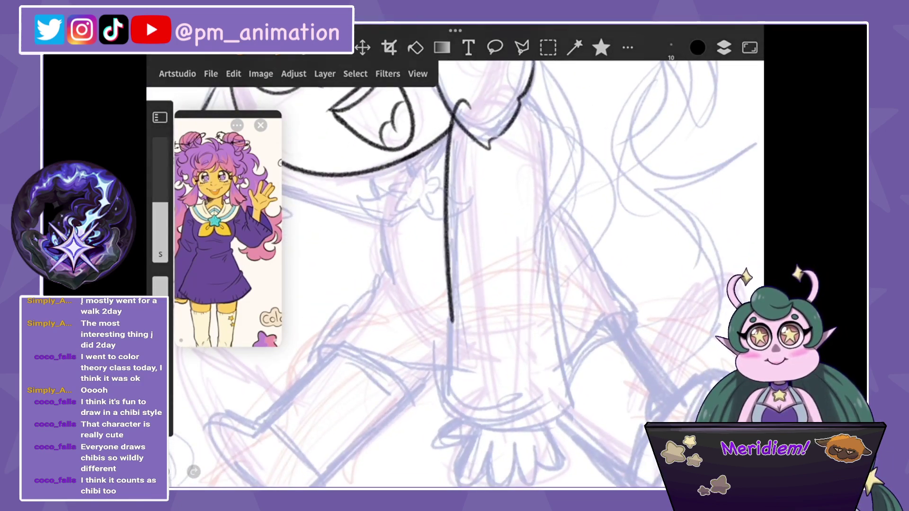
pyautogui.hotkey('ctrl', 'z')
pyautogui.moveTo(454, 113); pyautogui.dragTo(444, 325)
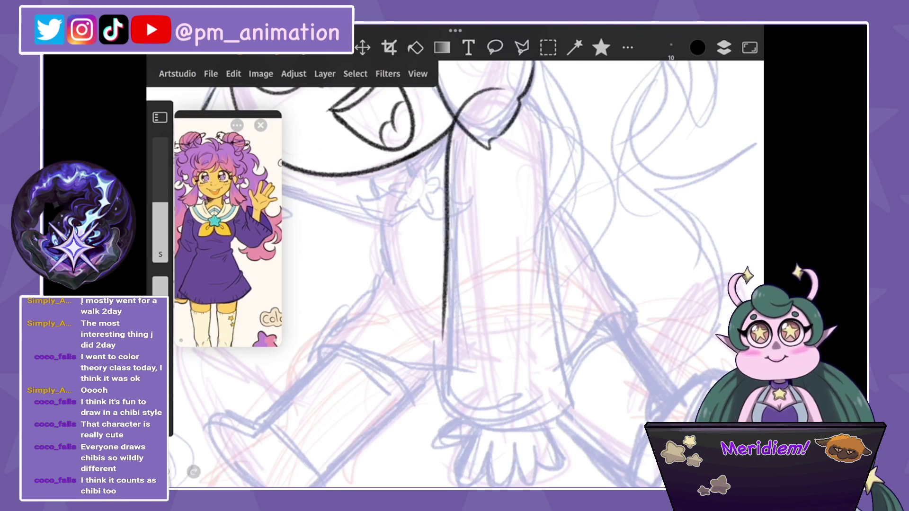
pyautogui.moveTo(530, 108); pyautogui.dragTo(561, 383)
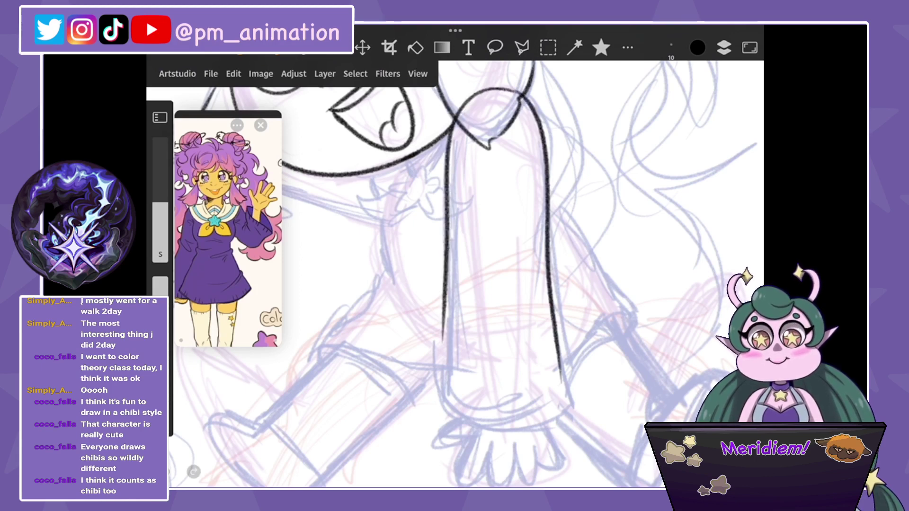
pyautogui.scroll(3, 469, 275)
pyautogui.moveTo(425, 177)
pyautogui.mouseDown()
pyautogui.moveTo(444, 314)
pyautogui.moveTo(598, 322)
pyautogui.mouseUp()
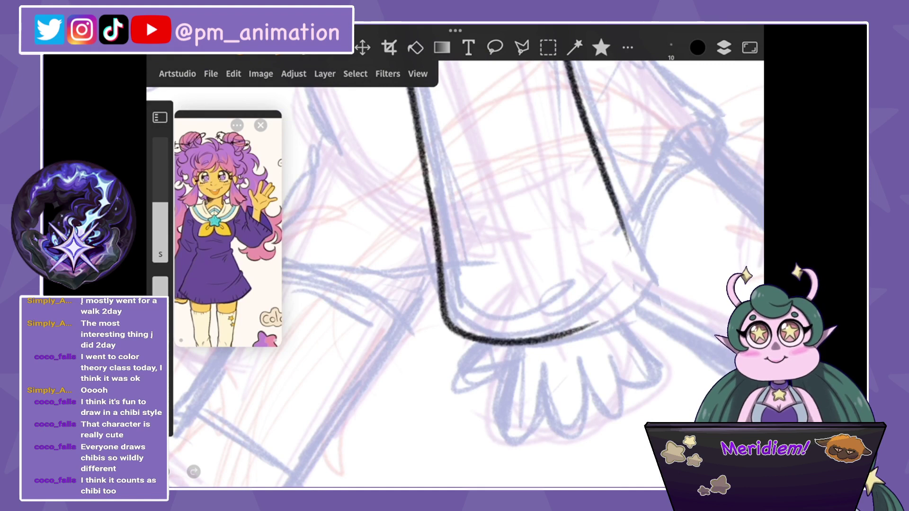
pyautogui.hotkey('ctrl', 'z')
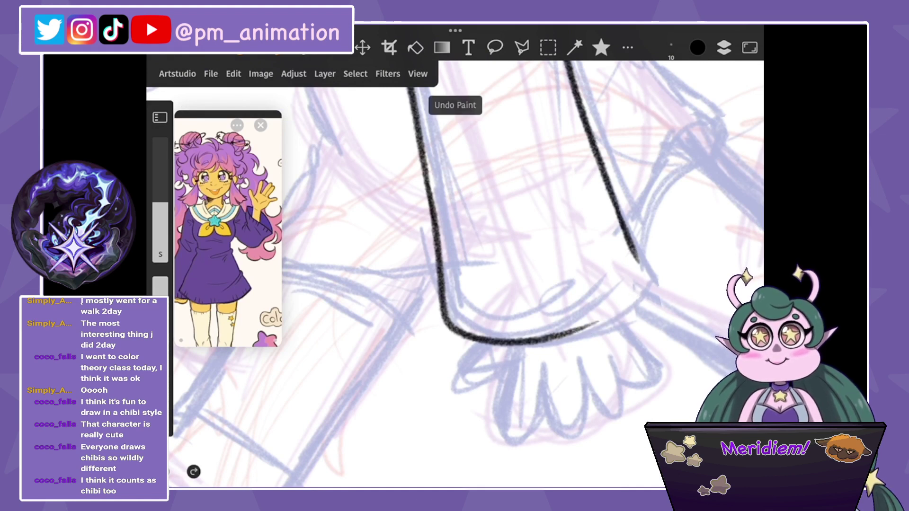
pyautogui.moveTo(637, 258)
pyautogui.mouseDown()
pyautogui.moveTo(620, 308)
pyautogui.moveTo(584, 324)
pyautogui.mouseUp()
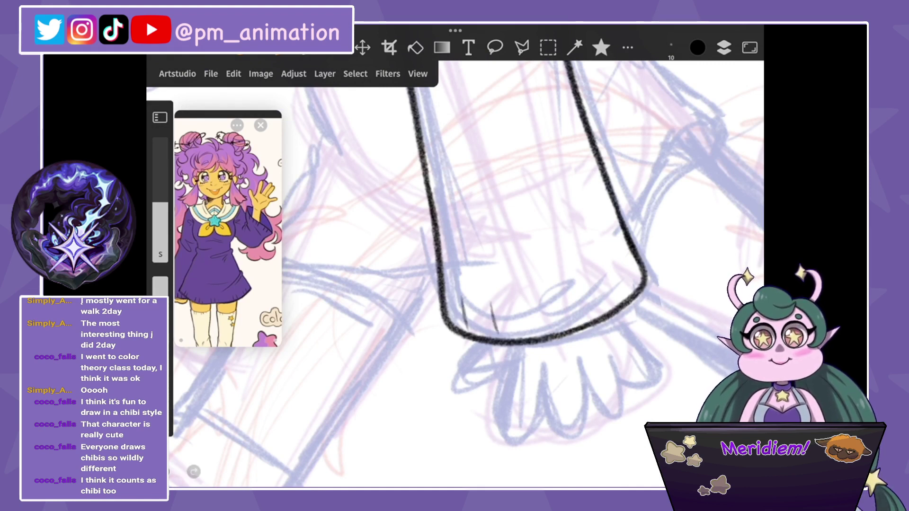
# Add short ribbed tick lines along the cuff edge.
pyautogui.hotkey('ctrl', 'z')
pyautogui.hotkey('ctrl', 'z')
pyautogui.hotkey('ctrl', 'z')
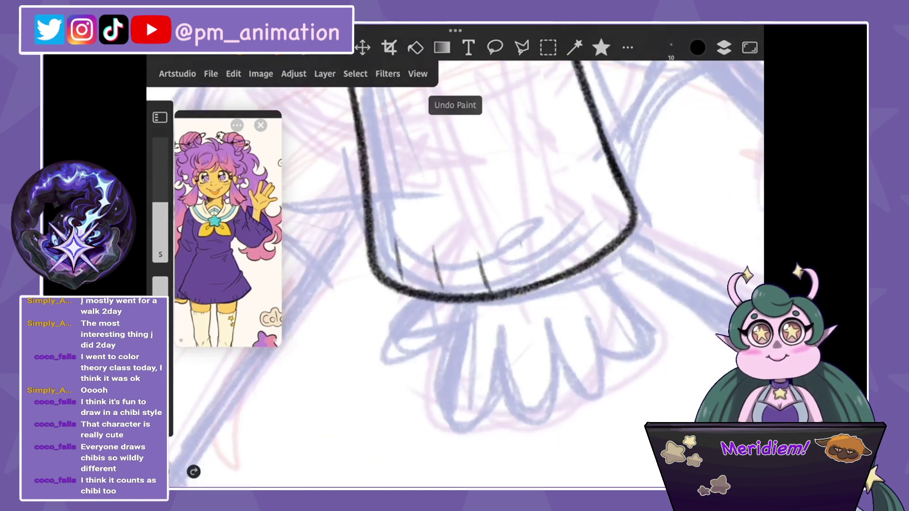
pyautogui.moveTo(515, 253); pyautogui.dragTo(526, 284)
pyautogui.moveTo(557, 234); pyautogui.dragTo(571, 265)
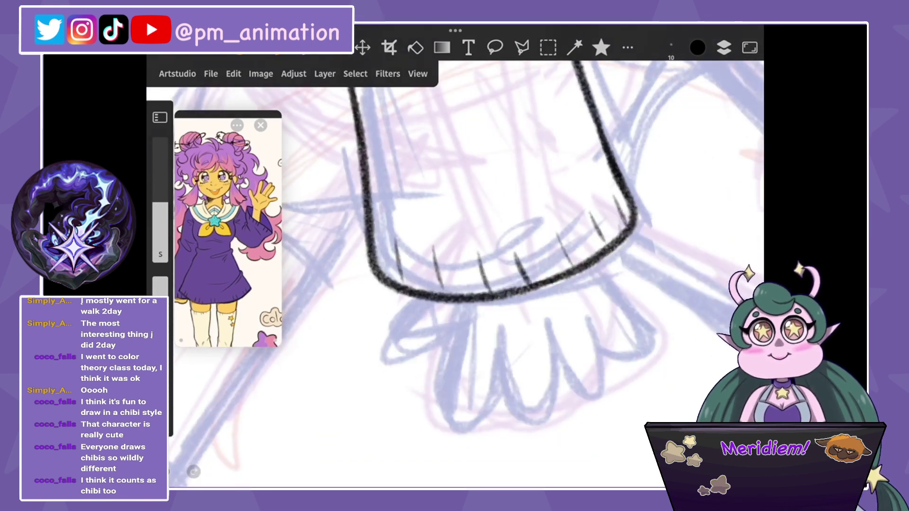
pyautogui.hotkey('ctrl', 'z')
# Ink the rounded U-shaped finger outlines below the cuff.
pyautogui.moveTo(408, 296)
pyautogui.mouseDown()
pyautogui.moveTo(393, 333)
pyautogui.moveTo(461, 308)
pyautogui.moveTo(445, 405)
pyautogui.moveTo(497, 329)
pyautogui.moveTo(527, 410)
pyautogui.moveTo(550, 322)
pyautogui.moveTo(578, 369)
pyautogui.moveTo(599, 303)
pyautogui.mouseUp()
pyautogui.hotkey('ctrl', 'z')
pyautogui.moveTo(549, 322); pyautogui.dragTo(587, 377)
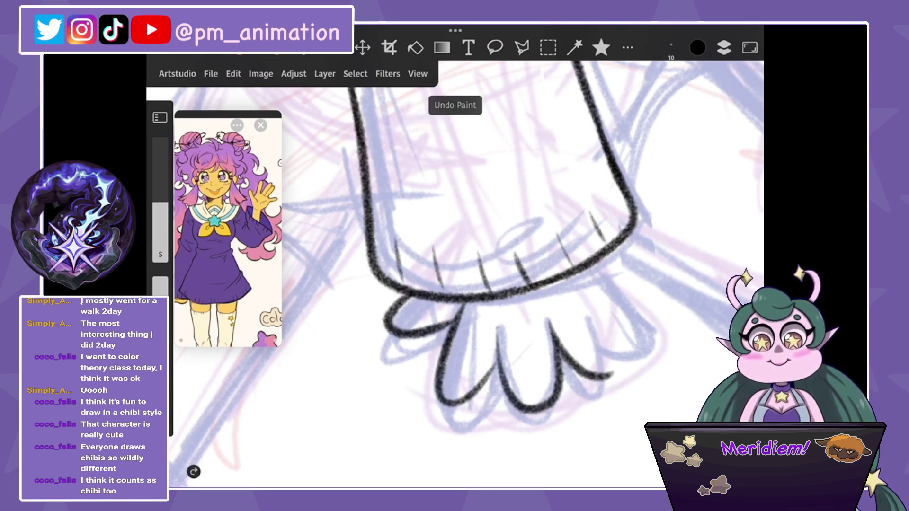
pyautogui.moveTo(597, 310); pyautogui.dragTo(615, 374)
pyautogui.moveTo(587, 267); pyautogui.dragTo(644, 339)
pyautogui.hotkey('ctrl', 'z')
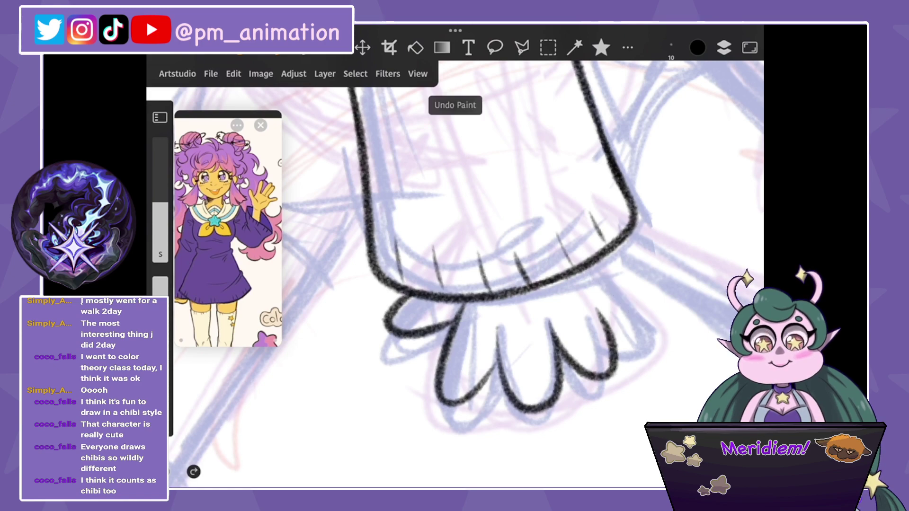
pyautogui.moveTo(589, 268); pyautogui.dragTo(646, 336)
# Ink the star brooch outline and the leaf-shaped collar flap to its left.
pyautogui.scroll(-2, 513, 256)
pyautogui.scroll(-3, 513, 256)
pyautogui.scroll(-3, 514, 256)
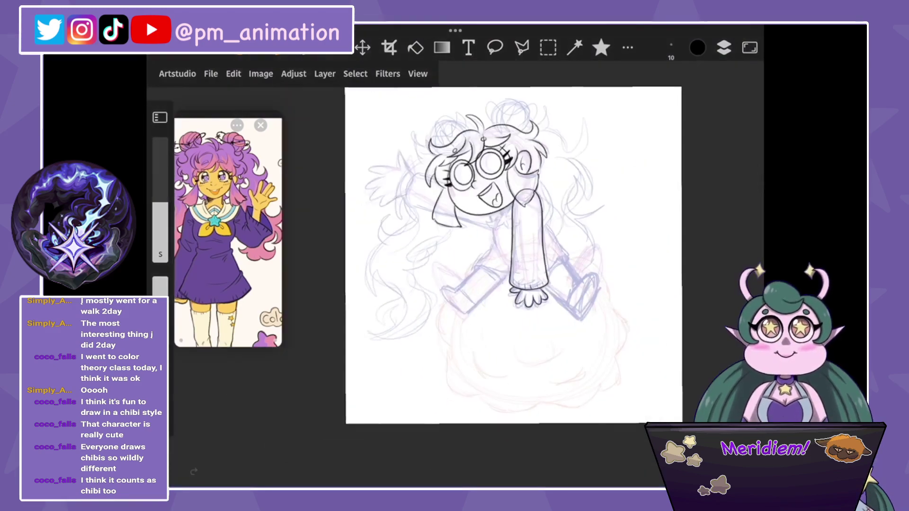
pyautogui.scroll(3, 514, 256)
pyautogui.scroll(2, 514, 255)
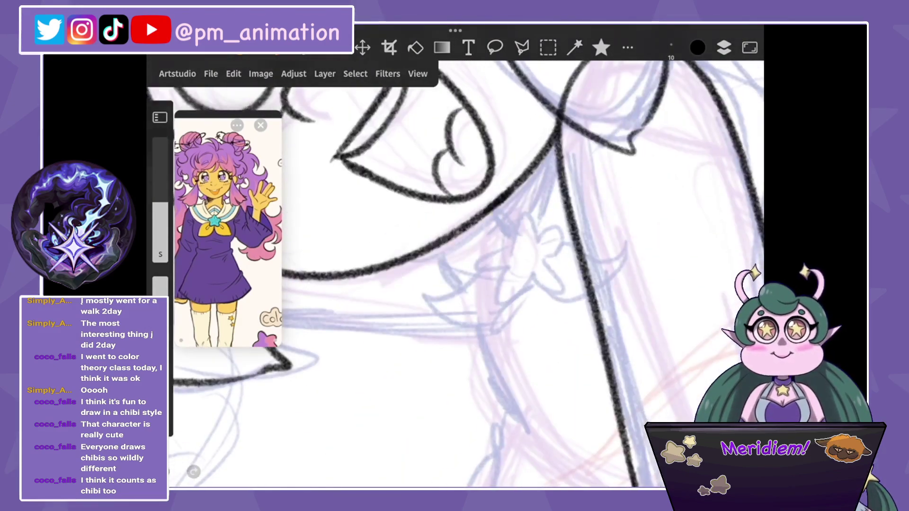
pyautogui.scroll(-2, 513, 255)
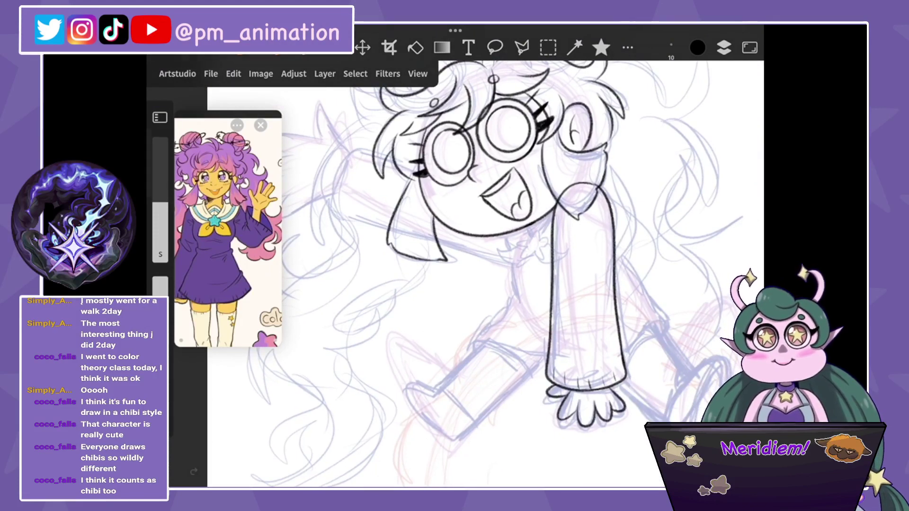
pyautogui.scroll(2, 513, 256)
pyautogui.scroll(3, 513, 255)
pyautogui.moveTo(507, 266); pyautogui.dragTo(530, 261)
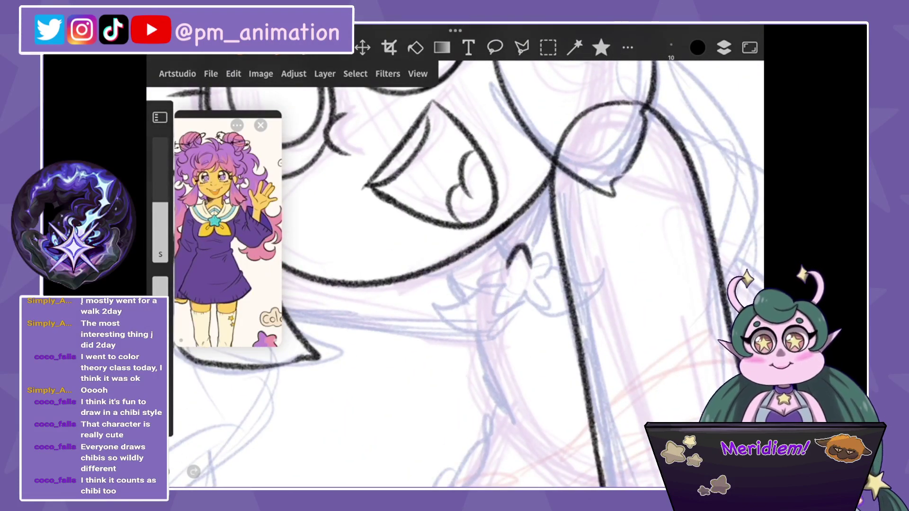
pyautogui.moveTo(523, 306)
pyautogui.mouseDown()
pyautogui.moveTo(542, 283)
pyautogui.moveTo(567, 327)
pyautogui.mouseUp()
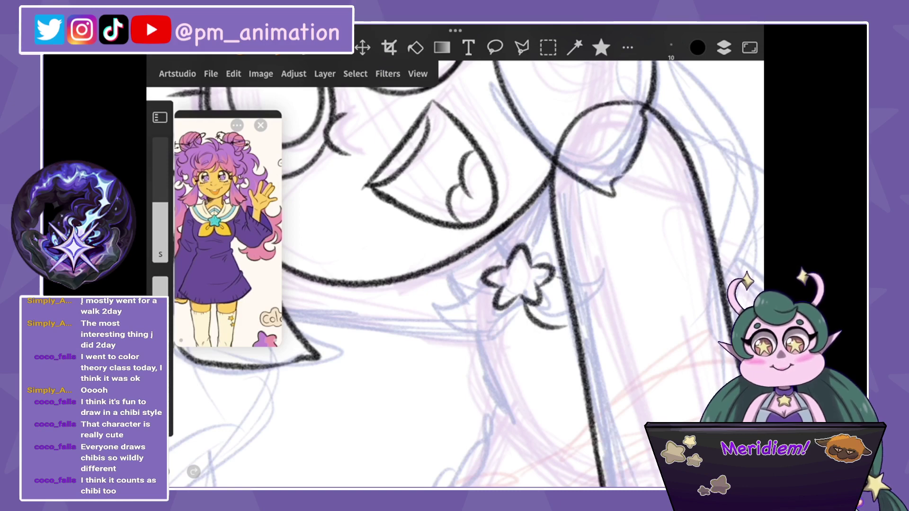
pyautogui.moveTo(492, 285)
pyautogui.mouseDown()
pyautogui.moveTo(439, 310)
pyautogui.moveTo(496, 325)
pyautogui.mouseUp()
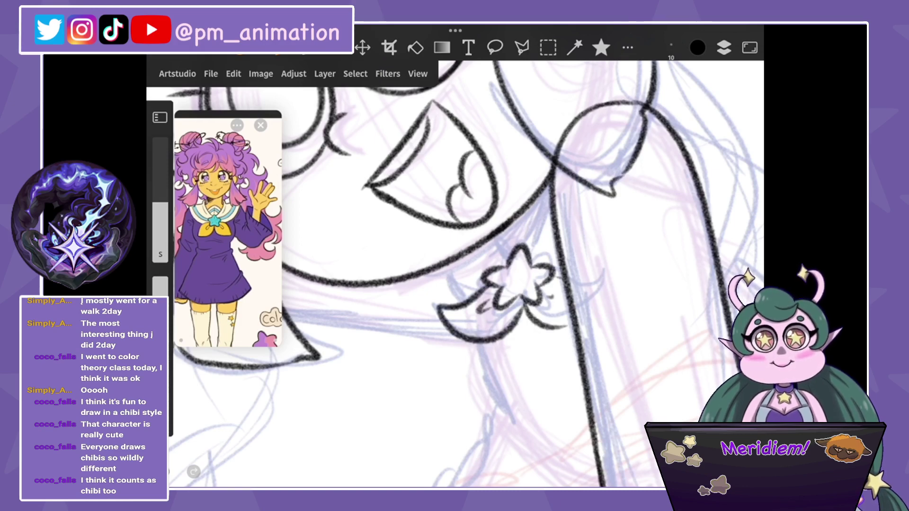
# Ink the collar edges around and above the star, redoing stray strokes.
pyautogui.moveTo(443, 268); pyautogui.dragTo(474, 297)
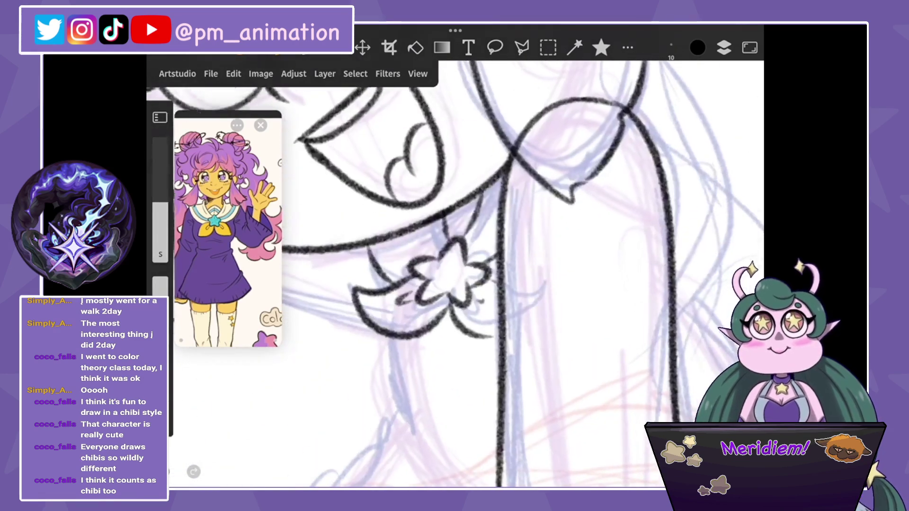
pyautogui.hotkey('ctrl', 'z')
pyautogui.moveTo(404, 274); pyautogui.dragTo(373, 199)
pyautogui.moveTo(487, 263); pyautogui.dragTo(523, 223)
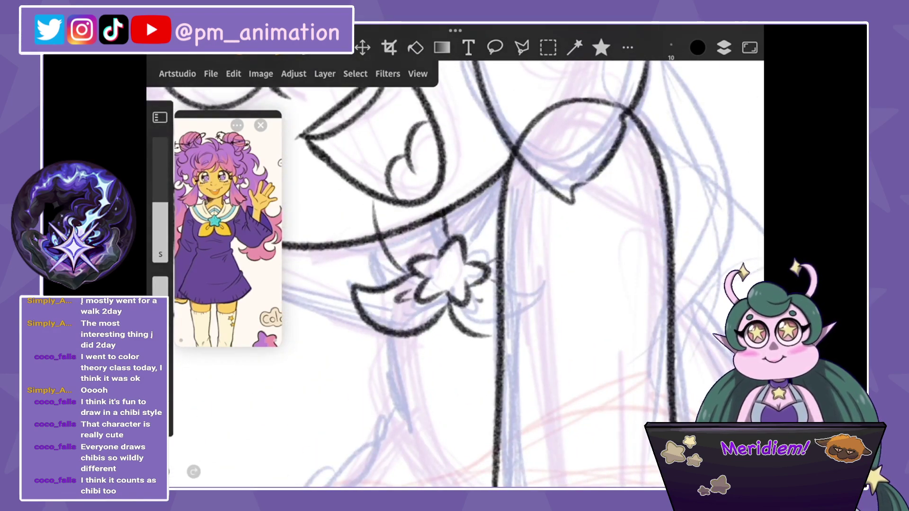
pyautogui.moveTo(464, 236); pyautogui.dragTo(488, 175)
pyautogui.scroll(-5, 473, 274)
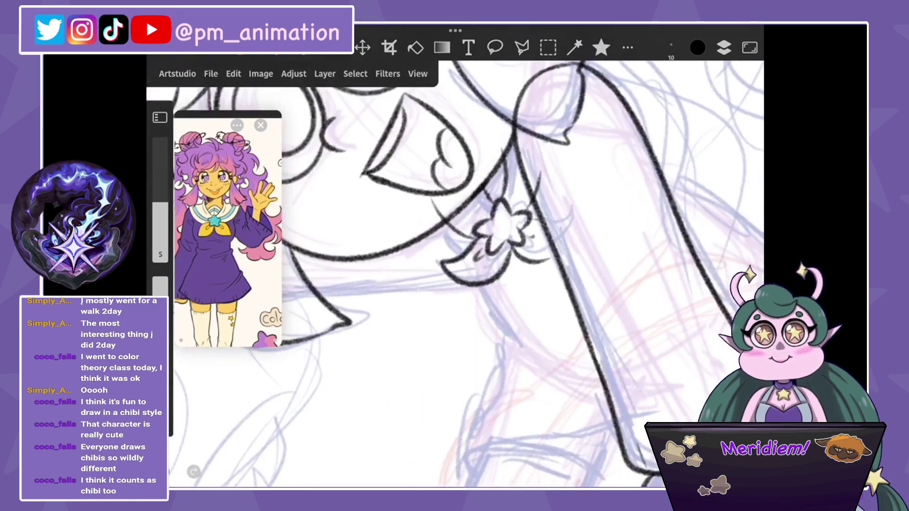
pyautogui.hotkey('ctrl', 'z')
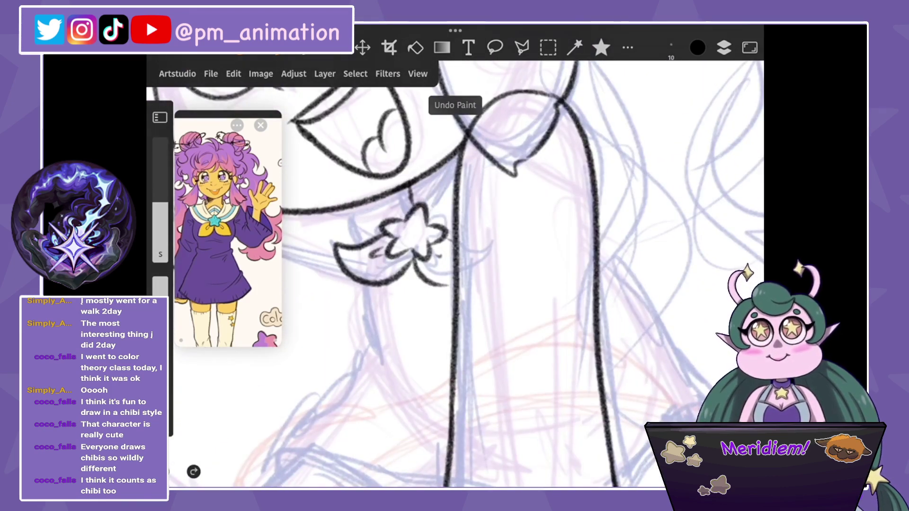
pyautogui.moveTo(426, 205); pyautogui.dragTo(437, 194)
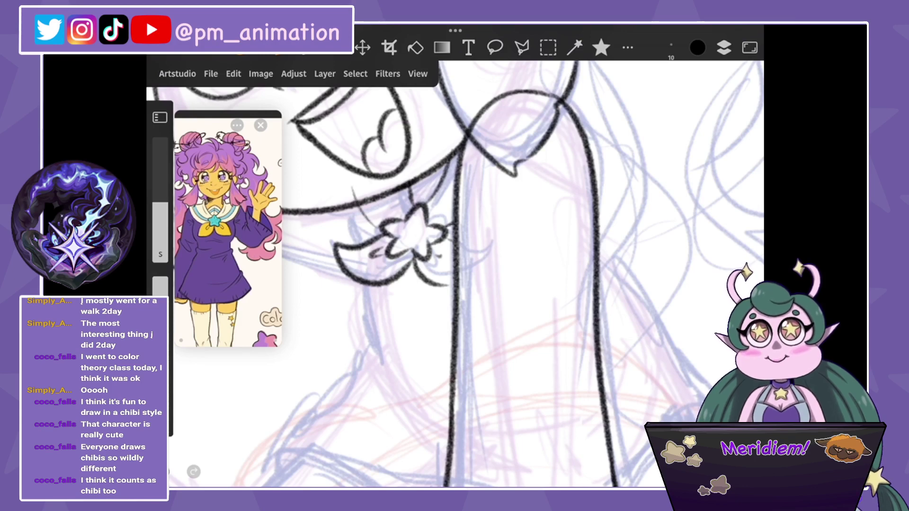
# Redraw the stroke below the star and ink the dress outline beside the sleeve.
pyautogui.scroll(-5, 454, 274)
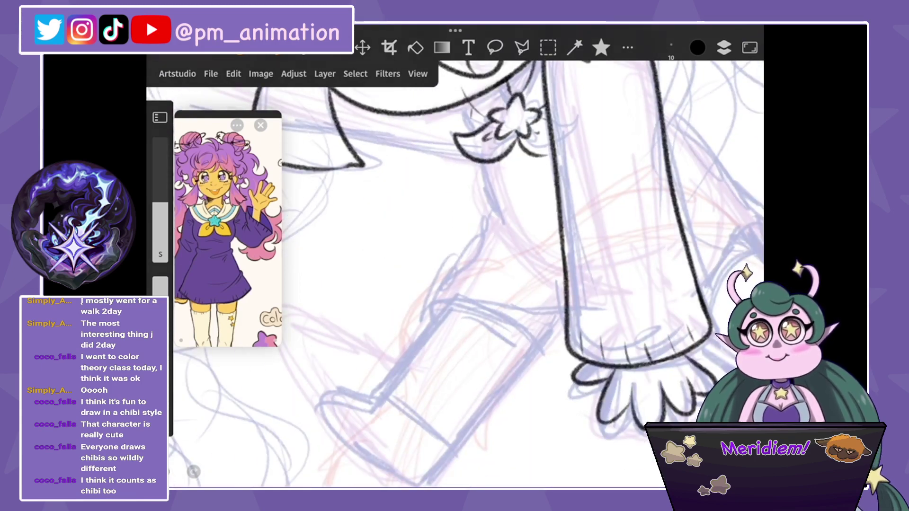
pyautogui.hotkey('ctrl', 'z')
pyautogui.moveTo(471, 161); pyautogui.dragTo(509, 227)
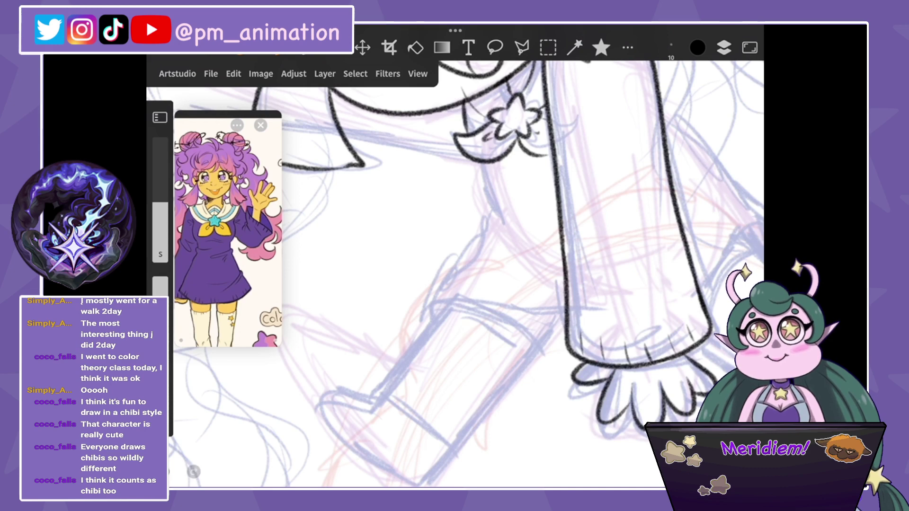
pyautogui.scroll(3, 474, 275)
pyautogui.moveTo(412, 211)
pyautogui.mouseDown()
pyautogui.moveTo(392, 286)
pyautogui.moveTo(343, 374)
pyautogui.moveTo(497, 393)
pyautogui.mouseUp()
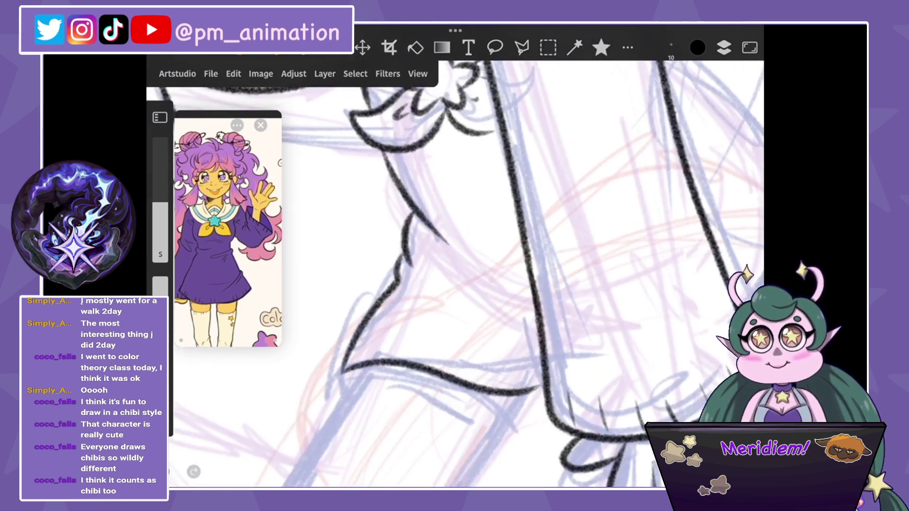
pyautogui.scroll(-3, 455, 274)
# Ink the body line right of the sleeve, undoing and redrawing it.
pyautogui.moveTo(524, 187); pyautogui.dragTo(572, 331)
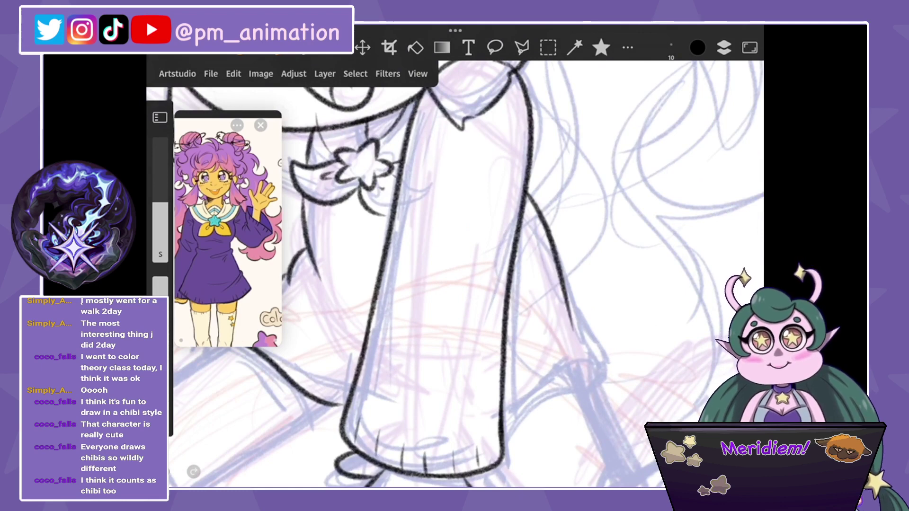
pyautogui.hotkey('ctrl', 'z')
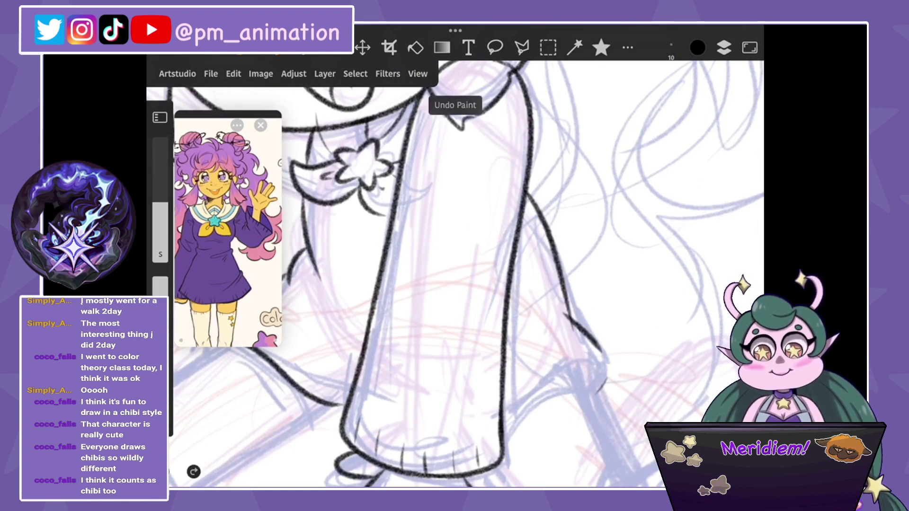
pyautogui.scroll(2, 454, 274)
pyautogui.scroll(-3, 526, 218)
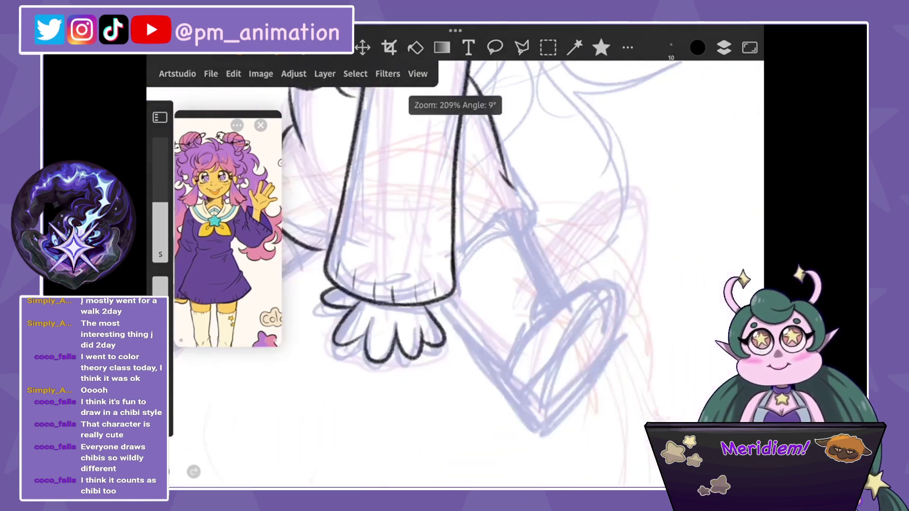
pyautogui.scroll(1, 407, 265)
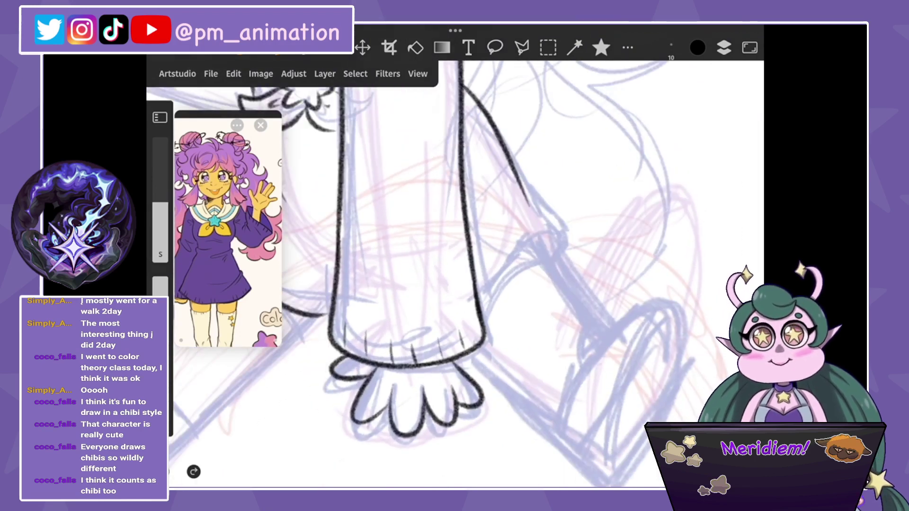
pyautogui.hotkey('ctrl', 'z')
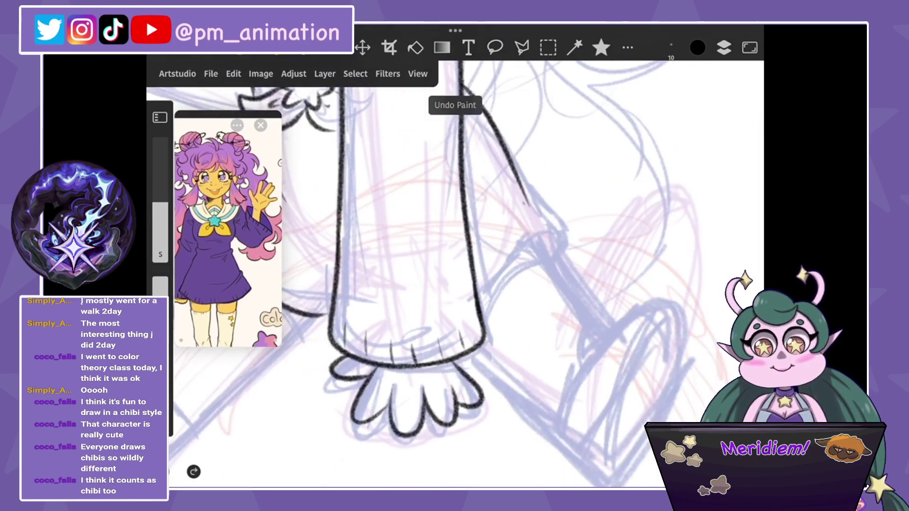
pyautogui.moveTo(524, 203); pyautogui.dragTo(565, 270)
pyautogui.scroll(-5, 455, 275)
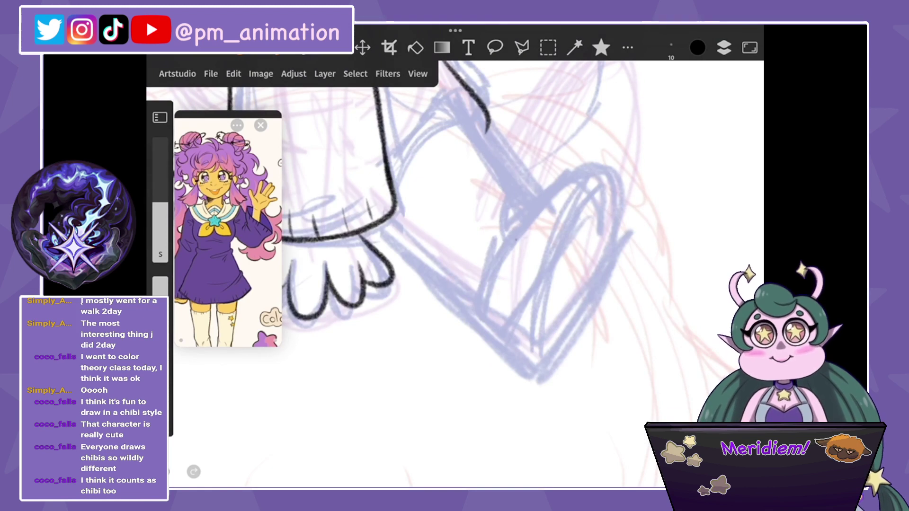
# Ink the shoe's outer outline, sole and toe, then erase the inner sole line.
pyautogui.moveTo(516, 239)
pyautogui.mouseDown()
pyautogui.moveTo(618, 203)
pyautogui.moveTo(550, 374)
pyautogui.mouseUp()
pyautogui.moveTo(603, 190); pyautogui.dragTo(513, 363)
pyautogui.moveTo(540, 201)
pyautogui.mouseDown()
pyautogui.moveTo(506, 246)
pyautogui.moveTo(481, 331)
pyautogui.moveTo(525, 373)
pyautogui.mouseUp()
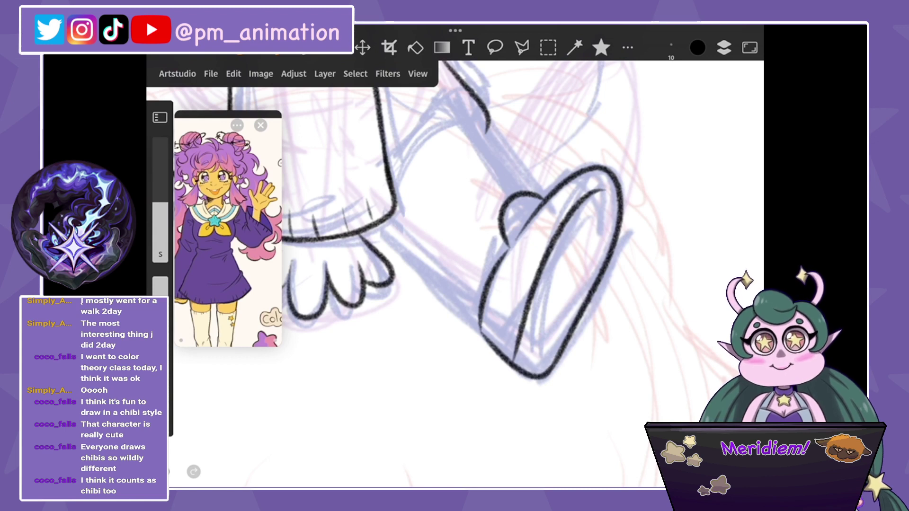
pyautogui.scroll(3, 454, 236)
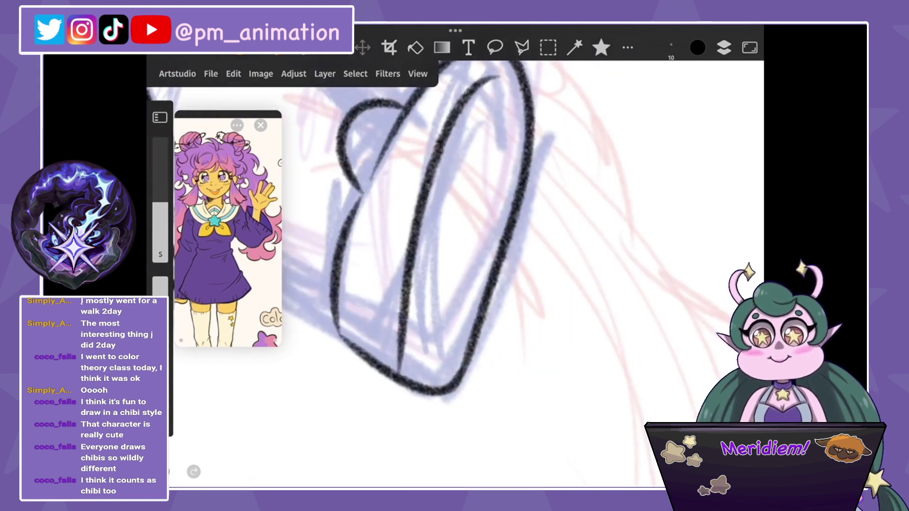
pyautogui.moveTo(160, 254); pyautogui.dragTo(160, 240)
pyautogui.moveTo(492, 78)
pyautogui.mouseDown()
pyautogui.moveTo(441, 149)
pyautogui.moveTo(402, 326)
pyautogui.mouseUp()
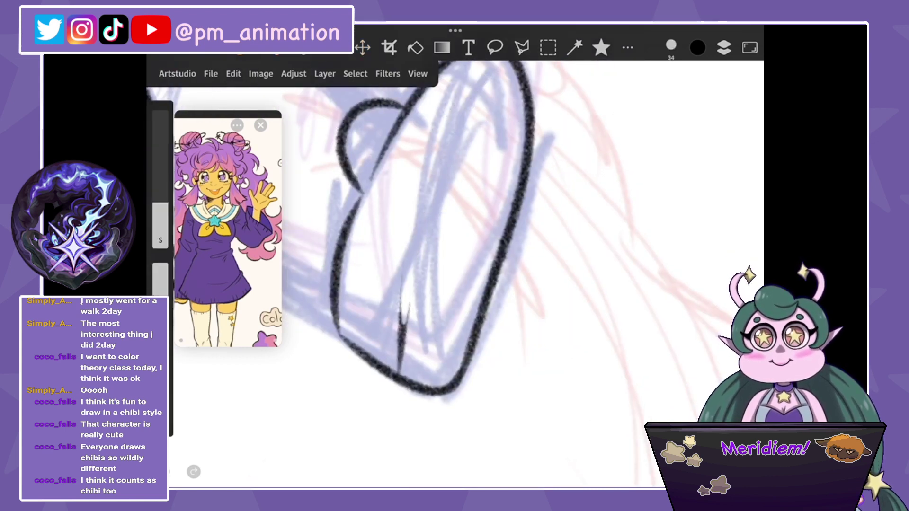
pyautogui.moveTo(403, 286); pyautogui.dragTo(398, 372)
pyautogui.moveTo(160, 240); pyautogui.dragTo(160, 254)
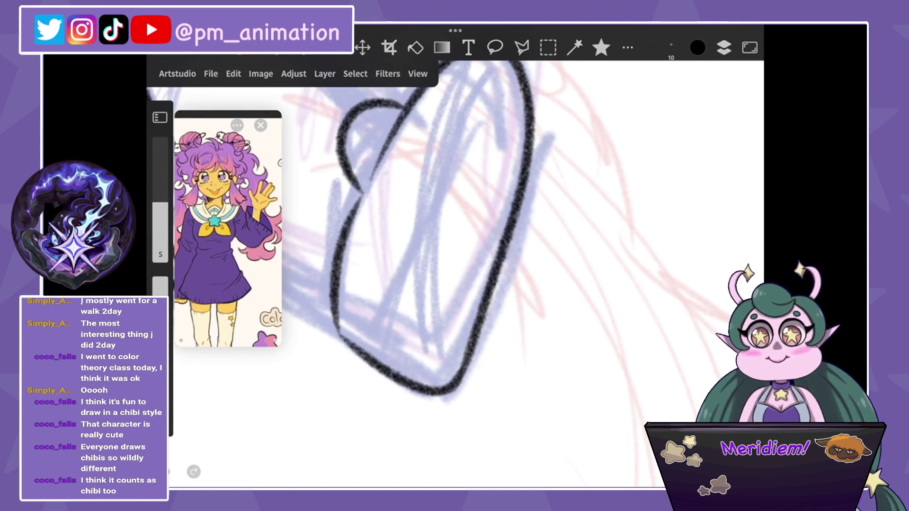
# Redraw the shoe's inner sole line until it sits straight.
pyautogui.scroll(-1, 455, 236)
pyautogui.moveTo(519, 161)
pyautogui.mouseDown()
pyautogui.moveTo(487, 185)
pyautogui.moveTo(454, 403)
pyautogui.mouseUp()
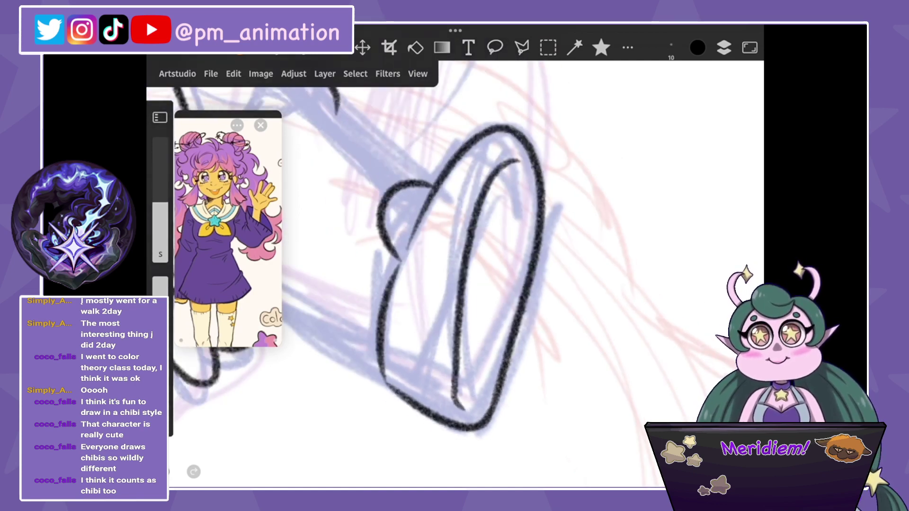
pyautogui.scroll(-1, 455, 237)
pyautogui.hotkey('ctrl', 'z')
pyautogui.moveTo(549, 131)
pyautogui.mouseDown()
pyautogui.moveTo(531, 222)
pyautogui.moveTo(559, 322)
pyautogui.mouseUp()
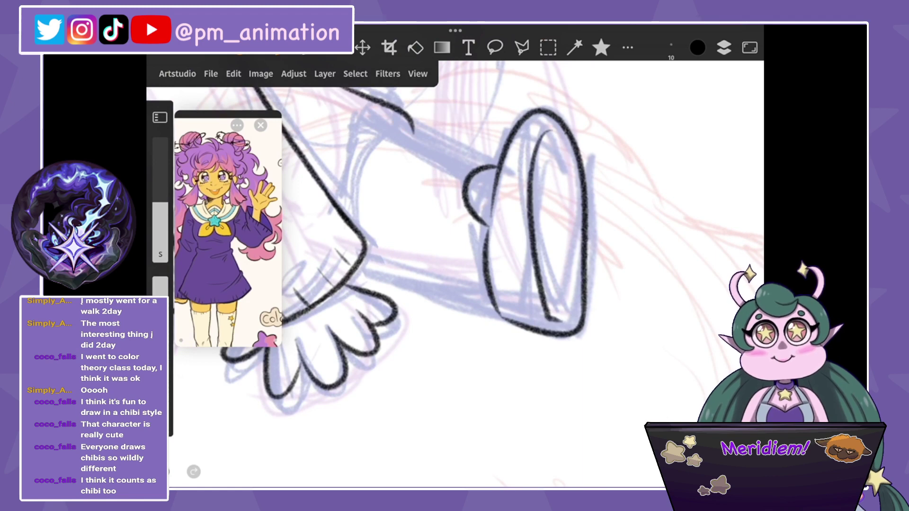
pyautogui.hotkey('ctrl', 'z')
pyautogui.moveTo(551, 127); pyautogui.dragTo(535, 320)
pyautogui.scroll(1, 455, 236)
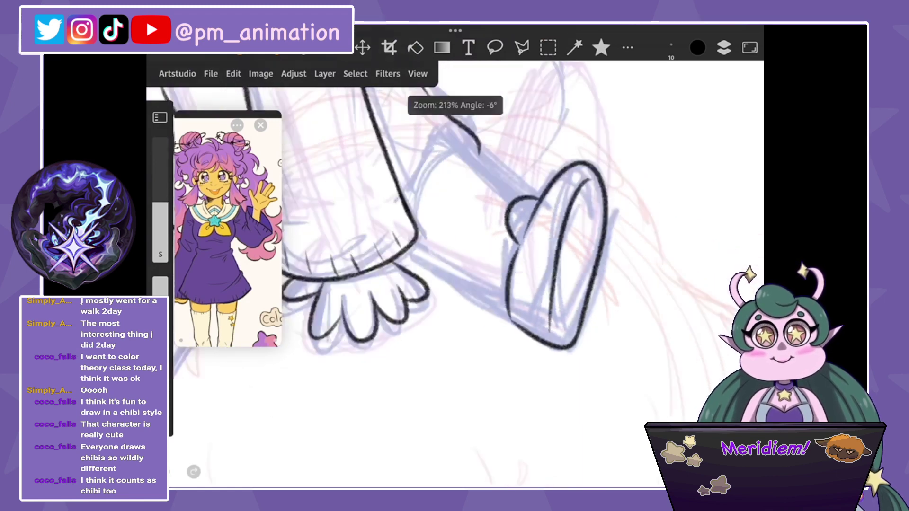
pyautogui.scroll(2, 455, 275)
# Ink the arm outline, the sleeve edge and the lower arm outline.
pyautogui.moveTo(521, 178); pyautogui.dragTo(438, 246)
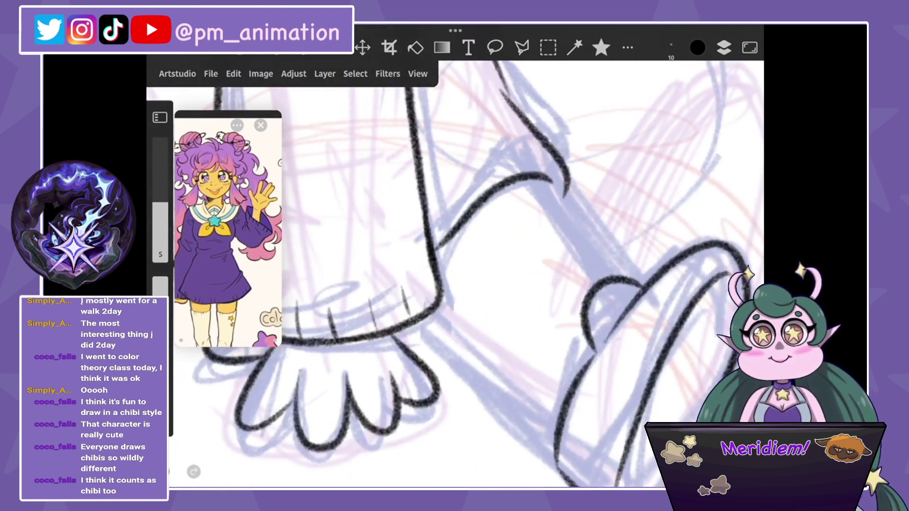
pyautogui.moveTo(533, 182); pyautogui.dragTo(592, 277)
pyautogui.moveTo(534, 184); pyautogui.dragTo(594, 281)
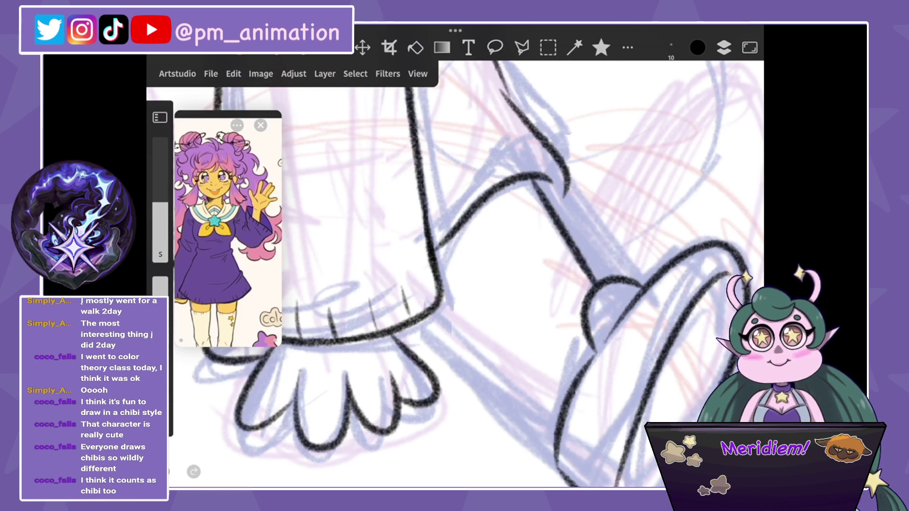
pyautogui.moveTo(412, 334); pyautogui.dragTo(551, 457)
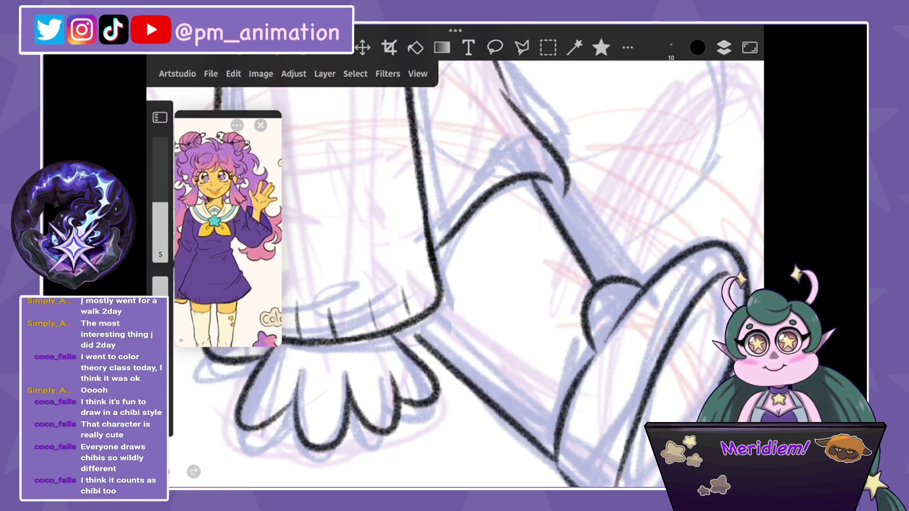
pyautogui.moveTo(409, 327); pyautogui.dragTo(552, 457)
pyautogui.scroll(-5, 468, 274)
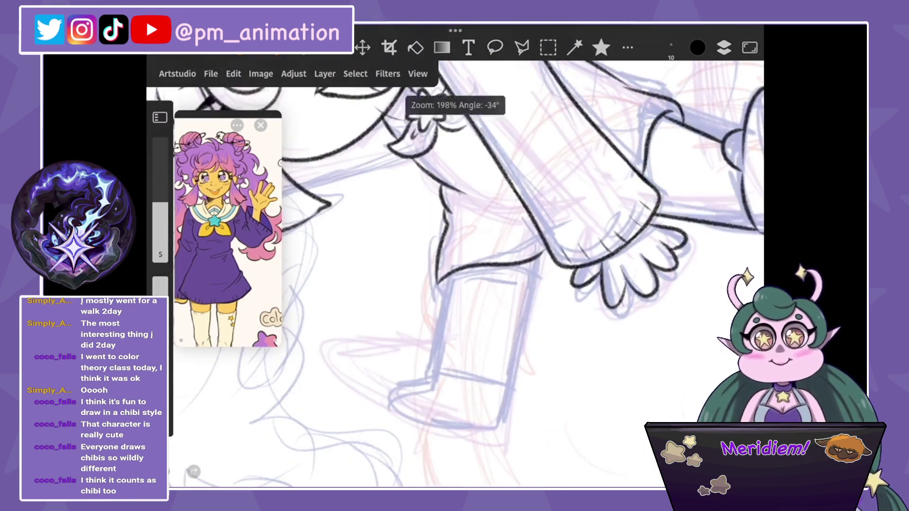
# Ink both edges of the dangling leg with a small hook at the ankle.
pyautogui.scroll(5, 469, 273)
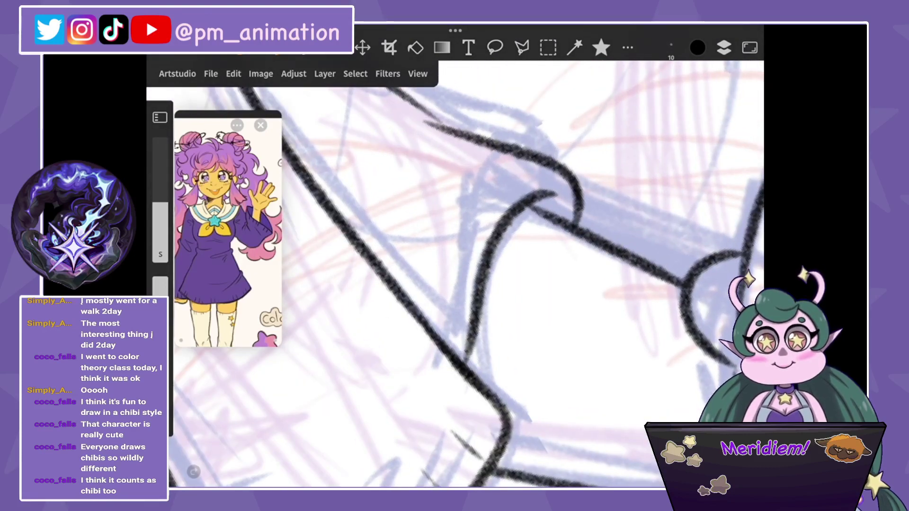
pyautogui.scroll(-5, 466, 273)
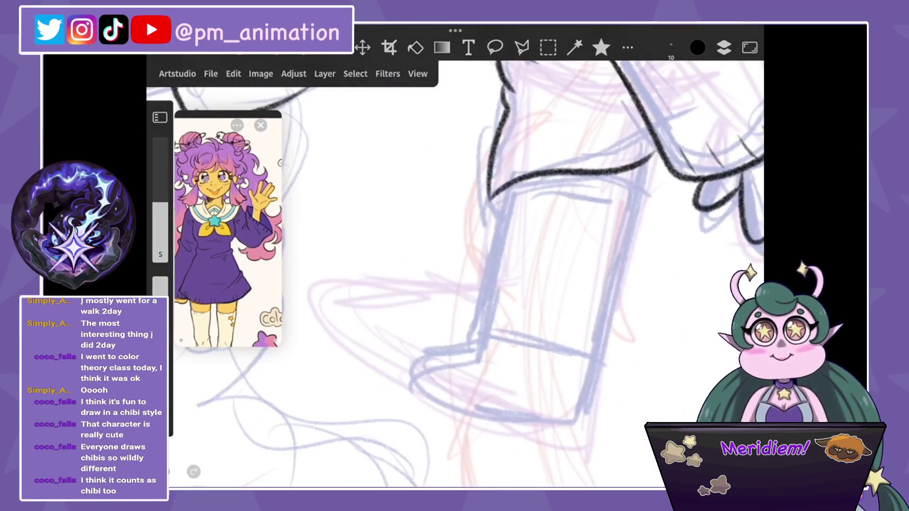
pyautogui.moveTo(503, 189); pyautogui.dragTo(485, 331)
pyautogui.moveTo(642, 170); pyautogui.dragTo(594, 362)
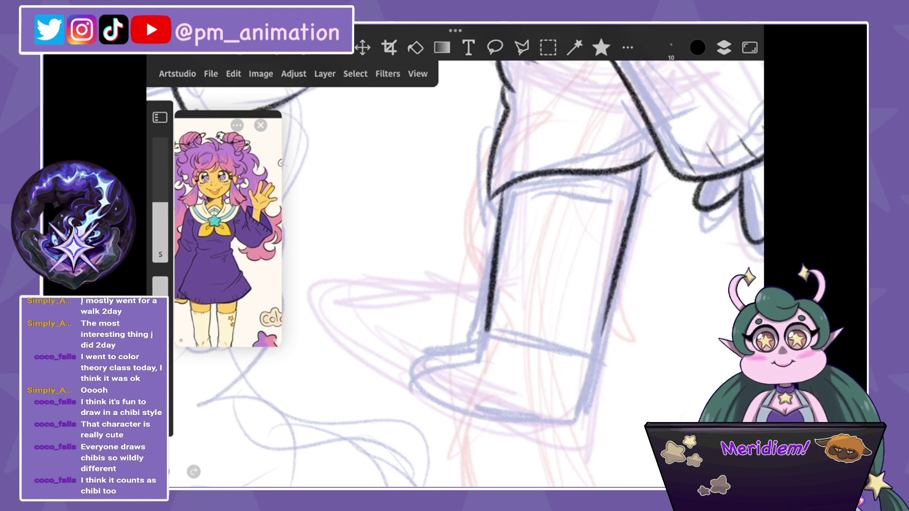
pyautogui.moveTo(487, 309); pyautogui.dragTo(473, 348)
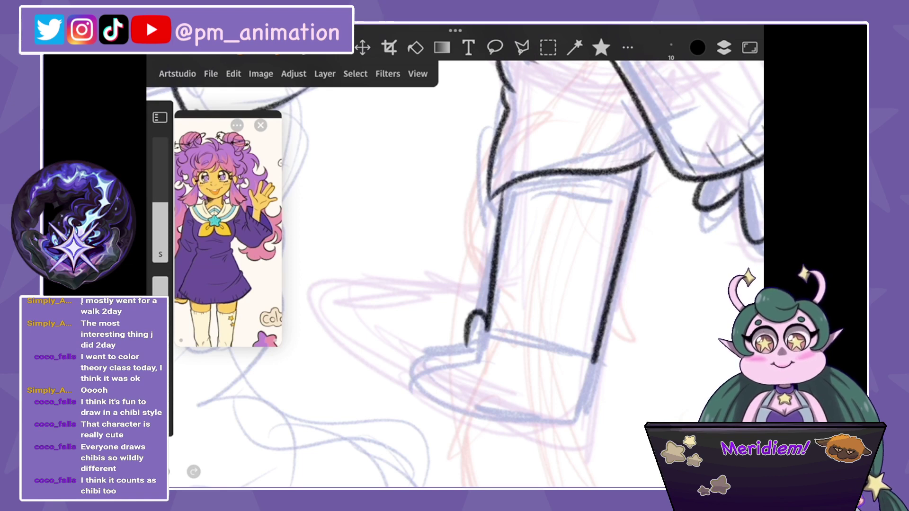
pyautogui.scroll(-5, 473, 275)
# Ink the shoe's outline, sole, right side and top edge, retrying the right side.
pyautogui.moveTo(530, 184)
pyautogui.mouseDown()
pyautogui.moveTo(479, 262)
pyautogui.moveTo(670, 228)
pyautogui.mouseUp()
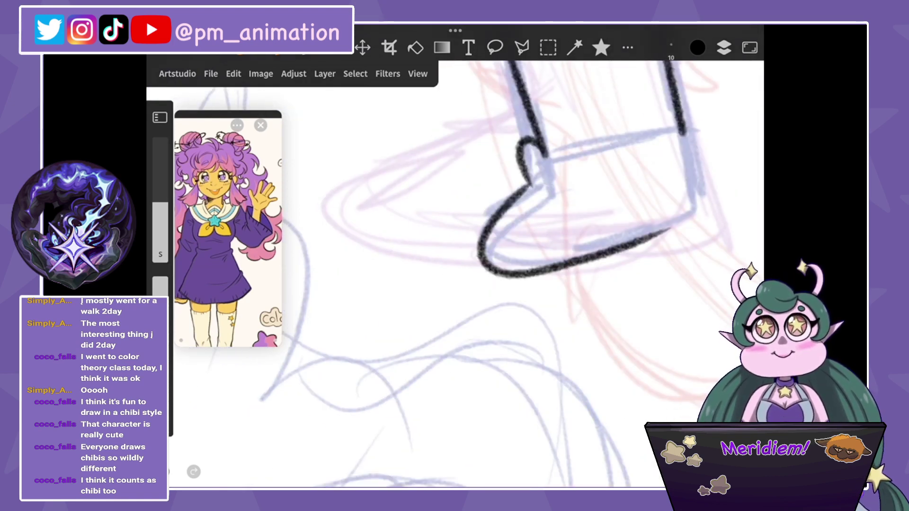
pyautogui.moveTo(684, 137)
pyautogui.mouseDown()
pyautogui.moveTo(691, 223)
pyautogui.moveTo(644, 241)
pyautogui.mouseUp()
pyautogui.scroll(3, 474, 236)
pyautogui.hotkey('ctrl', 'z')
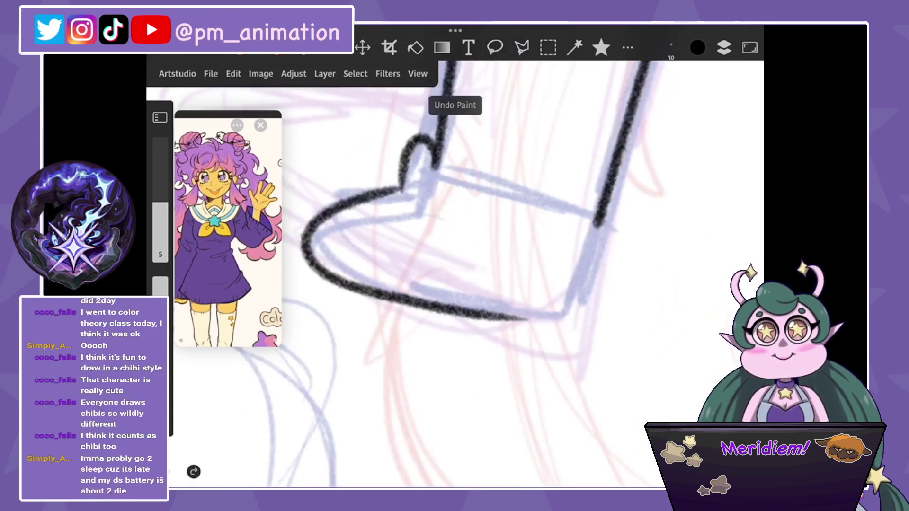
pyautogui.moveTo(559, 325); pyautogui.dragTo(598, 203)
pyautogui.scroll(3, 468, 274)
pyautogui.hotkey('ctrl', 'z')
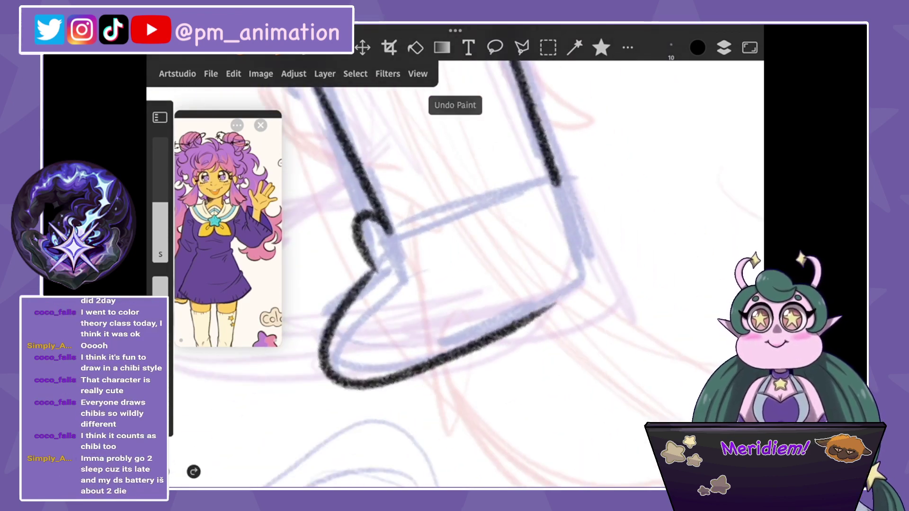
pyautogui.moveTo(547, 159)
pyautogui.mouseDown()
pyautogui.moveTo(583, 263)
pyautogui.moveTo(556, 305)
pyautogui.mouseUp()
pyautogui.moveTo(390, 234); pyautogui.dragTo(545, 187)
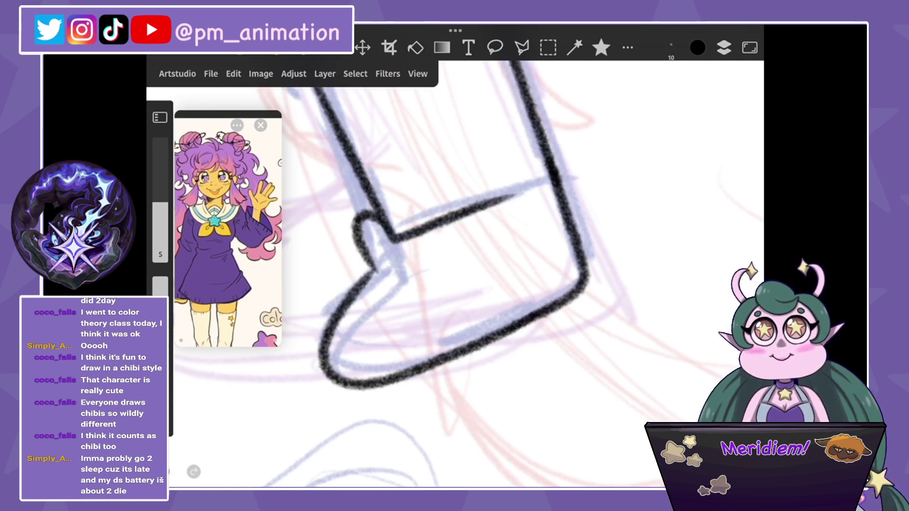
pyautogui.scroll(-1, 454, 256)
pyautogui.scroll(-3, 455, 274)
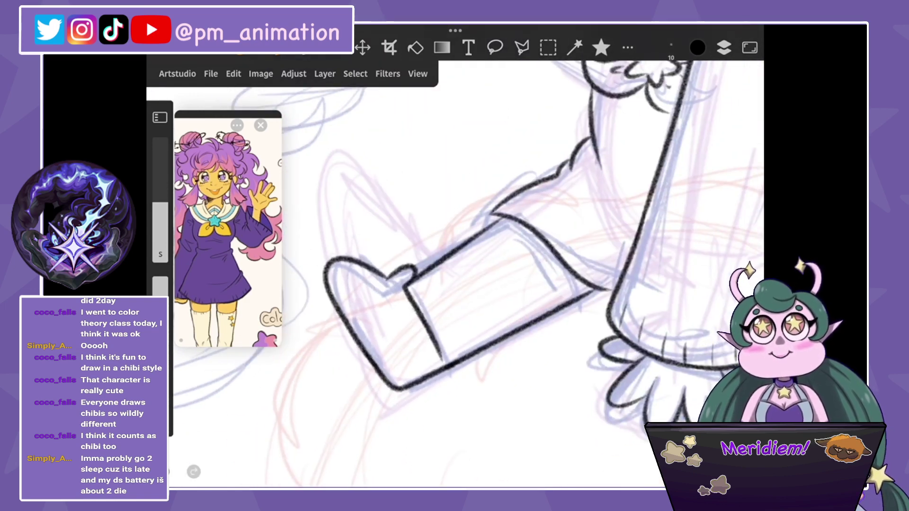
# Remove a stray stroke near the shoe and ink a short line near the hand.
pyautogui.moveTo(523, 222); pyautogui.dragTo(556, 312)
pyautogui.scroll(2, 455, 255)
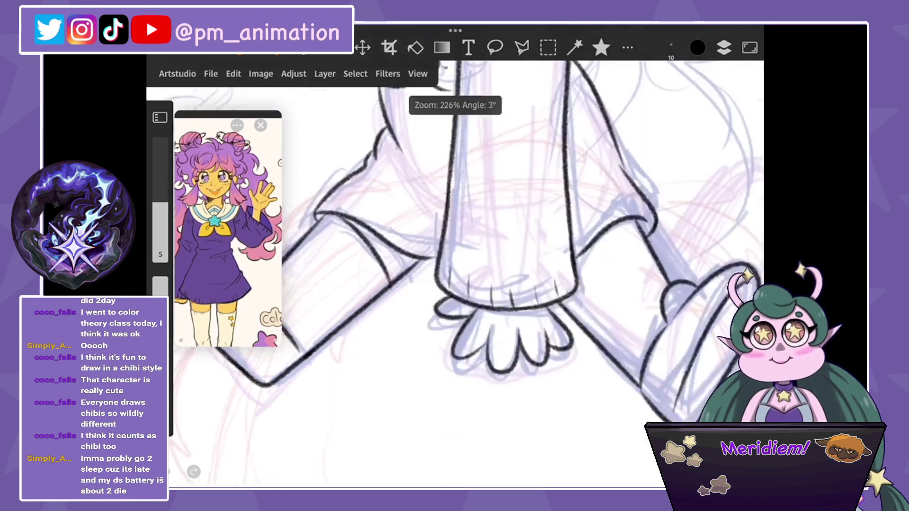
pyautogui.hotkey('ctrl', 'z')
pyautogui.moveTo(374, 232); pyautogui.dragTo(359, 277)
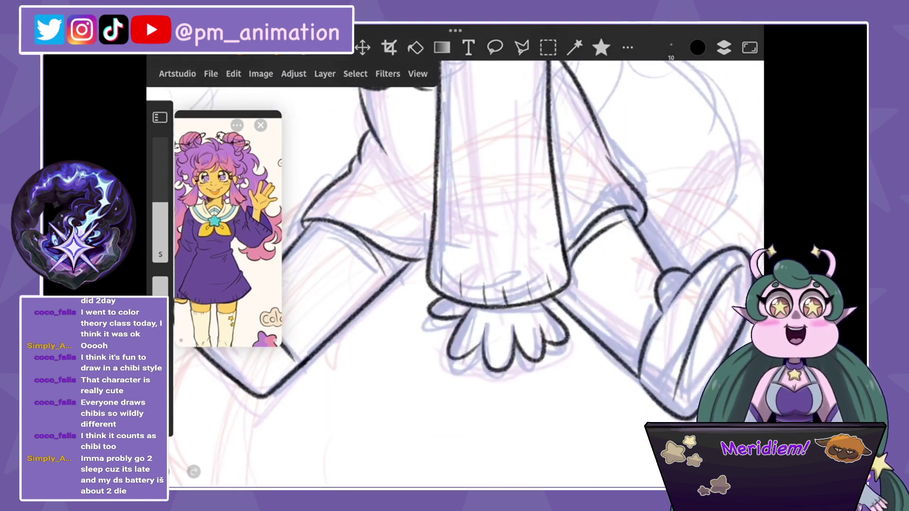
pyautogui.scroll(-3, 454, 256)
pyautogui.scroll(5, 454, 275)
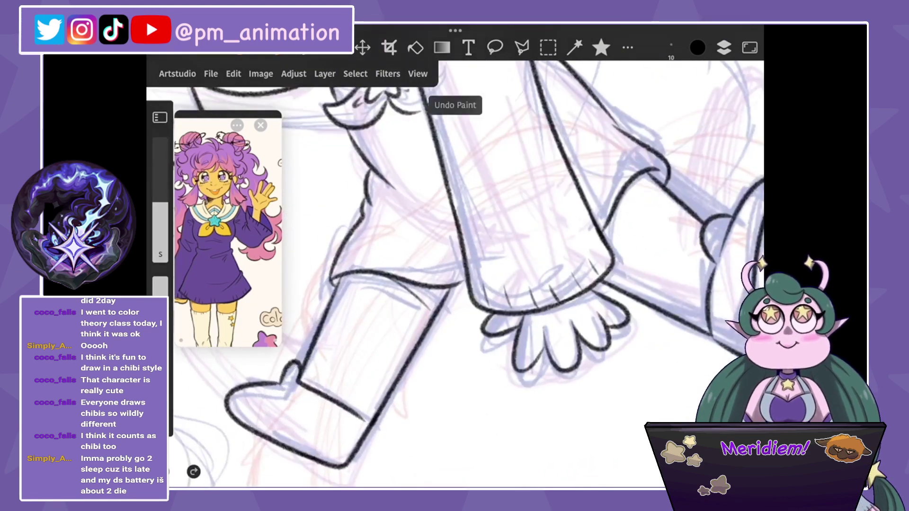
pyautogui.scroll(3, 454, 274)
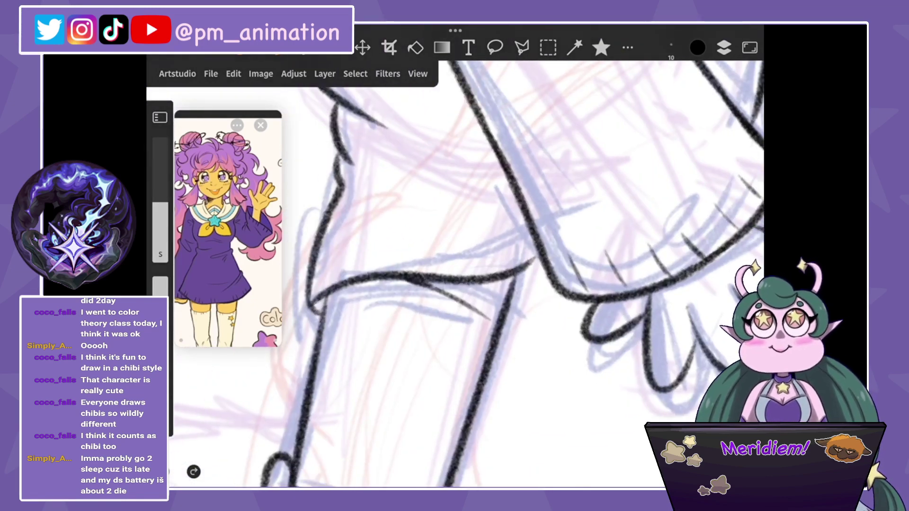
# Ink a vertical line on the sleeve after discarding two trial strokes.
pyautogui.moveTo(419, 282); pyautogui.dragTo(497, 322)
pyautogui.hotkey('ctrl', 'z')
pyautogui.scroll(3, 454, 274)
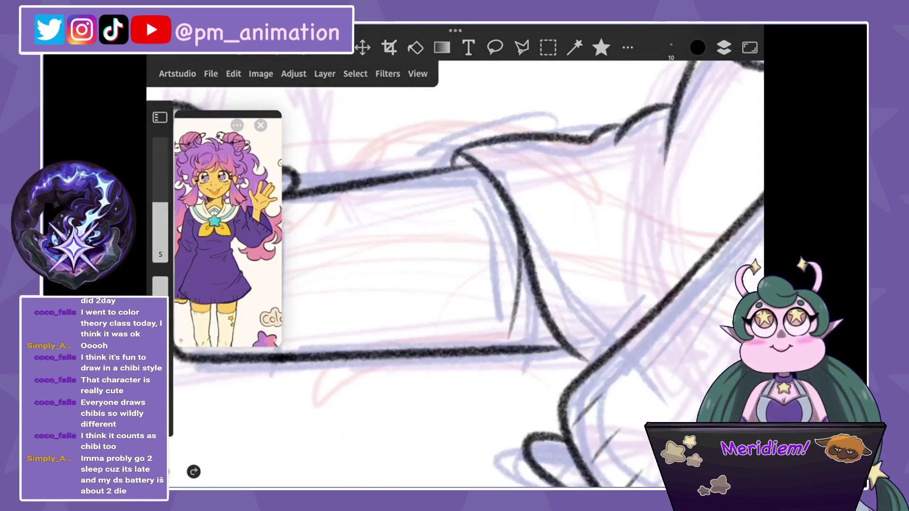
pyautogui.moveTo(520, 232); pyautogui.dragTo(497, 355)
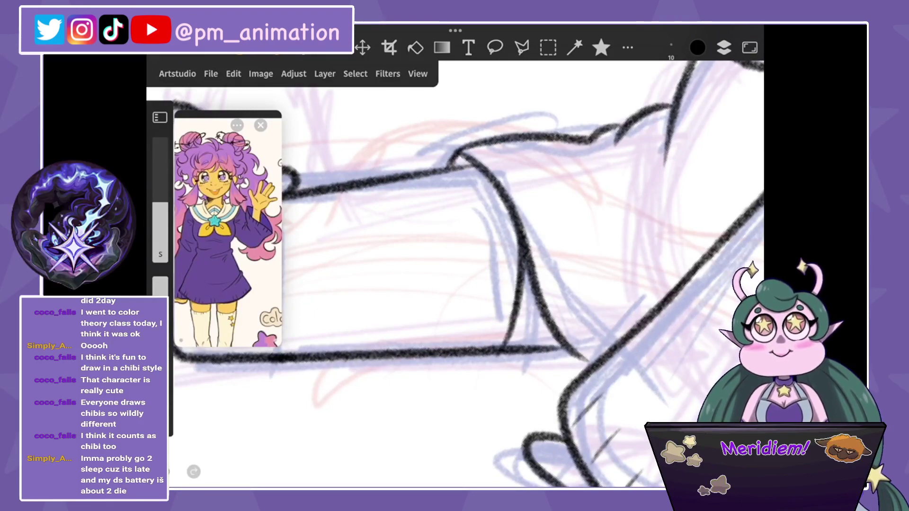
pyautogui.hotkey('ctrl', 'z')
pyautogui.moveTo(566, 184); pyautogui.dragTo(570, 305)
pyautogui.scroll(3, 455, 275)
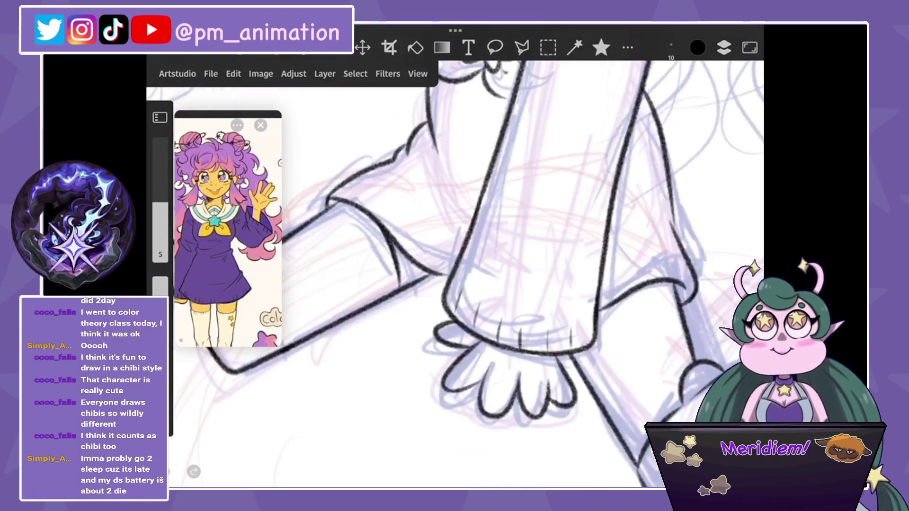
# Redraw the cuff stroke near the hand until it lies cleanly.
pyautogui.moveTo(573, 256); pyautogui.dragTo(634, 234)
pyautogui.hotkey('ctrl', 'z')
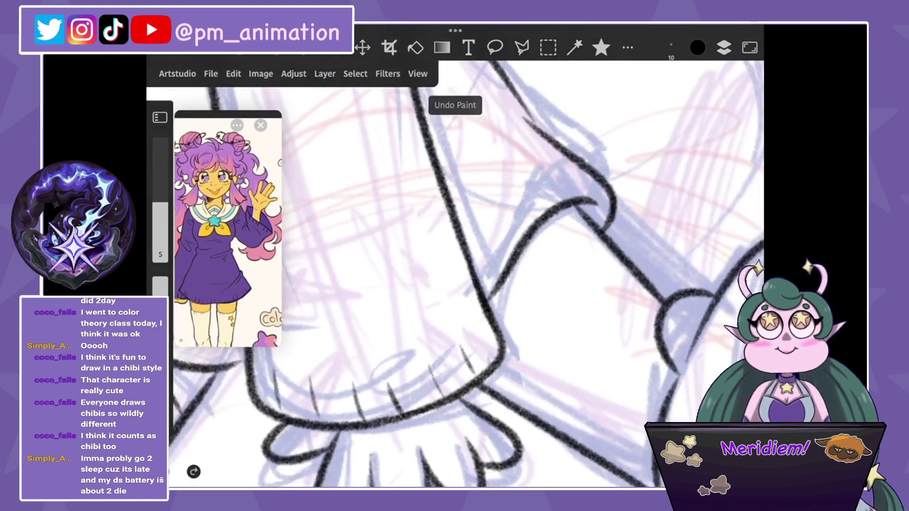
pyautogui.moveTo(523, 255); pyautogui.dragTo(589, 216)
pyautogui.hotkey('ctrl', 'z')
pyautogui.moveTo(521, 255); pyautogui.dragTo(589, 214)
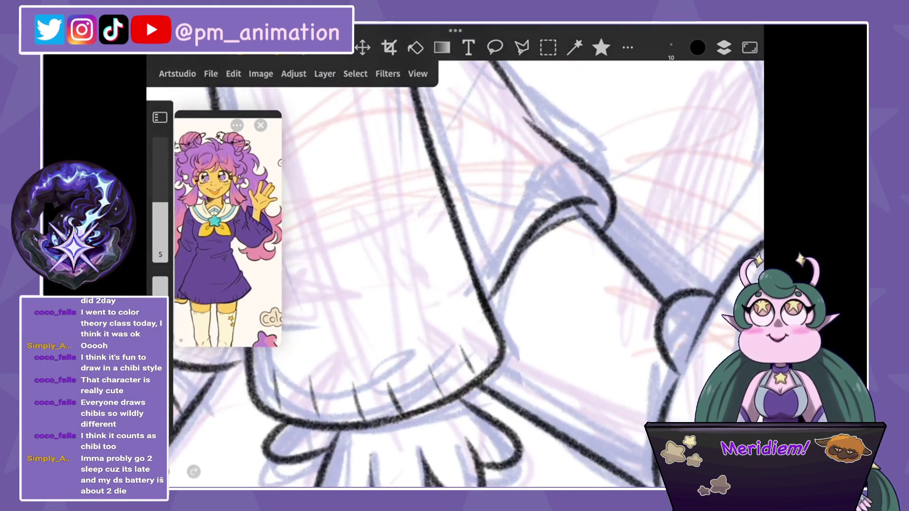
pyautogui.scroll(-5, 454, 275)
pyautogui.scroll(2, 455, 274)
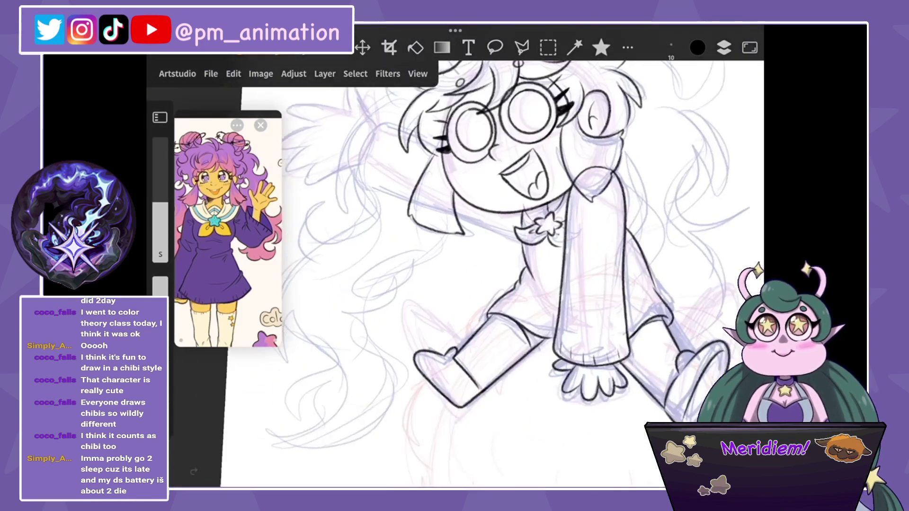
# Hide the sketch layer to check the lineart, then bring it back.
pyautogui.click(723, 48)
pyautogui.click(655, 278)
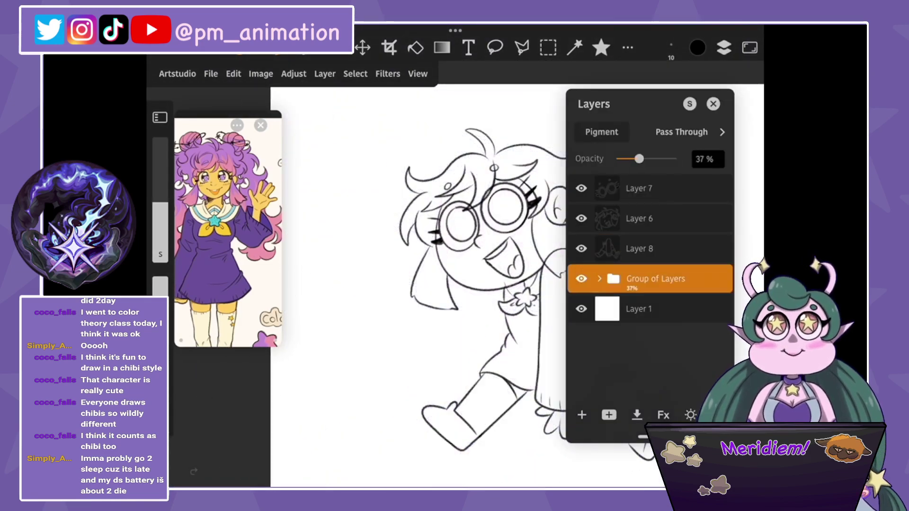
pyautogui.hotkey('ctrl', 'z')
pyautogui.hotkey('ctrl', 'z')
pyautogui.scroll(5, 520, 284)
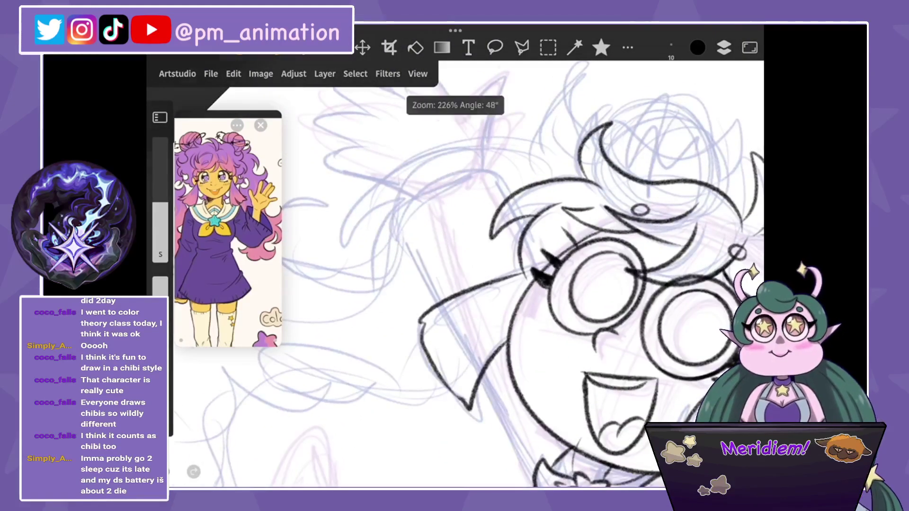
# Ink a long side line and spike strokes at the top of the hand area.
pyautogui.moveTo(425, 451)
pyautogui.mouseDown()
pyautogui.moveTo(477, 161)
pyautogui.moveTo(462, 136)
pyautogui.moveTo(592, 157)
pyautogui.moveTo(569, 289)
pyautogui.mouseUp()
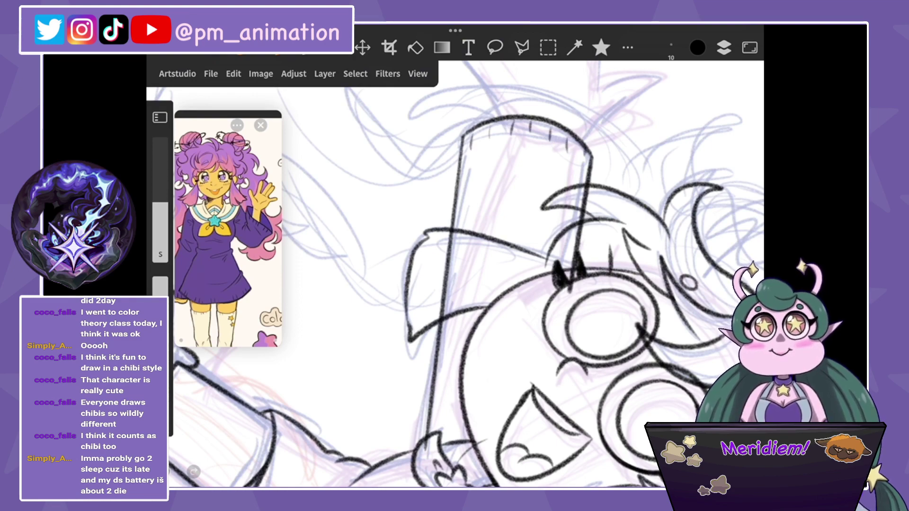
pyautogui.moveTo(526, 198); pyautogui.dragTo(440, 369)
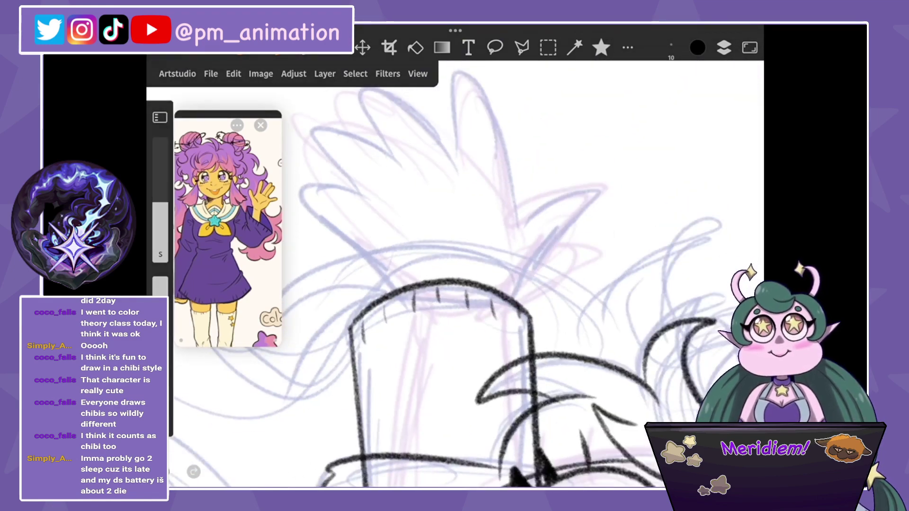
pyautogui.moveTo(520, 289)
pyautogui.mouseDown()
pyautogui.moveTo(563, 186)
pyautogui.moveTo(516, 208)
pyautogui.mouseUp()
pyautogui.moveTo(426, 284); pyautogui.dragTo(568, 274)
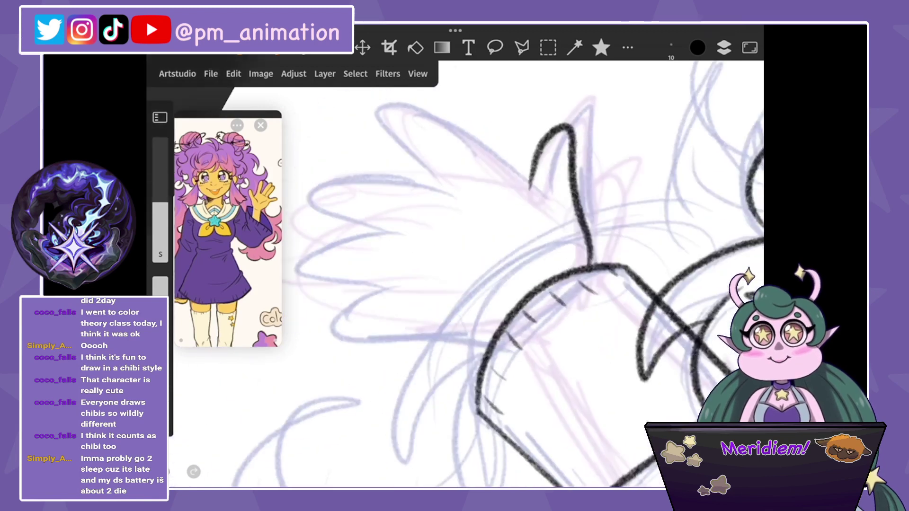
pyautogui.moveTo(525, 165)
pyautogui.mouseDown()
pyautogui.moveTo(473, 156)
pyautogui.moveTo(402, 204)
pyautogui.mouseUp()
pyautogui.moveTo(521, 332); pyautogui.dragTo(544, 198)
pyautogui.hotkey('ctrl', 'z')
# Ink the left side of the hand and a finger, removing stray strokes.
pyautogui.moveTo(520, 284); pyautogui.dragTo(426, 265)
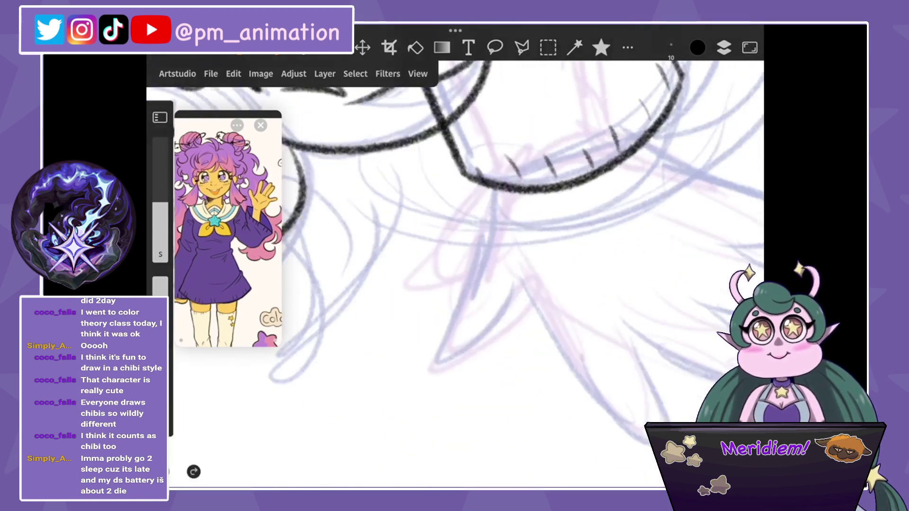
pyautogui.moveTo(473, 284); pyautogui.dragTo(520, 274)
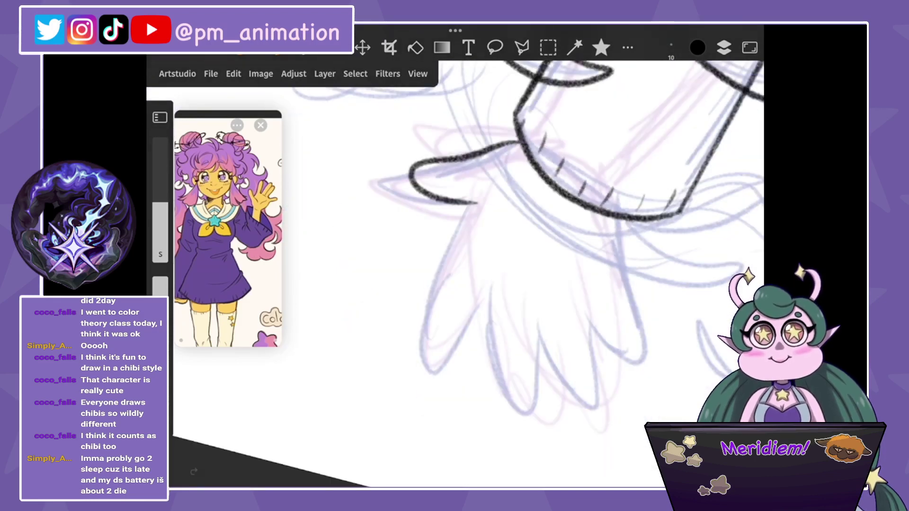
pyautogui.moveTo(479, 204)
pyautogui.mouseDown()
pyautogui.moveTo(449, 279)
pyautogui.moveTo(443, 343)
pyautogui.mouseUp()
pyautogui.hotkey('ctrl', 'z')
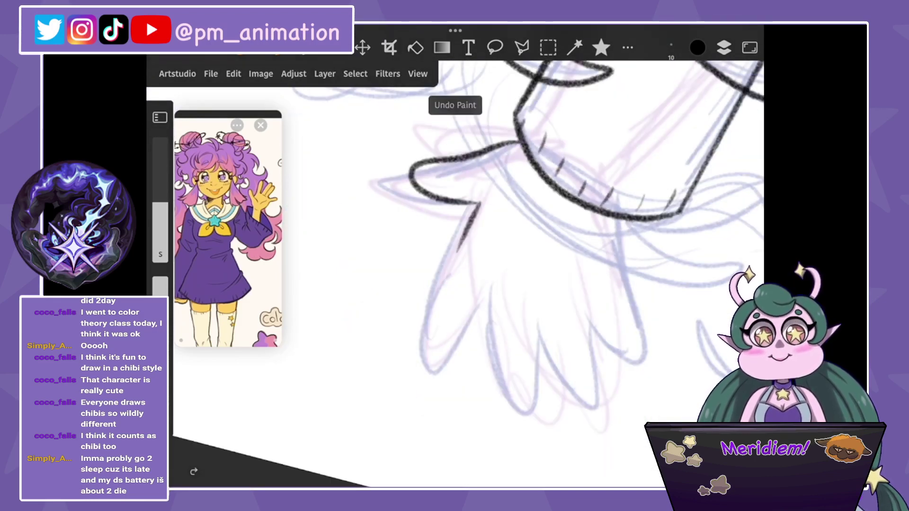
pyautogui.moveTo(479, 201)
pyautogui.mouseDown()
pyautogui.moveTo(454, 279)
pyautogui.moveTo(499, 274)
pyautogui.moveTo(504, 348)
pyautogui.moveTo(550, 272)
pyautogui.moveTo(587, 360)
pyautogui.moveTo(602, 276)
pyautogui.moveTo(575, 346)
pyautogui.moveTo(592, 264)
pyautogui.moveTo(632, 307)
pyautogui.moveTo(613, 218)
pyautogui.mouseUp()
pyautogui.hotkey('ctrl', 'z')
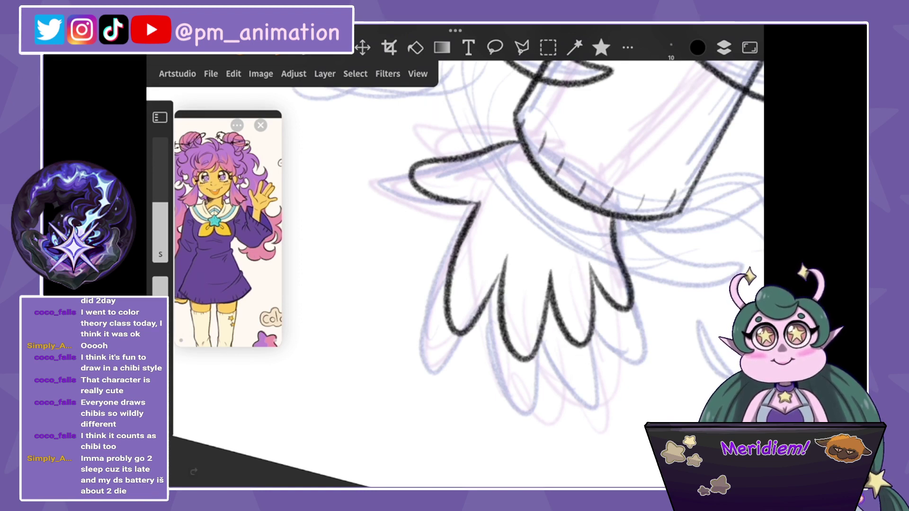
# Rotate the canvas, try the finger outlines, then undo them and zoom out.
pyautogui.moveTo(521, 237); pyautogui.dragTo(520, 265)
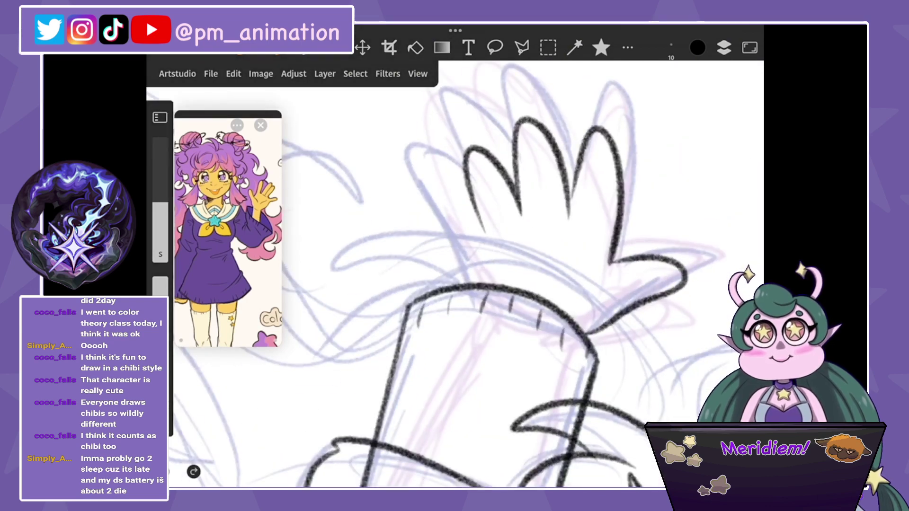
pyautogui.moveTo(442, 196); pyautogui.dragTo(469, 283)
pyautogui.hotkey('ctrl', 'z')
pyautogui.hotkey('ctrl', 'z')
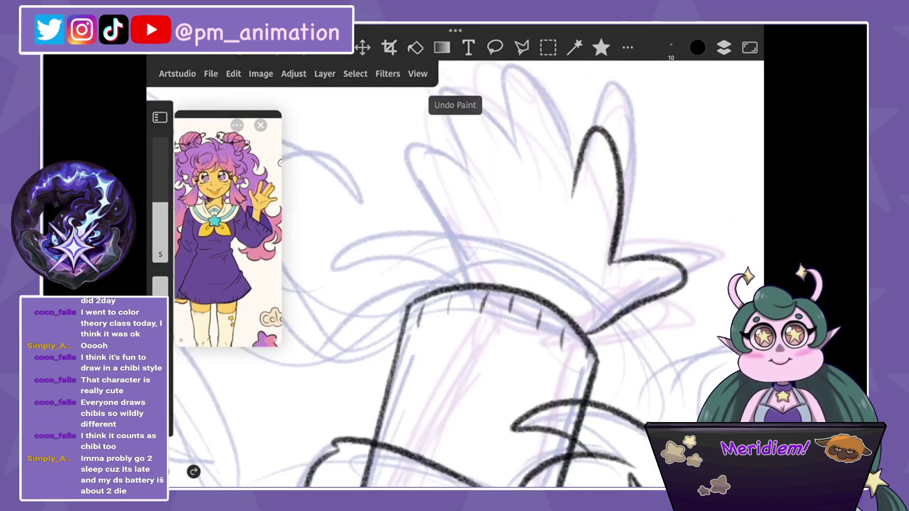
pyautogui.moveTo(568, 201)
pyautogui.mouseDown()
pyautogui.moveTo(549, 132)
pyautogui.moveTo(520, 203)
pyautogui.mouseUp()
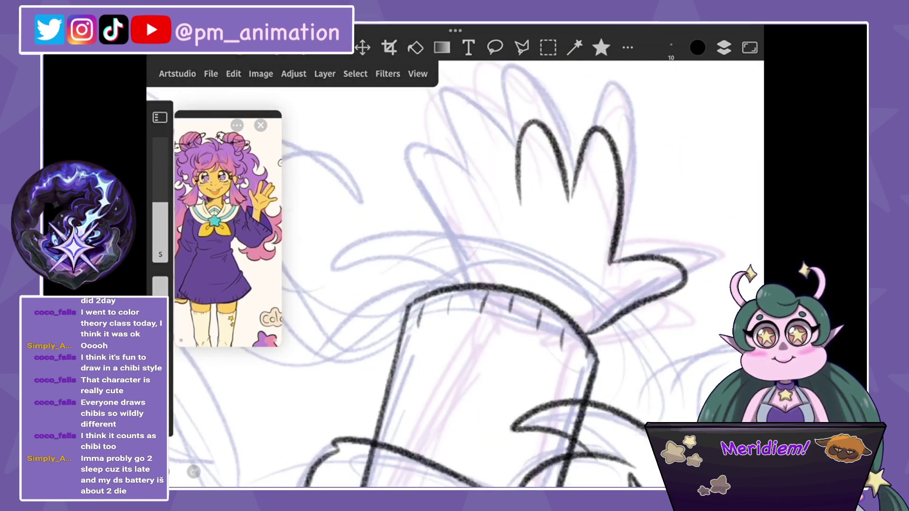
pyautogui.hotkey('ctrl', 'z')
pyautogui.moveTo(521, 284); pyautogui.dragTo(473, 331)
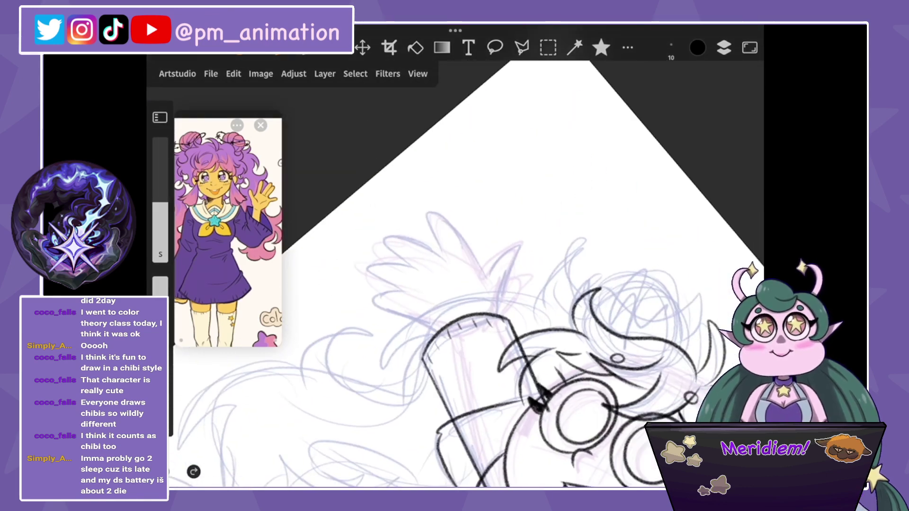
# Ink the hand's curved edge and several finger arches, undoing the weak strokes.
pyautogui.moveTo(568, 265)
pyautogui.mouseDown()
pyautogui.moveTo(610, 139)
pyautogui.moveTo(550, 178)
pyautogui.moveTo(587, 312)
pyautogui.mouseUp()
pyautogui.moveTo(549, 236)
pyautogui.mouseDown()
pyautogui.moveTo(513, 256)
pyautogui.moveTo(509, 223)
pyautogui.mouseUp()
pyautogui.moveTo(452, 230); pyautogui.dragTo(490, 199)
pyautogui.moveTo(431, 265); pyautogui.dragTo(456, 189)
pyautogui.moveTo(442, 282); pyautogui.dragTo(471, 239)
pyautogui.moveTo(521, 284); pyautogui.dragTo(473, 237)
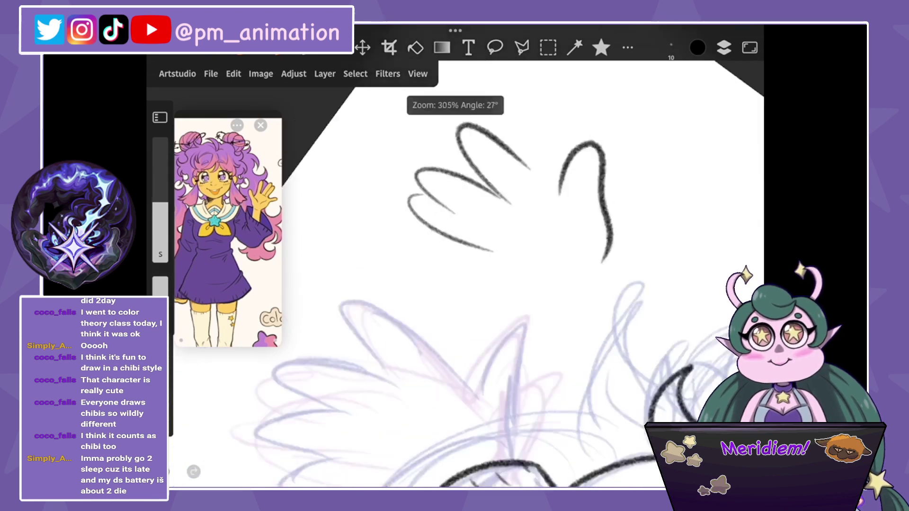
pyautogui.hotkey('ctrl', 'z')
pyautogui.hotkey('ctrl', 'z')
pyautogui.hotkey('ctrl', 'z')
# Retry the short finger lines and lowest finger curve, undoing each unsatisfying attempt.
pyautogui.moveTo(534, 172)
pyautogui.mouseDown()
pyautogui.moveTo(491, 231)
pyautogui.moveTo(552, 214)
pyautogui.moveTo(552, 254)
pyautogui.moveTo(589, 214)
pyautogui.moveTo(540, 272)
pyautogui.moveTo(595, 219)
pyautogui.mouseUp()
pyautogui.hotkey('ctrl', 'z')
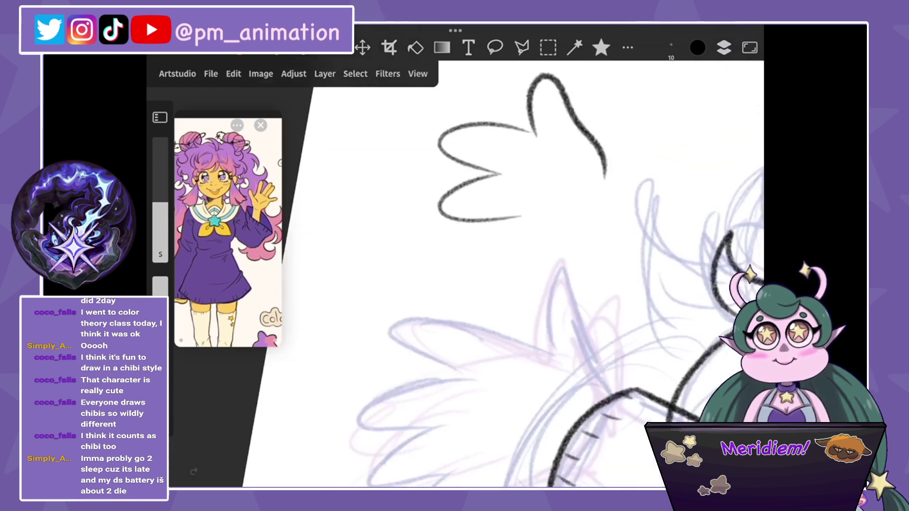
pyautogui.moveTo(460, 226); pyautogui.dragTo(523, 238)
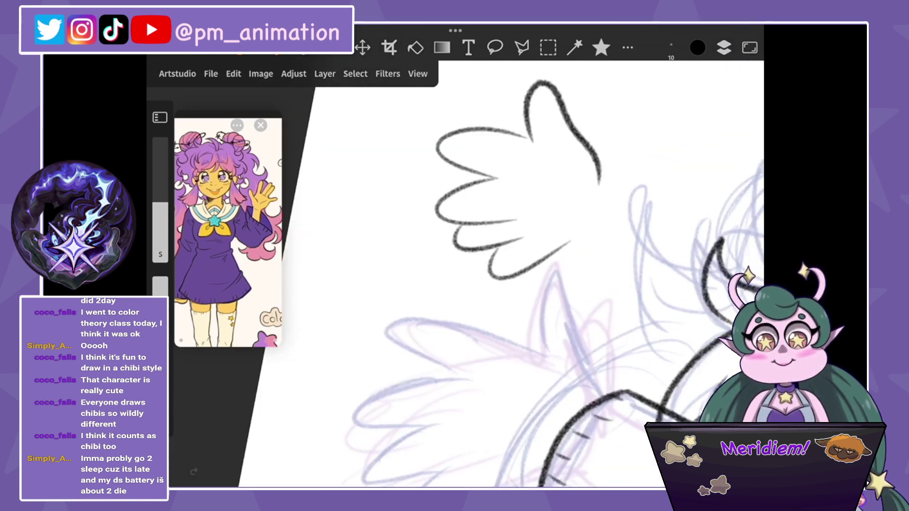
pyautogui.hotkey('ctrl', 'z')
pyautogui.moveTo(454, 232); pyautogui.dragTo(544, 263)
pyautogui.hotkey('ctrl', 'z')
pyautogui.hotkey('ctrl', 'z')
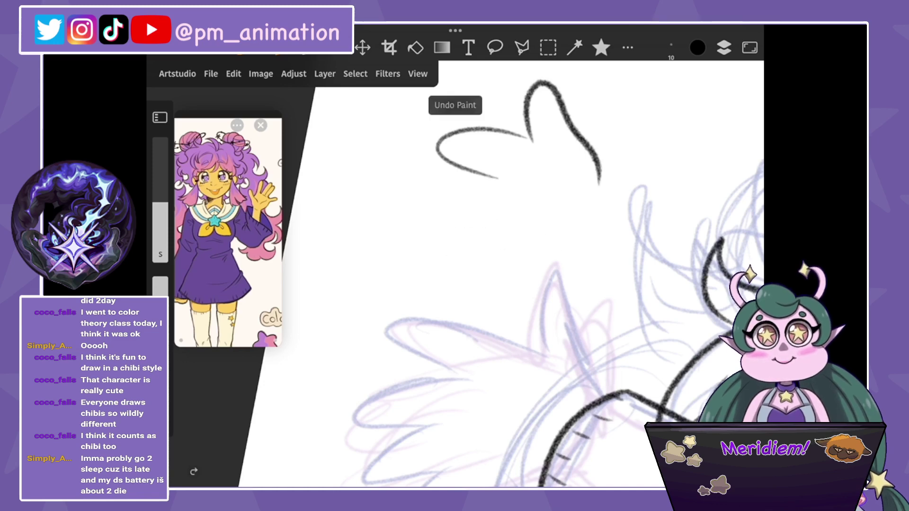
pyautogui.hotkey('ctrl', 'z')
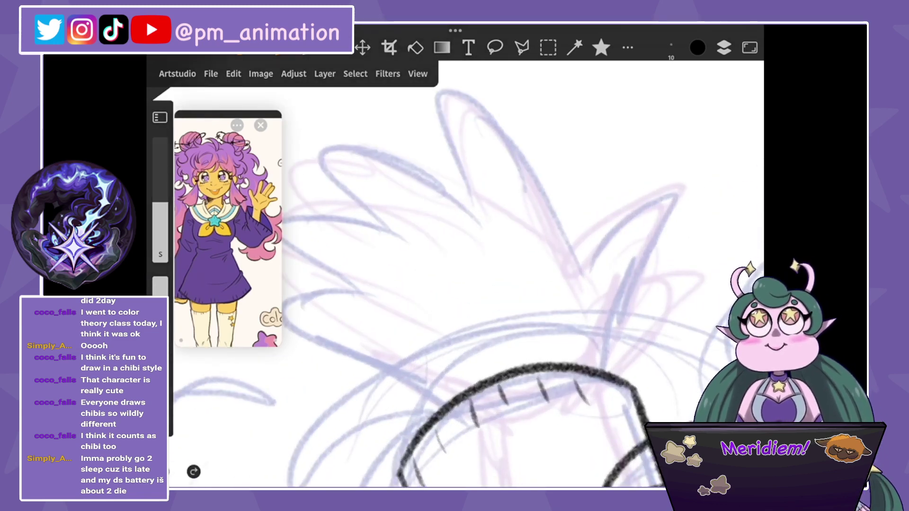
# Ink the fingers' curved outline and fingertip strokes, restoring one undone line.
pyautogui.moveTo(587, 362)
pyautogui.mouseDown()
pyautogui.moveTo(620, 236)
pyautogui.moveTo(554, 253)
pyautogui.mouseUp()
pyautogui.moveTo(407, 114); pyautogui.dragTo(504, 95)
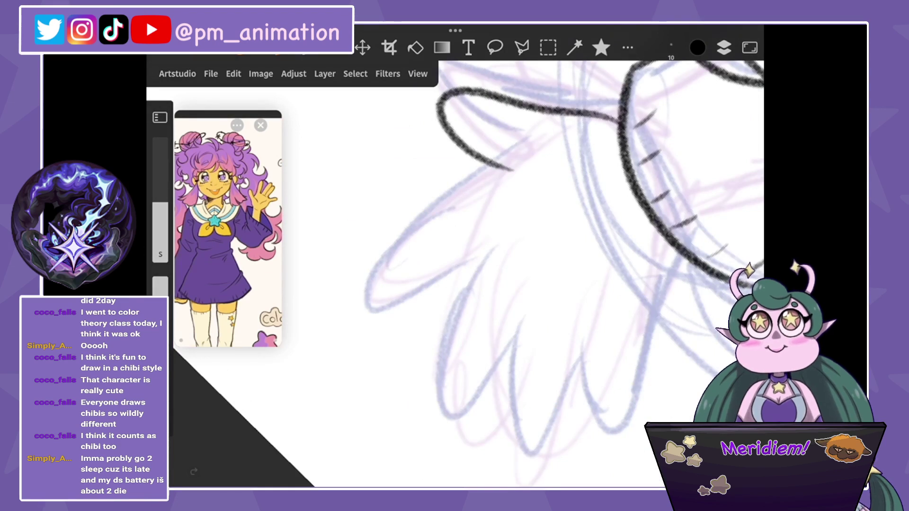
pyautogui.moveTo(509, 177)
pyautogui.mouseDown()
pyautogui.moveTo(421, 246)
pyautogui.moveTo(532, 325)
pyautogui.moveTo(589, 331)
pyautogui.moveTo(641, 303)
pyautogui.mouseUp()
pyautogui.hotkey('ctrl', 'z')
pyautogui.hotkey('ctrl', 'z')
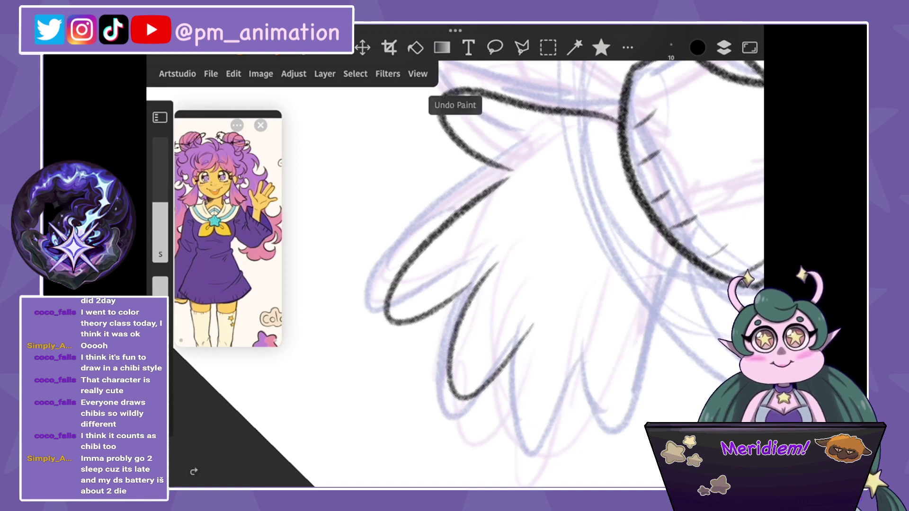
pyautogui.hotkey('ctrl', 'shift', 'z')
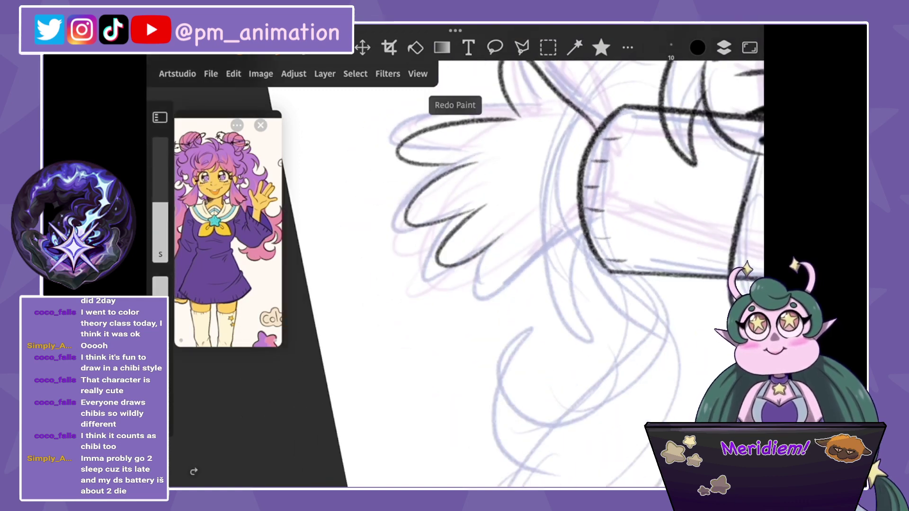
pyautogui.moveTo(477, 277); pyautogui.dragTo(523, 250)
# Add a final short curved stroke to finish the hand's lineart.
pyautogui.scroll(-5, 473, 279)
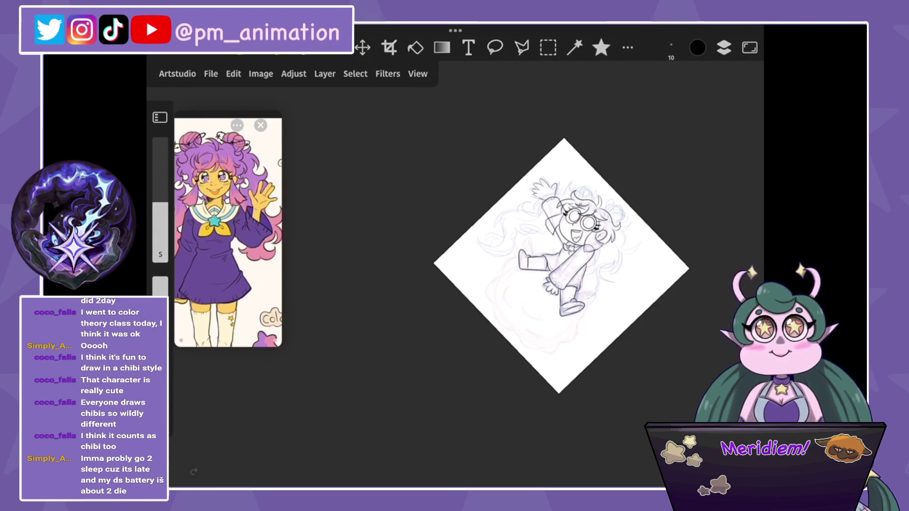
pyautogui.scroll(5, 473, 279)
pyautogui.scroll(3, 520, 260)
pyautogui.moveTo(476, 195); pyautogui.dragTo(479, 249)
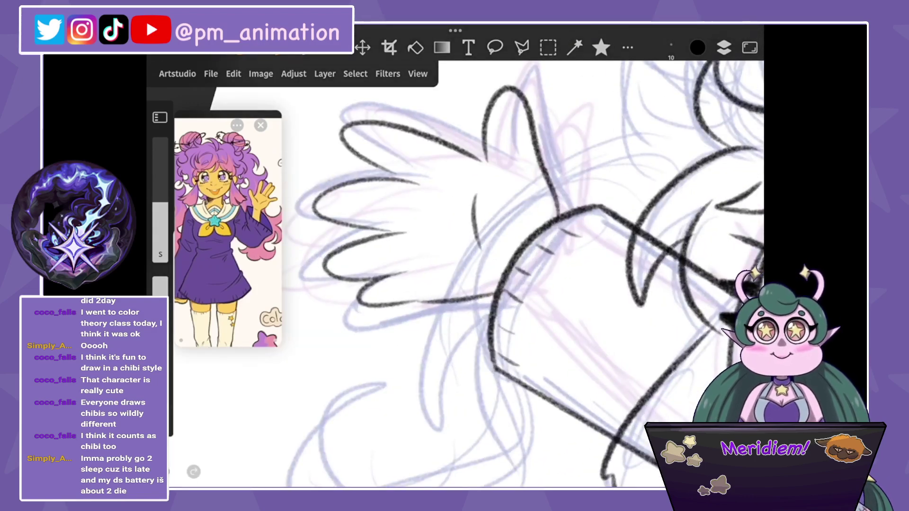
pyautogui.press('l')
pyautogui.scroll(-3, 521, 275)
# Lasso the inked hand and start Edit > Transform on it.
pyautogui.scroll(3, 521, 274)
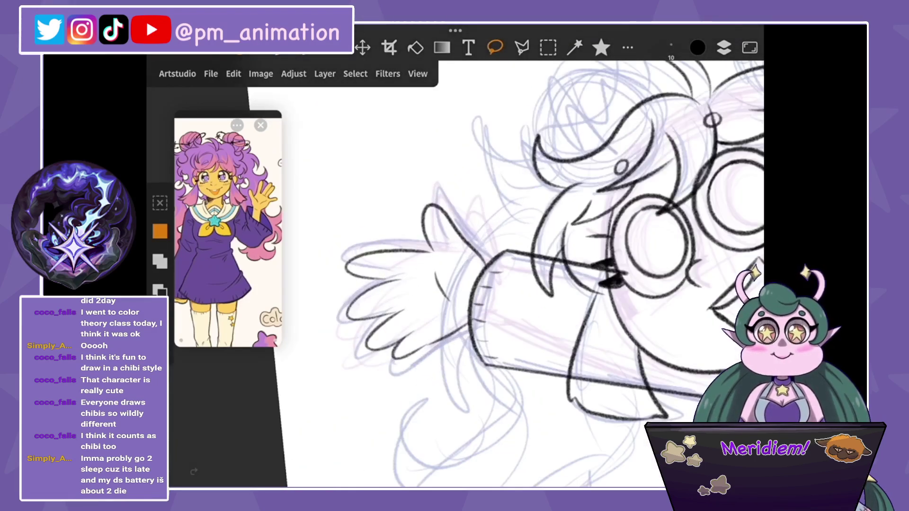
pyautogui.moveTo(466, 346); pyautogui.dragTo(464, 352)
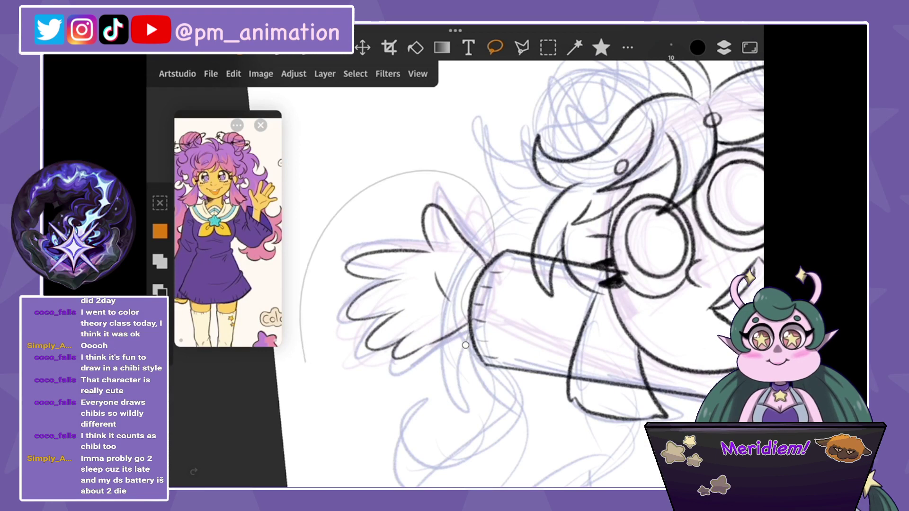
pyautogui.click(233, 74)
pyautogui.click(260, 447)
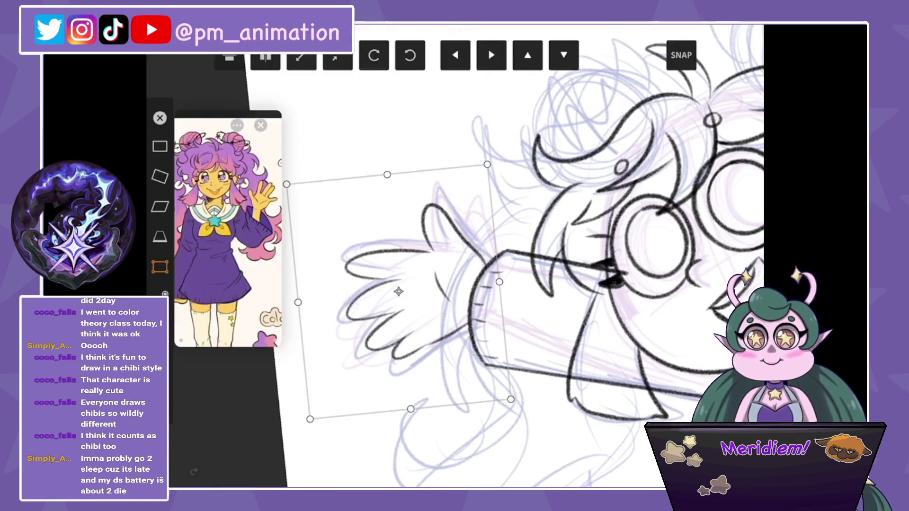
# Shrink the hand and rotate it clockwise with free transform so it meets the sleeve cuff.
pyautogui.moveTo(510, 399); pyautogui.dragTo(526, 441)
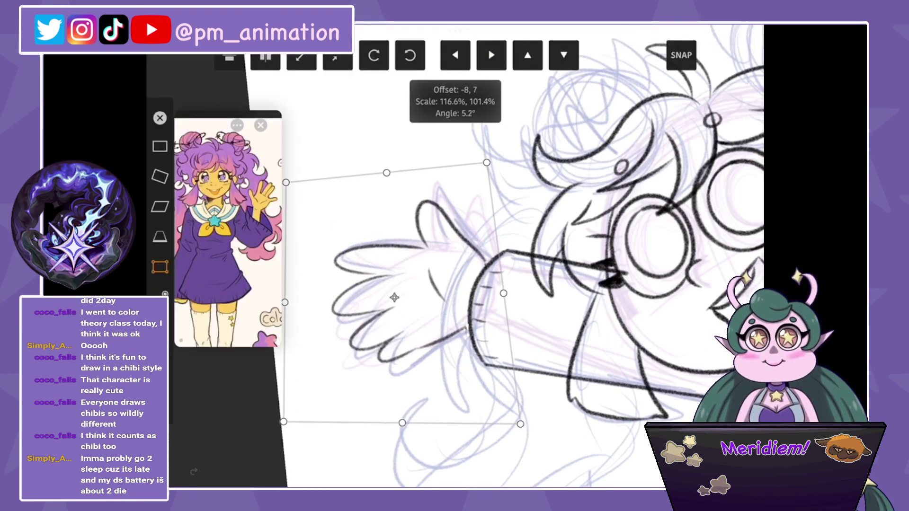
pyautogui.moveTo(486, 162); pyautogui.dragTo(474, 172)
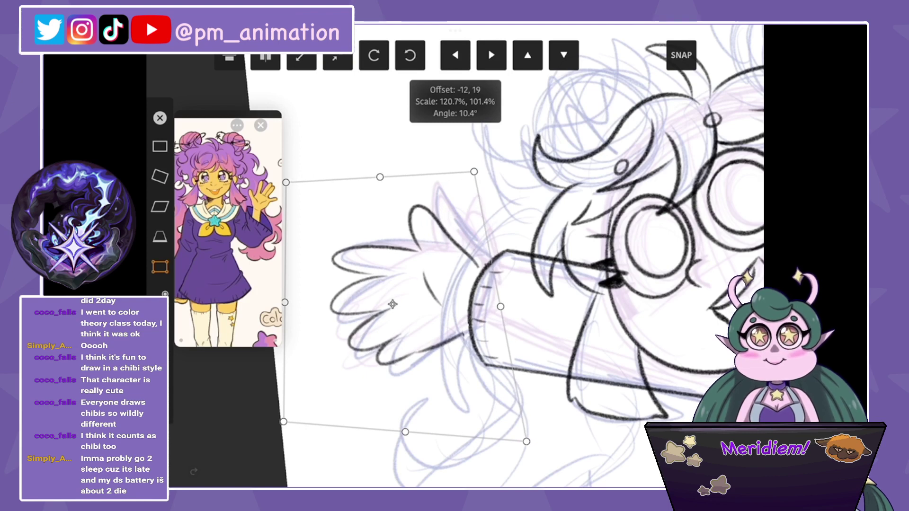
pyautogui.scroll(-3, 454, 255)
pyautogui.moveTo(378, 331); pyautogui.dragTo(369, 293)
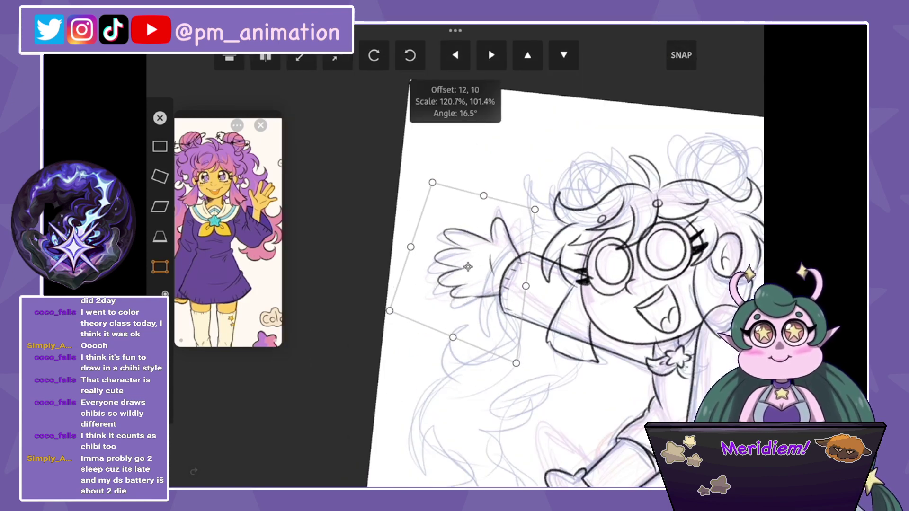
pyautogui.moveTo(379, 321); pyautogui.dragTo(414, 300)
pyautogui.click(160, 146)
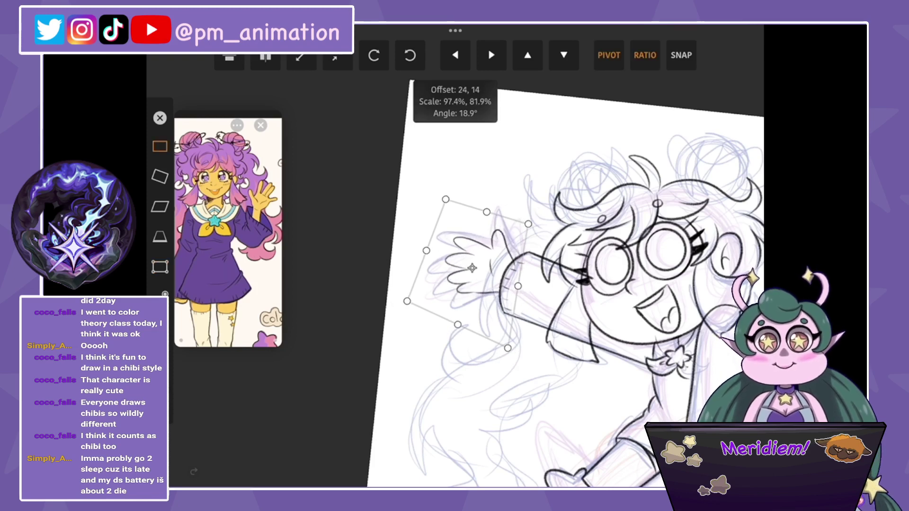
pyautogui.moveTo(379, 331); pyautogui.dragTo(373, 321)
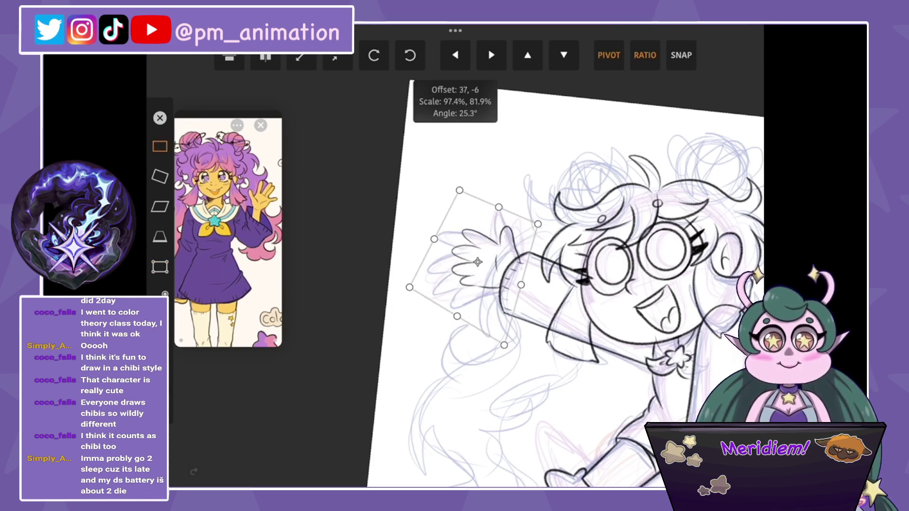
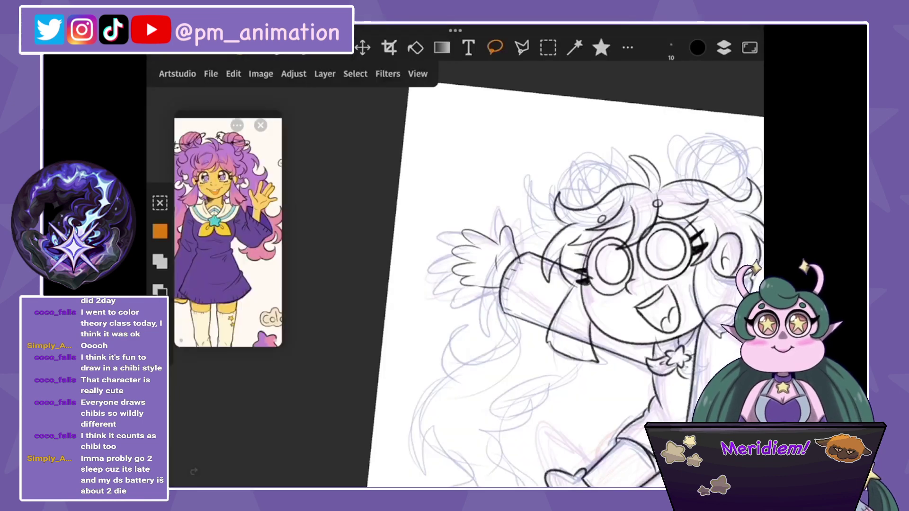
# Set the brush to size 10 and ink the first finger lines of the waving hand.
pyautogui.scroll(3, 455, 265)
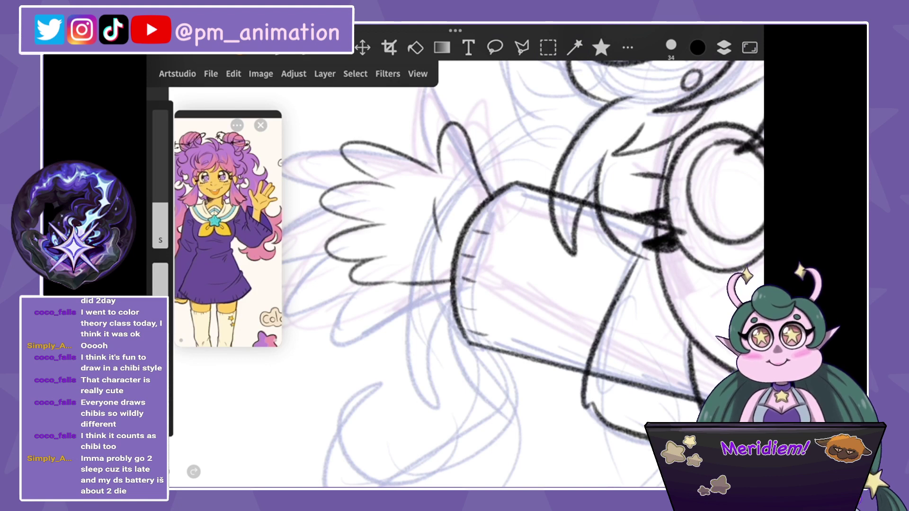
pyautogui.moveTo(160, 239); pyautogui.dragTo(160, 255)
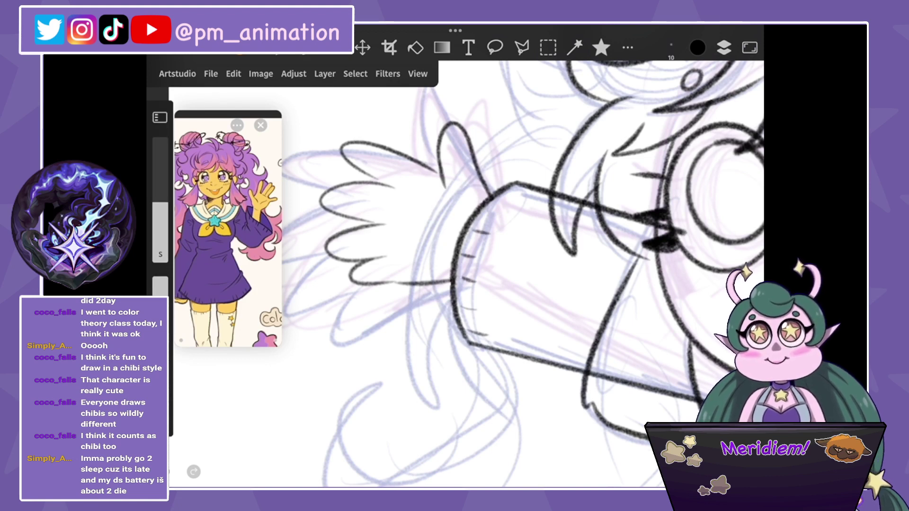
pyautogui.hotkey('ctrl', 'z')
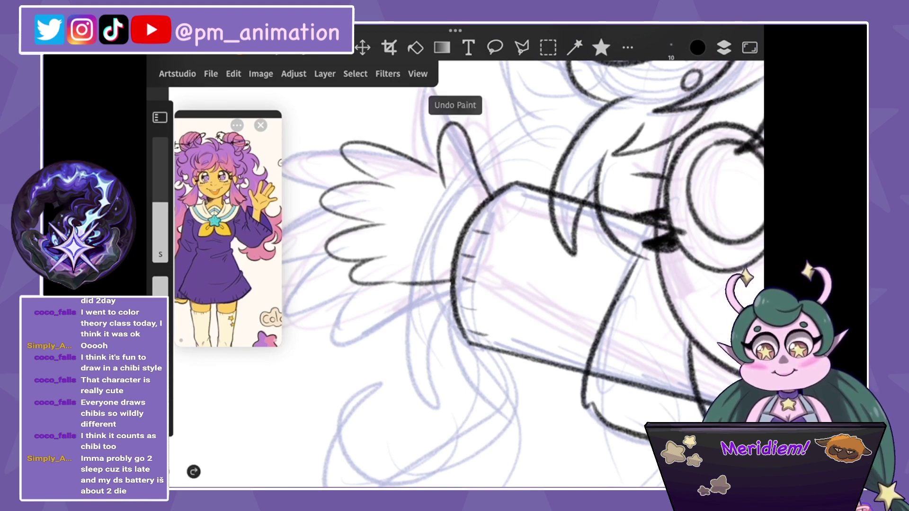
pyautogui.moveTo(358, 176); pyautogui.dragTo(403, 191)
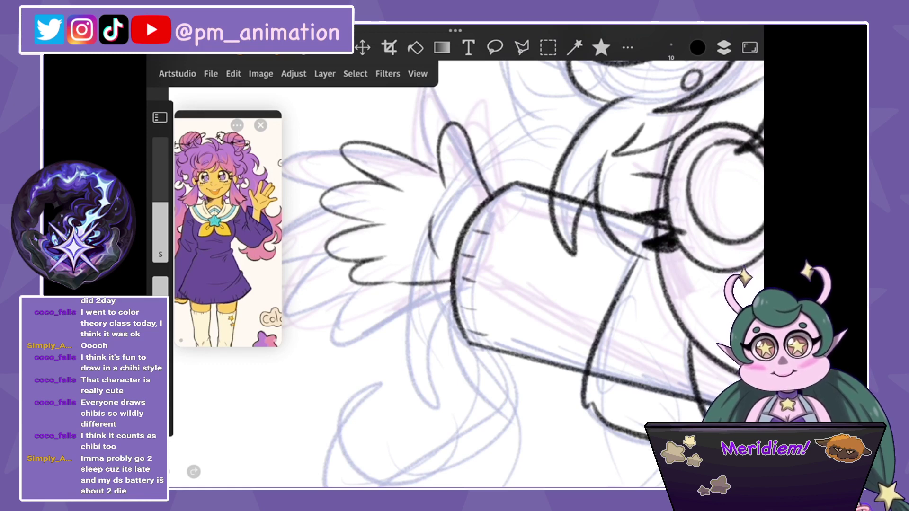
pyautogui.moveTo(160, 254)
pyautogui.mouseDown()
pyautogui.moveTo(160, 240)
pyautogui.moveTo(160, 254)
pyautogui.mouseUp()
pyautogui.hotkey('ctrl', 'z')
pyautogui.hotkey('ctrl', 'z')
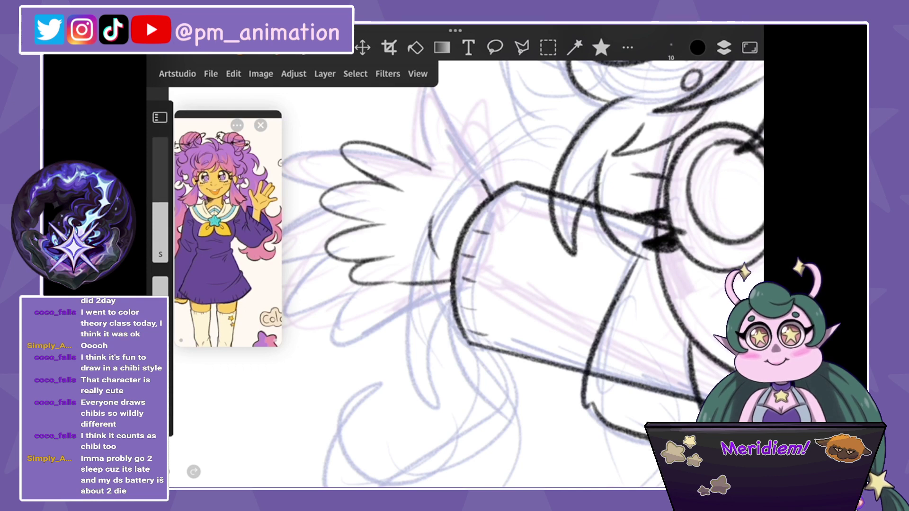
pyautogui.moveTo(421, 163); pyautogui.dragTo(440, 175)
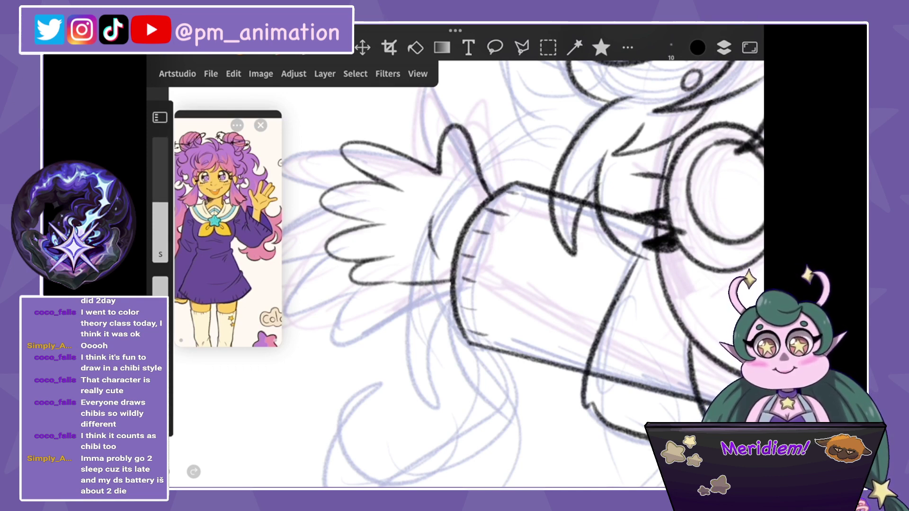
# Ink a finger outline arching over the hand, discarding a stray lasso and stroke.
pyautogui.scroll(-5, 454, 275)
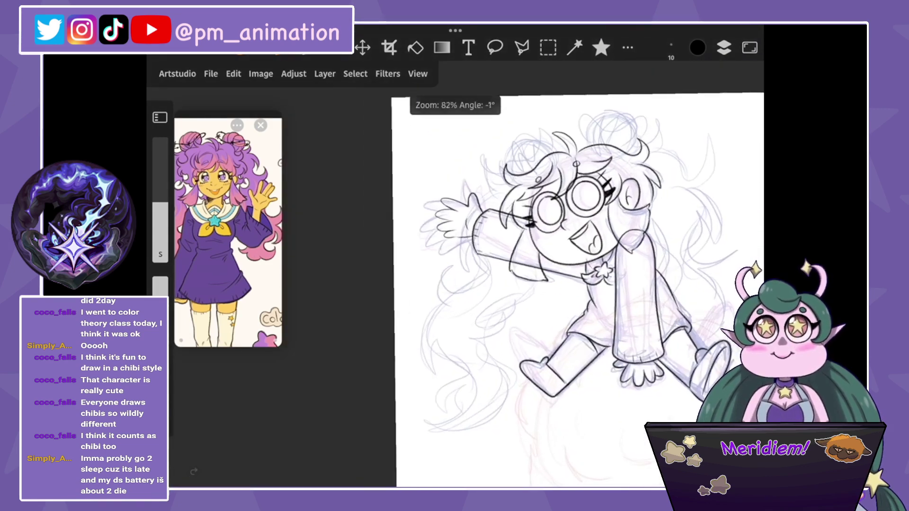
pyautogui.scroll(5, 426, 198)
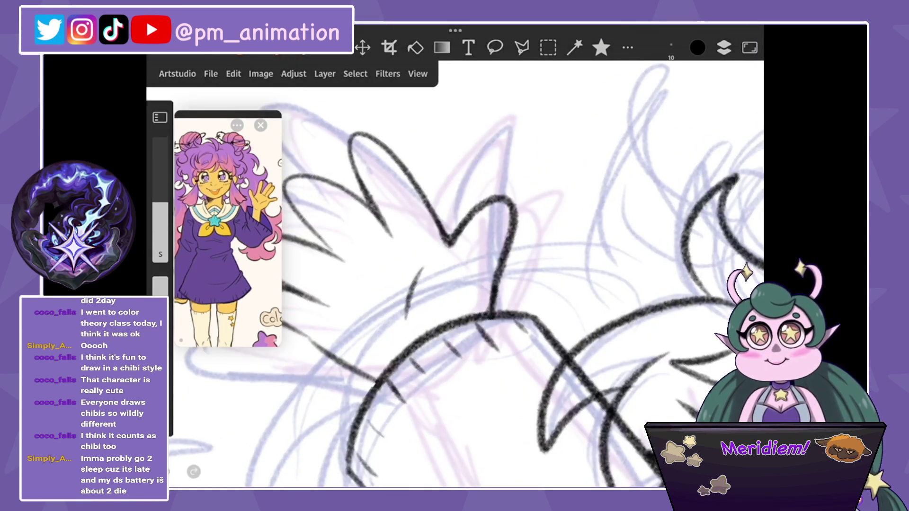
pyautogui.scroll(-2, 454, 275)
pyautogui.moveTo(468, 258); pyautogui.dragTo(499, 233)
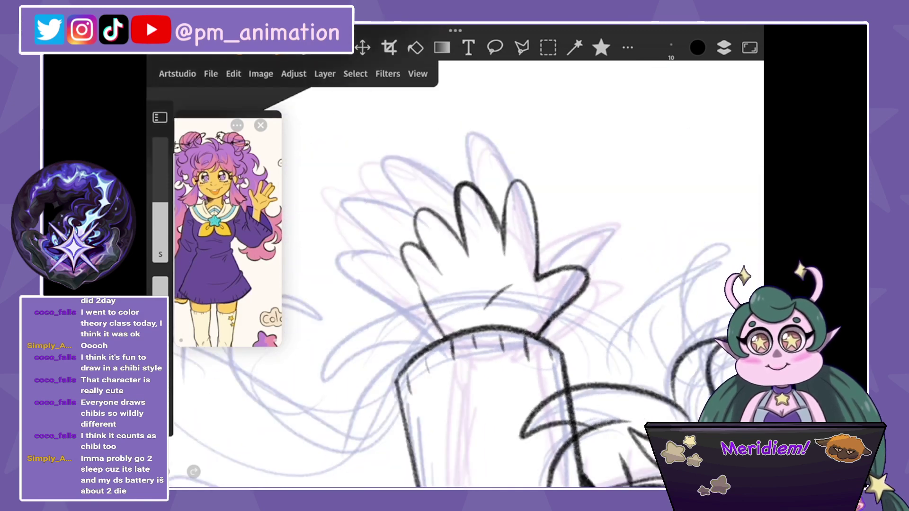
pyautogui.click(494, 47)
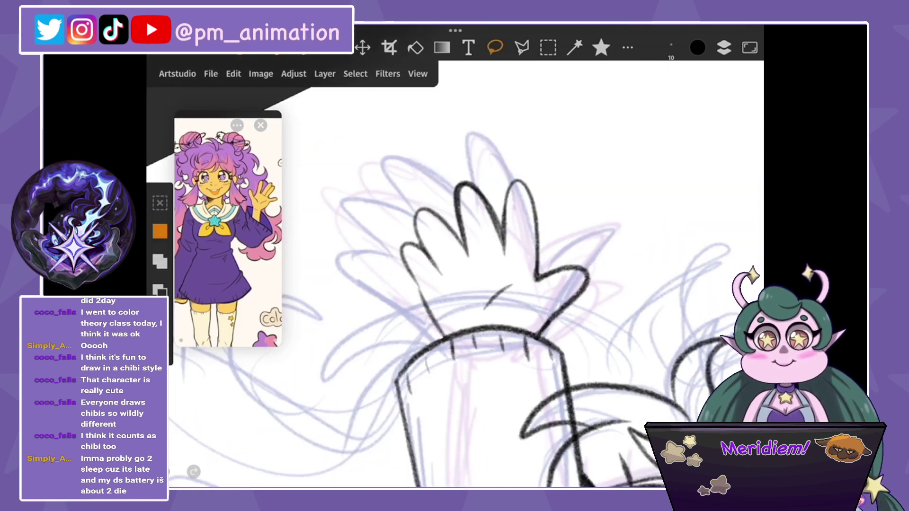
pyautogui.scroll(-3, 454, 275)
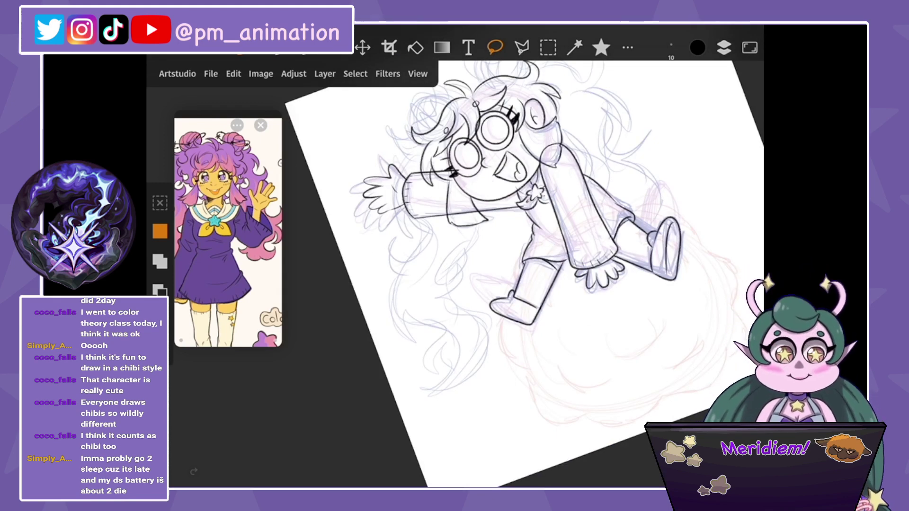
pyautogui.scroll(5, 511, 274)
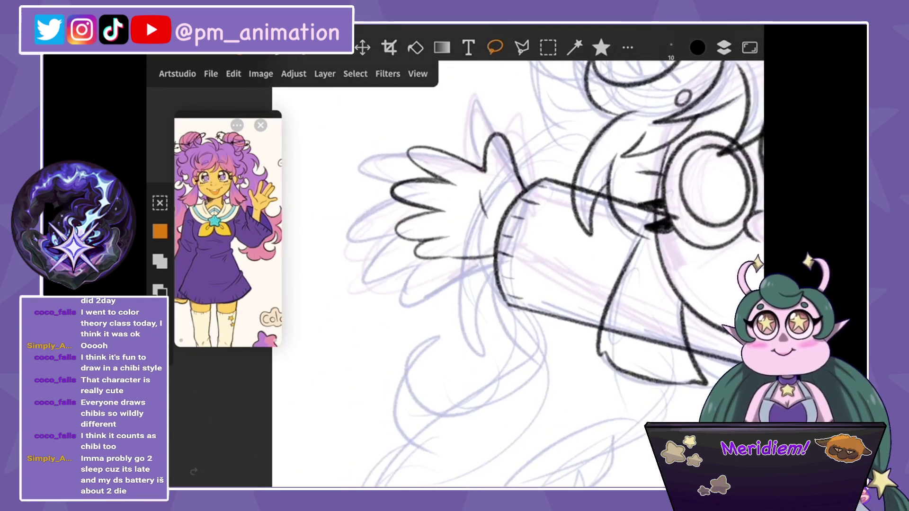
pyautogui.moveTo(384, 88); pyautogui.dragTo(481, 220)
pyautogui.press('b')
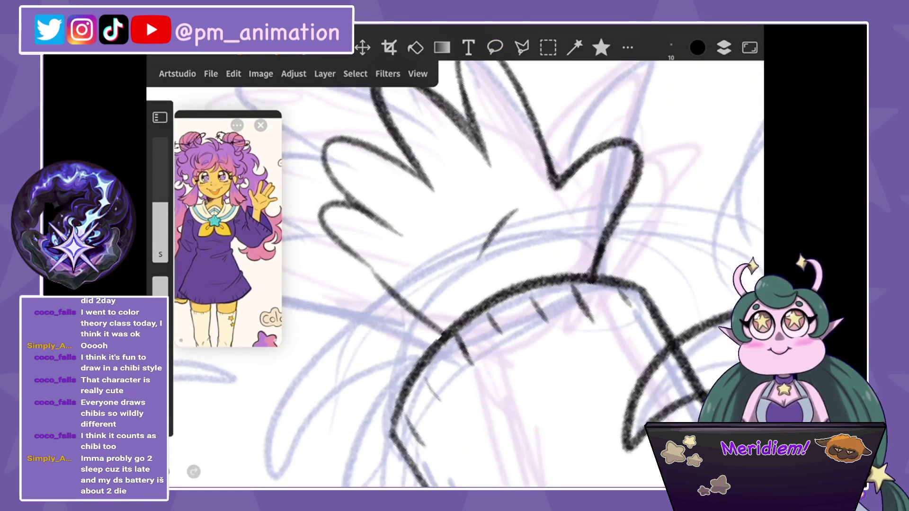
pyautogui.hotkey('ctrl', 'z')
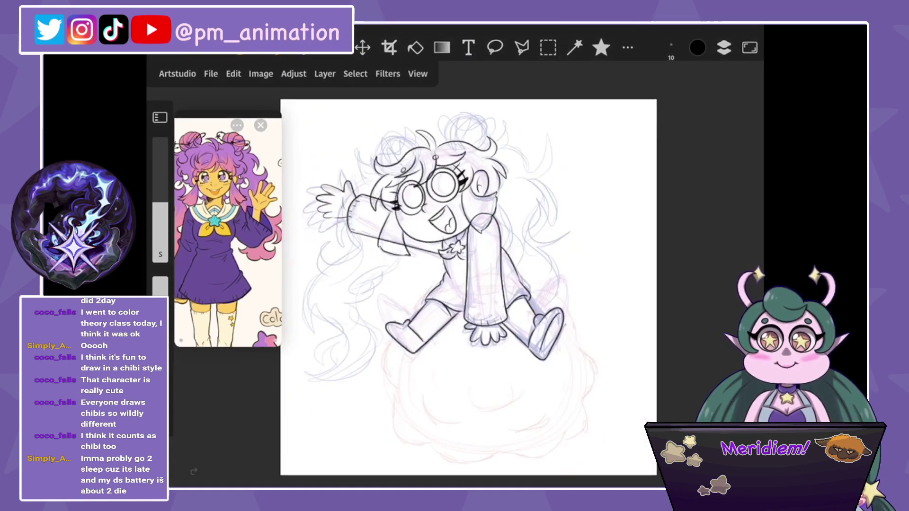
# Make the Group of Layers the active layer in the layers list.
pyautogui.click(723, 47)
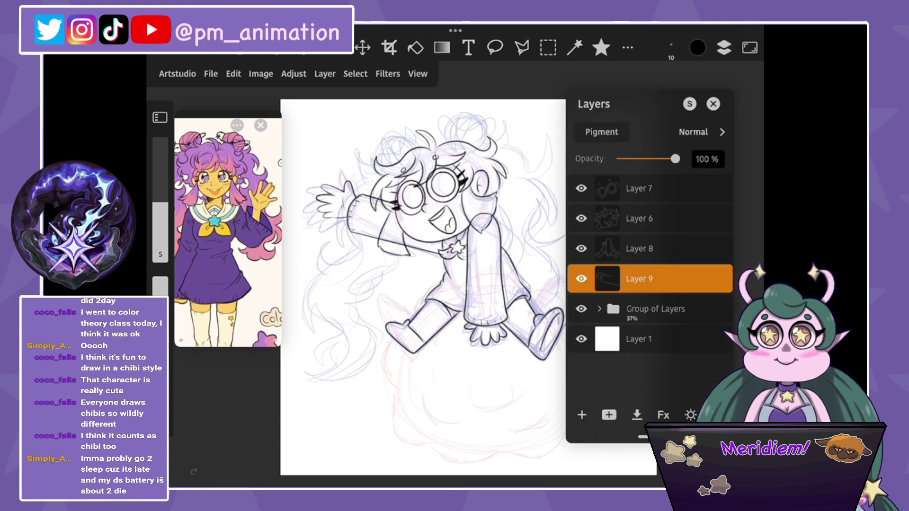
pyautogui.click(639, 339)
pyautogui.click(656, 309)
pyautogui.click(713, 103)
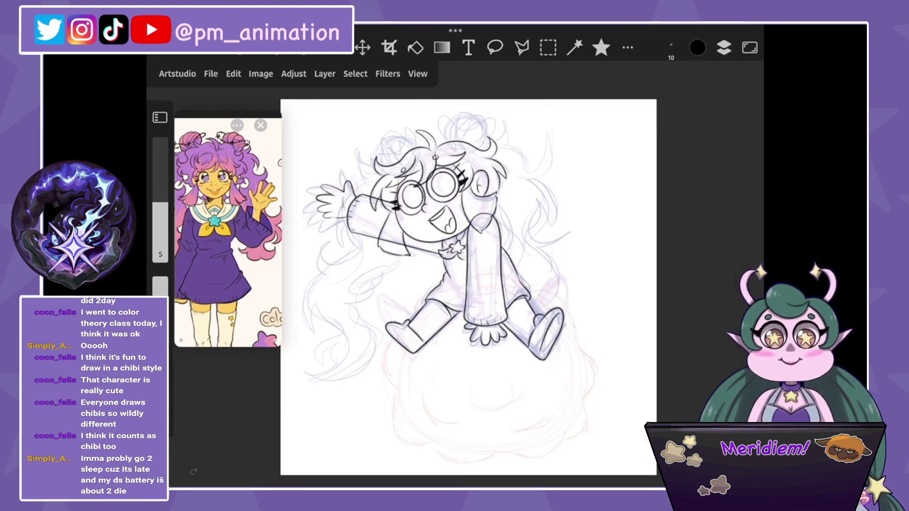
pyautogui.scroll(3, 426, 284)
pyautogui.scroll(5, 454, 284)
# Ink the left curve and top arch of the hair bun, redoing rejected strokes.
pyautogui.moveTo(577, 213)
pyautogui.mouseDown()
pyautogui.moveTo(535, 139)
pyautogui.moveTo(474, 308)
pyautogui.mouseUp()
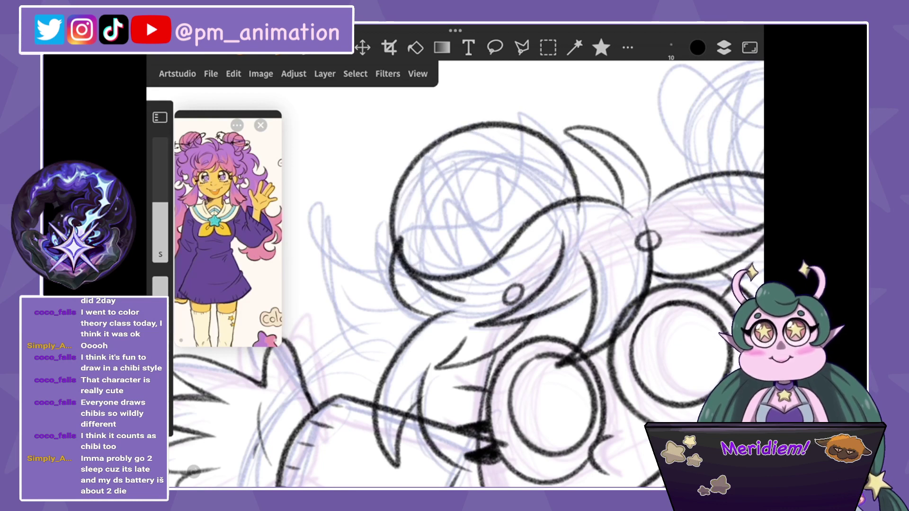
pyautogui.hotkey('ctrl', 'z')
pyautogui.moveTo(443, 296)
pyautogui.mouseDown()
pyautogui.moveTo(426, 182)
pyautogui.moveTo(426, 298)
pyautogui.mouseUp()
pyautogui.moveTo(441, 166); pyautogui.dragTo(470, 273)
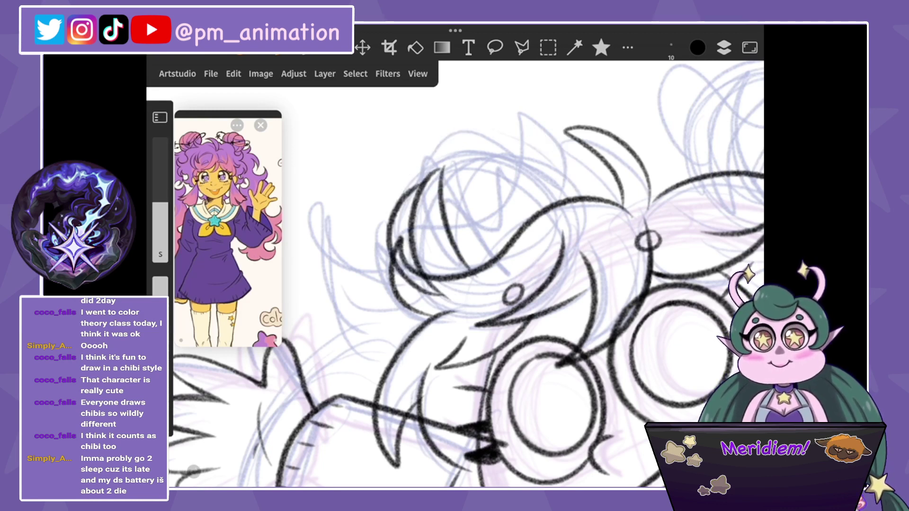
pyautogui.hotkey('ctrl', 'z')
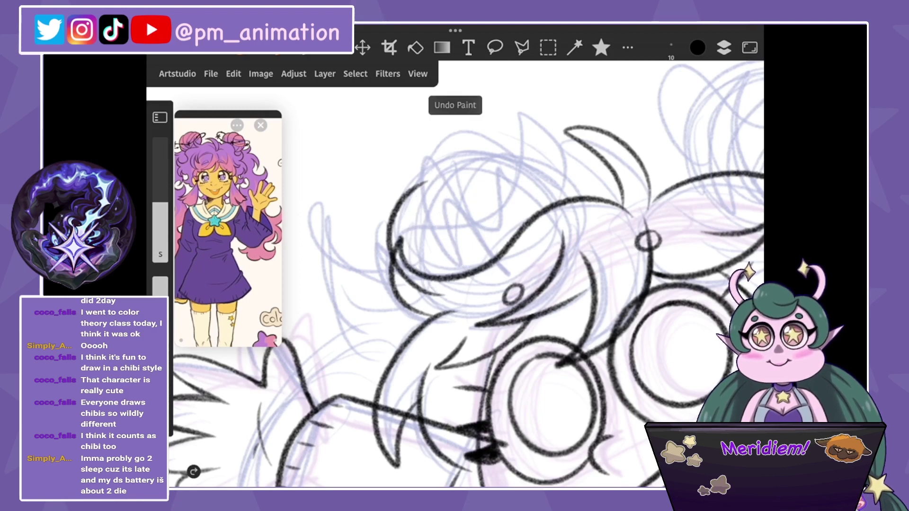
pyautogui.moveTo(516, 161); pyautogui.dragTo(480, 277)
pyautogui.moveTo(517, 157); pyautogui.dragTo(563, 235)
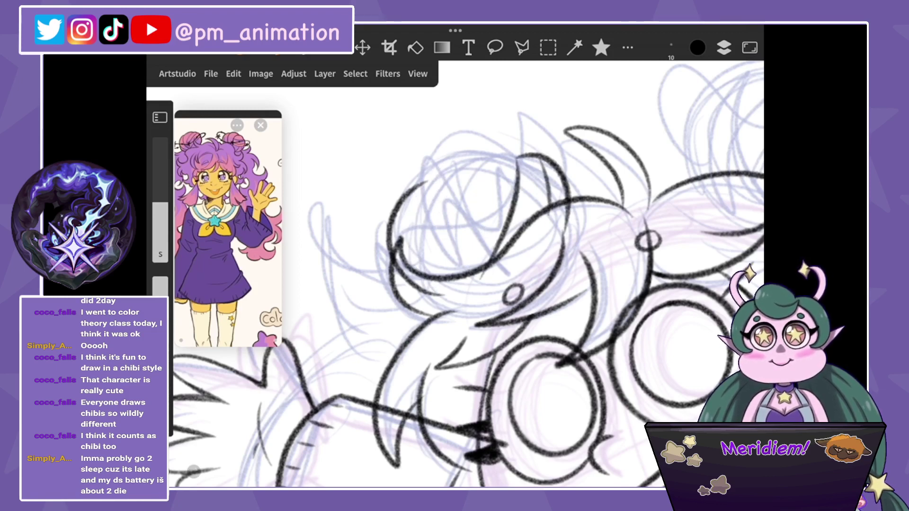
# Ink hair curls arching upward through the bun plus two small strands.
pyautogui.moveTo(423, 182); pyautogui.dragTo(471, 294)
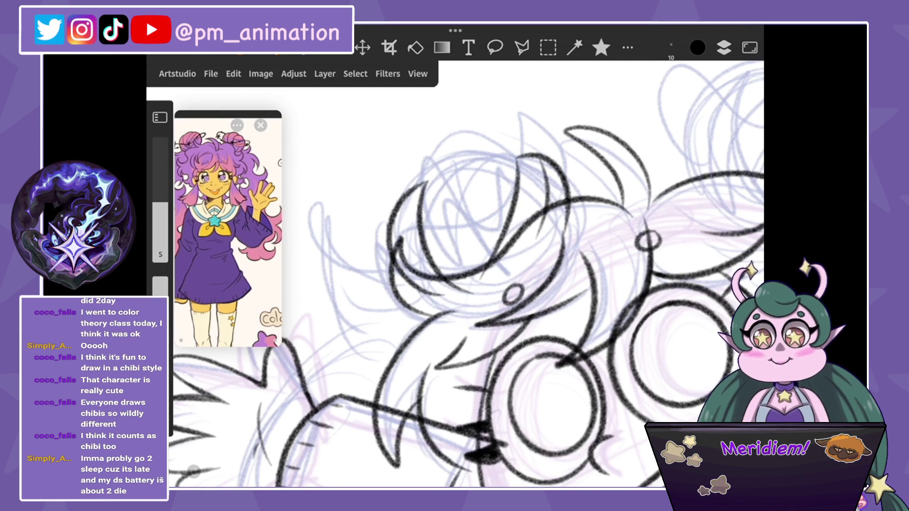
pyautogui.moveTo(440, 201); pyautogui.dragTo(511, 154)
pyautogui.hotkey('ctrl', 'z')
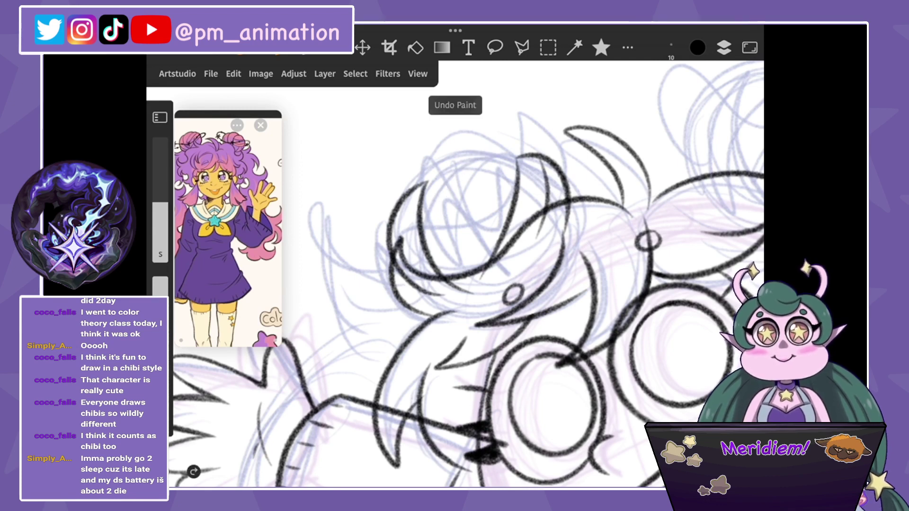
pyautogui.moveTo(425, 236); pyautogui.dragTo(502, 145)
pyautogui.moveTo(421, 189); pyautogui.dragTo(460, 154)
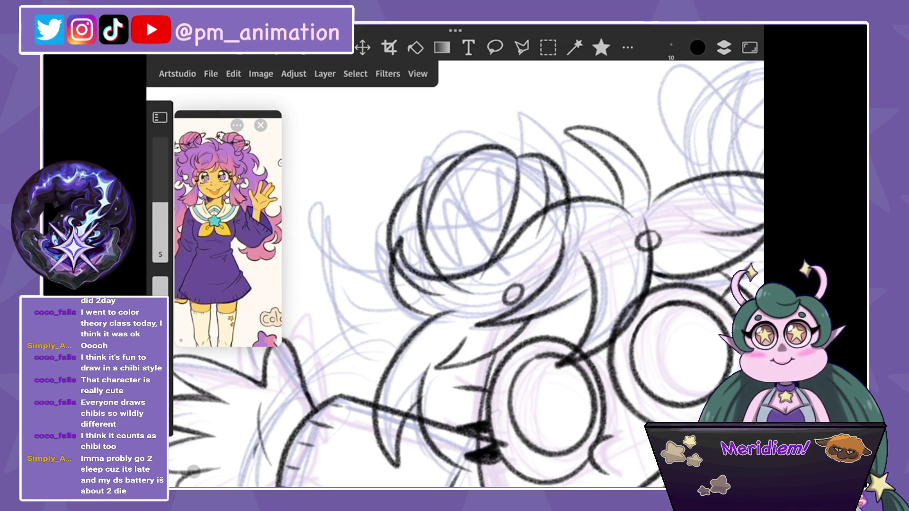
pyautogui.moveTo(450, 282); pyautogui.dragTo(516, 159)
pyautogui.scroll(-3, 466, 274)
pyautogui.scroll(-2, 466, 284)
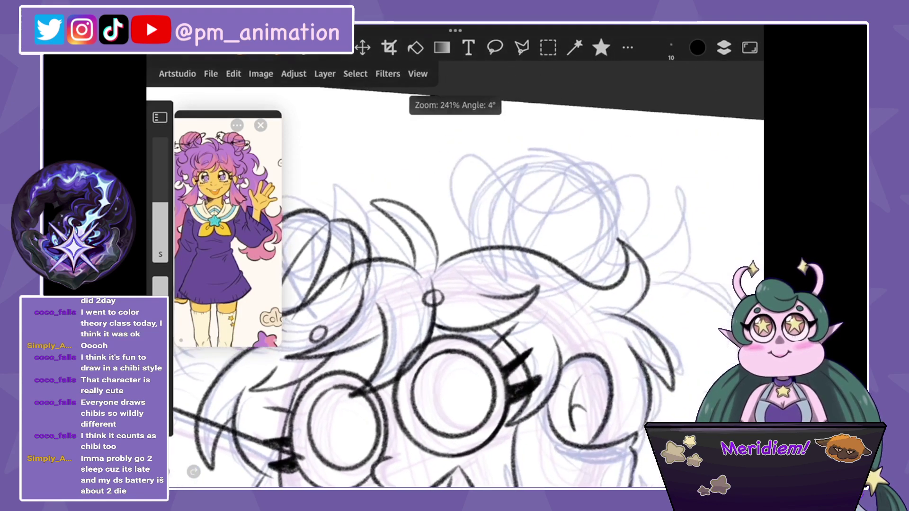
# Ink the bun's looping right-side curves, arched top and two curved strands.
pyautogui.moveTo(511, 267)
pyautogui.mouseDown()
pyautogui.moveTo(483, 175)
pyautogui.moveTo(457, 286)
pyautogui.mouseUp()
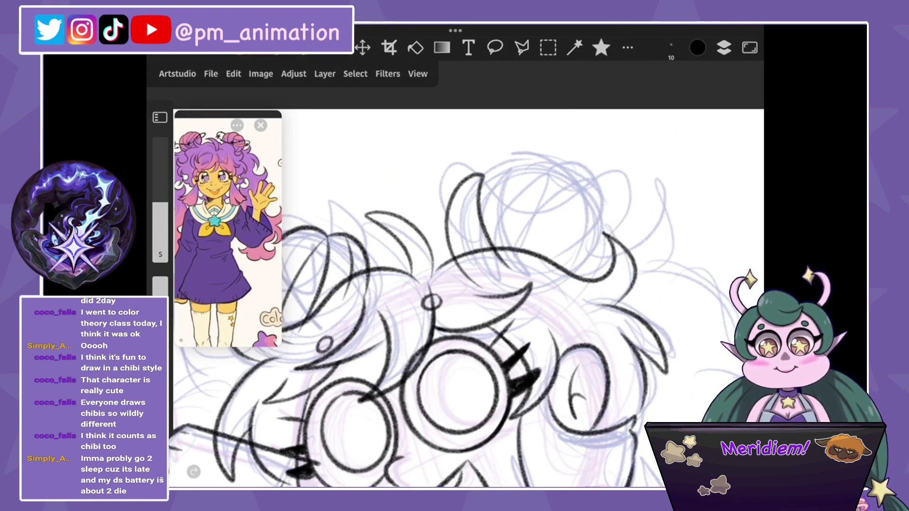
pyautogui.moveTo(513, 263)
pyautogui.mouseDown()
pyautogui.moveTo(592, 204)
pyautogui.moveTo(559, 296)
pyautogui.mouseUp()
pyautogui.hotkey('ctrl', 'z')
pyautogui.hotkey('ctrl', 'z')
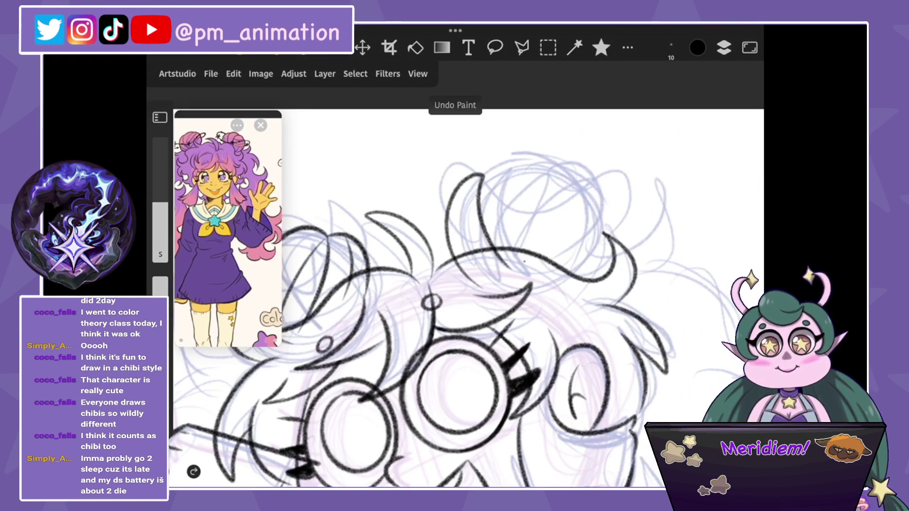
pyautogui.moveTo(525, 260)
pyautogui.mouseDown()
pyautogui.moveTo(608, 220)
pyautogui.moveTo(559, 293)
pyautogui.mouseUp()
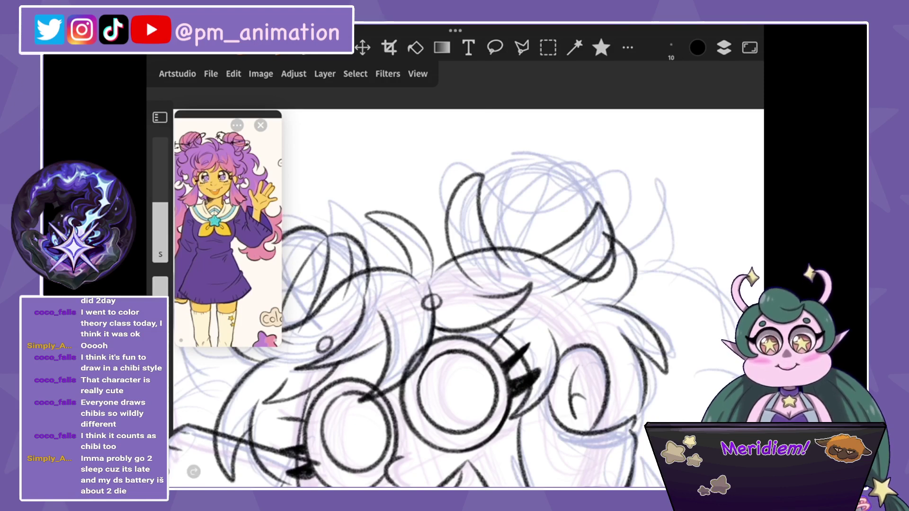
pyautogui.moveTo(482, 177); pyautogui.dragTo(565, 229)
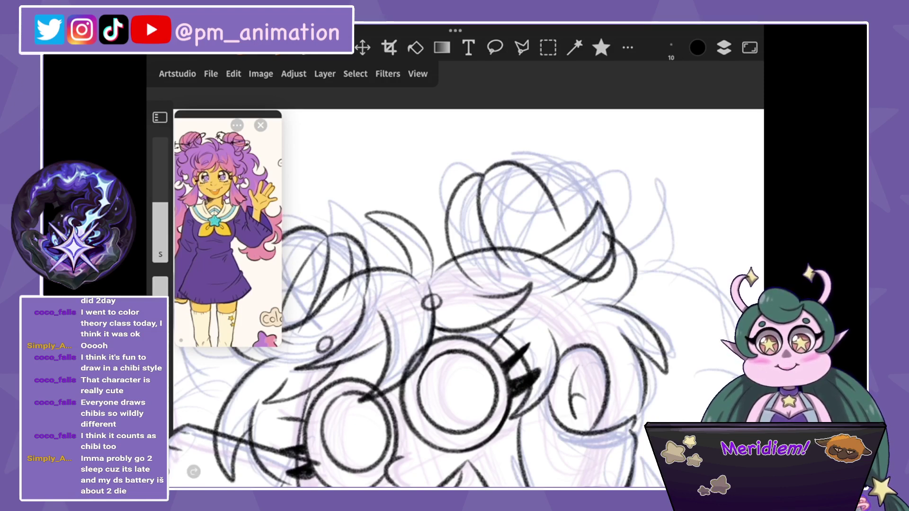
pyautogui.moveTo(485, 181); pyautogui.dragTo(540, 254)
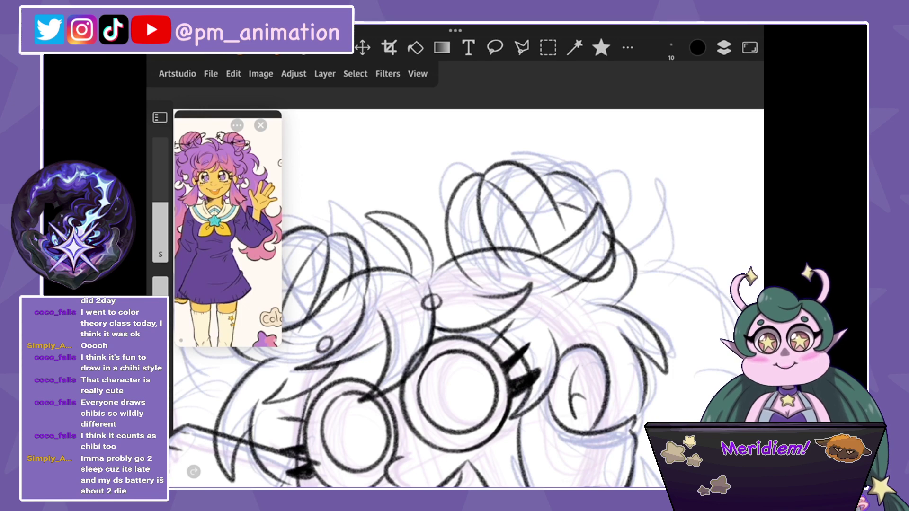
pyautogui.moveTo(495, 182); pyautogui.dragTo(467, 289)
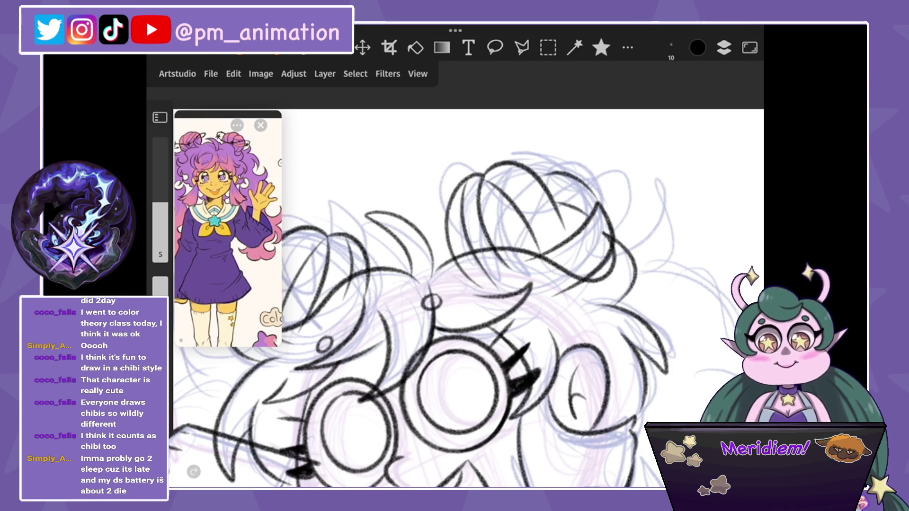
# Ink a refined arc along the head top and three more hair strands below the bun.
pyautogui.moveTo(596, 213); pyautogui.dragTo(554, 275)
pyautogui.hotkey('ctrl', 'z')
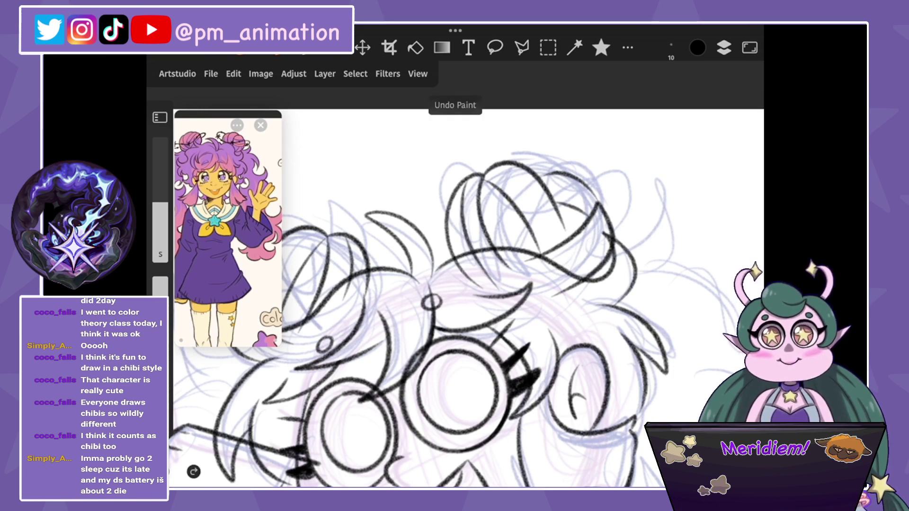
pyautogui.hotkey('ctrl', 'z')
pyautogui.hotkey('ctrl', 'z')
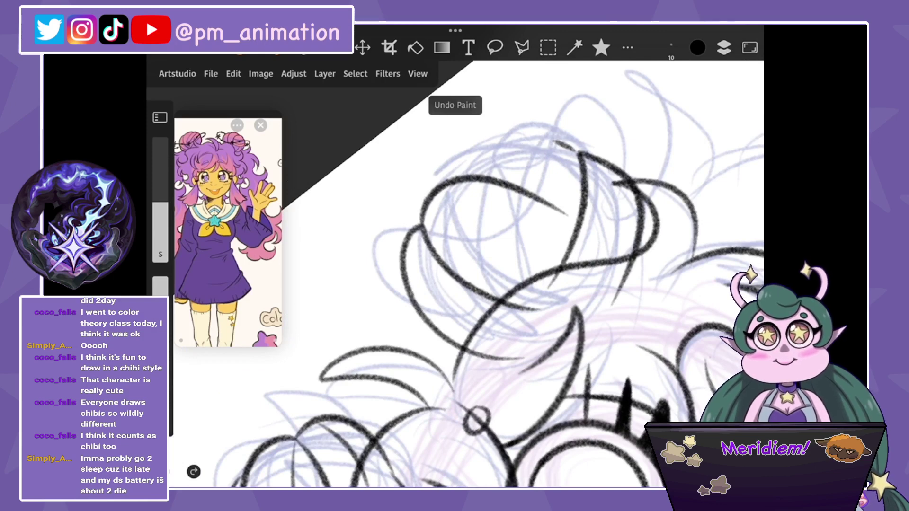
pyautogui.moveTo(468, 168); pyautogui.dragTo(575, 152)
pyautogui.hotkey('ctrl', 'z')
pyautogui.moveTo(459, 175); pyautogui.dragTo(578, 152)
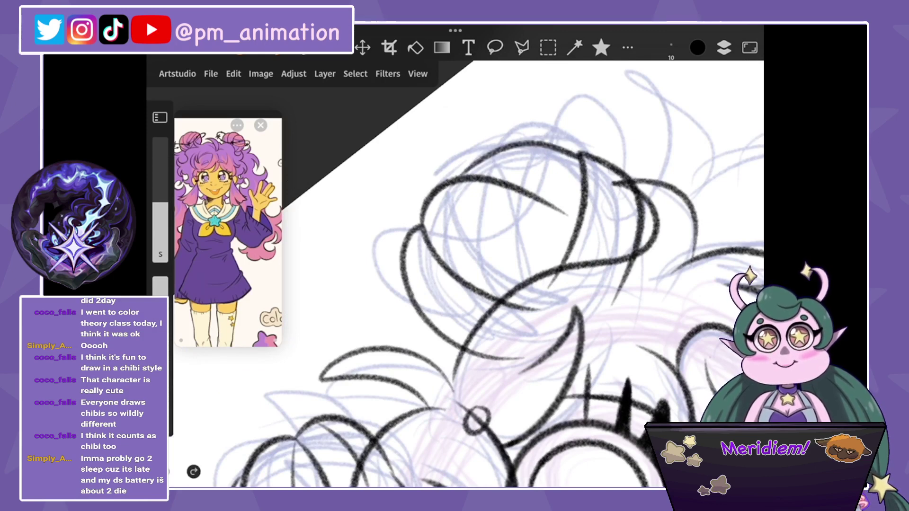
pyautogui.hotkey('ctrl', 'z')
pyautogui.moveTo(459, 174); pyautogui.dragTo(578, 152)
pyautogui.moveTo(440, 203); pyautogui.dragTo(543, 281)
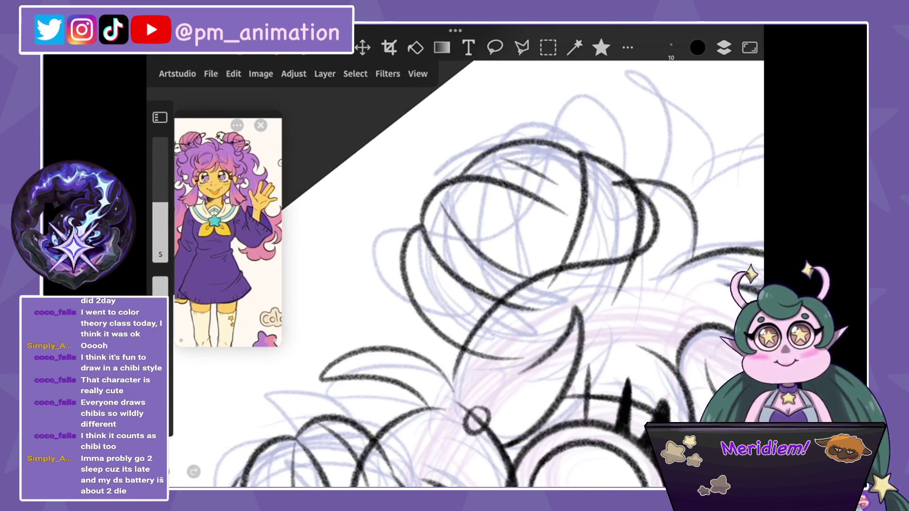
pyautogui.moveTo(598, 165); pyautogui.dragTo(575, 284)
pyautogui.moveTo(502, 247); pyautogui.dragTo(411, 337)
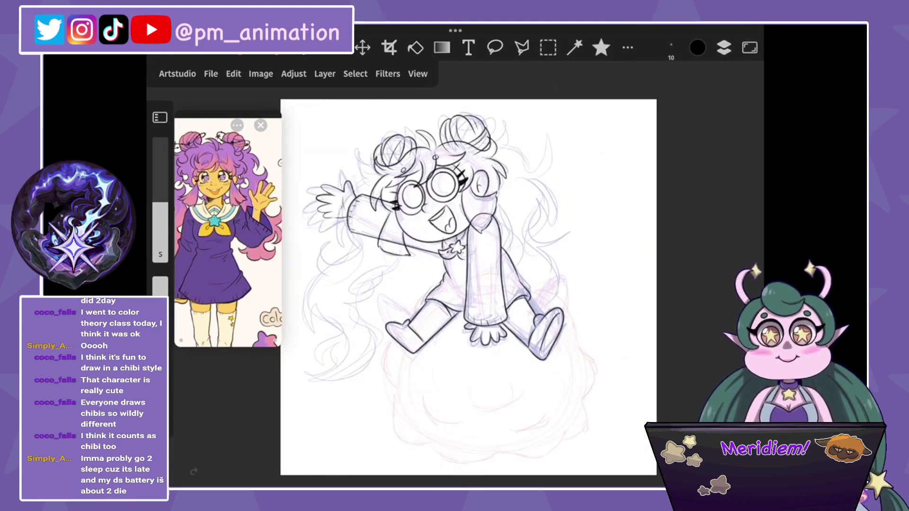
# Ink the raised arm's outer line and the wavy strands down the left side.
pyautogui.scroll(3, 521, 275)
pyautogui.scroll(2, 520, 274)
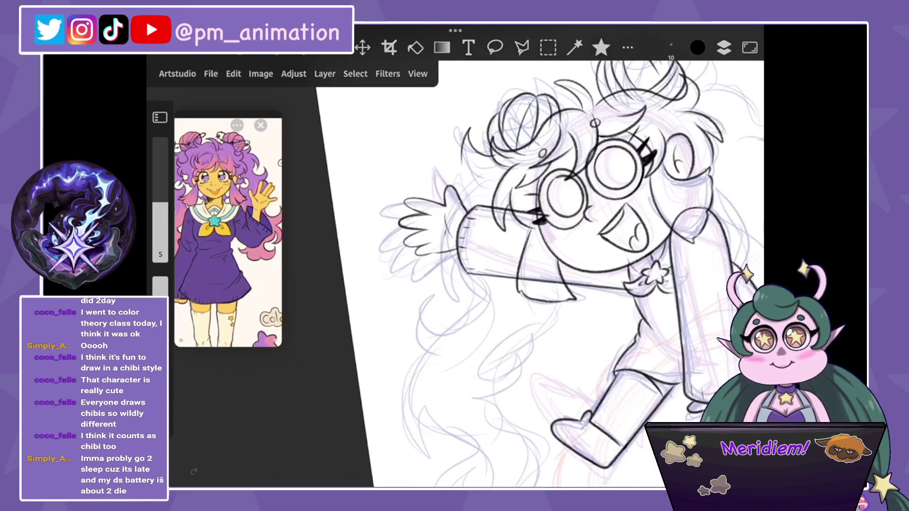
pyautogui.moveTo(483, 176)
pyautogui.mouseDown()
pyautogui.moveTo(453, 305)
pyautogui.moveTo(418, 348)
pyautogui.mouseUp()
pyautogui.scroll(-5, 544, 275)
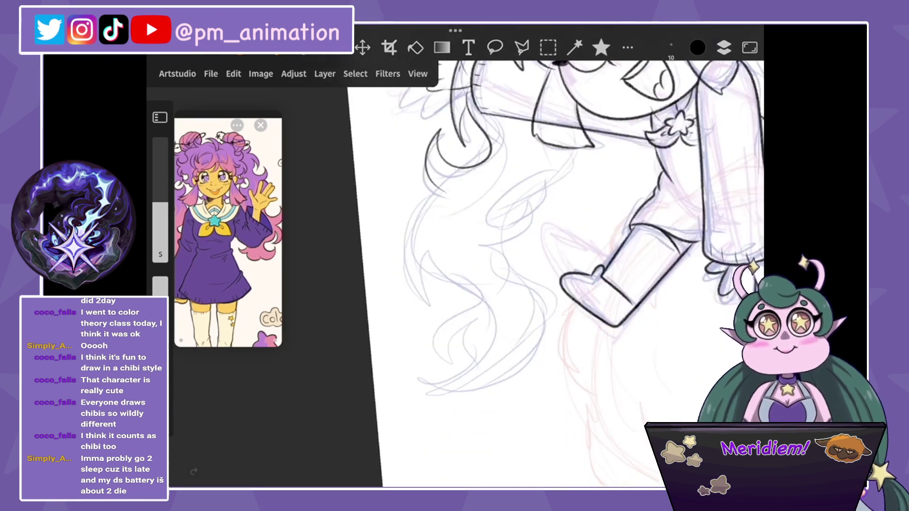
pyautogui.moveTo(455, 186); pyautogui.dragTo(426, 305)
pyautogui.moveTo(448, 236); pyautogui.dragTo(447, 365)
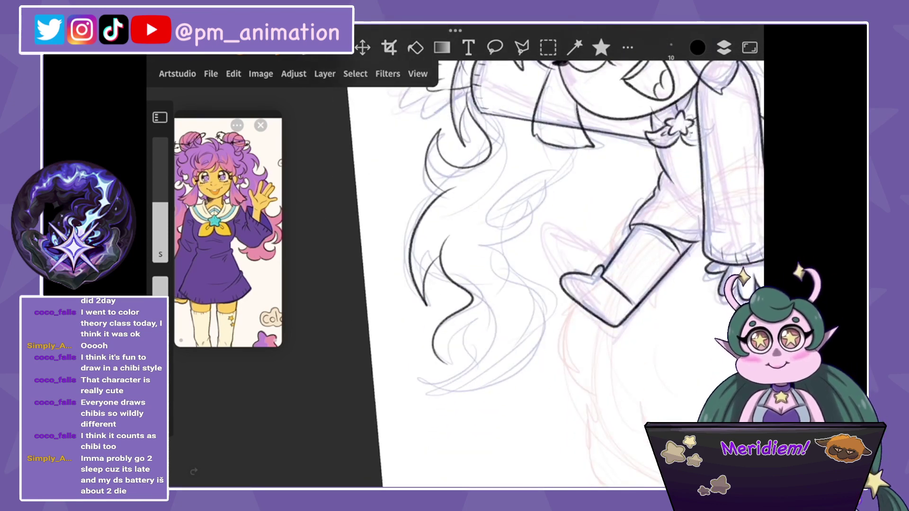
pyautogui.moveTo(482, 312)
pyautogui.mouseDown()
pyautogui.moveTo(487, 392)
pyautogui.moveTo(532, 296)
pyautogui.mouseUp()
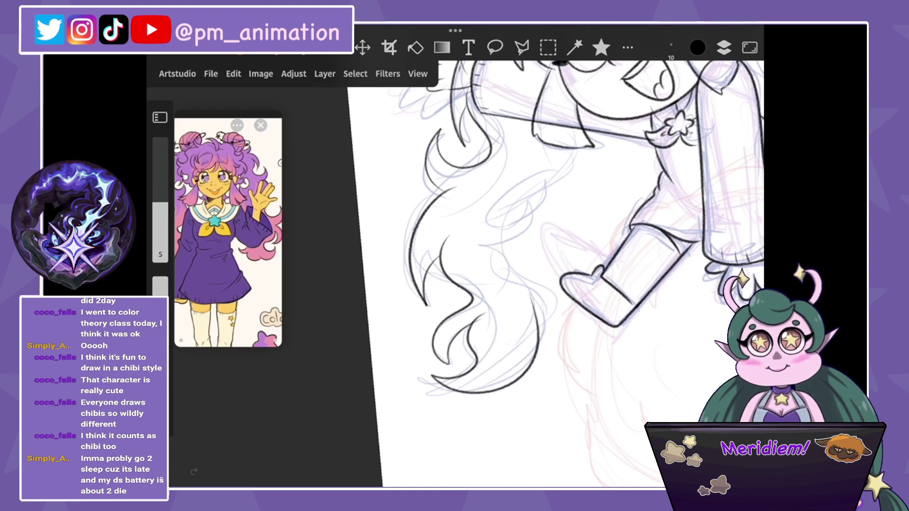
# Ink a hair curve beside the head and a short strand in the lower hair.
pyautogui.scroll(3, 545, 274)
pyautogui.moveTo(566, 204); pyautogui.dragTo(525, 258)
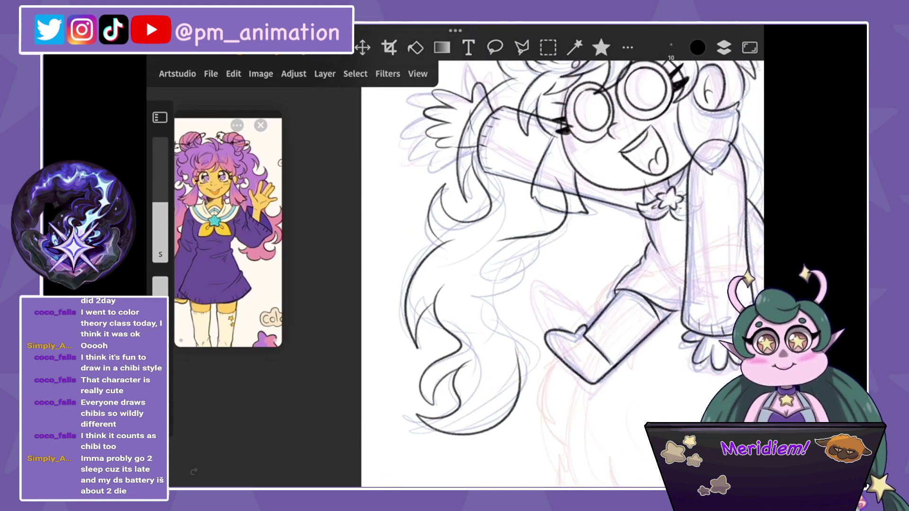
pyautogui.moveTo(492, 303); pyautogui.dragTo(488, 386)
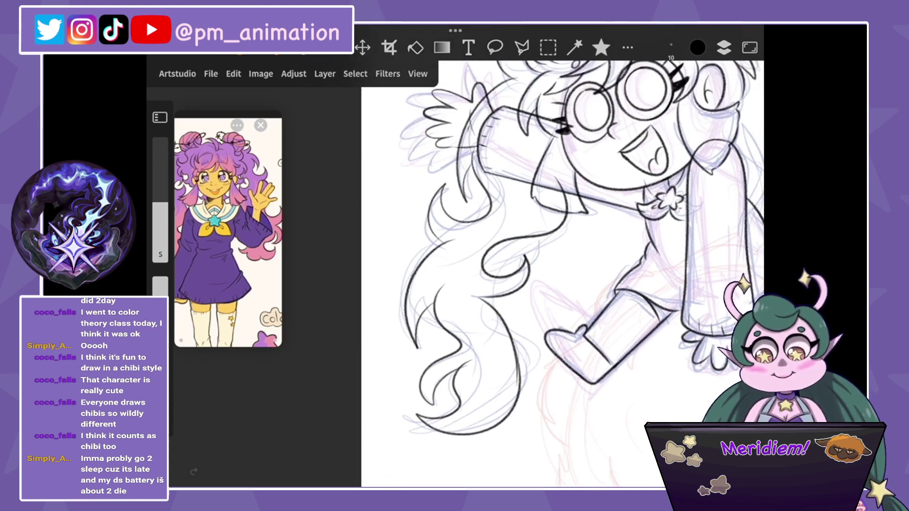
pyautogui.scroll(-3, 545, 274)
pyautogui.hotkey('ctrl', 'z')
pyautogui.moveTo(561, 237); pyautogui.dragTo(504, 260)
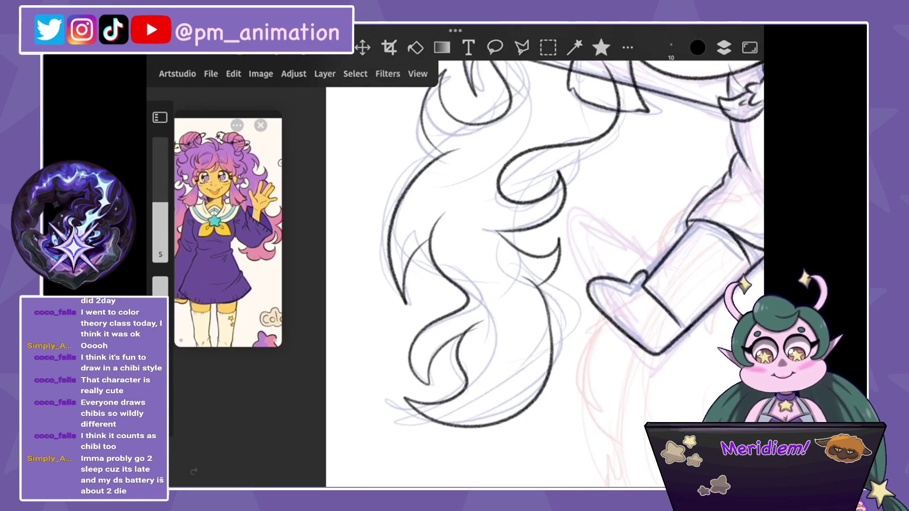
pyautogui.scroll(-2, 545, 274)
pyautogui.scroll(-3, 558, 275)
pyautogui.scroll(4, 435, 199)
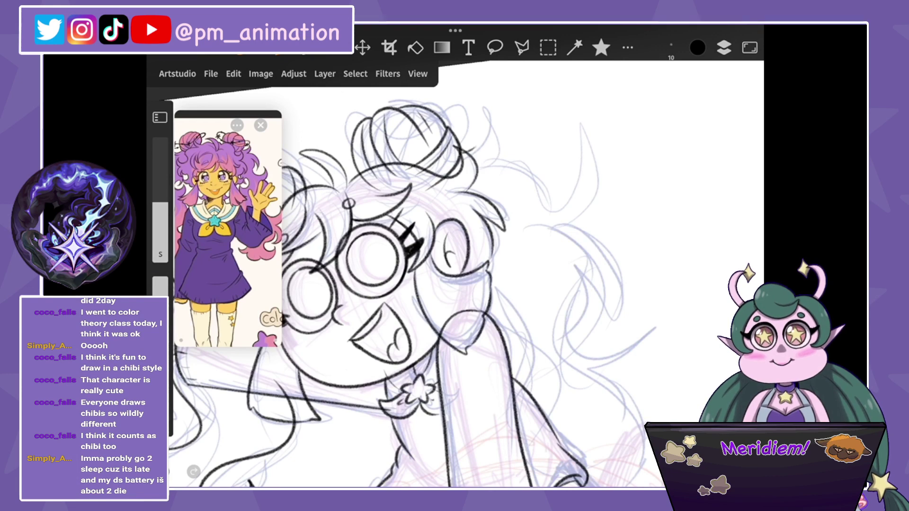
# Ink a curl on the bun and the long wavy strands down the right side.
pyautogui.moveTo(471, 109); pyautogui.dragTo(478, 158)
pyautogui.moveTo(558, 151)
pyautogui.mouseDown()
pyautogui.moveTo(544, 218)
pyautogui.moveTo(610, 317)
pyautogui.mouseUp()
pyautogui.moveTo(568, 255); pyautogui.dragTo(616, 355)
pyautogui.moveTo(589, 322); pyautogui.dragTo(639, 374)
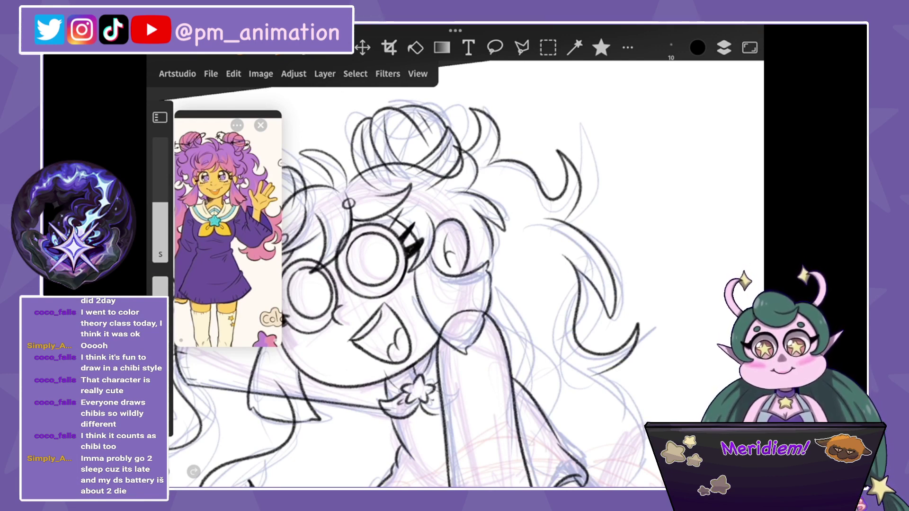
pyautogui.scroll(-5, 455, 274)
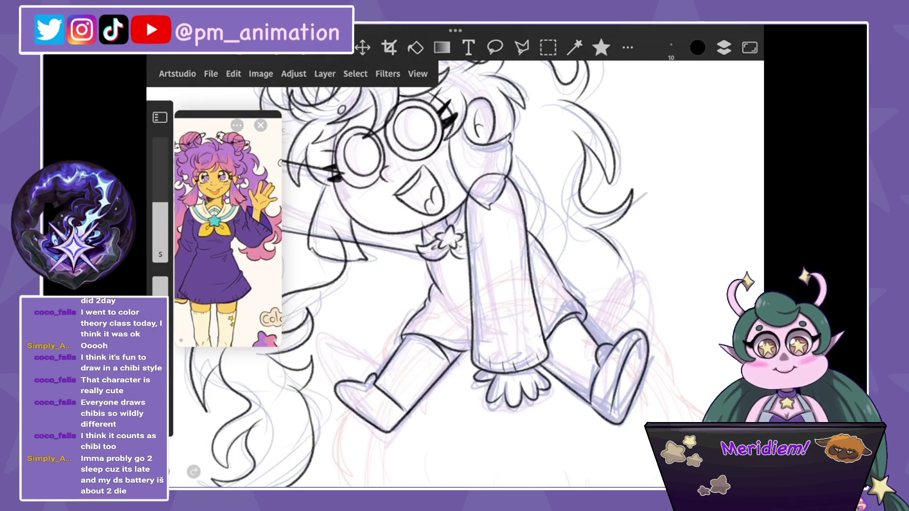
pyautogui.moveTo(628, 246); pyautogui.dragTo(612, 312)
pyautogui.scroll(-2, 454, 275)
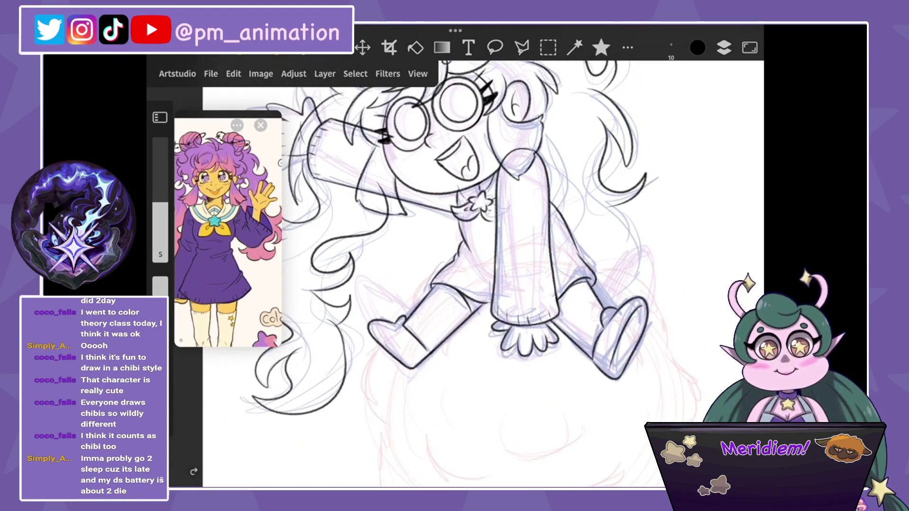
pyautogui.moveTo(637, 205); pyautogui.dragTo(613, 285)
pyautogui.scroll(2, 454, 275)
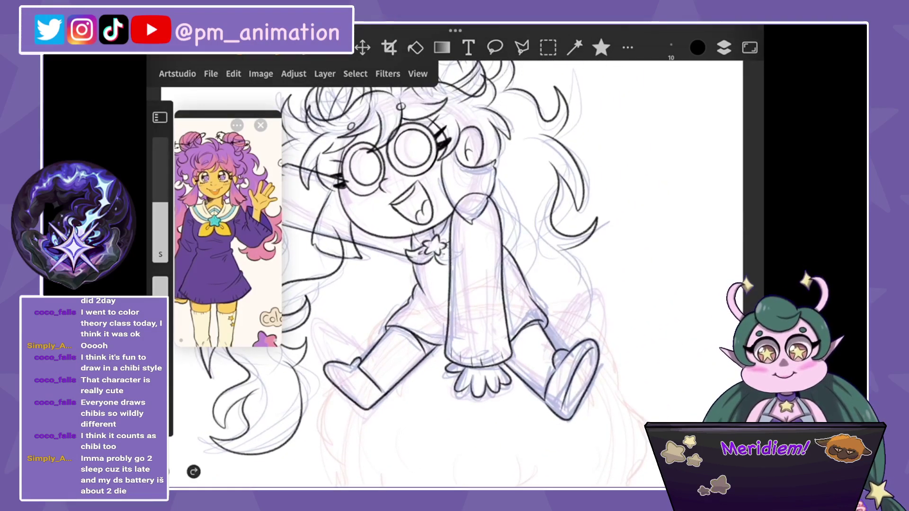
# Remove the stray stroke near the face and redraw the line along the body.
pyautogui.hotkey('ctrl', 'z')
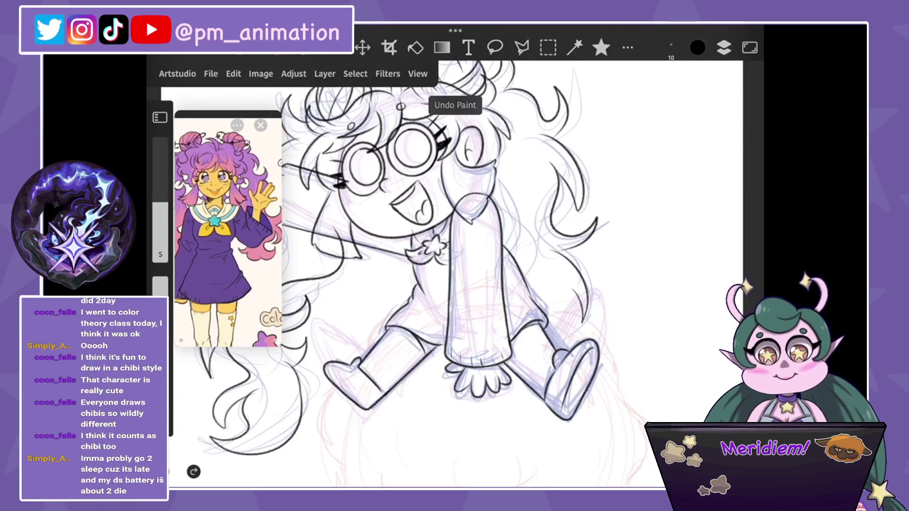
pyautogui.scroll(-2, 454, 275)
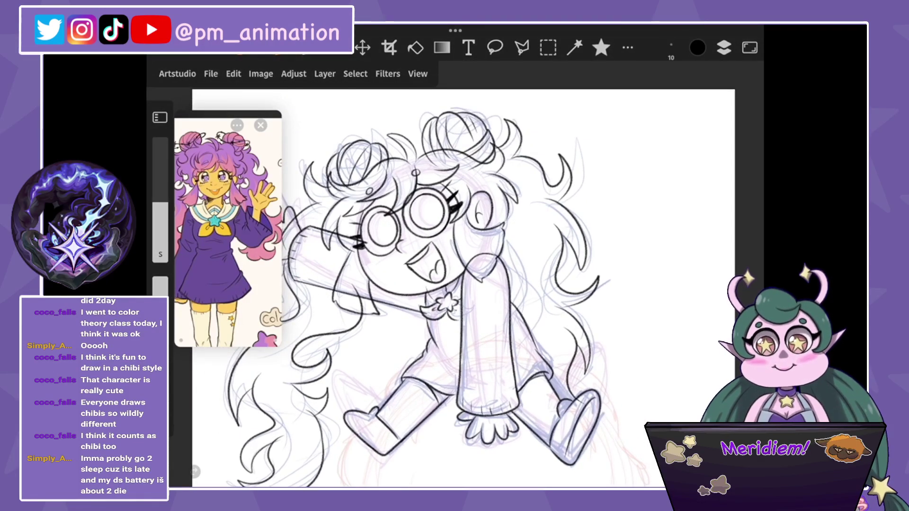
pyautogui.hotkey('ctrl', 'z')
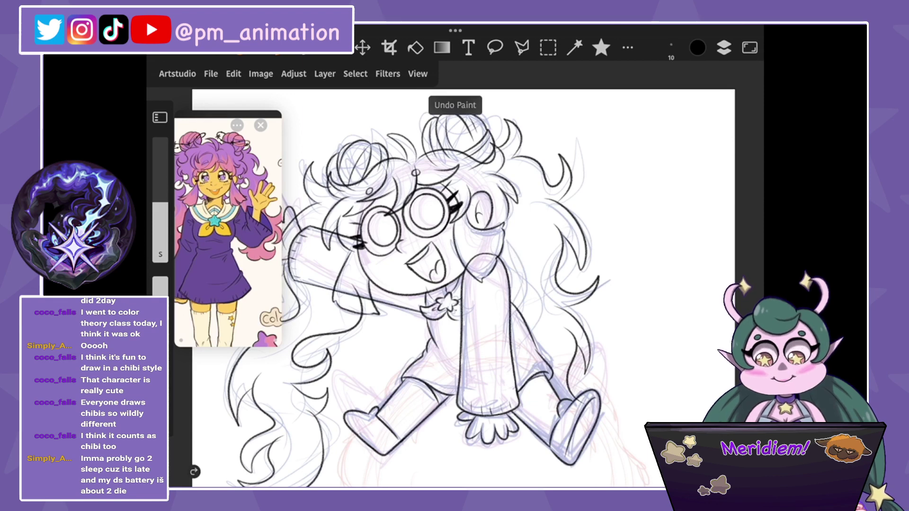
pyautogui.moveTo(516, 277); pyautogui.dragTo(537, 357)
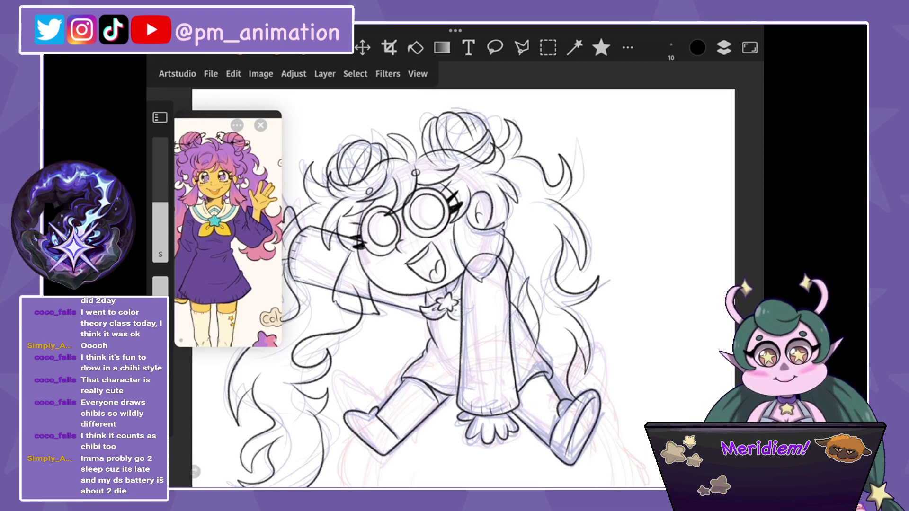
pyautogui.hotkey('ctrl', 'z')
pyautogui.moveTo(516, 265); pyautogui.dragTo(535, 357)
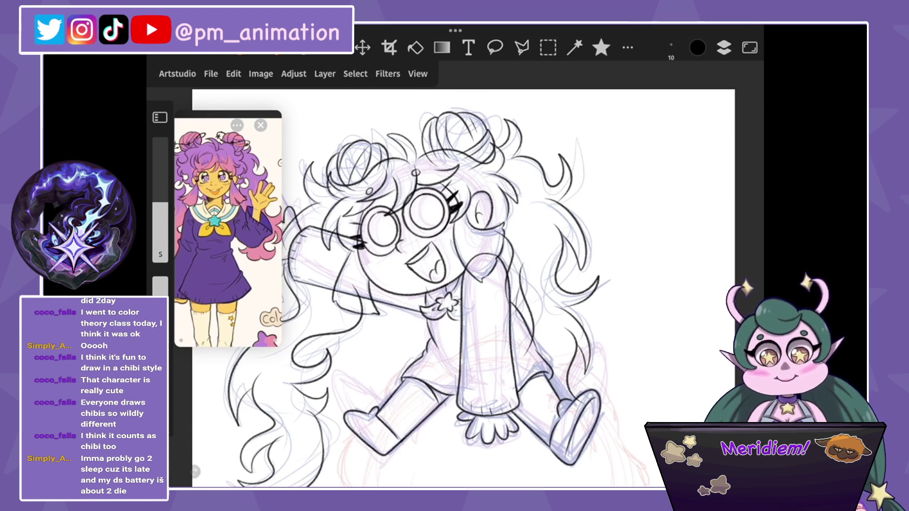
pyautogui.scroll(-3, 464, 284)
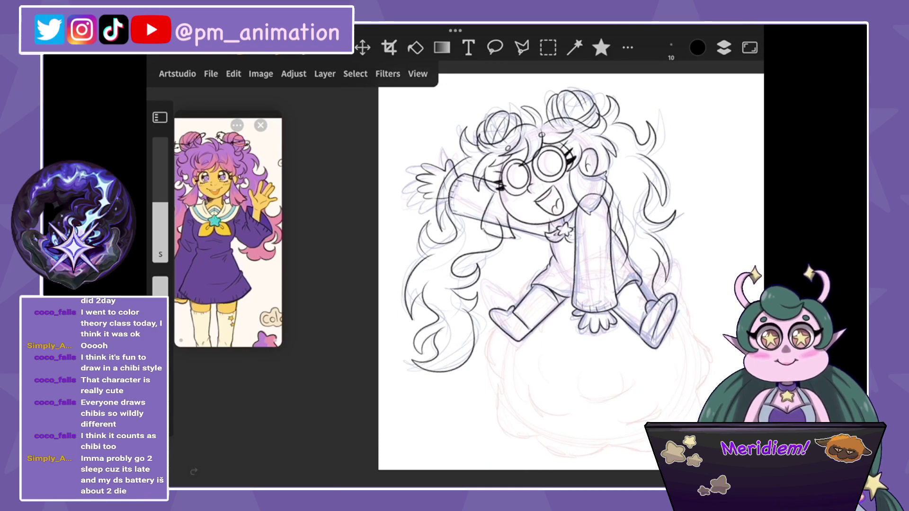
pyautogui.scroll(-1, 520, 270)
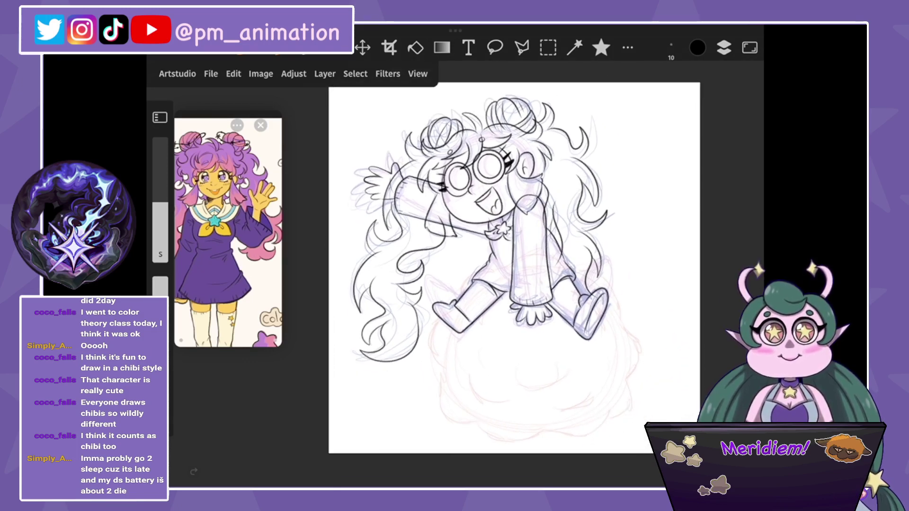
pyautogui.click(723, 47)
# With the Group of Layers selected, ink the cloud's left outline and right-edge curve.
pyautogui.click(630, 341)
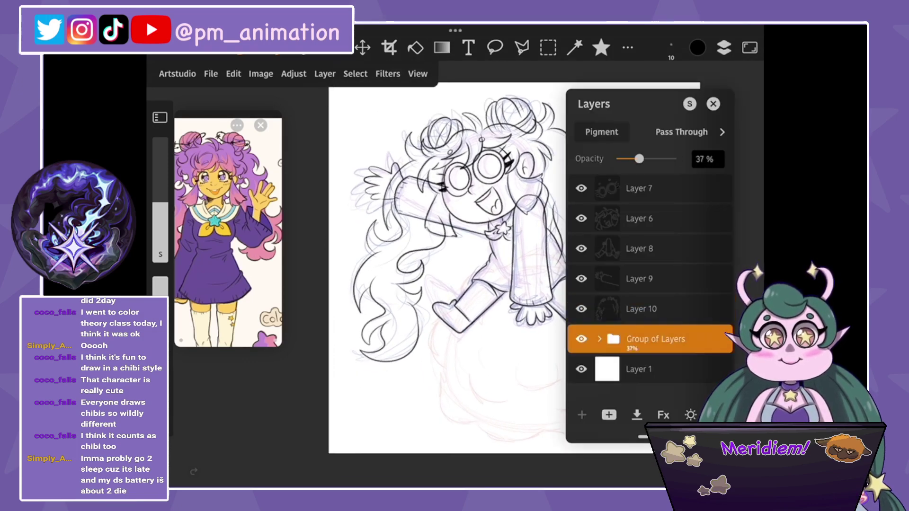
pyautogui.click(723, 48)
pyautogui.scroll(3, 521, 284)
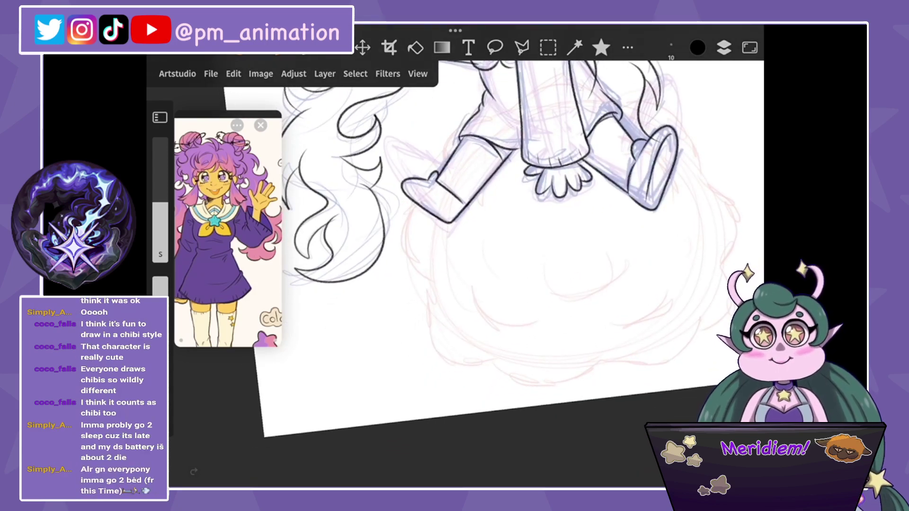
pyautogui.moveTo(445, 157)
pyautogui.mouseDown()
pyautogui.moveTo(408, 208)
pyautogui.moveTo(405, 260)
pyautogui.moveTo(421, 298)
pyautogui.moveTo(480, 366)
pyautogui.moveTo(590, 381)
pyautogui.mouseUp()
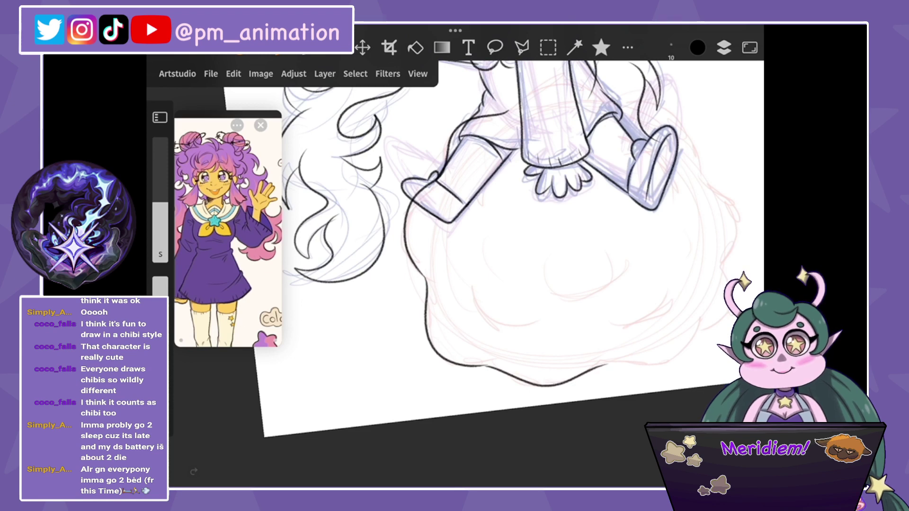
pyautogui.scroll(2, 521, 284)
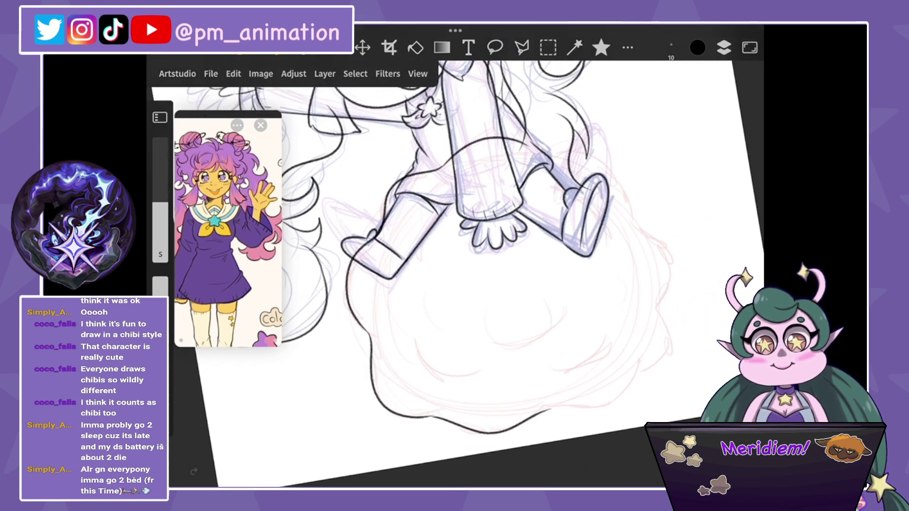
pyautogui.moveTo(599, 174); pyautogui.dragTo(643, 233)
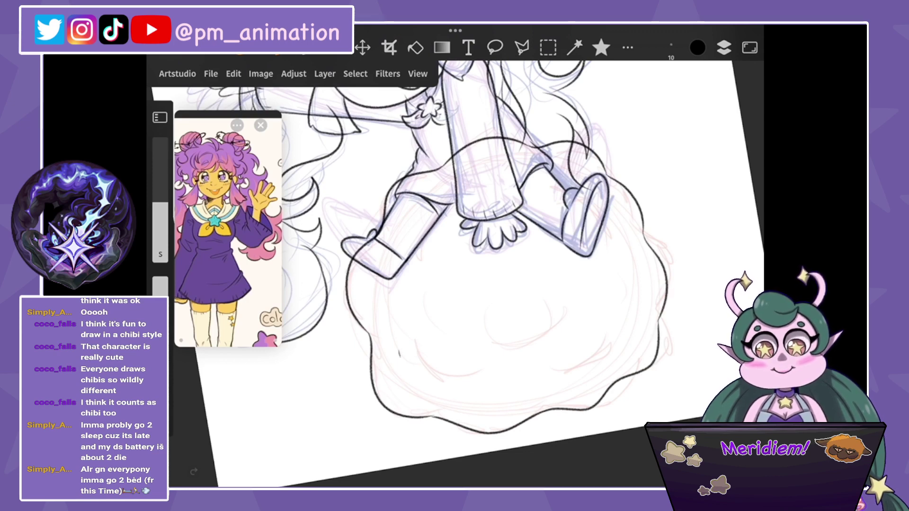
# Try inner cloud strokes — a curve, loop, ellipse and U-swirl — undoing each.
pyautogui.moveTo(399, 350); pyautogui.dragTo(468, 391)
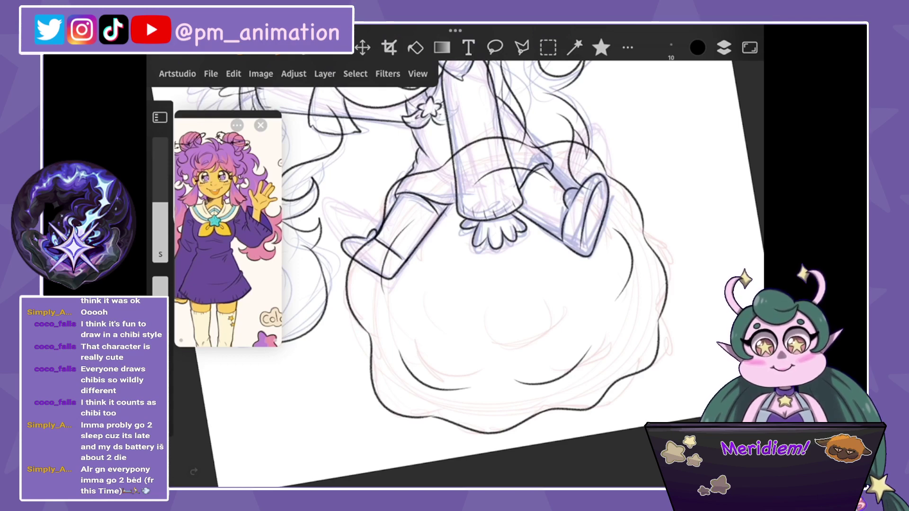
pyautogui.hotkey('ctrl', 'z')
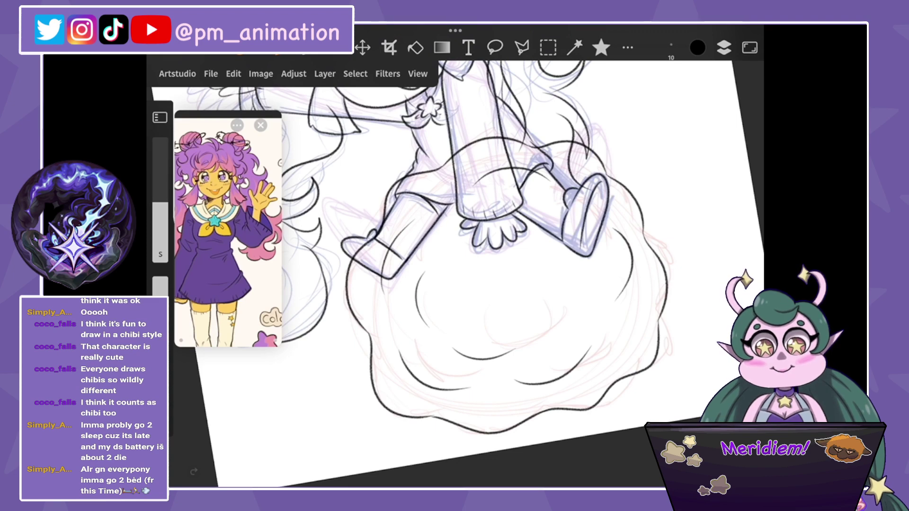
pyautogui.hotkey('ctrl', 'z')
pyautogui.moveTo(480, 313); pyautogui.dragTo(536, 287)
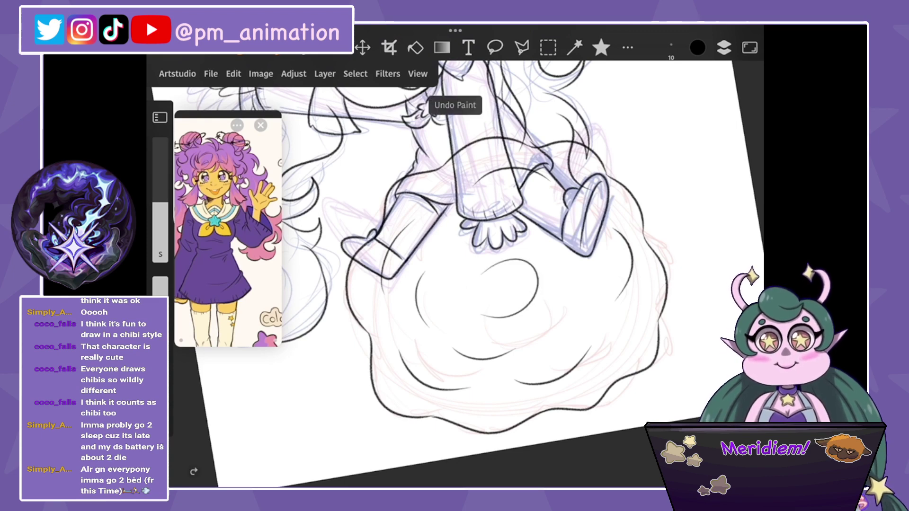
pyautogui.hotkey('ctrl', 'z')
pyautogui.moveTo(501, 259); pyautogui.dragTo(521, 257)
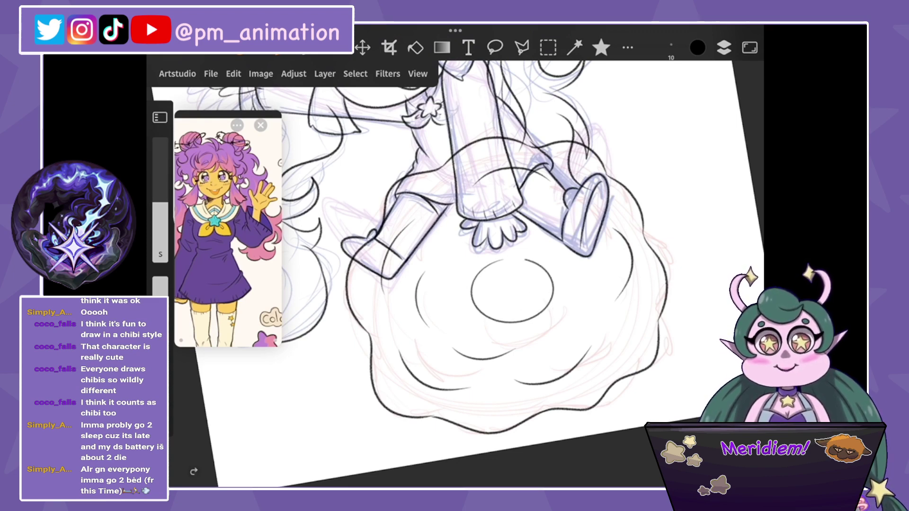
pyautogui.hotkey('ctrl', 'z')
pyautogui.moveTo(467, 285); pyautogui.dragTo(537, 273)
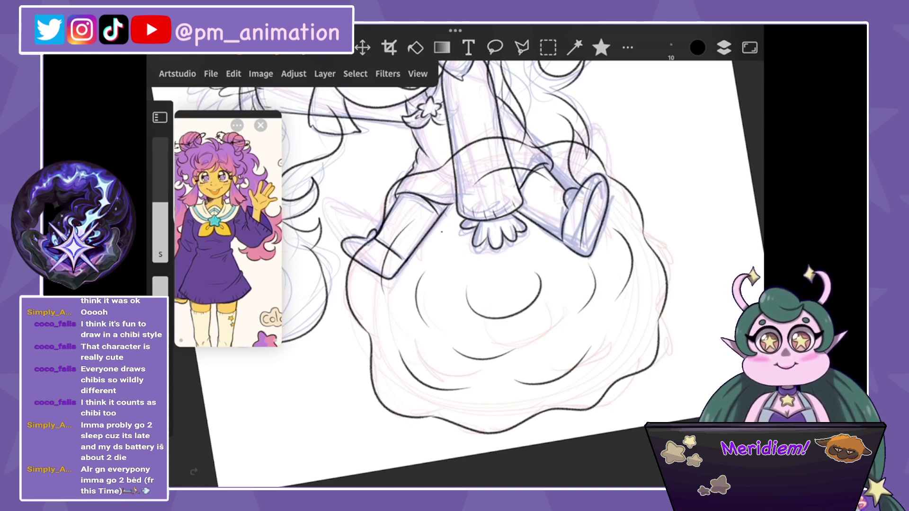
pyautogui.hotkey('ctrl', 'z')
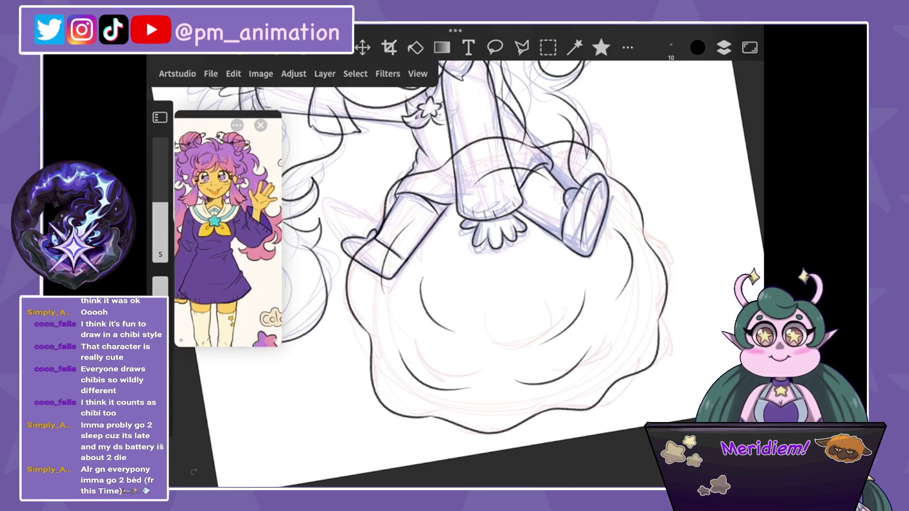
# Ink the sleeve cuff above the hand and settle on a curled swirl at the cloud's centre.
pyautogui.moveTo(460, 217); pyautogui.dragTo(521, 201)
pyautogui.hotkey('ctrl', 'z')
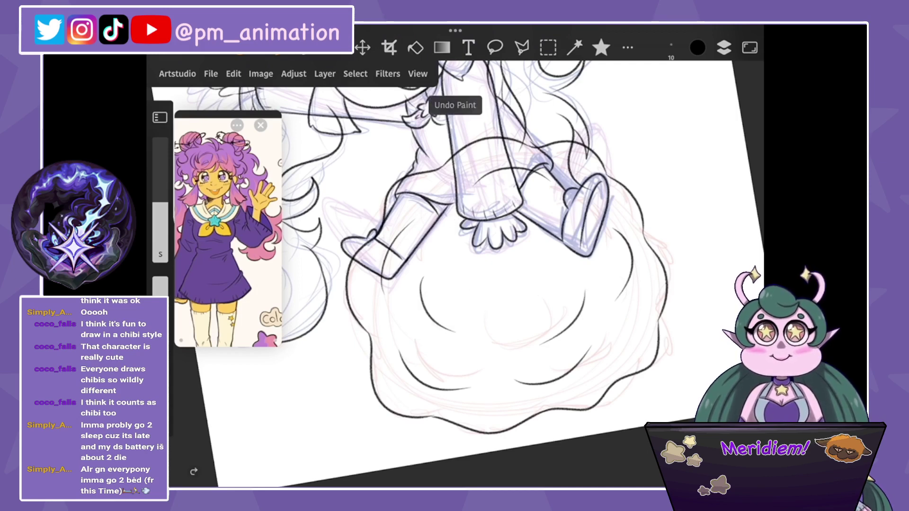
pyautogui.hotkey('ctrl', 'z')
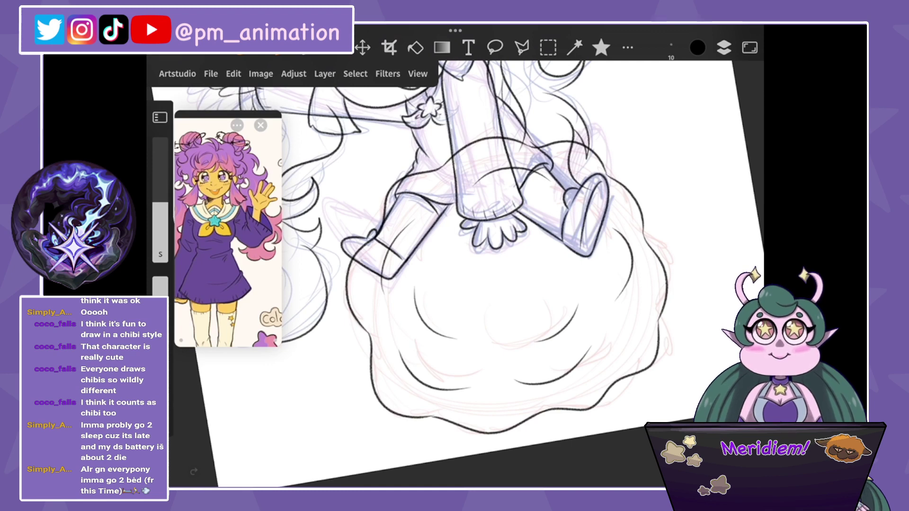
pyautogui.moveTo(473, 292); pyautogui.dragTo(531, 259)
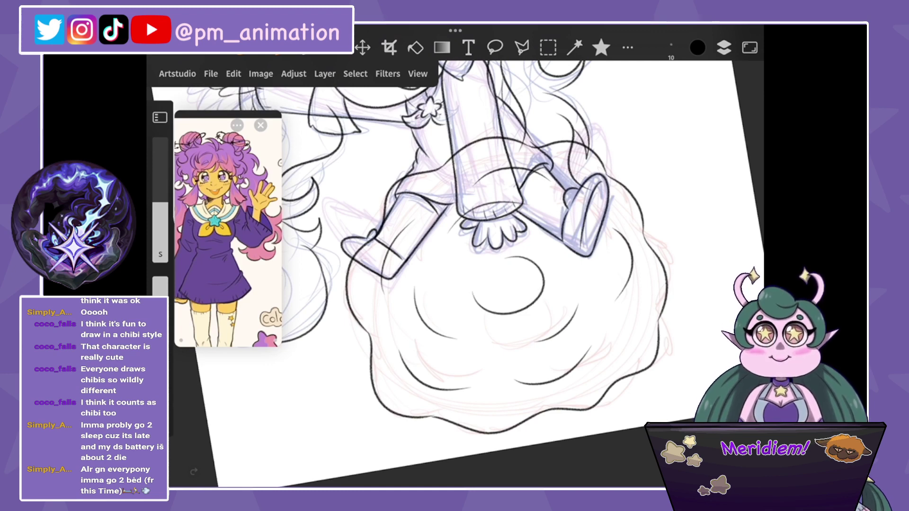
pyautogui.scroll(-3, 463, 225)
pyautogui.click(494, 48)
pyautogui.scroll(3, 462, 237)
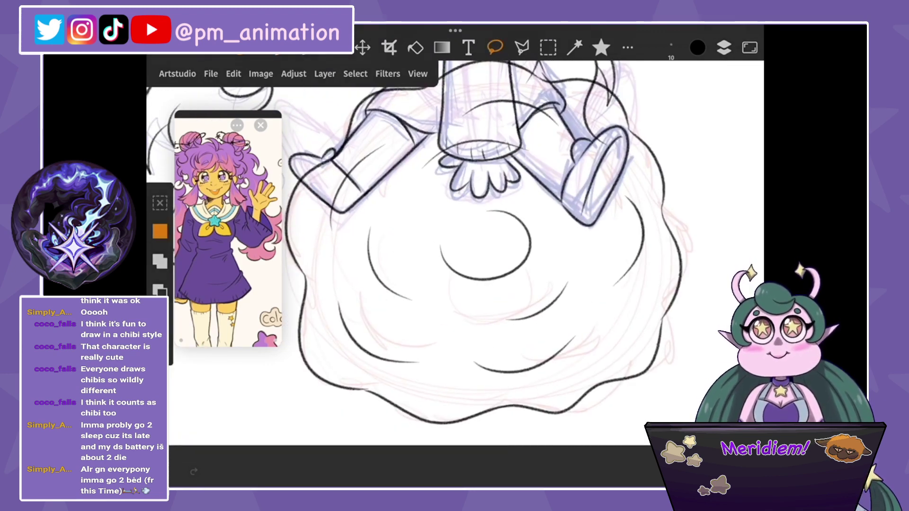
# Lasso the cloud's swirl and shift it downward, discarding an inpaint fill.
pyautogui.moveTo(559, 163)
pyautogui.mouseDown()
pyautogui.moveTo(448, 130)
pyautogui.moveTo(578, 327)
pyautogui.moveTo(568, 165)
pyautogui.mouseUp()
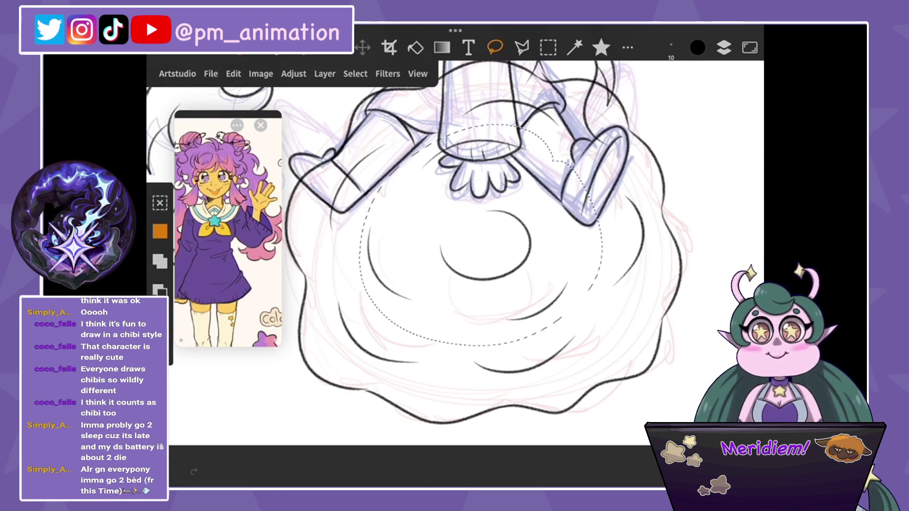
pyautogui.click(363, 47)
pyautogui.moveTo(483, 237); pyautogui.dragTo(478, 251)
pyautogui.click(234, 73)
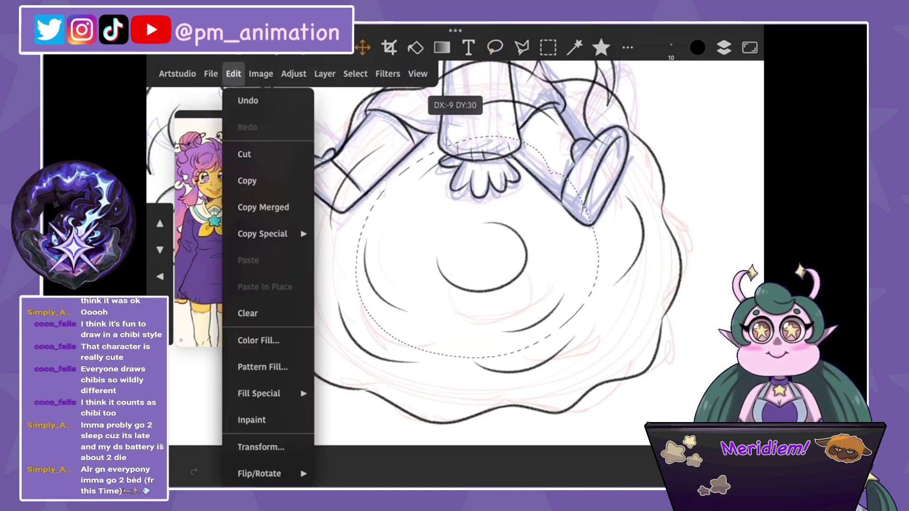
pyautogui.click(252, 420)
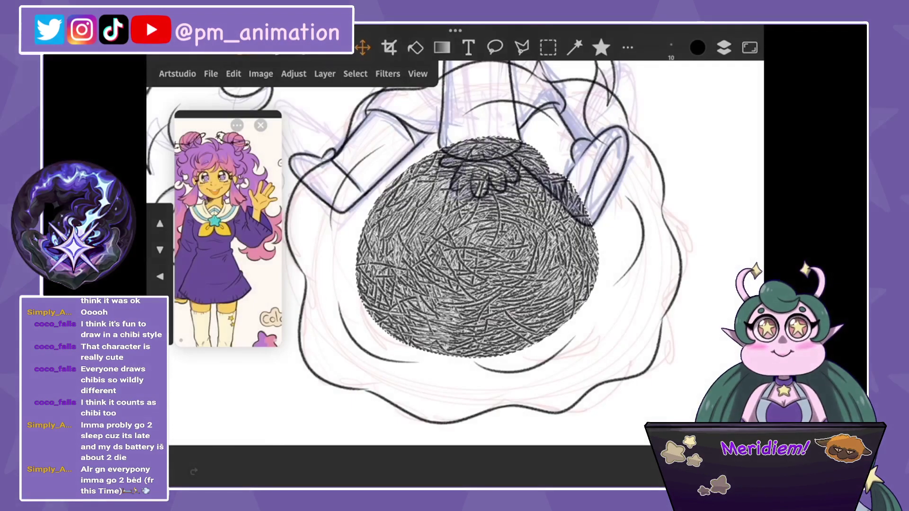
pyautogui.hotkey('ctrl', 'z')
# Rotate the swirl slightly and move it right and down with Edit > Transform.
pyautogui.click(233, 73)
pyautogui.click(260, 446)
pyautogui.moveTo(598, 359); pyautogui.dragTo(552, 394)
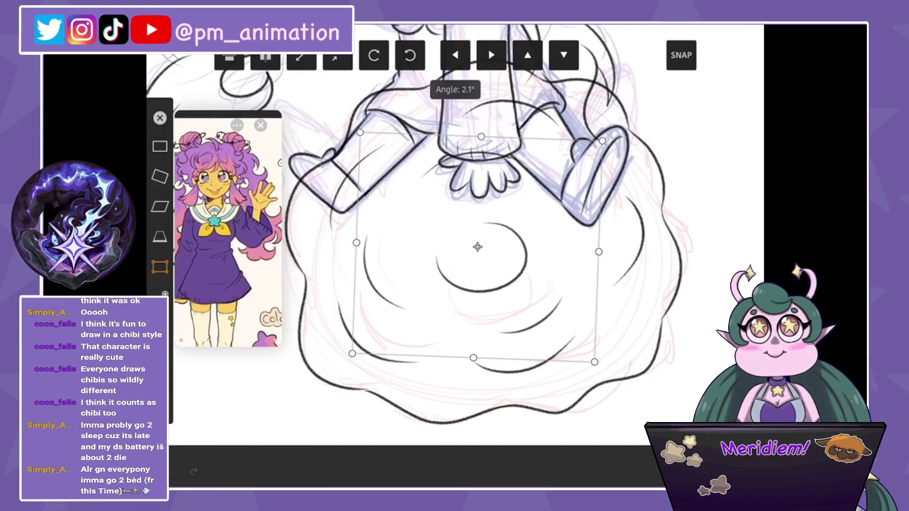
pyautogui.moveTo(476, 248); pyautogui.dragTo(488, 256)
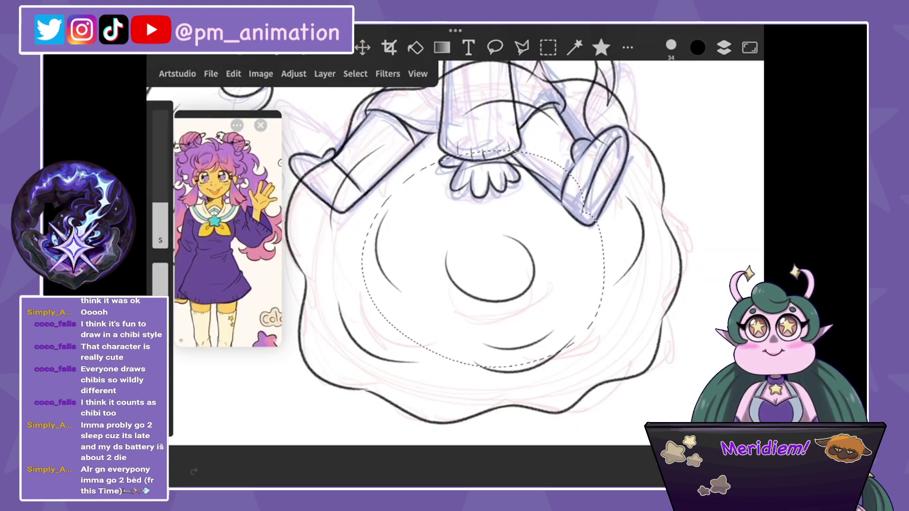
pyautogui.click(574, 47)
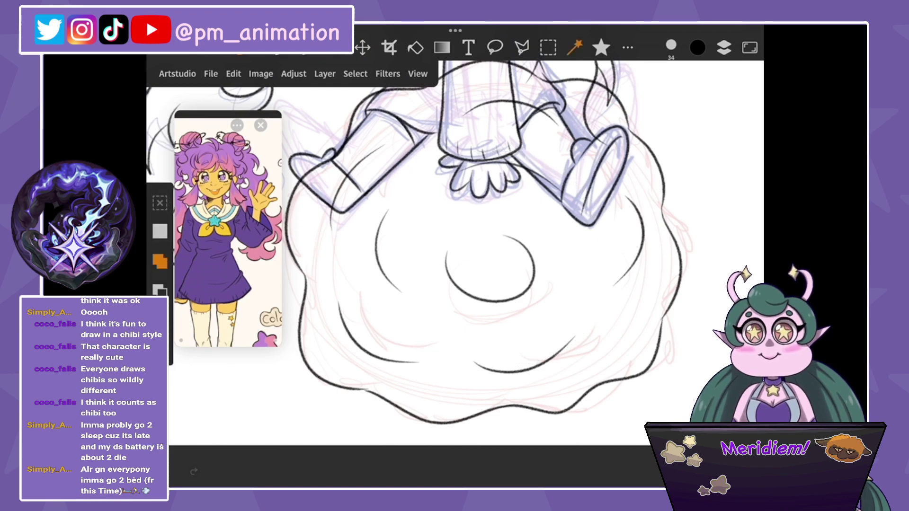
pyautogui.press('b')
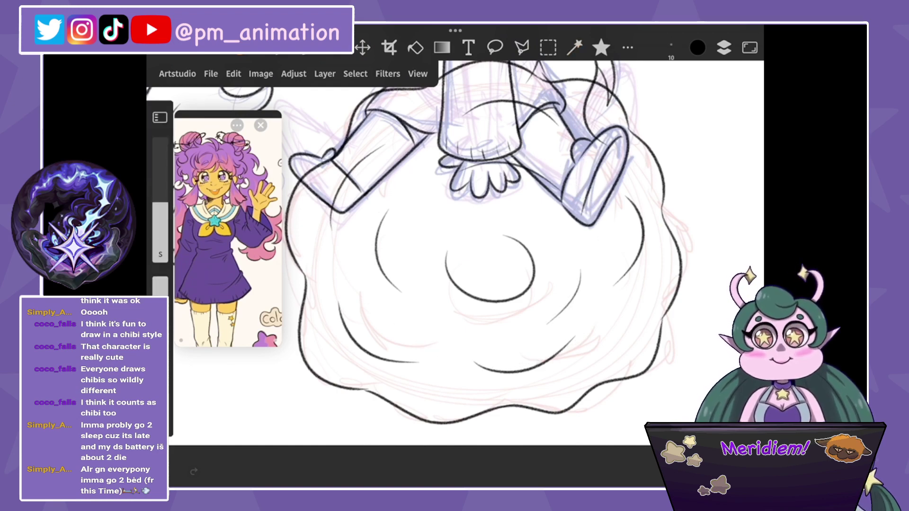
# Lasso the lower arc inside the cloud and nudge it right and down.
pyautogui.scroll(-3, 454, 255)
pyautogui.click(495, 47)
pyautogui.moveTo(554, 247); pyautogui.dragTo(556, 244)
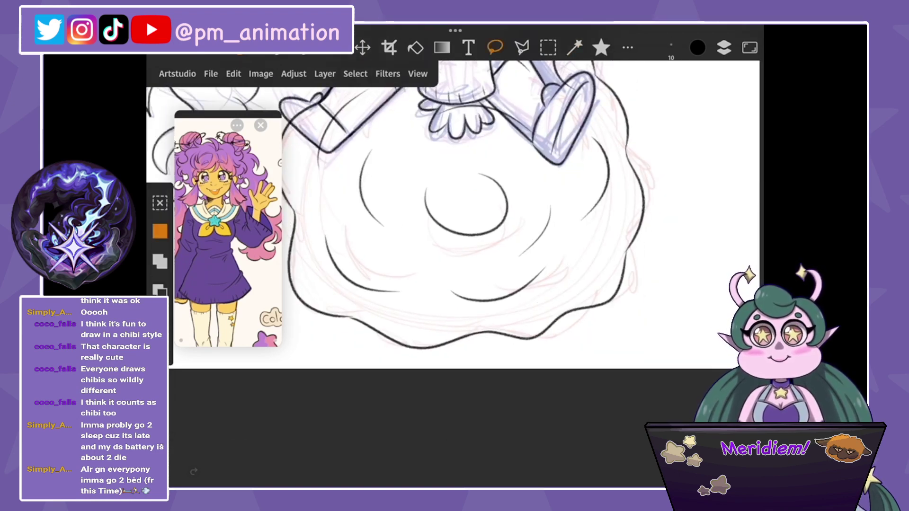
pyautogui.click(363, 47)
pyautogui.moveTo(507, 284); pyautogui.dragTo(519, 292)
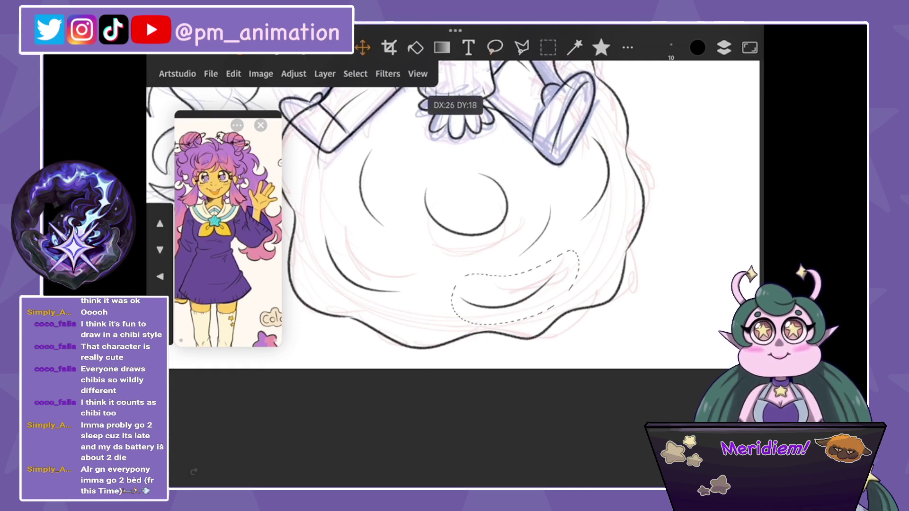
pyautogui.click(547, 48)
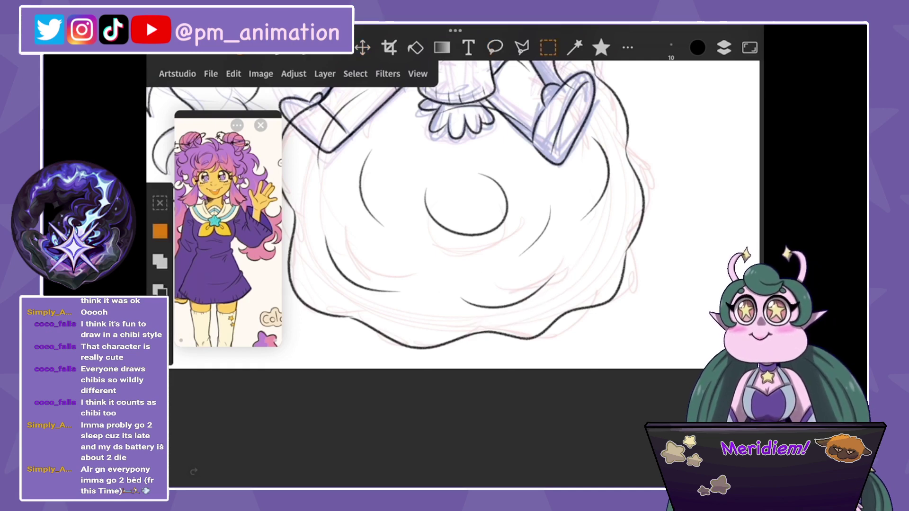
pyautogui.scroll(-5, 468, 237)
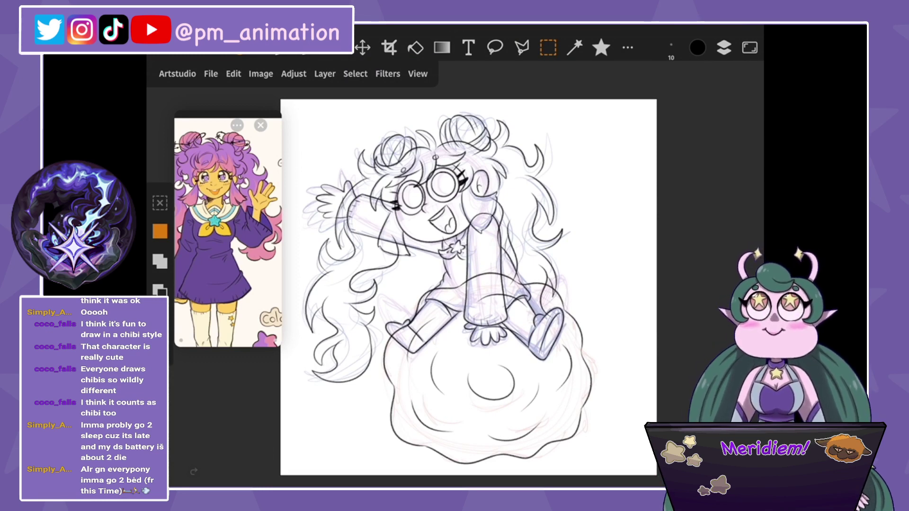
# Hide the sketch layers group and add a new layer on top.
pyautogui.moveTo(468, 284); pyautogui.dragTo(521, 263)
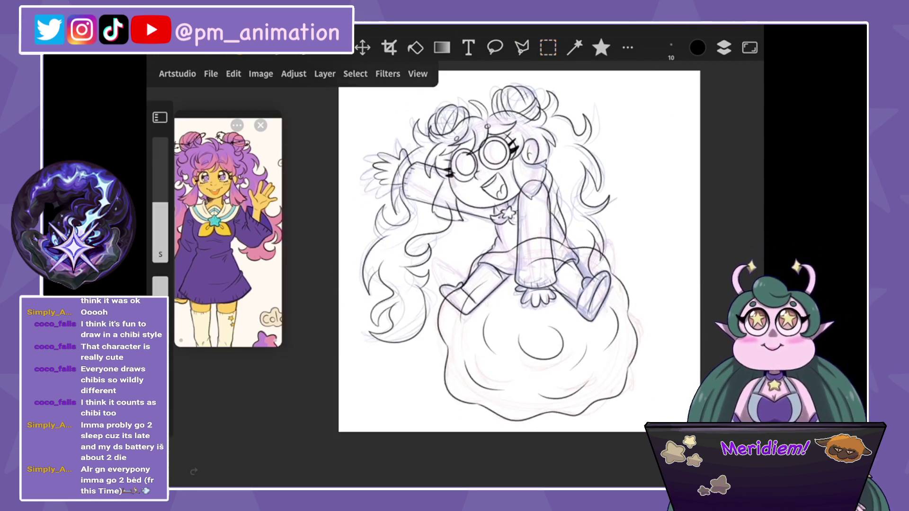
pyautogui.click(724, 48)
pyautogui.click(581, 355)
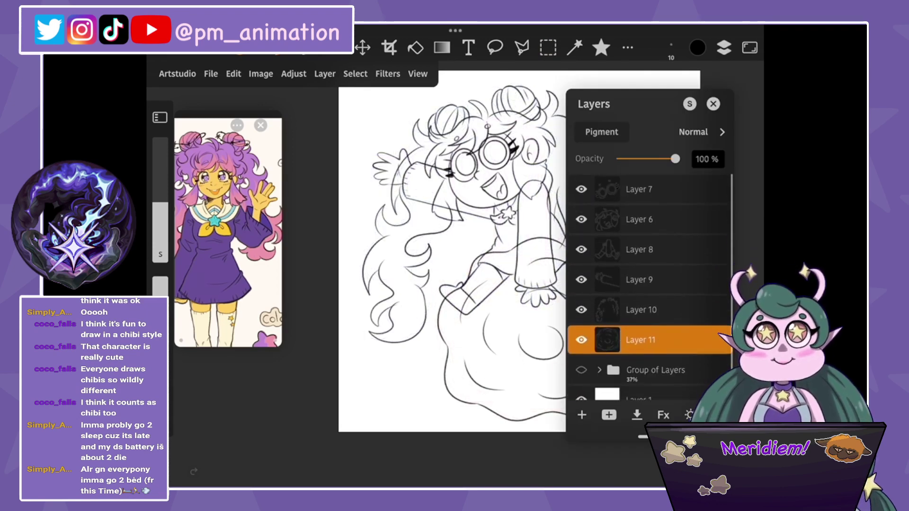
pyautogui.click(582, 415)
pyautogui.scroll(5, 473, 189)
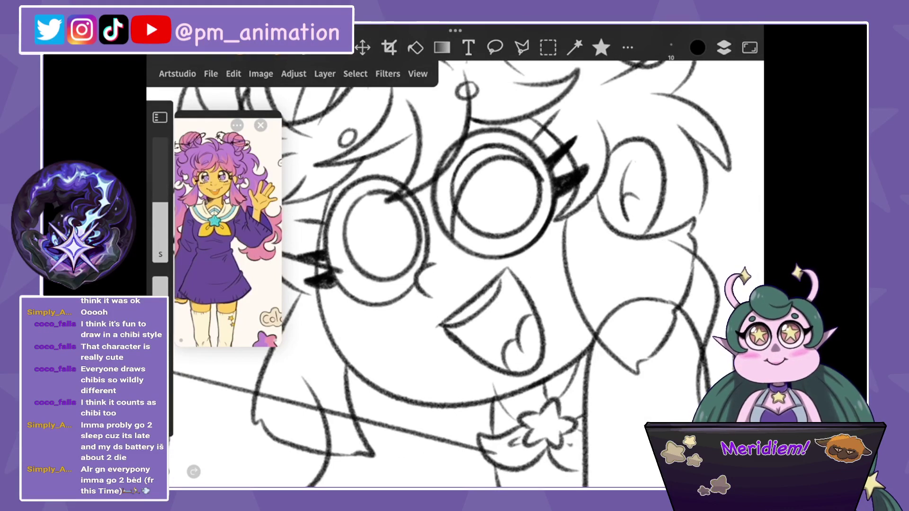
# Redraw the right and left glasses lens rings on the new layer.
pyautogui.moveTo(544, 178); pyautogui.dragTo(452, 222)
pyautogui.hotkey('ctrl', 'z')
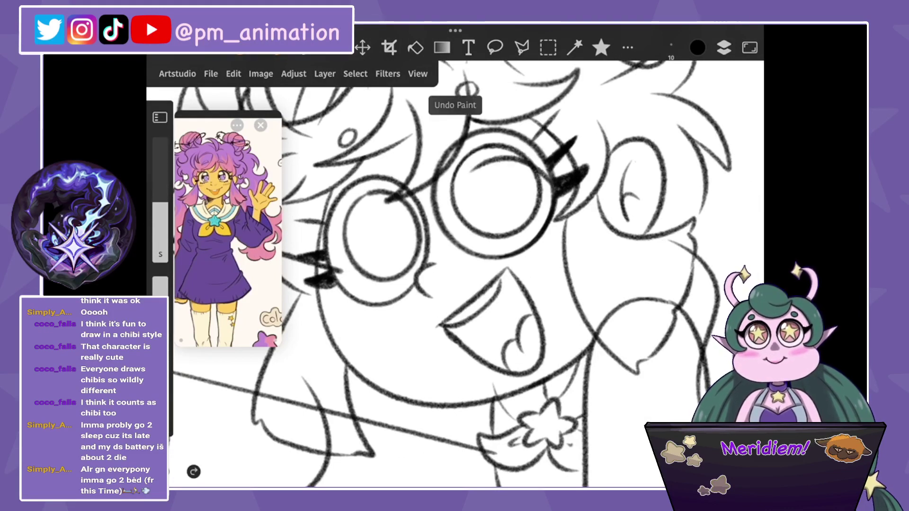
pyautogui.moveTo(545, 180)
pyautogui.mouseDown()
pyautogui.moveTo(454, 222)
pyautogui.moveTo(338, 256)
pyautogui.mouseUp()
pyautogui.moveTo(417, 213); pyautogui.dragTo(341, 265)
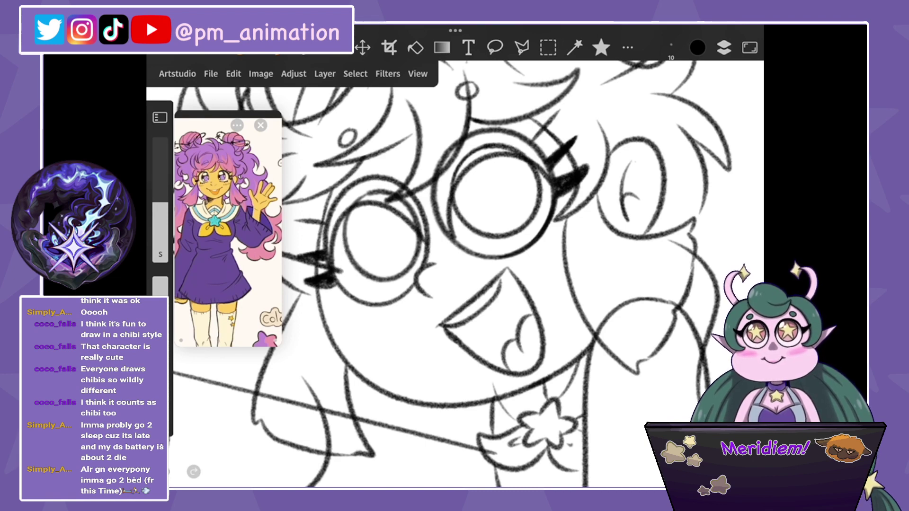
# Lasso and copy the upper face lines on Layer 7.
pyautogui.click(724, 47)
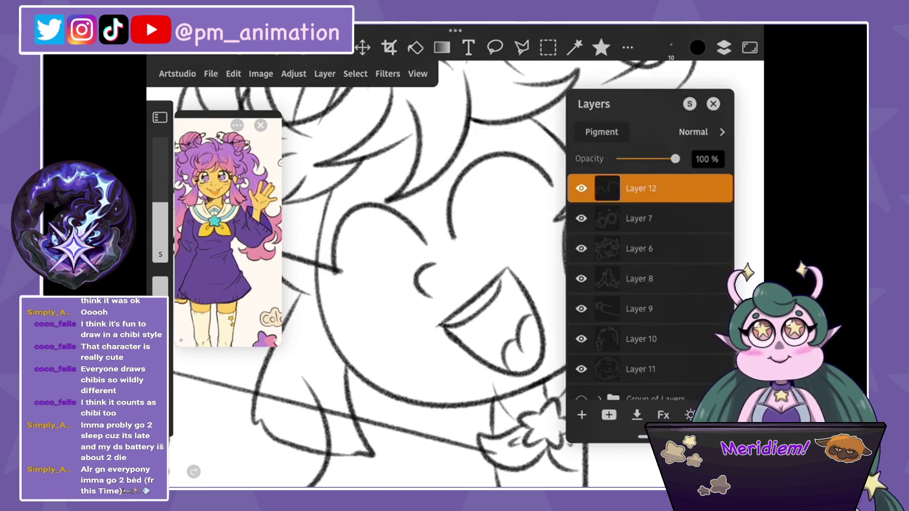
pyautogui.click(649, 215)
pyautogui.click(495, 47)
pyautogui.moveTo(346, 97); pyautogui.dragTo(312, 151)
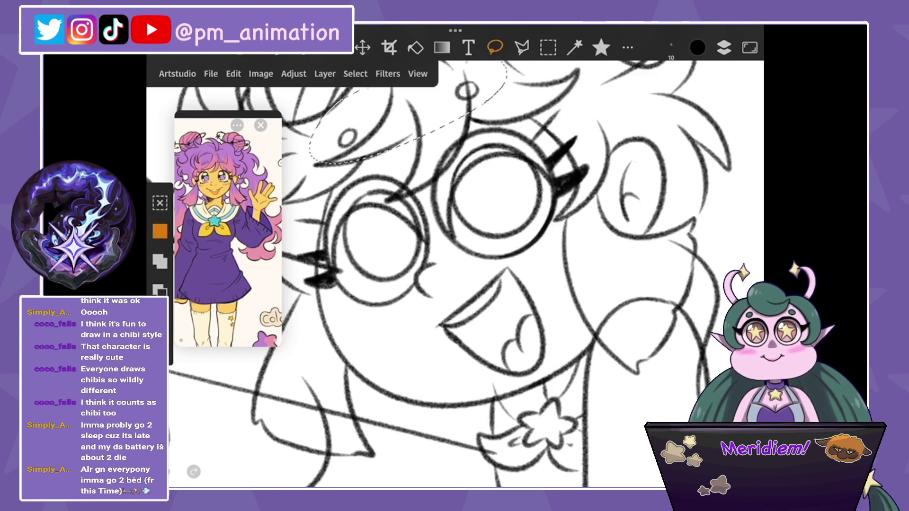
pyautogui.click(234, 73)
pyautogui.click(246, 179)
pyautogui.click(234, 74)
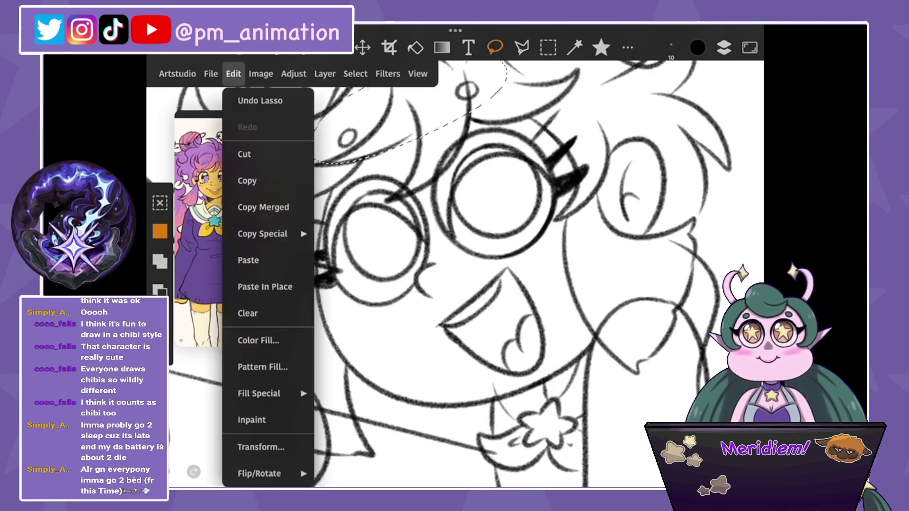
pyautogui.click(247, 257)
# Merge Layer 12 down into Layer 13, then hide Layer 7's glasses sketch.
pyautogui.click(724, 47)
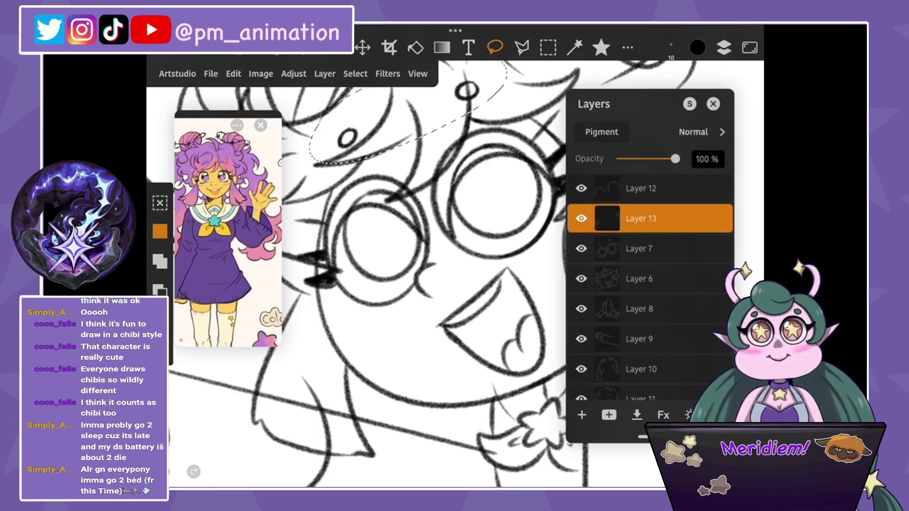
pyautogui.click(641, 188)
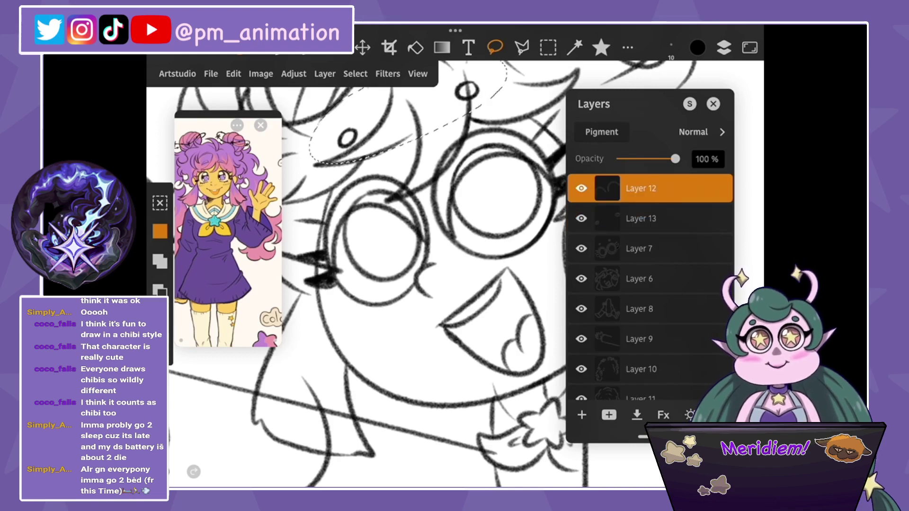
pyautogui.hotkey('ctrl', 'e')
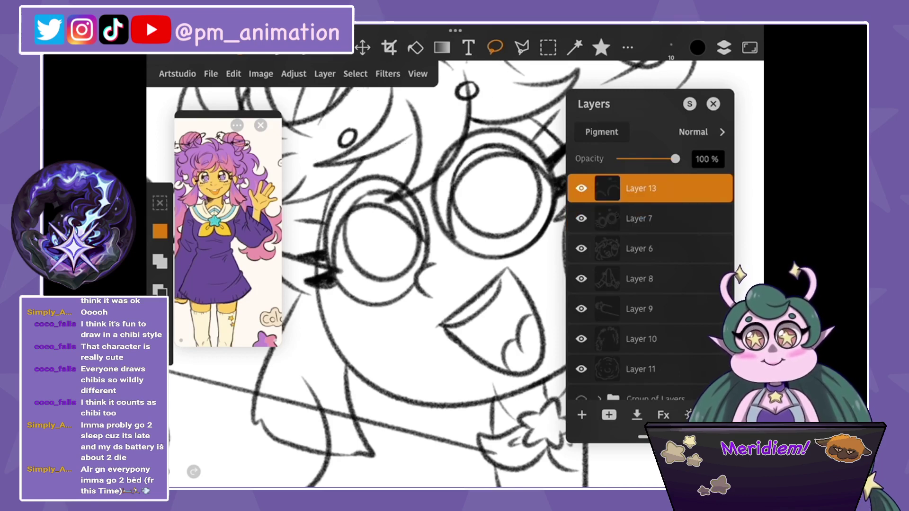
pyautogui.click(581, 219)
pyautogui.scroll(5, 454, 274)
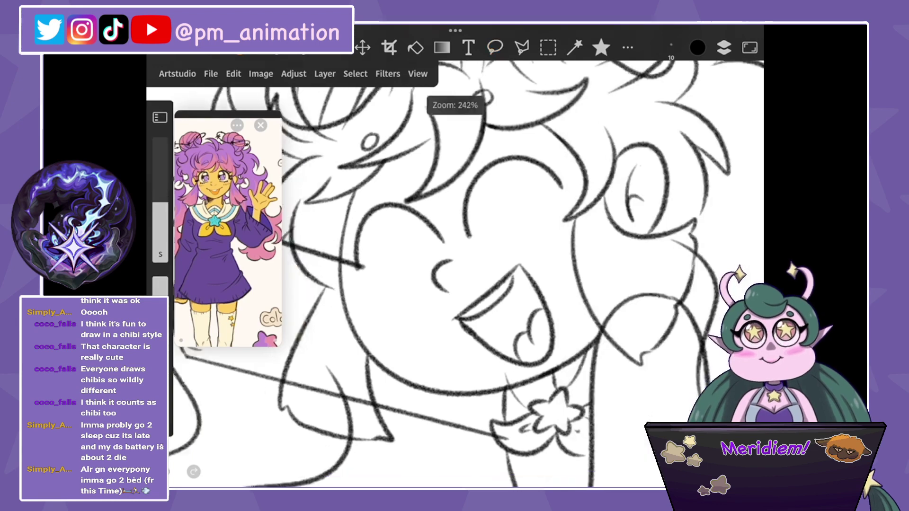
pyautogui.scroll(2, 454, 274)
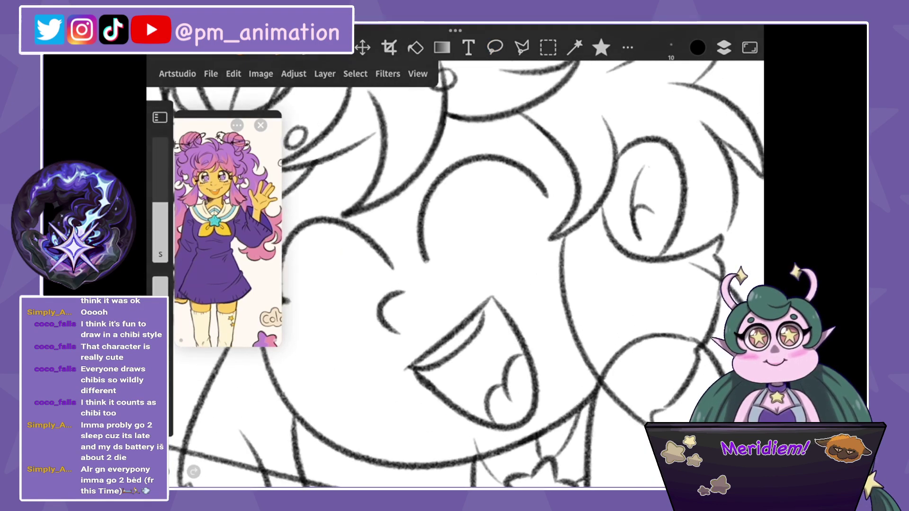
pyautogui.scroll(-2, 454, 275)
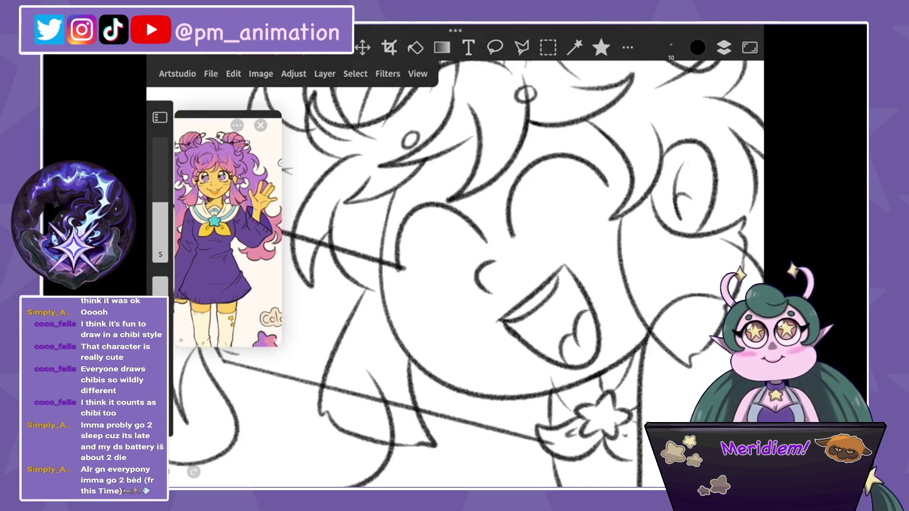
# Lasso the right closed eye and transform it slightly taller and tilted.
pyautogui.scroll(-1, 454, 274)
pyautogui.click(495, 47)
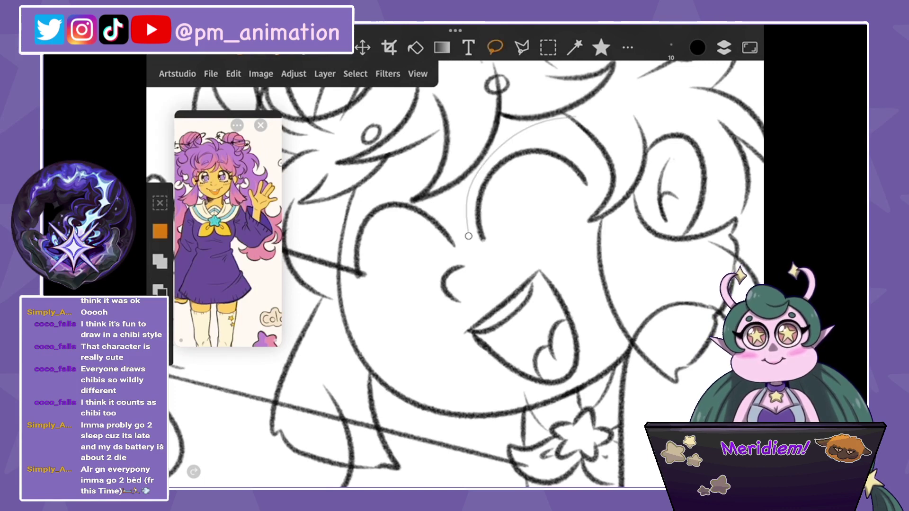
pyautogui.moveTo(469, 236); pyautogui.dragTo(471, 243)
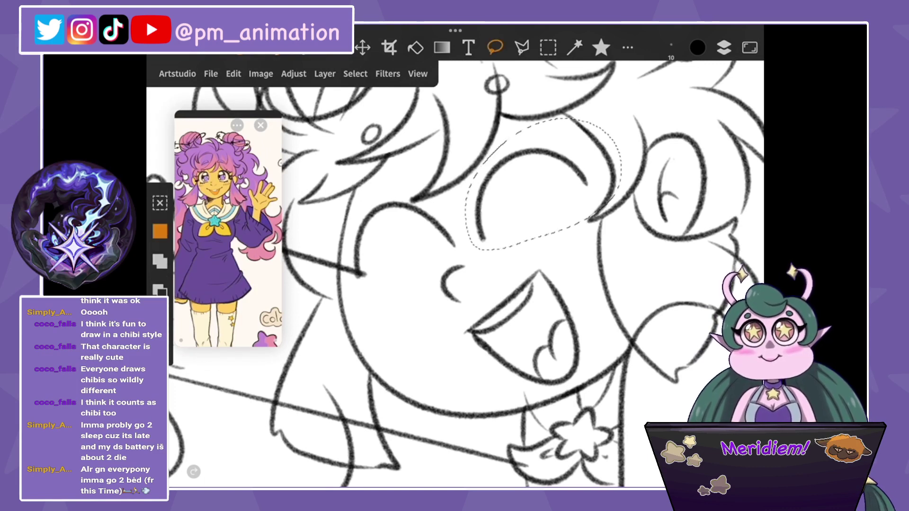
pyautogui.click(234, 74)
pyautogui.click(258, 445)
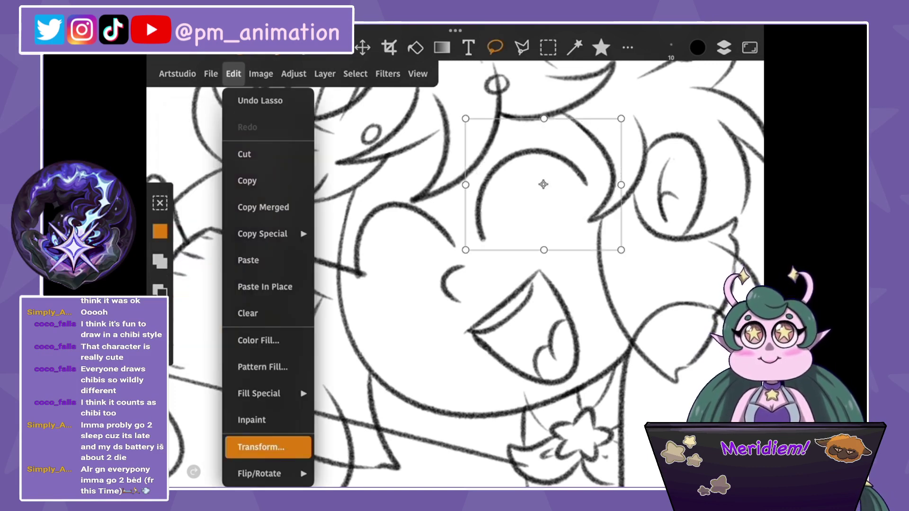
pyautogui.moveTo(543, 119); pyautogui.dragTo(550, 113)
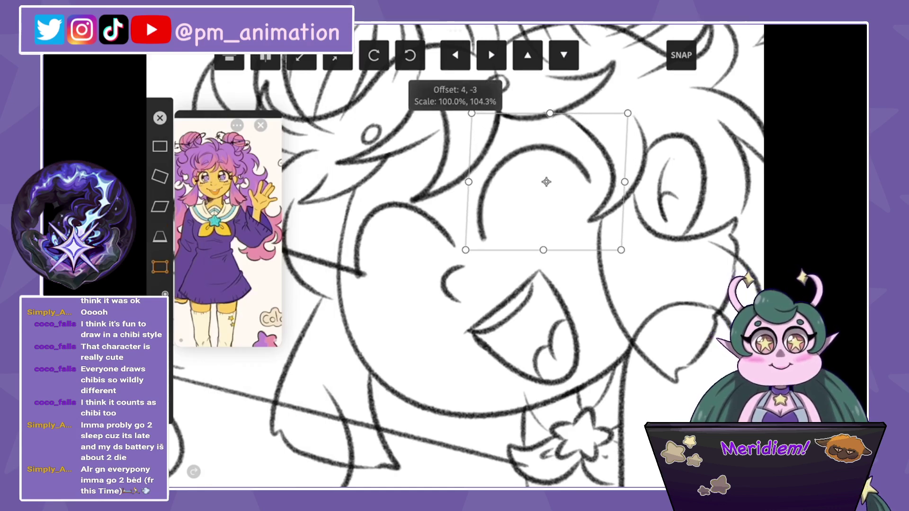
pyautogui.moveTo(620, 249); pyautogui.dragTo(622, 256)
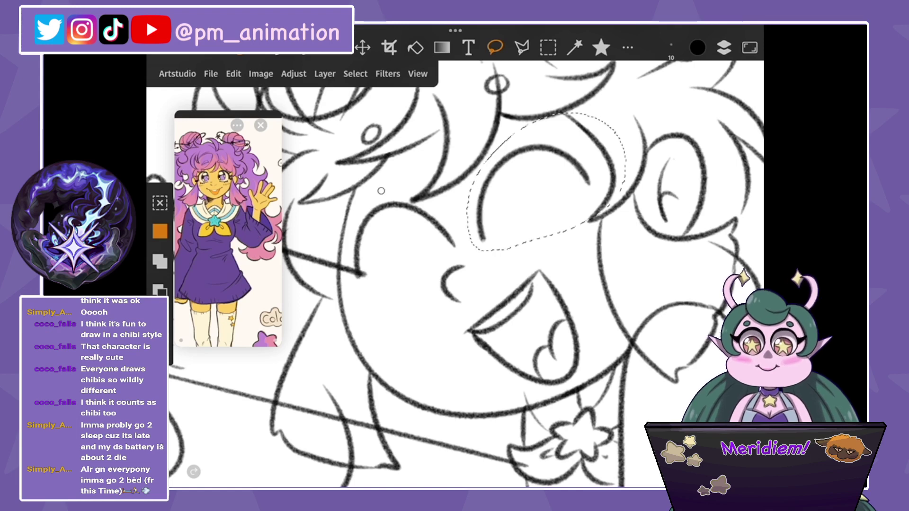
# Lasso the left closed eye and rotate, narrow and lower it, undoing the final shift.
pyautogui.moveTo(403, 317); pyautogui.dragTo(331, 308)
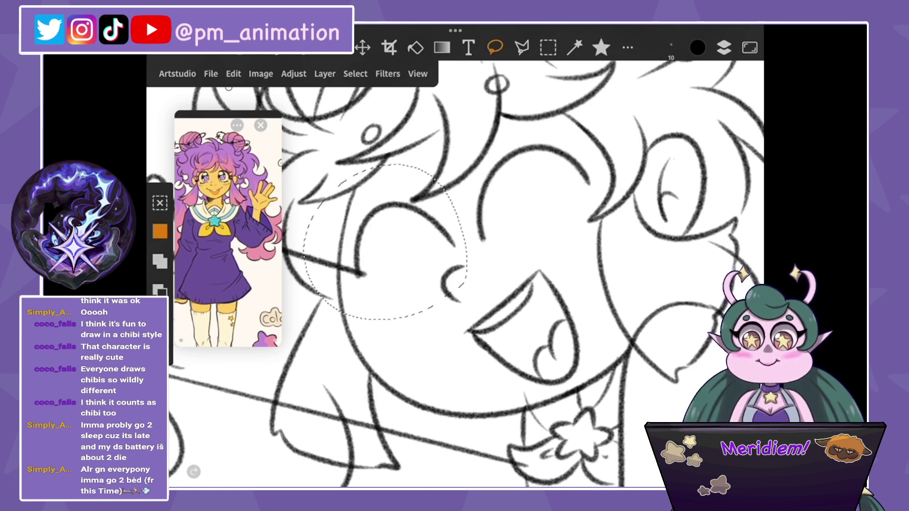
pyautogui.click(233, 74)
pyautogui.click(261, 447)
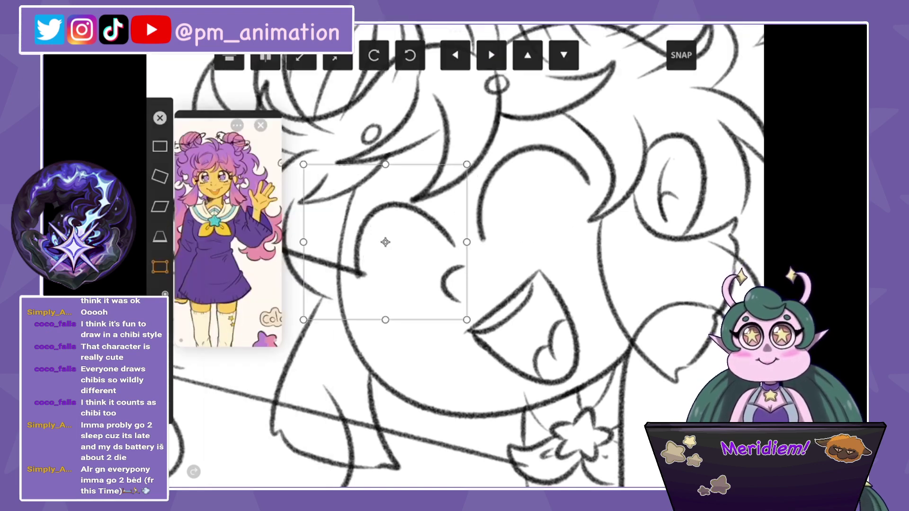
pyautogui.moveTo(521, 284); pyautogui.dragTo(517, 293)
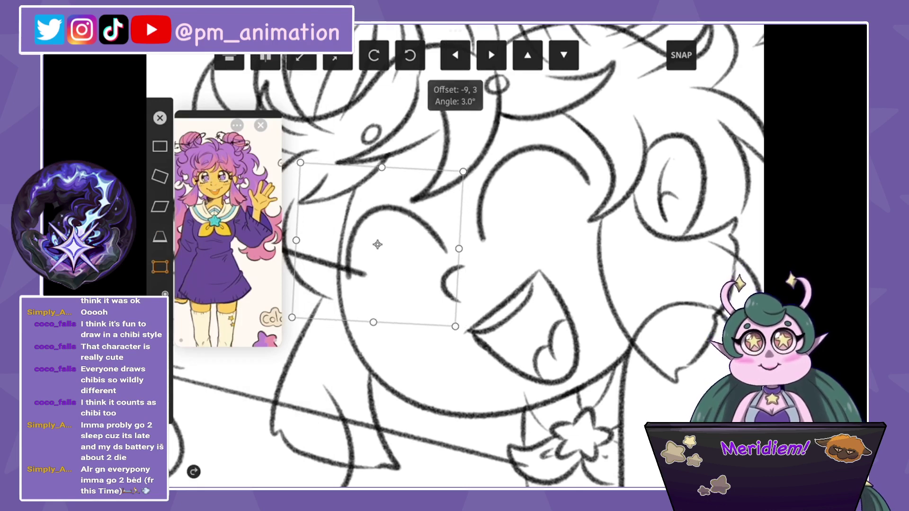
pyautogui.moveTo(296, 240); pyautogui.dragTo(308, 237)
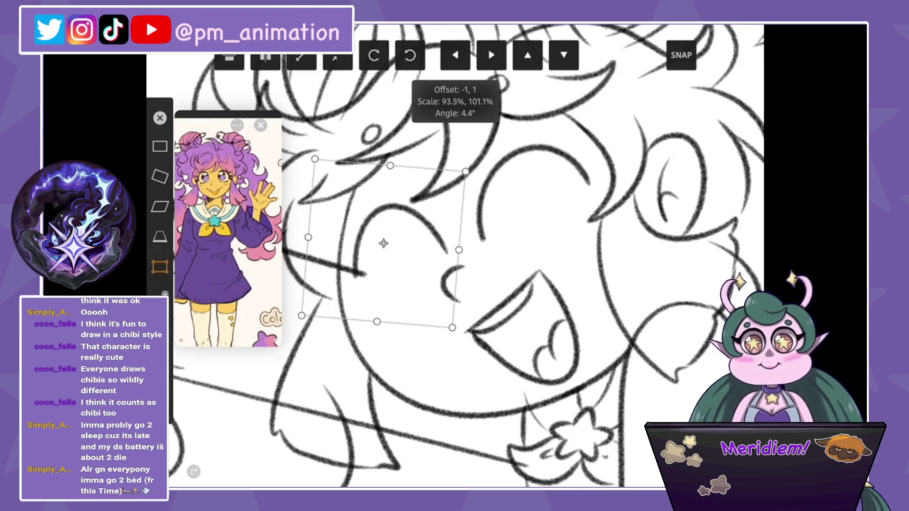
pyautogui.moveTo(387, 166); pyautogui.dragTo(384, 169)
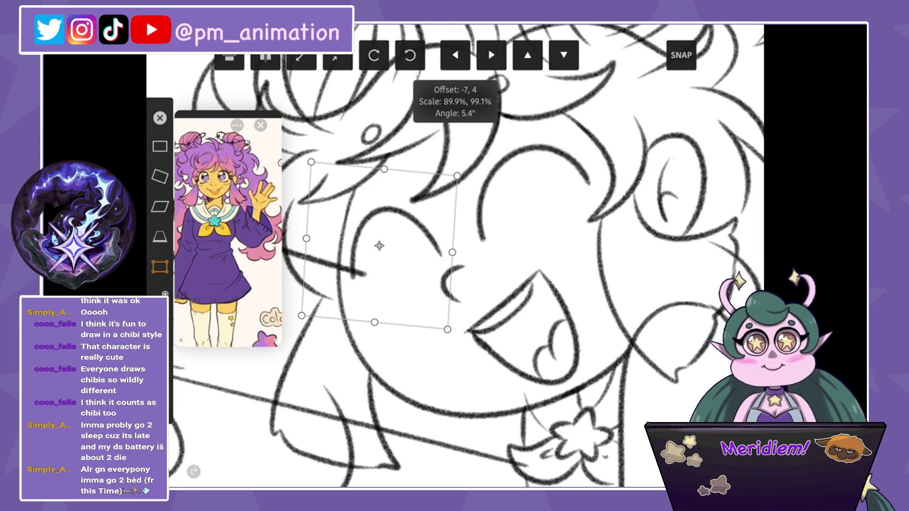
pyautogui.moveTo(379, 246); pyautogui.dragTo(381, 254)
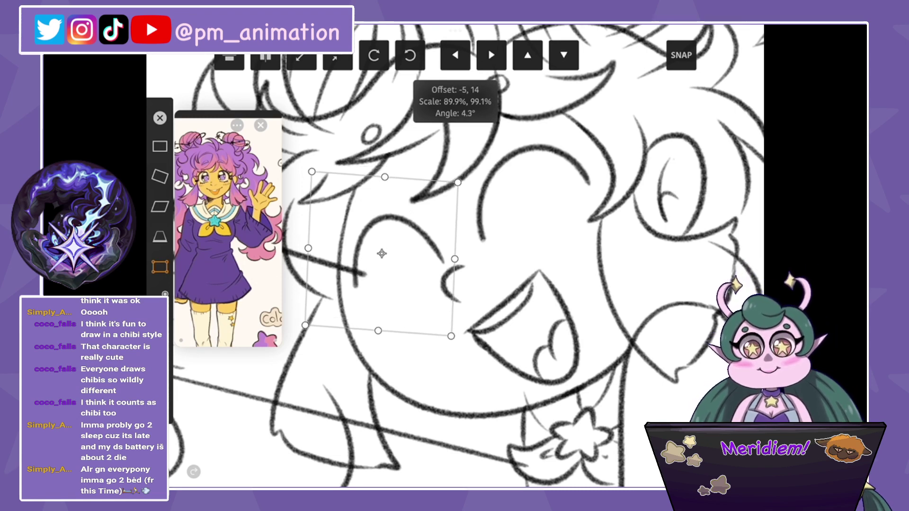
pyautogui.hotkey('ctrl', 'z')
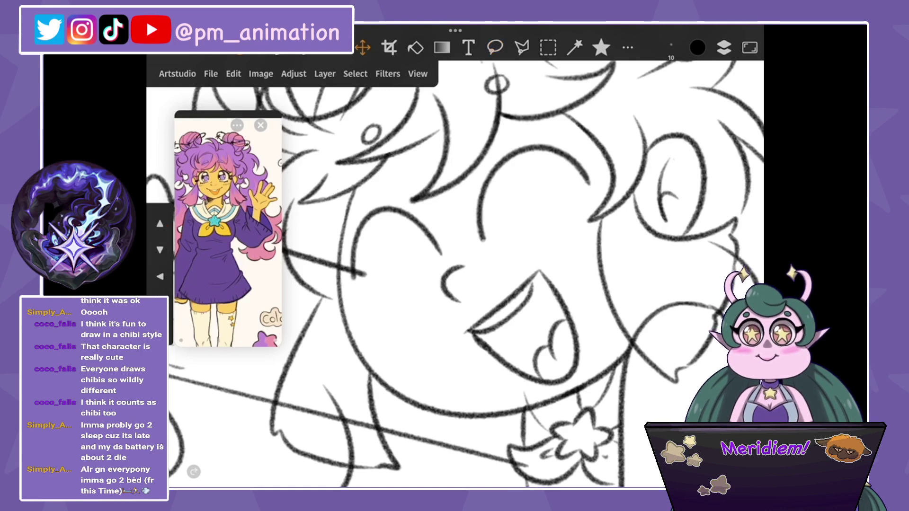
# Try nudging the face lines down with selection and move, then undo the shift.
pyautogui.moveTo(535, 199); pyautogui.dragTo(536, 205)
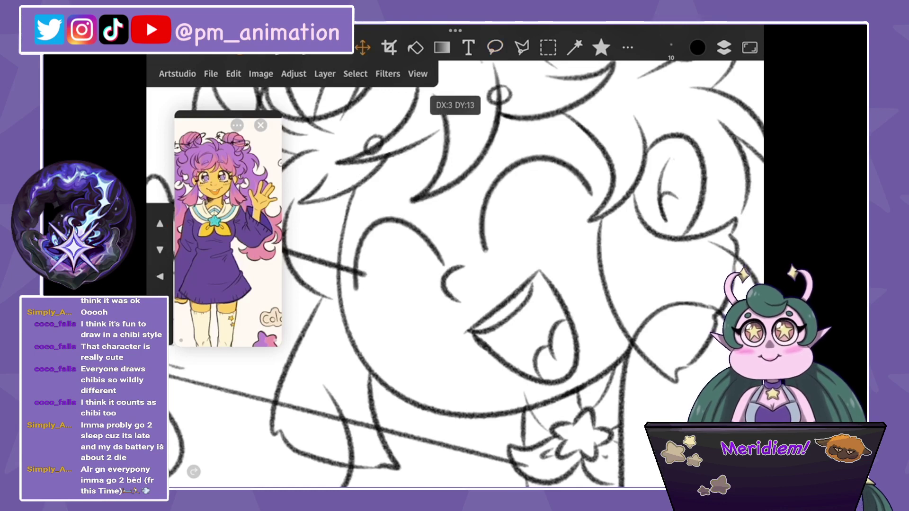
pyautogui.hotkey('ctrl', 'z')
pyautogui.click(521, 47)
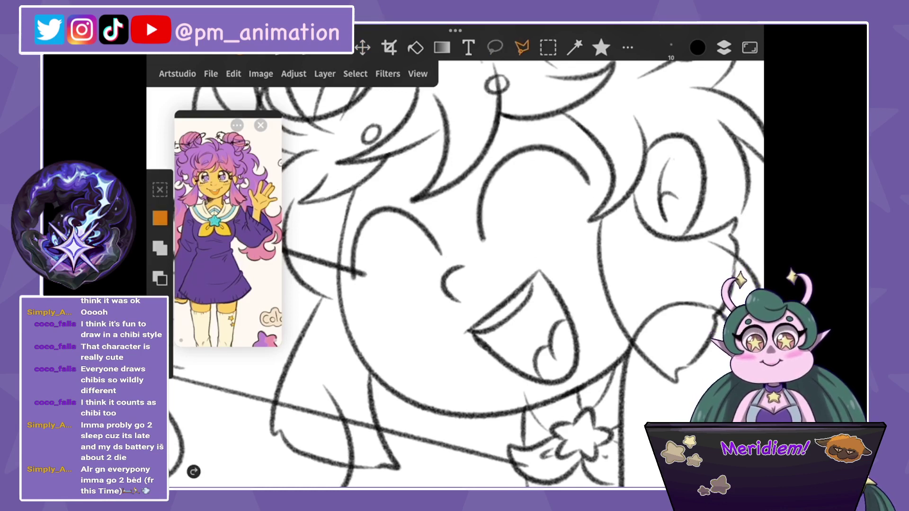
pyautogui.click(495, 48)
pyautogui.moveTo(635, 223); pyautogui.dragTo(563, 293)
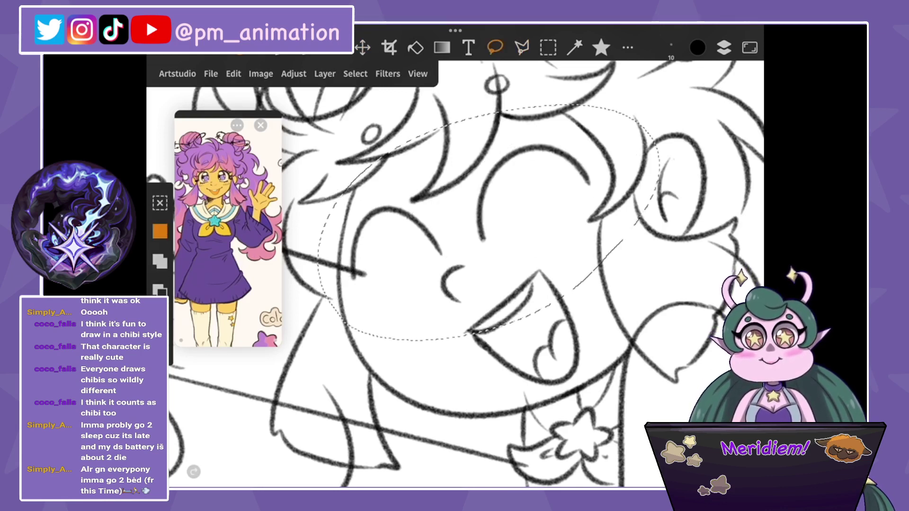
pyautogui.click(555, 226)
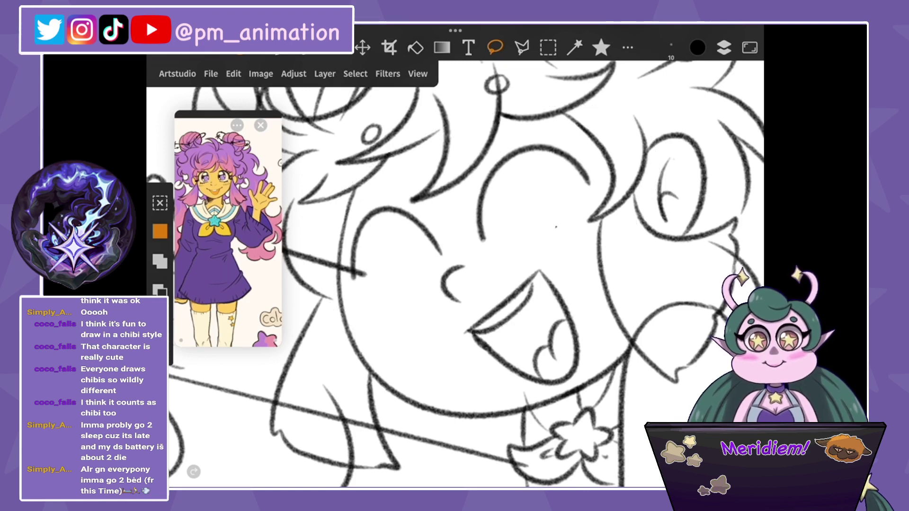
pyautogui.hotkey('ctrl', 'z')
pyautogui.click(362, 48)
pyautogui.moveTo(555, 226); pyautogui.dragTo(556, 231)
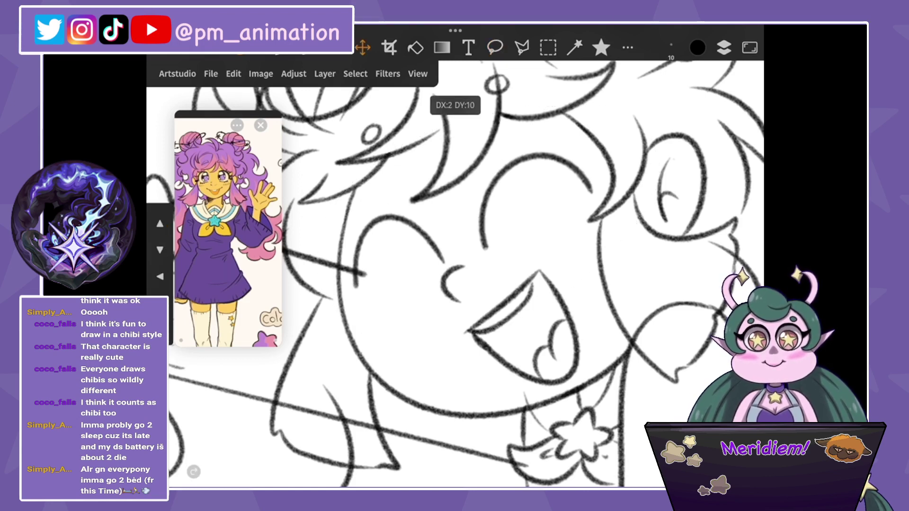
pyautogui.press('b')
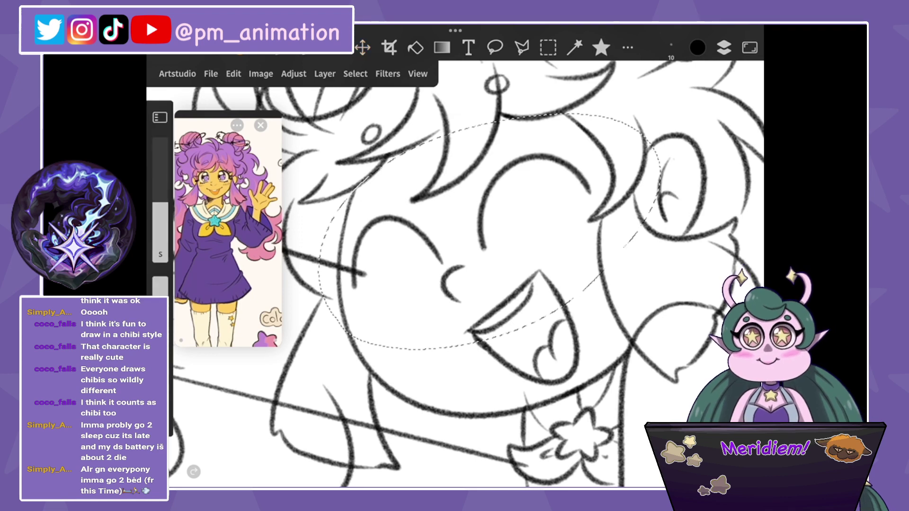
# Ink two short diagonal hair strokes and the hatch lines beside the eye.
pyautogui.scroll(5, 473, 265)
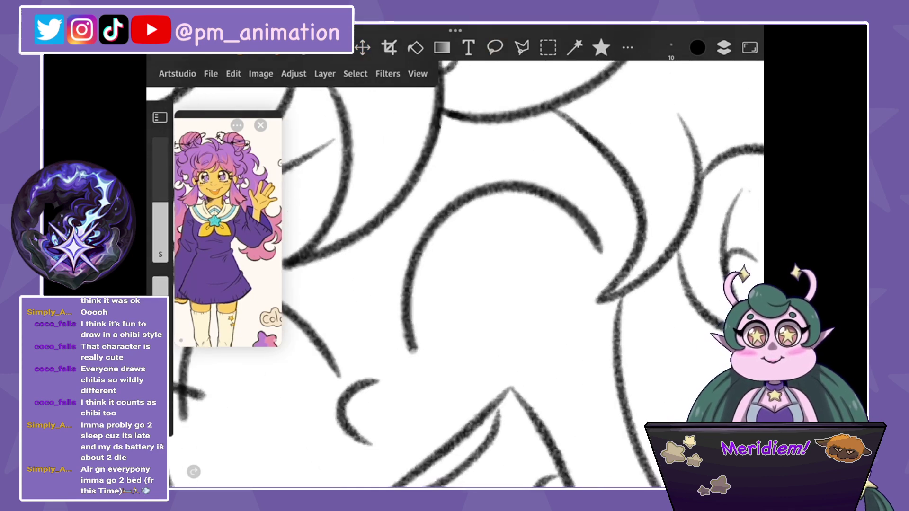
pyautogui.moveTo(657, 185); pyautogui.dragTo(601, 244)
pyautogui.moveTo(607, 170); pyautogui.dragTo(584, 213)
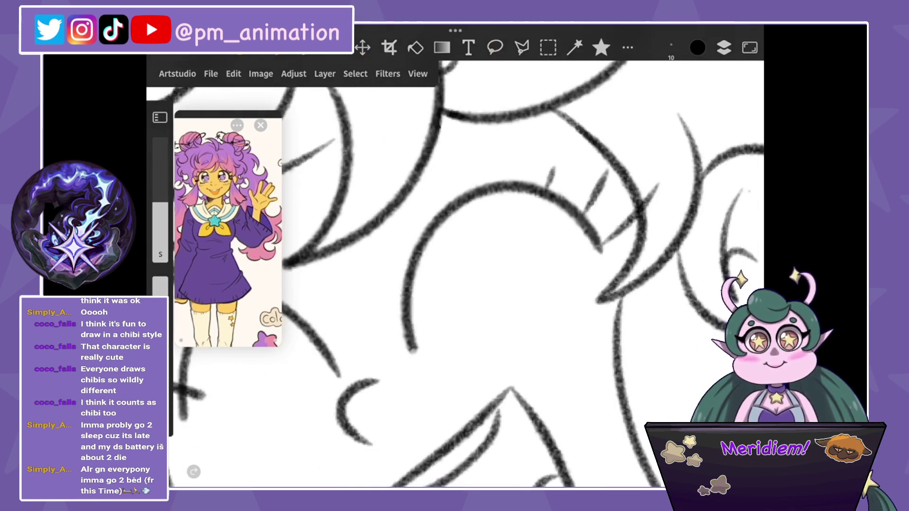
pyautogui.scroll(-3, 455, 275)
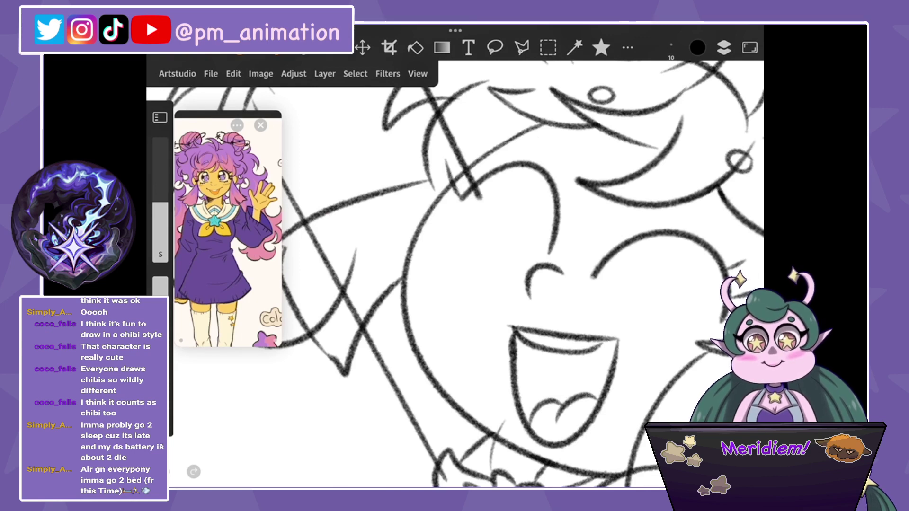
pyautogui.scroll(5, 468, 156)
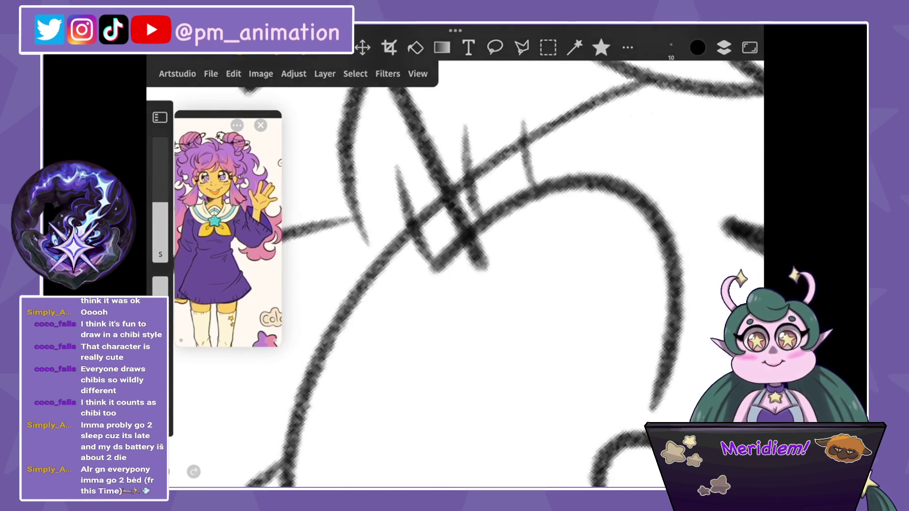
pyautogui.moveTo(393, 161)
pyautogui.mouseDown()
pyautogui.moveTo(438, 261)
pyautogui.moveTo(392, 187)
pyautogui.mouseUp()
pyautogui.moveTo(466, 130); pyautogui.dragTo(492, 222)
pyautogui.moveTo(466, 159)
pyautogui.mouseDown()
pyautogui.moveTo(490, 223)
pyautogui.moveTo(587, 163)
pyautogui.moveTo(545, 239)
pyautogui.moveTo(523, 222)
pyautogui.moveTo(563, 206)
pyautogui.mouseUp()
pyautogui.scroll(-3, 466, 275)
pyautogui.scroll(-2, 466, 274)
# Redo the hatch strokes beside the eye and lashes in bold ink, then zoom out.
pyautogui.hotkey('ctrl', 'z')
pyautogui.moveTo(525, 234)
pyautogui.mouseDown()
pyautogui.moveTo(572, 182)
pyautogui.moveTo(528, 243)
pyautogui.moveTo(561, 203)
pyautogui.mouseUp()
pyautogui.moveTo(497, 208); pyautogui.dragTo(526, 162)
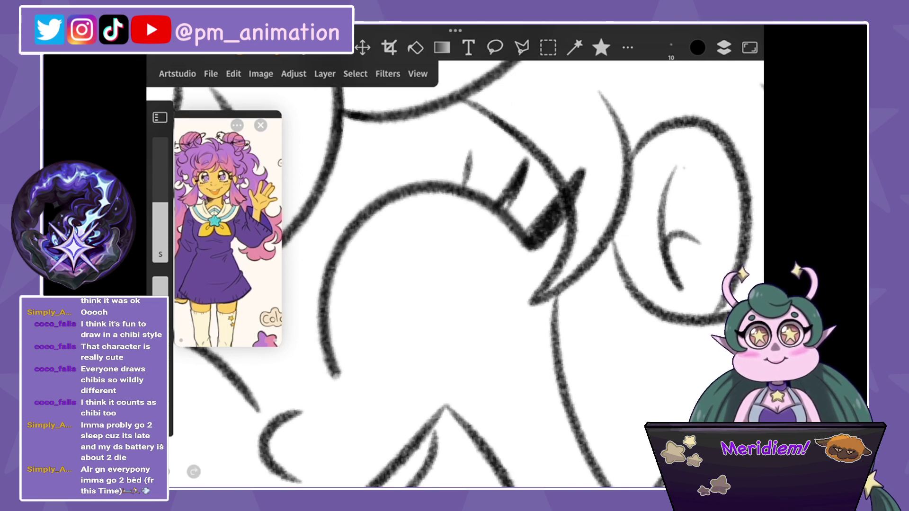
pyautogui.moveTo(501, 203); pyautogui.dragTo(540, 132)
pyautogui.moveTo(465, 185); pyautogui.dragTo(474, 117)
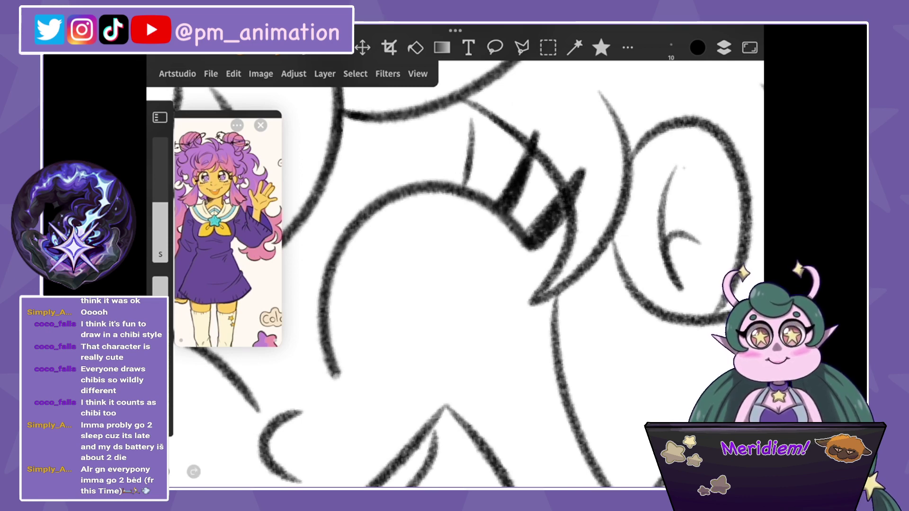
pyautogui.scroll(-5, 455, 275)
pyautogui.scroll(-3, 454, 274)
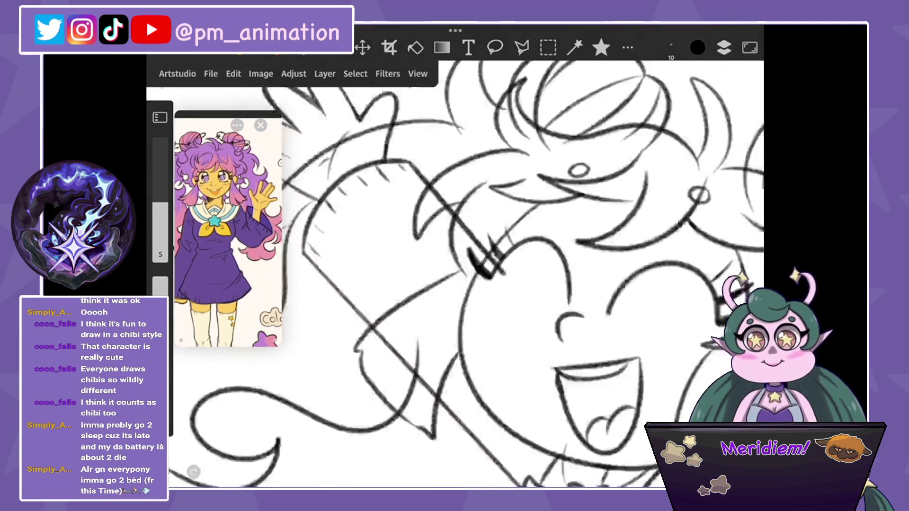
pyautogui.scroll(-3, 454, 275)
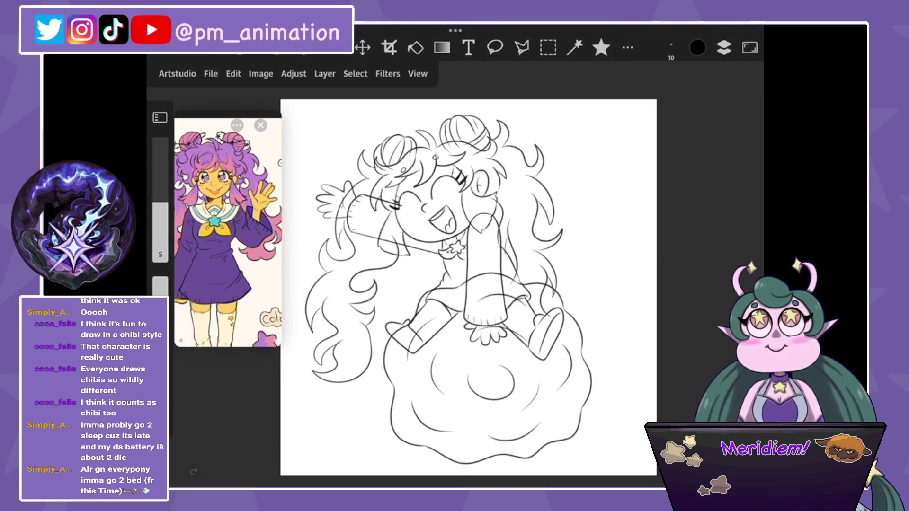
# Save the drawing, then select Layer 7 and Layer 6 and check Layer 6's options.
pyautogui.click(211, 74)
pyautogui.click(222, 152)
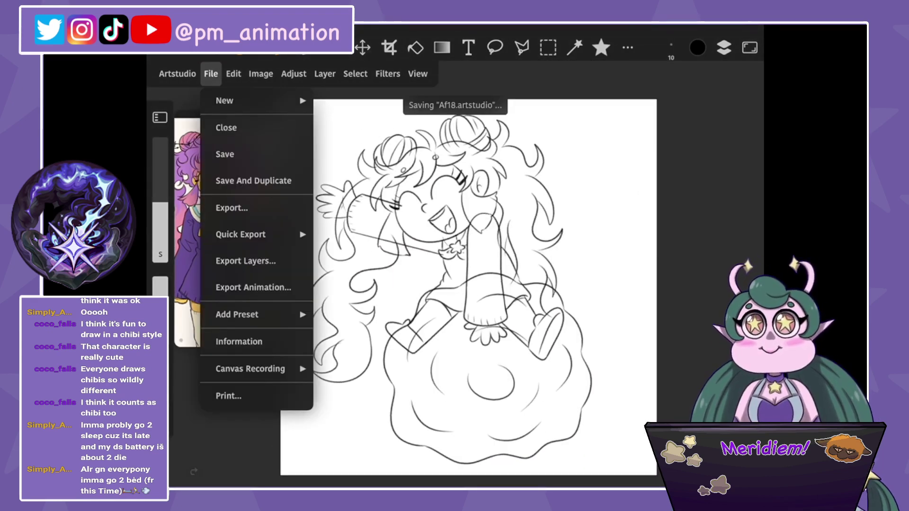
pyautogui.click(724, 47)
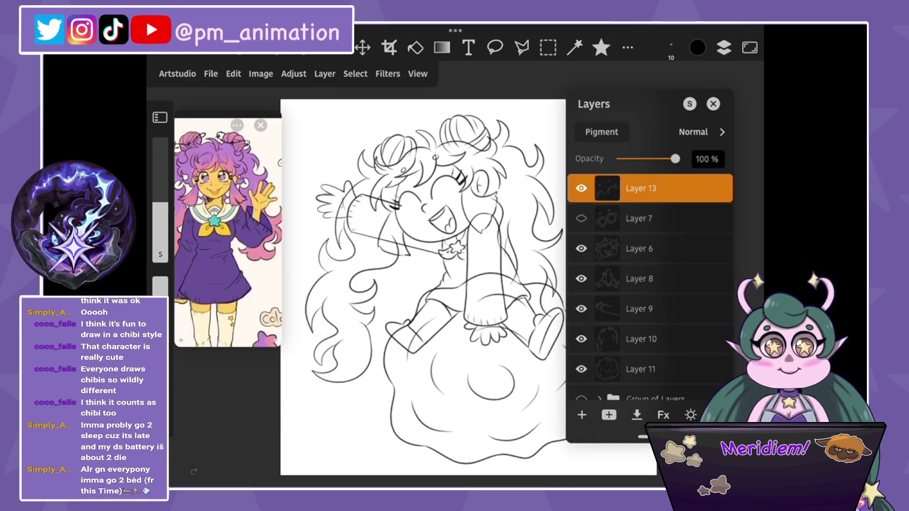
pyautogui.click(653, 218)
pyautogui.click(639, 249)
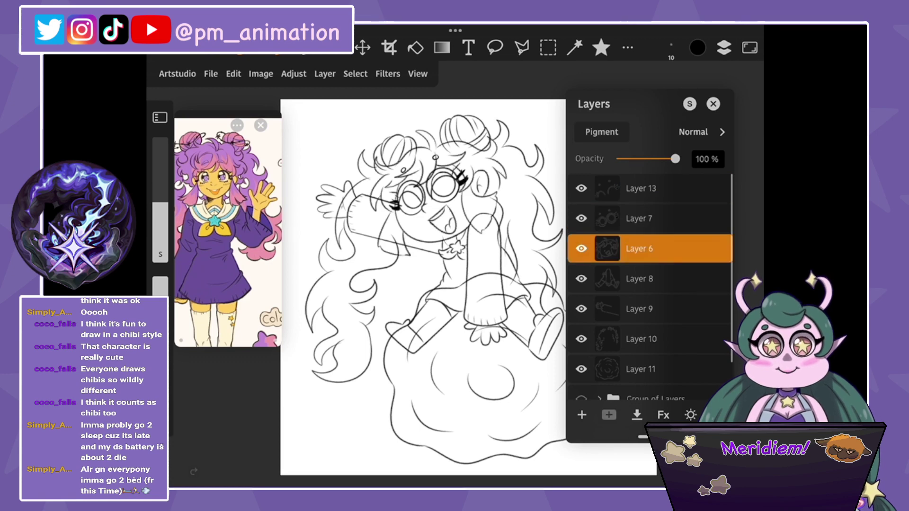
pyautogui.click(608, 415)
pyautogui.click(609, 414)
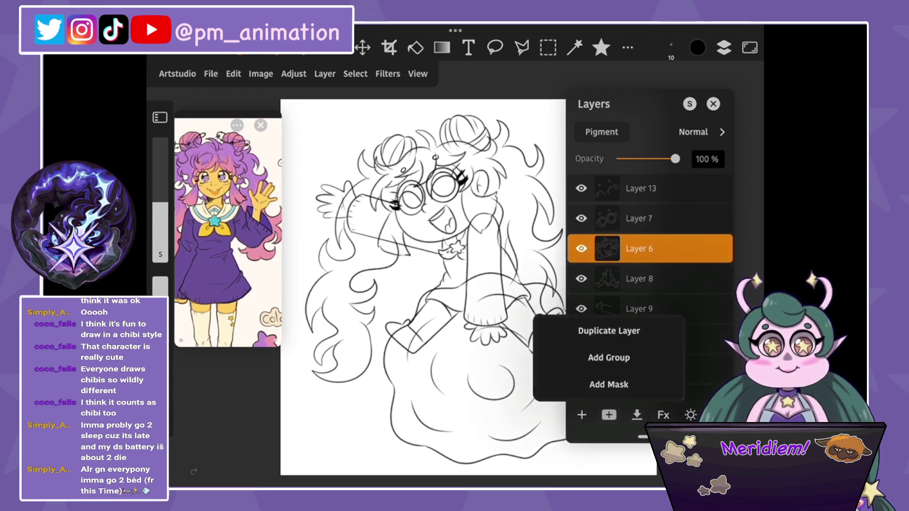
pyautogui.click(608, 415)
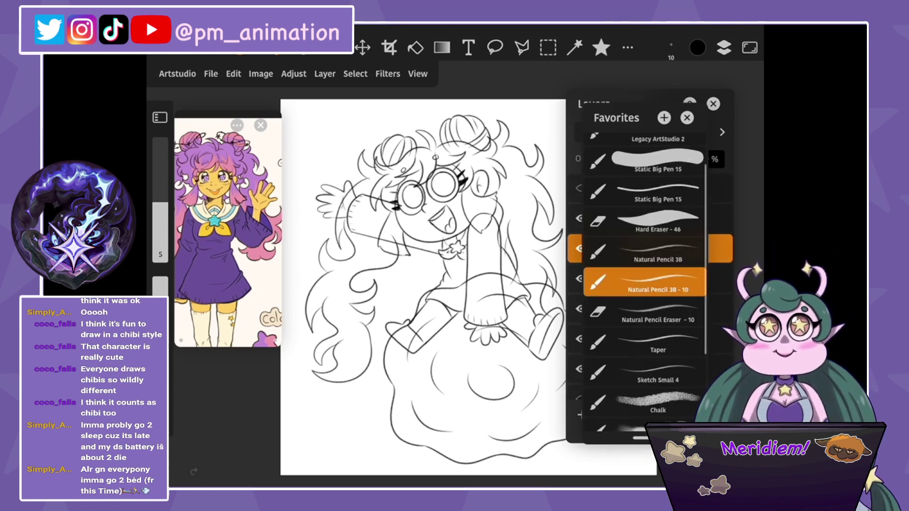
# Switch to a thicker size 17 inking brush from Favorites.
pyautogui.click(658, 251)
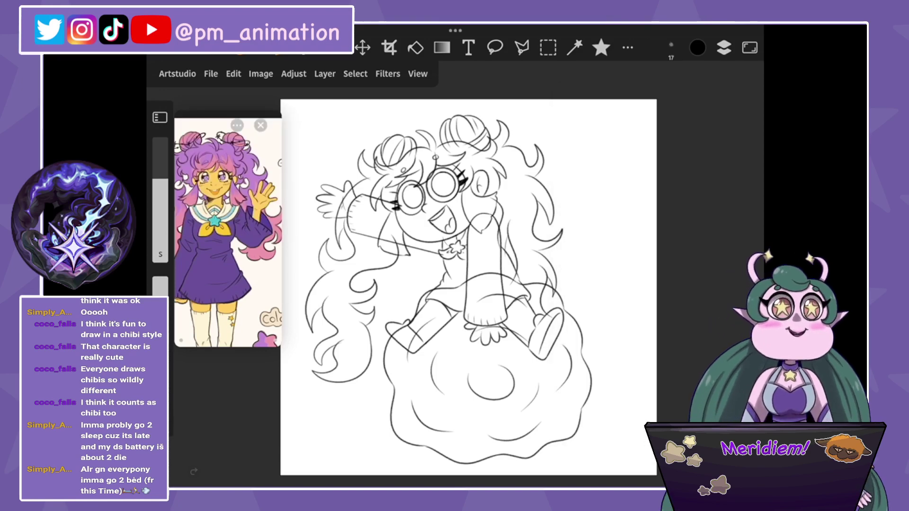
pyautogui.click(723, 48)
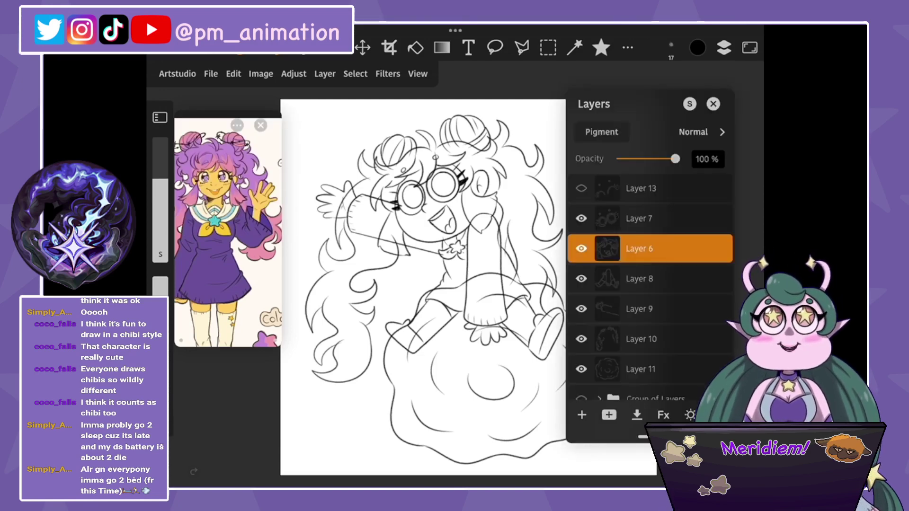
pyautogui.scroll(-1, 650, 291)
pyautogui.click(723, 48)
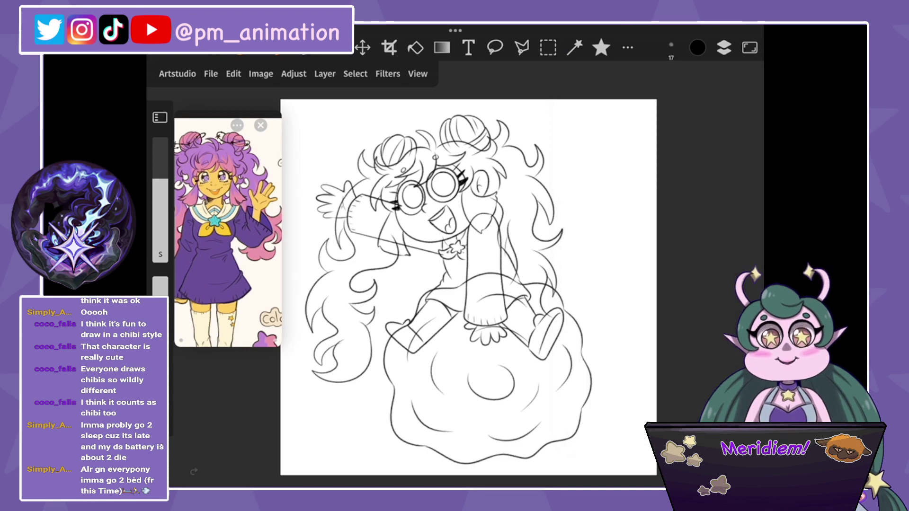
pyautogui.click(724, 47)
# Select Layer 10 and ink two long curves of the cloud outline.
pyautogui.click(662, 339)
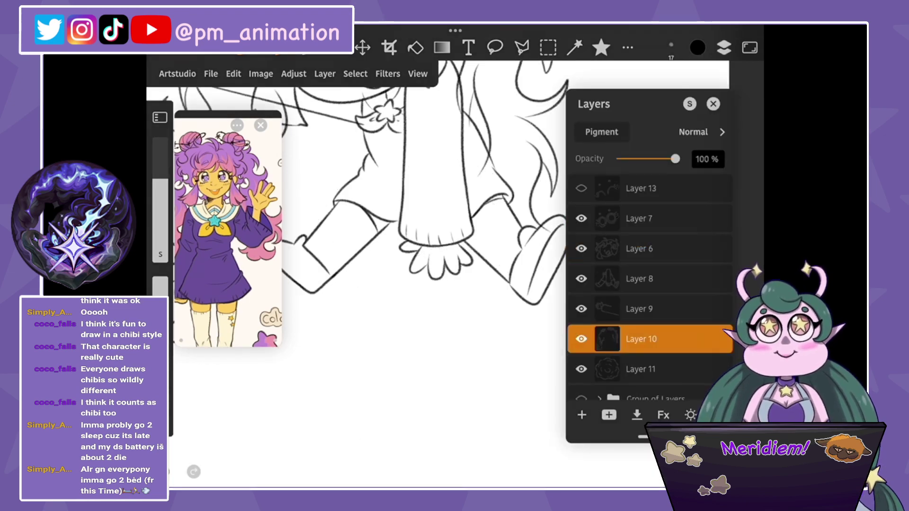
pyautogui.click(723, 47)
pyautogui.scroll(3, 473, 284)
pyautogui.scroll(3, 474, 284)
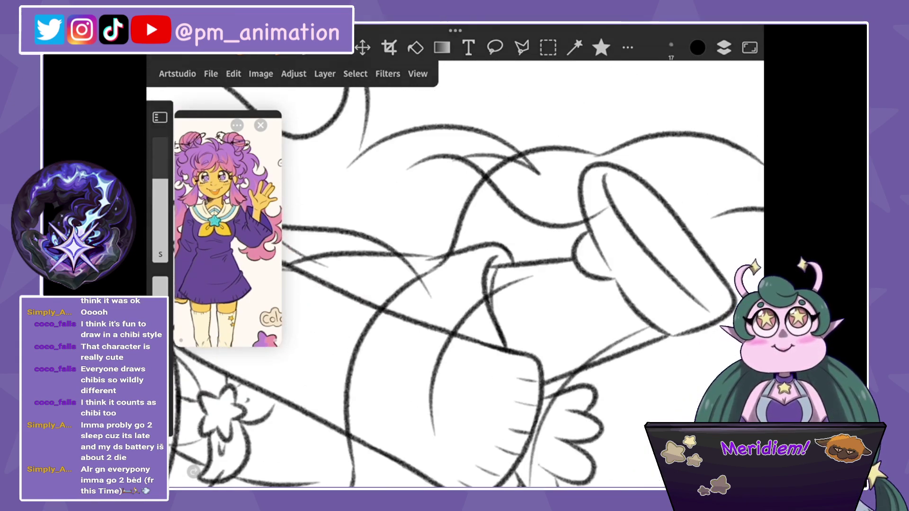
pyautogui.moveTo(615, 149)
pyautogui.mouseDown()
pyautogui.moveTo(522, 152)
pyautogui.moveTo(386, 298)
pyautogui.moveTo(344, 455)
pyautogui.mouseUp()
pyautogui.scroll(5, 467, 283)
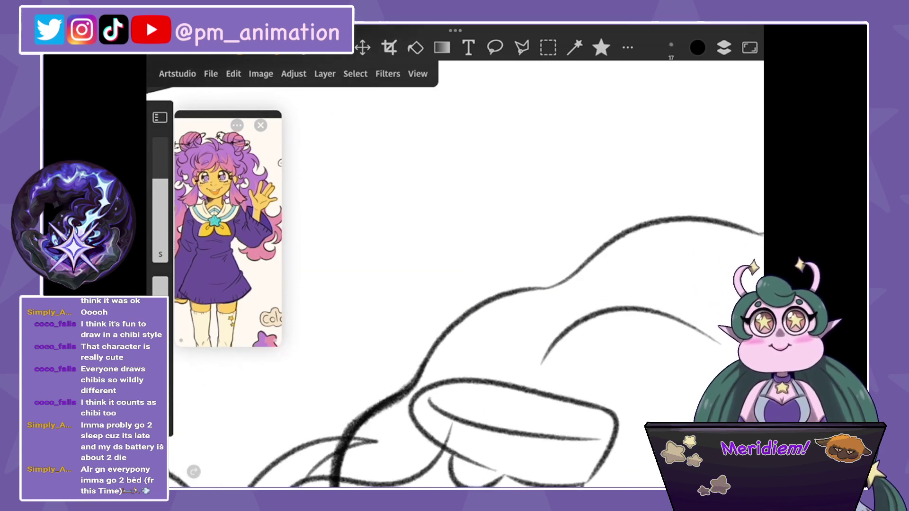
pyautogui.scroll(3, 474, 283)
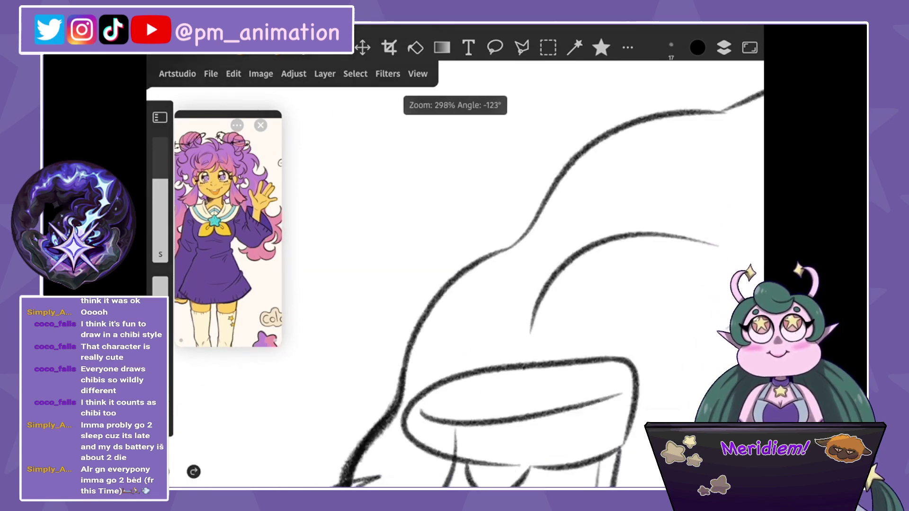
pyautogui.moveTo(681, 97)
pyautogui.mouseDown()
pyautogui.moveTo(559, 147)
pyautogui.moveTo(421, 350)
pyautogui.moveTo(416, 393)
pyautogui.mouseUp()
pyautogui.scroll(-3, 466, 275)
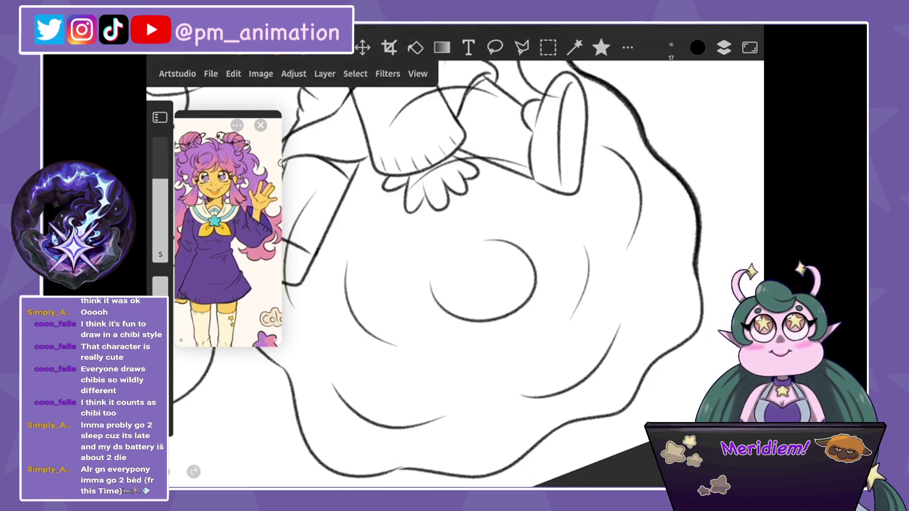
pyautogui.scroll(3, 467, 274)
# Ink the cloud's right outline, redrawing the stroke that went wrong.
pyautogui.moveTo(594, 203)
pyautogui.mouseDown()
pyautogui.moveTo(586, 270)
pyautogui.moveTo(515, 306)
pyautogui.mouseUp()
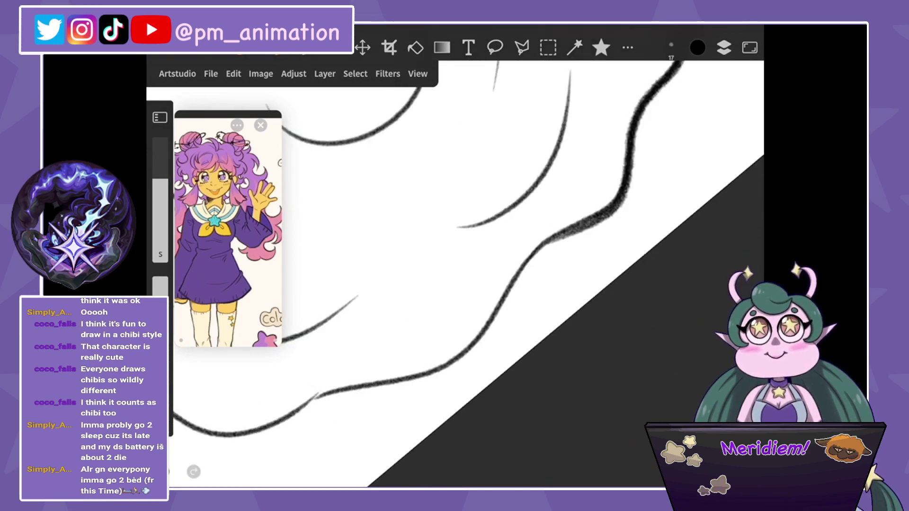
pyautogui.moveTo(595, 219)
pyautogui.mouseDown()
pyautogui.moveTo(533, 258)
pyautogui.moveTo(461, 350)
pyautogui.mouseUp()
pyautogui.scroll(-3, 454, 274)
pyautogui.scroll(3, 455, 275)
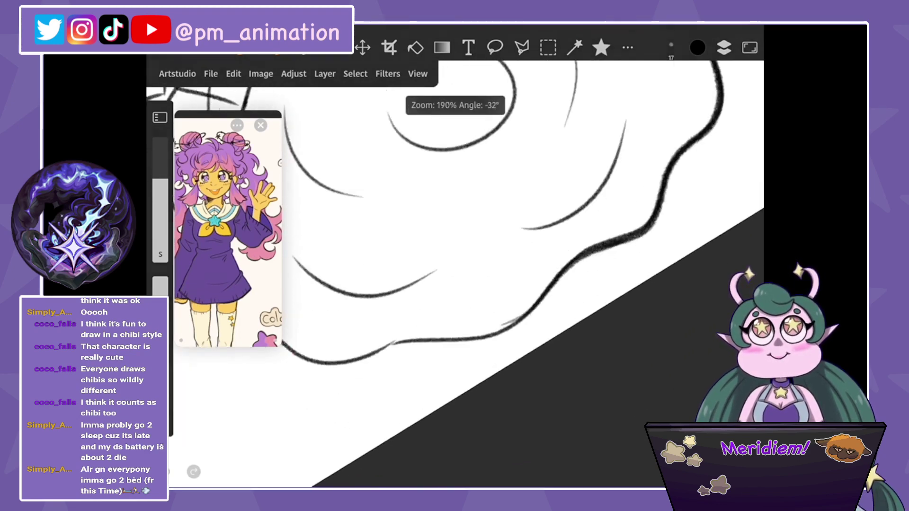
pyautogui.hotkey('ctrl', 'z')
pyautogui.moveTo(517, 321); pyautogui.dragTo(590, 249)
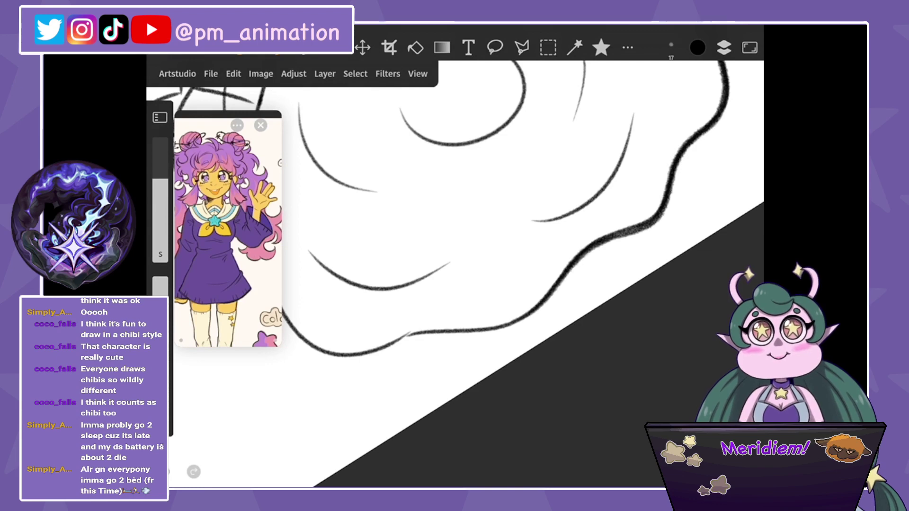
pyautogui.scroll(3, 454, 274)
pyautogui.scroll(-3, 455, 275)
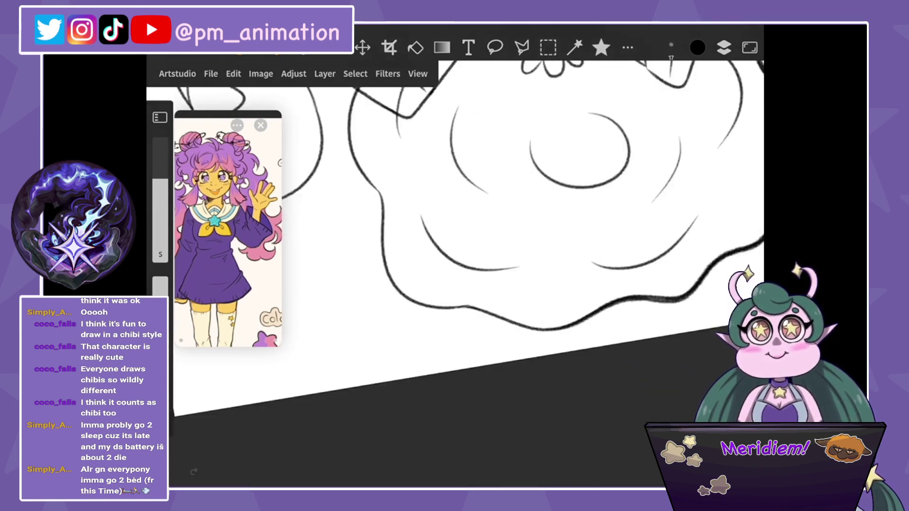
pyautogui.scroll(-3, 454, 275)
pyautogui.scroll(5, 454, 274)
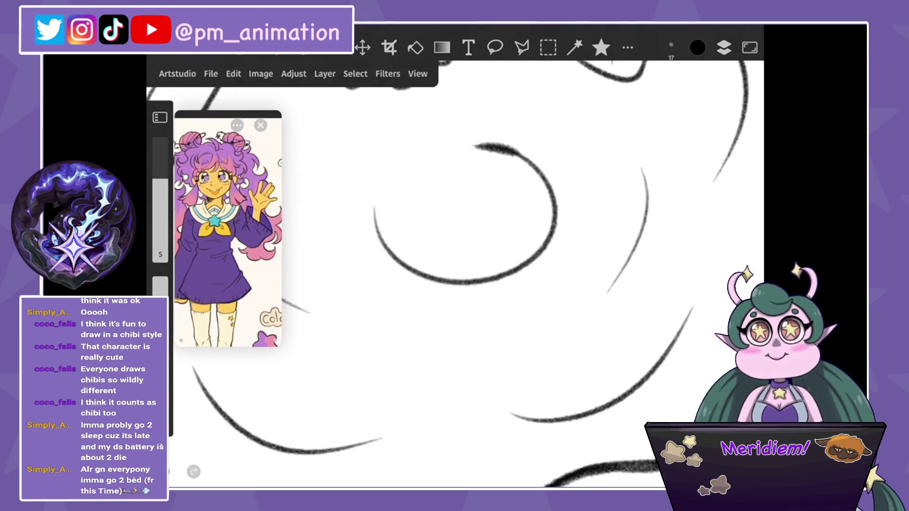
pyautogui.scroll(3, 473, 237)
pyautogui.hotkey('ctrl', 'z')
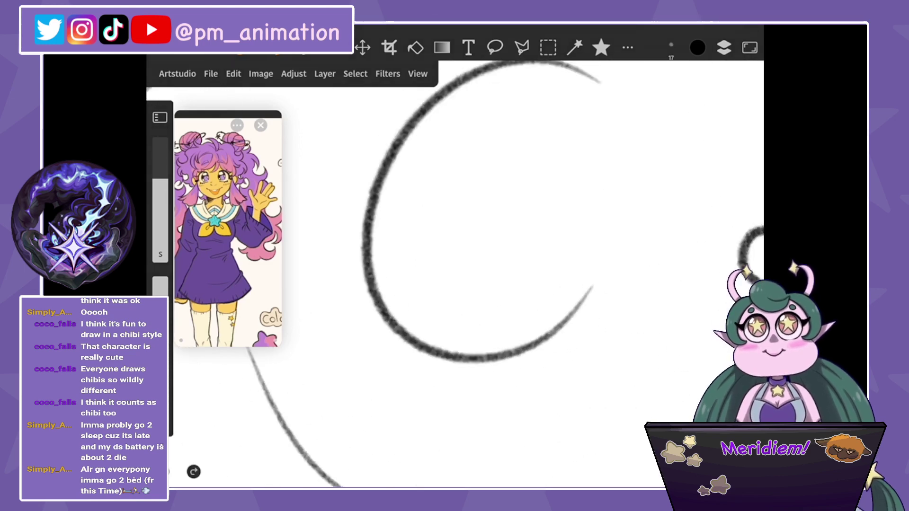
pyautogui.hotkey('ctrl', 'z')
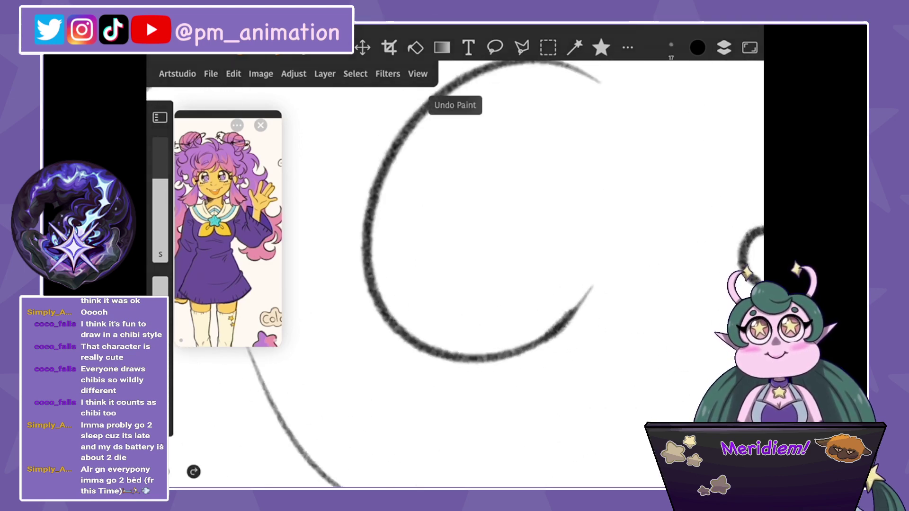
# Ink the cloud's inner and upper curves, redoing the inner curve once.
pyautogui.moveTo(558, 326); pyautogui.dragTo(393, 170)
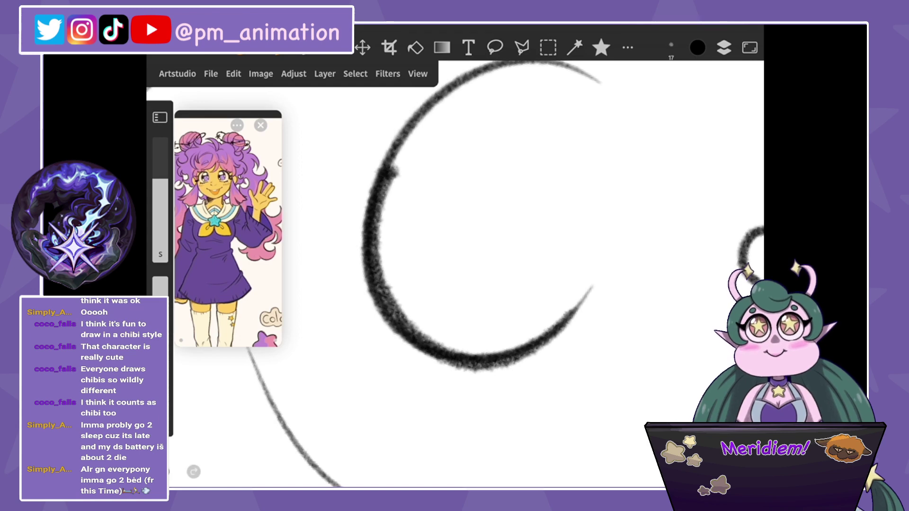
pyautogui.hotkey('ctrl', 'z')
pyautogui.moveTo(416, 116); pyautogui.dragTo(580, 303)
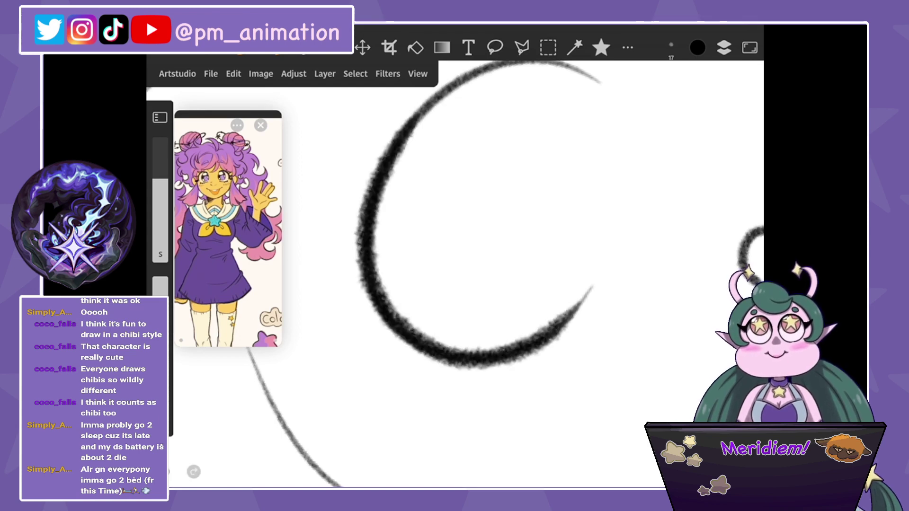
pyautogui.scroll(-3, 454, 274)
pyautogui.scroll(2, 454, 274)
pyautogui.scroll(2, 454, 274)
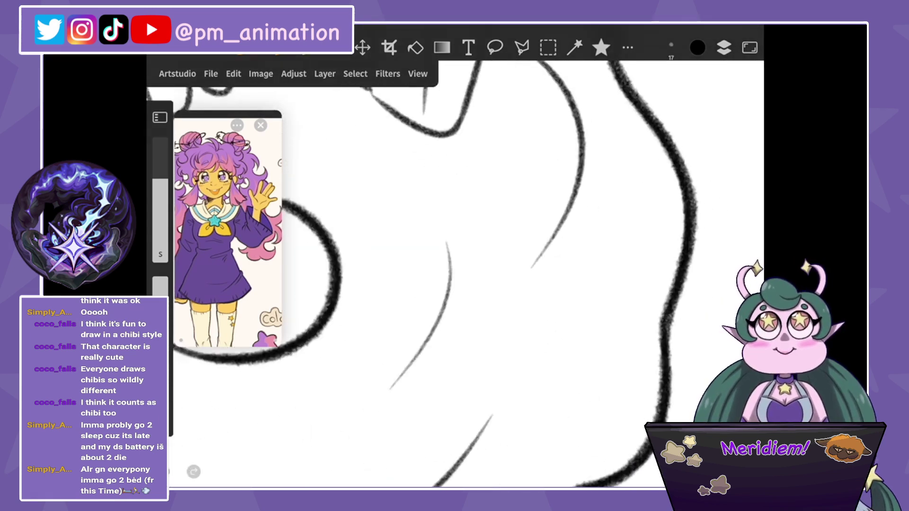
pyautogui.moveTo(565, 62); pyautogui.dragTo(535, 258)
pyautogui.scroll(3, 521, 284)
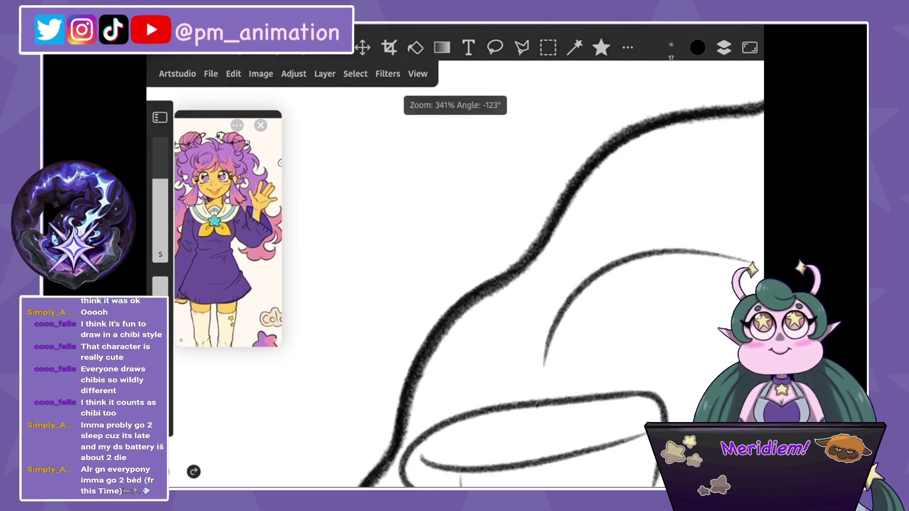
pyautogui.scroll(2, 521, 284)
# Boldly ink the cloud puff curves, redrawing the misplaced strokes.
pyautogui.moveTo(723, 166); pyautogui.dragTo(459, 426)
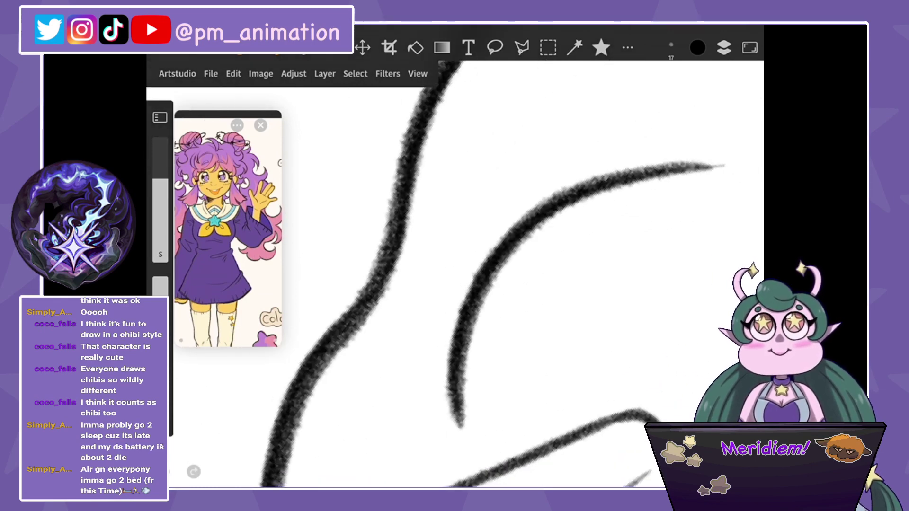
pyautogui.scroll(-3, 466, 284)
pyautogui.scroll(-1, 466, 284)
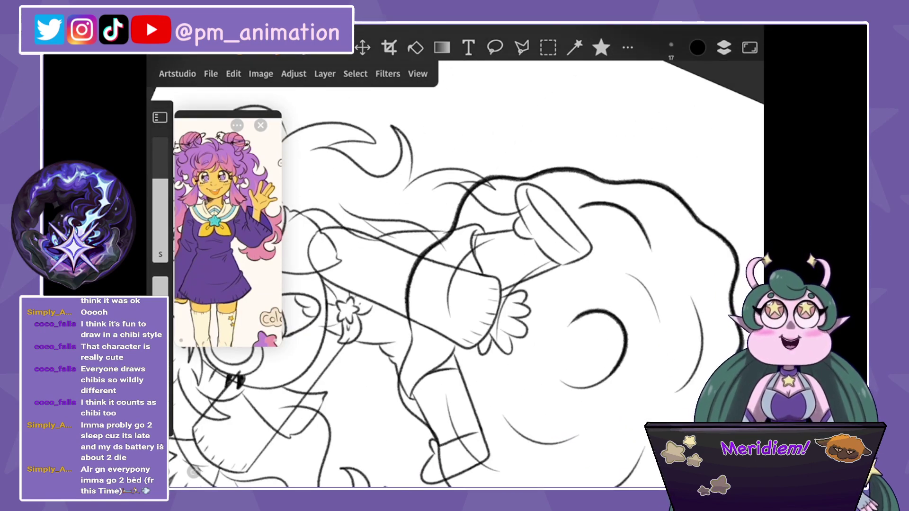
pyautogui.scroll(-2, 466, 284)
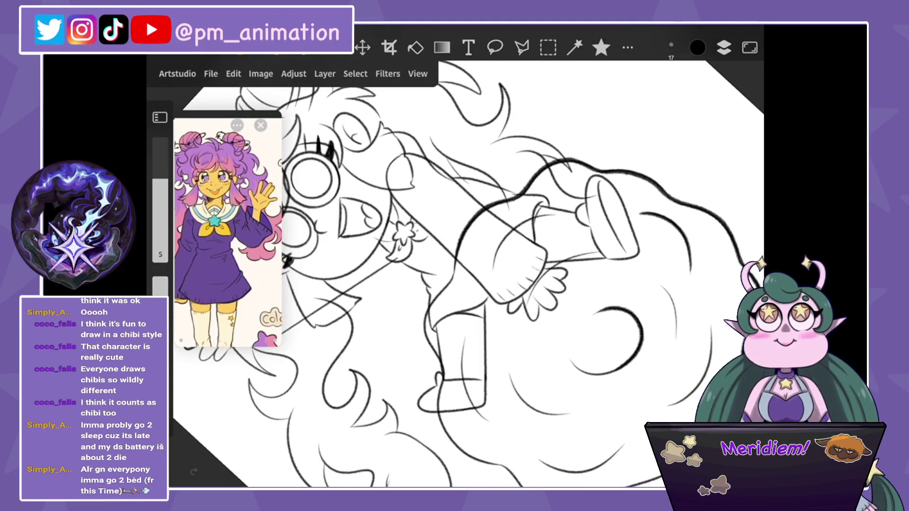
pyautogui.scroll(3, 521, 284)
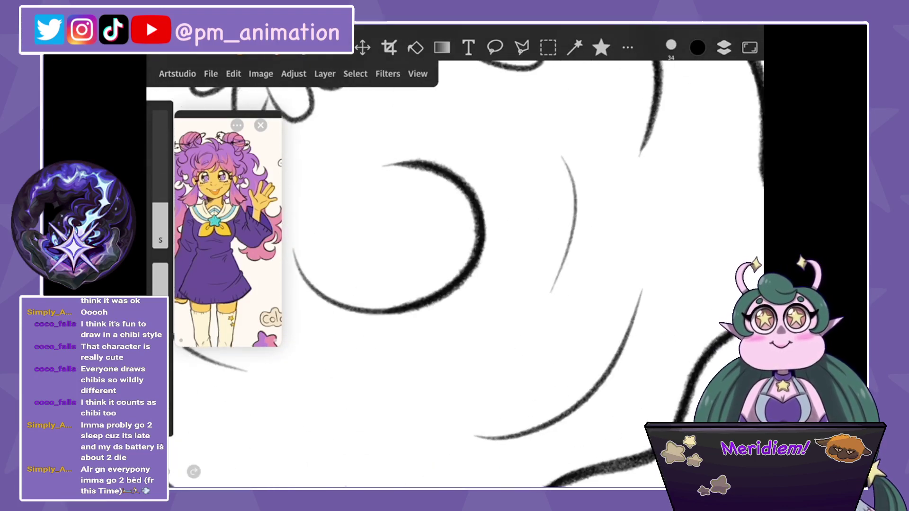
pyautogui.hotkey('ctrl', 'z')
pyautogui.moveTo(553, 154)
pyautogui.mouseDown()
pyautogui.moveTo(582, 213)
pyautogui.moveTo(540, 325)
pyautogui.mouseUp()
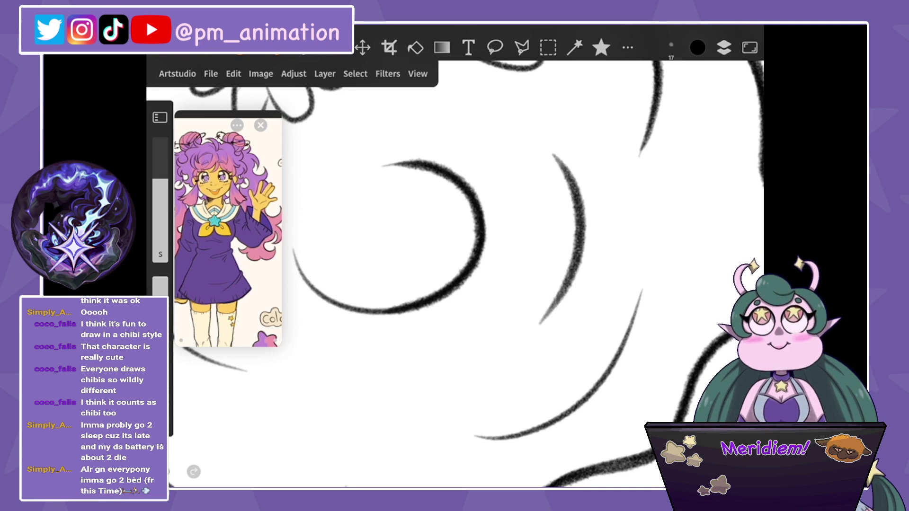
pyautogui.scroll(-2, 521, 283)
pyautogui.moveTo(593, 164); pyautogui.dragTo(516, 271)
pyautogui.hotkey('ctrl', 'z')
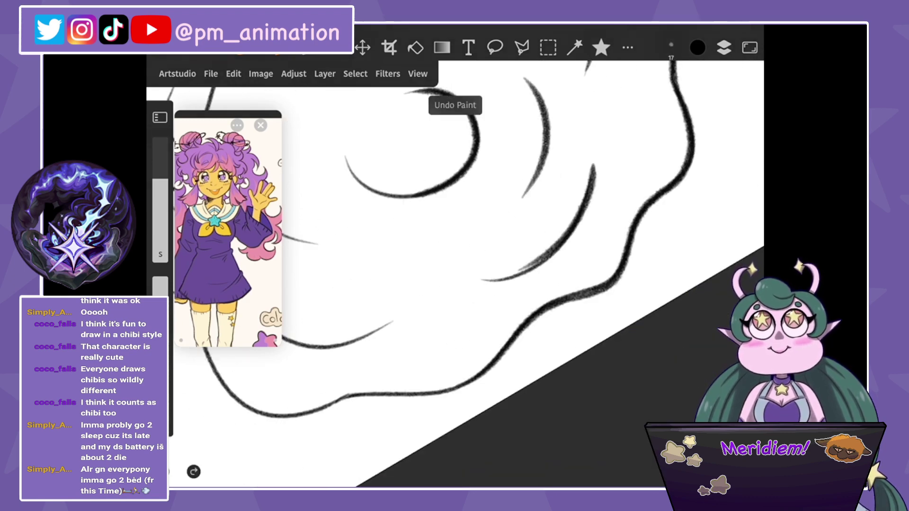
pyautogui.moveTo(593, 163); pyautogui.dragTo(516, 278)
pyautogui.scroll(-3, 521, 274)
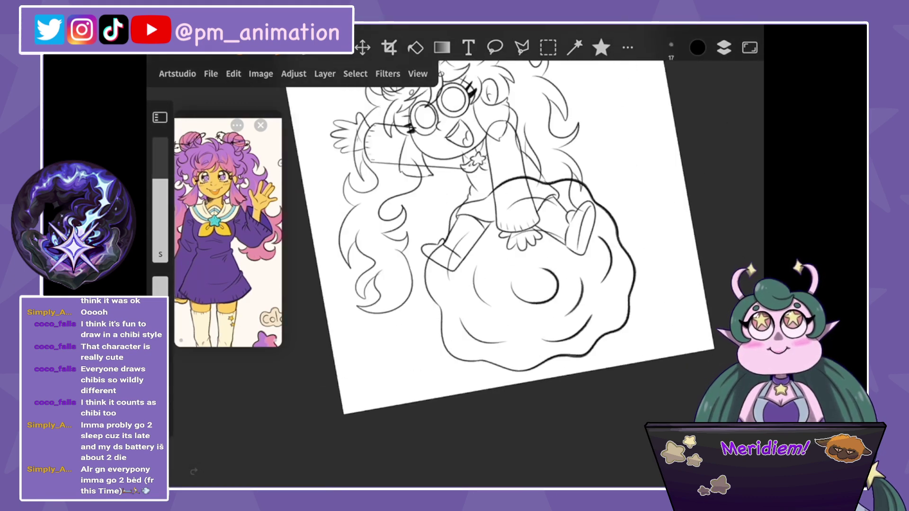
# On Layer 10, ink the first wavy hair curve and remove the stray stroke by the glasses.
pyautogui.click(724, 47)
pyautogui.click(648, 289)
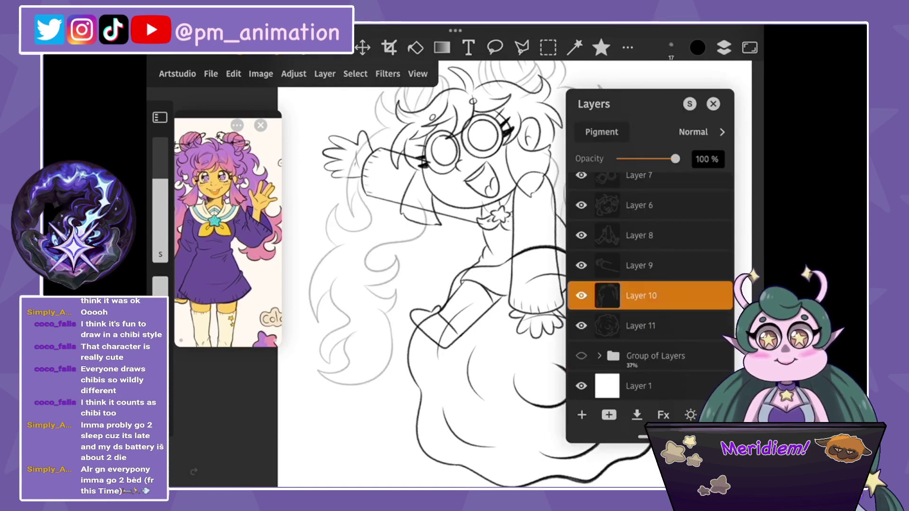
pyautogui.scroll(5, 521, 274)
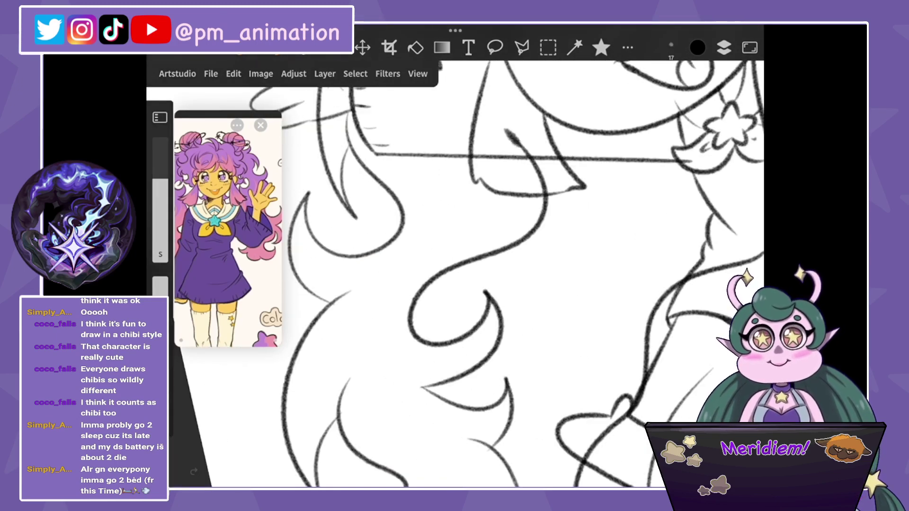
pyautogui.moveTo(510, 135)
pyautogui.mouseDown()
pyautogui.moveTo(540, 224)
pyautogui.moveTo(435, 277)
pyautogui.moveTo(408, 345)
pyautogui.mouseUp()
pyautogui.scroll(-3, 521, 275)
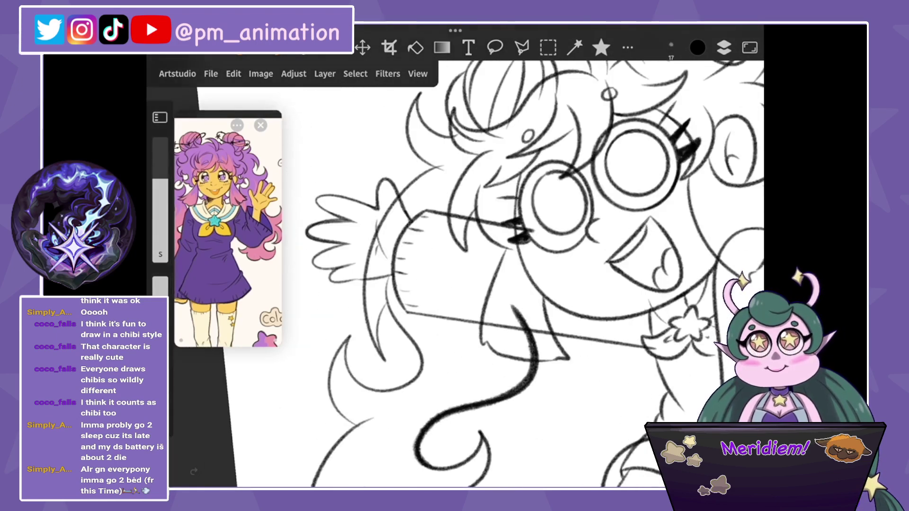
pyautogui.moveTo(521, 317)
pyautogui.mouseDown()
pyautogui.moveTo(502, 232)
pyautogui.moveTo(521, 319)
pyautogui.mouseUp()
pyautogui.hotkey('ctrl', 'z')
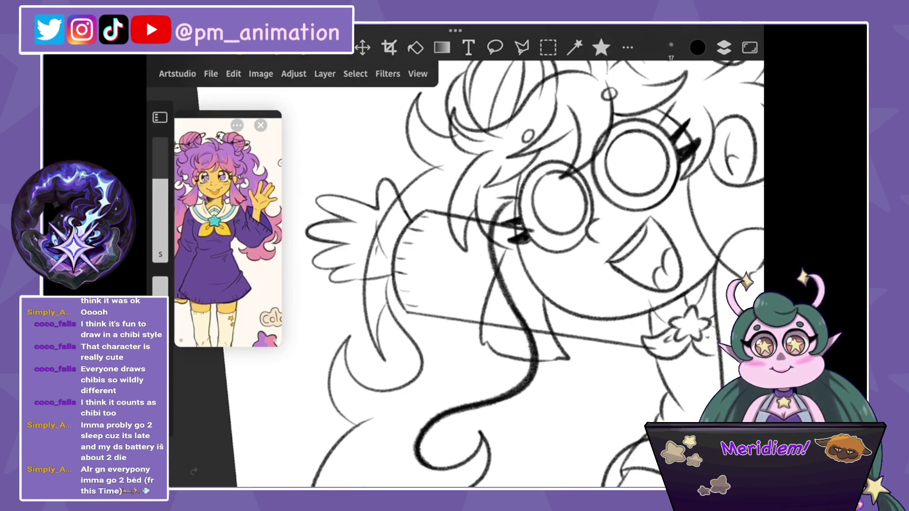
# Ink the hooked hair lock and its lower curve, redoing the big left curve.
pyautogui.scroll(5, 521, 275)
pyautogui.moveTo(563, 160); pyautogui.dragTo(478, 255)
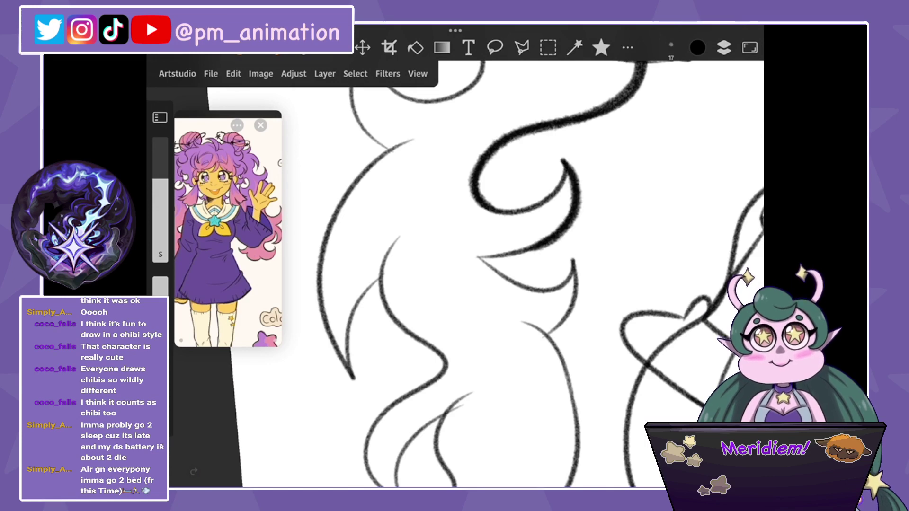
pyautogui.scroll(-5, 474, 274)
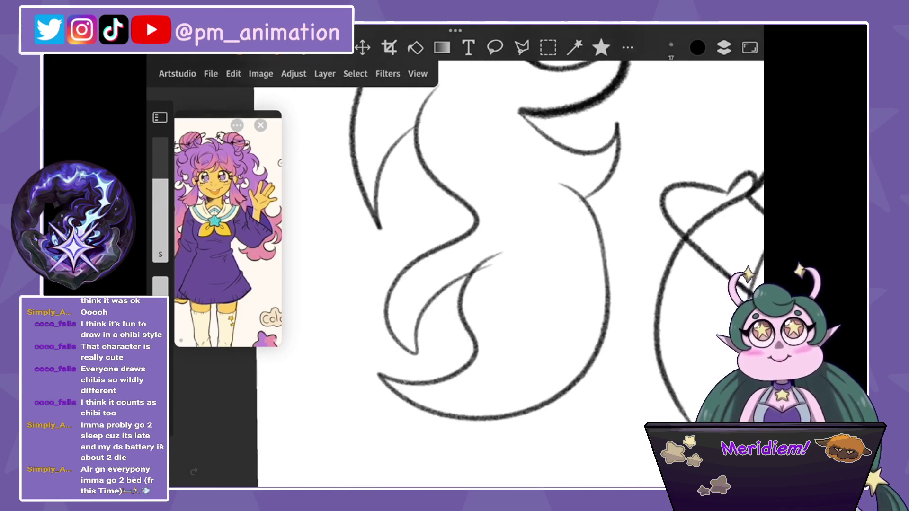
pyautogui.moveTo(617, 122)
pyautogui.mouseDown()
pyautogui.moveTo(618, 158)
pyautogui.moveTo(585, 201)
pyautogui.mouseUp()
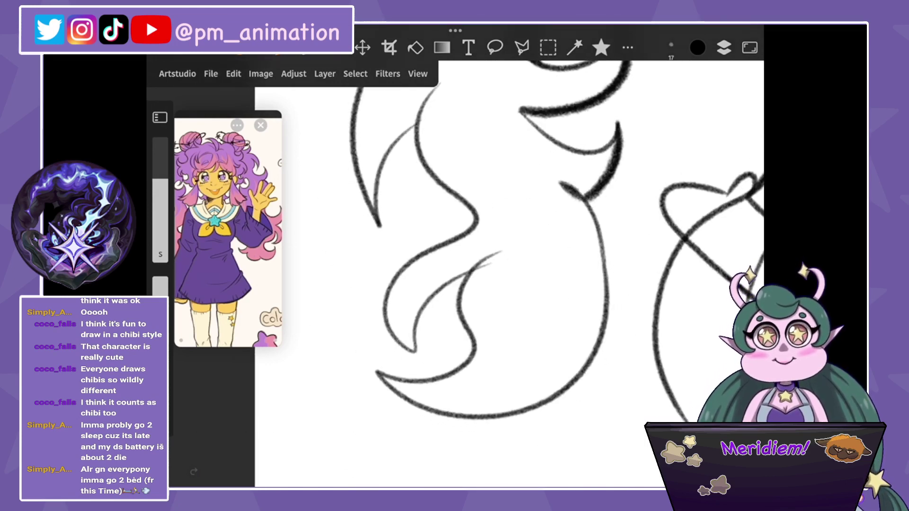
pyautogui.scroll(5, 473, 274)
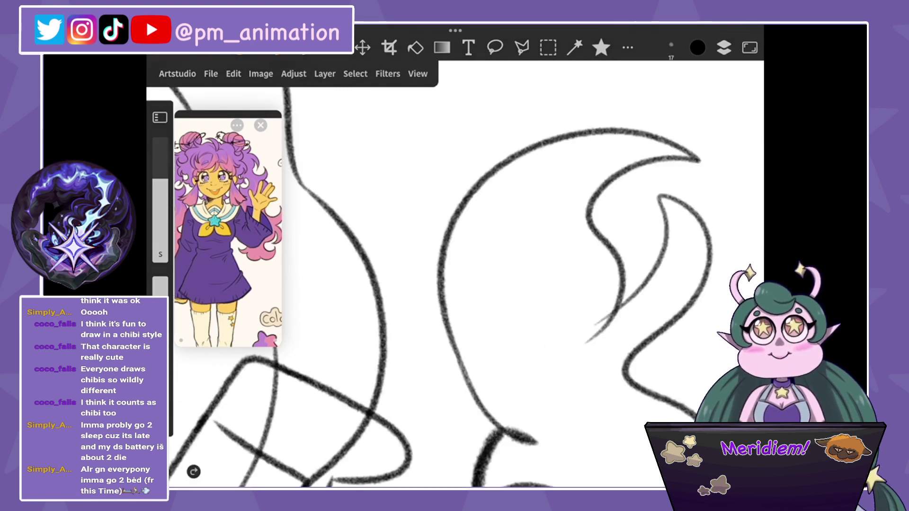
pyautogui.moveTo(605, 128)
pyautogui.mouseDown()
pyautogui.moveTo(445, 243)
pyautogui.moveTo(471, 407)
pyautogui.moveTo(528, 442)
pyautogui.moveTo(492, 416)
pyautogui.moveTo(454, 360)
pyautogui.moveTo(432, 258)
pyautogui.mouseUp()
pyautogui.hotkey('ctrl', 'z')
pyautogui.moveTo(471, 403)
pyautogui.mouseDown()
pyautogui.moveTo(436, 294)
pyautogui.moveTo(432, 237)
pyautogui.moveTo(568, 132)
pyautogui.moveTo(534, 142)
pyautogui.moveTo(433, 284)
pyautogui.moveTo(434, 340)
pyautogui.mouseUp()
pyautogui.hotkey('ctrl', 'z')
# Darken the central hair curve, then thicken the inner curves with brush size 34.
pyautogui.moveTo(455, 256); pyautogui.dragTo(521, 213)
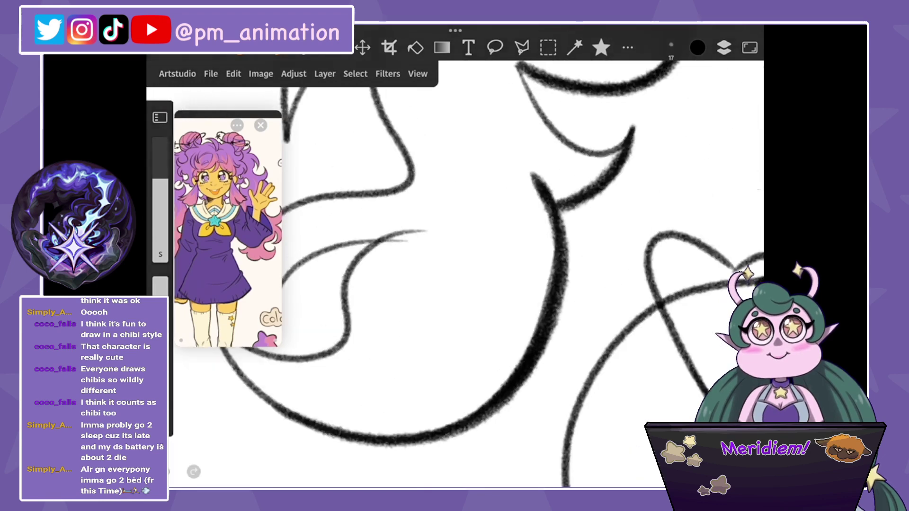
pyautogui.moveTo(535, 183); pyautogui.dragTo(561, 307)
pyautogui.moveTo(473, 256); pyautogui.dragTo(592, 247)
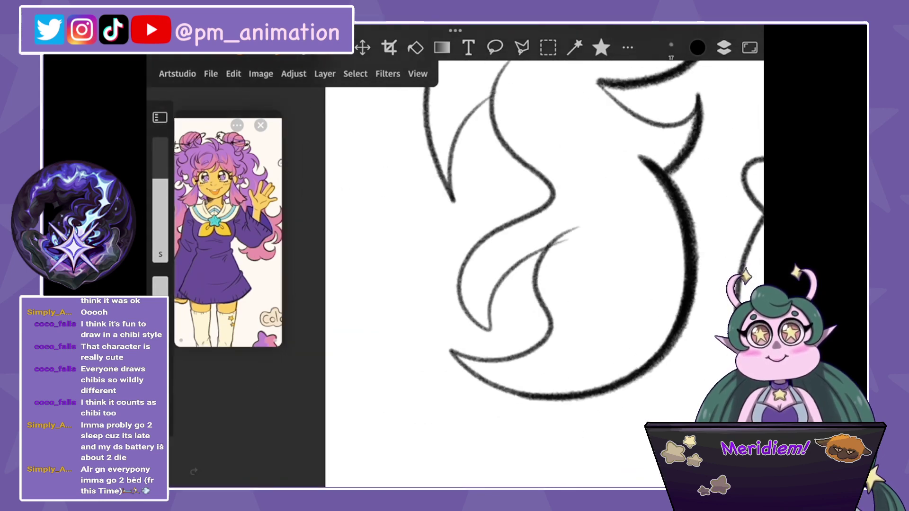
pyautogui.moveTo(160, 179)
pyautogui.mouseDown()
pyautogui.moveTo(160, 203)
pyautogui.moveTo(160, 179)
pyautogui.mouseUp()
pyautogui.moveTo(592, 194)
pyautogui.mouseDown()
pyautogui.moveTo(516, 234)
pyautogui.moveTo(473, 336)
pyautogui.mouseUp()
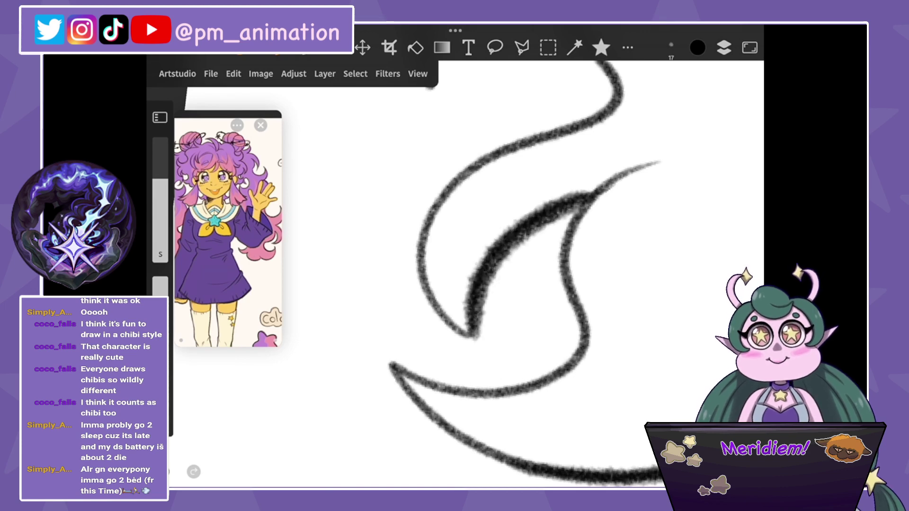
pyautogui.moveTo(520, 256); pyautogui.dragTo(449, 265)
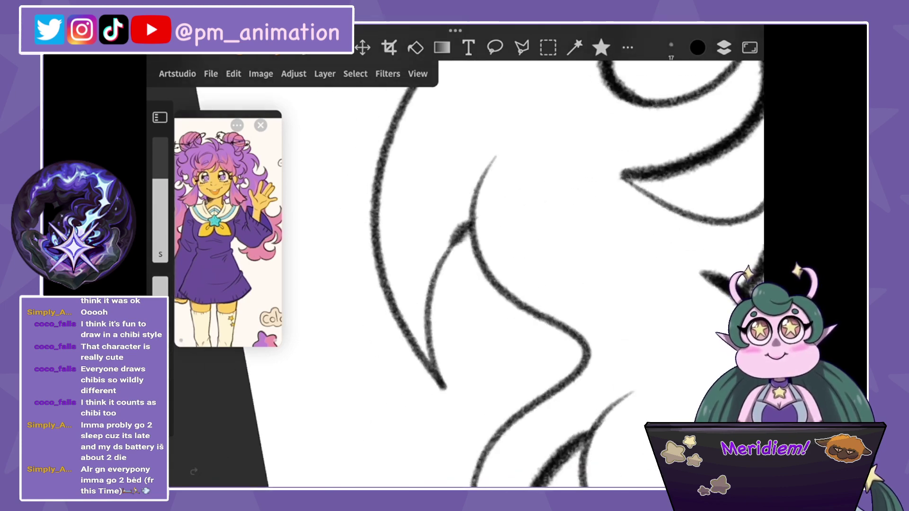
pyautogui.moveTo(466, 225); pyautogui.dragTo(442, 386)
pyautogui.scroll(-5, 521, 274)
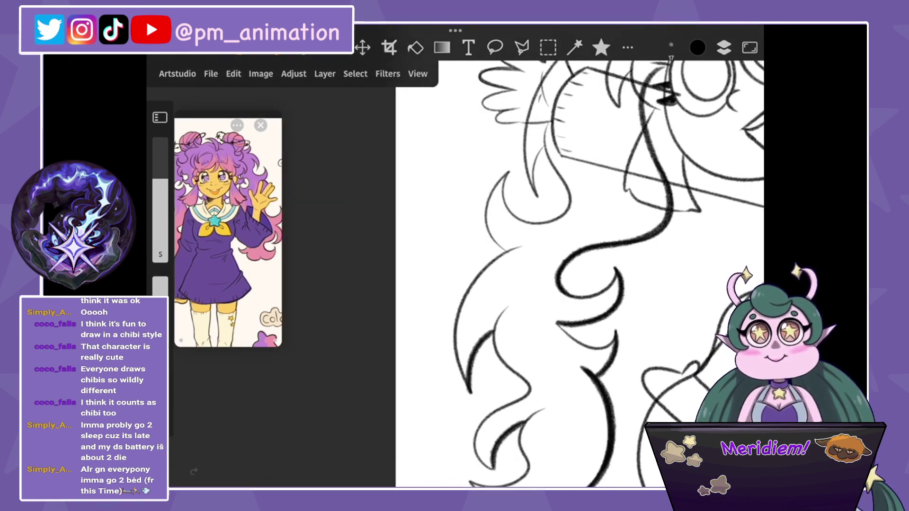
# Retrace the lower flame-like hair curve and darken the inner hair curve.
pyautogui.scroll(5, 520, 274)
pyautogui.moveTo(443, 209)
pyautogui.mouseDown()
pyautogui.moveTo(433, 303)
pyautogui.moveTo(573, 336)
pyautogui.moveTo(594, 284)
pyautogui.mouseUp()
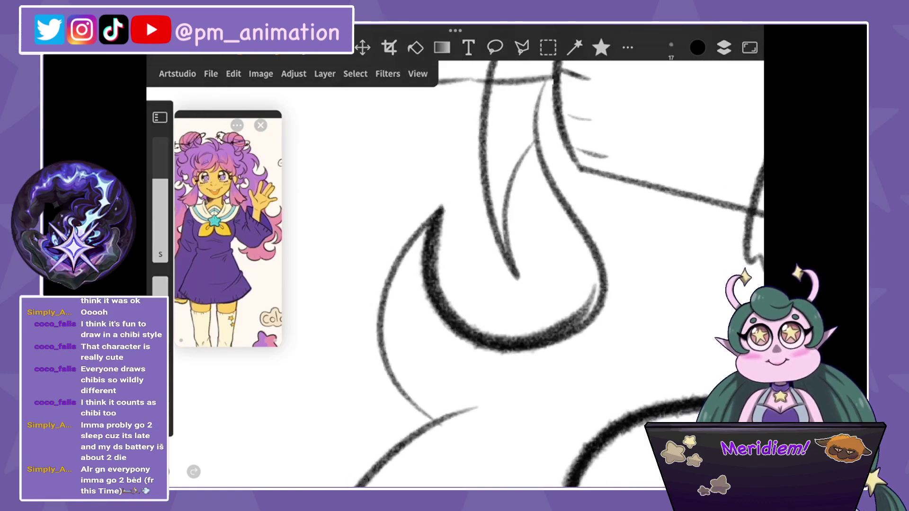
pyautogui.hotkey('ctrl', 'z')
pyautogui.moveTo(443, 208)
pyautogui.mouseDown()
pyautogui.moveTo(514, 350)
pyautogui.moveTo(594, 284)
pyautogui.mouseUp()
pyautogui.scroll(-5, 520, 275)
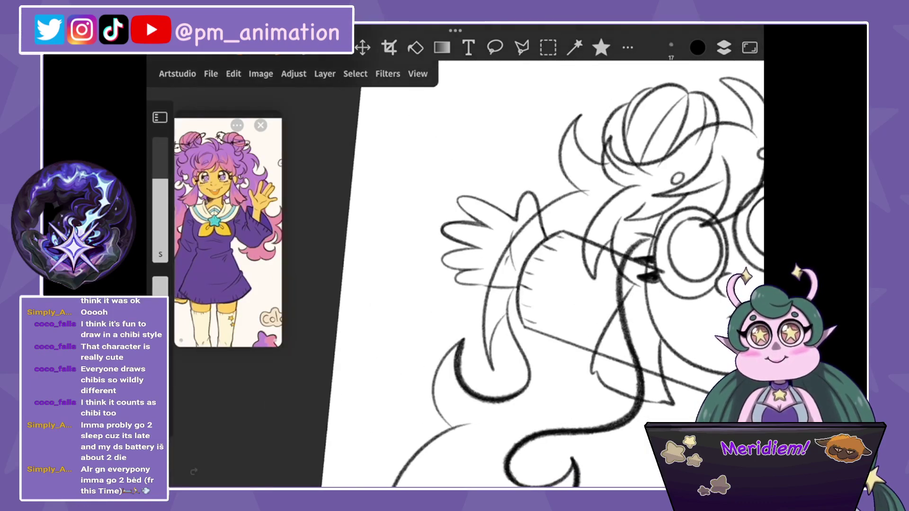
pyautogui.scroll(5, 544, 369)
pyautogui.moveTo(450, 237)
pyautogui.mouseDown()
pyautogui.moveTo(418, 308)
pyautogui.moveTo(433, 377)
pyautogui.mouseUp()
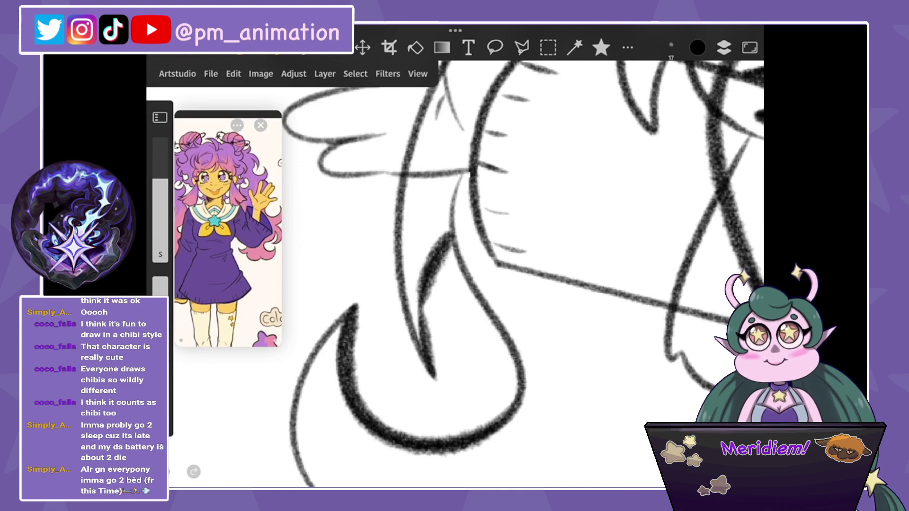
pyautogui.moveTo(441, 253); pyautogui.dragTo(420, 340)
pyautogui.scroll(-5, 520, 275)
pyautogui.scroll(5, 521, 284)
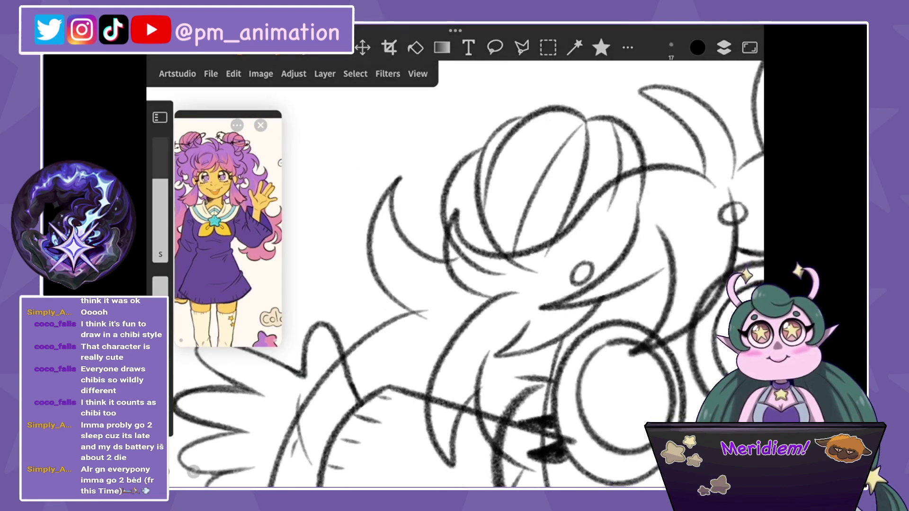
# At brush size 17, ink the left hair curve, the right bun and the central bun outline.
pyautogui.moveTo(160, 225); pyautogui.dragTo(160, 239)
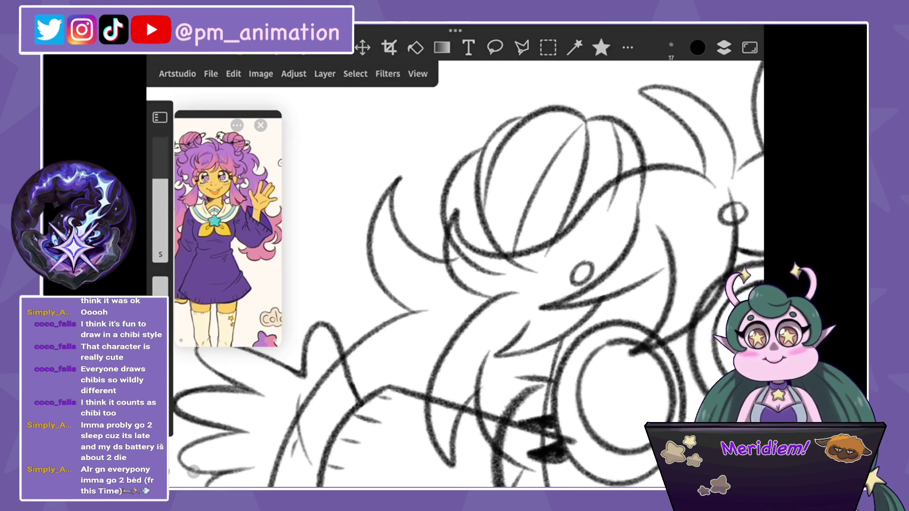
pyautogui.moveTo(395, 198); pyautogui.dragTo(431, 261)
pyautogui.scroll(-1, 466, 284)
pyautogui.scroll(-1, 466, 284)
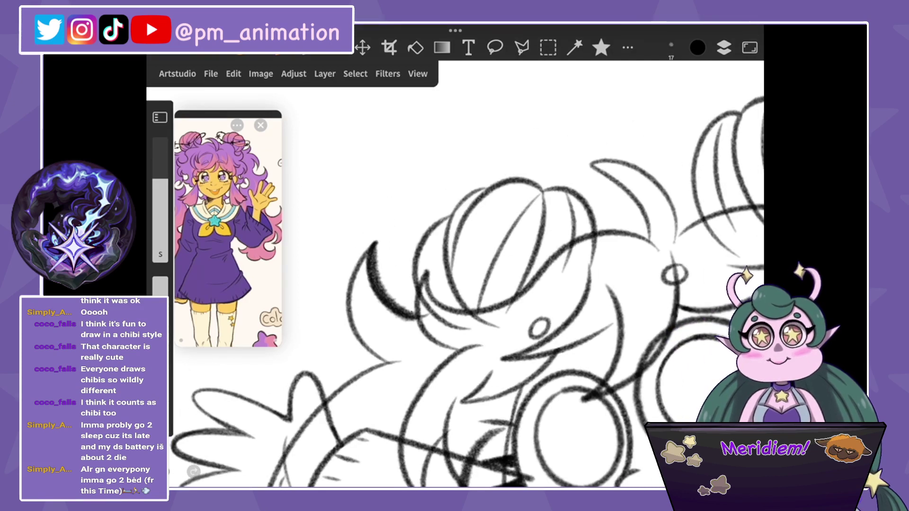
pyautogui.moveTo(542, 187)
pyautogui.mouseDown()
pyautogui.moveTo(599, 243)
pyautogui.moveTo(598, 263)
pyautogui.mouseUp()
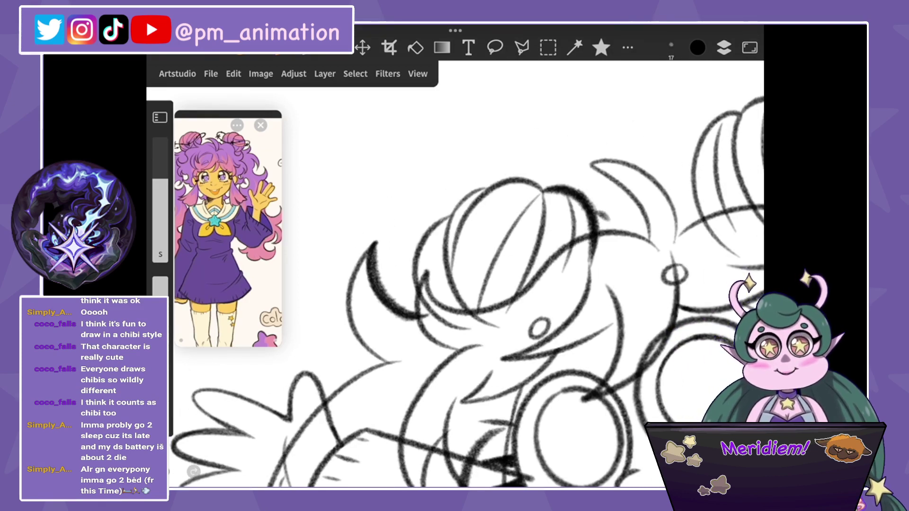
pyautogui.moveTo(596, 210); pyautogui.dragTo(620, 284)
pyautogui.moveTo(538, 187)
pyautogui.mouseDown()
pyautogui.moveTo(544, 218)
pyautogui.moveTo(478, 196)
pyautogui.moveTo(489, 327)
pyautogui.mouseUp()
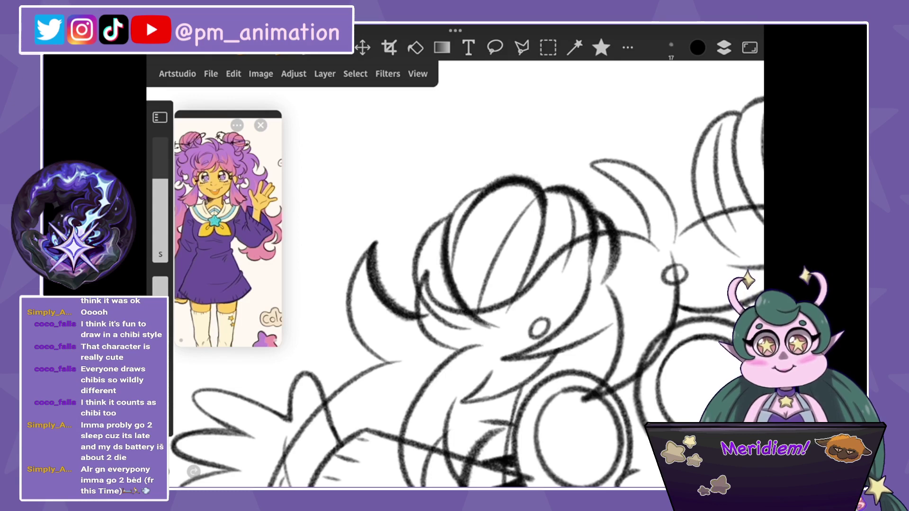
# Ink the bun's left, inner and upper-right curves plus a short nearby hair line.
pyautogui.scroll(2, 454, 284)
pyautogui.moveTo(492, 166); pyautogui.dragTo(502, 272)
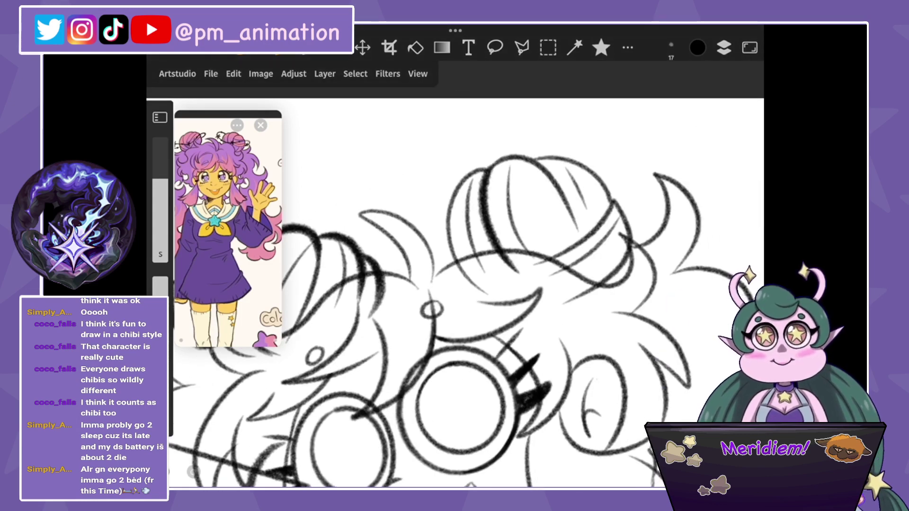
pyautogui.moveTo(451, 239); pyautogui.dragTo(440, 286)
pyautogui.moveTo(524, 160); pyautogui.dragTo(581, 235)
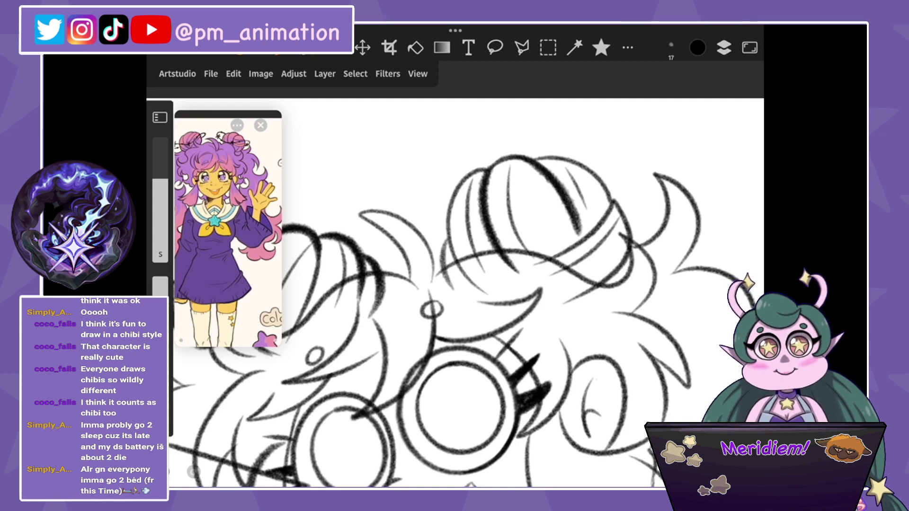
pyautogui.moveTo(554, 157)
pyautogui.mouseDown()
pyautogui.moveTo(610, 208)
pyautogui.moveTo(605, 279)
pyautogui.moveTo(586, 293)
pyautogui.mouseUp()
pyautogui.moveTo(520, 114)
pyautogui.mouseDown()
pyautogui.moveTo(548, 141)
pyautogui.moveTo(519, 202)
pyautogui.moveTo(584, 243)
pyautogui.moveTo(607, 283)
pyautogui.mouseUp()
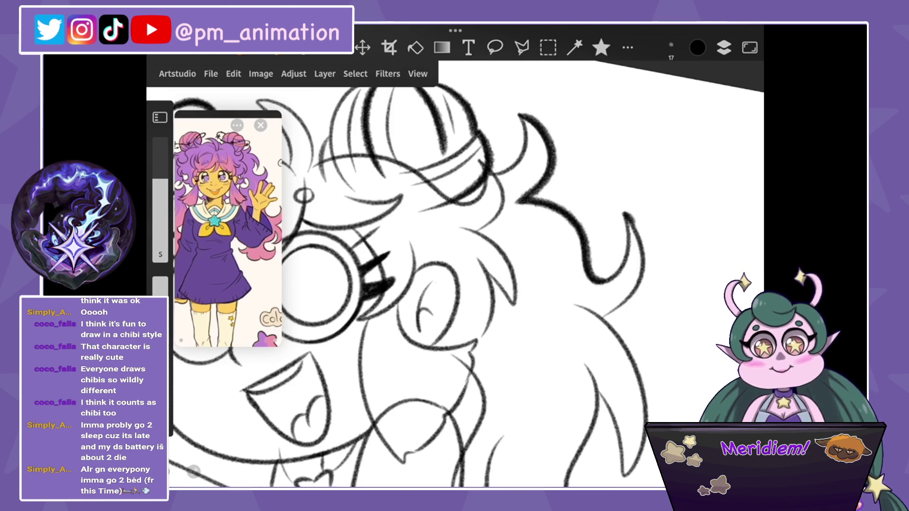
# Ink the hair curves below the bun and the right-side strands, dropping an overshooting stroke.
pyautogui.moveTo(636, 213)
pyautogui.mouseDown()
pyautogui.moveTo(615, 303)
pyautogui.moveTo(598, 324)
pyautogui.mouseUp()
pyautogui.hotkey('ctrl', 'z')
pyautogui.scroll(3, 454, 284)
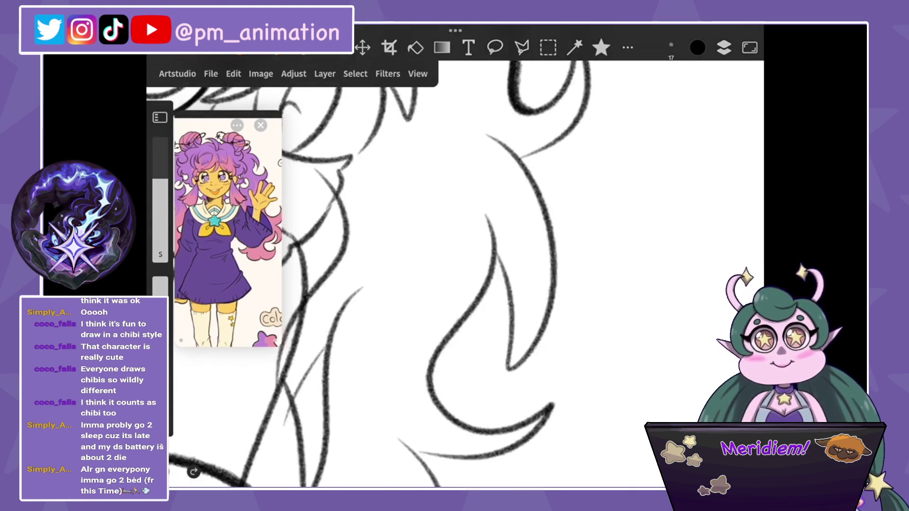
pyautogui.moveTo(492, 136)
pyautogui.mouseDown()
pyautogui.moveTo(561, 275)
pyautogui.moveTo(507, 374)
pyautogui.mouseUp()
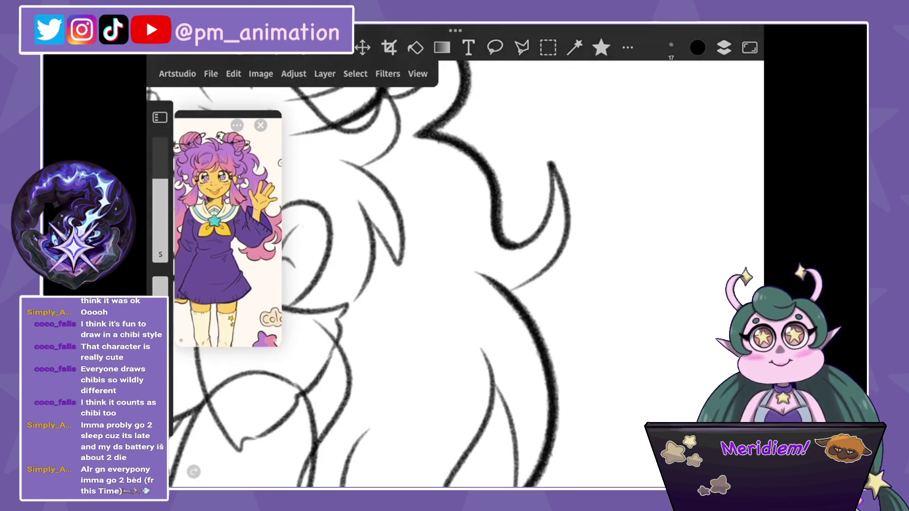
pyautogui.moveTo(554, 165)
pyautogui.mouseDown()
pyautogui.moveTo(540, 274)
pyautogui.moveTo(507, 295)
pyautogui.mouseUp()
pyautogui.scroll(-3, 398, 274)
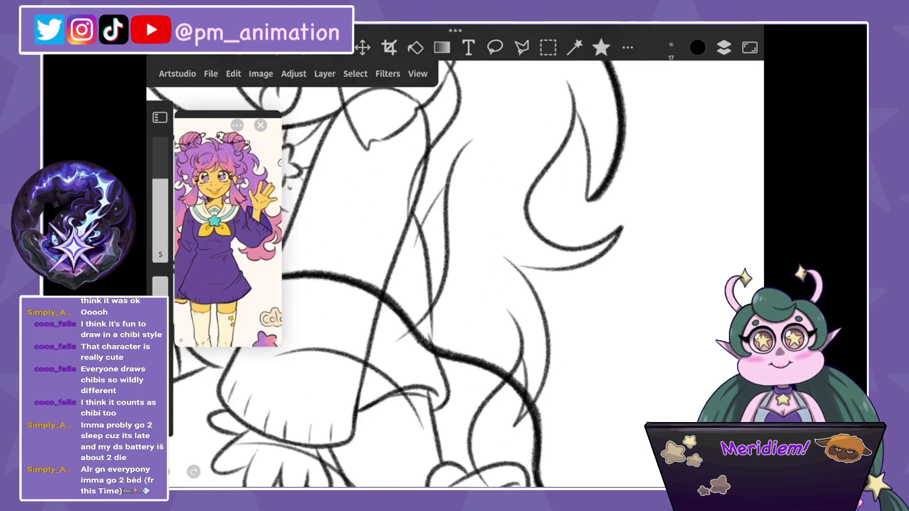
pyautogui.moveTo(568, 83)
pyautogui.mouseDown()
pyautogui.moveTo(535, 180)
pyautogui.moveTo(568, 248)
pyautogui.mouseUp()
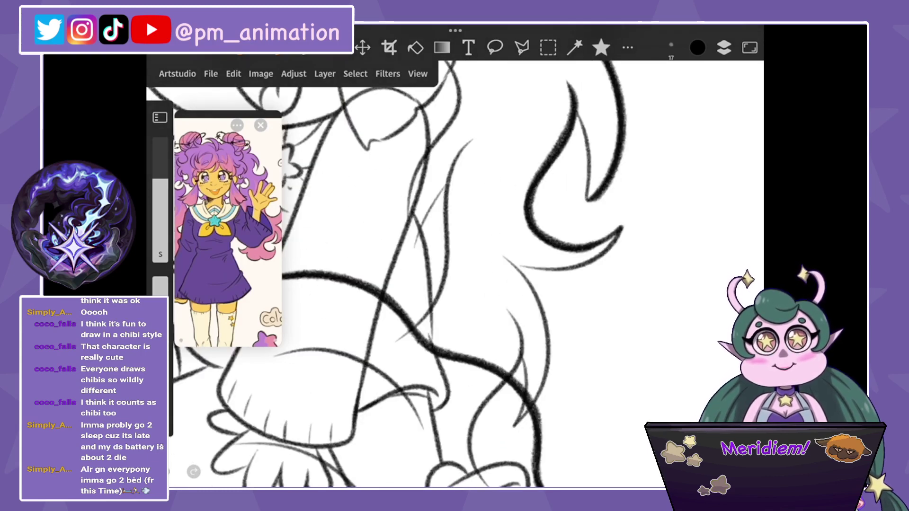
pyautogui.moveTo(620, 229); pyautogui.dragTo(558, 272)
# Ink the lower wavy hair curve and add short strokes along the flowing hair.
pyautogui.moveTo(504, 256)
pyautogui.mouseDown()
pyautogui.moveTo(539, 302)
pyautogui.moveTo(519, 422)
pyautogui.mouseUp()
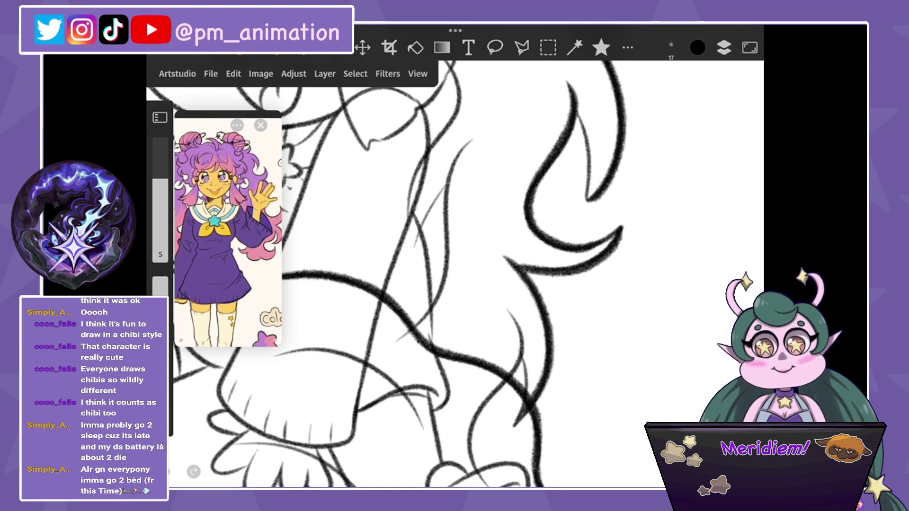
pyautogui.scroll(-3, 397, 274)
pyautogui.scroll(3, 473, 274)
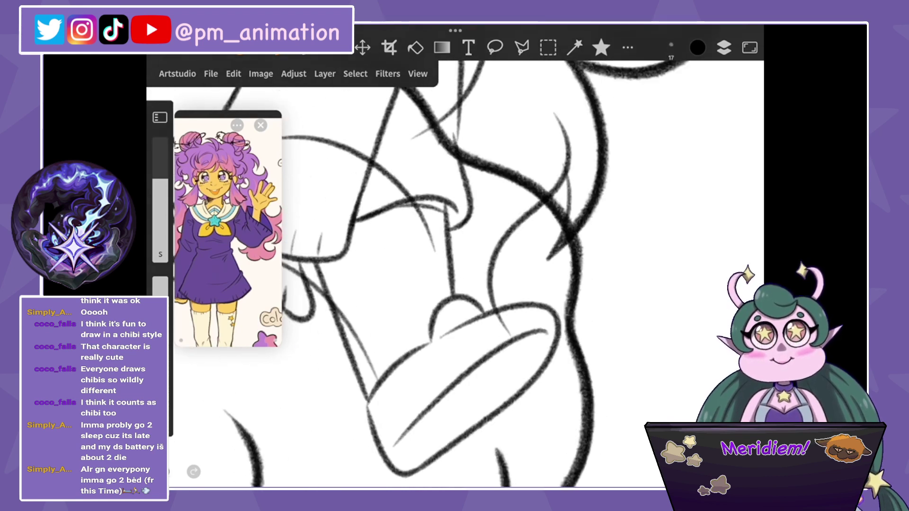
pyautogui.moveTo(564, 112); pyautogui.dragTo(483, 340)
pyautogui.scroll(-5, 454, 274)
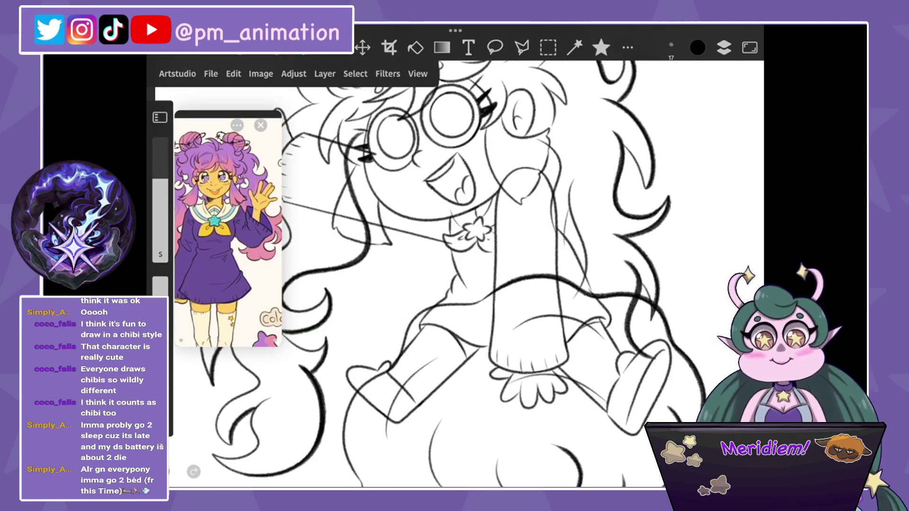
pyautogui.scroll(5, 455, 274)
pyautogui.scroll(2, 454, 274)
pyautogui.moveTo(454, 227); pyautogui.dragTo(448, 359)
pyautogui.scroll(-5, 455, 275)
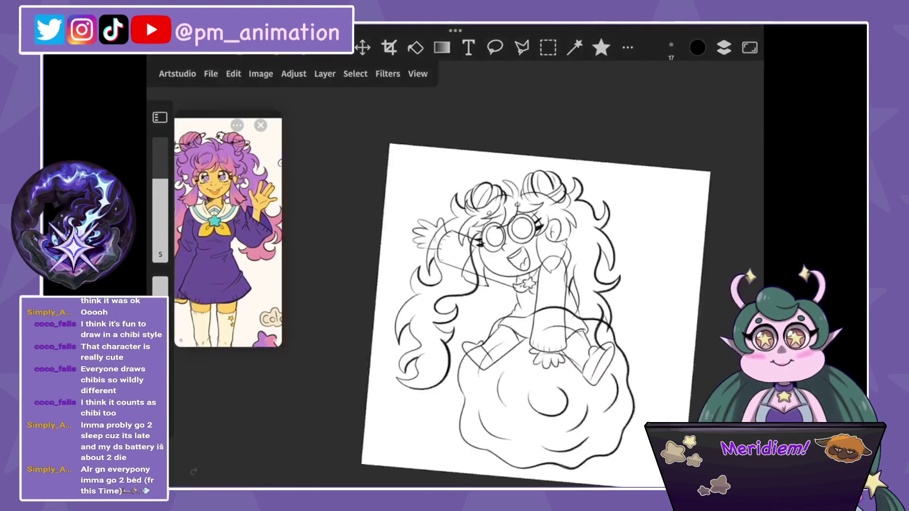
pyautogui.scroll(3, 473, 275)
pyautogui.scroll(3, 473, 275)
pyautogui.scroll(-1, 473, 275)
# Switch to Layer 9 and ink the arm's long diagonal edge.
pyautogui.click(723, 47)
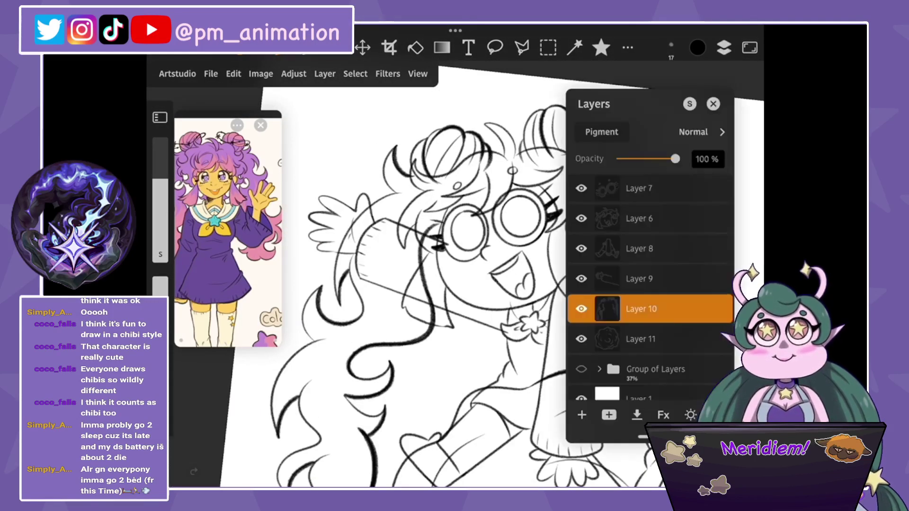
pyautogui.scroll(-1, 649, 284)
pyautogui.click(639, 265)
pyautogui.scroll(3, 473, 265)
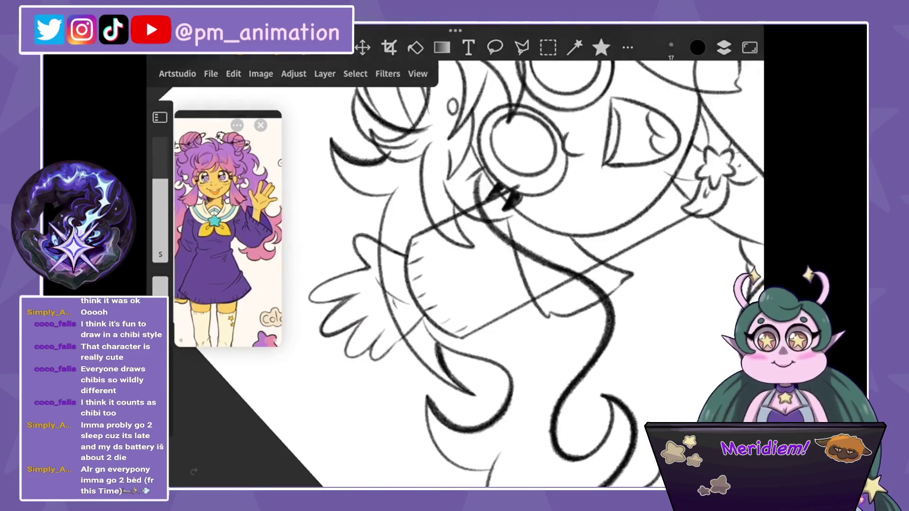
pyautogui.scroll(3, 474, 265)
pyautogui.moveTo(373, 256); pyautogui.dragTo(558, 73)
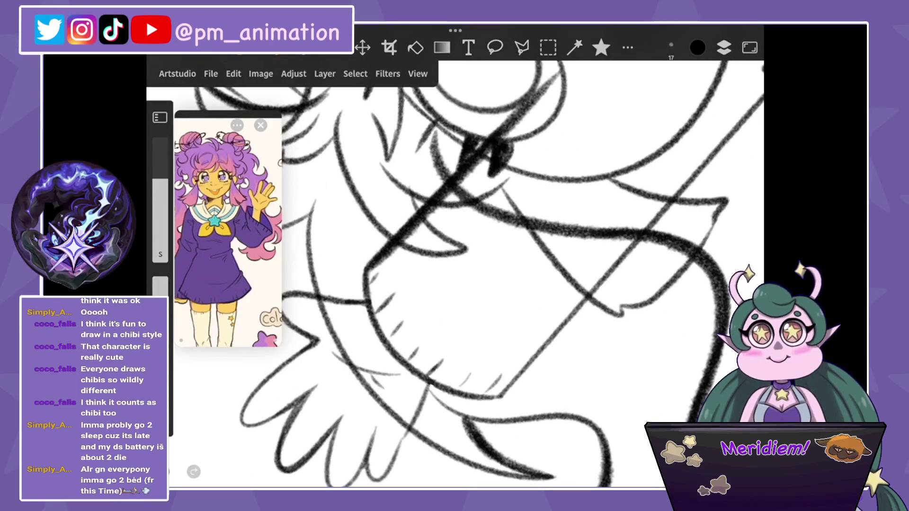
pyautogui.scroll(-5, 455, 275)
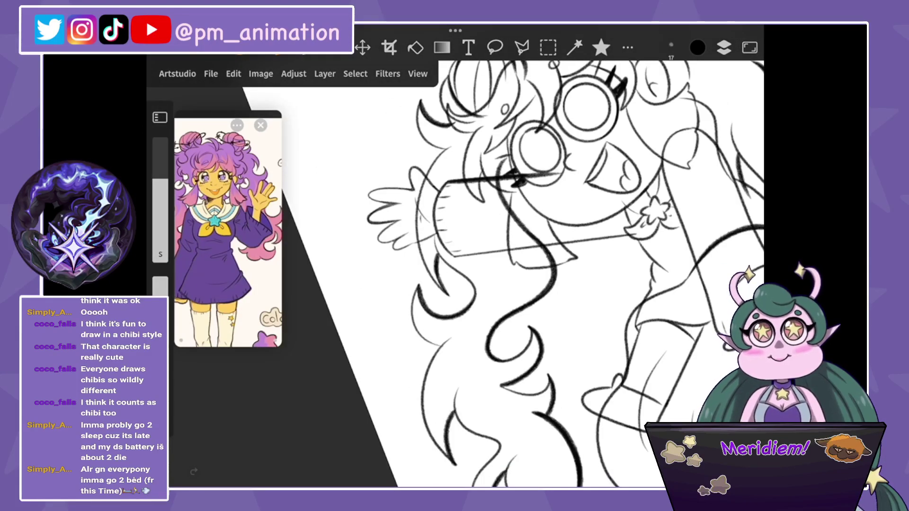
pyautogui.scroll(2, 454, 275)
pyautogui.scroll(2, 454, 274)
pyautogui.scroll(1, 454, 275)
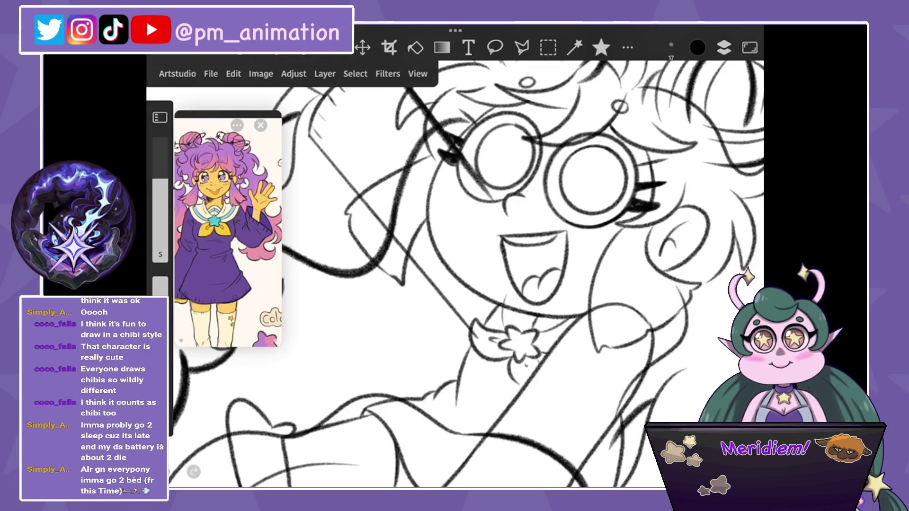
# Add a stroke beside the mouth and darken the sleeve line, discarding stray collar and finger strokes.
pyautogui.moveTo(462, 326); pyautogui.dragTo(471, 250)
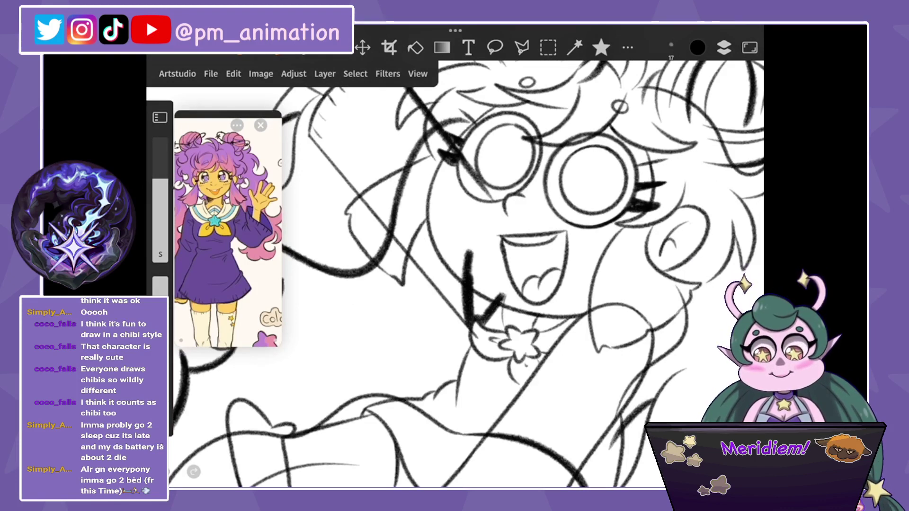
pyautogui.moveTo(477, 341)
pyautogui.mouseDown()
pyautogui.moveTo(482, 270)
pyautogui.moveTo(483, 340)
pyautogui.moveTo(470, 252)
pyautogui.moveTo(479, 331)
pyautogui.moveTo(469, 266)
pyautogui.moveTo(495, 326)
pyautogui.moveTo(461, 228)
pyautogui.moveTo(464, 318)
pyautogui.mouseUp()
pyautogui.hotkey('ctrl', 'z')
pyautogui.hotkey('ctrl', 'z')
pyautogui.scroll(5, 521, 260)
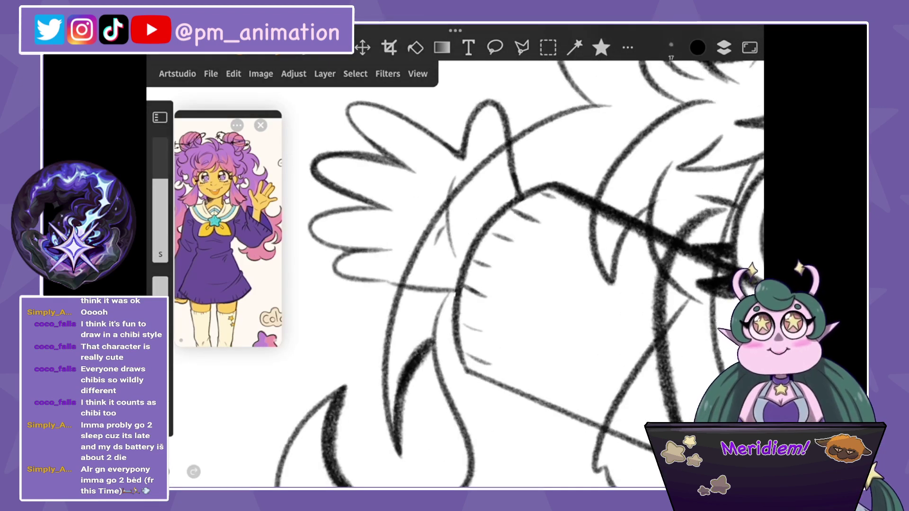
pyautogui.moveTo(495, 107); pyautogui.dragTo(519, 190)
pyautogui.moveTo(456, 157)
pyautogui.mouseDown()
pyautogui.moveTo(402, 118)
pyautogui.moveTo(359, 105)
pyautogui.mouseUp()
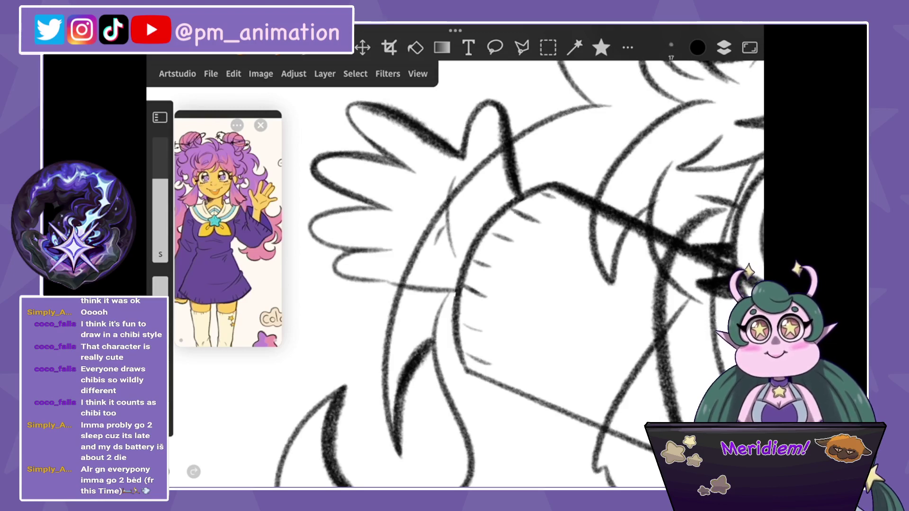
pyautogui.hotkey('ctrl', 'z')
# Ink the raised hand's outline and two finger outlines, adjusting view rotation and brush size.
pyautogui.moveTo(517, 153); pyautogui.dragTo(458, 199)
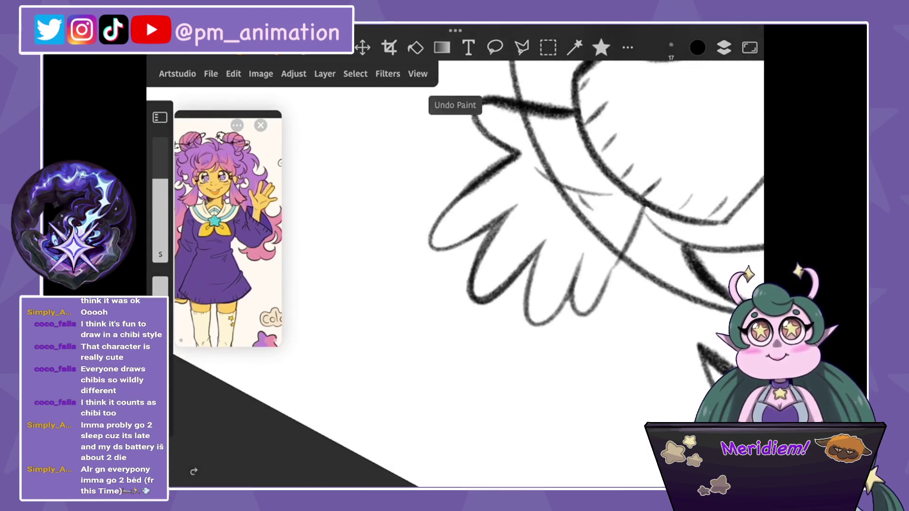
pyautogui.moveTo(493, 171); pyautogui.dragTo(430, 238)
pyautogui.moveTo(514, 207); pyautogui.dragTo(469, 306)
pyautogui.moveTo(544, 242); pyautogui.dragTo(521, 313)
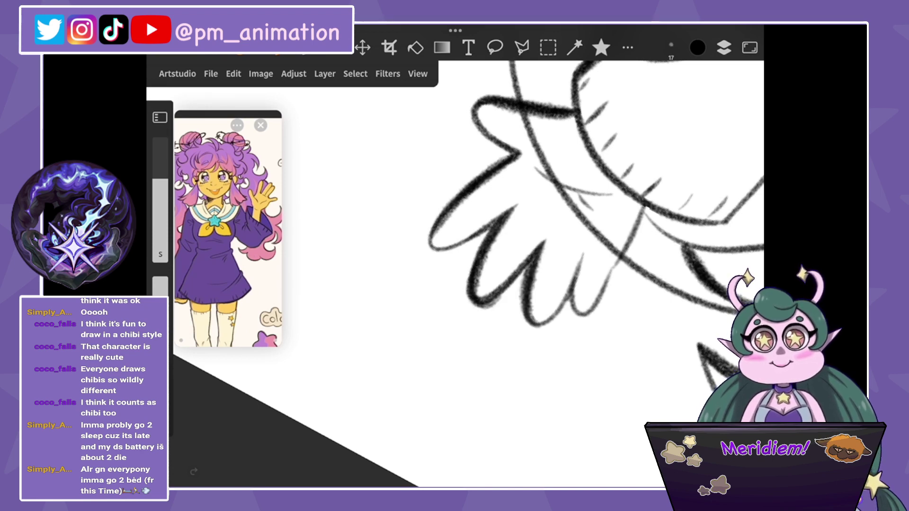
pyautogui.moveTo(520, 261); pyautogui.dragTo(568, 237)
pyautogui.moveTo(160, 254)
pyautogui.mouseDown()
pyautogui.moveTo(160, 240)
pyautogui.moveTo(160, 254)
pyautogui.mouseUp()
pyautogui.moveTo(521, 261); pyautogui.dragTo(468, 284)
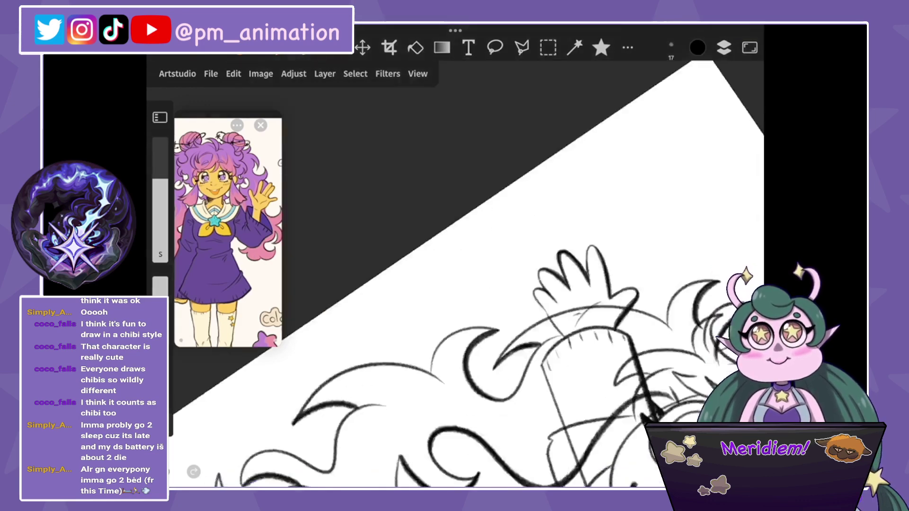
# Toggle the arm layer's visibility to check it, then ink a dark line along the cheek and jaw.
pyautogui.click(723, 48)
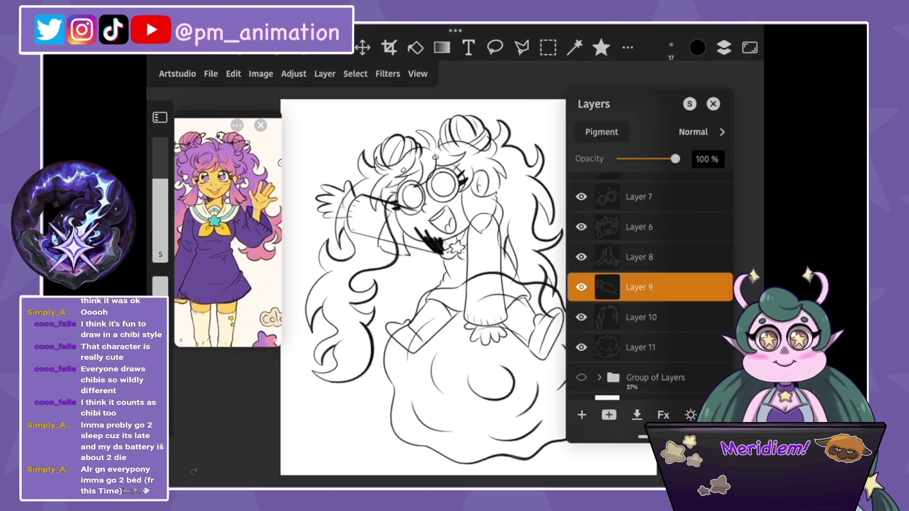
pyautogui.click(581, 286)
pyautogui.scroll(5, 468, 284)
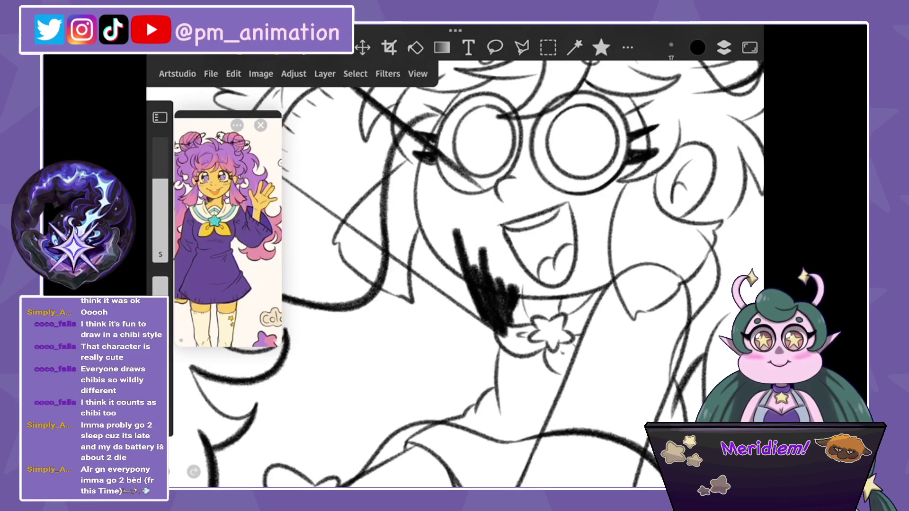
pyautogui.moveTo(445, 161); pyautogui.dragTo(476, 312)
pyautogui.moveTo(445, 184); pyautogui.dragTo(471, 298)
pyautogui.moveTo(444, 163); pyautogui.dragTo(472, 310)
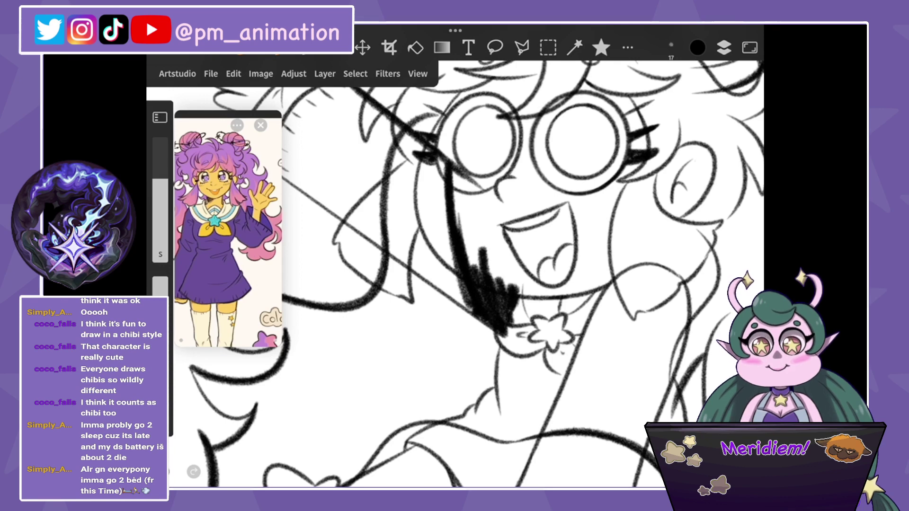
# Fill the solid black wedge beside the cheek, darkening its lower part.
pyautogui.moveTo(462, 177)
pyautogui.mouseDown()
pyautogui.moveTo(483, 197)
pyautogui.moveTo(513, 288)
pyautogui.mouseUp()
pyautogui.moveTo(481, 208); pyautogui.dragTo(461, 284)
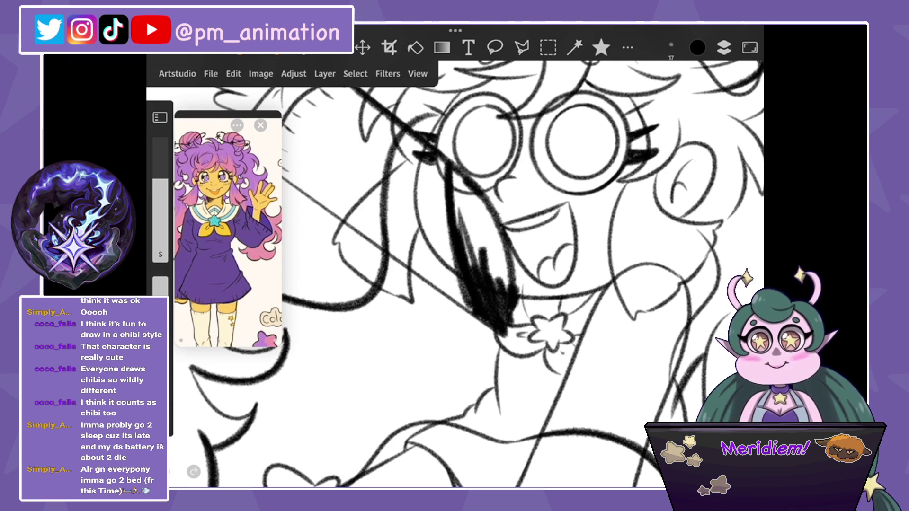
pyautogui.moveTo(454, 175)
pyautogui.mouseDown()
pyautogui.moveTo(471, 269)
pyautogui.moveTo(492, 275)
pyautogui.mouseUp()
pyautogui.moveTo(462, 194)
pyautogui.mouseDown()
pyautogui.moveTo(482, 279)
pyautogui.moveTo(506, 289)
pyautogui.mouseUp()
pyautogui.moveTo(490, 213); pyautogui.dragTo(512, 290)
pyautogui.moveTo(485, 232); pyautogui.dragTo(516, 338)
# Hide Layers 9, 10 and 11, toggle Layer 8's visibility, and make Layer 8 the active drawing layer.
pyautogui.scroll(-5, 454, 275)
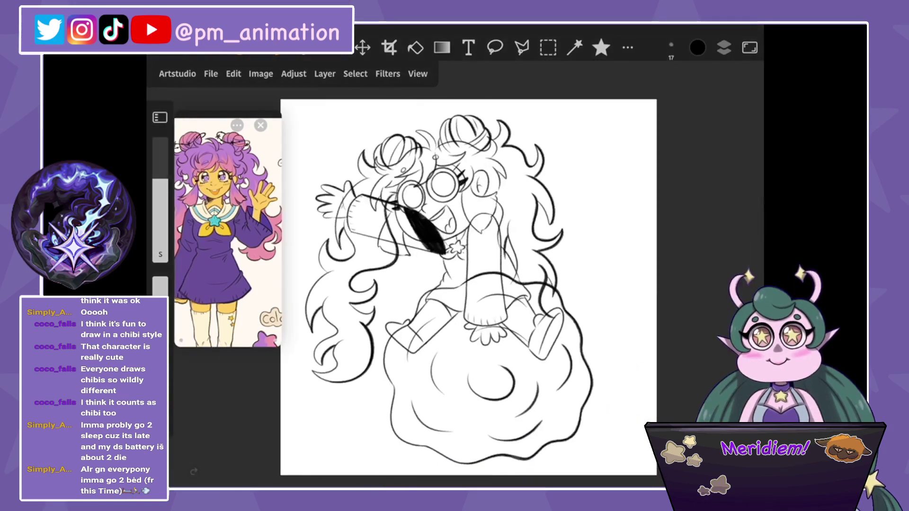
pyautogui.click(724, 47)
pyautogui.click(581, 317)
pyautogui.click(582, 348)
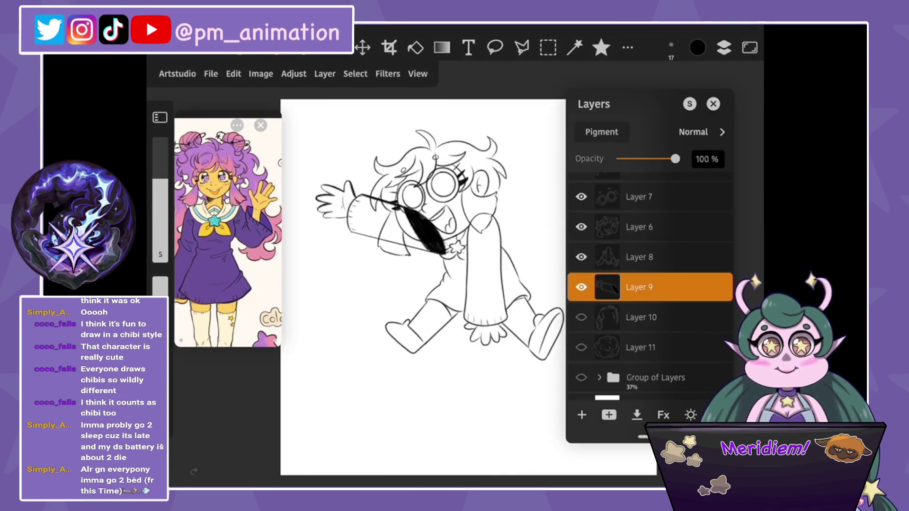
pyautogui.click(581, 287)
pyautogui.click(581, 256)
pyautogui.click(581, 257)
pyautogui.click(639, 256)
pyautogui.click(724, 48)
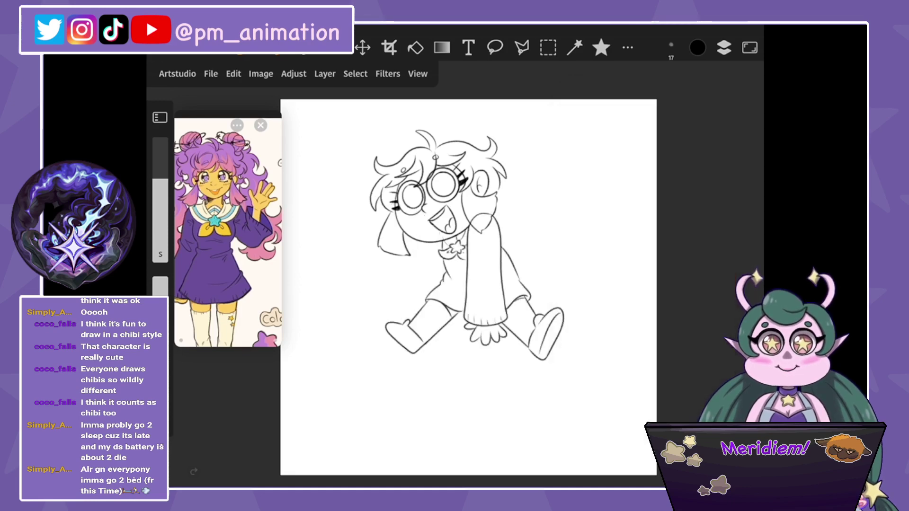
# Ink the long sleeve curve and the diagonal sleeve line with thick strokes, redoing the curve once.
pyautogui.scroll(5, 454, 265)
pyautogui.scroll(5, 466, 275)
pyautogui.scroll(5, 466, 275)
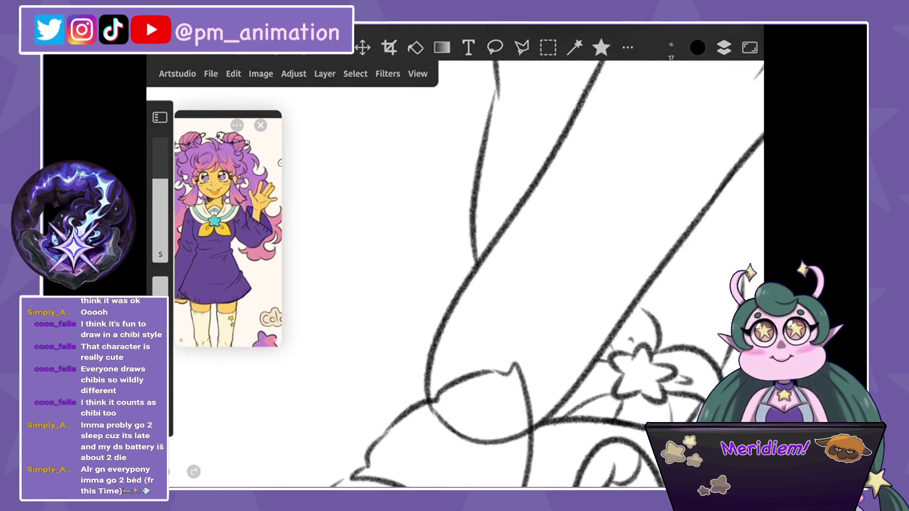
pyautogui.moveTo(602, 66)
pyautogui.mouseDown()
pyautogui.moveTo(469, 272)
pyautogui.moveTo(419, 412)
pyautogui.moveTo(493, 447)
pyautogui.mouseUp()
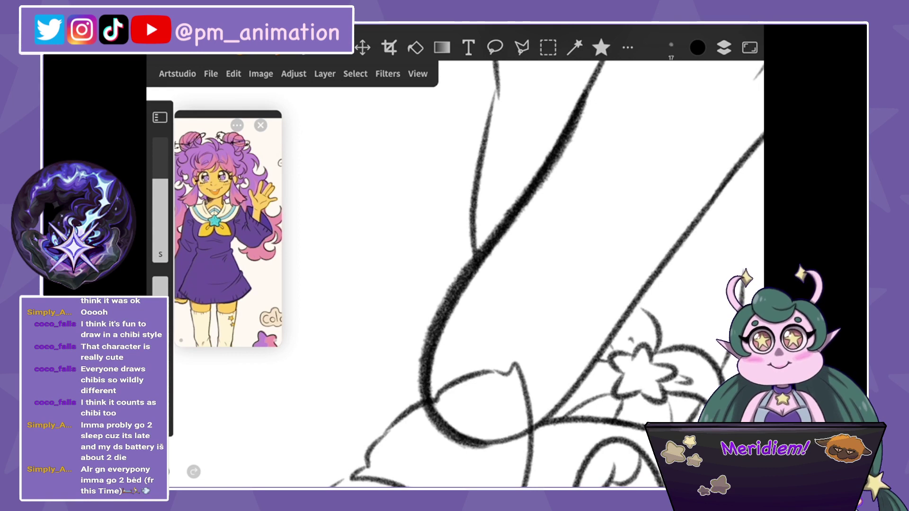
pyautogui.hotkey('ctrl', 'z')
pyautogui.moveTo(440, 428)
pyautogui.mouseDown()
pyautogui.moveTo(411, 345)
pyautogui.moveTo(592, 78)
pyautogui.mouseUp()
pyautogui.scroll(-2, 466, 274)
pyautogui.moveTo(433, 336)
pyautogui.mouseDown()
pyautogui.moveTo(545, 171)
pyautogui.moveTo(602, 165)
pyautogui.mouseUp()
# Ink the sleeve cuff curve and its ruffle outlines darker, redrawing one ruffle stroke.
pyautogui.scroll(-2, 474, 274)
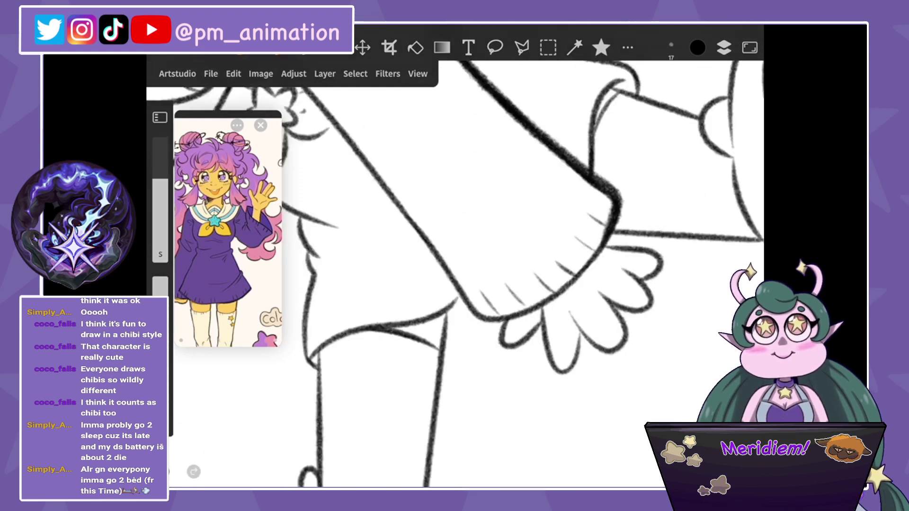
pyautogui.moveTo(616, 209)
pyautogui.mouseDown()
pyautogui.moveTo(558, 294)
pyautogui.moveTo(485, 318)
pyautogui.mouseUp()
pyautogui.moveTo(542, 319); pyautogui.dragTo(516, 348)
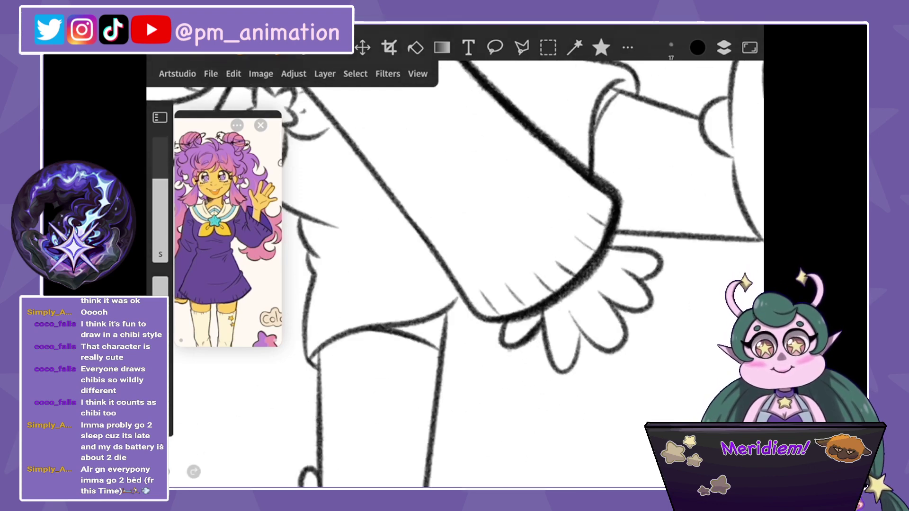
pyautogui.moveTo(610, 246)
pyautogui.mouseDown()
pyautogui.moveTo(656, 256)
pyautogui.moveTo(656, 312)
pyautogui.moveTo(616, 350)
pyautogui.moveTo(563, 379)
pyautogui.mouseUp()
pyautogui.scroll(-3, 521, 284)
pyautogui.hotkey('ctrl', 'z')
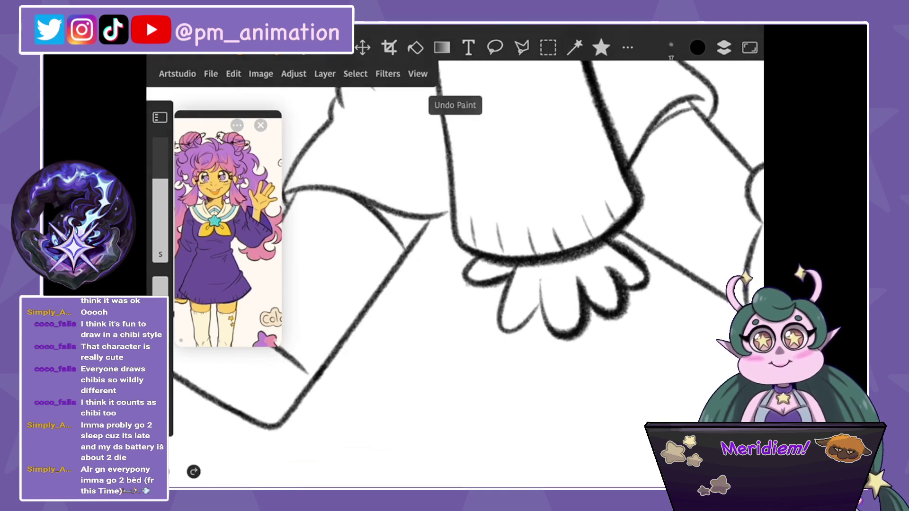
pyautogui.moveTo(502, 331); pyautogui.dragTo(542, 303)
# Ink the star collar: its top, the ruffle curve beneath it, and the area above.
pyautogui.scroll(-5, 468, 274)
pyautogui.scroll(5, 473, 274)
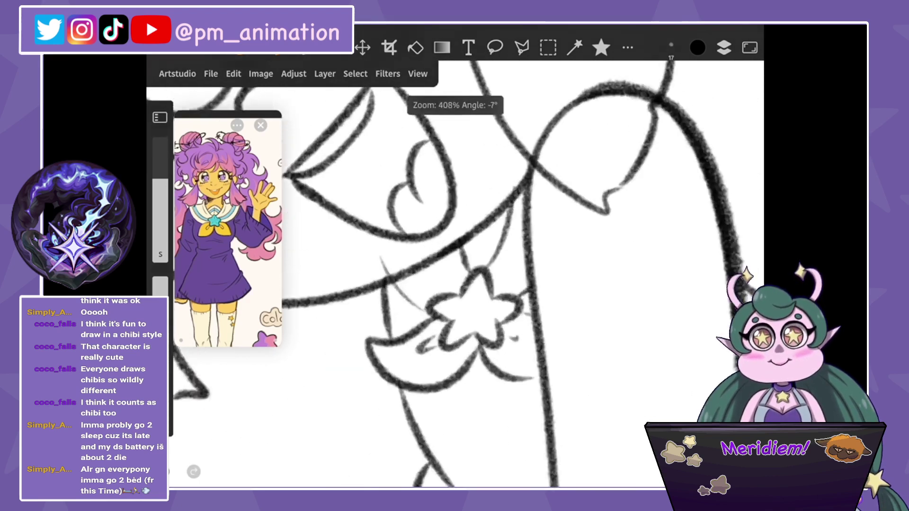
pyautogui.scroll(-5, 473, 274)
pyautogui.scroll(5, 474, 274)
pyautogui.moveTo(516, 222)
pyautogui.mouseDown()
pyautogui.moveTo(533, 262)
pyautogui.moveTo(551, 277)
pyautogui.moveTo(512, 301)
pyautogui.mouseUp()
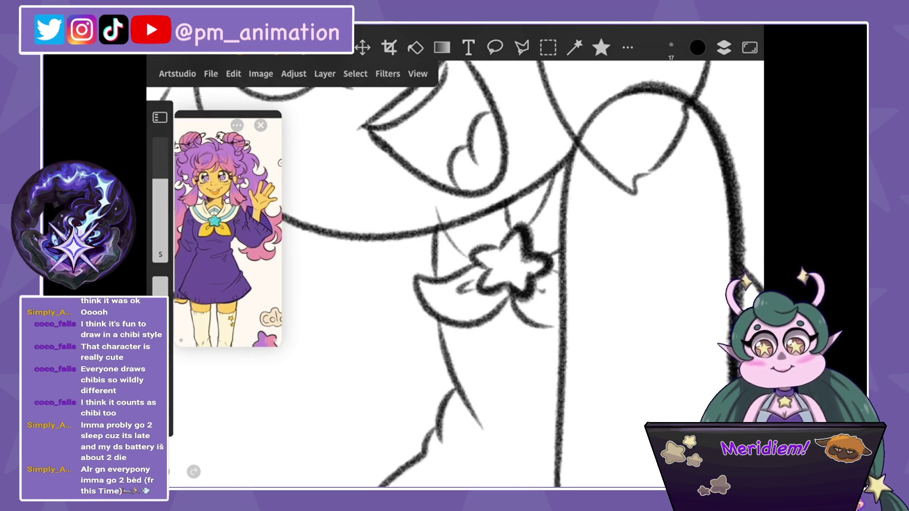
pyautogui.moveTo(432, 310); pyautogui.dragTo(505, 300)
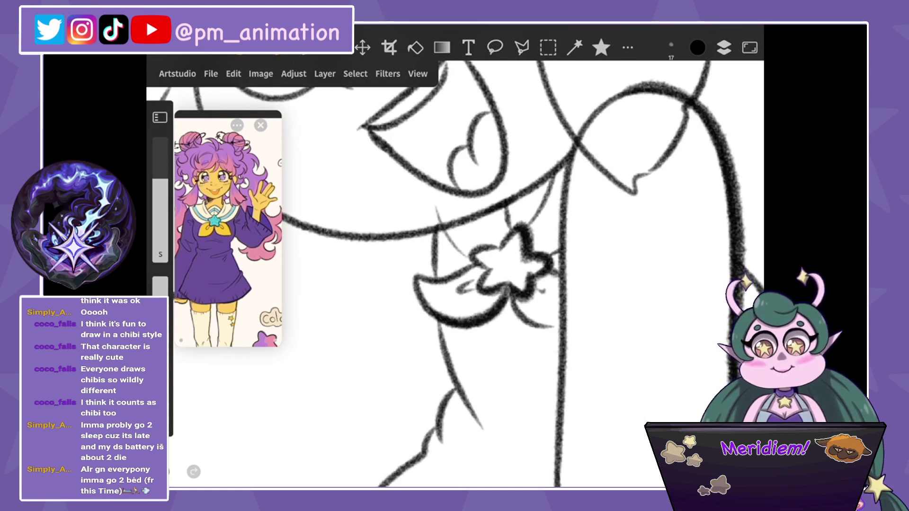
pyautogui.moveTo(497, 206)
pyautogui.mouseDown()
pyautogui.moveTo(511, 234)
pyautogui.moveTo(542, 182)
pyautogui.moveTo(506, 225)
pyautogui.moveTo(537, 199)
pyautogui.moveTo(516, 215)
pyautogui.moveTo(558, 156)
pyautogui.moveTo(495, 203)
pyautogui.mouseUp()
# Ink the sleeve's right edge and retrace it thicker.
pyautogui.scroll(-5, 501, 275)
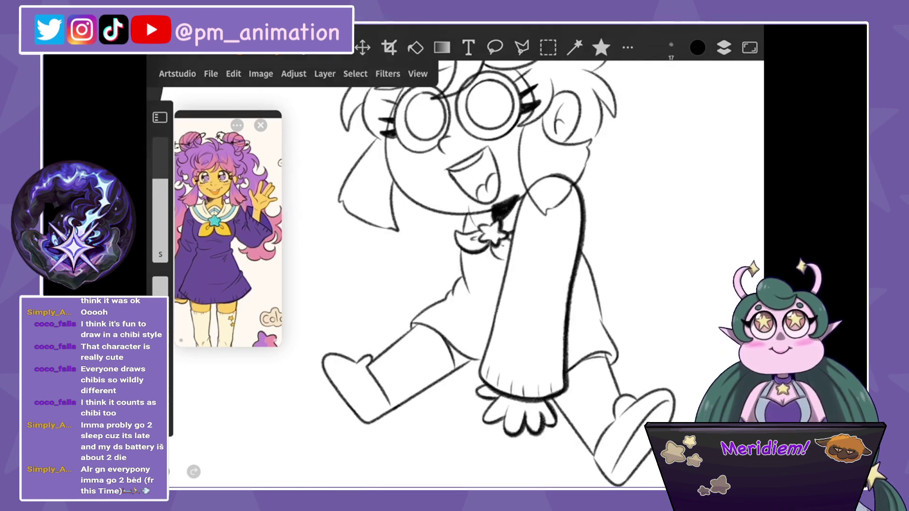
pyautogui.scroll(5, 501, 275)
pyautogui.scroll(-5, 454, 275)
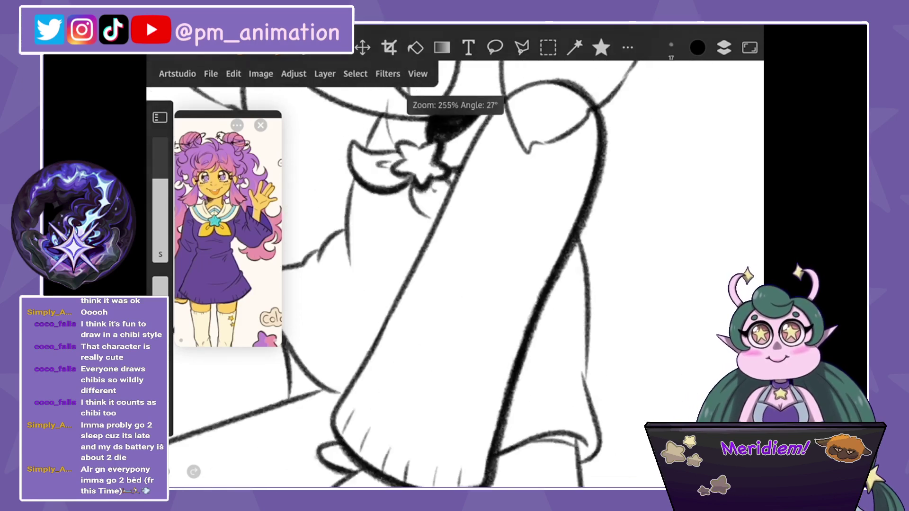
pyautogui.scroll(-3, 455, 274)
pyautogui.moveTo(526, 137); pyautogui.dragTo(513, 260)
pyautogui.scroll(3, 369, 294)
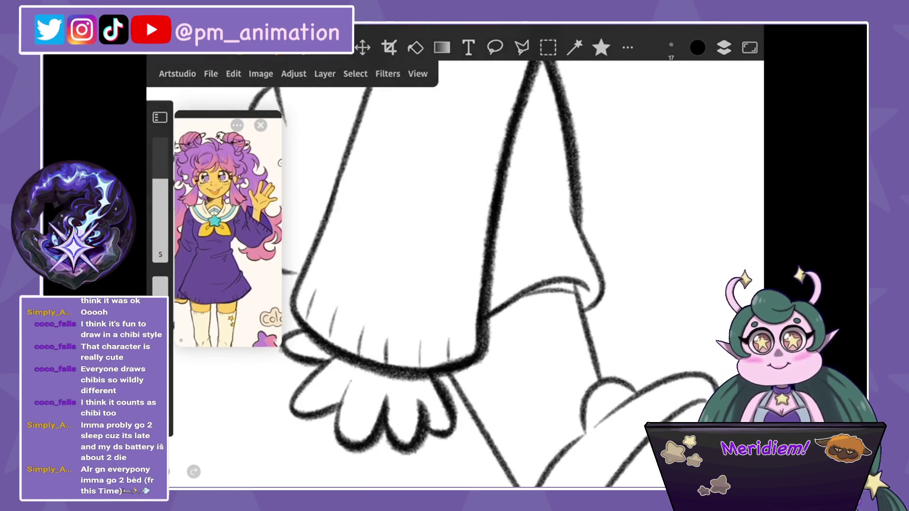
pyautogui.moveTo(570, 199)
pyautogui.mouseDown()
pyautogui.moveTo(607, 286)
pyautogui.moveTo(587, 315)
pyautogui.mouseUp()
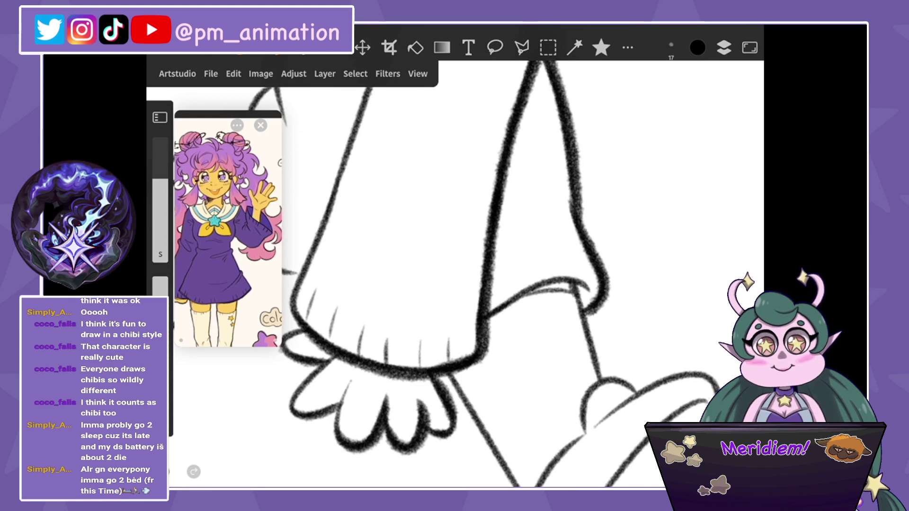
# Ink the shoe's top, right and lower outlines.
pyautogui.scroll(-3, 454, 274)
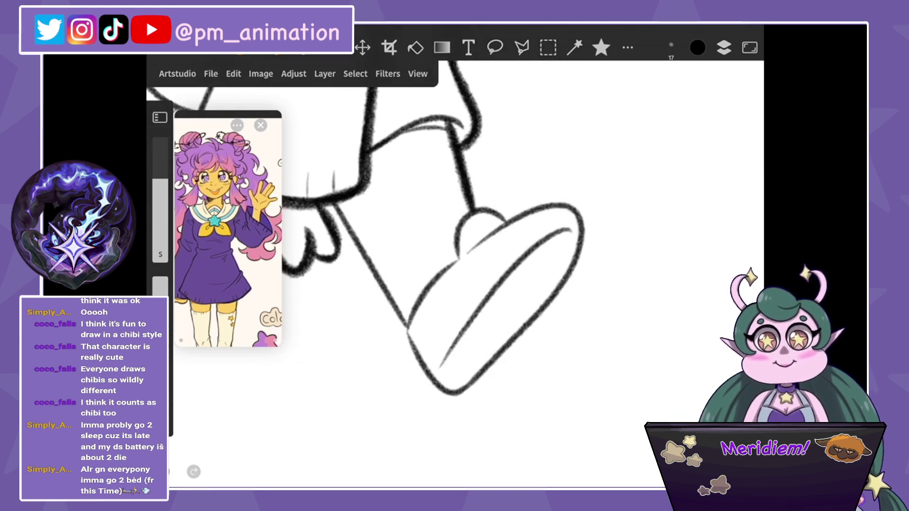
pyautogui.moveTo(478, 247)
pyautogui.mouseDown()
pyautogui.moveTo(525, 213)
pyautogui.moveTo(585, 234)
pyautogui.moveTo(575, 275)
pyautogui.mouseUp()
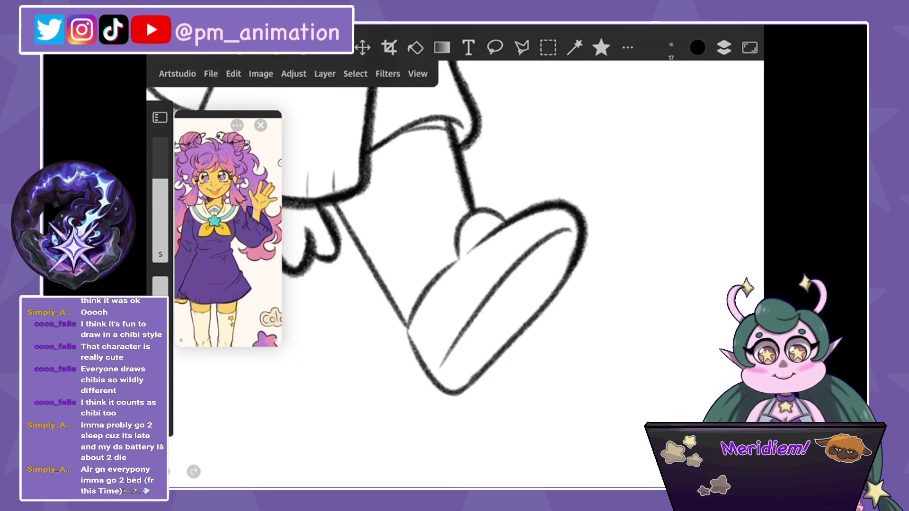
pyautogui.moveTo(444, 393)
pyautogui.mouseDown()
pyautogui.moveTo(483, 379)
pyautogui.moveTo(580, 239)
pyautogui.mouseUp()
pyautogui.scroll(2, 454, 260)
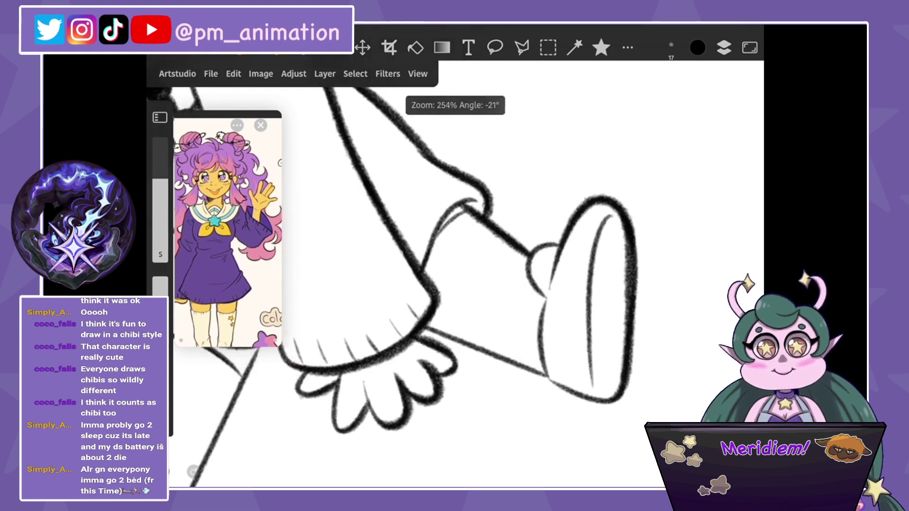
pyautogui.scroll(-1, 455, 274)
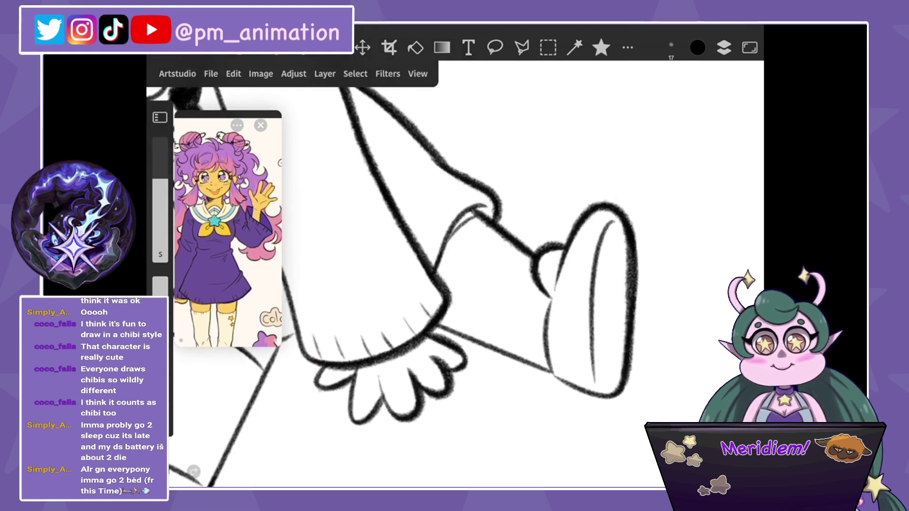
pyautogui.scroll(-3, 454, 274)
pyautogui.scroll(-3, 455, 274)
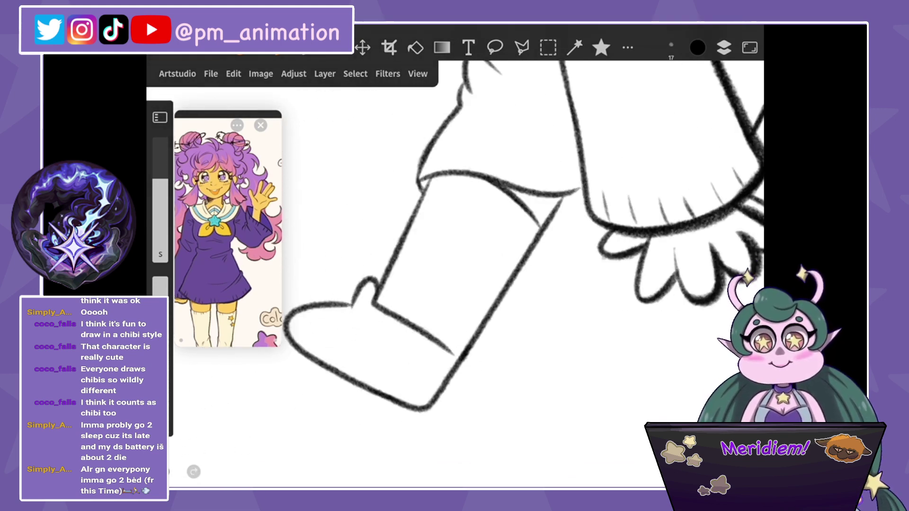
# Ink the cuff's left corner, redraw the leg's right edge thicker, and ink the boot cuff line.
pyautogui.moveTo(426, 161)
pyautogui.mouseDown()
pyautogui.moveTo(419, 194)
pyautogui.moveTo(473, 182)
pyautogui.moveTo(579, 190)
pyautogui.moveTo(523, 253)
pyautogui.moveTo(431, 404)
pyautogui.mouseUp()
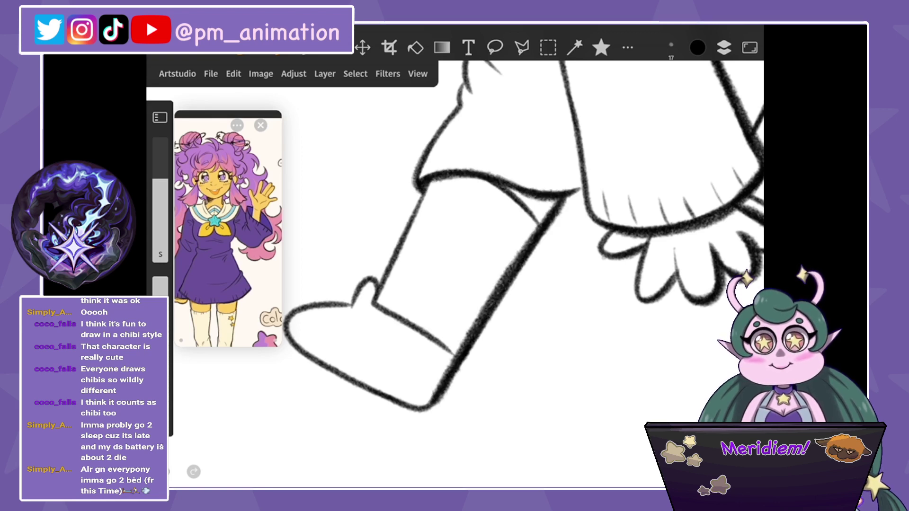
pyautogui.hotkey('ctrl', 'z')
pyautogui.moveTo(594, 130); pyautogui.dragTo(461, 351)
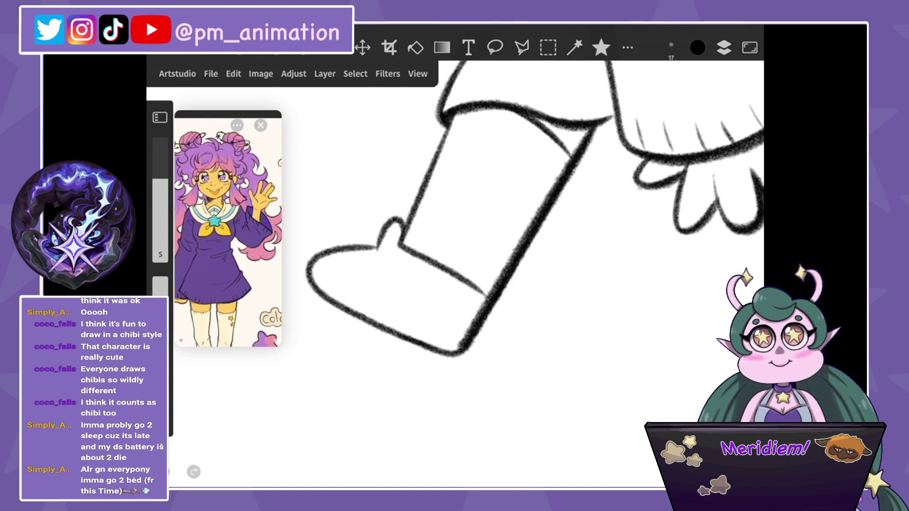
pyautogui.moveTo(400, 244)
pyautogui.mouseDown()
pyautogui.moveTo(488, 297)
pyautogui.moveTo(383, 217)
pyautogui.mouseUp()
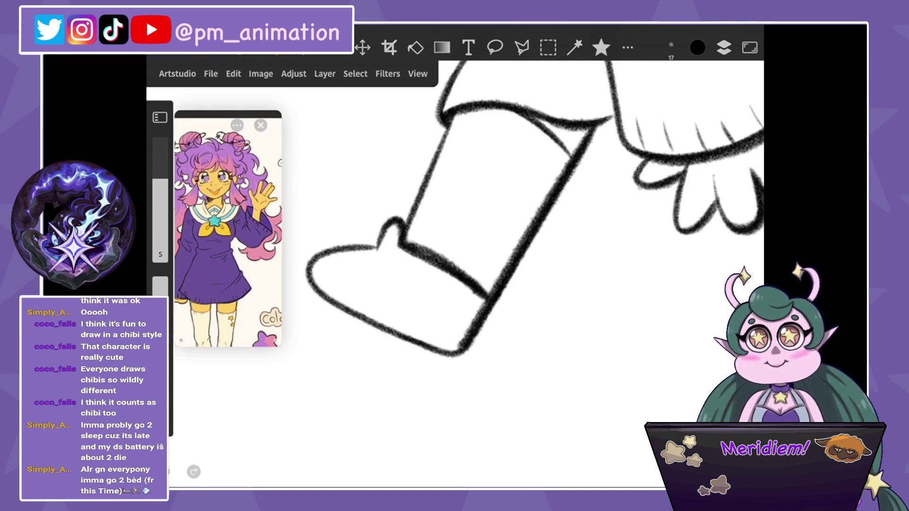
pyautogui.scroll(-3, 534, 242)
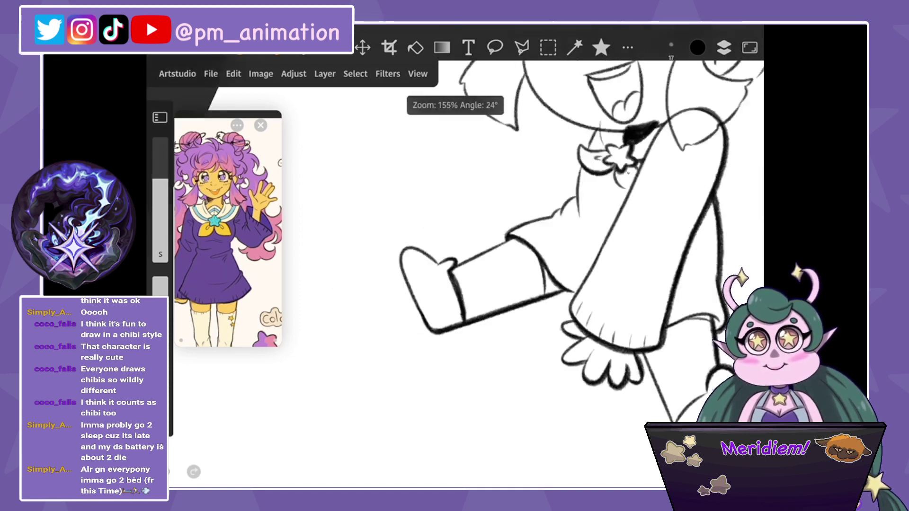
pyautogui.scroll(5, 455, 274)
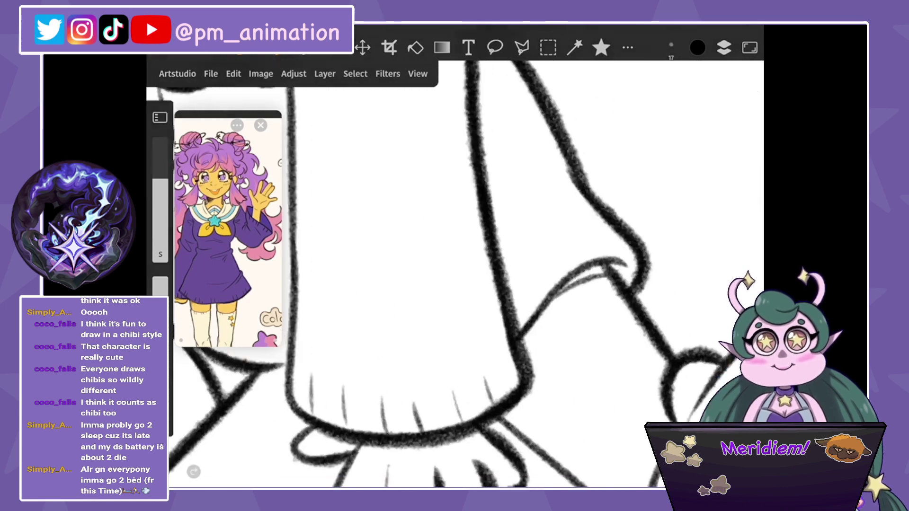
pyautogui.scroll(-2, 454, 273)
pyautogui.scroll(-3, 502, 270)
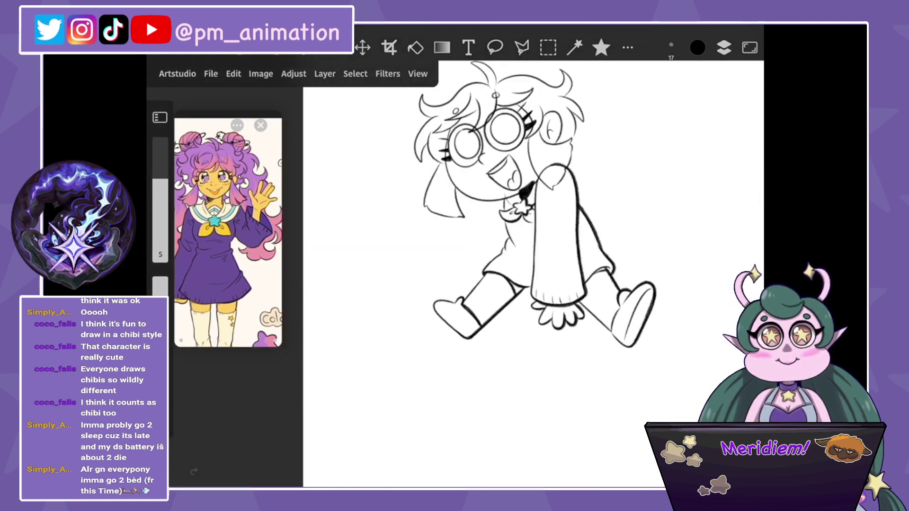
pyautogui.scroll(1, 502, 270)
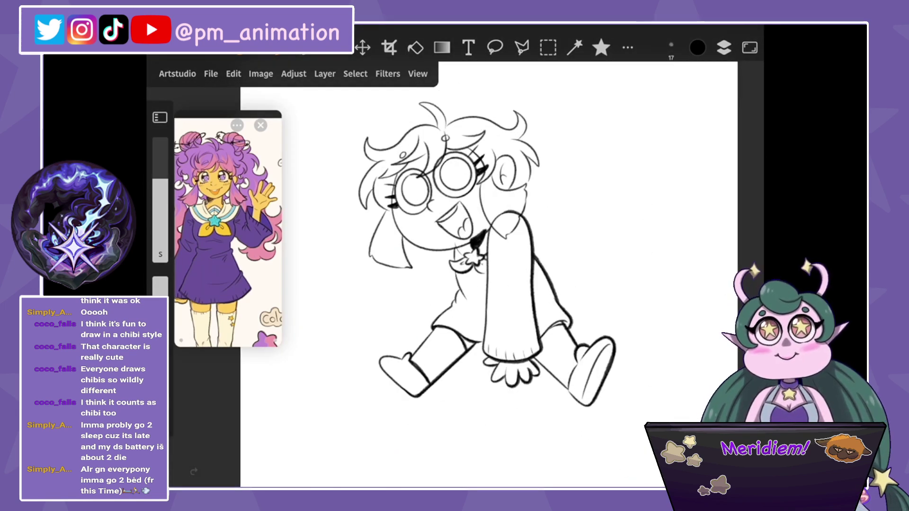
pyautogui.click(724, 47)
# Hide Layer 8 and make Layer 6 the active drawing layer.
pyautogui.scroll(1, 648, 284)
pyautogui.click(581, 279)
pyautogui.click(639, 247)
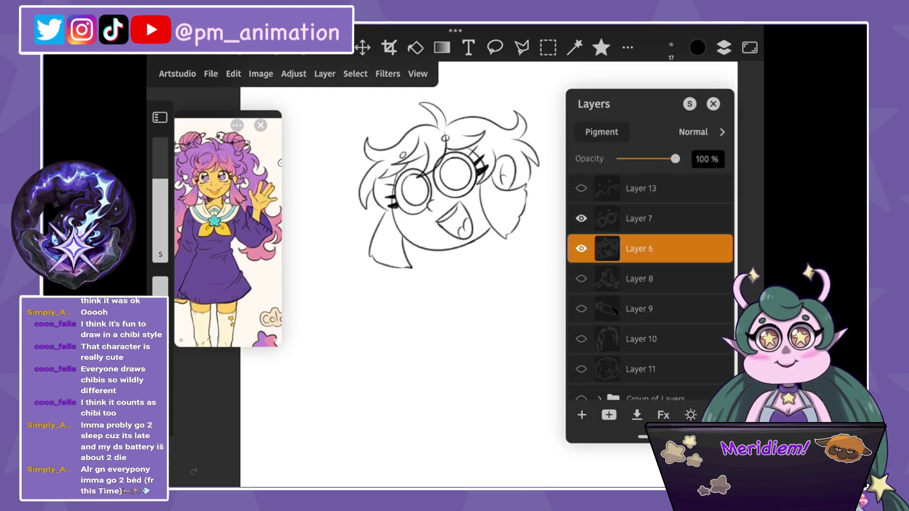
pyautogui.click(724, 48)
# Ink the open mouth outline thicker and fill its inside solid black.
pyautogui.scroll(3, 520, 190)
pyautogui.scroll(3, 502, 236)
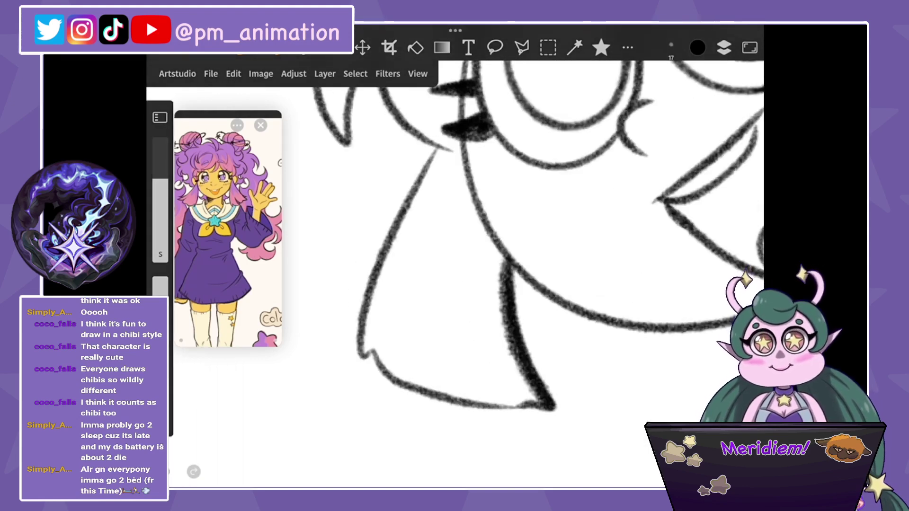
pyautogui.scroll(-3, 469, 265)
pyautogui.scroll(3, 436, 308)
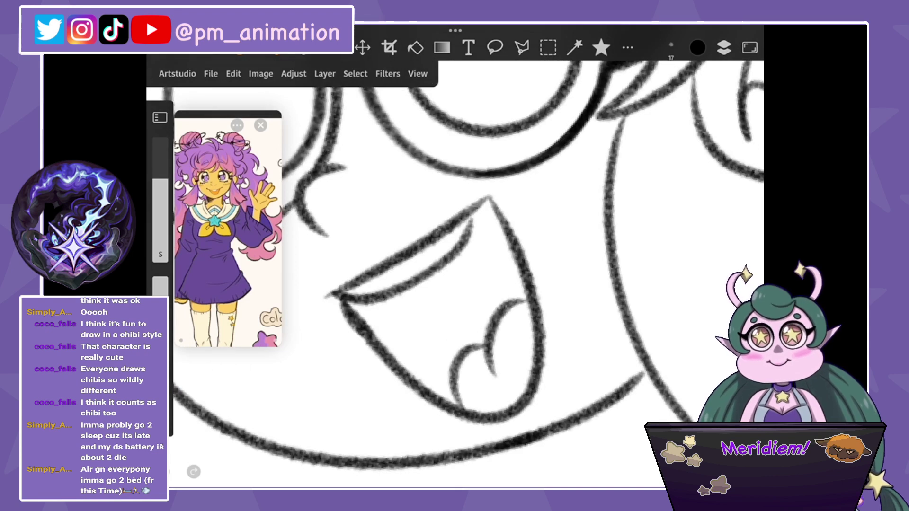
pyautogui.moveTo(337, 303)
pyautogui.mouseDown()
pyautogui.moveTo(402, 379)
pyautogui.moveTo(402, 284)
pyautogui.moveTo(480, 208)
pyautogui.moveTo(508, 253)
pyautogui.mouseUp()
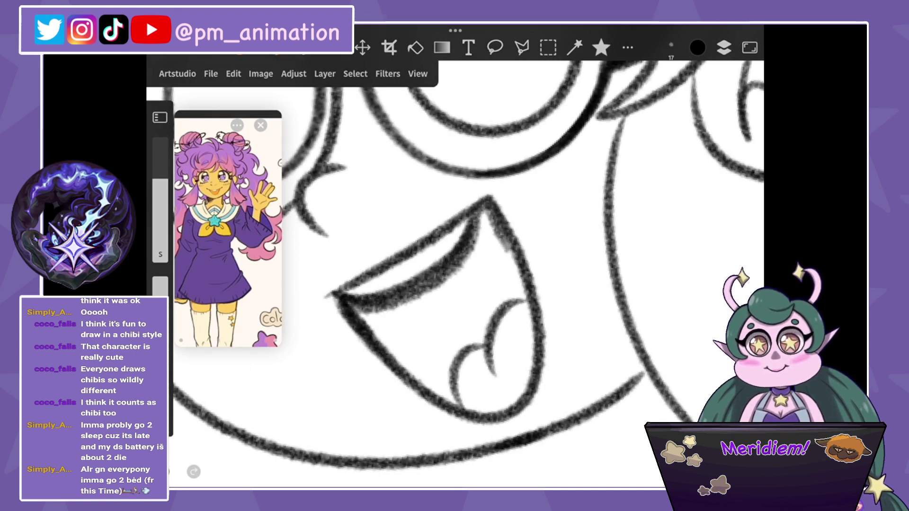
pyautogui.moveTo(355, 307)
pyautogui.mouseDown()
pyautogui.moveTo(518, 286)
pyautogui.moveTo(353, 313)
pyautogui.moveTo(493, 213)
pyautogui.moveTo(530, 284)
pyautogui.mouseUp()
pyautogui.moveTo(471, 262); pyautogui.dragTo(509, 284)
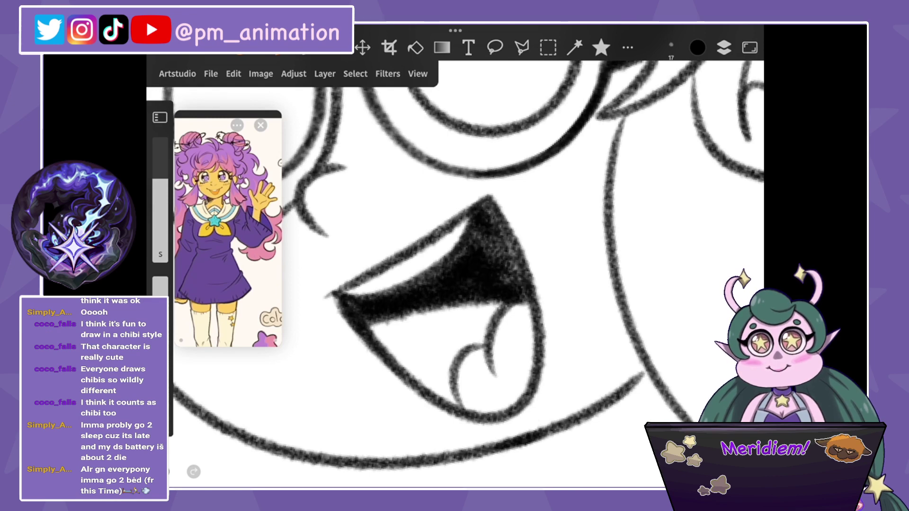
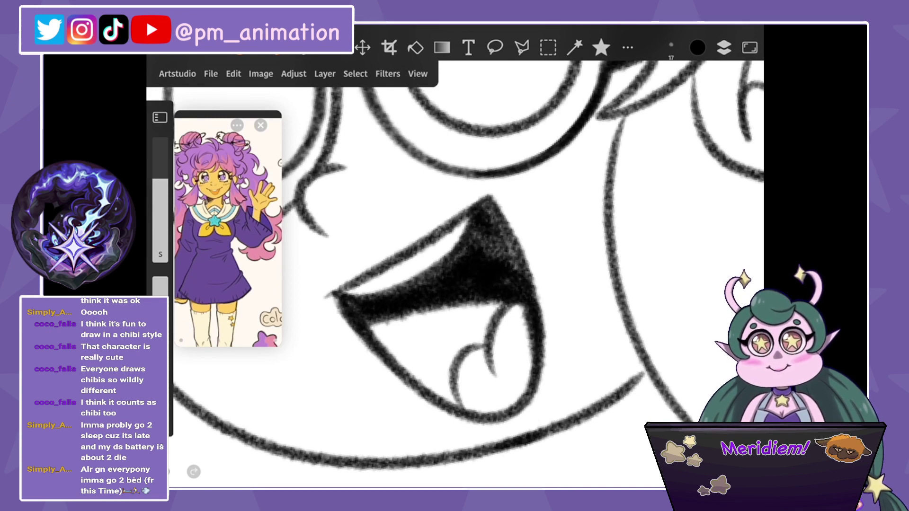
# Thicken the tongue's left curve and darken the lower edge of the mouth.
pyautogui.moveTo(449, 381); pyautogui.dragTo(485, 339)
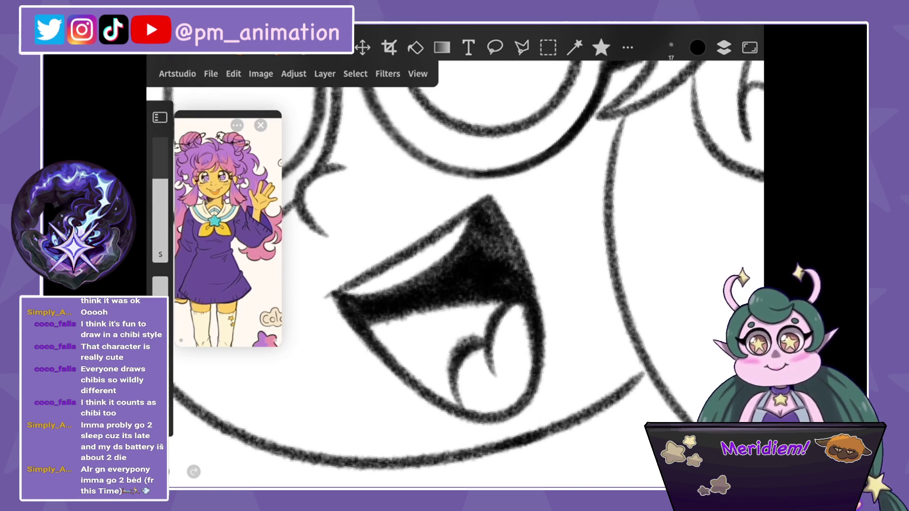
pyautogui.moveTo(367, 316); pyautogui.dragTo(504, 305)
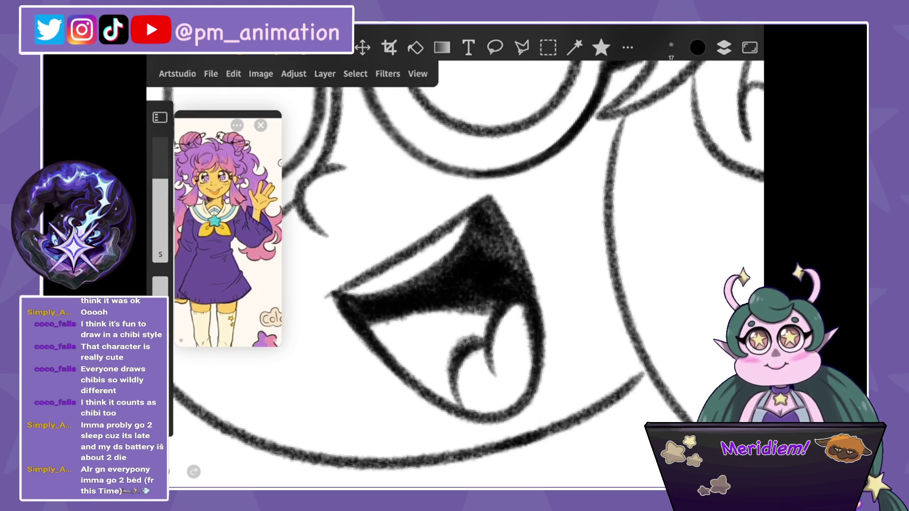
pyautogui.scroll(-5, 455, 266)
pyautogui.scroll(5, 455, 265)
pyautogui.scroll(-5, 455, 265)
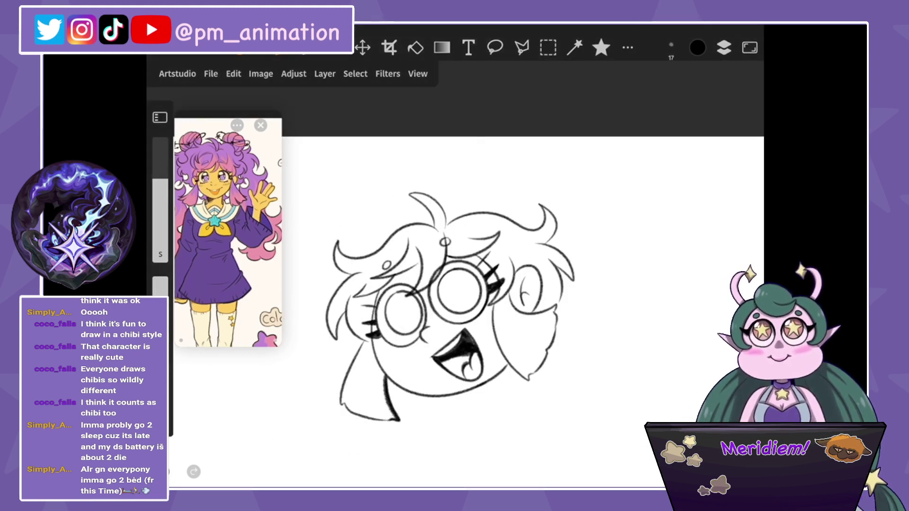
pyautogui.scroll(5, 521, 294)
# Trace heavier lines over the lower lens curve, the chin and beside the right lens.
pyautogui.moveTo(475, 239); pyautogui.dragTo(601, 338)
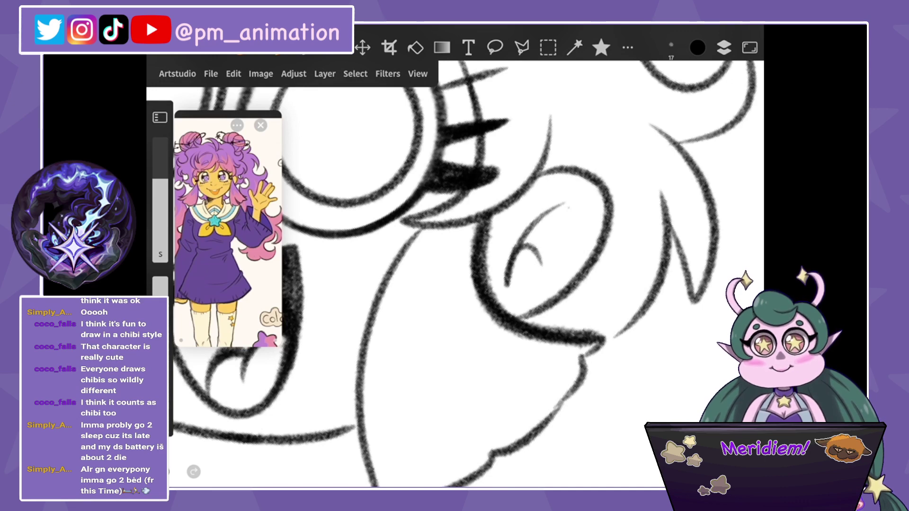
pyautogui.moveTo(589, 372); pyautogui.dragTo(492, 458)
pyautogui.scroll(-2, 454, 265)
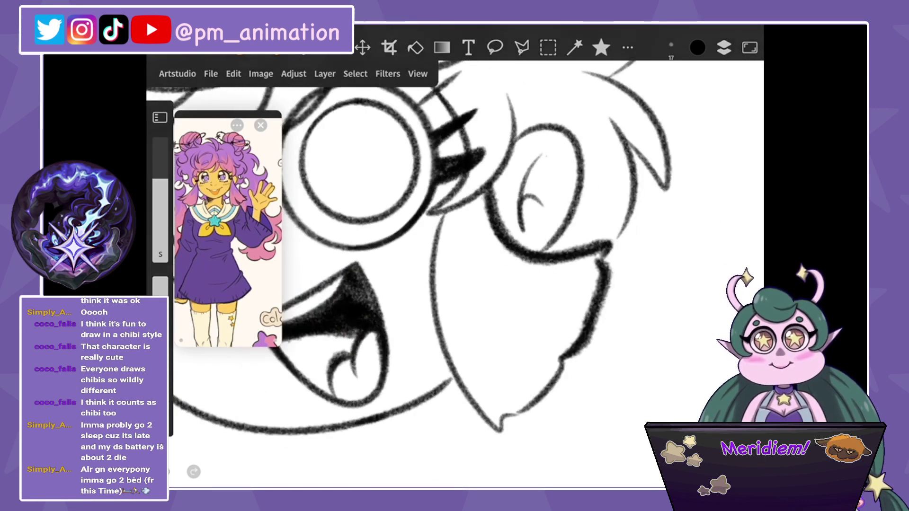
pyautogui.moveTo(580, 132)
pyautogui.mouseDown()
pyautogui.moveTo(575, 183)
pyautogui.moveTo(539, 253)
pyautogui.mouseUp()
# Raise the brush size to 34 and ink the chin, face contour and right face side.
pyautogui.moveTo(160, 254)
pyautogui.mouseDown()
pyautogui.moveTo(160, 240)
pyautogui.moveTo(160, 254)
pyautogui.mouseUp()
pyautogui.moveTo(565, 359); pyautogui.dragTo(532, 407)
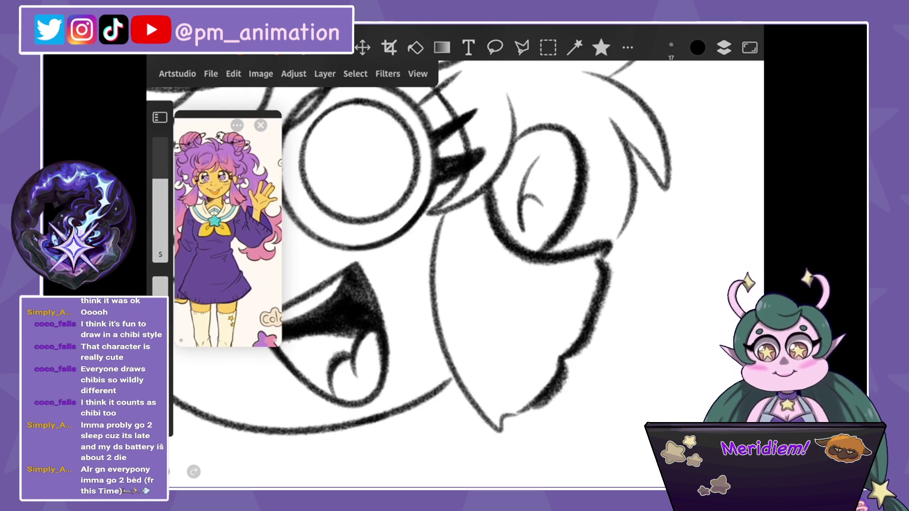
pyautogui.scroll(5, 422, 274)
pyautogui.moveTo(514, 201)
pyautogui.mouseDown()
pyautogui.moveTo(529, 287)
pyautogui.moveTo(467, 324)
pyautogui.mouseUp()
pyautogui.moveTo(639, 229); pyautogui.dragTo(635, 321)
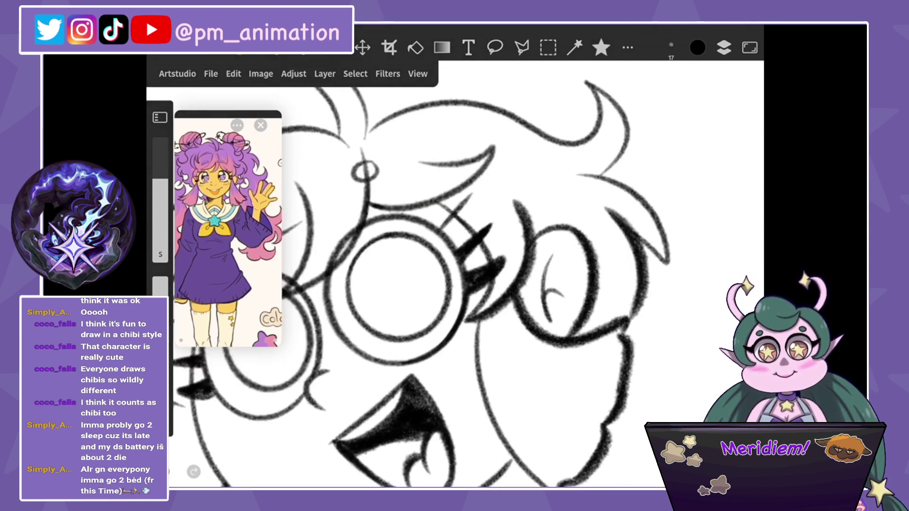
# Darken the upper and left head outline, the upper-left hair tuft and the hair line to the glasses.
pyautogui.scroll(5, 455, 284)
pyautogui.moveTo(568, 207)
pyautogui.mouseDown()
pyautogui.moveTo(478, 269)
pyautogui.moveTo(473, 303)
pyautogui.mouseUp()
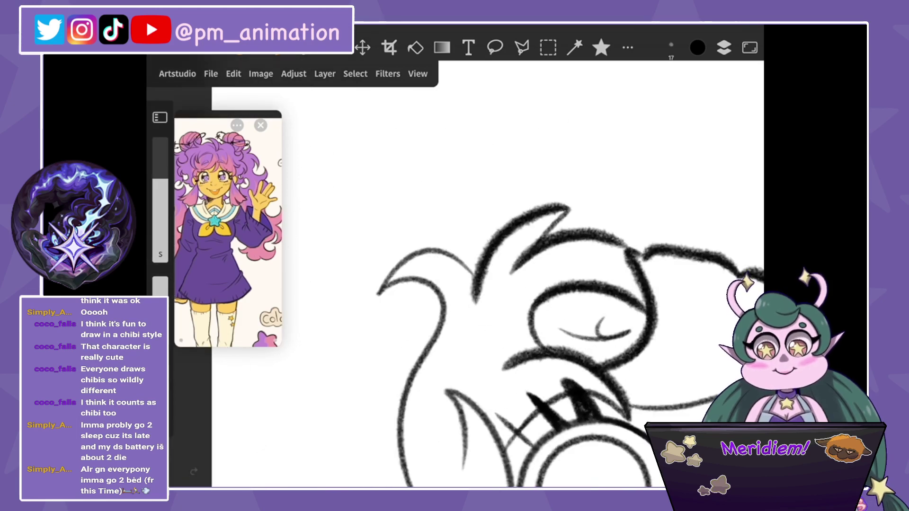
pyautogui.moveTo(378, 292); pyautogui.dragTo(454, 243)
pyautogui.scroll(-3, 488, 284)
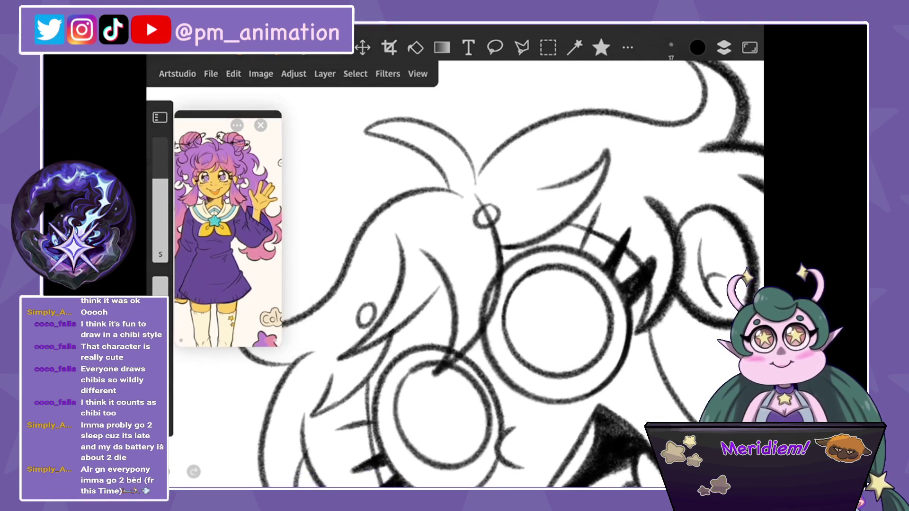
pyautogui.moveTo(476, 185); pyautogui.dragTo(364, 130)
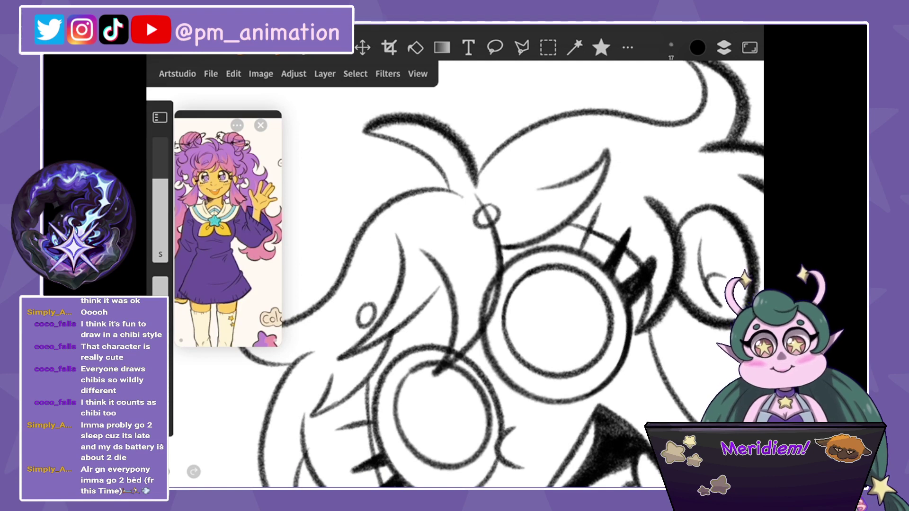
pyautogui.moveTo(609, 144)
pyautogui.mouseDown()
pyautogui.moveTo(586, 201)
pyautogui.moveTo(502, 246)
pyautogui.moveTo(466, 347)
pyautogui.moveTo(433, 376)
pyautogui.mouseUp()
# Thicken the hair line above the glasses, the curve beside the left lens and the upper-left hair.
pyautogui.scroll(-3, 521, 284)
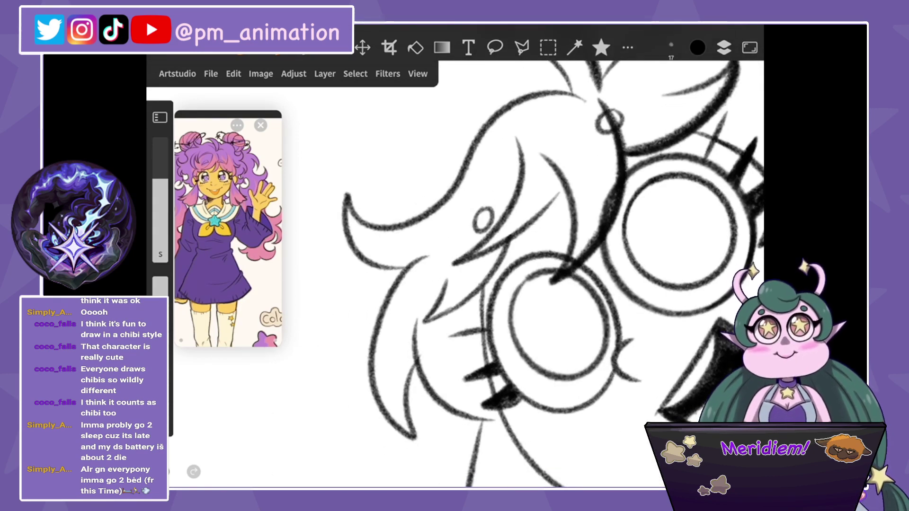
pyautogui.moveTo(563, 182)
pyautogui.mouseDown()
pyautogui.moveTo(471, 258)
pyautogui.moveTo(428, 320)
pyautogui.mouseUp()
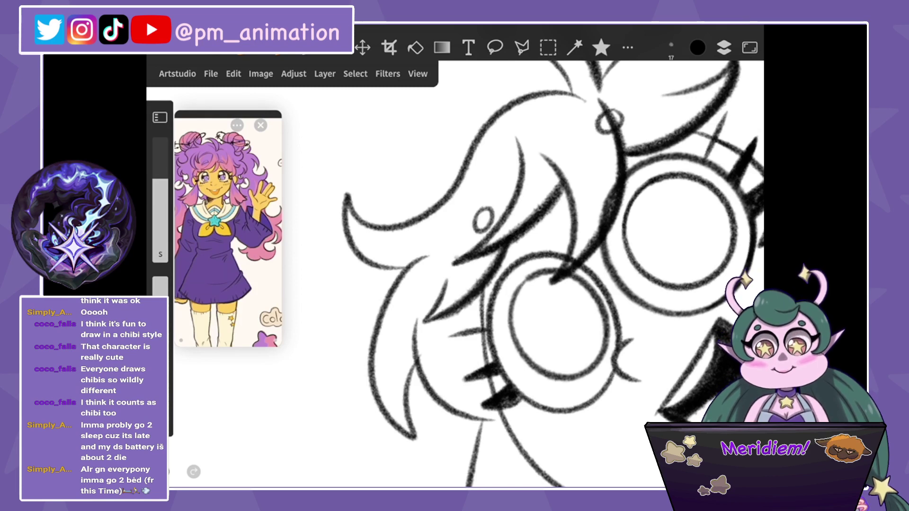
pyautogui.moveTo(416, 363); pyautogui.dragTo(403, 440)
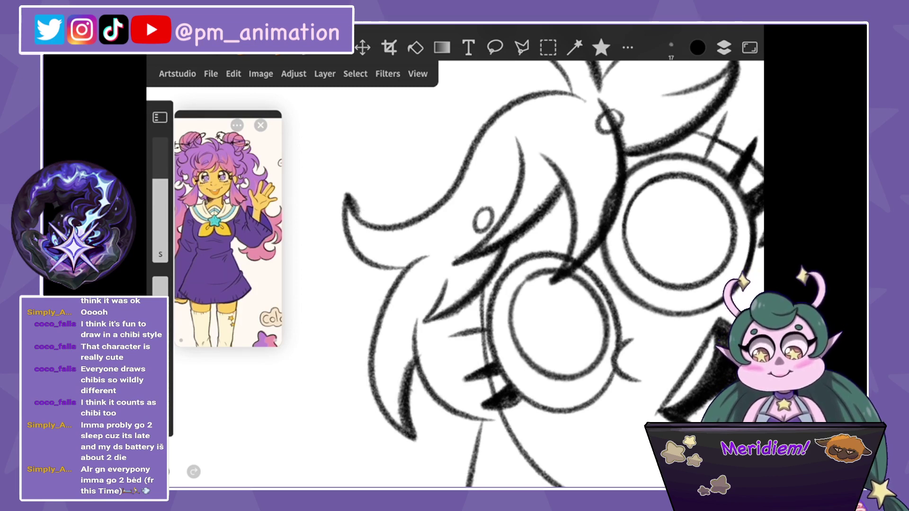
pyautogui.moveTo(351, 232)
pyautogui.mouseDown()
pyautogui.moveTo(445, 192)
pyautogui.moveTo(483, 135)
pyautogui.mouseUp()
# Thicken the right cheek line, then return the view upright and zoomed out.
pyautogui.scroll(-5, 474, 265)
pyautogui.scroll(1, 473, 265)
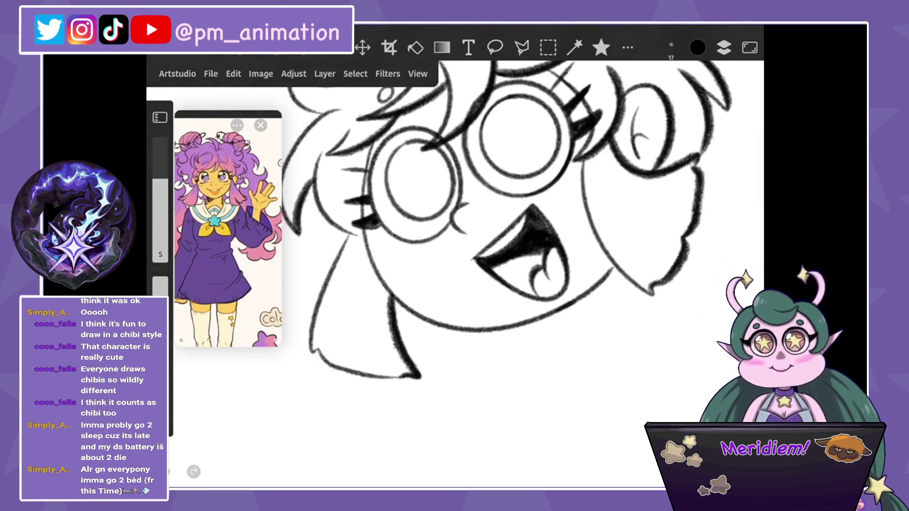
pyautogui.moveTo(521, 237); pyautogui.dragTo(525, 180)
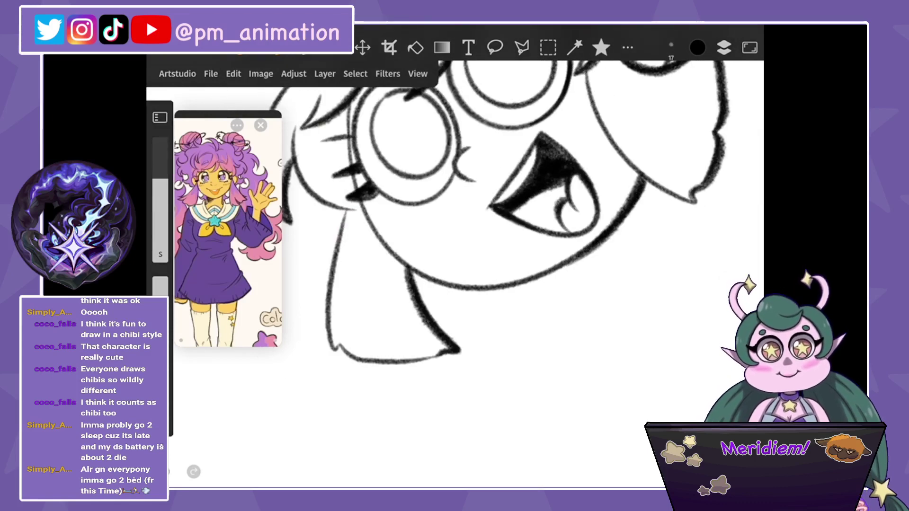
pyautogui.moveTo(634, 182); pyautogui.dragTo(546, 275)
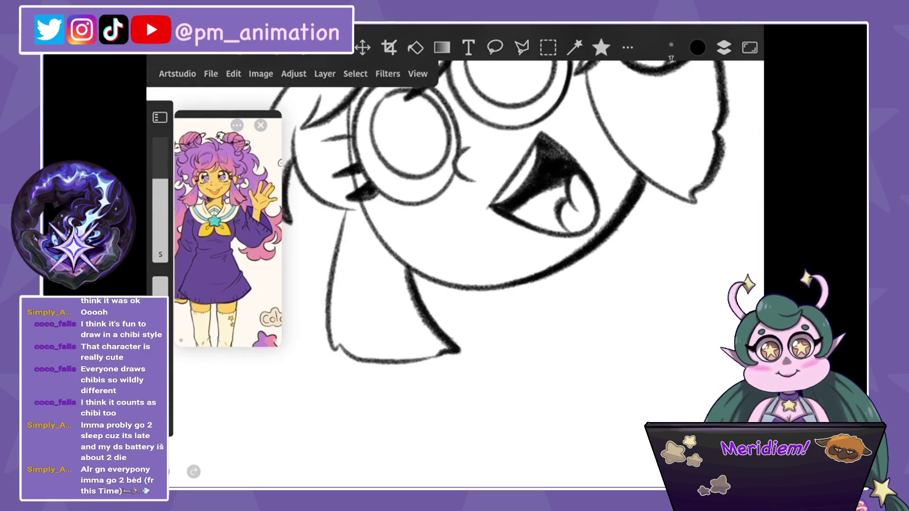
pyautogui.moveTo(545, 213); pyautogui.dragTo(473, 199)
# Show and select the glasses layer (Layer 7) and hide the face layer (Layer 6).
pyautogui.click(724, 47)
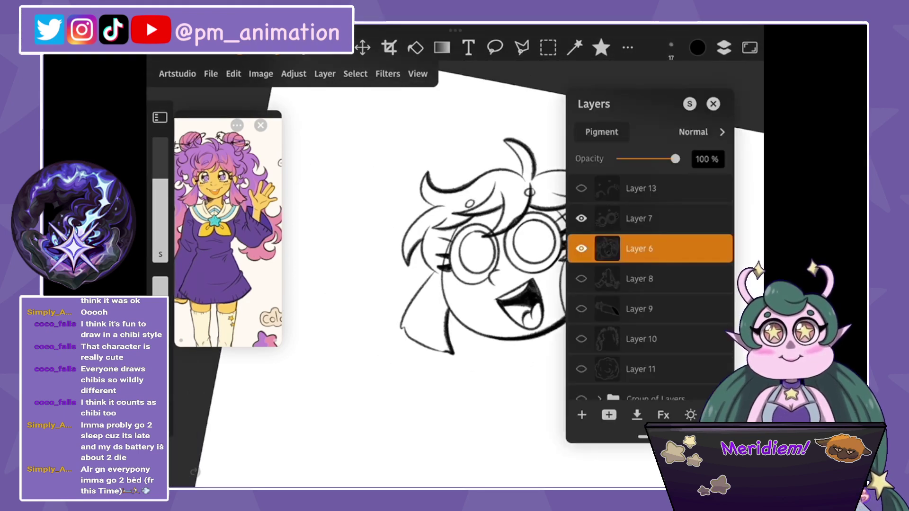
pyautogui.click(581, 218)
pyautogui.click(639, 218)
pyautogui.click(582, 249)
pyautogui.click(723, 48)
# Paint thick strokes inside the left lens, undo them, then redraw and thicken its upper outer arc.
pyautogui.scroll(5, 521, 213)
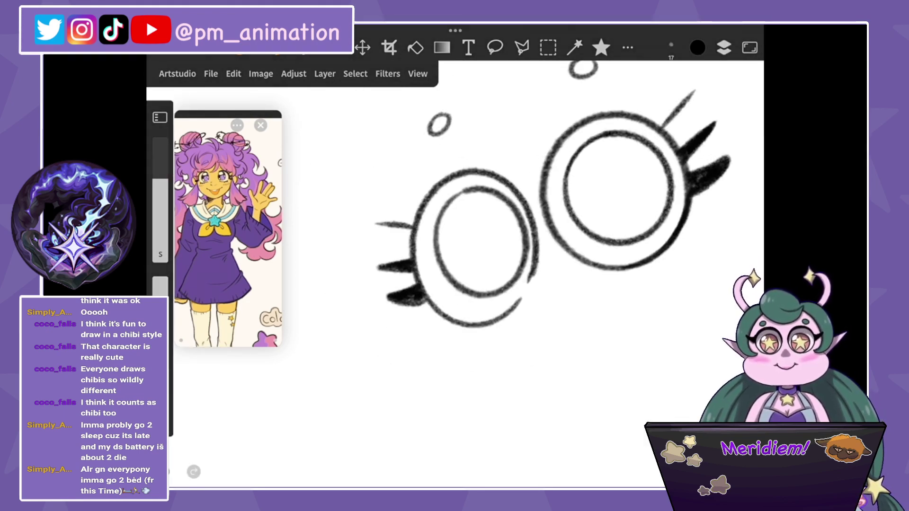
pyautogui.scroll(3, 521, 213)
pyautogui.moveTo(452, 187)
pyautogui.mouseDown()
pyautogui.moveTo(466, 168)
pyautogui.moveTo(551, 208)
pyautogui.moveTo(558, 268)
pyautogui.mouseUp()
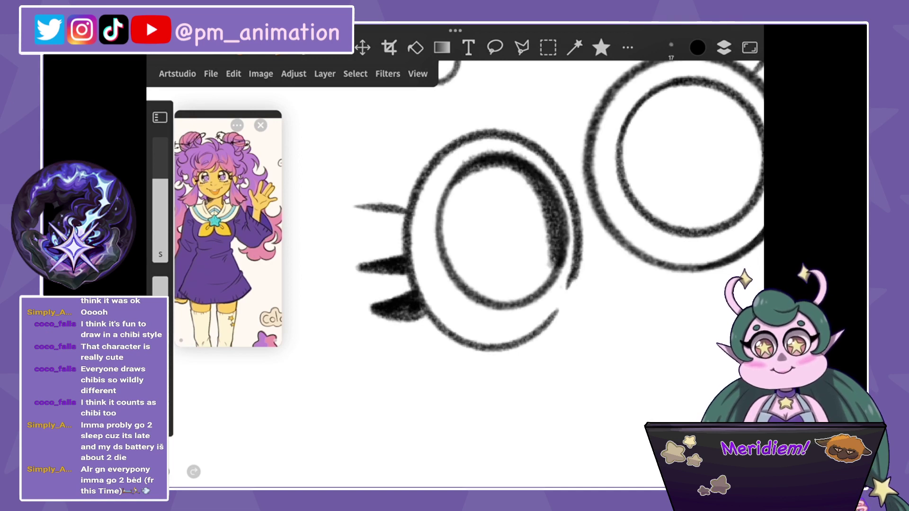
pyautogui.moveTo(490, 305); pyautogui.dragTo(561, 251)
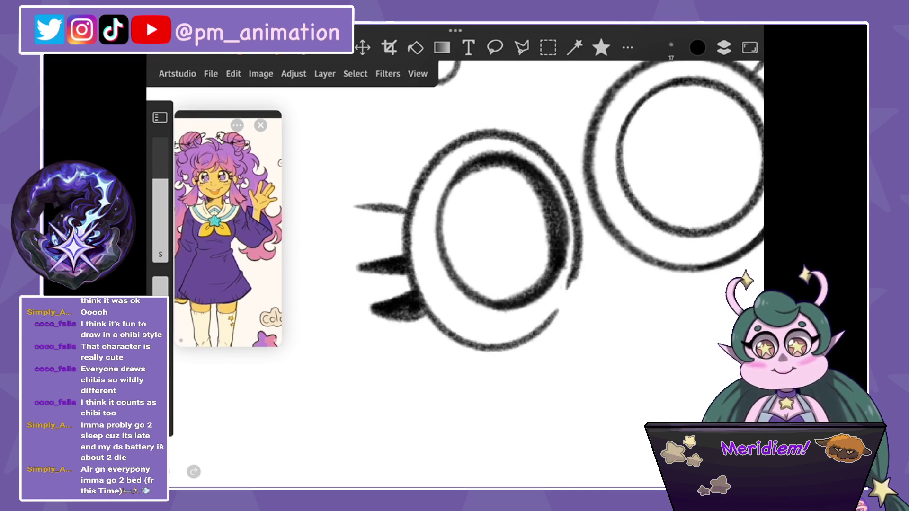
pyautogui.hotkey('ctrl', 'z')
pyautogui.hotkey('ctrl', 'z')
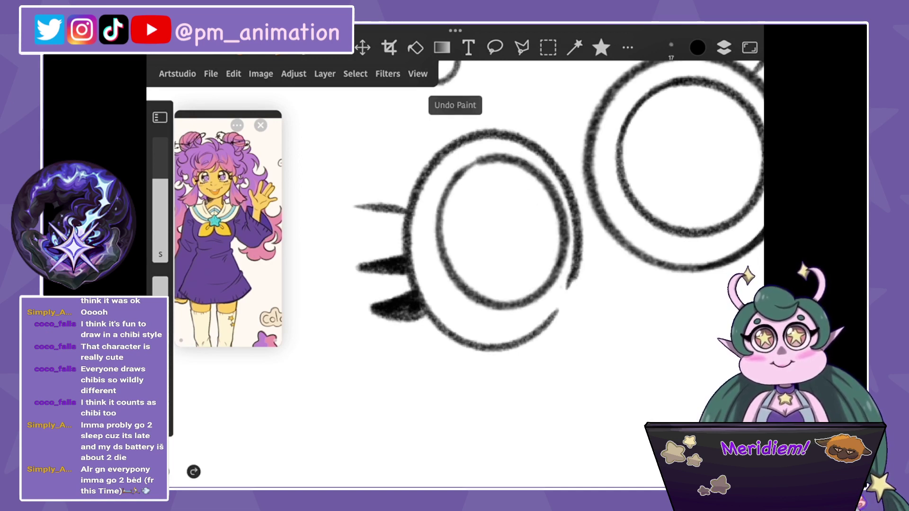
pyautogui.moveTo(462, 163)
pyautogui.mouseDown()
pyautogui.moveTo(544, 190)
pyautogui.moveTo(551, 279)
pyautogui.mouseUp()
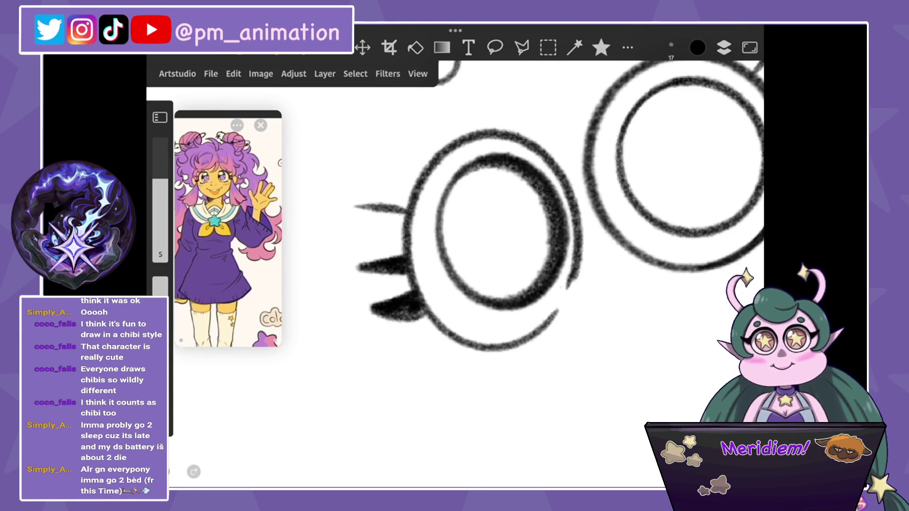
pyautogui.moveTo(424, 175)
pyautogui.mouseDown()
pyautogui.moveTo(511, 137)
pyautogui.moveTo(563, 189)
pyautogui.mouseUp()
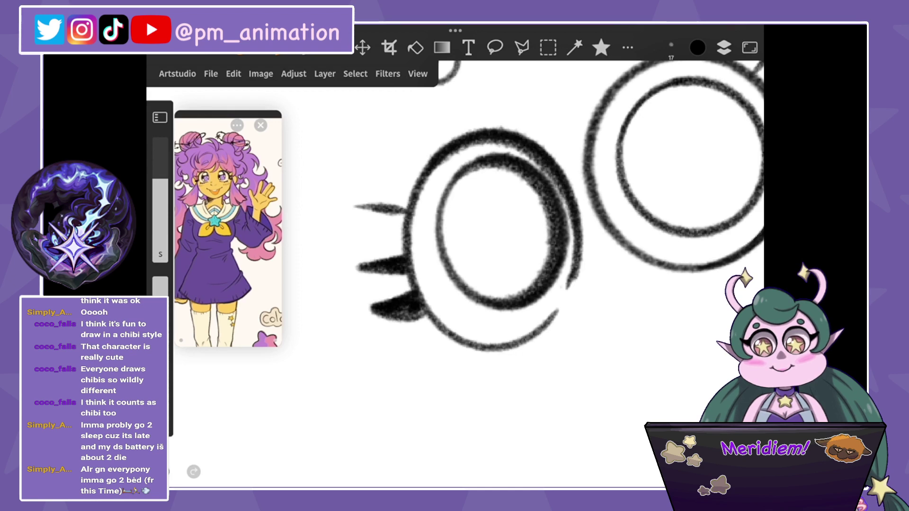
# Add a lash stroke beside the left lens, darken its upper-left arc and set brush size 34.
pyautogui.scroll(3, 473, 260)
pyautogui.moveTo(430, 176); pyautogui.dragTo(457, 249)
pyautogui.scroll(1, 474, 284)
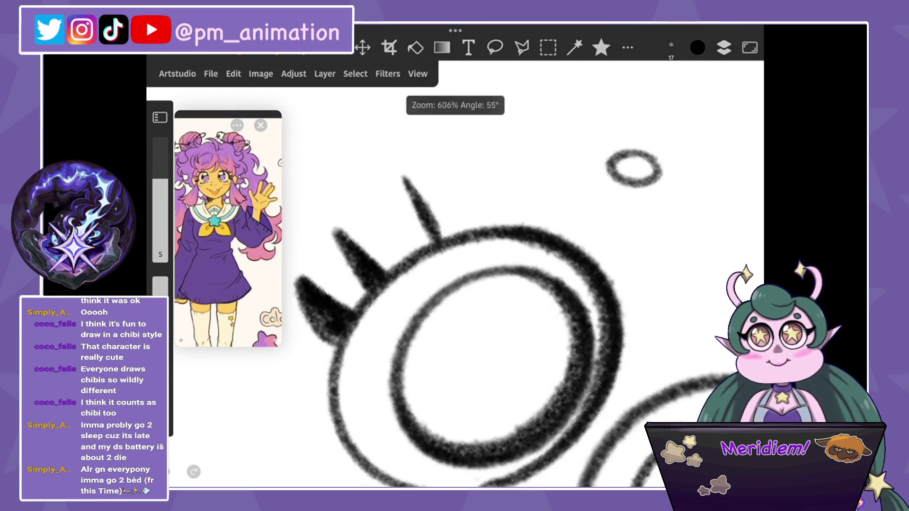
pyautogui.scroll(-3, 473, 261)
pyautogui.moveTo(407, 196); pyautogui.dragTo(473, 128)
pyautogui.hscroll(5, 521, 227)
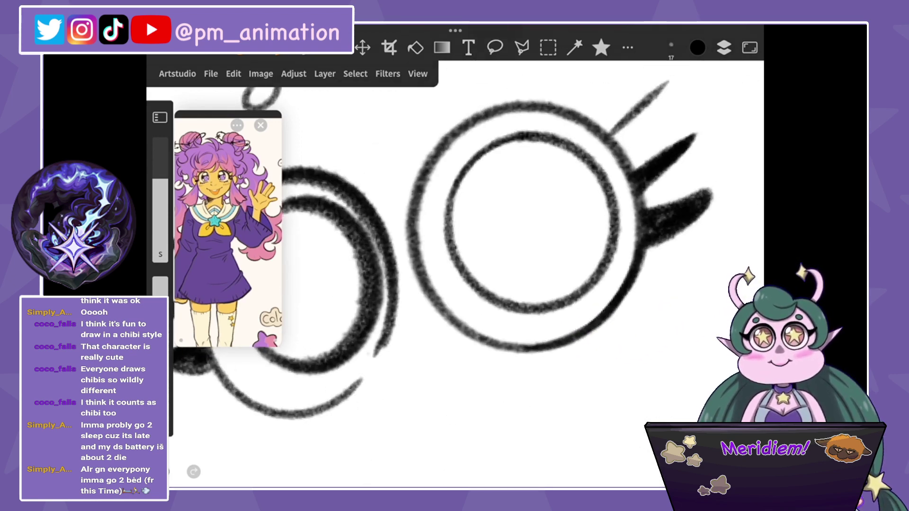
pyautogui.moveTo(160, 254)
pyautogui.mouseDown()
pyautogui.moveTo(160, 240)
pyautogui.moveTo(160, 254)
pyautogui.mouseUp()
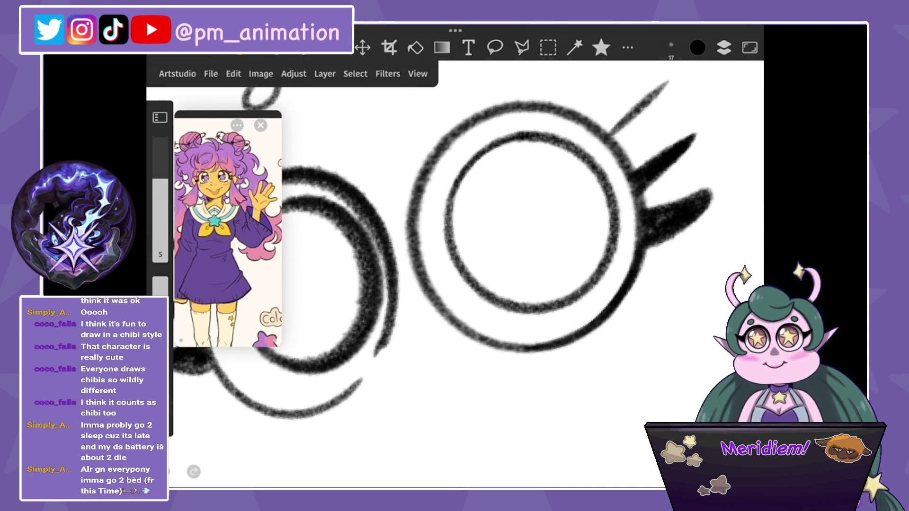
pyautogui.click(724, 47)
# Return to the face layer, add a curved line below the left lens and zoom in on the eye.
pyautogui.click(639, 248)
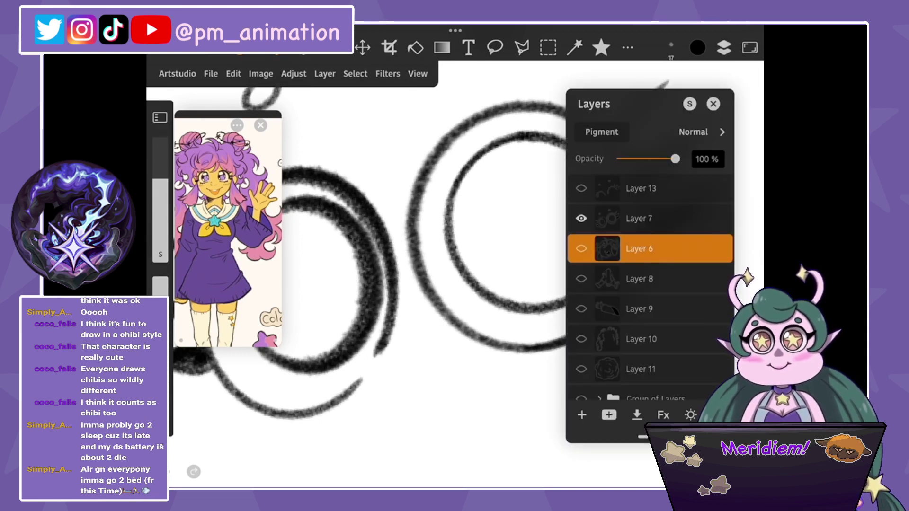
pyautogui.click(724, 47)
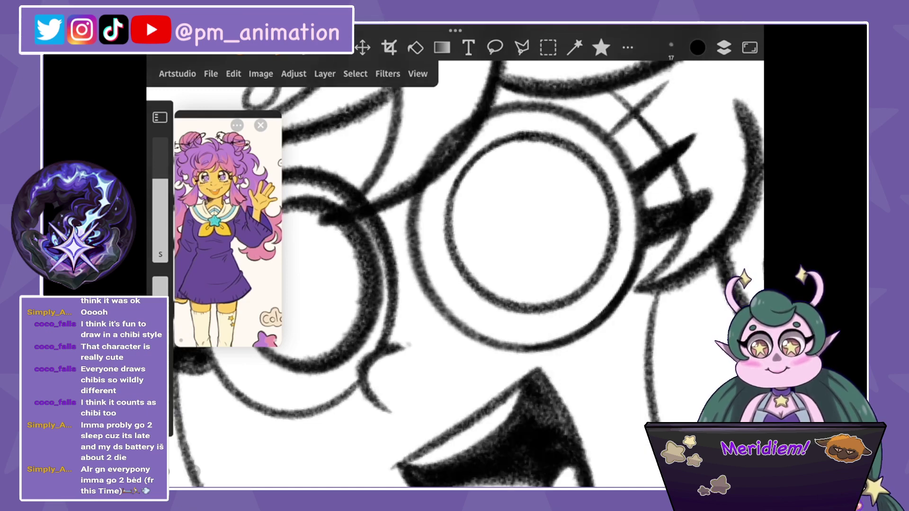
pyautogui.moveTo(362, 383); pyautogui.dragTo(407, 343)
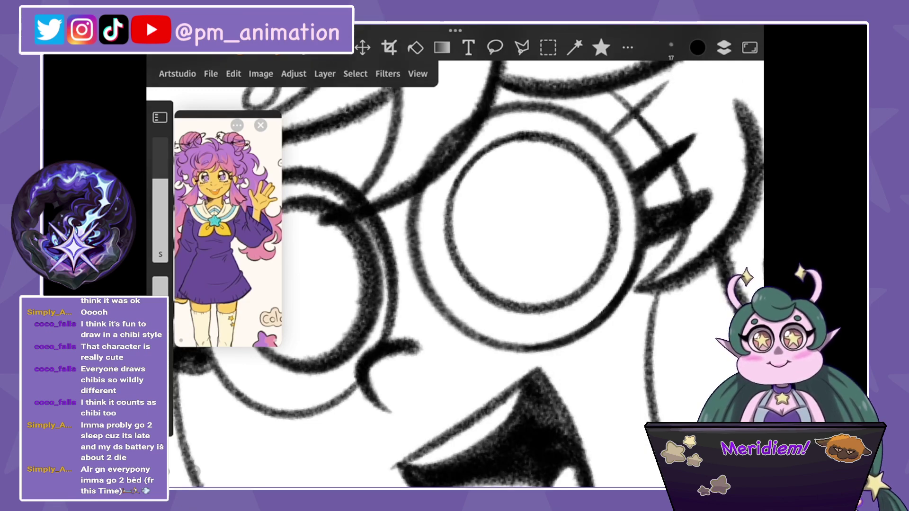
pyautogui.click(723, 47)
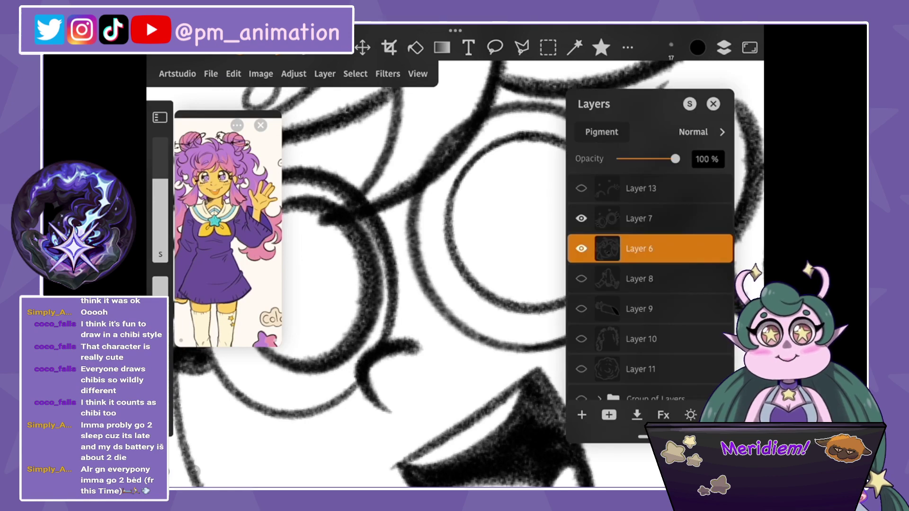
pyautogui.moveTo(533, 218); pyautogui.dragTo(471, 246)
# Retrace the inner eye ring's left, top and right sides, removing a stray stroke.
pyautogui.moveTo(417, 190)
pyautogui.mouseDown()
pyautogui.moveTo(525, 180)
pyautogui.moveTo(558, 275)
pyautogui.moveTo(502, 341)
pyautogui.moveTo(426, 339)
pyautogui.mouseUp()
pyautogui.moveTo(396, 243)
pyautogui.mouseDown()
pyautogui.moveTo(407, 199)
pyautogui.moveTo(471, 175)
pyautogui.moveTo(549, 180)
pyautogui.moveTo(580, 251)
pyautogui.mouseUp()
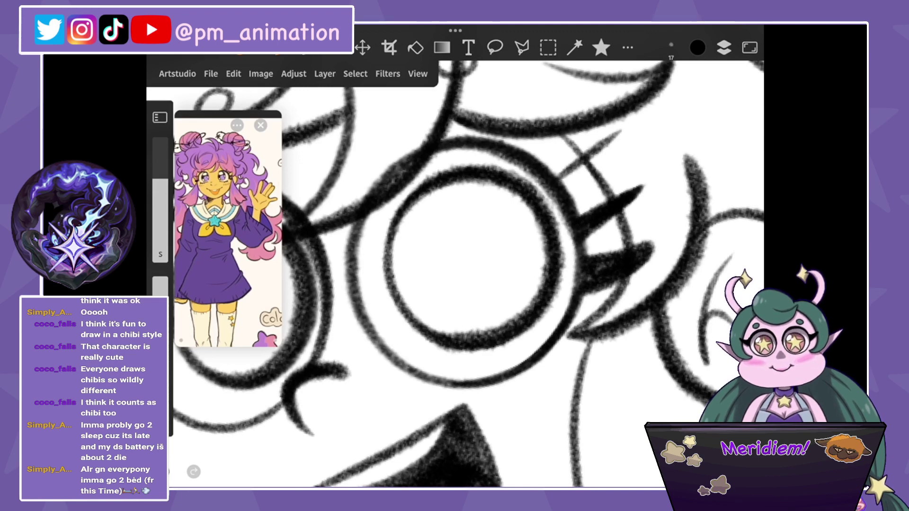
pyautogui.moveTo(549, 187); pyautogui.dragTo(582, 326)
pyautogui.moveTo(563, 246)
pyautogui.mouseDown()
pyautogui.moveTo(585, 320)
pyautogui.moveTo(485, 369)
pyautogui.moveTo(487, 379)
pyautogui.moveTo(573, 258)
pyautogui.mouseUp()
pyautogui.hotkey('ctrl', 'z')
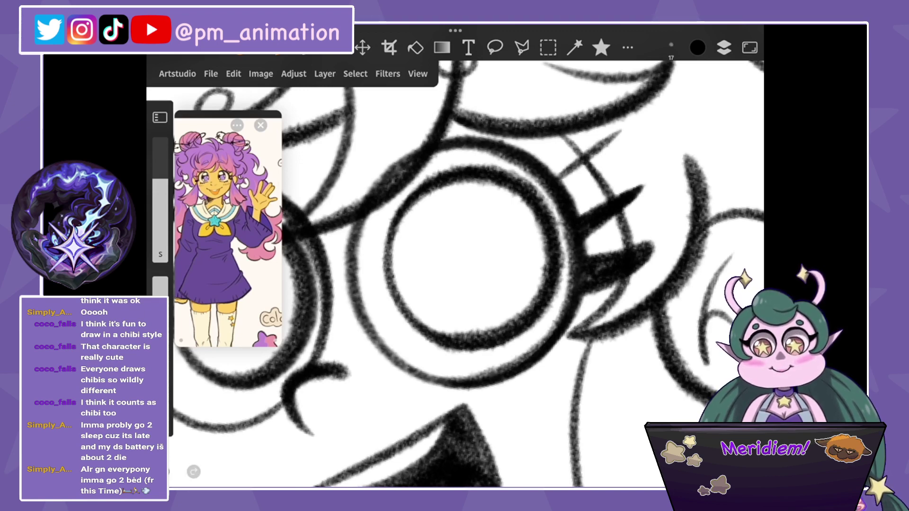
# Darken the lower-left arc of the inner eye circle, undoing the unwanted last stroke.
pyautogui.moveTo(393, 218); pyautogui.dragTo(445, 345)
pyautogui.moveTo(383, 275); pyautogui.dragTo(438, 343)
pyautogui.hotkey('ctrl', 'z')
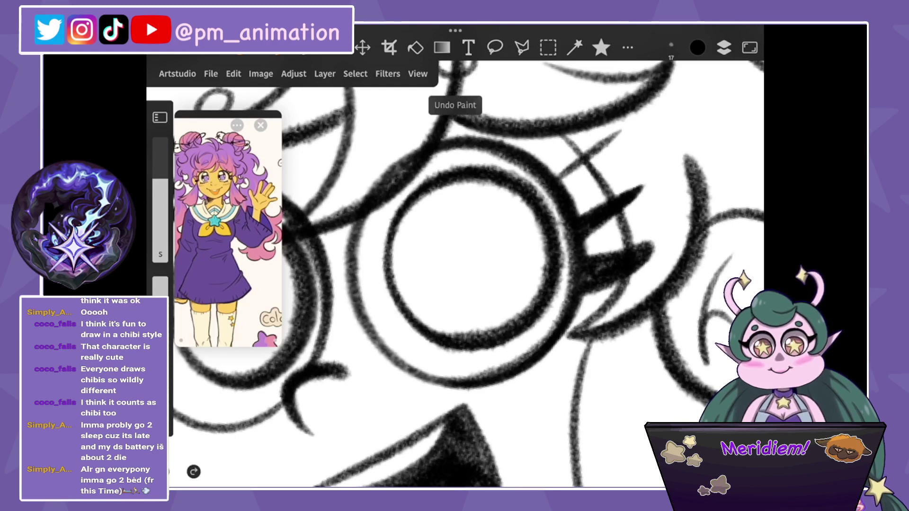
pyautogui.hotkey('ctrl', 'shift', 'z')
pyautogui.scroll(2, 466, 259)
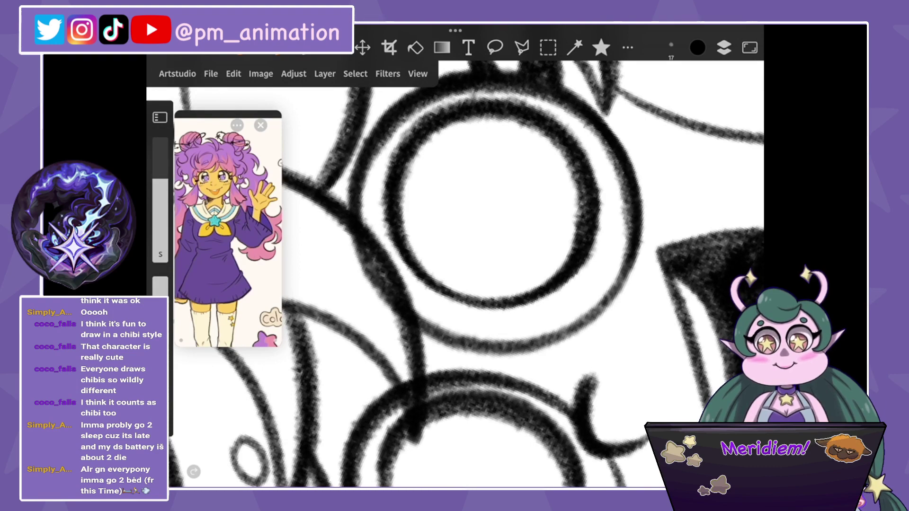
pyautogui.scroll(-2, 468, 272)
pyautogui.hotkey('ctrl', 'z')
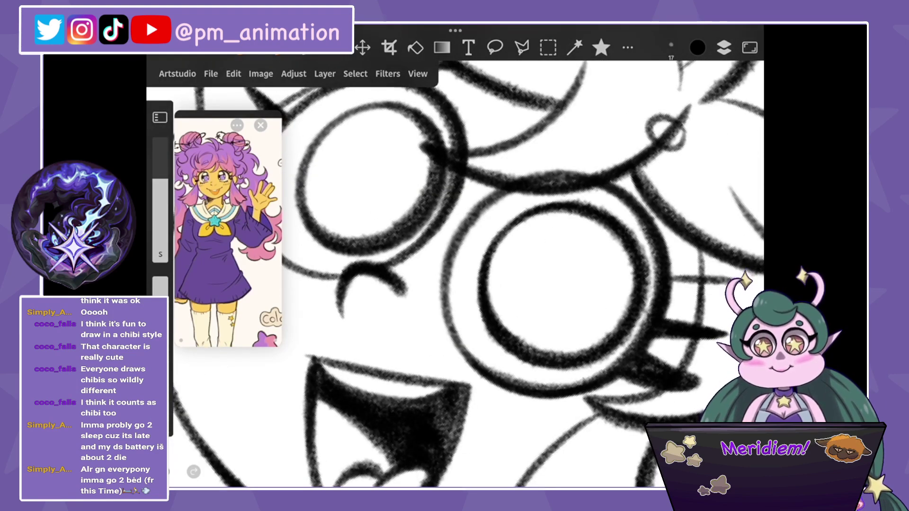
# Zoom around and fit the whole page in view to check the face.
pyautogui.scroll(-3, 467, 272)
pyautogui.scroll(4, 467, 272)
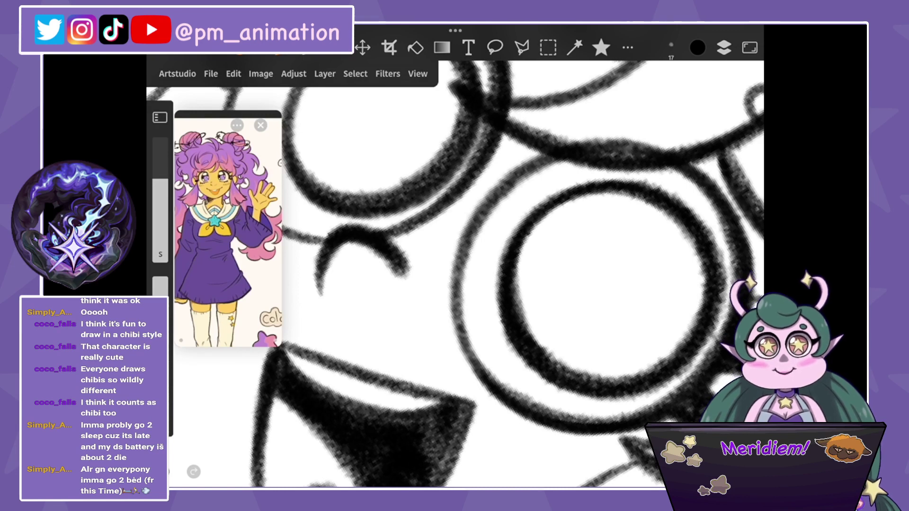
pyautogui.scroll(-3, 467, 272)
pyautogui.scroll(3, 467, 273)
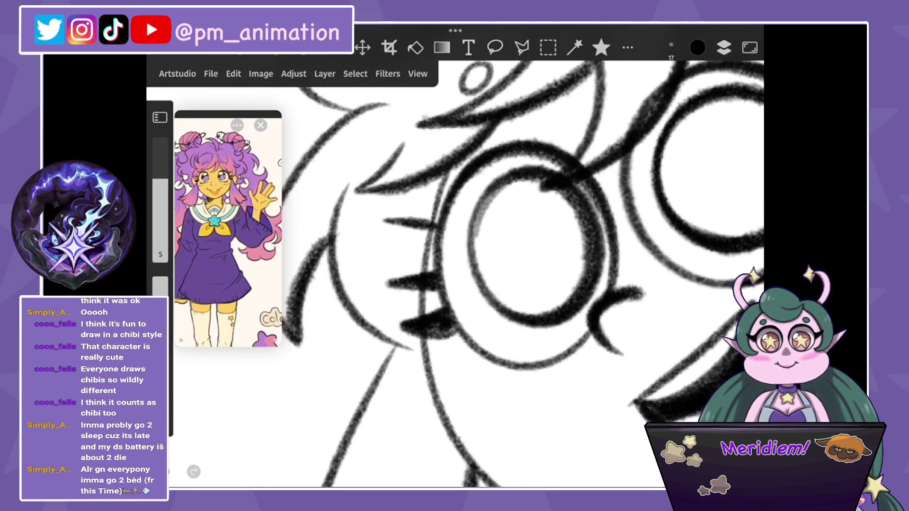
pyautogui.scroll(-2, 468, 273)
pyautogui.scroll(-3, 468, 273)
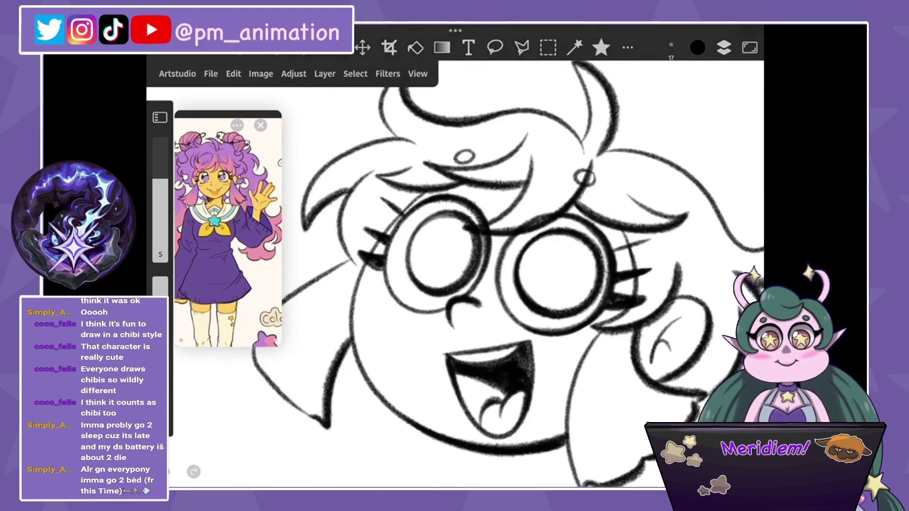
pyautogui.scroll(3, 468, 272)
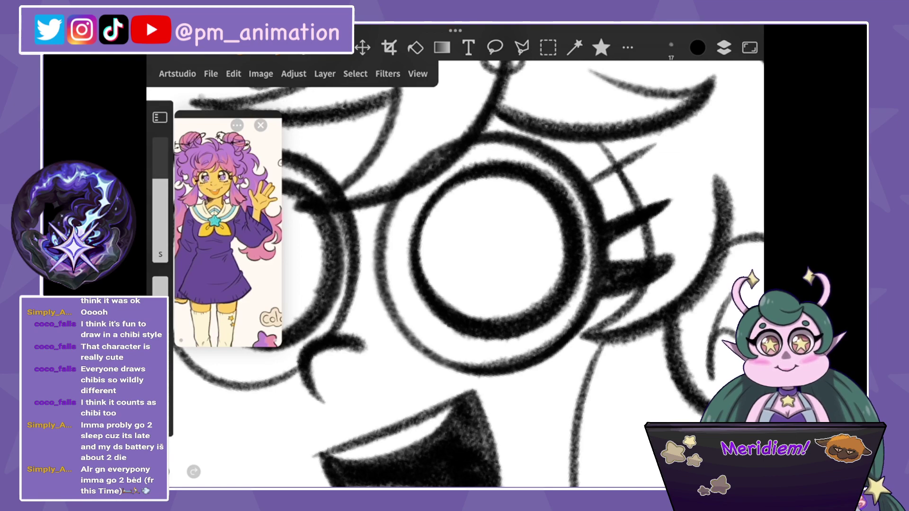
pyautogui.scroll(-5, 468, 272)
pyautogui.scroll(5, 559, 186)
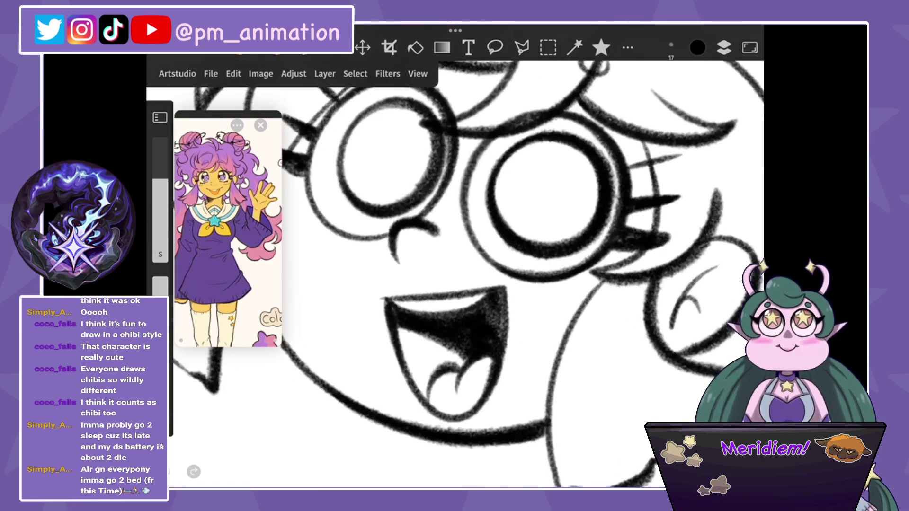
pyautogui.scroll(3, 502, 142)
pyautogui.scroll(2, 502, 142)
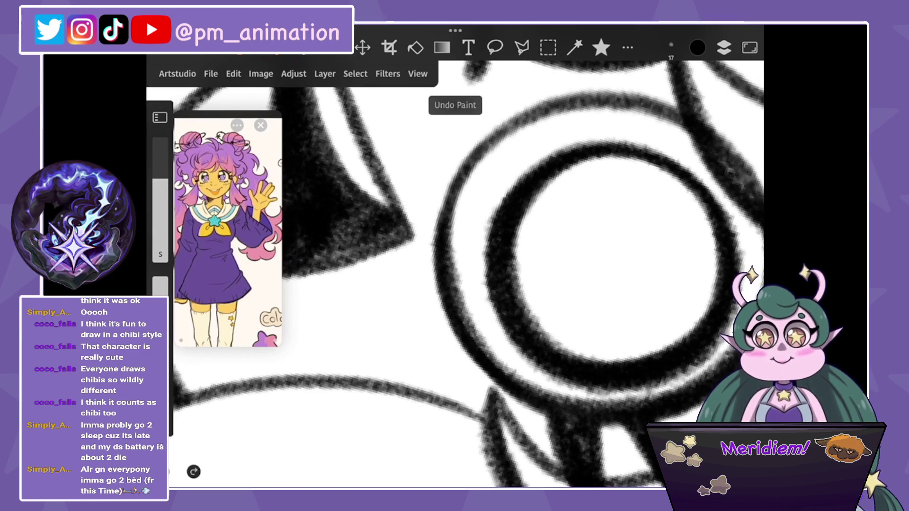
pyautogui.scroll(-2, 627, 289)
pyautogui.hotkey('ctrl', '0')
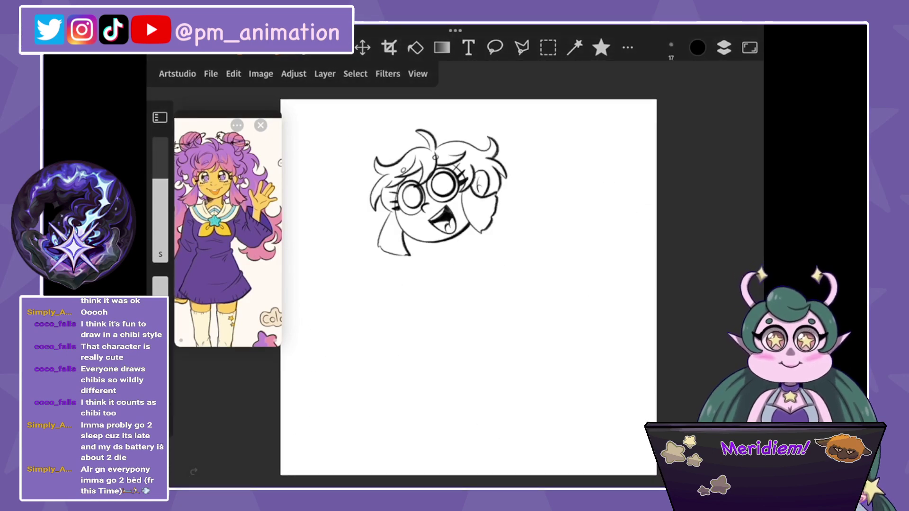
pyautogui.scroll(5, 412, 196)
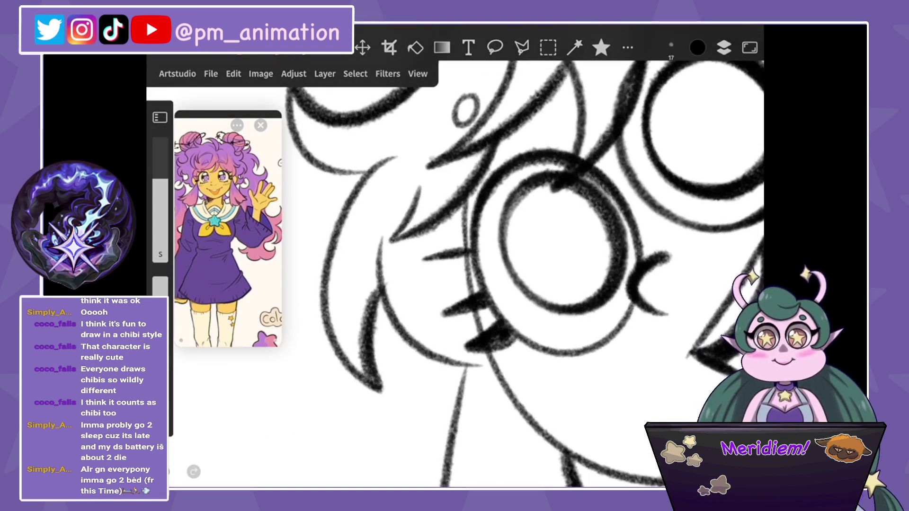
pyautogui.hotkey('ctrl', '0')
pyautogui.scroll(5, 435, 189)
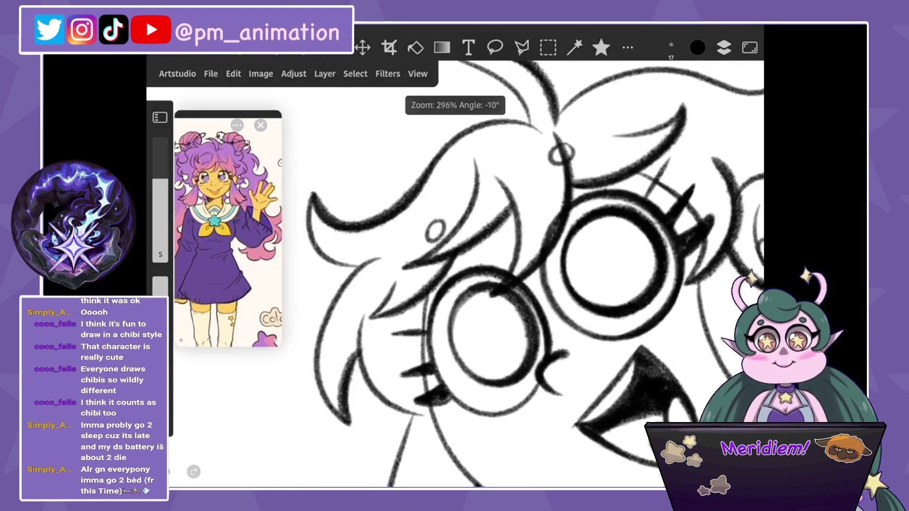
pyautogui.scroll(2, 435, 189)
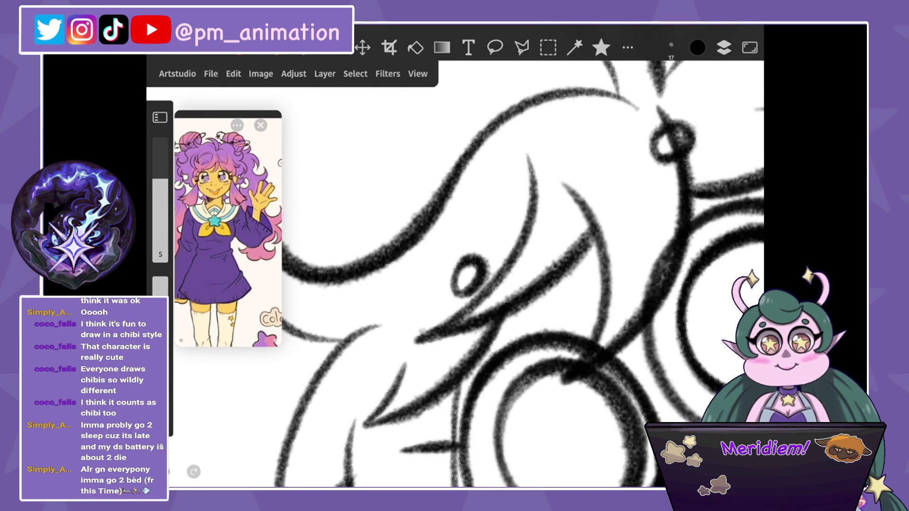
# Lasso the upper hair strokes and cut them, then undo the cut.
pyautogui.click(522, 48)
pyautogui.click(494, 47)
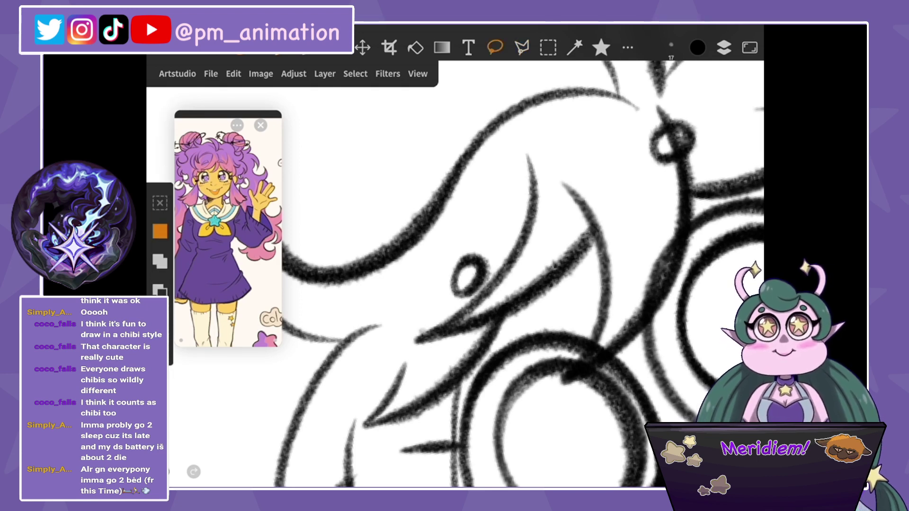
pyautogui.moveTo(474, 185); pyautogui.dragTo(521, 163)
pyautogui.click(233, 73)
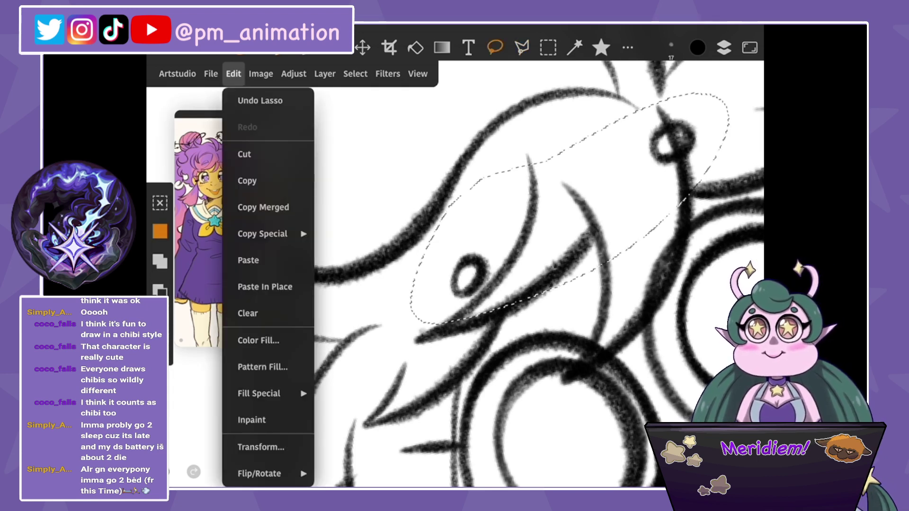
pyautogui.click(244, 154)
pyautogui.click(256, 100)
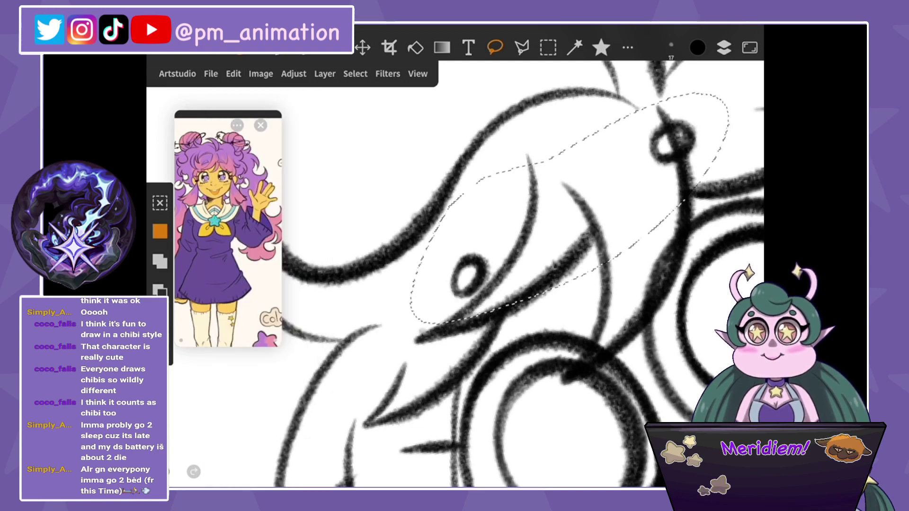
# Move Layer 6 below Layer 7, hide it, and make Layer 13 active.
pyautogui.click(723, 48)
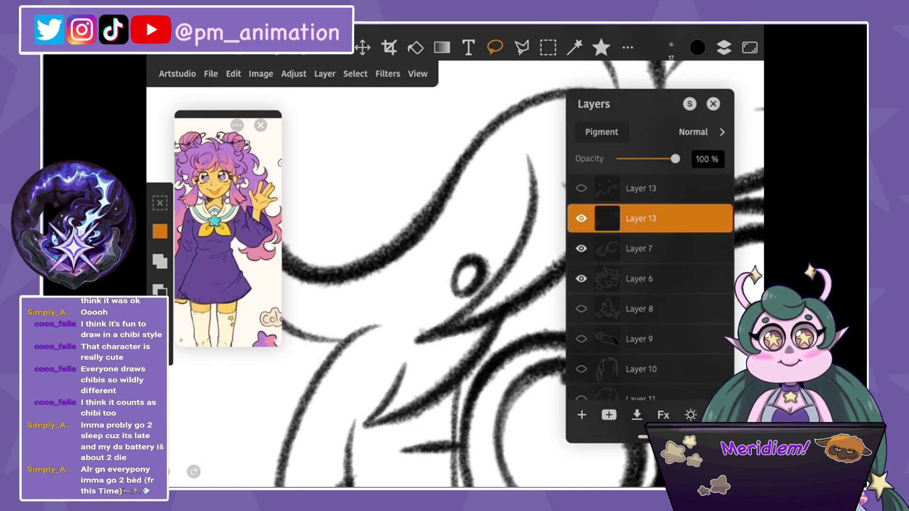
pyautogui.moveTo(650, 219); pyautogui.dragTo(650, 248)
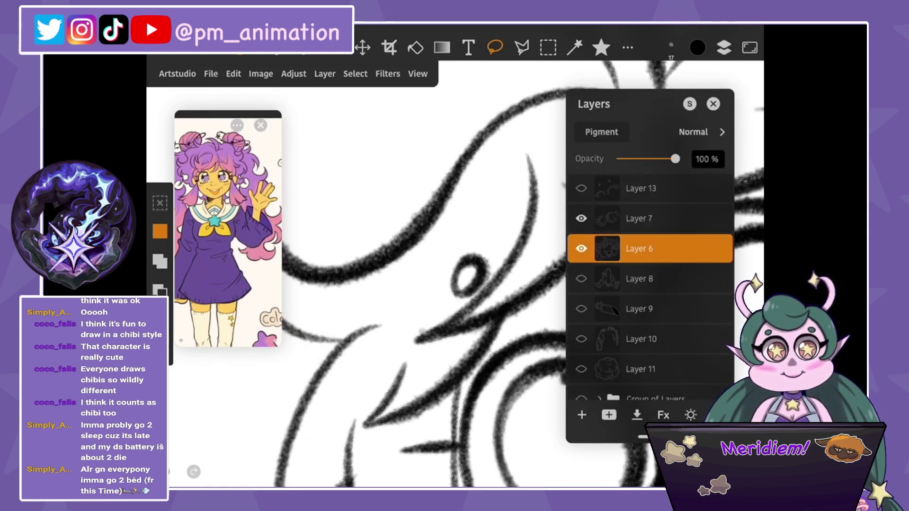
pyautogui.click(581, 248)
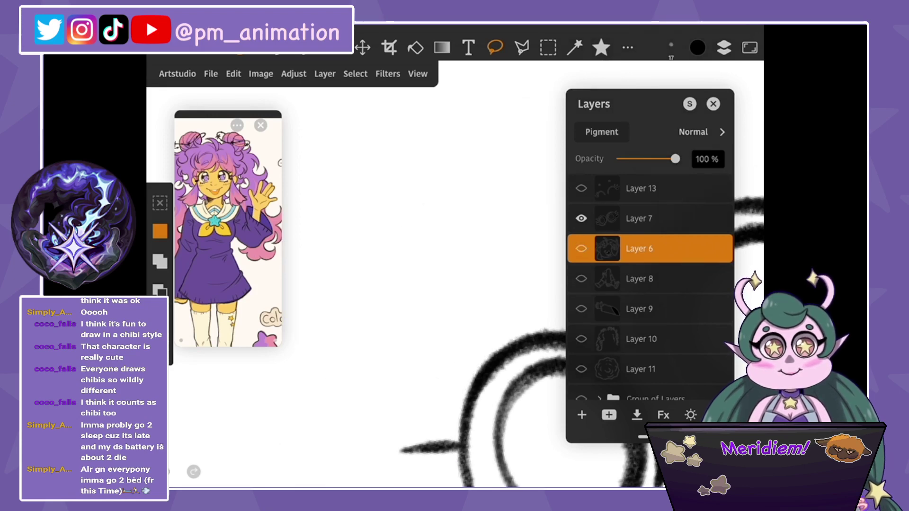
pyautogui.click(639, 188)
pyautogui.click(724, 47)
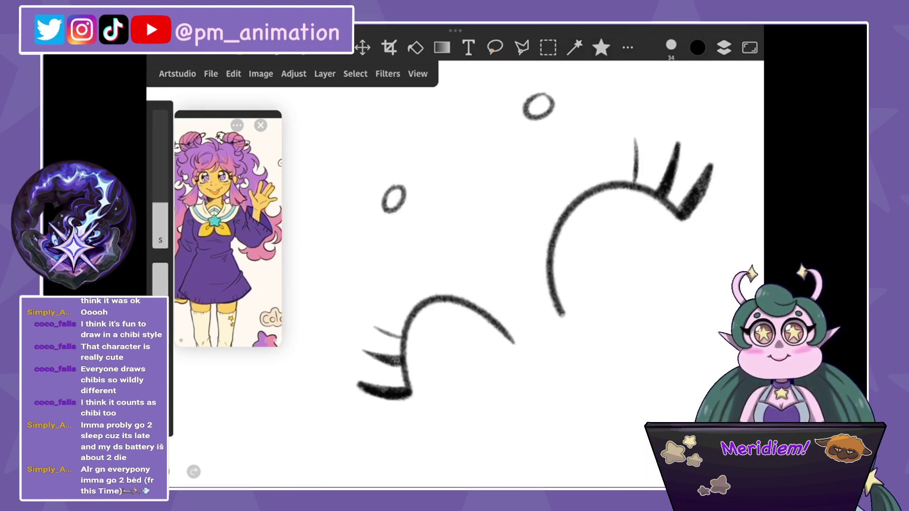
# At brush size 17, ink the eyelid arch, undoing rejected tries and keeping the final stroke.
pyautogui.moveTo(161, 225); pyautogui.dragTo(161, 246)
pyautogui.scroll(3, 474, 236)
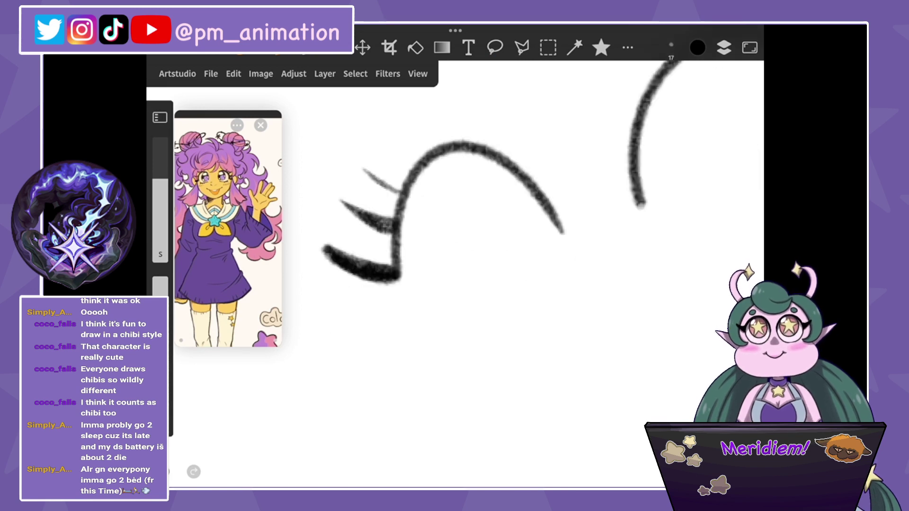
pyautogui.moveTo(565, 231)
pyautogui.mouseDown()
pyautogui.moveTo(497, 153)
pyautogui.moveTo(446, 141)
pyautogui.mouseUp()
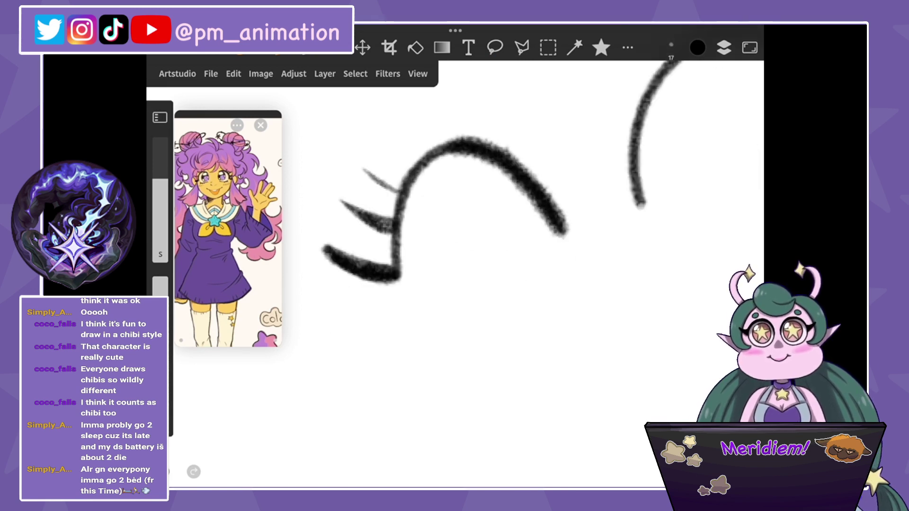
pyautogui.moveTo(629, 237)
pyautogui.mouseDown()
pyautogui.moveTo(549, 171)
pyautogui.moveTo(445, 208)
pyautogui.moveTo(425, 307)
pyautogui.mouseUp()
pyautogui.hotkey('ctrl', 'z')
pyautogui.moveTo(610, 182)
pyautogui.mouseDown()
pyautogui.moveTo(521, 165)
pyautogui.moveTo(454, 284)
pyautogui.moveTo(478, 350)
pyautogui.mouseUp()
pyautogui.hotkey('ctrl', 'z')
pyautogui.moveTo(599, 176)
pyautogui.mouseDown()
pyautogui.moveTo(450, 248)
pyautogui.moveTo(493, 372)
pyautogui.mouseUp()
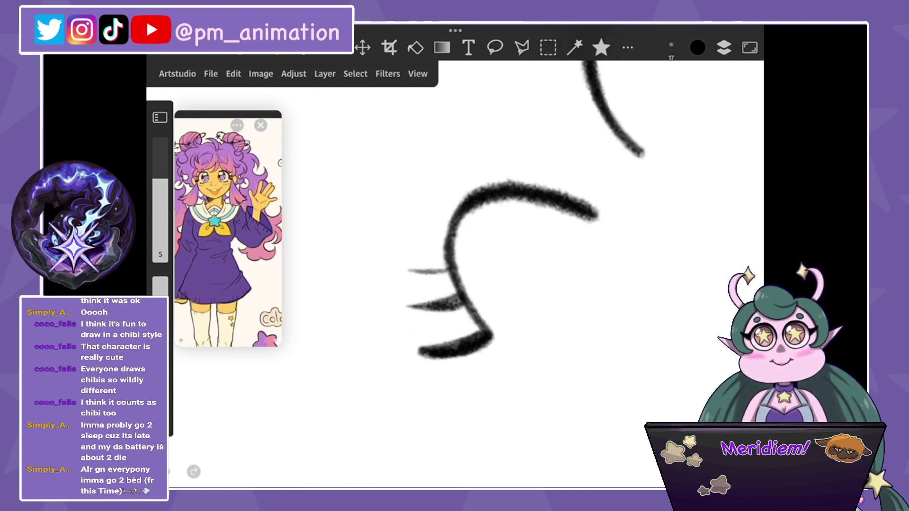
pyautogui.scroll(-5, 468, 284)
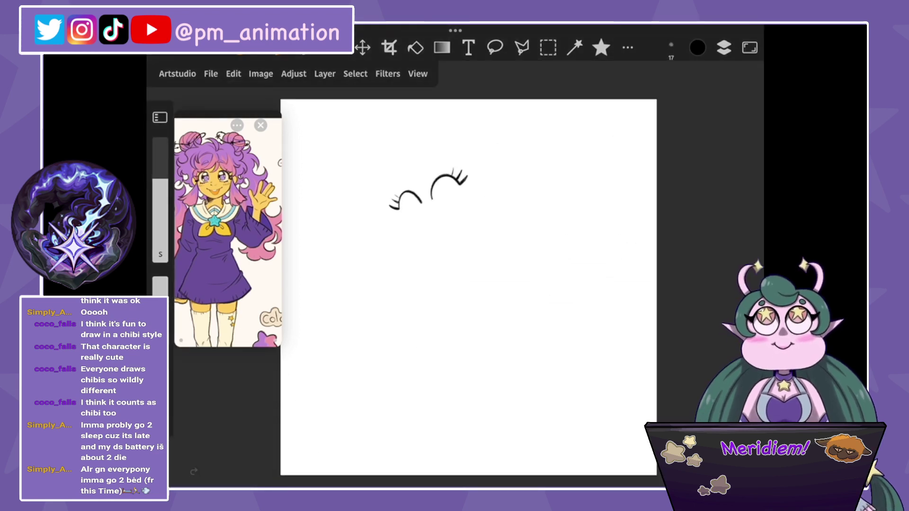
# Make line-art Layers 6 through 11 visible and save the artwork.
pyautogui.click(723, 48)
pyautogui.click(582, 218)
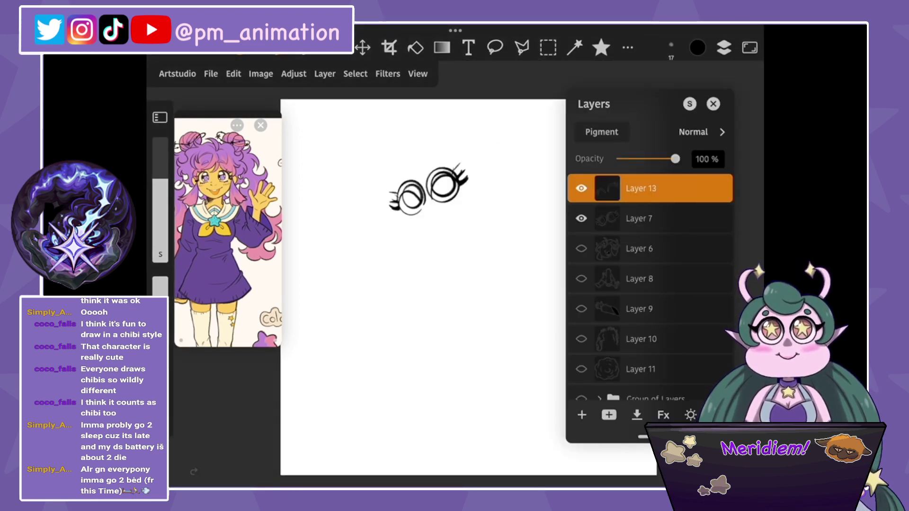
pyautogui.click(582, 248)
pyautogui.click(581, 278)
pyautogui.click(581, 308)
pyautogui.click(581, 339)
pyautogui.click(581, 369)
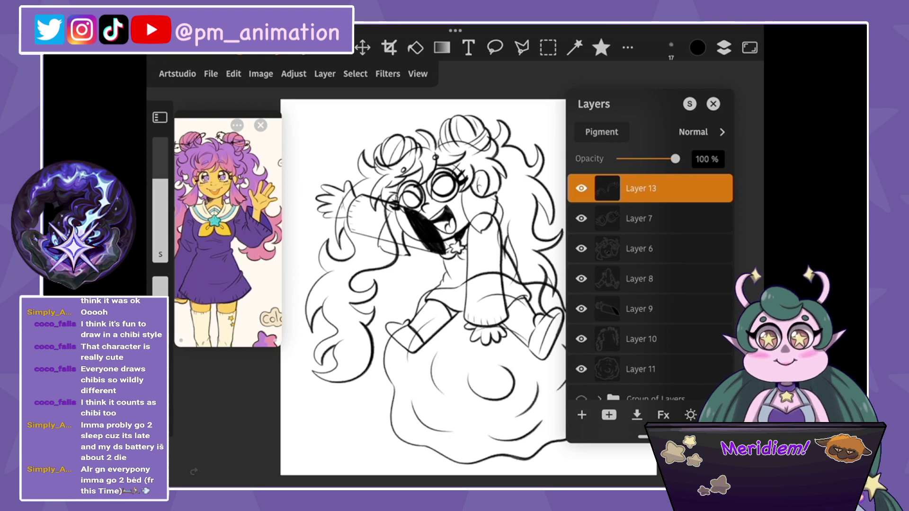
pyautogui.click(210, 73)
pyautogui.click(224, 154)
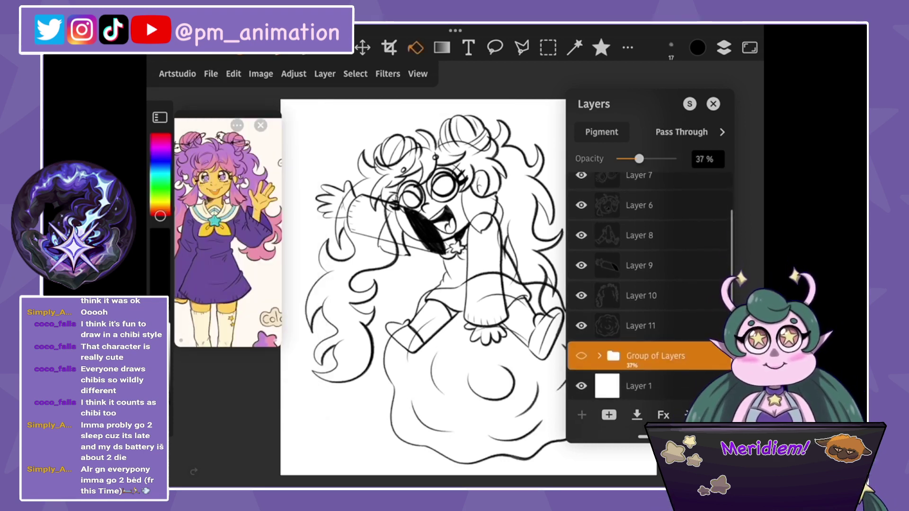
# Flood-fill the blank canvas with red.
pyautogui.moveTo(663, 188); pyautogui.dragTo(662, 356)
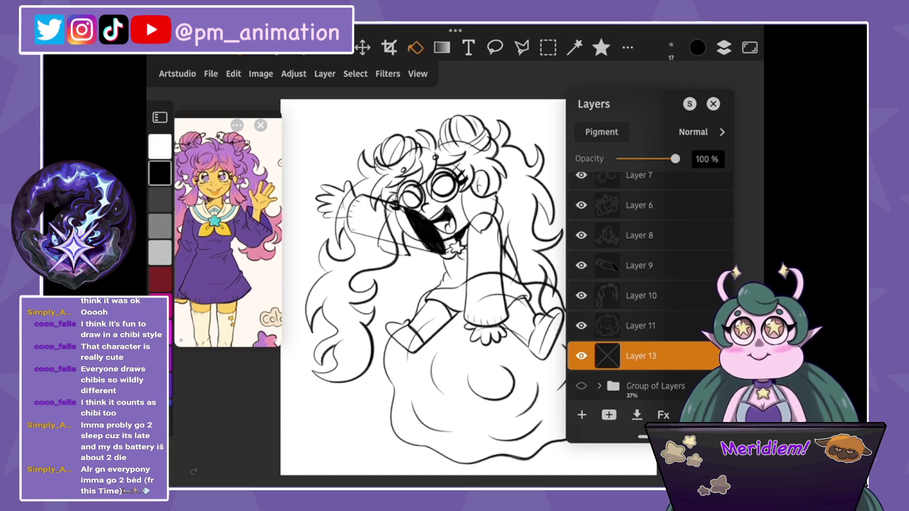
pyautogui.click(160, 279)
pyautogui.click(615, 402)
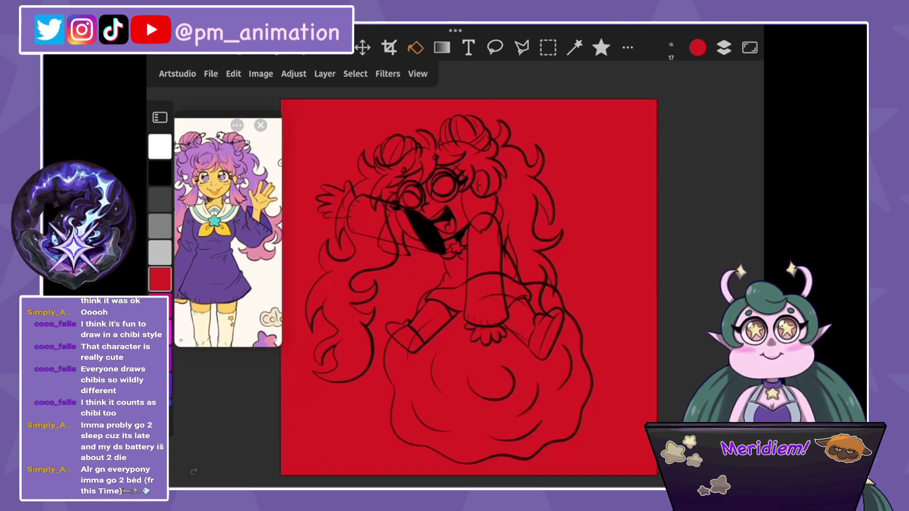
# Add a layer above Layer 11 and flood-fill it with teal.
pyautogui.click(723, 47)
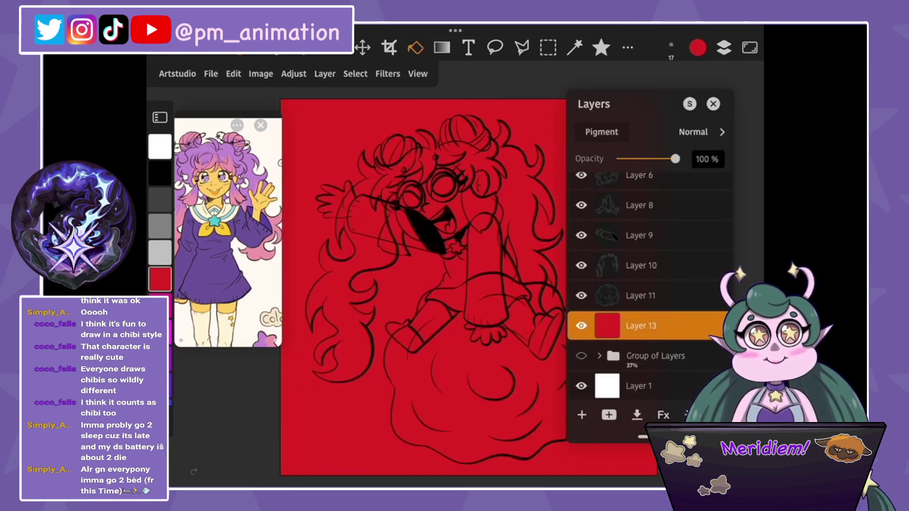
pyautogui.click(639, 295)
pyautogui.click(582, 415)
pyautogui.scroll(-3, 160, 213)
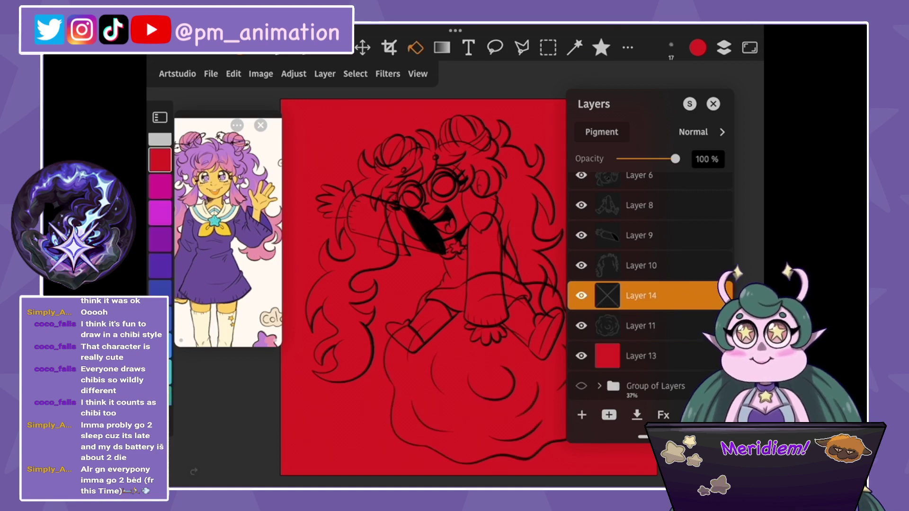
pyautogui.click(160, 374)
pyautogui.click(426, 284)
# Add a layer above Layer 10 and flood-fill it with purple.
pyautogui.click(723, 47)
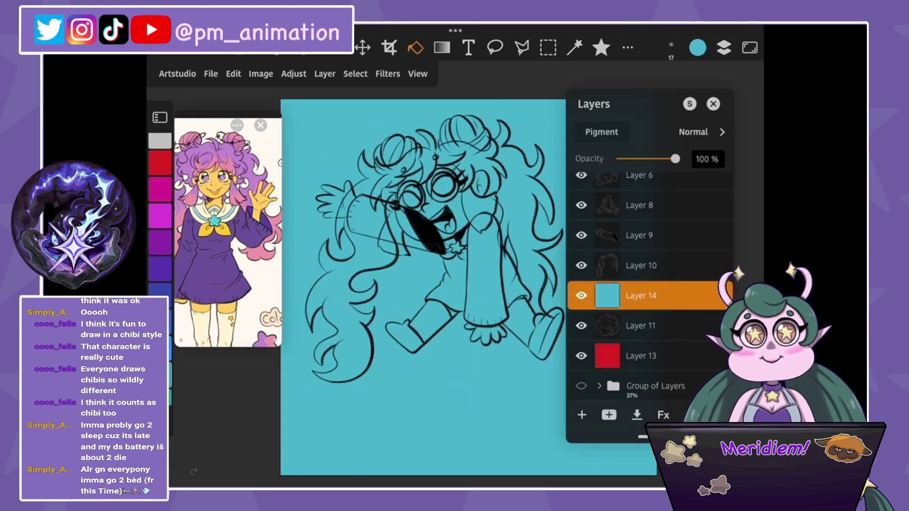
pyautogui.click(582, 415)
pyautogui.scroll(-3, 160, 213)
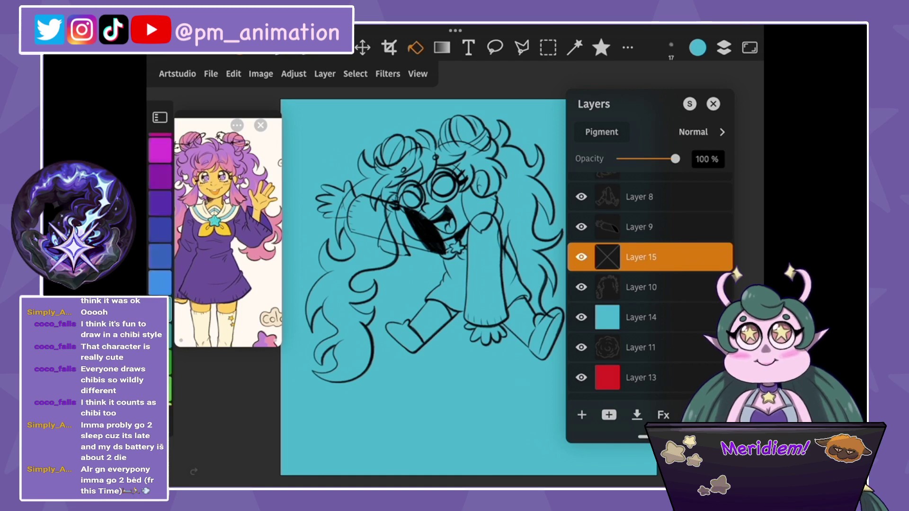
pyautogui.scroll(10, 160, 213)
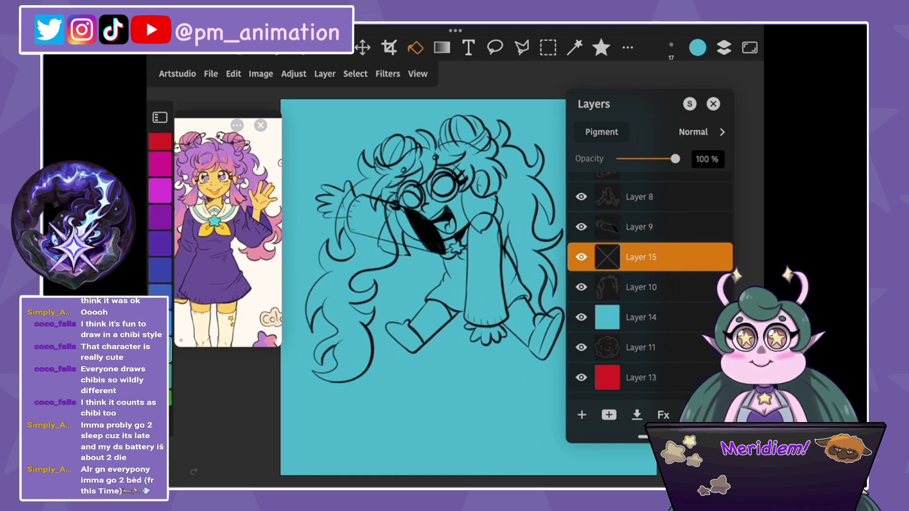
pyautogui.click(160, 331)
pyautogui.click(473, 402)
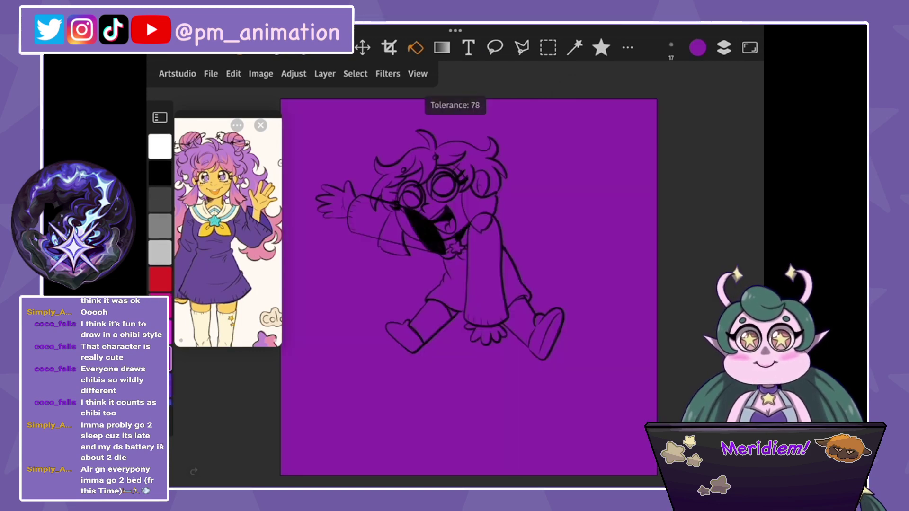
# Add a layer above Layer 9 and flood-fill it with magenta.
pyautogui.click(160, 279)
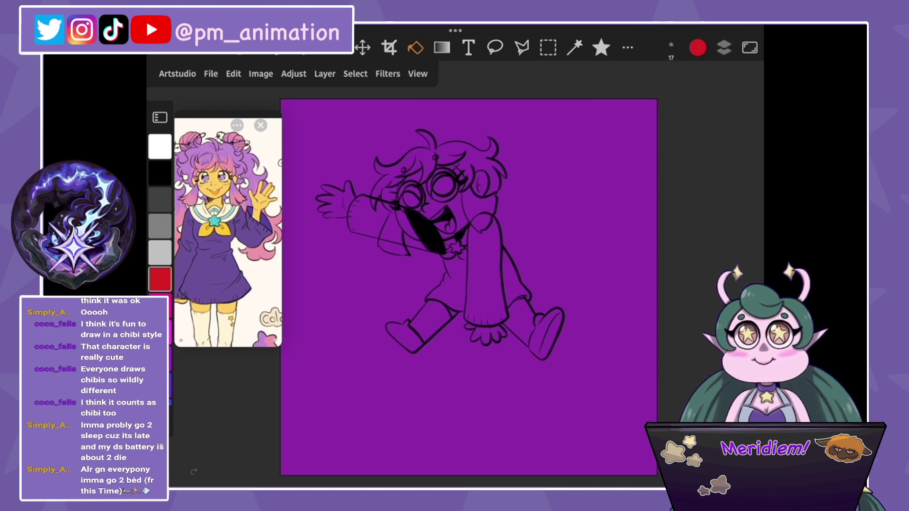
pyautogui.click(724, 47)
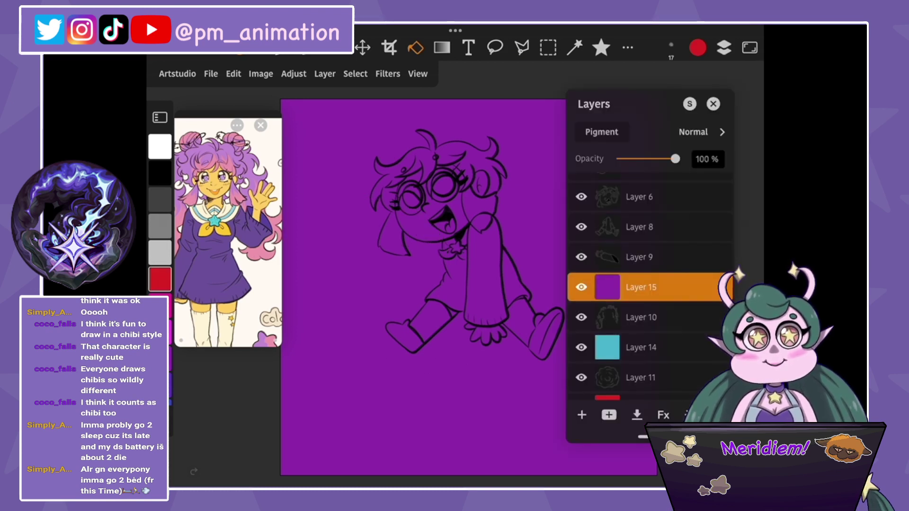
pyautogui.click(653, 257)
pyautogui.click(582, 415)
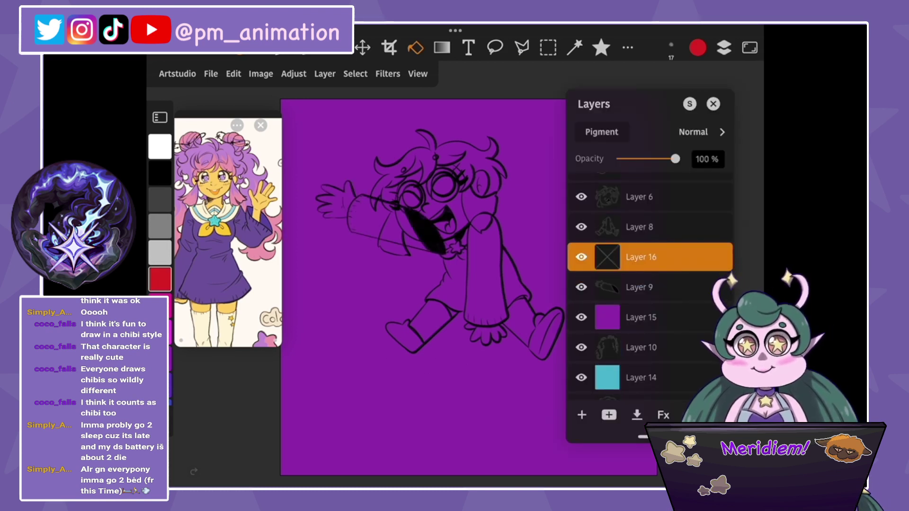
pyautogui.click(415, 47)
pyautogui.scroll(-3, 160, 237)
pyautogui.click(160, 212)
pyautogui.click(473, 402)
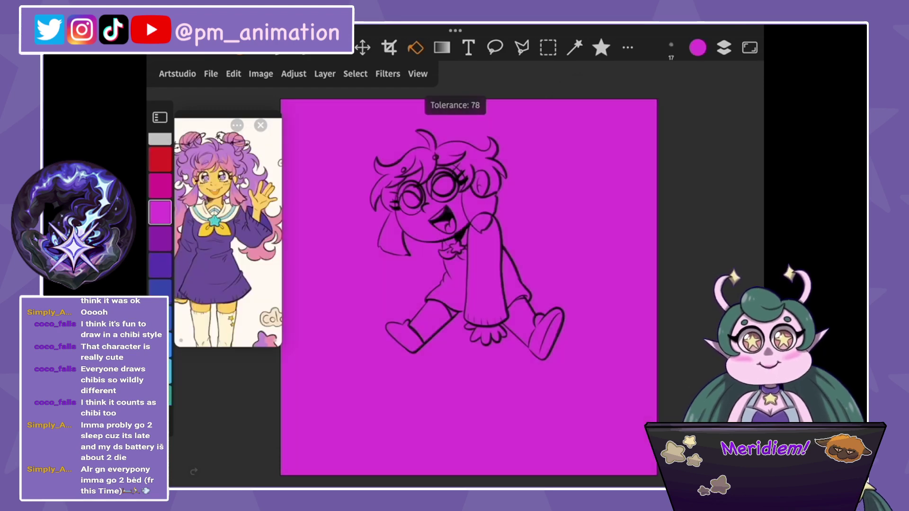
# Add a layer above Layer 8 and flood-fill it with green.
pyautogui.click(724, 47)
pyautogui.scroll(-3, 649, 284)
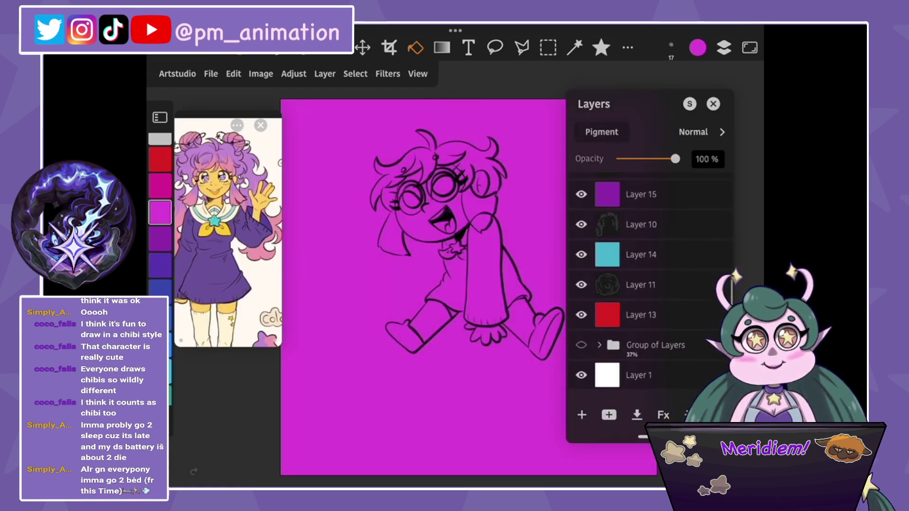
pyautogui.scroll(3, 648, 284)
pyautogui.click(649, 256)
pyautogui.click(581, 415)
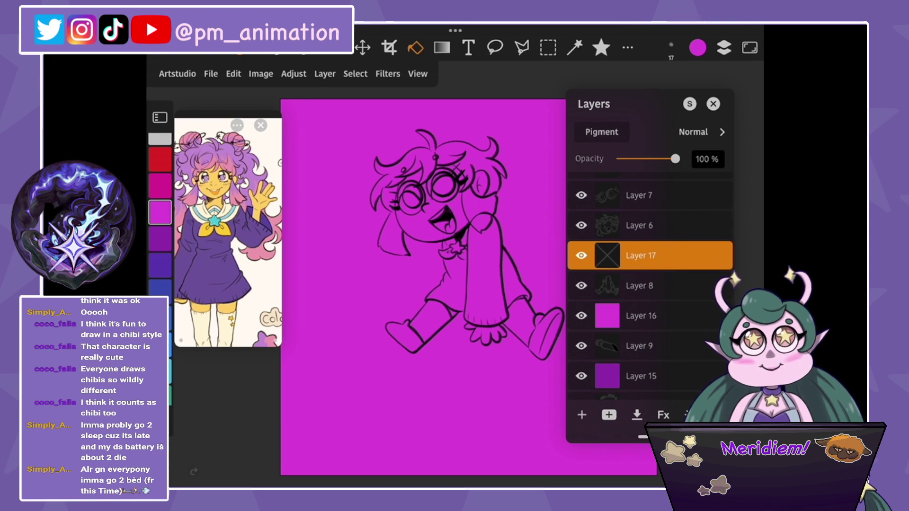
pyautogui.scroll(-3, 160, 237)
pyautogui.click(160, 254)
pyautogui.click(160, 281)
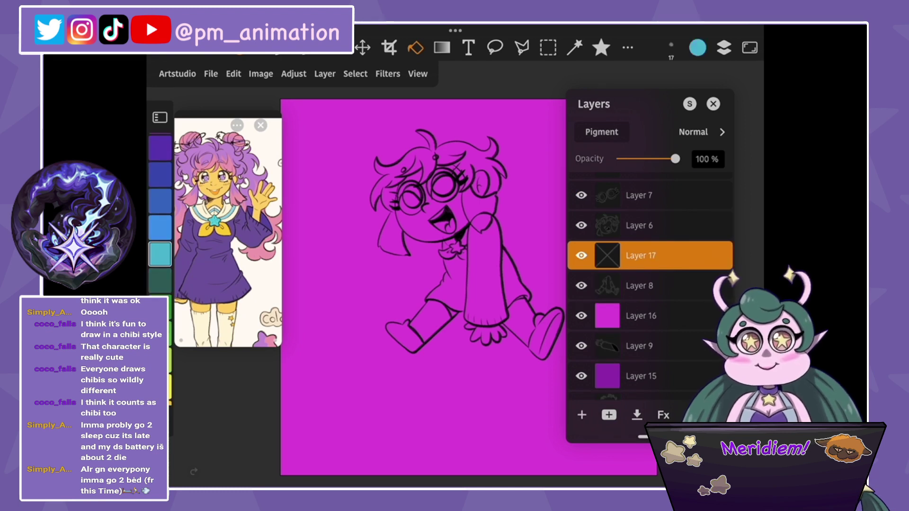
pyautogui.click(473, 355)
# Add a layer above Layer 6 and flood-fill it with orange-red.
pyautogui.click(724, 48)
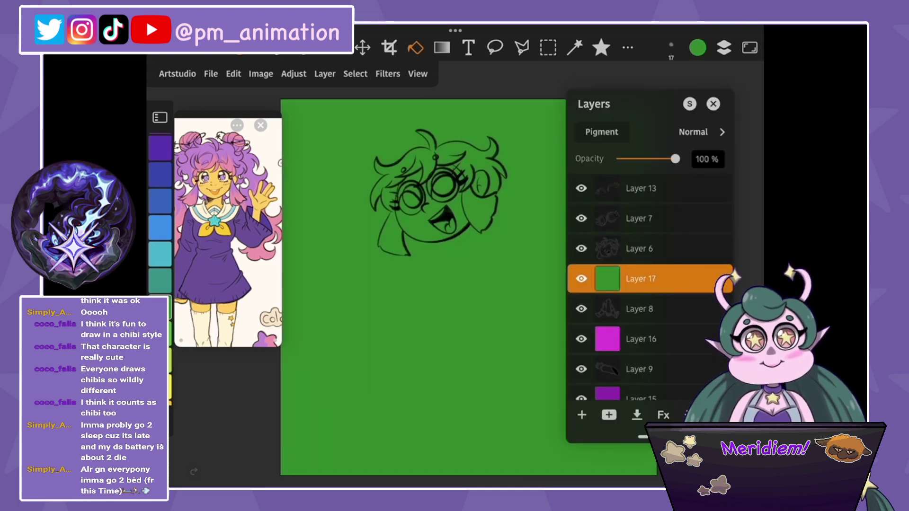
pyautogui.click(649, 248)
pyautogui.click(582, 415)
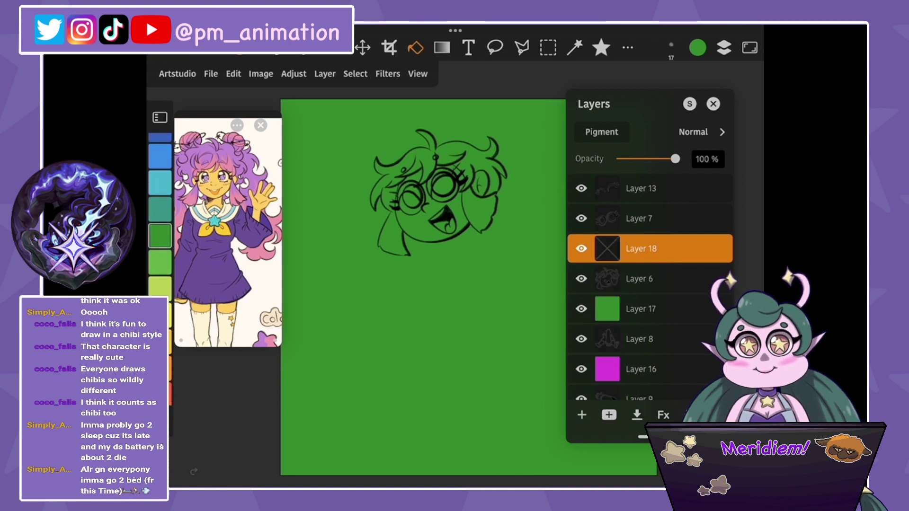
pyautogui.scroll(-3, 160, 237)
pyautogui.click(160, 313)
pyautogui.click(723, 48)
pyautogui.click(473, 331)
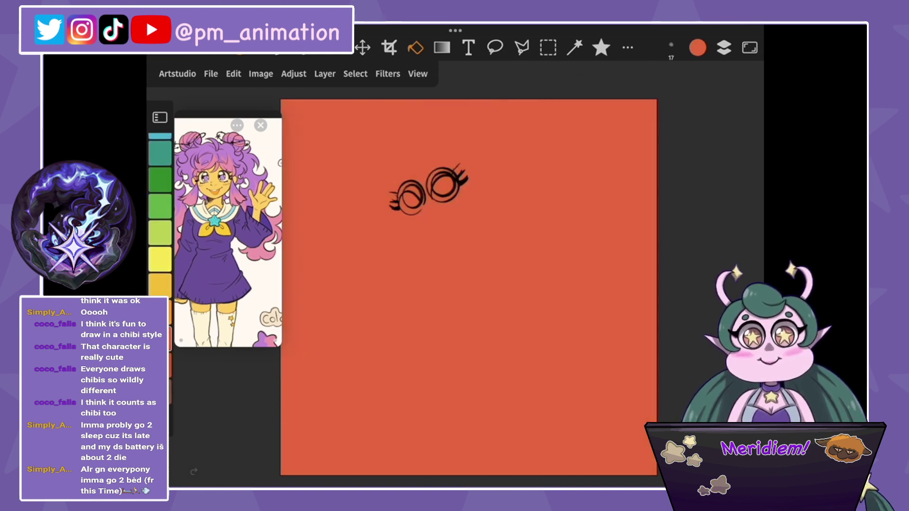
pyautogui.click(723, 47)
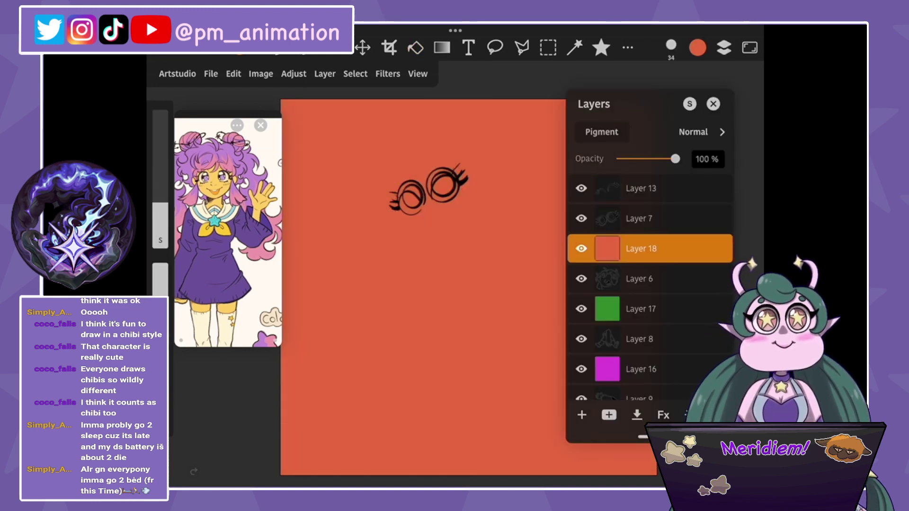
# Paint green around the outline of the first glasses lens.
pyautogui.click(724, 47)
pyautogui.scroll(5, 426, 189)
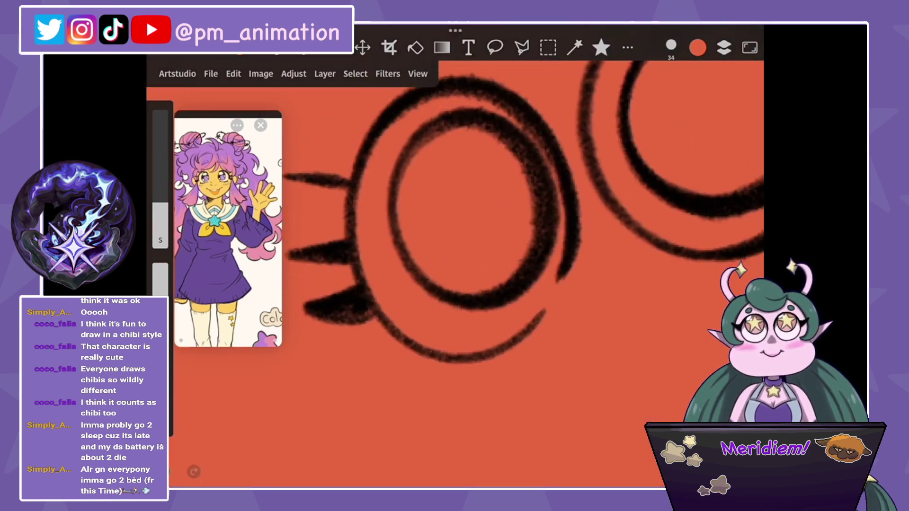
pyautogui.moveTo(398, 90); pyautogui.dragTo(339, 232)
pyautogui.moveTo(402, 89)
pyautogui.mouseDown()
pyautogui.moveTo(473, 63)
pyautogui.moveTo(559, 125)
pyautogui.moveTo(587, 216)
pyautogui.mouseUp()
pyautogui.moveTo(586, 272)
pyautogui.mouseDown()
pyautogui.moveTo(569, 299)
pyautogui.moveTo(552, 301)
pyautogui.moveTo(568, 336)
pyautogui.mouseUp()
pyautogui.moveTo(544, 279)
pyautogui.mouseDown()
pyautogui.moveTo(535, 360)
pyautogui.moveTo(512, 358)
pyautogui.mouseUp()
pyautogui.moveTo(336, 194); pyautogui.dragTo(341, 284)
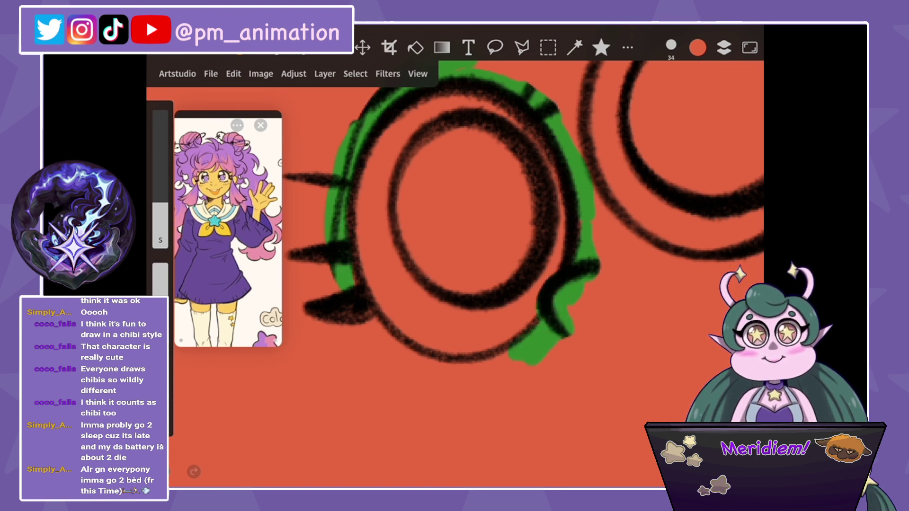
pyautogui.moveTo(353, 327)
pyautogui.mouseDown()
pyautogui.moveTo(430, 379)
pyautogui.moveTo(504, 366)
pyautogui.mouseUp()
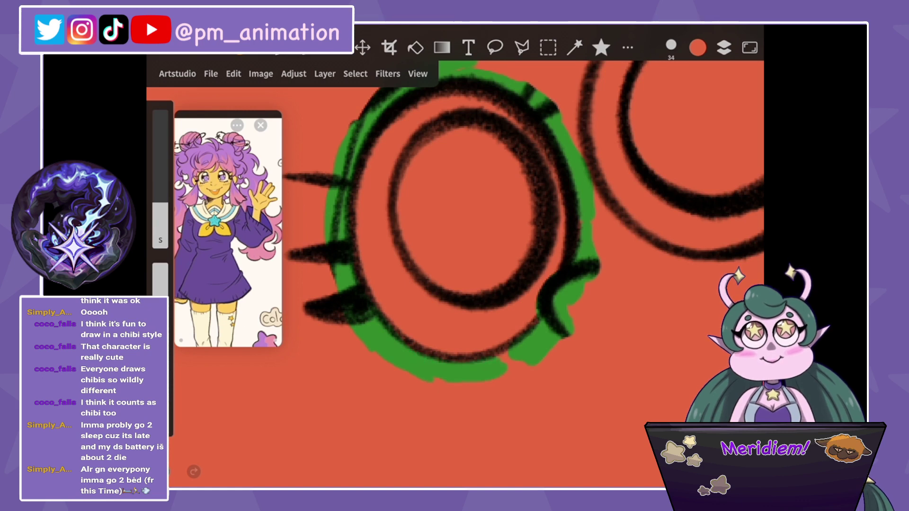
# Paint green around the second lens ring.
pyautogui.hscroll(5, 469, 227)
pyautogui.moveTo(412, 95); pyautogui.dragTo(331, 213)
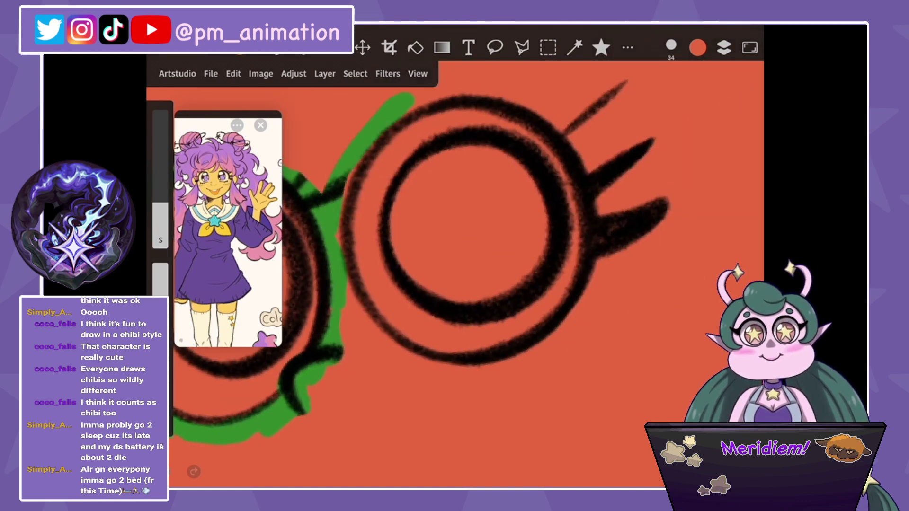
pyautogui.moveTo(360, 161); pyautogui.dragTo(341, 204)
pyautogui.moveTo(414, 97)
pyautogui.mouseDown()
pyautogui.moveTo(469, 83)
pyautogui.moveTo(549, 111)
pyautogui.moveTo(592, 163)
pyautogui.moveTo(620, 268)
pyautogui.moveTo(580, 303)
pyautogui.mouseUp()
pyautogui.moveTo(348, 282)
pyautogui.mouseDown()
pyautogui.moveTo(369, 327)
pyautogui.moveTo(459, 379)
pyautogui.moveTo(501, 381)
pyautogui.moveTo(605, 296)
pyautogui.mouseUp()
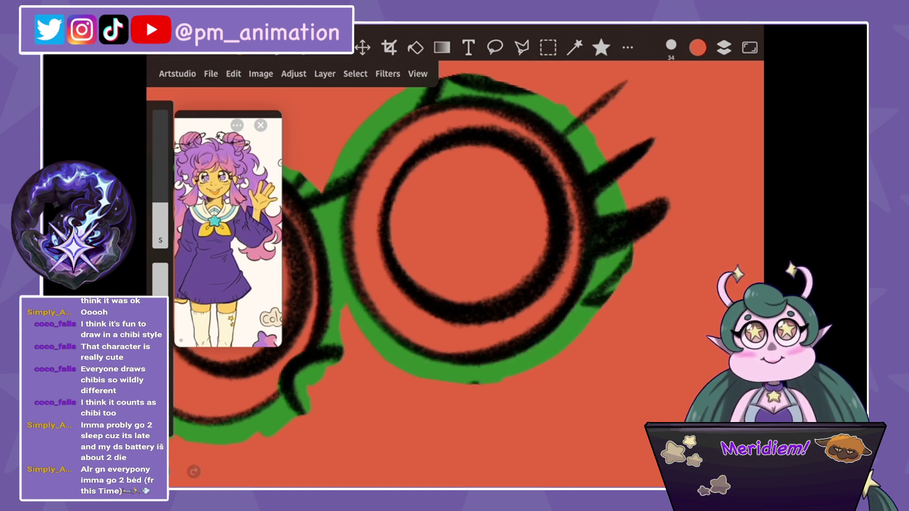
# Grow a selection around the green ring and clear the orange fill inside it.
pyautogui.click(574, 47)
pyautogui.click(610, 190)
pyautogui.click(355, 73)
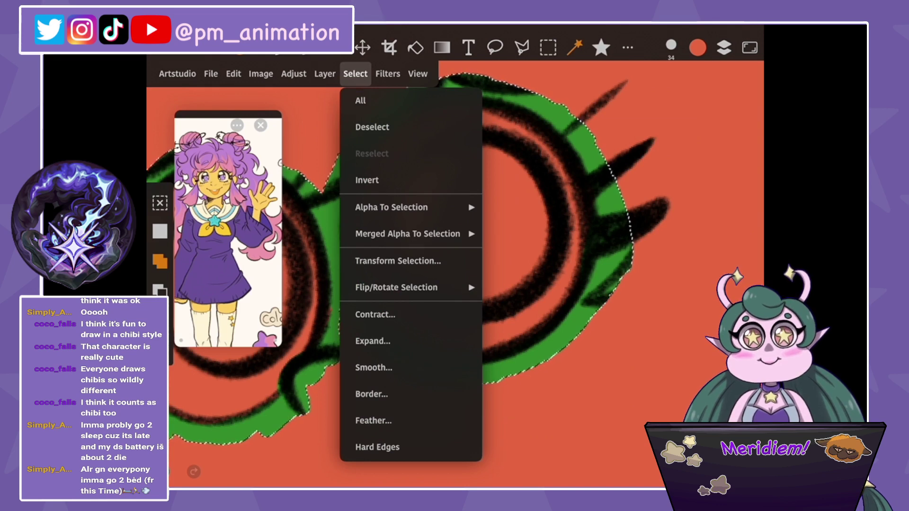
pyautogui.click(372, 341)
pyautogui.click(511, 160)
pyautogui.click(233, 73)
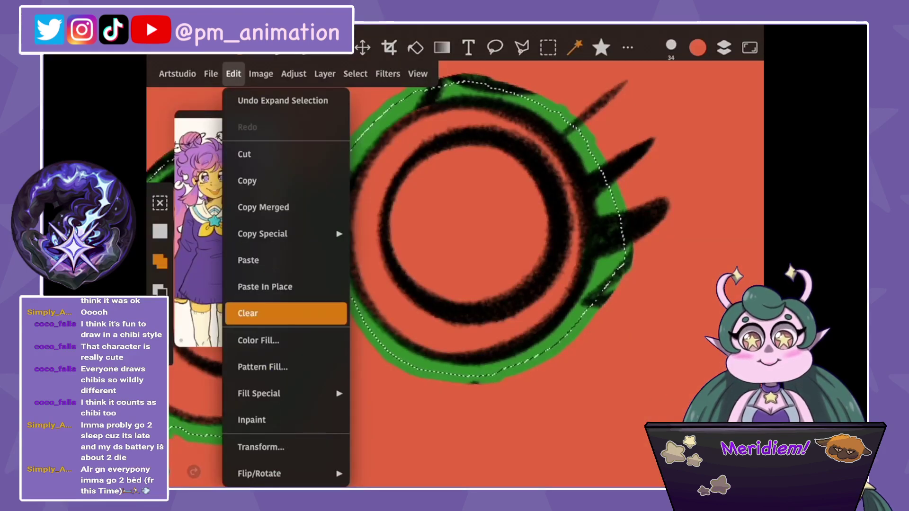
pyautogui.click(247, 313)
# Pick a larger favourite brush and fine-tune its size.
pyautogui.click(601, 47)
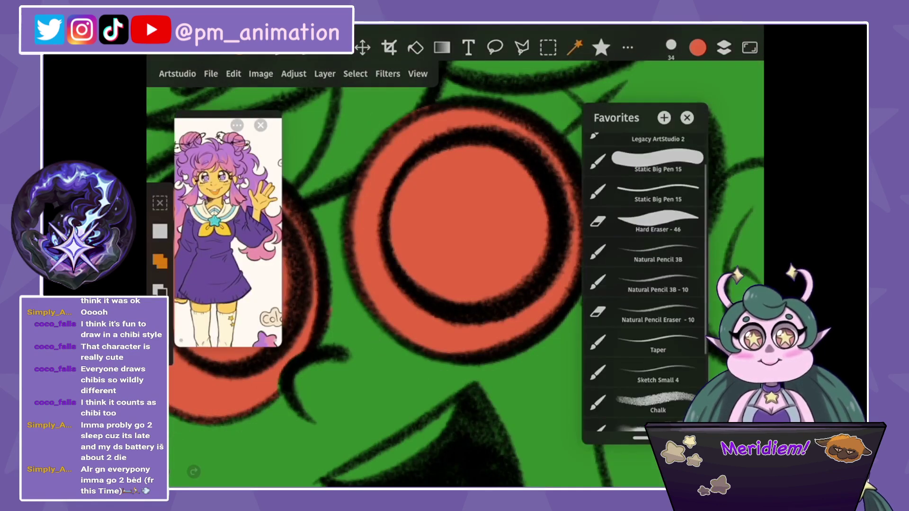
pyautogui.click(648, 137)
pyautogui.moveTo(160, 166); pyautogui.dragTo(160, 204)
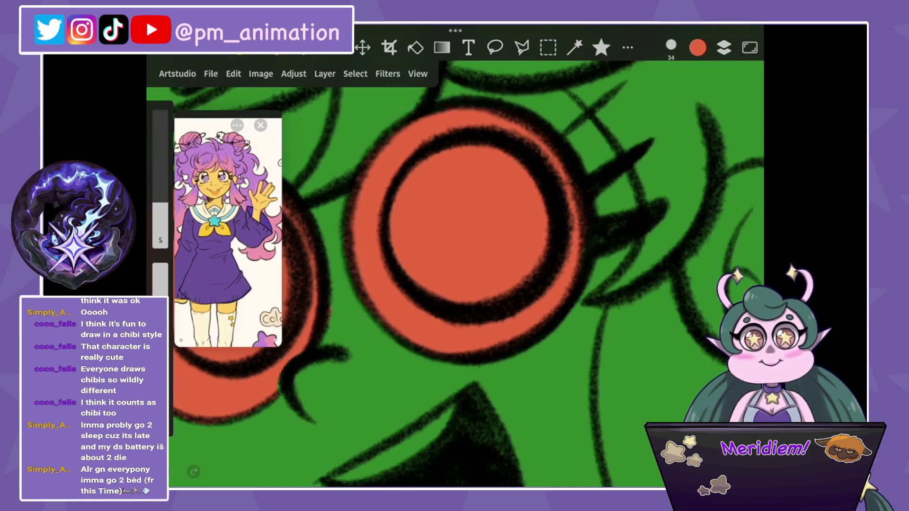
pyautogui.moveTo(160, 202); pyautogui.dragTo(160, 166)
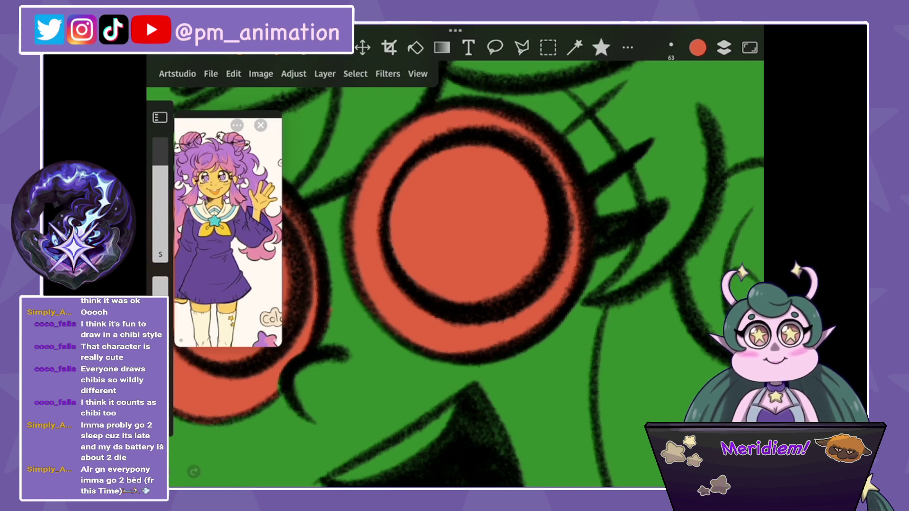
pyautogui.scroll(-3, 466, 273)
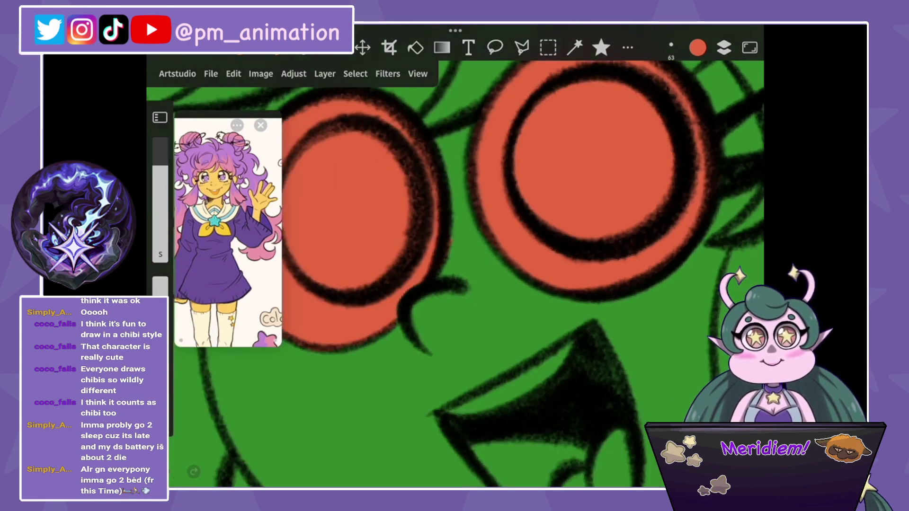
pyautogui.moveTo(160, 165); pyautogui.dragTo(160, 203)
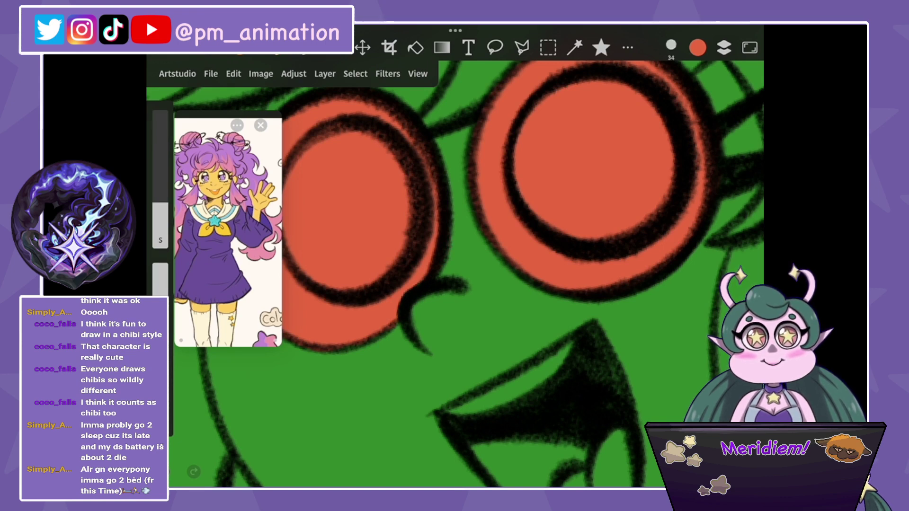
pyautogui.scroll(-2, 466, 273)
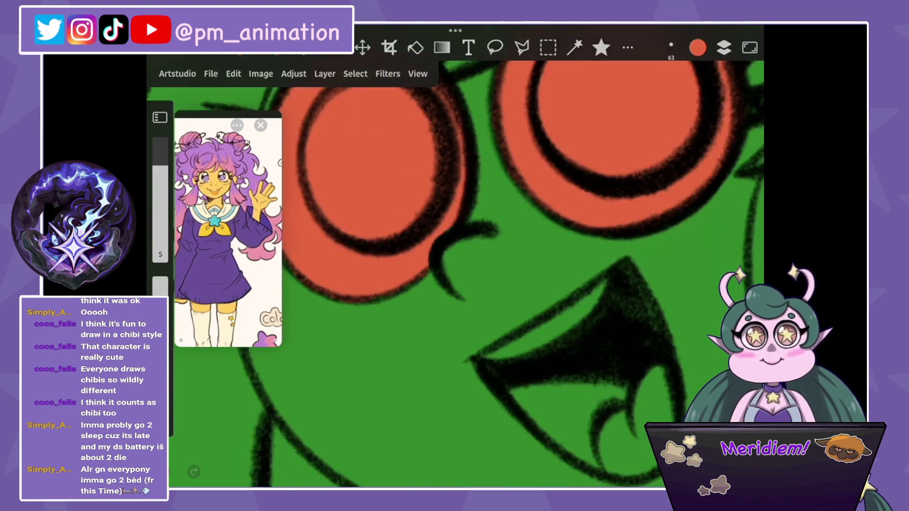
pyautogui.scroll(-2, 466, 274)
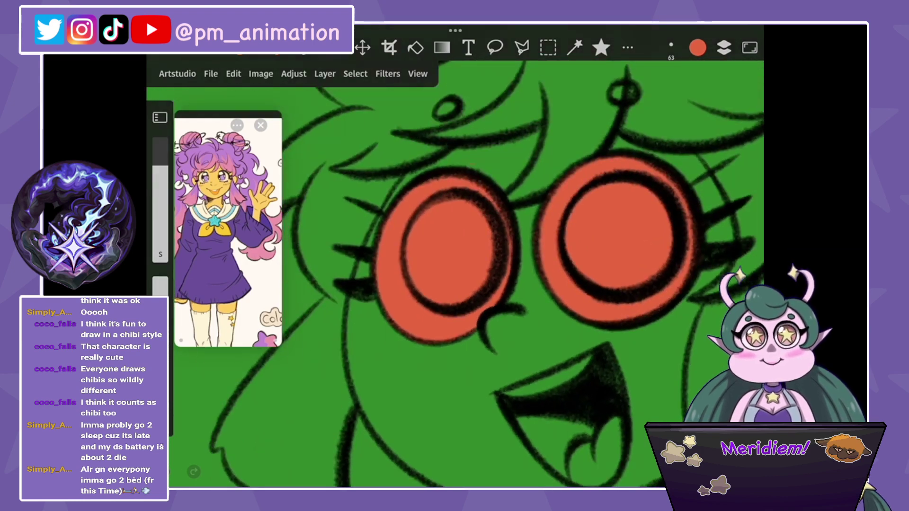
pyautogui.scroll(-3, 466, 274)
pyautogui.click(723, 47)
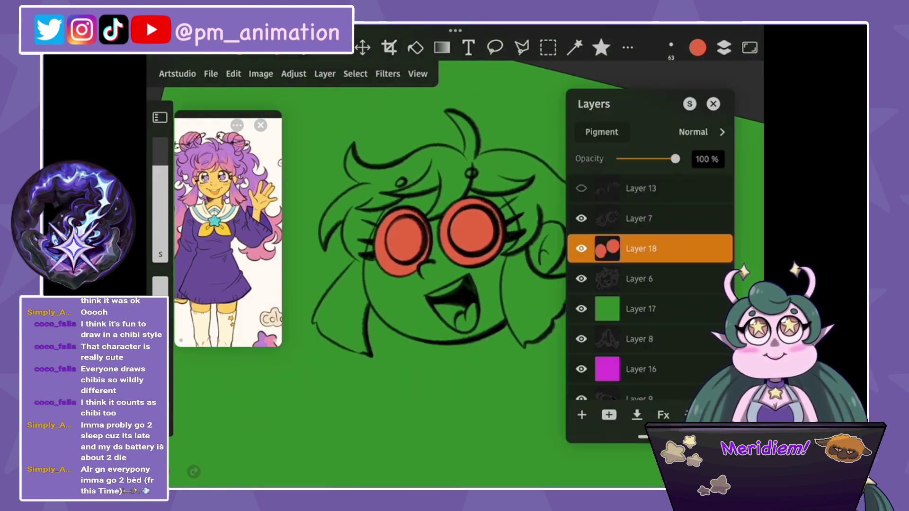
# Pick a brighter red with a smaller brush, then switch to the green fill layer.
pyautogui.click(639, 248)
pyautogui.click(697, 48)
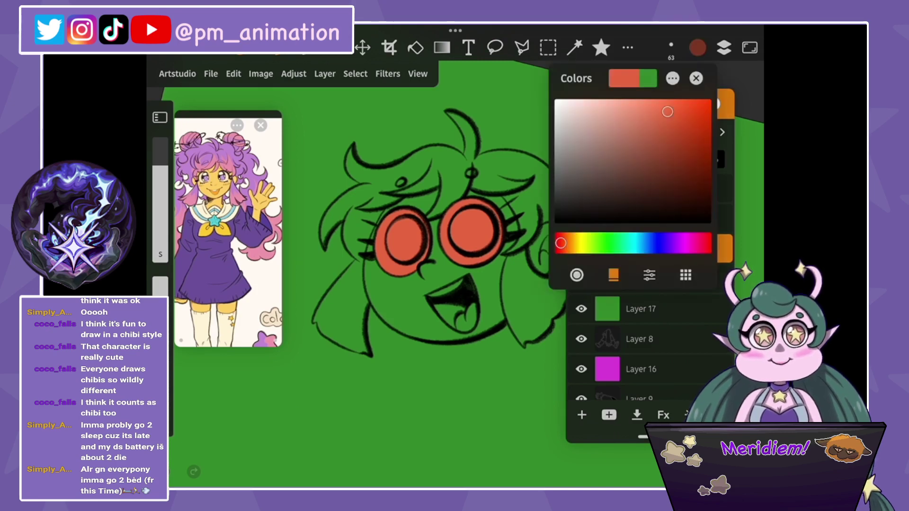
pyautogui.click(695, 78)
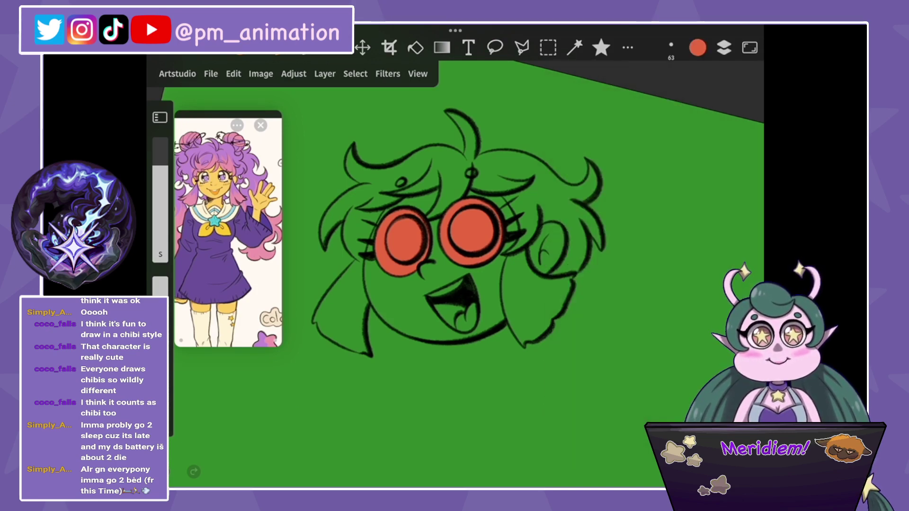
pyautogui.click(724, 47)
pyautogui.moveTo(160, 166); pyautogui.dragTo(160, 204)
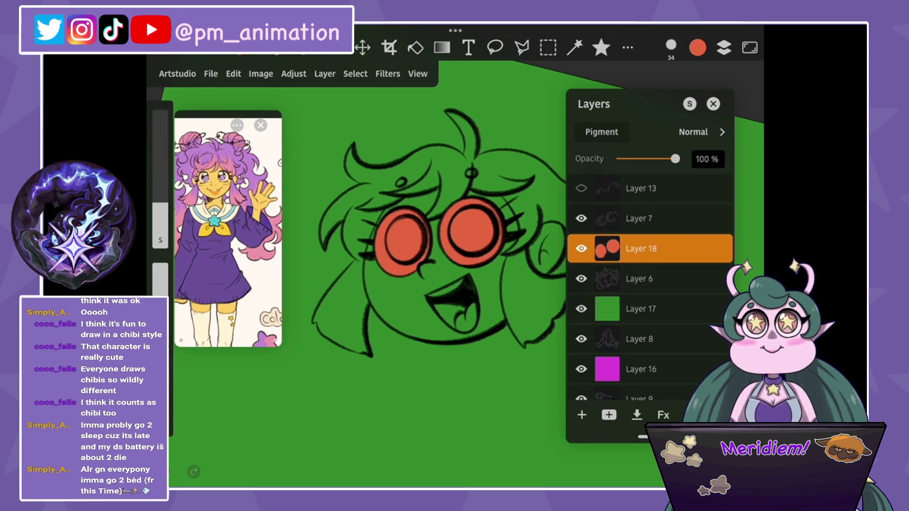
pyautogui.click(639, 309)
# Trim the green flat along the top and left hair outline.
pyautogui.scroll(5, 426, 237)
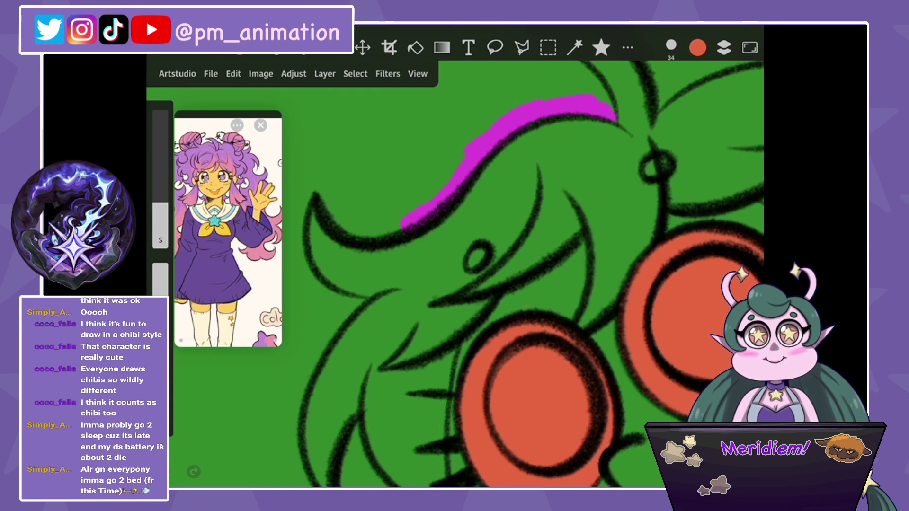
pyautogui.moveTo(473, 256); pyautogui.dragTo(577, 234)
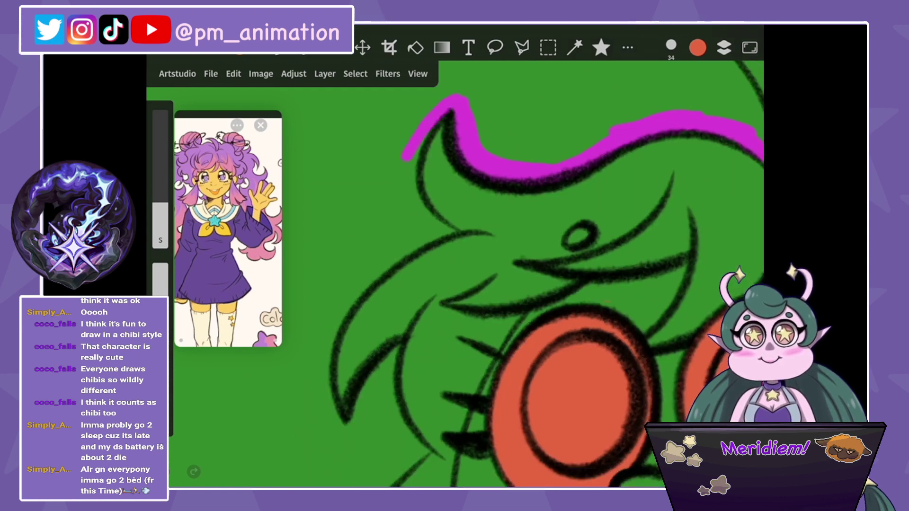
pyautogui.moveTo(402, 159); pyautogui.dragTo(407, 201)
pyautogui.scroll(3, 473, 265)
pyautogui.scroll(2, 473, 265)
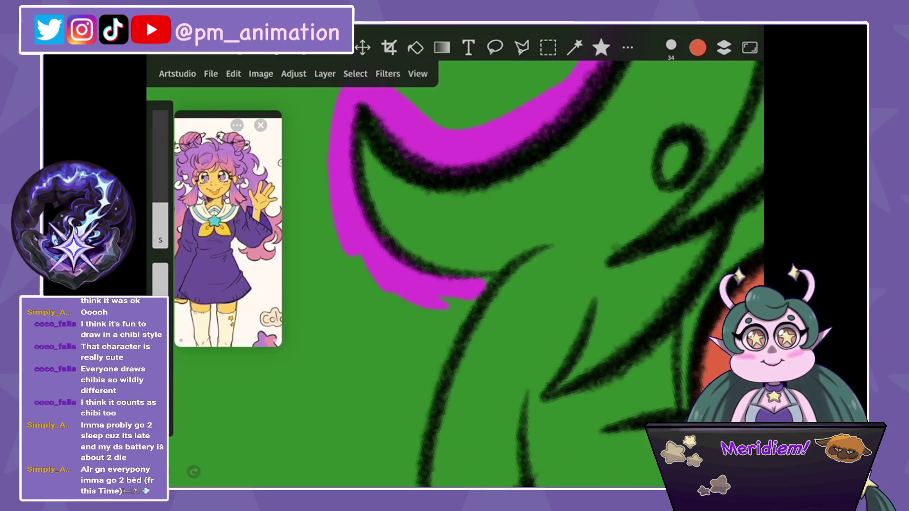
pyautogui.moveTo(492, 281); pyautogui.dragTo(438, 348)
pyautogui.scroll(-2, 473, 265)
# Eyedrop the green fill with a smaller brush and undo a stray touch-up.
pyautogui.click(478, 137)
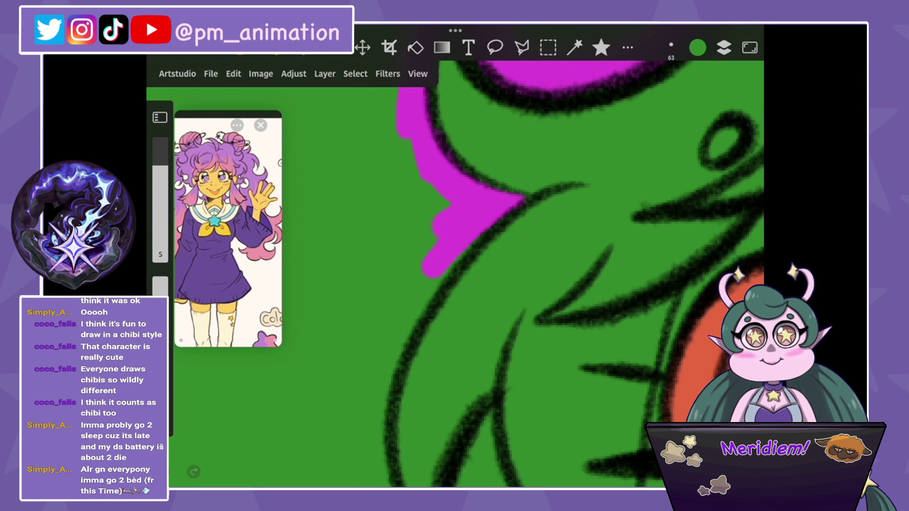
pyautogui.moveTo(160, 167); pyautogui.dragTo(160, 203)
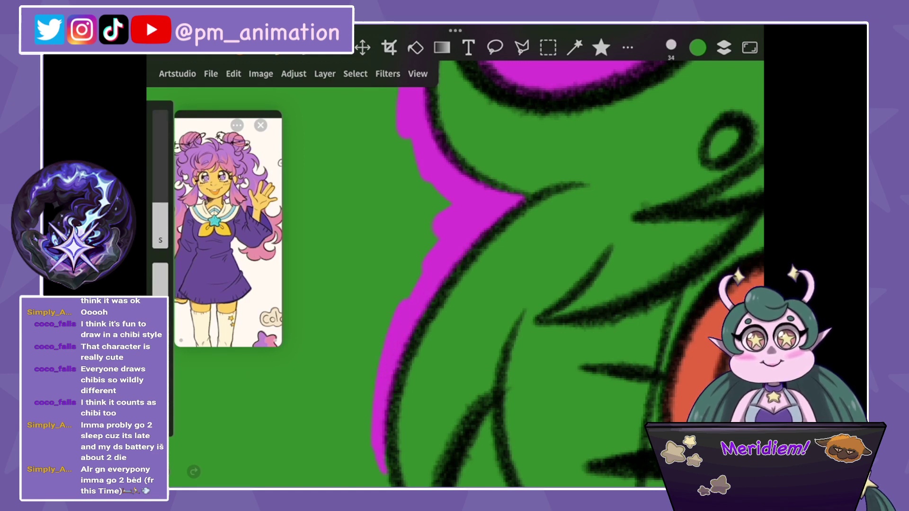
pyautogui.scroll(-5, 568, 275)
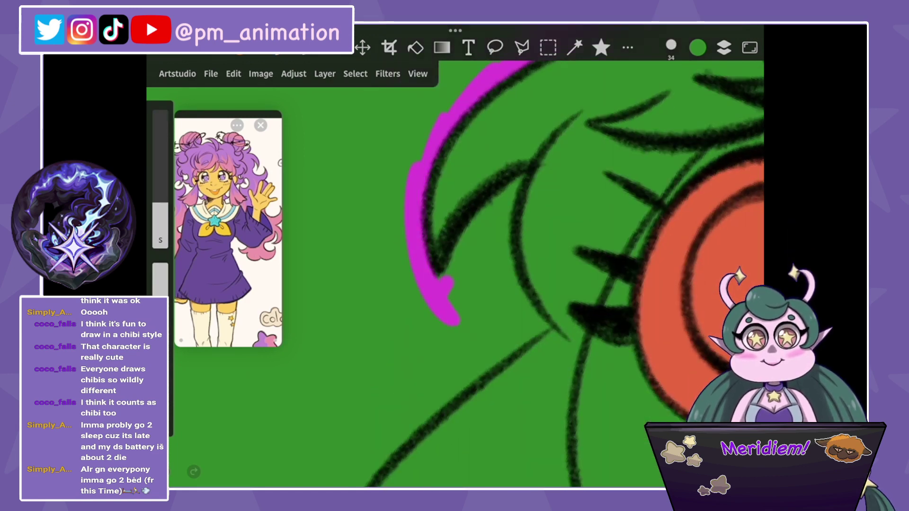
pyautogui.hotkey('ctrl', 'z')
pyautogui.scroll(-3, 520, 274)
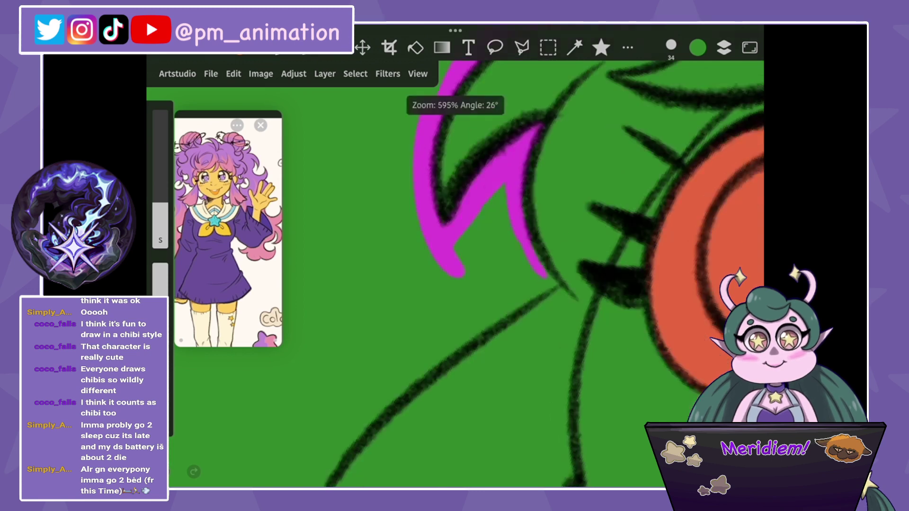
pyautogui.scroll(-3, 521, 274)
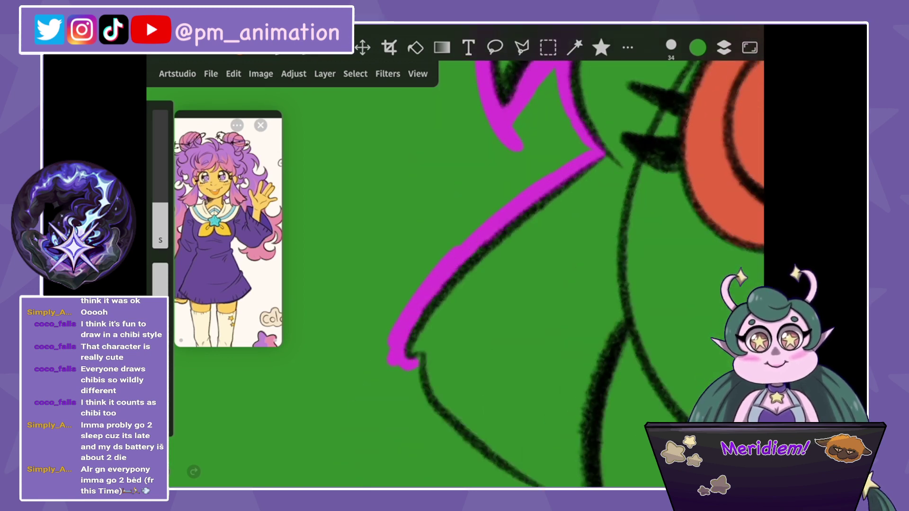
pyautogui.scroll(-5, 549, 274)
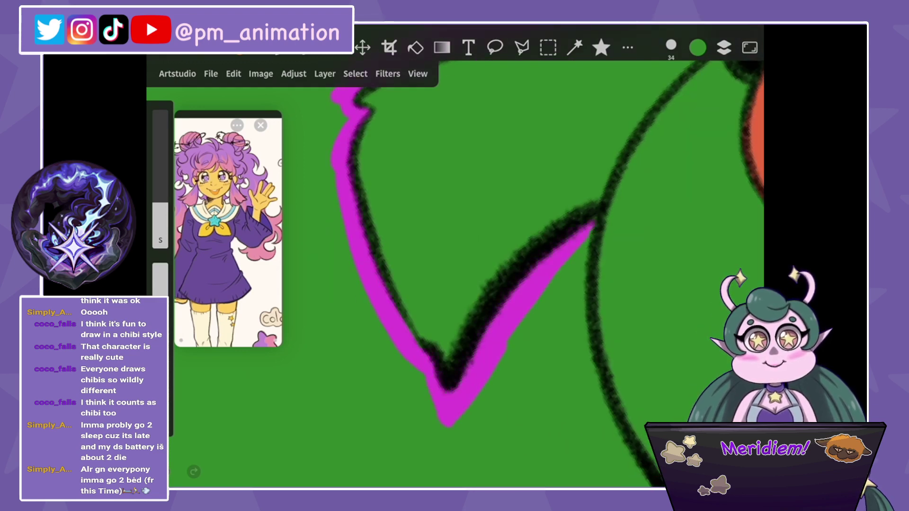
pyautogui.scroll(3, 521, 275)
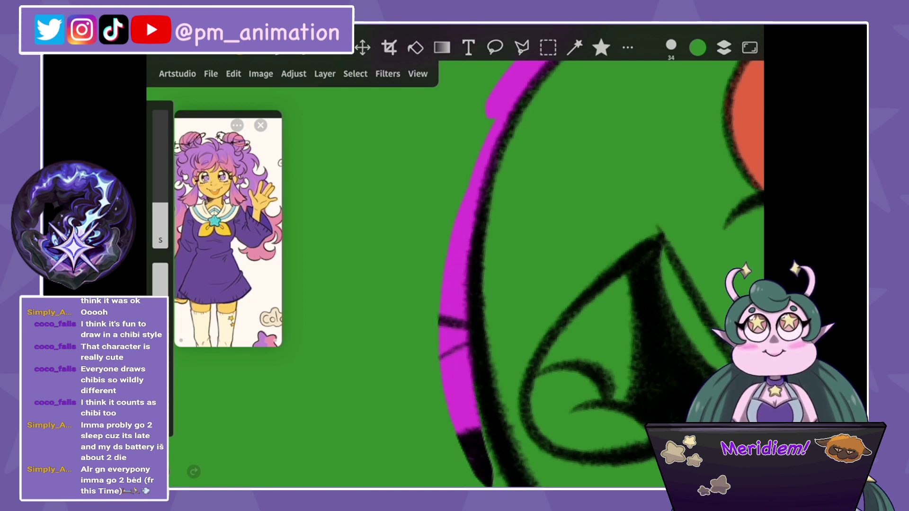
pyautogui.scroll(3, 521, 275)
# Trim green along the lower-left hair outline, rotating the view to follow it.
pyautogui.moveTo(447, 133); pyautogui.dragTo(433, 215)
pyautogui.scroll(-3, 521, 274)
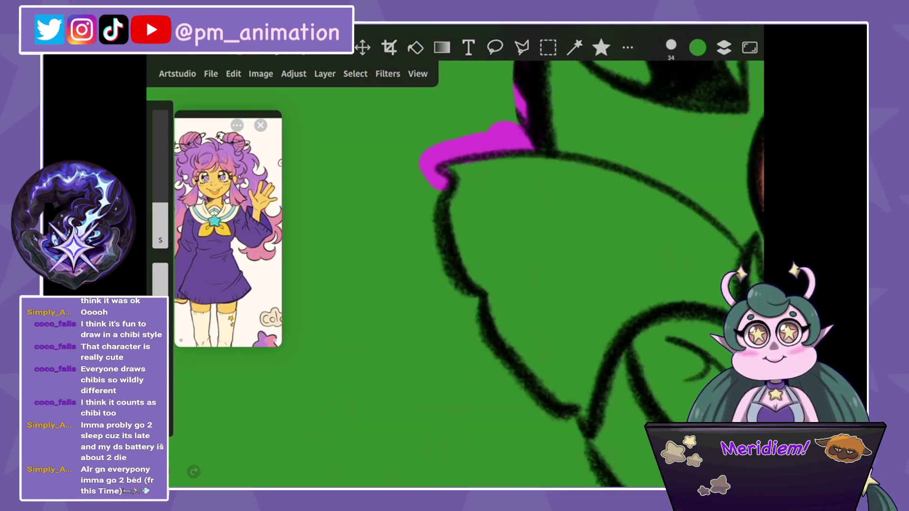
pyautogui.moveTo(452, 299); pyautogui.dragTo(471, 322)
pyautogui.moveTo(160, 204)
pyautogui.mouseDown()
pyautogui.moveTo(160, 165)
pyautogui.moveTo(160, 204)
pyautogui.mouseUp()
pyautogui.scroll(-3, 568, 275)
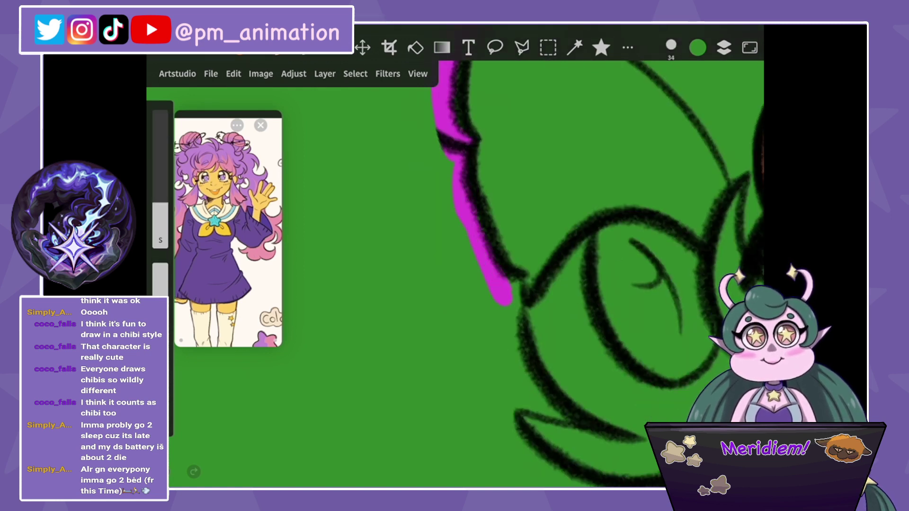
pyautogui.moveTo(521, 213); pyautogui.dragTo(426, 332)
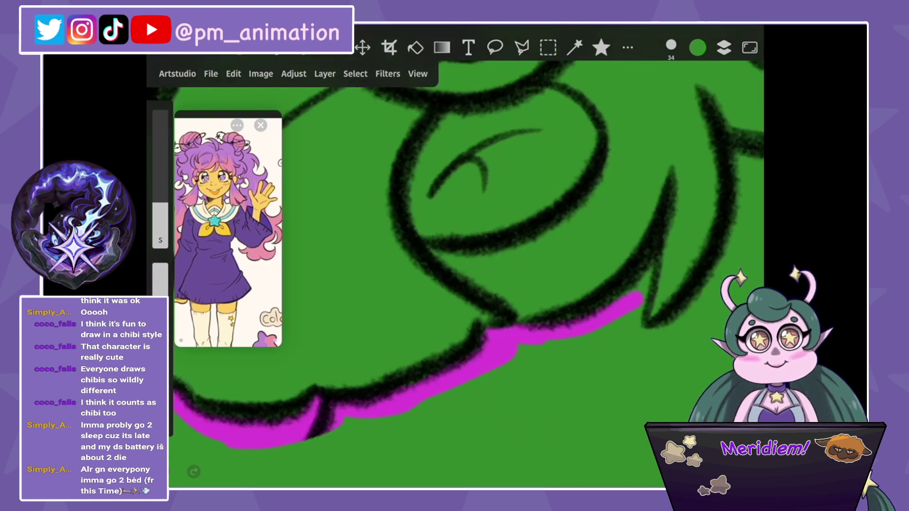
pyautogui.moveTo(616, 332); pyautogui.dragTo(478, 326)
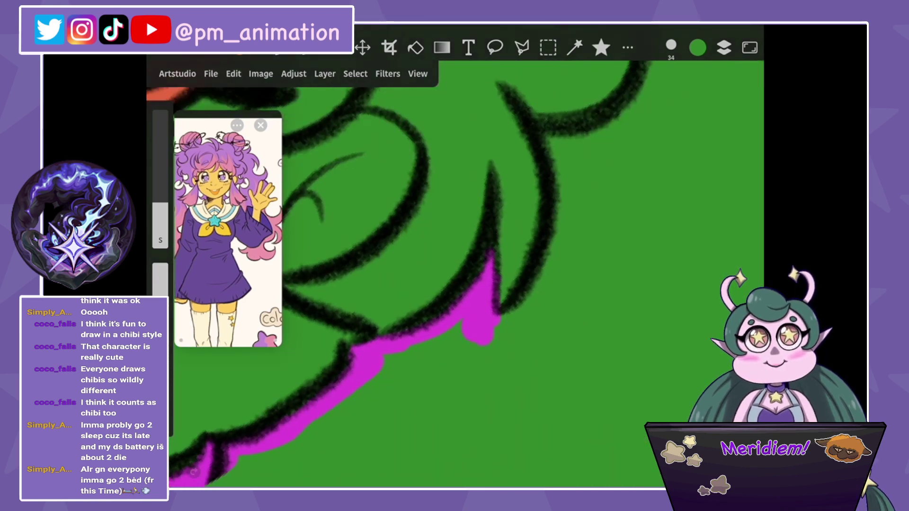
pyautogui.moveTo(160, 204)
pyautogui.mouseDown()
pyautogui.moveTo(160, 166)
pyautogui.moveTo(160, 203)
pyautogui.mouseUp()
pyautogui.moveTo(520, 237); pyautogui.dragTo(469, 355)
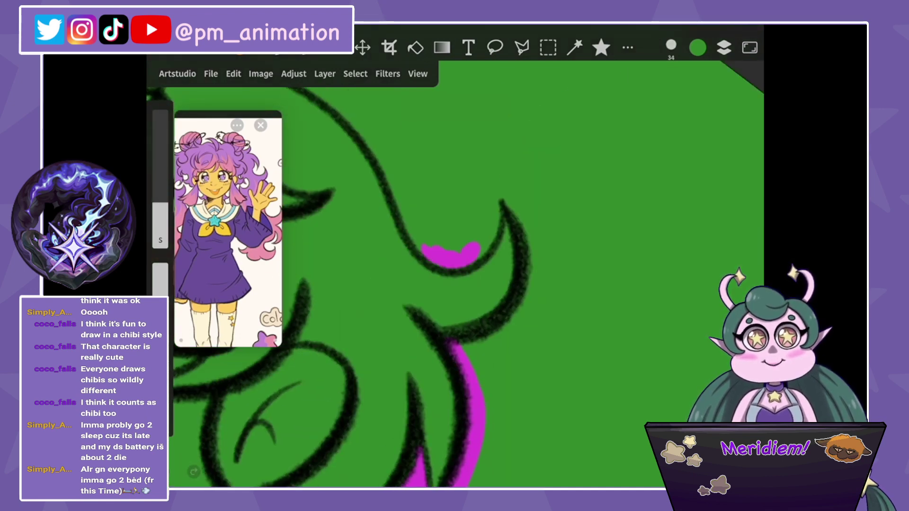
# Trim green up to the hair tip and along the top of the head.
pyautogui.moveTo(494, 208); pyautogui.dragTo(502, 185)
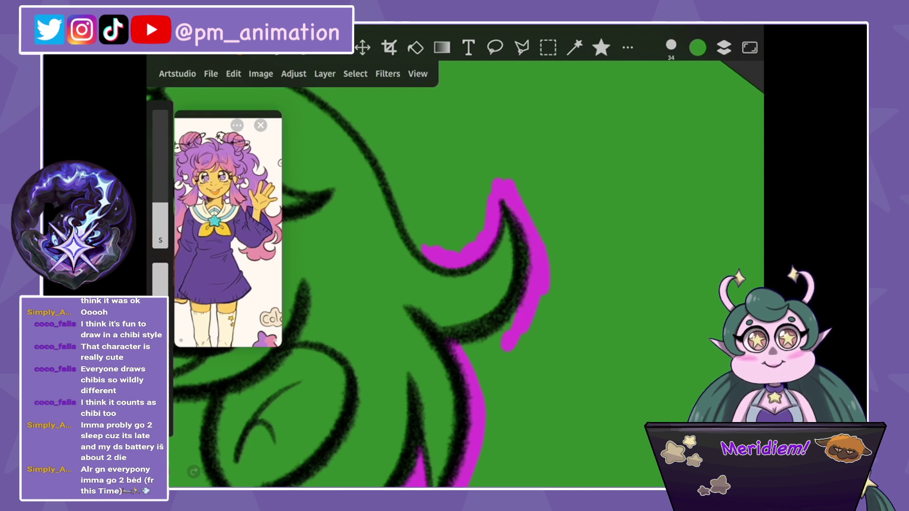
pyautogui.moveTo(520, 261); pyautogui.dragTo(416, 388)
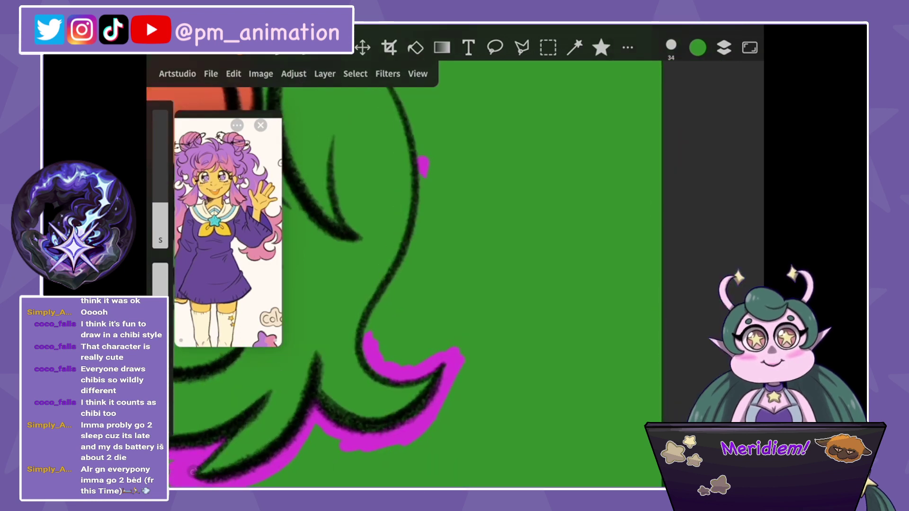
pyautogui.moveTo(160, 203); pyautogui.dragTo(160, 166)
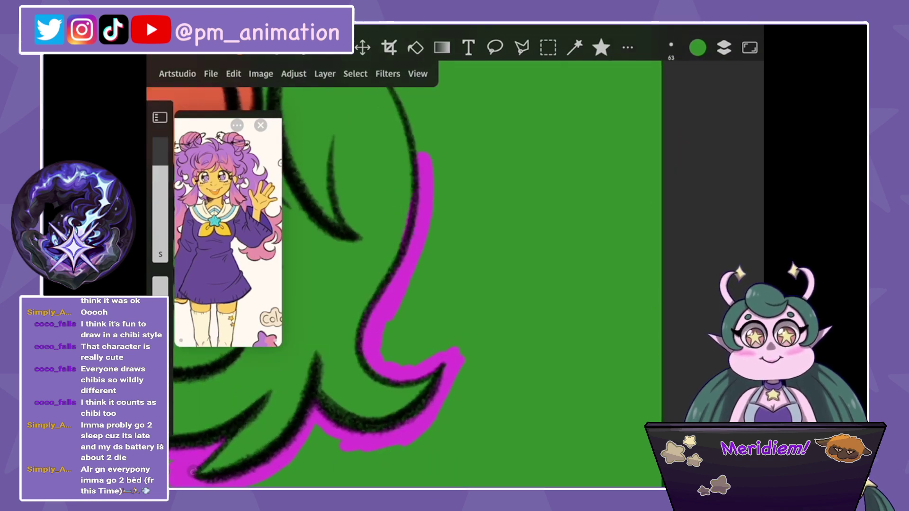
pyautogui.moveTo(426, 355); pyautogui.dragTo(450, 213)
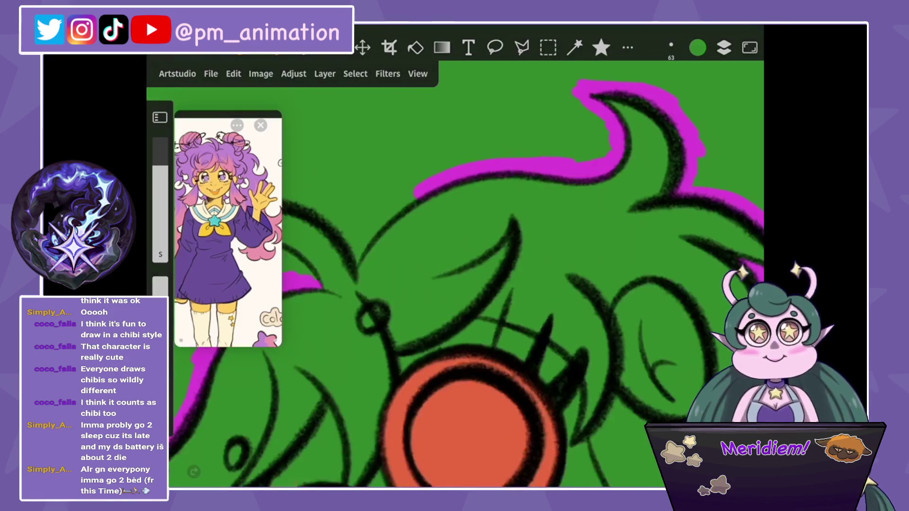
pyautogui.moveTo(160, 166); pyautogui.dragTo(160, 204)
pyautogui.moveTo(417, 192); pyautogui.dragTo(356, 261)
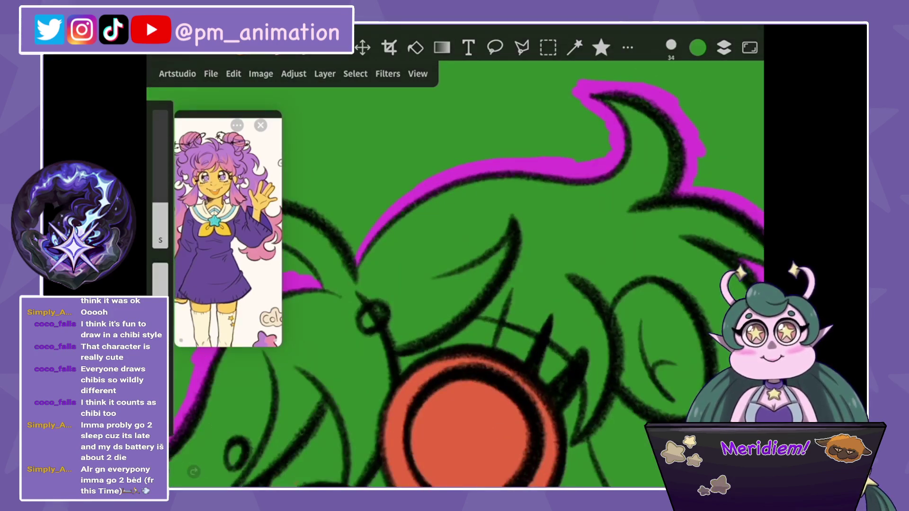
pyautogui.click(336, 47)
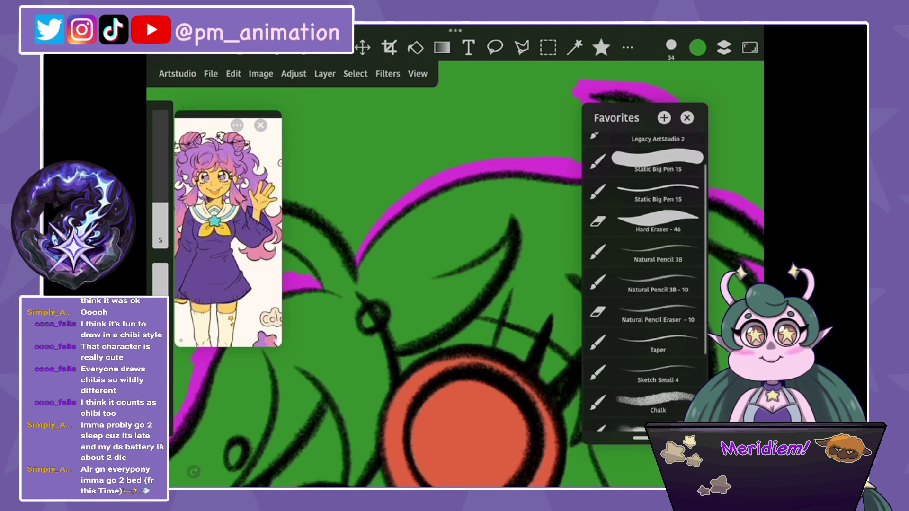
# Set up the Natural Pencil 3B - 10 brush in black on Layer 6.
pyautogui.click(658, 284)
pyautogui.click(160, 173)
pyautogui.click(687, 118)
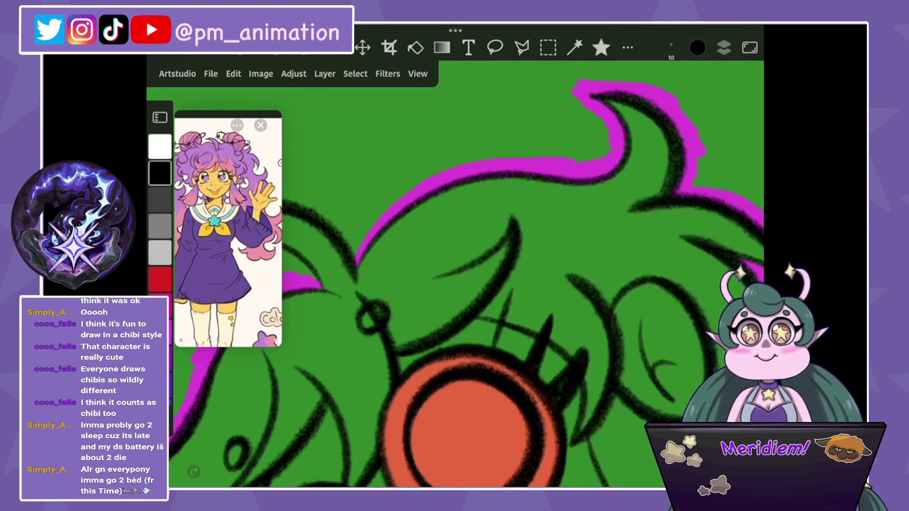
pyautogui.click(724, 48)
pyautogui.click(639, 257)
pyautogui.moveTo(160, 199); pyautogui.dragTo(160, 161)
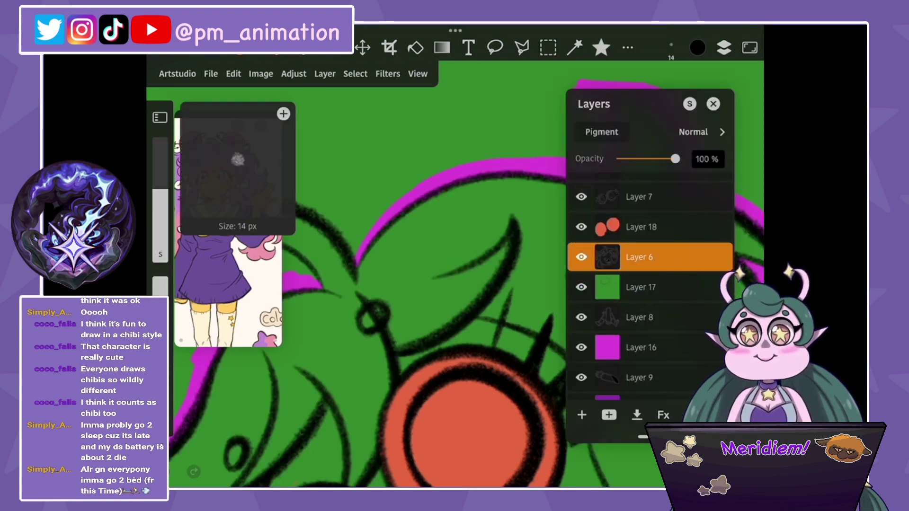
pyautogui.scroll(5, 468, 274)
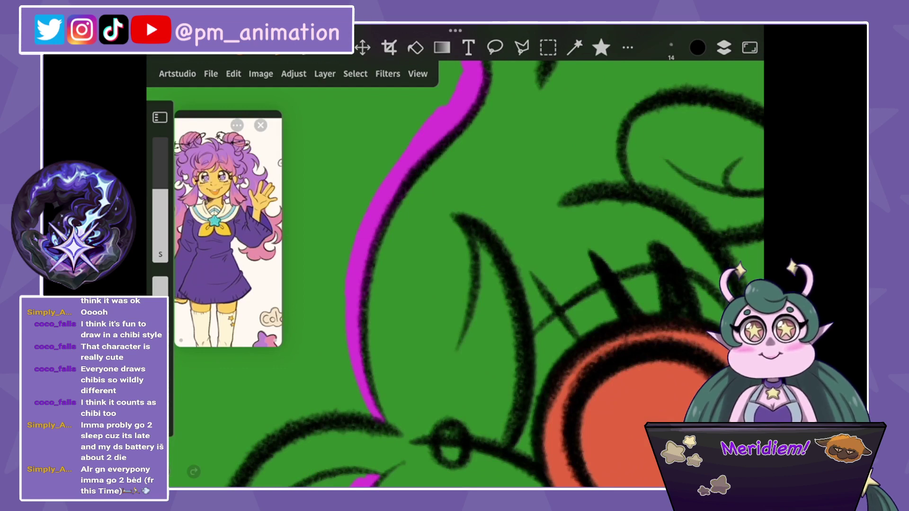
# Trace magenta up the hair's outer edge at size 34 and join the lower band.
pyautogui.moveTo(365, 381)
pyautogui.mouseDown()
pyautogui.moveTo(374, 213)
pyautogui.moveTo(473, 94)
pyautogui.moveTo(480, 64)
pyautogui.mouseUp()
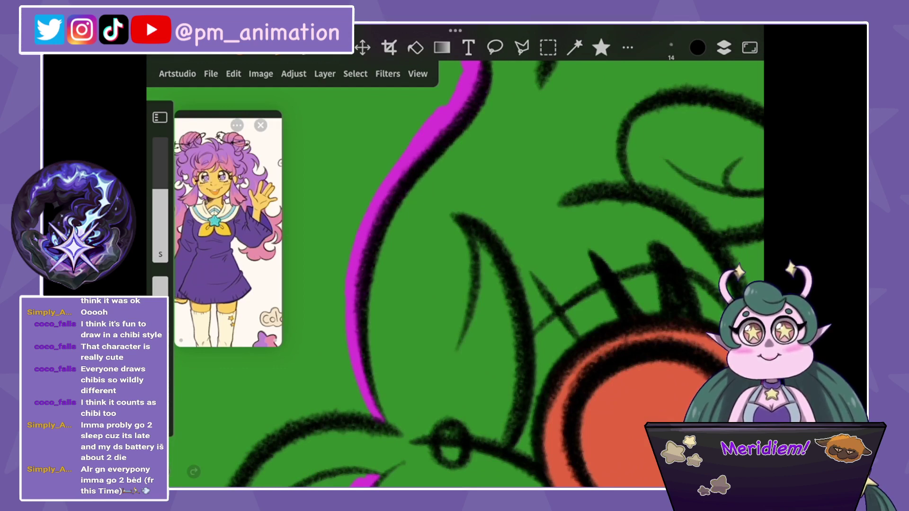
pyautogui.moveTo(615, 237); pyautogui.dragTo(379, 284)
pyautogui.moveTo(160, 218); pyautogui.dragTo(160, 199)
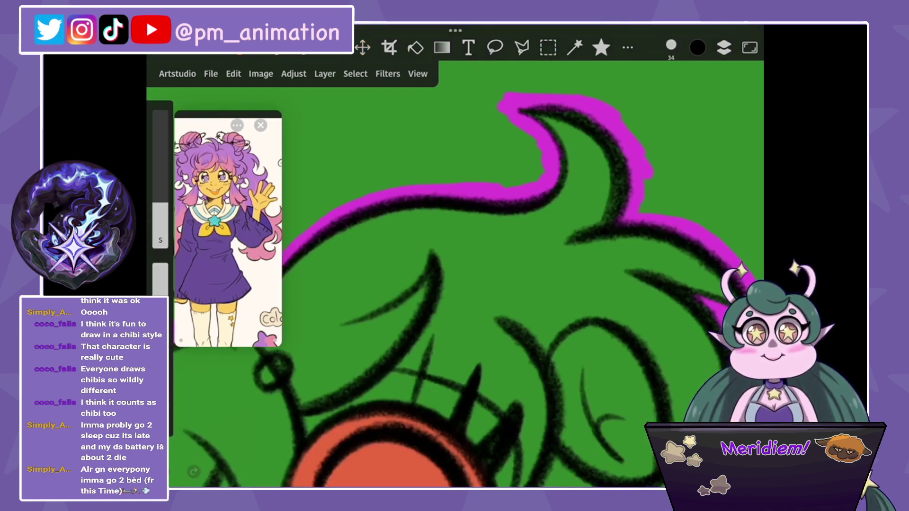
pyautogui.click(724, 47)
pyautogui.click(581, 308)
pyautogui.click(724, 47)
pyautogui.scroll(3, 455, 284)
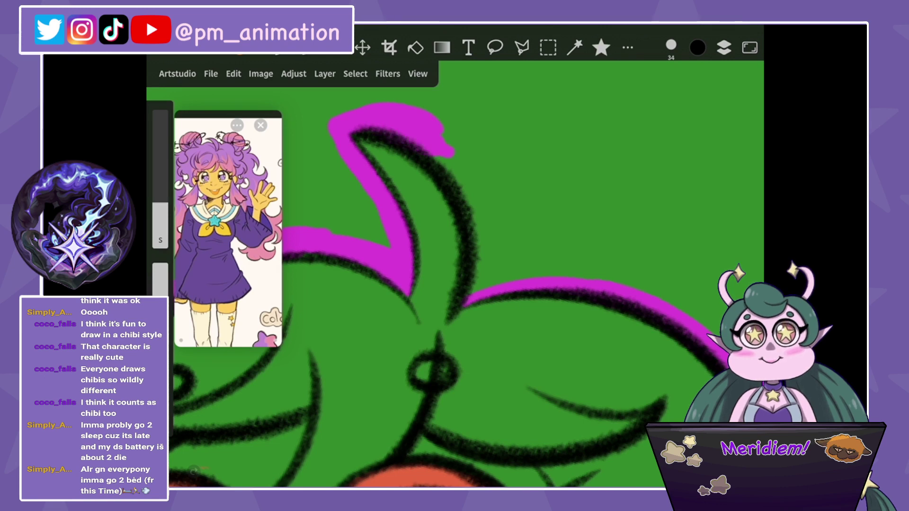
pyautogui.moveTo(494, 236); pyautogui.dragTo(478, 284)
pyautogui.scroll(-3, 454, 284)
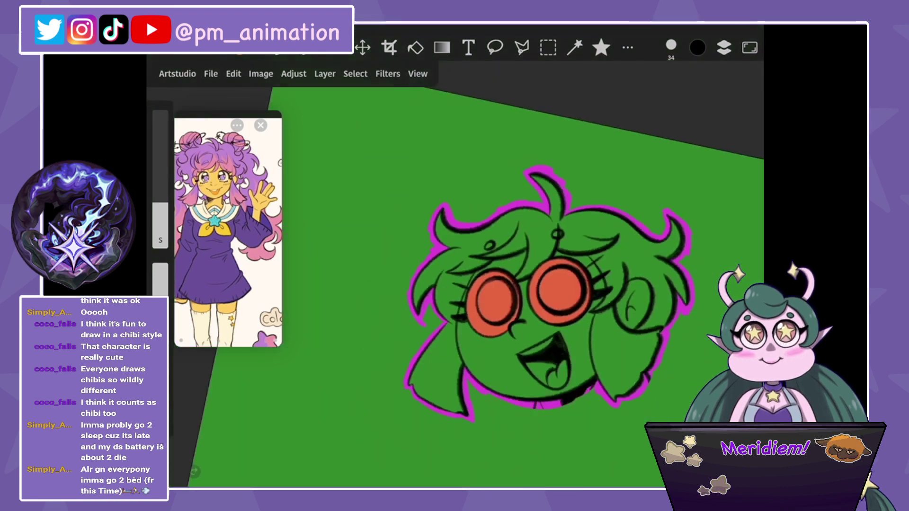
# Magic-wand the green area around the head and expand the selection outward.
pyautogui.click(575, 48)
pyautogui.click(615, 190)
pyautogui.click(324, 74)
pyautogui.click(355, 73)
pyautogui.click(369, 339)
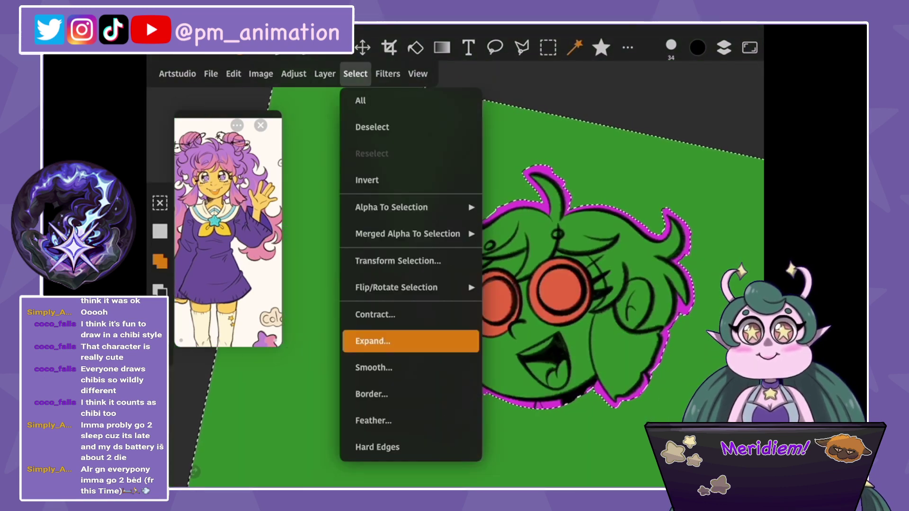
pyautogui.click(512, 162)
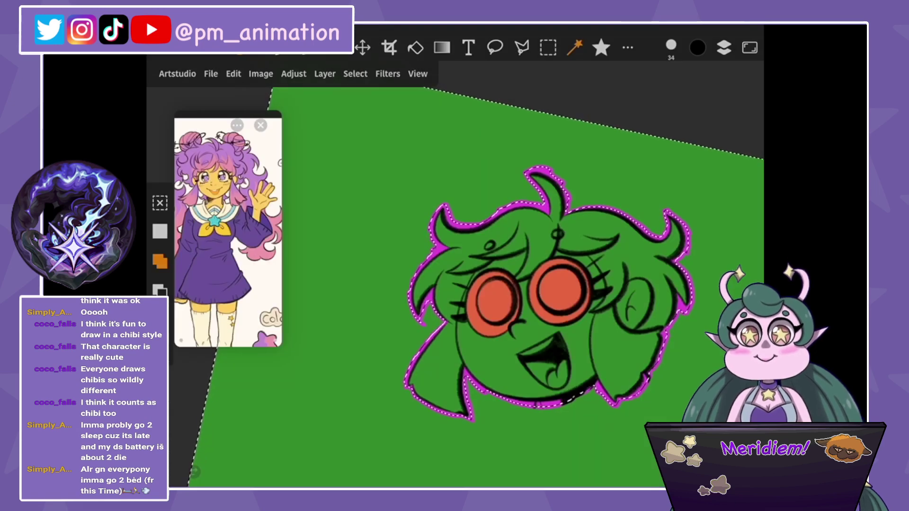
# Clear the green inside the selection and make Layer 16 the active layer.
pyautogui.click(233, 73)
pyautogui.click(286, 313)
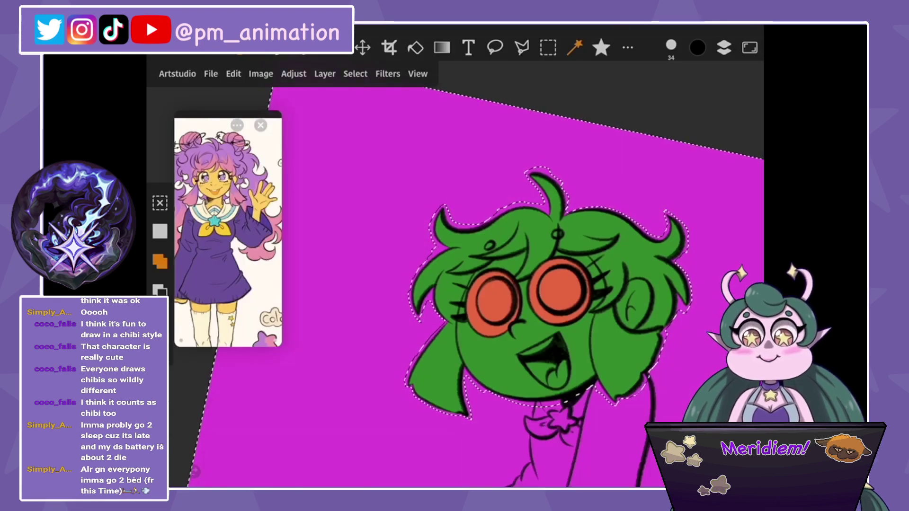
pyautogui.scroll(-3, 521, 284)
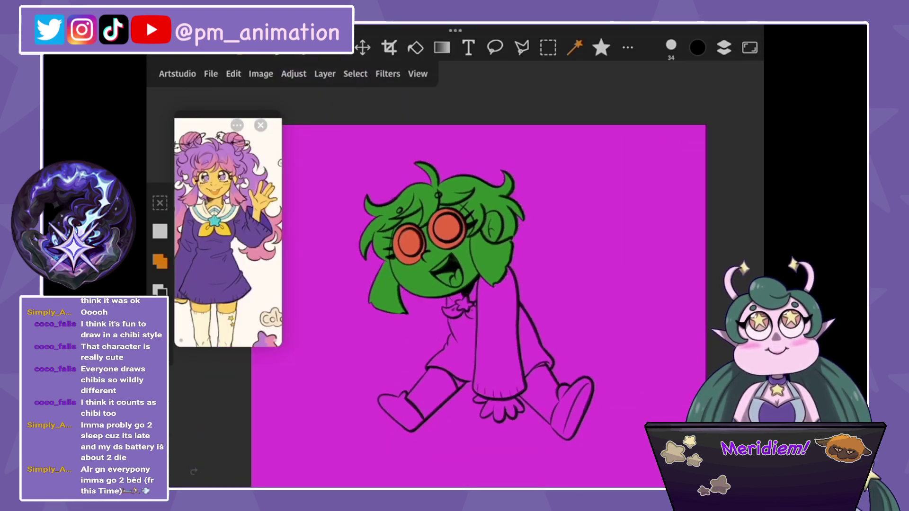
pyautogui.click(723, 47)
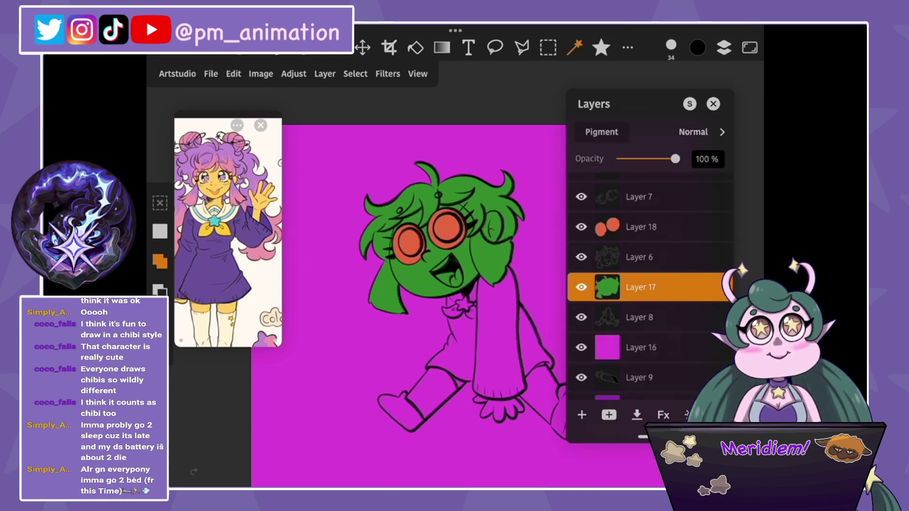
pyautogui.click(639, 347)
# Brush dark purple shading along the outfit edge, shoe, boot shaft and skirt outline.
pyautogui.scroll(5, 474, 261)
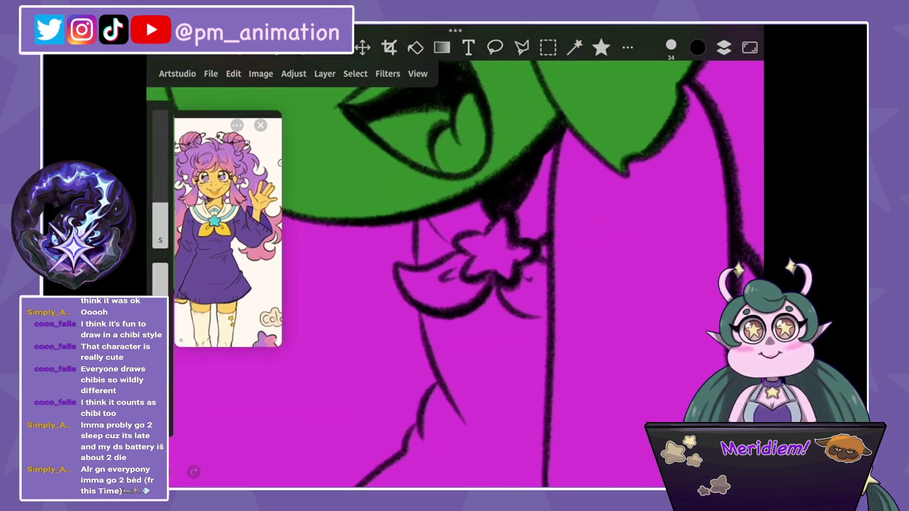
pyautogui.moveTo(408, 220); pyautogui.dragTo(416, 265)
pyautogui.moveTo(415, 266)
pyautogui.mouseDown()
pyautogui.moveTo(393, 260)
pyautogui.moveTo(428, 366)
pyautogui.mouseUp()
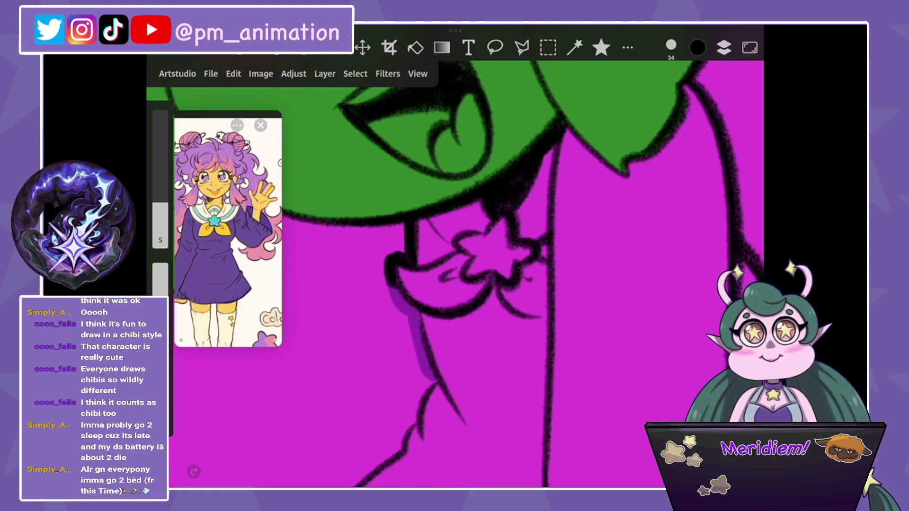
pyautogui.scroll(-10, 473, 274)
pyautogui.moveTo(551, 94)
pyautogui.mouseDown()
pyautogui.moveTo(516, 166)
pyautogui.moveTo(435, 249)
pyautogui.moveTo(435, 266)
pyautogui.mouseUp()
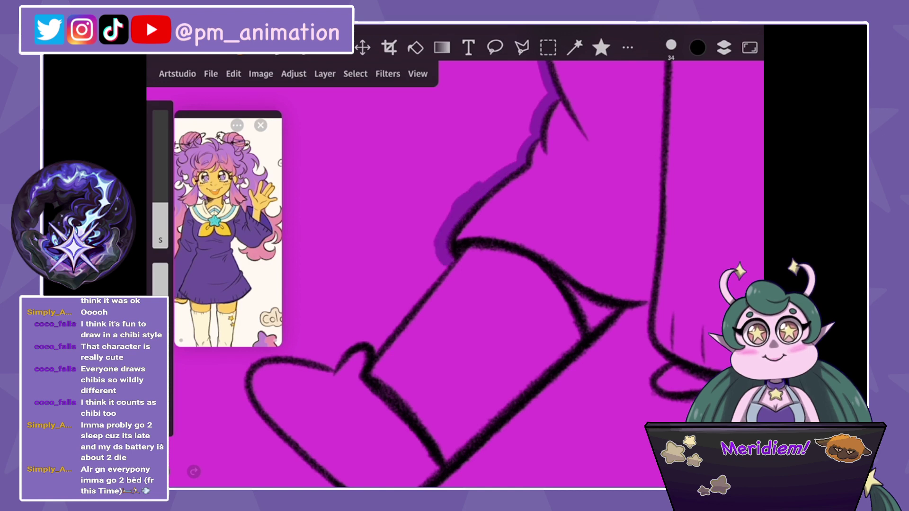
pyautogui.scroll(-5, 454, 274)
pyautogui.moveTo(479, 96)
pyautogui.mouseDown()
pyautogui.moveTo(448, 209)
pyautogui.moveTo(412, 241)
pyautogui.moveTo(369, 244)
pyautogui.moveTo(327, 288)
pyautogui.moveTo(341, 312)
pyautogui.moveTo(497, 374)
pyautogui.moveTo(563, 373)
pyautogui.moveTo(662, 109)
pyautogui.mouseUp()
pyautogui.scroll(5, 455, 274)
pyautogui.moveTo(414, 256)
pyautogui.mouseDown()
pyautogui.moveTo(484, 192)
pyautogui.moveTo(474, 227)
pyautogui.moveTo(515, 266)
pyautogui.moveTo(495, 313)
pyautogui.moveTo(532, 331)
pyautogui.moveTo(508, 398)
pyautogui.mouseUp()
pyautogui.scroll(-5, 454, 274)
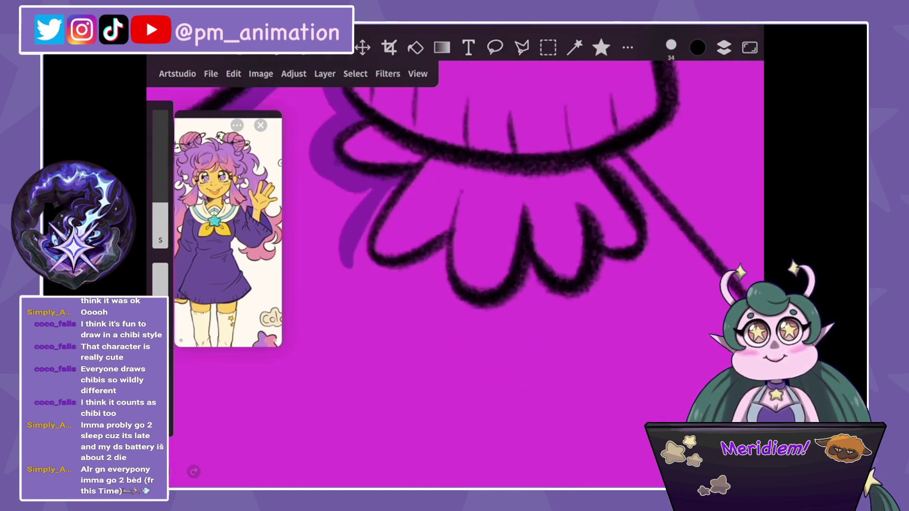
# Check Layer 8's settings in the layer list, then return to painting.
pyautogui.click(724, 47)
pyautogui.scroll(-2, 648, 307)
pyautogui.click(648, 257)
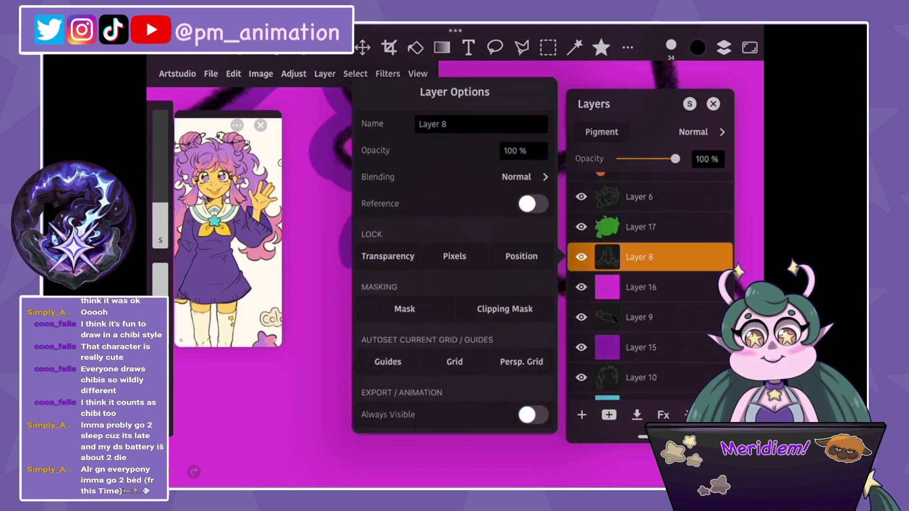
pyautogui.click(648, 257)
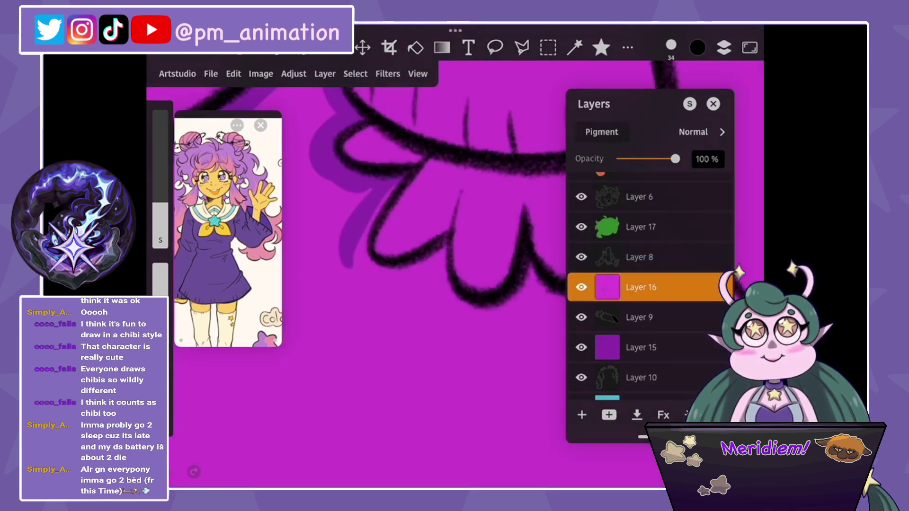
pyautogui.click(713, 103)
# Shade the ruffle edges and down the left side of the vertical line.
pyautogui.moveTo(379, 216)
pyautogui.mouseDown()
pyautogui.moveTo(360, 274)
pyautogui.moveTo(445, 268)
pyautogui.moveTo(455, 315)
pyautogui.moveTo(516, 326)
pyautogui.moveTo(523, 296)
pyautogui.moveTo(608, 303)
pyautogui.moveTo(658, 251)
pyautogui.moveTo(639, 190)
pyautogui.mouseUp()
pyautogui.moveTo(609, 159); pyautogui.dragTo(634, 189)
pyautogui.moveTo(474, 294); pyautogui.dragTo(355, 118)
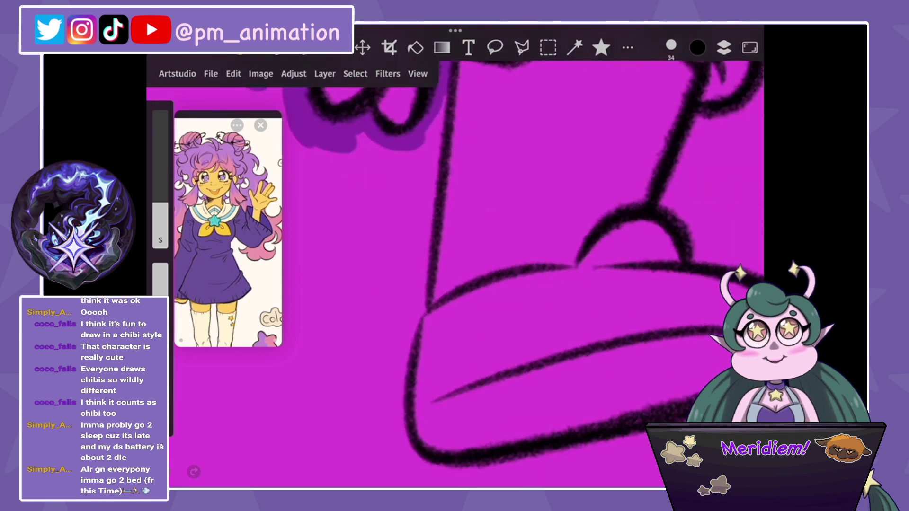
pyautogui.moveTo(423, 144); pyautogui.dragTo(409, 317)
pyautogui.moveTo(422, 225)
pyautogui.mouseDown()
pyautogui.moveTo(392, 416)
pyautogui.moveTo(402, 455)
pyautogui.mouseUp()
# Shade around the heart-shaped ruffle loop and along the dark outfit line.
pyautogui.moveTo(473, 284); pyautogui.dragTo(378, 189)
pyautogui.moveTo(395, 462)
pyautogui.mouseDown()
pyautogui.moveTo(426, 450)
pyautogui.moveTo(513, 348)
pyautogui.mouseUp()
pyautogui.moveTo(478, 388); pyautogui.dragTo(582, 163)
pyautogui.moveTo(421, 132)
pyautogui.mouseDown()
pyautogui.moveTo(516, 66)
pyautogui.moveTo(577, 119)
pyautogui.moveTo(585, 166)
pyautogui.moveTo(540, 230)
pyautogui.mouseUp()
pyautogui.moveTo(426, 237); pyautogui.dragTo(379, 284)
pyautogui.moveTo(456, 255)
pyautogui.mouseDown()
pyautogui.moveTo(416, 325)
pyautogui.moveTo(426, 359)
pyautogui.mouseUp()
pyautogui.moveTo(530, 209); pyautogui.dragTo(460, 271)
pyautogui.moveTo(558, 138); pyautogui.dragTo(511, 218)
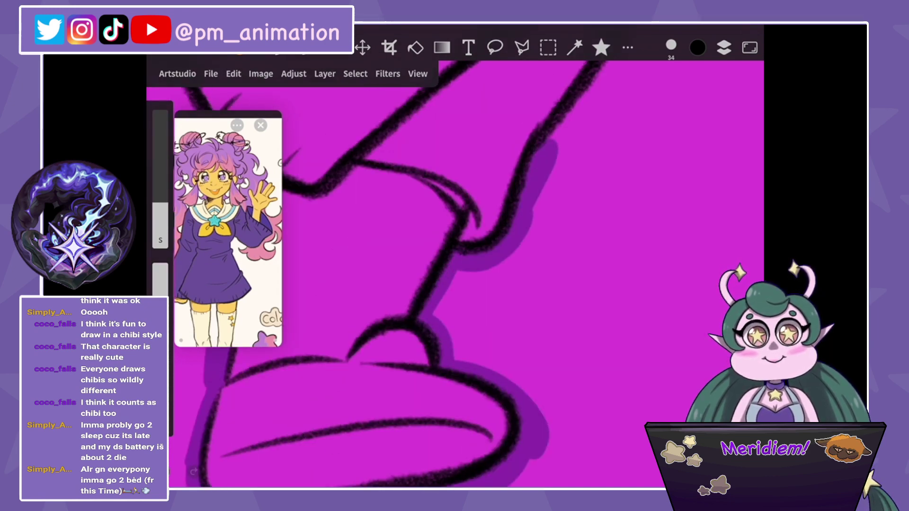
pyautogui.moveTo(597, 96); pyautogui.dragTo(548, 152)
# Add final shading passes along the outfit line and zoom out to review.
pyautogui.moveTo(473, 284); pyautogui.dragTo(426, 213)
pyautogui.moveTo(519, 156)
pyautogui.mouseDown()
pyautogui.moveTo(492, 233)
pyautogui.moveTo(430, 341)
pyautogui.mouseUp()
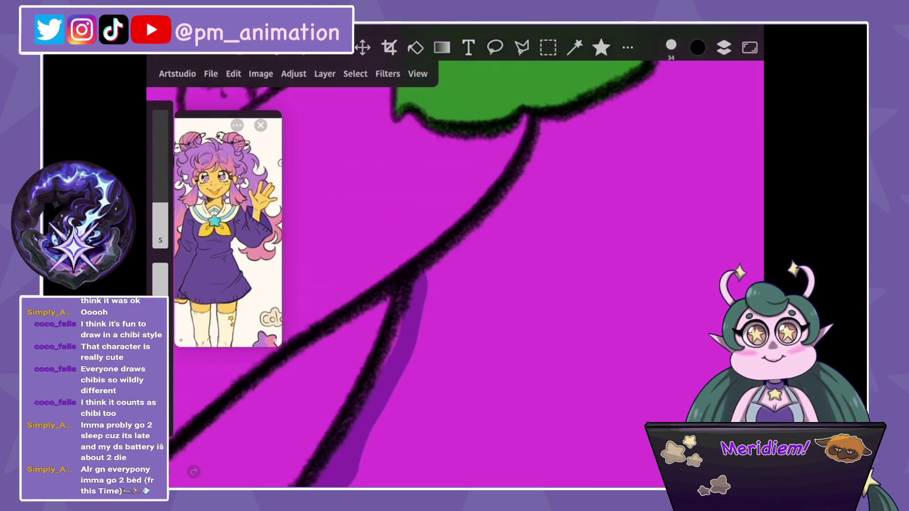
pyautogui.moveTo(402, 311); pyautogui.dragTo(379, 372)
pyautogui.moveTo(475, 233); pyautogui.dragTo(424, 281)
pyautogui.moveTo(551, 126)
pyautogui.mouseDown()
pyautogui.moveTo(468, 249)
pyautogui.moveTo(537, 129)
pyautogui.mouseUp()
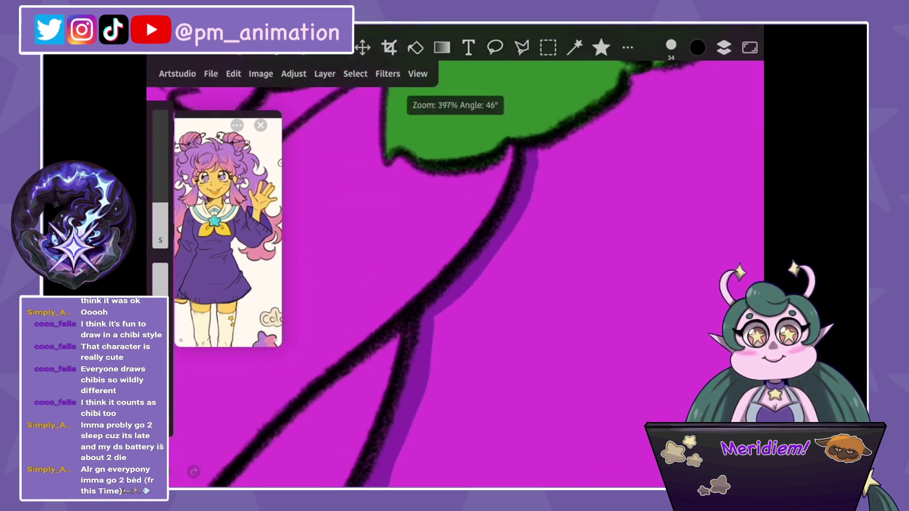
# Hide the green hair fill on Layer 17 and darken the ink line and shadow below the mouth.
pyautogui.click(724, 48)
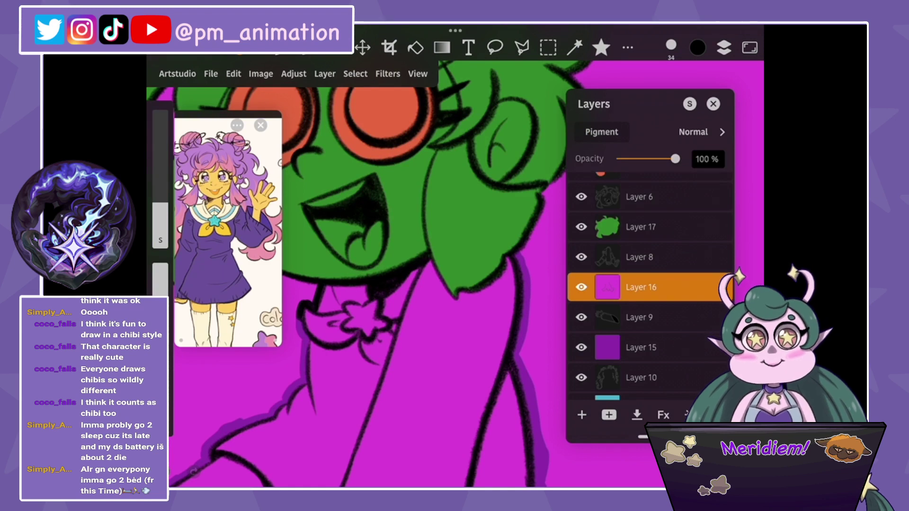
pyautogui.click(581, 226)
pyautogui.click(723, 48)
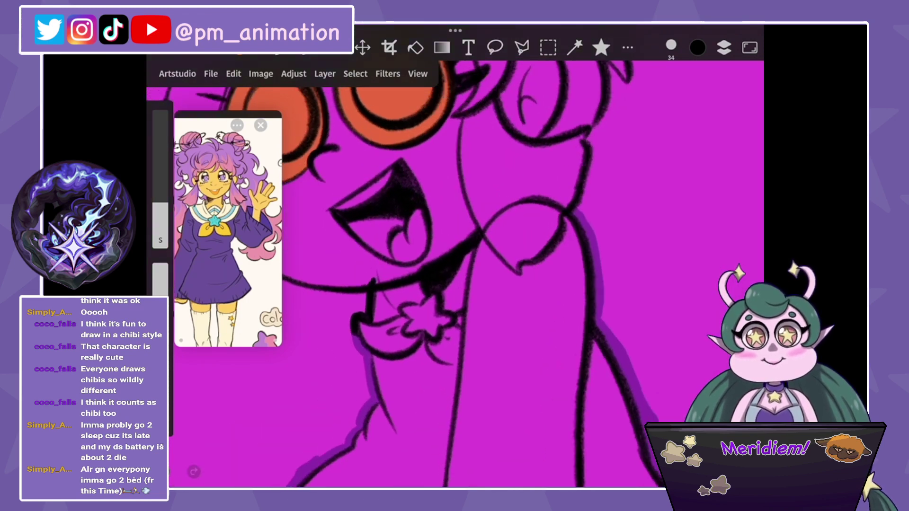
pyautogui.moveTo(366, 291); pyautogui.dragTo(359, 312)
pyautogui.moveTo(377, 268)
pyautogui.mouseDown()
pyautogui.moveTo(367, 279)
pyautogui.moveTo(407, 236)
pyautogui.moveTo(508, 192)
pyautogui.moveTo(546, 187)
pyautogui.moveTo(567, 196)
pyautogui.mouseUp()
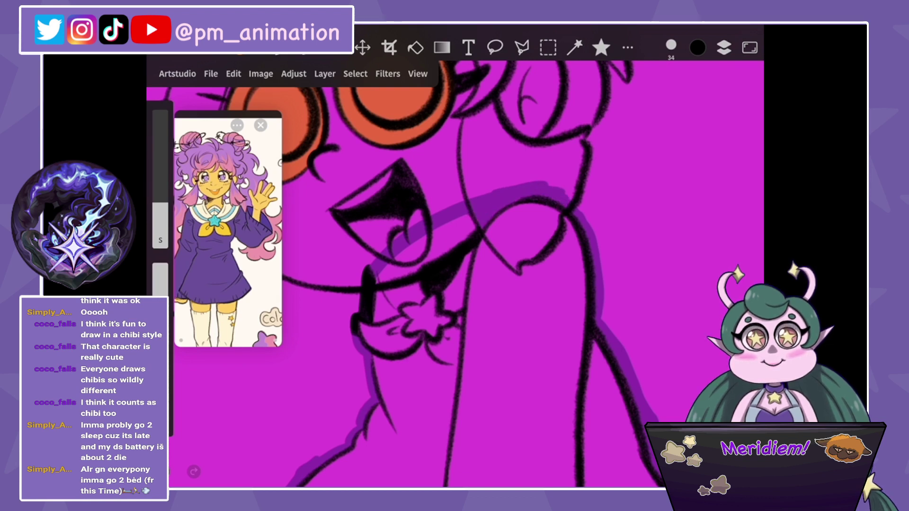
pyautogui.moveTo(457, 244); pyautogui.dragTo(395, 261)
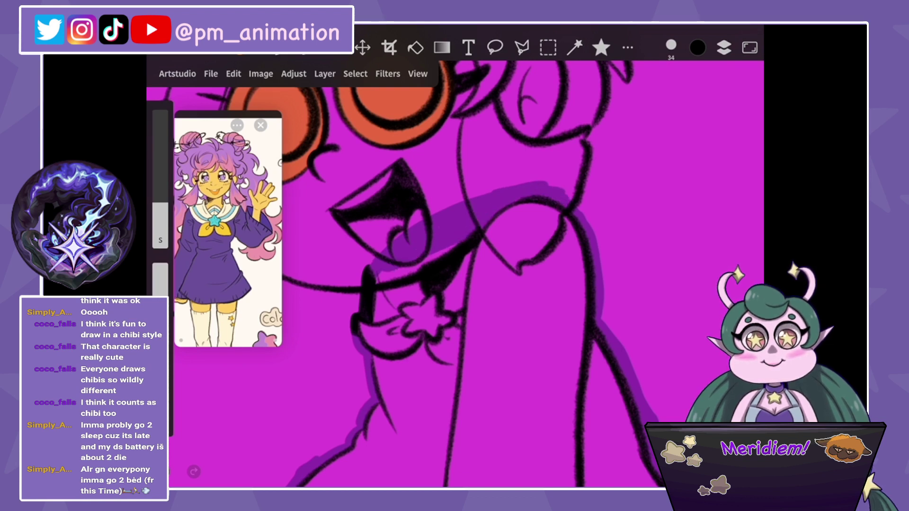
# Expand the figure selection by 5 px, undo an accidental paste, and clear the magenta outside.
pyautogui.click(355, 74)
pyautogui.click(416, 339)
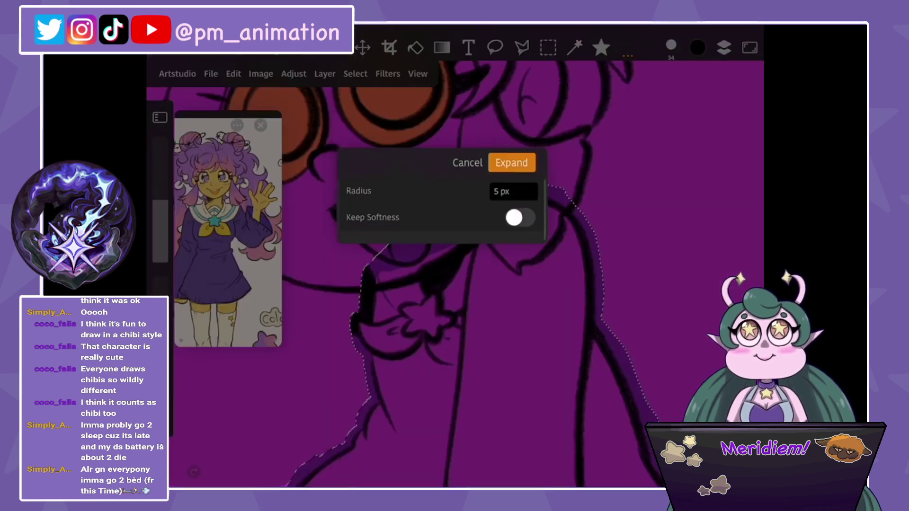
pyautogui.click(511, 162)
pyautogui.click(234, 73)
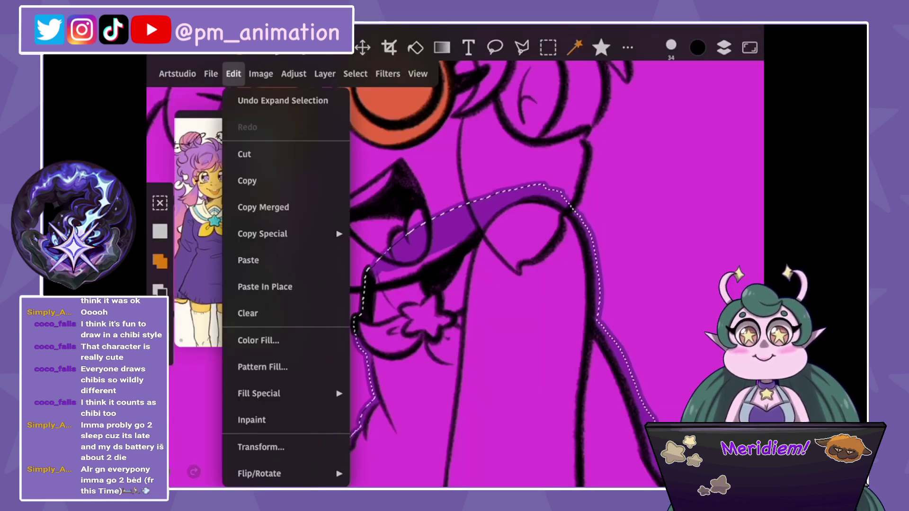
pyautogui.click(286, 259)
pyautogui.click(233, 74)
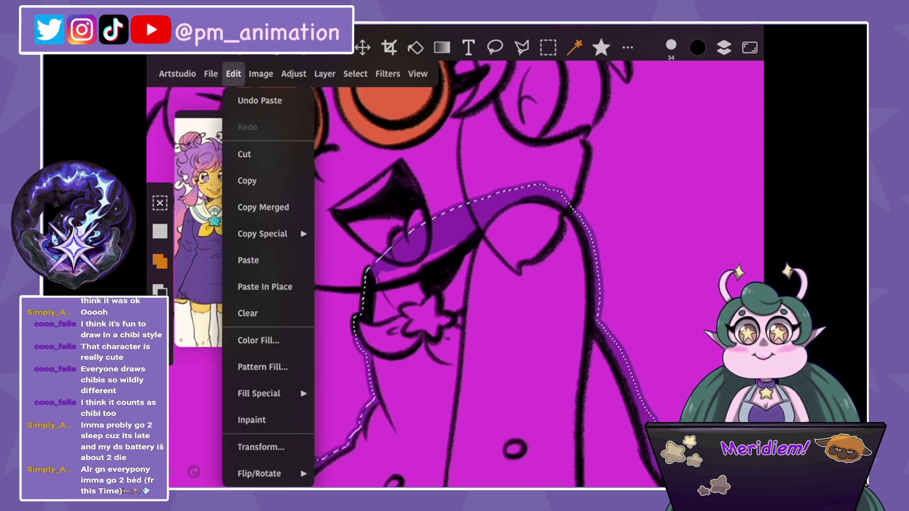
pyautogui.click(283, 100)
pyautogui.click(233, 73)
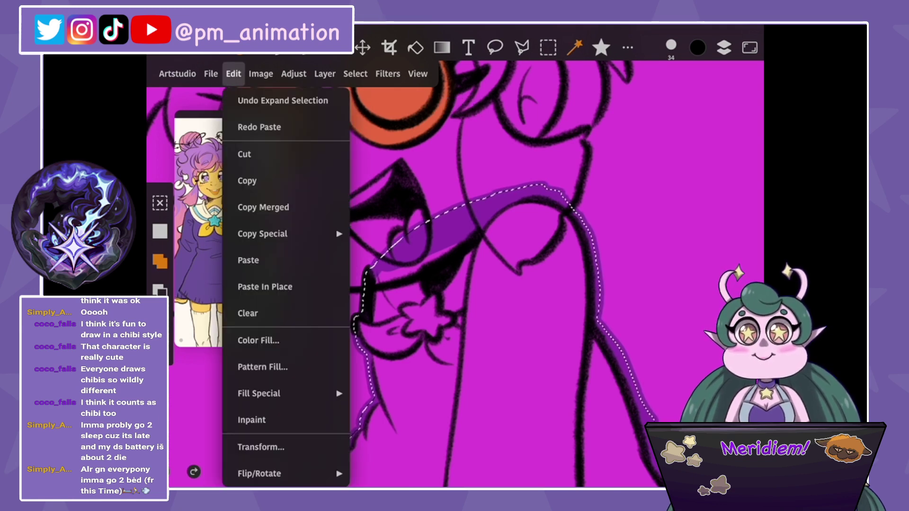
pyautogui.click(258, 313)
# On Layer 15, paint cyan along the top of the hand, then switch to the top favourite brush.
pyautogui.scroll(-5, 454, 274)
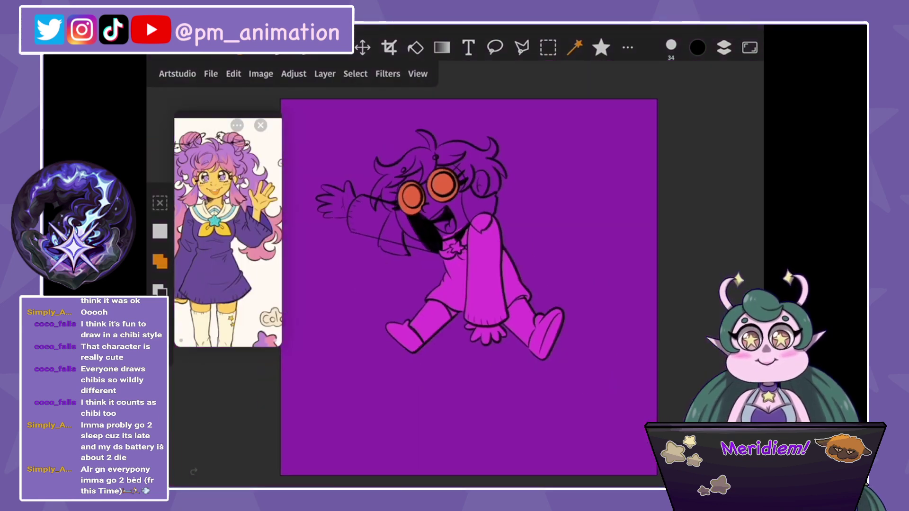
pyautogui.click(724, 48)
pyautogui.click(641, 347)
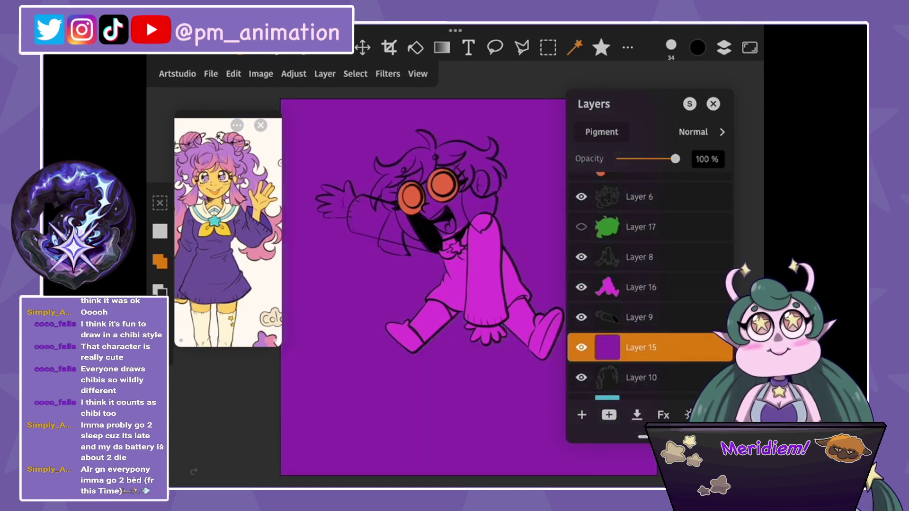
pyautogui.click(723, 48)
pyautogui.scroll(3, 351, 203)
pyautogui.scroll(5, 351, 203)
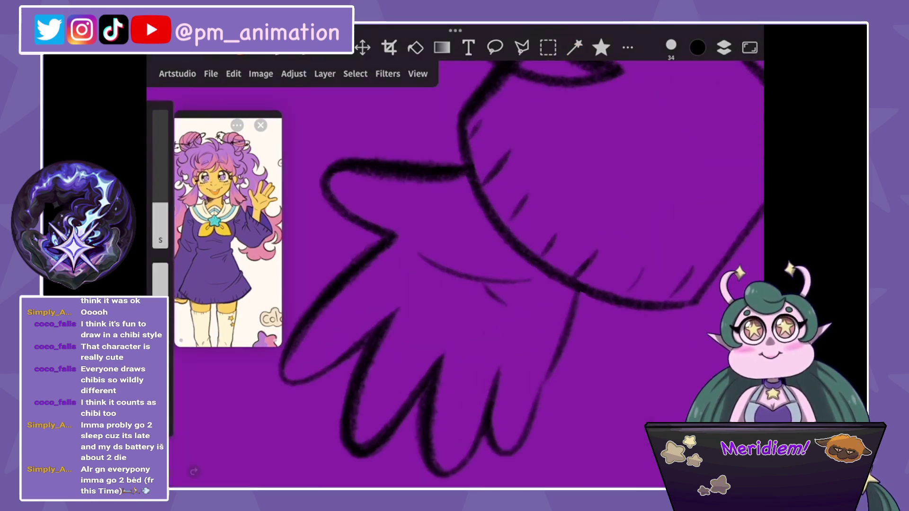
pyautogui.moveTo(485, 69)
pyautogui.mouseDown()
pyautogui.moveTo(449, 118)
pyautogui.moveTo(391, 151)
pyautogui.moveTo(331, 139)
pyautogui.moveTo(303, 199)
pyautogui.moveTo(364, 244)
pyautogui.mouseUp()
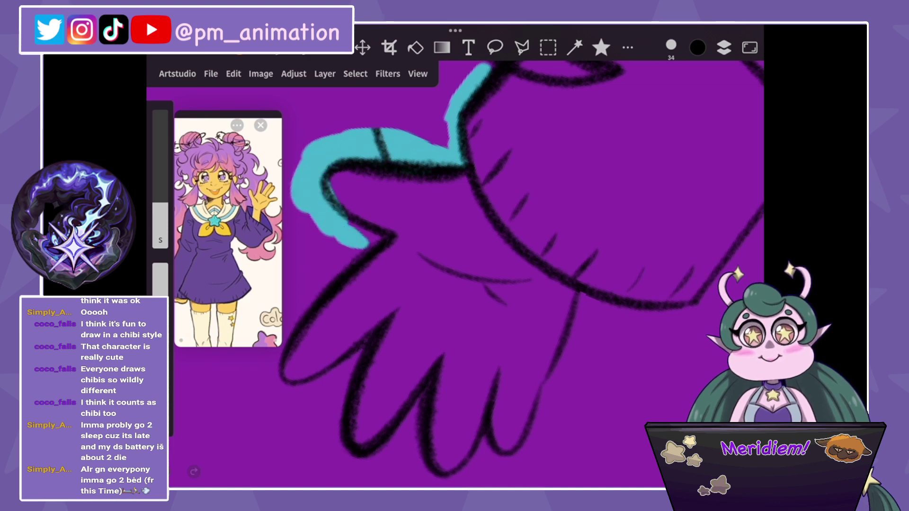
pyautogui.moveTo(160, 204); pyautogui.dragTo(160, 190)
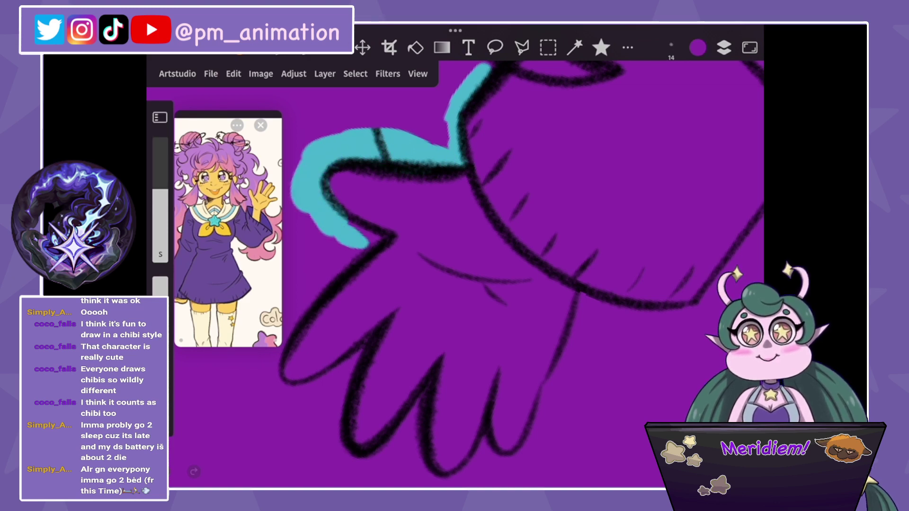
pyautogui.click(600, 47)
pyautogui.click(644, 156)
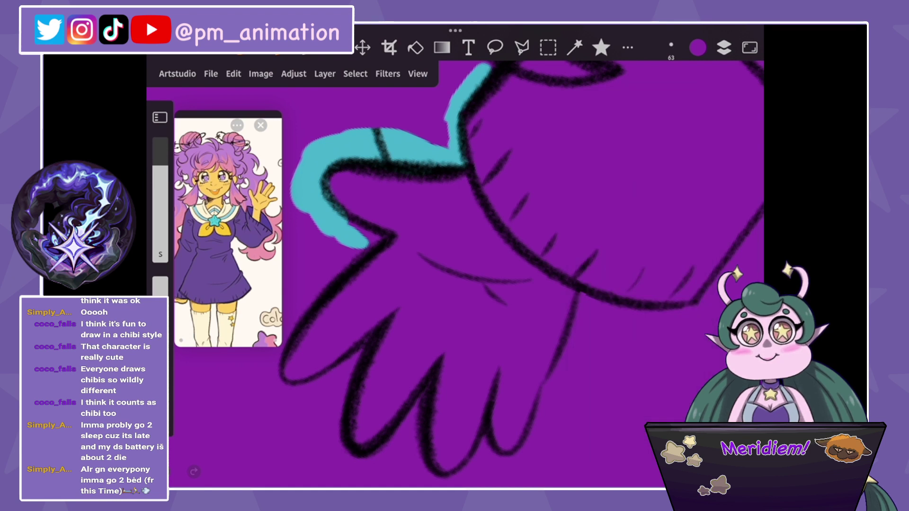
# Trace cyan along the hand's left edge and the bottom of the fingers.
pyautogui.moveTo(473, 355); pyautogui.dragTo(496, 265)
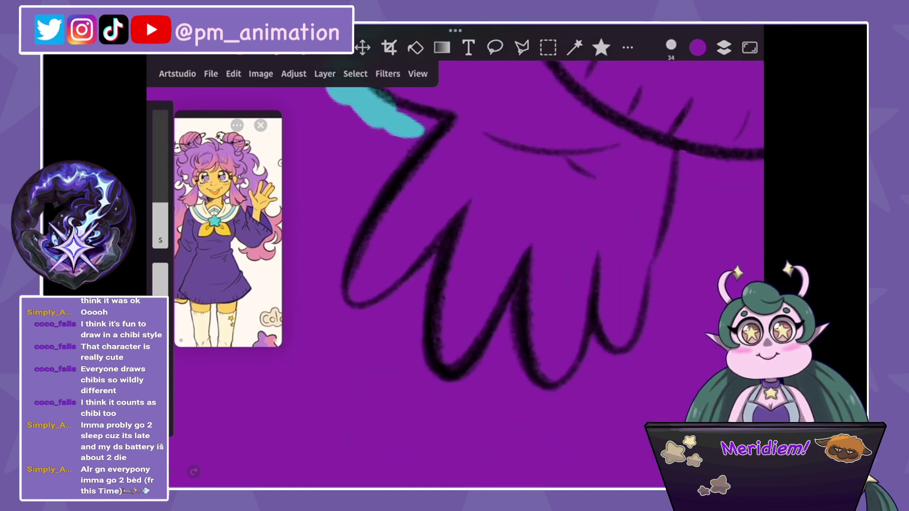
pyautogui.moveTo(424, 135)
pyautogui.mouseDown()
pyautogui.moveTo(343, 246)
pyautogui.moveTo(340, 326)
pyautogui.moveTo(435, 257)
pyautogui.moveTo(408, 353)
pyautogui.moveTo(447, 407)
pyautogui.moveTo(493, 360)
pyautogui.moveTo(514, 298)
pyautogui.moveTo(533, 403)
pyautogui.mouseUp()
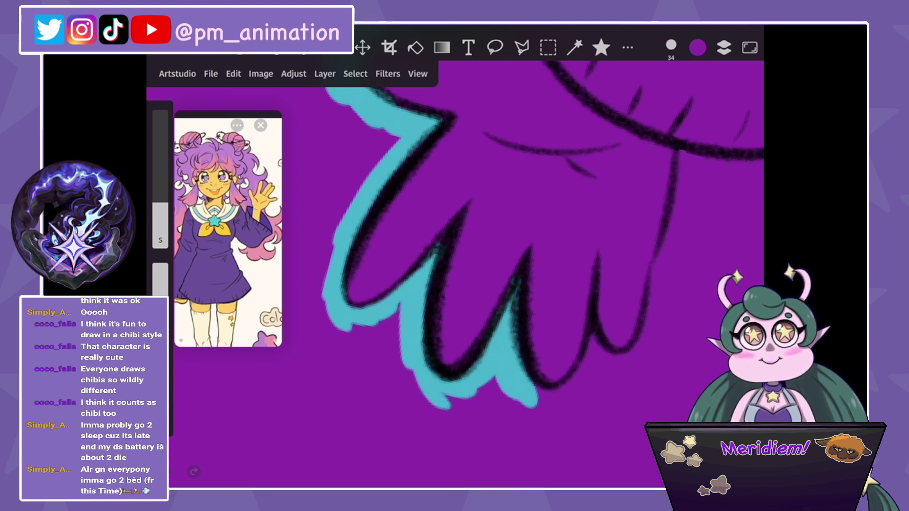
pyautogui.scroll(-3, 474, 237)
pyautogui.moveTo(364, 357)
pyautogui.mouseDown()
pyautogui.moveTo(412, 334)
pyautogui.moveTo(428, 348)
pyautogui.moveTo(478, 353)
pyautogui.moveTo(497, 284)
pyautogui.moveTo(561, 190)
pyautogui.mouseUp()
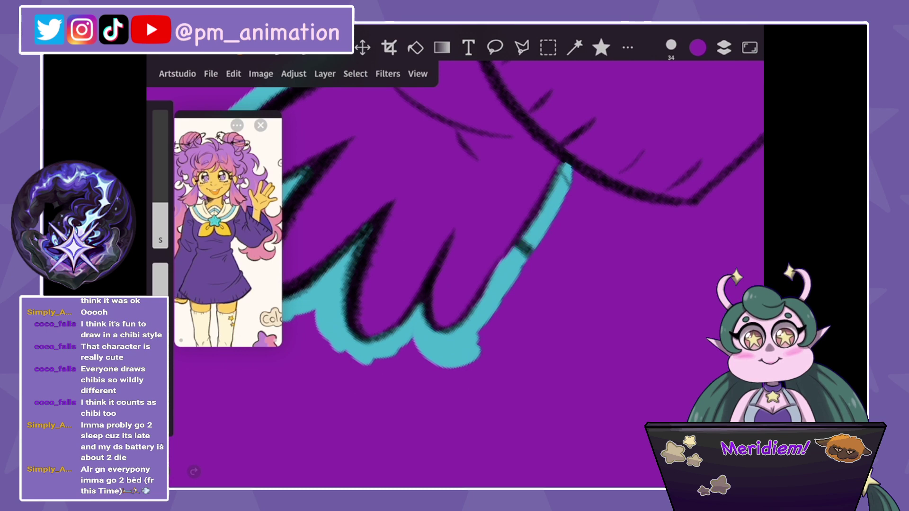
pyautogui.scroll(-3, 521, 236)
pyautogui.moveTo(386, 175); pyautogui.dragTo(424, 288)
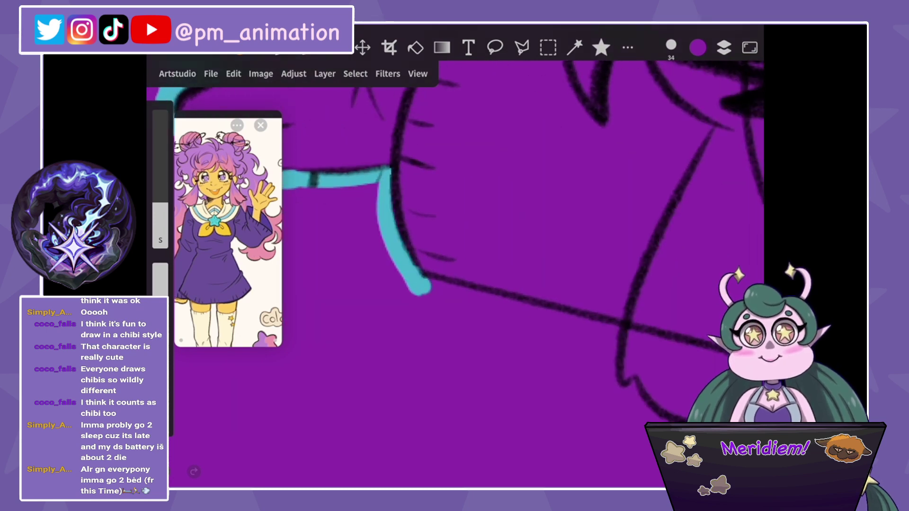
# Extend the cyan line along the long sleeve edge.
pyautogui.scroll(3, 455, 275)
pyautogui.moveTo(429, 362); pyautogui.dragTo(724, 93)
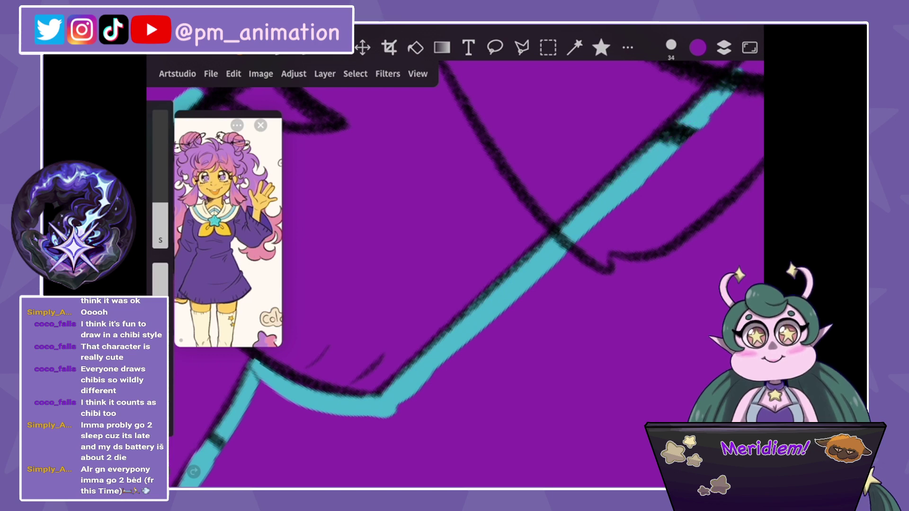
pyautogui.scroll(-3, 454, 274)
pyautogui.moveTo(409, 265); pyautogui.dragTo(493, 183)
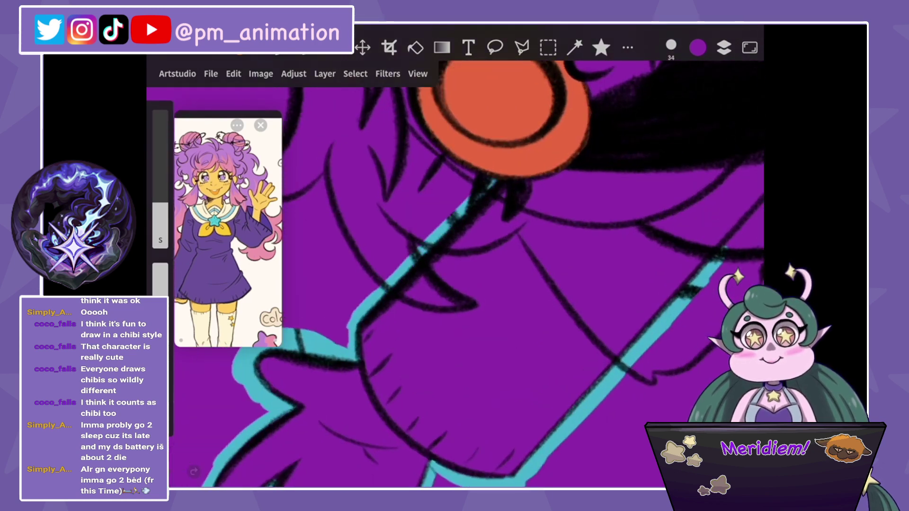
pyautogui.scroll(2, 468, 274)
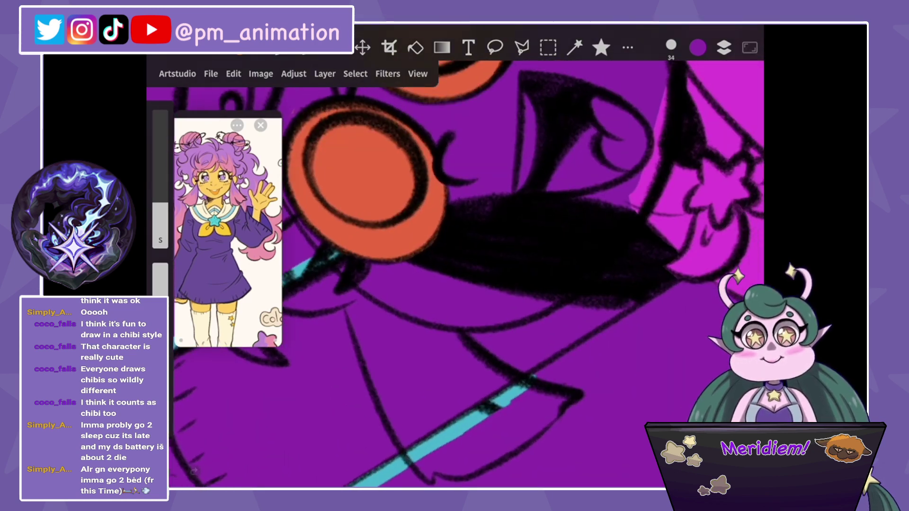
pyautogui.click(724, 47)
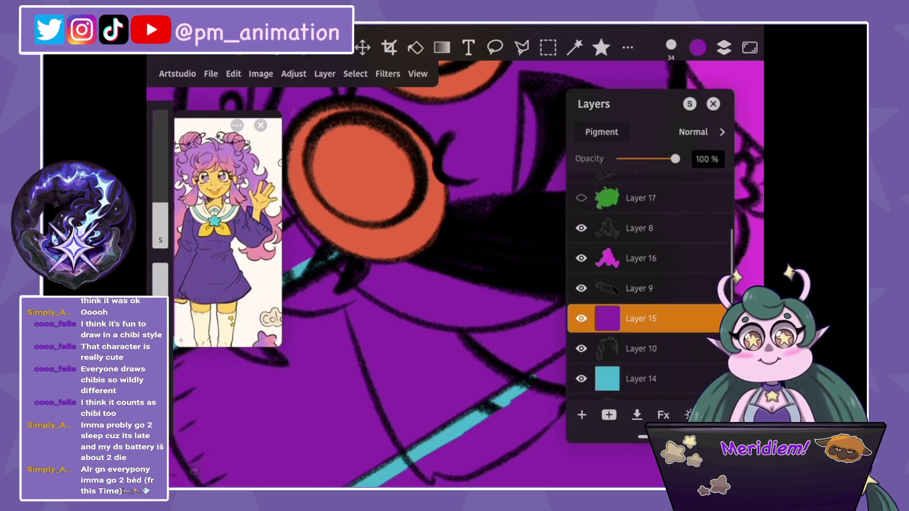
# Toggle Layer 17's green fill, select the top layer, and dismiss the hidden-layer warning.
pyautogui.scroll(1, 649, 284)
pyautogui.click(581, 230)
pyautogui.click(648, 177)
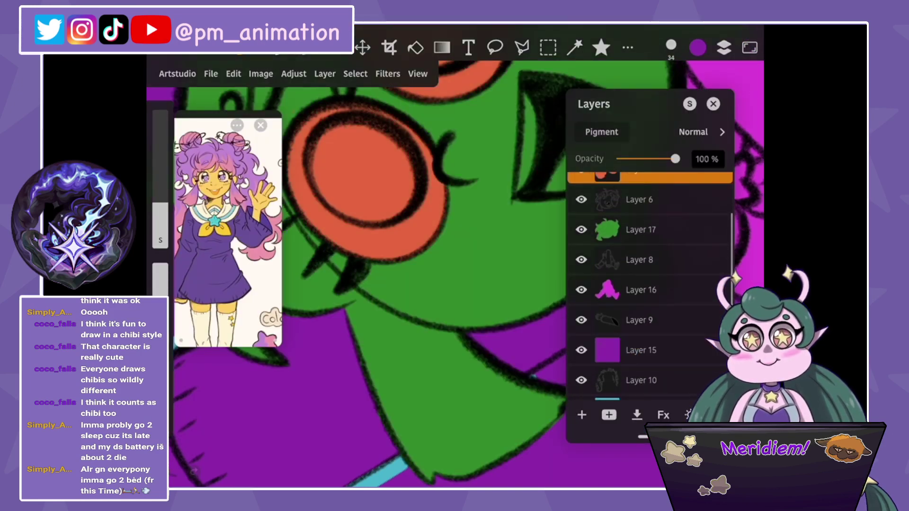
pyautogui.click(581, 229)
pyautogui.click(723, 48)
pyautogui.scroll(-2, 469, 273)
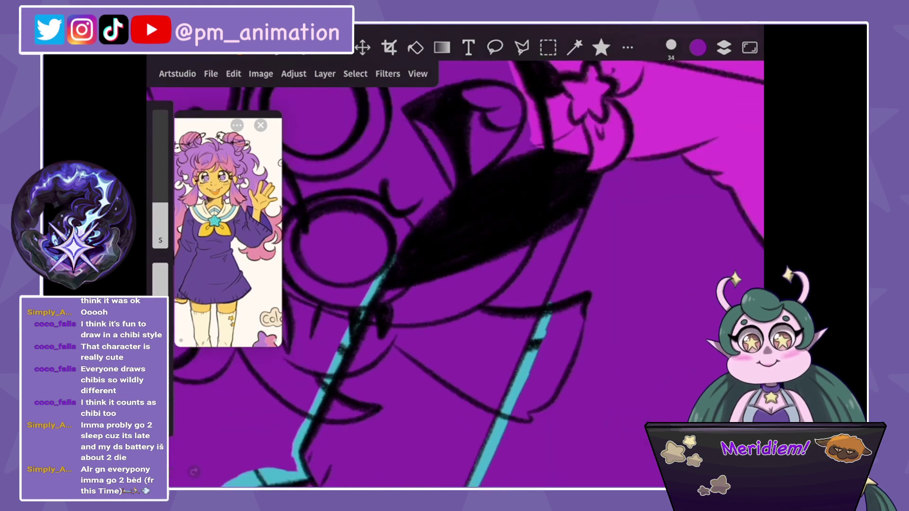
pyautogui.click(474, 236)
pyautogui.click(454, 280)
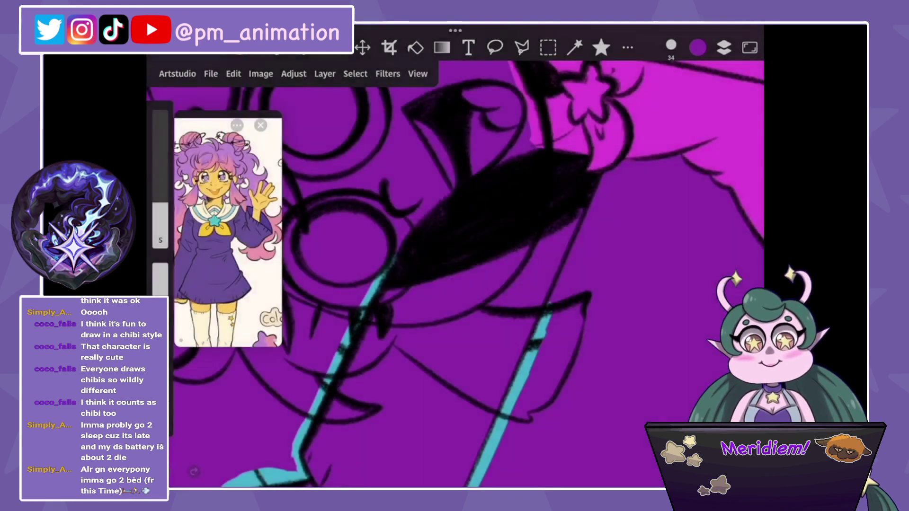
# On Layer 16, paint cyan along the arm's upper edge and beside the mouth.
pyautogui.click(723, 47)
pyautogui.click(641, 369)
pyautogui.scroll(-2, 649, 284)
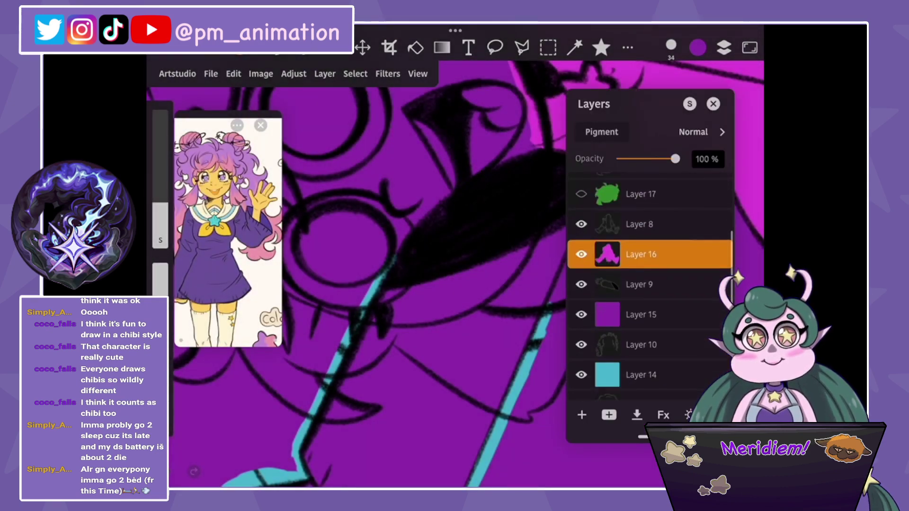
pyautogui.click(723, 47)
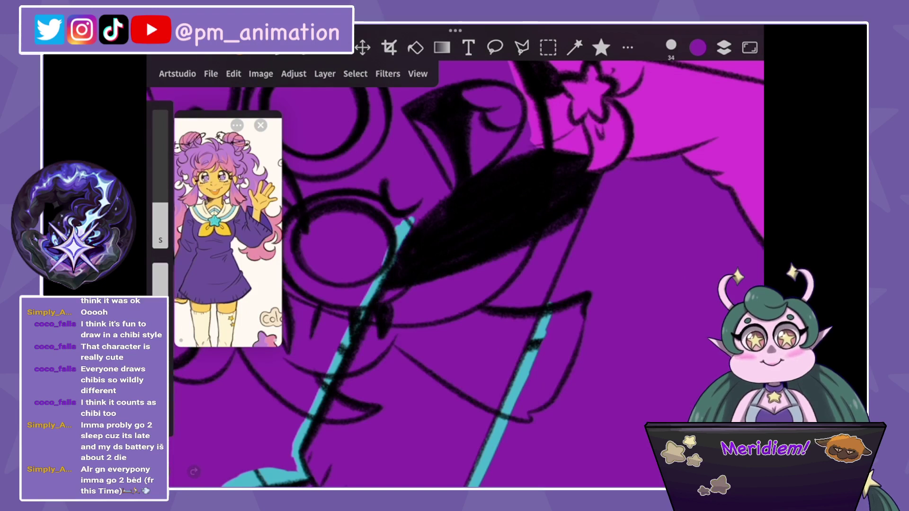
pyautogui.moveTo(404, 242)
pyautogui.mouseDown()
pyautogui.moveTo(457, 173)
pyautogui.moveTo(539, 142)
pyautogui.mouseUp()
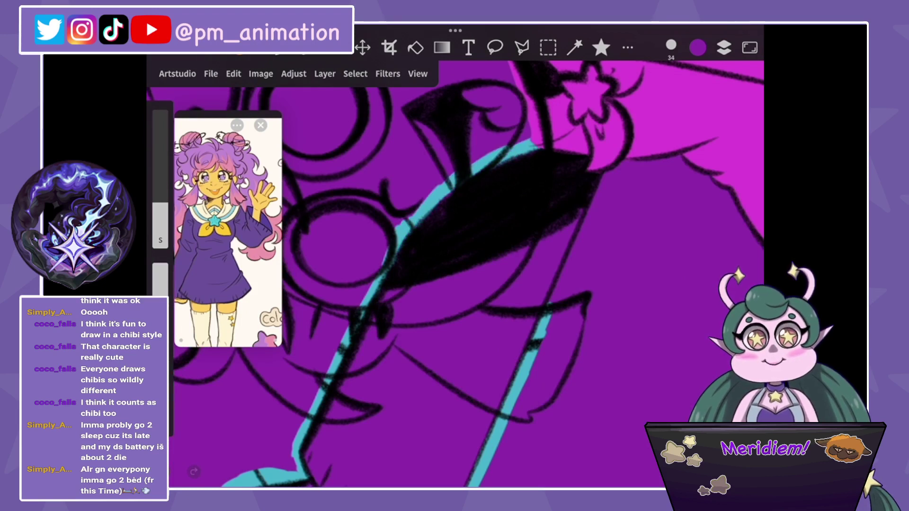
pyautogui.moveTo(623, 162); pyautogui.dragTo(603, 207)
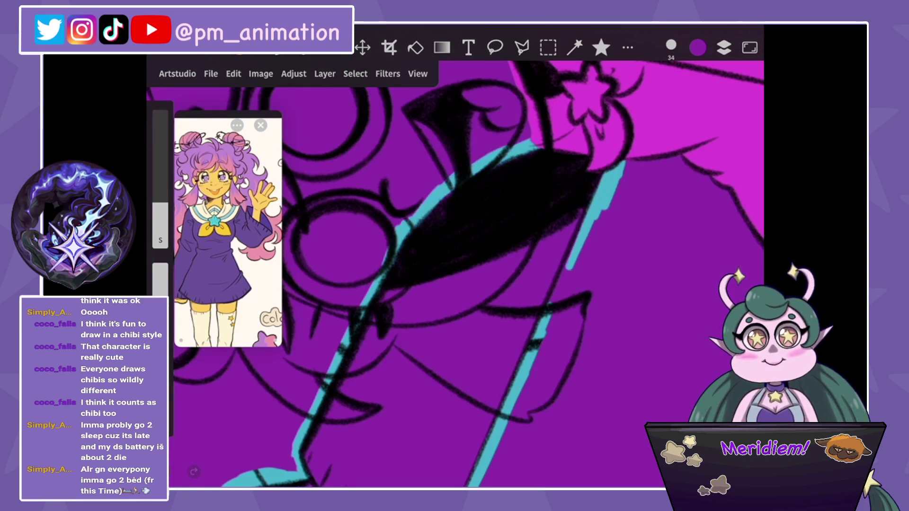
# Grow the selection by 5 px and clear the purple fill inside it.
pyautogui.scroll(-5, 469, 284)
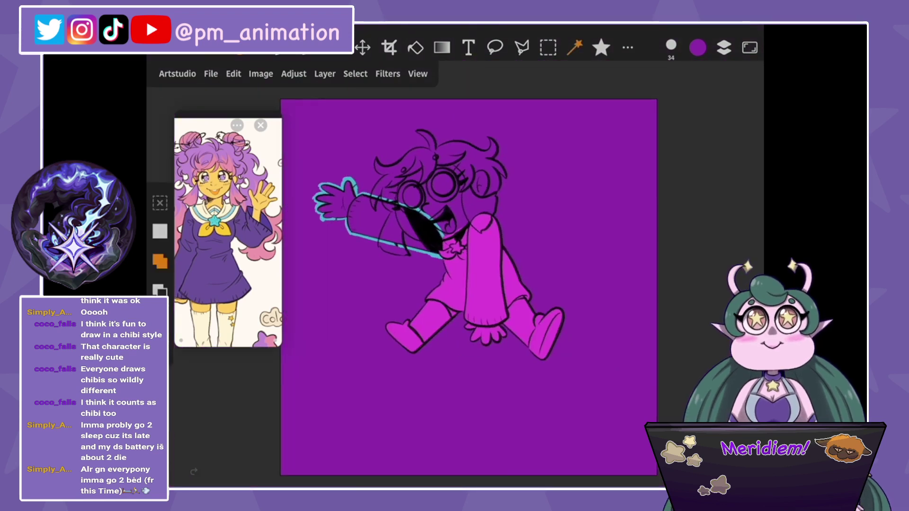
pyautogui.click(355, 74)
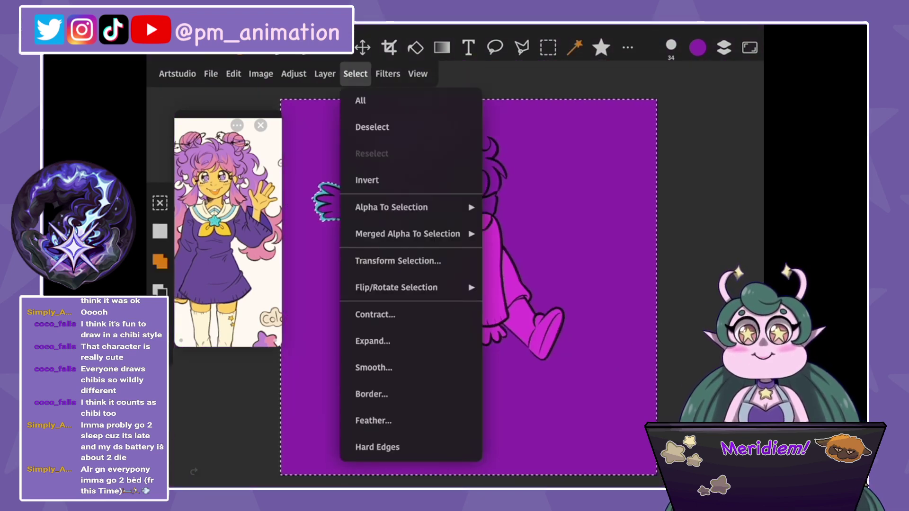
pyautogui.click(376, 341)
pyautogui.click(512, 162)
pyautogui.click(233, 74)
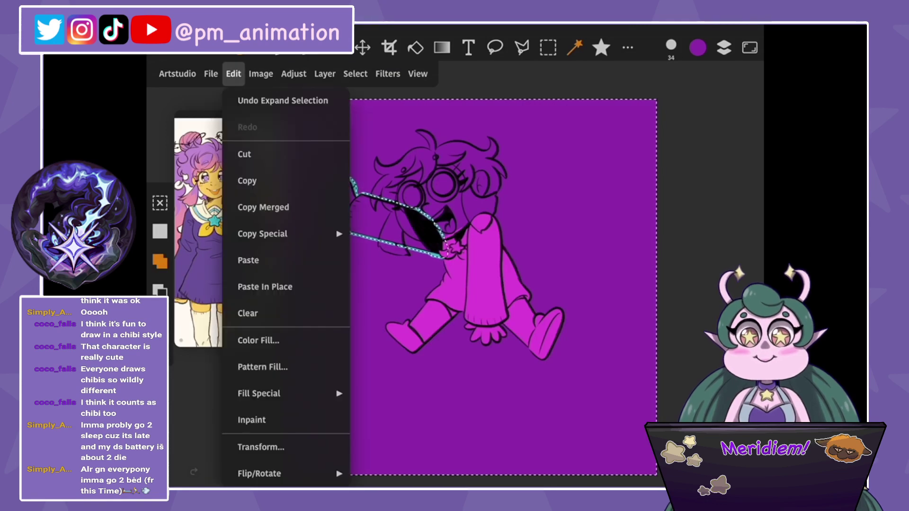
pyautogui.click(248, 313)
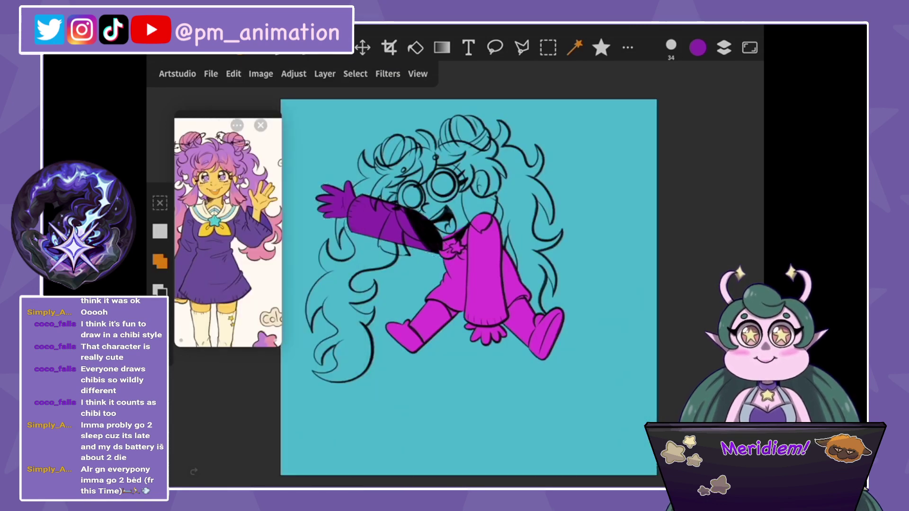
# Hide the purple arm fill on Layer 15 and make Layer 14 active.
pyautogui.click(698, 47)
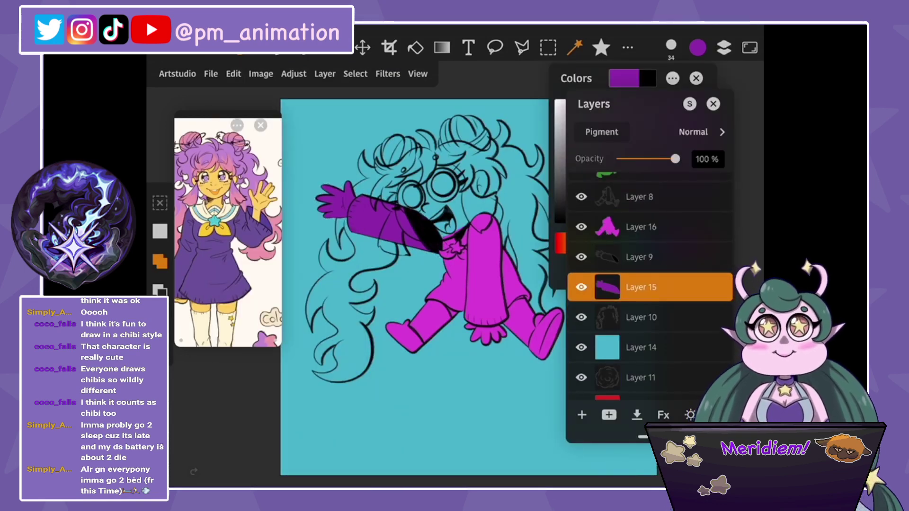
pyautogui.click(581, 288)
pyautogui.click(641, 347)
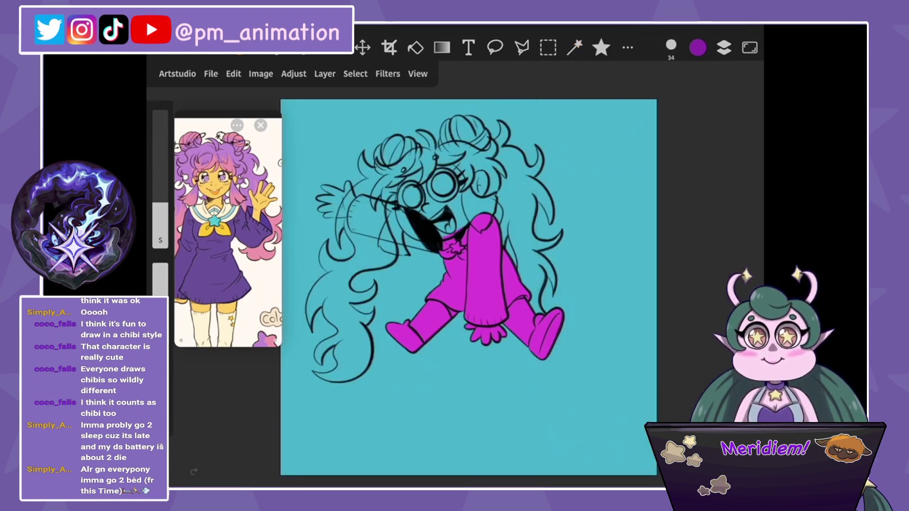
pyautogui.scroll(5, 454, 284)
# Paint the first two red strokes along the hair linework.
pyautogui.moveTo(469, 102)
pyautogui.mouseDown()
pyautogui.moveTo(440, 113)
pyautogui.moveTo(419, 151)
pyautogui.moveTo(417, 180)
pyautogui.moveTo(379, 263)
pyautogui.moveTo(443, 373)
pyautogui.mouseUp()
pyautogui.scroll(-3, 520, 275)
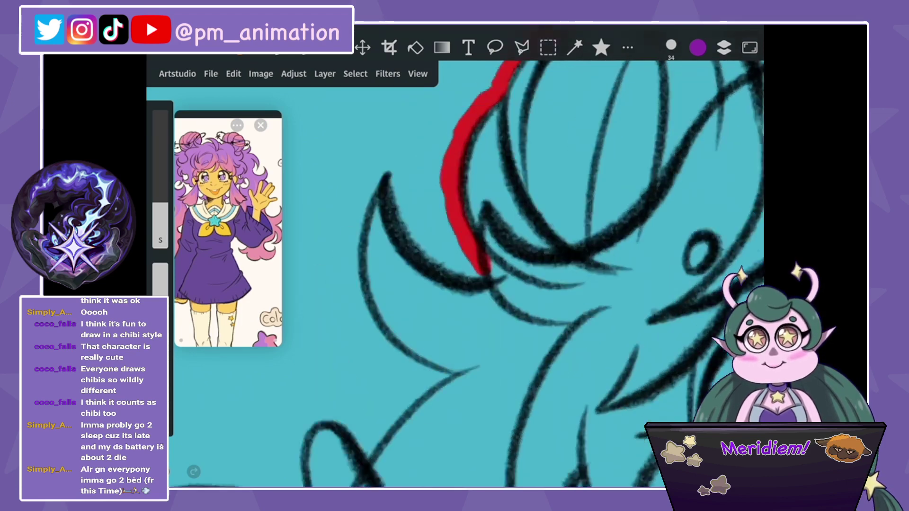
pyautogui.scroll(-2, 520, 275)
pyautogui.moveTo(518, 247)
pyautogui.mouseDown()
pyautogui.moveTo(454, 225)
pyautogui.moveTo(424, 159)
pyautogui.moveTo(400, 187)
pyautogui.moveTo(388, 269)
pyautogui.moveTo(433, 341)
pyautogui.moveTo(473, 333)
pyautogui.moveTo(365, 464)
pyautogui.mouseUp()
# Switch to a larger Legacy ArtStudio 2 brush, undo the faint cyan stroke, and touch up the red edge.
pyautogui.click(428, 303)
pyautogui.moveTo(160, 225); pyautogui.dragTo(160, 189)
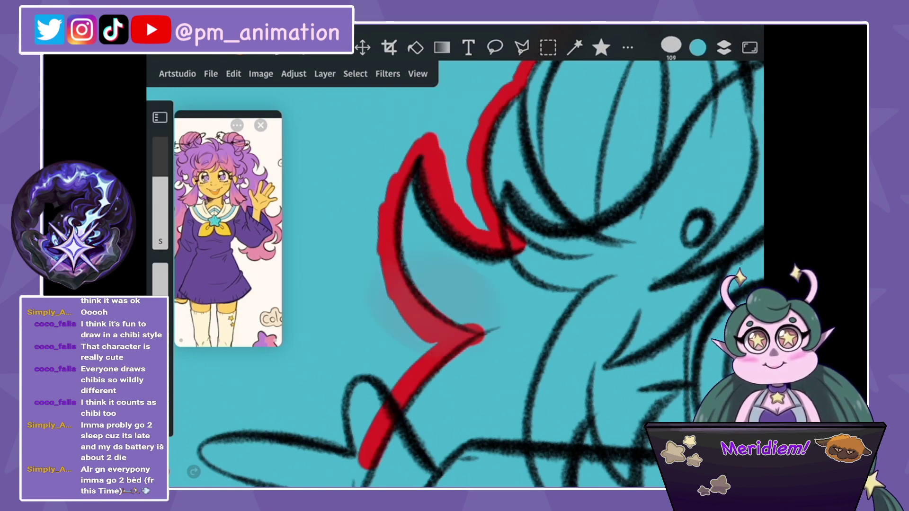
pyautogui.click(601, 47)
pyautogui.click(658, 168)
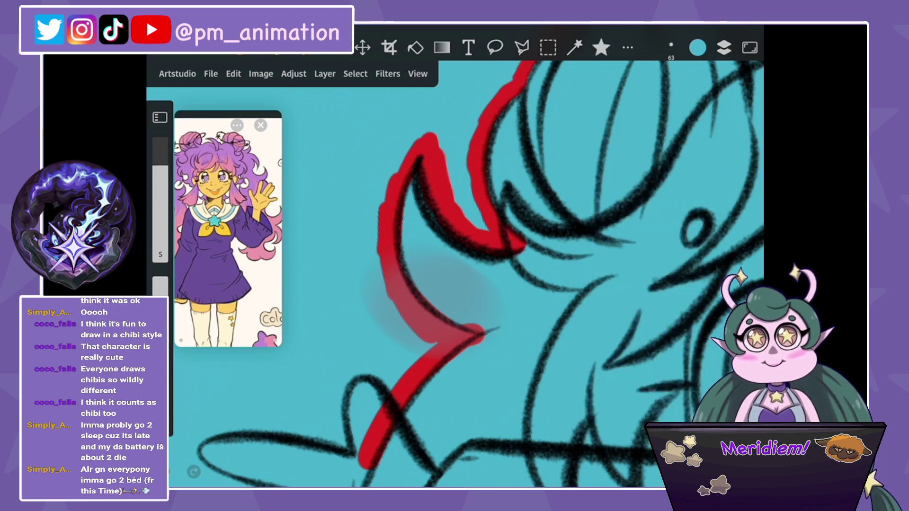
pyautogui.hotkey('ctrl', 'z')
pyautogui.moveTo(426, 305); pyautogui.dragTo(466, 327)
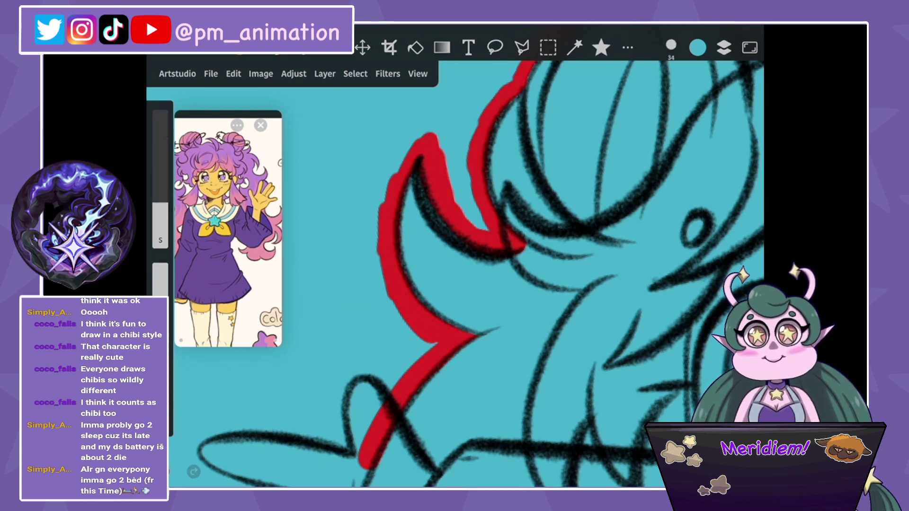
# With a smaller brush, paint a long red curve down the hair and fill the curl's inner gaps.
pyautogui.moveTo(160, 165); pyautogui.dragTo(160, 203)
pyautogui.moveTo(521, 189); pyautogui.dragTo(521, 236)
pyautogui.moveTo(502, 130)
pyautogui.mouseDown()
pyautogui.moveTo(457, 321)
pyautogui.moveTo(461, 365)
pyautogui.moveTo(516, 469)
pyautogui.mouseUp()
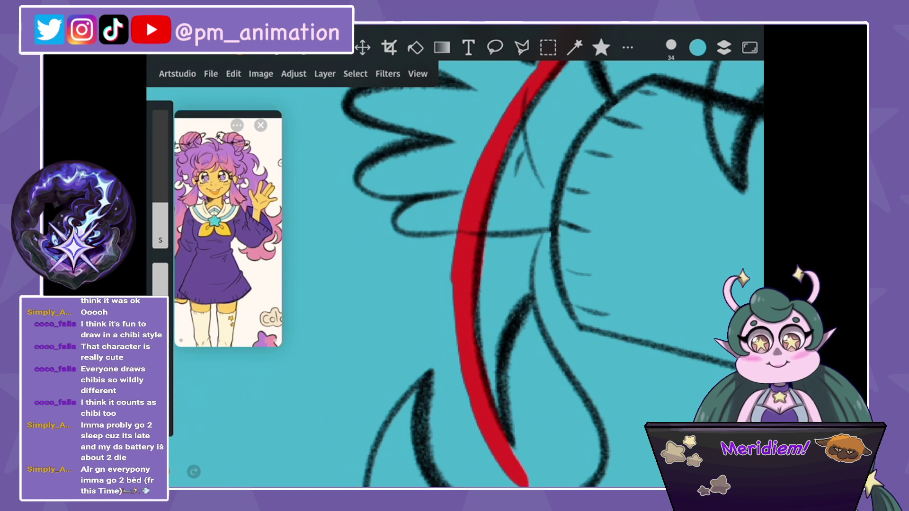
pyautogui.scroll(-2, 473, 270)
pyautogui.moveTo(449, 340)
pyautogui.mouseDown()
pyautogui.moveTo(463, 241)
pyautogui.moveTo(504, 303)
pyautogui.moveTo(520, 355)
pyautogui.moveTo(454, 385)
pyautogui.moveTo(473, 251)
pyautogui.mouseUp()
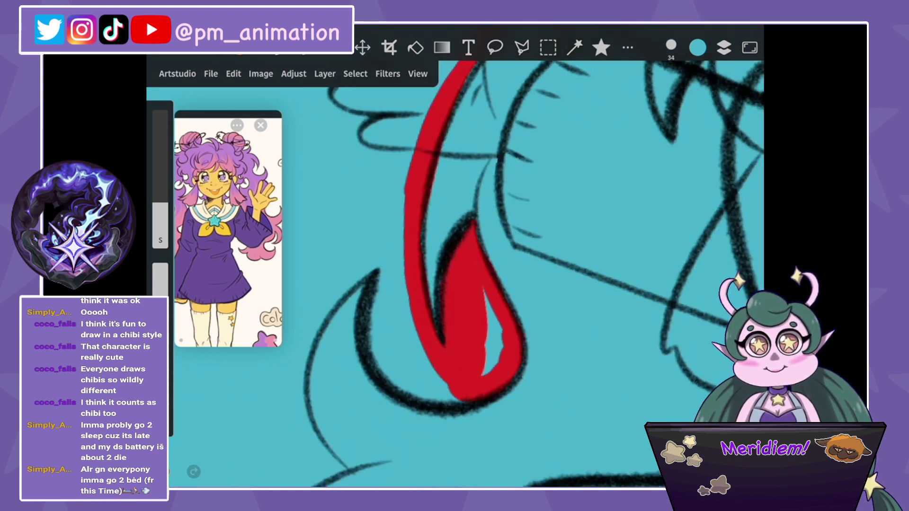
pyautogui.moveTo(492, 291); pyautogui.dragTo(488, 374)
pyautogui.moveTo(400, 246); pyautogui.dragTo(374, 327)
pyautogui.moveTo(409, 289)
pyautogui.mouseDown()
pyautogui.moveTo(371, 369)
pyautogui.moveTo(454, 403)
pyautogui.mouseUp()
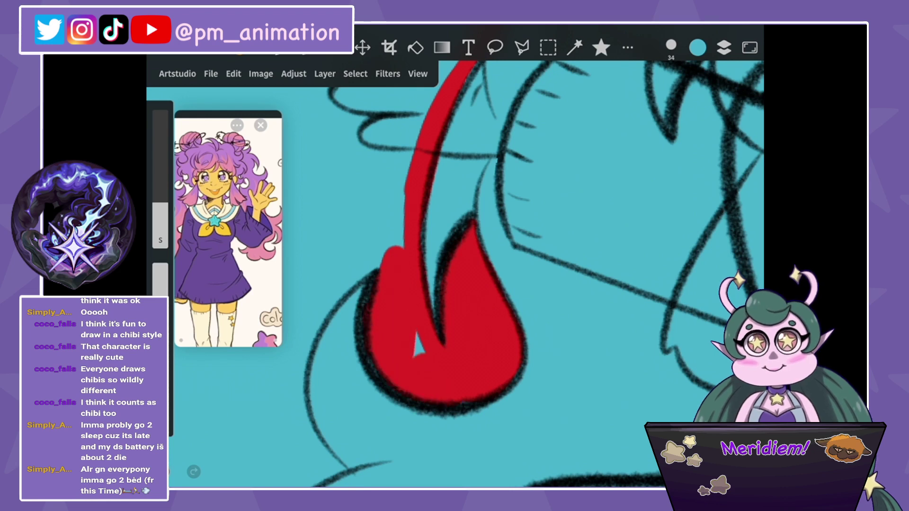
# Extend the red outline down the left hair edge to the lower tip.
pyautogui.scroll(-5, 455, 274)
pyautogui.moveTo(473, 112)
pyautogui.mouseDown()
pyautogui.moveTo(428, 149)
pyautogui.moveTo(417, 211)
pyautogui.mouseUp()
pyautogui.moveTo(445, 258)
pyautogui.mouseDown()
pyautogui.moveTo(312, 351)
pyautogui.moveTo(275, 474)
pyautogui.mouseUp()
pyautogui.scroll(-3, 473, 274)
pyautogui.moveTo(355, 319); pyautogui.dragTo(310, 400)
pyautogui.moveTo(402, 276); pyautogui.dragTo(374, 369)
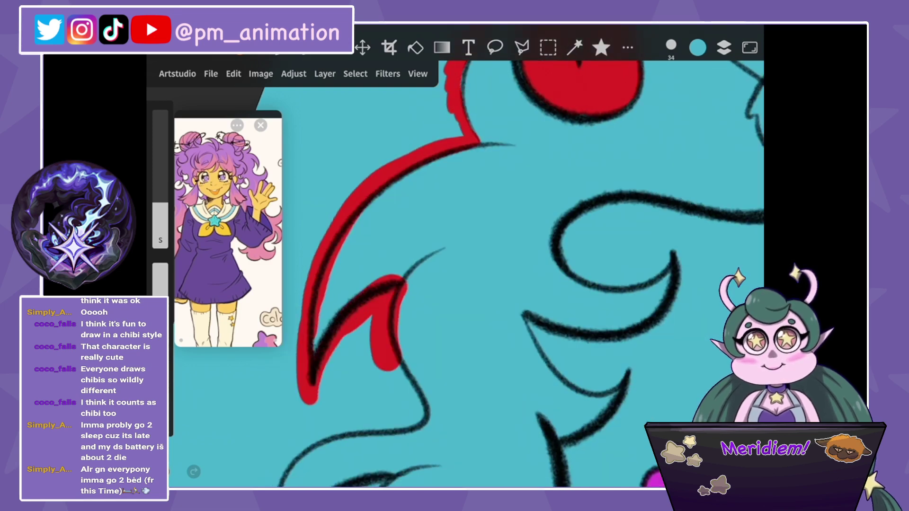
pyautogui.moveTo(431, 397); pyautogui.dragTo(409, 426)
pyautogui.scroll(-5, 520, 275)
# Trace the C-shaped and hook-shaped hair lines in red, up to the glasses.
pyautogui.moveTo(433, 168)
pyautogui.mouseDown()
pyautogui.moveTo(381, 261)
pyautogui.moveTo(461, 249)
pyautogui.moveTo(402, 355)
pyautogui.moveTo(570, 341)
pyautogui.moveTo(597, 107)
pyautogui.mouseUp()
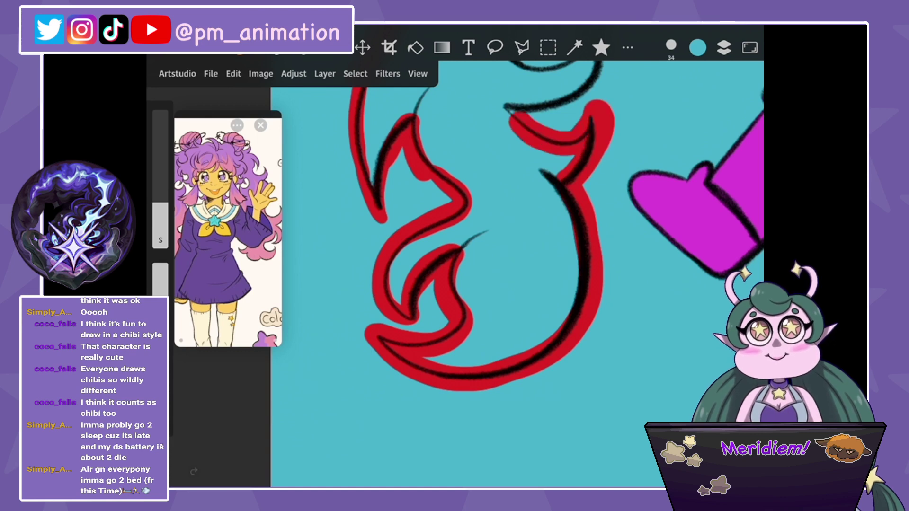
pyautogui.scroll(3, 473, 274)
pyautogui.moveTo(475, 234); pyautogui.dragTo(447, 322)
pyautogui.moveTo(473, 282); pyautogui.dragTo(452, 327)
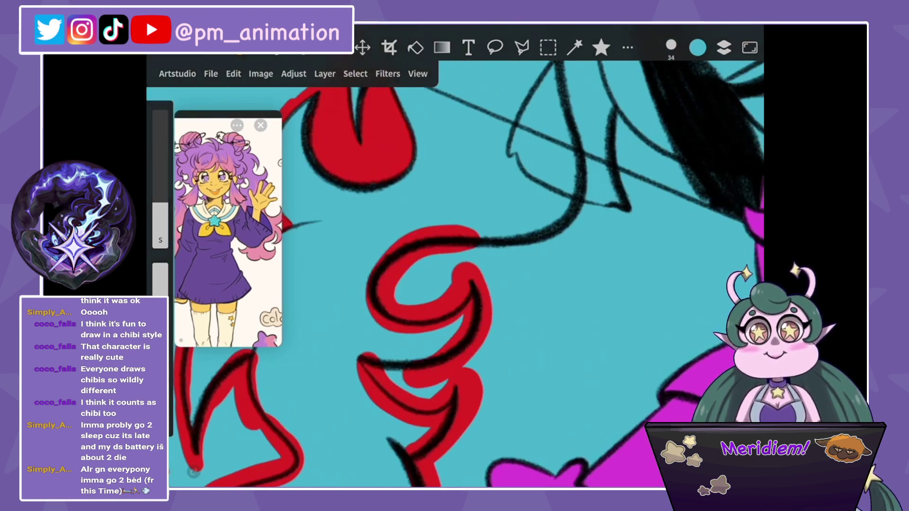
pyautogui.scroll(3, 474, 275)
pyautogui.moveTo(516, 199); pyautogui.dragTo(454, 331)
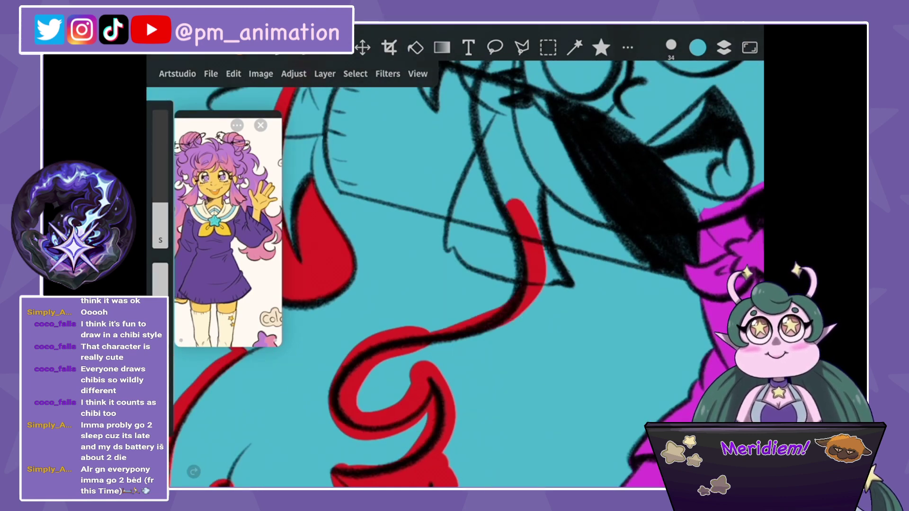
pyautogui.scroll(3, 474, 275)
pyautogui.moveTo(466, 259); pyautogui.dragTo(473, 334)
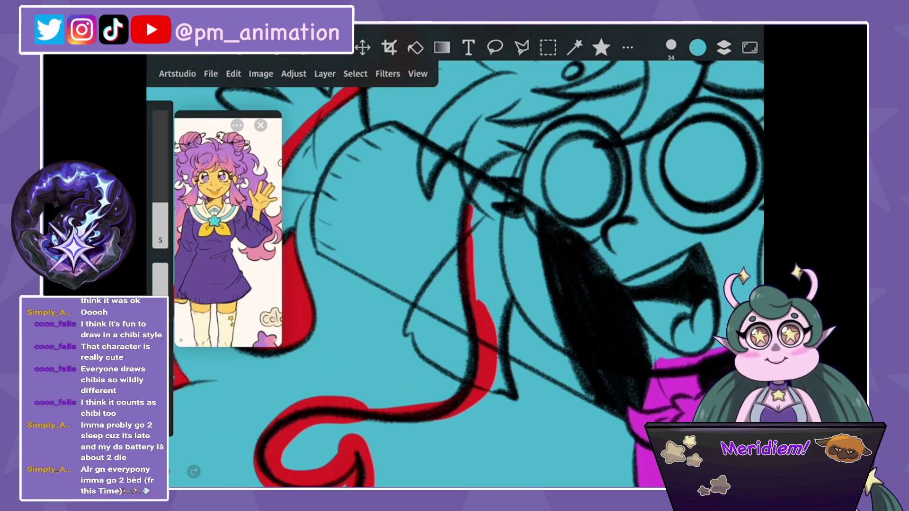
pyautogui.scroll(3, 474, 275)
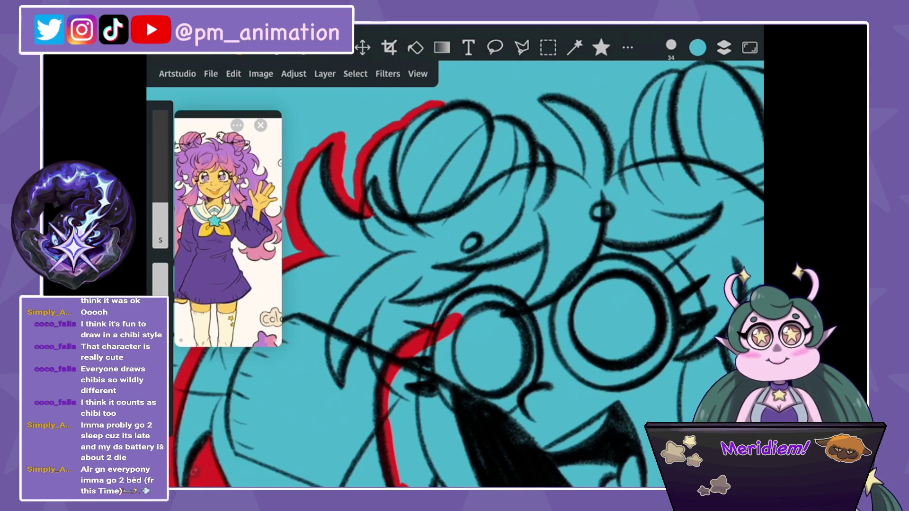
# Redo the red outline over the bun top and down the hair's right side.
pyautogui.moveTo(473, 303)
pyautogui.mouseDown()
pyautogui.moveTo(551, 199)
pyautogui.moveTo(544, 133)
pyautogui.moveTo(502, 101)
pyautogui.moveTo(424, 102)
pyautogui.moveTo(400, 253)
pyautogui.mouseUp()
pyautogui.hotkey('ctrl', 'z')
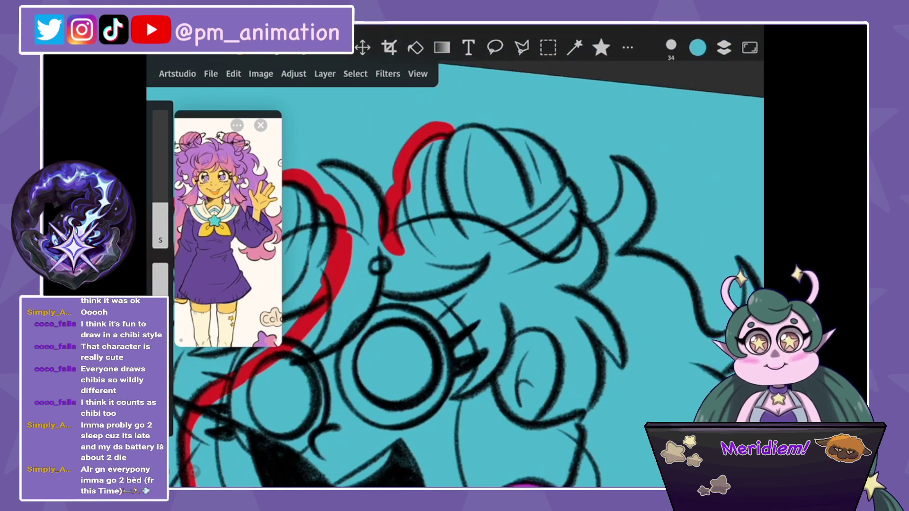
pyautogui.moveTo(448, 137); pyautogui.dragTo(580, 187)
pyautogui.moveTo(493, 182)
pyautogui.mouseDown()
pyautogui.moveTo(504, 118)
pyautogui.moveTo(516, 199)
pyautogui.moveTo(604, 293)
pyautogui.mouseUp()
pyautogui.moveTo(608, 222); pyautogui.dragTo(587, 331)
pyautogui.moveTo(426, 402); pyautogui.dragTo(450, 142)
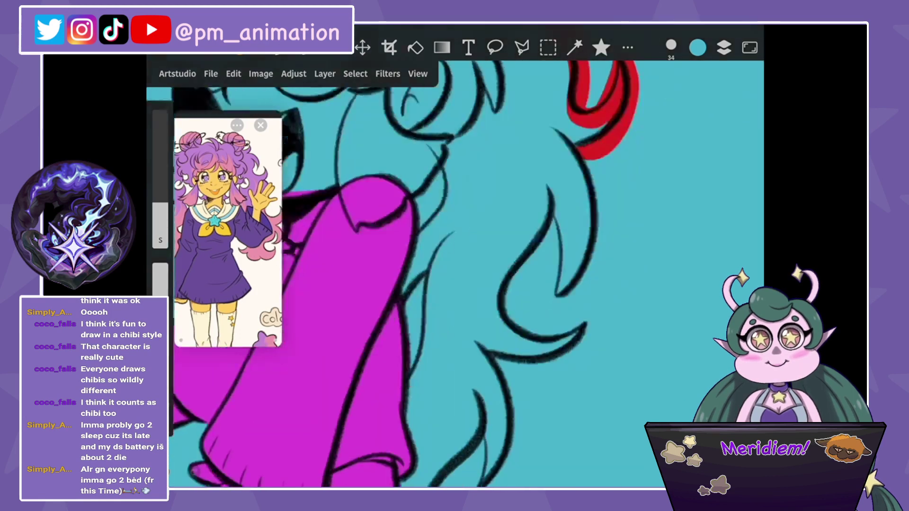
# Outline the lower strands to their tips by the boot, plus the left strand beside the face.
pyautogui.moveTo(594, 145); pyautogui.dragTo(549, 284)
pyautogui.moveTo(549, 182)
pyautogui.mouseDown()
pyautogui.moveTo(512, 284)
pyautogui.moveTo(592, 296)
pyautogui.moveTo(502, 346)
pyautogui.moveTo(478, 461)
pyautogui.mouseUp()
pyautogui.moveTo(426, 379); pyautogui.dragTo(473, 217)
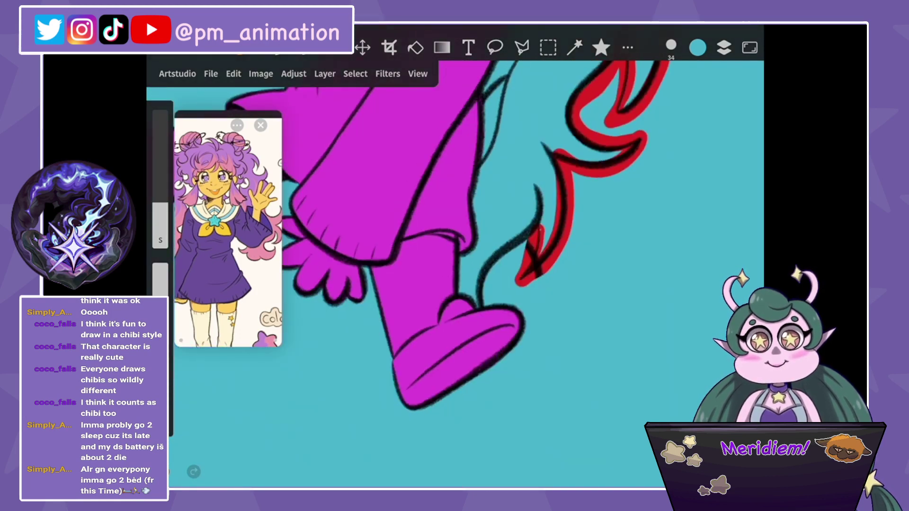
pyautogui.moveTo(530, 230); pyautogui.dragTo(478, 307)
pyautogui.moveTo(478, 173); pyautogui.dragTo(512, 71)
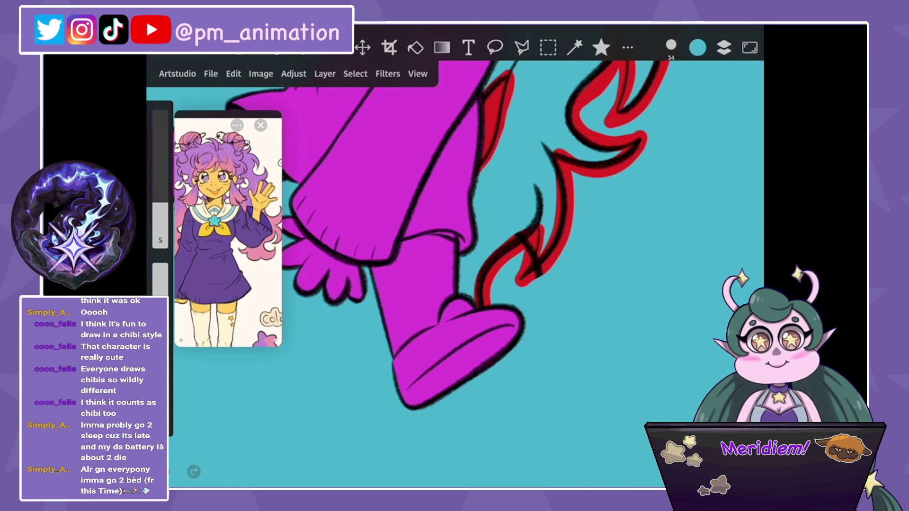
pyautogui.moveTo(426, 190); pyautogui.dragTo(426, 379)
pyautogui.moveTo(416, 230); pyautogui.dragTo(428, 305)
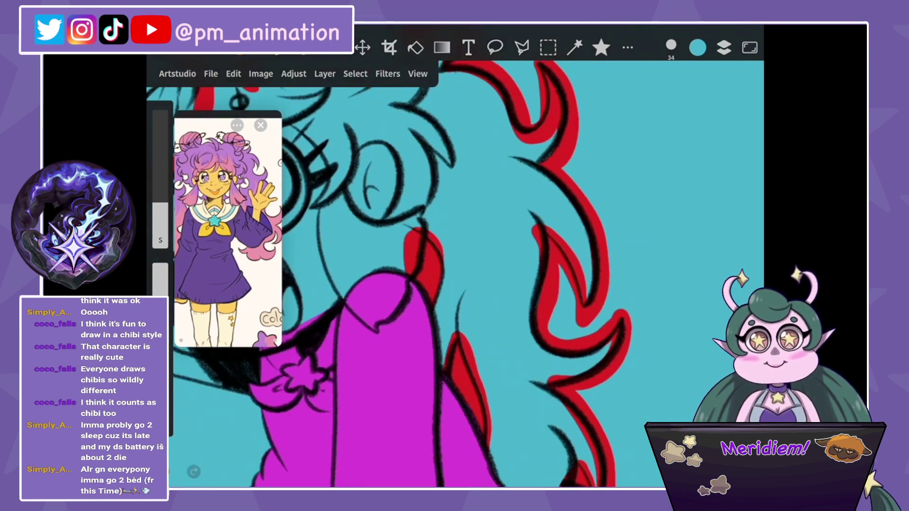
pyautogui.moveTo(426, 236)
pyautogui.mouseDown()
pyautogui.moveTo(416, 321)
pyautogui.moveTo(325, 171)
pyautogui.mouseUp()
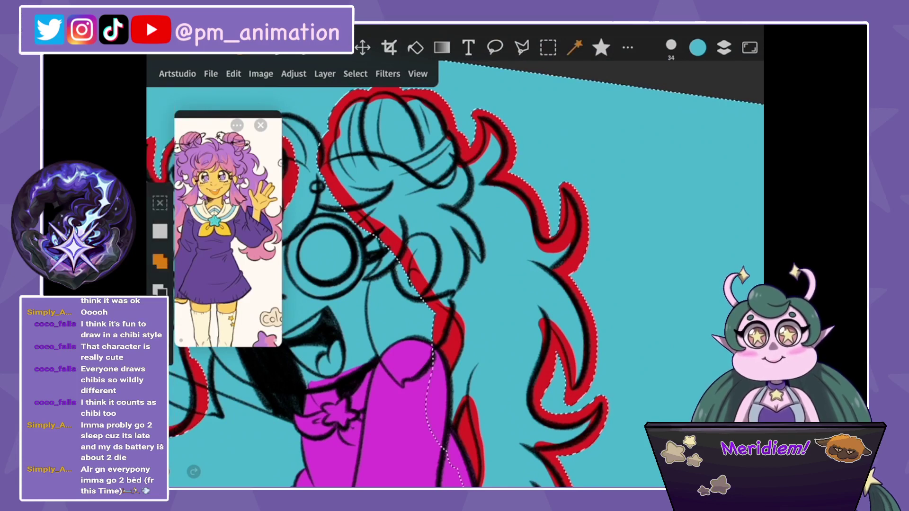
# Select outside the red outline, grow the selection 5 px, and clear the teal there.
pyautogui.click(355, 74)
pyautogui.click(373, 341)
pyautogui.click(511, 163)
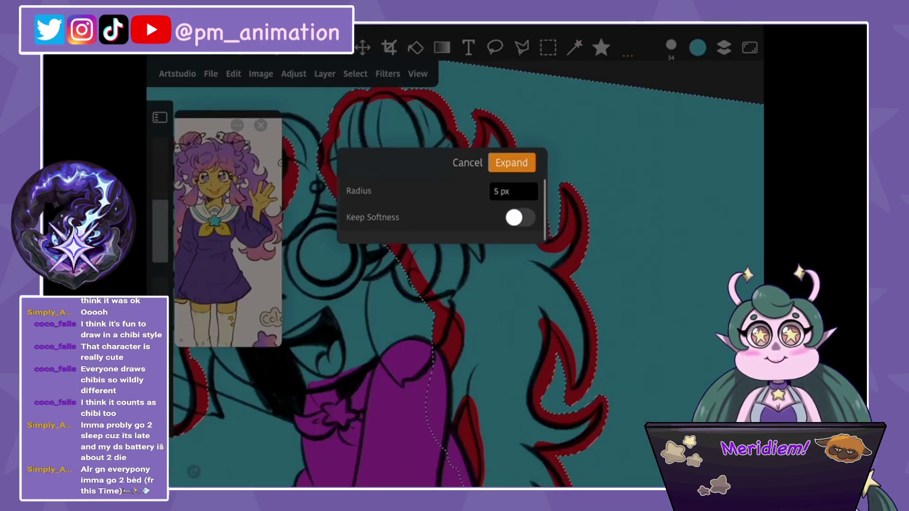
pyautogui.click(233, 74)
pyautogui.click(285, 313)
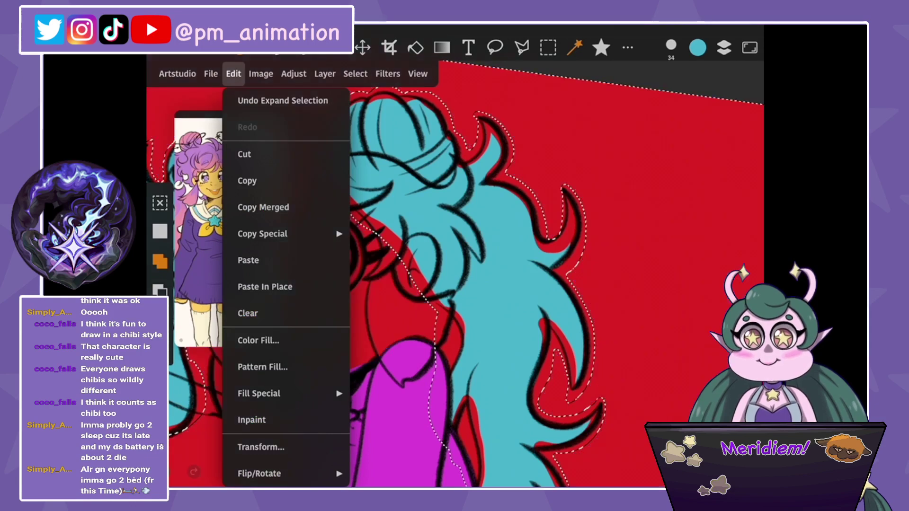
# With the Legacy ArtStudio 2 brush, paint teal along the hair outline and over the red crescent.
pyautogui.click(601, 48)
pyautogui.click(658, 175)
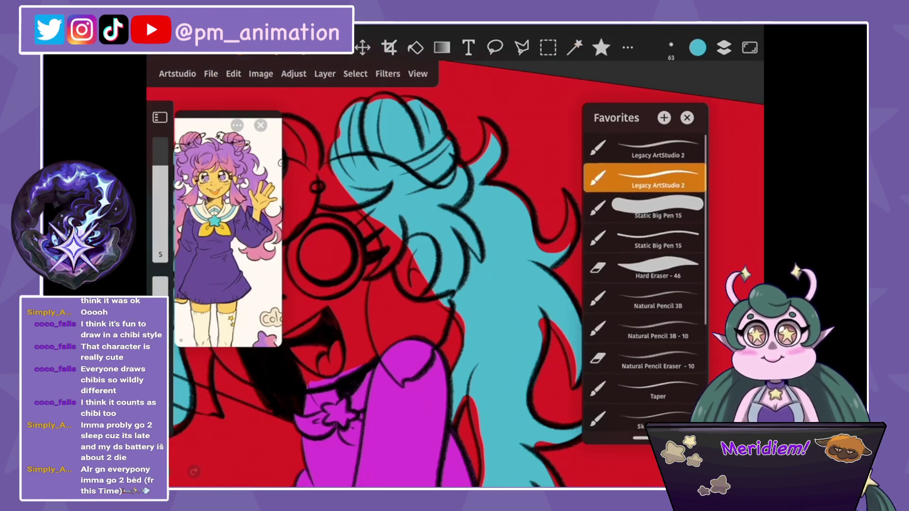
pyautogui.scroll(5, 454, 284)
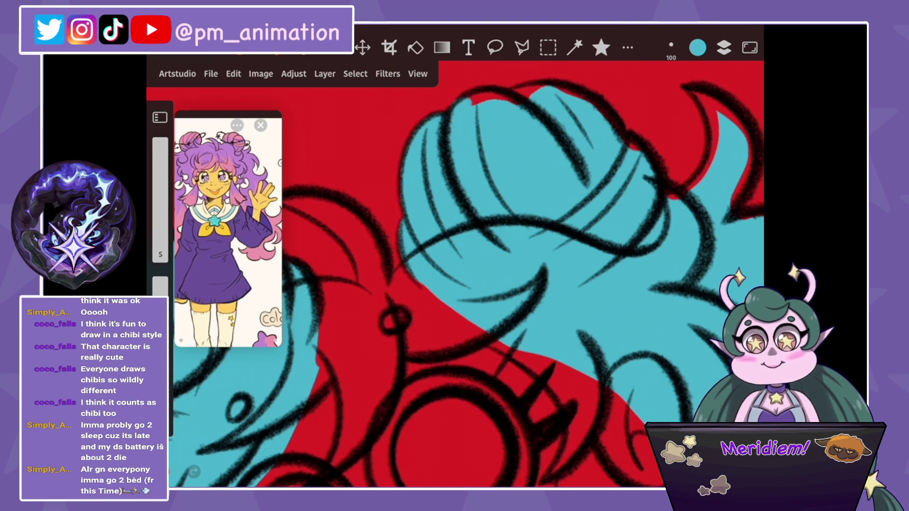
pyautogui.scroll(5, 466, 273)
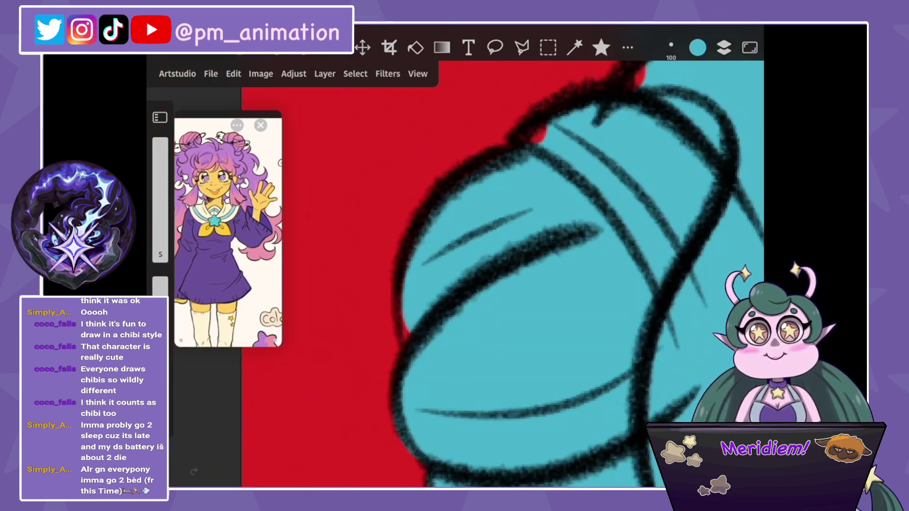
pyautogui.scroll(3, 521, 274)
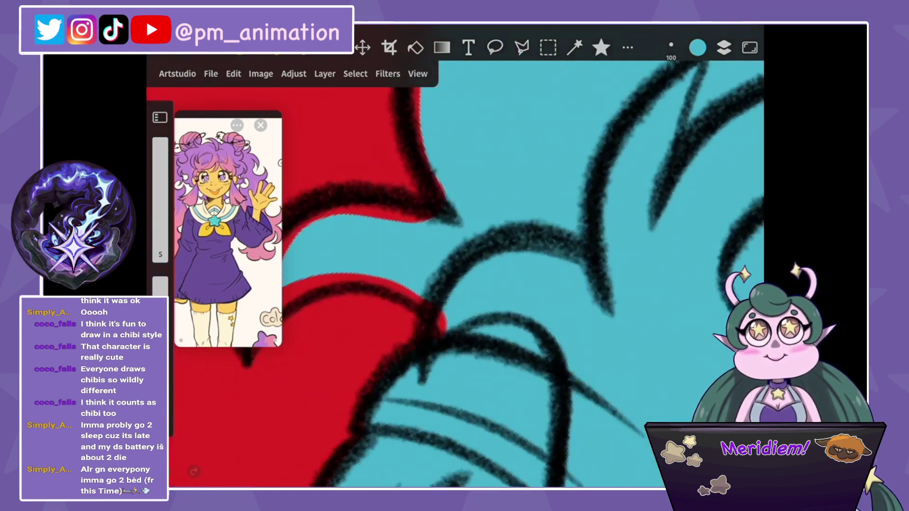
pyautogui.scroll(-2, 521, 275)
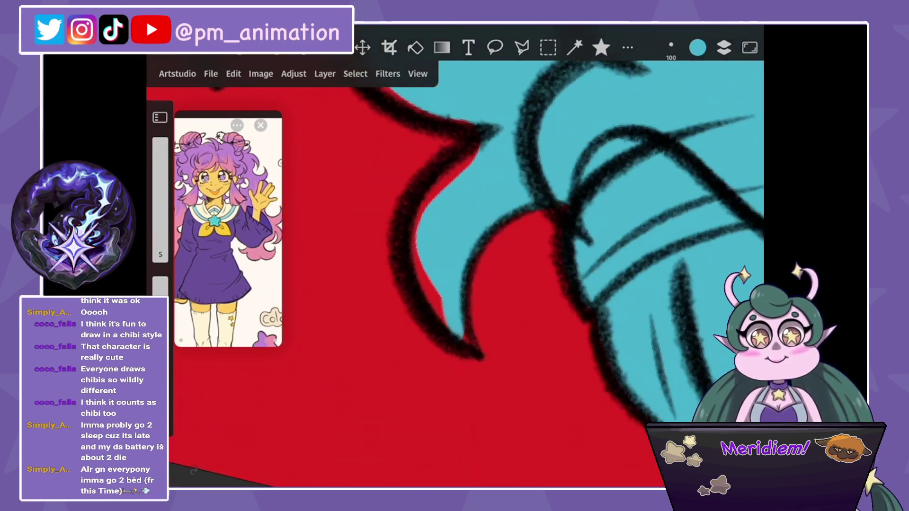
pyautogui.scroll(-3, 521, 275)
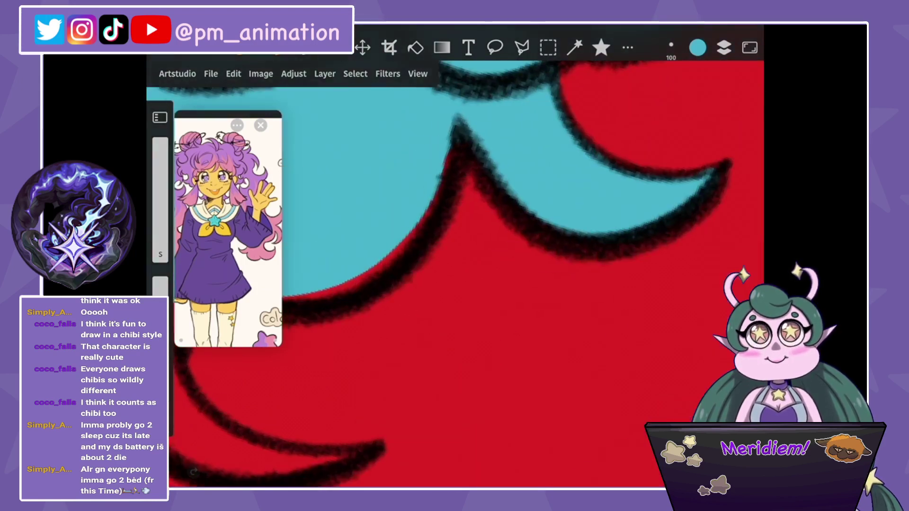
pyautogui.moveTo(508, 192)
pyautogui.mouseDown()
pyautogui.moveTo(425, 257)
pyautogui.moveTo(334, 279)
pyautogui.moveTo(296, 391)
pyautogui.mouseUp()
pyautogui.scroll(-2, 473, 275)
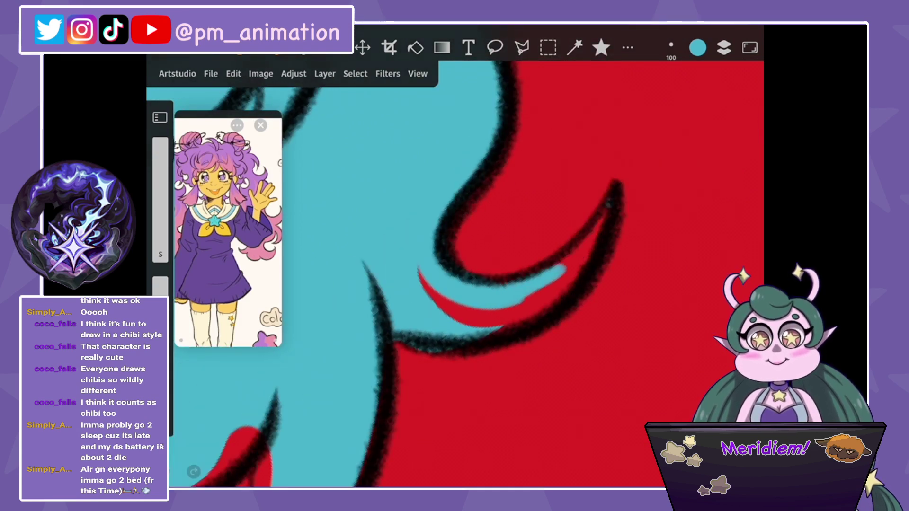
pyautogui.moveTo(606, 213)
pyautogui.mouseDown()
pyautogui.moveTo(558, 274)
pyautogui.moveTo(497, 308)
pyautogui.moveTo(450, 313)
pyautogui.moveTo(419, 272)
pyautogui.mouseUp()
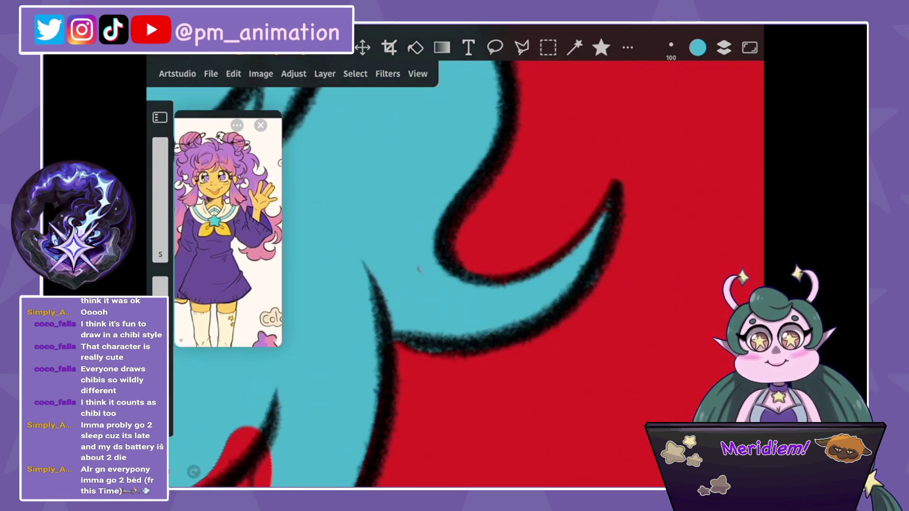
# At brush size 34, cover the red wedge and strand-tip fleck with teal.
pyautogui.moveTo(160, 140)
pyautogui.mouseDown()
pyautogui.moveTo(160, 203)
pyautogui.moveTo(160, 140)
pyautogui.mouseUp()
pyautogui.scroll(-2, 468, 274)
pyautogui.moveTo(568, 163)
pyautogui.mouseDown()
pyautogui.moveTo(544, 260)
pyautogui.moveTo(417, 367)
pyautogui.mouseUp()
pyautogui.moveTo(347, 379)
pyautogui.mouseDown()
pyautogui.moveTo(398, 357)
pyautogui.moveTo(463, 228)
pyautogui.moveTo(457, 177)
pyautogui.moveTo(372, 244)
pyautogui.mouseUp()
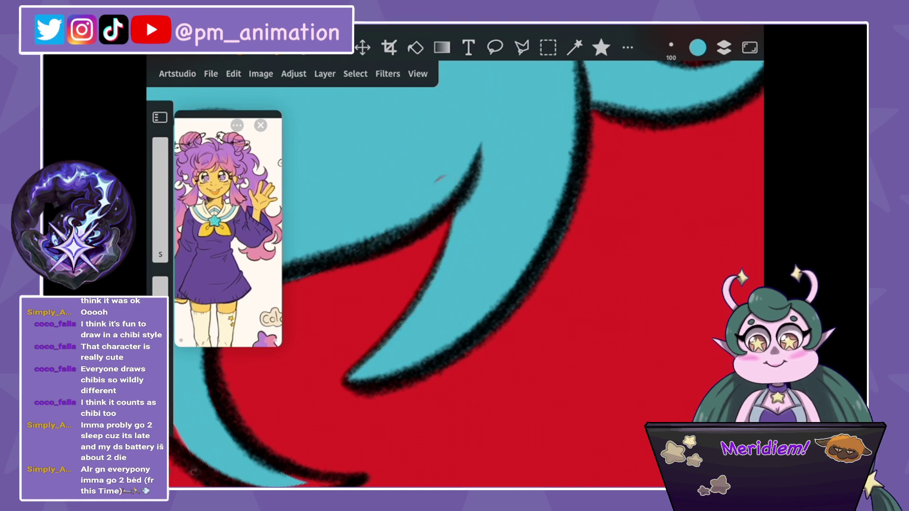
pyautogui.scroll(-2, 468, 274)
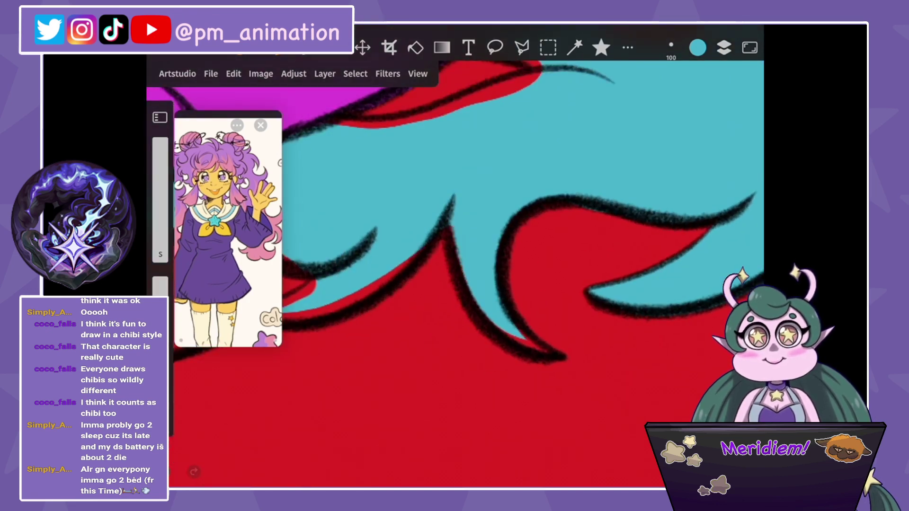
pyautogui.moveTo(450, 227); pyautogui.dragTo(471, 303)
pyautogui.moveTo(518, 334); pyautogui.dragTo(527, 343)
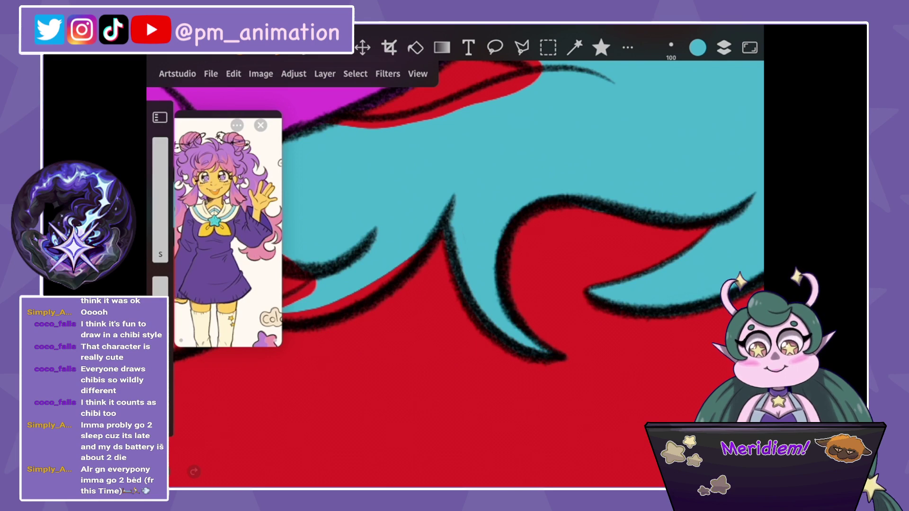
# Repaint teal along the strand's right edge and fill the red gaps beside it.
pyautogui.scroll(2, 466, 275)
pyautogui.moveTo(506, 234)
pyautogui.mouseDown()
pyautogui.moveTo(523, 393)
pyautogui.moveTo(504, 447)
pyautogui.mouseUp()
pyautogui.hotkey('ctrl', 'z')
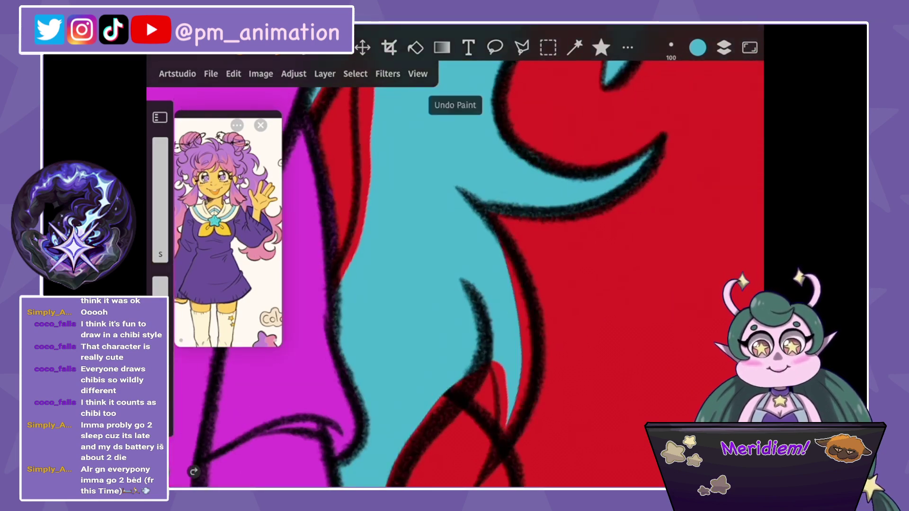
pyautogui.moveTo(523, 365); pyautogui.dragTo(514, 434)
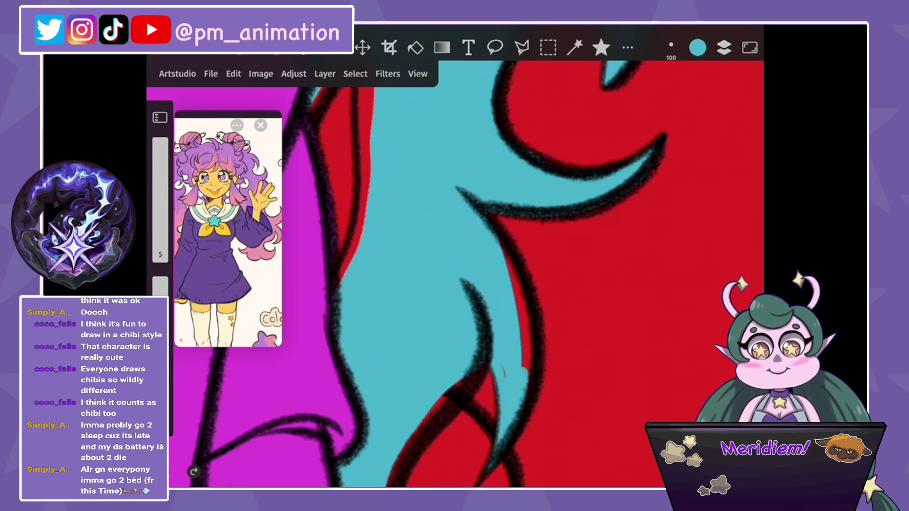
pyautogui.moveTo(523, 369); pyautogui.dragTo(504, 237)
pyautogui.hscroll(-5, 454, 274)
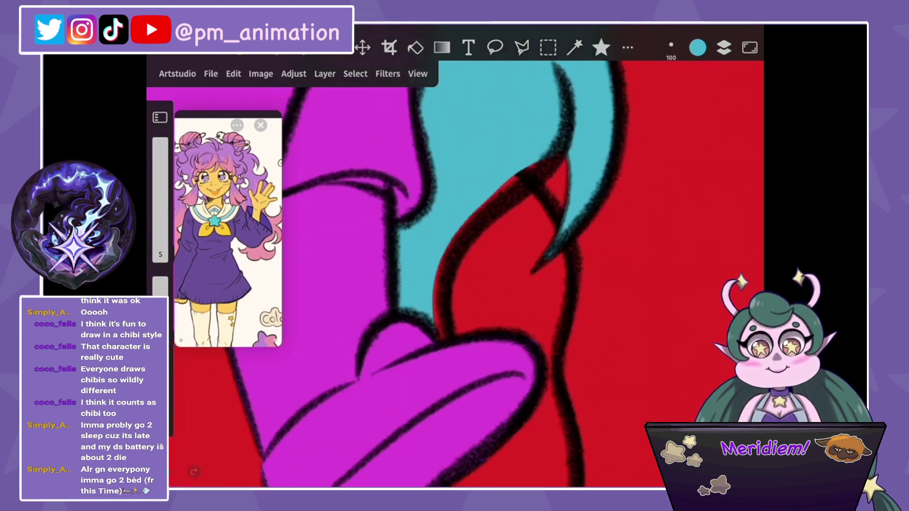
pyautogui.moveTo(544, 160)
pyautogui.mouseDown()
pyautogui.moveTo(506, 186)
pyautogui.moveTo(442, 308)
pyautogui.moveTo(437, 340)
pyautogui.mouseUp()
pyautogui.scroll(5, 454, 274)
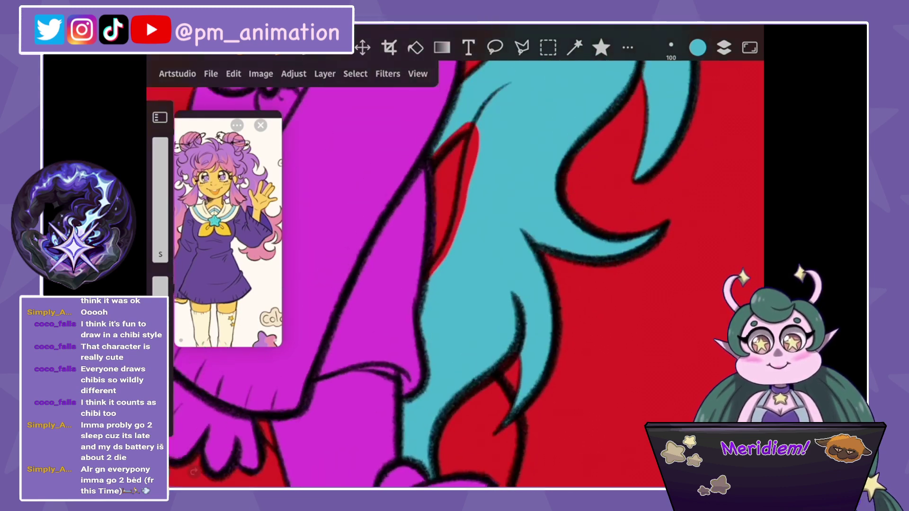
pyautogui.moveTo(458, 206); pyautogui.dragTo(472, 126)
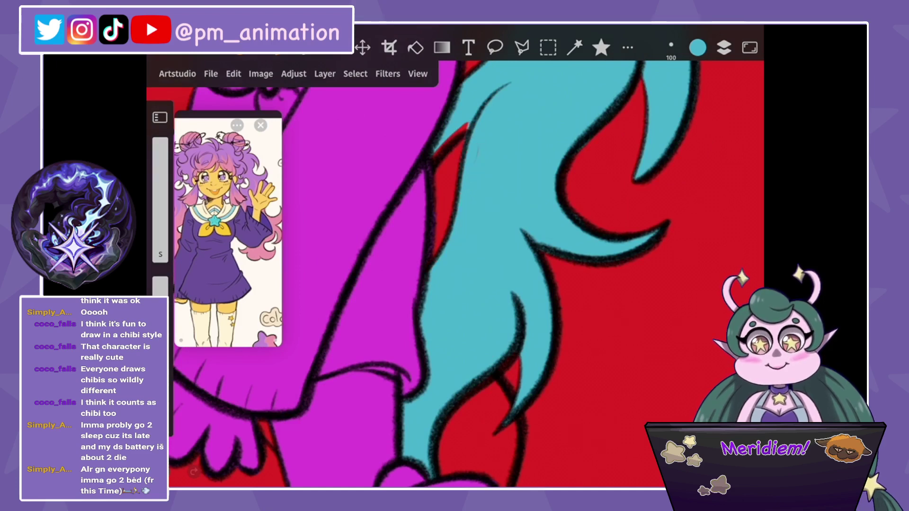
pyautogui.hotkey('ctrl', 'z')
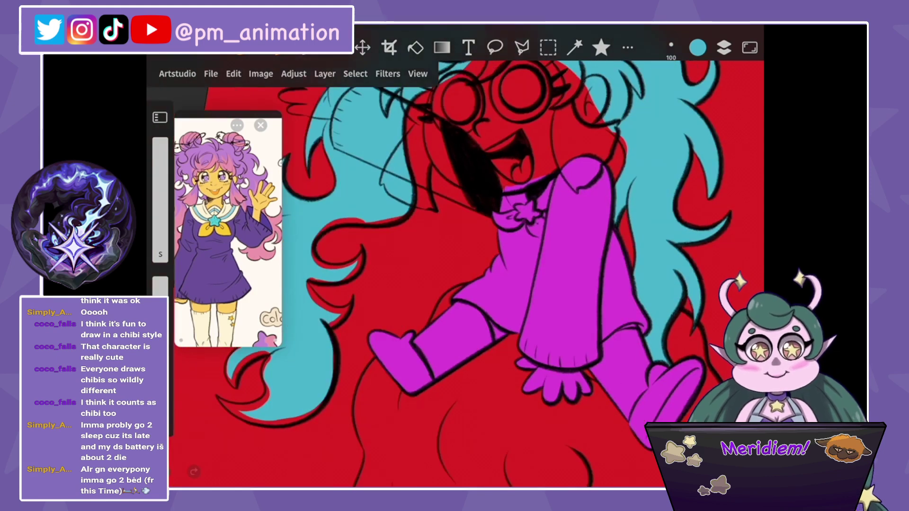
# Cover the red sliver in the hair and the crescent's inner left edge with teal.
pyautogui.scroll(5, 469, 274)
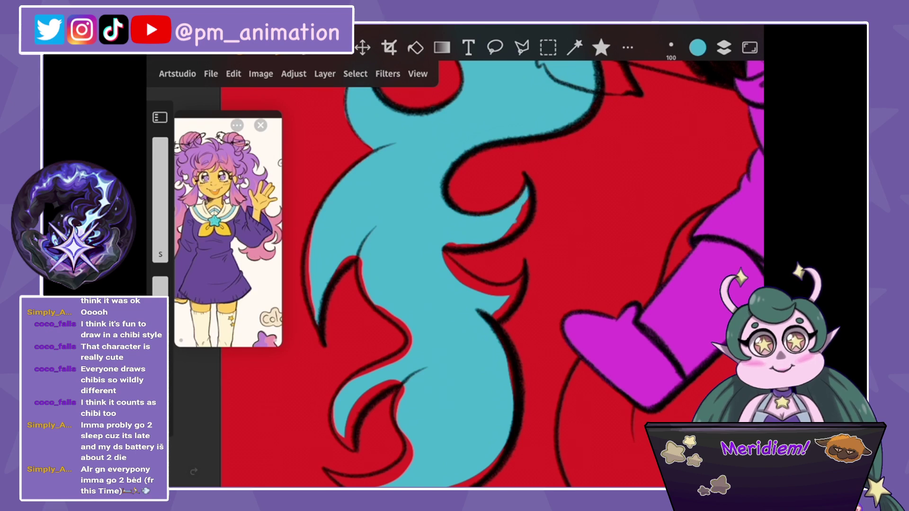
pyautogui.scroll(3, 466, 273)
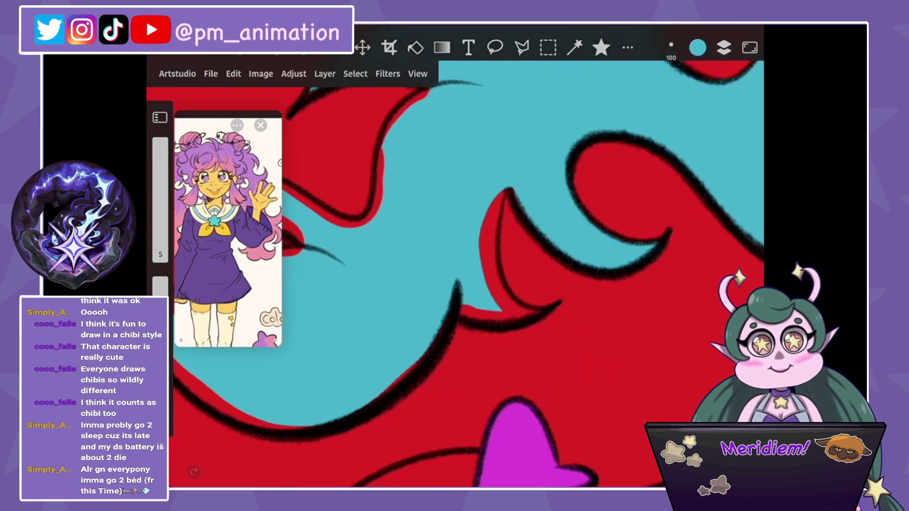
pyautogui.moveTo(493, 208); pyautogui.dragTo(521, 315)
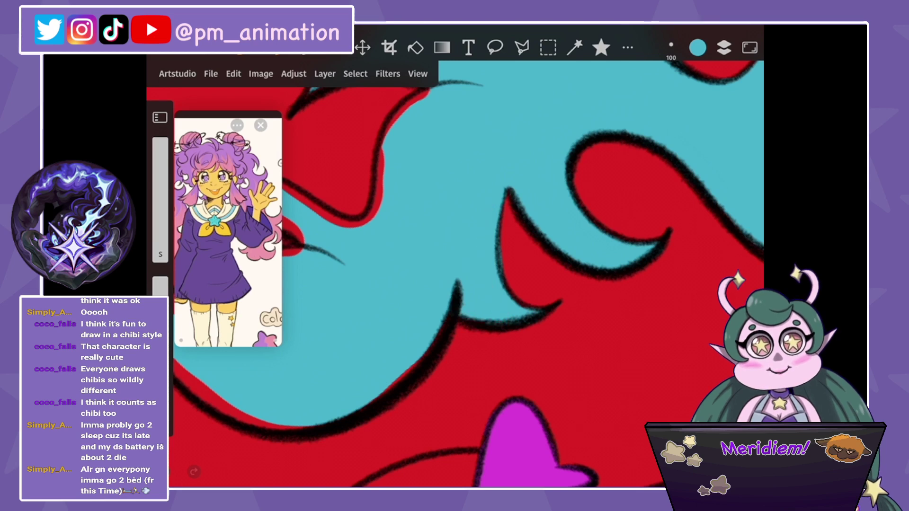
pyautogui.scroll(-5, 469, 273)
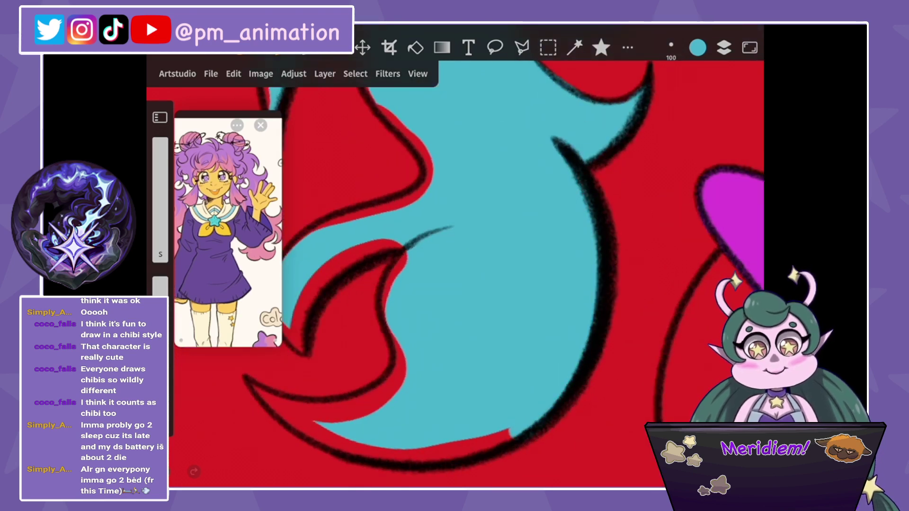
pyautogui.scroll(-5, 466, 274)
pyautogui.moveTo(395, 175); pyautogui.dragTo(407, 303)
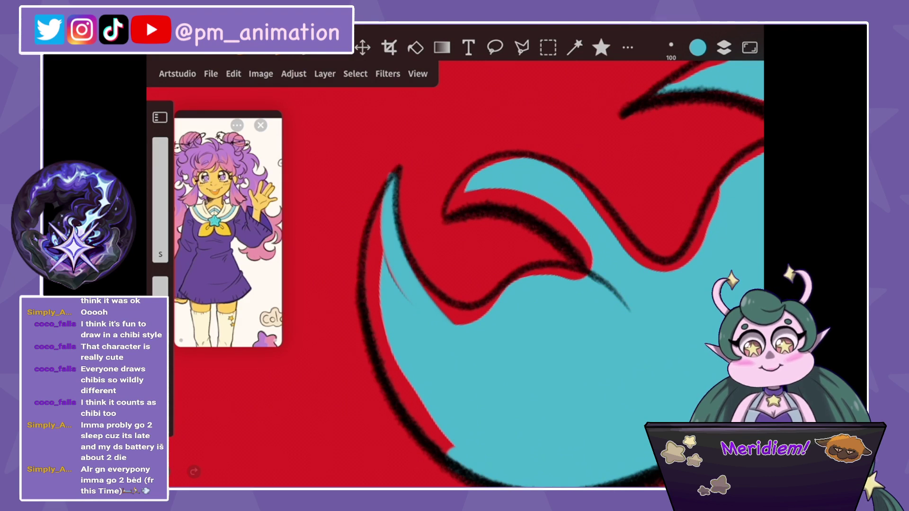
pyautogui.hotkey('ctrl', 'z')
pyautogui.moveTo(387, 179)
pyautogui.mouseDown()
pyautogui.moveTo(375, 316)
pyautogui.moveTo(431, 443)
pyautogui.moveTo(367, 284)
pyautogui.mouseUp()
# With a smaller brush, fill the red gaps at the crescent's inner edge, tip, and interior.
pyautogui.scroll(3, 521, 284)
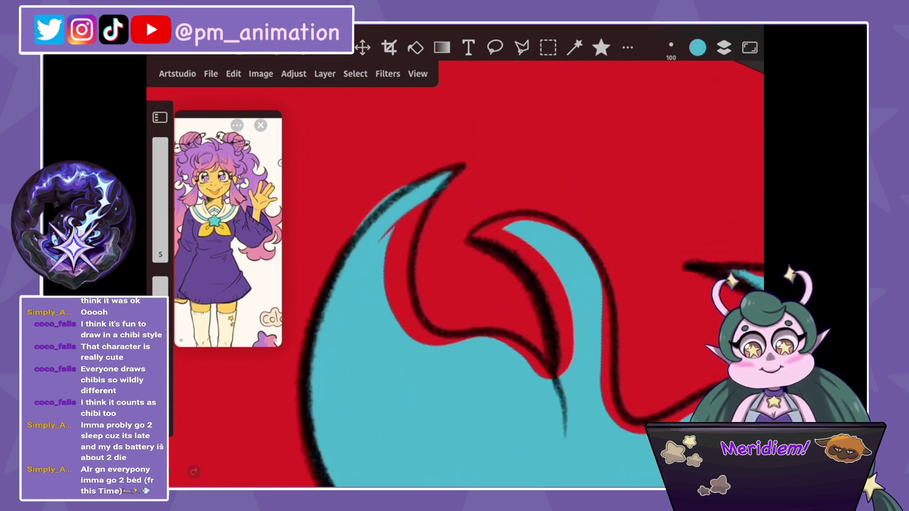
pyautogui.moveTo(160, 140)
pyautogui.mouseDown()
pyautogui.moveTo(160, 203)
pyautogui.moveTo(160, 151)
pyautogui.mouseUp()
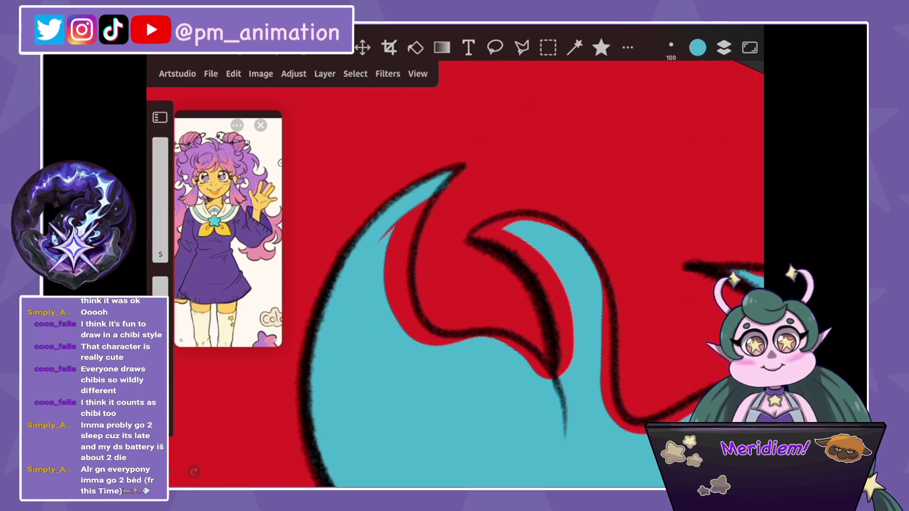
pyautogui.moveTo(417, 206)
pyautogui.mouseDown()
pyautogui.moveTo(388, 256)
pyautogui.moveTo(398, 318)
pyautogui.mouseUp()
pyautogui.moveTo(403, 251); pyautogui.dragTo(393, 332)
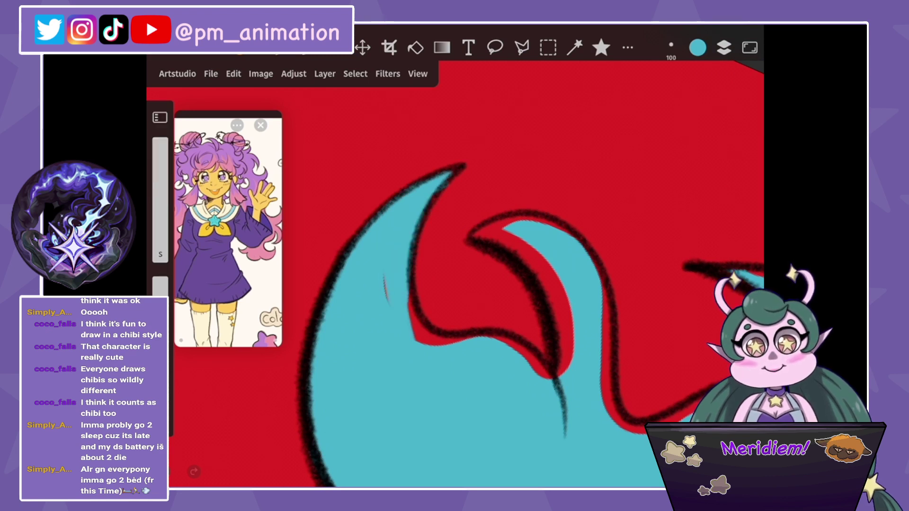
pyautogui.scroll(3, 474, 274)
pyautogui.moveTo(419, 164)
pyautogui.mouseDown()
pyautogui.moveTo(412, 222)
pyautogui.moveTo(454, 332)
pyautogui.mouseUp()
pyautogui.scroll(-3, 473, 275)
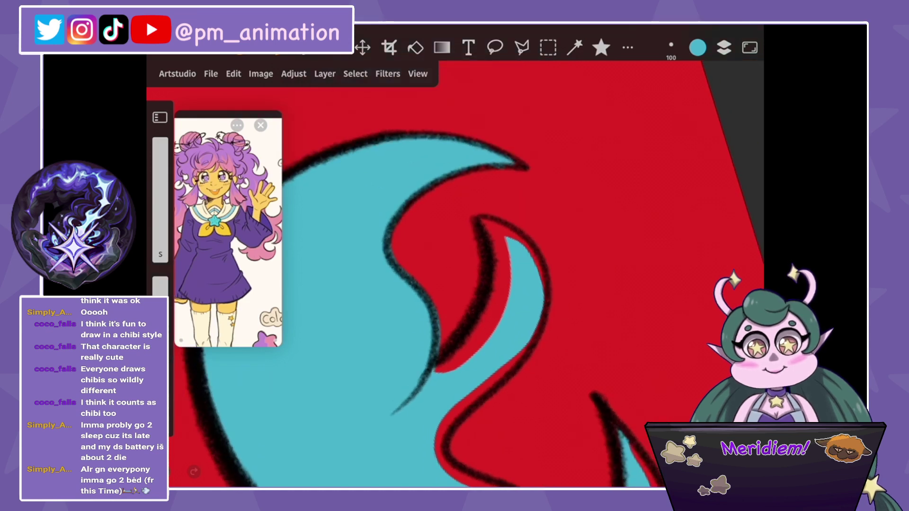
pyautogui.moveTo(486, 222); pyautogui.dragTo(509, 239)
pyautogui.moveTo(505, 294); pyautogui.dragTo(452, 364)
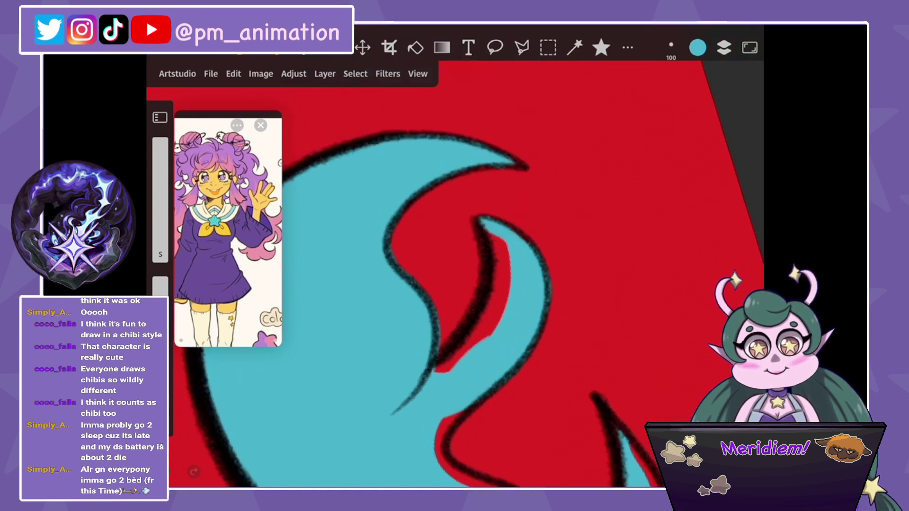
pyautogui.moveTo(487, 227); pyautogui.dragTo(473, 340)
# Cover the remaining thin red strips along the hair outline with teal, then shrink the brush.
pyautogui.moveTo(474, 284); pyautogui.dragTo(521, 213)
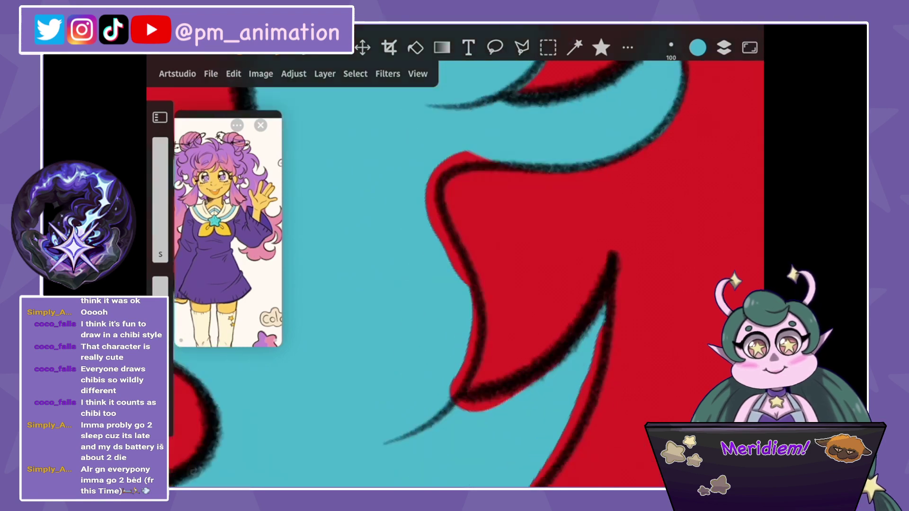
pyautogui.moveTo(461, 152)
pyautogui.mouseDown()
pyautogui.moveTo(494, 164)
pyautogui.moveTo(426, 208)
pyautogui.moveTo(455, 280)
pyautogui.moveTo(455, 405)
pyautogui.mouseUp()
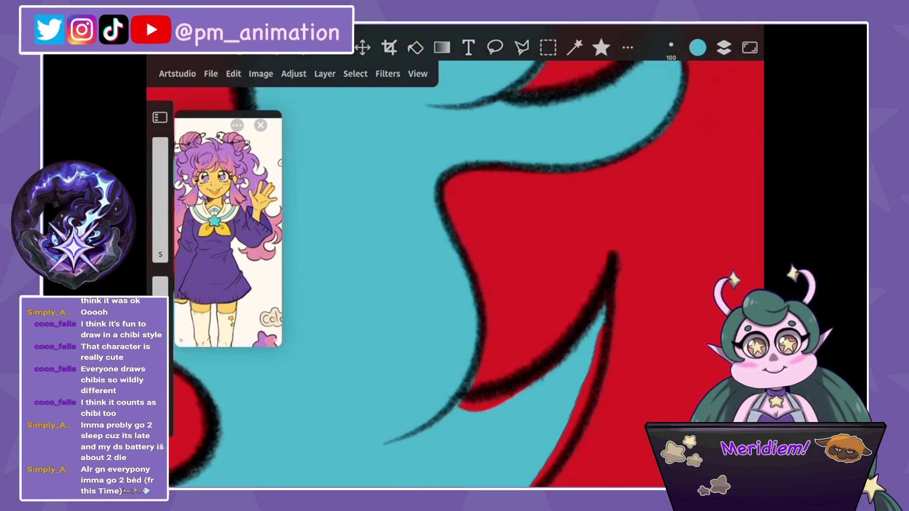
pyautogui.moveTo(474, 284); pyautogui.dragTo(521, 189)
pyautogui.moveTo(520, 237); pyautogui.dragTo(431, 312)
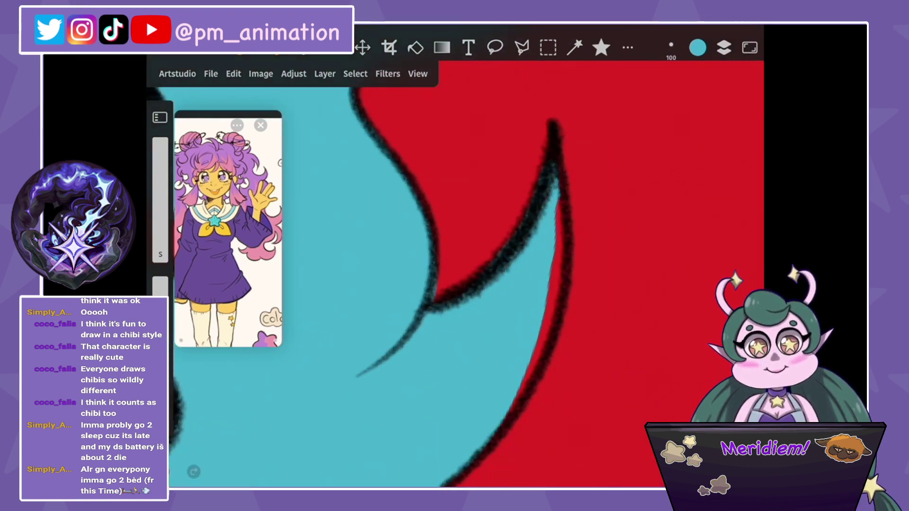
pyautogui.moveTo(559, 170); pyautogui.dragTo(531, 373)
pyautogui.moveTo(474, 284); pyautogui.dragTo(520, 213)
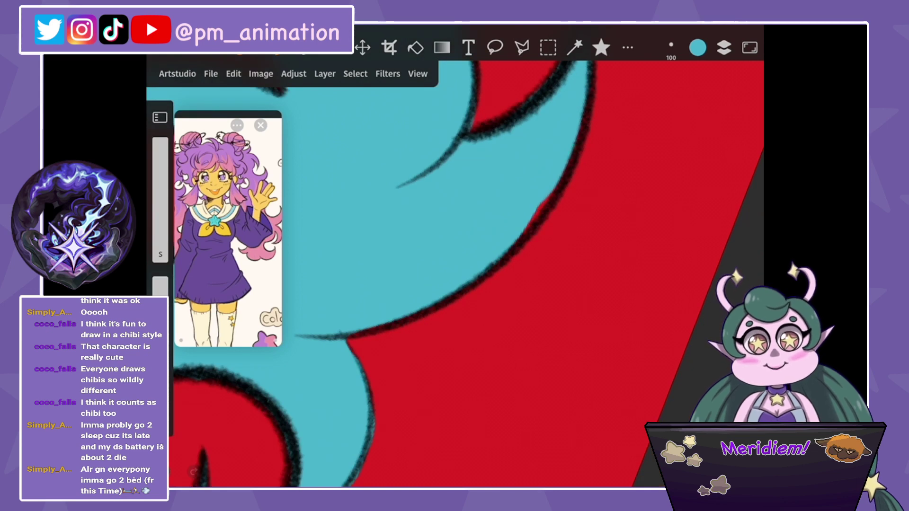
pyautogui.moveTo(473, 284); pyautogui.dragTo(520, 213)
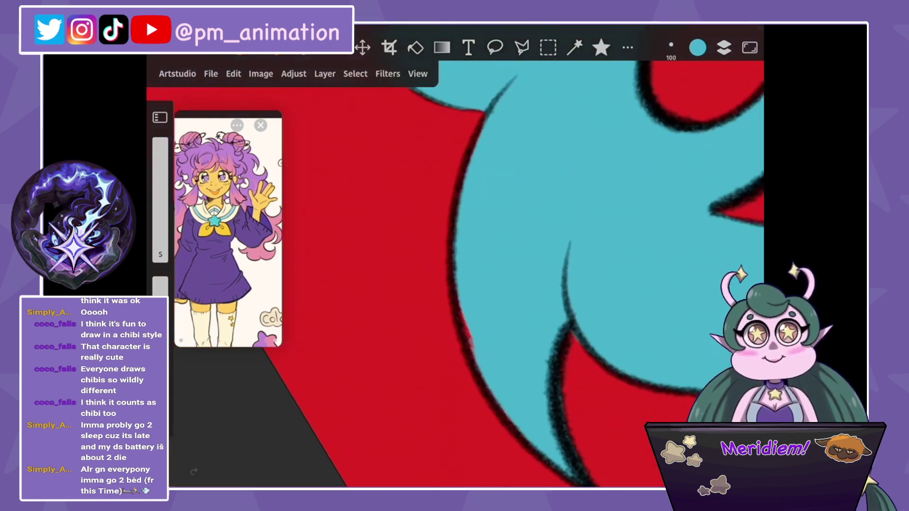
pyautogui.moveTo(473, 284); pyautogui.dragTo(521, 213)
pyautogui.moveTo(160, 142); pyautogui.dragTo(160, 203)
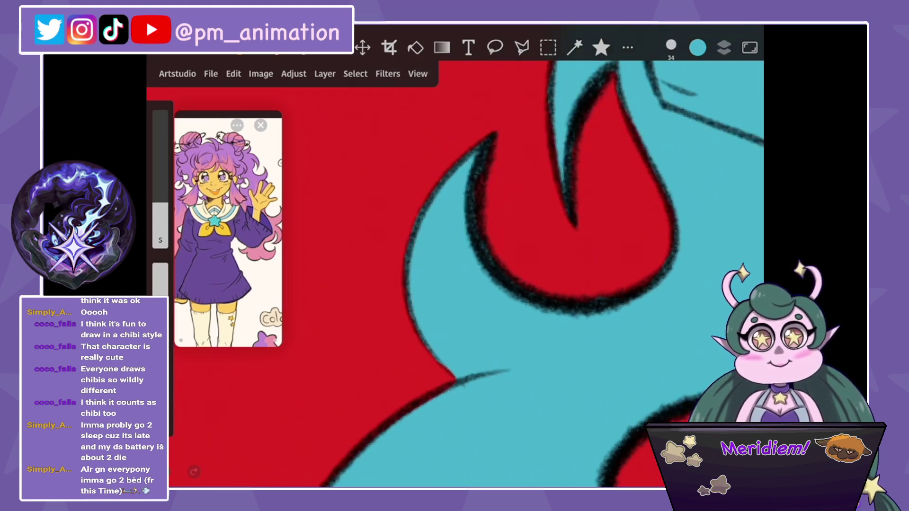
# Move to the layer one row up, then undo and redo the last paint stroke.
pyautogui.click(724, 47)
pyautogui.click(629, 257)
pyautogui.click(724, 47)
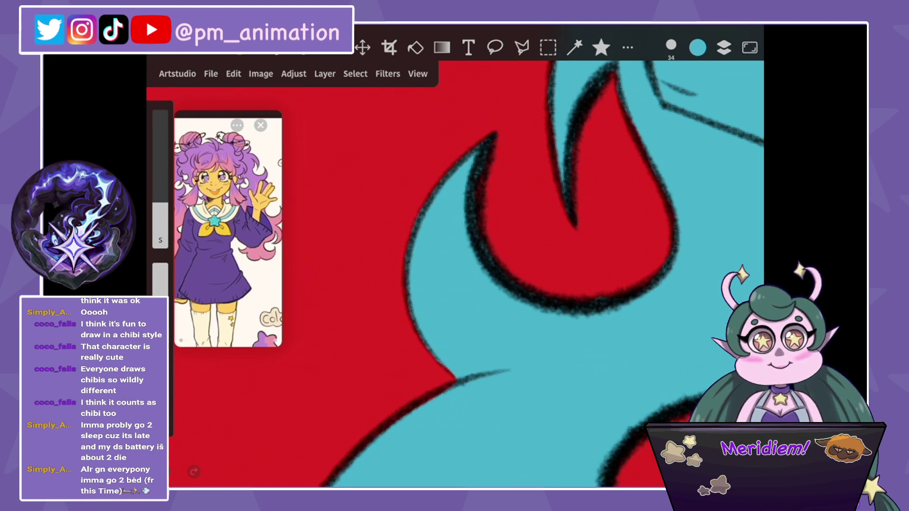
pyautogui.click(697, 47)
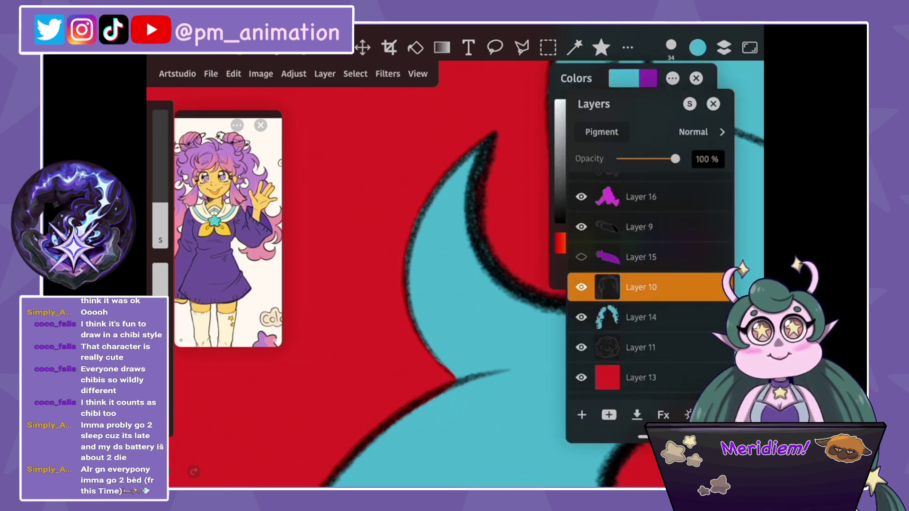
pyautogui.scroll(-5, 521, 275)
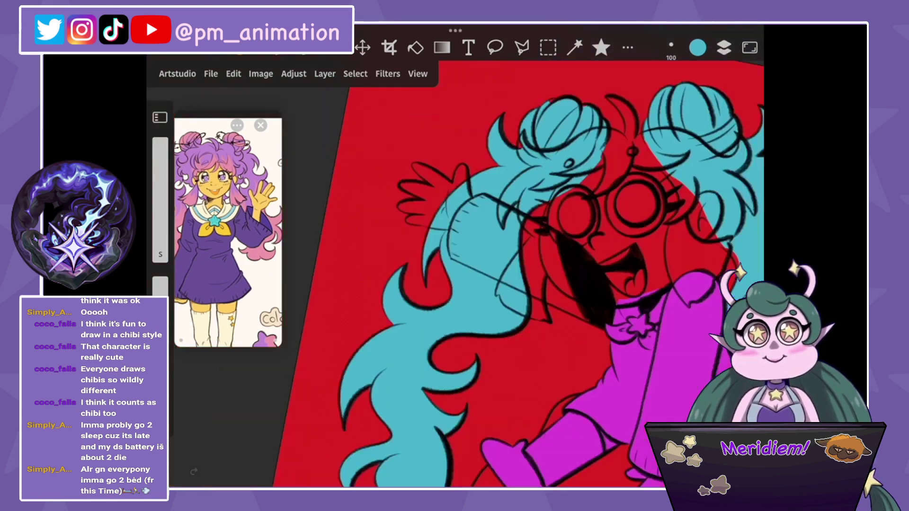
pyautogui.scroll(5, 520, 236)
pyautogui.scroll(3, 521, 237)
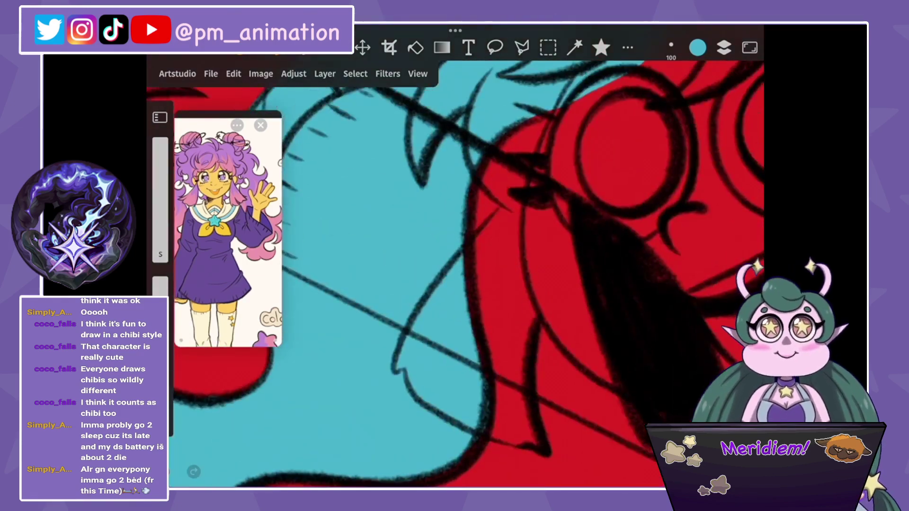
pyautogui.hotkey('ctrl', 'z')
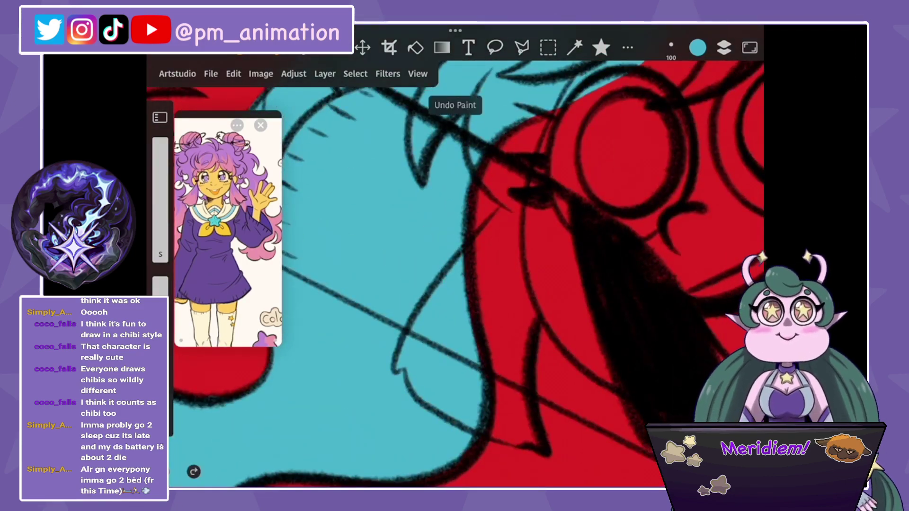
pyautogui.scroll(-5, 468, 284)
pyautogui.hotkey('ctrl', 'shift', 'z')
pyautogui.scroll(5, 407, 161)
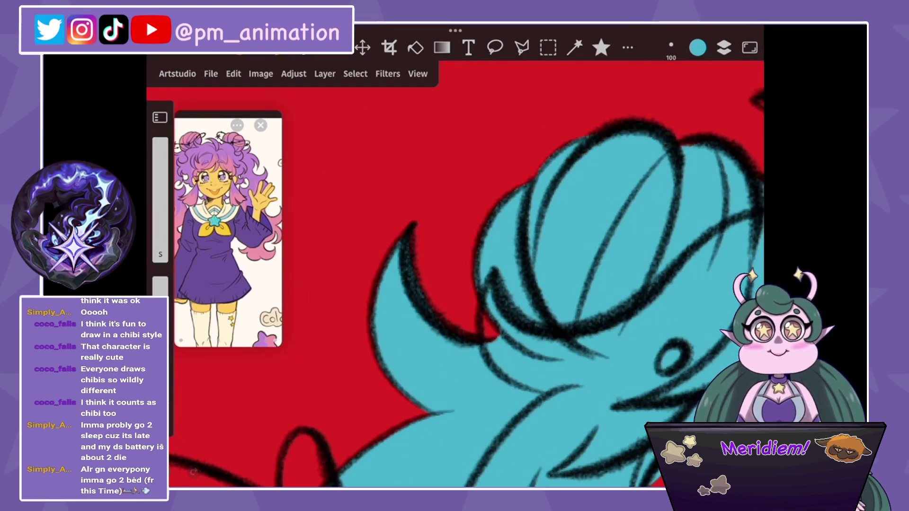
pyautogui.scroll(-5, 454, 284)
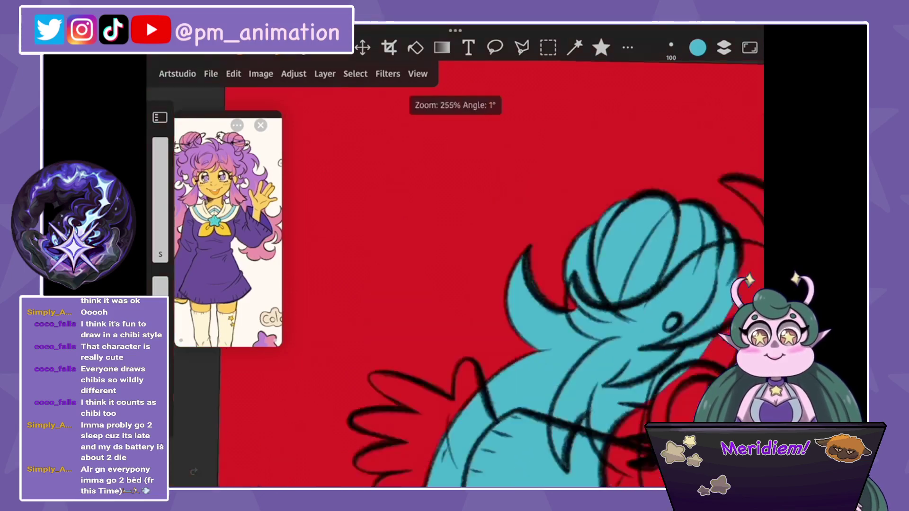
# Toggle the red background Layer 13 off and back on.
pyautogui.click(724, 47)
pyautogui.click(581, 347)
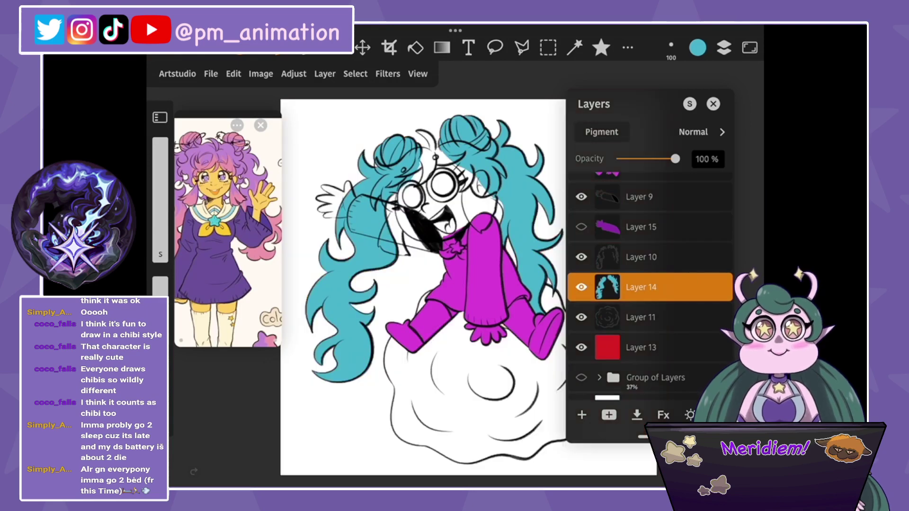
pyautogui.click(653, 347)
pyautogui.moveTo(160, 142); pyautogui.dragTo(160, 204)
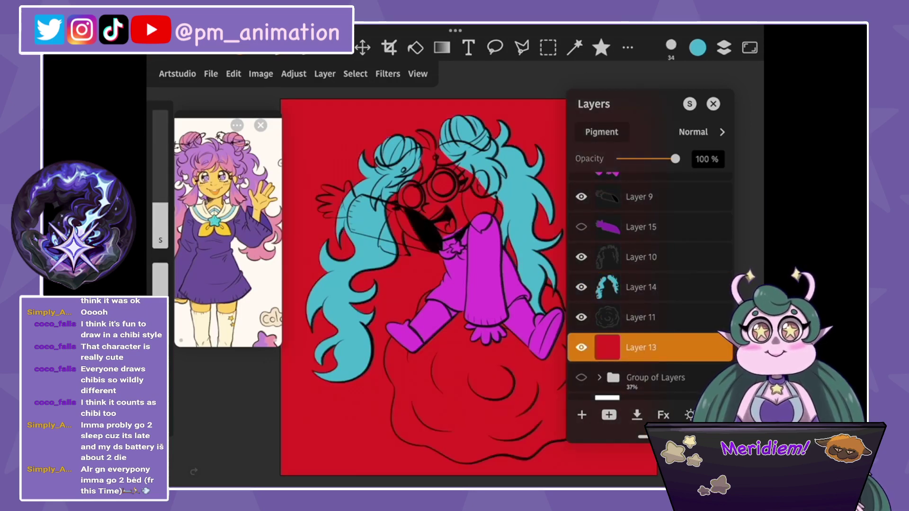
pyautogui.scroll(3, 649, 284)
pyautogui.scroll(2, 649, 284)
# Hide the purple outfit Layer 16 and teal hair Layer 14, and make Layer 13 active.
pyautogui.click(581, 274)
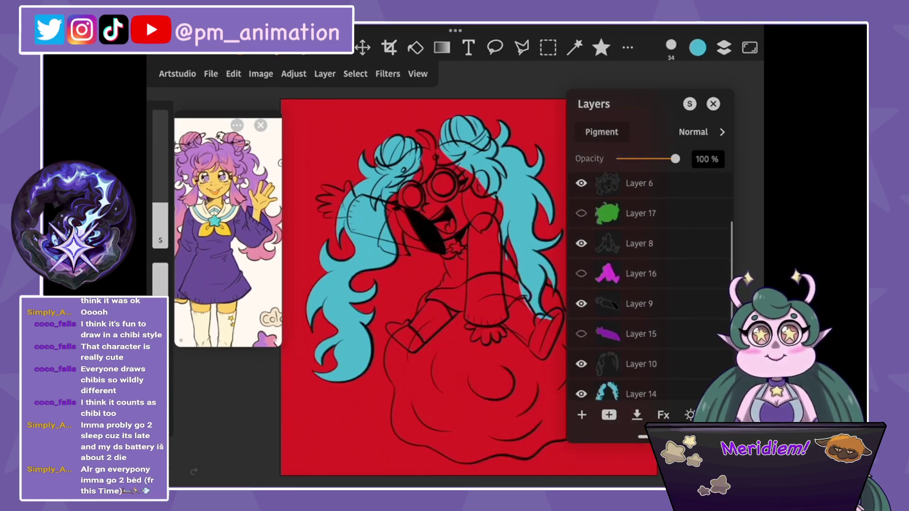
pyautogui.scroll(-3, 648, 284)
pyautogui.click(581, 290)
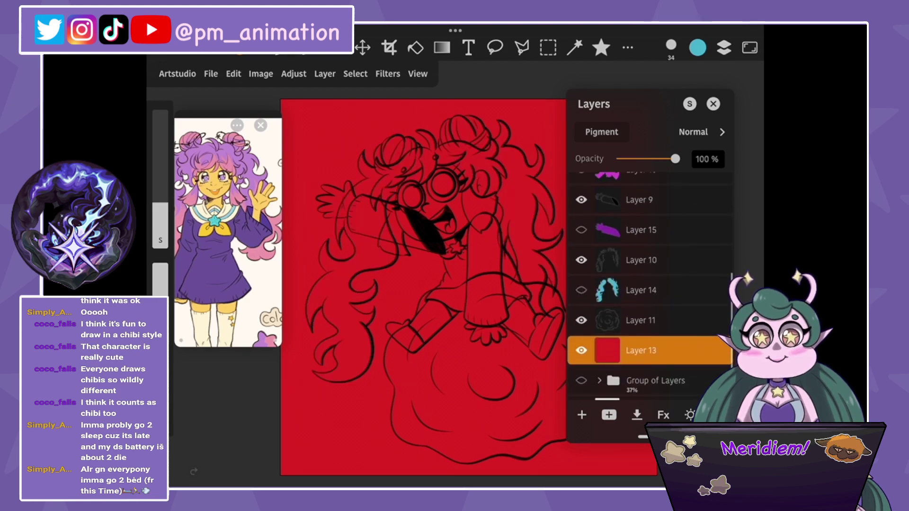
pyautogui.click(724, 48)
pyautogui.scroll(5, 454, 284)
pyautogui.scroll(2, 455, 272)
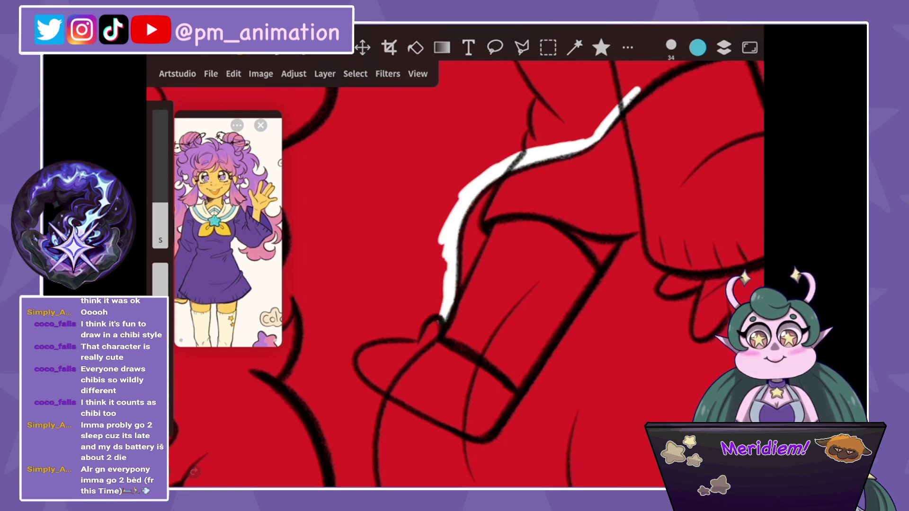
# Paint a white line down the cloud's black edge and along its upper curve.
pyautogui.scroll(-5, 454, 273)
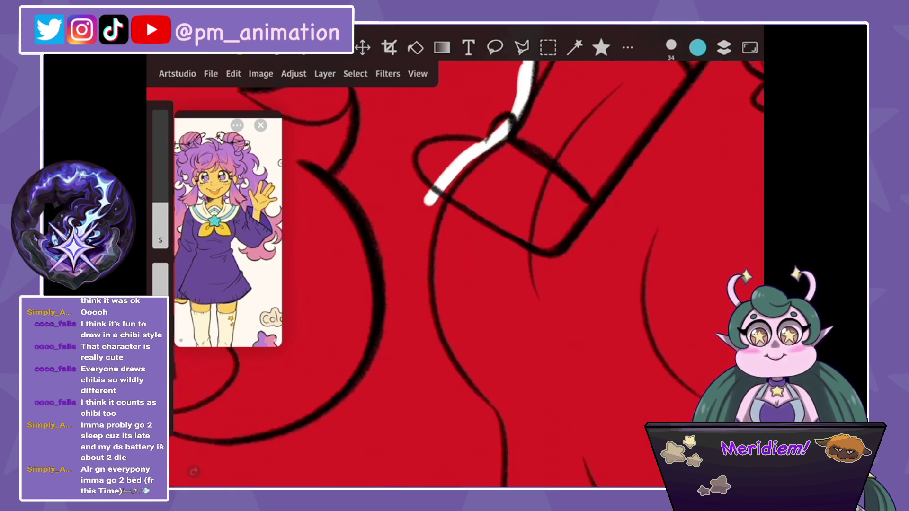
pyautogui.moveTo(440, 195); pyautogui.dragTo(421, 326)
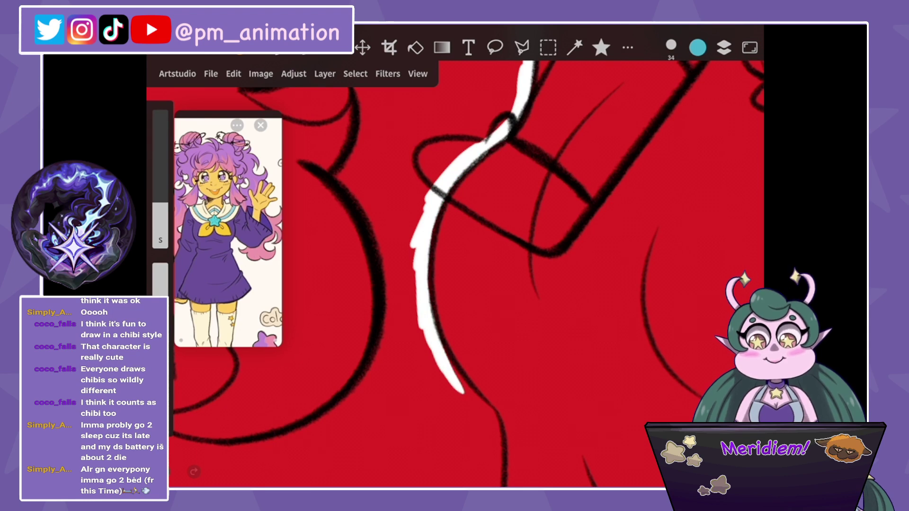
pyautogui.scroll(-5, 455, 272)
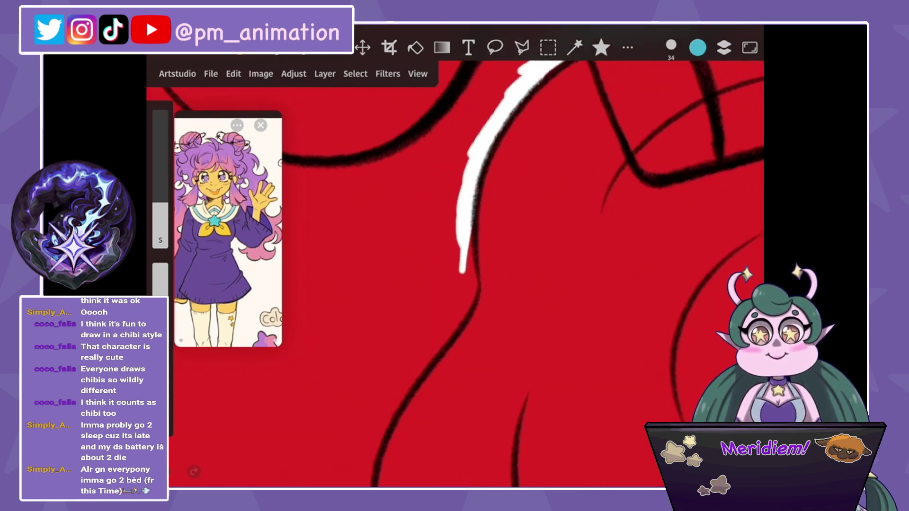
pyautogui.scroll(-5, 454, 272)
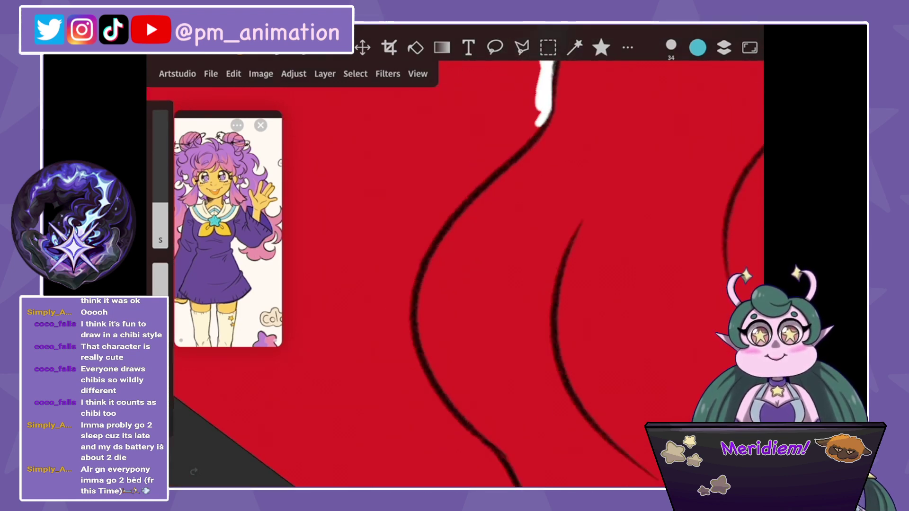
pyautogui.moveTo(542, 116)
pyautogui.mouseDown()
pyautogui.moveTo(466, 187)
pyautogui.moveTo(406, 272)
pyautogui.moveTo(398, 303)
pyautogui.moveTo(431, 414)
pyautogui.mouseUp()
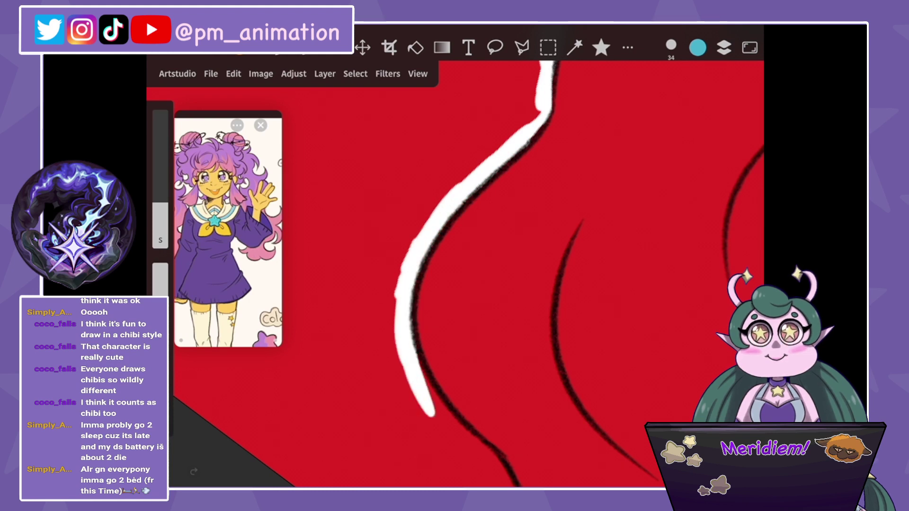
pyautogui.scroll(-3, 454, 272)
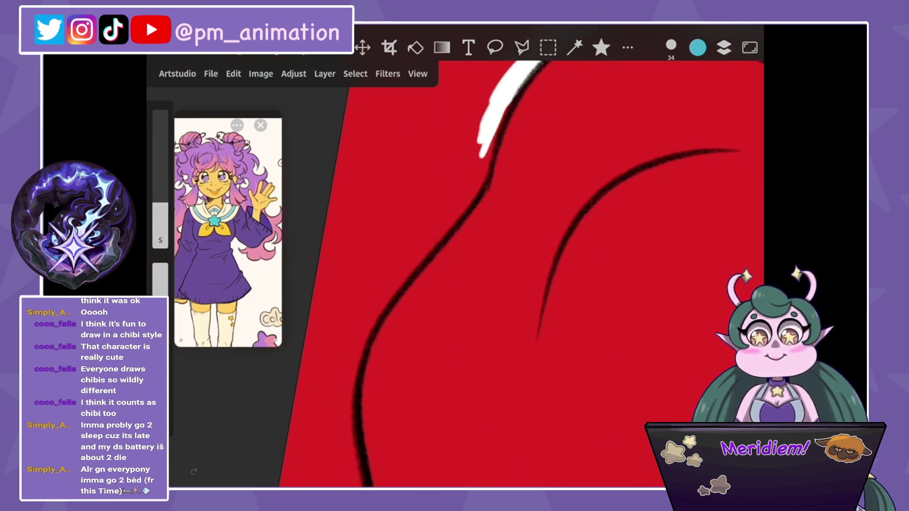
pyautogui.moveTo(472, 186)
pyautogui.mouseDown()
pyautogui.moveTo(364, 322)
pyautogui.moveTo(341, 430)
pyautogui.mouseUp()
pyautogui.scroll(2, 454, 272)
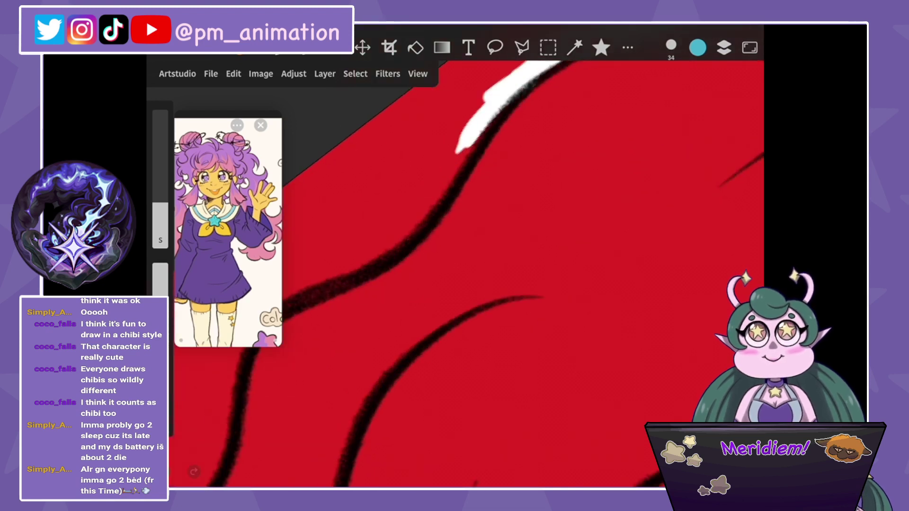
pyautogui.moveTo(502, 111)
pyautogui.mouseDown()
pyautogui.moveTo(430, 206)
pyautogui.moveTo(374, 258)
pyautogui.mouseUp()
pyautogui.scroll(-3, 455, 272)
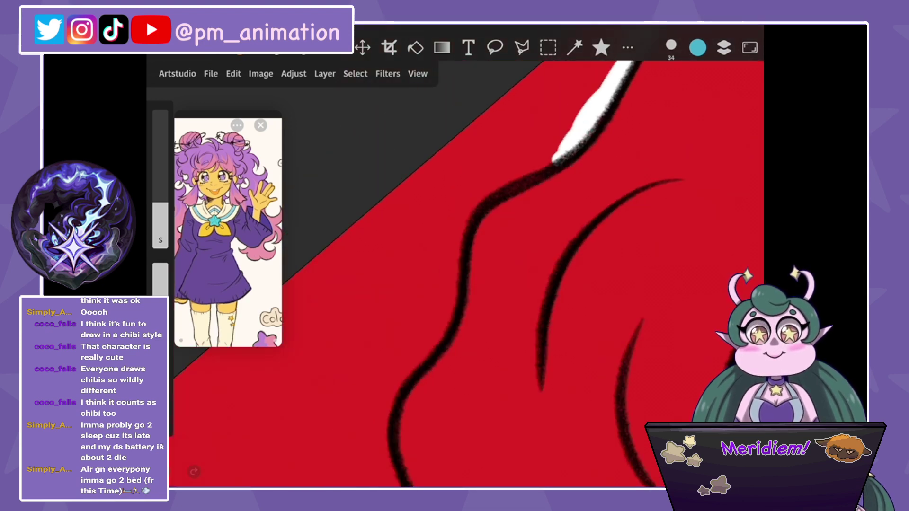
pyautogui.moveTo(556, 161)
pyautogui.mouseDown()
pyautogui.moveTo(497, 182)
pyautogui.moveTo(454, 216)
pyautogui.moveTo(436, 317)
pyautogui.moveTo(393, 381)
pyautogui.mouseUp()
# Carry the white outline down the cloud's lower edge and join it to the lower segment.
pyautogui.scroll(-3, 454, 272)
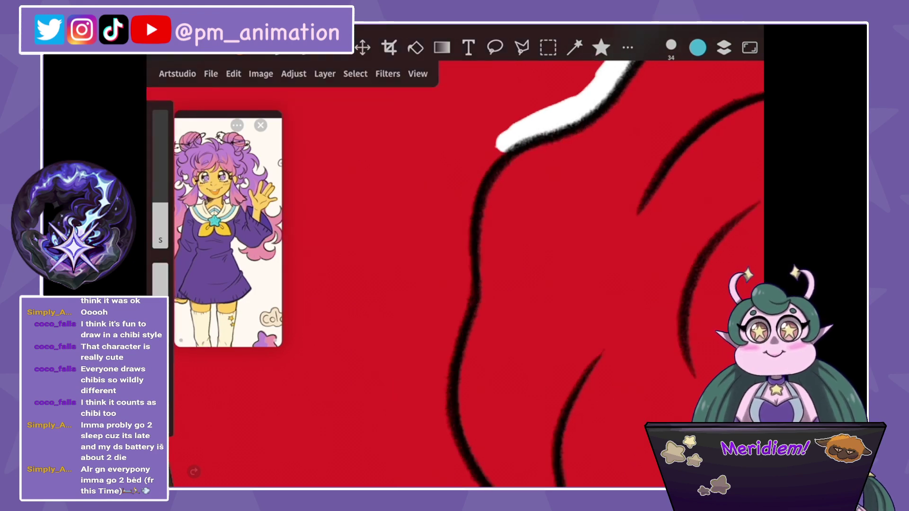
pyautogui.moveTo(500, 145)
pyautogui.mouseDown()
pyautogui.moveTo(454, 222)
pyautogui.moveTo(459, 296)
pyautogui.moveTo(433, 445)
pyautogui.mouseUp()
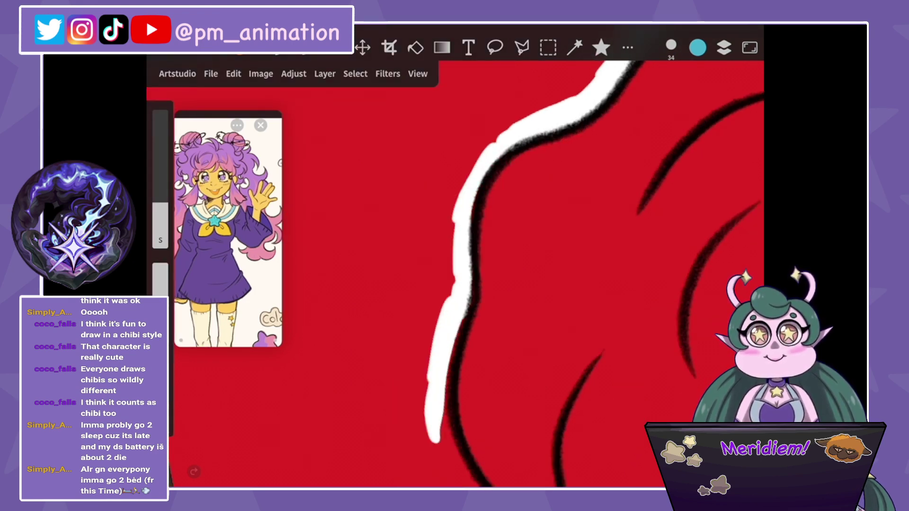
pyautogui.scroll(2, 454, 272)
pyautogui.moveTo(495, 145)
pyautogui.mouseDown()
pyautogui.moveTo(452, 213)
pyautogui.moveTo(440, 277)
pyautogui.mouseUp()
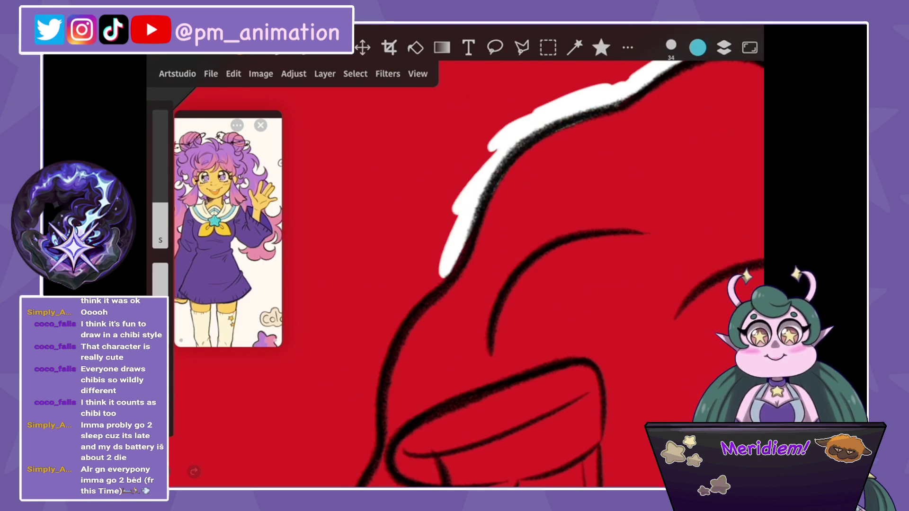
pyautogui.moveTo(160, 209)
pyautogui.mouseDown()
pyautogui.moveTo(160, 142)
pyautogui.moveTo(160, 204)
pyautogui.mouseUp()
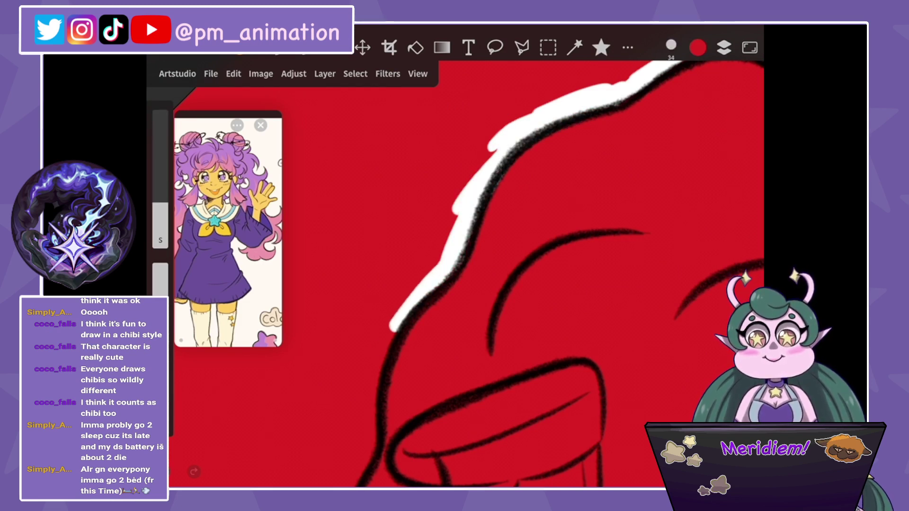
pyautogui.moveTo(391, 327); pyautogui.dragTo(364, 452)
pyautogui.scroll(-3, 474, 275)
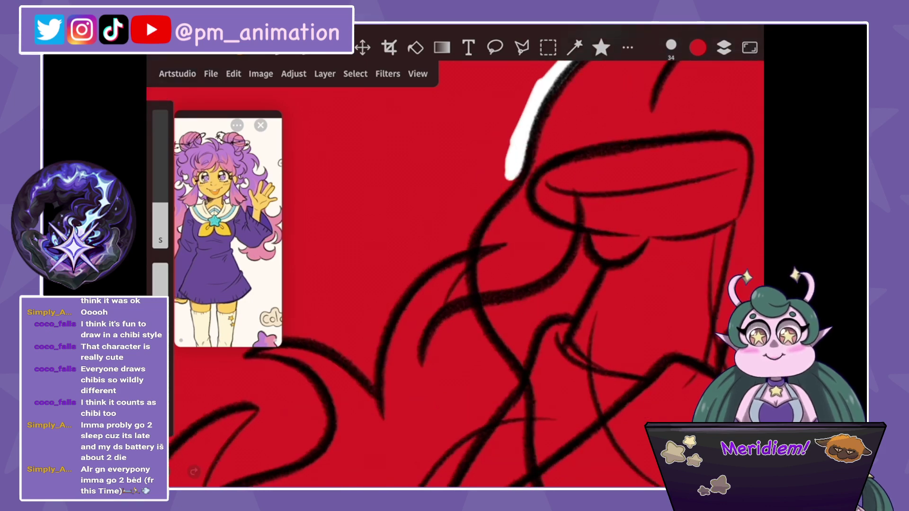
pyautogui.moveTo(469, 219)
pyautogui.mouseDown()
pyautogui.moveTo(462, 317)
pyautogui.moveTo(516, 384)
pyautogui.mouseUp()
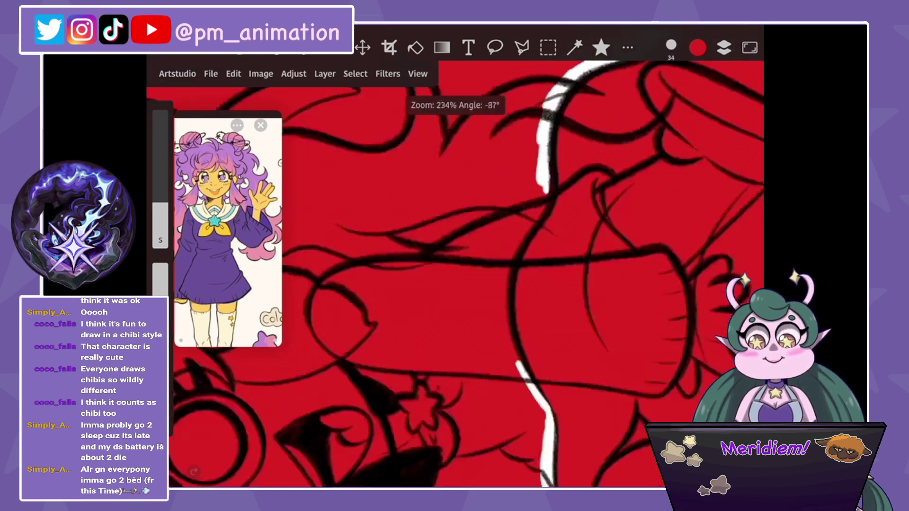
pyautogui.scroll(2, 466, 274)
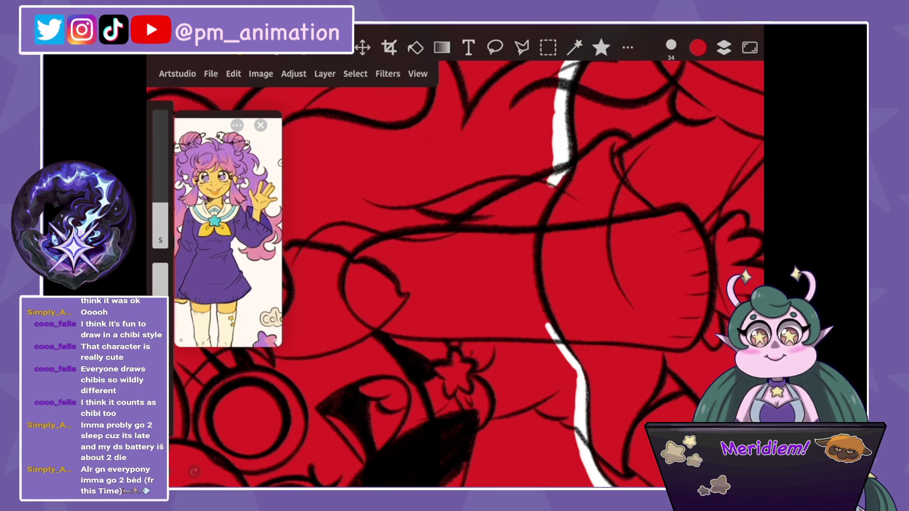
pyautogui.moveTo(523, 234); pyautogui.dragTo(549, 329)
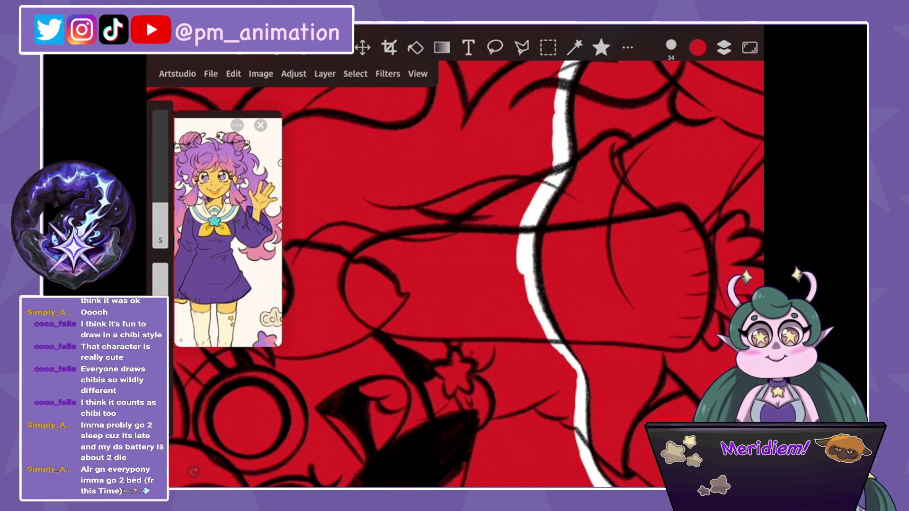
pyautogui.scroll(-3, 454, 275)
# Expand the selection, clear the red fill outside the cloud, and deselect.
pyautogui.click(387, 74)
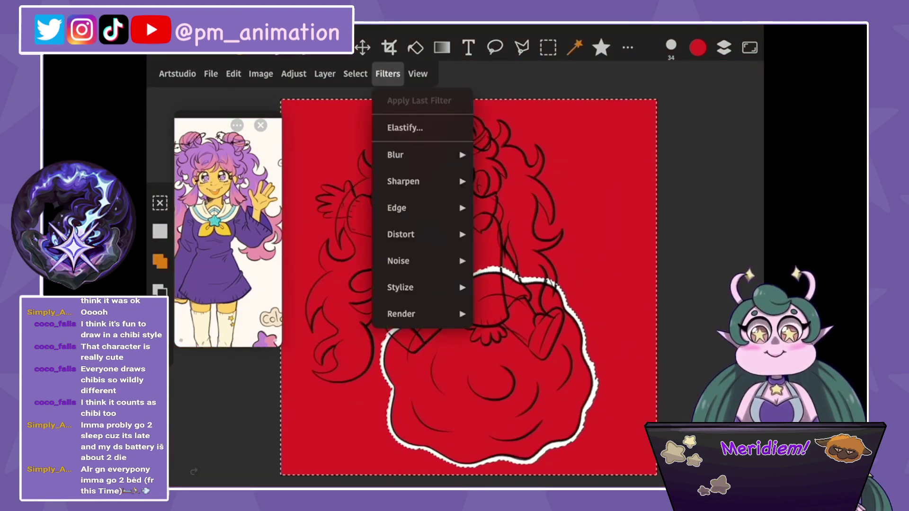
pyautogui.click(355, 73)
pyautogui.click(373, 341)
pyautogui.click(511, 160)
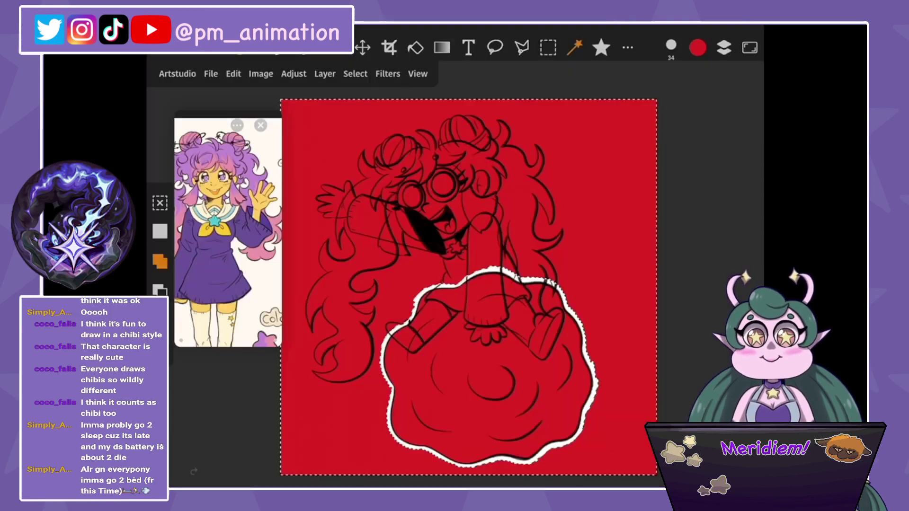
pyautogui.click(234, 74)
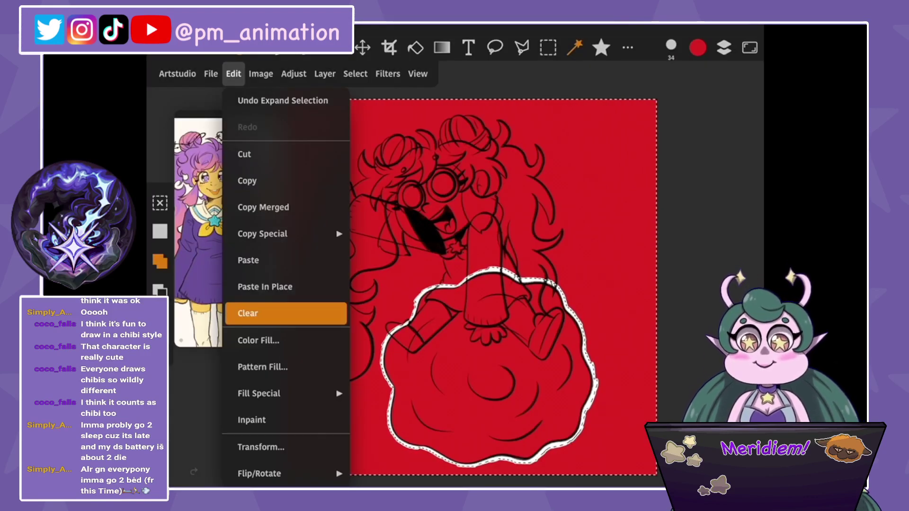
pyautogui.click(246, 313)
pyautogui.hotkey('ctrl', 'd')
# Move Layers 14 and 10 below the red cloud Layer 13.
pyautogui.click(724, 47)
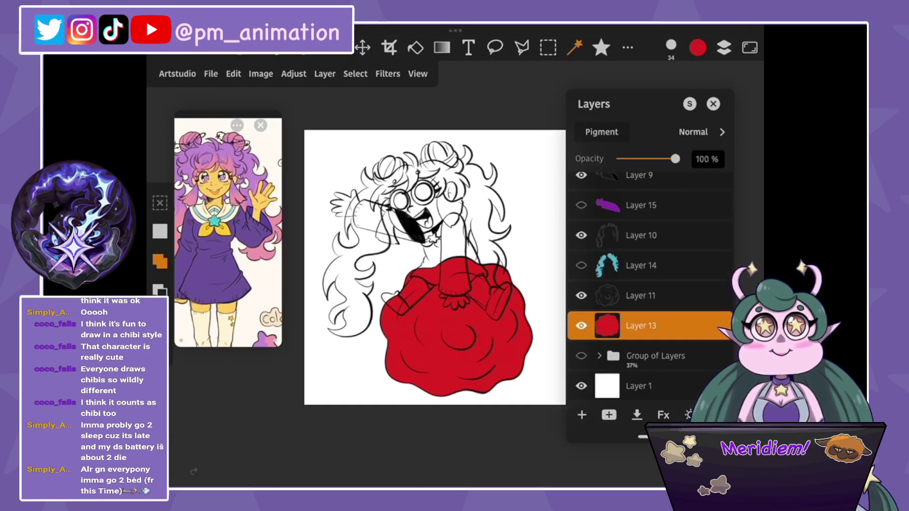
pyautogui.click(641, 265)
pyautogui.click(641, 235)
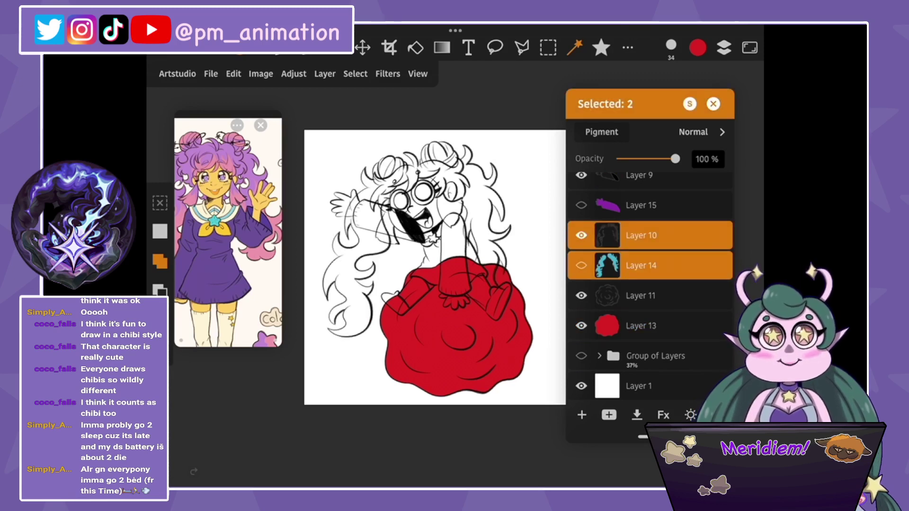
pyautogui.moveTo(641, 265); pyautogui.dragTo(641, 337)
pyautogui.click(641, 326)
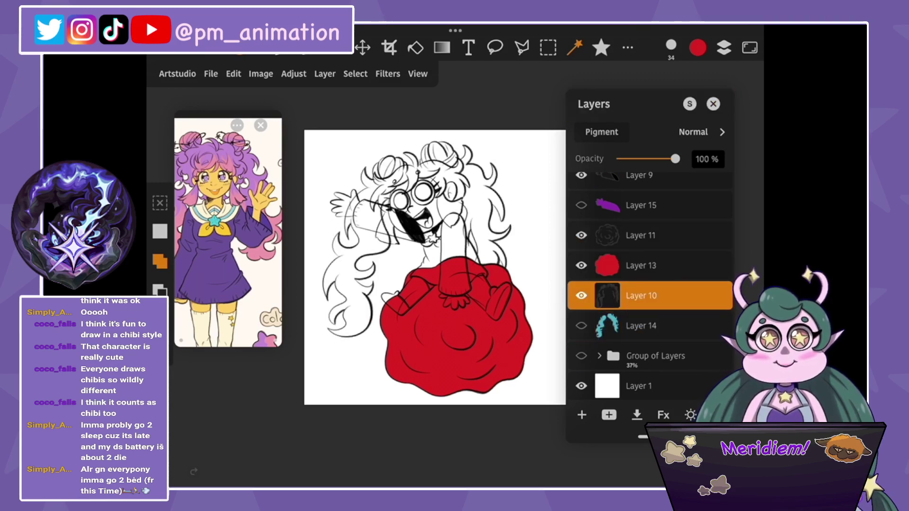
pyautogui.click(641, 265)
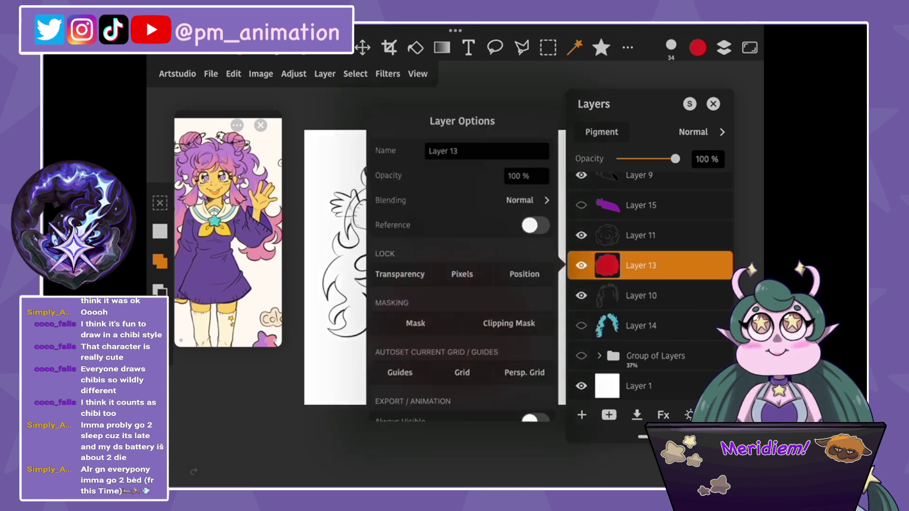
pyautogui.click(641, 265)
pyautogui.click(641, 325)
# Turn on visibility for Layers 14, 15, 16, 17 and 18.
pyautogui.click(581, 326)
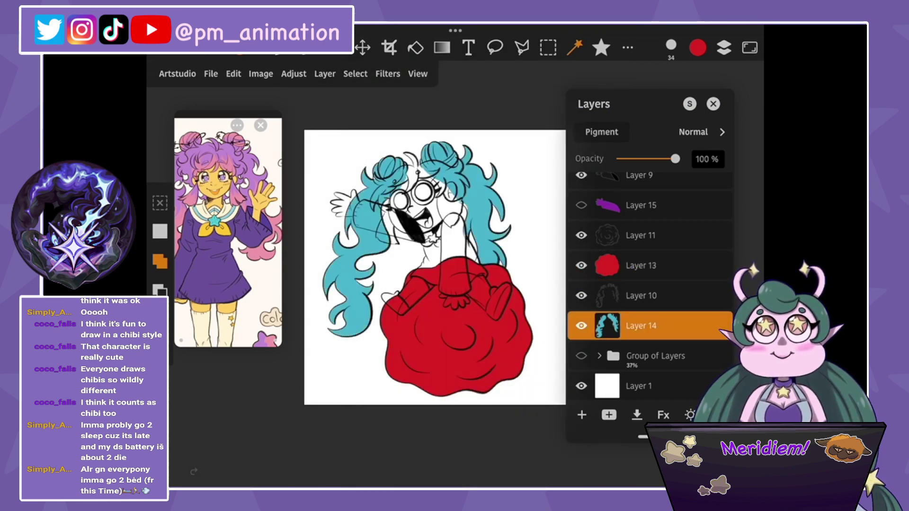
pyautogui.scroll(3, 649, 284)
pyautogui.click(581, 293)
pyautogui.click(581, 233)
pyautogui.scroll(2, 649, 284)
pyautogui.click(581, 278)
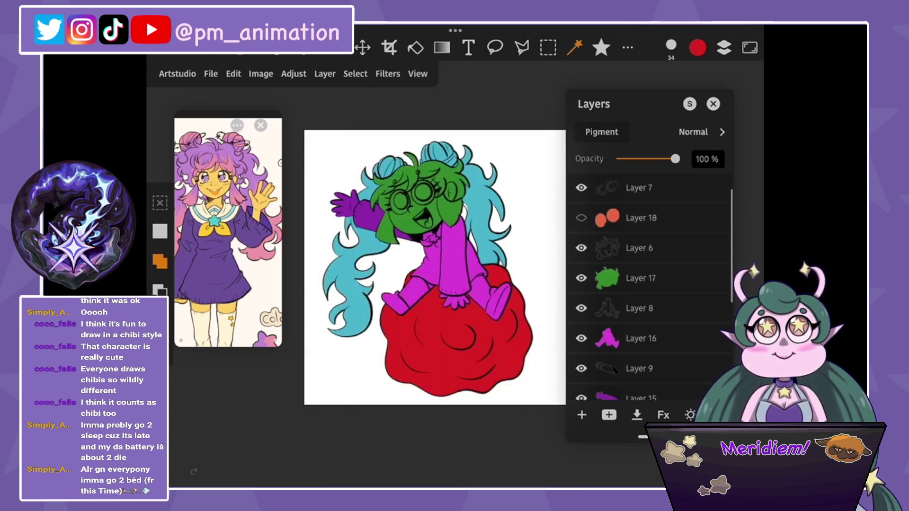
pyautogui.scroll(1, 649, 284)
pyautogui.click(582, 249)
pyautogui.scroll(-5, 649, 284)
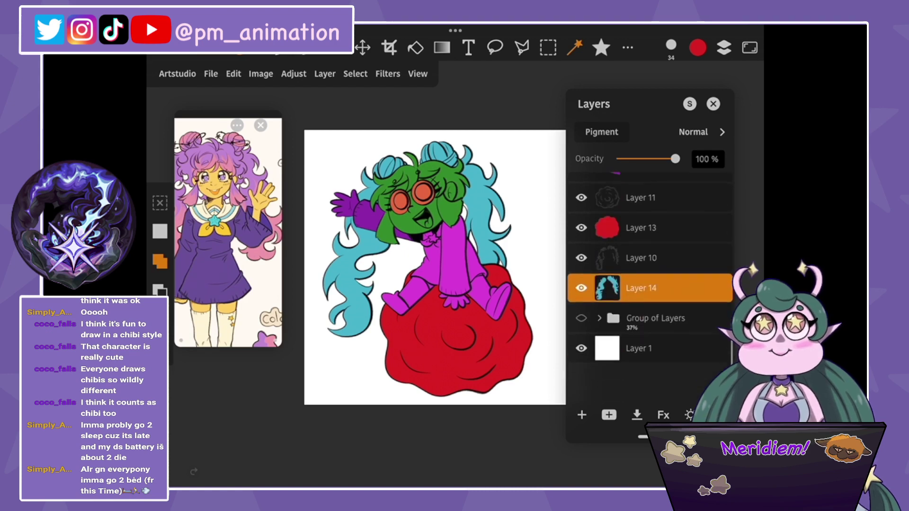
pyautogui.scroll(1, 649, 284)
# Choose a favourite brush for painting the pigtails.
pyautogui.click(601, 48)
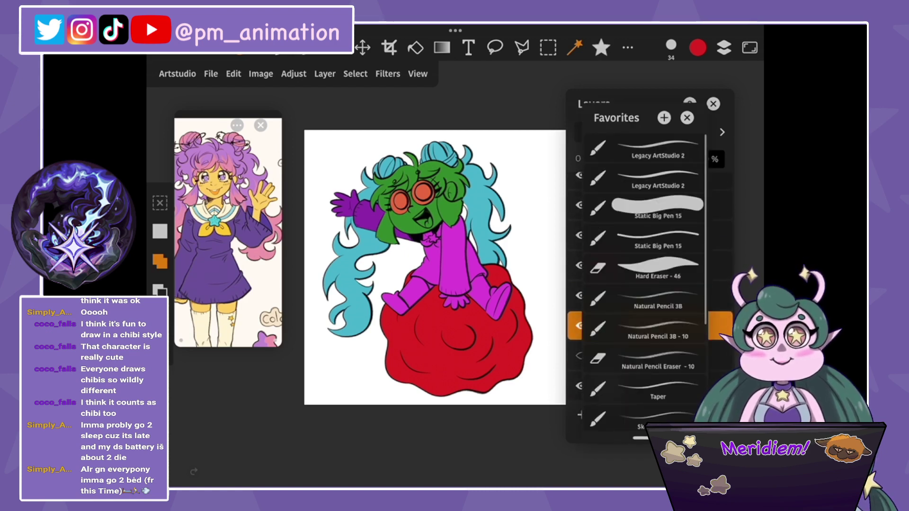
pyautogui.click(658, 306)
pyautogui.scroll(5, 435, 268)
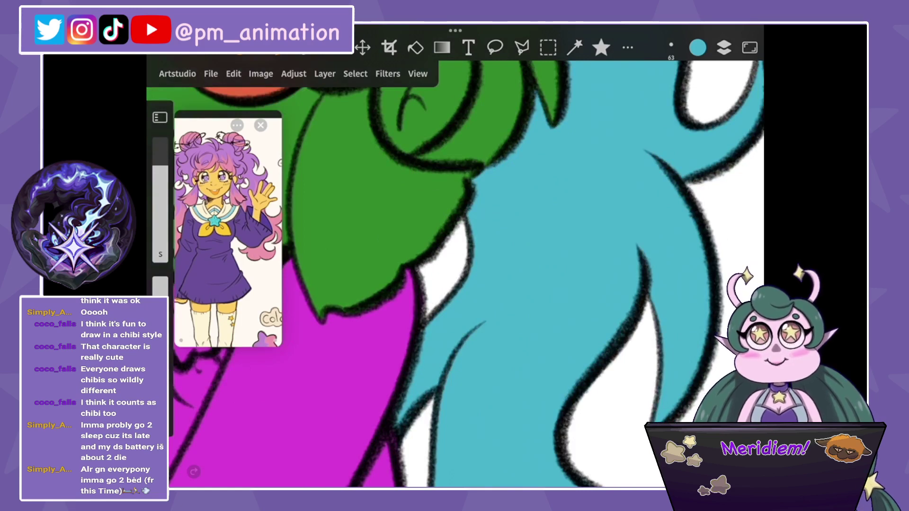
pyautogui.scroll(-5, 468, 284)
# Lock transparency on Layers 14, 13 and 15.
pyautogui.click(724, 47)
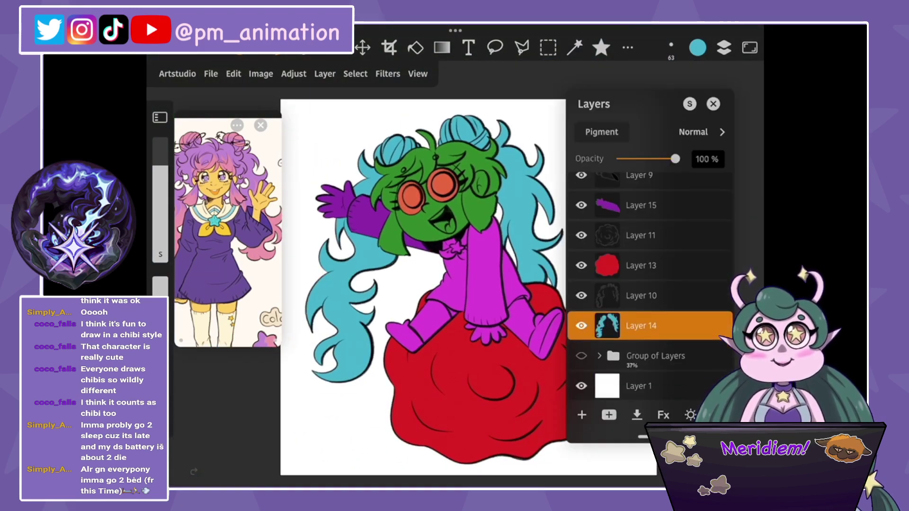
pyautogui.click(655, 356)
pyautogui.click(641, 326)
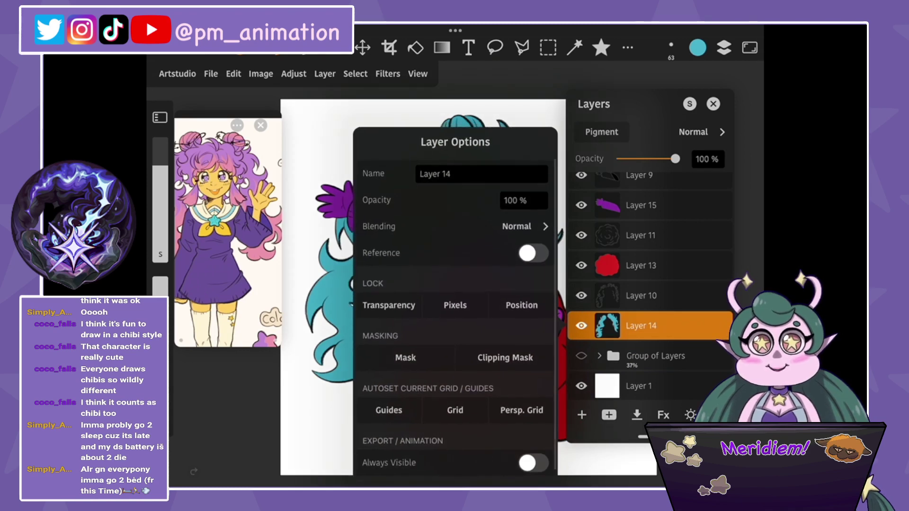
pyautogui.click(395, 311)
pyautogui.click(640, 265)
pyautogui.click(386, 263)
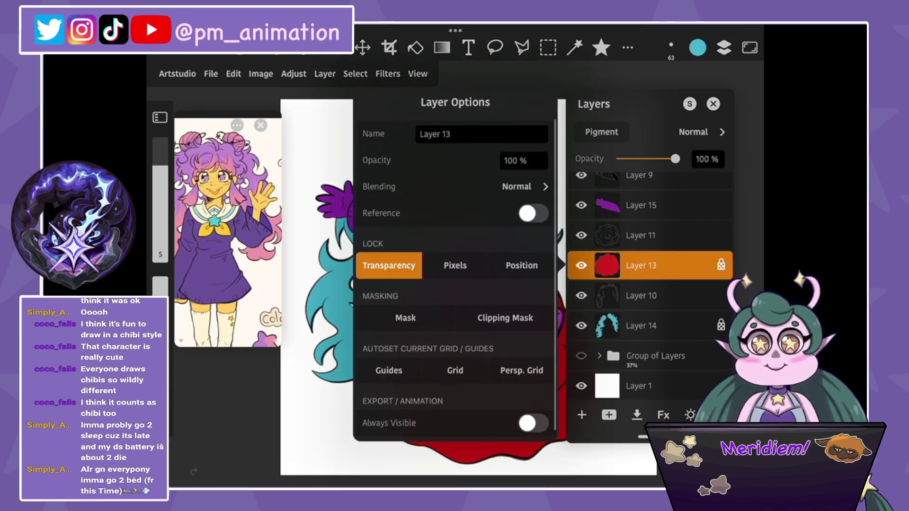
pyautogui.click(641, 205)
pyautogui.click(391, 222)
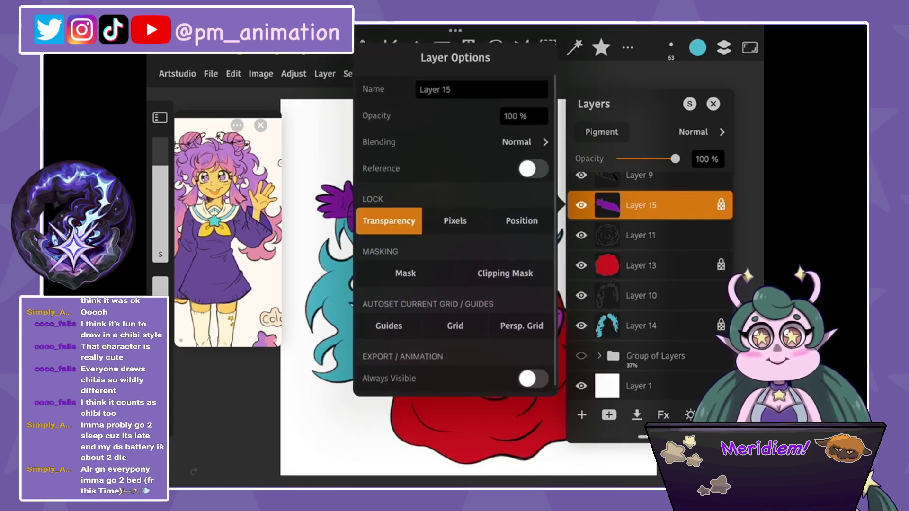
# Lock transparency on Layers 16, 17 and 18, then select the big pen brush.
pyautogui.scroll(3, 649, 284)
pyautogui.click(641, 295)
pyautogui.click(641, 269)
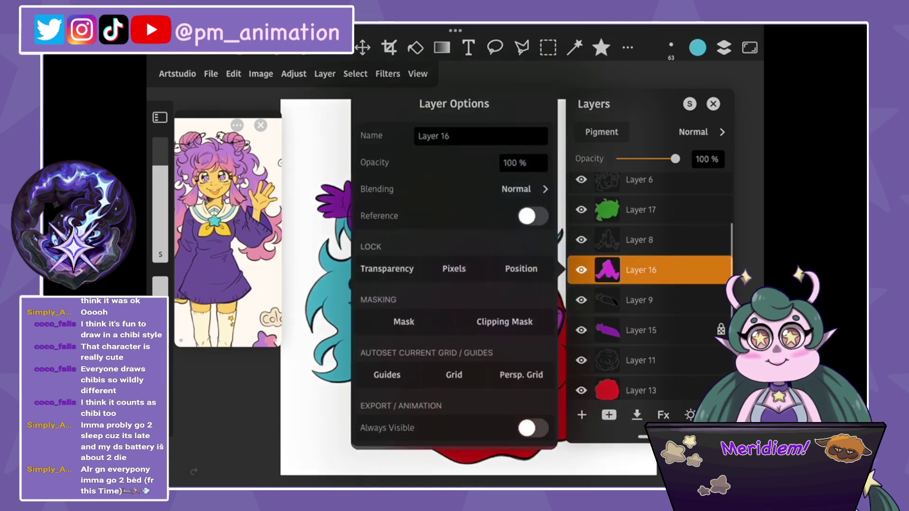
pyautogui.click(395, 265)
pyautogui.click(641, 210)
pyautogui.click(641, 209)
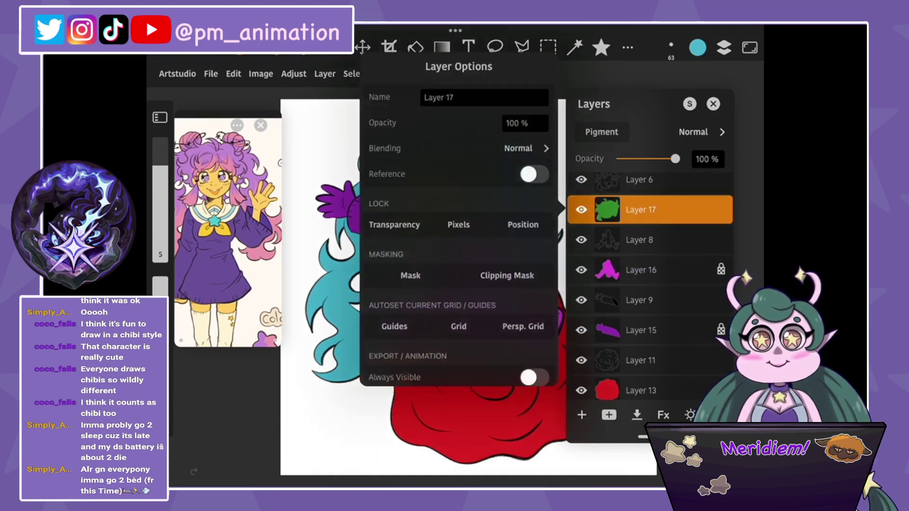
pyautogui.click(405, 223)
pyautogui.scroll(2, 649, 284)
pyautogui.click(641, 263)
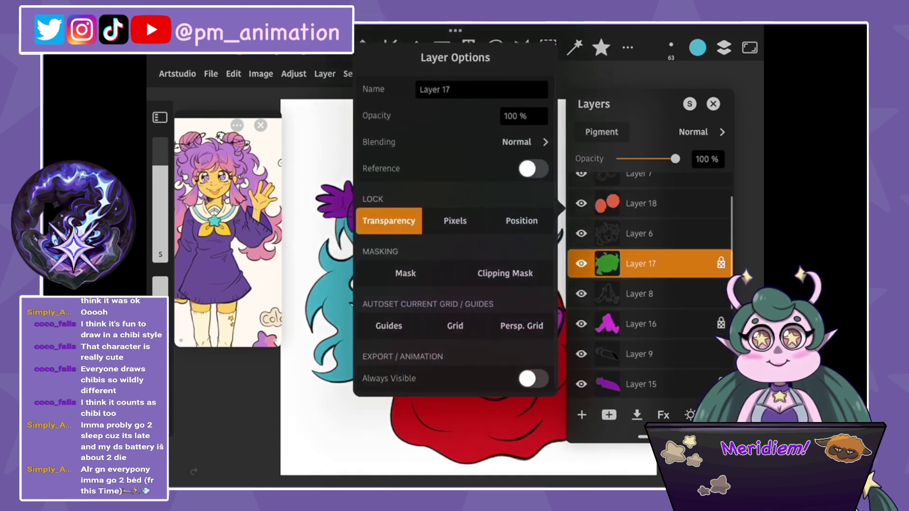
pyautogui.click(322, 284)
pyautogui.click(641, 203)
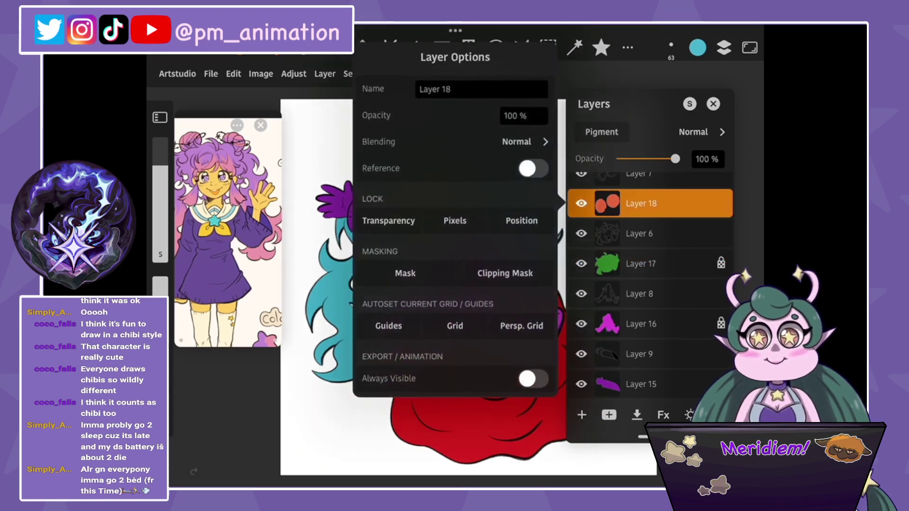
pyautogui.click(389, 221)
pyautogui.click(322, 284)
pyautogui.click(601, 47)
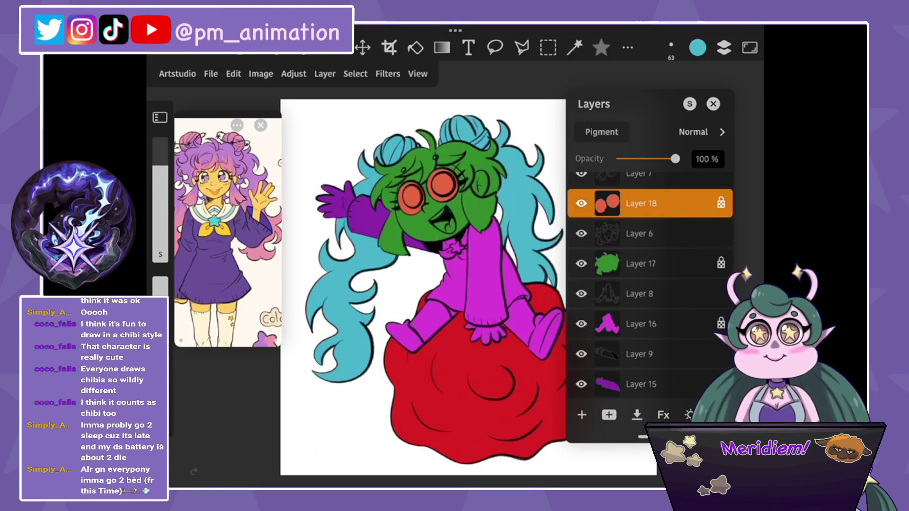
pyautogui.click(645, 208)
# Fill both goggle lenses with cream sampled from the reference.
pyautogui.click(615, 284)
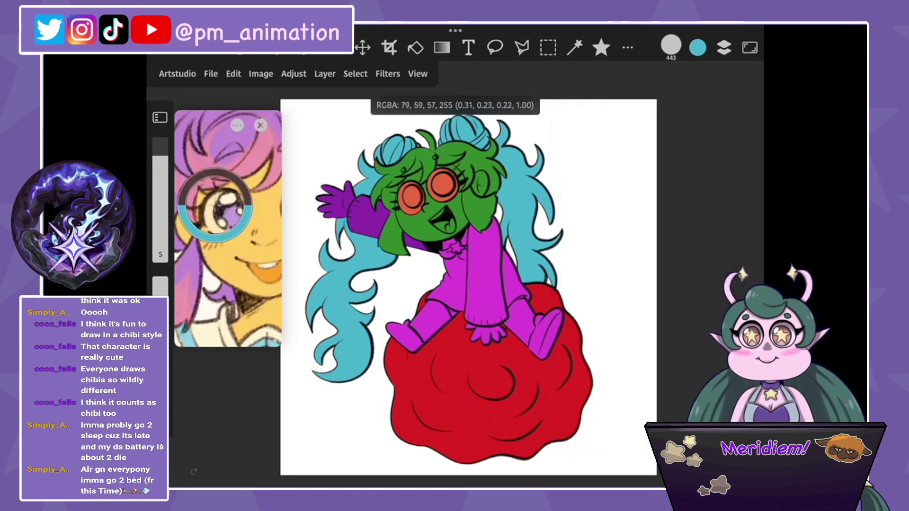
pyautogui.moveTo(203, 203); pyautogui.dragTo(208, 208)
pyautogui.moveTo(411, 199); pyautogui.dragTo(442, 185)
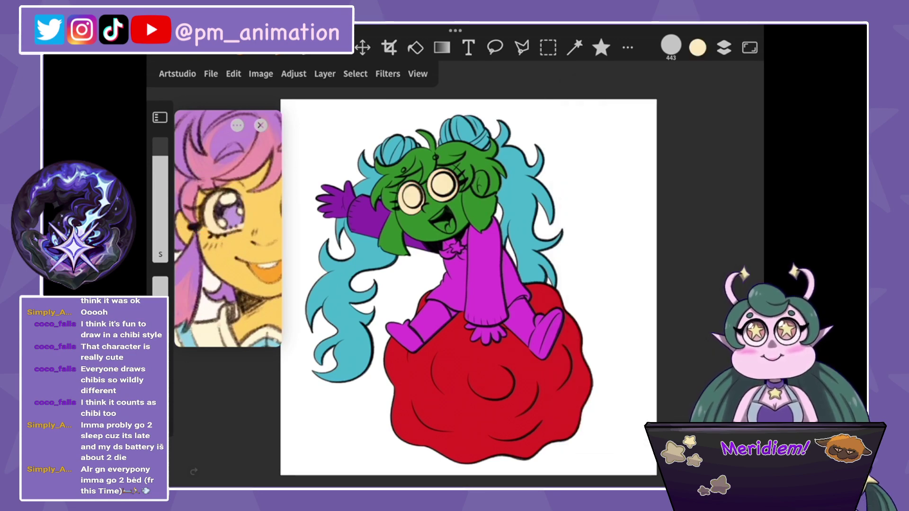
# Fill the hair and skin on Layer 17 with the reference's yellow skin colour.
pyautogui.click(724, 47)
pyautogui.scroll(2, 649, 284)
pyautogui.click(649, 363)
pyautogui.click(723, 48)
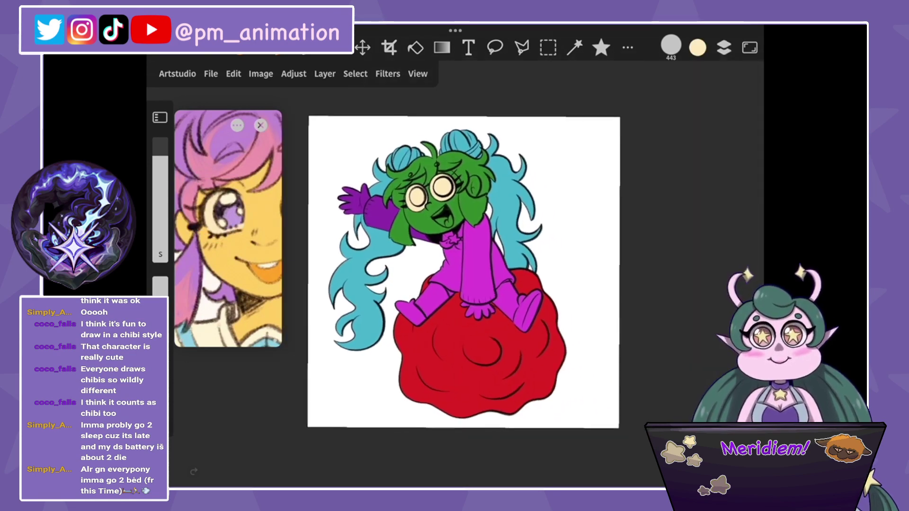
pyautogui.moveTo(227, 265); pyautogui.dragTo(236, 227)
pyautogui.click(246, 195)
pyautogui.click(454, 156)
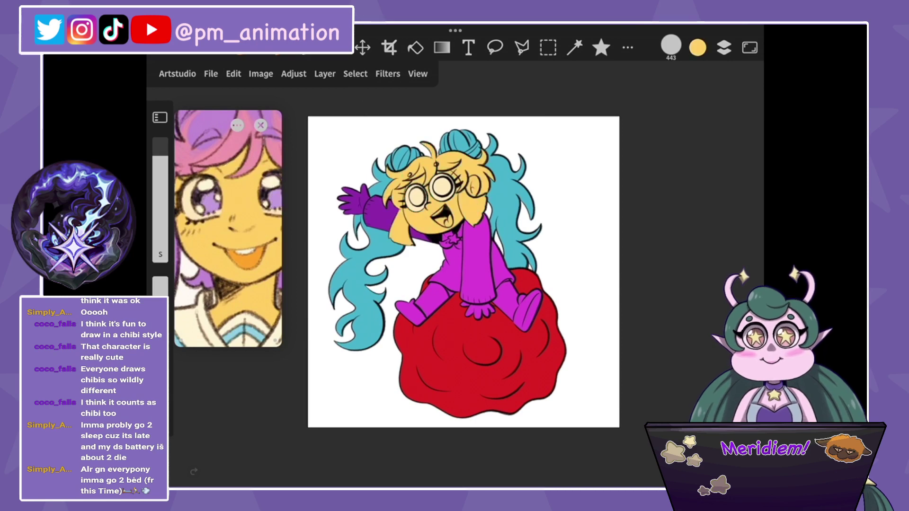
# Try a lilac fill on the outfit Layer 16, then undo it.
pyautogui.click(723, 47)
pyautogui.scroll(-1, 648, 284)
pyautogui.click(649, 347)
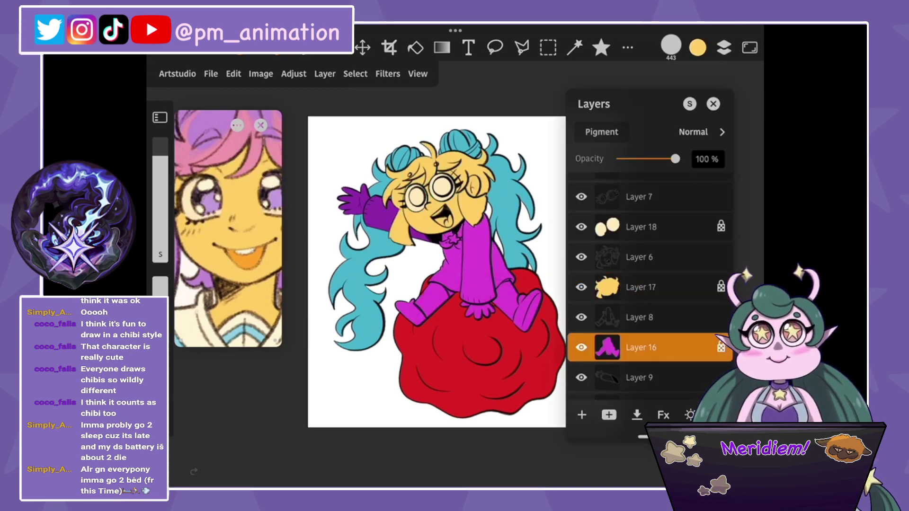
pyautogui.scroll(-3, 227, 227)
pyautogui.click(723, 48)
pyautogui.moveTo(240, 171); pyautogui.dragTo(232, 150)
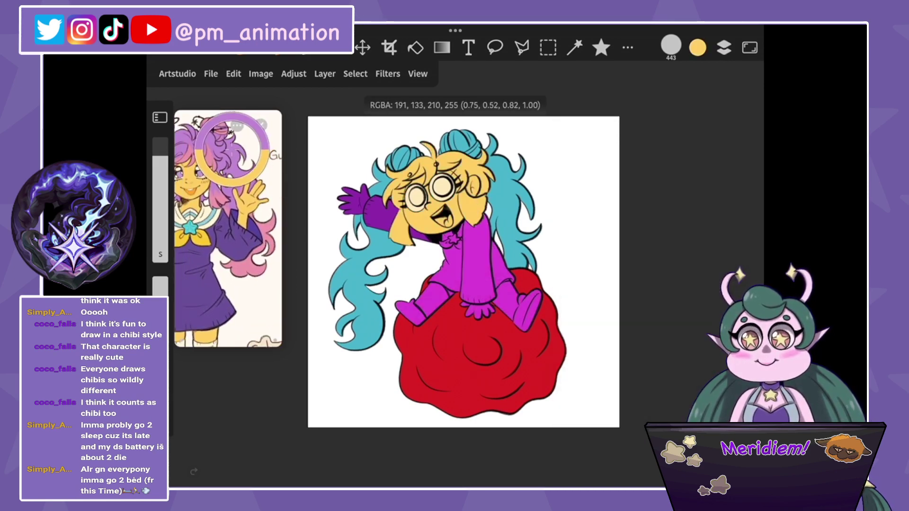
pyautogui.click(449, 246)
pyautogui.hotkey('ctrl', 'z')
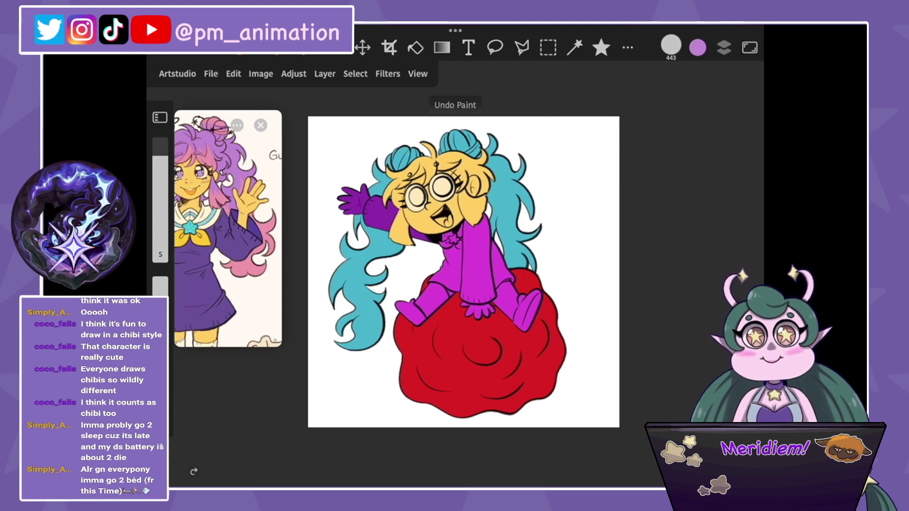
# Recolour the shirt and legs dark purple sampled from the reference dress.
pyautogui.click(724, 48)
pyautogui.moveTo(228, 227); pyautogui.dragTo(240, 220)
pyautogui.click(724, 48)
pyautogui.click(250, 222)
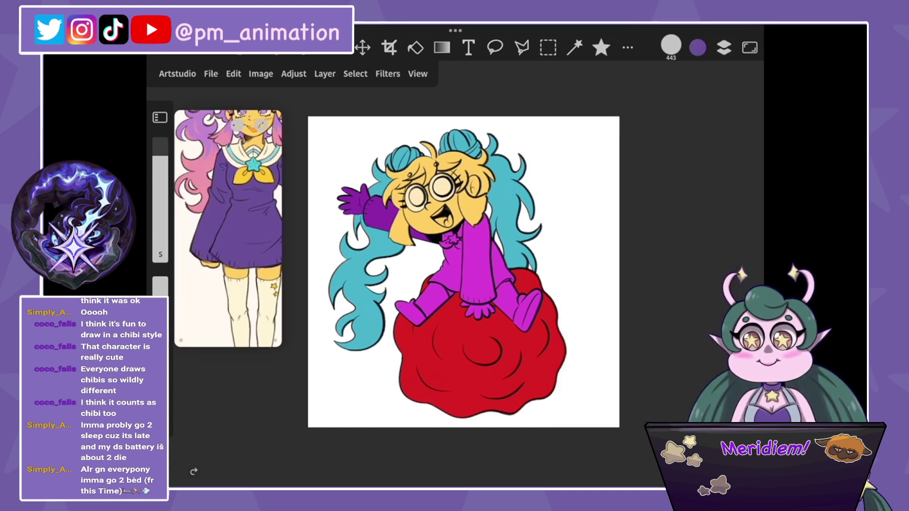
pyautogui.moveTo(416, 246)
pyautogui.mouseDown()
pyautogui.moveTo(478, 303)
pyautogui.moveTo(525, 307)
pyautogui.mouseUp()
pyautogui.click(724, 47)
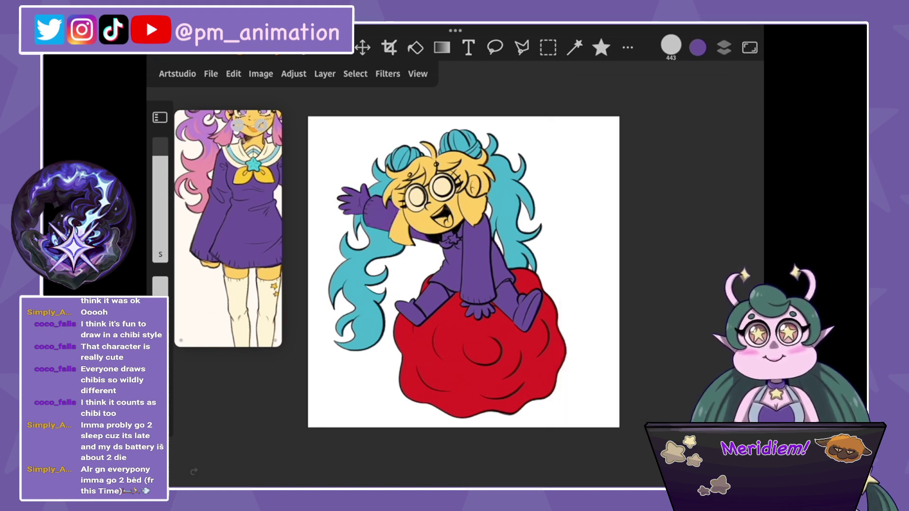
# Refill the cloud on Layer 13 with the palette's pink, then adjust it toward pale yellow.
pyautogui.click(724, 47)
pyautogui.click(640, 347)
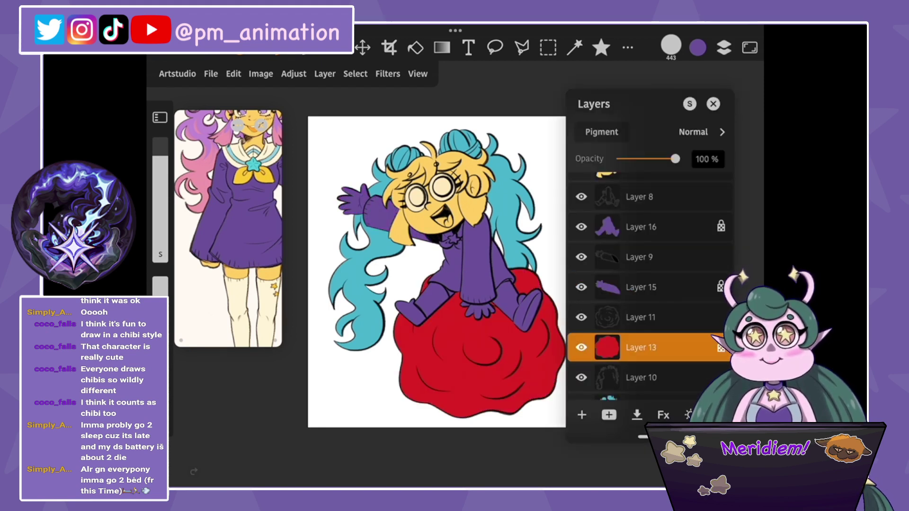
pyautogui.moveTo(227, 308); pyautogui.dragTo(227, 142)
pyautogui.click(261, 279)
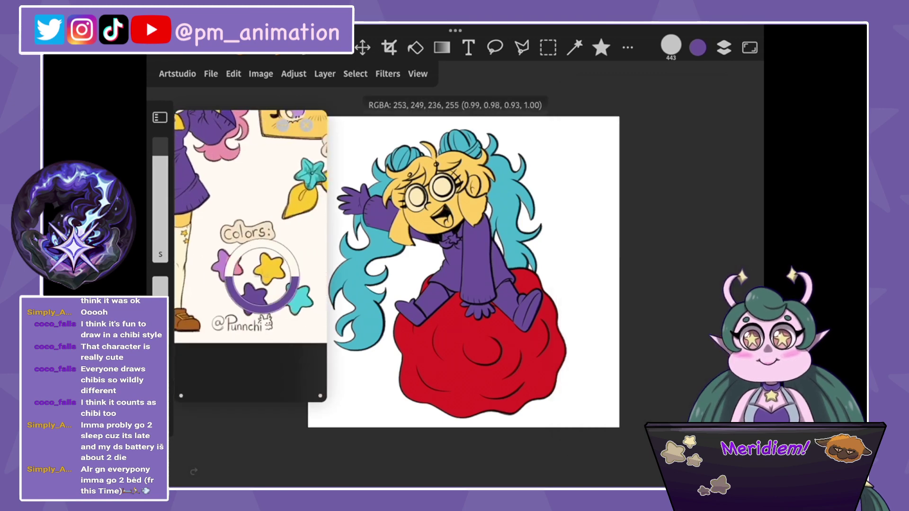
pyautogui.moveTo(262, 279); pyautogui.dragTo(227, 265)
pyautogui.click(473, 355)
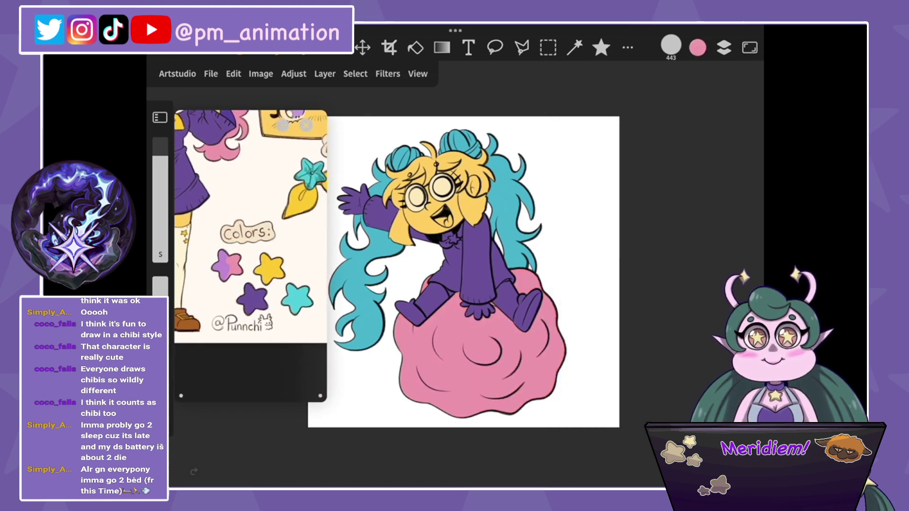
pyautogui.click(724, 47)
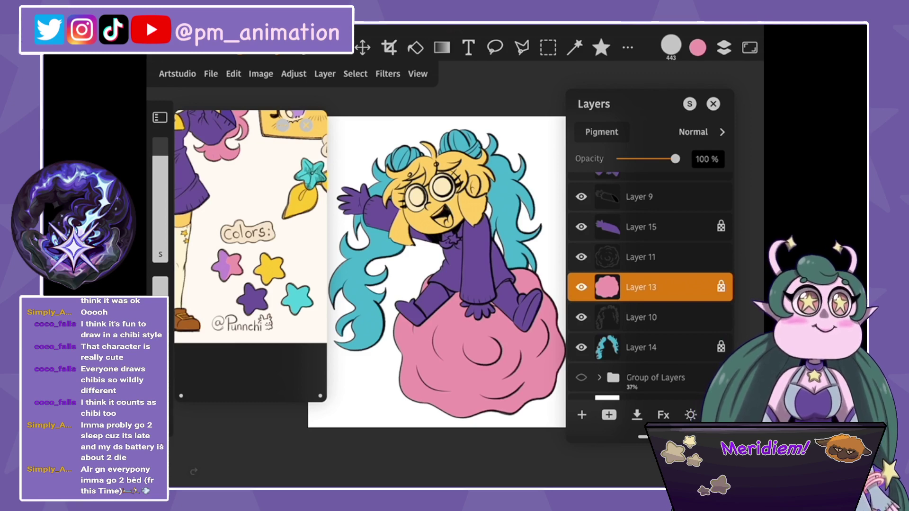
pyautogui.click(697, 48)
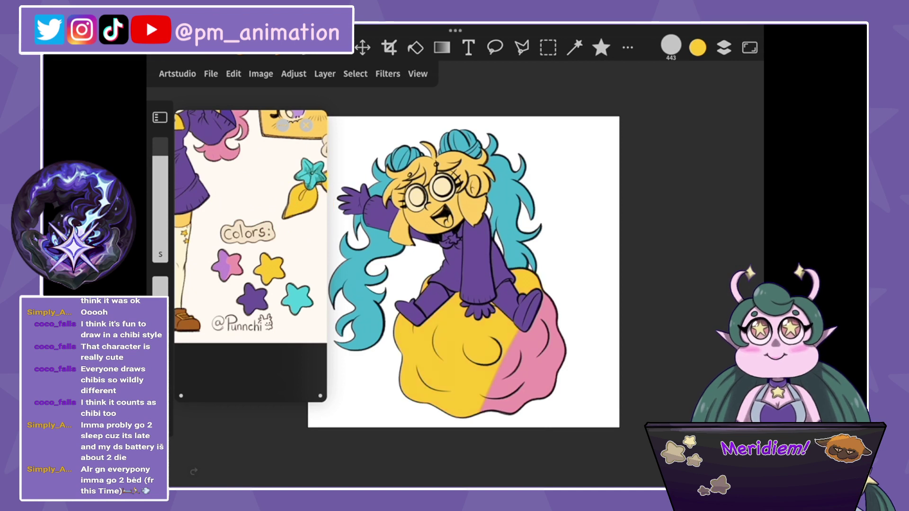
pyautogui.click(698, 47)
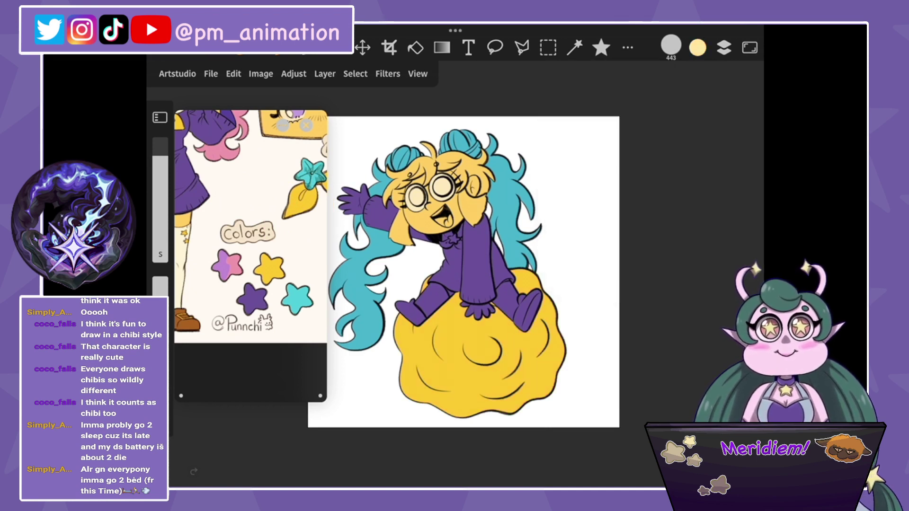
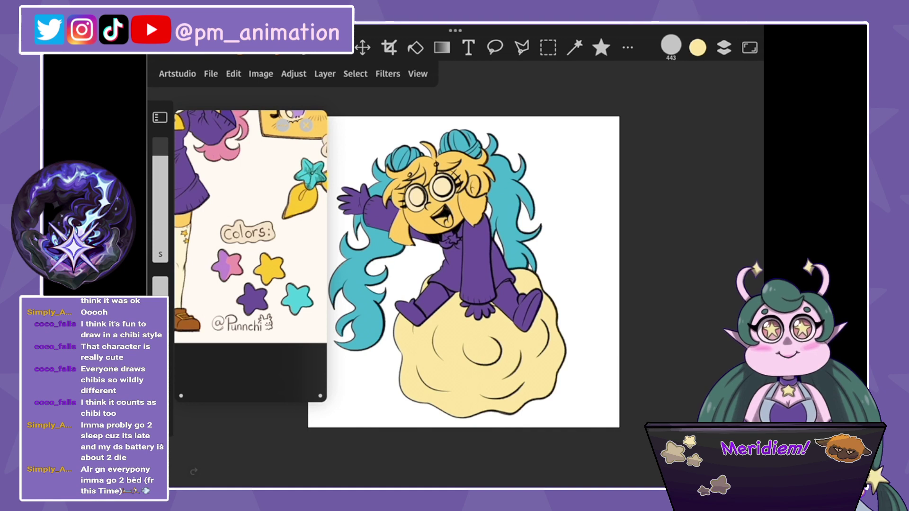
# Save the drawing, then fill the cloud seat with a deeper golden yellow.
pyautogui.click(211, 73)
pyautogui.hotkey('ctrl', 's')
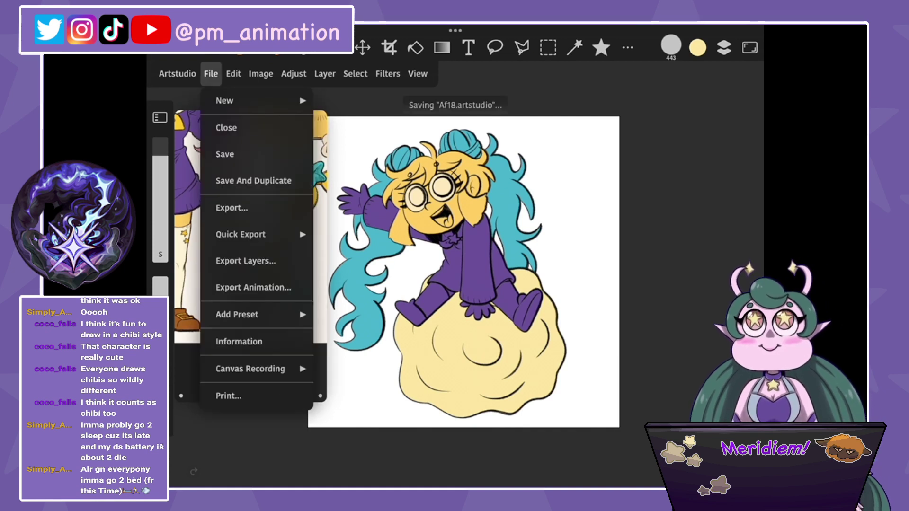
pyautogui.click(698, 47)
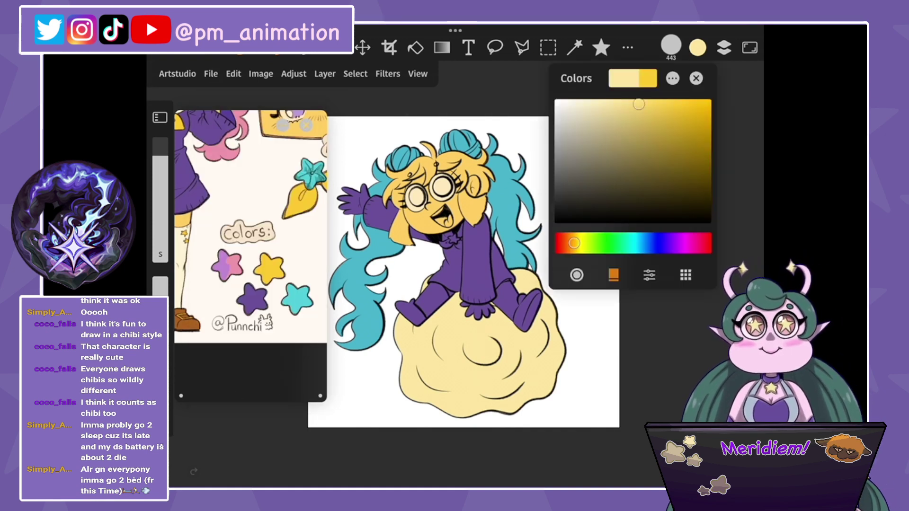
pyautogui.moveTo(402, 303); pyautogui.dragTo(478, 403)
pyautogui.moveTo(441, 313); pyautogui.dragTo(558, 407)
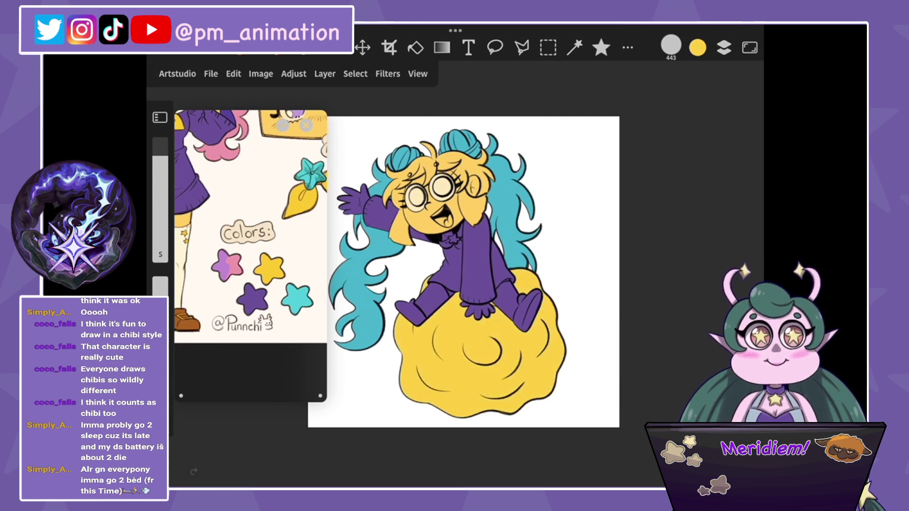
# On Layer 14, fill the pigtails and buns with the reference's purple, then undo to compare.
pyautogui.click(723, 47)
pyautogui.click(641, 347)
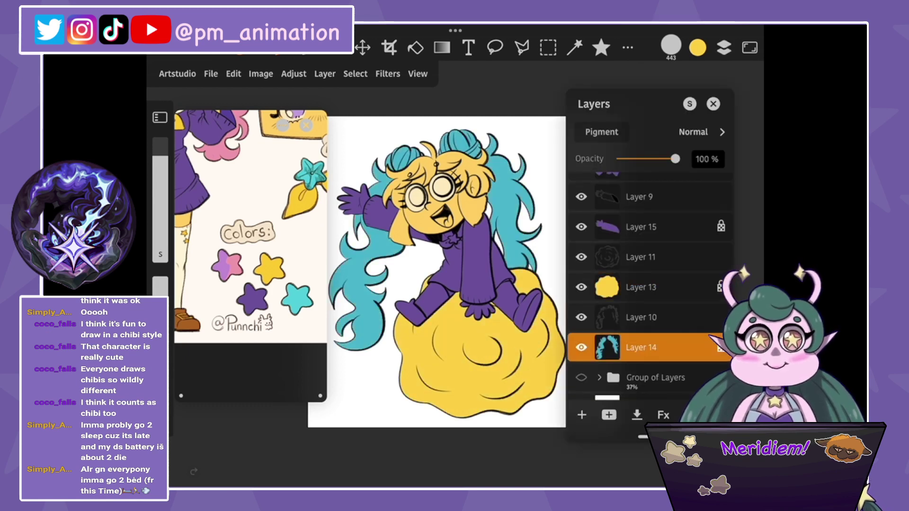
pyautogui.moveTo(251, 213); pyautogui.dragTo(302, 303)
pyautogui.moveTo(256, 137); pyautogui.dragTo(232, 108)
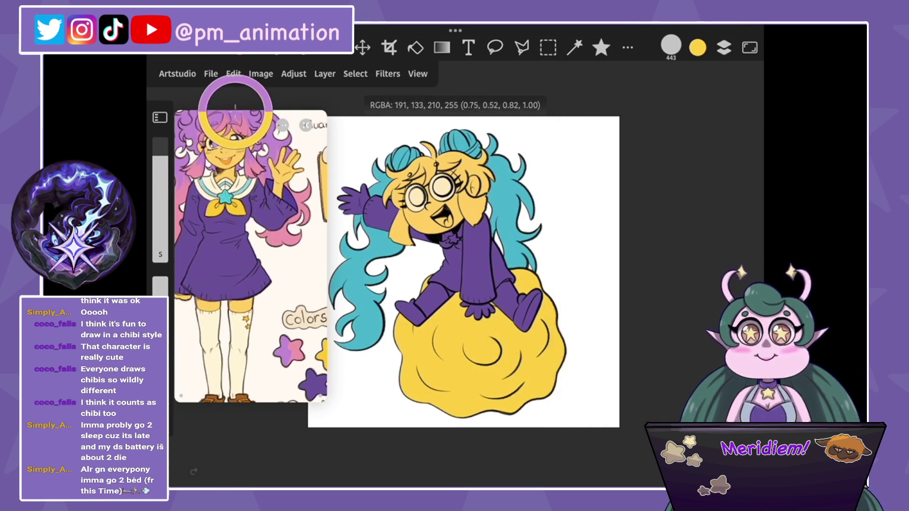
pyautogui.click(355, 284)
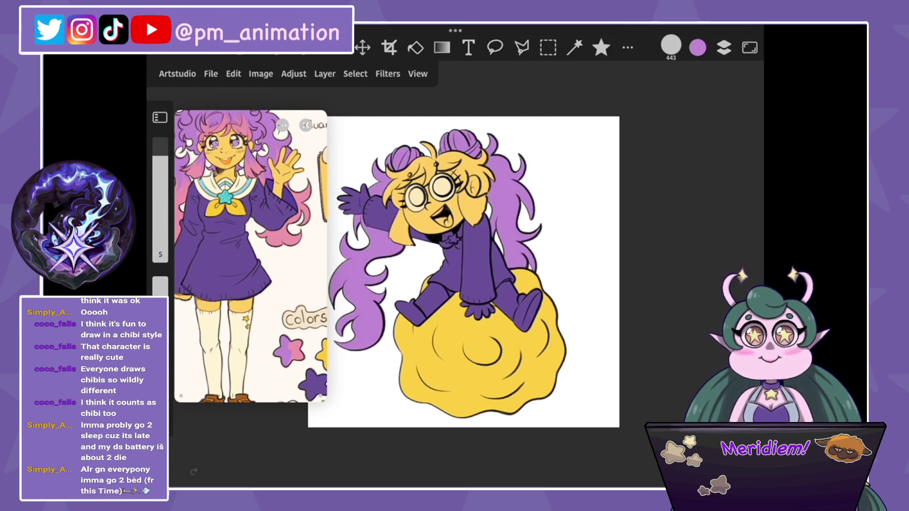
pyautogui.hotkey('ctrl', 'z')
# Redo the purple hair fill, zoom the canvas to fit, and save from the File menu.
pyautogui.scroll(-3, 516, 298)
pyautogui.hotkey('ctrl', 'shift', 'z')
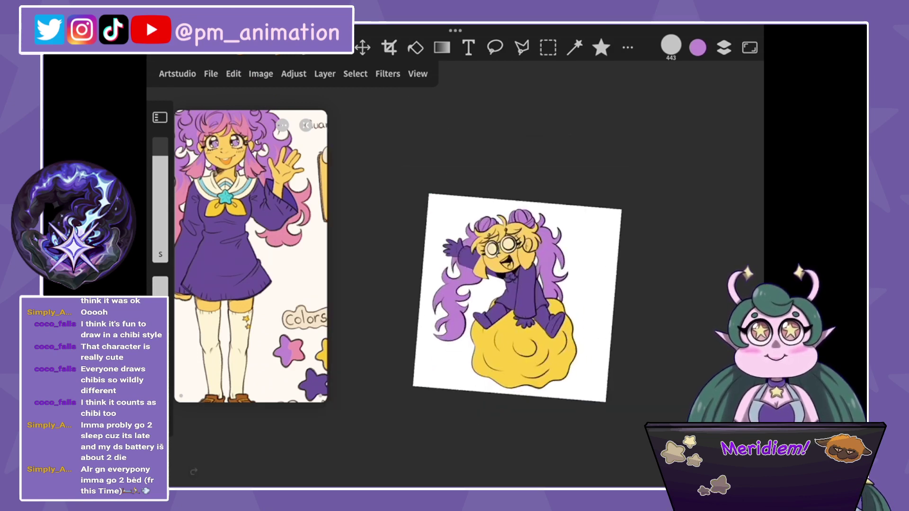
pyautogui.scroll(3, 468, 288)
pyautogui.scroll(-2, 250, 255)
pyautogui.scroll(-2, 250, 256)
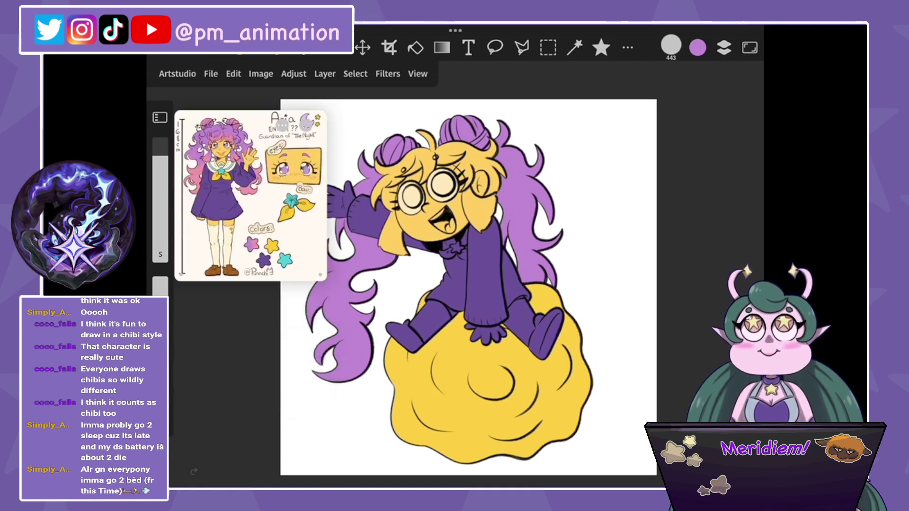
pyautogui.scroll(-1, 469, 288)
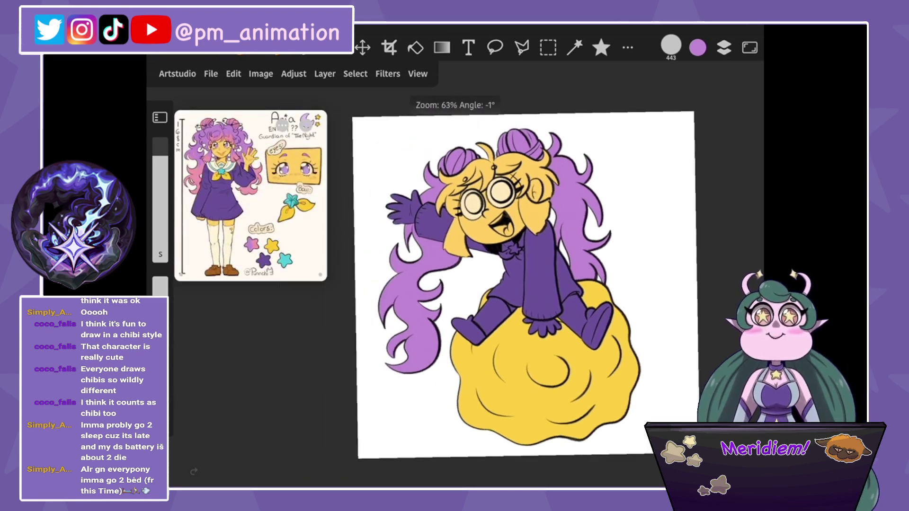
pyautogui.click(211, 73)
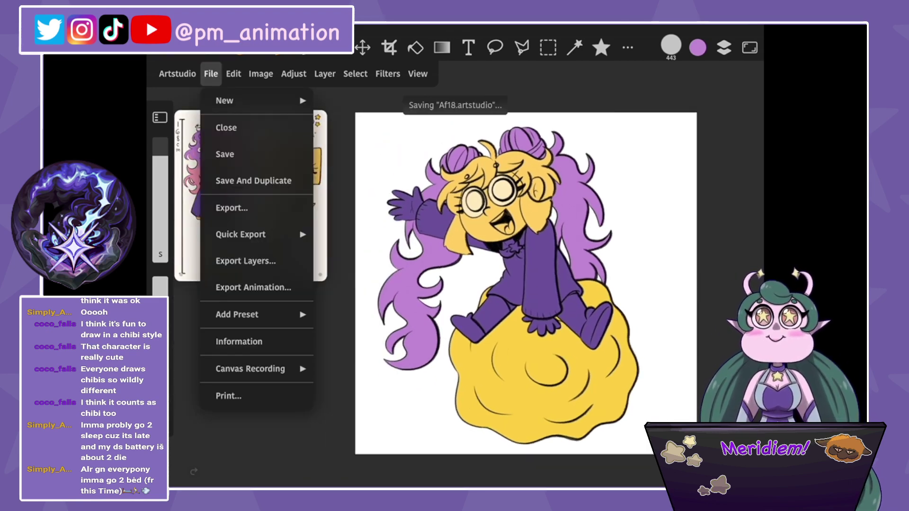